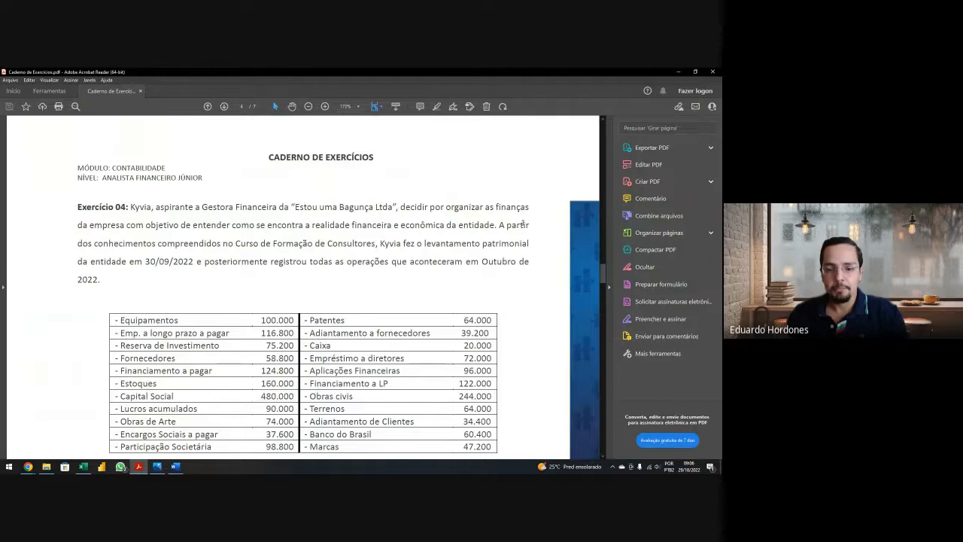
Step: Read through Exercício 04 in the PDF, covering the account balances, the October 2022 operations and the final task instructions
{"action": "left_click", "coordinate": [610, 287]}
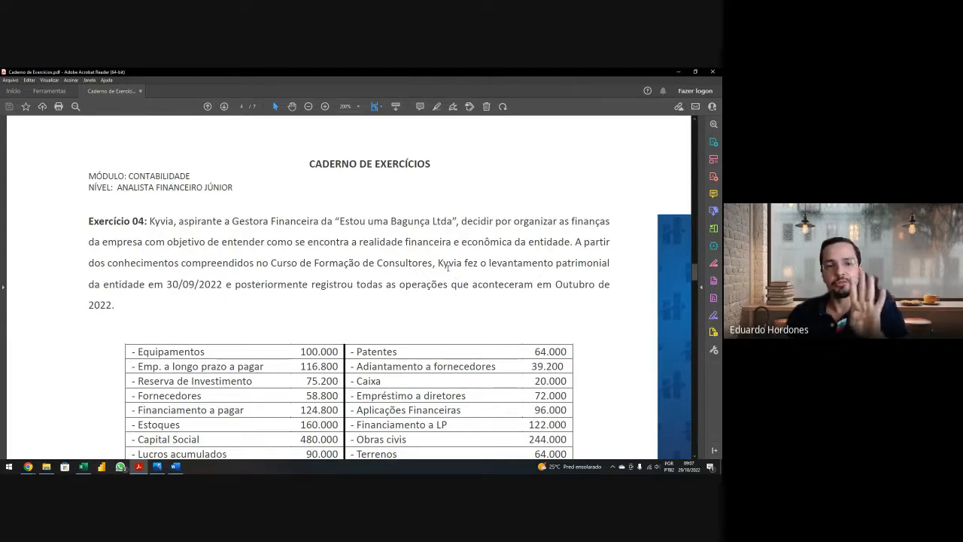
{"action": "scroll", "coordinate": [459, 264], "scroll_direction": "down", "scroll_amount": 1}
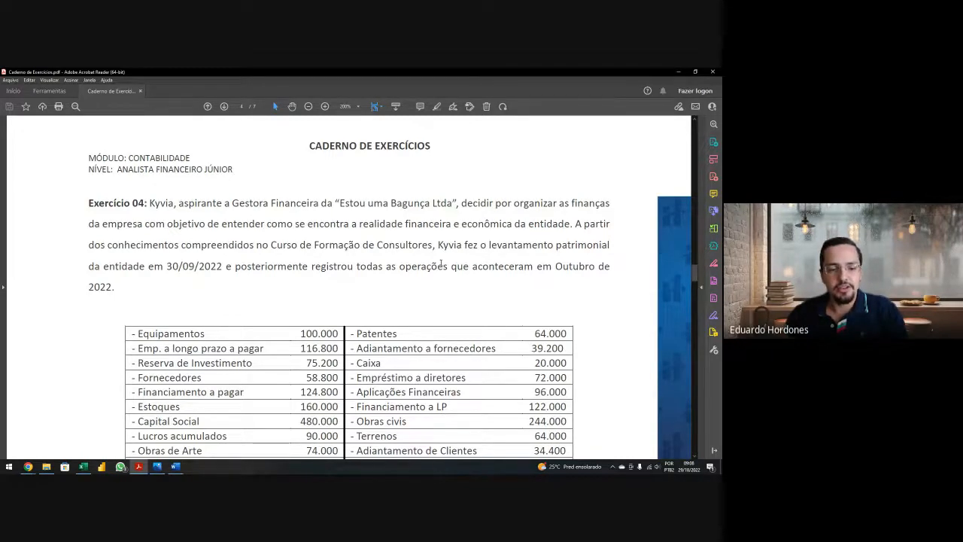
{"action": "scroll", "coordinate": [466, 265], "scroll_direction": "down", "scroll_amount": 2}
{"action": "scroll", "coordinate": [446, 257], "scroll_direction": "down", "scroll_amount": 1}
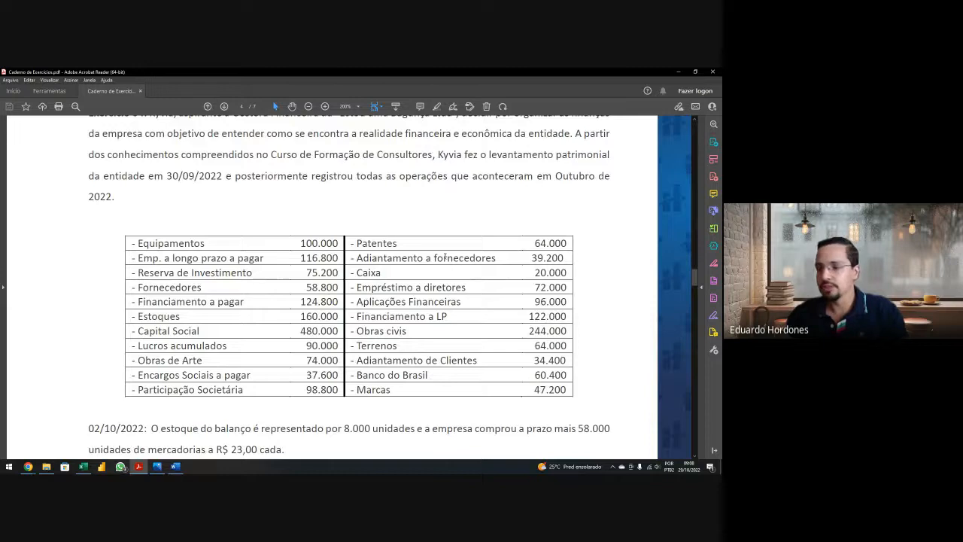
{"action": "scroll", "coordinate": [445, 257], "scroll_direction": "down", "scroll_amount": 1}
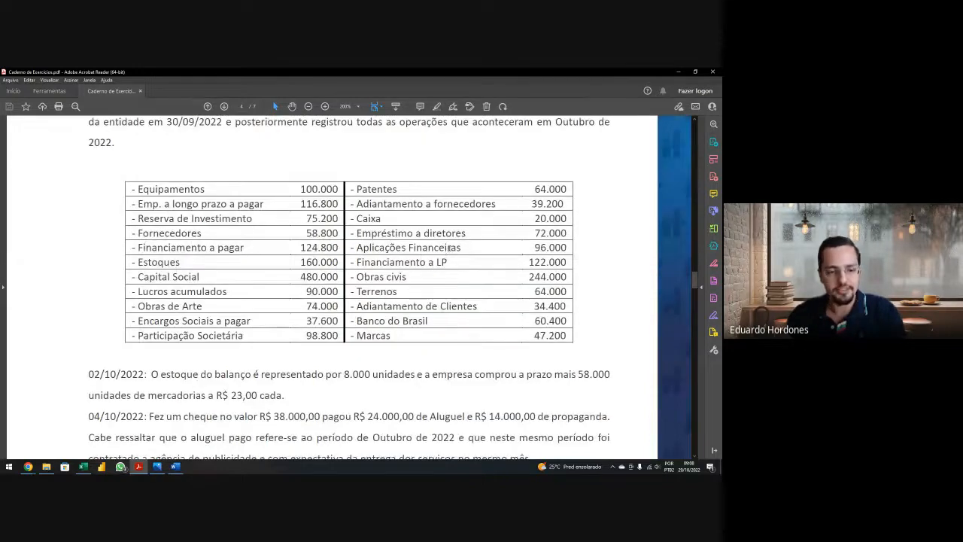
{"action": "scroll", "coordinate": [279, 247], "scroll_direction": "down", "scroll_amount": 3}
{"action": "scroll", "coordinate": [278, 247], "scroll_direction": "down", "scroll_amount": 2}
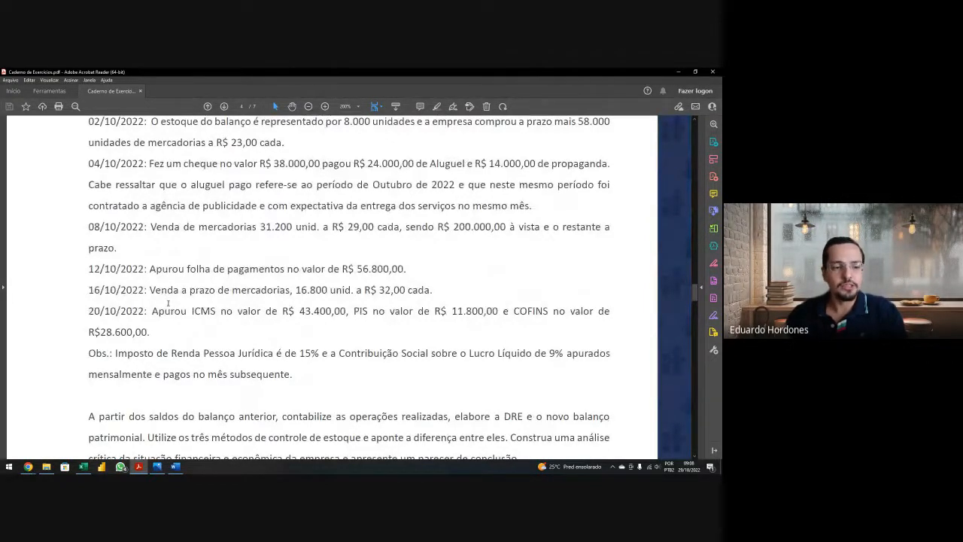
{"action": "scroll", "coordinate": [168, 303], "scroll_direction": "down", "scroll_amount": 3}
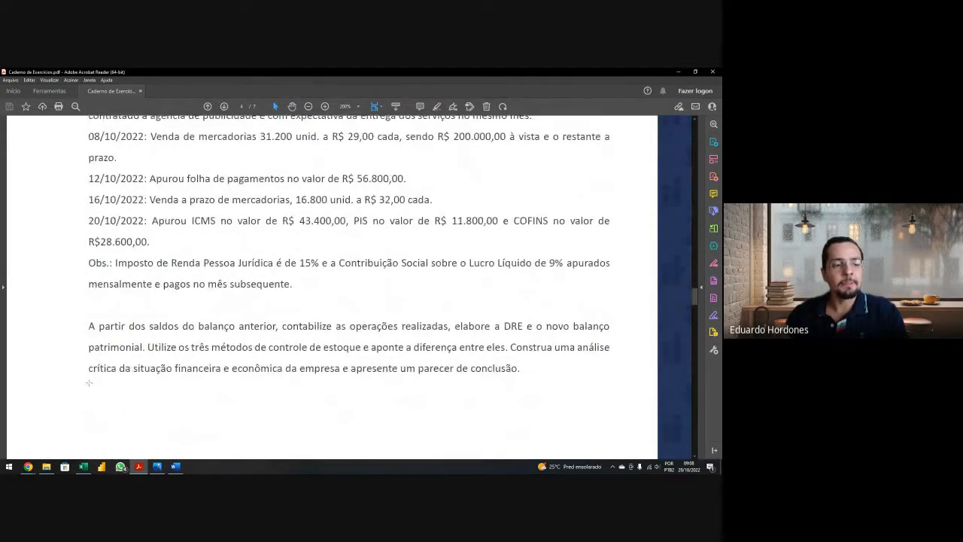
{"action": "left_click_drag", "start_coordinate": [88, 326], "coordinate": [532, 366]}
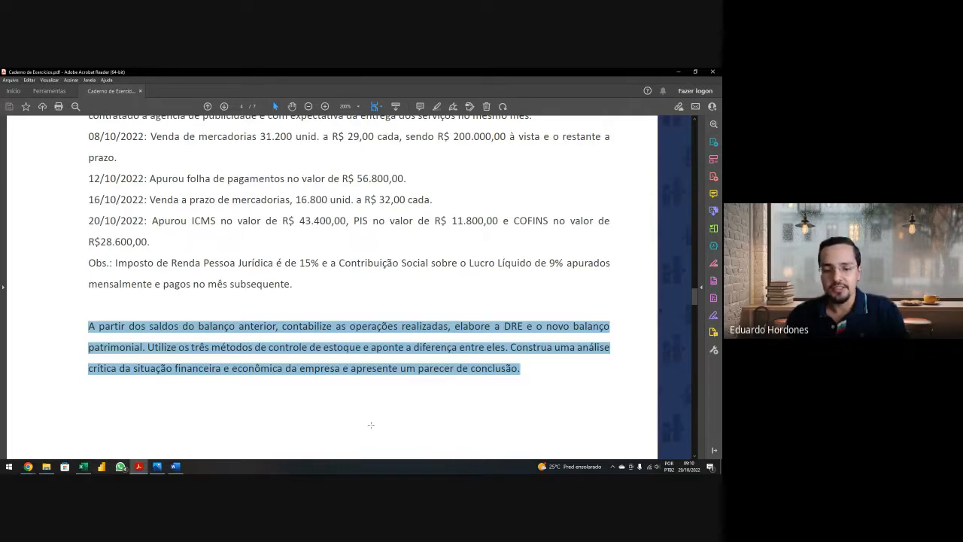
{"action": "scroll", "coordinate": [370, 425], "scroll_direction": "up", "scroll_amount": 3}
{"action": "scroll", "coordinate": [371, 403], "scroll_direction": "up", "scroll_amount": 5}
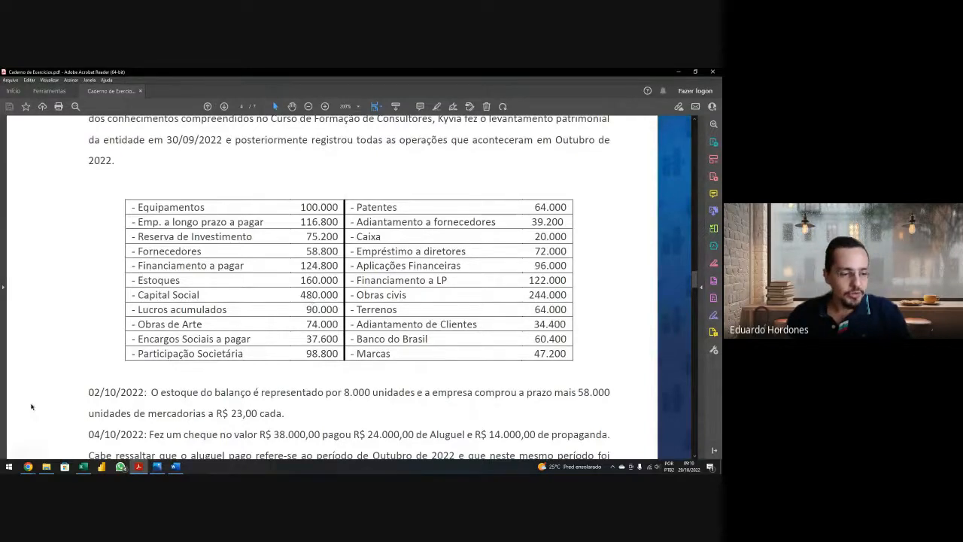
Step: Switch to the Excel workbook and set the zoom of the Planilha1 sheet to 200%
{"action": "left_click", "coordinate": [83, 467]}
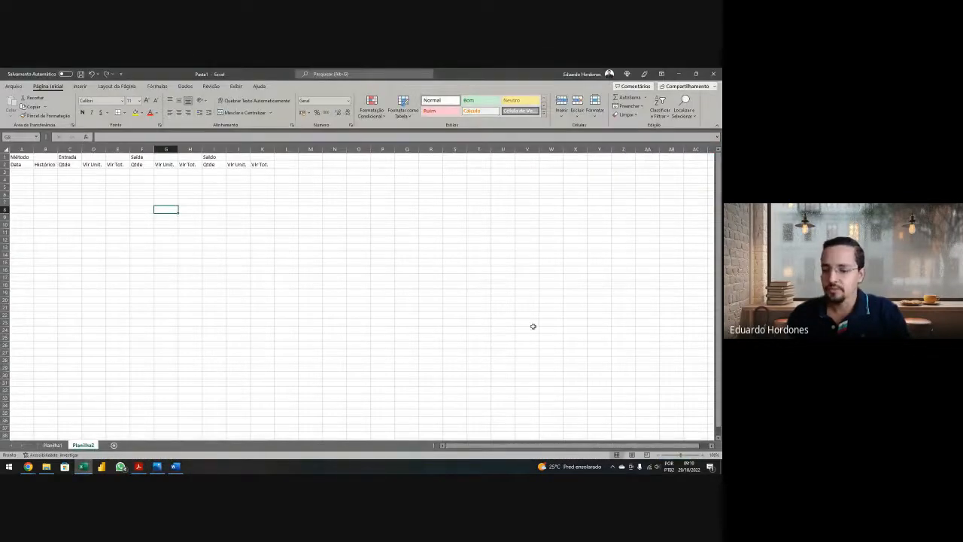
{"action": "left_click", "coordinate": [52, 445]}
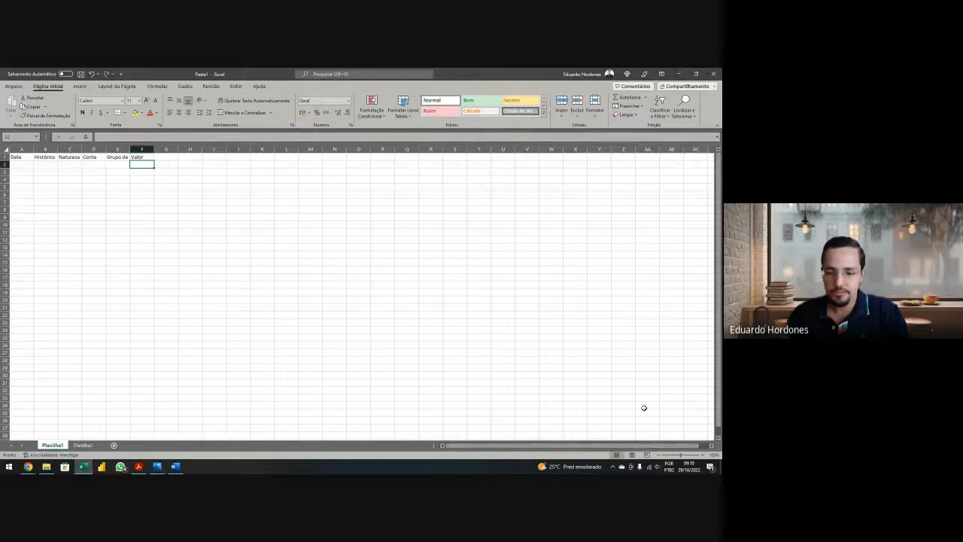
{"action": "left_click", "coordinate": [702, 456]}
{"action": "left_click", "coordinate": [702, 457]}
{"action": "left_click", "coordinate": [702, 457]}
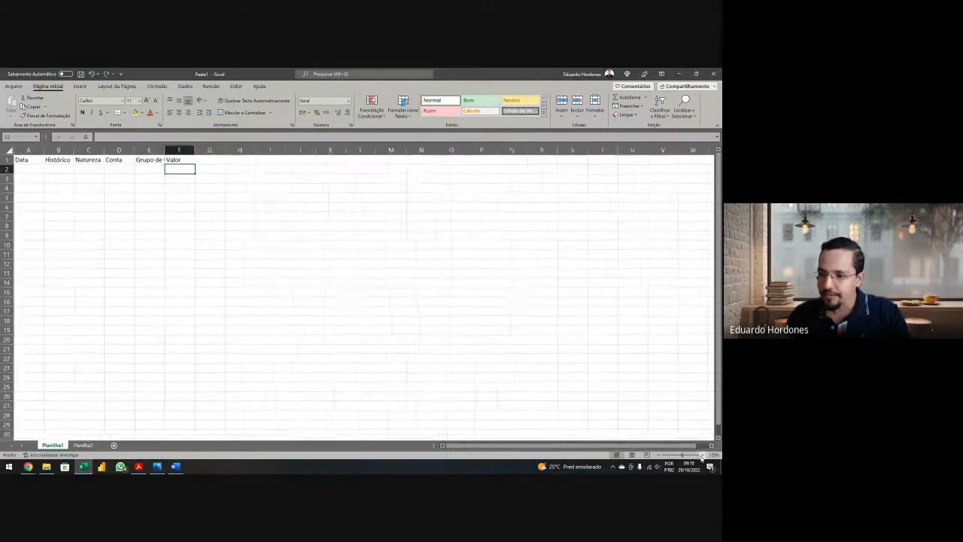
{"action": "left_click", "coordinate": [702, 457]}
{"action": "left_click", "coordinate": [702, 456]}
{"action": "left_click", "coordinate": [702, 456]}
{"action": "left_click", "coordinate": [702, 456]}
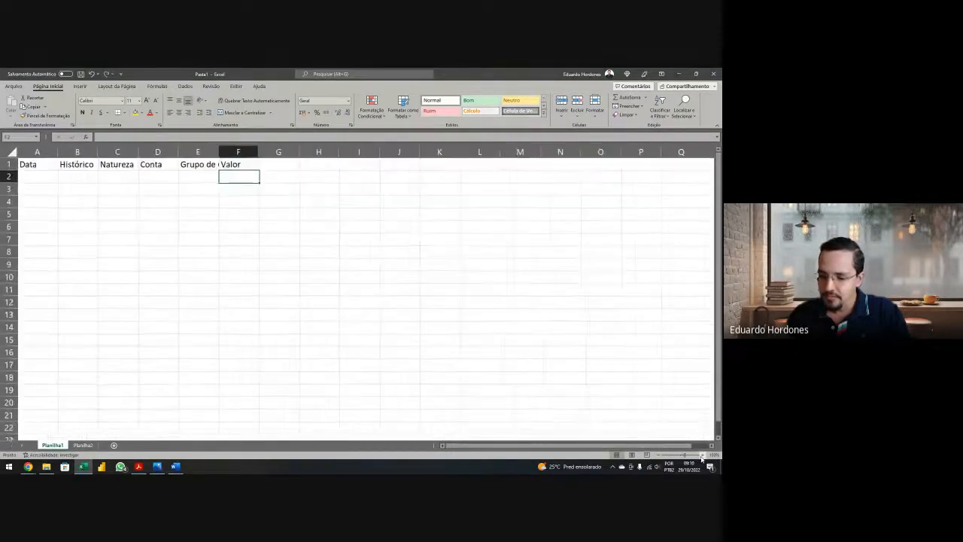
{"action": "left_click", "coordinate": [702, 456]}
{"action": "left_click", "coordinate": [702, 456]}
{"action": "left_click", "coordinate": [702, 456]}
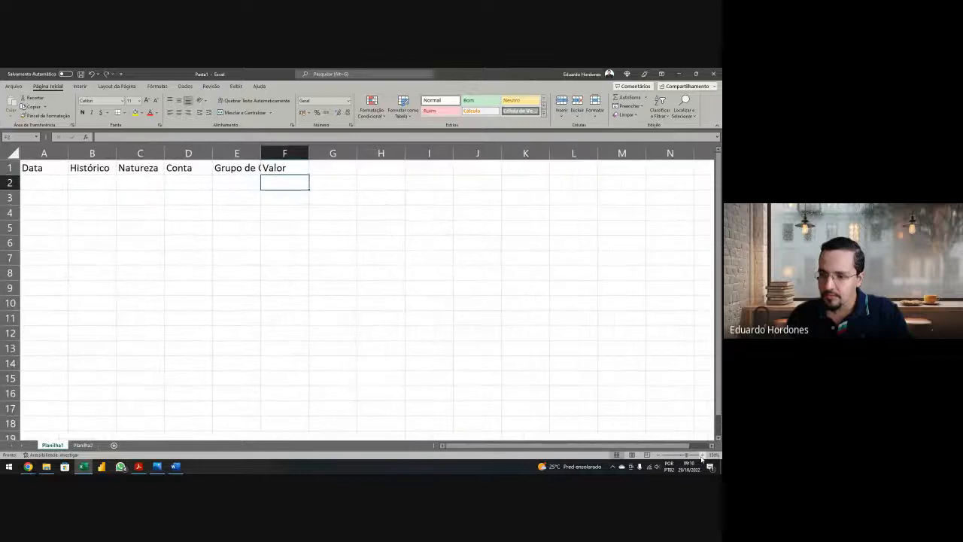
Step: Hide the gridlines on the Planilha1 sheet
{"action": "left_click", "coordinate": [237, 86]}
{"action": "left_click", "coordinate": [253, 112]}
{"action": "left_click", "coordinate": [231, 197]}
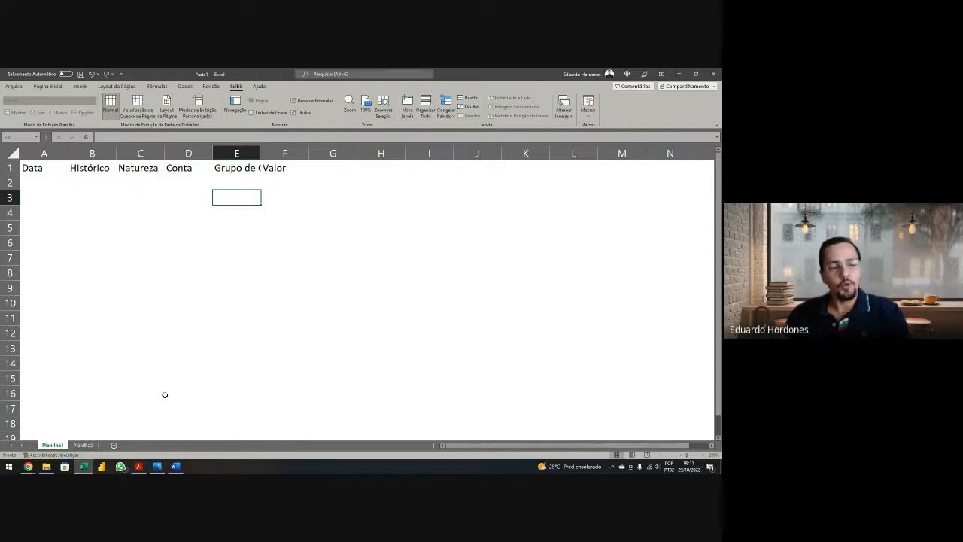
Step: Add a new worksheet after Planilha1 and set its zoom to 200%
{"action": "left_click", "coordinate": [114, 445]}
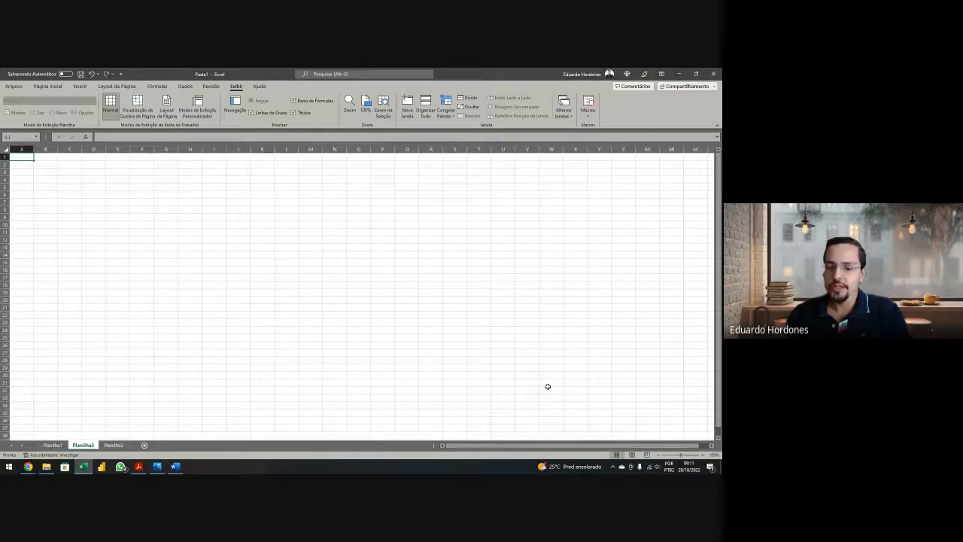
{"action": "left_click", "coordinate": [703, 455]}
{"action": "left_click", "coordinate": [703, 455]}
{"action": "left_click", "coordinate": [703, 455]}
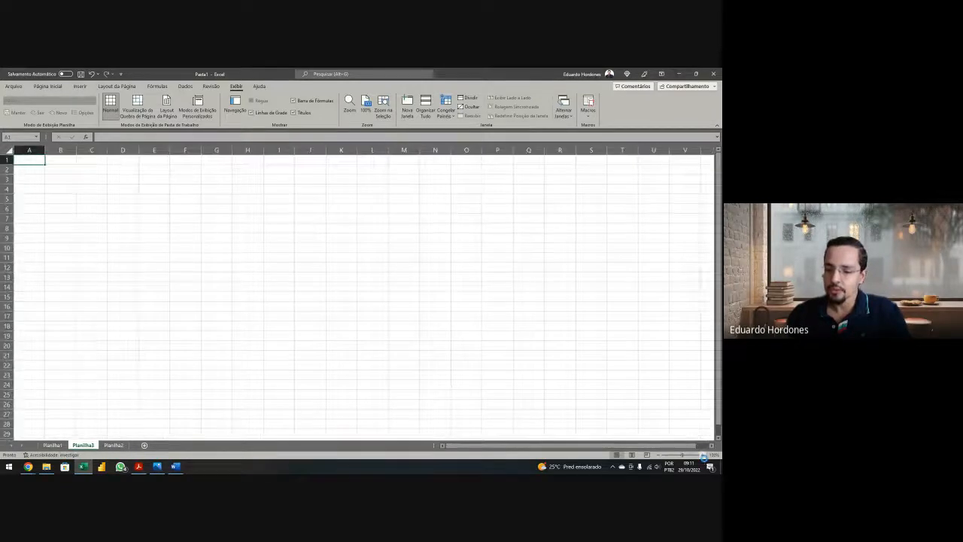
{"action": "left_click", "coordinate": [703, 455]}
{"action": "left_click", "coordinate": [703, 456]}
{"action": "left_click", "coordinate": [703, 456]}
{"action": "left_click", "coordinate": [703, 456]}
{"action": "left_click", "coordinate": [703, 456]}
{"action": "left_click", "coordinate": [703, 455]}
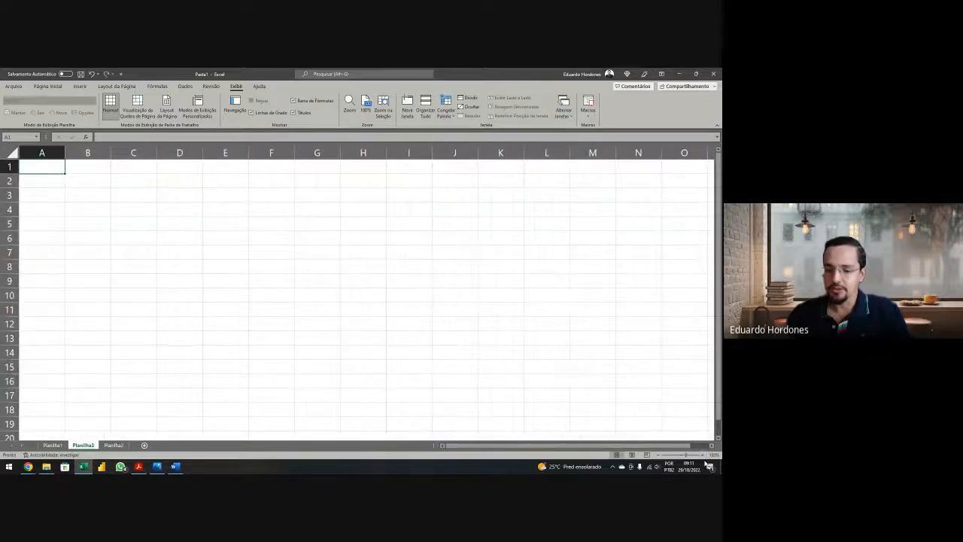
{"action": "left_click", "coordinate": [703, 455]}
{"action": "left_click", "coordinate": [703, 456]}
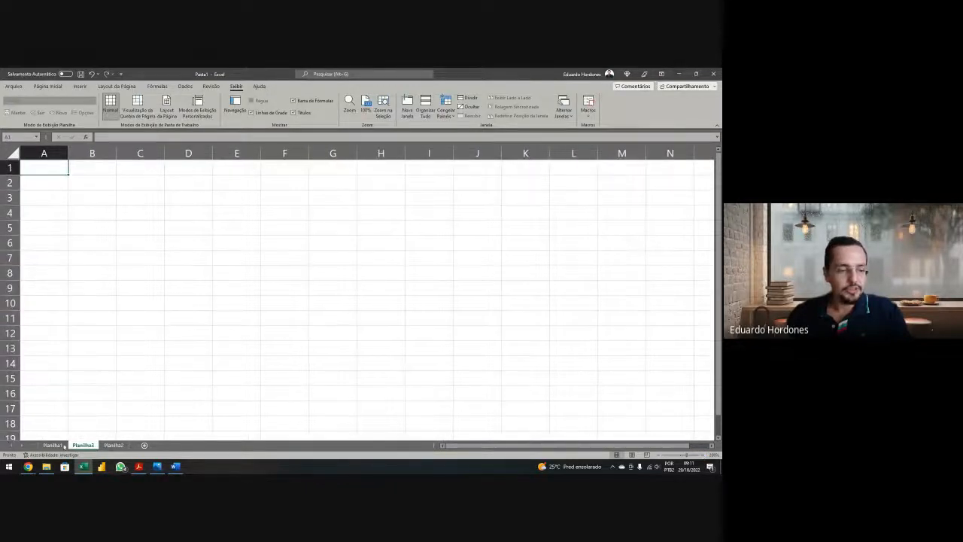
Step: Move the new worksheet in front of Planilha1 and rename it Rascunho
{"action": "left_click_drag", "start_coordinate": [64, 446], "coordinate": [50, 445]}
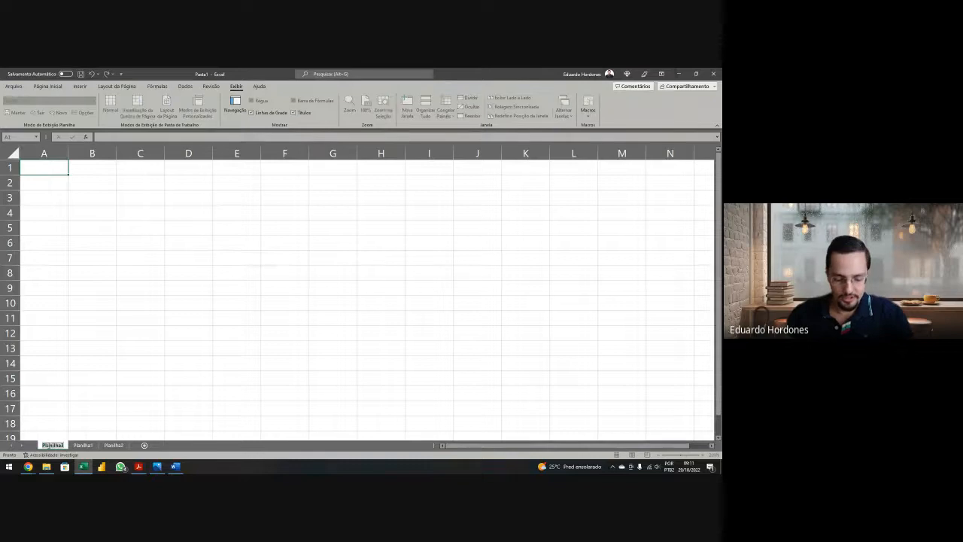
{"action": "type", "text": "Rascunho"}
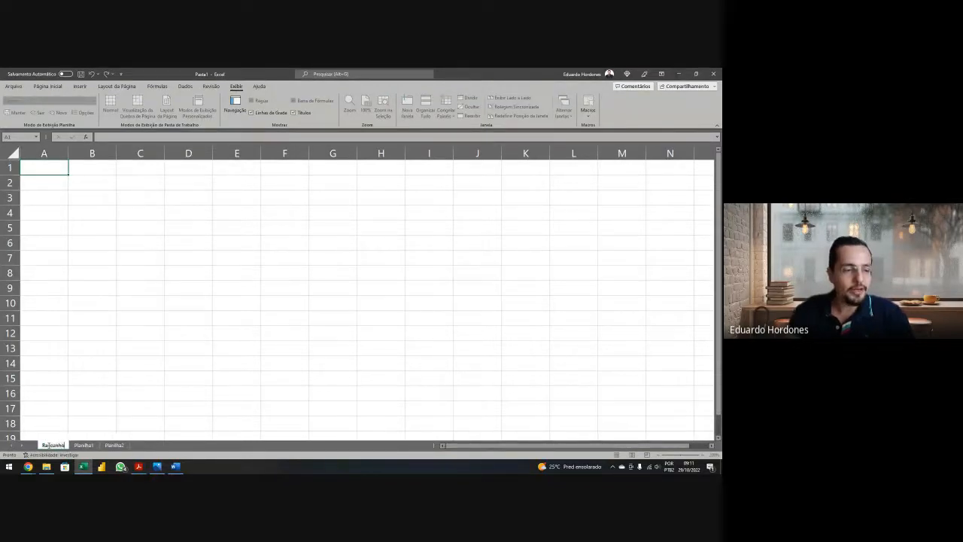
{"action": "key", "text": "Return"}
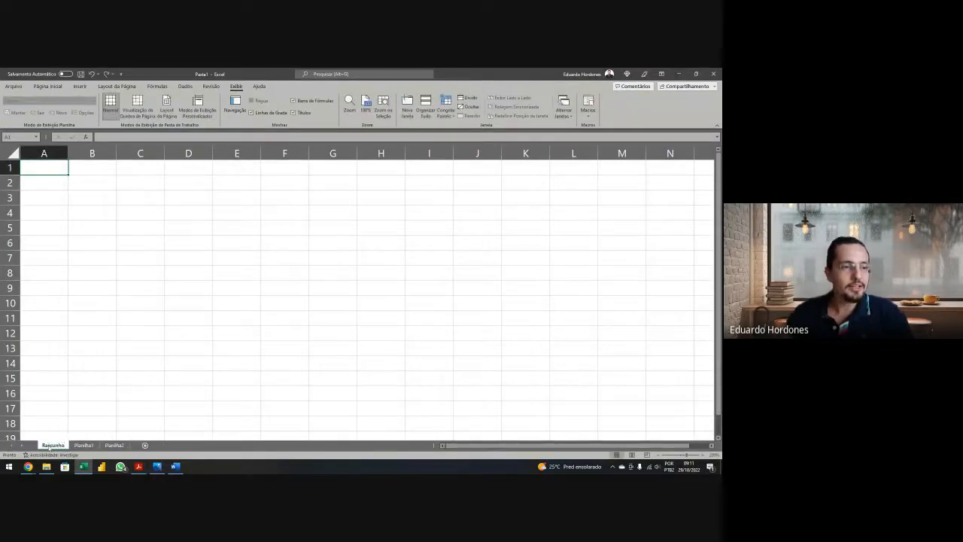
Step: Hide the gridlines on the Rascunho sheet
{"action": "left_click", "coordinate": [252, 113]}
{"action": "left_click", "coordinate": [142, 178]}
Step: Enter "Ativos" in A1 and "Passivos e PL" in A2, and widen column A to fit the text
{"action": "left_click", "coordinate": [43, 168]}
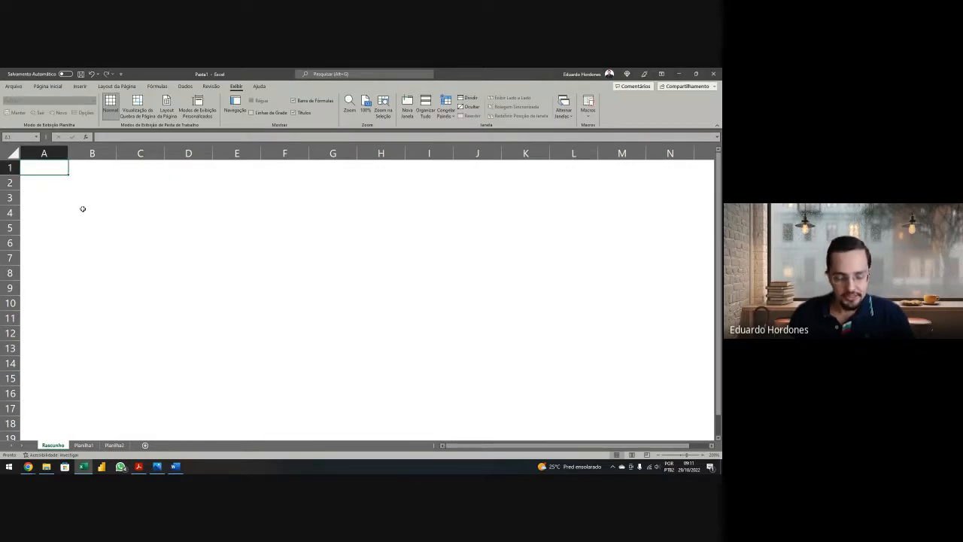
{"action": "type", "text": "Ativos"}
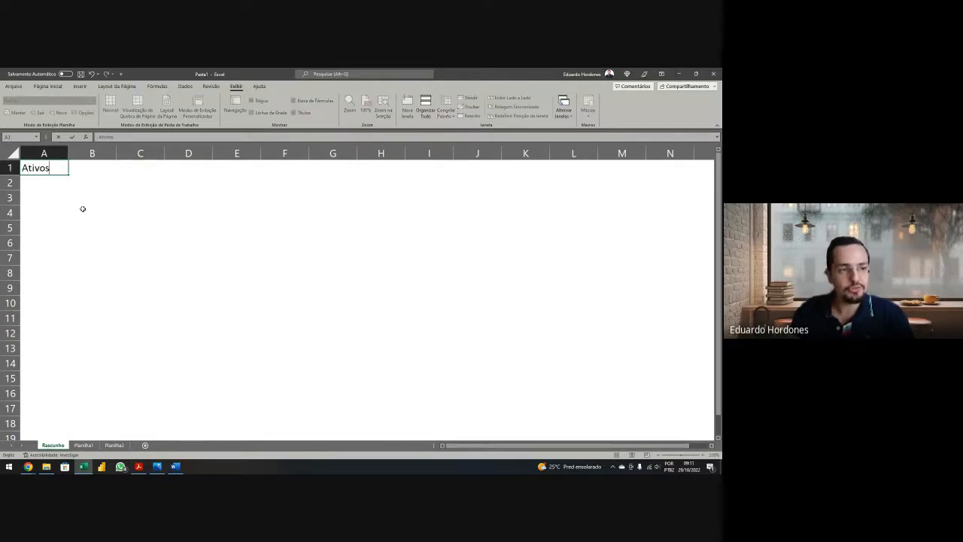
{"action": "key", "text": "Return"}
{"action": "type", "text": "Passivos"}
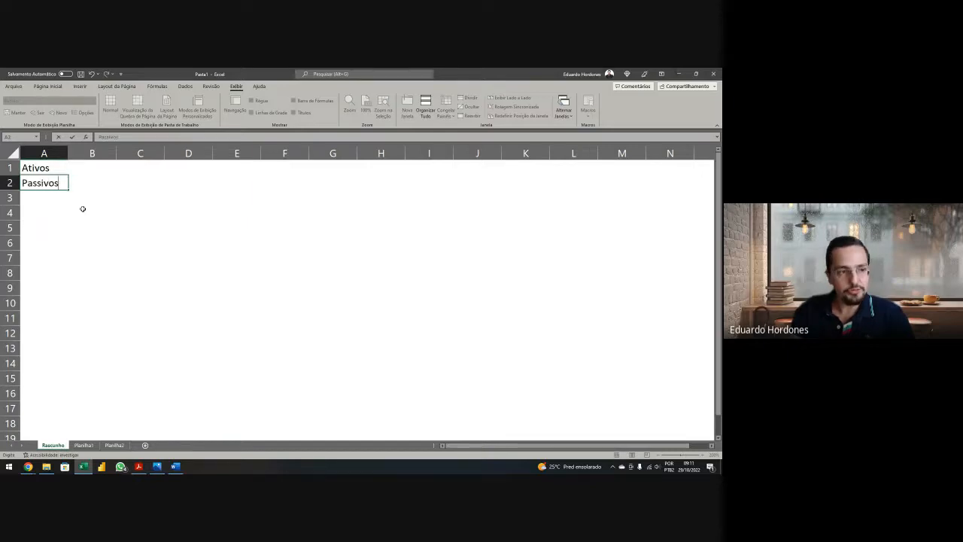
{"action": "type", "text": " e PL"}
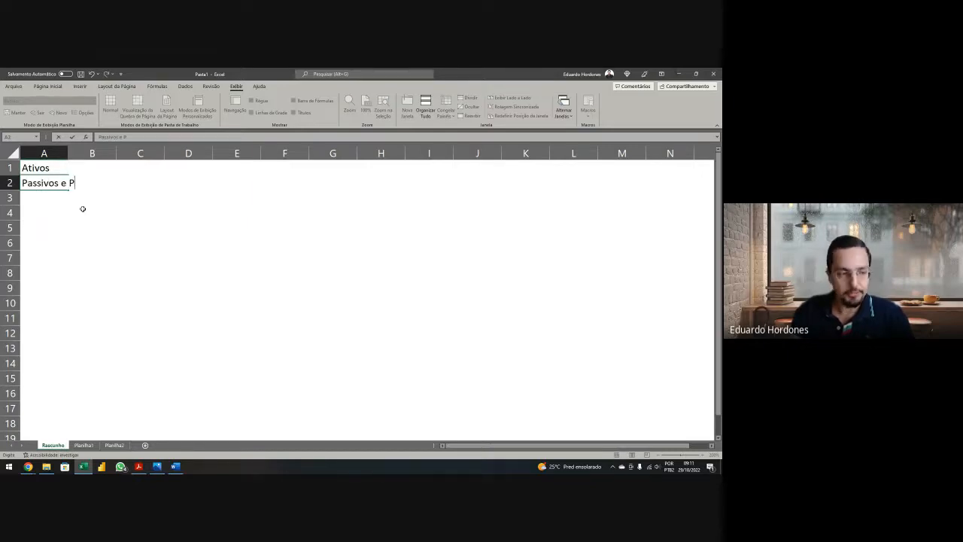
{"action": "key", "text": "Return"}
{"action": "left_click_drag", "start_coordinate": [68, 152], "coordinate": [85, 153]}
{"action": "left_click", "coordinate": [100, 170]}
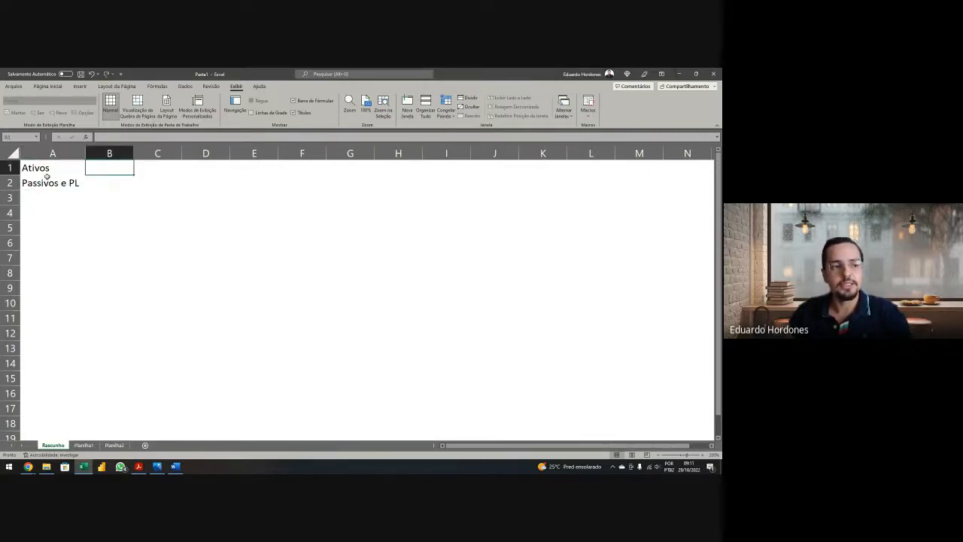
Step: Enter the account natures "Devedora" in B1 beside Ativos and "Credora" in B2 beside Passivos e PL
{"action": "left_click_drag", "start_coordinate": [46, 185], "coordinate": [46, 173]}
{"action": "left_click", "coordinate": [68, 185]}
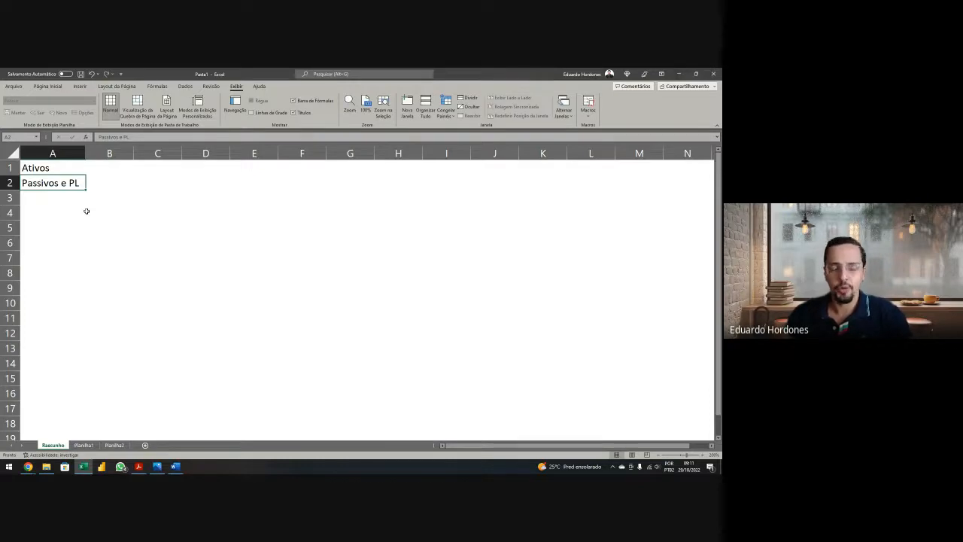
{"action": "key", "text": "Up"}
{"action": "key", "text": "Right"}
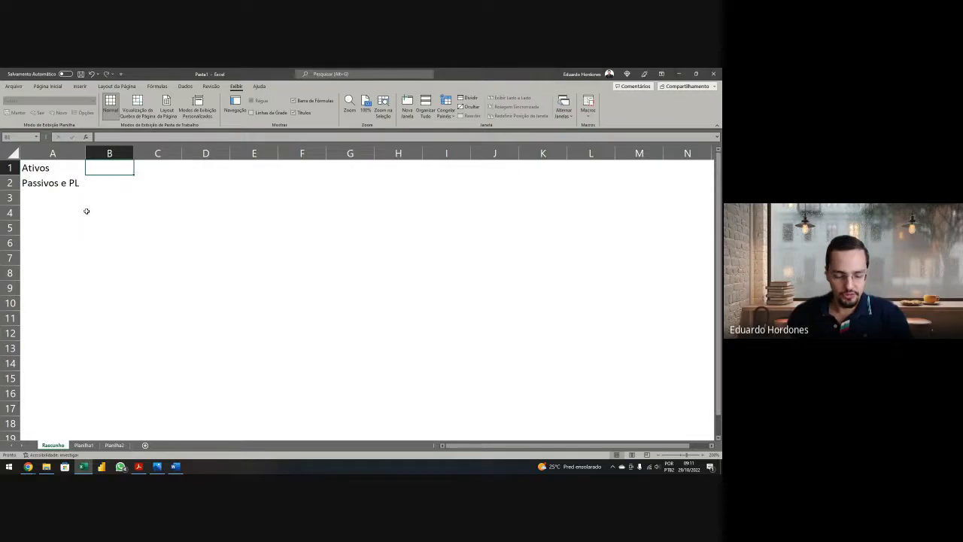
{"action": "type", "text": "Devedora"}
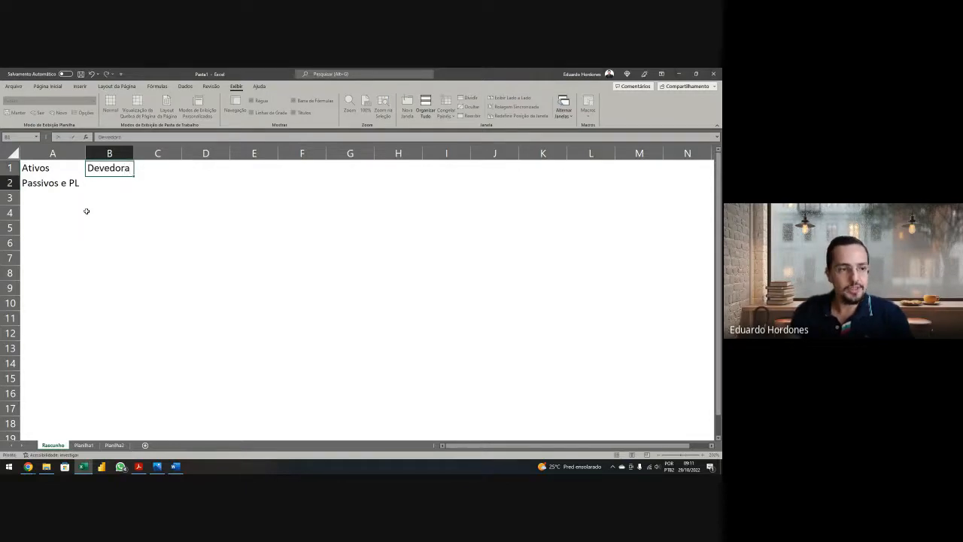
{"action": "key", "text": "Return"}
{"action": "type", "text": "Credor"}
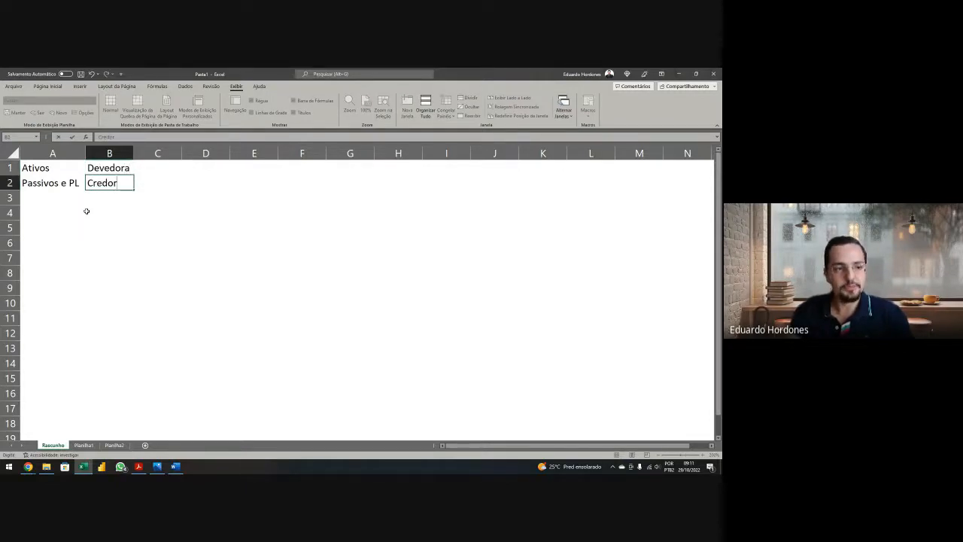
{"action": "type", "text": "a"}
{"action": "key", "text": "Return"}
{"action": "key", "text": "Up"}
{"action": "key", "text": "Up"}
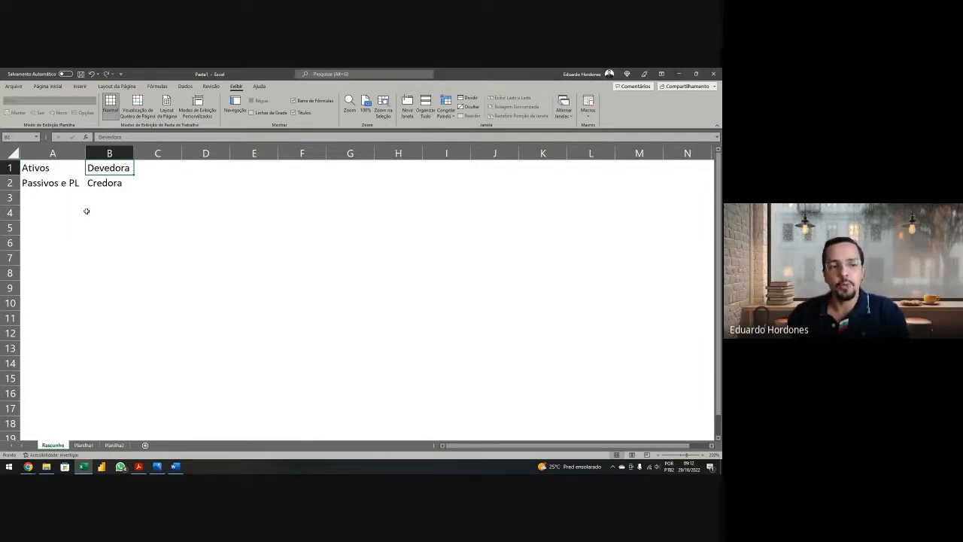
{"action": "left_click", "coordinate": [107, 183]}
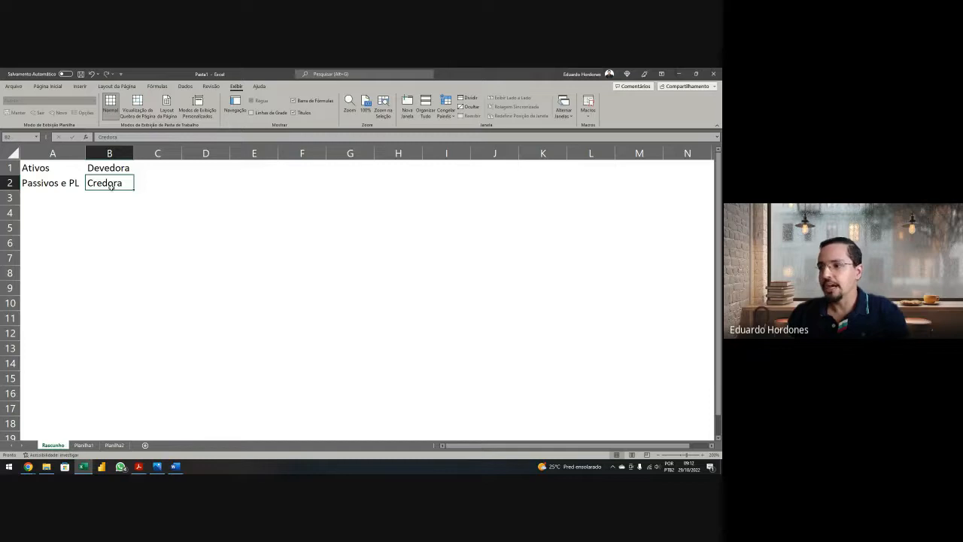
Step: Enter the account groups "Receita" in A3 and "Custo e Despesa" in A4
{"action": "left_click", "coordinate": [66, 197]}
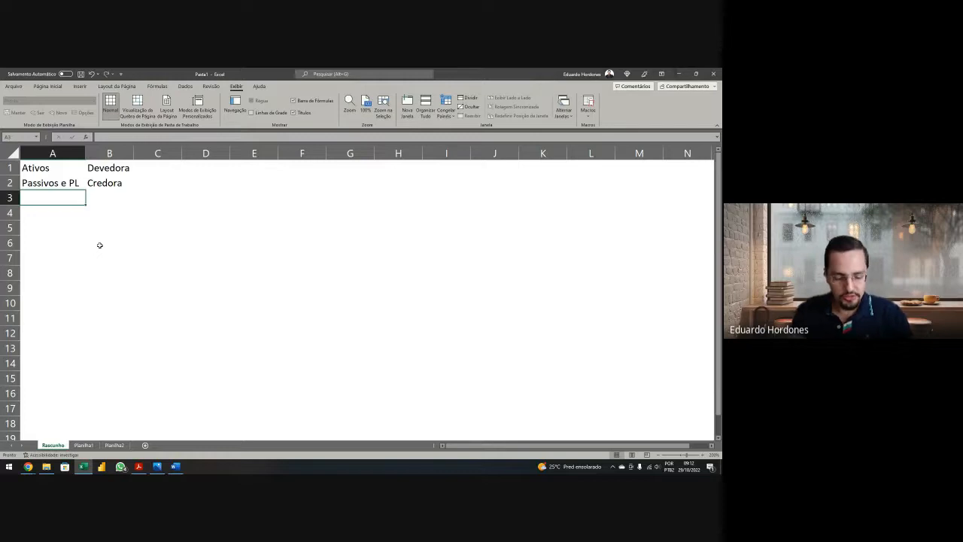
{"action": "type", "text": "Receita"}
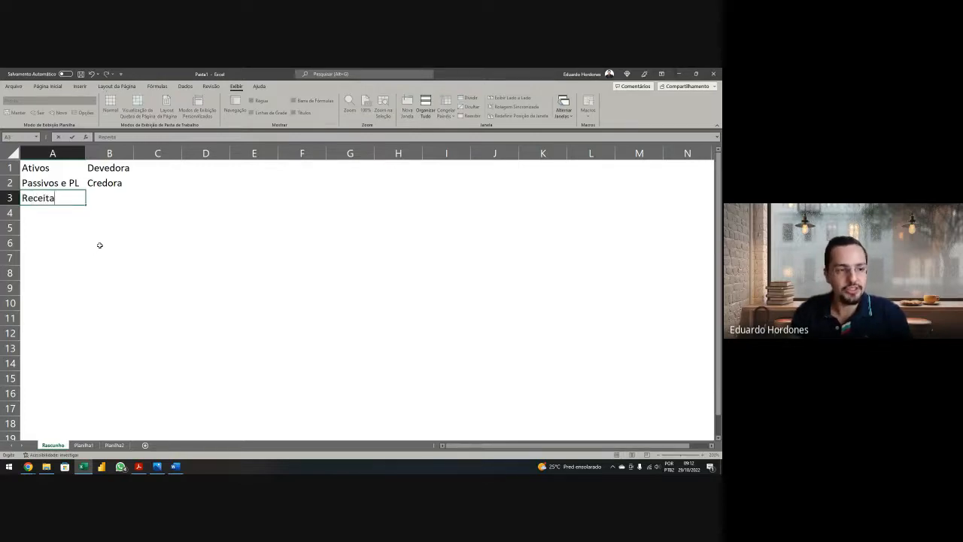
{"action": "key", "text": "Return"}
{"action": "type", "text": "Custo e "}
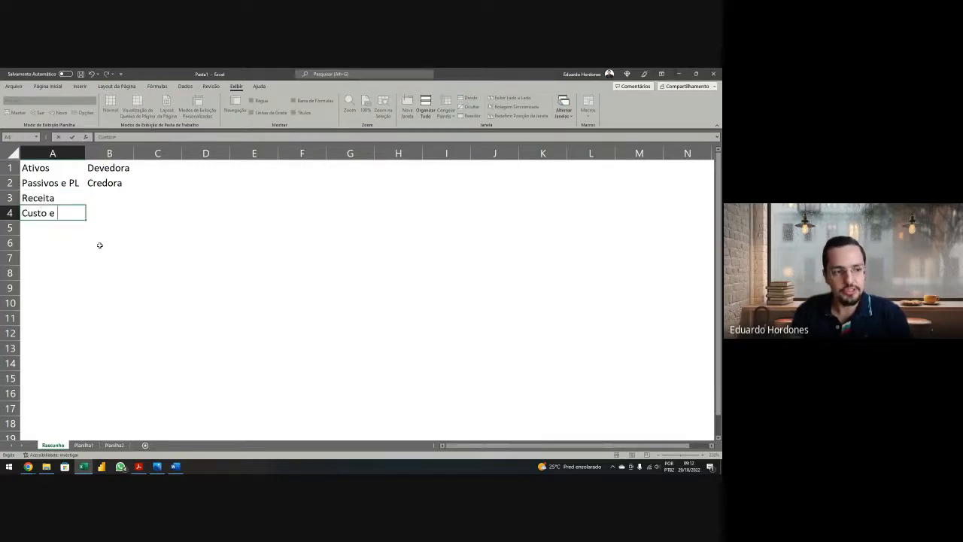
{"action": "type", "text": "Despesa"}
{"action": "key", "text": "Return"}
Step: Enter "Credora" in B3 and "Devedora" in B4, and widen column A to fit "Custo e Despesa"
{"action": "key", "text": "Up"}
{"action": "key", "text": "Up"}
{"action": "key", "text": "Right"}
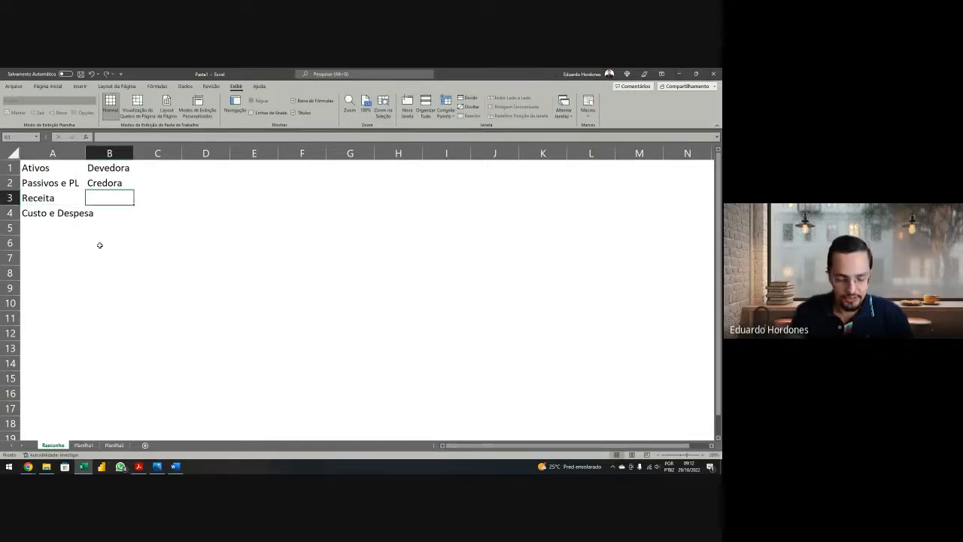
{"action": "type", "text": "Credora"}
{"action": "key", "text": "Return"}
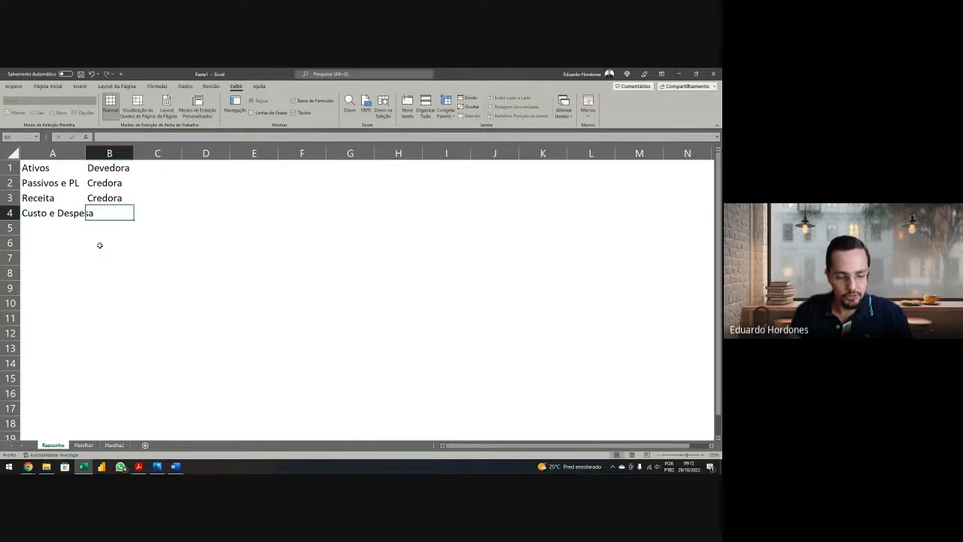
{"action": "type", "text": "Devedora"}
{"action": "key", "text": "Return"}
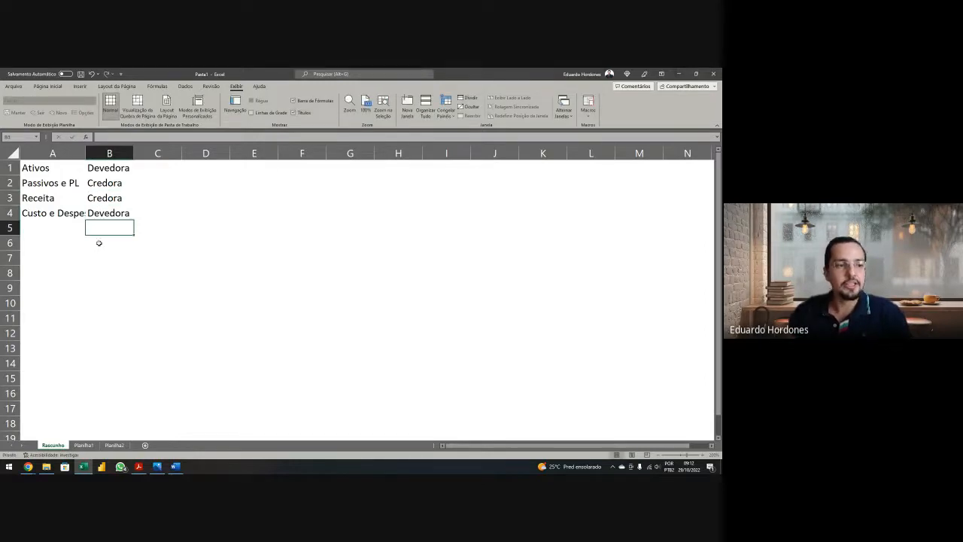
{"action": "left_click_drag", "start_coordinate": [86, 153], "coordinate": [102, 153]}
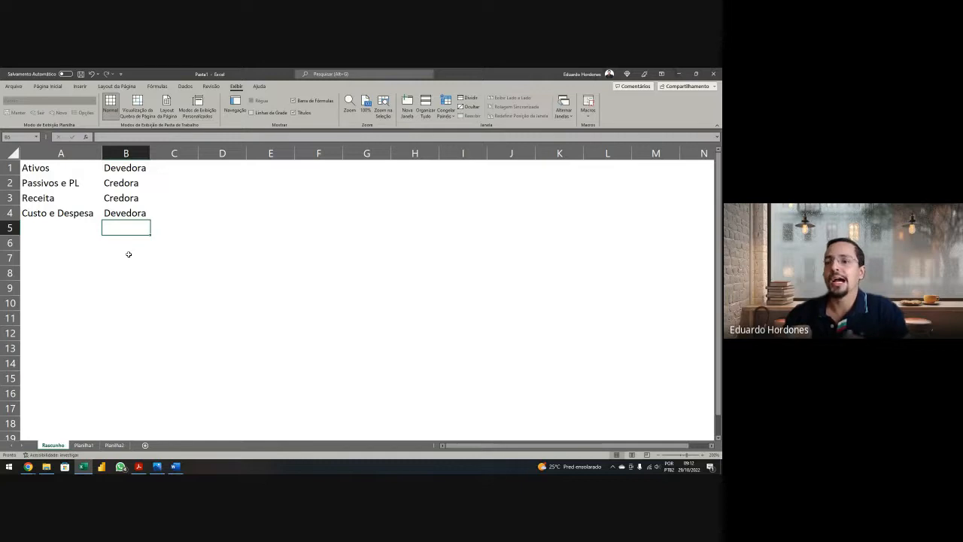
Step: Add a bottom border to cells F4:G4 as the crossbar of a T-account
{"action": "left_click", "coordinate": [328, 210]}
{"action": "left_click_drag", "start_coordinate": [337, 209], "coordinate": [376, 211]}
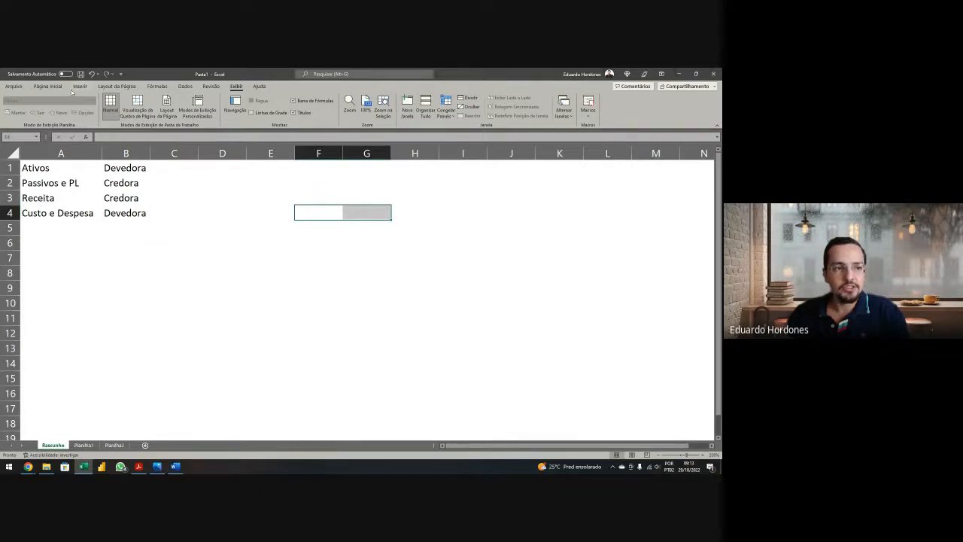
{"action": "left_click", "coordinate": [48, 86]}
{"action": "left_click", "coordinate": [115, 113]}
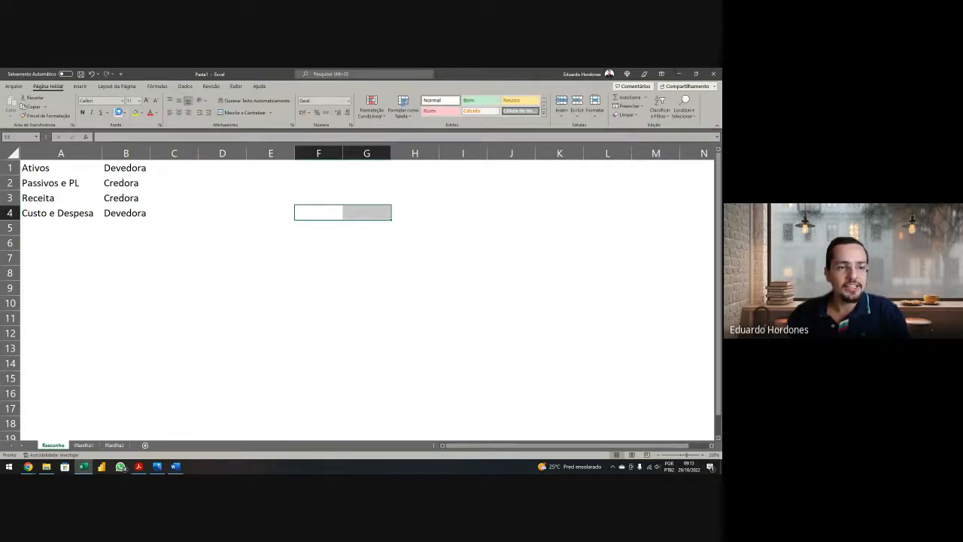
Step: Add a right border to cells F5:F7 as the vertical stem of the T-account
{"action": "left_click", "coordinate": [317, 229]}
{"action": "key", "text": "shift+Down"}
{"action": "key", "text": "shift+Down"}
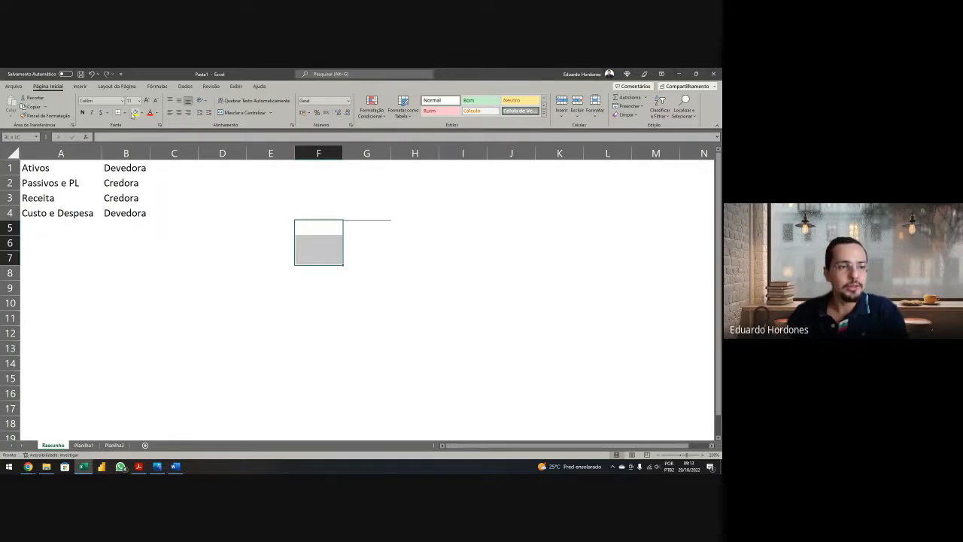
{"action": "left_click", "coordinate": [123, 112]}
{"action": "left_click", "coordinate": [133, 168]}
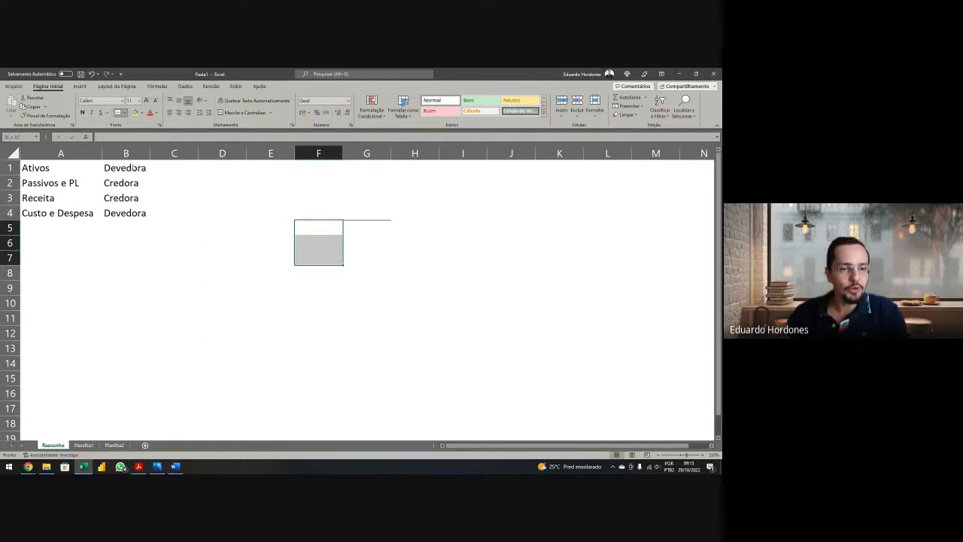
{"action": "left_click", "coordinate": [400, 229]}
Step: Enter the T-account title "ESTOQUE" in F4
{"action": "left_click", "coordinate": [320, 216]}
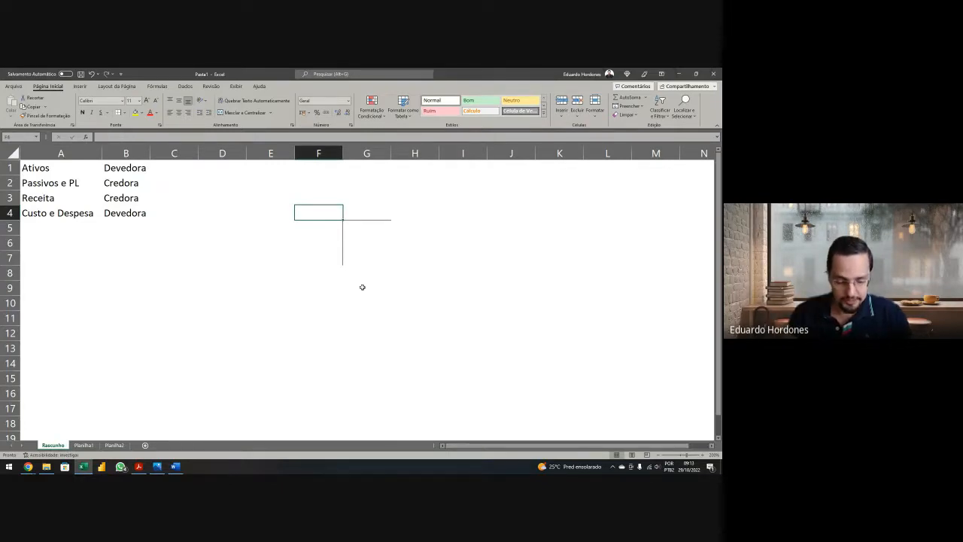
{"action": "type", "text": "ESTOQUE"}
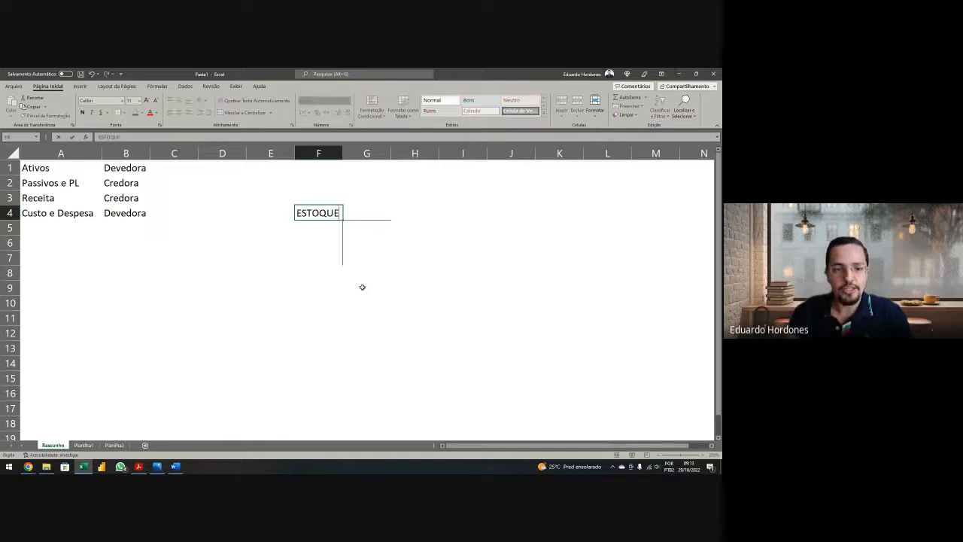
{"action": "key", "text": "Return"}
Step: Centre the ESTOQUE title across F4:G4 with the horizontal alignment for centring across the selection
{"action": "key", "text": "Up"}
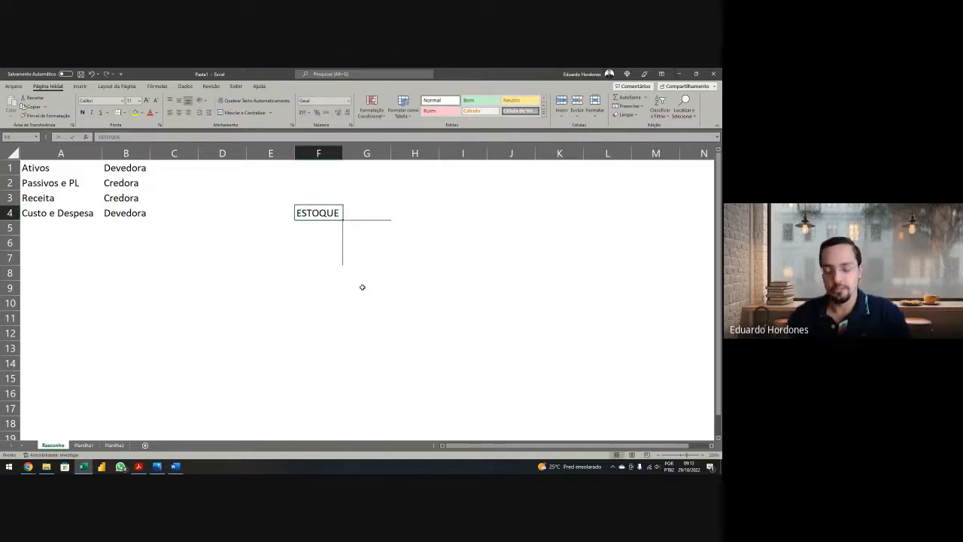
{"action": "key", "text": "shift+Right"}
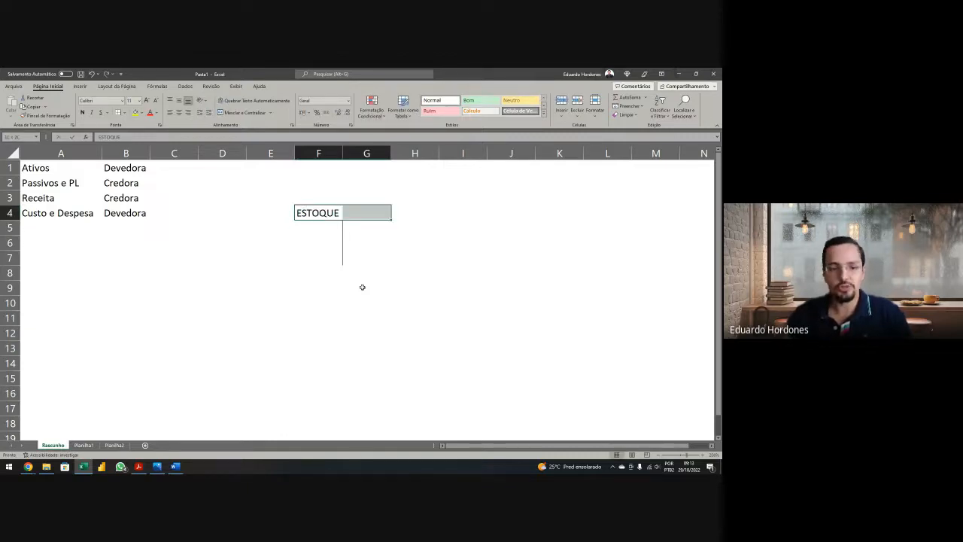
{"action": "left_click", "coordinate": [292, 125]}
{"action": "left_click", "coordinate": [314, 197]}
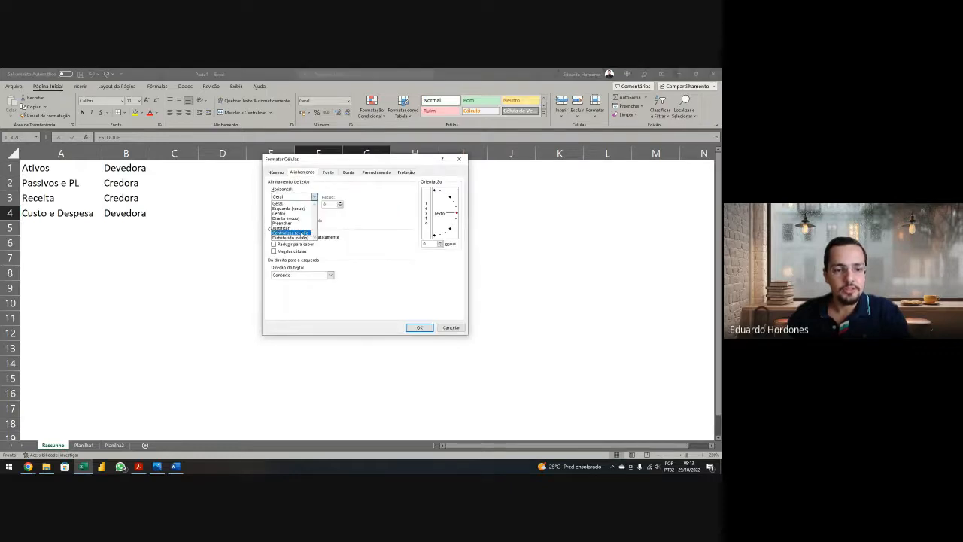
{"action": "left_click", "coordinate": [300, 233]}
{"action": "left_click", "coordinate": [420, 327]}
{"action": "left_click", "coordinate": [380, 254]}
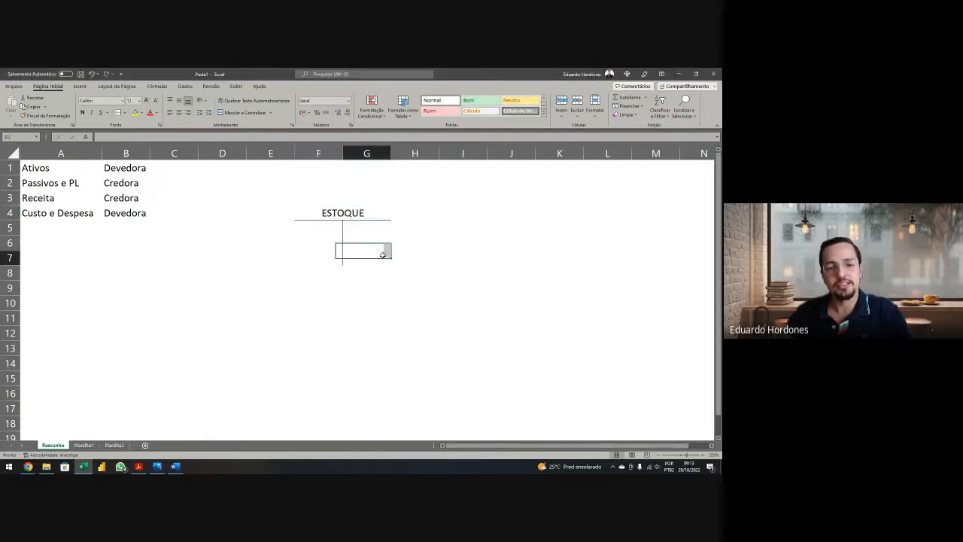
Step: Label the two sides of the ESTOQUE account "DÉBITO" in F5 and "CRÉDITO" in G5
{"action": "left_click", "coordinate": [329, 230]}
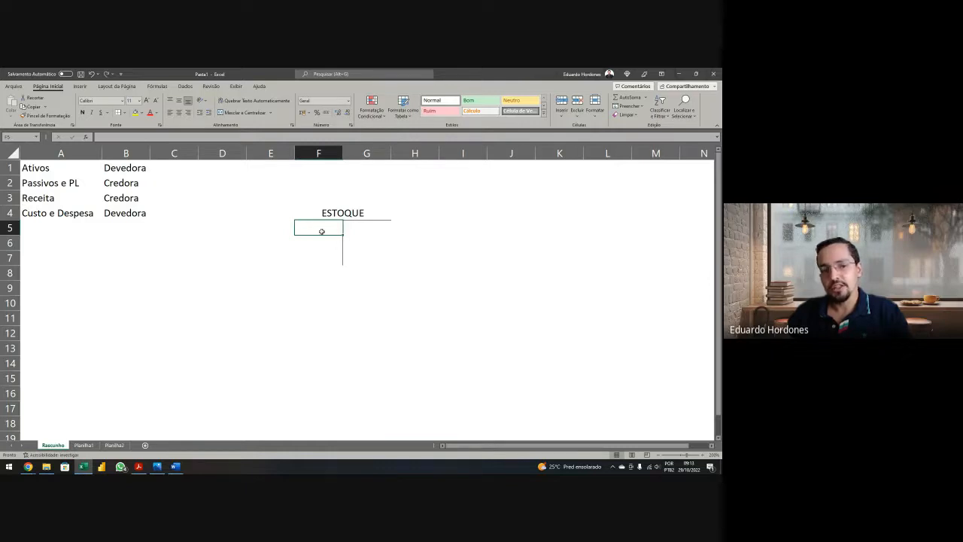
{"action": "type", "text": "DÉBITO"}
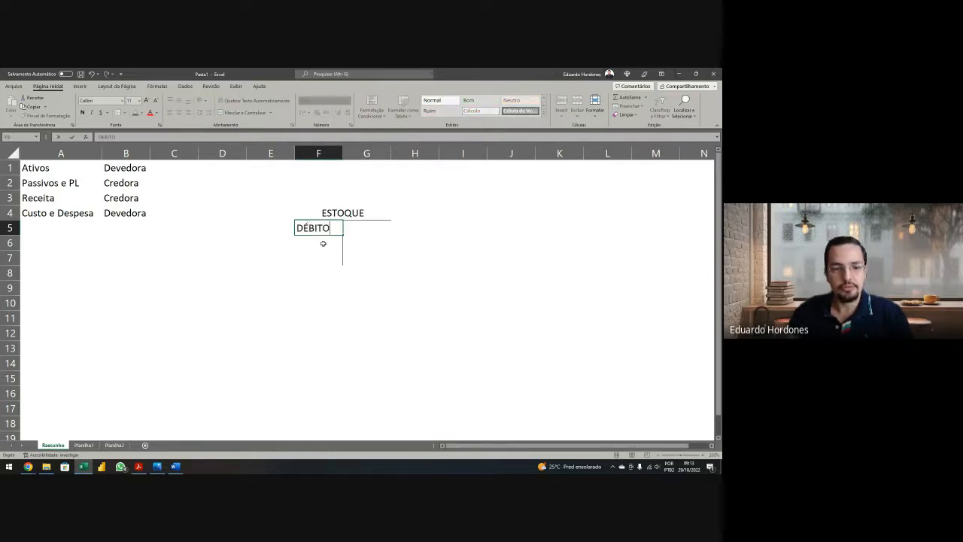
{"action": "key", "text": "Tab"}
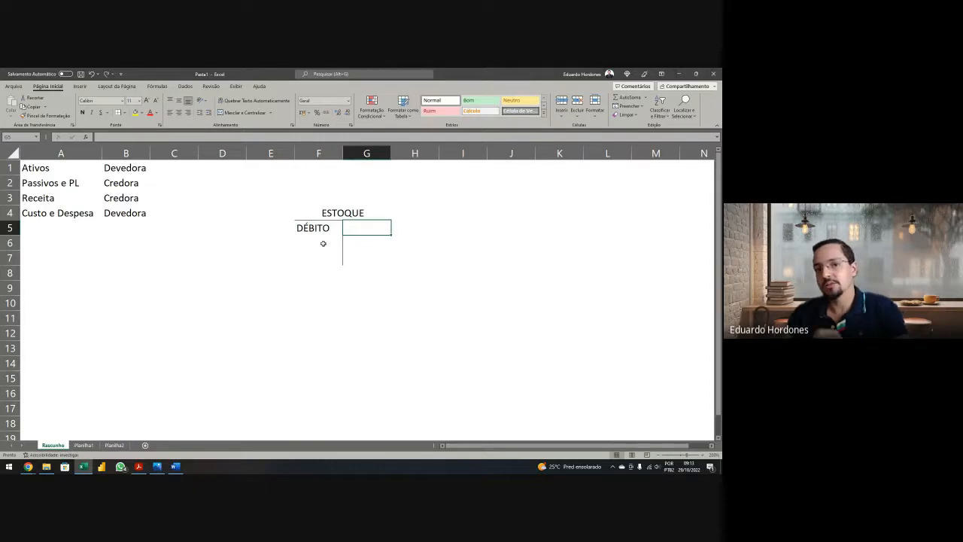
{"action": "type", "text": "CRÉDITO"}
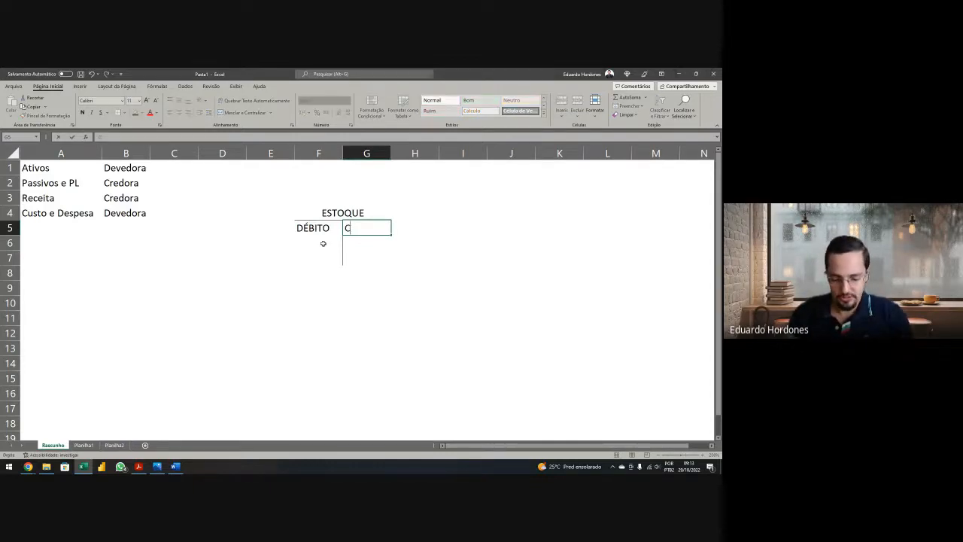
{"action": "key", "text": "Return"}
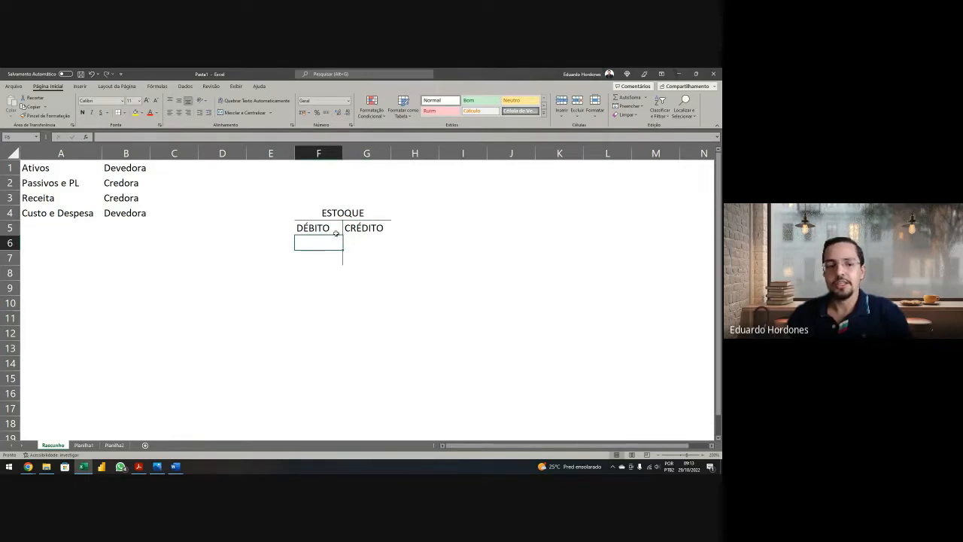
Step: Enter a sample "X" in each of F6, F7 and F8 under DÉBITO
{"action": "type", "text": "X"}
{"action": "key", "text": "Return"}
{"action": "type", "text": "X"}
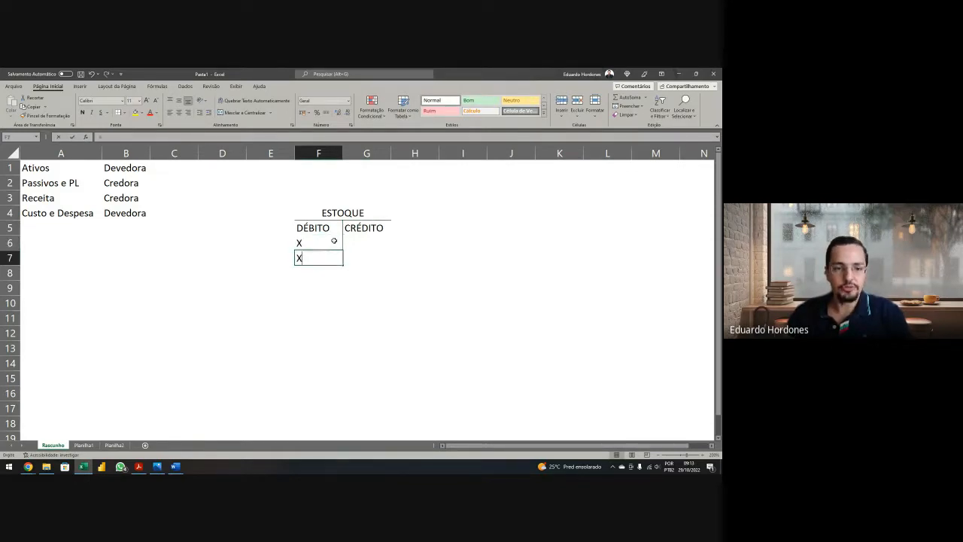
{"action": "key", "text": "Return"}
{"action": "type", "text": "X"}
{"action": "key", "text": "Return"}
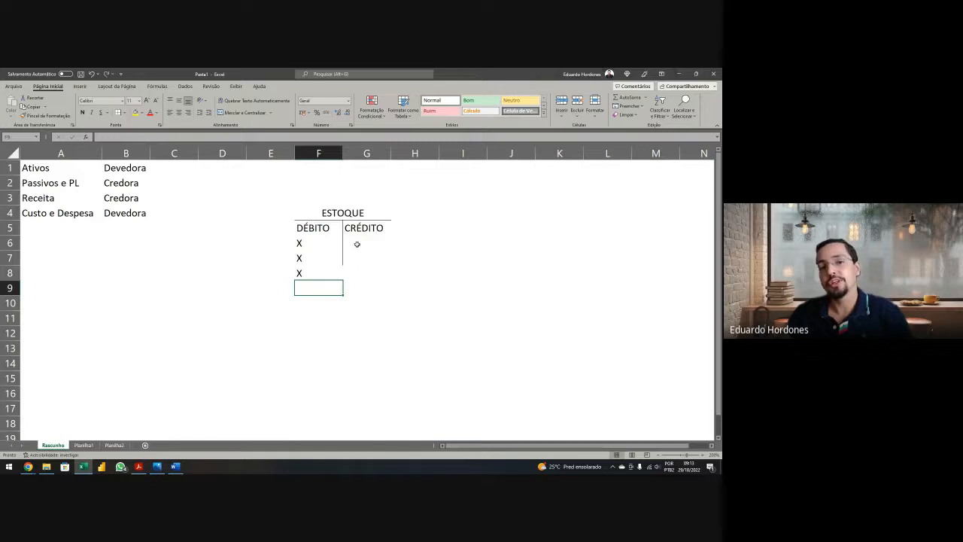
Step: Clear the sample X marks from F6:F8
{"action": "left_click", "coordinate": [356, 244]}
{"action": "left_click_drag", "start_coordinate": [314, 246], "coordinate": [317, 271]}
{"action": "key", "text": "Delete"}
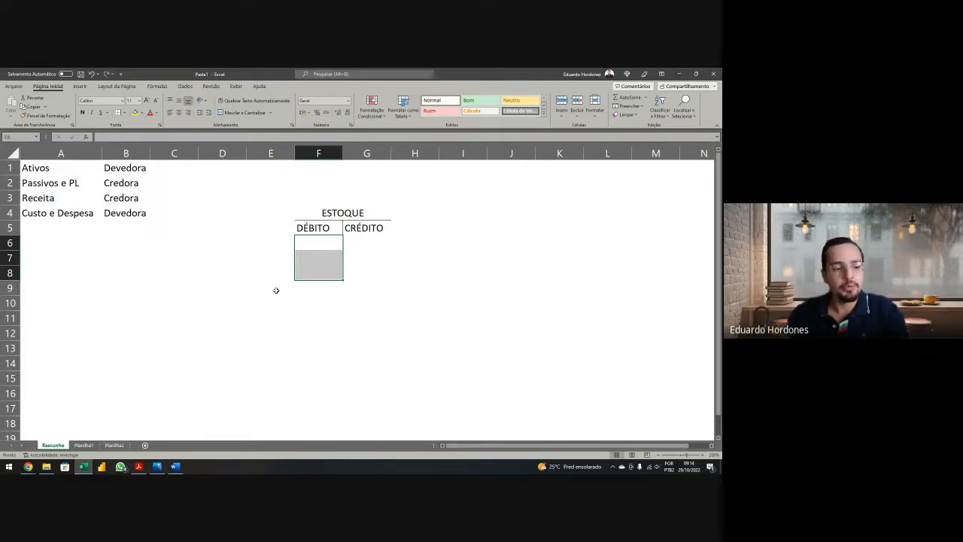
Step: Rename the Planilha1 sheet as Lançamentos
{"action": "left_click", "coordinate": [84, 445]}
{"action": "double_click", "coordinate": [85, 445]}
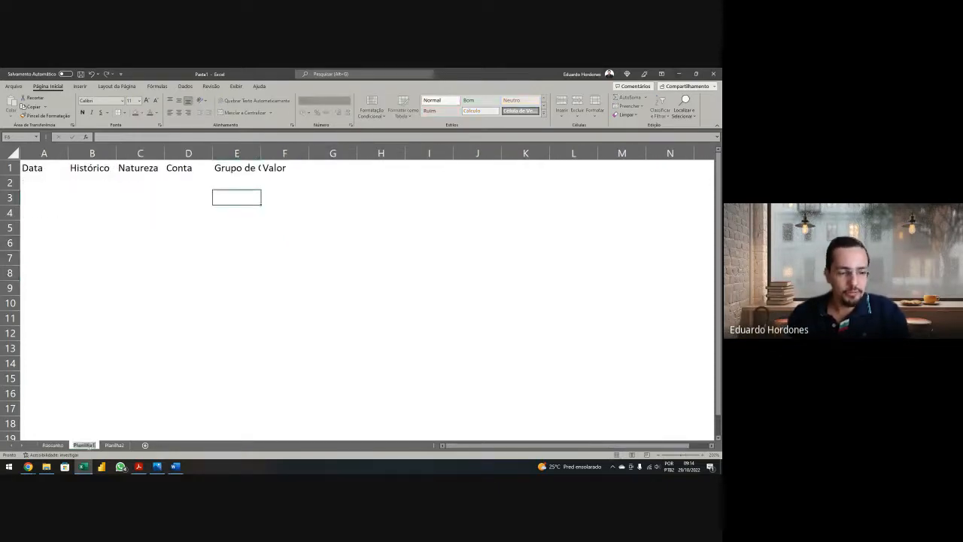
{"action": "type", "text": "LANÇAMENTOS"}
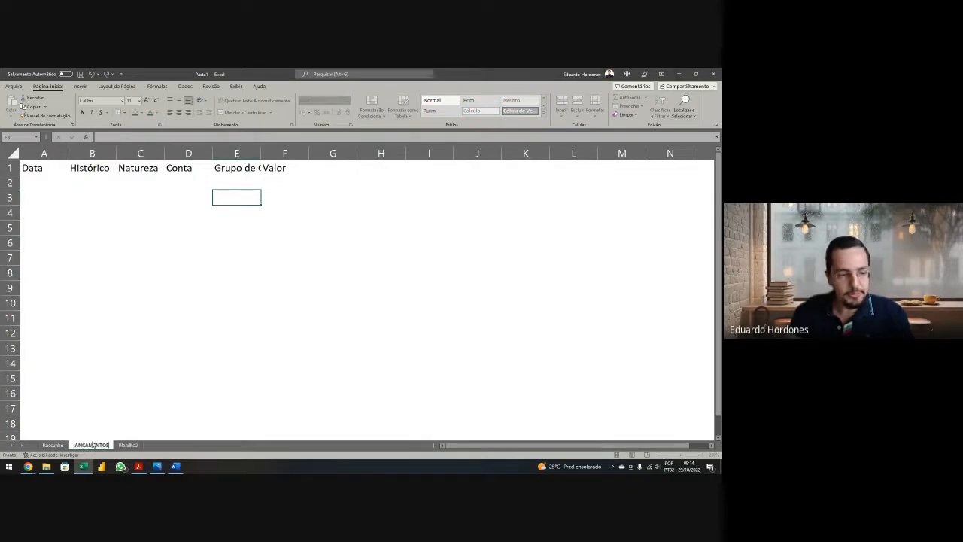
{"action": "key", "text": "BackSpace"}
{"action": "key", "text": "BackSpace"}
{"action": "key", "text": "BackSpace"}
{"action": "key", "text": "BackSpace"}
{"action": "key", "text": "BackSpace"}
{"action": "key", "text": "BackSpace"}
{"action": "key", "text": "BackSpace"}
{"action": "key", "text": "BackSpace"}
{"action": "key", "text": "BackSpace"}
{"action": "key", "text": "BackSpace"}
{"action": "key", "text": "BackSpace"}
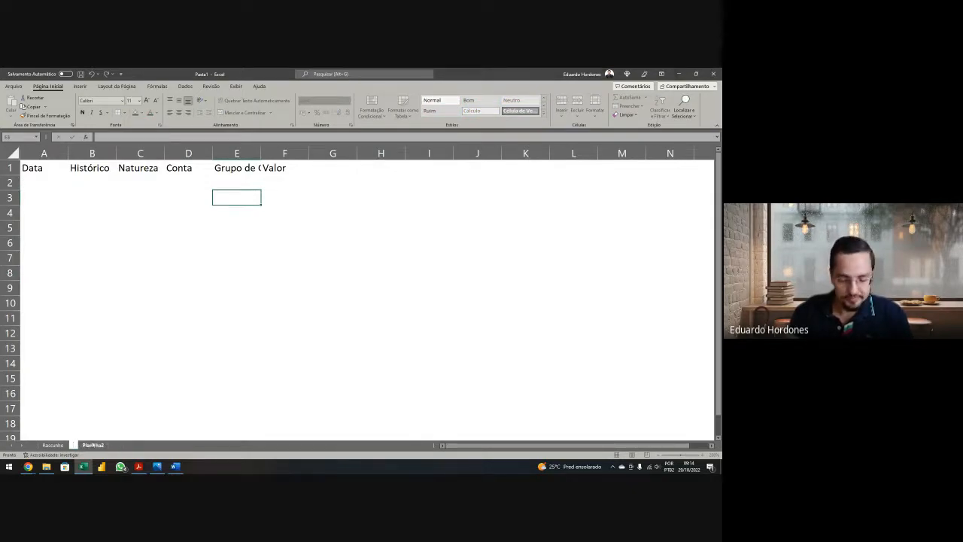
{"action": "type", "text": "Lançamentos"}
{"action": "key", "text": "Return"}
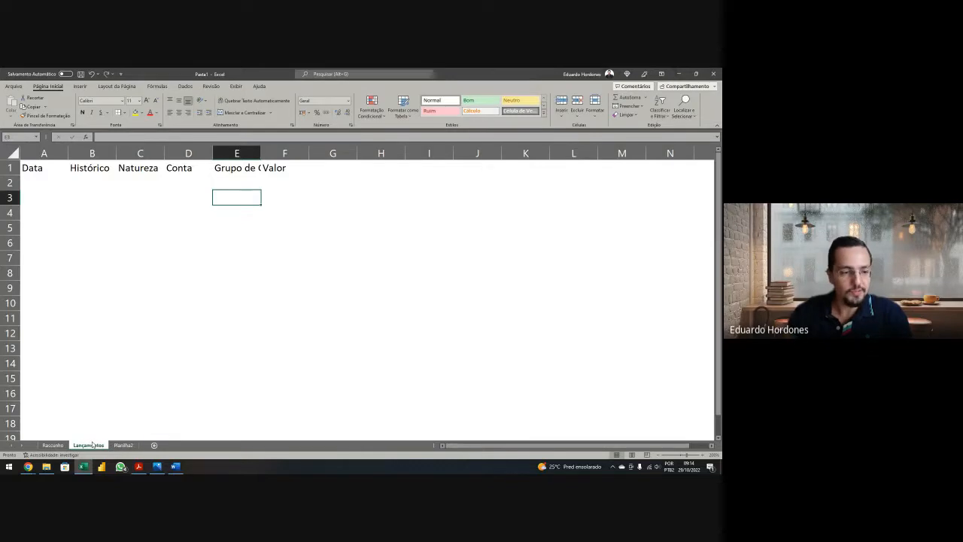
Step: Select A2 under Data, switch to the exercise PDF in Acrobat Reader and locate the date of the asset survey
{"action": "left_click", "coordinate": [41, 172]}
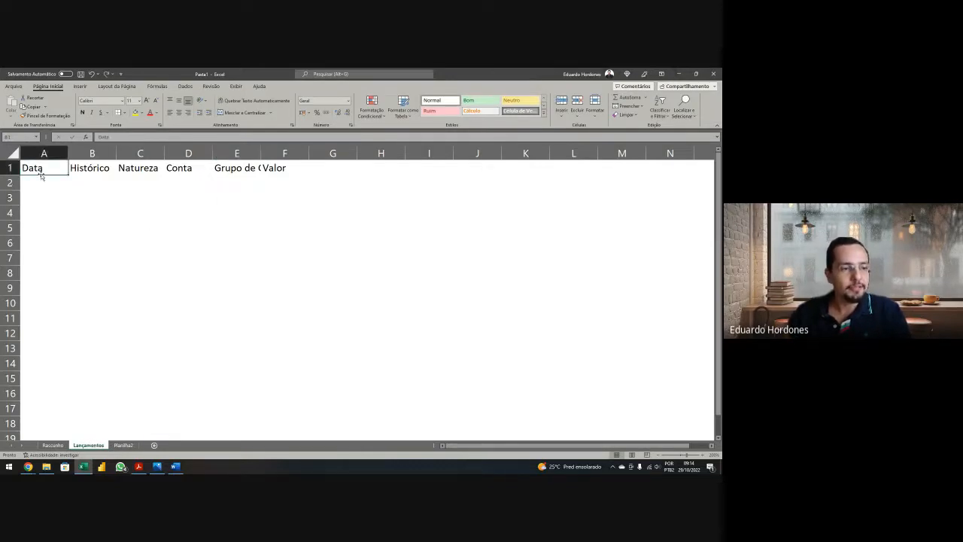
{"action": "left_click", "coordinate": [41, 182]}
{"action": "left_click", "coordinate": [139, 467]}
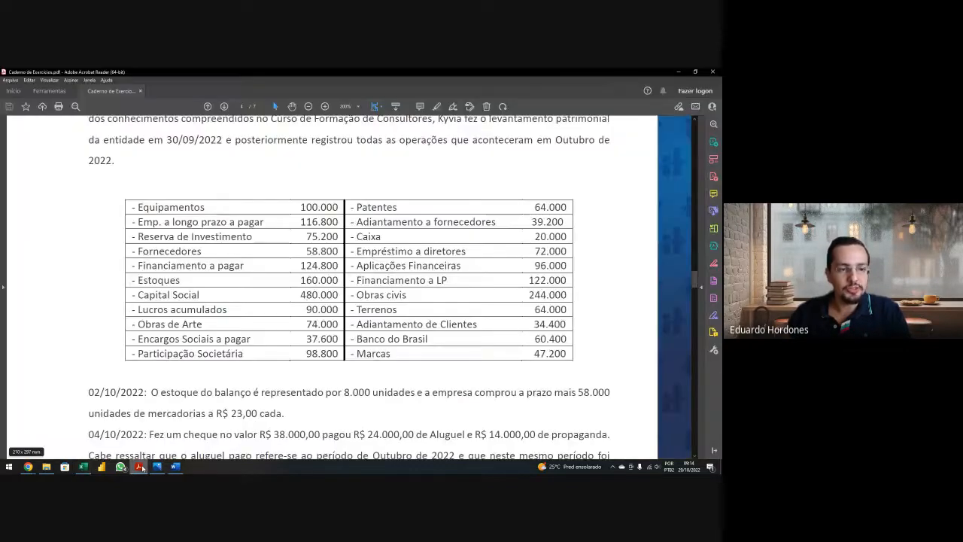
{"action": "scroll", "coordinate": [208, 214], "scroll_direction": "up", "scroll_amount": 1}
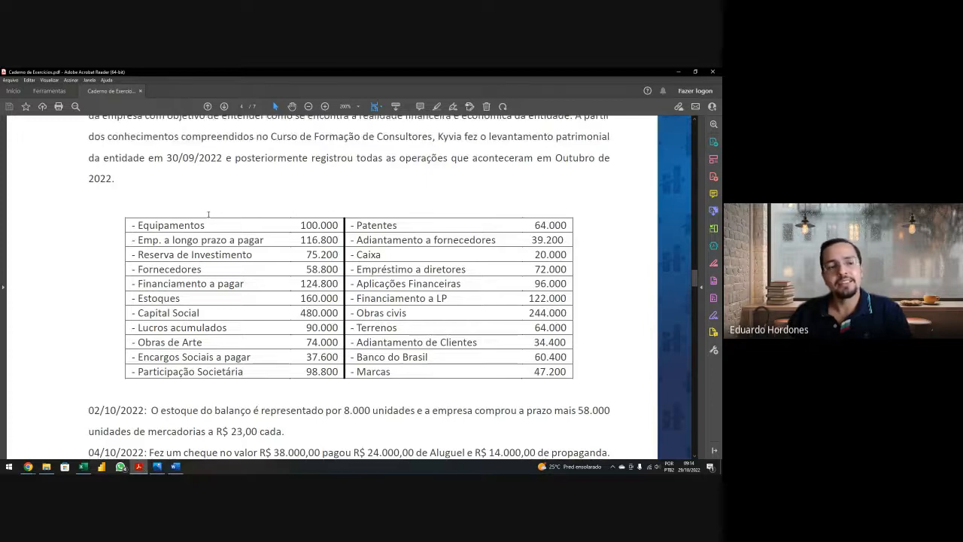
{"action": "left_click_drag", "start_coordinate": [216, 158], "coordinate": [167, 158]}
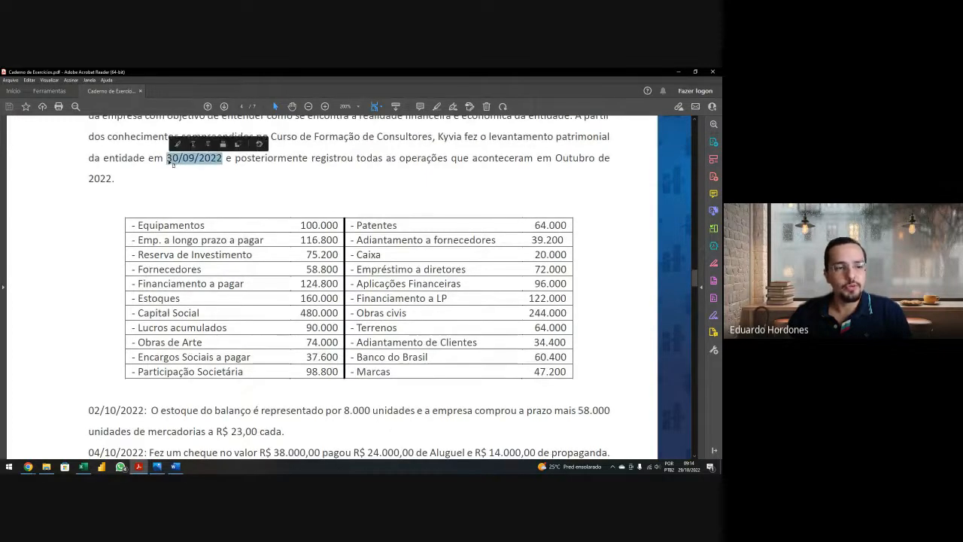
Step: Switch back to Excel and enter 30/09/2022 under Data and "Saldo" under Histórico in row 2
{"action": "key", "text": "alt+Tab"}
{"action": "type", "text": "30/09/2022"}
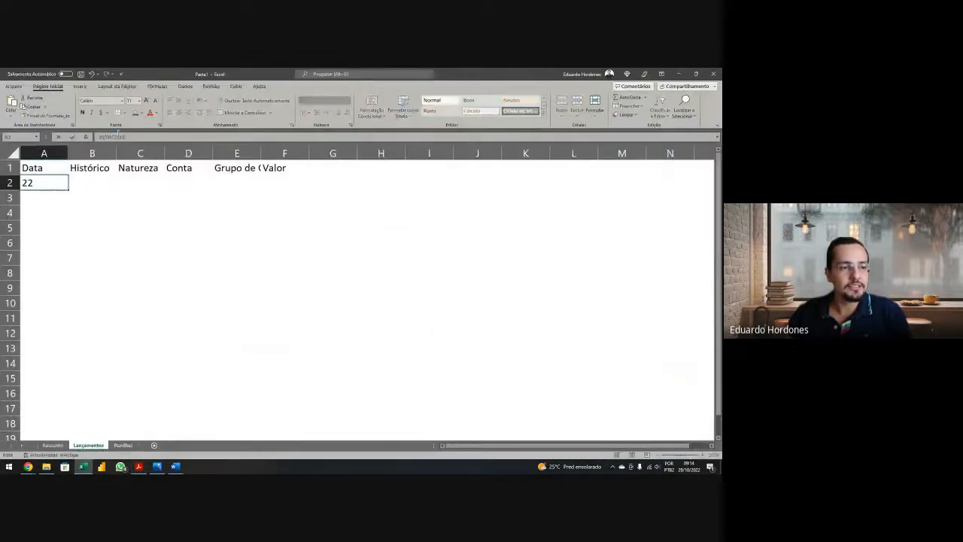
{"action": "key", "text": "Tab"}
{"action": "type", "text": "Saldo"}
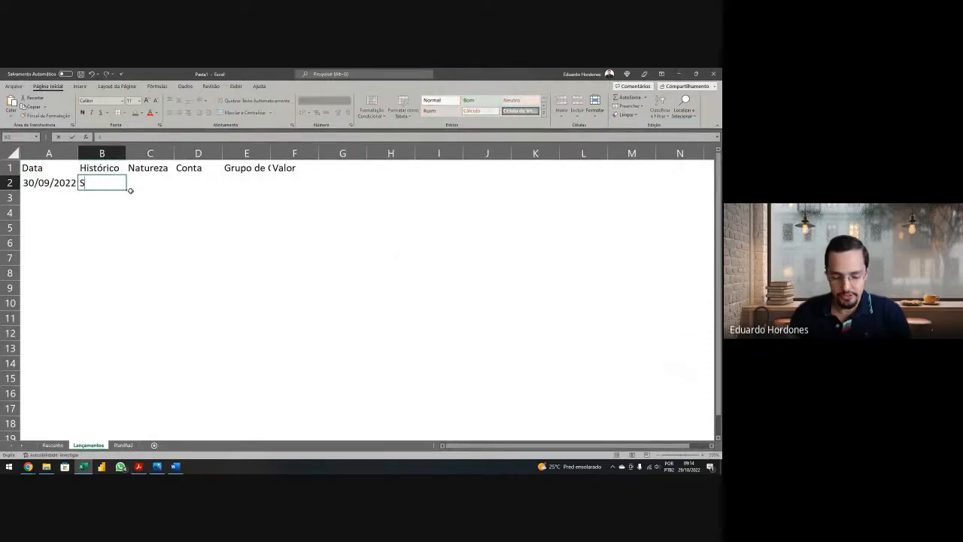
{"action": "key", "text": "Tab"}
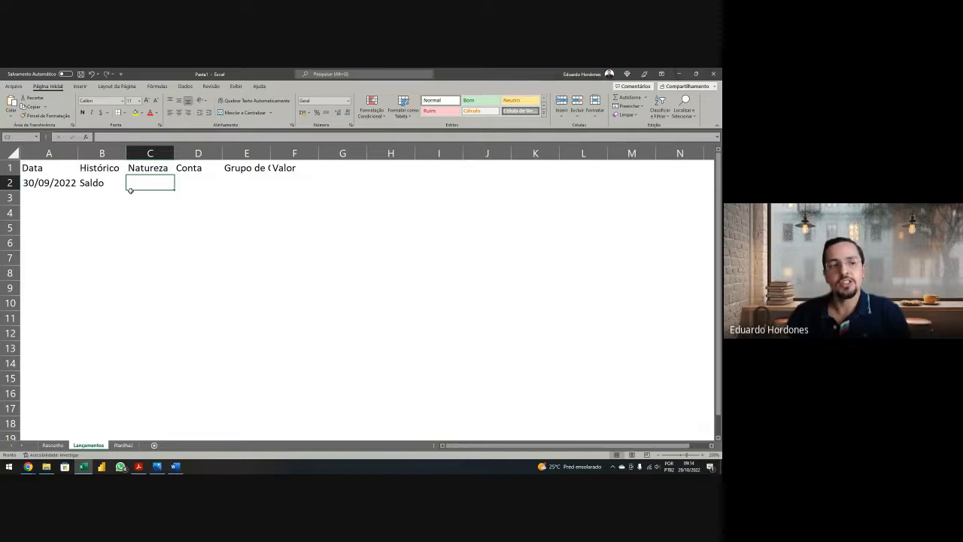
Step: Copy the account name "Equipamentos" from the exercise PDF into D2 under Conta in Excel
{"action": "key", "text": "alt+Tab"}
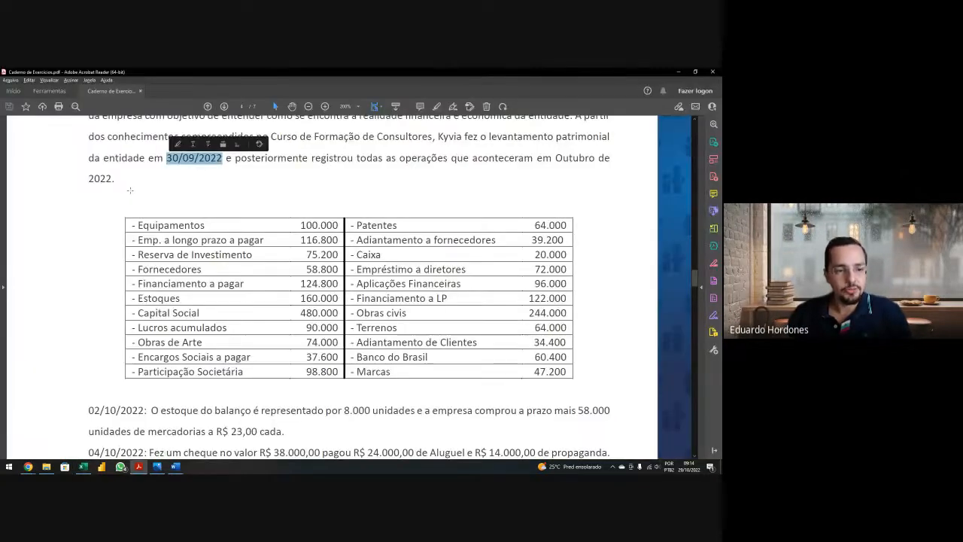
{"action": "left_click_drag", "start_coordinate": [205, 225], "coordinate": [138, 225]}
{"action": "key", "text": "ctrl+c"}
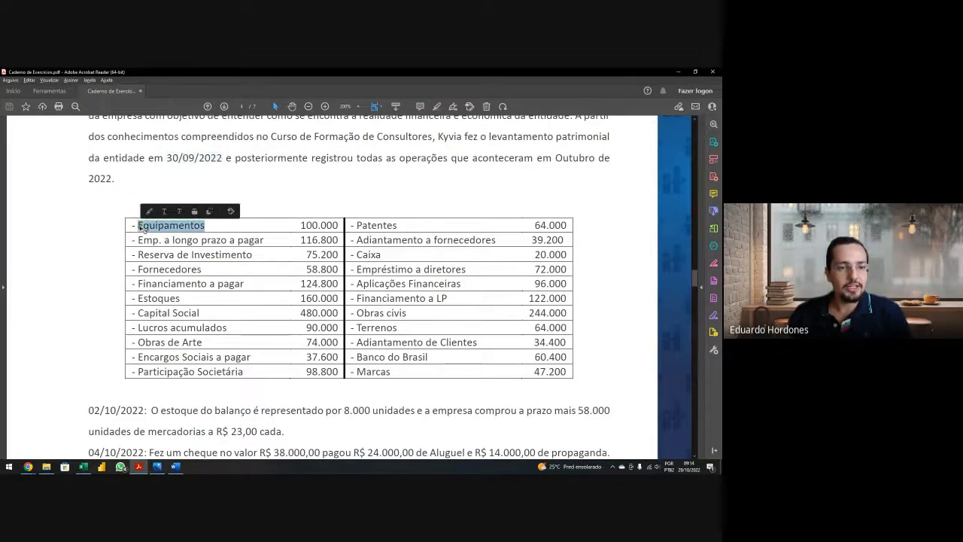
{"action": "key", "text": "alt+Tab"}
{"action": "left_click", "coordinate": [189, 182]}
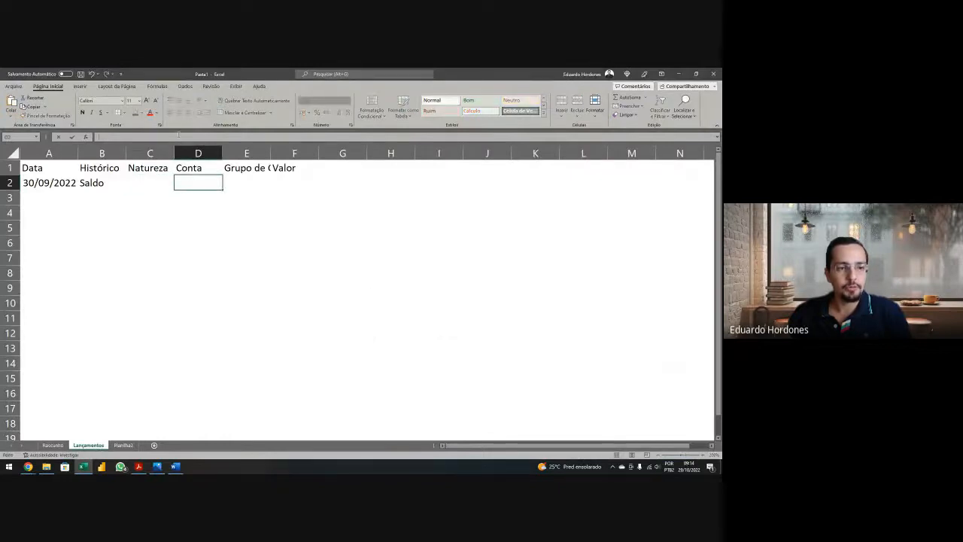
{"action": "key", "text": "ctrl+v"}
{"action": "key", "text": "Tab"}
Step: Copy the Equipamentos amount 100.000 from the PDF into F2 under Valor and apply the accounting number format in R$
{"action": "key", "text": "alt+Tab"}
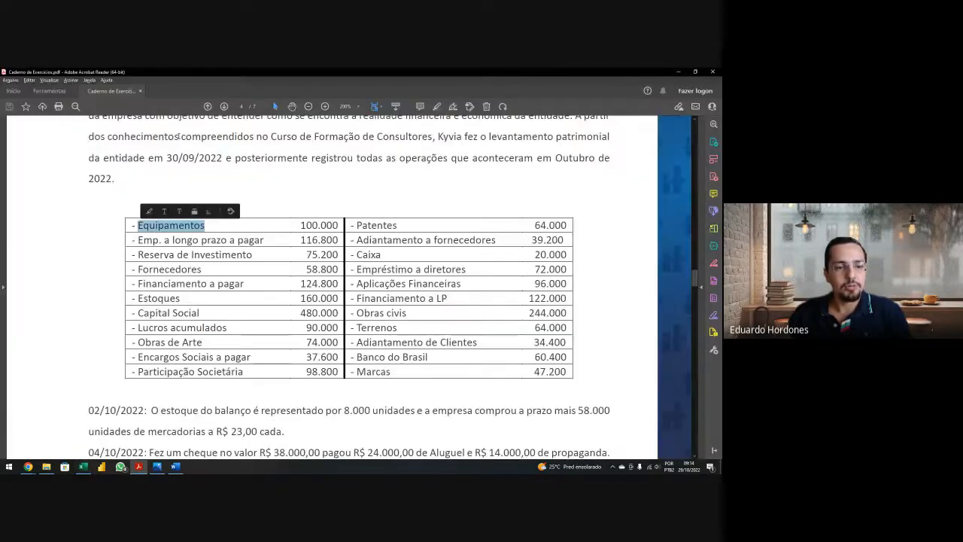
{"action": "left_click_drag", "start_coordinate": [340, 225], "coordinate": [300, 225]}
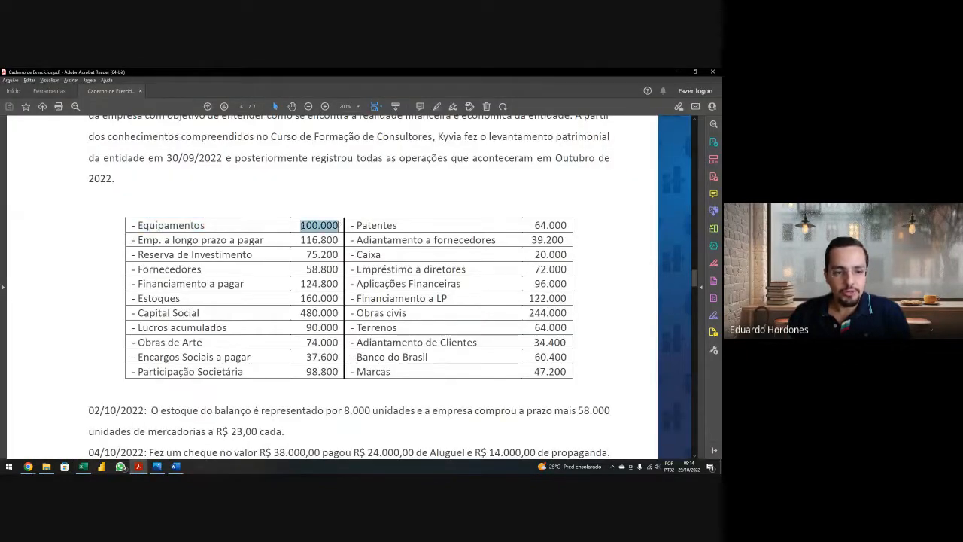
{"action": "key", "text": "ctrl+c"}
{"action": "key", "text": "alt+Tab"}
{"action": "left_click", "coordinate": [284, 188]}
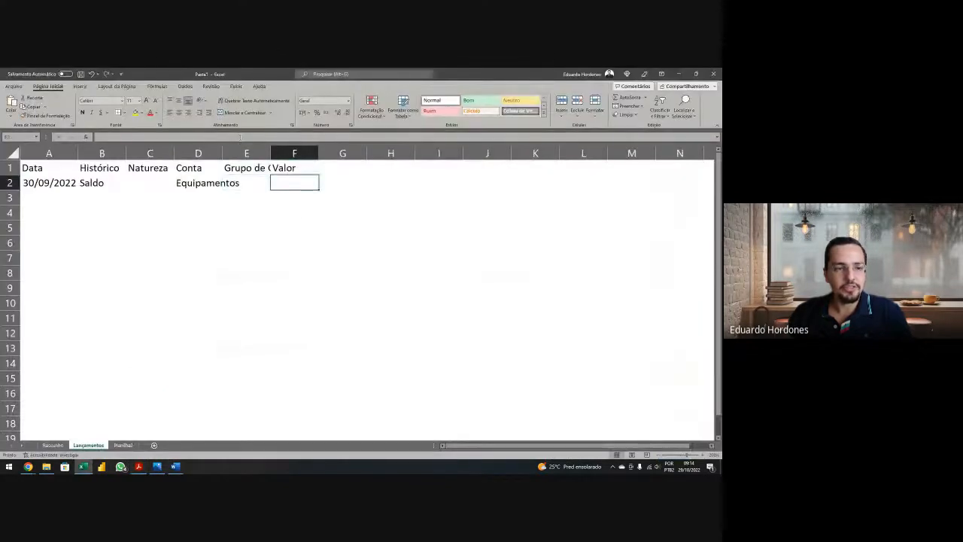
{"action": "key", "text": "ctrl+v"}
{"action": "key", "text": "Return"}
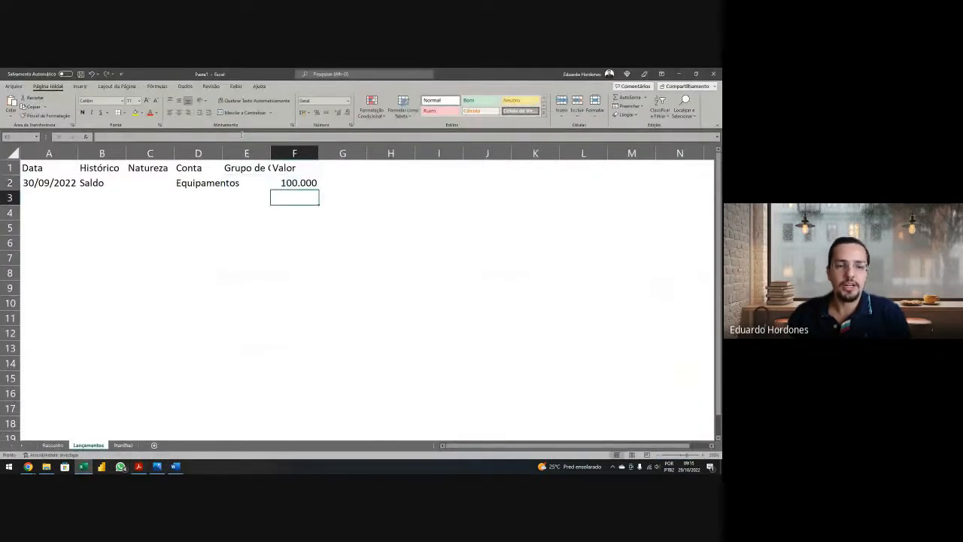
{"action": "left_click", "coordinate": [305, 179]}
{"action": "left_click", "coordinate": [303, 112]}
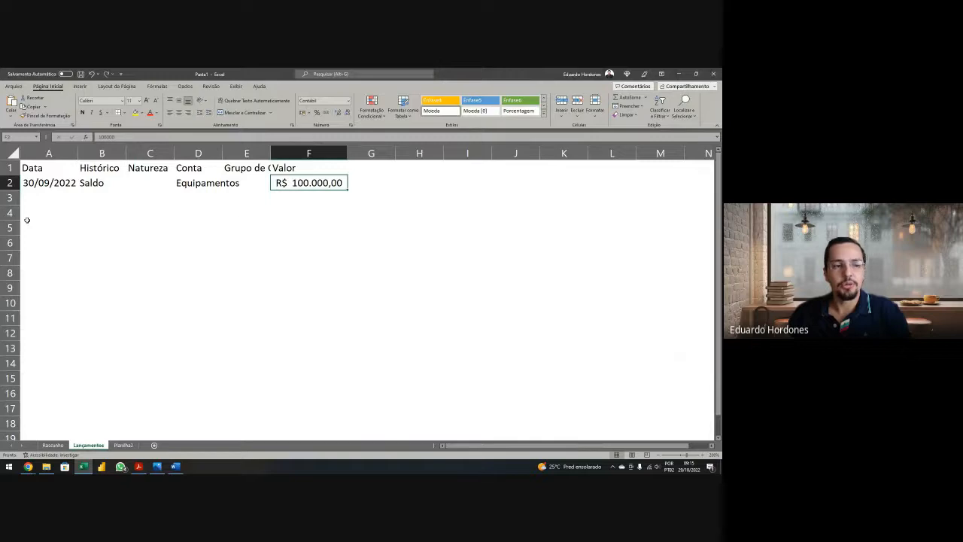
Step: Convert the range A1:F2 into a table with headers
{"action": "left_click", "coordinate": [43, 170]}
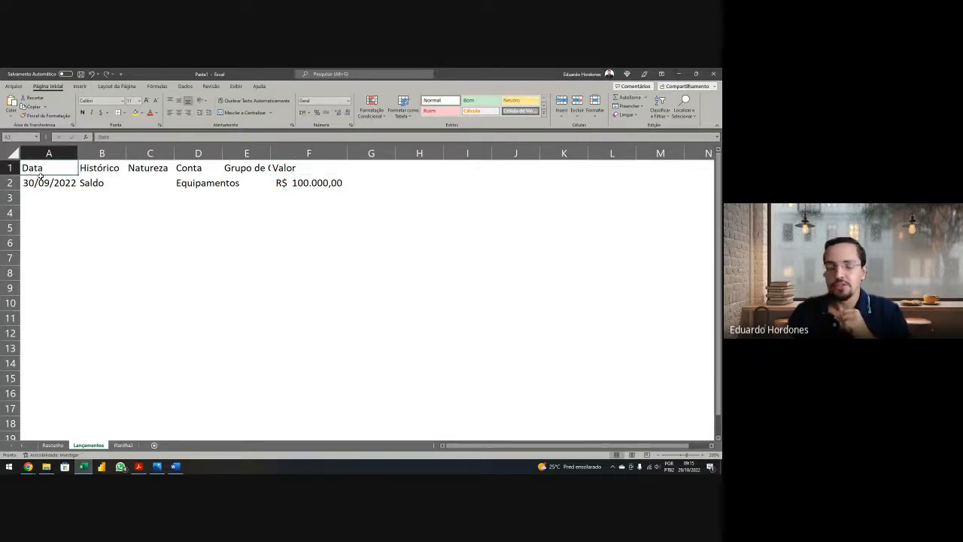
{"action": "left_click", "coordinate": [80, 86]}
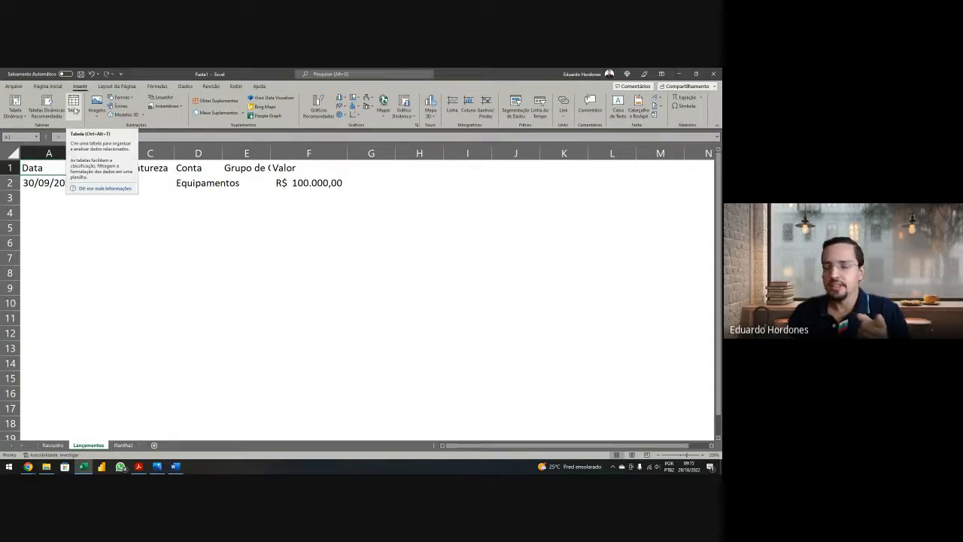
{"action": "left_click", "coordinate": [75, 110]}
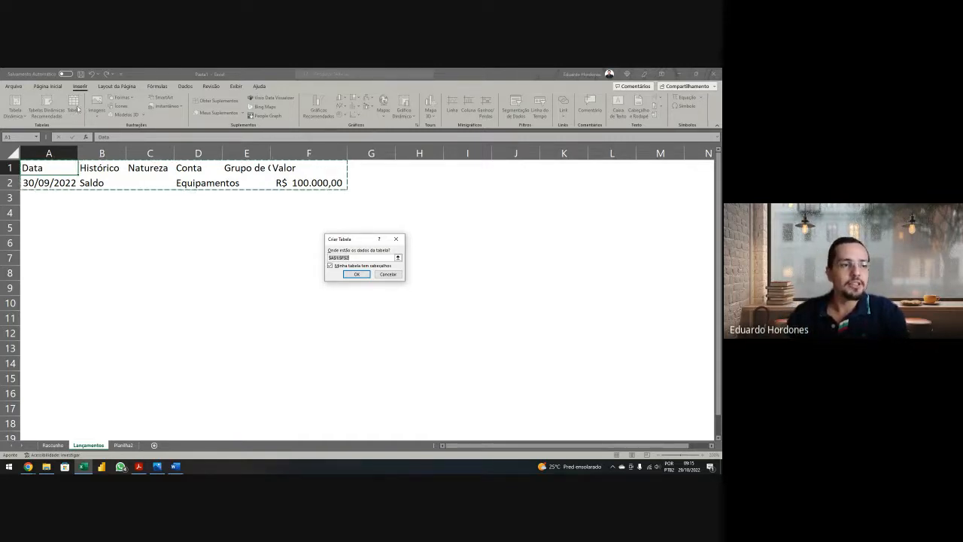
{"action": "left_click", "coordinate": [354, 274]}
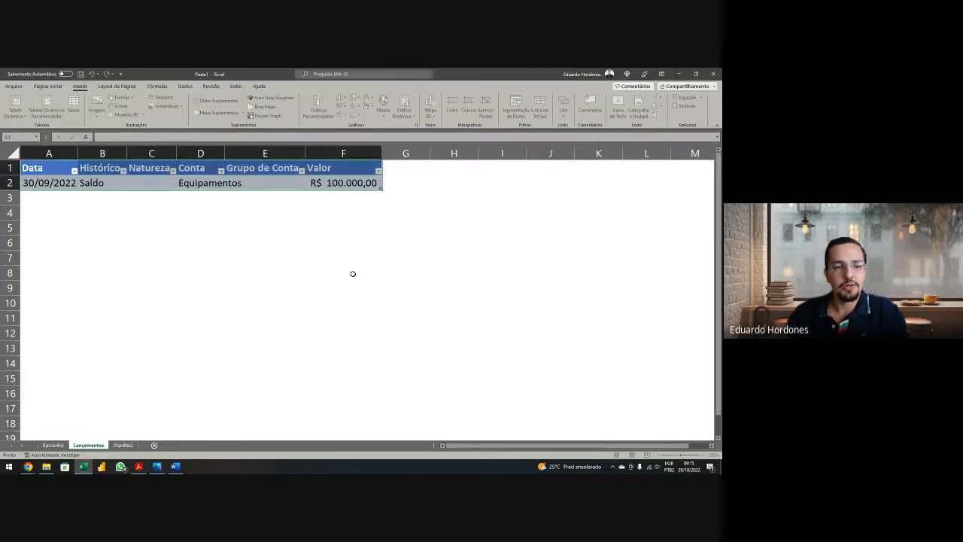
{"action": "left_click", "coordinate": [275, 208]}
{"action": "left_click", "coordinate": [156, 212]}
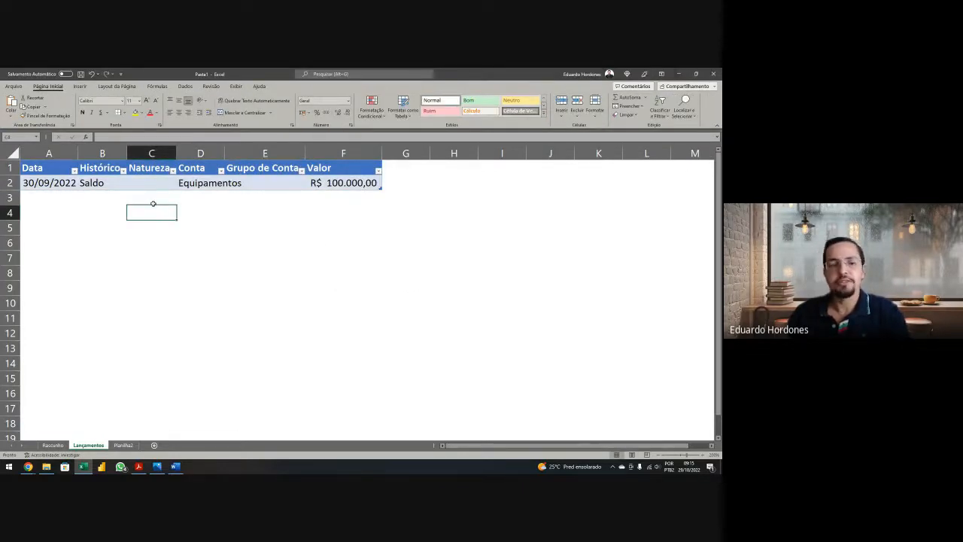
Step: Widen the Conta column to fit its text and enter "ANC - IMB" in E2 under Grupo de Conta
{"action": "left_click", "coordinate": [156, 186]}
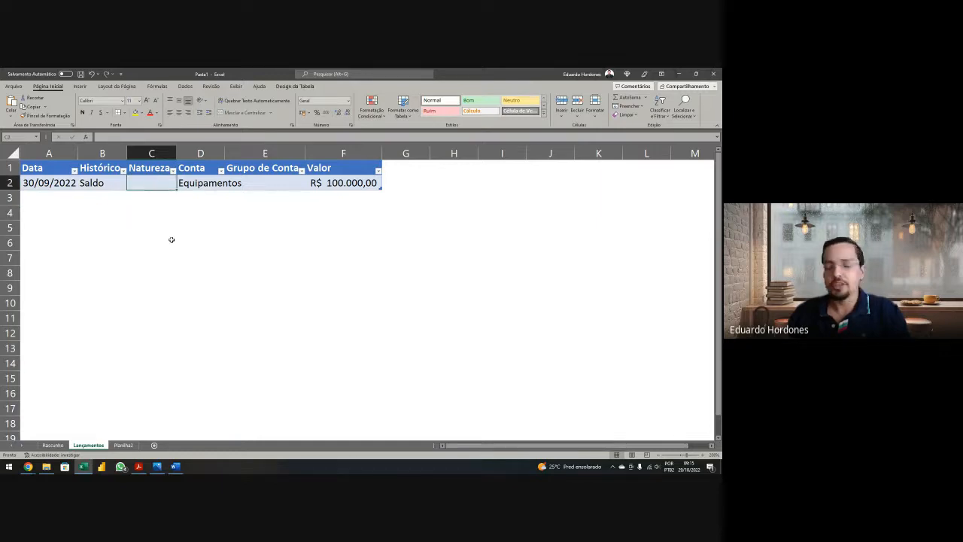
{"action": "left_click_drag", "start_coordinate": [224, 154], "coordinate": [249, 155]}
{"action": "left_click", "coordinate": [272, 186]}
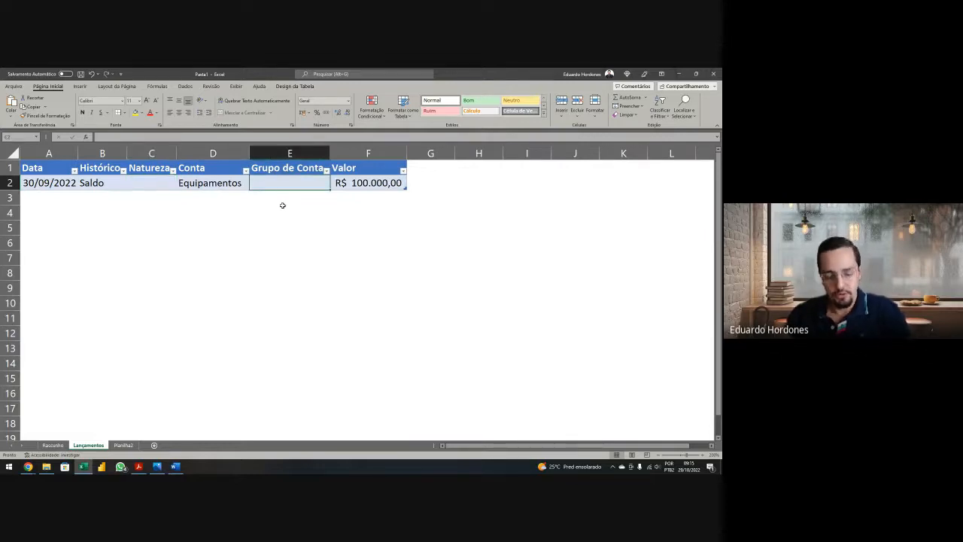
{"action": "type", "text": "ANC"}
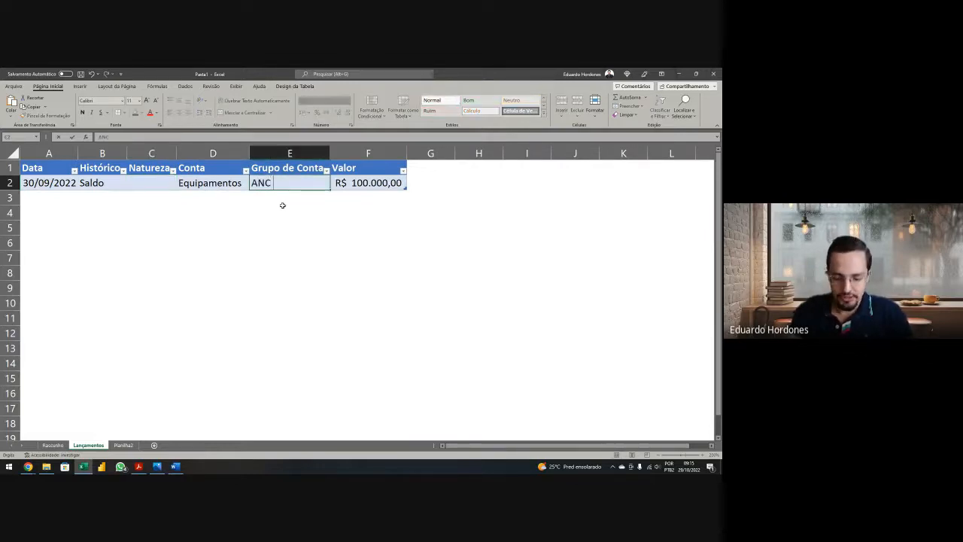
{"action": "type", "text": " - IMB"}
{"action": "key", "text": "Return"}
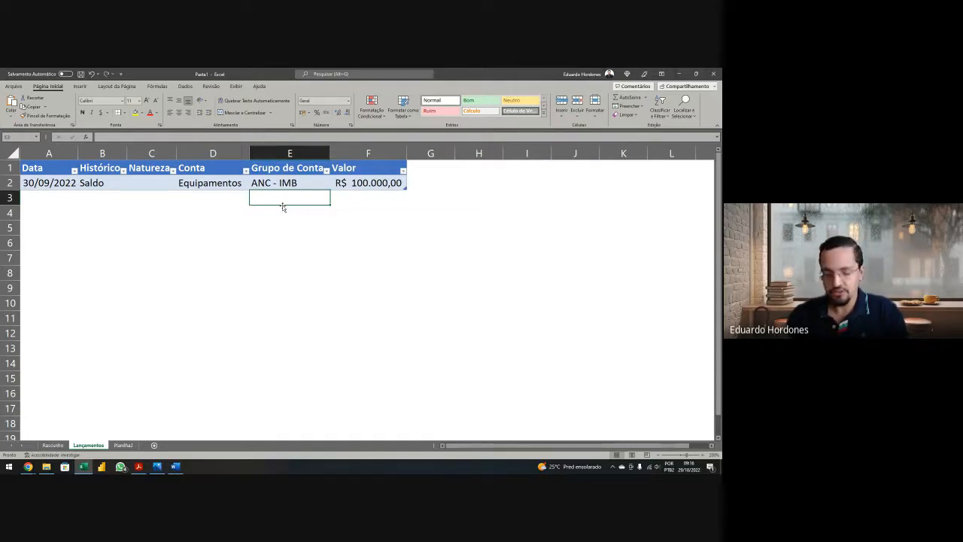
Step: Enter "Devedora" as the Natureza of the Equipamentos entry in C2
{"action": "key", "text": "Up"}
{"action": "key", "text": "Left"}
{"action": "key", "text": "Left"}
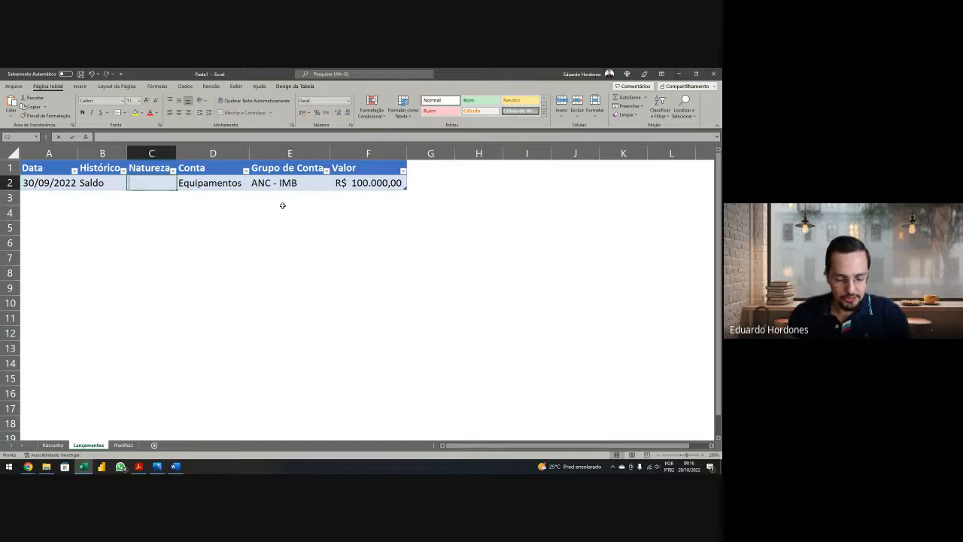
{"action": "type", "text": "Devedora"}
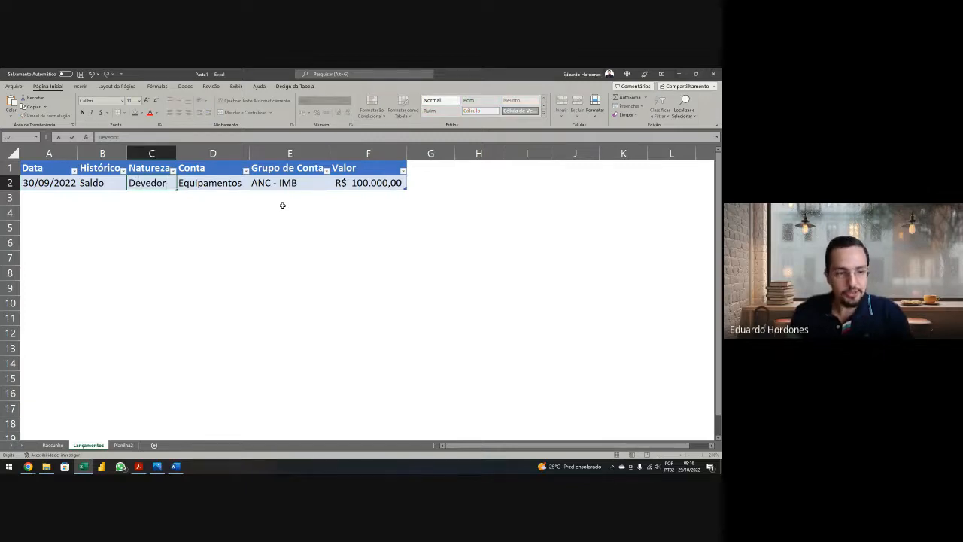
{"action": "key", "text": "Return"}
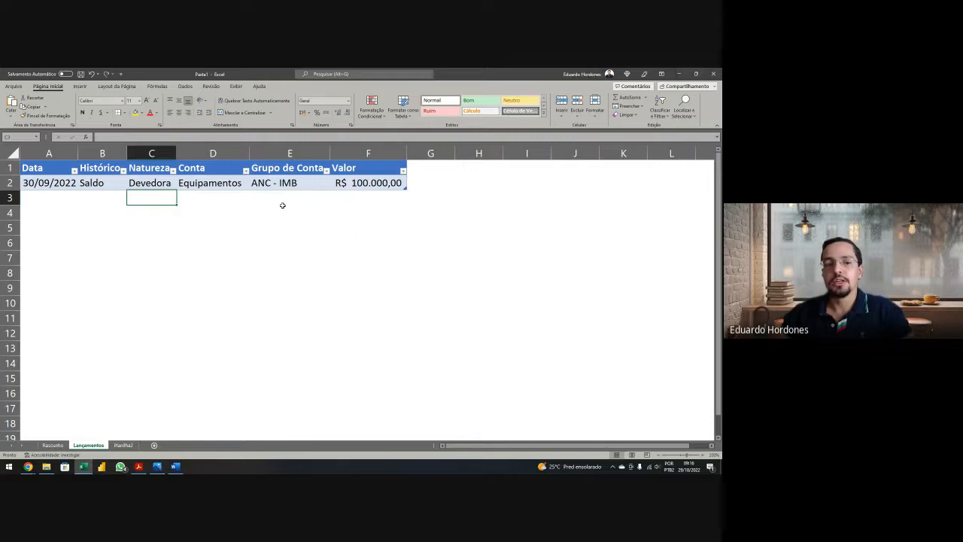
Step: Copy "Emp. a longo prazo a pagar" from the exercise PDF into D3 under Conta in Excel
{"action": "key", "text": "alt+Tab"}
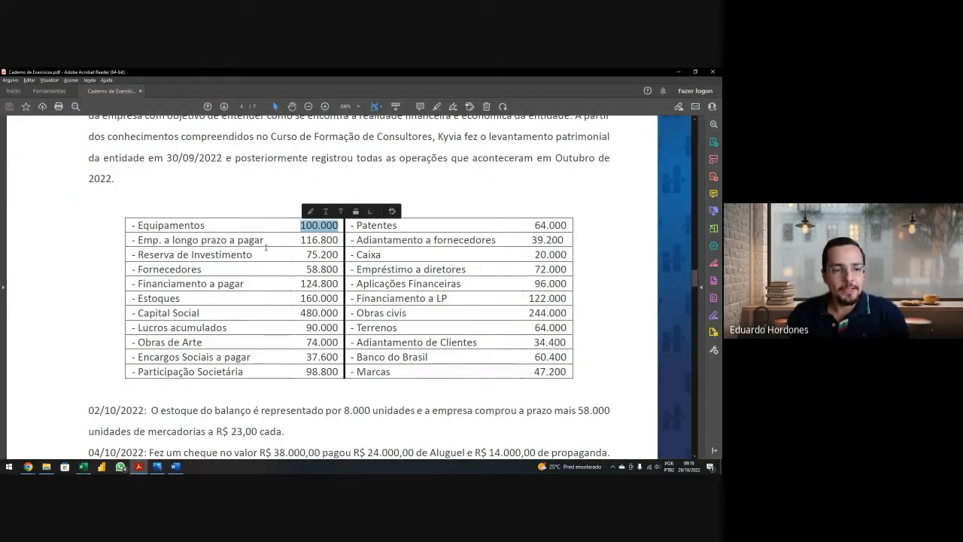
{"action": "left_click_drag", "start_coordinate": [264, 240], "coordinate": [139, 242]}
{"action": "key", "text": "ctrl+c"}
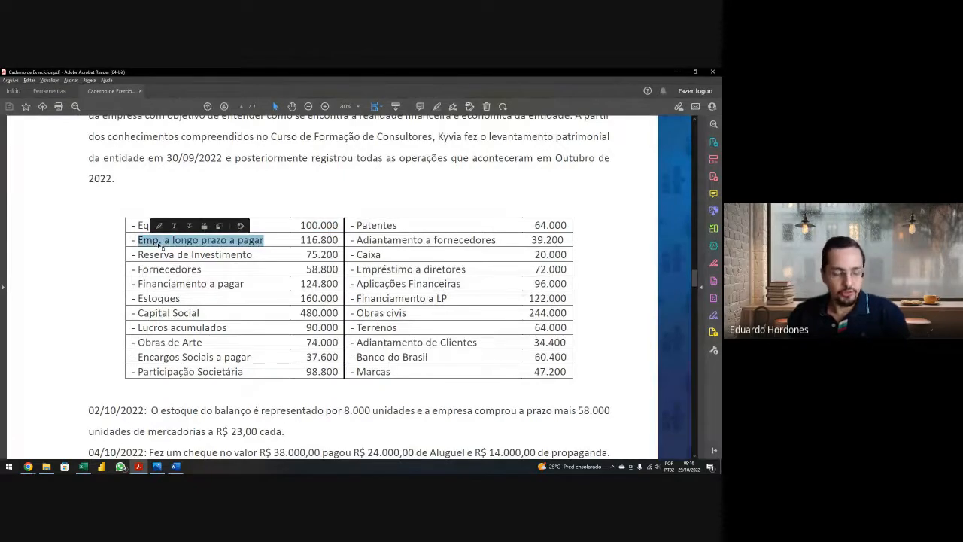
{"action": "left_click", "coordinate": [207, 196]}
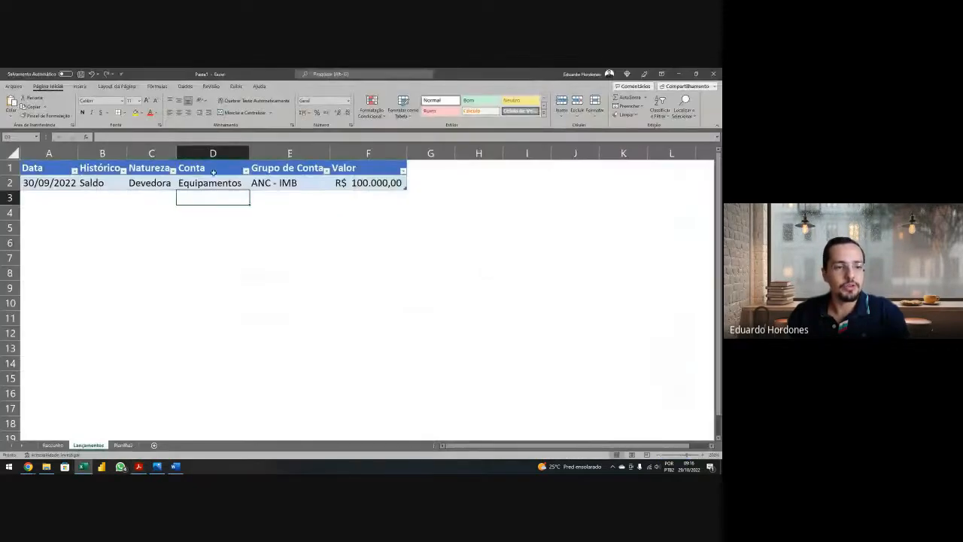
{"action": "left_click", "coordinate": [211, 140]}
{"action": "key", "text": "ctrl+v"}
{"action": "key", "text": "Return"}
Step: Copy "Reserva de Investimento" from the exercise PDF into D4 under Conta in Excel
{"action": "key", "text": "alt+Tab"}
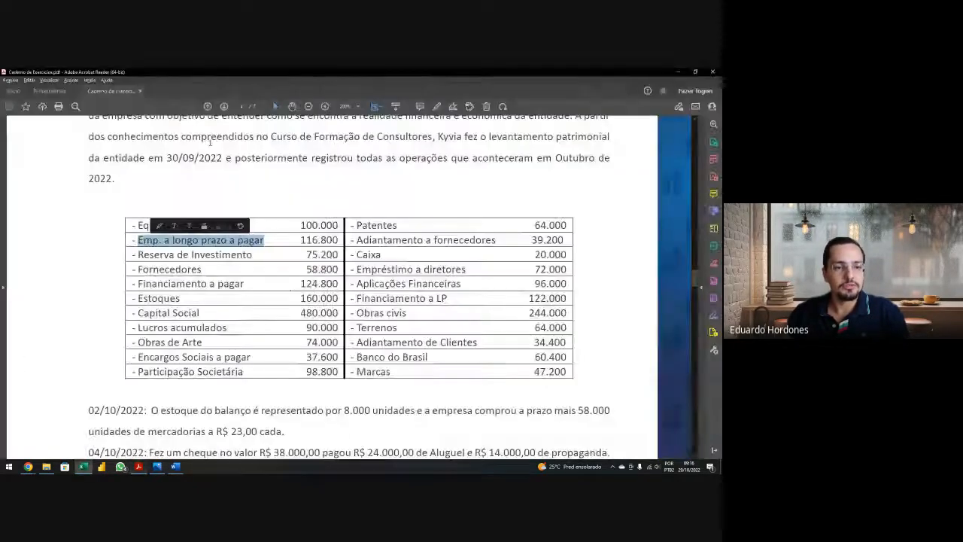
{"action": "left_click_drag", "start_coordinate": [253, 255], "coordinate": [138, 255]}
{"action": "key", "text": "ctrl+c"}
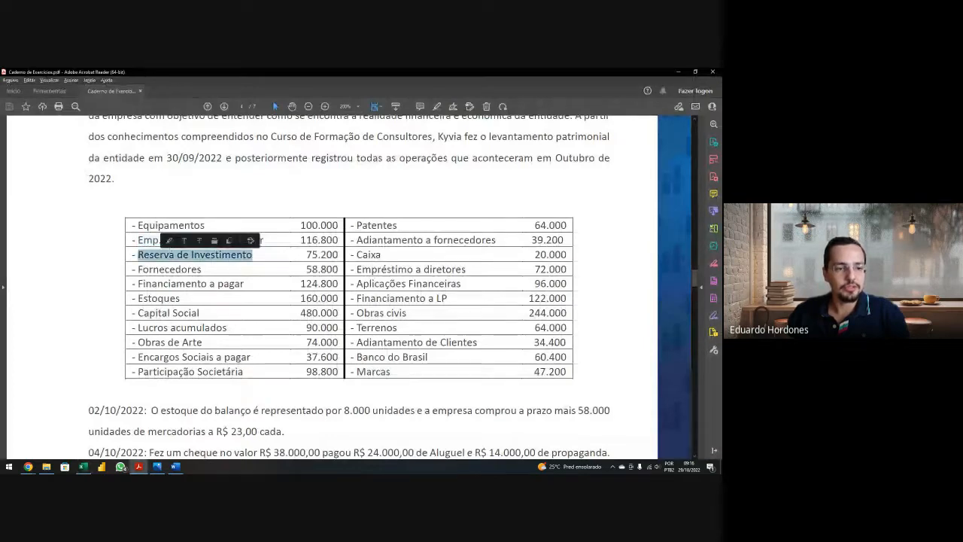
{"action": "key", "text": "alt+Tab"}
{"action": "key", "text": "ctrl+v"}
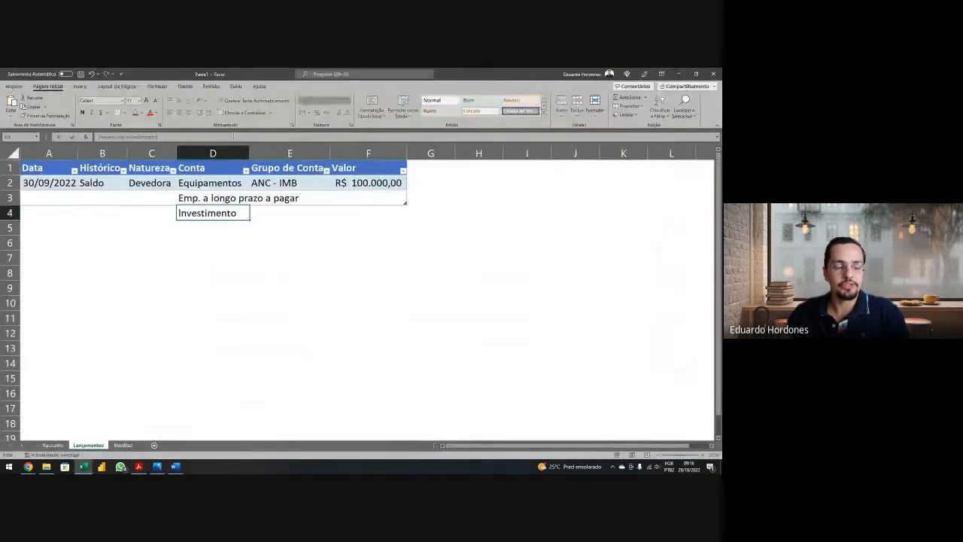
{"action": "key", "text": "Return"}
Step: Copy "Fornecedores" from the exercise PDF into D5 under Conta in Excel
{"action": "key", "text": "alt+Tab"}
{"action": "left_click_drag", "start_coordinate": [205, 269], "coordinate": [137, 270]}
{"action": "key", "text": "alt+Tab"}
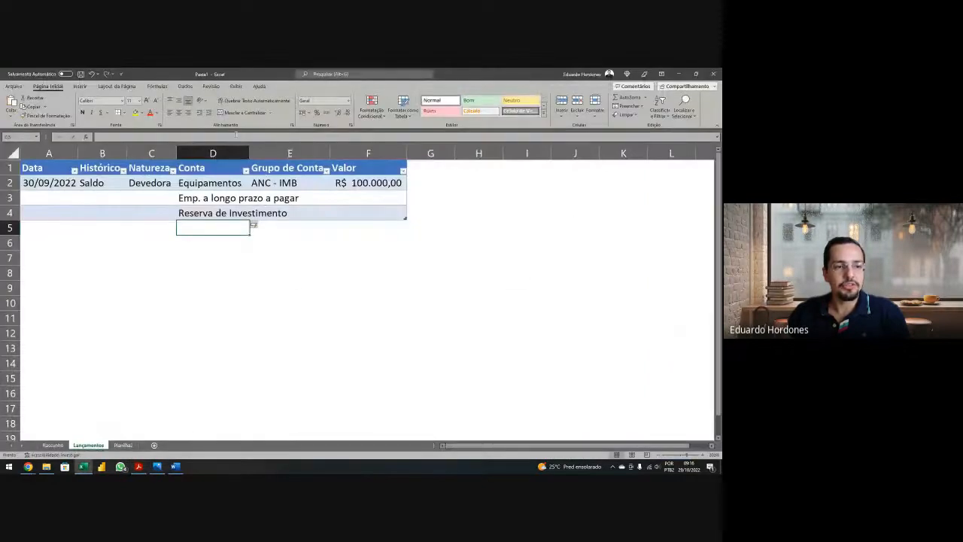
{"action": "key", "text": "ctrl+v"}
{"action": "key", "text": "Return"}
Step: Copy "Financiamento a pagar" from the exercise PDF into D6 under Conta in Excel
{"action": "key", "text": "alt+Tab"}
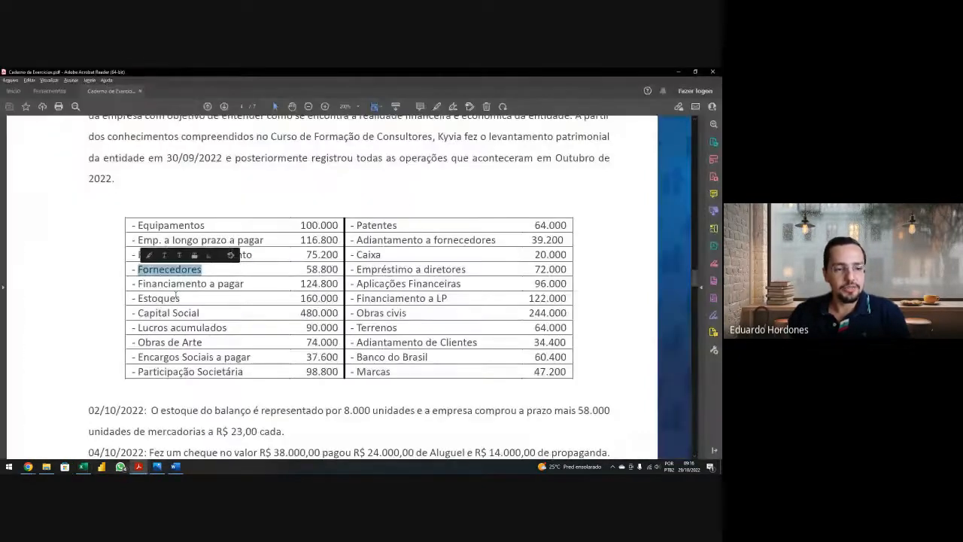
{"action": "left_click_drag", "start_coordinate": [245, 284], "coordinate": [137, 284]}
{"action": "key", "text": "ctrl+c"}
{"action": "key", "text": "alt+Tab"}
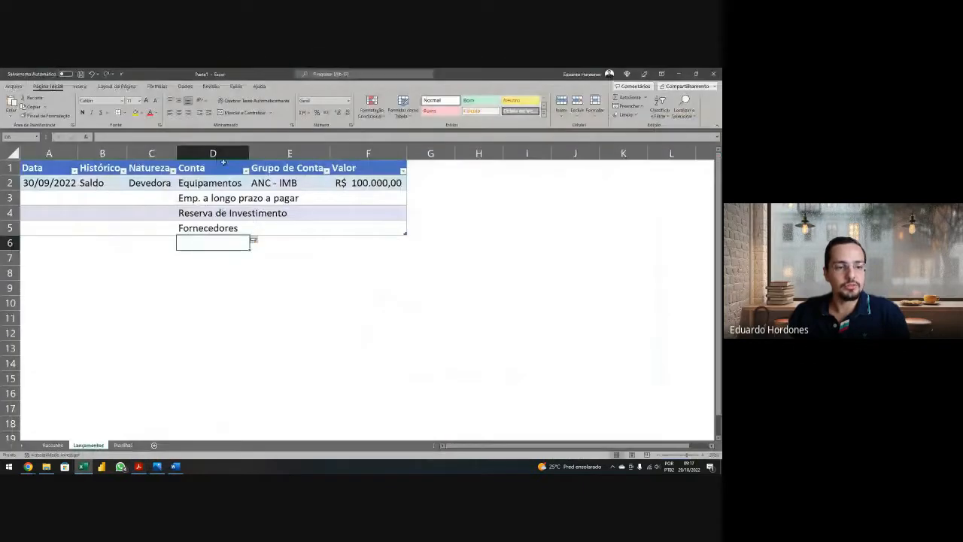
{"action": "key", "text": "ctrl+v"}
{"action": "key", "text": "Return"}
Step: Copy "Estoques" from the exercise PDF into D7 under Conta in Excel
{"action": "key", "text": "alt+Tab"}
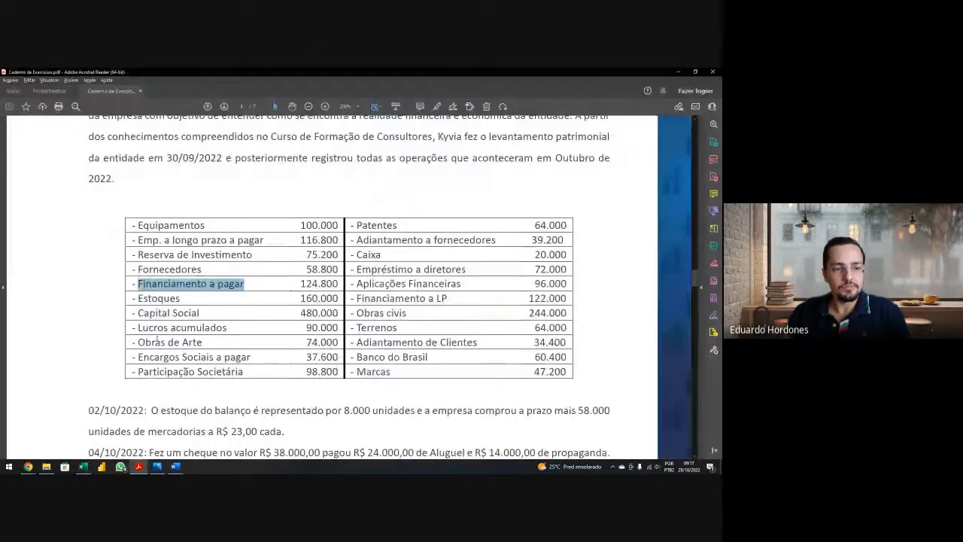
{"action": "left_click_drag", "start_coordinate": [181, 298], "coordinate": [138, 298]}
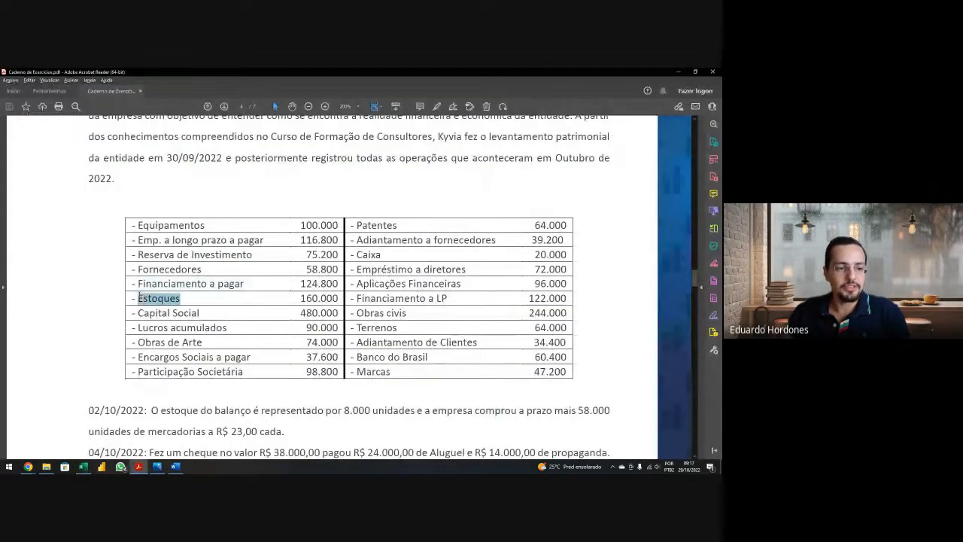
{"action": "key", "text": "ctrl+c"}
{"action": "key", "text": "alt+Tab"}
{"action": "key", "text": "ctrl+v"}
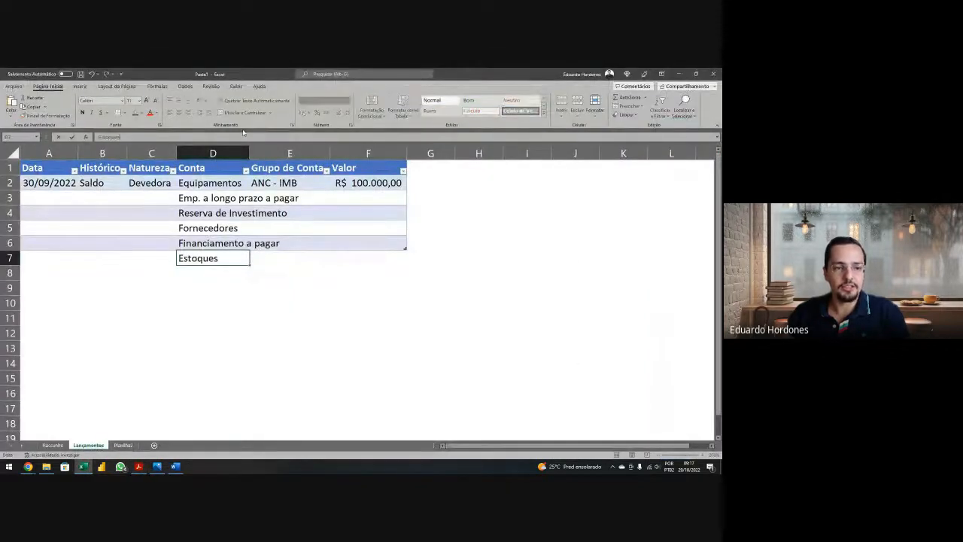
Step: Copy "Capital Social" from the exercise PDF into D8 under Conta in Excel
{"action": "key", "text": "alt+Tab"}
{"action": "left_click_drag", "start_coordinate": [200, 313], "coordinate": [137, 313]}
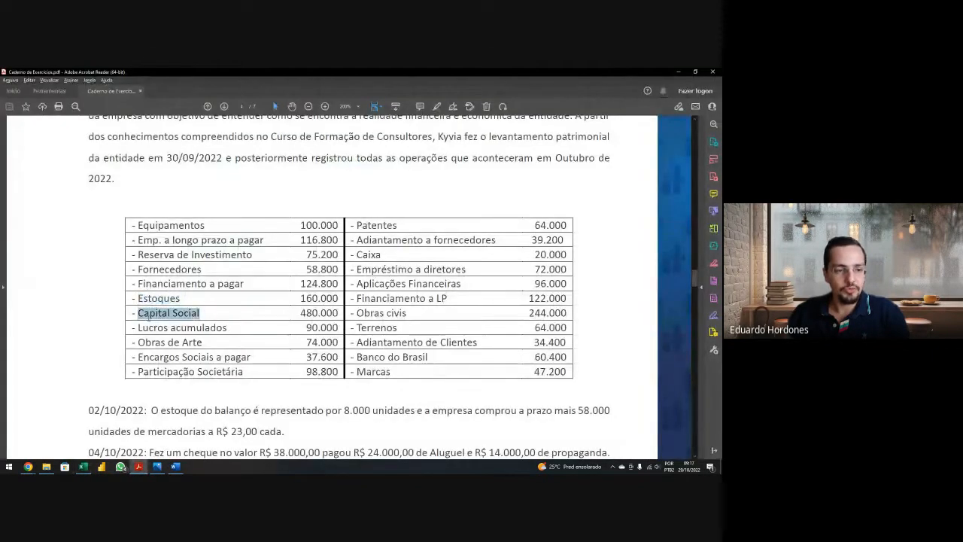
{"action": "key", "text": "ctrl+c"}
{"action": "key", "text": "alt+Tab"}
{"action": "key", "text": "ctrl+v"}
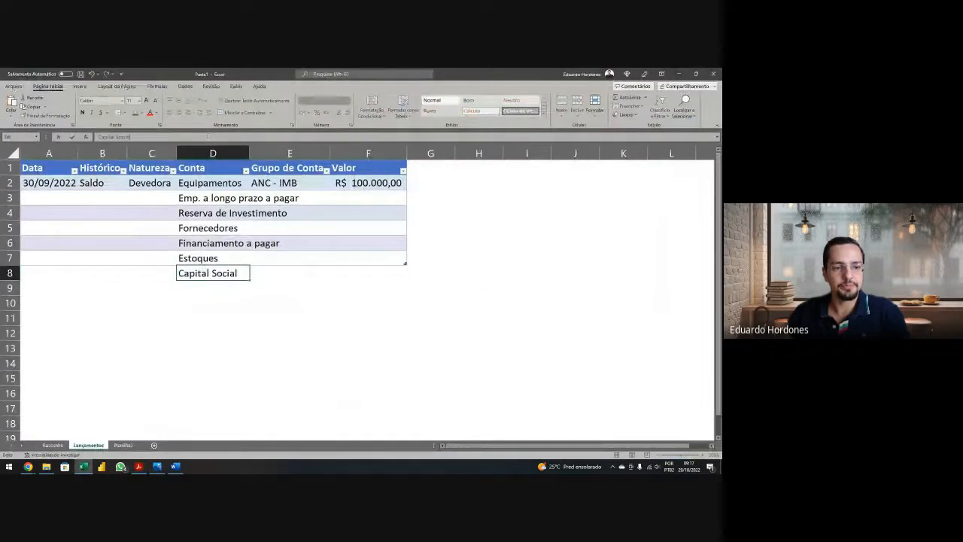
Step: Copy "Lucros acumulados" from the exercise PDF into D9 under Conta in Excel
{"action": "key", "text": "alt+Tab"}
{"action": "left_click", "coordinate": [230, 328]}
{"action": "left_click_drag", "start_coordinate": [229, 328], "coordinate": [138, 329]}
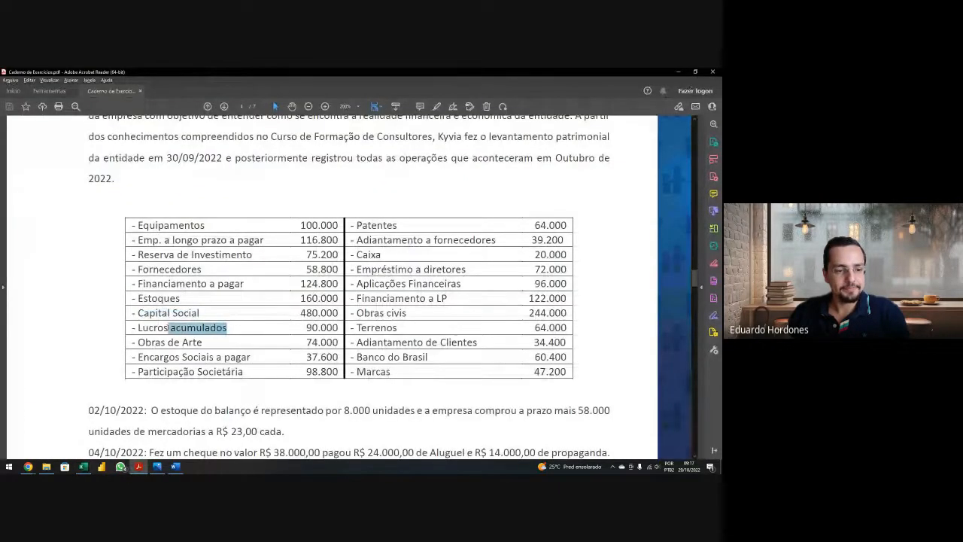
{"action": "key", "text": "ctrl+c"}
{"action": "key", "text": "alt+Tab"}
{"action": "key", "text": "ctrl+v"}
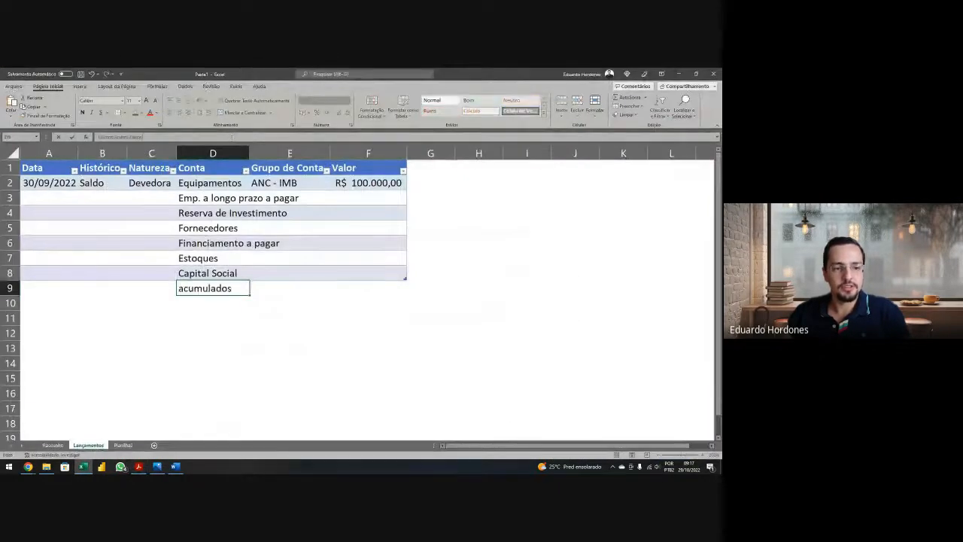
Step: Copy "Obras de Arte" from the exercise PDF into D10 under Conta in Excel
{"action": "key", "text": "alt+Tab"}
{"action": "left_click_drag", "start_coordinate": [203, 342], "coordinate": [137, 343]}
{"action": "key", "text": "ctrl+c"}
{"action": "key", "text": "alt+Tab"}
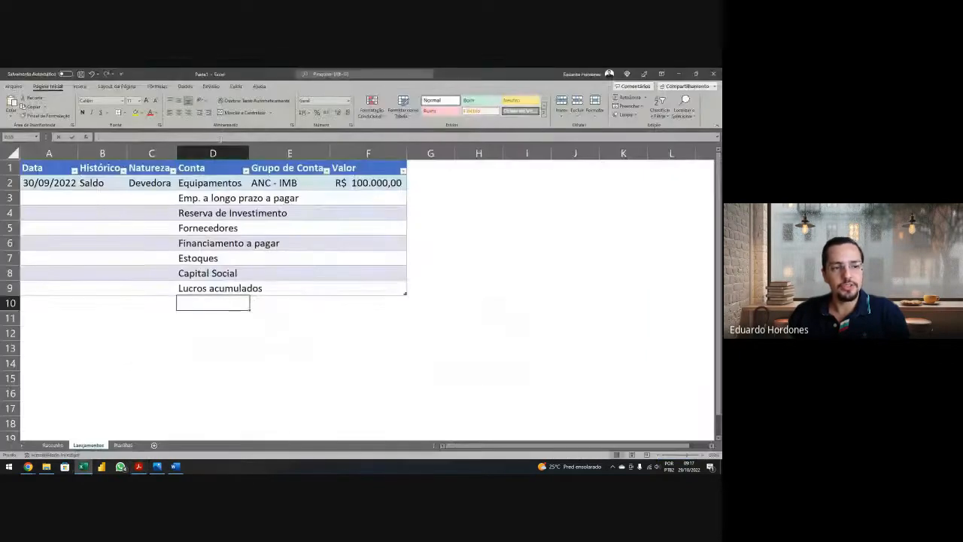
{"action": "key", "text": "ctrl+v"}
{"action": "key", "text": "Return"}
Step: Copy "Encargos Sociais a pagar" from the exercise PDF into D11 under Conta in Excel
{"action": "key", "text": "alt+Tab"}
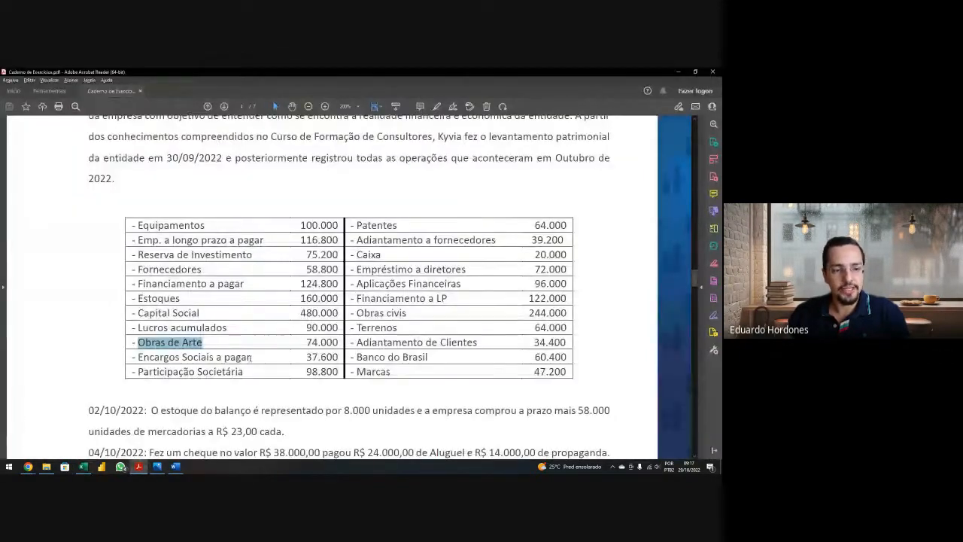
{"action": "left_click_drag", "start_coordinate": [251, 357], "coordinate": [138, 357]}
{"action": "key", "text": "ctrl+c"}
{"action": "key", "text": "alt+Tab"}
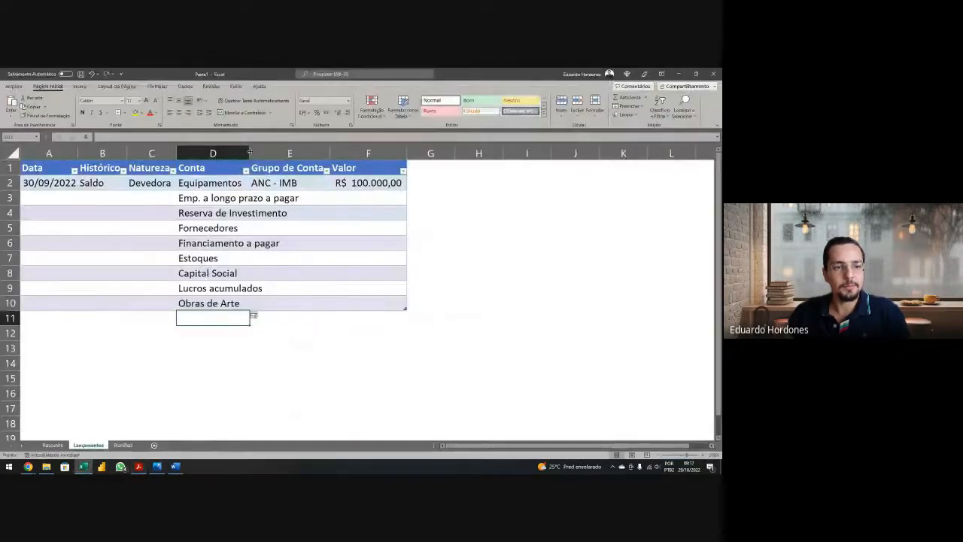
{"action": "key", "text": "ctrl+v"}
Step: Copy "Participação Societária" from the exercise PDF into D12 under Conta in Excel
{"action": "key", "text": "alt+Tab"}
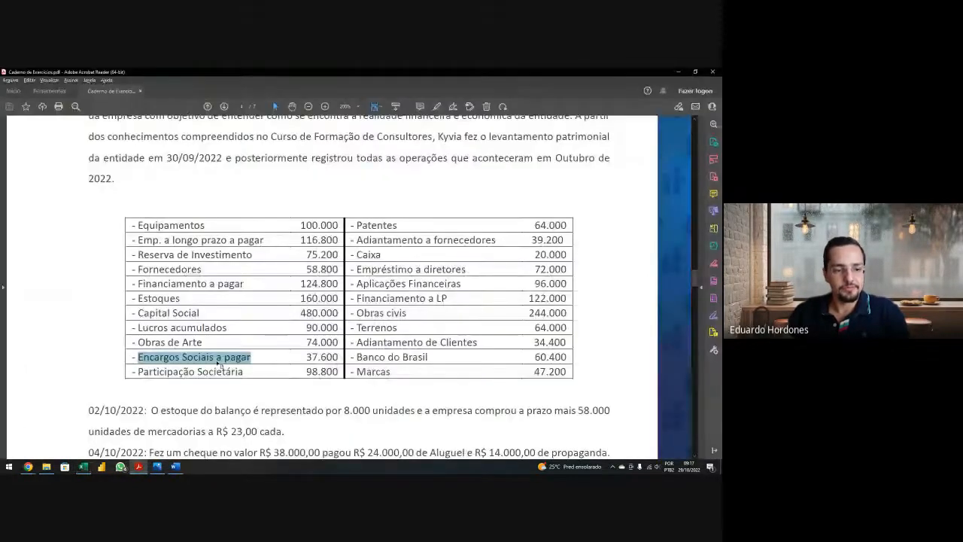
{"action": "left_click_drag", "start_coordinate": [244, 372], "coordinate": [137, 371]}
{"action": "key", "text": "ctrl+c"}
{"action": "key", "text": "alt+Tab"}
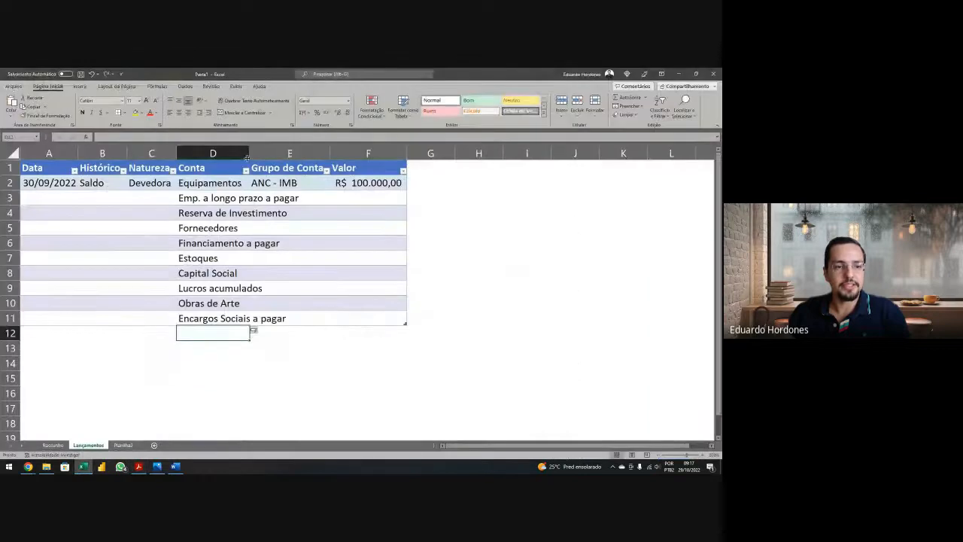
{"action": "key", "text": "ctrl+v"}
{"action": "key", "text": "Return"}
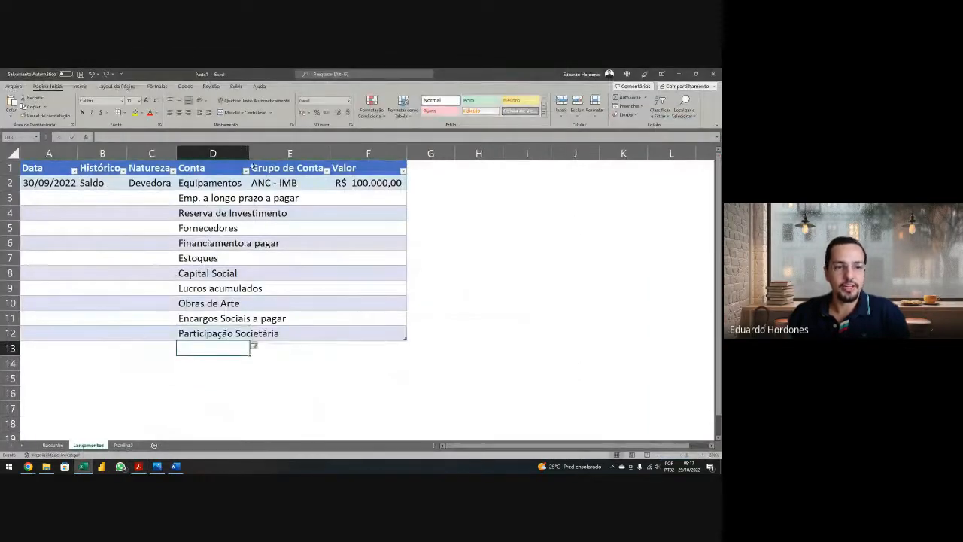
Step: Fit the Conta column to its contents and fill the Data and Histórico cells of row 2 down to row 12
{"action": "double_click", "coordinate": [249, 153]}
{"action": "left_click_drag", "start_coordinate": [58, 188], "coordinate": [113, 186]}
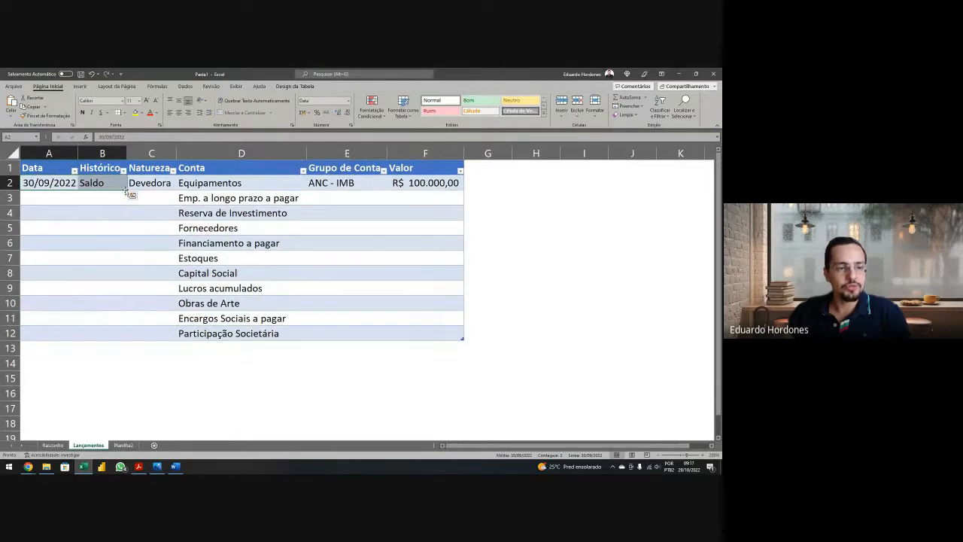
{"action": "left_click_drag", "start_coordinate": [126, 191], "coordinate": [112, 335]}
Step: Copy the date 30/09/2022 from A2 over all the Data cells from A3 to A12
{"action": "left_click", "coordinate": [63, 183]}
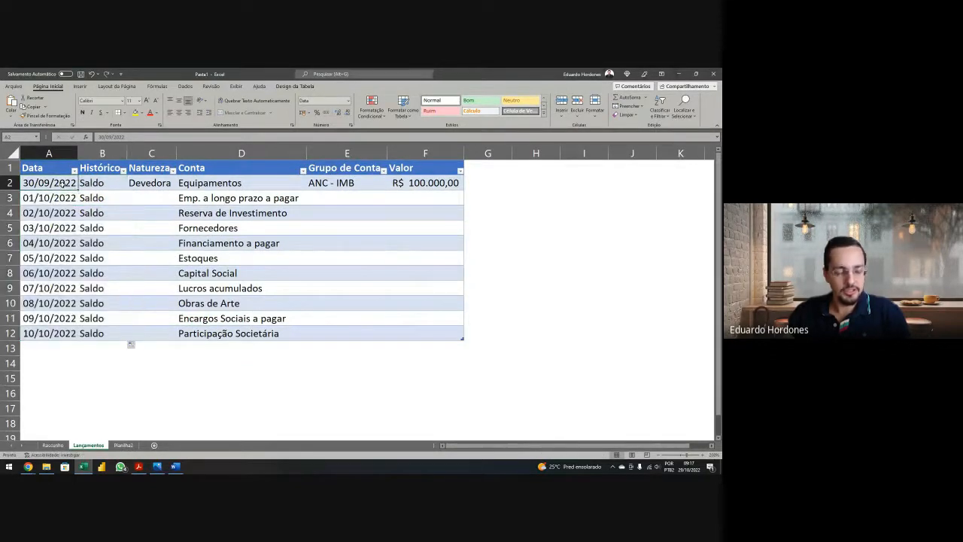
{"action": "key", "text": "ctrl+c"}
{"action": "key", "text": "Down"}
{"action": "key", "text": "ctrl+shift+Down"}
{"action": "key", "text": "Return"}
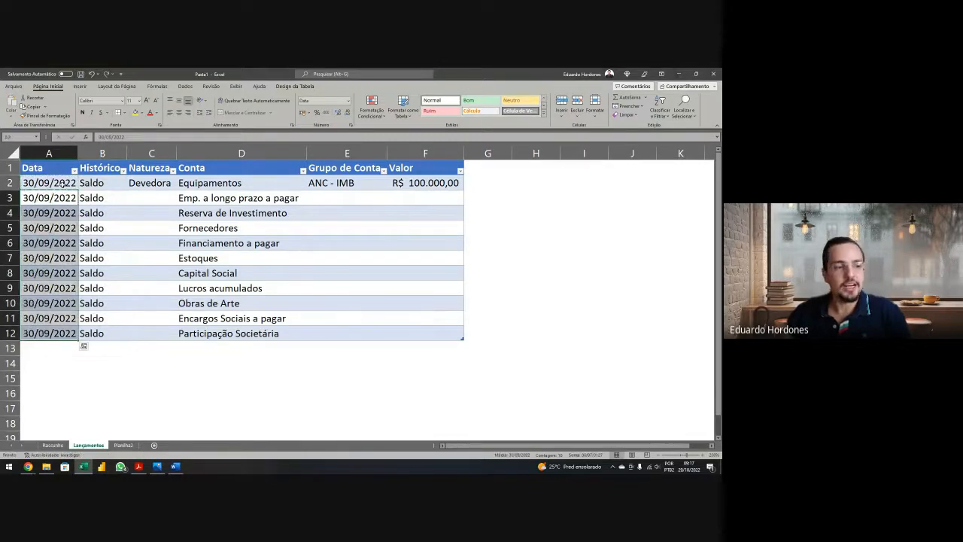
Step: Enter PNC as the Grupo de Conta for Emp. a longo prazo a pagar in E3
{"action": "left_click", "coordinate": [354, 198]}
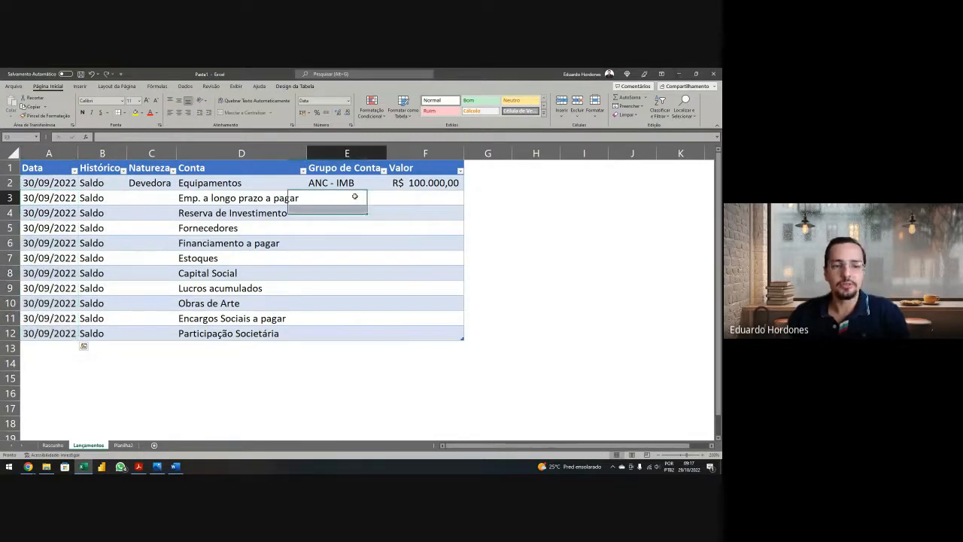
{"action": "left_click", "coordinate": [279, 184]}
{"action": "left_click", "coordinate": [284, 199]}
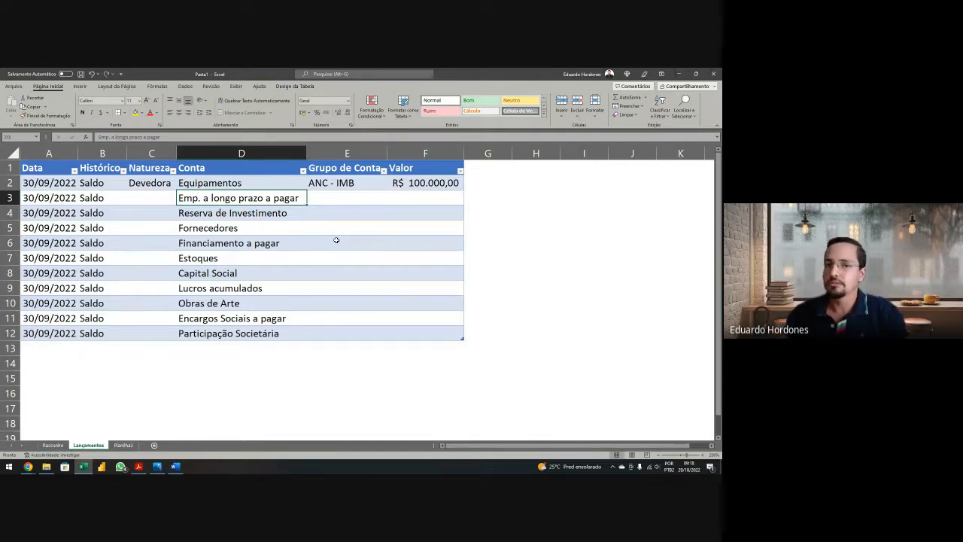
{"action": "left_click", "coordinate": [350, 201]}
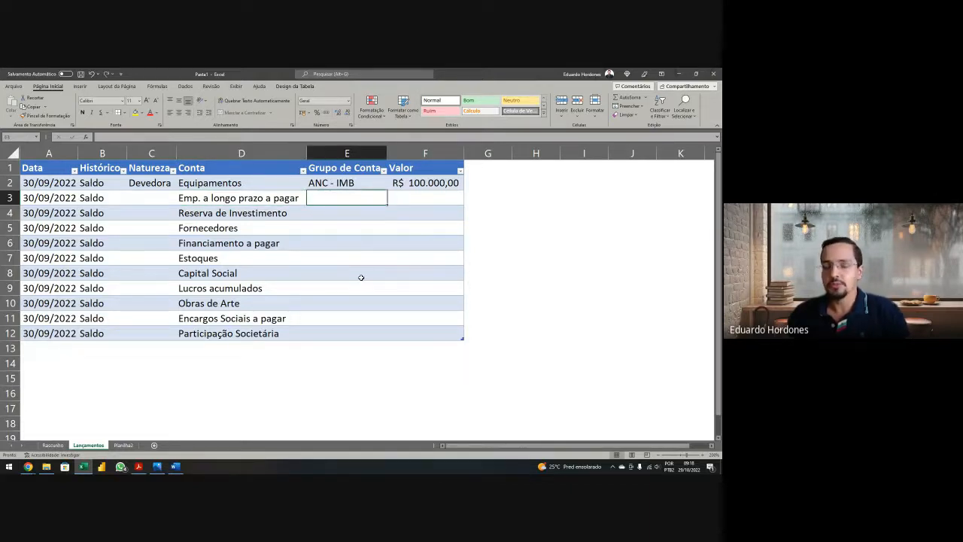
{"action": "type", "text": "PNC"}
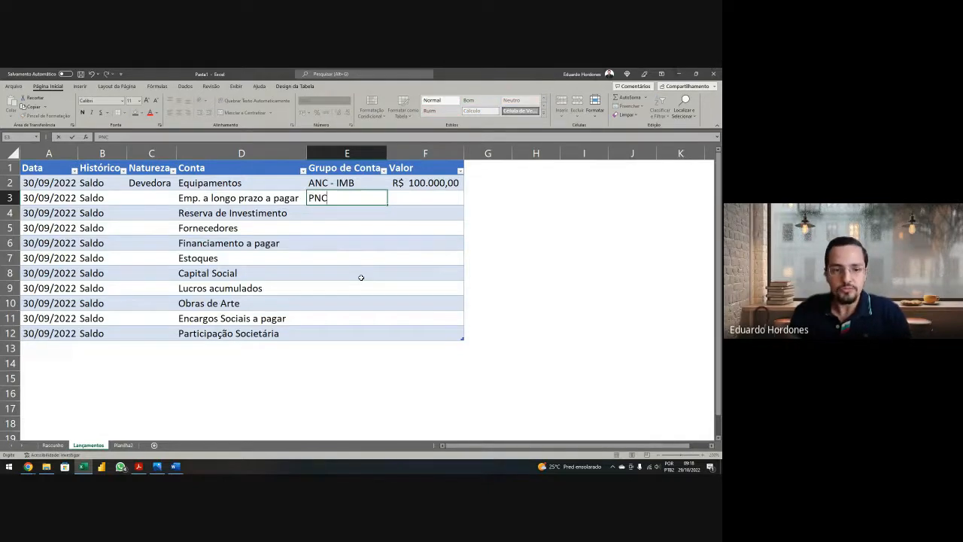
{"action": "key", "text": "Return"}
Step: Look up Emp. a longo prazo a pagar in the exercise PDF and enter its value, 116.800, in F3 in Excel
{"action": "key", "text": "alt+Tab"}
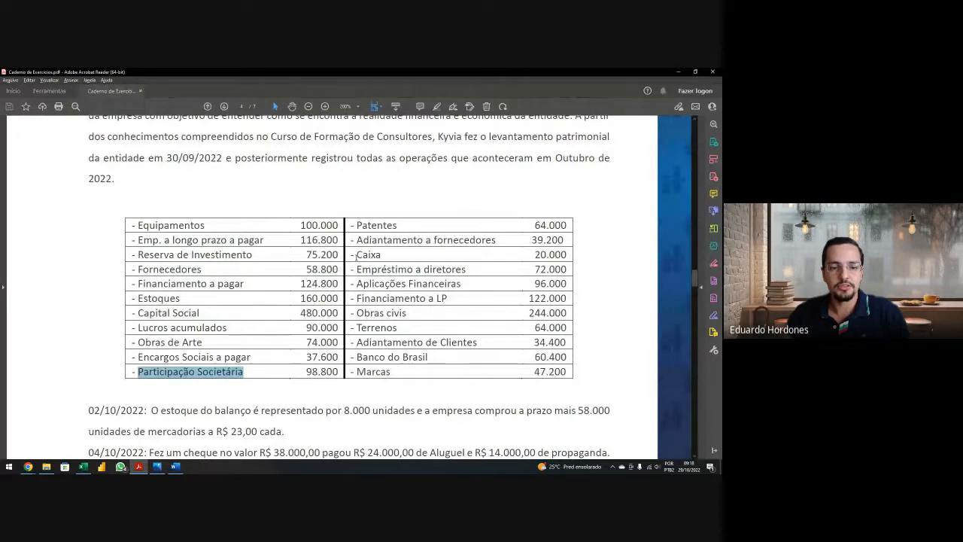
{"action": "key", "text": "alt+Tab"}
{"action": "left_click", "coordinate": [410, 198]}
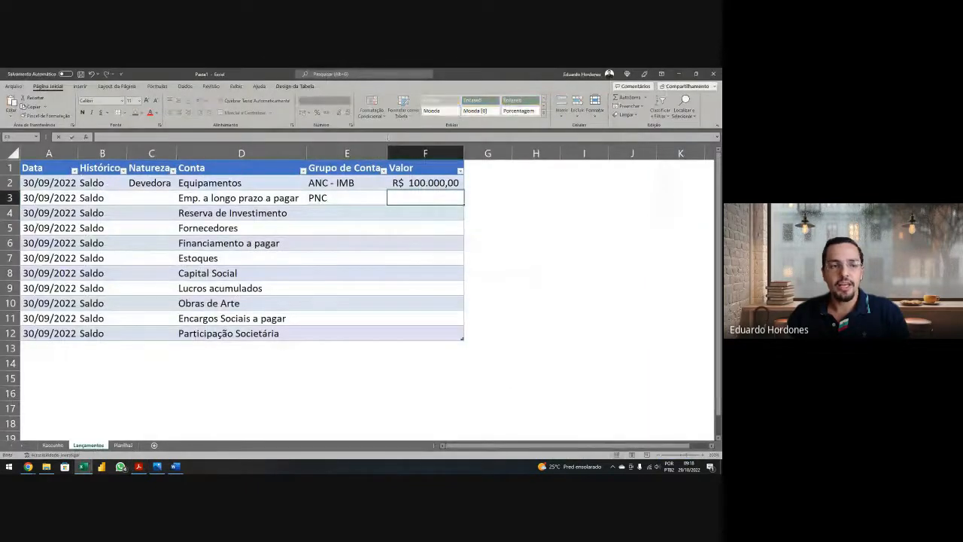
{"action": "type", "text": "116.800"}
{"action": "key", "text": "Return"}
{"action": "key", "text": "Up"}
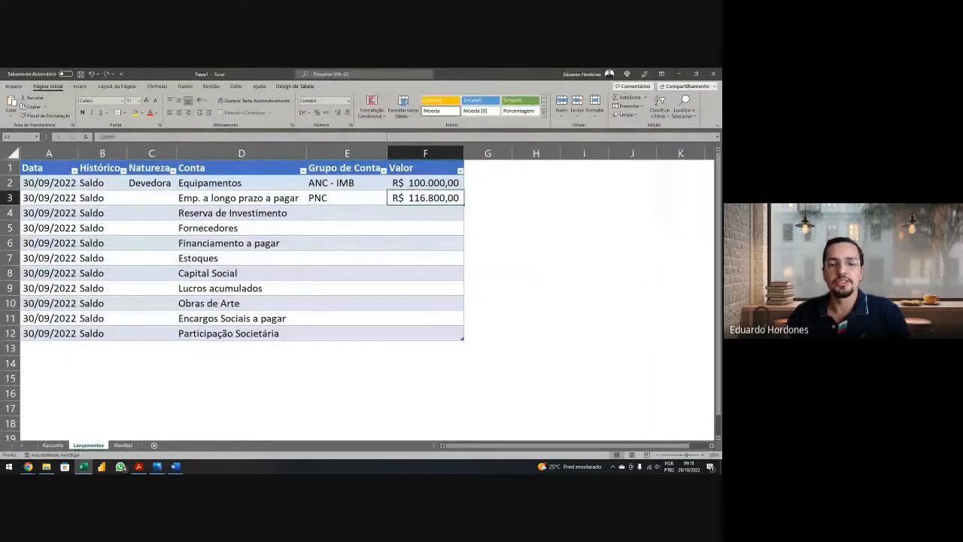
Step: Enter Credora as the Natureza of Emp. a longo prazo a pagar in C3
{"action": "left_click", "coordinate": [136, 200]}
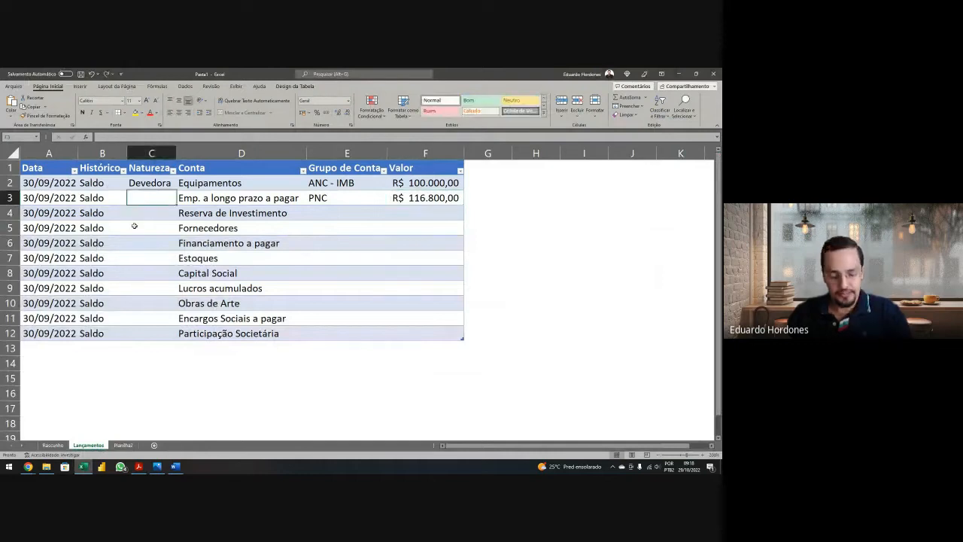
{"action": "type", "text": "Credora"}
{"action": "key", "text": "Return"}
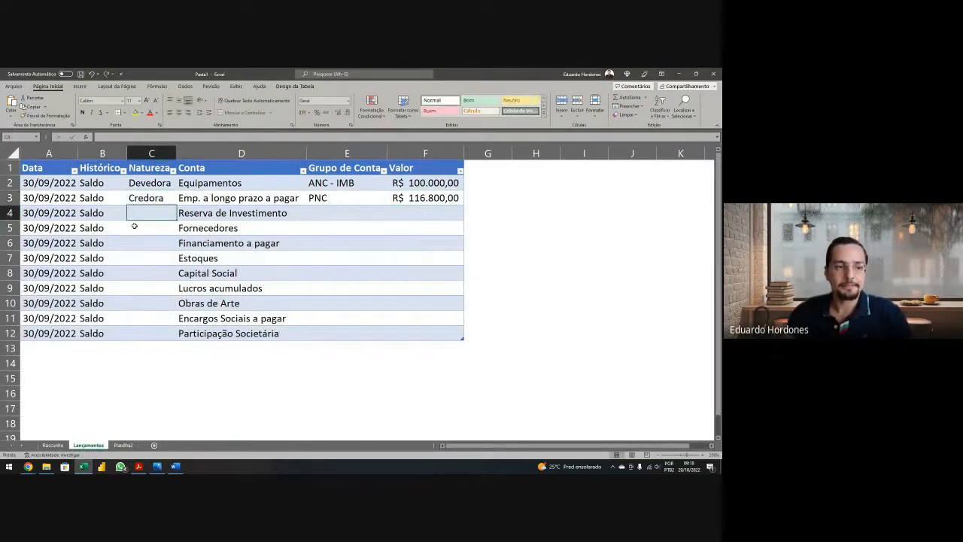
Step: Make the Valor of Emp. a longo prazo a pagar in F3 negative, as -116.800
{"action": "key", "text": "Up"}
{"action": "key", "text": "Right"}
{"action": "key", "text": "Right"}
{"action": "key", "text": "Right"}
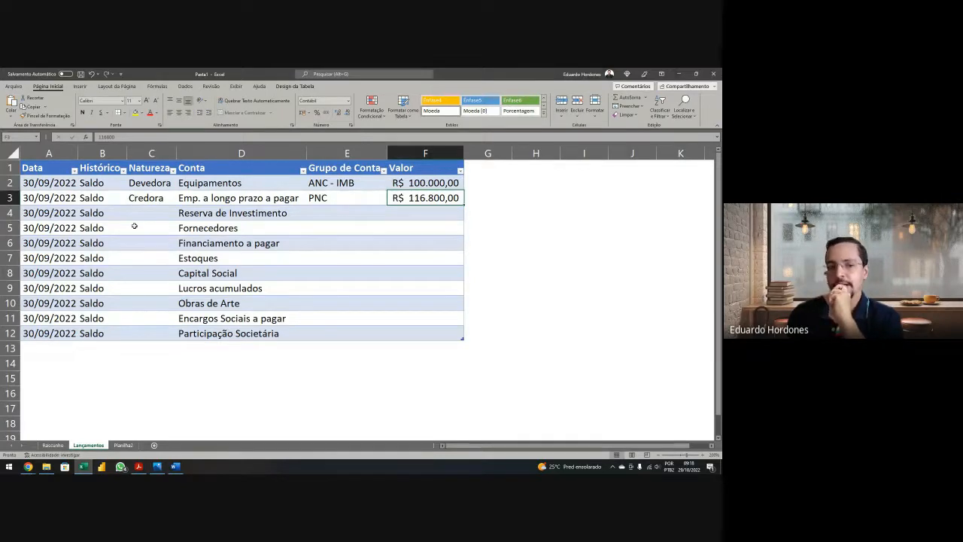
{"action": "key", "text": "F2"}
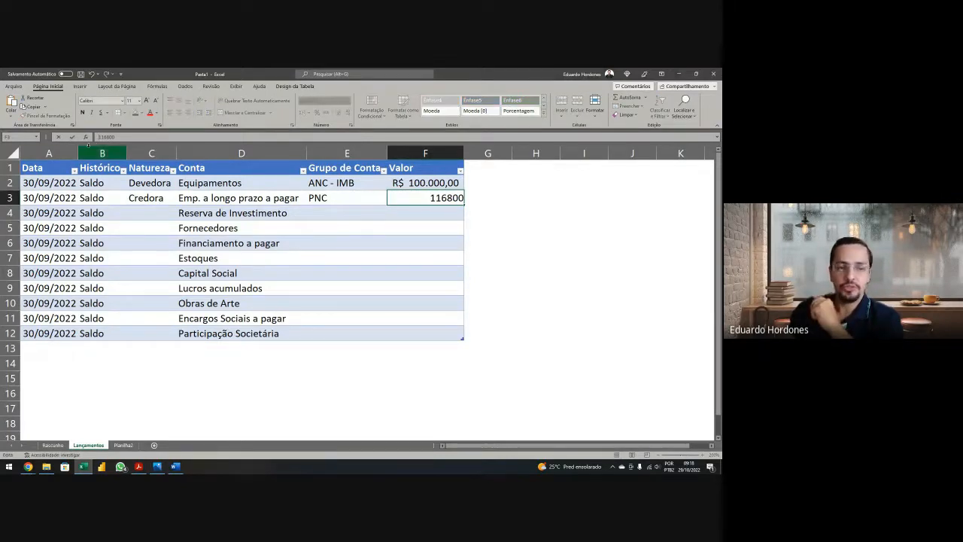
{"action": "key", "text": "Return"}
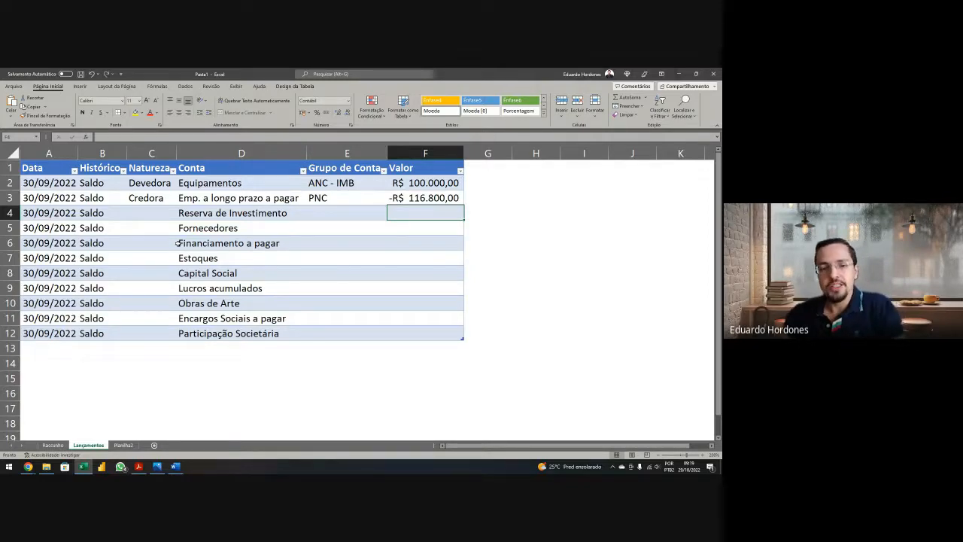
Step: Enter PL as the Grupo de Conta for Reserva de Investimento and its PDF value, 75.200, under Valor in row 4
{"action": "key", "text": "Left"}
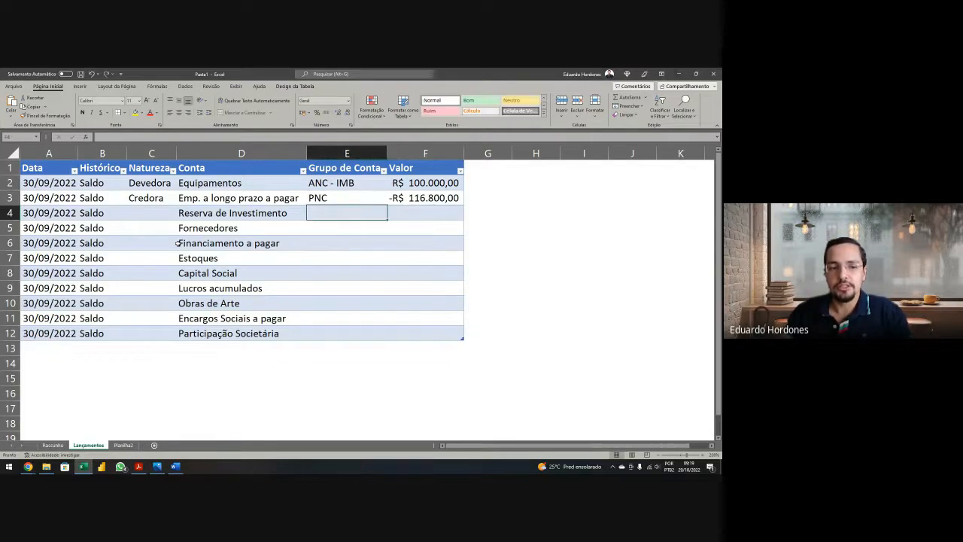
{"action": "type", "text": "PL"}
{"action": "key", "text": "Tab"}
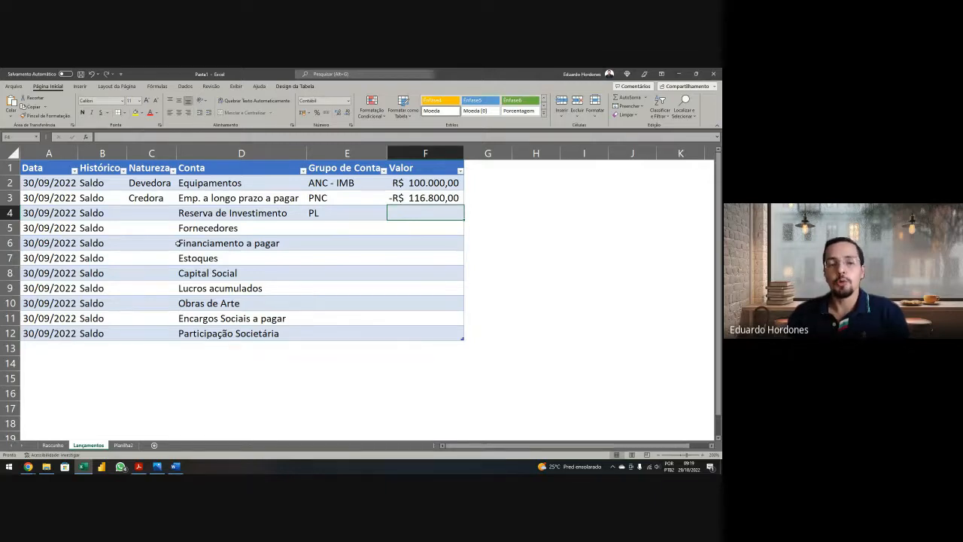
{"action": "key", "text": "alt+Tab"}
{"action": "double_click", "coordinate": [322, 254]}
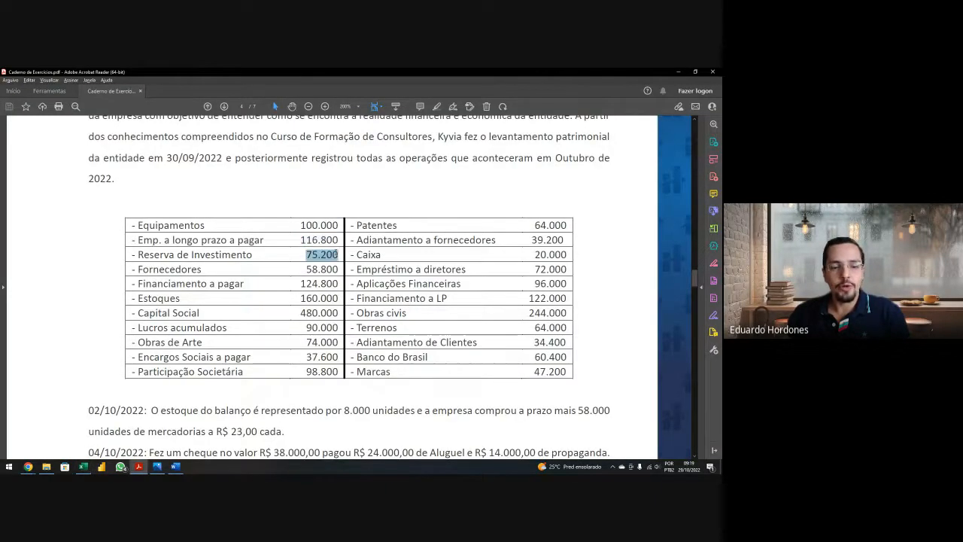
{"action": "key", "text": "alt+Tab"}
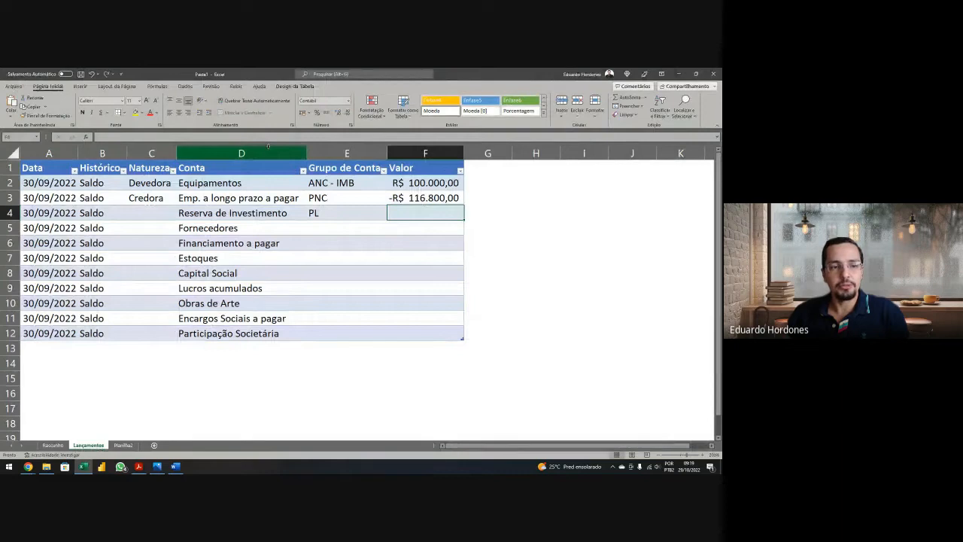
{"action": "type", "text": "75.200"}
{"action": "key", "text": "Return"}
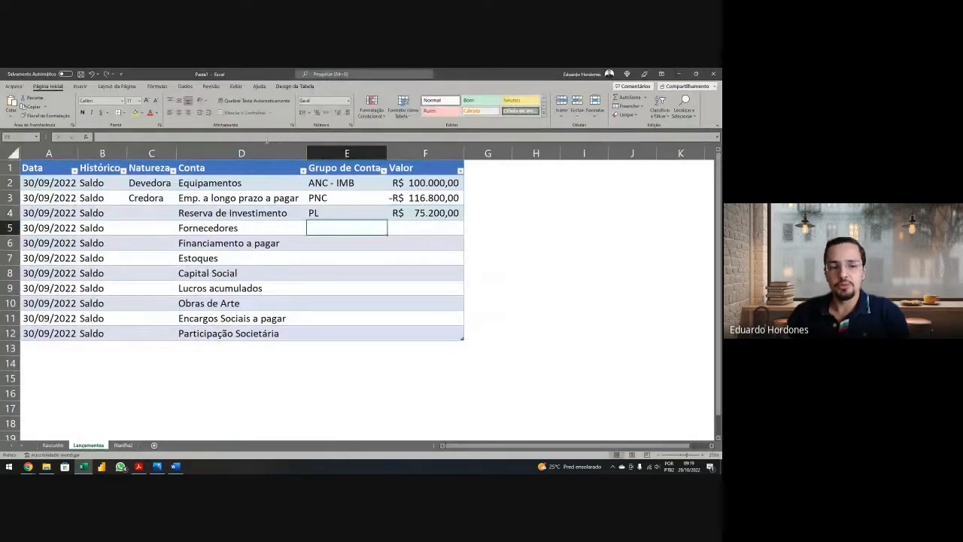
Step: Copy Credora from the row above into C4 as the Natureza of Reserva de Investimento
{"action": "key", "text": "Up"}
{"action": "key", "text": "Left"}
{"action": "key", "text": "Left"}
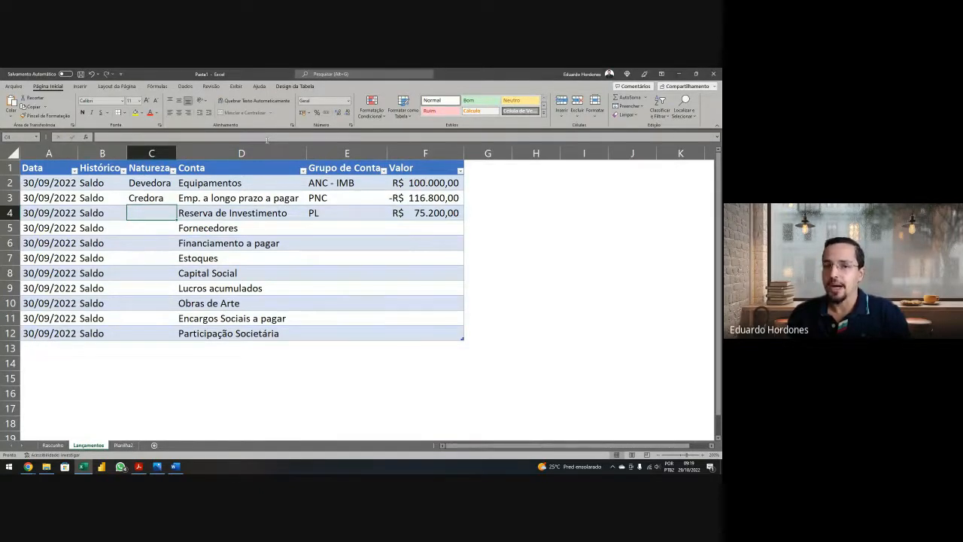
{"action": "key", "text": "Up"}
{"action": "key", "text": "ctrl+c"}
{"action": "key", "text": "Down"}
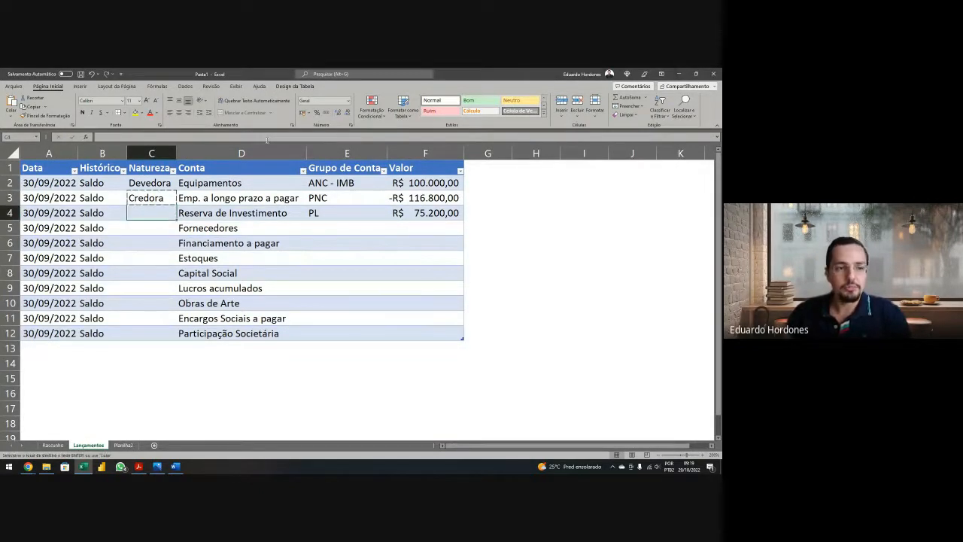
{"action": "key", "text": "Return"}
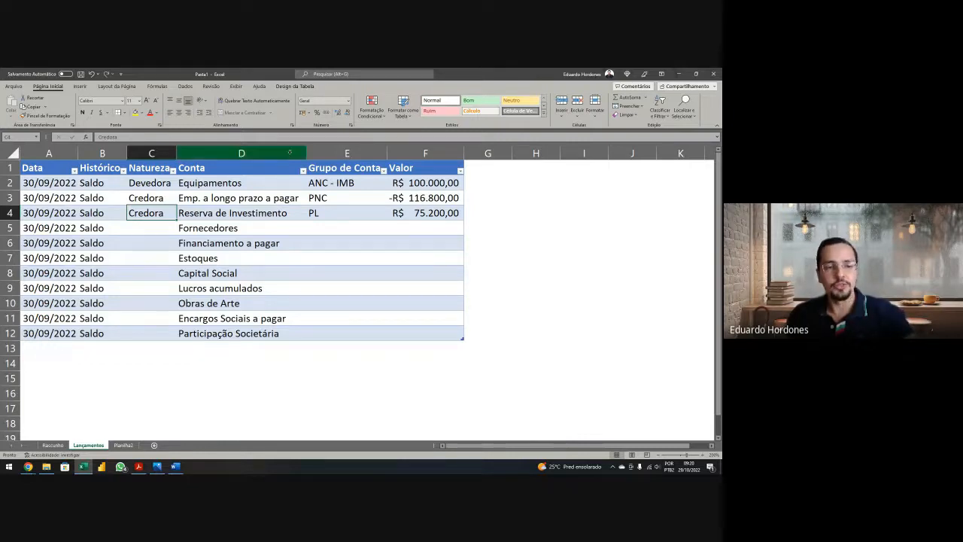
Step: Enter PC as the Grupo de Conta for Fornecedores and its exercise PDF value as a negative, -58.800, in row 5 in Excel
{"action": "left_click", "coordinate": [347, 225]}
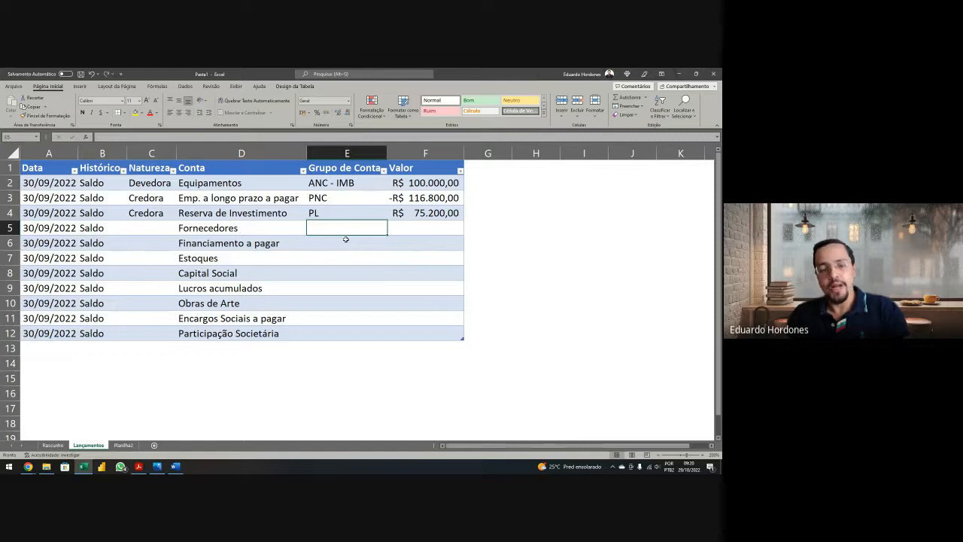
{"action": "type", "text": "PC"}
{"action": "key", "text": "Tab"}
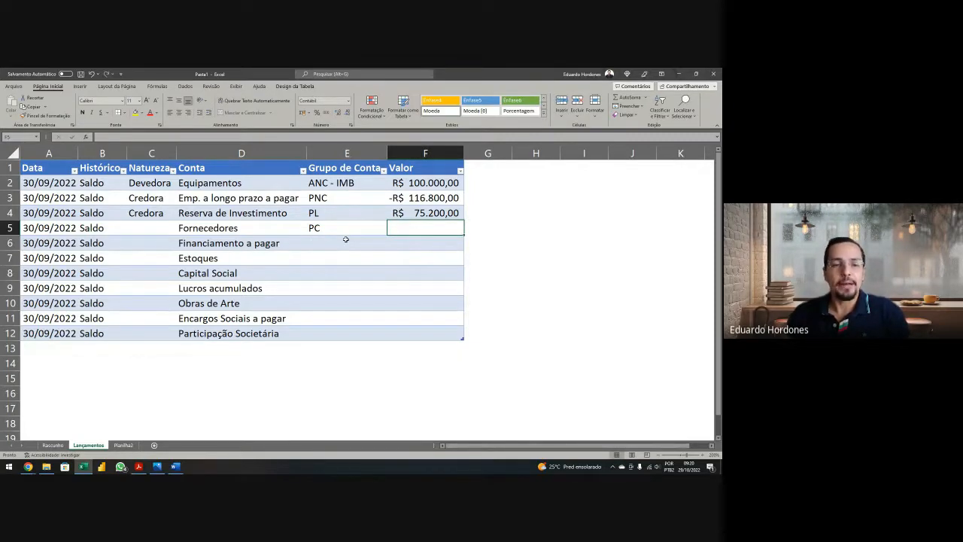
{"action": "key", "text": "alt+Tab"}
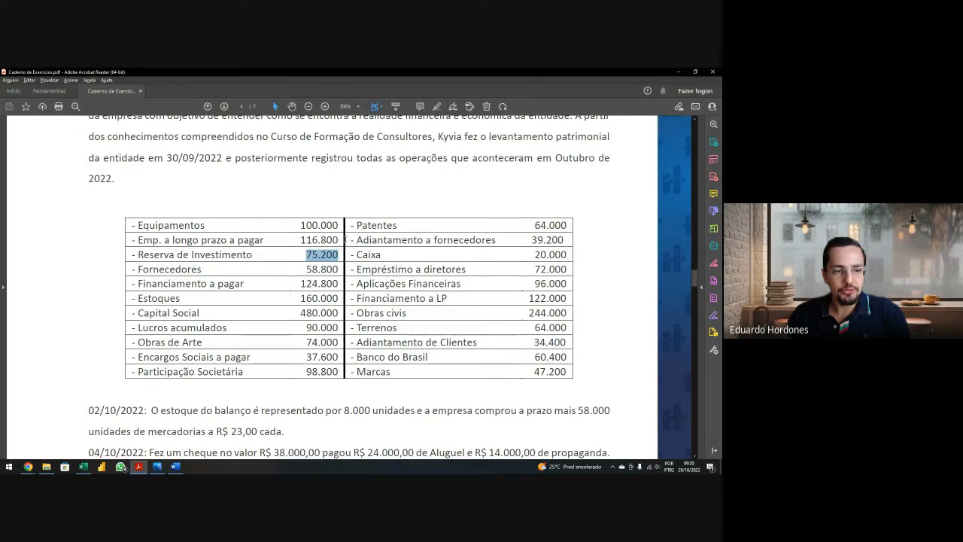
{"action": "left_click_drag", "start_coordinate": [305, 269], "coordinate": [340, 269]}
{"action": "key", "text": "alt+Tab"}
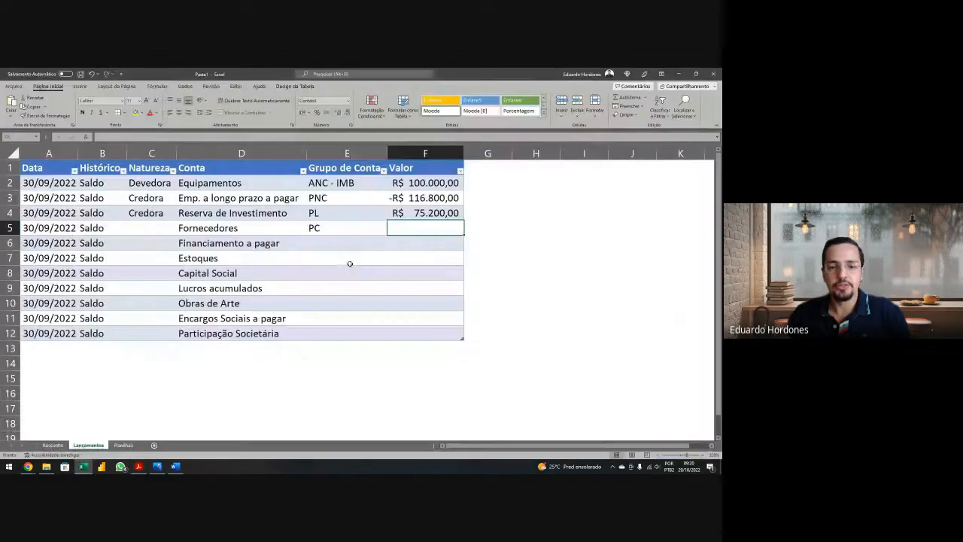
{"action": "type", "text": "58.800"}
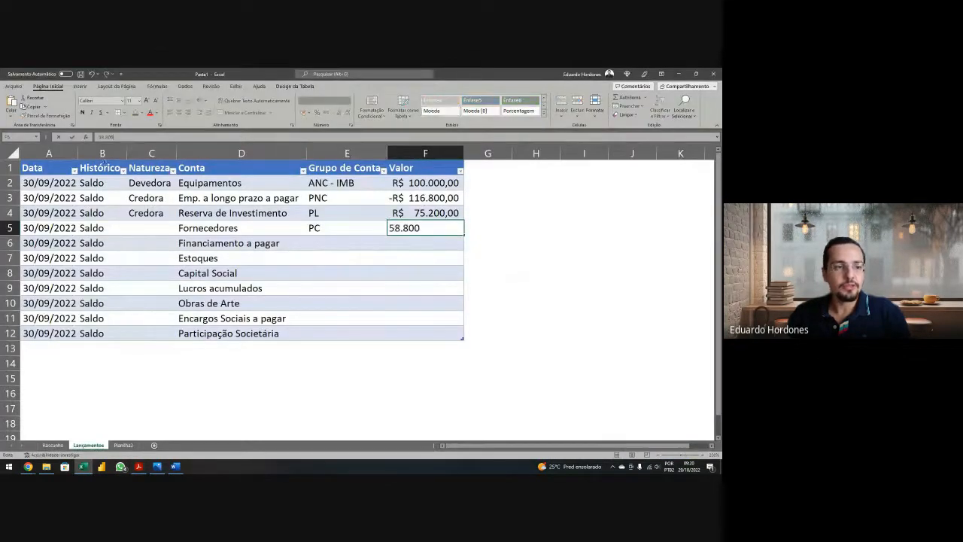
{"action": "key", "text": "Return"}
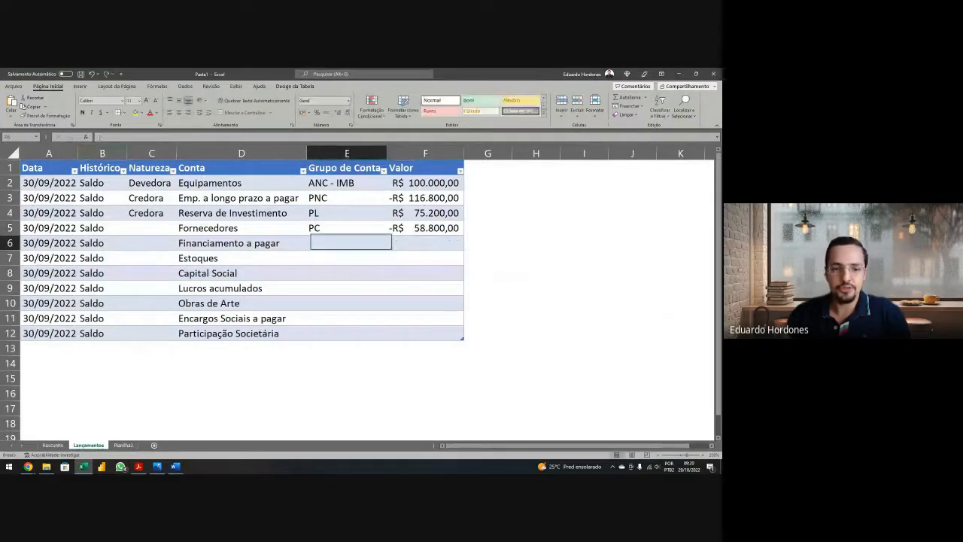
Step: Make the Valor of Reserva de Investimento in F4 negative, as -75.200
{"action": "key", "text": "Up"}
{"action": "key", "text": "Right"}
{"action": "key", "text": "Up"}
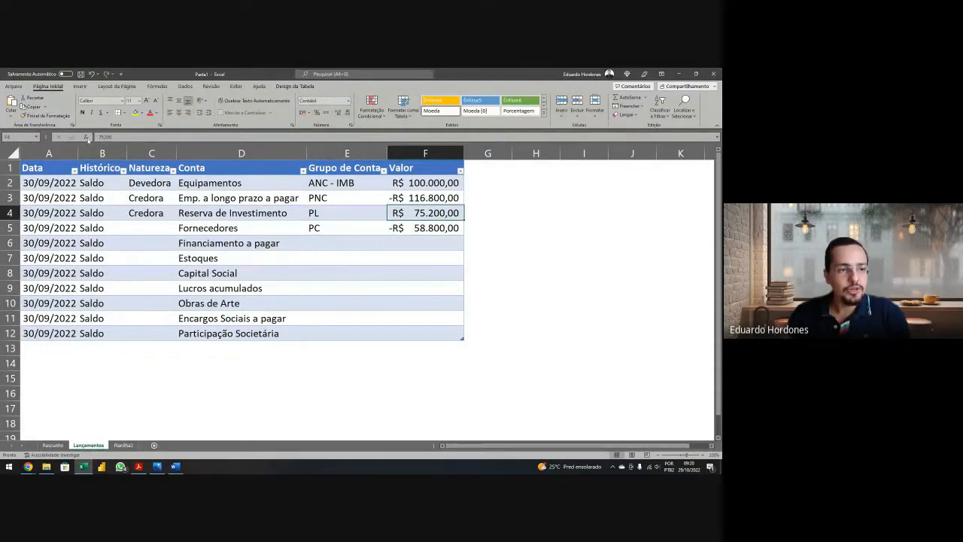
{"action": "left_click", "coordinate": [96, 138]}
{"action": "type", "text": "-"}
{"action": "key", "text": "Return"}
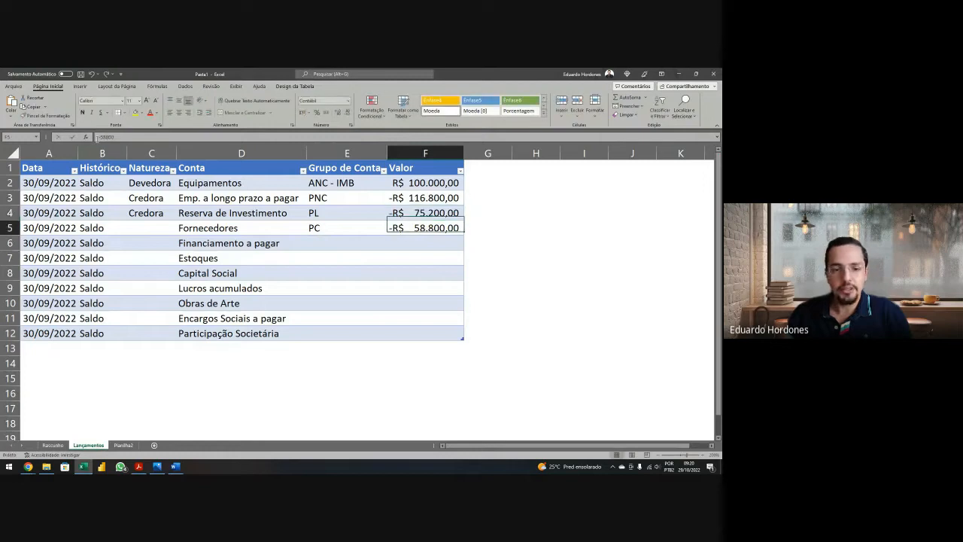
Step: Copy Credora from C4 into C5 as the Natureza of Fornecedores
{"action": "key", "text": "Left"}
{"action": "key", "text": "Left"}
{"action": "key", "text": "Left"}
{"action": "key", "text": "Up"}
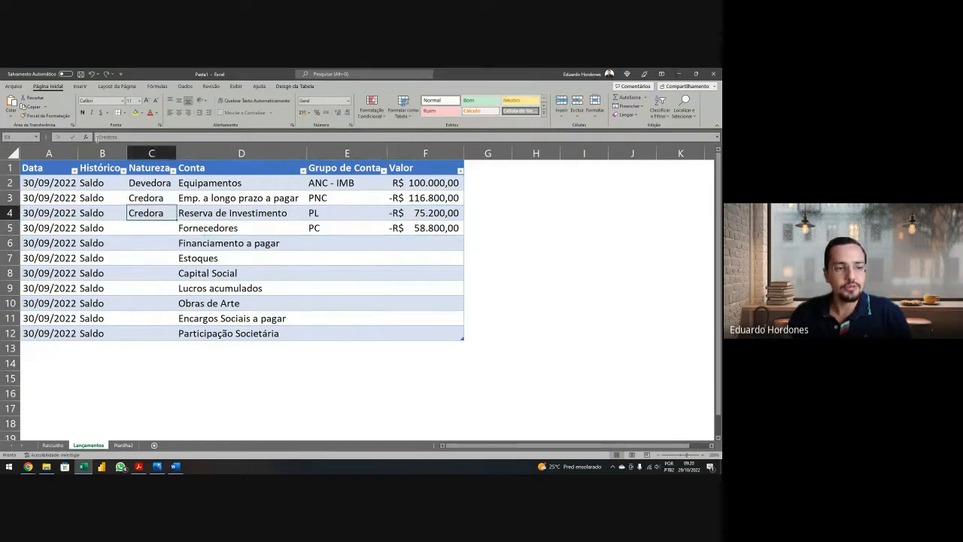
{"action": "key", "text": "ctrl+c"}
{"action": "key", "text": "Down"}
{"action": "key", "text": "Return"}
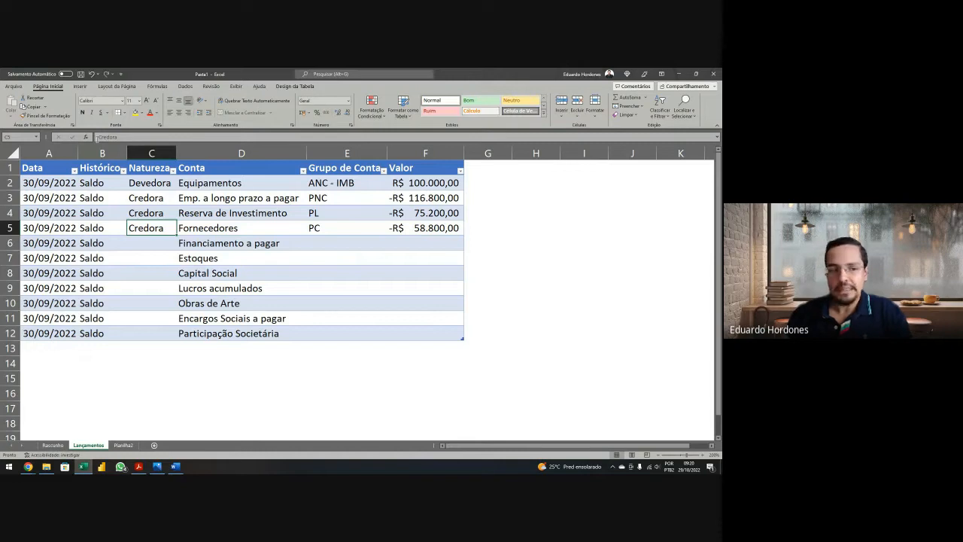
Step: Copy Credora from C5 into C6 as the Natureza of Financiamento a pagar
{"action": "key", "text": "Down"}
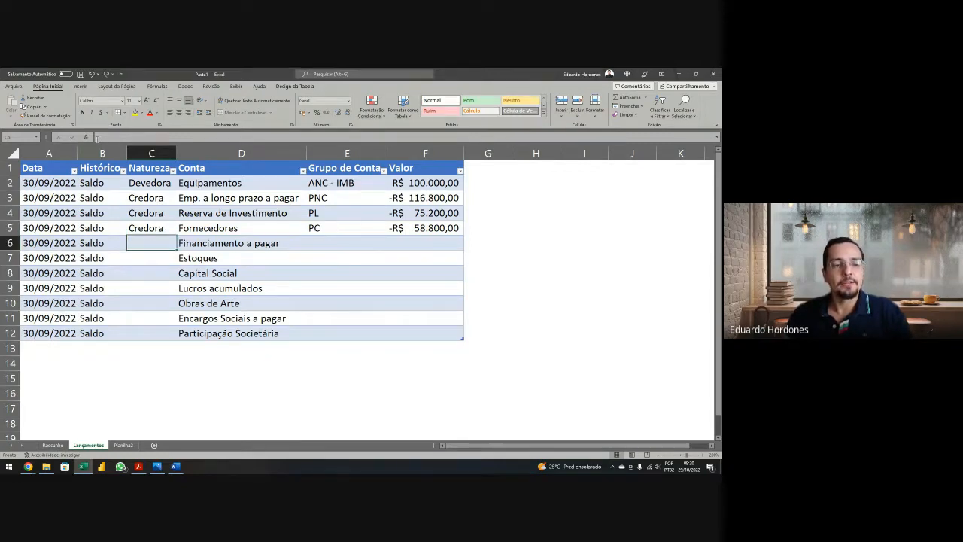
{"action": "key", "text": "Up"}
{"action": "key", "text": "ctrl+c"}
{"action": "key", "text": "Down"}
{"action": "key", "text": "Return"}
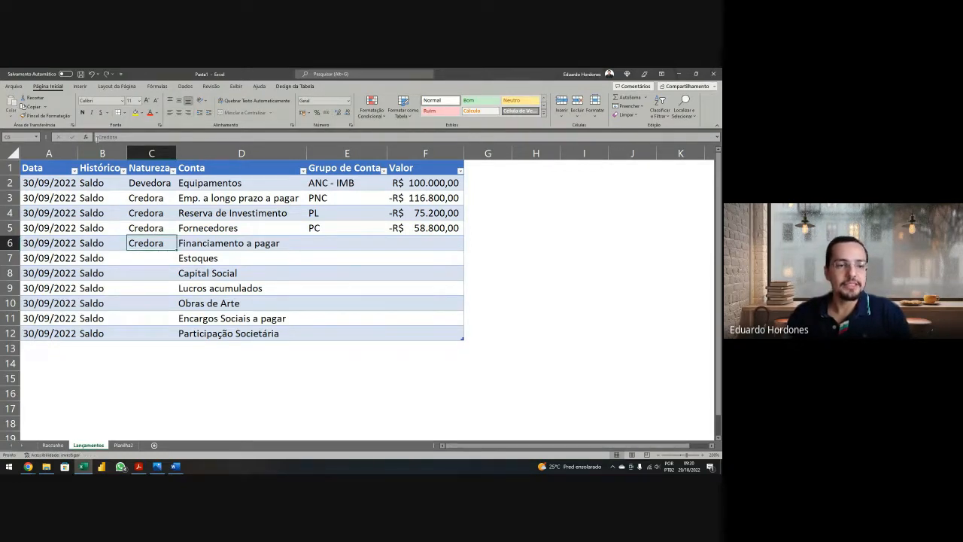
Step: Enter PC as the Grupo de Conta for Financiamento a pagar and its exercise PDF value as a negative, -124.800, in row 6 in Excel
{"action": "key", "text": "Right"}
{"action": "key", "text": "Right"}
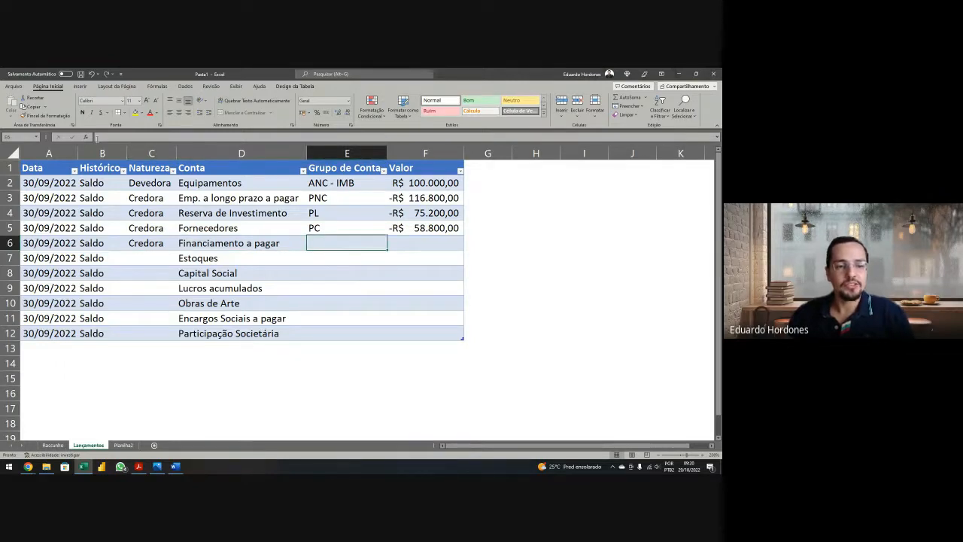
{"action": "type", "text": "PC"}
{"action": "key", "text": "Right"}
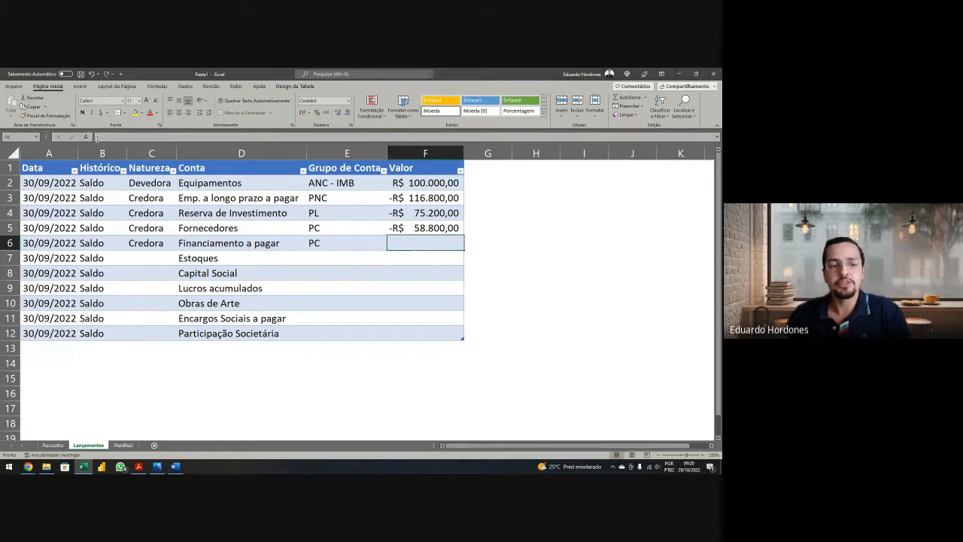
{"action": "key", "text": "alt+Tab"}
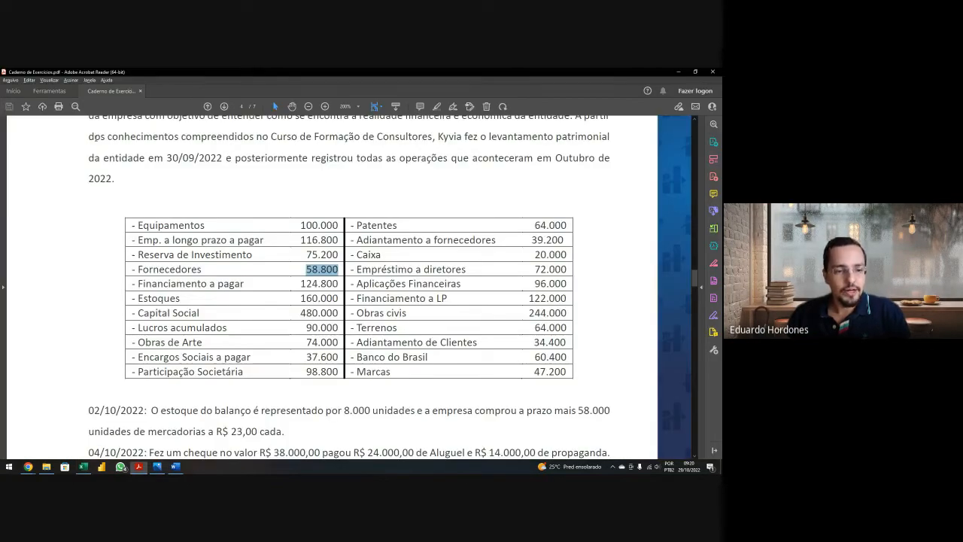
{"action": "left_click_drag", "start_coordinate": [300, 283], "coordinate": [338, 291]}
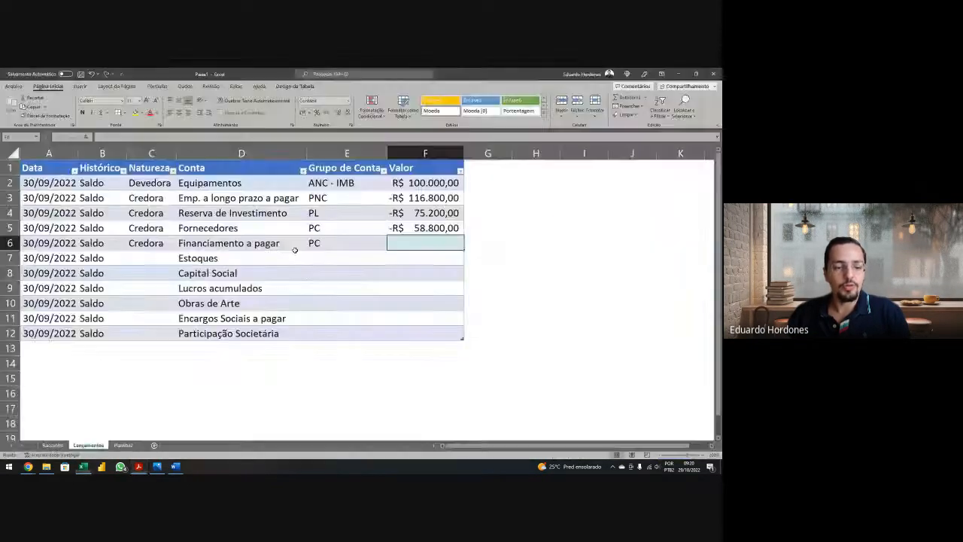
{"action": "key", "text": "alt+Tab"}
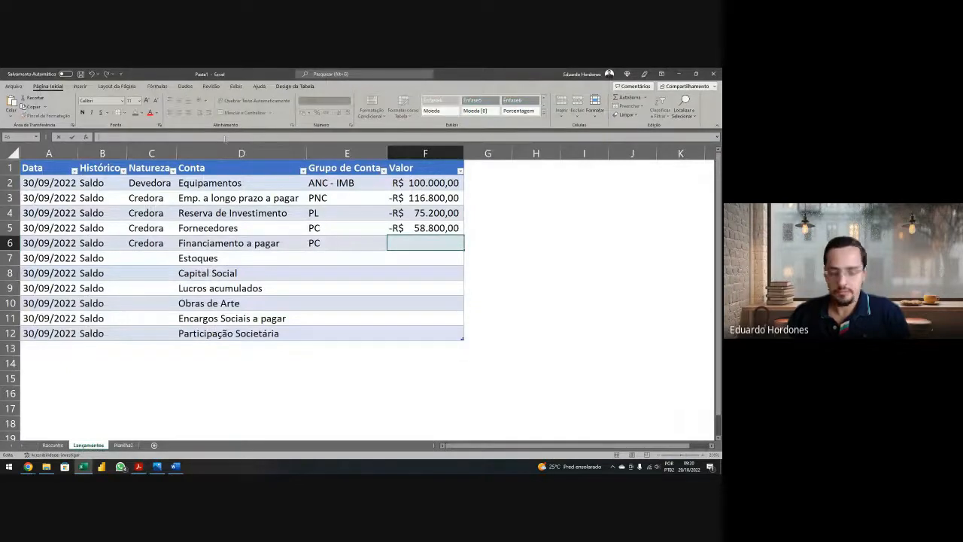
{"action": "type", "text": "-124.800"}
{"action": "key", "text": "Return"}
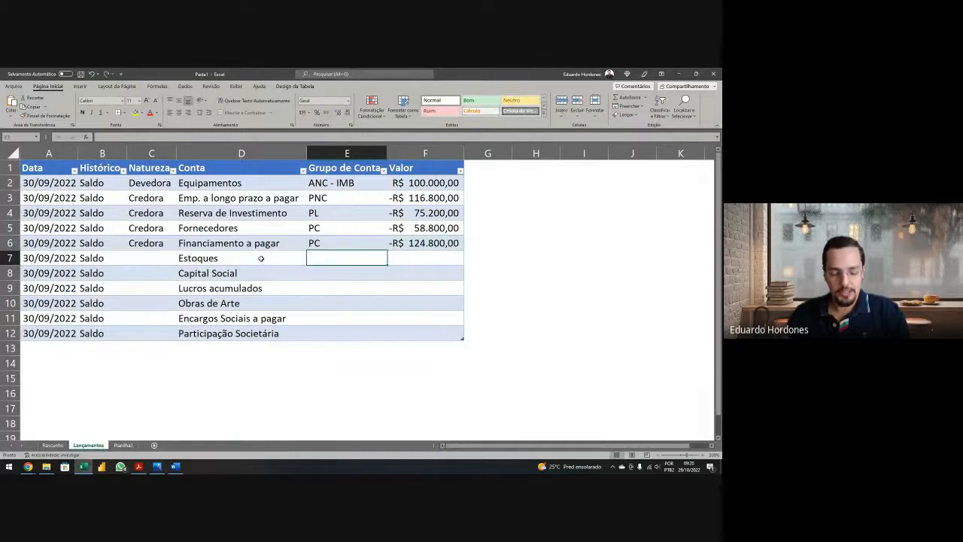
Step: Classify Estoques in row 7 as Grupo de Conta AC and Natureza Devedora, checking the nature of Ativos on the Rascunho sheet
{"action": "type", "text": "AC"}
{"action": "key", "text": "Return"}
{"action": "key", "text": "Up"}
{"action": "key", "text": "Left"}
{"action": "key", "text": "Left"}
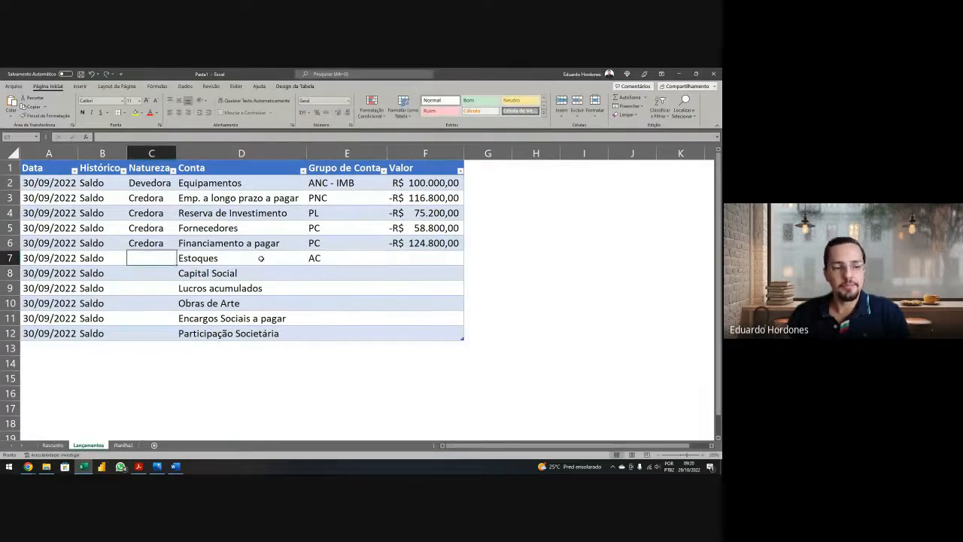
{"action": "type", "text": "Devedora"}
{"action": "key", "text": "Tab"}
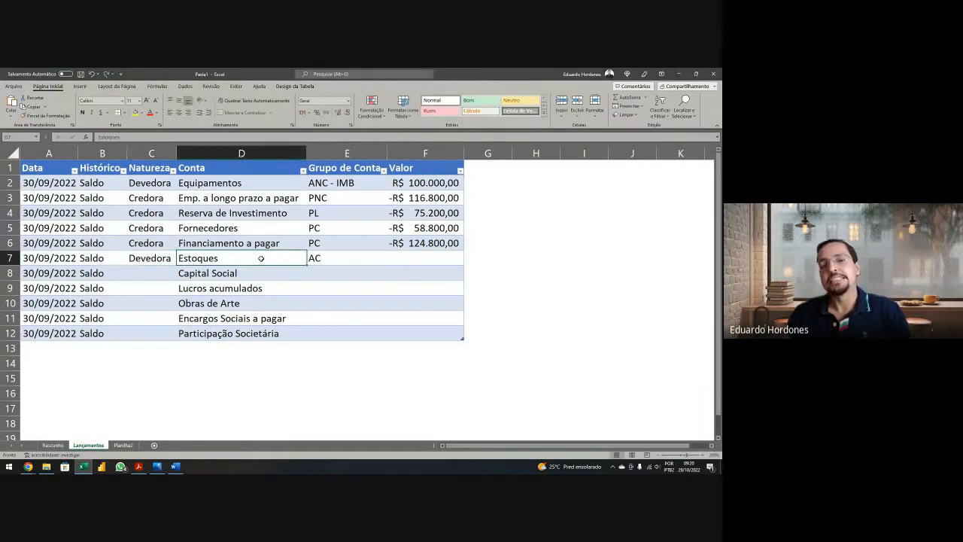
{"action": "key", "text": "Tab"}
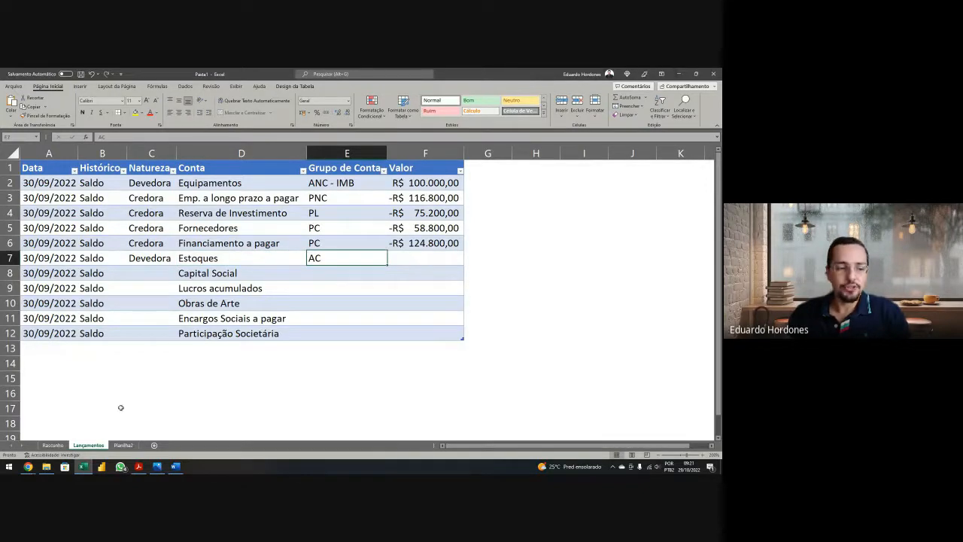
{"action": "left_click", "coordinate": [66, 446]}
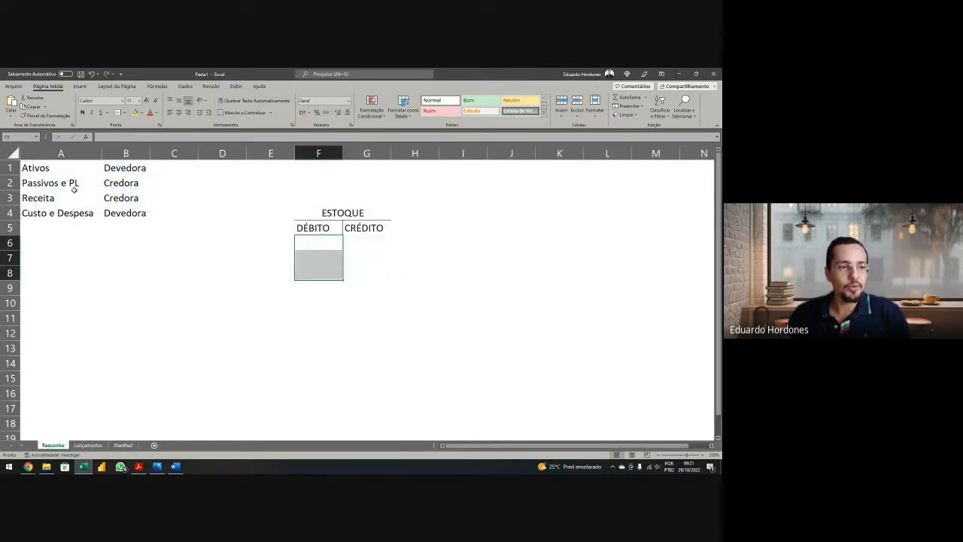
{"action": "left_click_drag", "start_coordinate": [62, 169], "coordinate": [125, 168]}
{"action": "left_click", "coordinate": [89, 444]}
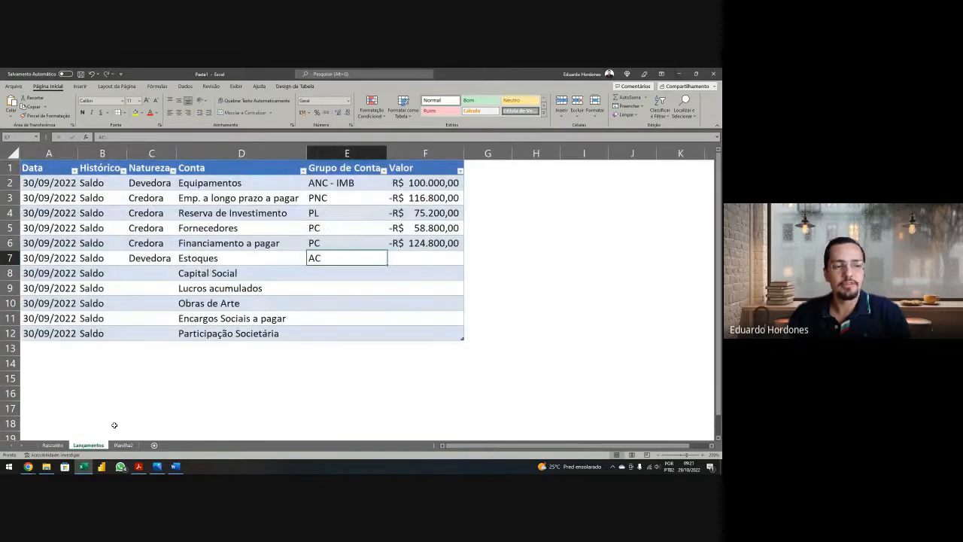
Step: Copy the Estoques value, 160.000, from the exercise PDF into its Valor cell F7 in Excel
{"action": "key", "text": "alt+Tab"}
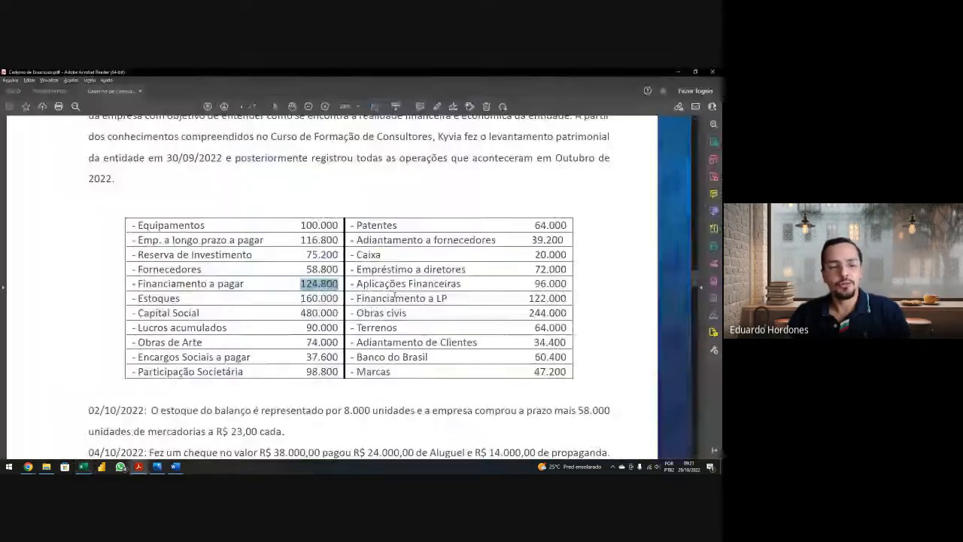
{"action": "double_click", "coordinate": [320, 298]}
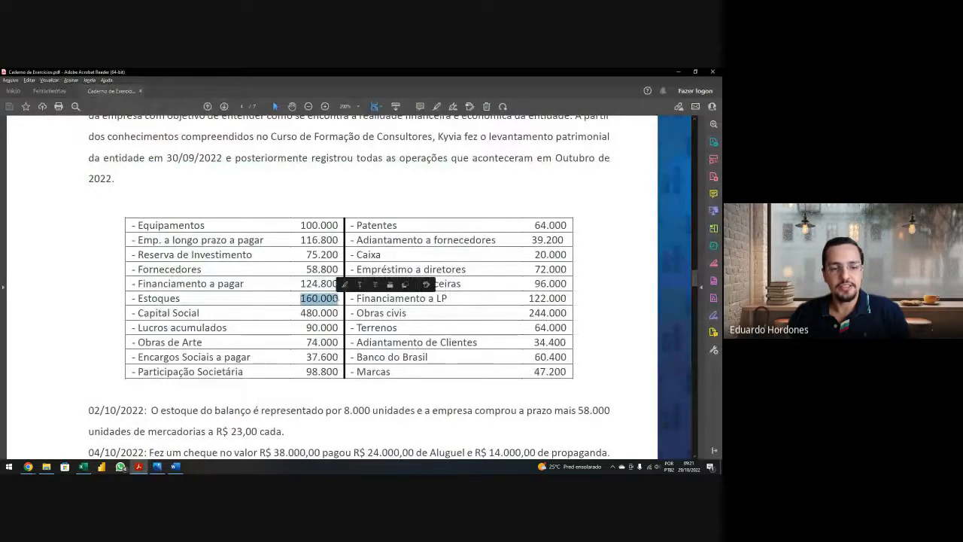
{"action": "key", "text": "alt+Tab"}
{"action": "key", "text": "Tab"}
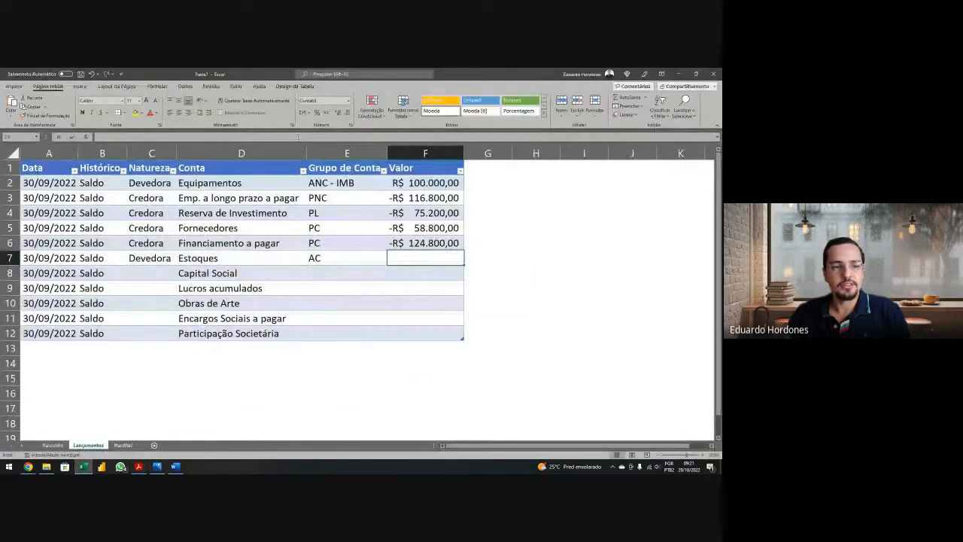
{"action": "left_click", "coordinate": [298, 138]}
{"action": "key", "text": "ctrl+v"}
{"action": "key", "text": "Return"}
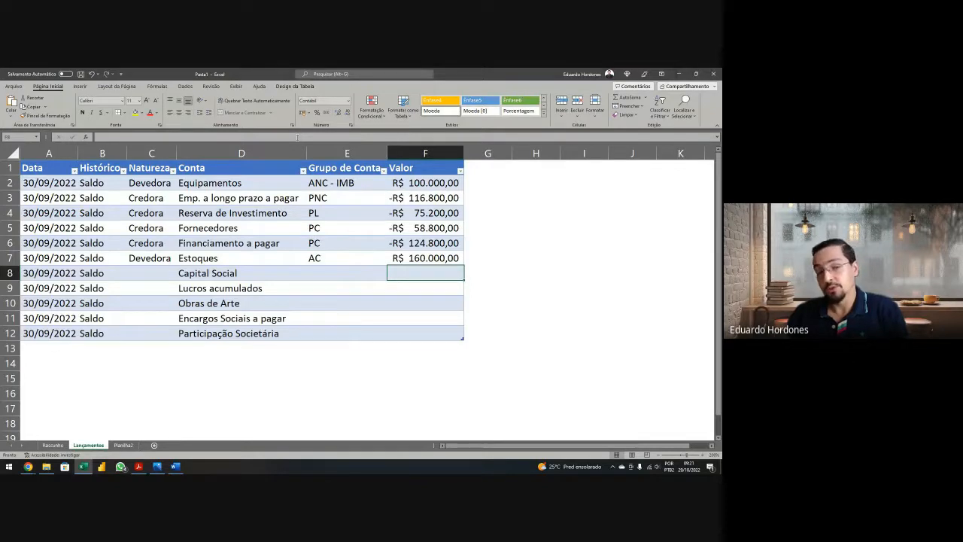
Step: Enter PL as the Grupo de Conta and Credora as the Natureza of Capital Social in row 8
{"action": "left_click", "coordinate": [363, 270]}
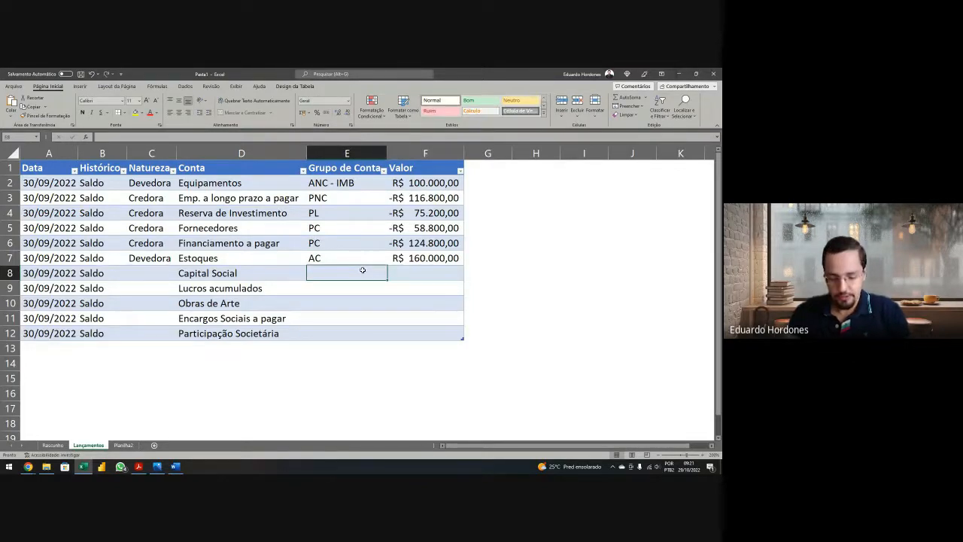
{"action": "type", "text": "PL"}
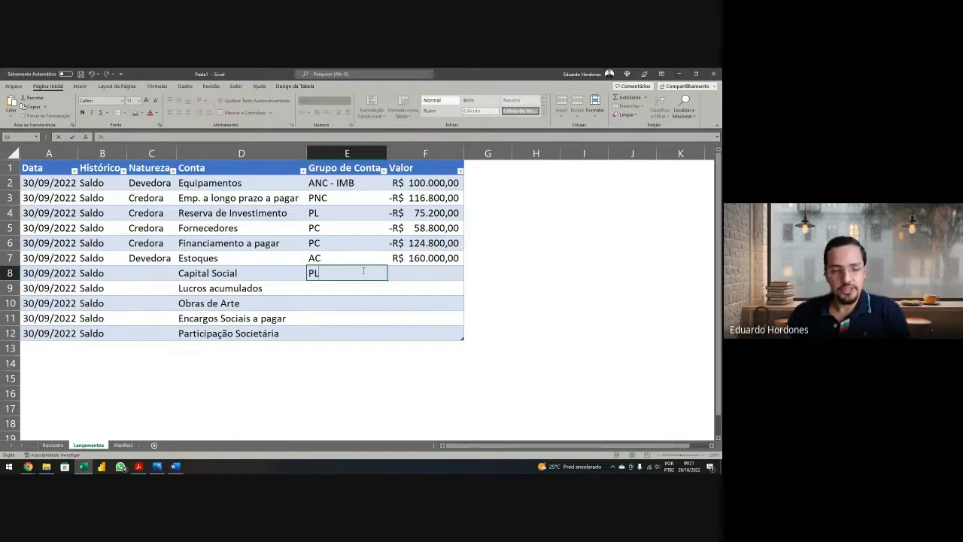
{"action": "key", "text": "Left"}
{"action": "key", "text": "Left"}
{"action": "type", "text": "Credora"}
{"action": "key", "text": "Right"}
{"action": "key", "text": "Right"}
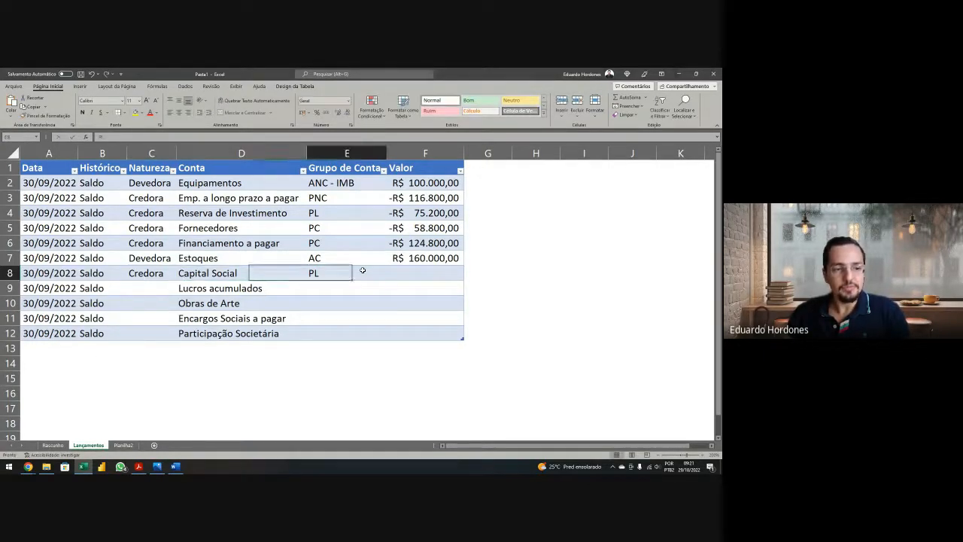
Step: Copy the Capital Social value from the exercise PDF into its Valor cell F8 in Excel as a negative, -480.000
{"action": "key", "text": "alt+Tab"}
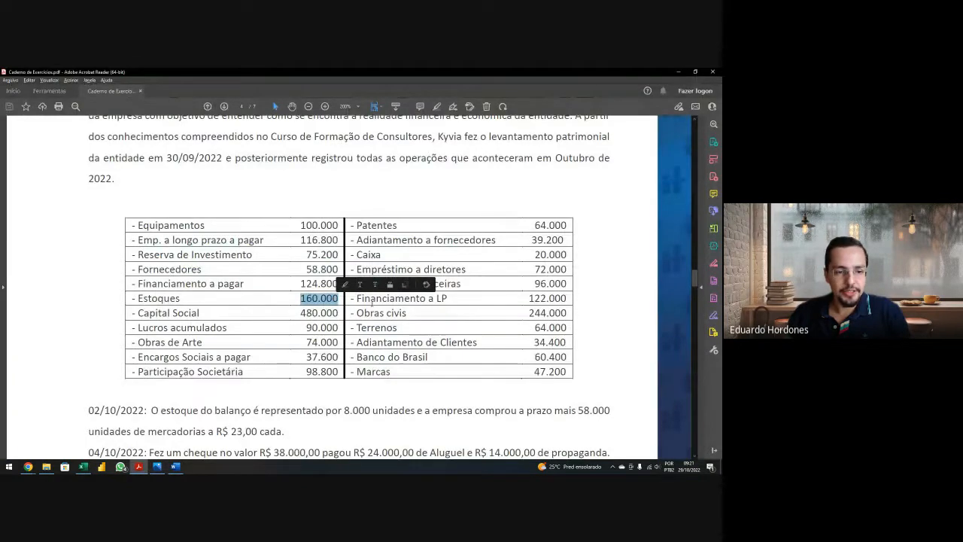
{"action": "double_click", "coordinate": [319, 312]}
{"action": "key", "text": "alt+Tab"}
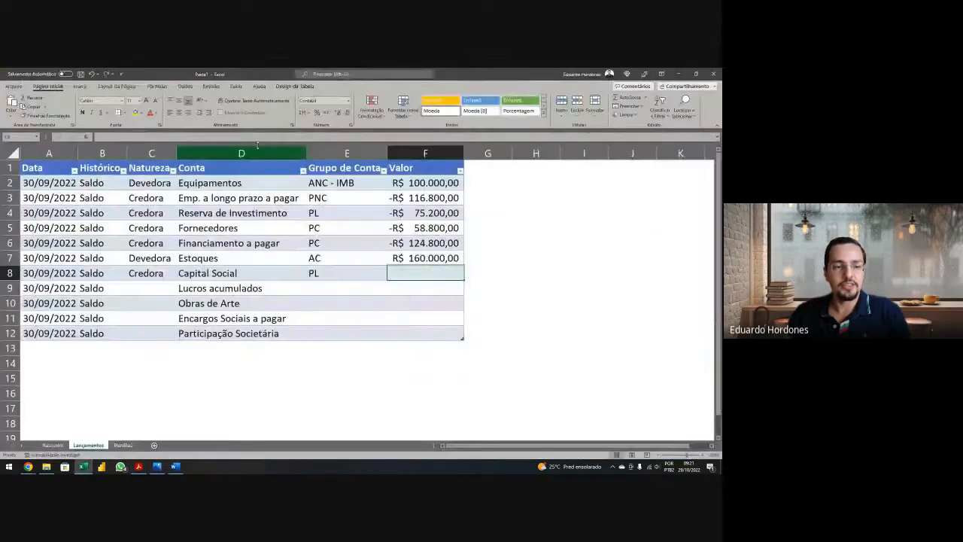
{"action": "type", "text": "480.000"}
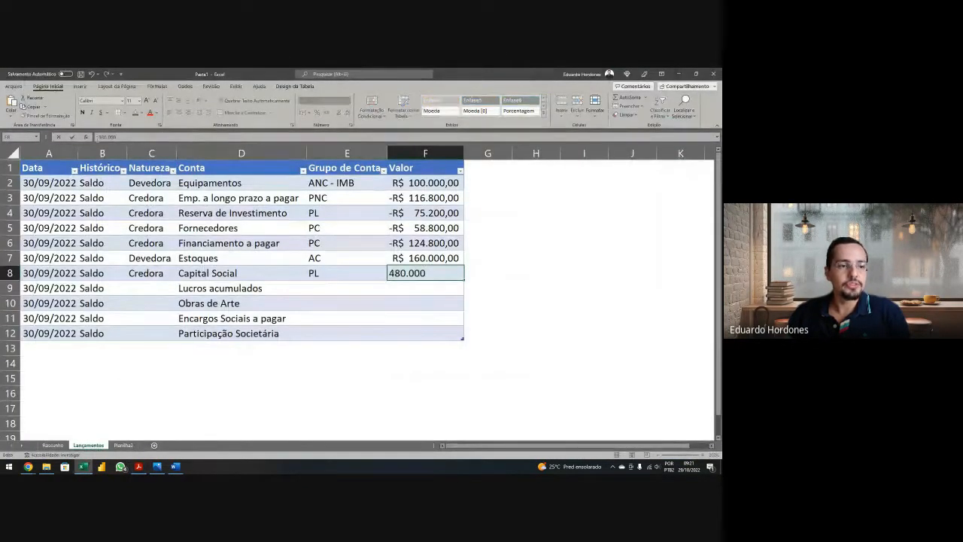
{"action": "type", "text": "-"}
{"action": "key", "text": "Return"}
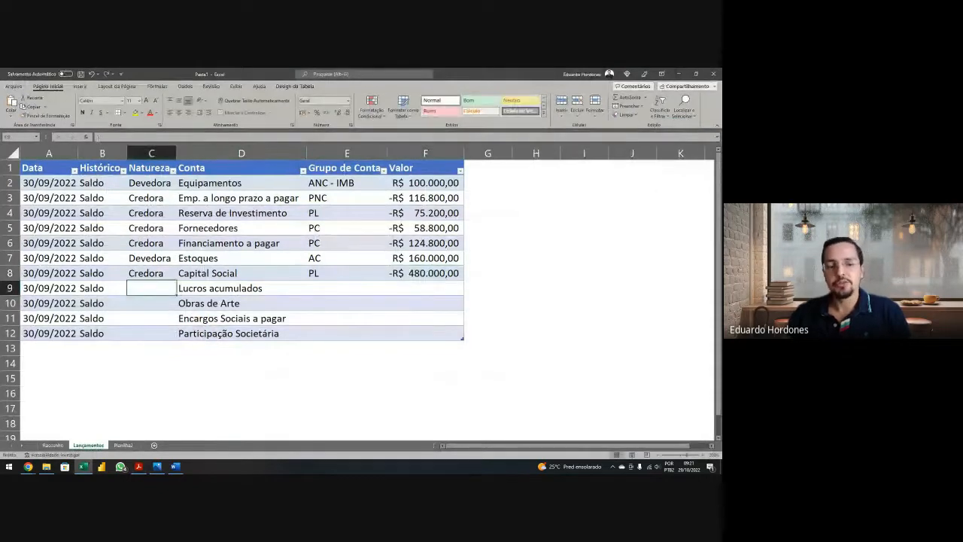
Step: Copy the Lucros acumulados value, 90.000, from the exercise PDF into its Valor cell F9 in Excel
{"action": "key", "text": "alt+Tab"}
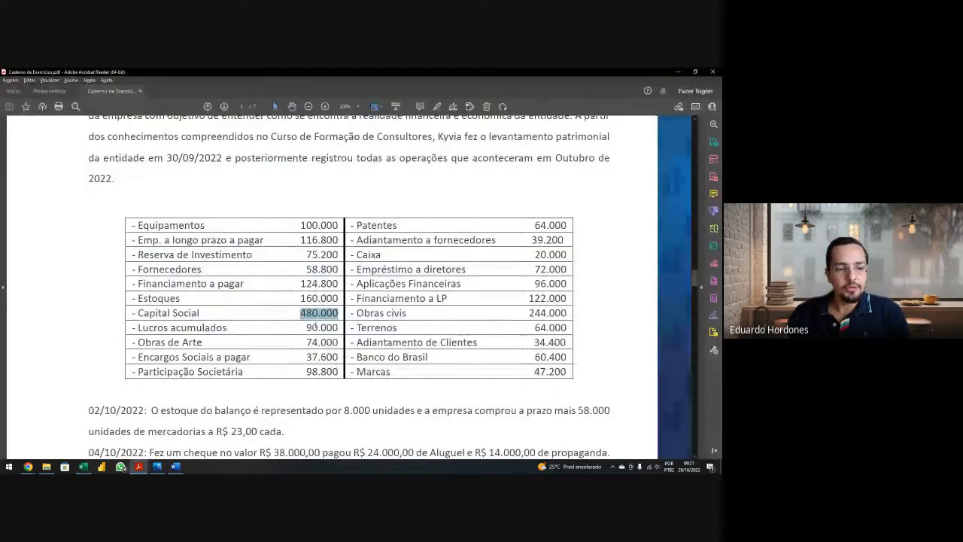
{"action": "left_click_drag", "start_coordinate": [304, 329], "coordinate": [340, 332]}
{"action": "key", "text": "ctrl+c"}
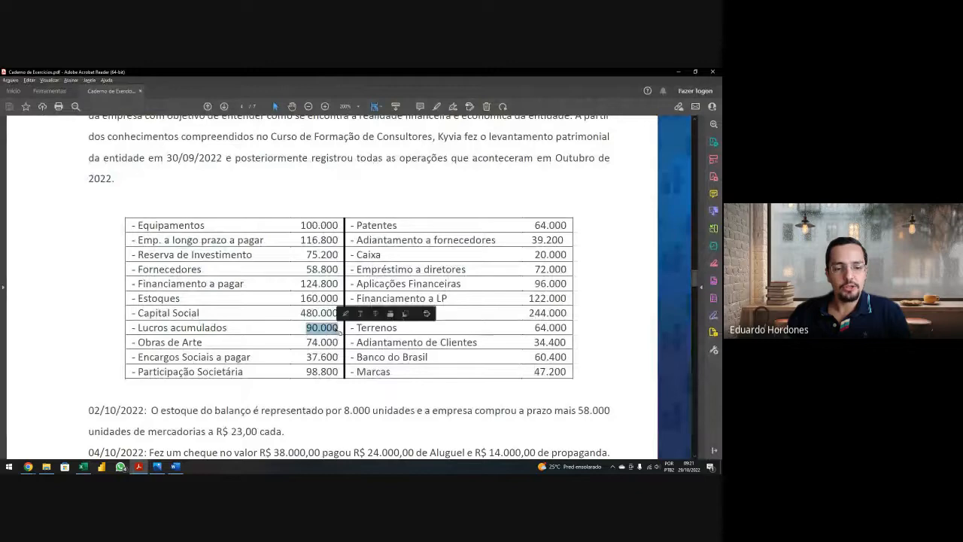
{"action": "key", "text": "alt+Tab"}
{"action": "key", "text": "Right"}
{"action": "key", "text": "Right"}
{"action": "key", "text": "Right"}
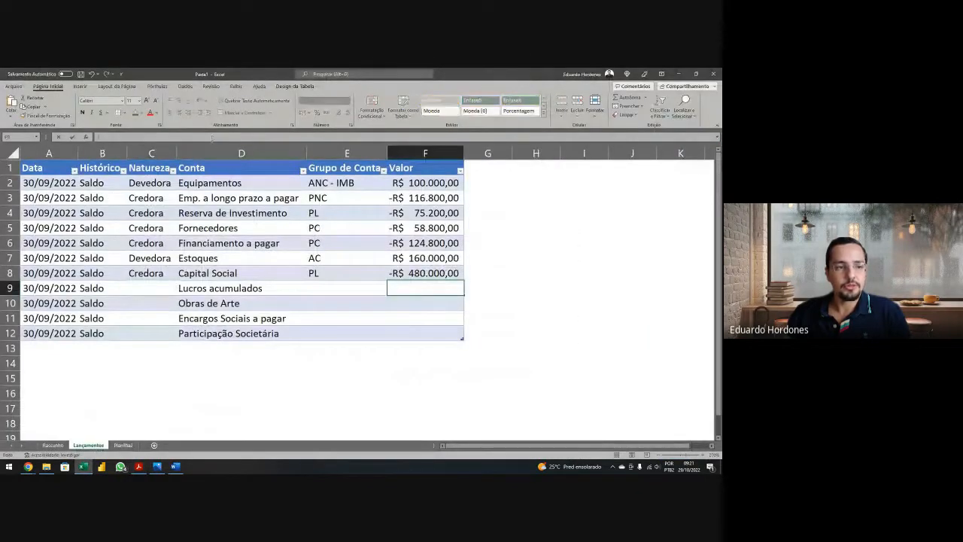
{"action": "key", "text": "ctrl+v"}
{"action": "key", "text": "Return"}
Step: Enter PL as the Grupo de Conta and copy Credora as the Natureza of Lucros acumulados in row 9
{"action": "key", "text": "Up"}
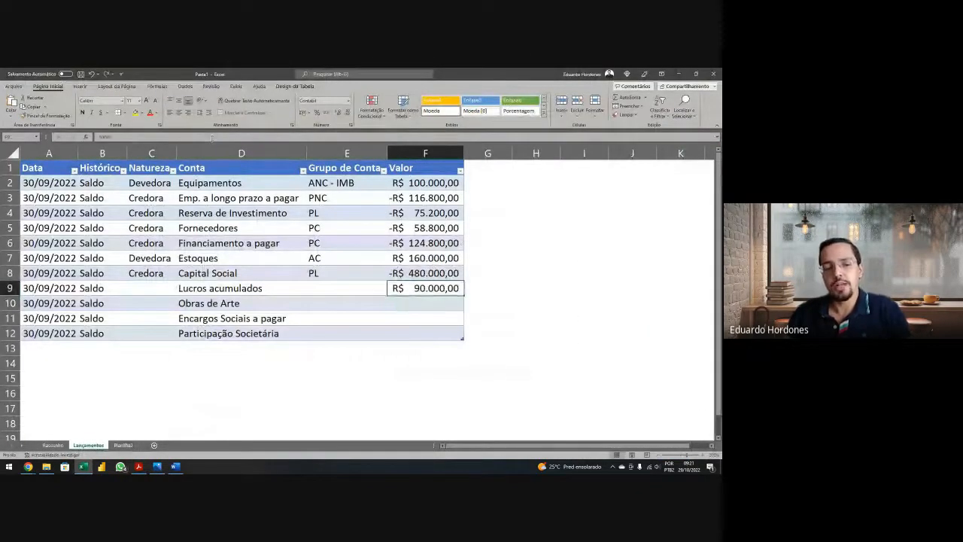
{"action": "key", "text": "Left"}
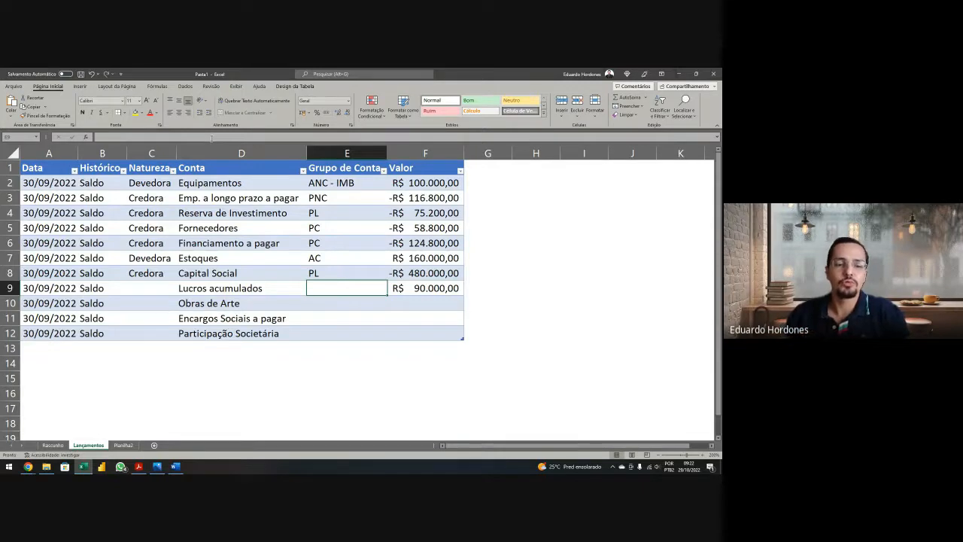
{"action": "type", "text": "PL"}
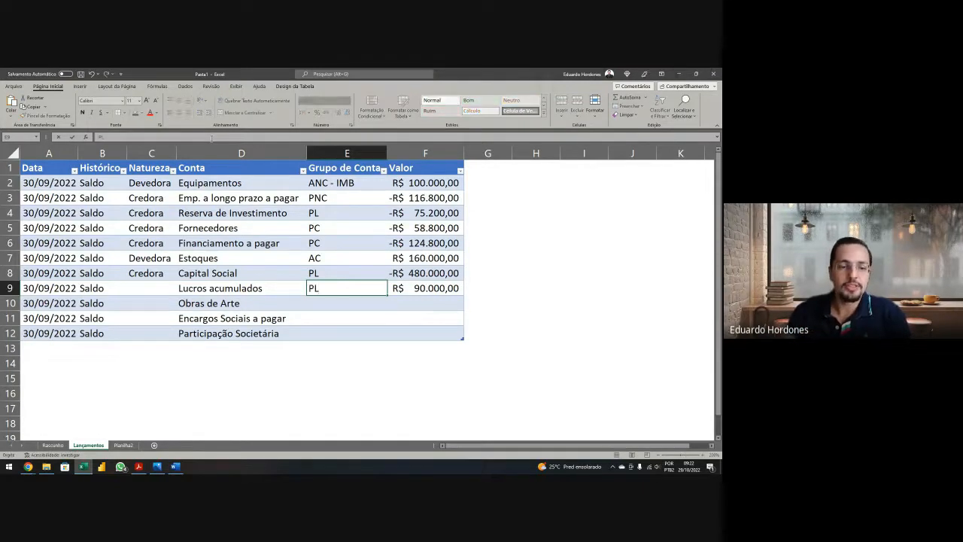
{"action": "key", "text": "Return"}
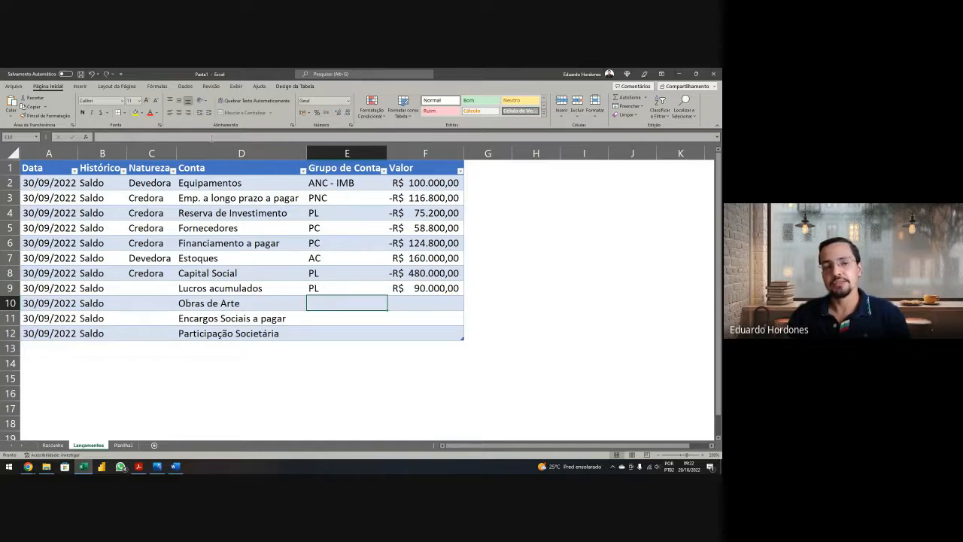
{"action": "key", "text": "Up"}
{"action": "key", "text": "Left"}
{"action": "key", "text": "Left"}
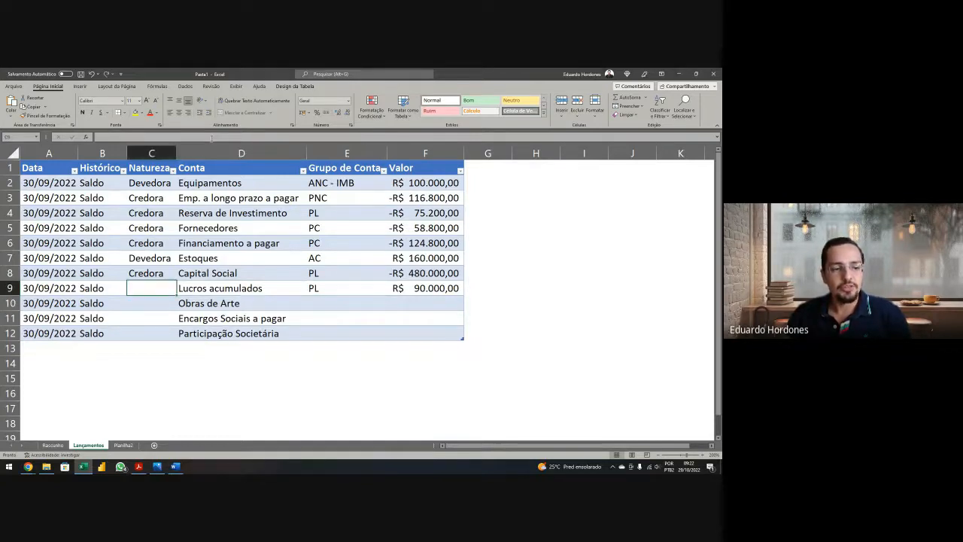
{"action": "key", "text": "Up"}
{"action": "key", "text": "ctrl+c"}
{"action": "key", "text": "Down"}
{"action": "key", "text": "Return"}
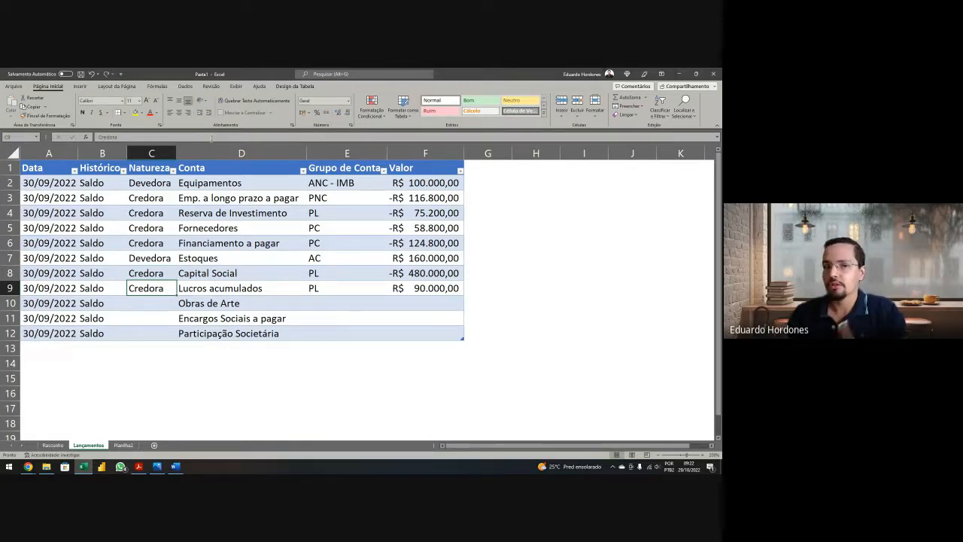
Step: Copy the Obras de Arte value, 74.000, from the exercise PDF into its Valor cell F10 in Excel
{"action": "key", "text": "alt+Tab"}
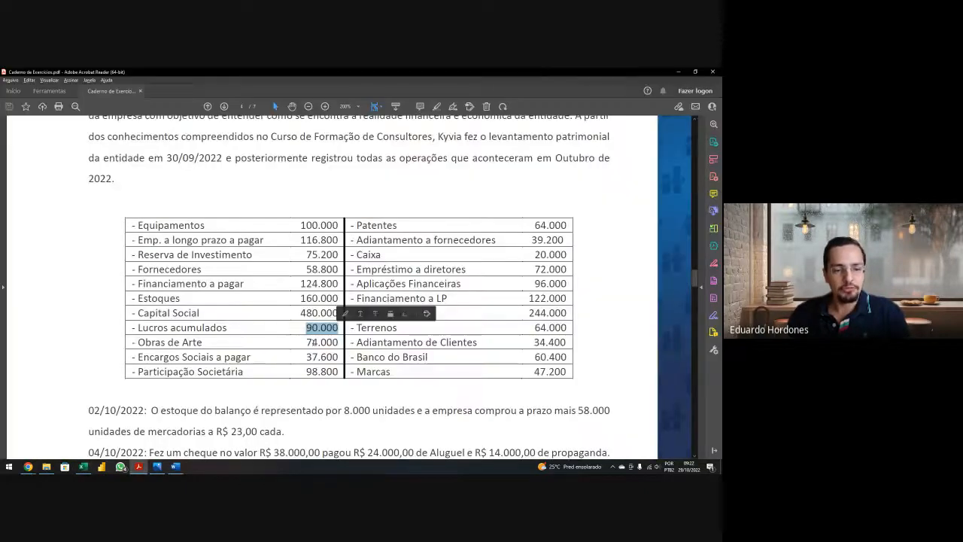
{"action": "double_click", "coordinate": [311, 342]}
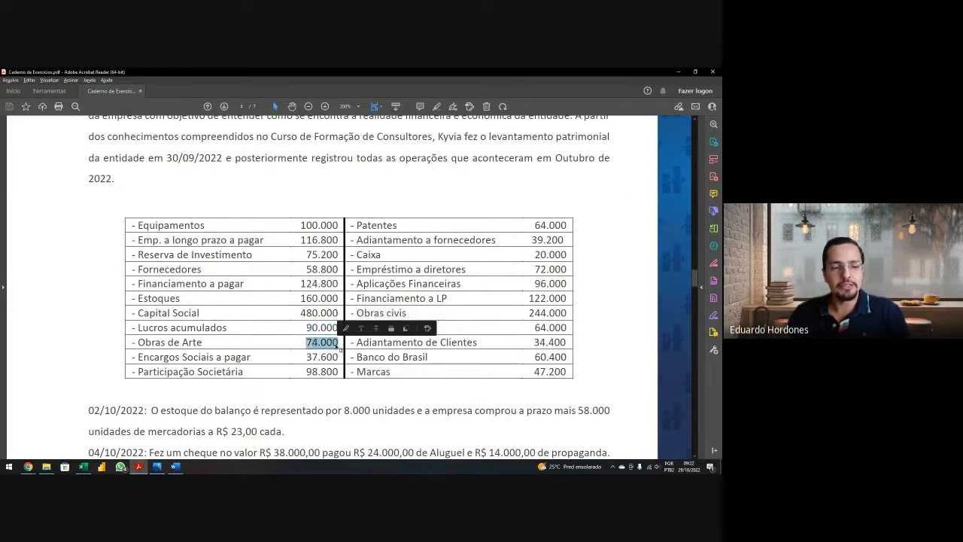
{"action": "key", "text": "alt+Tab"}
{"action": "left_click", "coordinate": [413, 303]}
{"action": "type", "text": "74.000"}
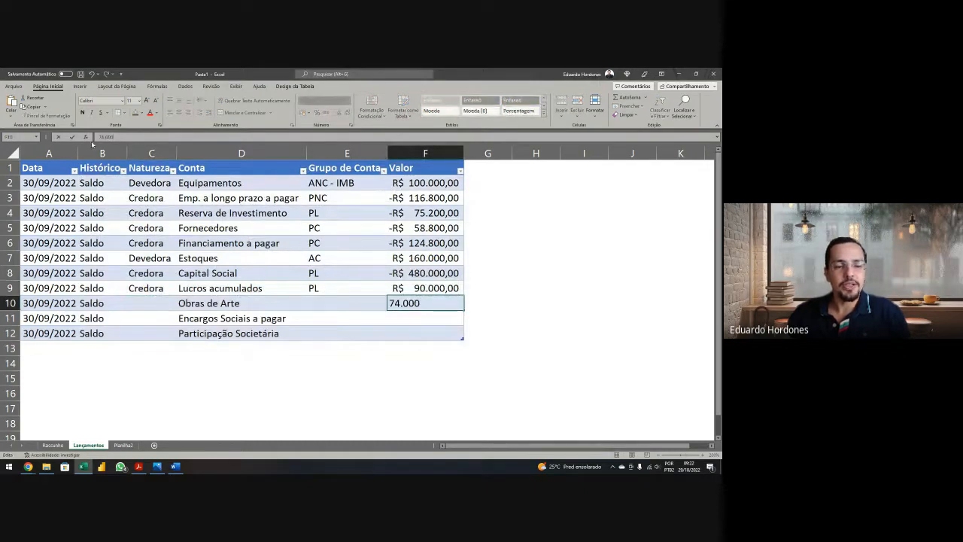
{"action": "key", "text": "Return"}
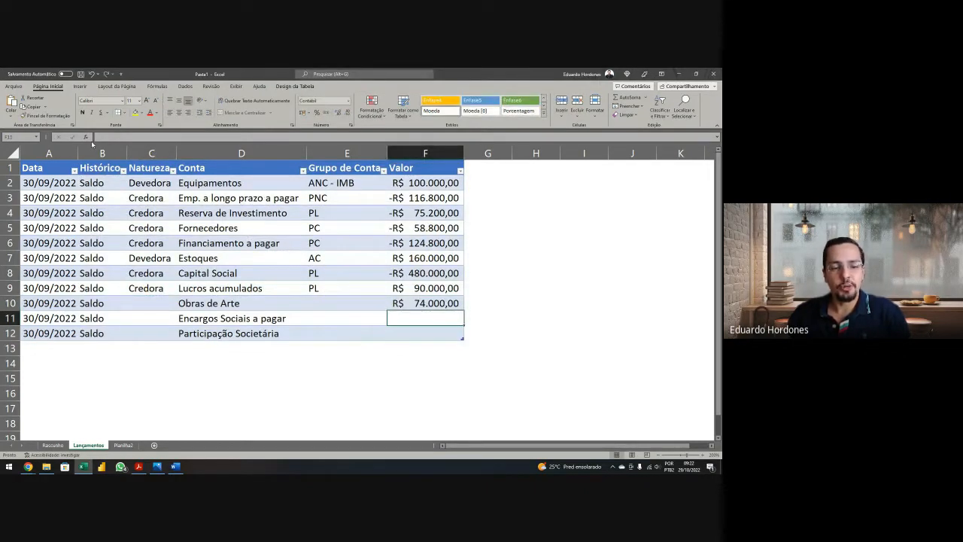
Step: Enter ANC - INV as the Grupo de Conta of Obras de Arte in row 10
{"action": "key", "text": "Up"}
{"action": "key", "text": "Left"}
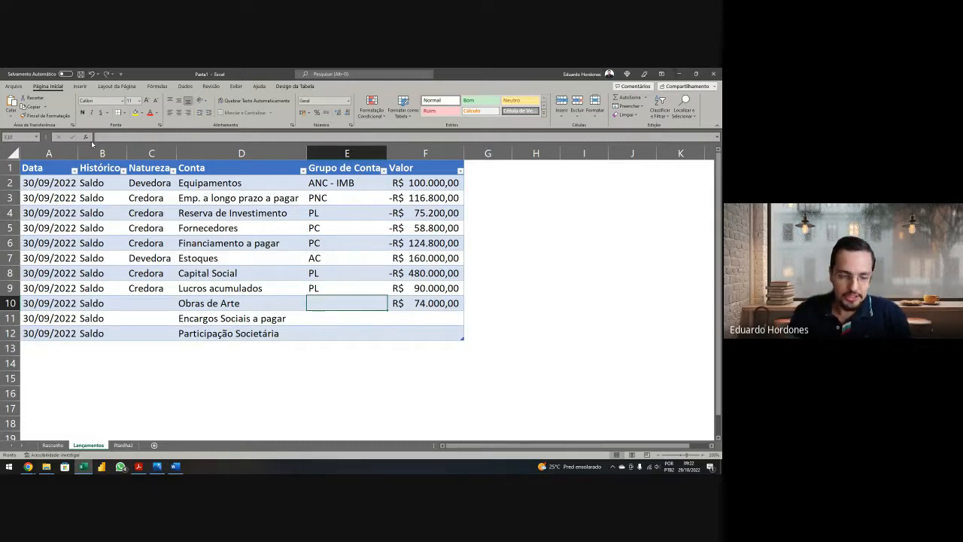
{"action": "type", "text": "ANC"}
{"action": "type", "text": " - INV"}
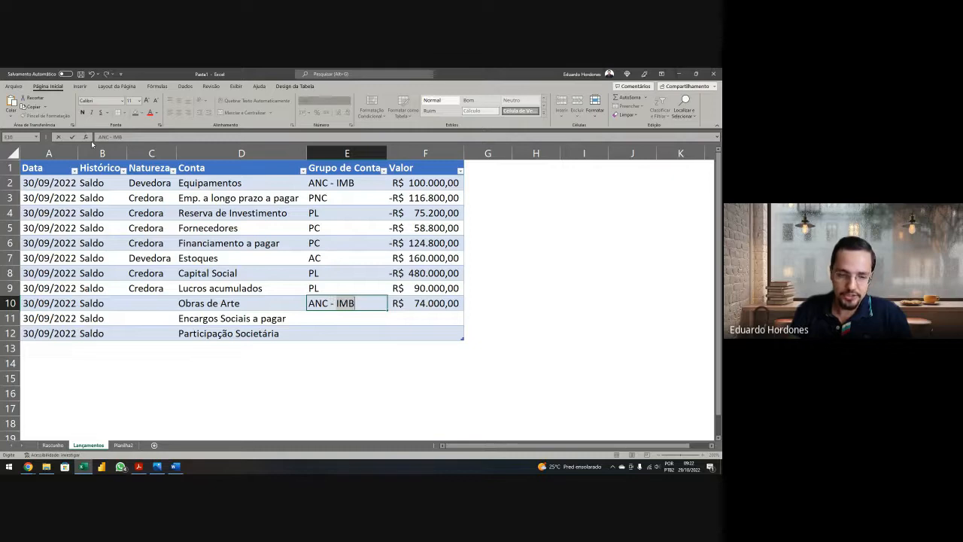
{"action": "key", "text": "Return"}
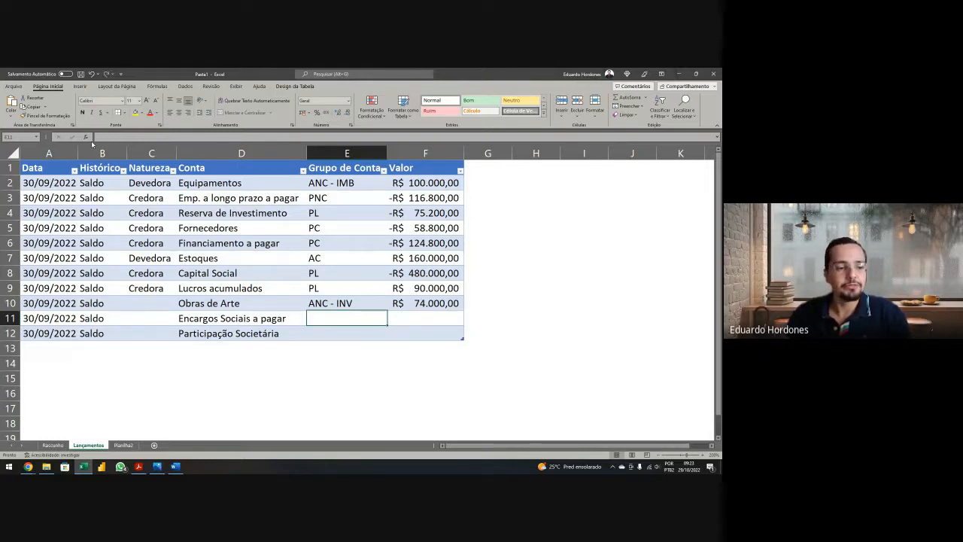
Step: Enter Credora as the Natureza of Obras de Arte in row 10
{"action": "key", "text": "Left"}
{"action": "key", "text": "Left"}
{"action": "key", "text": "Up"}
{"action": "type", "text": "Credora"}
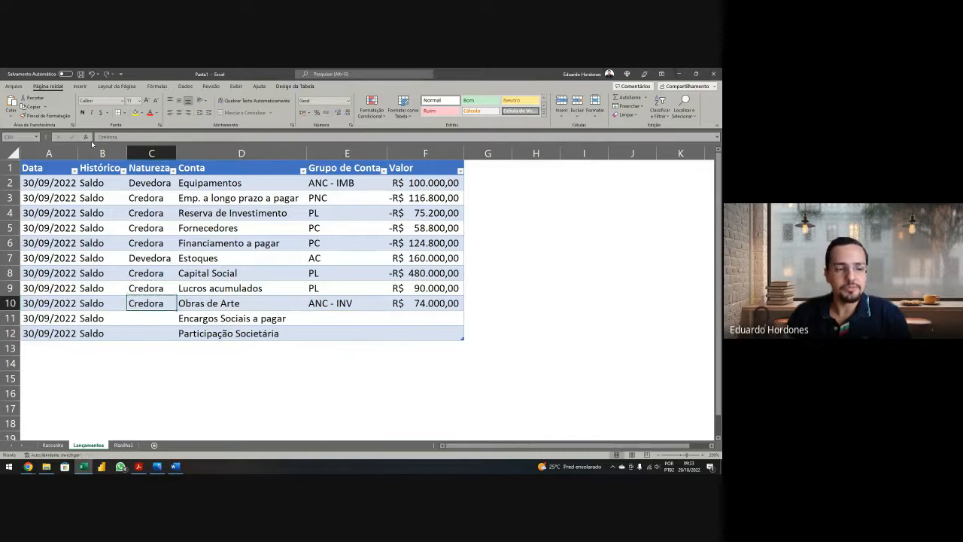
Step: Make the Valor of Lucros acumulados in row 9 negative, -90000
{"action": "key", "text": "Right"}
{"action": "key", "text": "Right"}
{"action": "key", "text": "Right"}
{"action": "key", "text": "Up"}
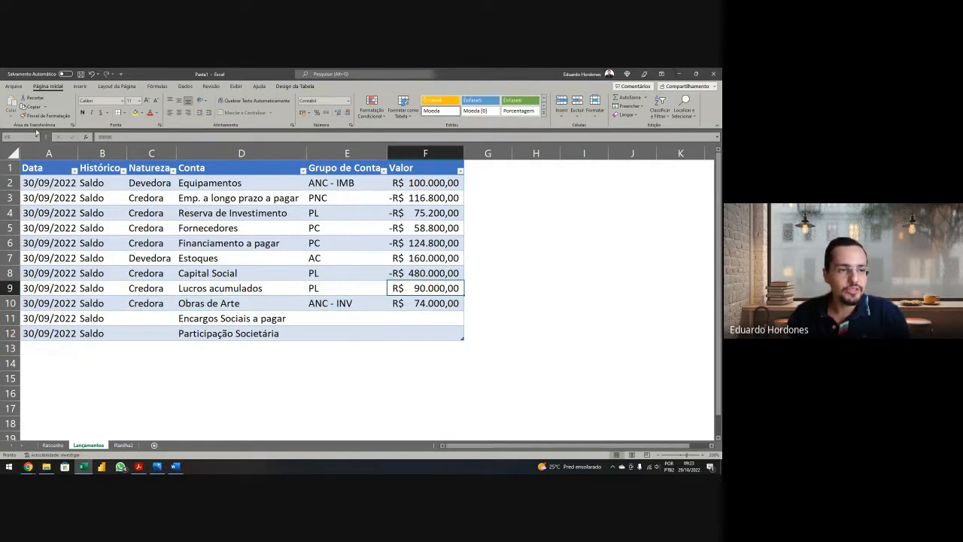
{"action": "key", "text": "F2"}
{"action": "key", "text": "Home"}
{"action": "type", "text": "-"}
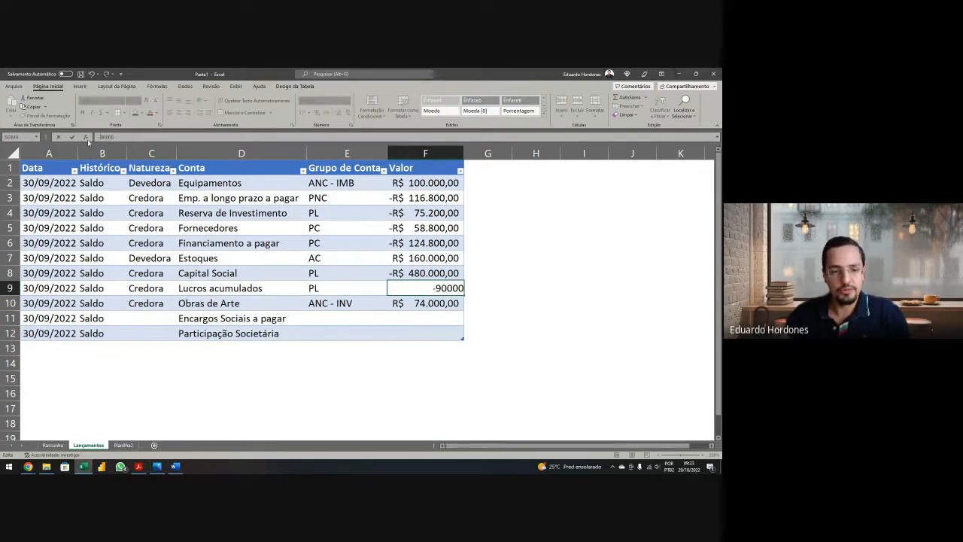
{"action": "key", "text": "Return"}
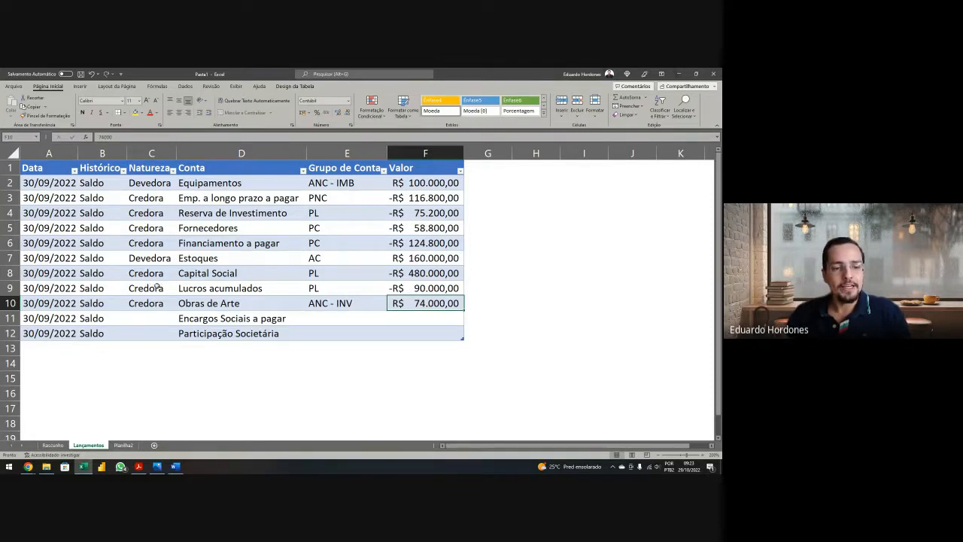
Step: Enter the Encargos Sociais a pagar value from the exercise PDF, 37600, in its Valor cell F11 in Excel
{"action": "key", "text": "alt+Tab"}
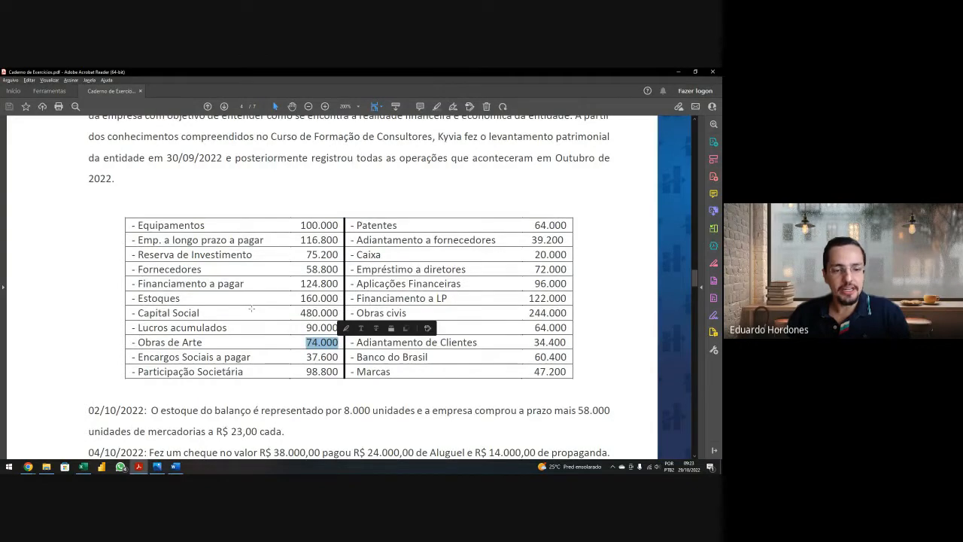
{"action": "left_click_drag", "start_coordinate": [305, 356], "coordinate": [340, 359]}
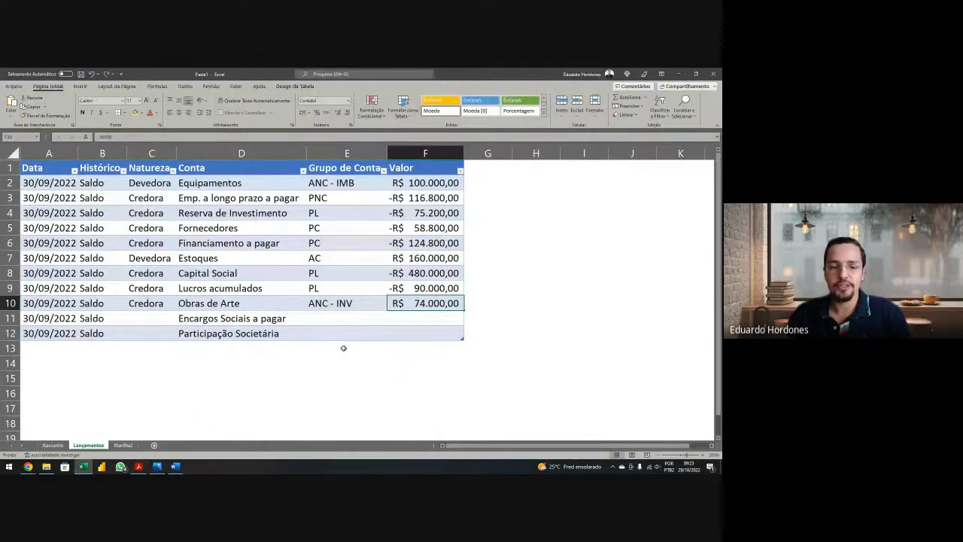
{"action": "key", "text": "Down"}
{"action": "left_click", "coordinate": [219, 136]}
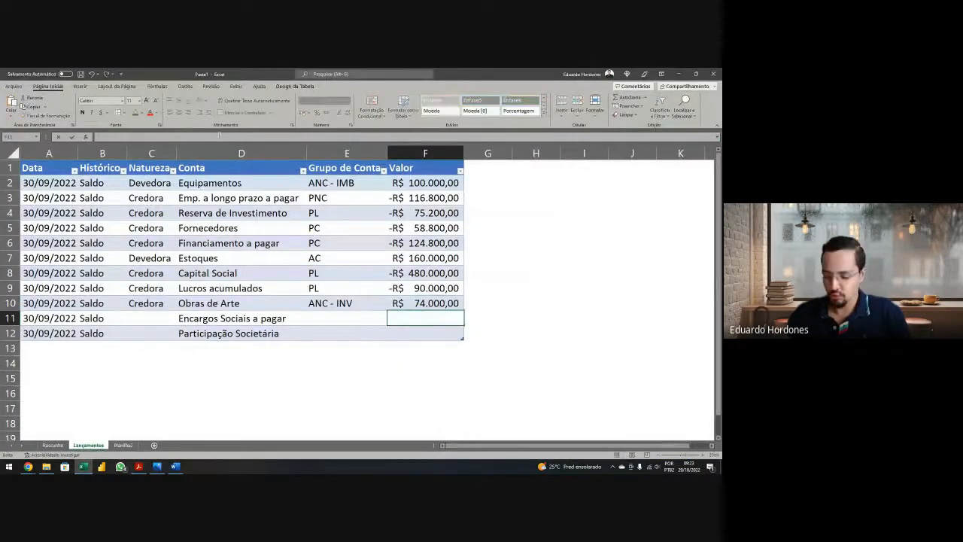
{"action": "type", "text": "37600"}
{"action": "key", "text": "Return"}
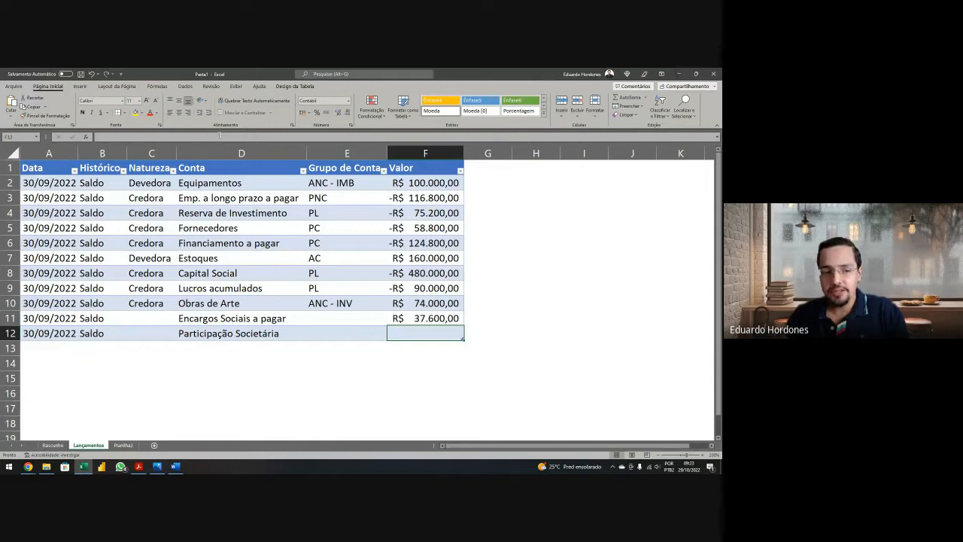
Step: Enter Credora as the Natureza and PC as the Grupo de Conta of Encargos Sociais a pagar in row 11
{"action": "key", "text": "Up"}
{"action": "key", "text": "Left"}
{"action": "key", "text": "Left"}
{"action": "key", "text": "Left"}
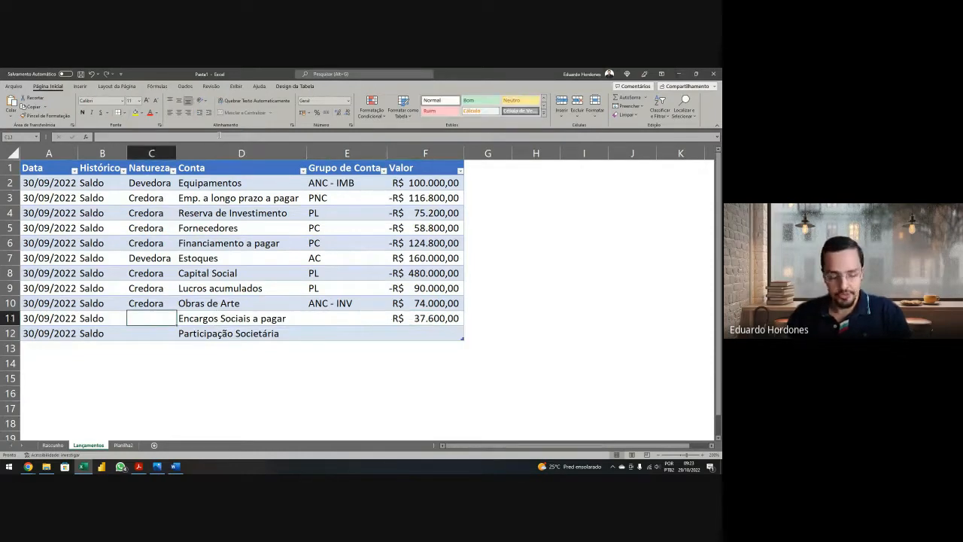
{"action": "type", "text": "Credora"}
{"action": "key", "text": "Right"}
{"action": "key", "text": "Right"}
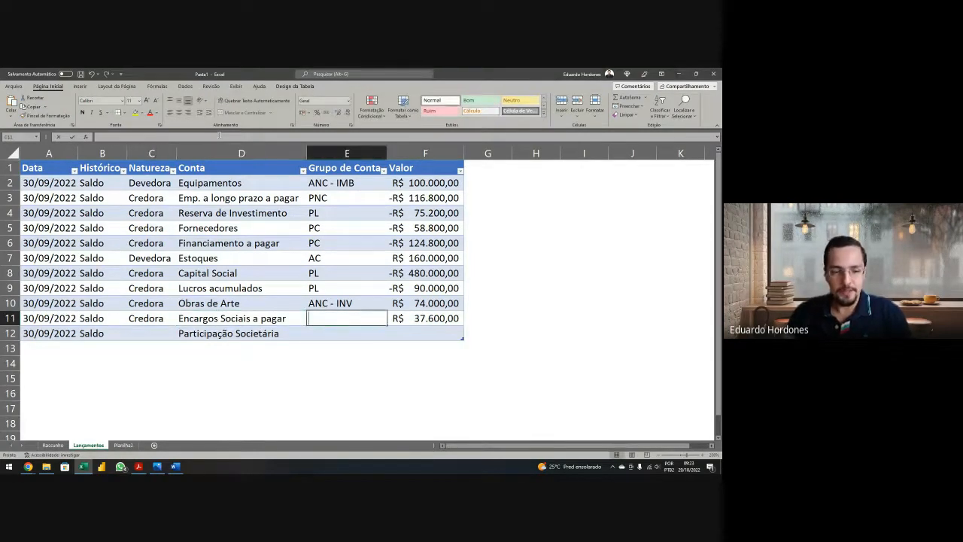
{"action": "type", "text": "PC"}
Step: Make the Valor of Encargos Sociais a pagar in row 11 negative, -37.600
{"action": "key", "text": "Right"}
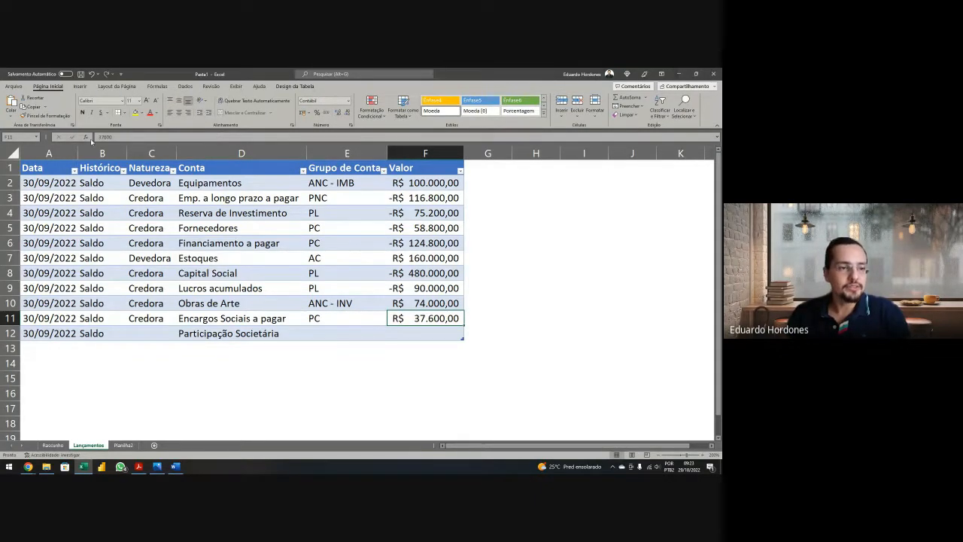
{"action": "left_click", "coordinate": [95, 137]}
{"action": "type", "text": "-"}
{"action": "key", "text": "Return"}
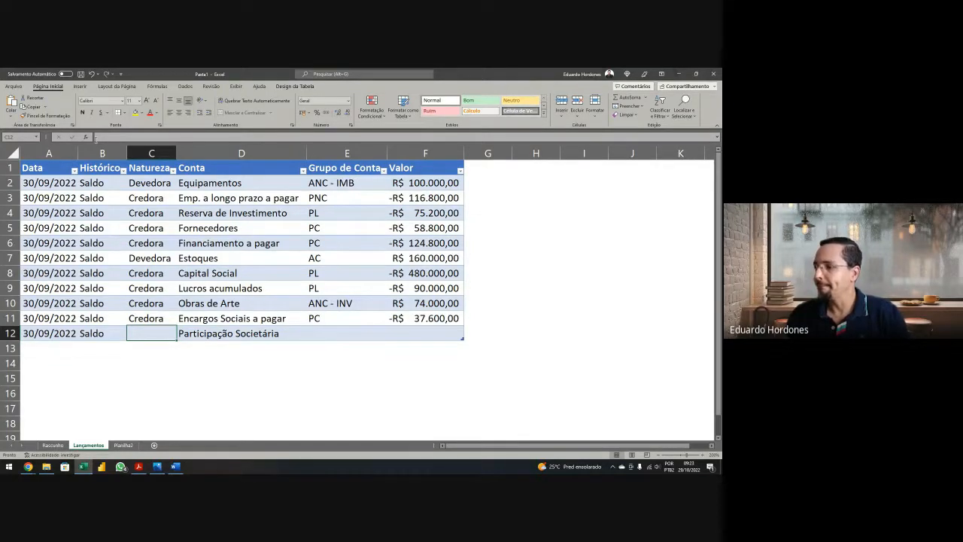
{"action": "key", "text": "XF86AudioRaiseVolume"}
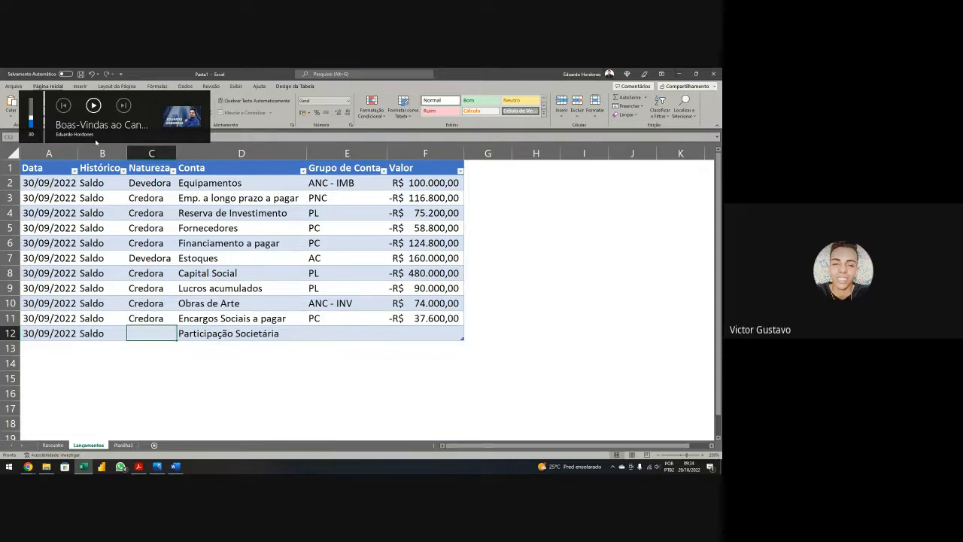
Step: Correct the Natureza of Obras de Arte in row 10 to Devedora
{"action": "key", "text": "Up"}
{"action": "key", "text": "Up"}
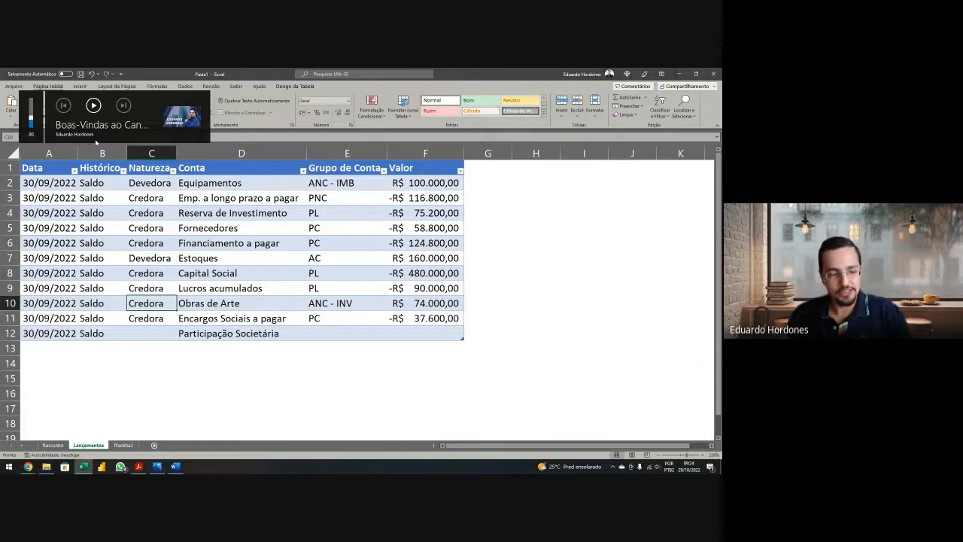
{"action": "type", "text": "Devedora"}
{"action": "key", "text": "Tab"}
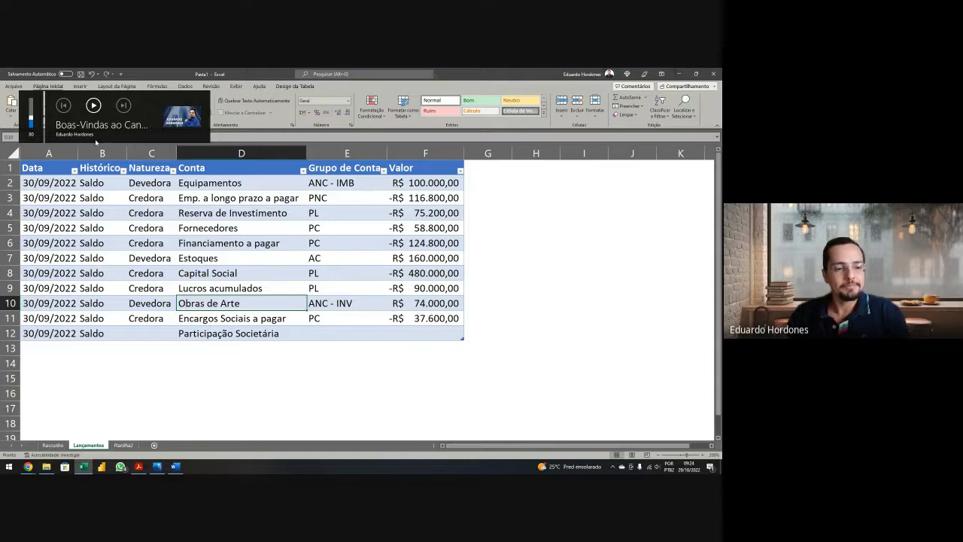
Step: Enter the Participação Societária value from the exercise PDF, 98.800, in its Valor cell F12 in Excel
{"action": "key", "text": "alt+Tab"}
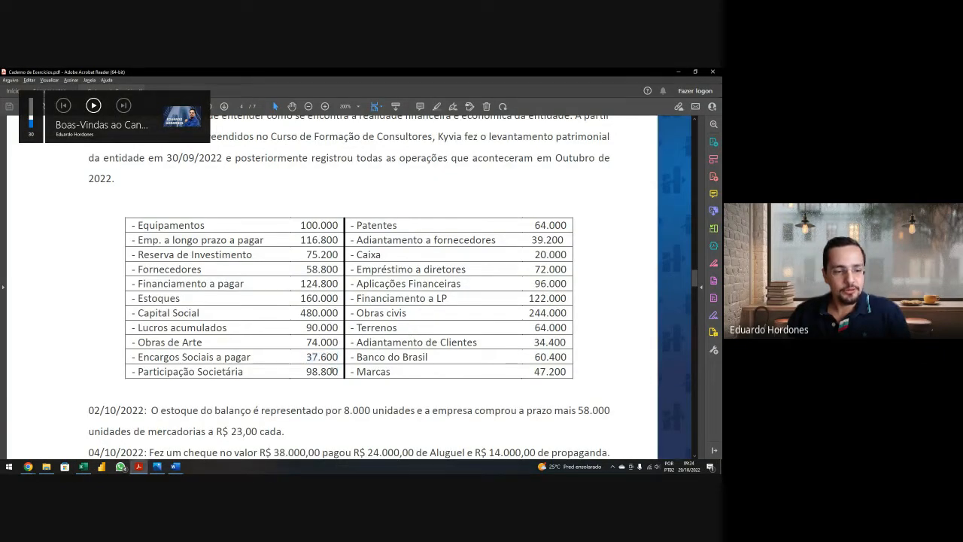
{"action": "left_click_drag", "start_coordinate": [334, 371], "coordinate": [407, 354]}
{"action": "key", "text": "alt+Tab"}
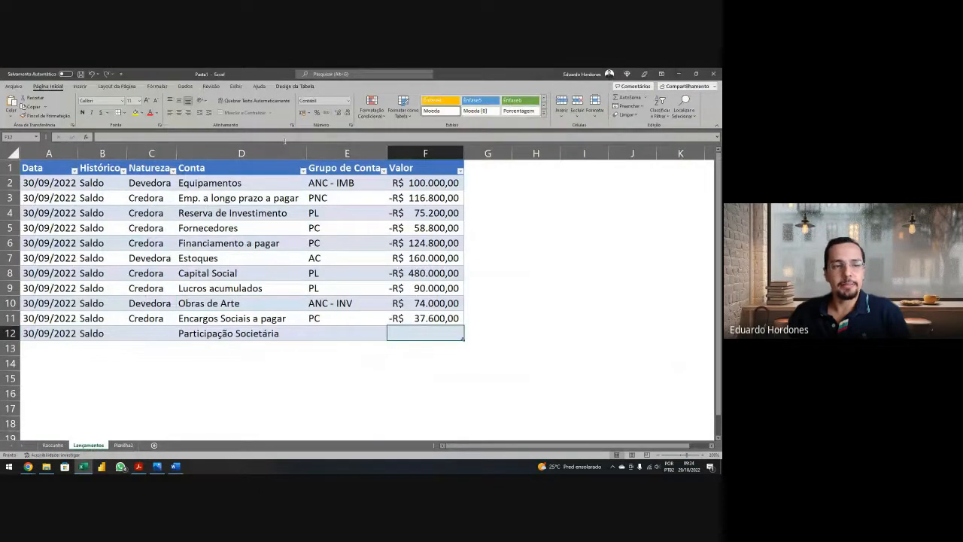
{"action": "type", "text": "98.800"}
{"action": "key", "text": "Return"}
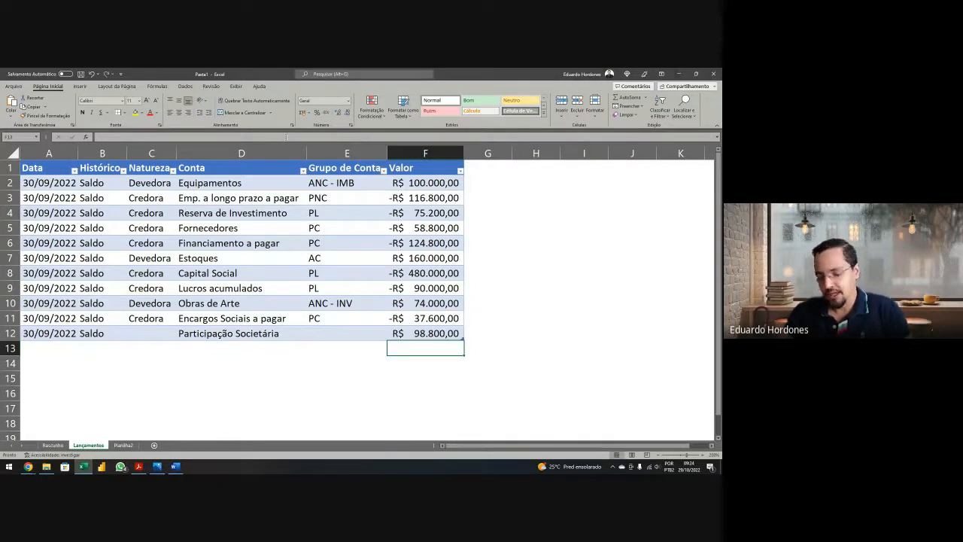
Step: Enter Devedora as the Natureza and ANC - INV as the Grupo de Conta of Participação Societária in row 12
{"action": "key", "text": "Left"}
{"action": "key", "text": "Left"}
{"action": "key", "text": "Left"}
{"action": "key", "text": "Up"}
{"action": "type", "text": "Devedora"}
{"action": "key", "text": "Tab"}
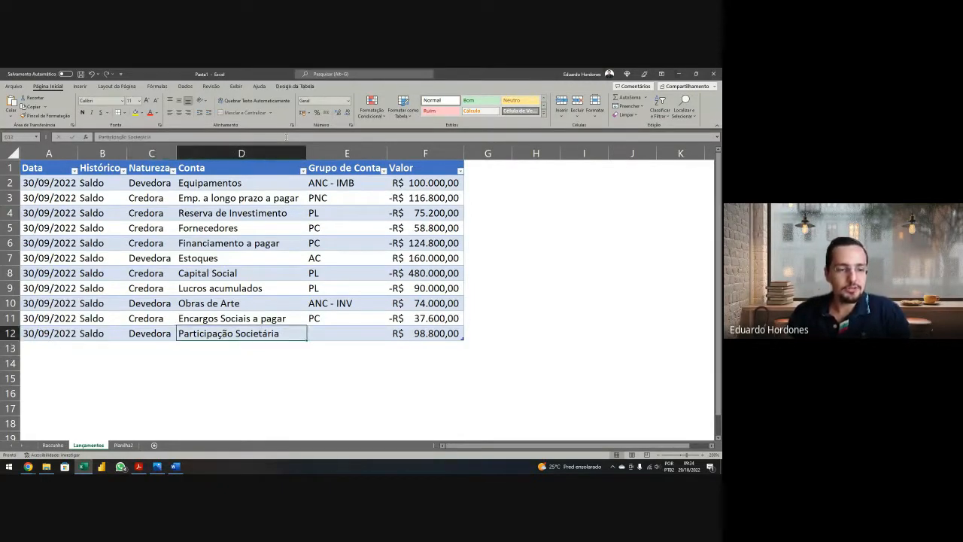
{"action": "key", "text": "Tab"}
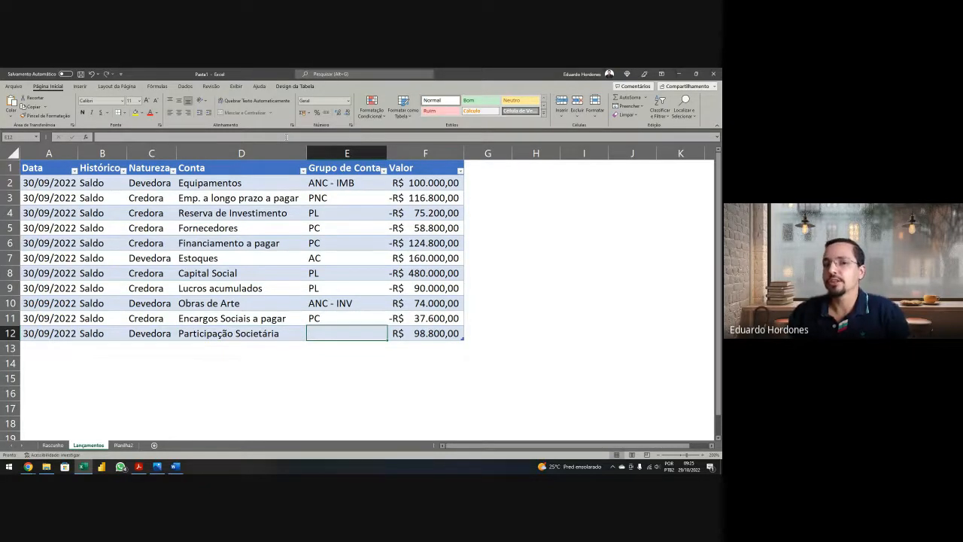
{"action": "type", "text": "ANC"}
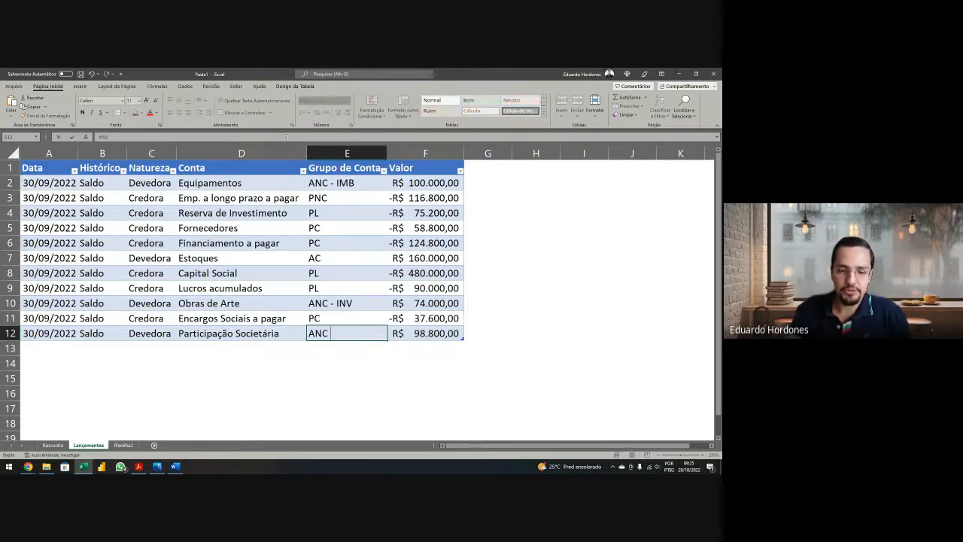
{"action": "type", "text": " - INV"}
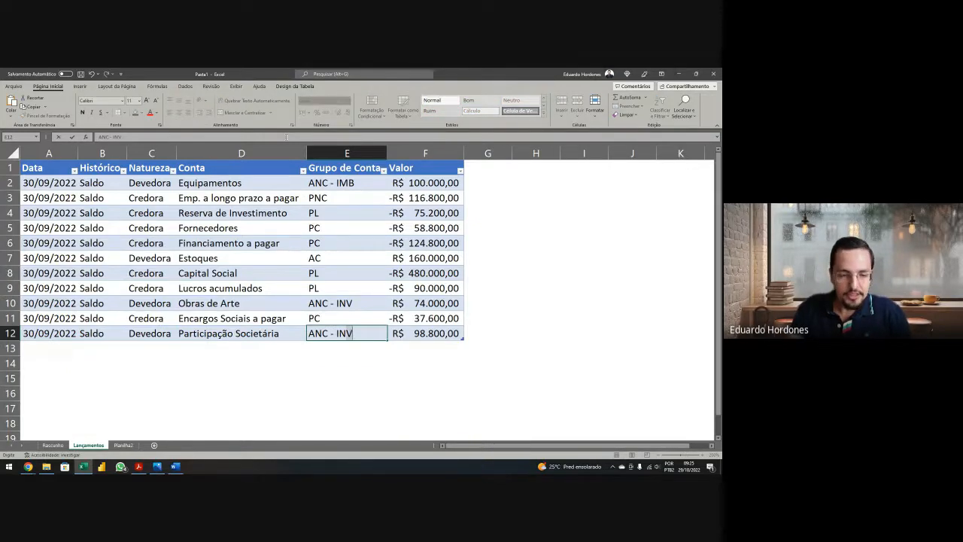
{"action": "key", "text": "Return"}
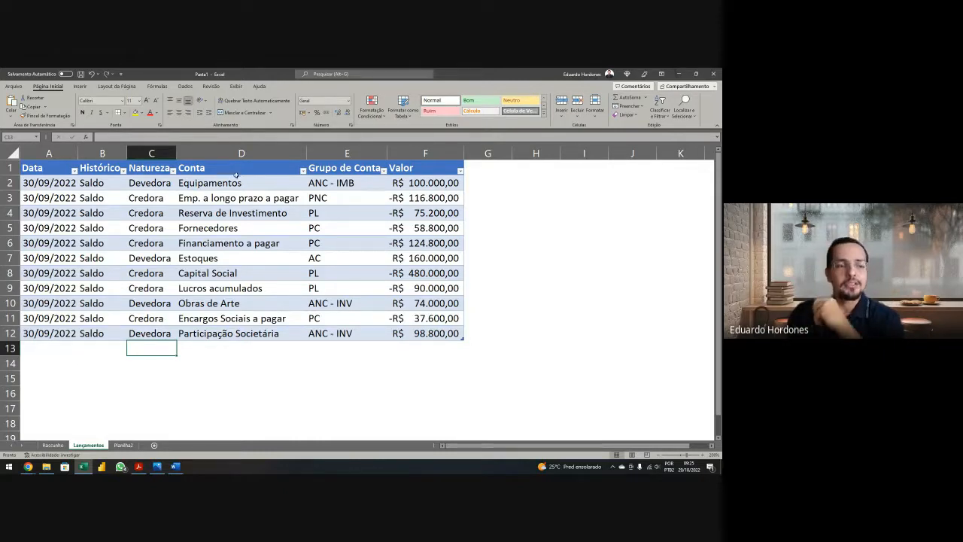
Step: Select the Data header of the entries table, minimize the open windows and launch ZoomIt from its desktop folder
{"action": "left_click", "coordinate": [58, 172]}
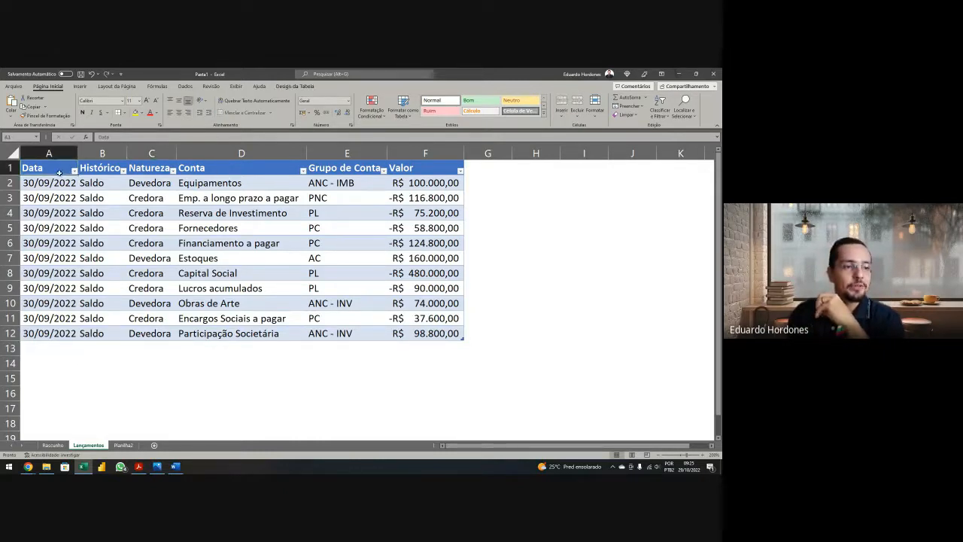
{"action": "left_click", "coordinate": [80, 87]}
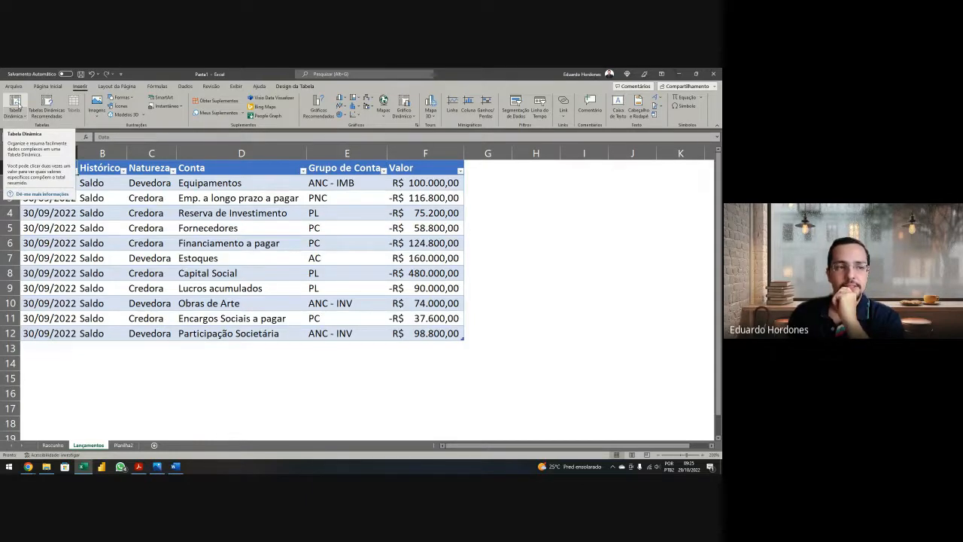
{"action": "left_click", "coordinate": [679, 73]}
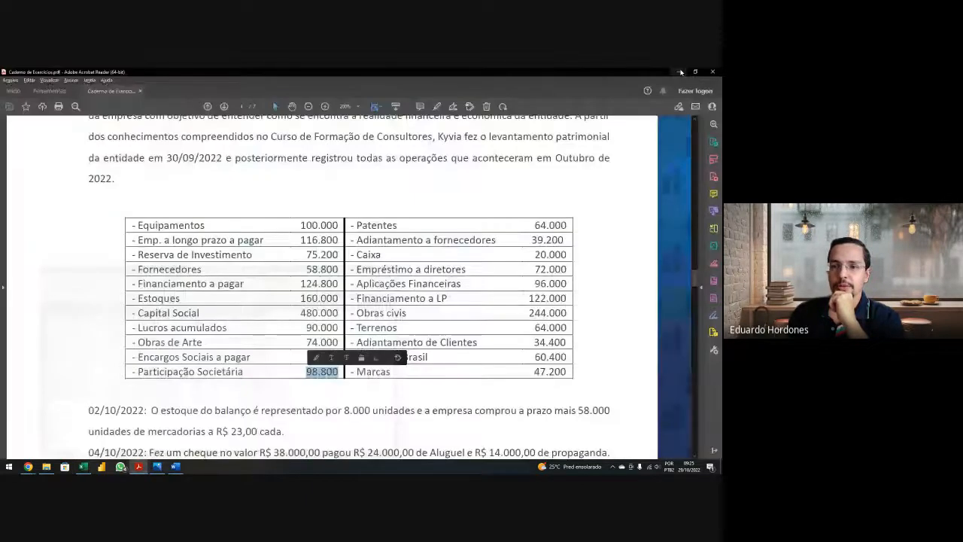
{"action": "left_click", "coordinate": [681, 72]}
{"action": "left_click", "coordinate": [680, 72]}
{"action": "left_click", "coordinate": [681, 73]}
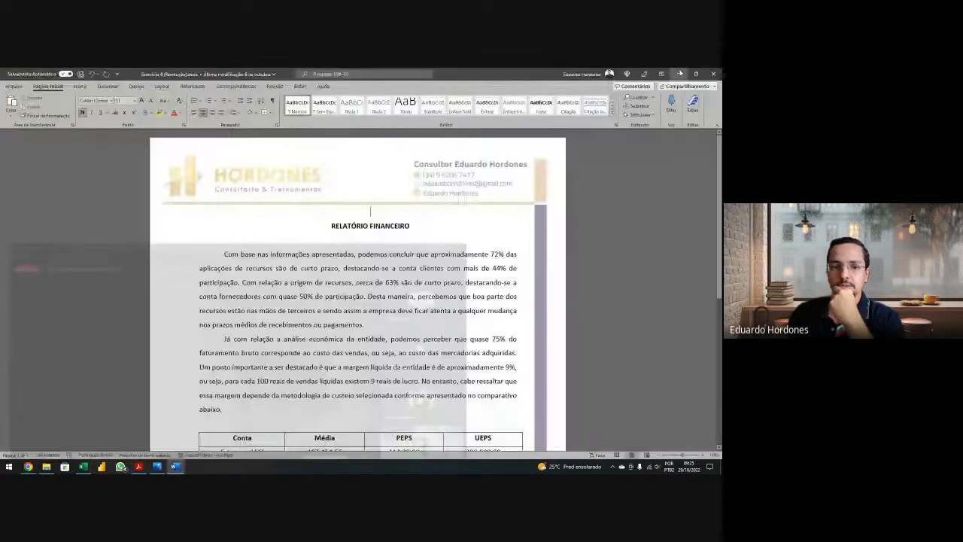
{"action": "left_click", "coordinate": [681, 73]}
{"action": "left_click", "coordinate": [680, 73]}
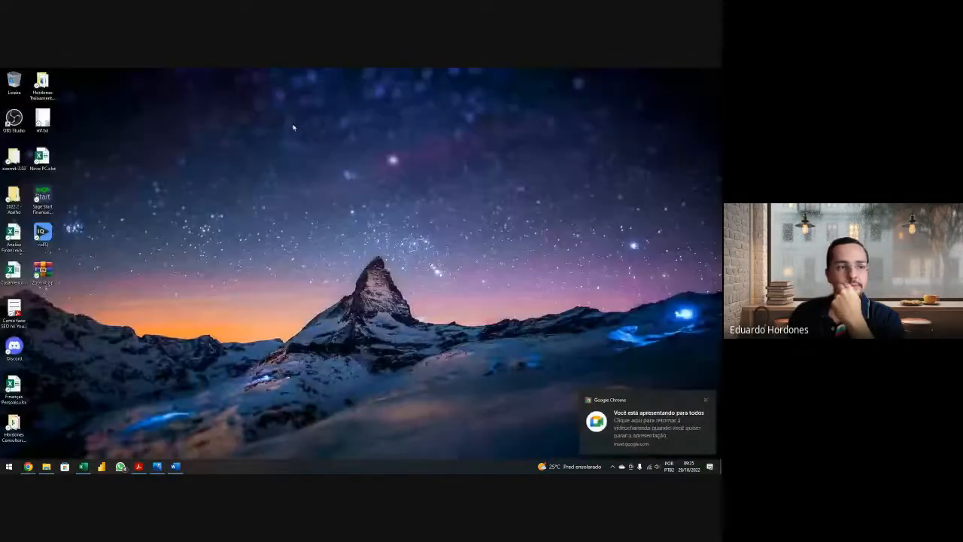
{"action": "double_click", "coordinate": [14, 160]}
{"action": "left_click", "coordinate": [89, 126]}
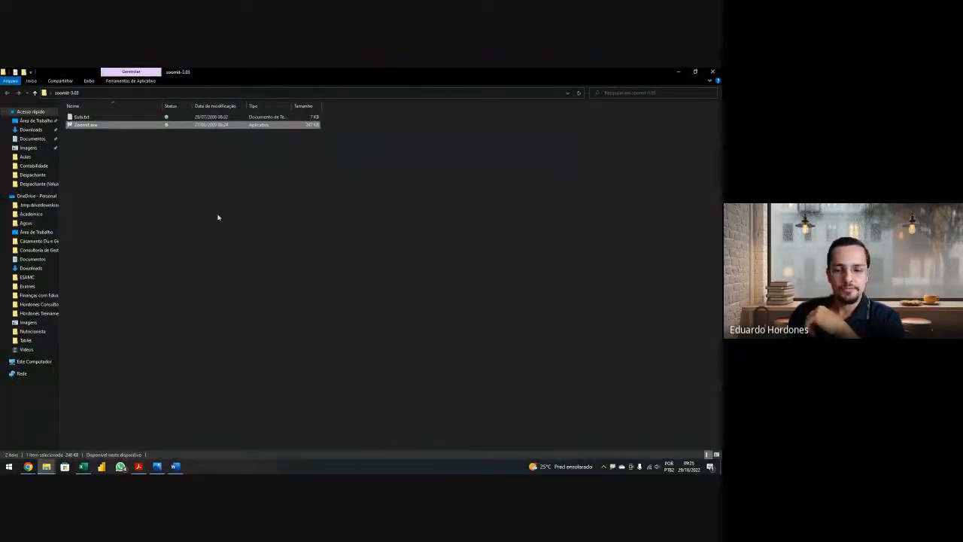
Step: Return to Excel and create a pivot table from Tabela1 on a new worksheet
{"action": "left_click", "coordinate": [85, 467]}
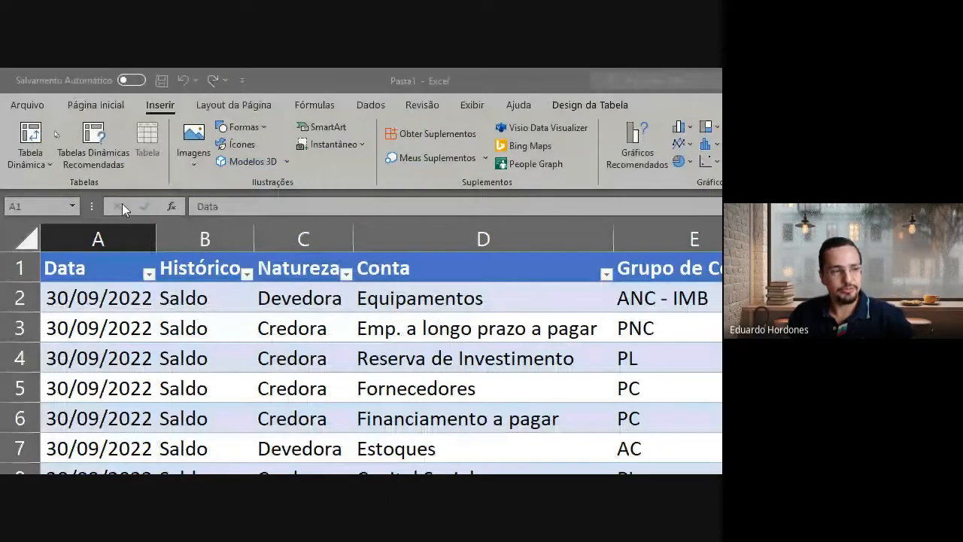
{"action": "left_click", "coordinate": [33, 130]}
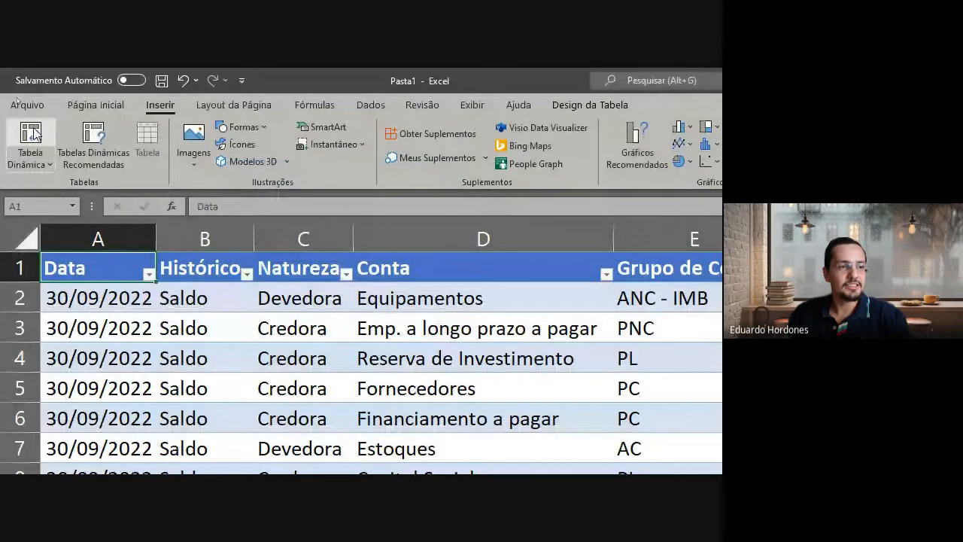
{"action": "left_click", "coordinate": [33, 131]}
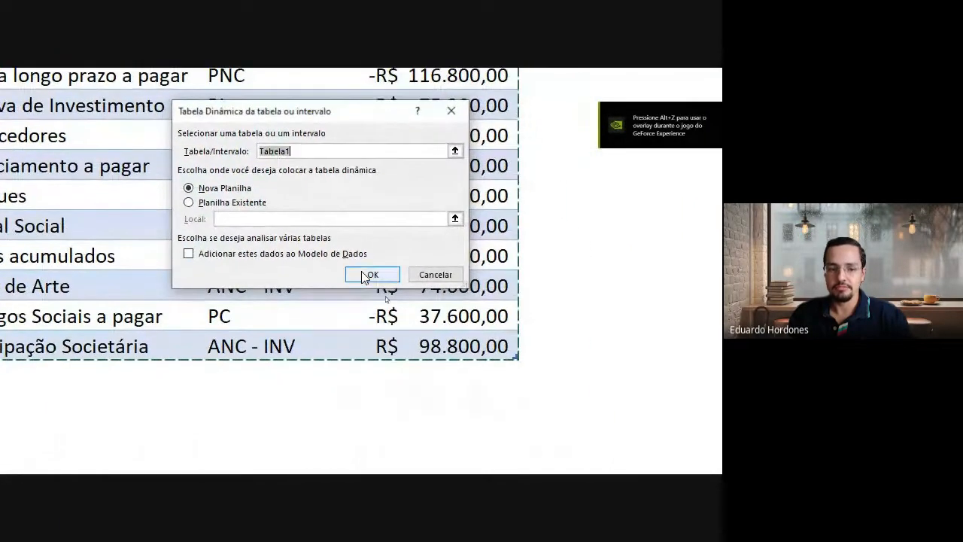
{"action": "left_click", "coordinate": [367, 275]}
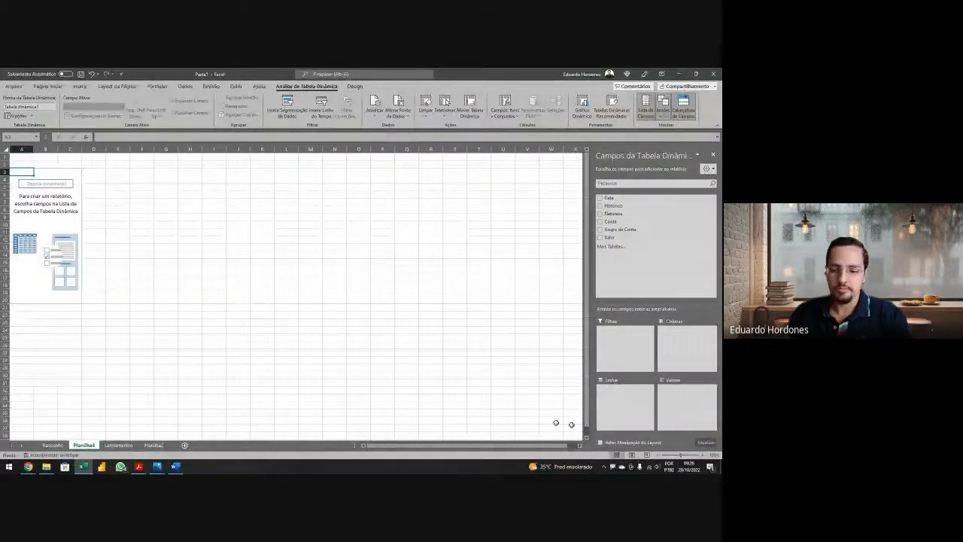
Step: Hide the gridlines on the new pivot table sheet
{"action": "left_click", "coordinate": [701, 457]}
{"action": "left_click", "coordinate": [702, 456]}
{"action": "left_click", "coordinate": [701, 456]}
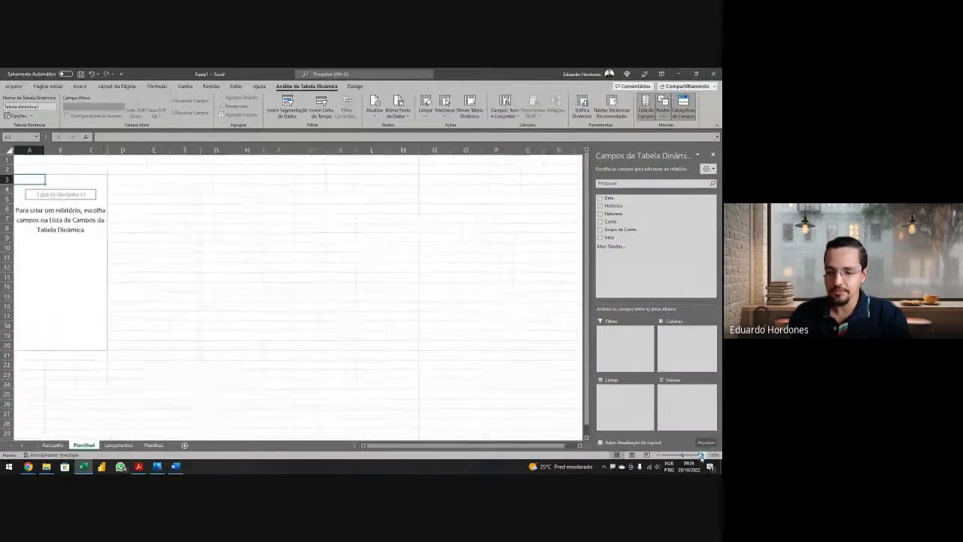
{"action": "left_click", "coordinate": [701, 456]}
{"action": "left_click", "coordinate": [701, 456]}
{"action": "left_click", "coordinate": [702, 457]}
{"action": "left_click", "coordinate": [701, 456]}
{"action": "left_click", "coordinate": [702, 456]}
{"action": "left_click", "coordinate": [701, 456]}
{"action": "left_click", "coordinate": [701, 456]}
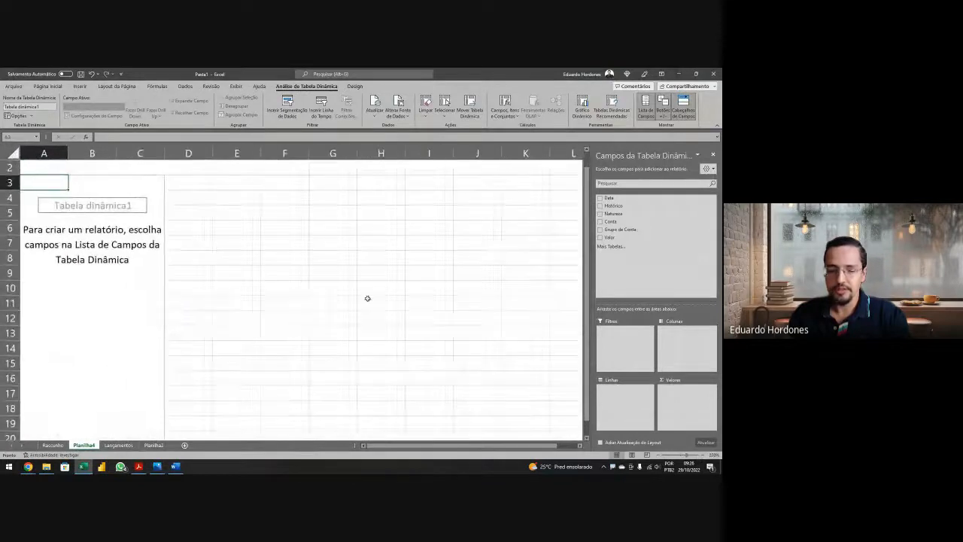
{"action": "left_click", "coordinate": [236, 85]}
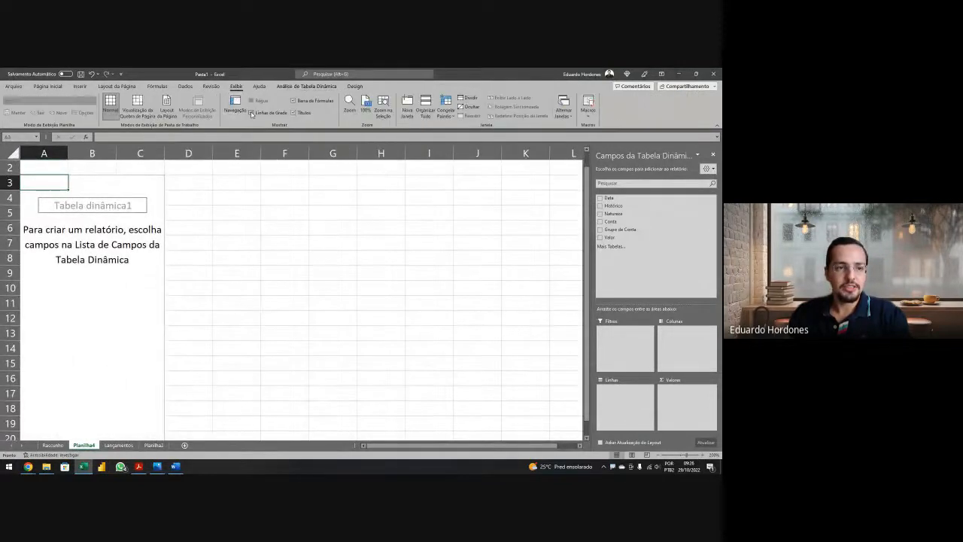
{"action": "left_click", "coordinate": [251, 113]}
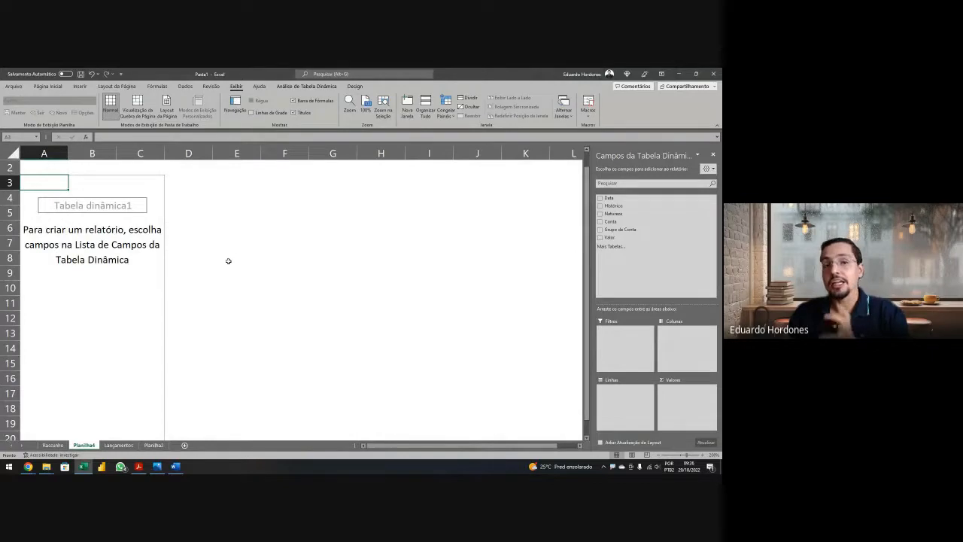
Step: Rename the pivot table sheet as BP
{"action": "double_click", "coordinate": [91, 445]}
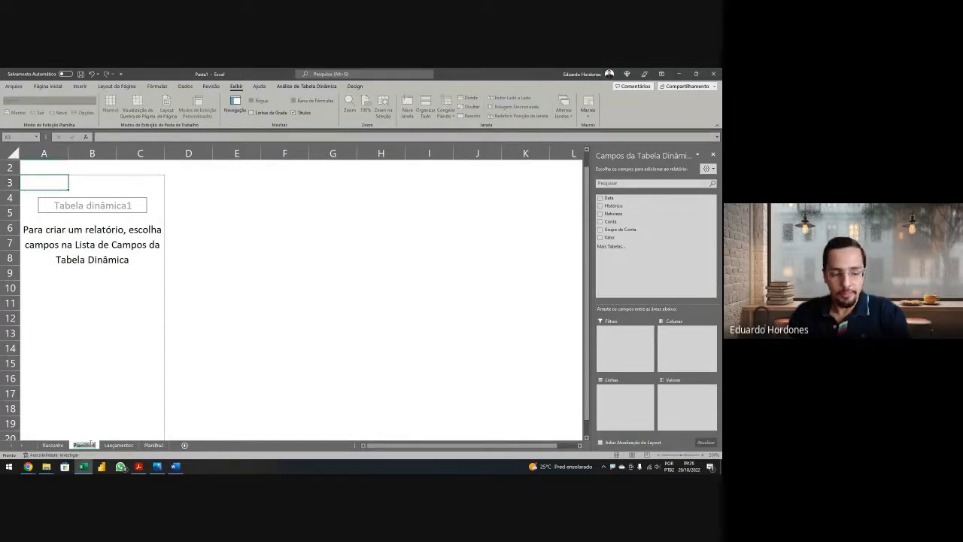
{"action": "type", "text": "B"}
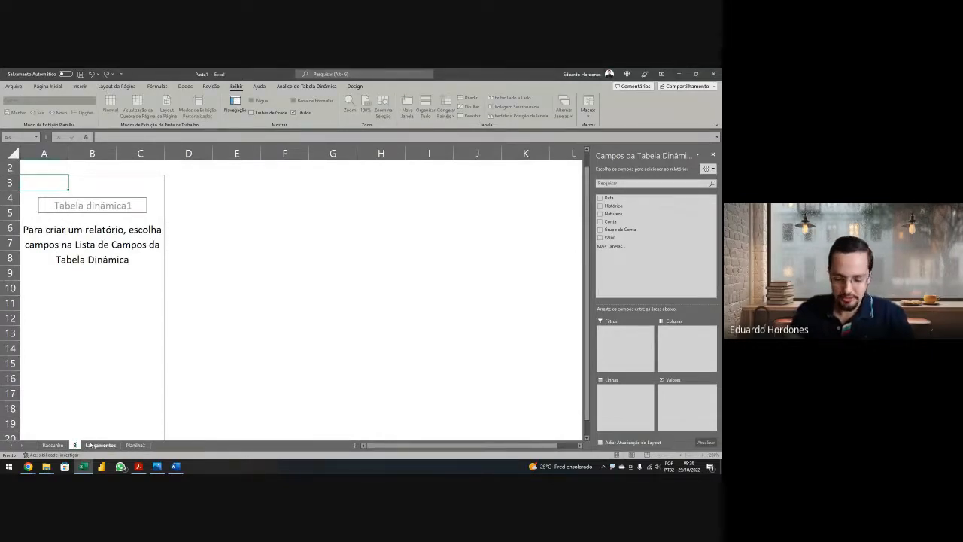
{"action": "type", "text": "P"}
{"action": "key", "text": "Return"}
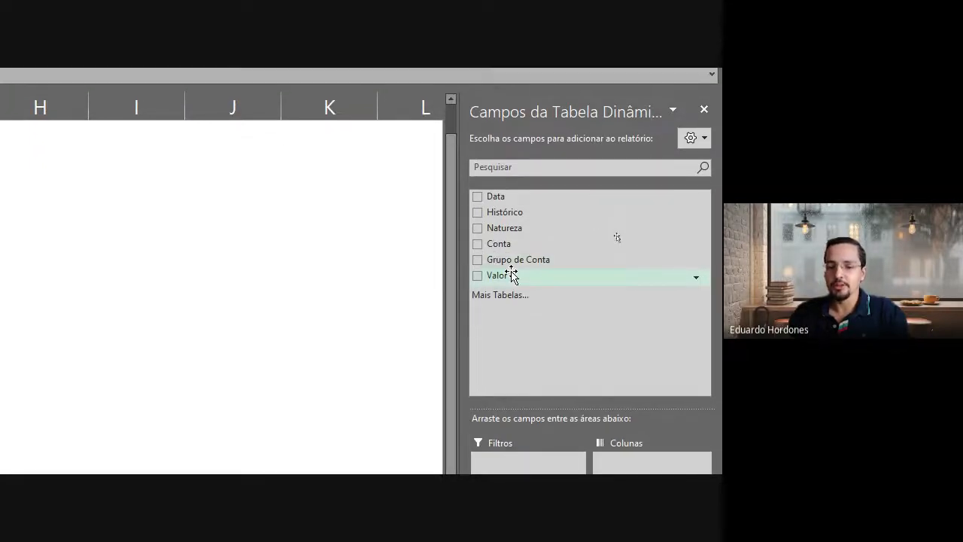
Step: Add Valor to the pivot table's values and place Conta under Grupo de Conta in its rows
{"action": "left_click_drag", "start_coordinate": [511, 275], "coordinate": [556, 300]}
{"action": "left_click_drag", "start_coordinate": [611, 272], "coordinate": [624, 433]}
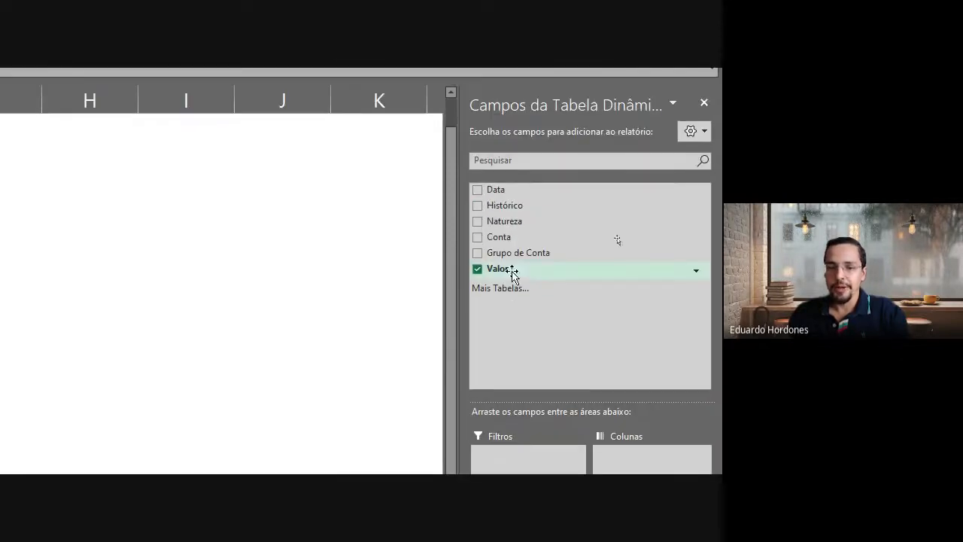
{"action": "left_click_drag", "start_coordinate": [506, 237], "coordinate": [557, 339]}
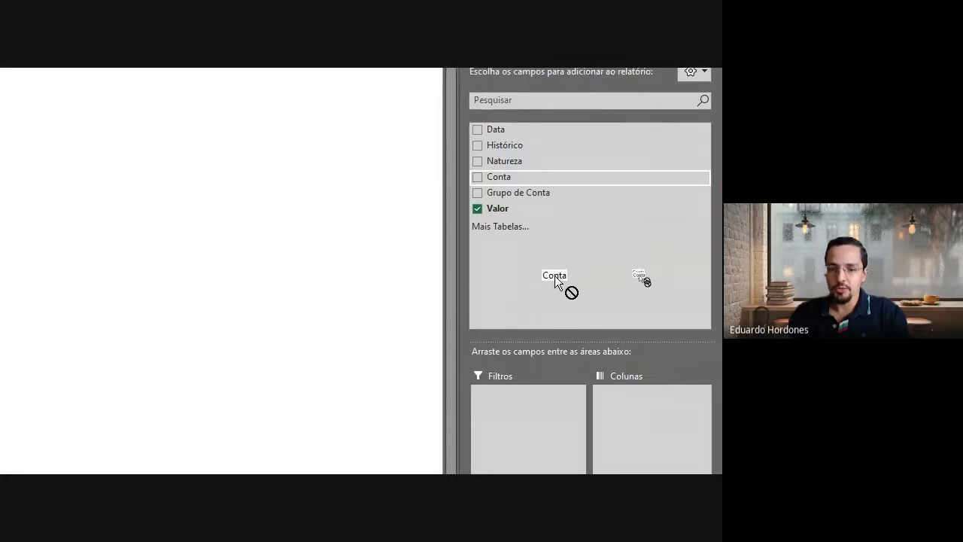
{"action": "left_click_drag", "start_coordinate": [555, 277], "coordinate": [539, 306]}
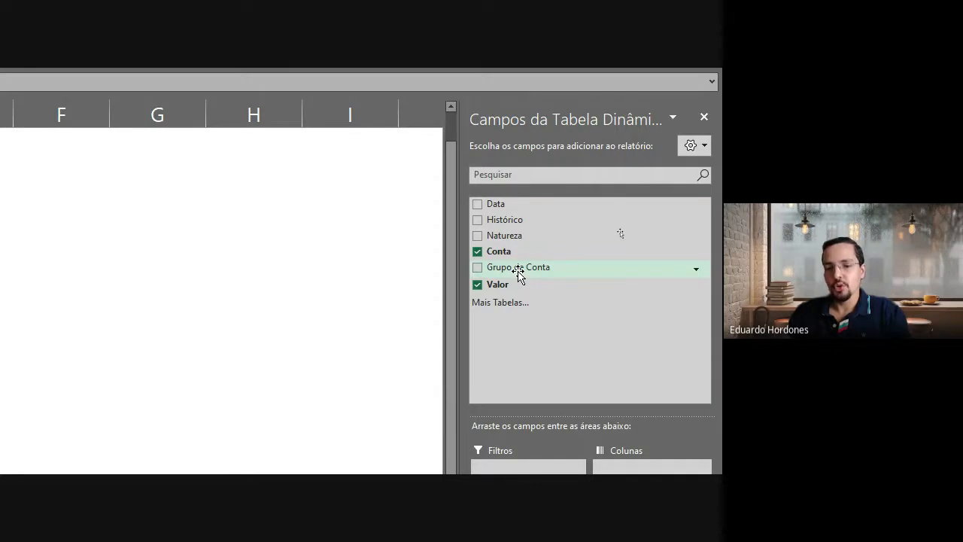
{"action": "left_click_drag", "start_coordinate": [516, 276], "coordinate": [525, 300]}
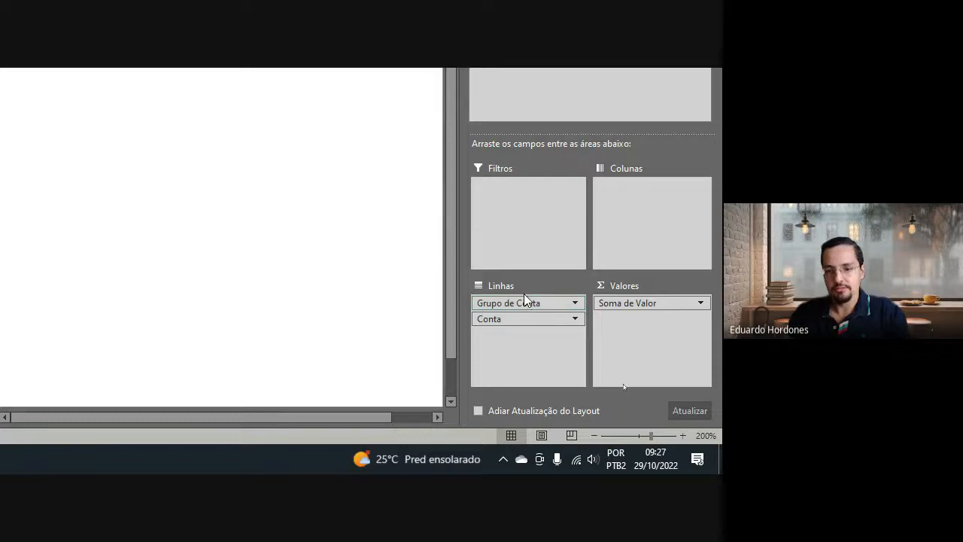
Step: Format the Soma de Valor field as Moeda with the R$ symbol and two decimal places
{"action": "left_click", "coordinate": [701, 303]}
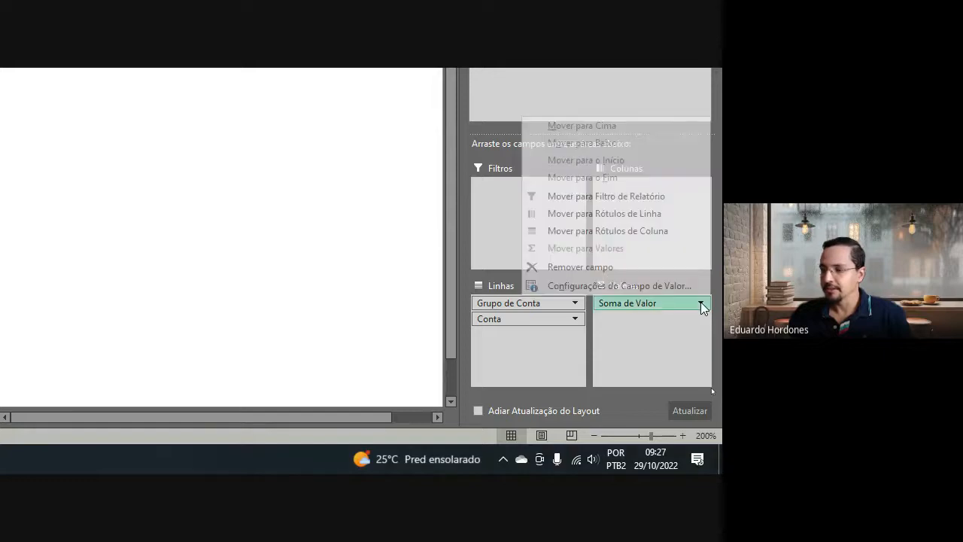
{"action": "left_click", "coordinate": [668, 285]}
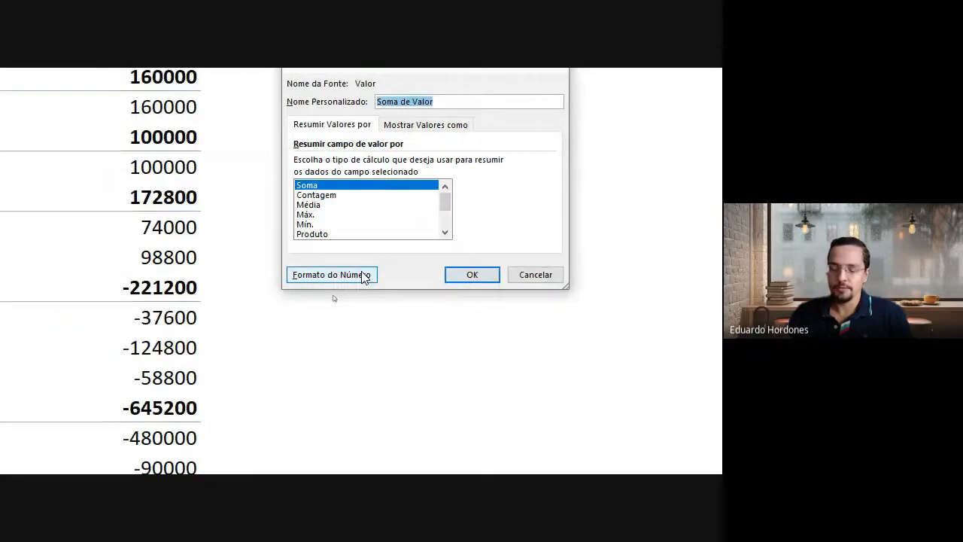
{"action": "left_click", "coordinate": [365, 276]}
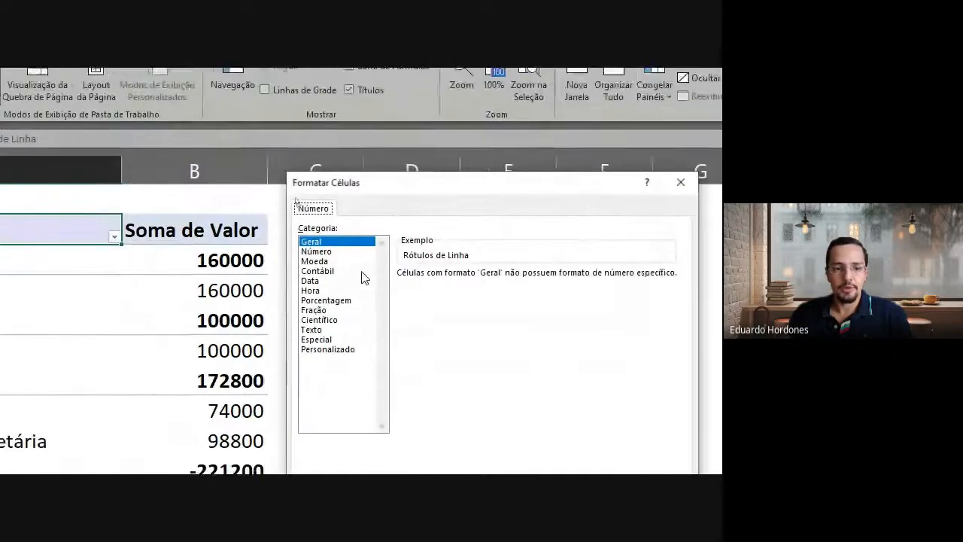
{"action": "key", "text": "Down"}
{"action": "key", "text": "Down"}
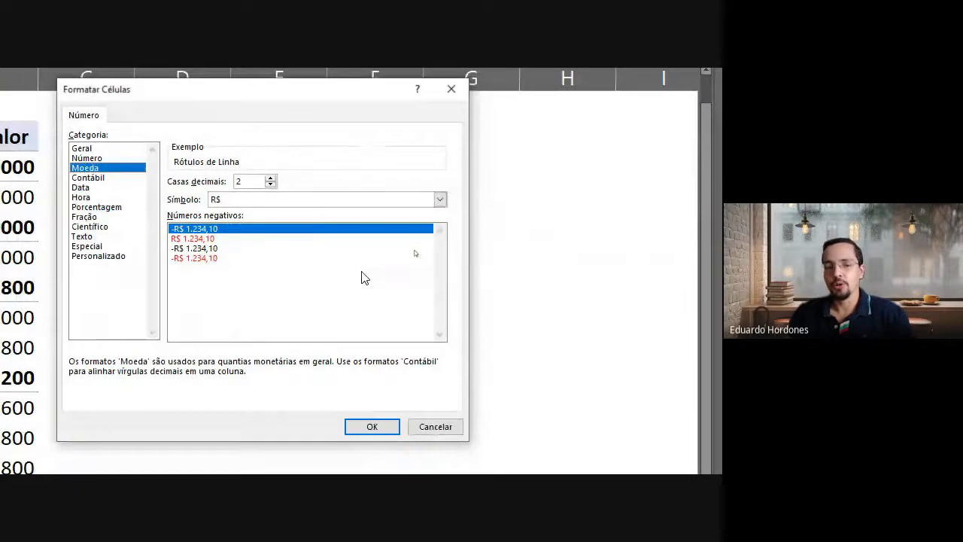
{"action": "left_click", "coordinate": [372, 427]}
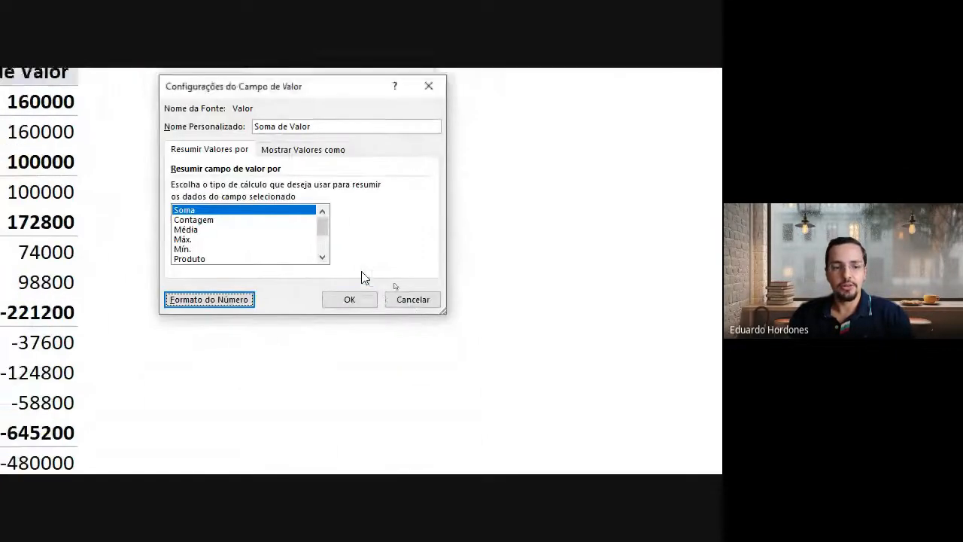
{"action": "left_click", "coordinate": [296, 215]}
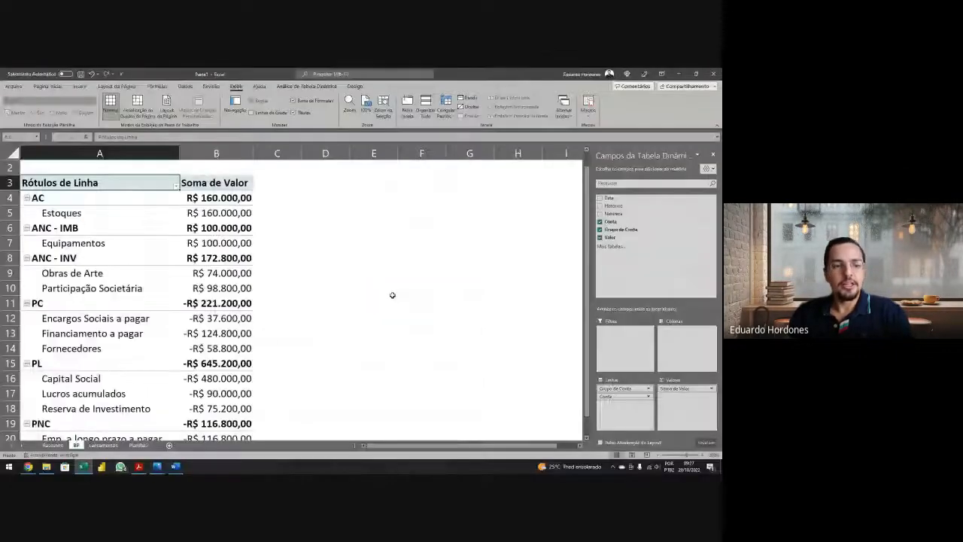
Step: Filter the pivot table's Grupo de Conta to show only AC, ANC - IMB and ANC - INV
{"action": "left_click", "coordinate": [176, 213]}
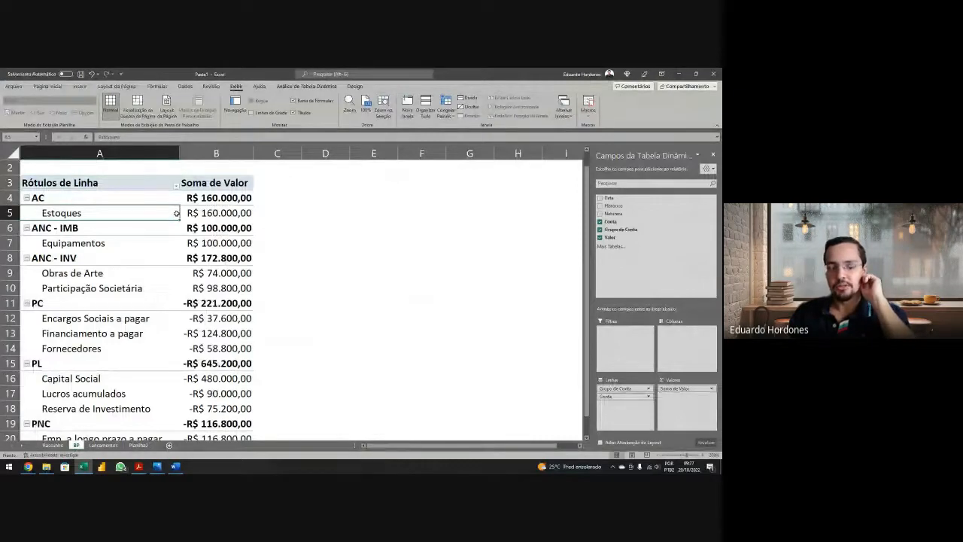
{"action": "scroll", "coordinate": [173, 226], "scroll_direction": "down", "scroll_amount": 2}
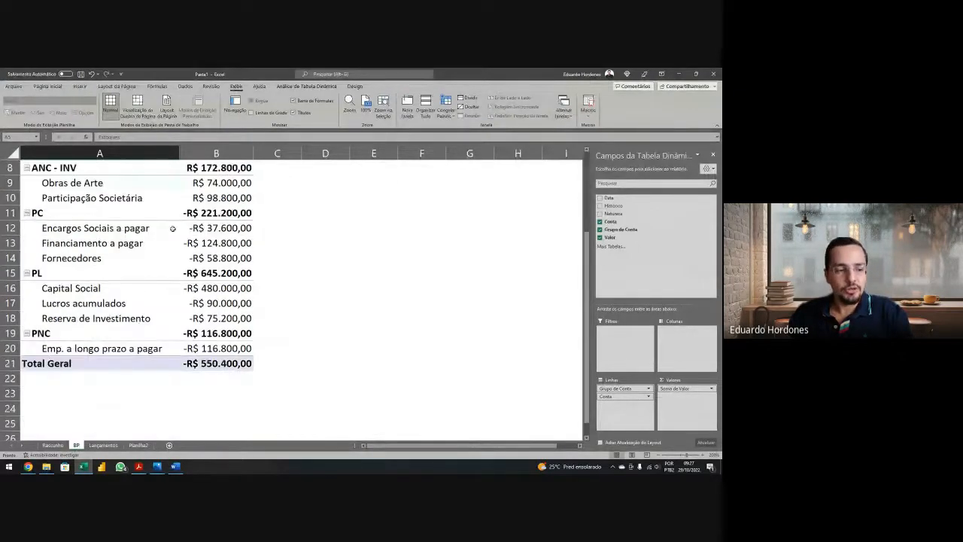
{"action": "scroll", "coordinate": [173, 218], "scroll_direction": "up", "scroll_amount": 3}
{"action": "left_click", "coordinate": [147, 201]}
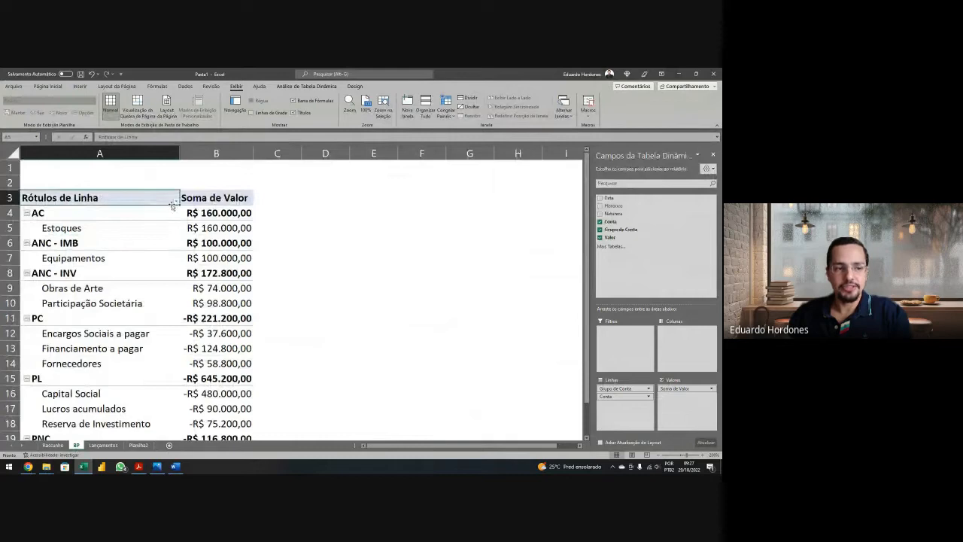
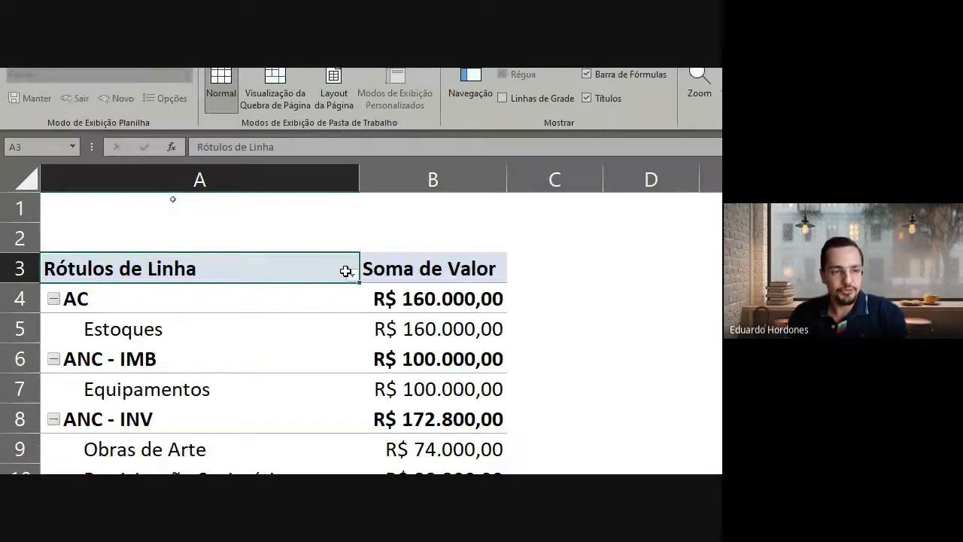
{"action": "left_click", "coordinate": [347, 272]}
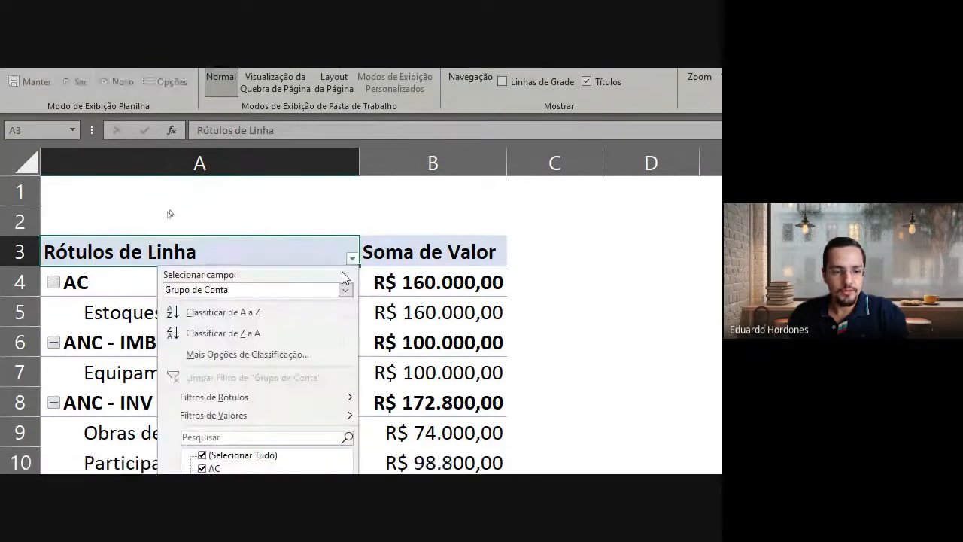
{"action": "left_click", "coordinate": [201, 303]}
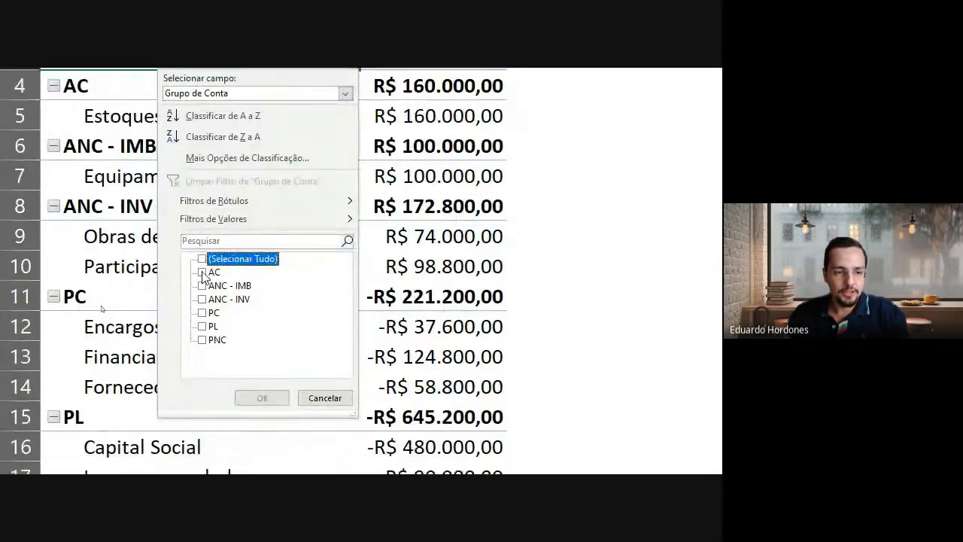
{"action": "left_click", "coordinate": [203, 317]}
{"action": "left_click", "coordinate": [201, 286]}
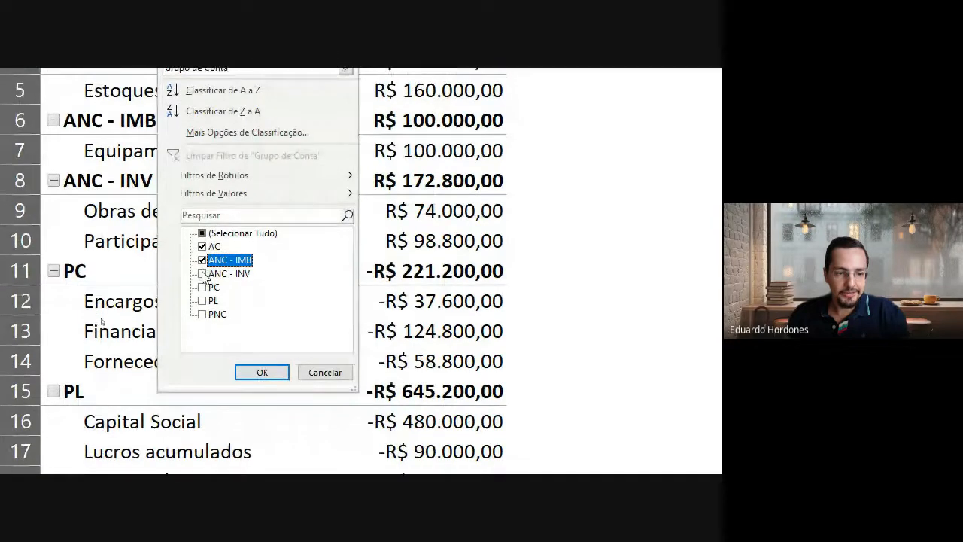
{"action": "left_click", "coordinate": [201, 299]}
{"action": "left_click", "coordinate": [262, 358]}
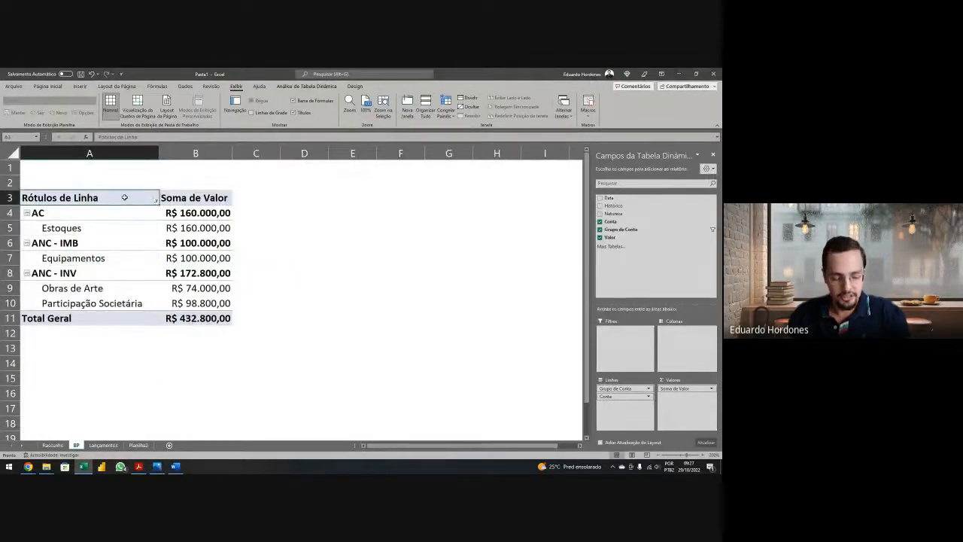
Step: Rename the pivot table's row labels header as "Ativos" and its Soma de Valor header as "Valor." with a trailing period
{"action": "type", "text": "Ativos"}
{"action": "key", "text": "Return"}
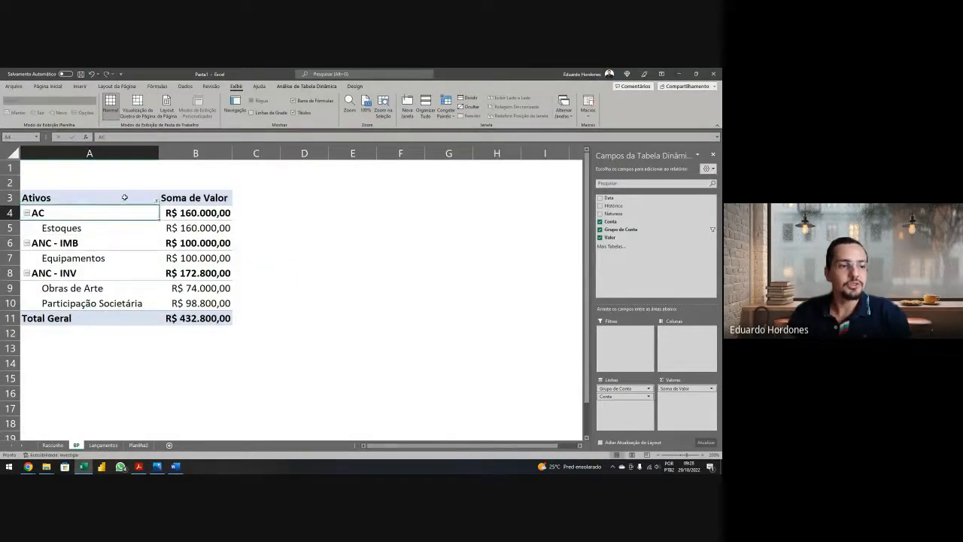
{"action": "left_click", "coordinate": [202, 197]}
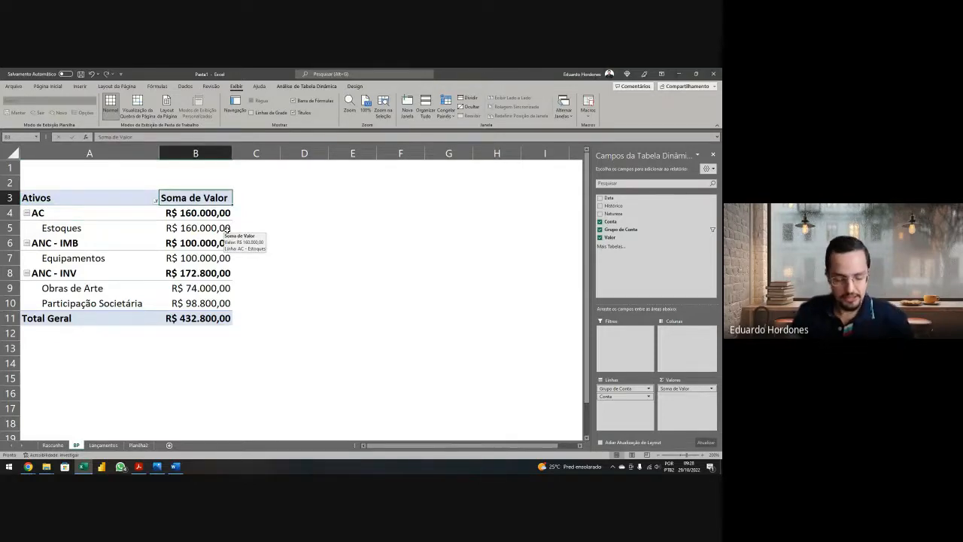
{"action": "type", "text": "Valores"}
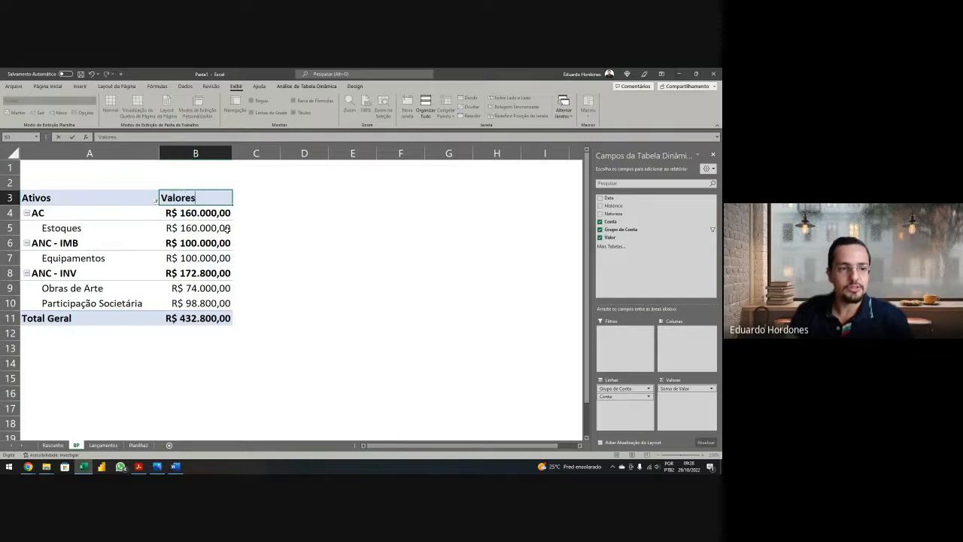
{"action": "key", "text": "Return"}
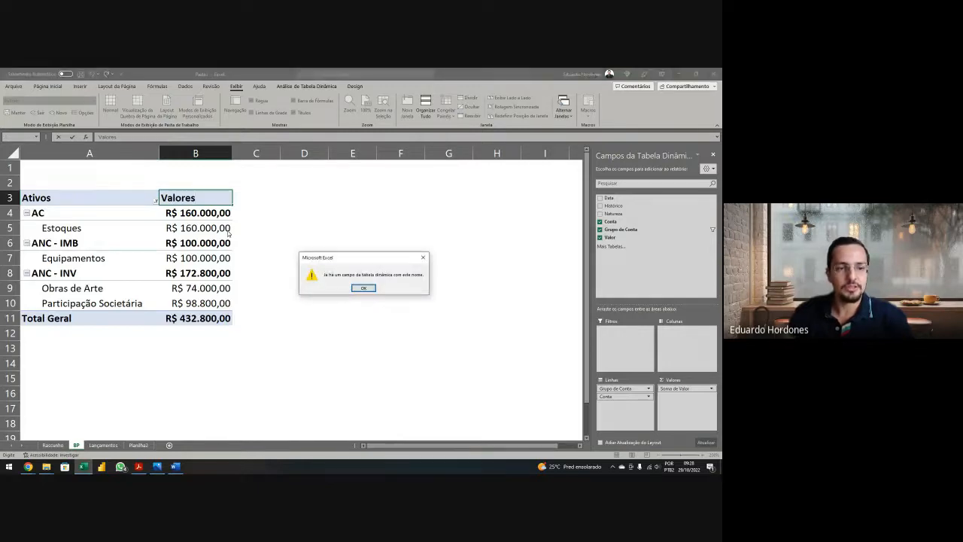
{"action": "left_click", "coordinate": [363, 289]}
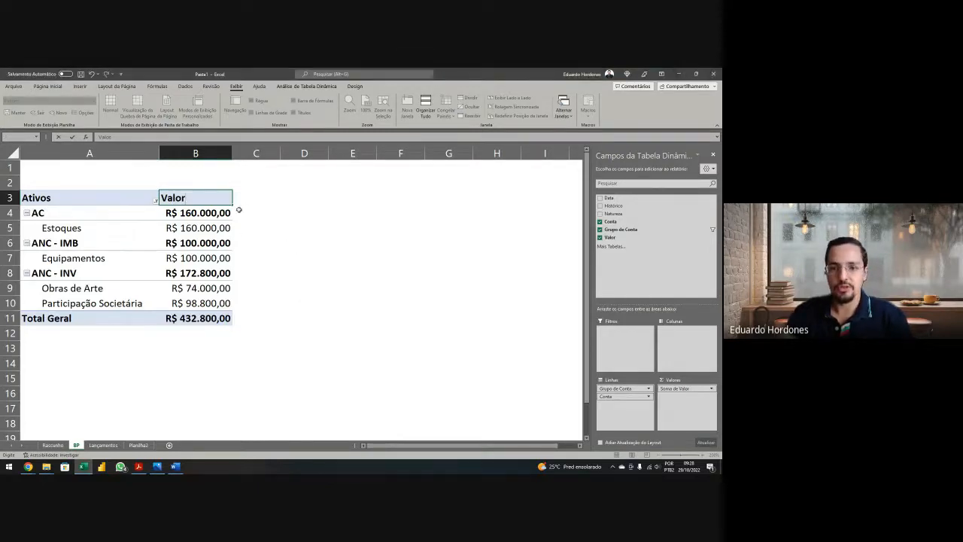
{"action": "key", "text": "Return"}
{"action": "key", "text": "Return"}
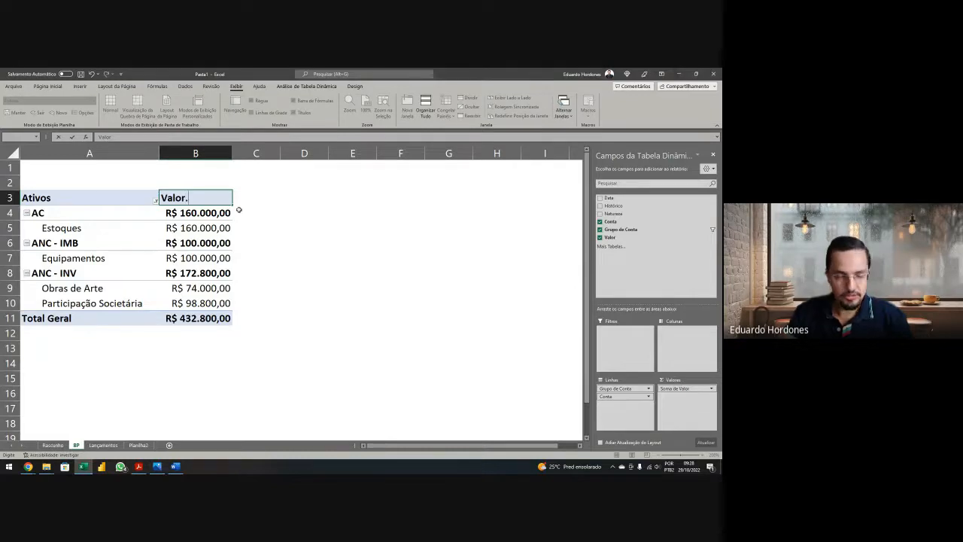
{"action": "key", "text": "Return"}
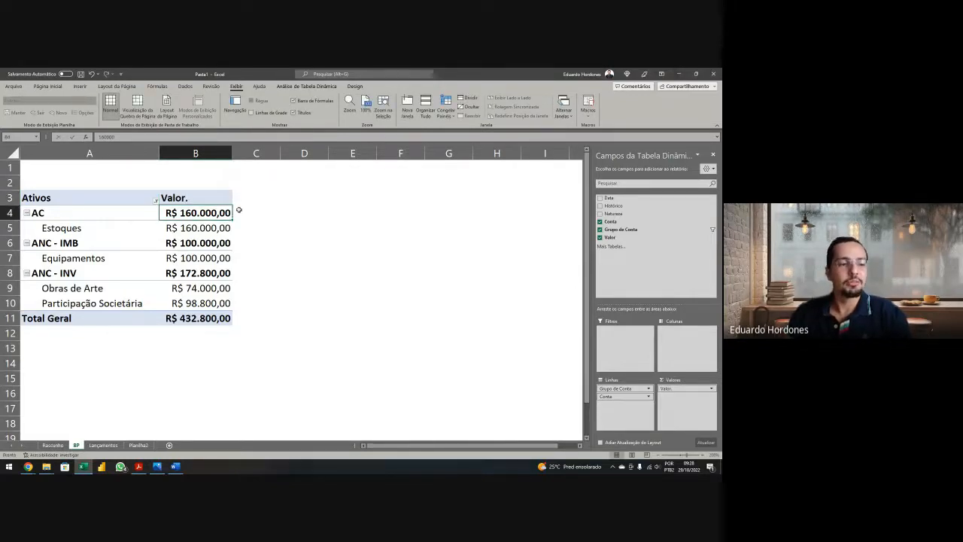
Step: Rename the pivot table's Total Geral label as "Ativo Total"
{"action": "left_click", "coordinate": [86, 319]}
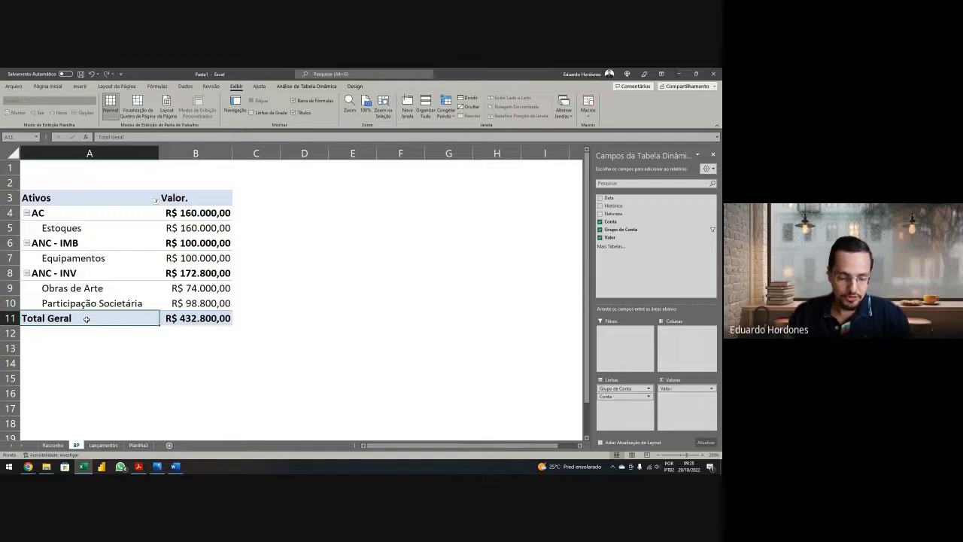
{"action": "type", "text": "Ativo To"}
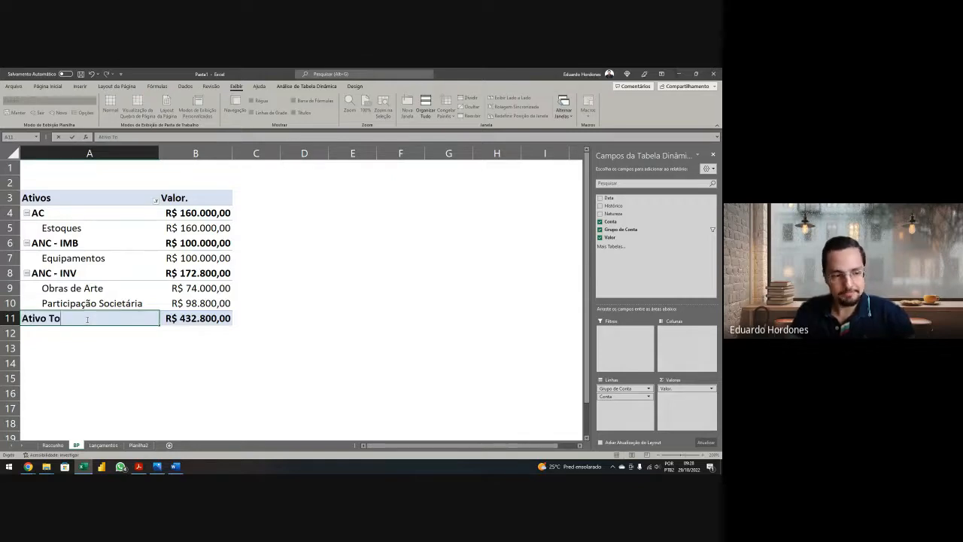
{"action": "type", "text": "tal"}
{"action": "key", "text": "Return"}
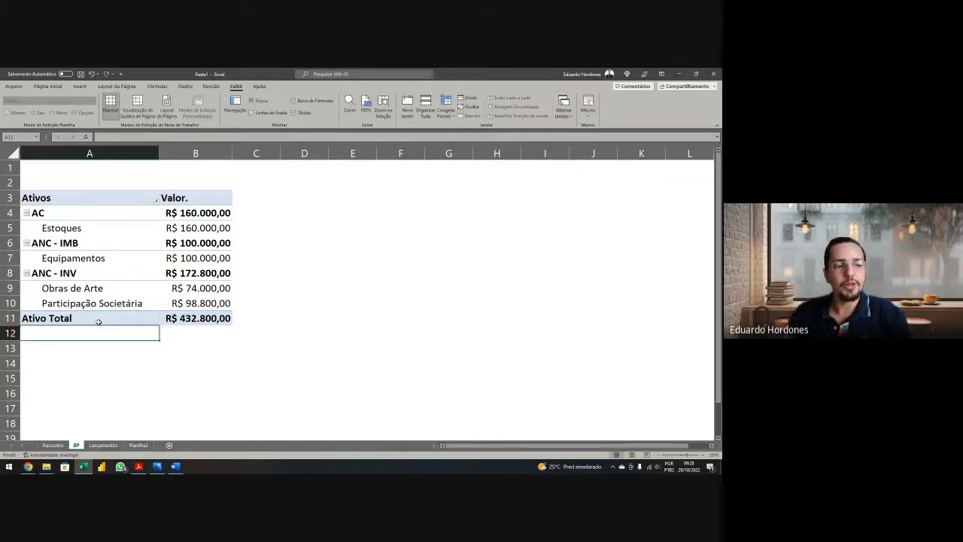
Step: Copy the whole Ativos pivot table to cell E3 and autofit columns E and F to its contents
{"action": "left_click", "coordinate": [117, 273]}
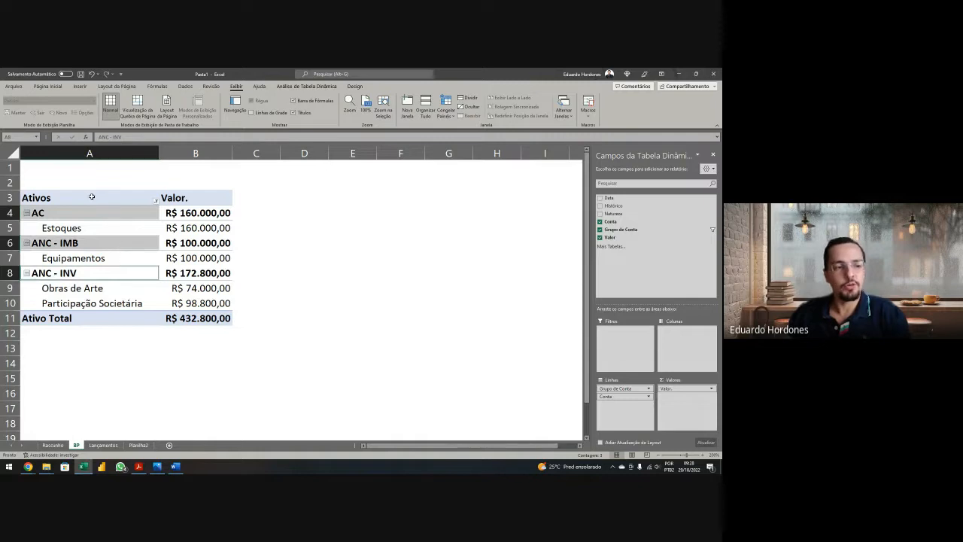
{"action": "left_click_drag", "start_coordinate": [91, 197], "coordinate": [210, 315]}
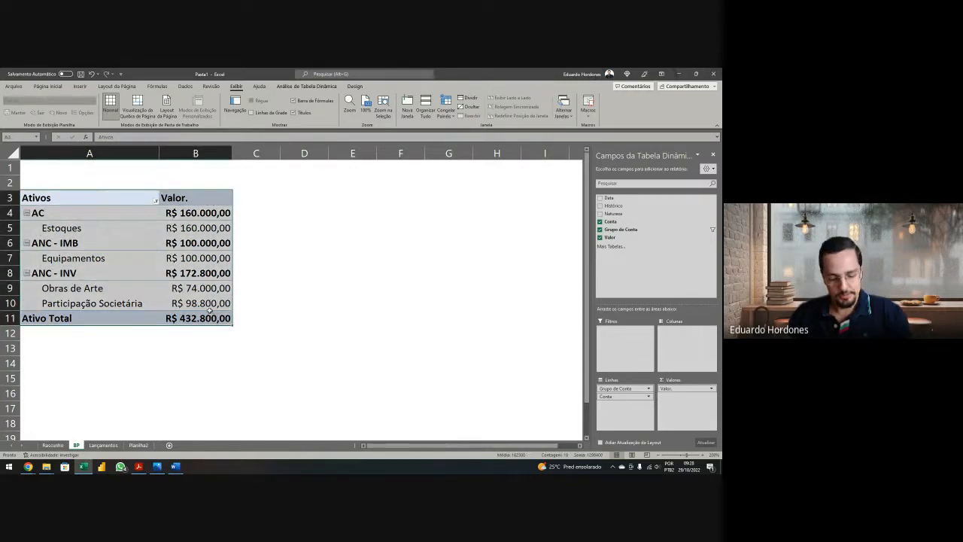
{"action": "key", "text": "ctrl+c"}
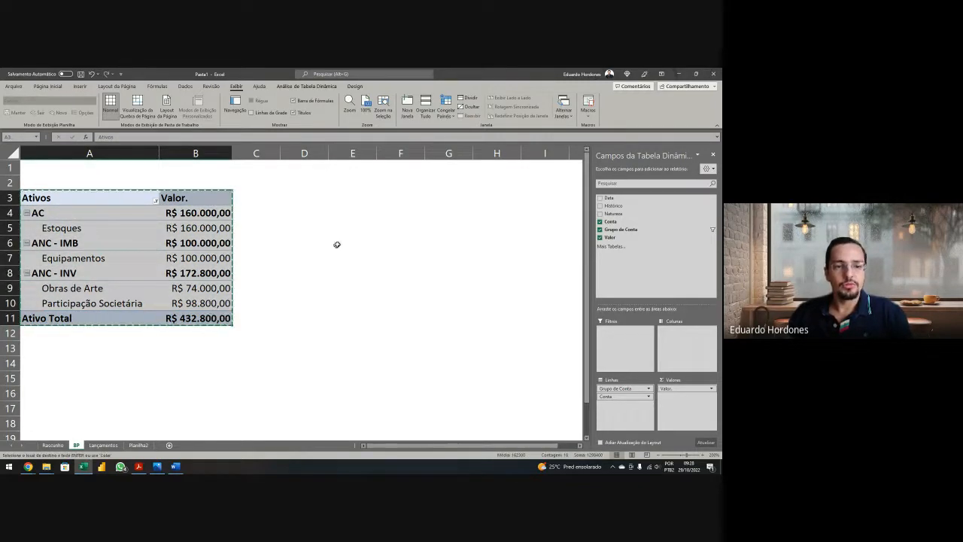
{"action": "left_click", "coordinate": [313, 184]}
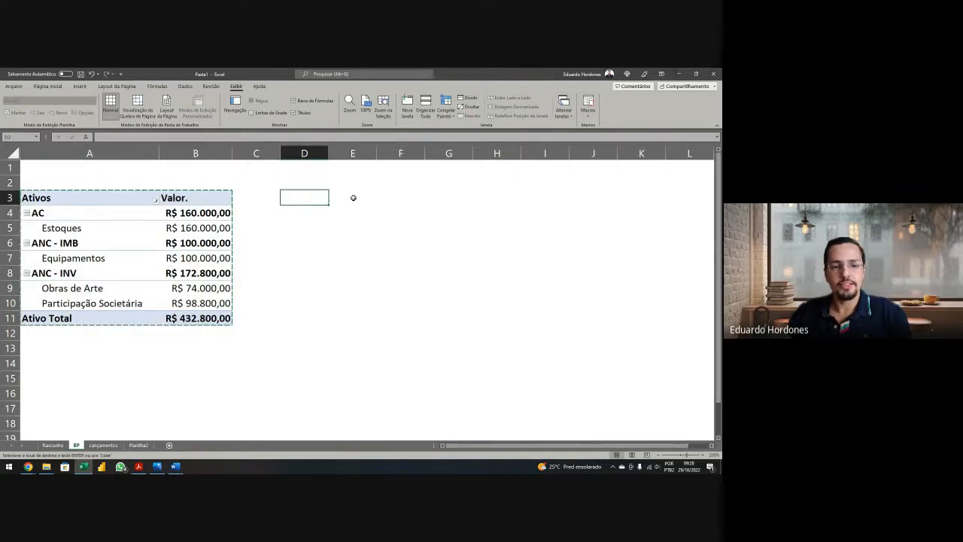
{"action": "left_click", "coordinate": [351, 197]}
{"action": "key", "text": "ctrl+v"}
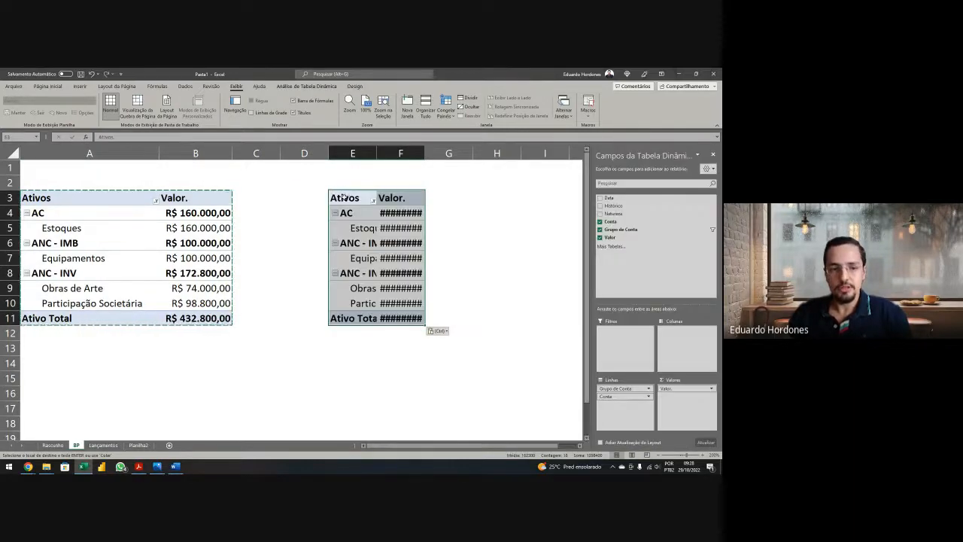
{"action": "double_click", "coordinate": [377, 152]}
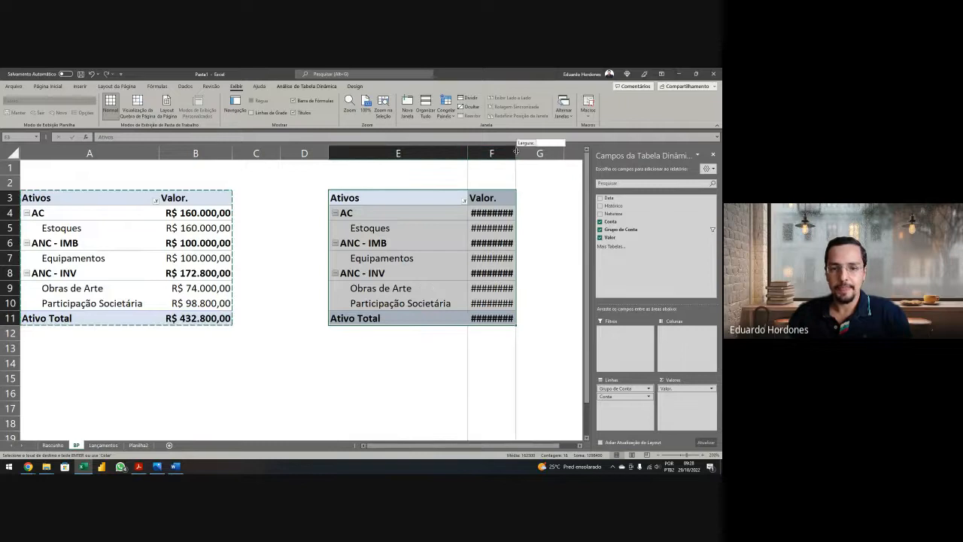
{"action": "double_click", "coordinate": [467, 153]}
Step: Filter the copied pivot table's Grupo de Conta to show only PC, PL and PNC
{"action": "left_click", "coordinate": [441, 217]}
{"action": "left_click", "coordinate": [450, 201]}
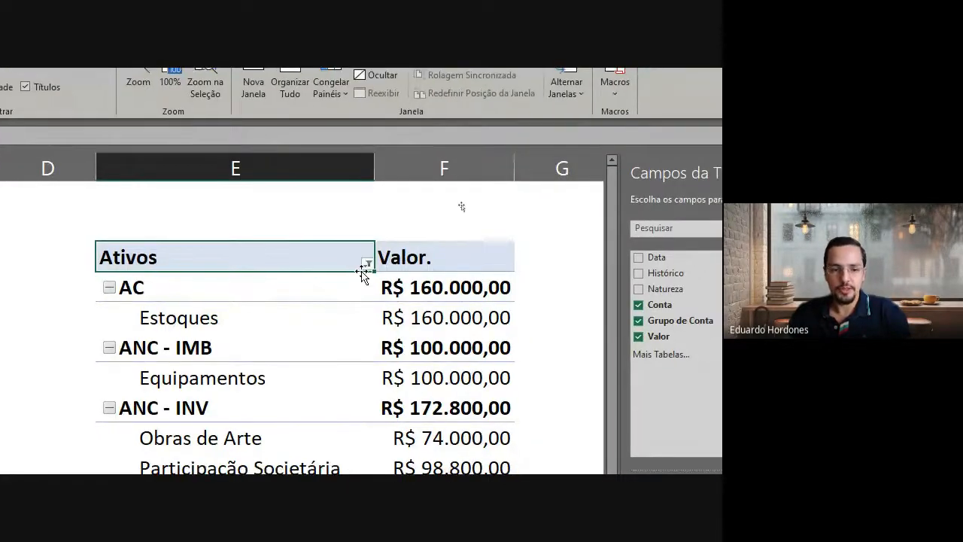
{"action": "left_click", "coordinate": [378, 269]}
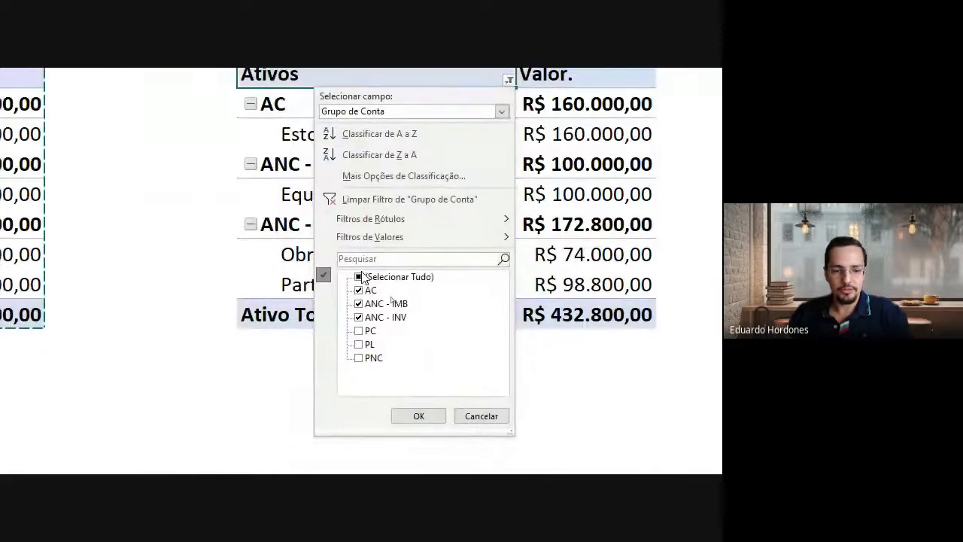
{"action": "left_click", "coordinate": [339, 304]}
{"action": "left_click", "coordinate": [339, 318]}
{"action": "left_click", "coordinate": [359, 274]}
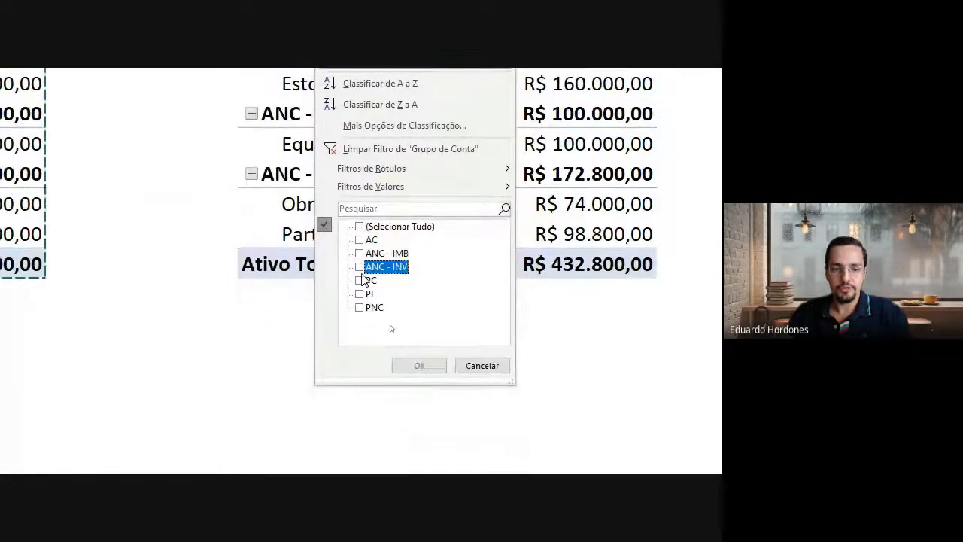
{"action": "left_click", "coordinate": [360, 286]}
{"action": "left_click", "coordinate": [360, 299]}
{"action": "left_click", "coordinate": [360, 313]}
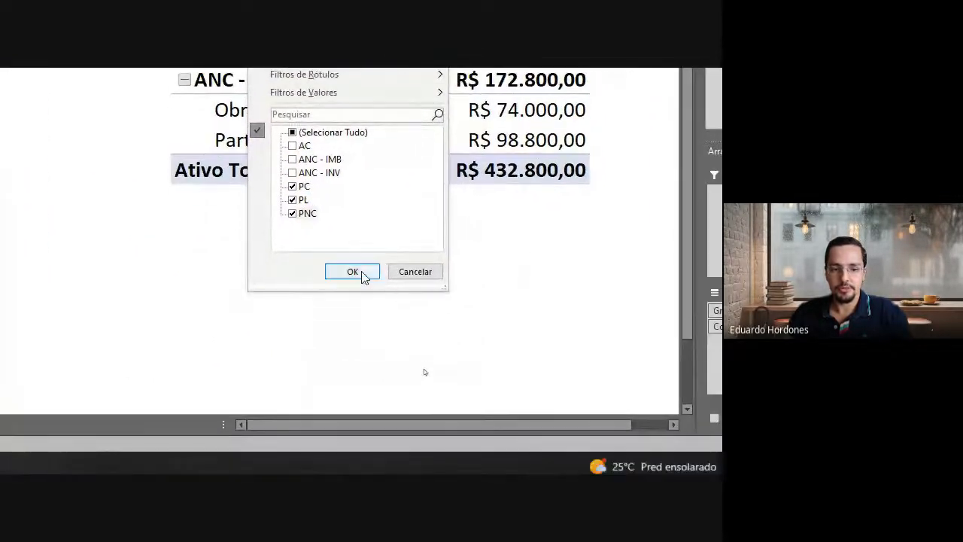
{"action": "left_click", "coordinate": [351, 265]}
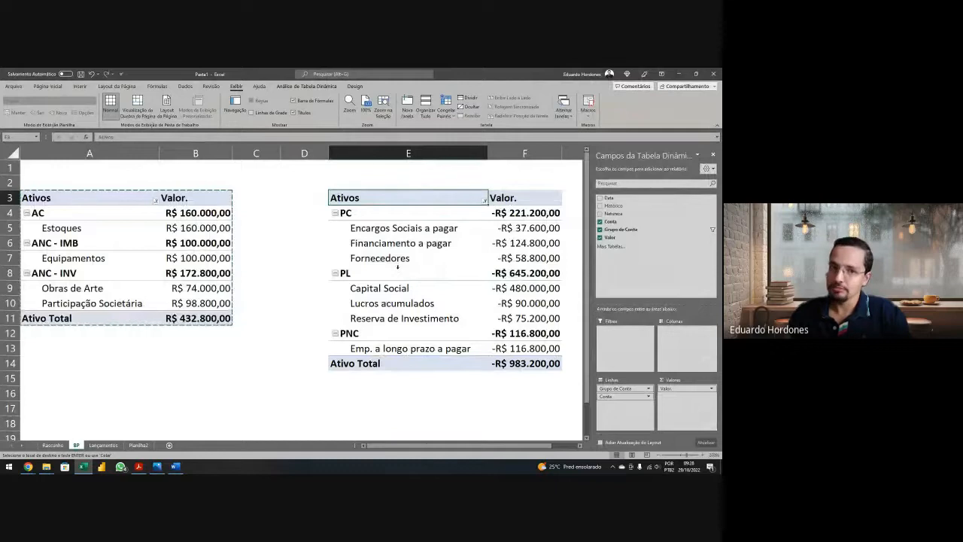
Step: Move the PNC group above PL in the copied pivot table
{"action": "left_click", "coordinate": [407, 400]}
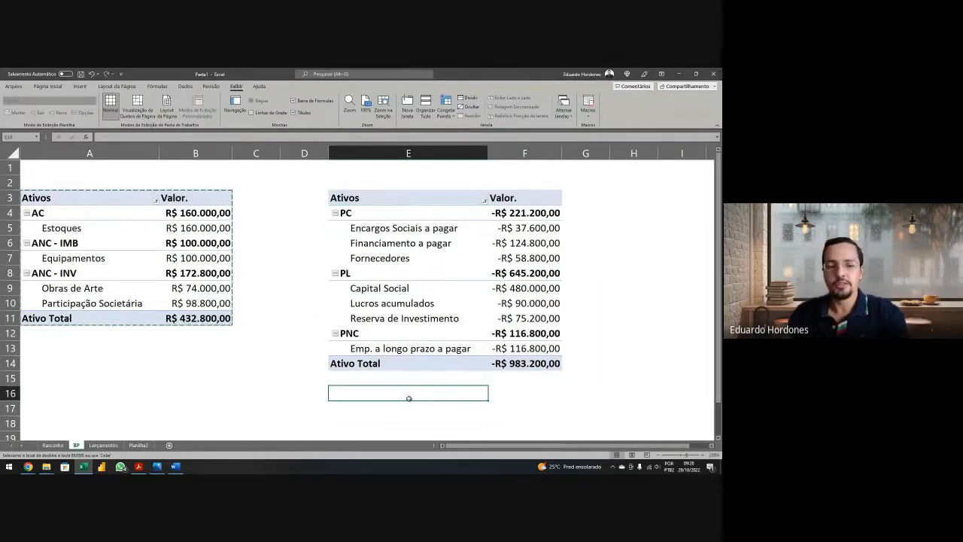
{"action": "left_click", "coordinate": [409, 329]}
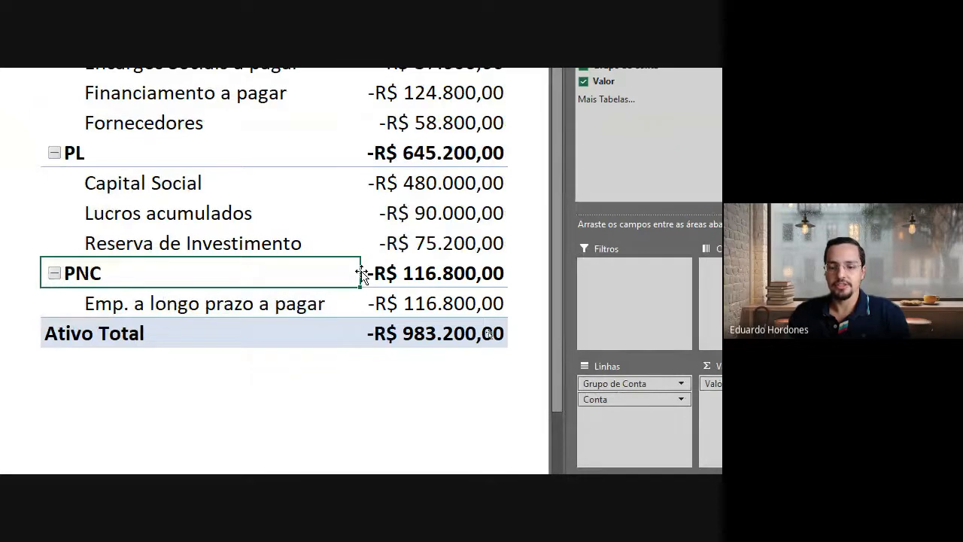
{"action": "mouse_move", "coordinate": [361, 273]}
{"action": "left_mouse_down"}
{"action": "mouse_move", "coordinate": [354, 169]}
{"action": "mouse_move", "coordinate": [361, 271]}
{"action": "left_mouse_up"}
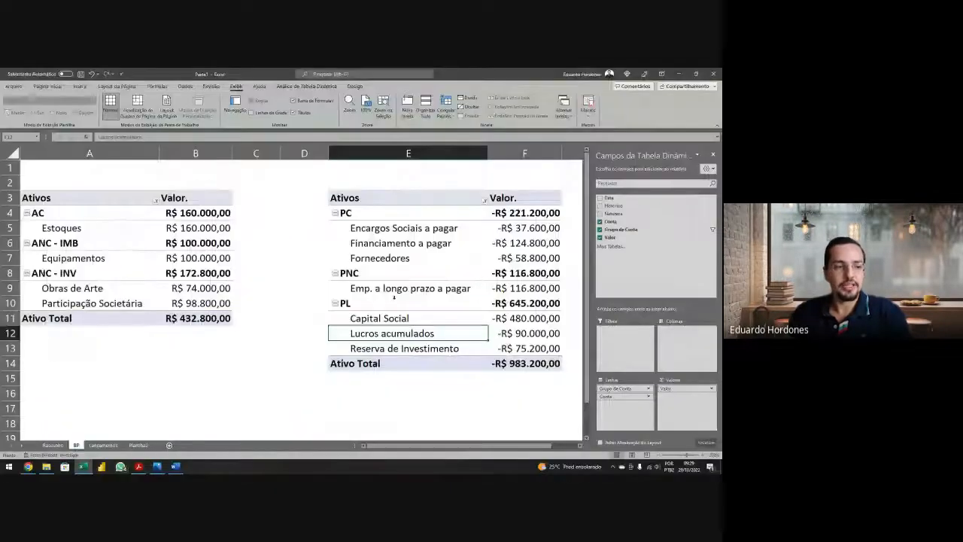
Step: Move the ANC - INV group above ANC - IMB in the original Ativos pivot table
{"action": "left_click", "coordinate": [112, 274]}
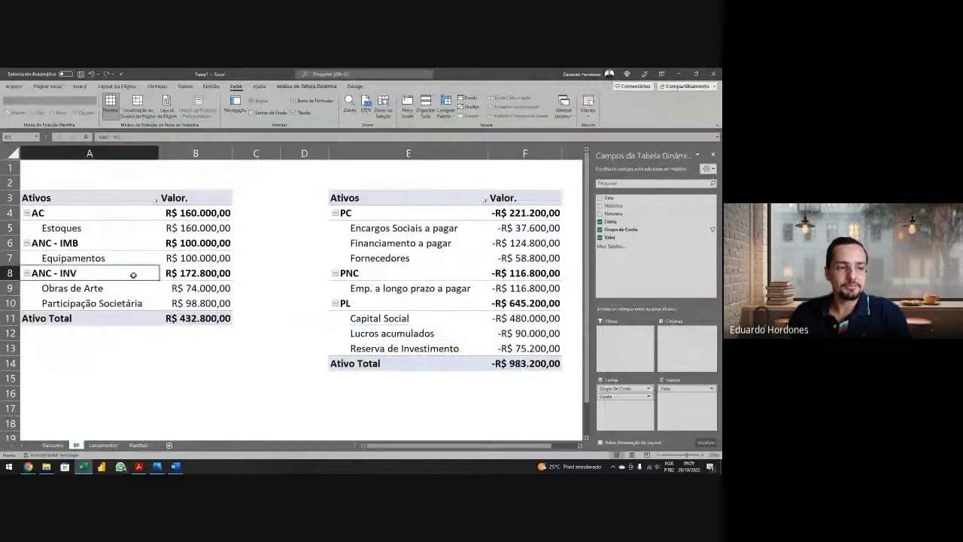
{"action": "left_click_drag", "start_coordinate": [158, 272], "coordinate": [155, 249]}
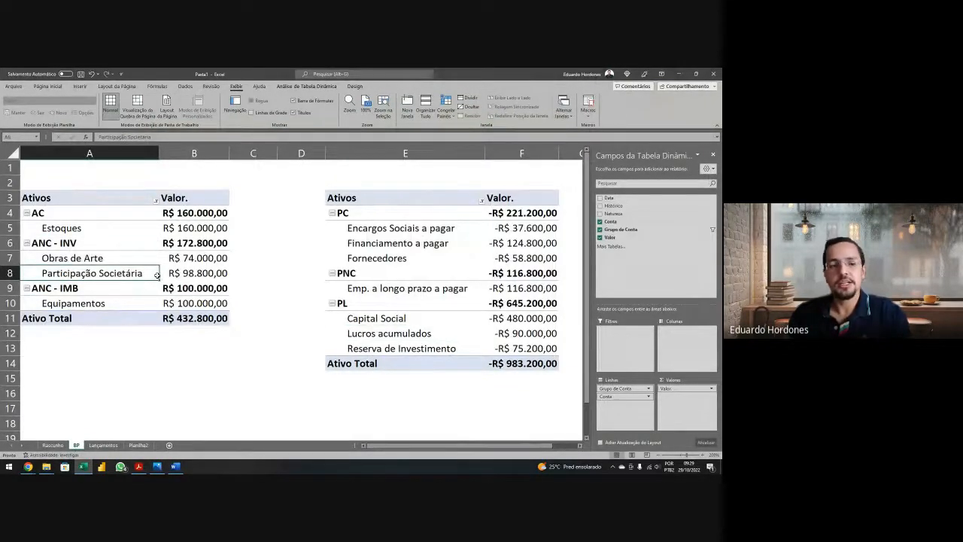
{"action": "left_click", "coordinate": [27, 216]}
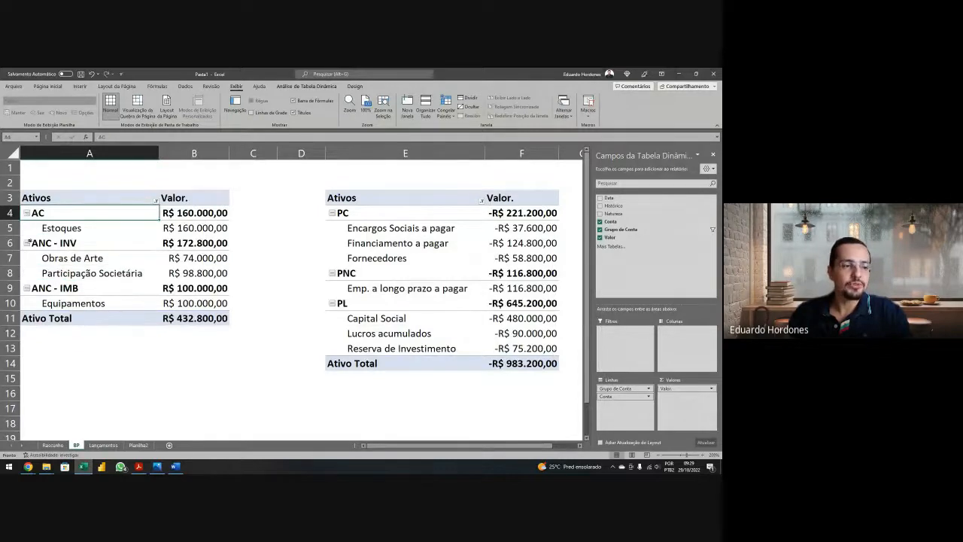
{"action": "left_click", "coordinate": [27, 243]}
{"action": "left_click", "coordinate": [27, 244]}
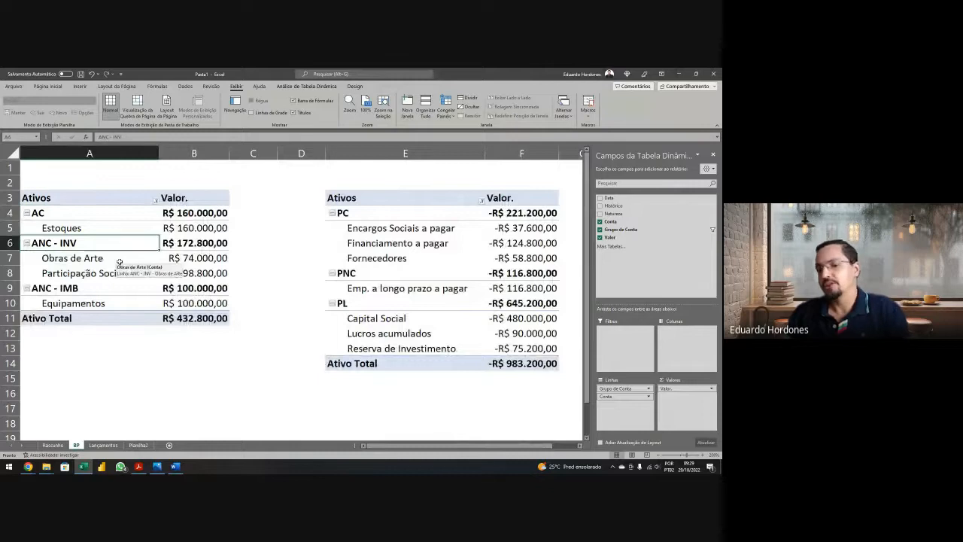
Step: Rename the header of the copied pivot table in cell E3 to "Passivo + PL"
{"action": "left_click", "coordinate": [372, 198]}
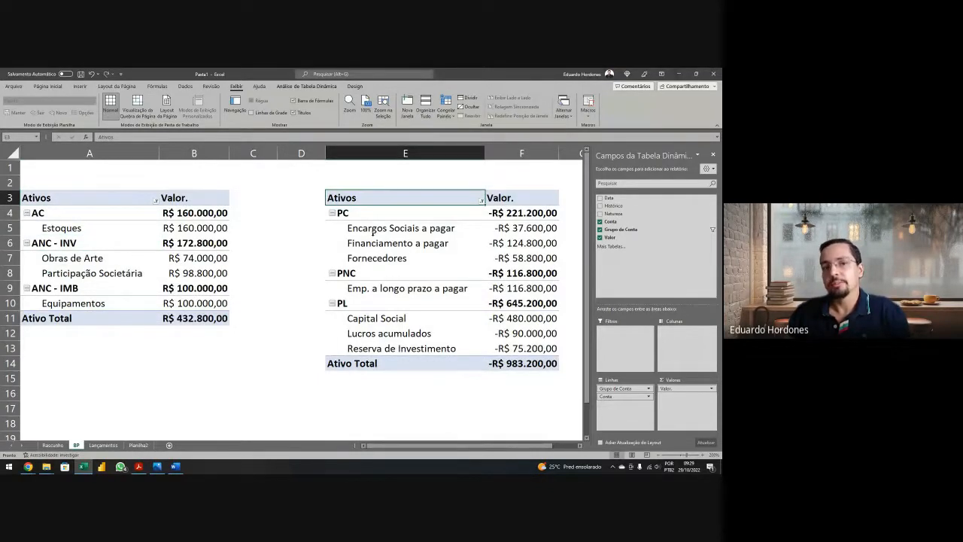
{"action": "type", "text": "P"}
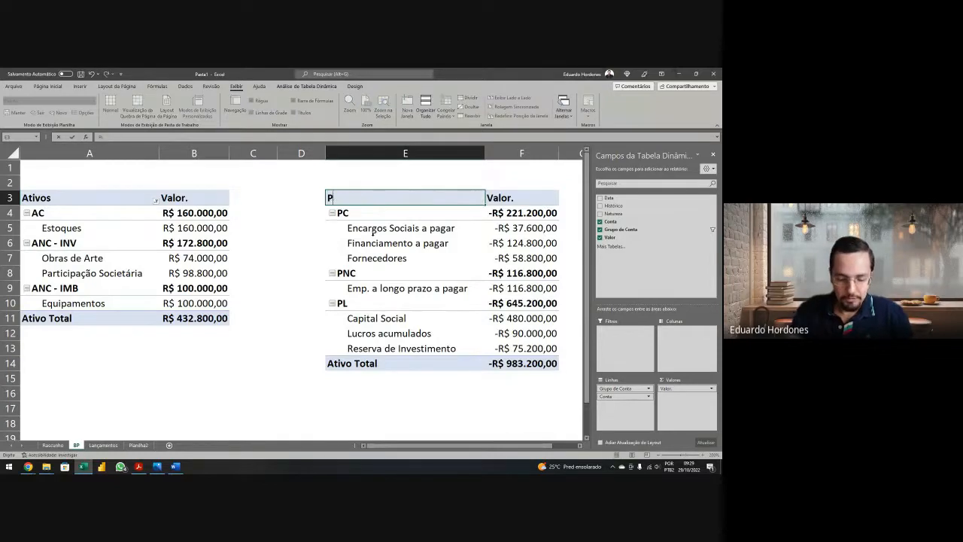
{"action": "type", "text": "assivo"}
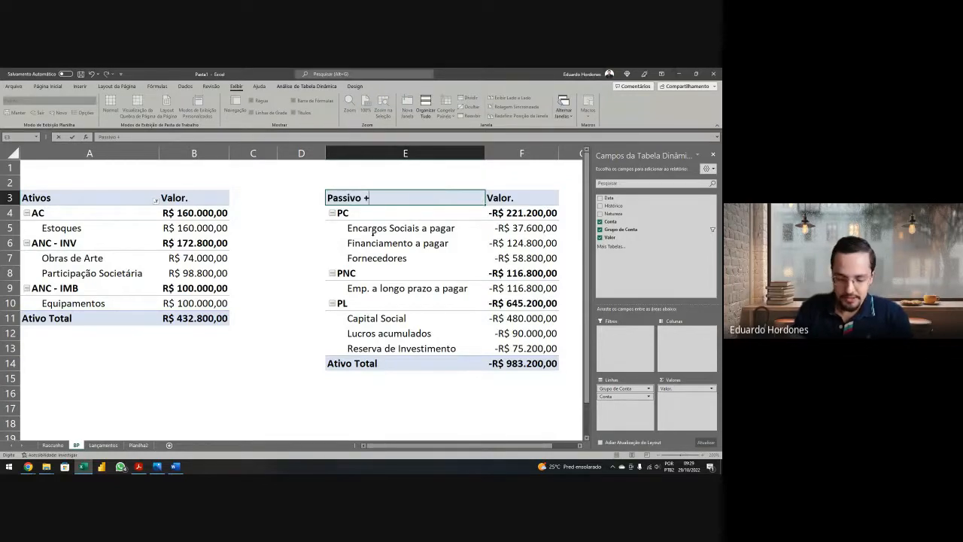
{"action": "type", "text": " + PL"}
{"action": "key", "text": "Return"}
Step: Rename the grand total label of the copied pivot table in cell E14 to "Passivo + PL Total"
{"action": "key", "text": "Down"}
{"action": "key", "text": "Down"}
{"action": "key", "text": "Down"}
{"action": "key", "text": "Down"}
{"action": "key", "text": "Down"}
{"action": "key", "text": "Down"}
{"action": "key", "text": "Down"}
{"action": "key", "text": "Down"}
{"action": "key", "text": "Down"}
{"action": "key", "text": "Down"}
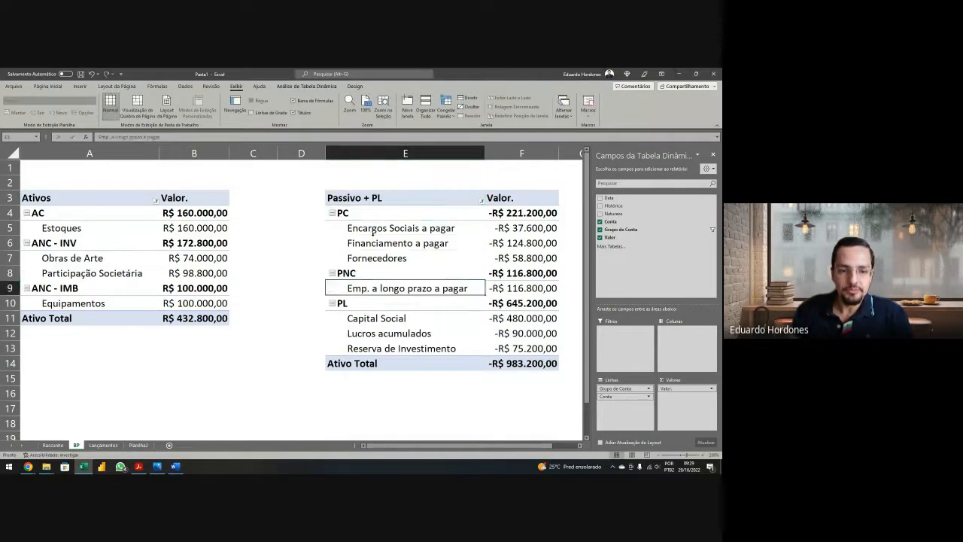
{"action": "type", "text": "To"}
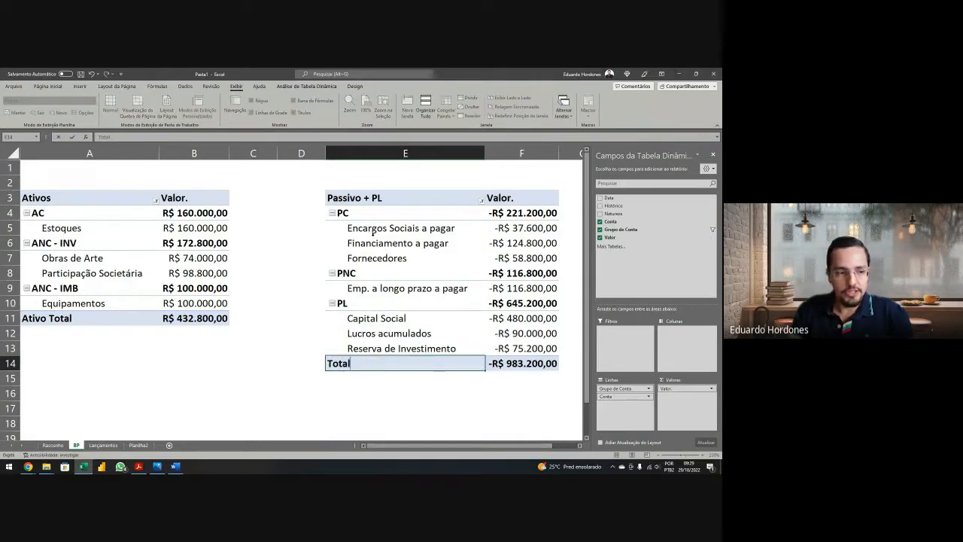
{"action": "type", "text": "tal"}
{"action": "key", "text": "BackSpace"}
{"action": "key", "text": "BackSpace"}
{"action": "key", "text": "BackSpace"}
{"action": "key", "text": "BackSpace"}
{"action": "key", "text": "BackSpace"}
{"action": "type", "text": "Passivo +"}
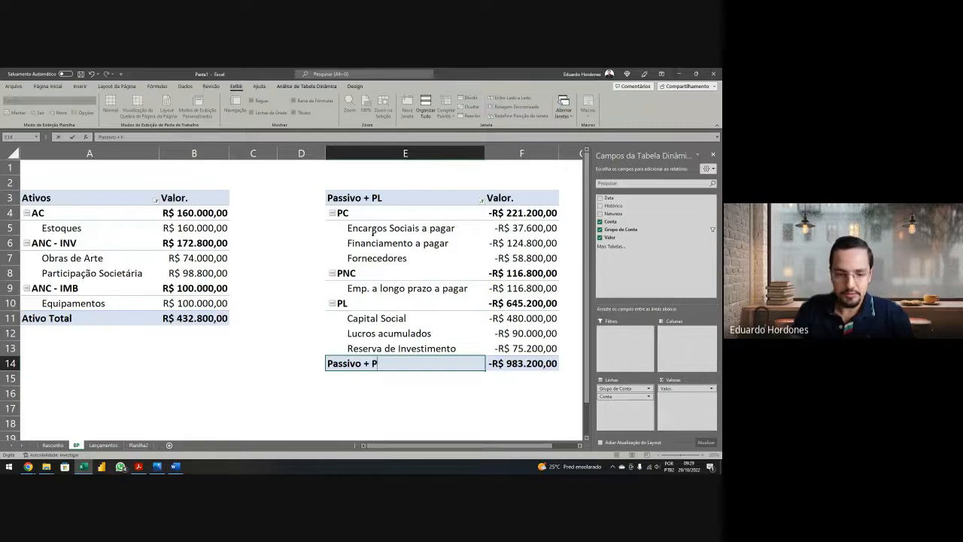
{"action": "type", "text": " PL Total"}
{"action": "key", "text": "Return"}
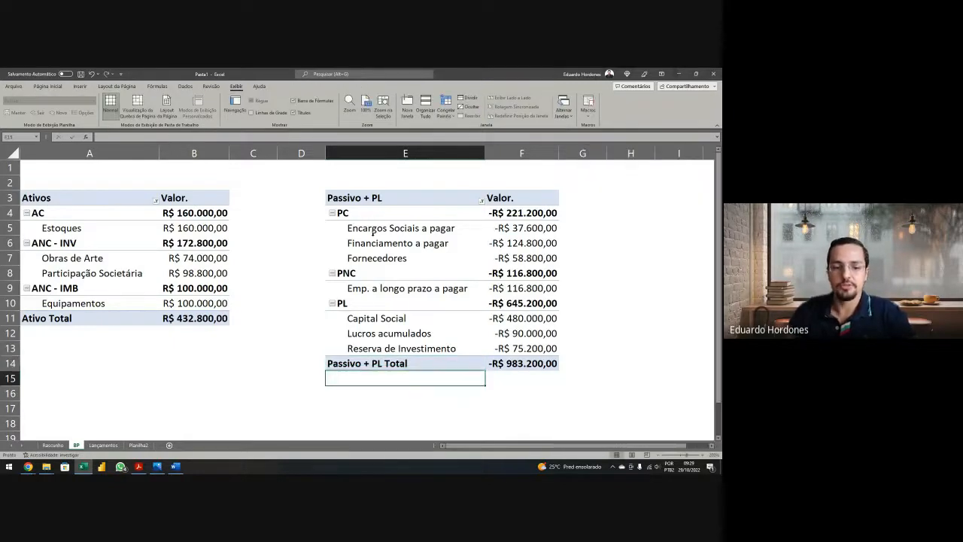
Step: Copy the account name Patentes from the exercise PDF in Adobe Acrobat Reader into cell D13 of the Lançamentos sheet in Excel
{"action": "left_click", "coordinate": [103, 445]}
{"action": "scroll", "coordinate": [127, 331], "scroll_direction": "down", "scroll_amount": 1}
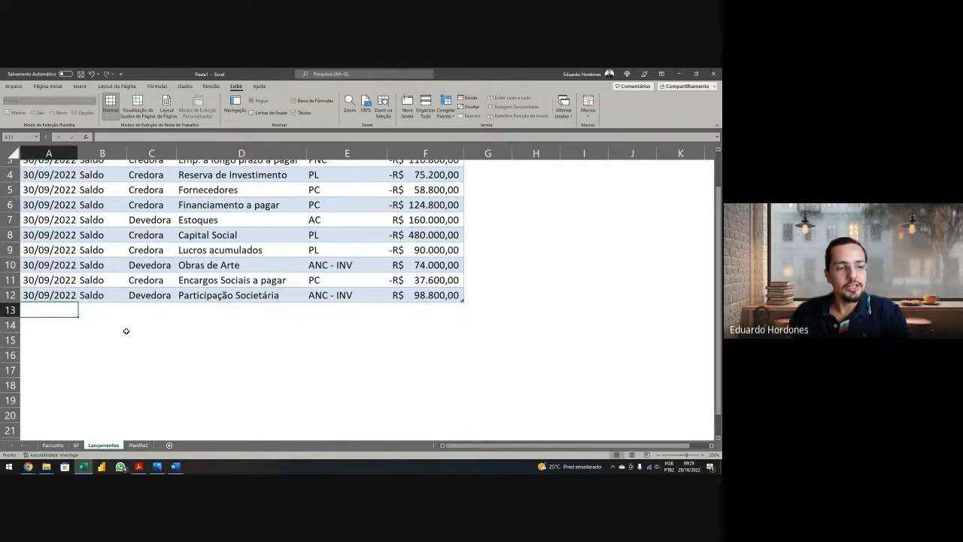
{"action": "left_click", "coordinate": [138, 467]}
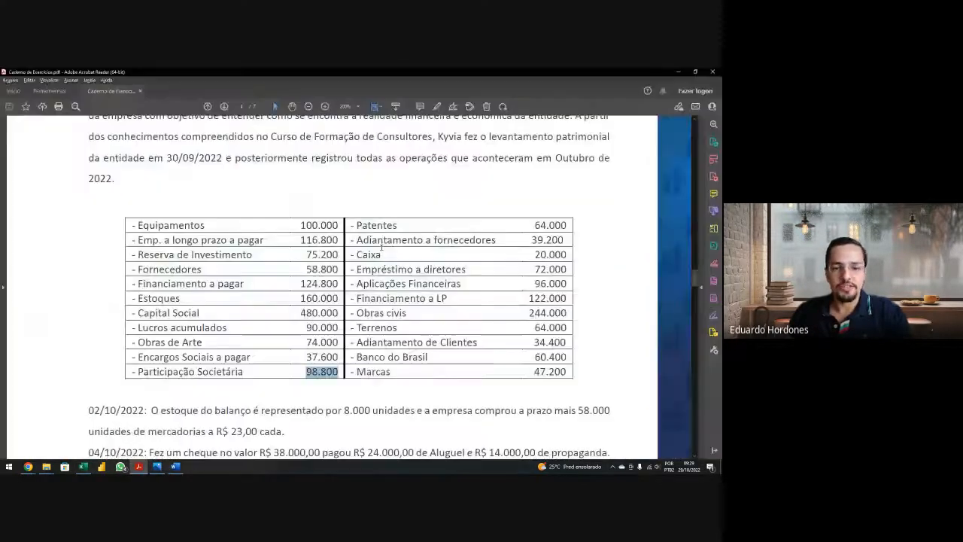
{"action": "scroll", "coordinate": [382, 247], "scroll_direction": "down", "scroll_amount": 1}
{"action": "left_click_drag", "start_coordinate": [397, 208], "coordinate": [356, 208]}
{"action": "key", "text": "ctrl+c"}
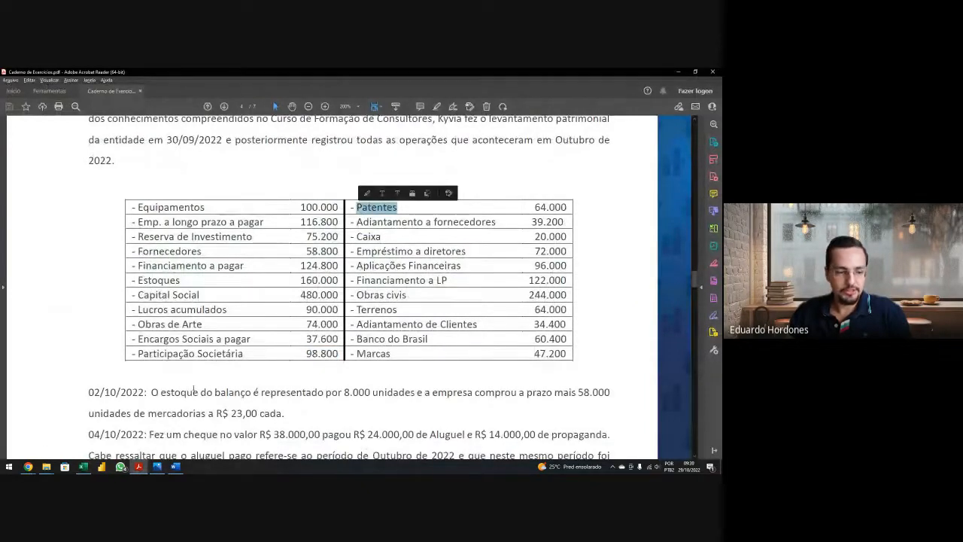
{"action": "left_click", "coordinate": [82, 467]}
{"action": "left_click", "coordinate": [234, 301]}
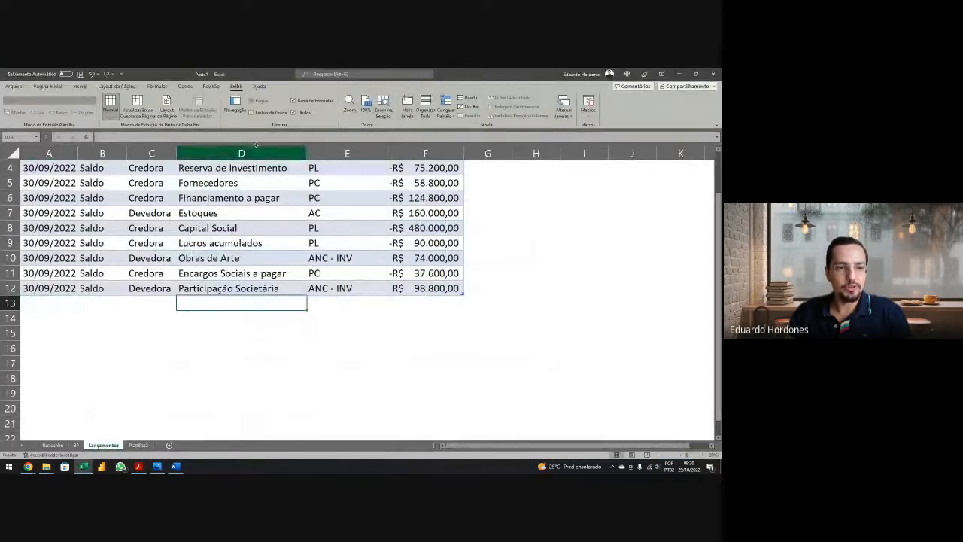
{"action": "key", "text": "ctrl+v"}
{"action": "key", "text": "Return"}
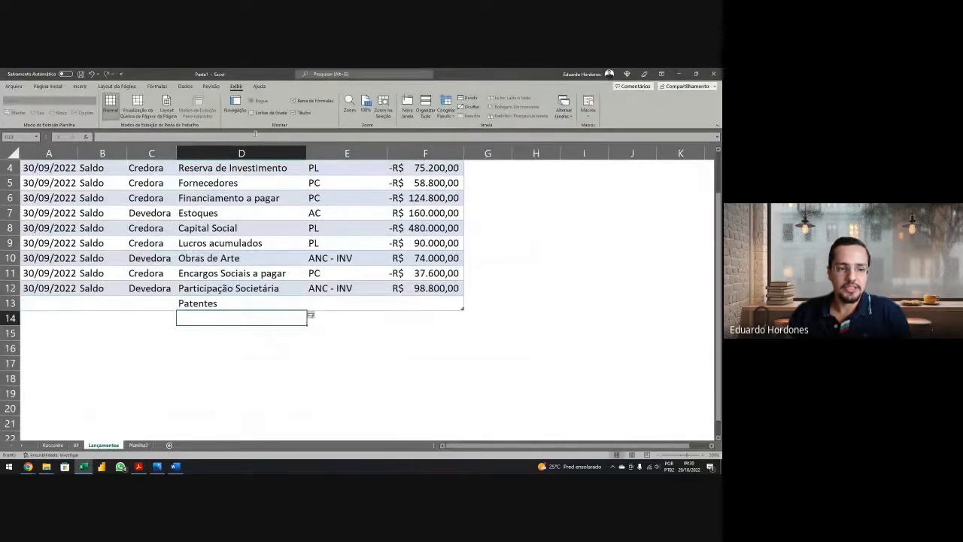
Step: Copy the account name Adiantamento a fornecedores from the exercise PDF into cell D14 of Lançamentos
{"action": "key", "text": "alt+Tab"}
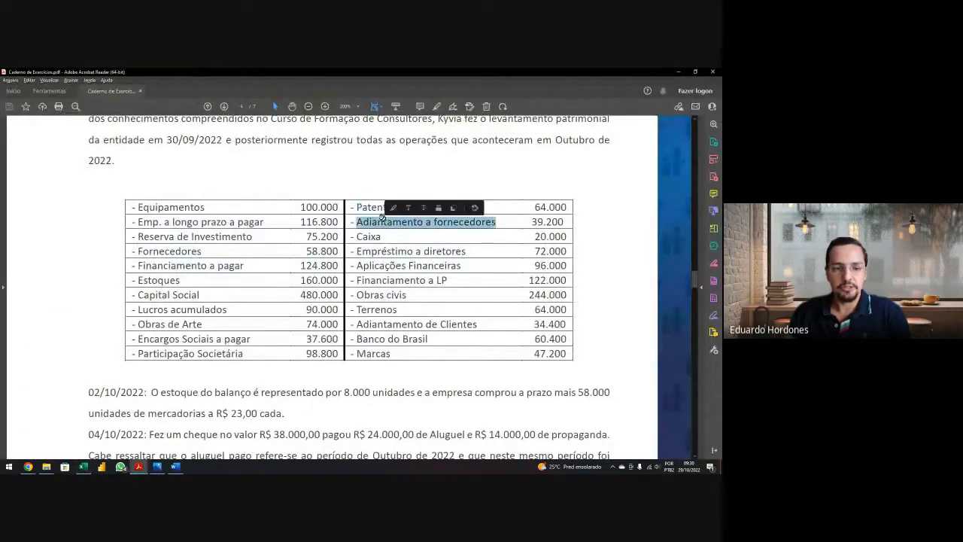
{"action": "key", "text": "alt+Tab"}
{"action": "type", "text": "Adiantamento a fornecedores"}
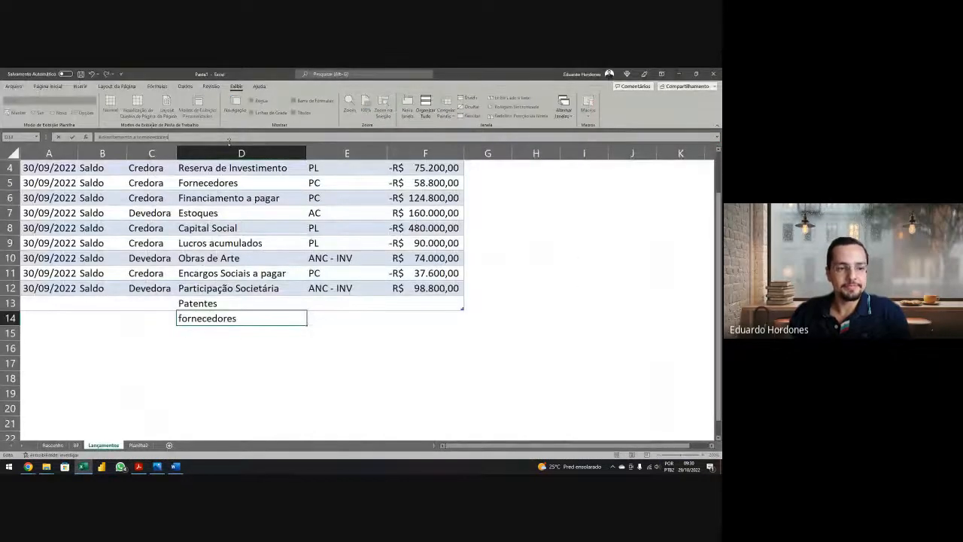
{"action": "key", "text": "Return"}
Step: Copy the account name Caixa from the exercise PDF into cell D15 of Lançamentos
{"action": "key", "text": "alt+Tab"}
{"action": "left_click", "coordinate": [386, 238]}
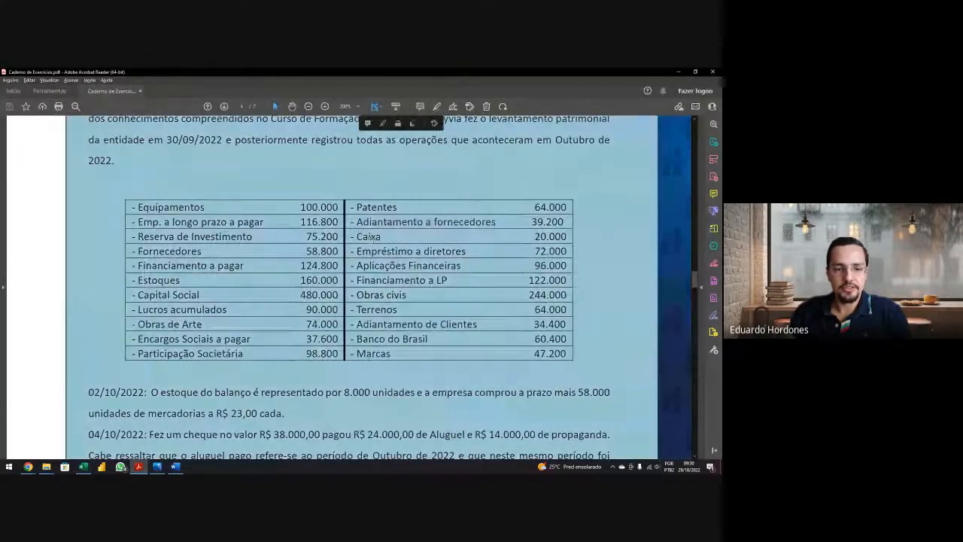
{"action": "left_click_drag", "start_coordinate": [381, 237], "coordinate": [357, 237]}
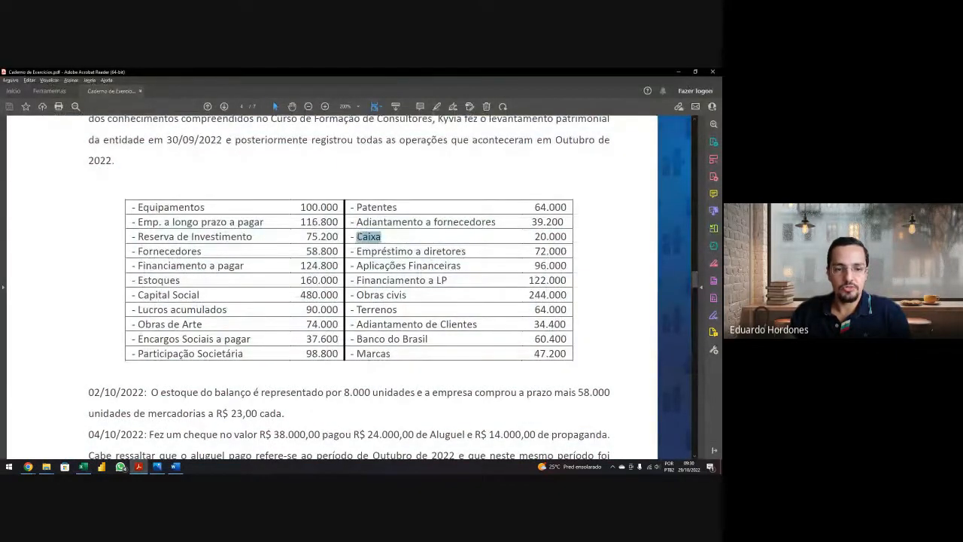
{"action": "key", "text": "ctrl+c"}
{"action": "key", "text": "alt+Tab"}
{"action": "key", "text": "ctrl+v"}
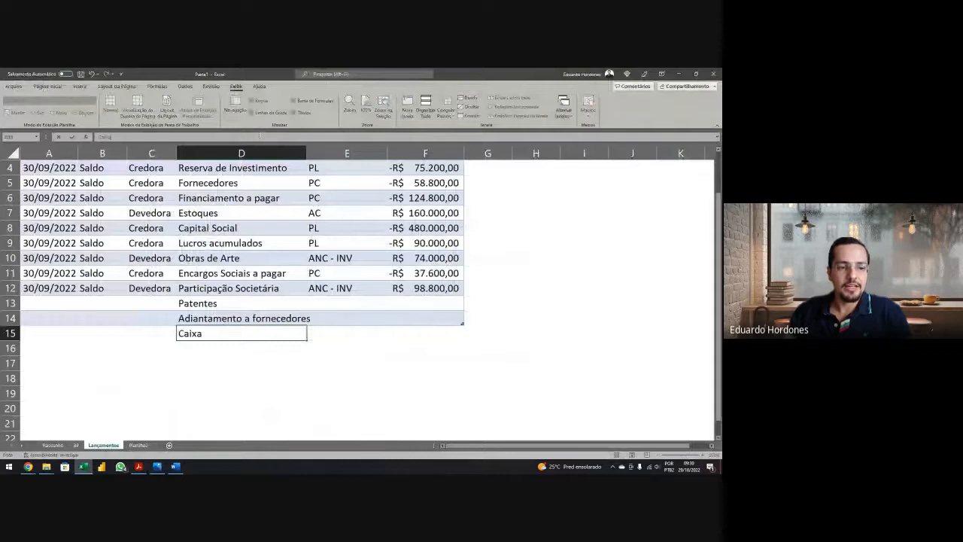
Step: Copy the account name Empréstimo a diretores from the exercise PDF into cell D16 of Lançamentos
{"action": "key", "text": "alt+Tab"}
{"action": "left_click_drag", "start_coordinate": [467, 254], "coordinate": [397, 254]}
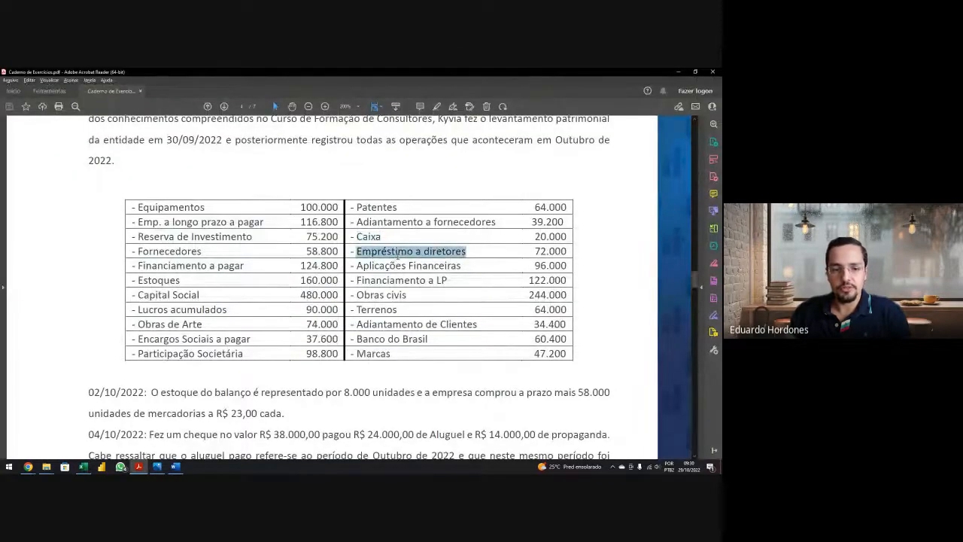
{"action": "key", "text": "ctrl+c"}
{"action": "key", "text": "alt+Tab"}
{"action": "key", "text": "ctrl+v"}
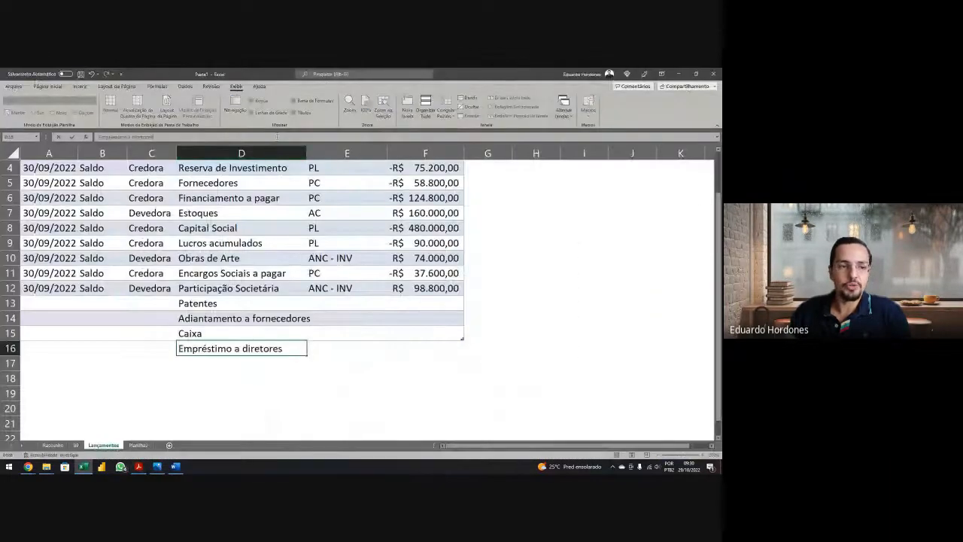
Step: Copy the account name Aplicações Financeiras from the exercise PDF into cell D17 of Lançamentos
{"action": "key", "text": "alt+Tab"}
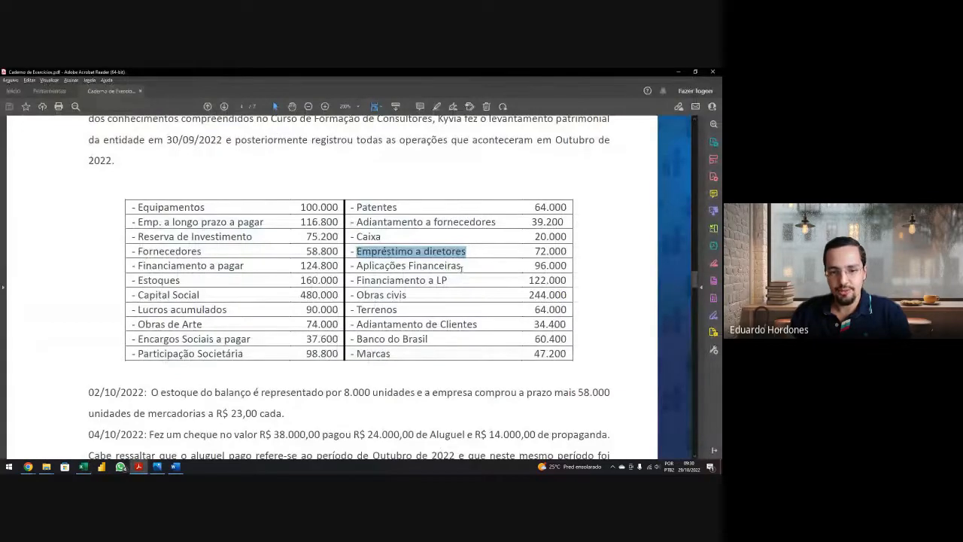
{"action": "left_click_drag", "start_coordinate": [462, 268], "coordinate": [357, 266]}
{"action": "key", "text": "ctrl+c"}
{"action": "key", "text": "alt+Tab"}
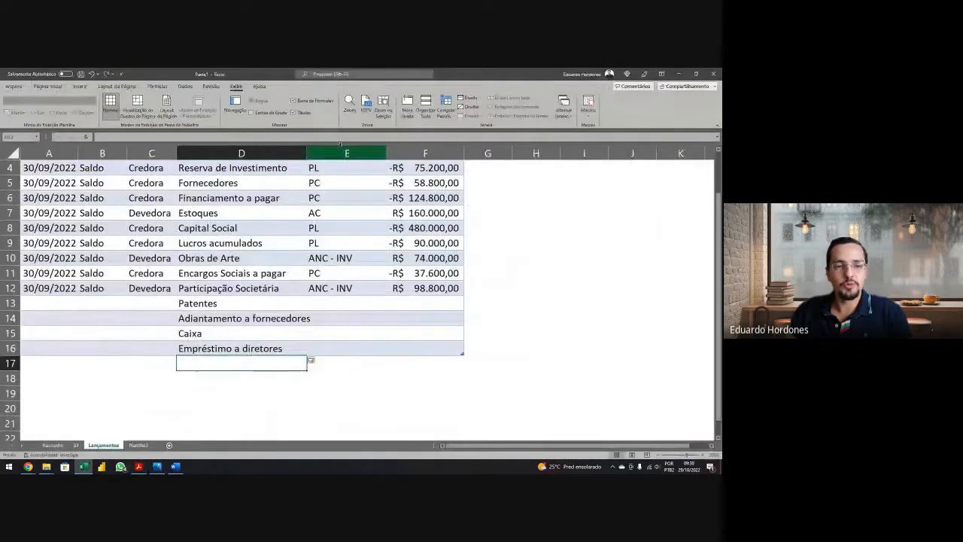
{"action": "key", "text": "ctrl+v"}
Step: Copy the account name Financiamento a LP from the exercise PDF into cell D18 of Lançamentos
{"action": "key", "text": "alt+Tab"}
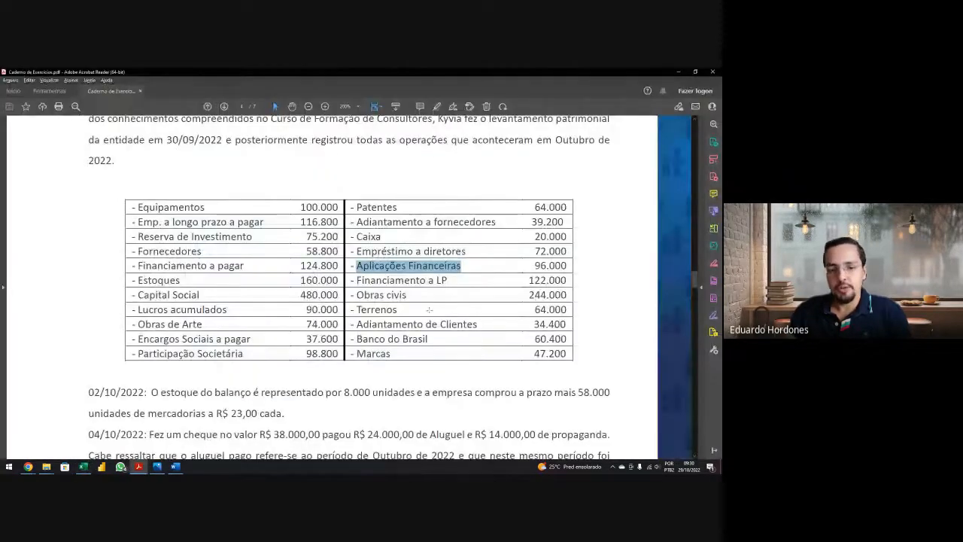
{"action": "left_click_drag", "start_coordinate": [447, 280], "coordinate": [356, 281]}
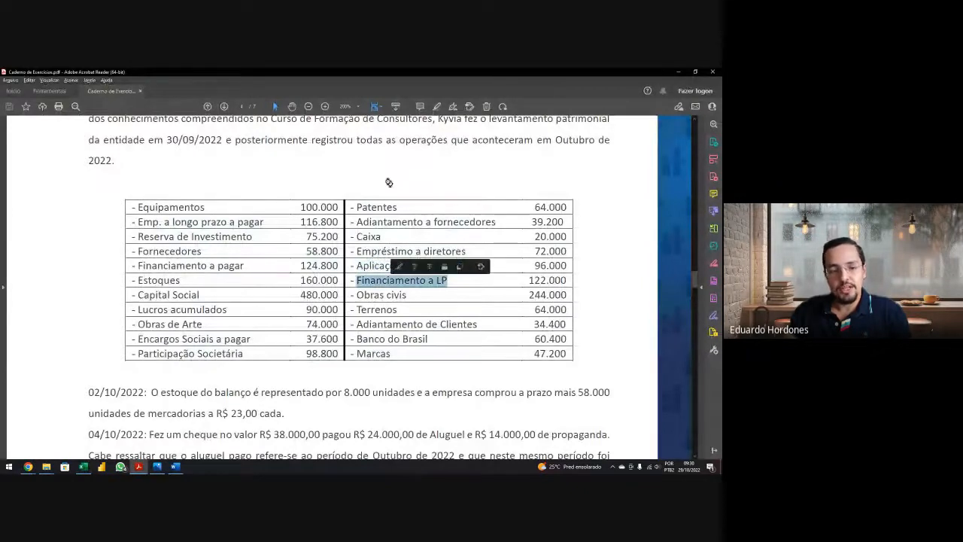
{"action": "key", "text": "ctrl+c"}
{"action": "key", "text": "alt+Tab"}
{"action": "key", "text": "ctrl+v"}
{"action": "key", "text": "Return"}
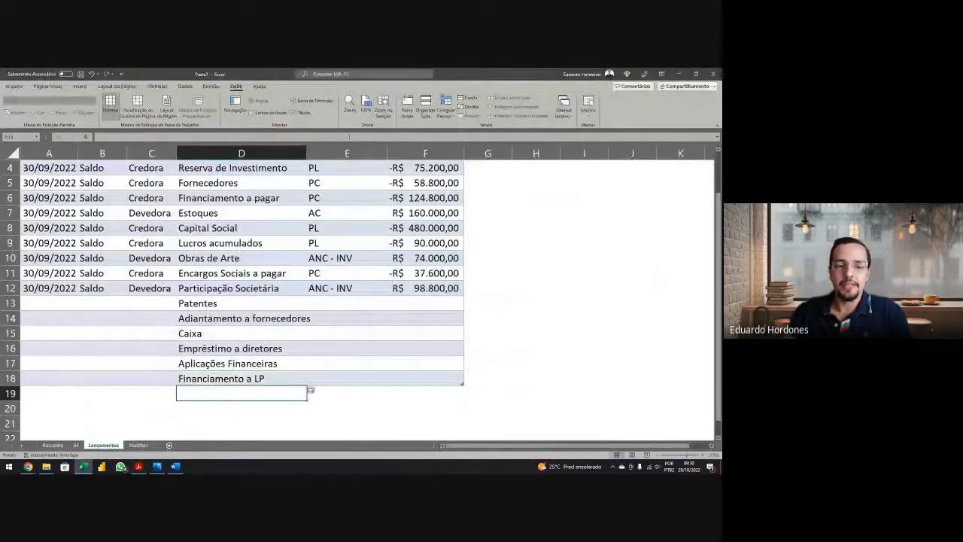
Step: Copy the account name Obras civis from the exercise PDF into cell D19 of Lançamentos
{"action": "key", "text": "alt+Tab"}
{"action": "left_click_drag", "start_coordinate": [409, 294], "coordinate": [357, 295]}
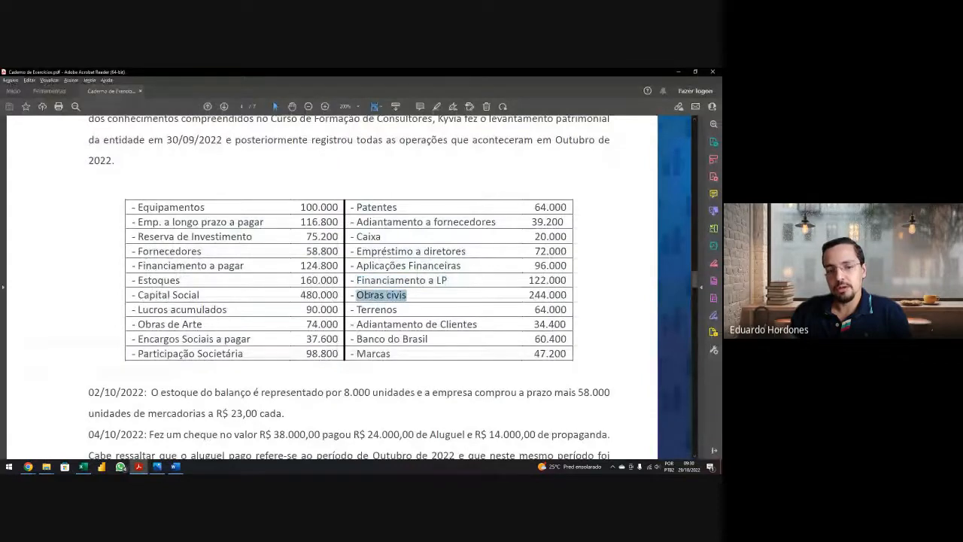
{"action": "key", "text": "ctrl+c"}
{"action": "key", "text": "alt+Tab"}
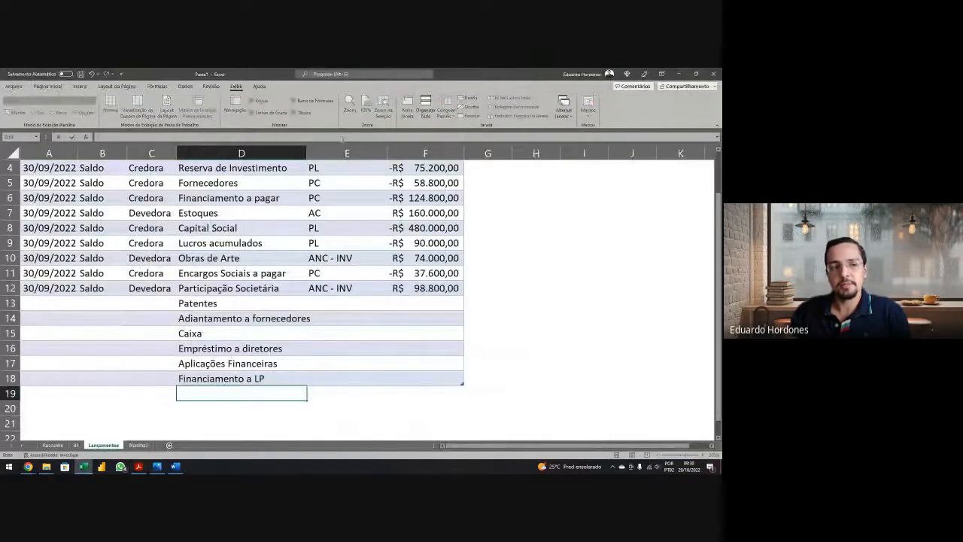
{"action": "key", "text": "ctrl+v"}
{"action": "key", "text": "Return"}
Step: Copy the account name Terrenos from the exercise PDF into cell D20 of Lançamentos
{"action": "key", "text": "alt+Tab"}
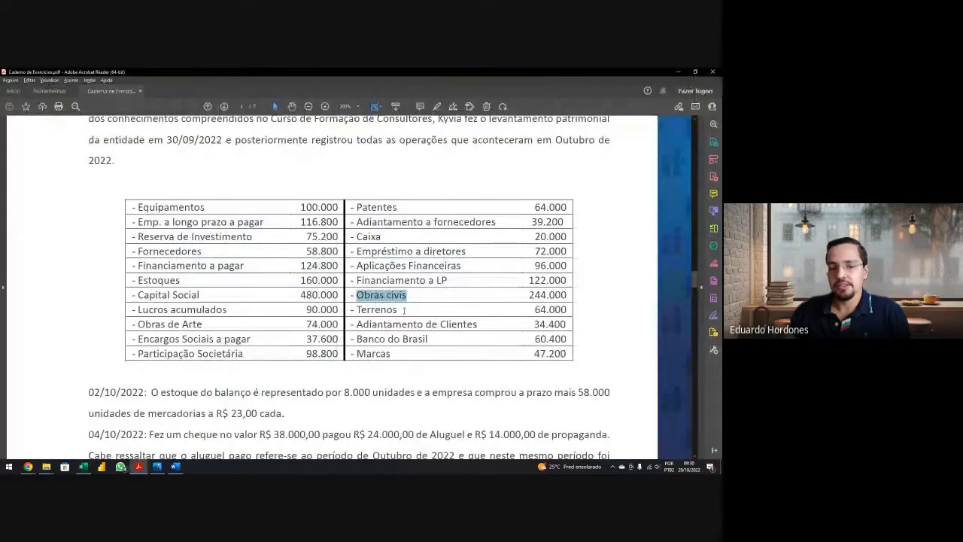
{"action": "left_click_drag", "start_coordinate": [399, 309], "coordinate": [359, 310]}
{"action": "key", "text": "ctrl+c"}
{"action": "key", "text": "alt+Tab"}
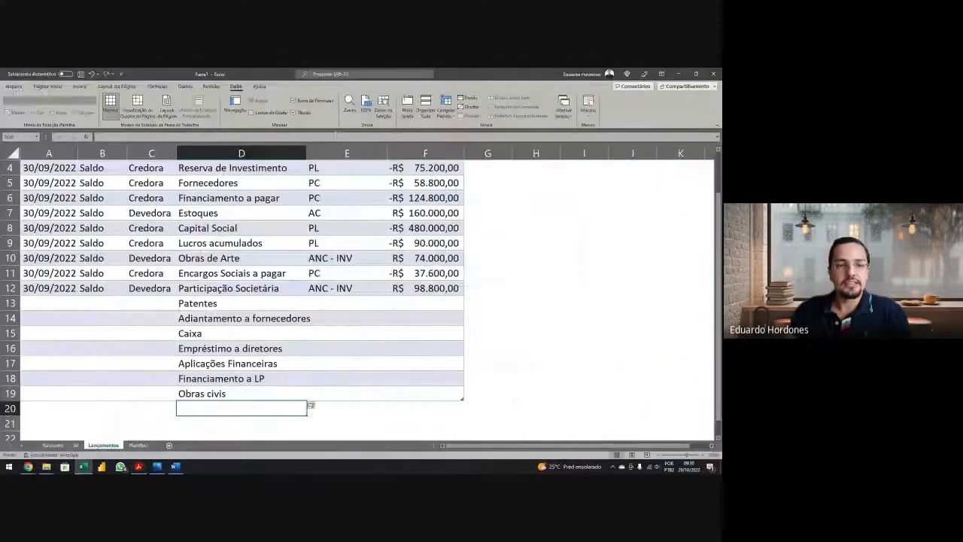
{"action": "key", "text": "ctrl+v"}
{"action": "key", "text": "Return"}
Step: Copy the account name Adiantamento de Clientes from the exercise PDF into cell D21 of Lançamentos
{"action": "key", "text": "alt+Tab"}
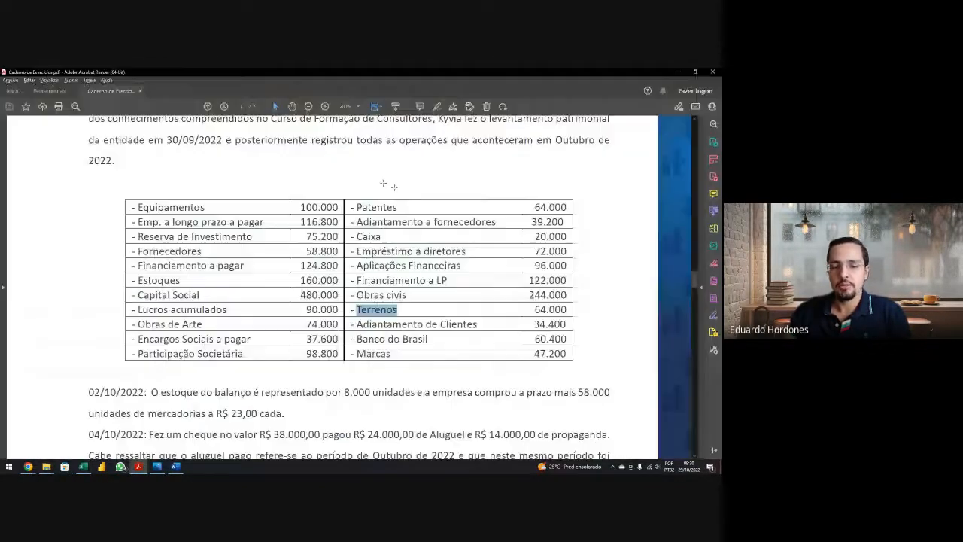
{"action": "left_click_drag", "start_coordinate": [480, 325], "coordinate": [357, 324]}
{"action": "key", "text": "ctrl+c"}
{"action": "key", "text": "alt+Tab"}
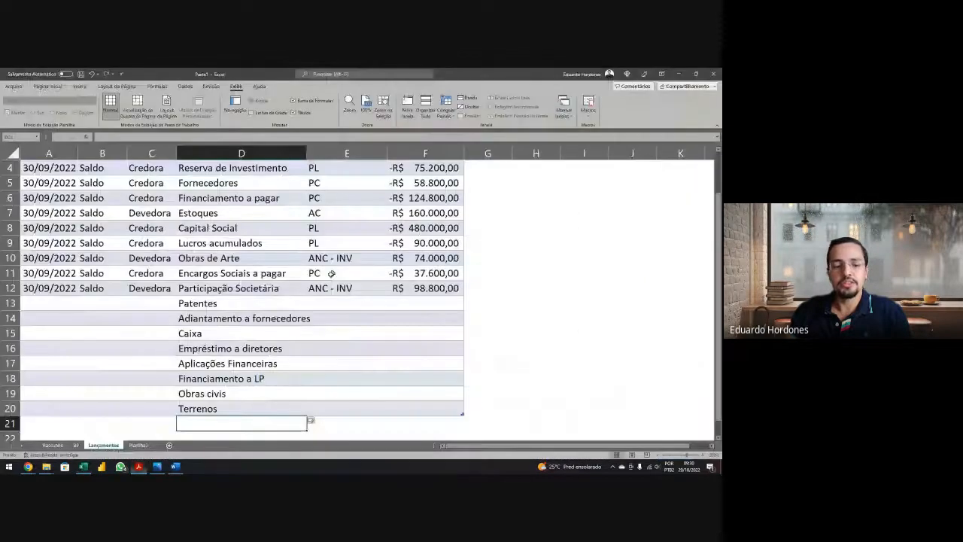
{"action": "scroll", "coordinate": [321, 263], "scroll_direction": "down", "scroll_amount": 1}
{"action": "key", "text": "ctrl+v"}
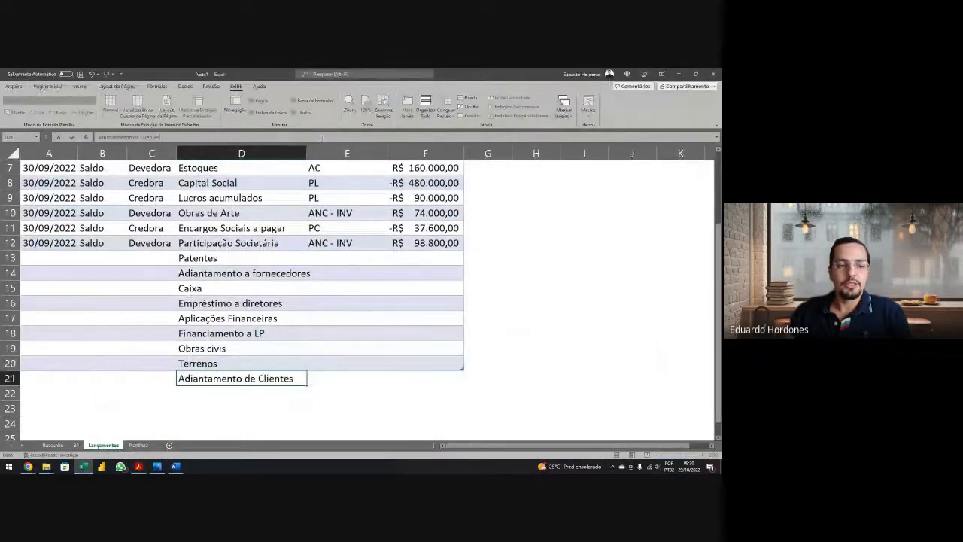
{"action": "key", "text": "Return"}
Step: Copy the account name Banco do Brasil from the exercise PDF into cell D22 of Lançamentos and return to the PDF
{"action": "key", "text": "alt+Tab"}
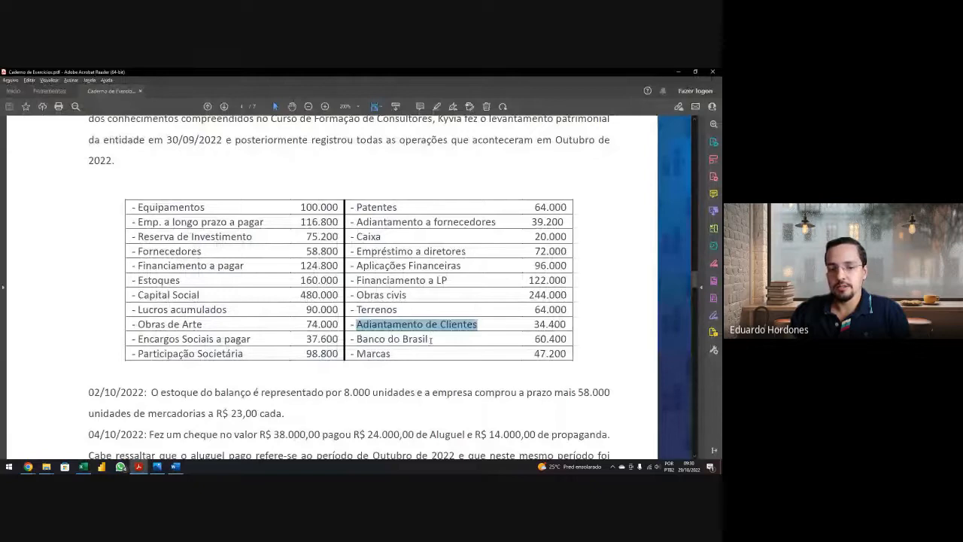
{"action": "left_click_drag", "start_coordinate": [431, 340], "coordinate": [357, 340]}
{"action": "key", "text": "ctrl+c"}
{"action": "key", "text": "alt+Tab"}
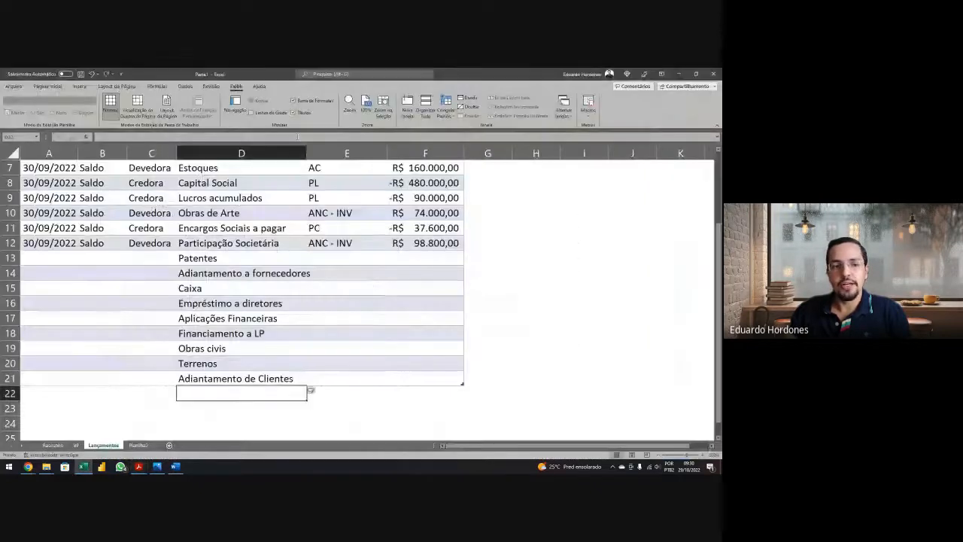
{"action": "key", "text": "ctrl+v"}
{"action": "key", "text": "Return"}
{"action": "key", "text": "alt+Tab"}
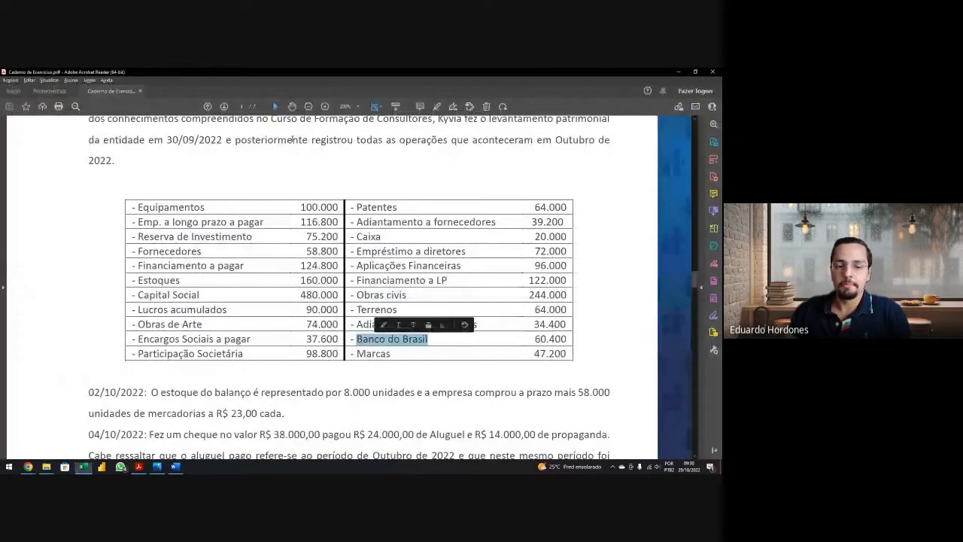
Step: Copy the account name Marcas from the exercise PDF into cell D23 of Lançamentos
{"action": "left_click_drag", "start_coordinate": [391, 354], "coordinate": [356, 354]}
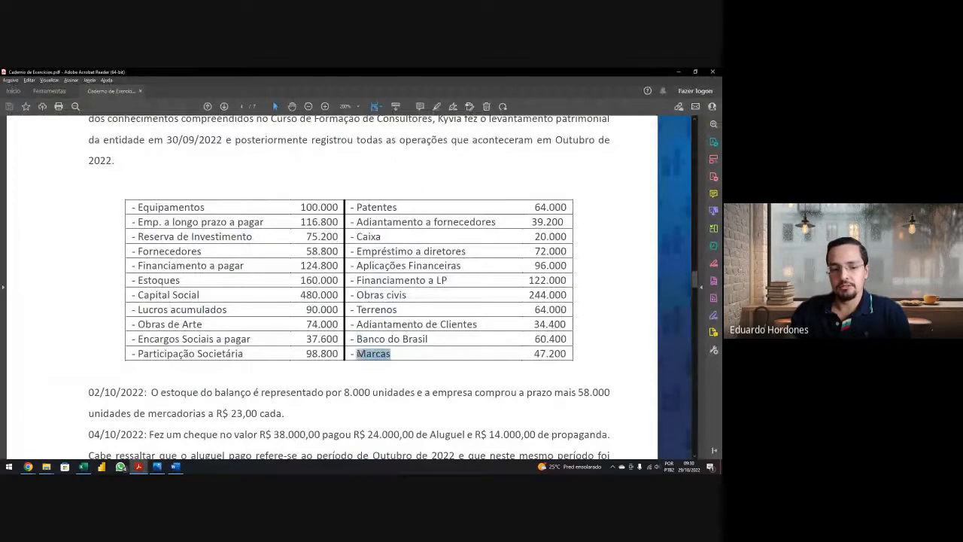
{"action": "key", "text": "ctrl+c"}
{"action": "key", "text": "alt+Tab"}
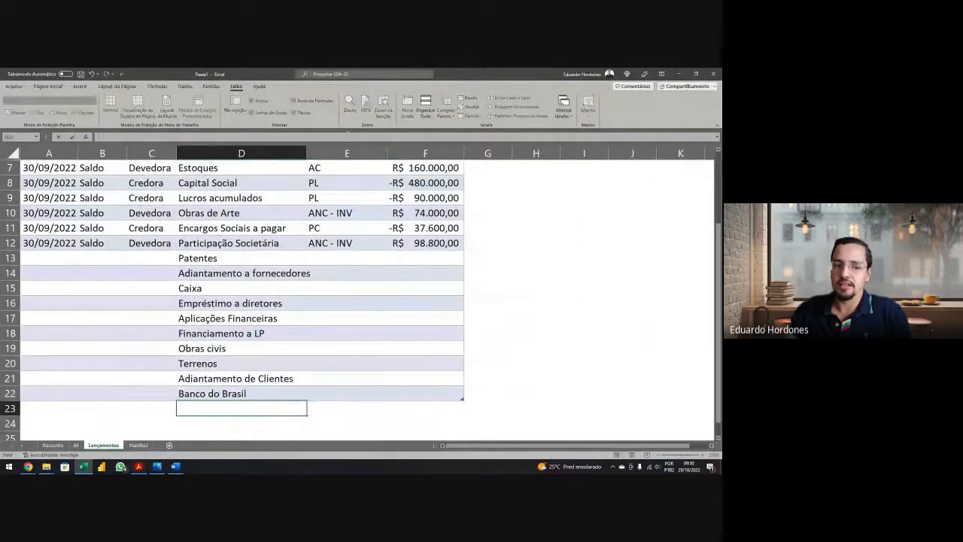
{"action": "key", "text": "ctrl+v"}
{"action": "key", "text": "Return"}
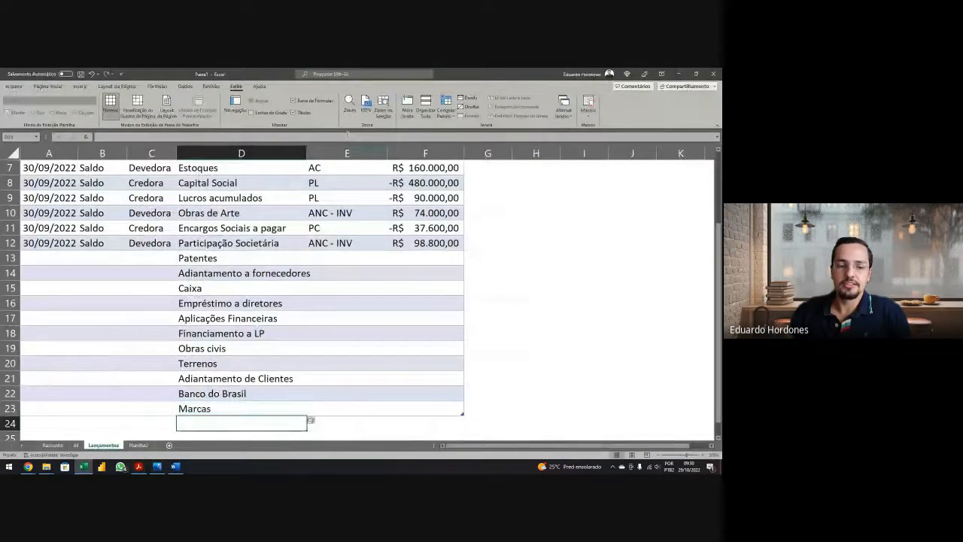
Step: Copy the Patentes balance of 64.000 from the exercise PDF into Valor cell F13 of Lançamentos
{"action": "left_click", "coordinate": [436, 263]}
{"action": "key", "text": "alt+Tab"}
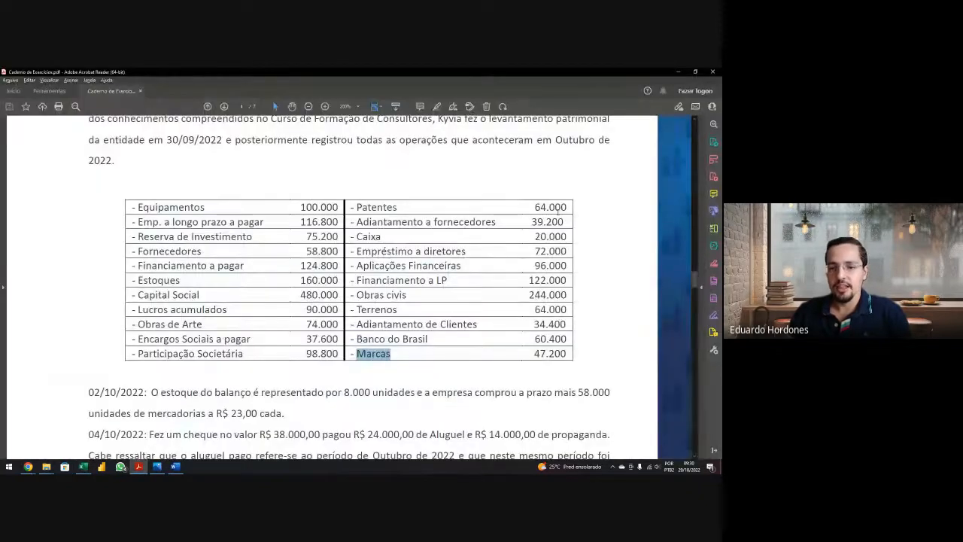
{"action": "left_click_drag", "start_coordinate": [568, 208], "coordinate": [534, 208]}
{"action": "key", "text": "ctrl+c"}
{"action": "key", "text": "alt+Tab"}
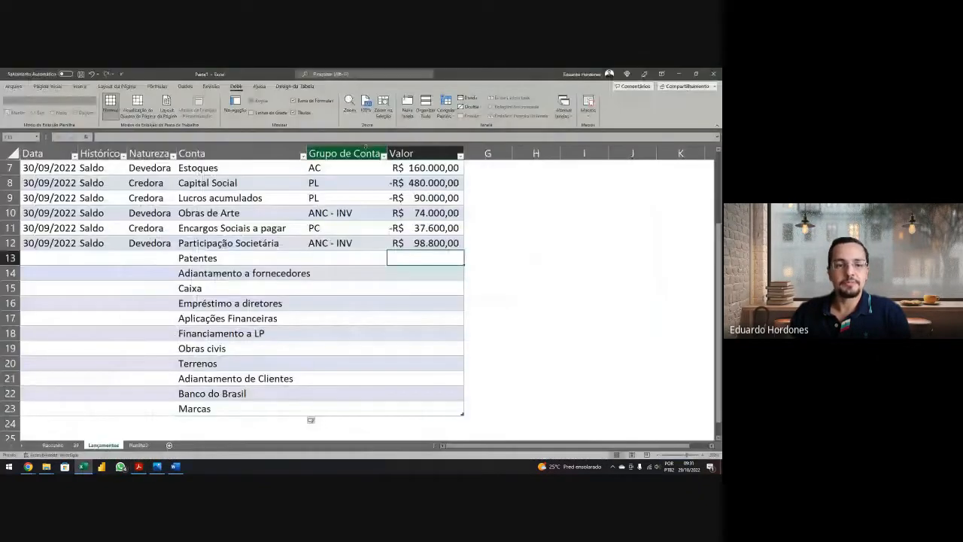
{"action": "key", "text": "ctrl+v"}
{"action": "key", "text": "Return"}
Step: Copy the Adiantamento a fornecedores balance of 39.200 from the exercise PDF into Valor cell F14
{"action": "key", "text": "alt+Tab"}
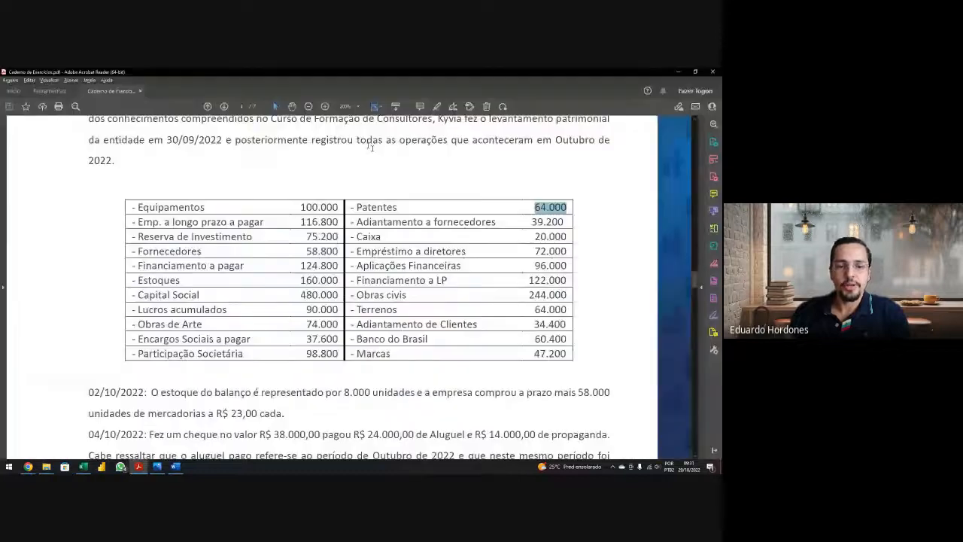
{"action": "left_click_drag", "start_coordinate": [567, 223], "coordinate": [532, 222]}
{"action": "key", "text": "ctrl+c"}
{"action": "key", "text": "alt+Tab"}
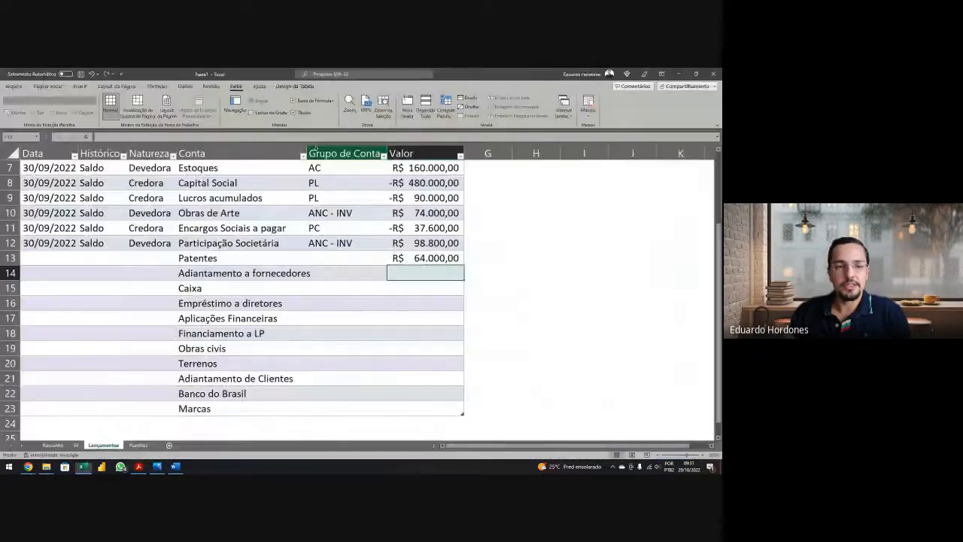
{"action": "key", "text": "ctrl+v"}
{"action": "key", "text": "Return"}
Step: Copy the Caixa balance of 20.000 from the exercise PDF into Valor cell F15
{"action": "key", "text": "alt+Tab"}
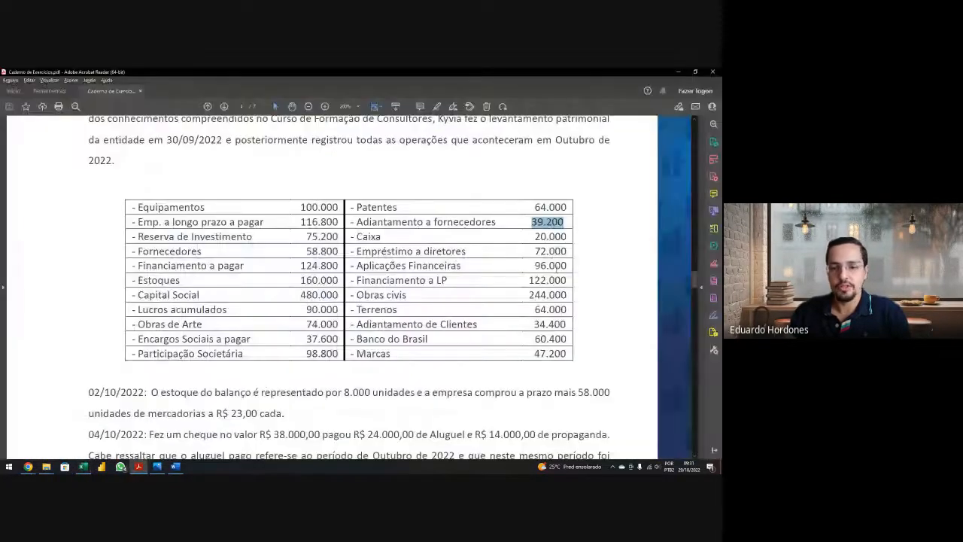
{"action": "left_click_drag", "start_coordinate": [567, 237], "coordinate": [532, 236]}
{"action": "key", "text": "ctrl+c"}
{"action": "key", "text": "alt+Tab"}
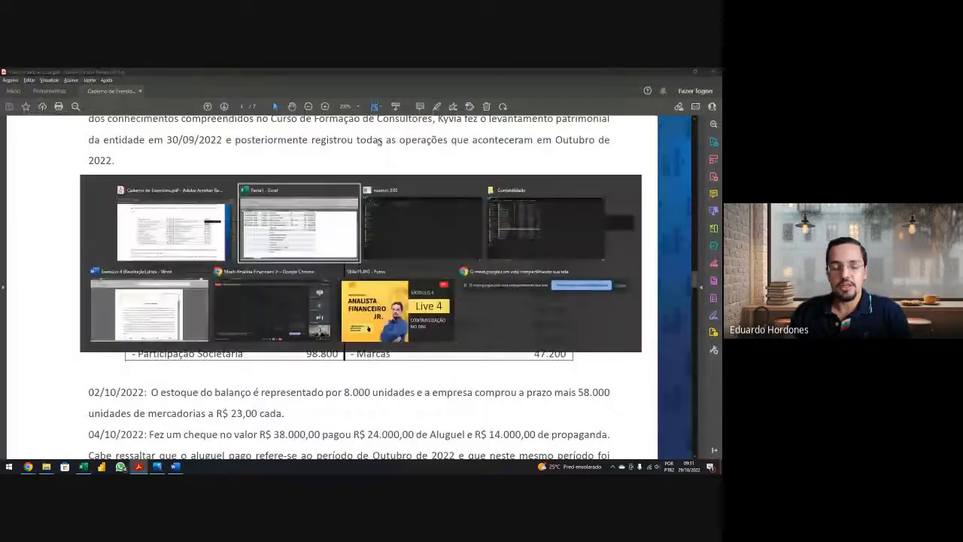
{"action": "key", "text": "ctrl+v"}
{"action": "key", "text": "Return"}
Step: Copy the Empréstimo a diretores balance of 72.000 from the exercise PDF into Valor cell F16
{"action": "key", "text": "alt+Tab"}
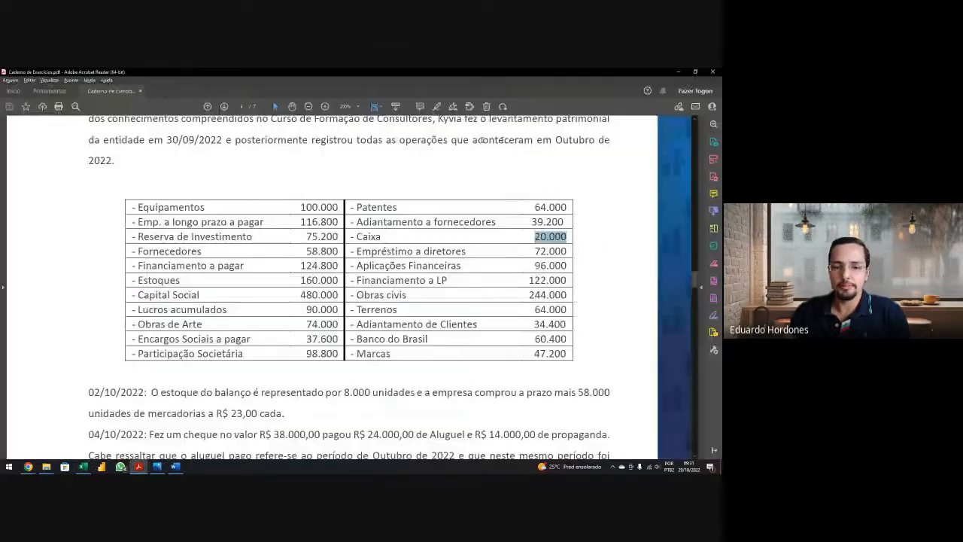
{"action": "left_click_drag", "start_coordinate": [567, 251], "coordinate": [532, 251]}
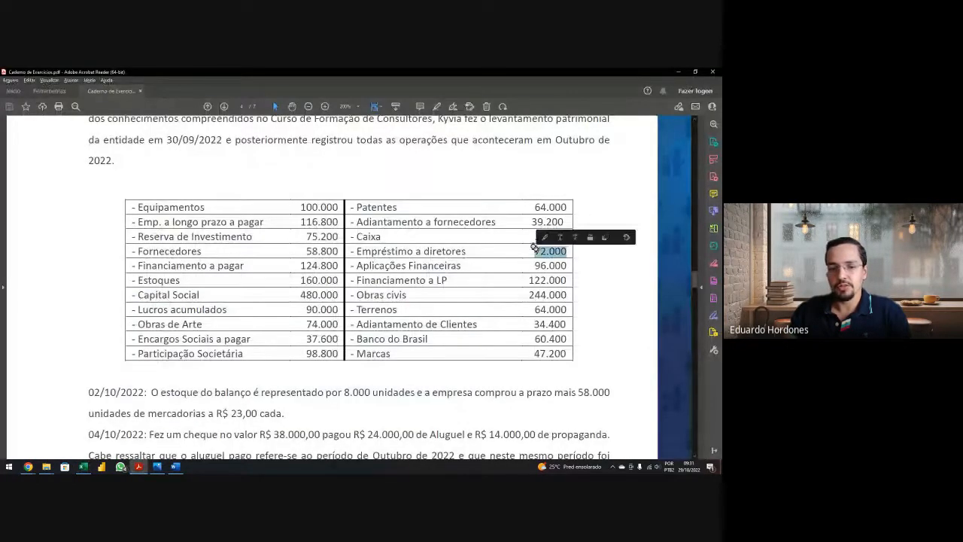
{"action": "key", "text": "ctrl+c"}
{"action": "key", "text": "alt+Tab"}
{"action": "key", "text": "ctrl+v"}
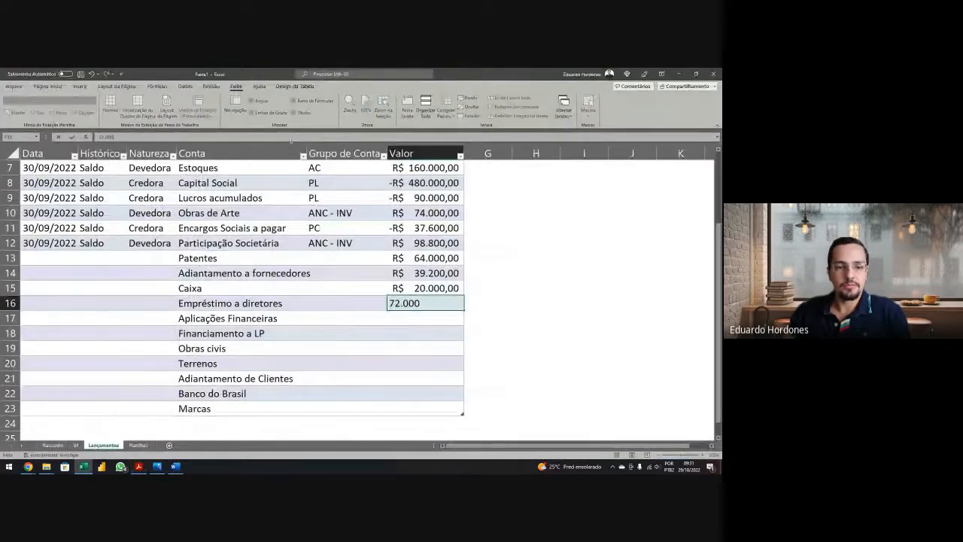
{"action": "key", "text": "Return"}
Step: Copy the Aplicações Financeiras balance of 96.000 from the exercise PDF into Valor cell F17
{"action": "key", "text": "alt+Tab"}
{"action": "left_click_drag", "start_coordinate": [568, 265], "coordinate": [535, 264]}
{"action": "key", "text": "ctrl+c"}
{"action": "key", "text": "alt+Tab"}
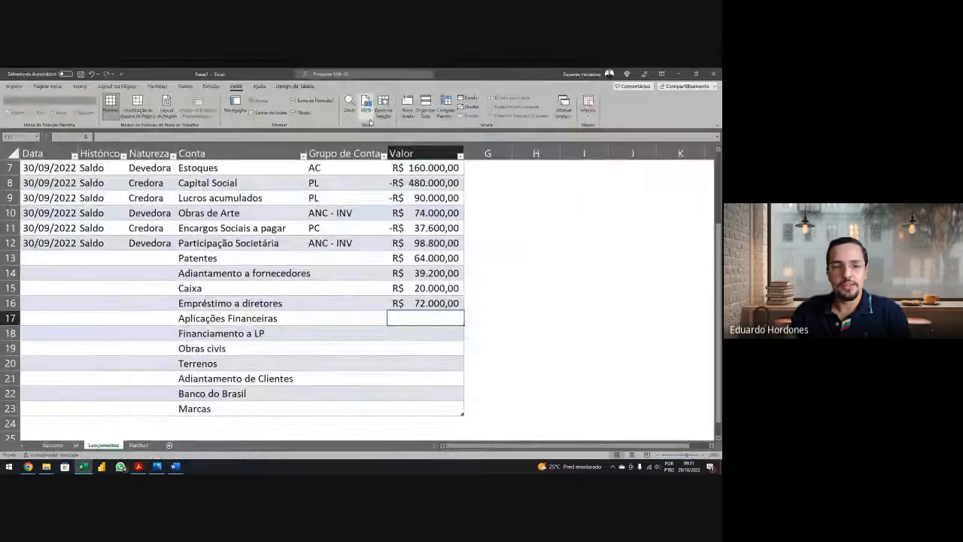
{"action": "key", "text": "ctrl+v"}
{"action": "key", "text": "Return"}
Step: Copy the Financiamento a LP balance of 122.000 from the exercise PDF into Valor cell F18
{"action": "key", "text": "alt+Tab"}
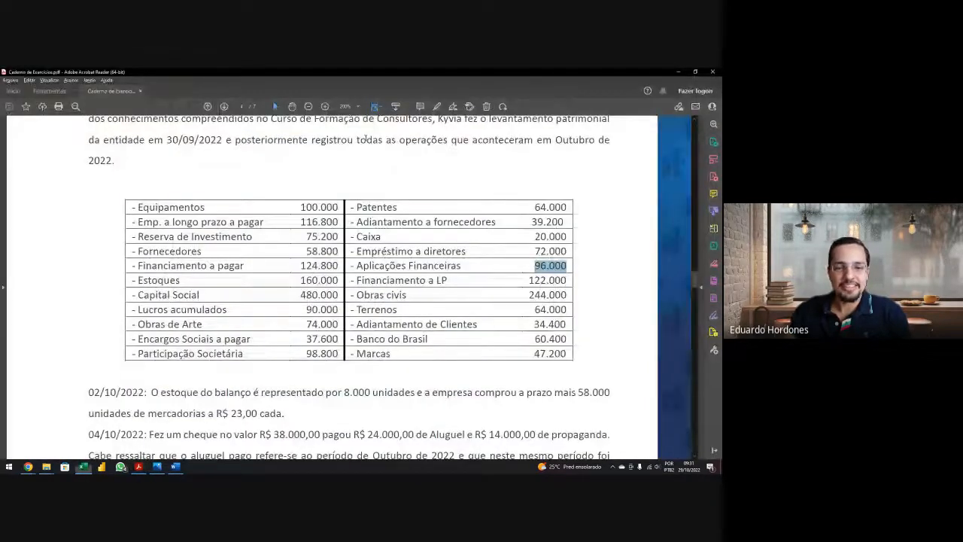
{"action": "left_click_drag", "start_coordinate": [568, 280], "coordinate": [528, 280]}
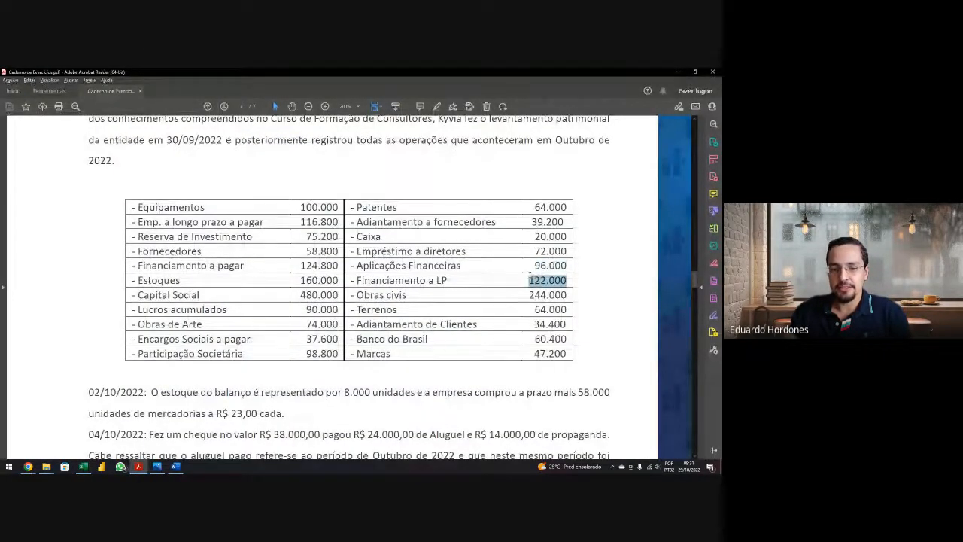
{"action": "key", "text": "ctrl+c"}
{"action": "key", "text": "alt+Tab"}
{"action": "key", "text": "ctrl+v"}
{"action": "key", "text": "Return"}
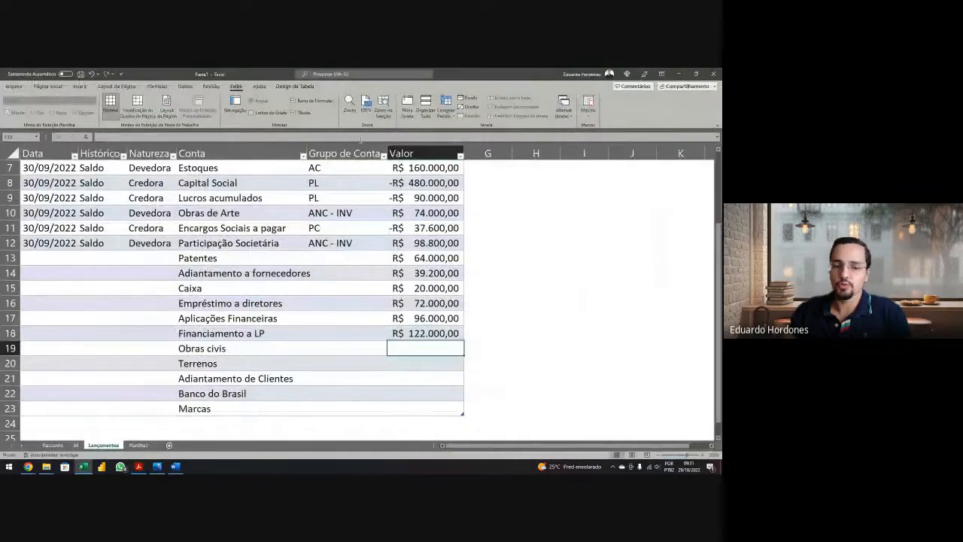
Step: Copy the Obras civis balance of 244.000 from the exercise PDF into Valor cell F19
{"action": "key", "text": "alt+Tab"}
{"action": "left_click", "coordinate": [565, 293]}
{"action": "left_click_drag", "start_coordinate": [564, 293], "coordinate": [530, 295]}
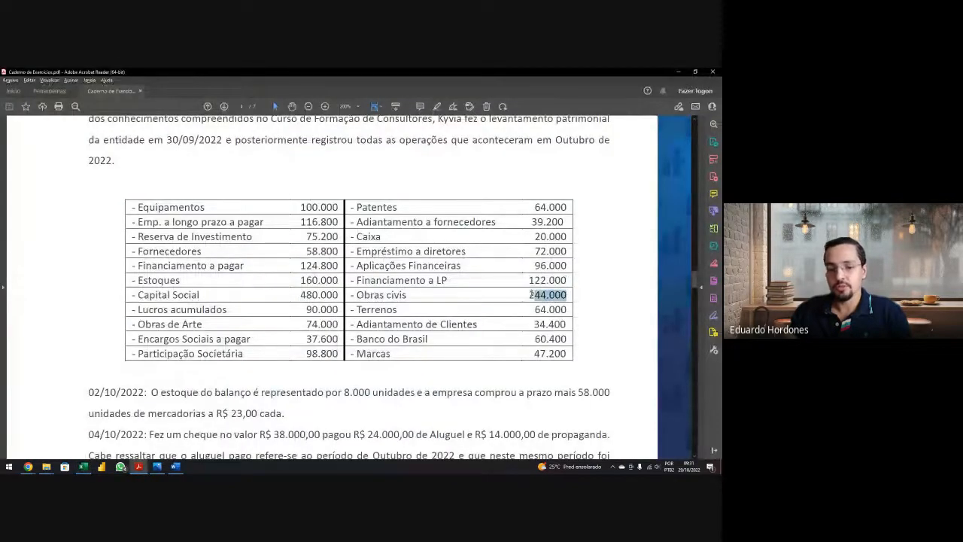
{"action": "key", "text": "ctrl+c"}
{"action": "key", "text": "alt+Tab"}
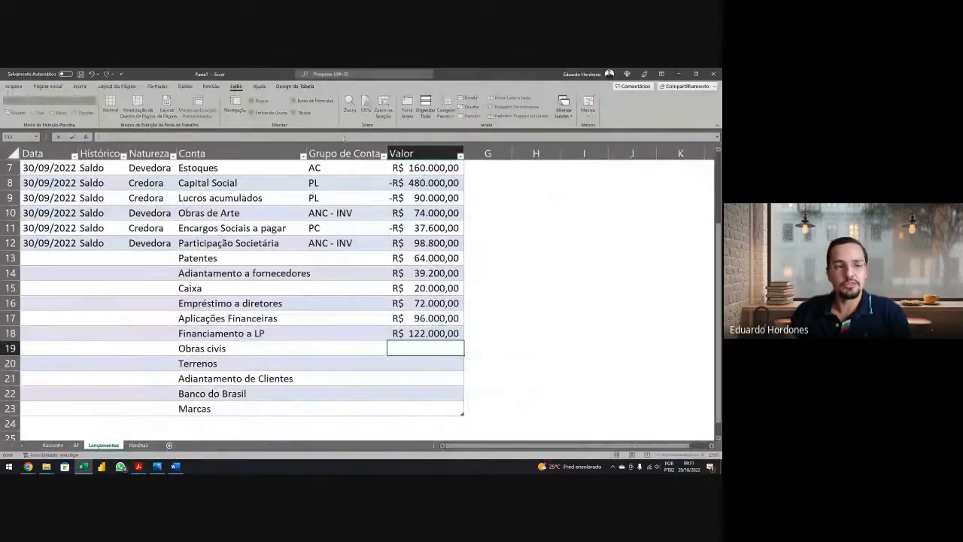
{"action": "key", "text": "ctrl+v"}
{"action": "key", "text": "Return"}
Step: Copy the Terrenos balance of 64.000 from the exercise PDF into Valor cell F20
{"action": "key", "text": "alt+Tab"}
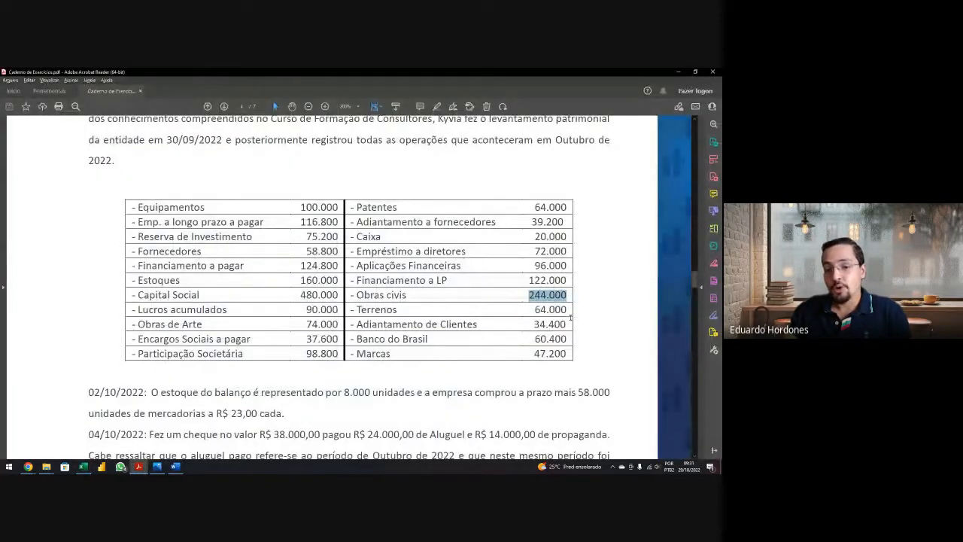
{"action": "left_click_drag", "start_coordinate": [565, 310], "coordinate": [531, 309]}
{"action": "key", "text": "ctrl+c"}
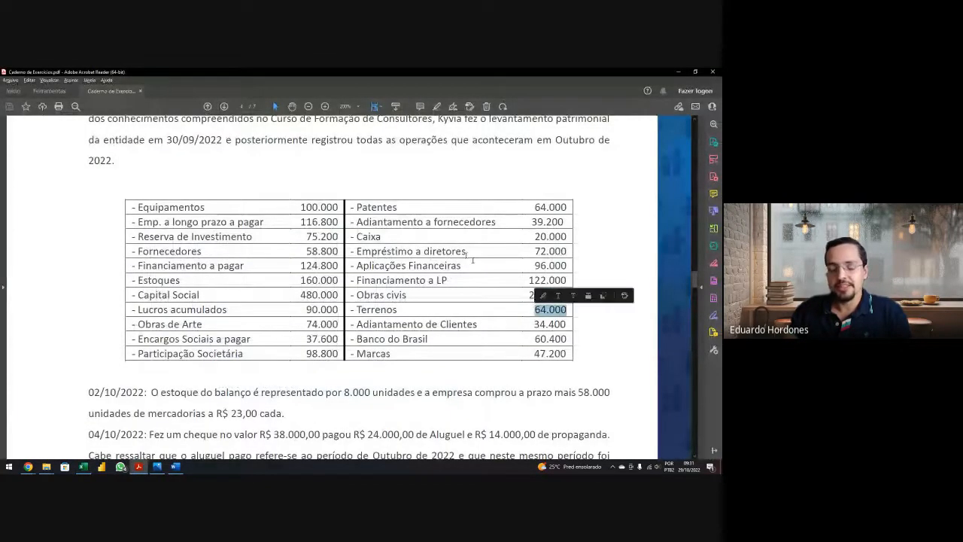
{"action": "key", "text": "alt+Tab"}
{"action": "key", "text": "ctrl+v"}
{"action": "key", "text": "Return"}
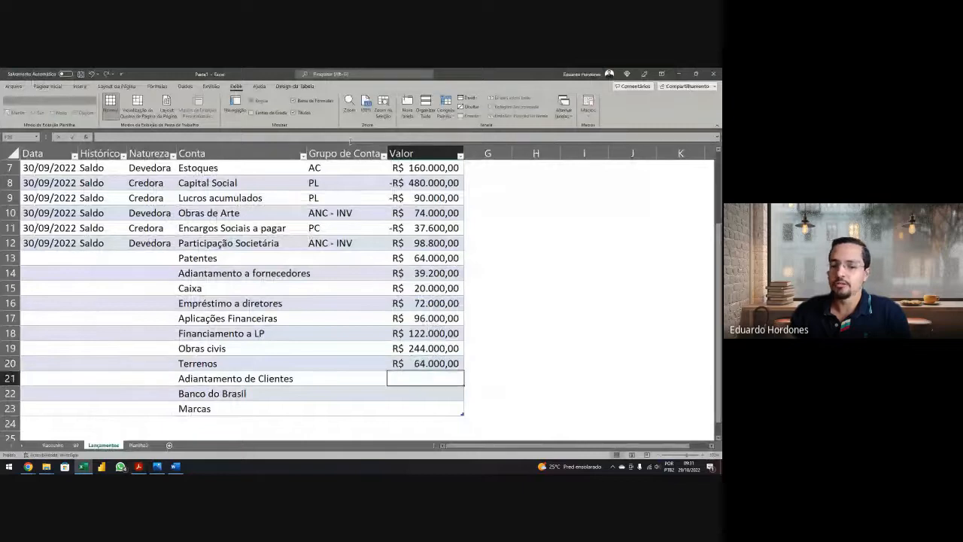
Step: Copy the Adiantamento de Clientes balance of 34.400 from the exercise PDF into Valor cell F21
{"action": "key", "text": "alt+Tab"}
{"action": "left_click_drag", "start_coordinate": [569, 324], "coordinate": [534, 324]}
{"action": "key", "text": "ctrl+c"}
{"action": "key", "text": "alt+Tab"}
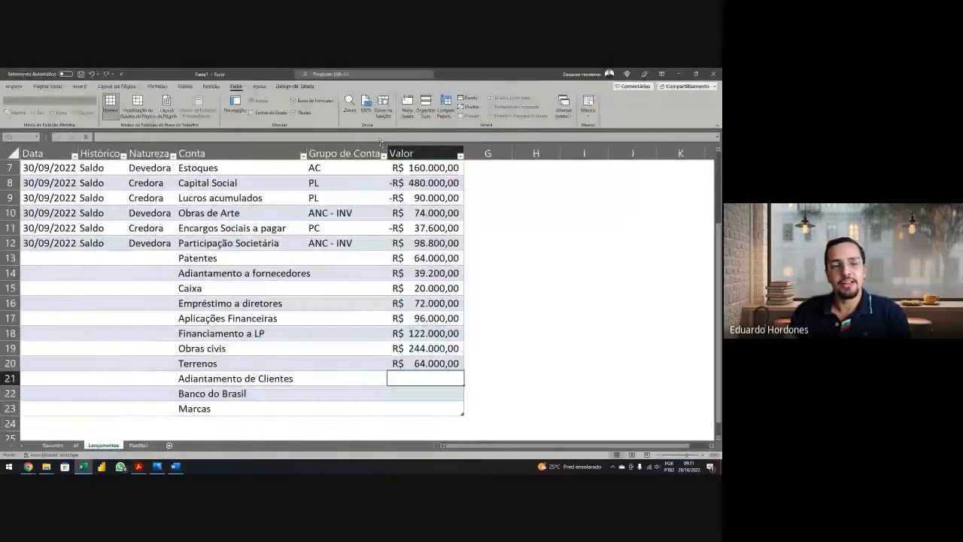
{"action": "key", "text": "ctrl+v"}
{"action": "key", "text": "Return"}
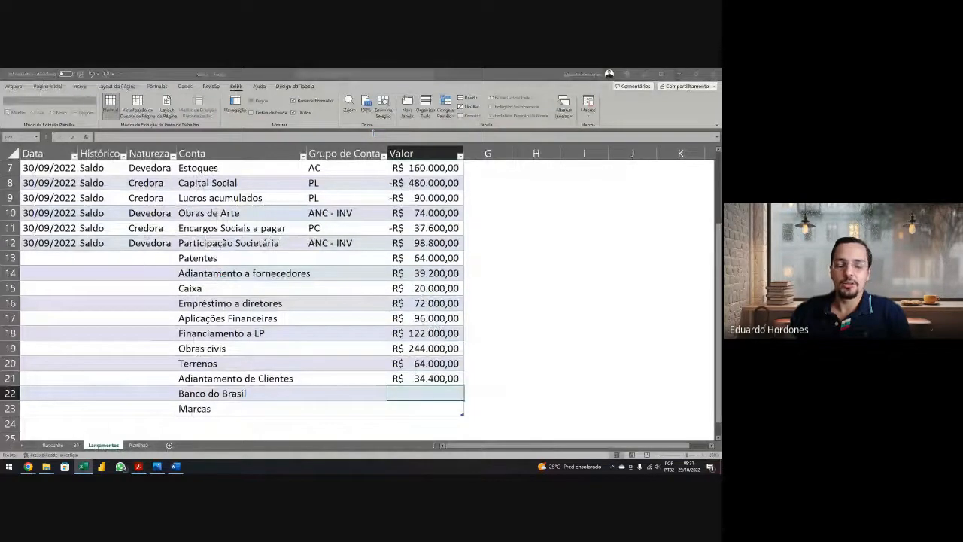
Step: Copy the Banco do Brasil balance of 60.400 from the exercise PDF into Valor cell F22
{"action": "key", "text": "alt+Tab"}
{"action": "left_click_drag", "start_coordinate": [570, 339], "coordinate": [534, 339]}
{"action": "key", "text": "ctrl+c"}
{"action": "key", "text": "alt+Tab"}
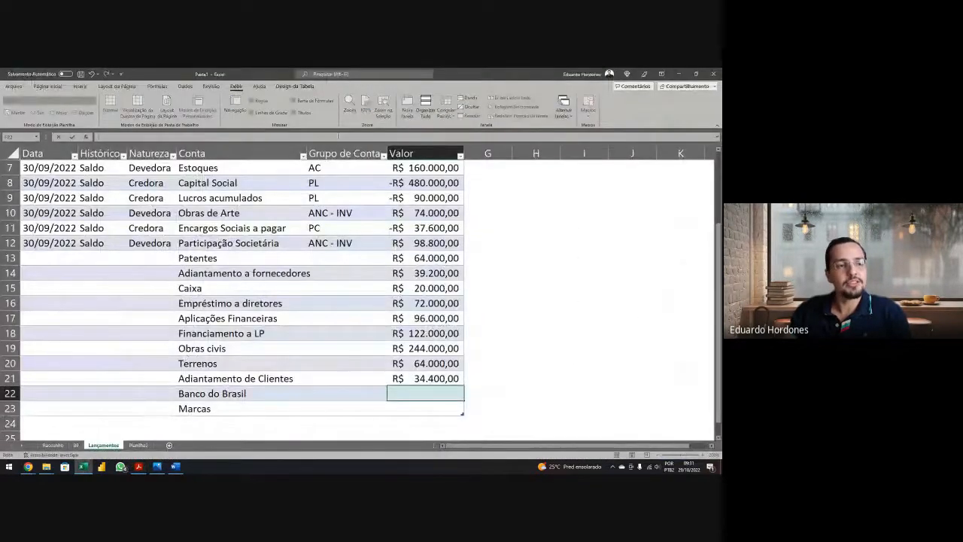
{"action": "key", "text": "ctrl+v"}
{"action": "key", "text": "Return"}
Step: Copy the Marcas balance of 47.200 from the exercise PDF into Valor cell F23
{"action": "key", "text": "alt+Tab"}
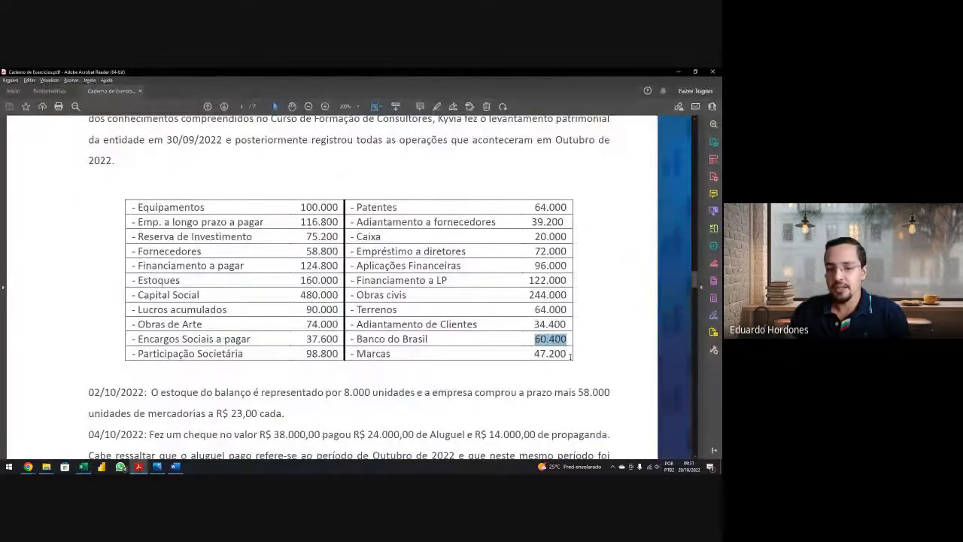
{"action": "left_click_drag", "start_coordinate": [567, 353], "coordinate": [534, 353]}
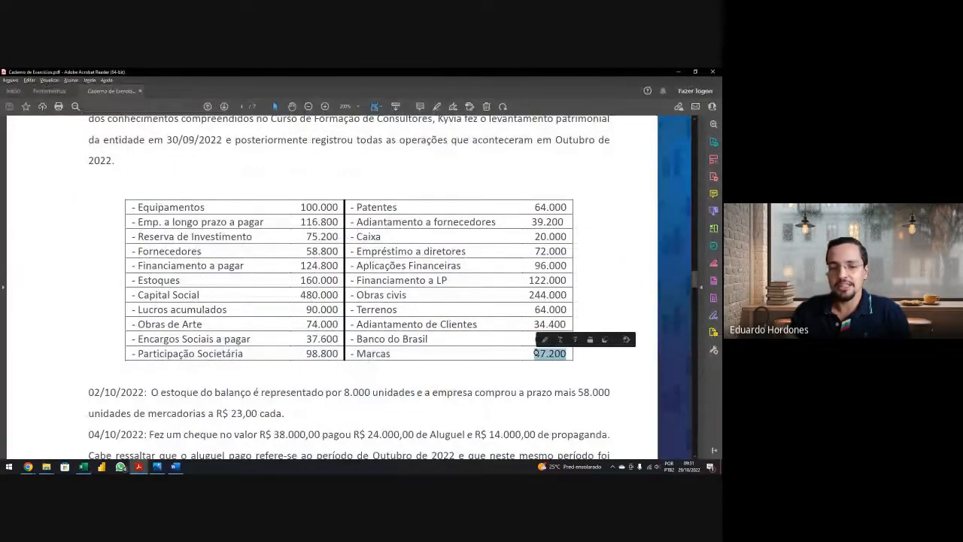
{"action": "key", "text": "ctrl+c"}
{"action": "key", "text": "alt+Tab"}
{"action": "key", "text": "ctrl+v"}
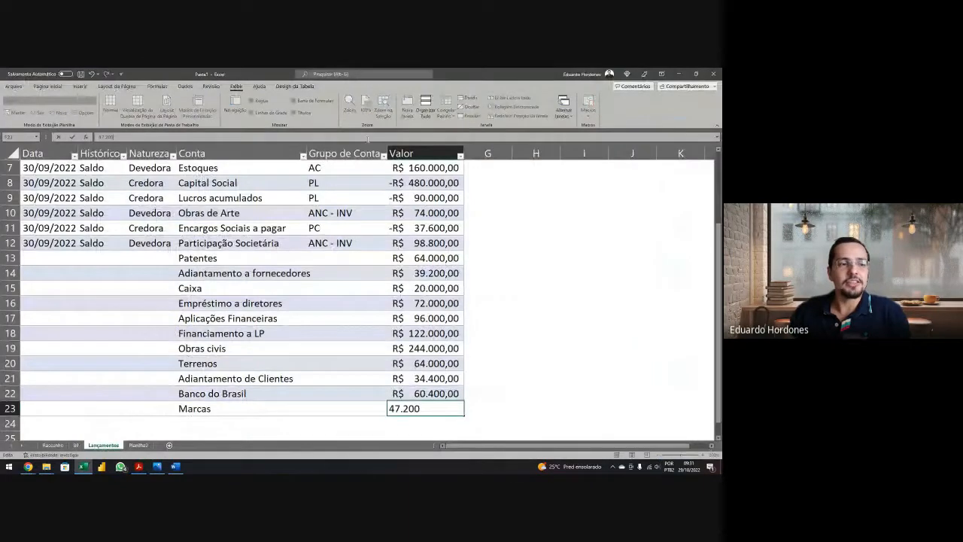
{"action": "key", "text": "Return"}
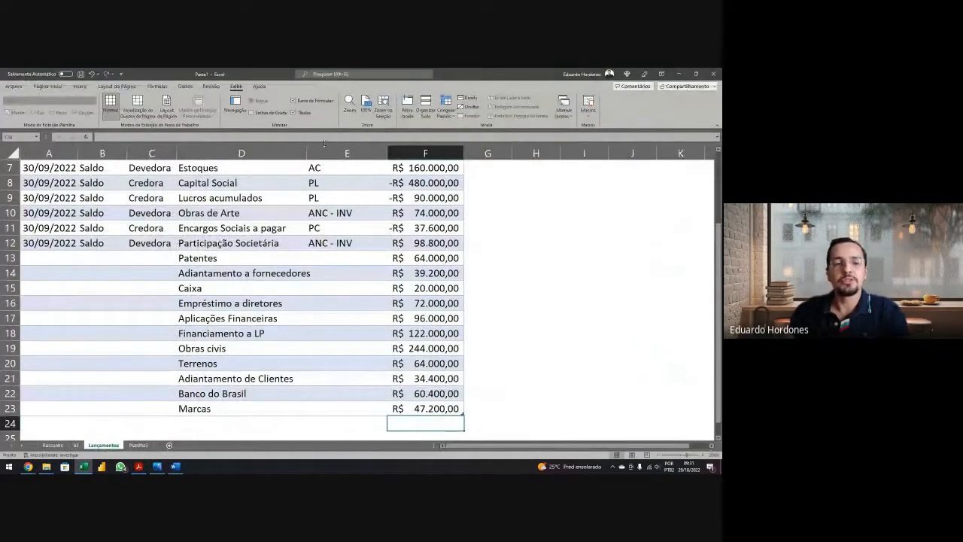
Step: Autofit the width of the Conta column to its longest account name
{"action": "left_click", "coordinate": [300, 274]}
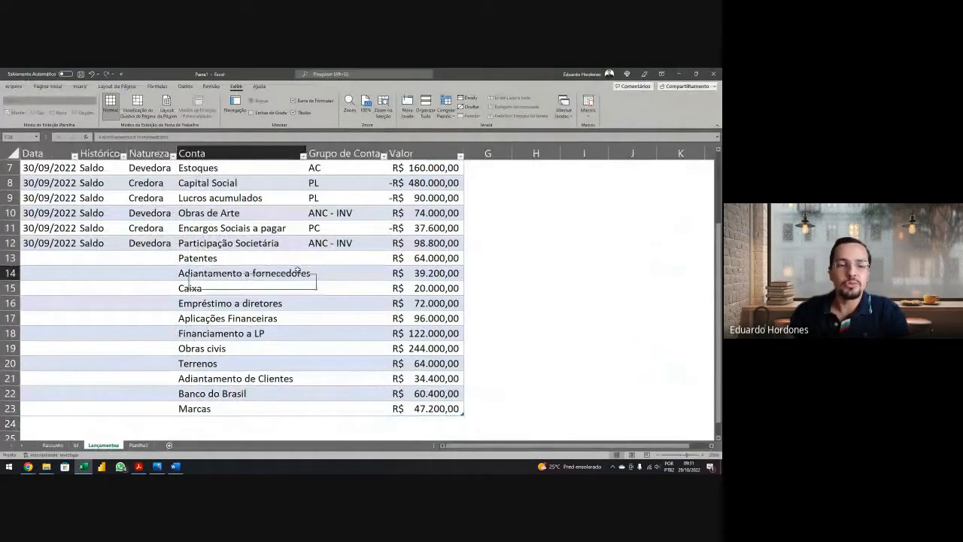
{"action": "double_click", "coordinate": [307, 148]}
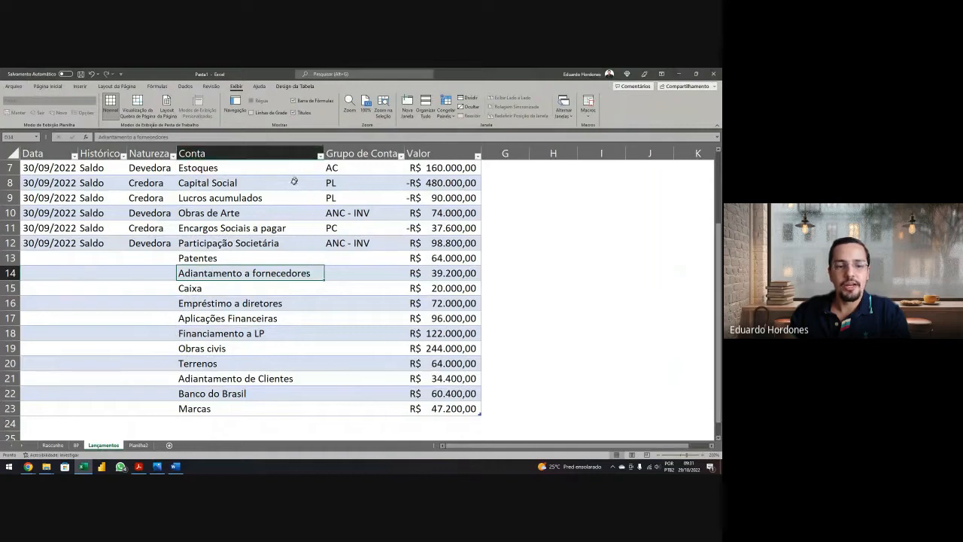
{"action": "left_click", "coordinate": [268, 254]}
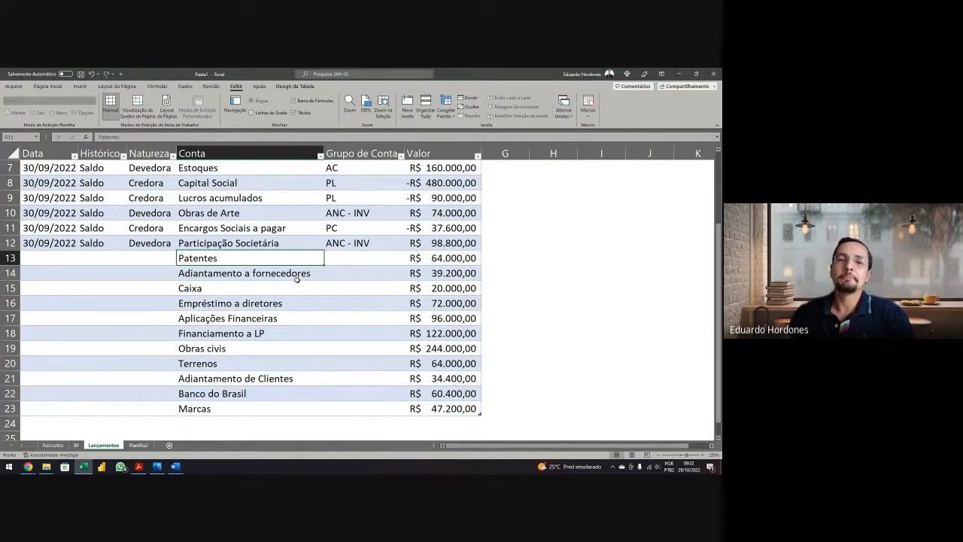
Step: Copy the date 30/09/2022 from cell A12 into A13:A23 of the Data column
{"action": "left_click", "coordinate": [55, 242]}
{"action": "key", "text": "ctrl+c"}
{"action": "key", "text": "Down"}
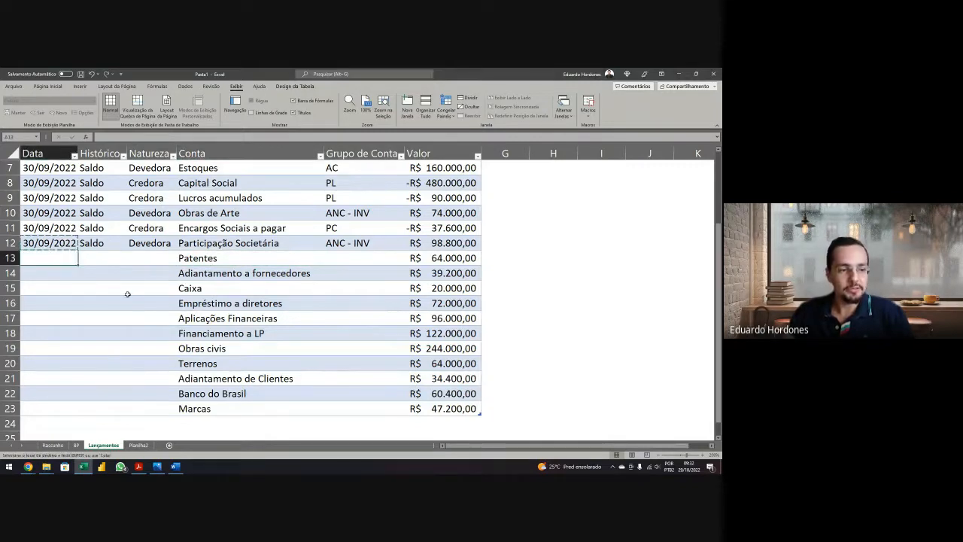
{"action": "key", "text": "ctrl+shift+Down"}
{"action": "key", "text": "ctrl+v"}
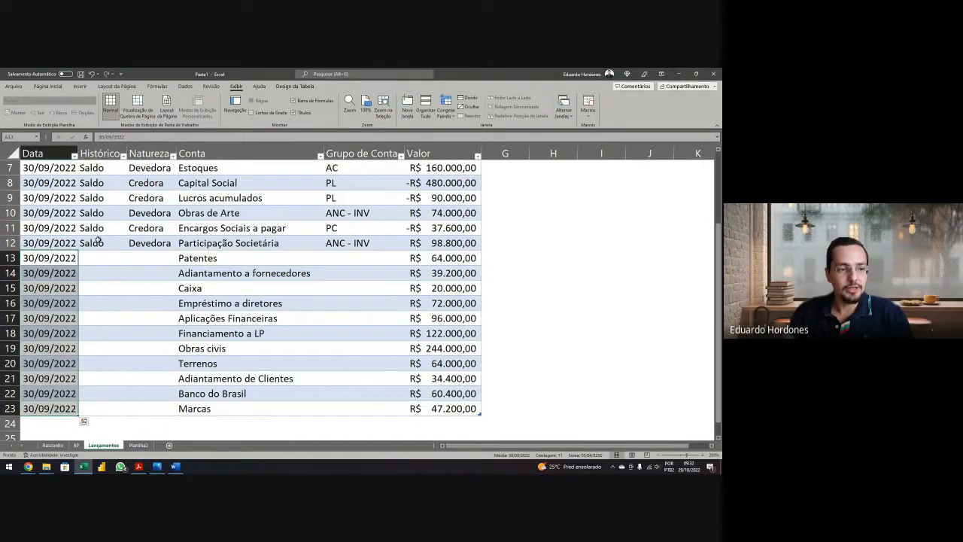
Step: Copy the Histórico entry Saldo from cell B12 into B13:B23
{"action": "key", "text": "Up"}
{"action": "key", "text": "Right"}
{"action": "key", "text": "ctrl+c"}
{"action": "key", "text": "Down"}
{"action": "key", "text": "shift+Down"}
{"action": "key", "text": "shift+Down"}
{"action": "key", "text": "shift+Down"}
{"action": "key", "text": "shift+Down"}
{"action": "key", "text": "shift+Down"}
{"action": "key", "text": "shift+Down"}
{"action": "key", "text": "shift+Down"}
{"action": "key", "text": "shift+Down"}
{"action": "key", "text": "shift+Down"}
{"action": "key", "text": "shift+Down"}
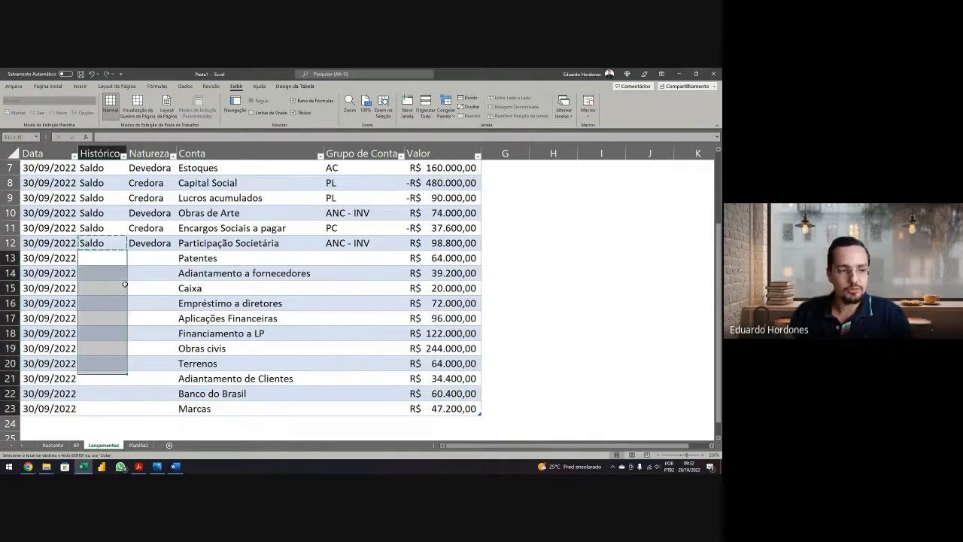
{"action": "key", "text": "ctrl+v"}
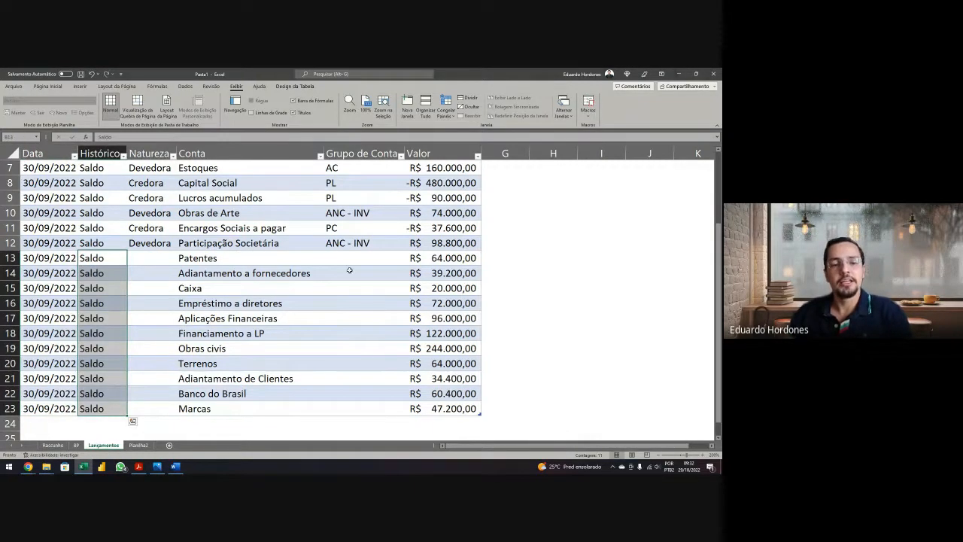
Step: Select the empty Grupo de Conta cell E13 in the Patentes row
{"action": "key", "text": "Right"}
{"action": "key", "text": "Right"}
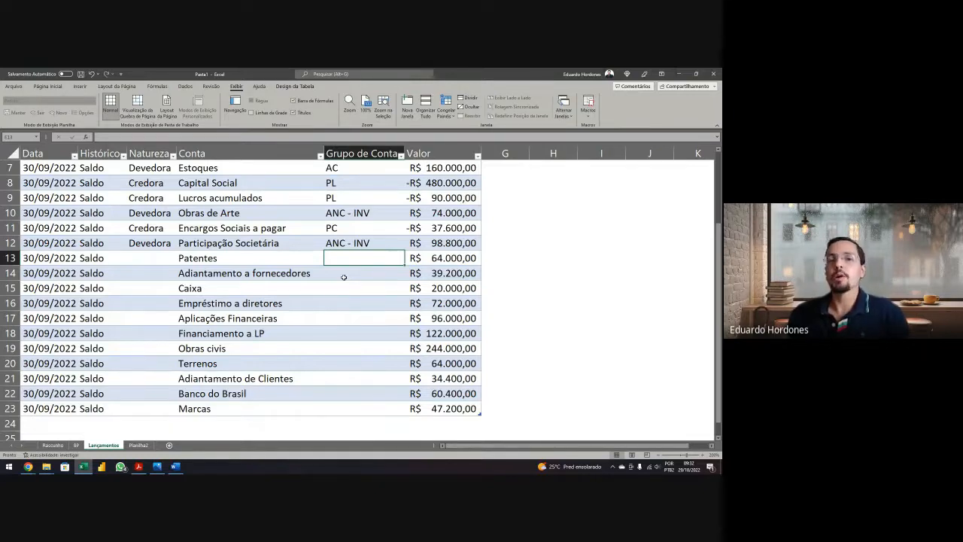
Step: Classify the Patentes entry as Devedora with account group ANC - INTG
{"action": "key", "text": "Left"}
{"action": "key", "text": "Left"}
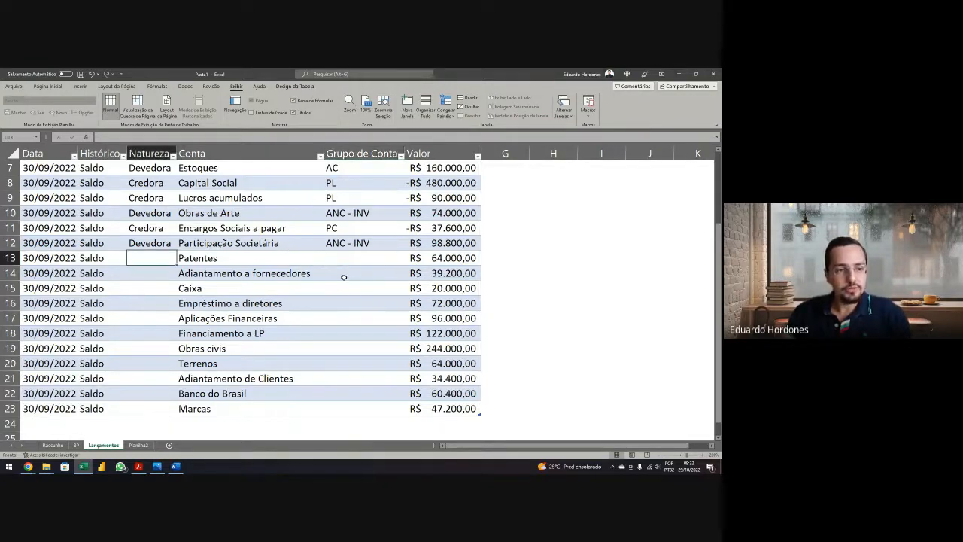
{"action": "type", "text": "Devedora"}
{"action": "key", "text": "Tab"}
{"action": "key", "text": "Tab"}
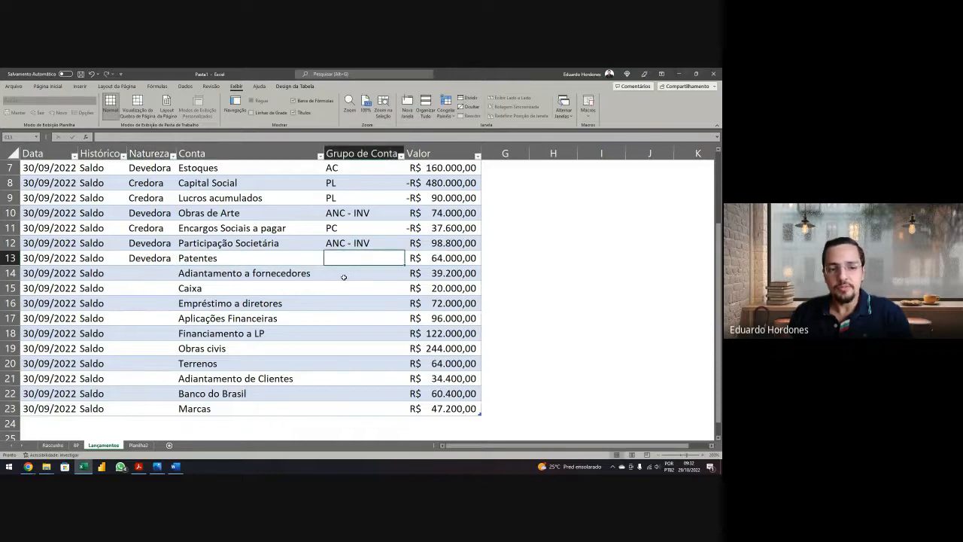
{"action": "type", "text": "ANC "}
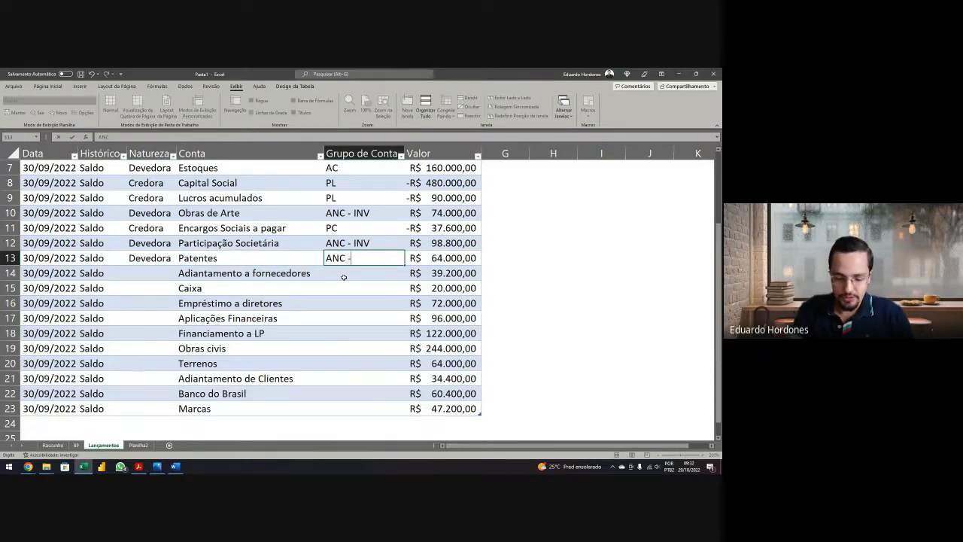
{"action": "type", "text": "- INTG"}
{"action": "key", "text": "Return"}
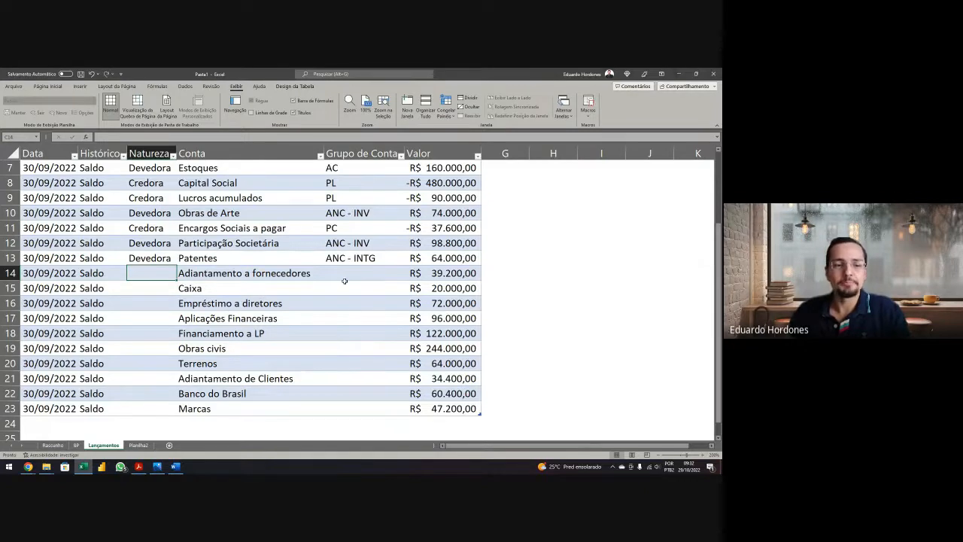
Step: Classify the Adiantamento a fornecedores entry as Devedora with account group AC
{"action": "left_click", "coordinate": [345, 279]}
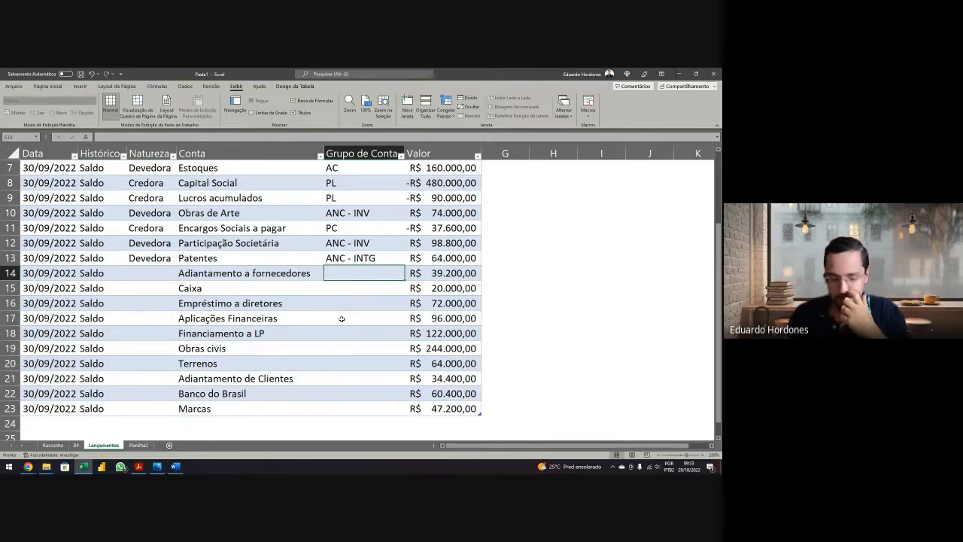
{"action": "key", "text": "Left"}
{"action": "key", "text": "Left"}
{"action": "type", "text": "Devedora"}
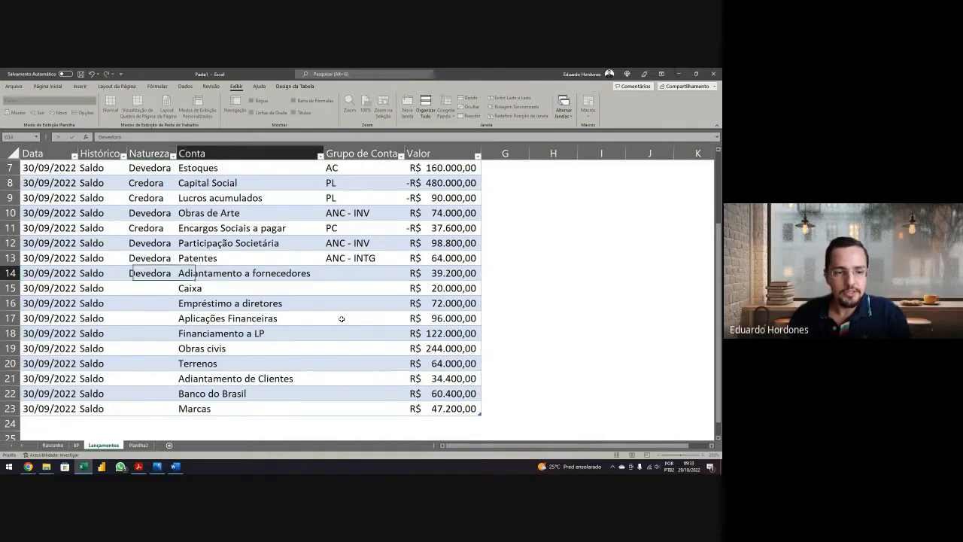
{"action": "key", "text": "Right"}
{"action": "key", "text": "Right"}
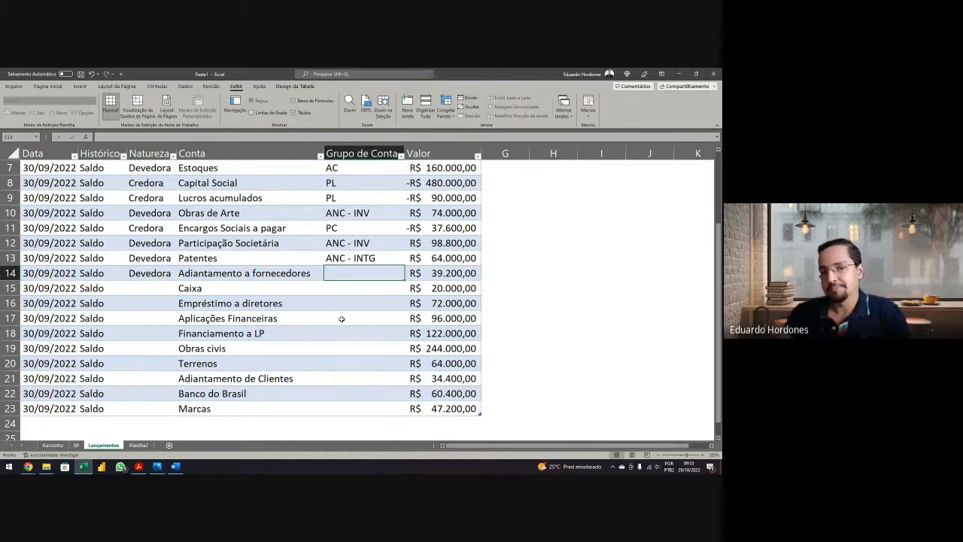
{"action": "type", "text": "AC"}
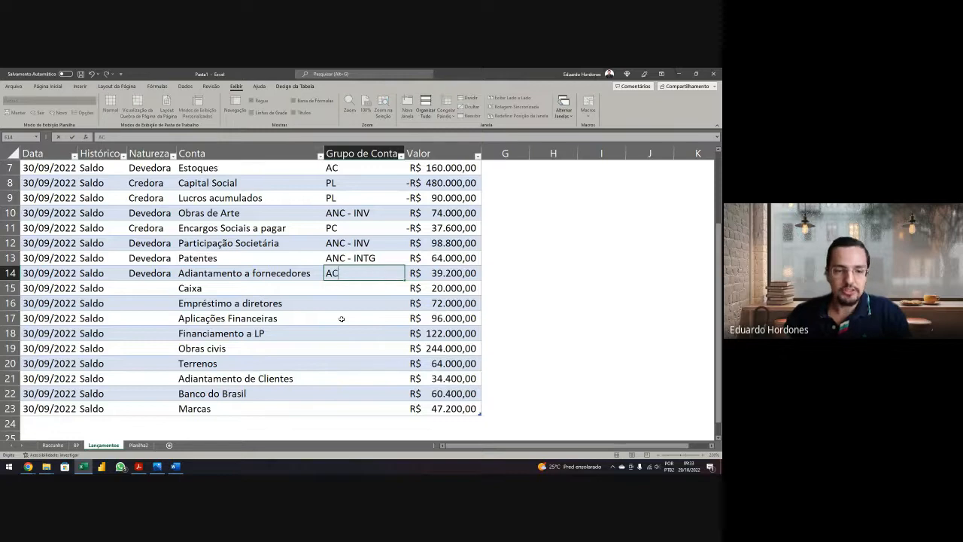
{"action": "key", "text": "Return"}
Step: Fill in the Caixa entry with nature Devedora and account group AC
{"action": "key", "text": "Left"}
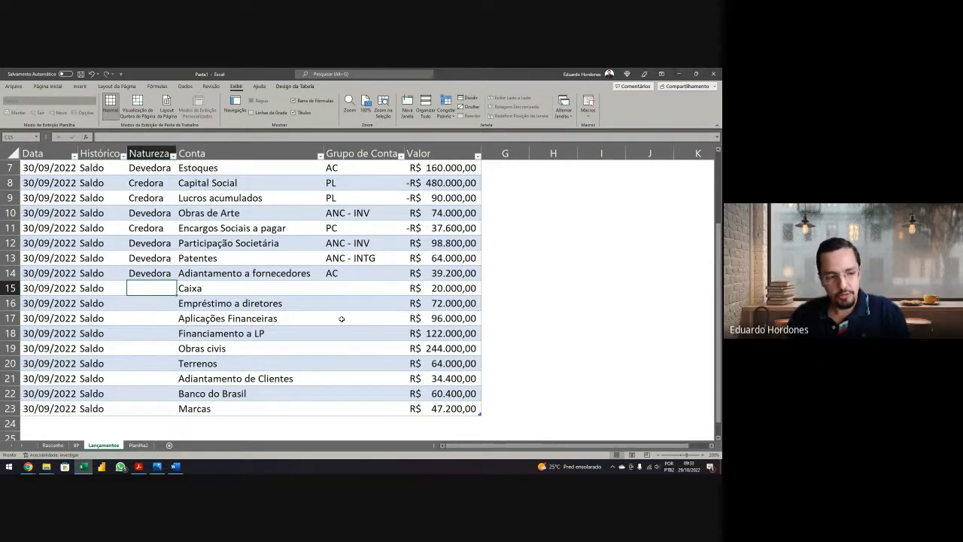
{"action": "type", "text": "Devedora"}
{"action": "key", "text": "Tab"}
{"action": "key", "text": "Tab"}
{"action": "type", "text": "AC"}
{"action": "key", "text": "Tab"}
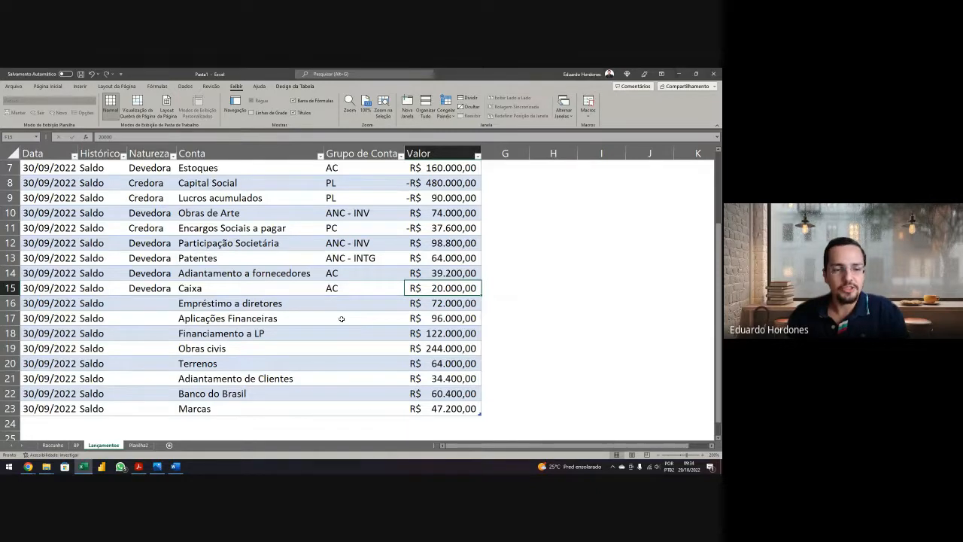
Step: Classify the Empréstimo a diretores entry as Devedora with account group ANC - RLP
{"action": "left_click", "coordinate": [167, 304]}
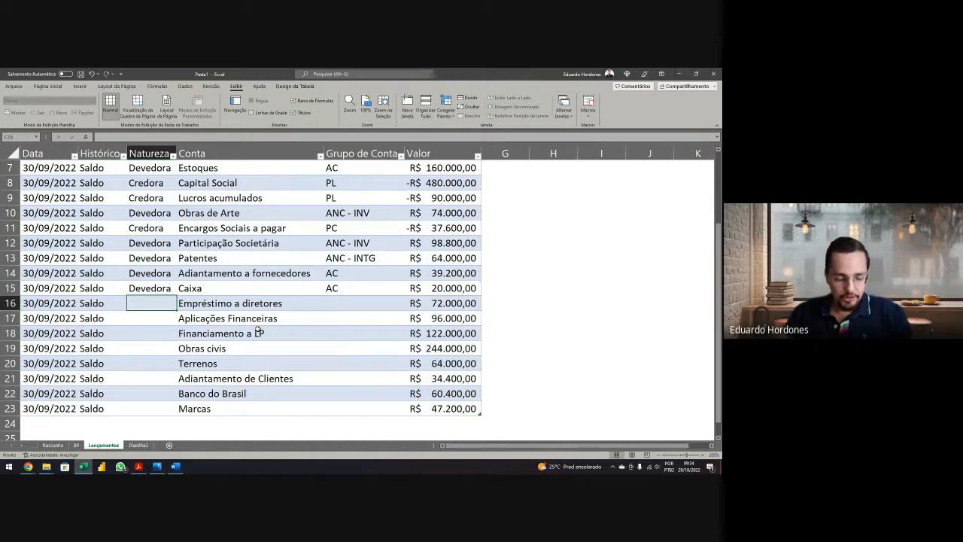
{"action": "type", "text": "D"}
{"action": "key", "text": "Tab"}
{"action": "key", "text": "Tab"}
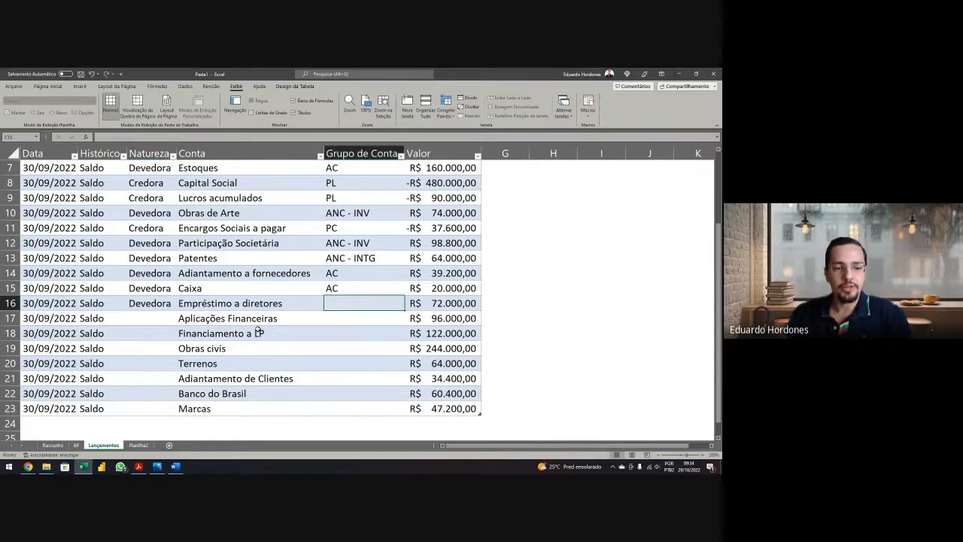
{"action": "type", "text": "ANC - "}
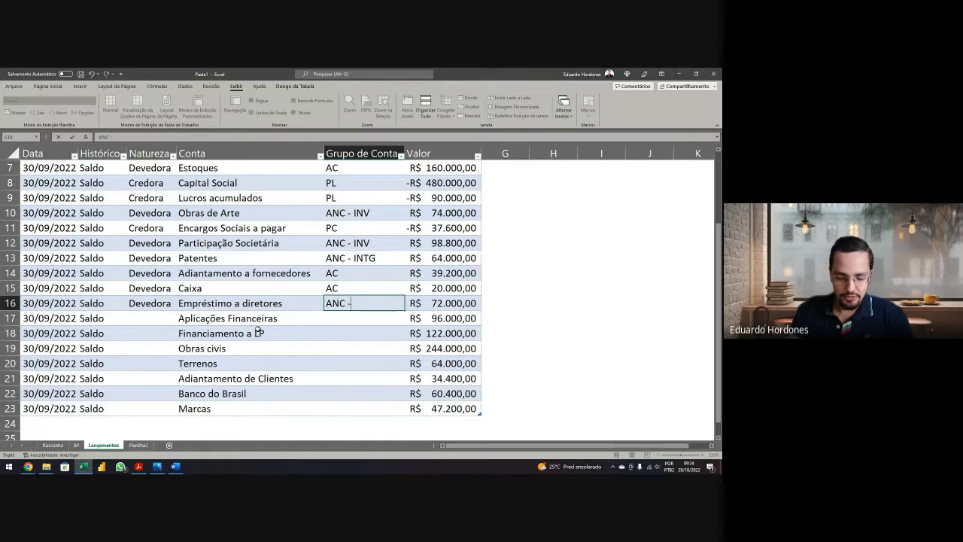
{"action": "type", "text": "RLP"}
{"action": "key", "text": "Return"}
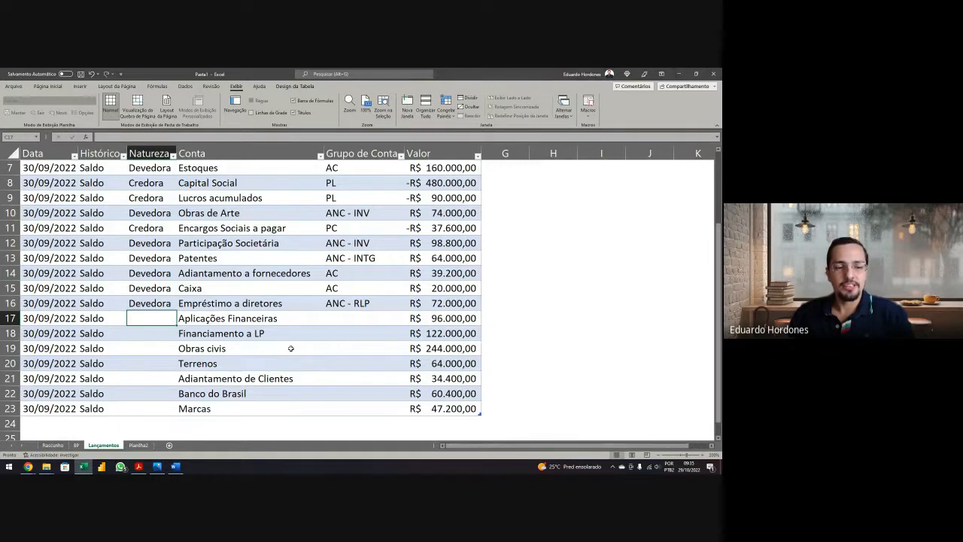
Step: Fill in the Aplicações Financeiras entry with nature Devedora and account group AC
{"action": "type", "text": "Devedora"}
{"action": "key", "text": "Tab"}
{"action": "key", "text": "Tab"}
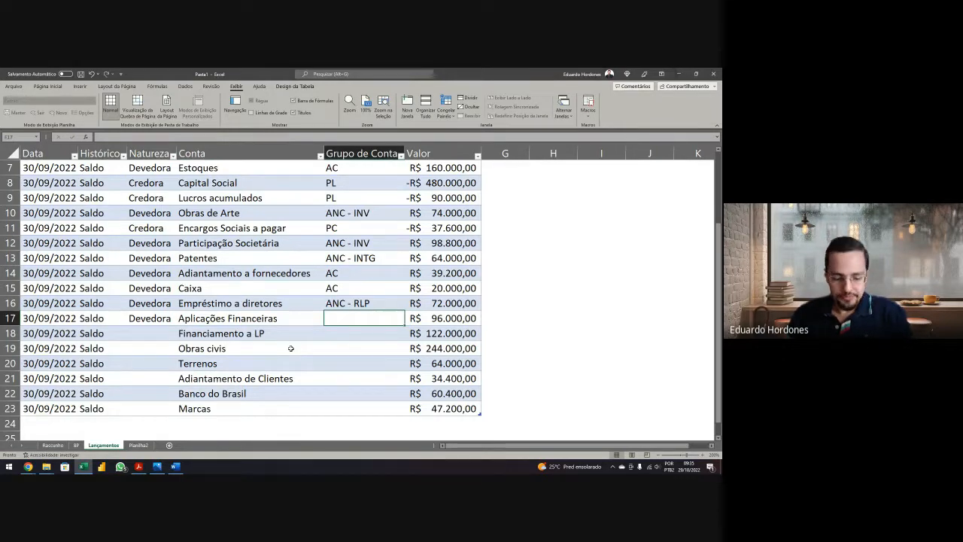
{"action": "type", "text": "AC"}
{"action": "key", "text": "Tab"}
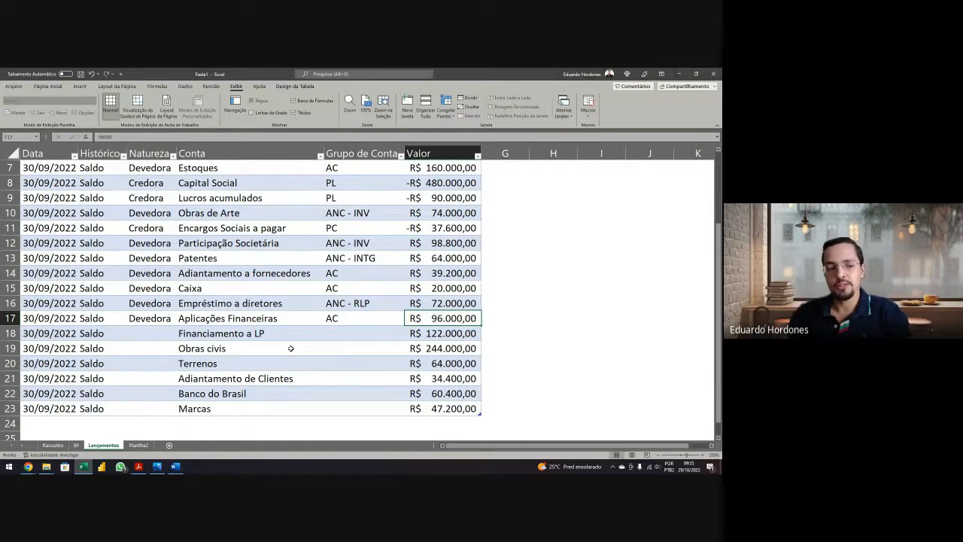
Step: Classify the Financiamento a LP entry as Credora with account group PNC
{"action": "left_click", "coordinate": [152, 337]}
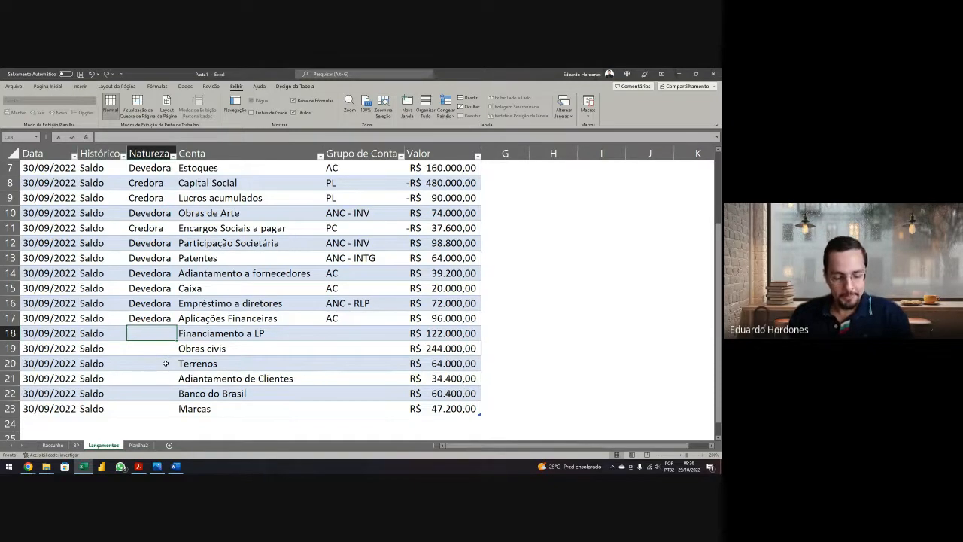
{"action": "type", "text": "Credora"}
{"action": "key", "text": "Tab"}
{"action": "key", "text": "Tab"}
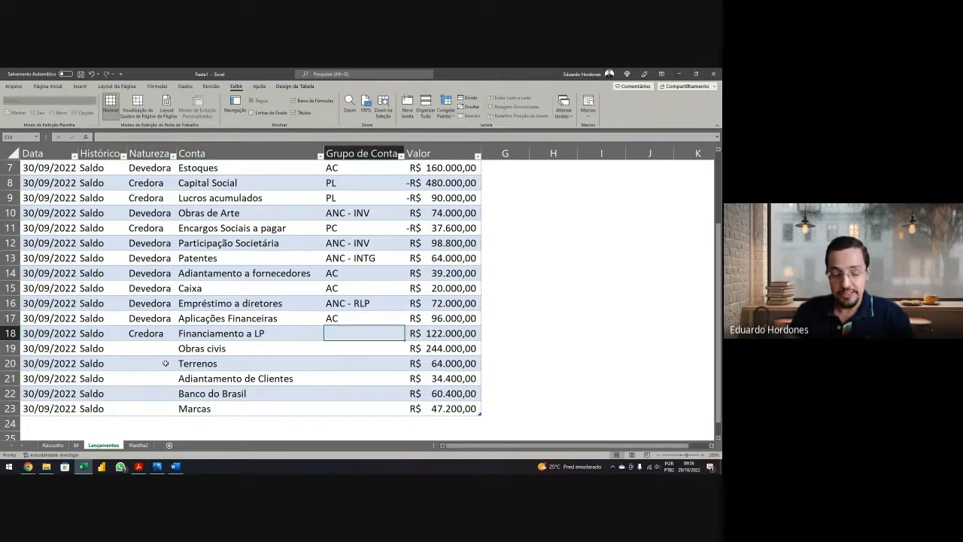
{"action": "type", "text": "PNC"}
{"action": "key", "text": "Return"}
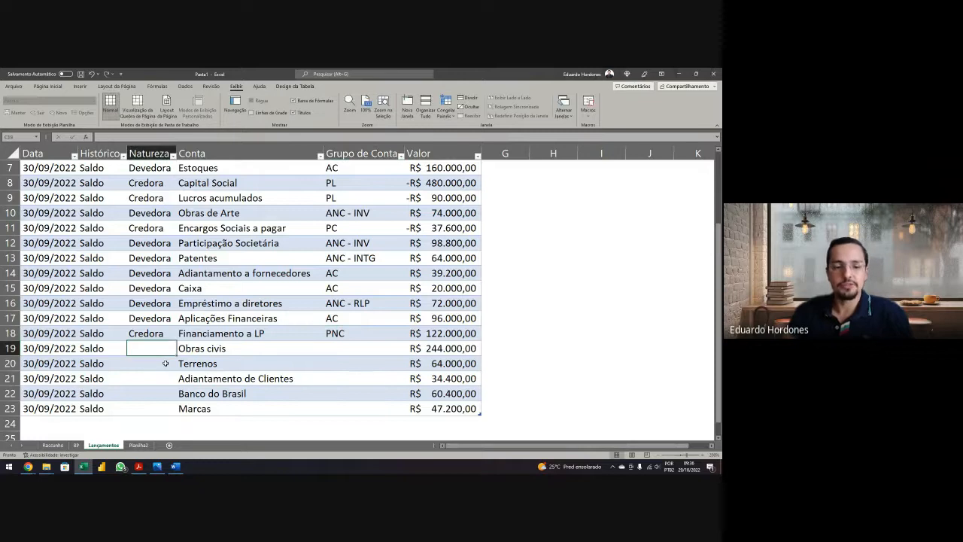
Step: Make the Financiamento a LP value negative, -R$ 122.000,00
{"action": "key", "text": "Up"}
{"action": "key", "text": "Right"}
{"action": "key", "text": "Right"}
{"action": "key", "text": "Right"}
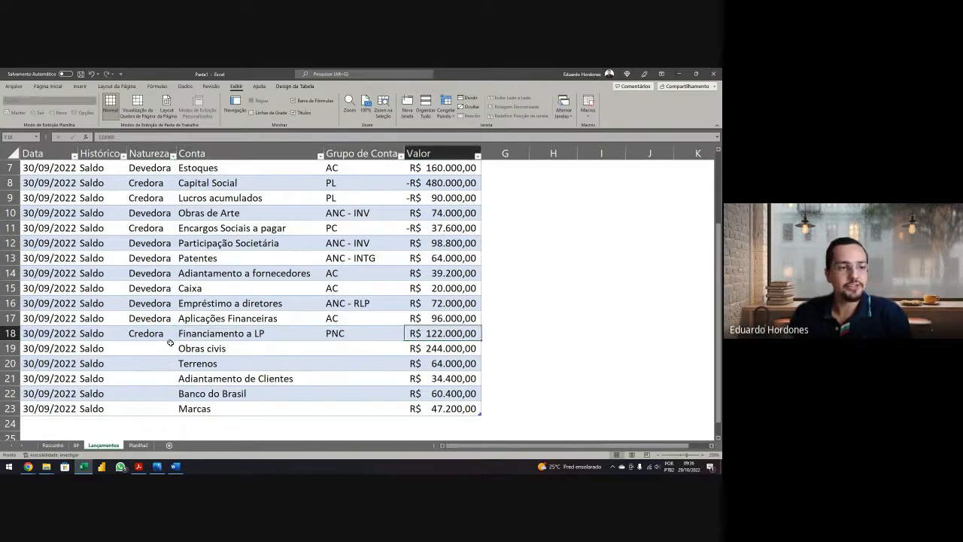
{"action": "left_click", "coordinate": [96, 138]}
{"action": "type", "text": "-"}
{"action": "key", "text": "Return"}
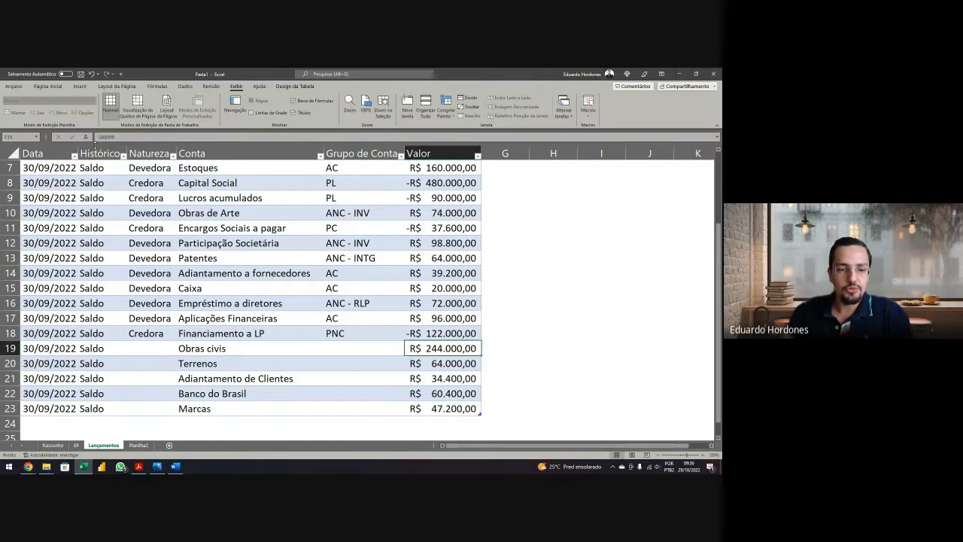
Step: Classify the Obras civis entry as Devedora with account group ANC - IMB
{"action": "key", "text": "Left"}
{"action": "key", "text": "Left"}
{"action": "key", "text": "Left"}
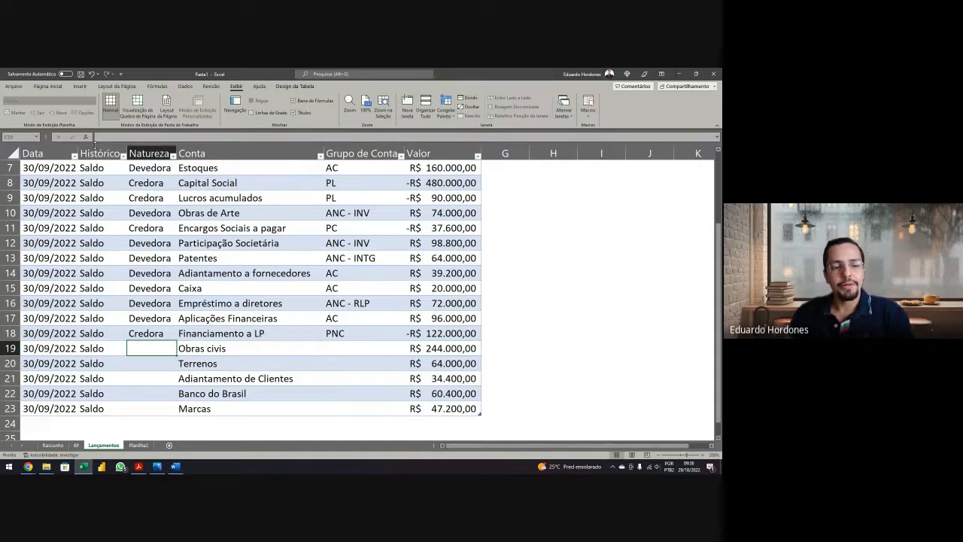
{"action": "type", "text": "D"}
{"action": "key", "text": "Right"}
{"action": "key", "text": "Right"}
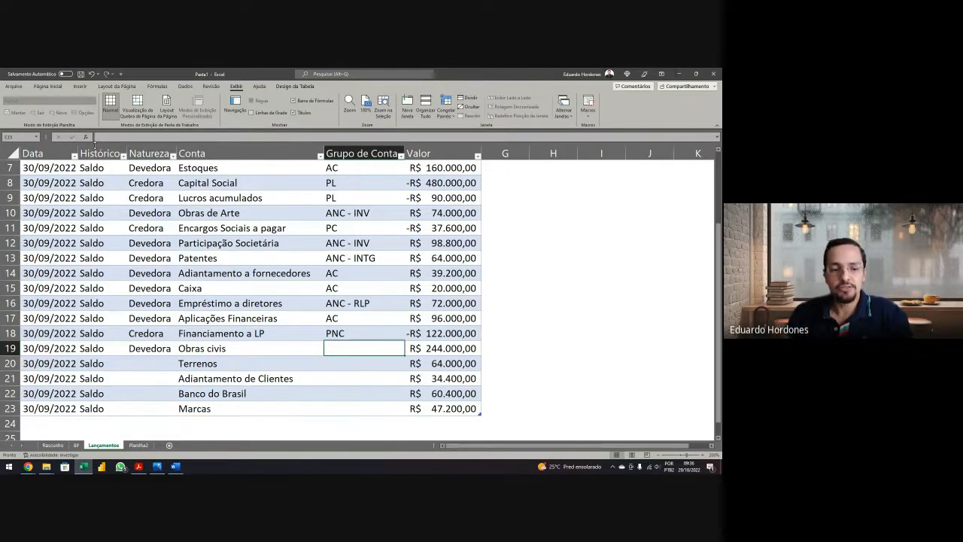
{"action": "type", "text": "ANC -"}
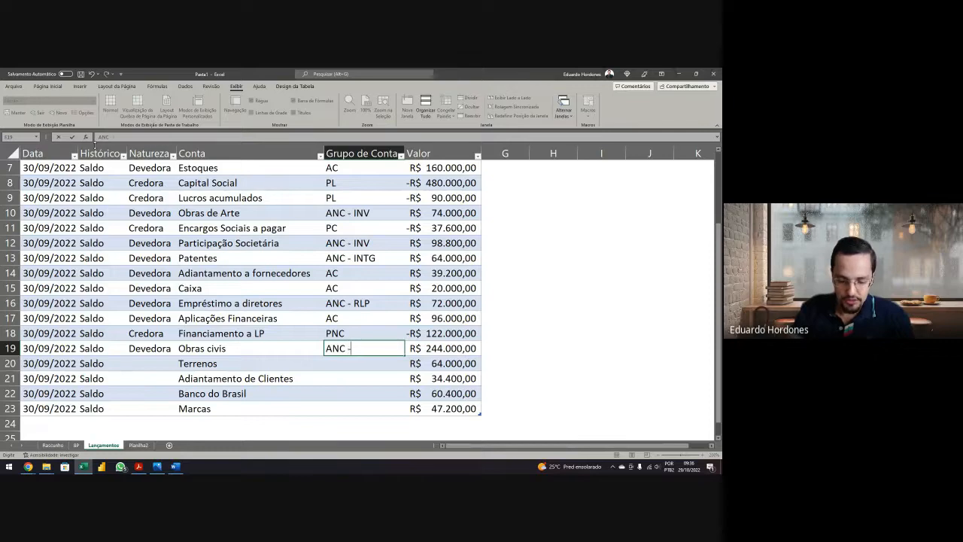
{"action": "type", "text": " IMB"}
{"action": "key", "text": "Return"}
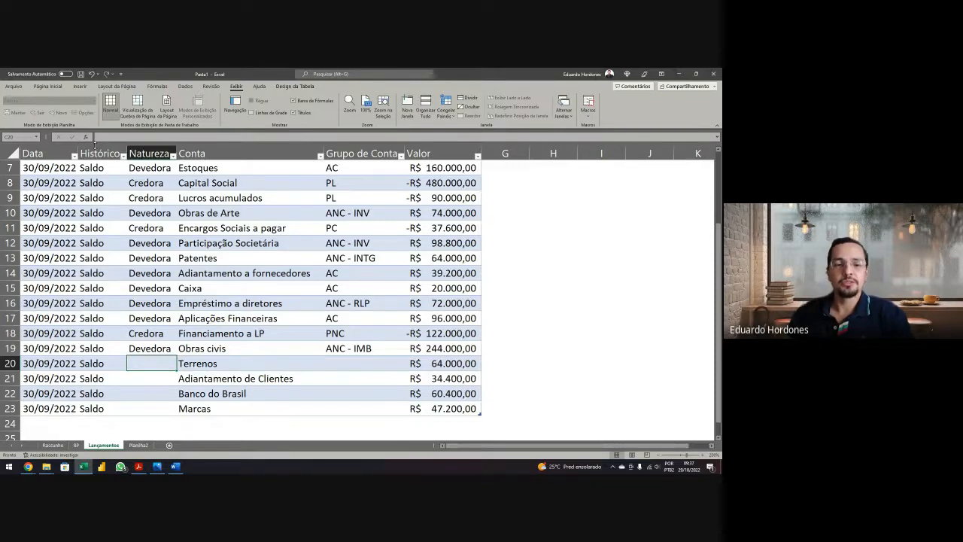
Step: Filter Grupo de Conta to show only AC, ANC - IMB, ANC - INTG, ANC - INV and ANC - RLP
{"action": "left_click", "coordinate": [339, 183]}
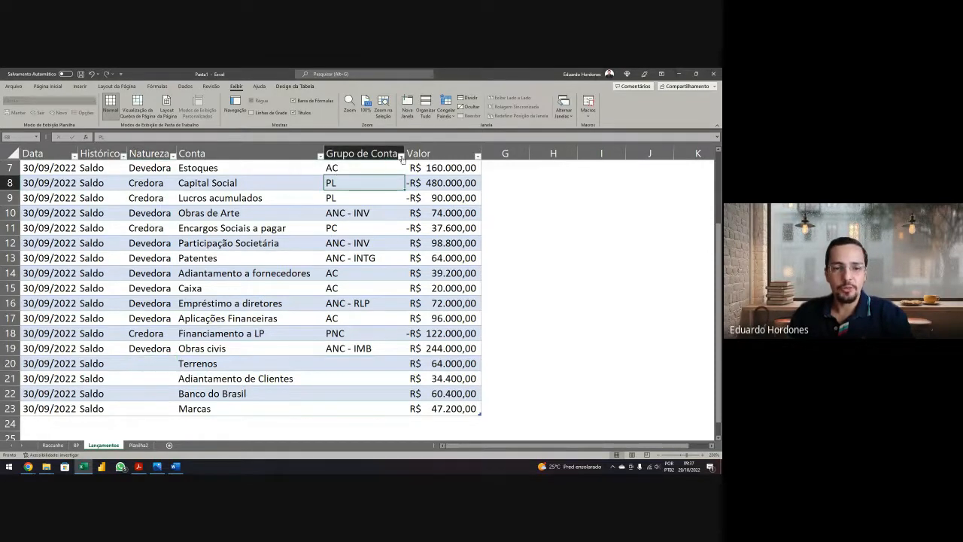
{"action": "left_click", "coordinate": [401, 156]}
{"action": "left_click", "coordinate": [329, 245]}
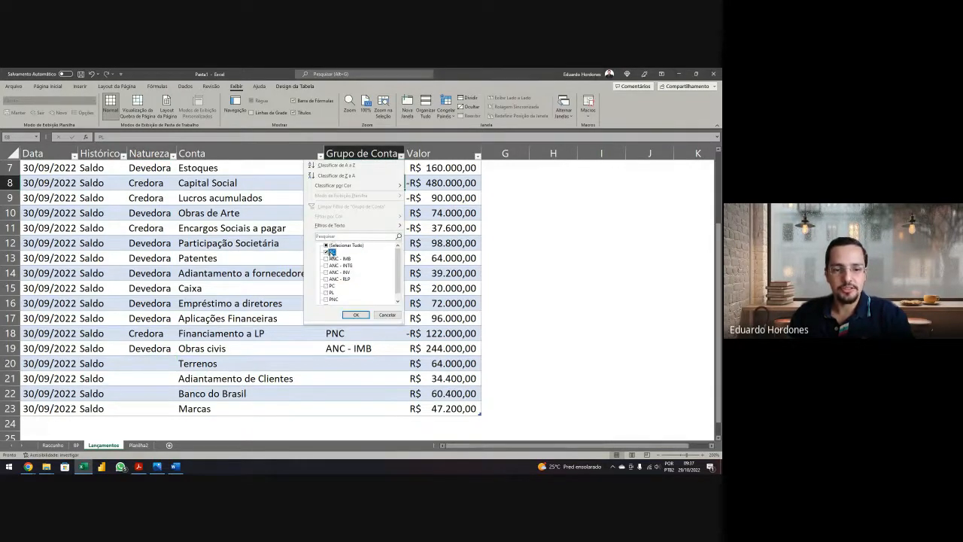
{"action": "left_click", "coordinate": [330, 252]}
{"action": "left_click", "coordinate": [336, 258]}
{"action": "left_click", "coordinate": [339, 266]}
{"action": "left_click", "coordinate": [339, 273]}
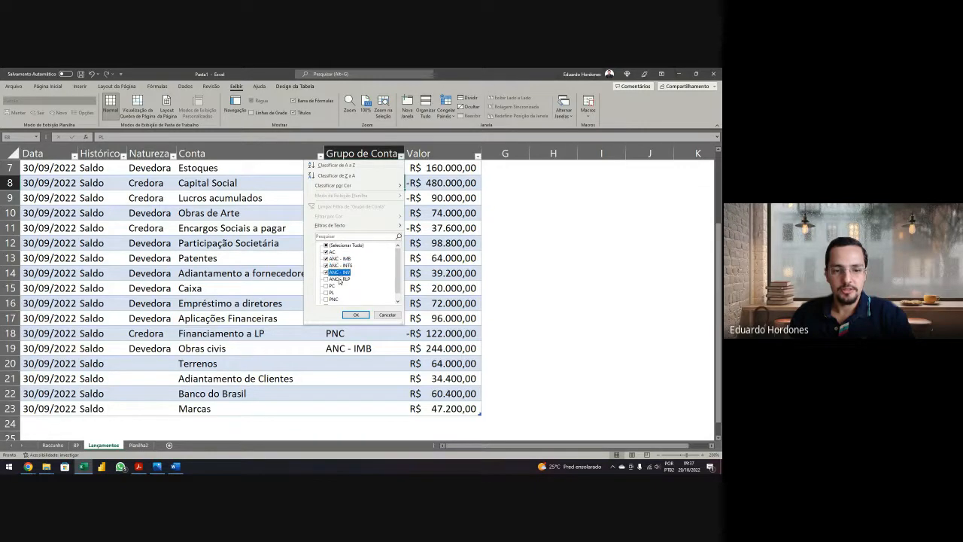
{"action": "left_click", "coordinate": [340, 279]}
{"action": "left_click", "coordinate": [358, 315]}
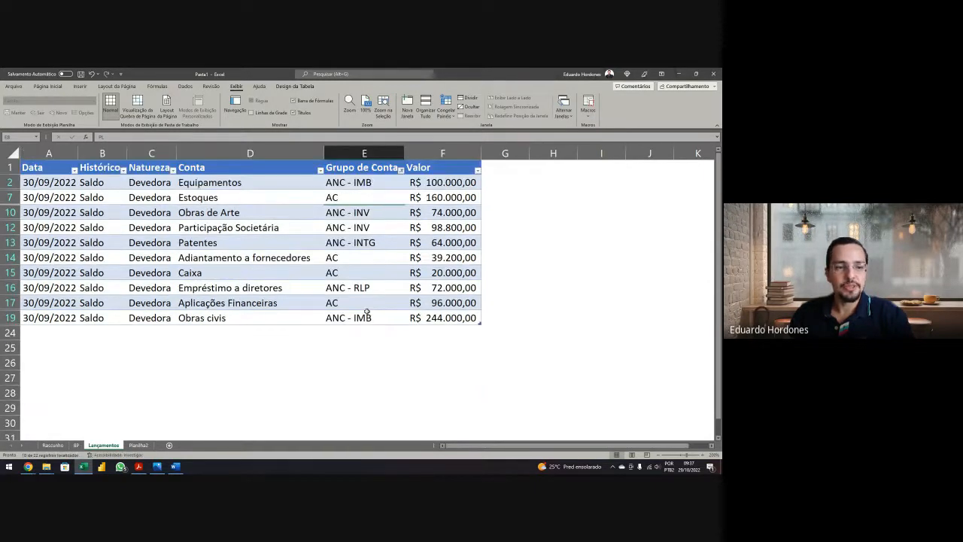
Step: Go through the filtered asset accounts from Estoques to Empréstimo a diretores, and restore all account groups in the Grupo de Conta filter
{"action": "left_click", "coordinate": [275, 198]}
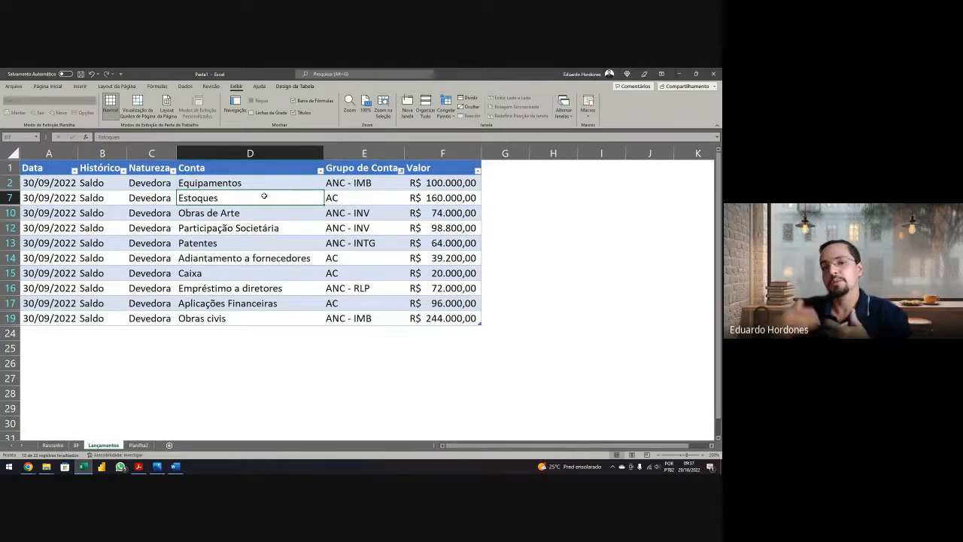
{"action": "left_click", "coordinate": [273, 230]}
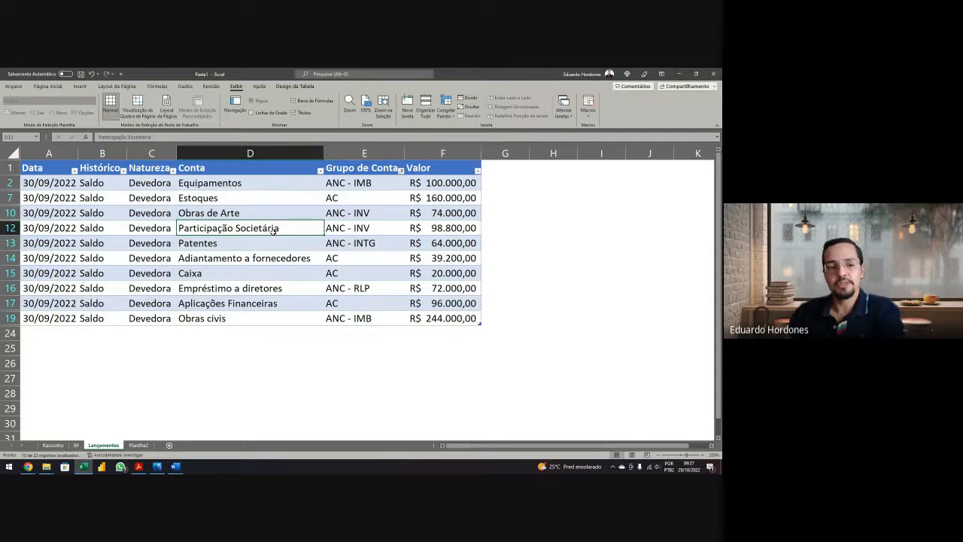
{"action": "left_click", "coordinate": [271, 243]}
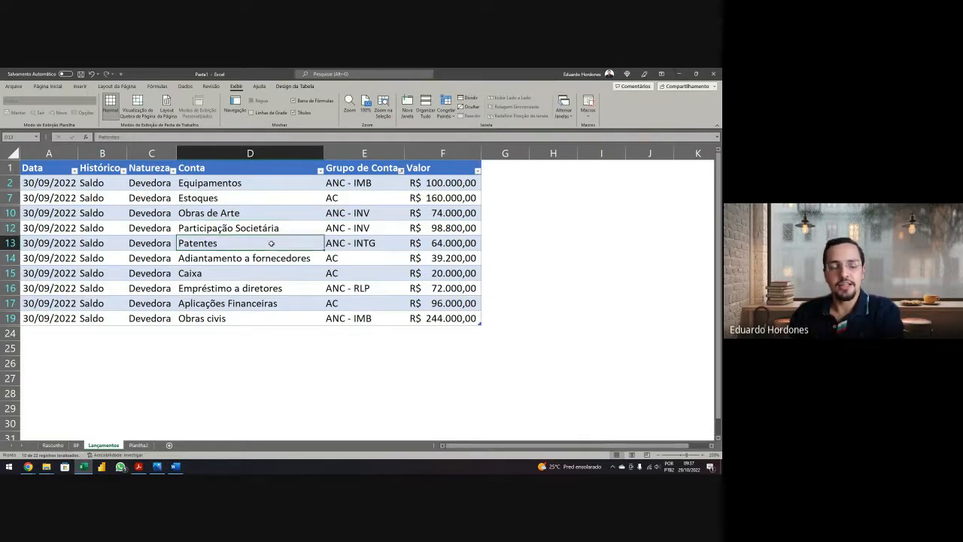
{"action": "left_click", "coordinate": [272, 273]}
{"action": "left_click", "coordinate": [274, 288]}
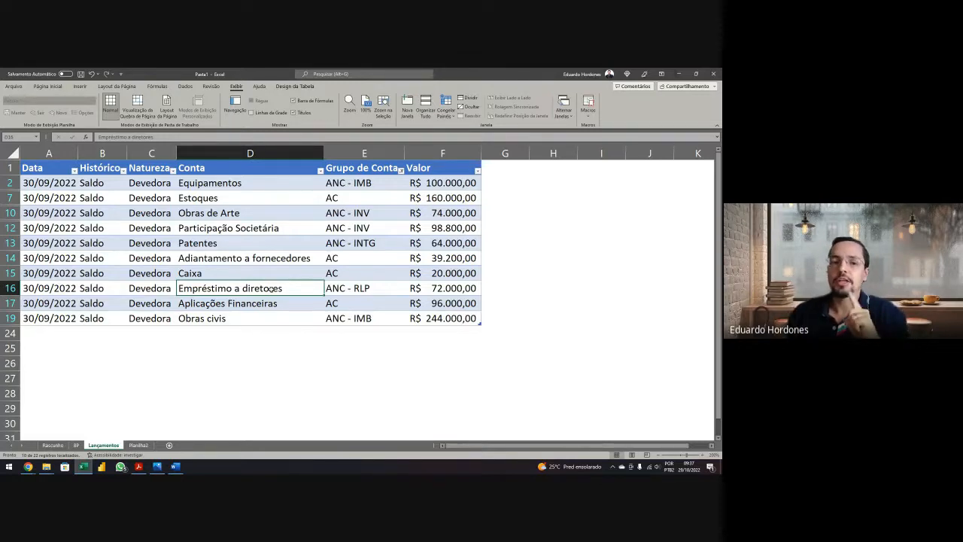
{"action": "left_click", "coordinate": [401, 171]}
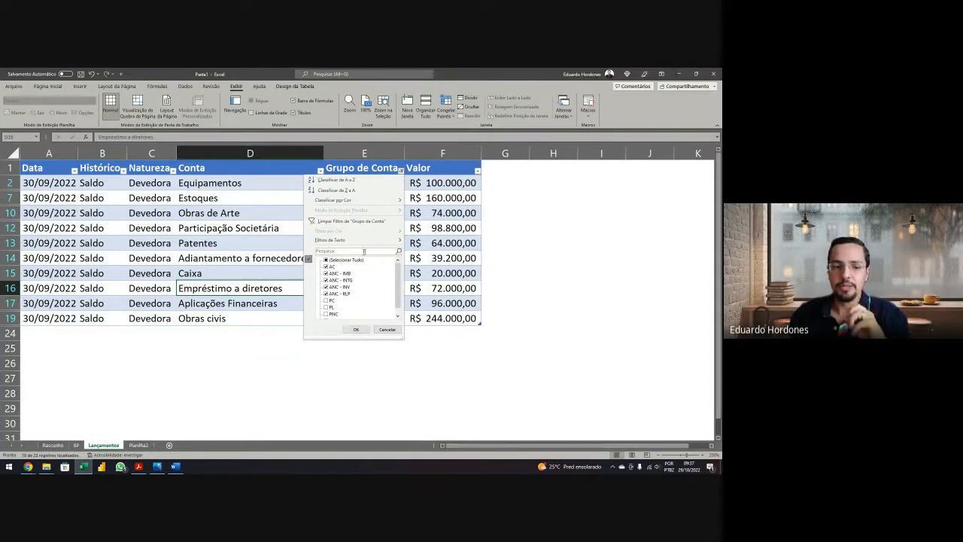
{"action": "left_click", "coordinate": [325, 259]}
{"action": "left_click", "coordinate": [357, 330]}
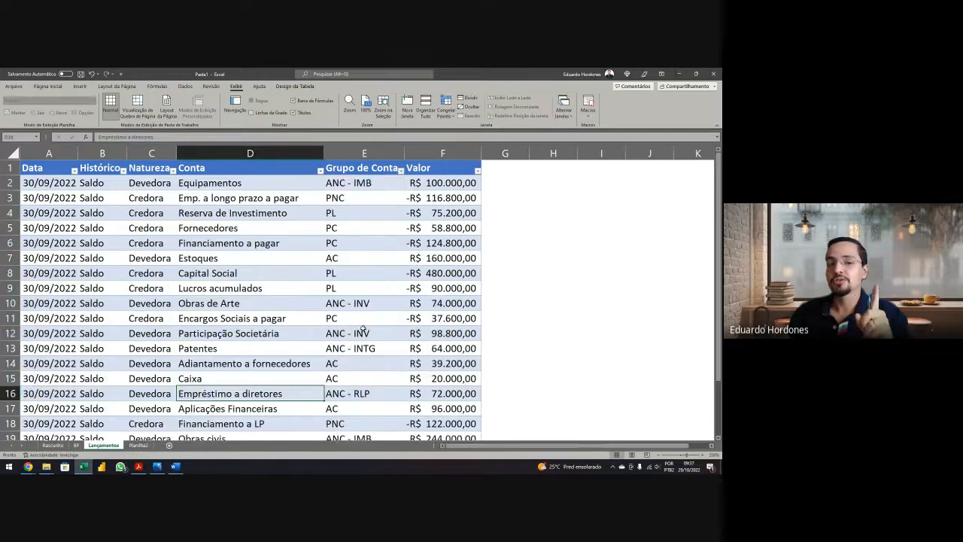
Step: Classify the Terrenos entry as Devedora with account group ANC - IMB
{"action": "scroll", "coordinate": [363, 329], "scroll_direction": "down", "scroll_amount": 4}
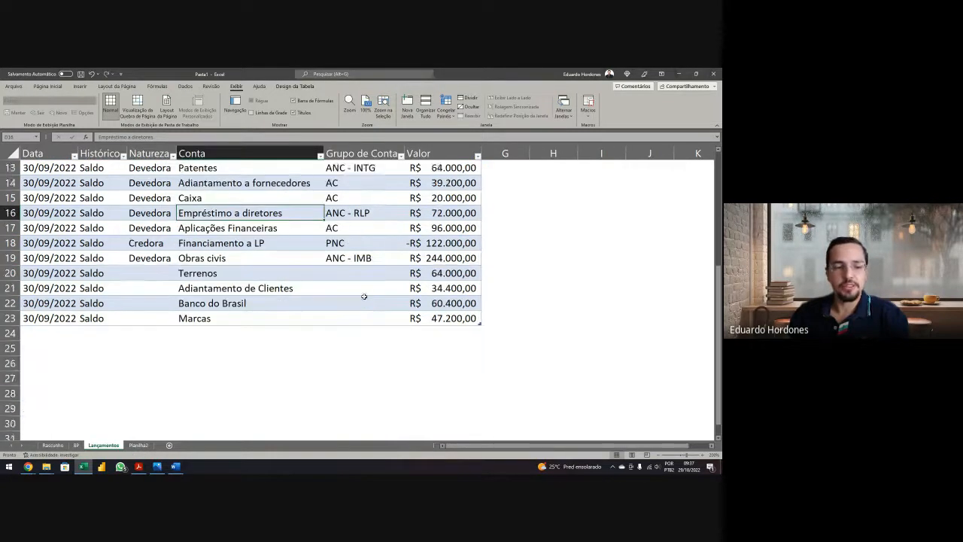
{"action": "scroll", "coordinate": [366, 297], "scroll_direction": "up", "scroll_amount": 1}
{"action": "left_click_drag", "start_coordinate": [224, 303], "coordinate": [227, 319]}
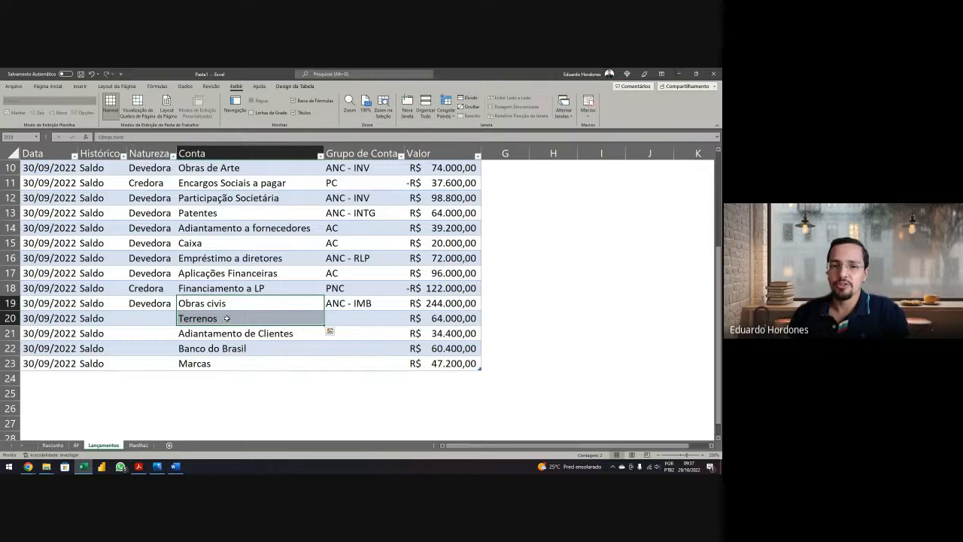
{"action": "left_click", "coordinate": [167, 319]}
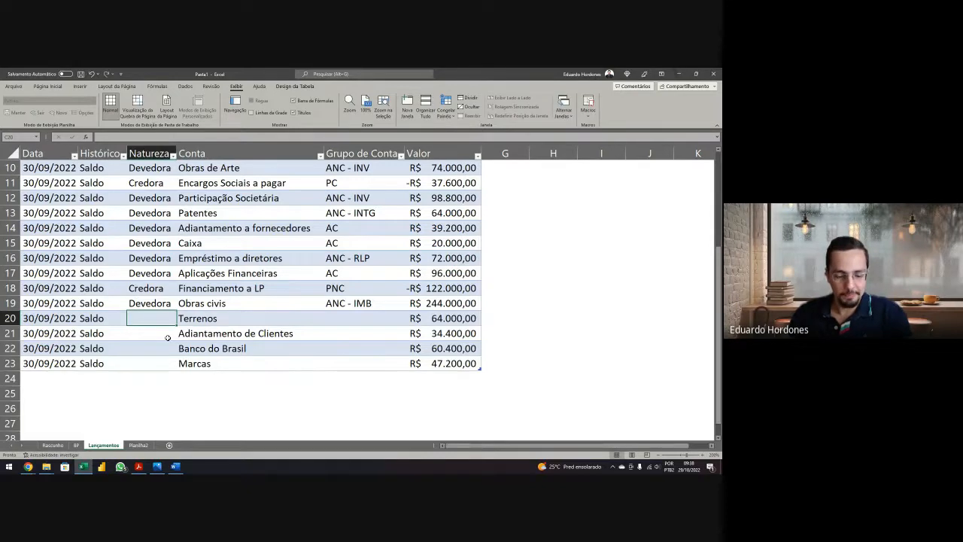
{"action": "type", "text": "Devedora"}
{"action": "key", "text": "Tab"}
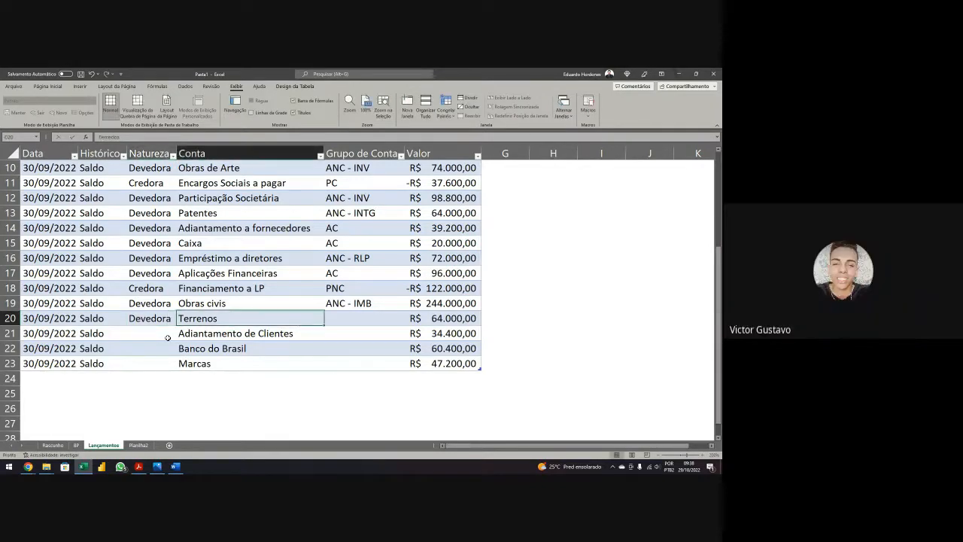
{"action": "key", "text": "Tab"}
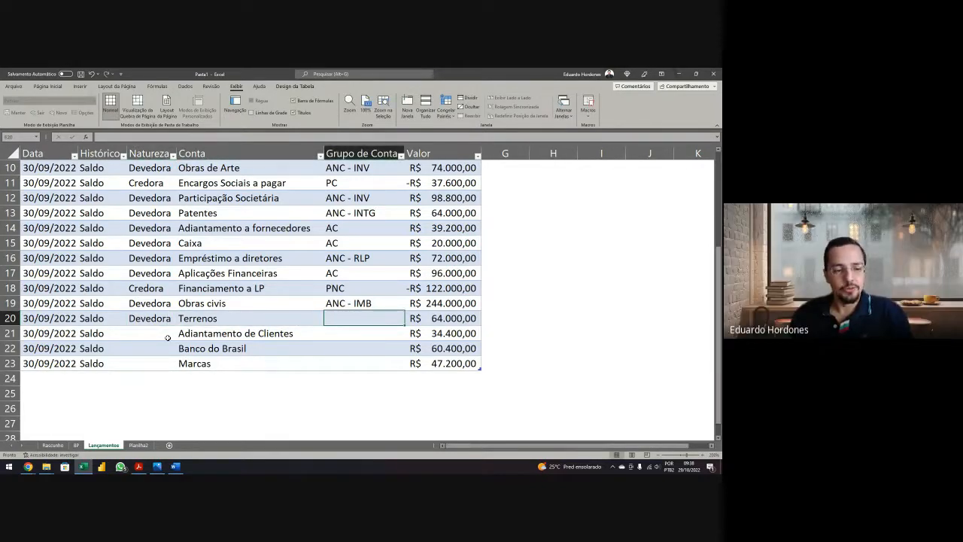
{"action": "key", "text": "Up"}
{"action": "key", "text": "ctrl+c"}
{"action": "key", "text": "Down"}
{"action": "key", "text": "ctrl+v"}
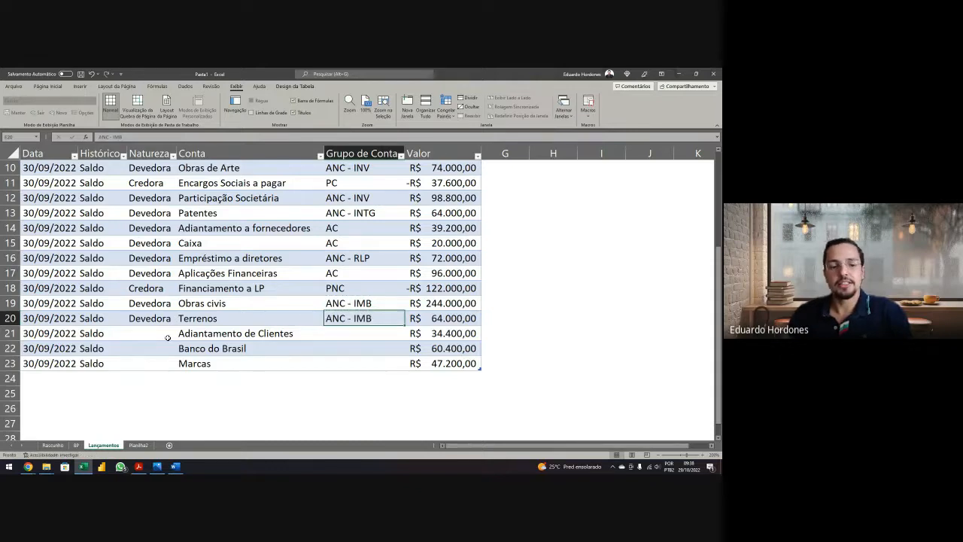
Step: Classify the Adiantamento de Clientes entry as Credora with account group PC
{"action": "left_click", "coordinate": [241, 332]}
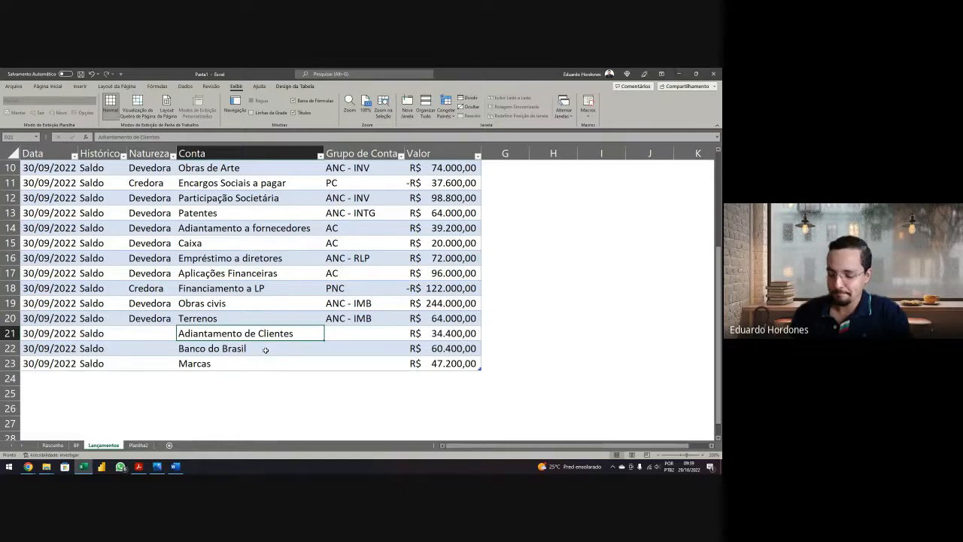
{"action": "key", "text": "Left"}
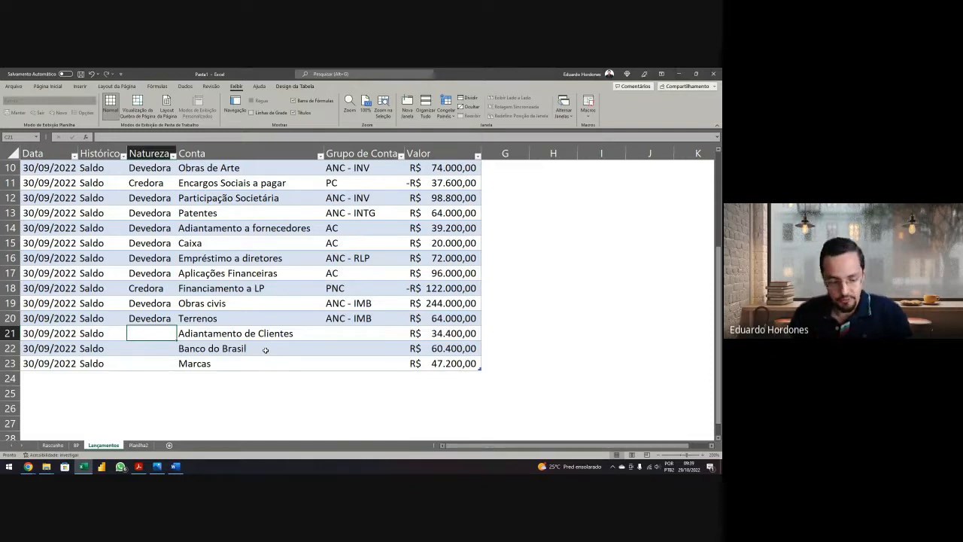
{"action": "type", "text": "Credora"}
{"action": "key", "text": "Tab"}
{"action": "key", "text": "Tab"}
{"action": "type", "text": "PC"}
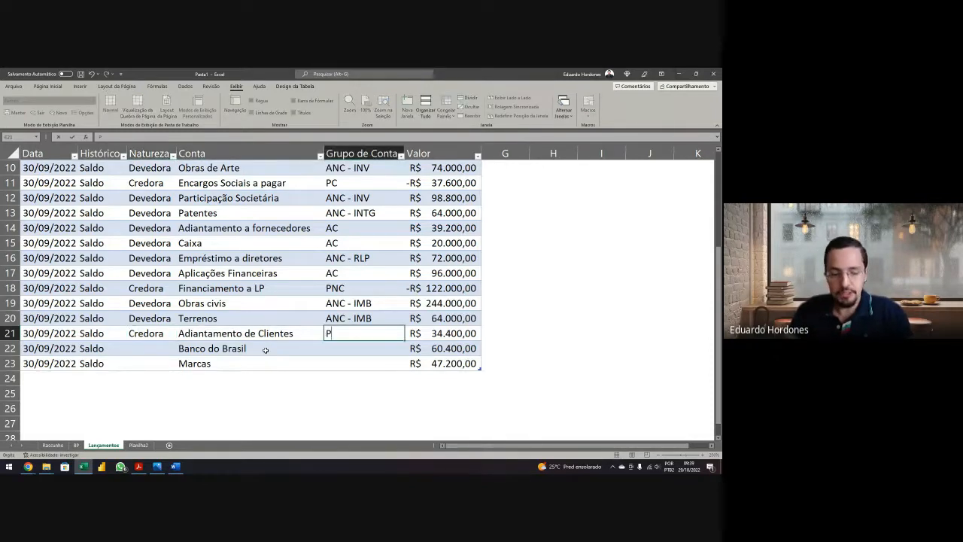
{"action": "key", "text": "Return"}
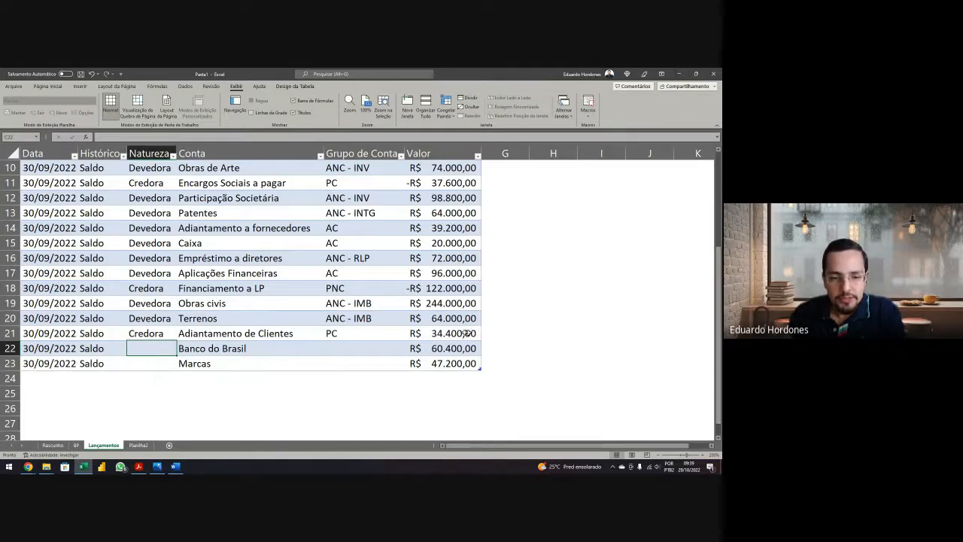
Step: Make the Adiantamento de Clientes value negative, -R$ 34.400,00
{"action": "left_click", "coordinate": [459, 333]}
{"action": "left_click", "coordinate": [97, 137]}
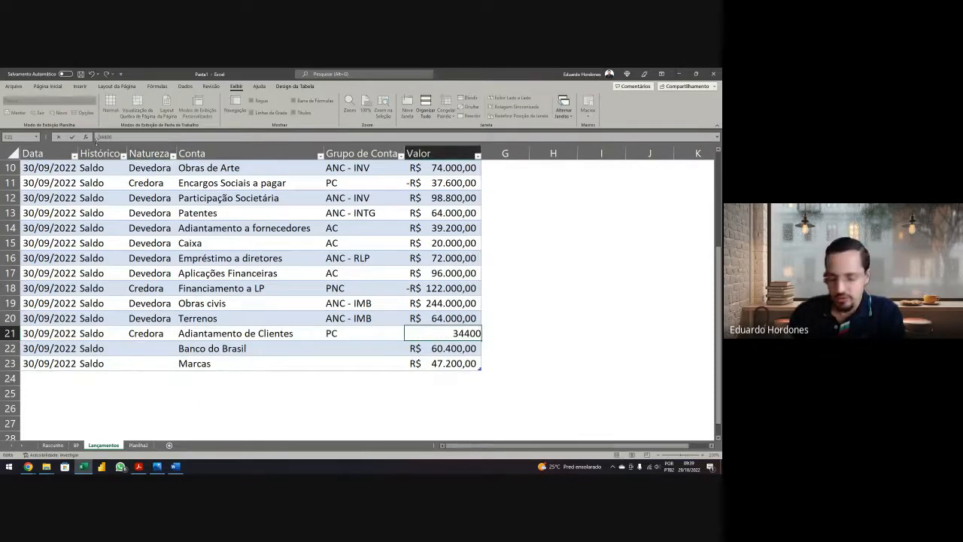
{"action": "type", "text": "-"}
{"action": "key", "text": "Return"}
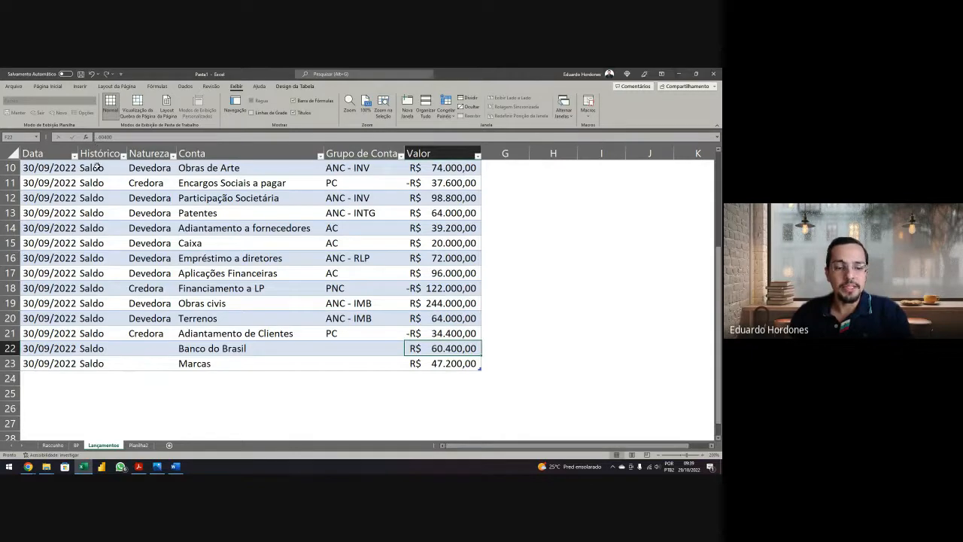
Step: Classify the Banco do Brasil entry as Devedora with account group AC
{"action": "left_click", "coordinate": [154, 349]}
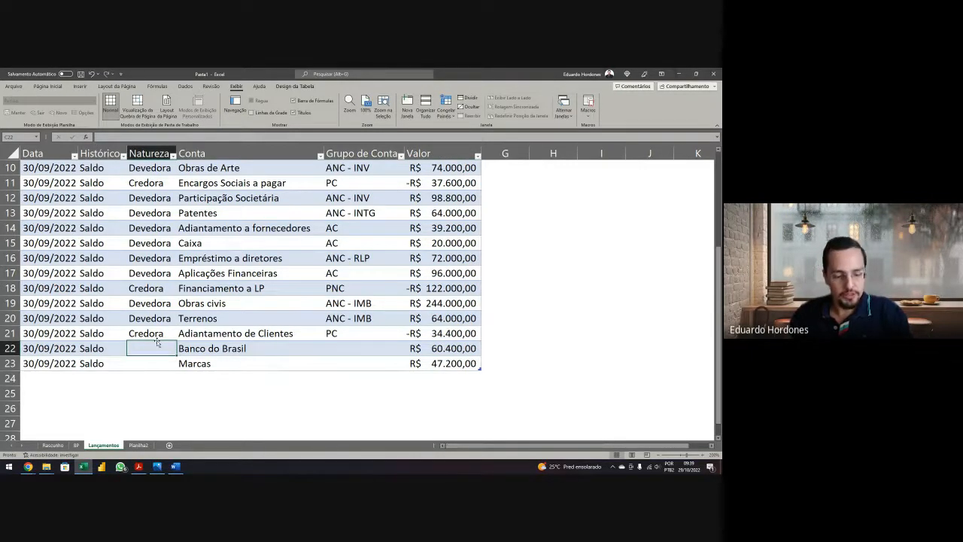
{"action": "type", "text": "Devedora"}
{"action": "key", "text": "Tab"}
{"action": "key", "text": "Tab"}
{"action": "type", "text": "AC"}
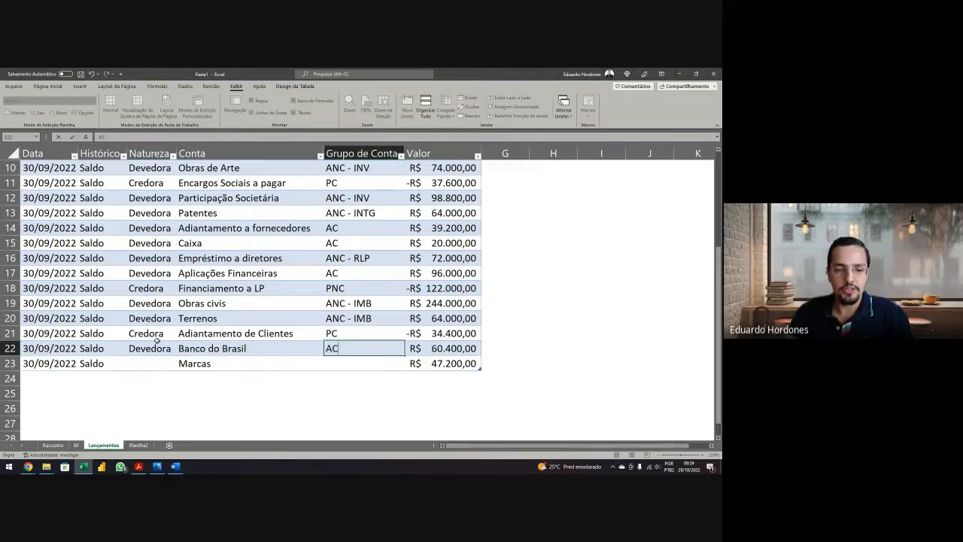
{"action": "key", "text": "Return"}
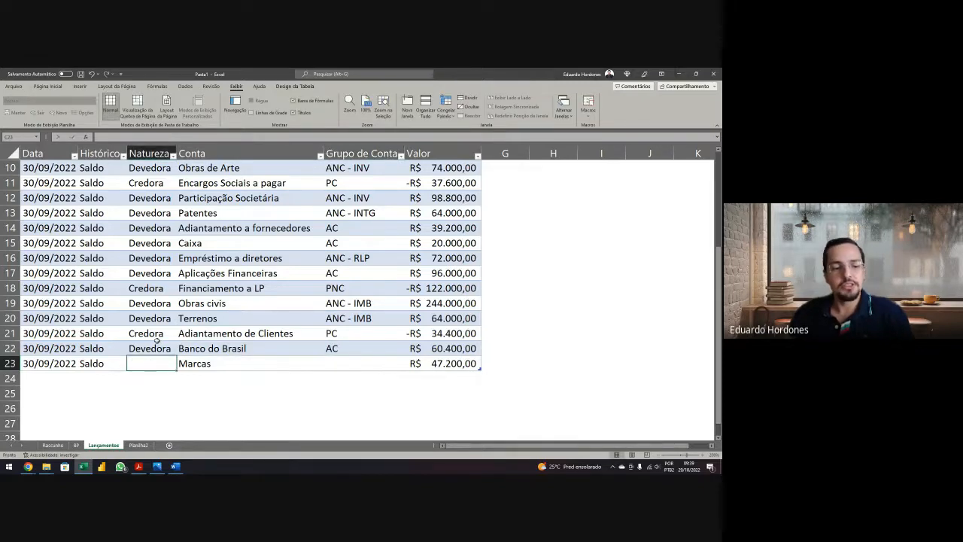
Step: Classify the Marcas entry as Devedora with account group ANC - INTG
{"action": "type", "text": "Devedora"}
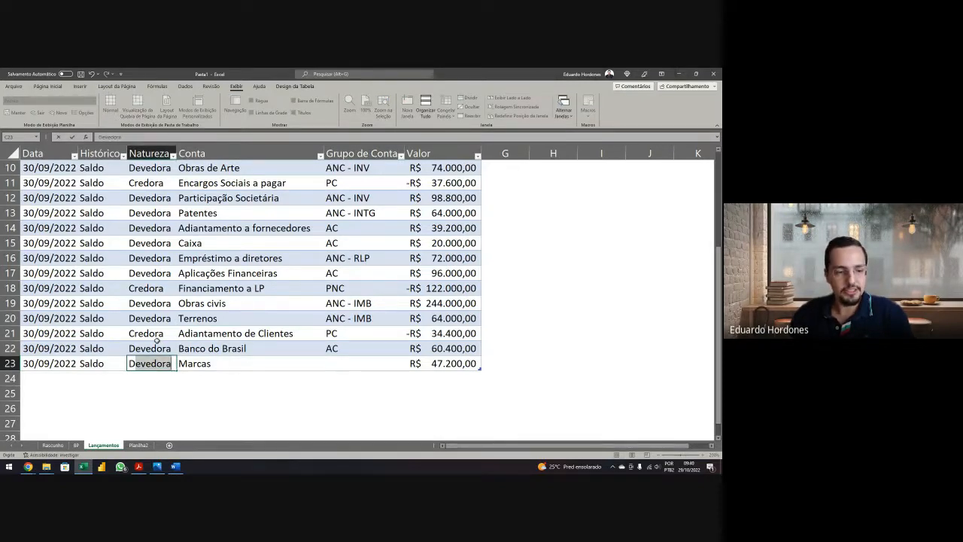
{"action": "key", "text": "Tab"}
{"action": "key", "text": "Tab"}
{"action": "type", "text": "ANC "}
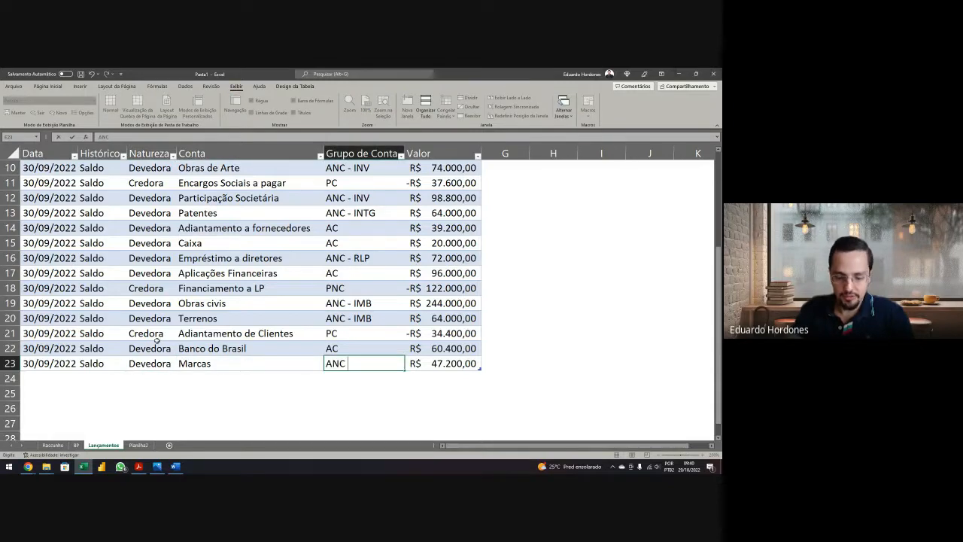
{"action": "type", "text": "- INTG"}
{"action": "key", "text": "Return"}
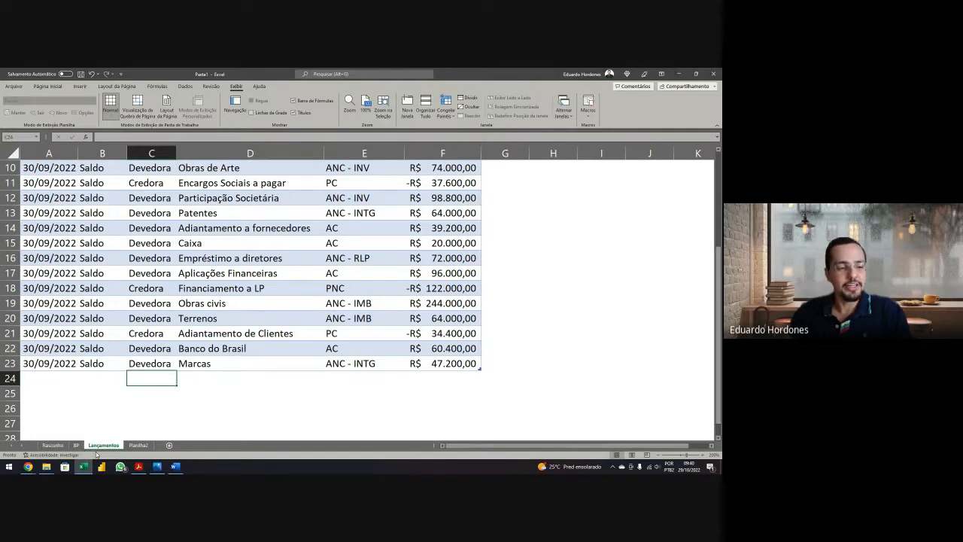
Step: Place the Lançamentos sheet before BP, and refresh the Ativos and Passivo + PL pivot tables on BP
{"action": "mouse_move", "coordinate": [103, 448]}
{"action": "left_mouse_down"}
{"action": "mouse_move", "coordinate": [73, 442]}
{"action": "mouse_move", "coordinate": [85, 450]}
{"action": "left_mouse_up"}
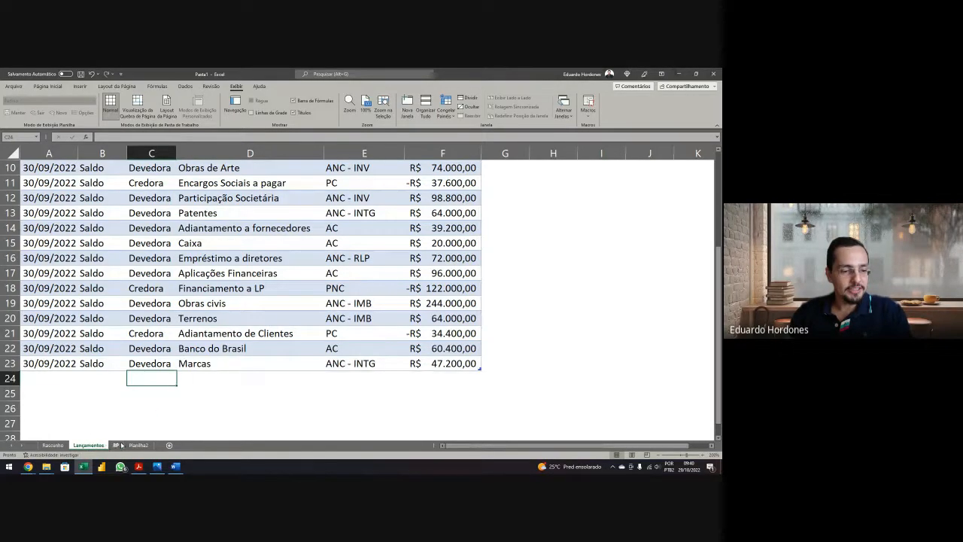
{"action": "left_click", "coordinate": [117, 445]}
{"action": "right_click", "coordinate": [181, 241]}
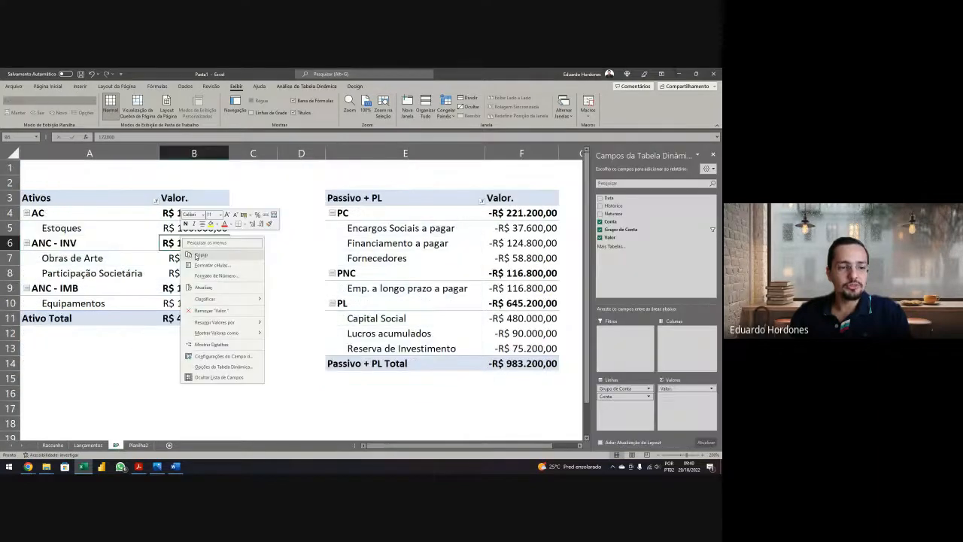
{"action": "left_click", "coordinate": [204, 287]}
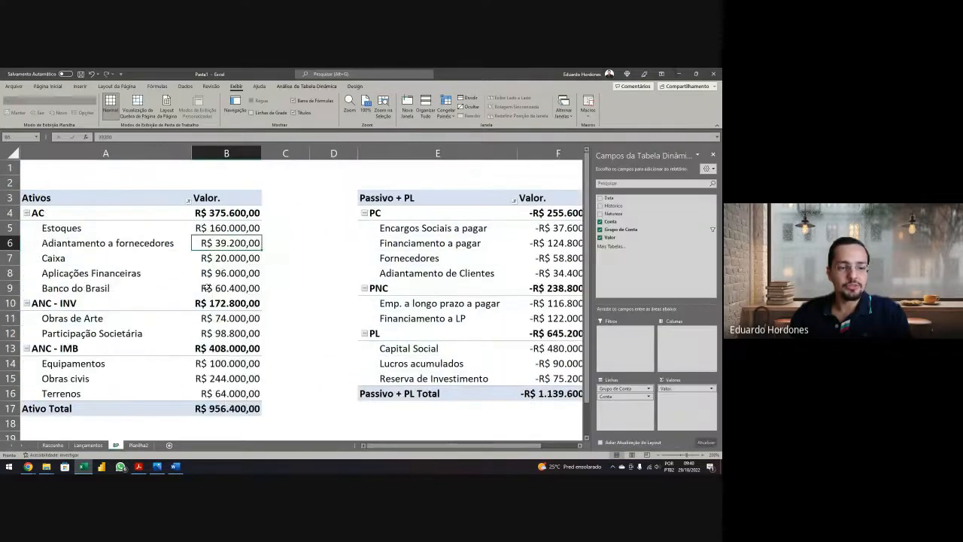
{"action": "right_click", "coordinate": [474, 259]}
{"action": "left_click", "coordinate": [491, 306]}
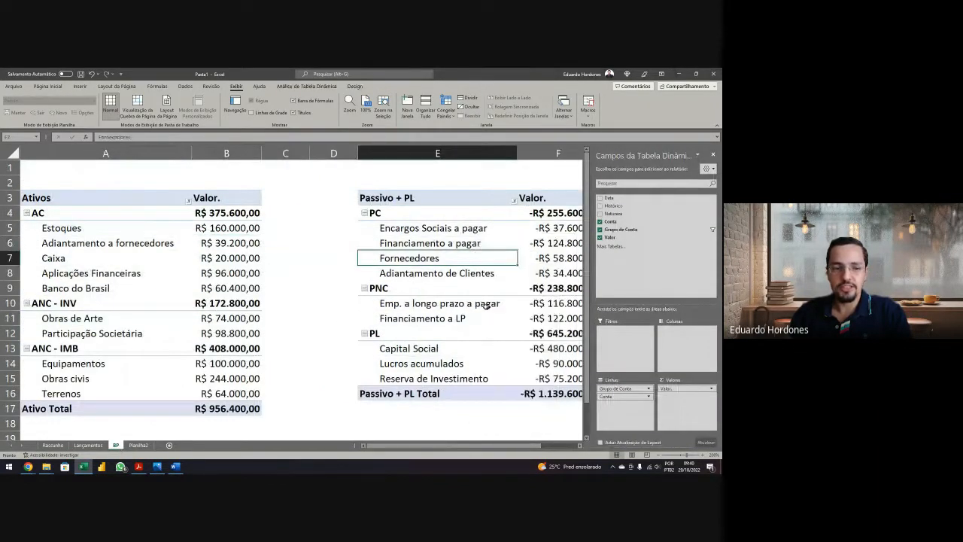
{"action": "left_click", "coordinate": [317, 348]}
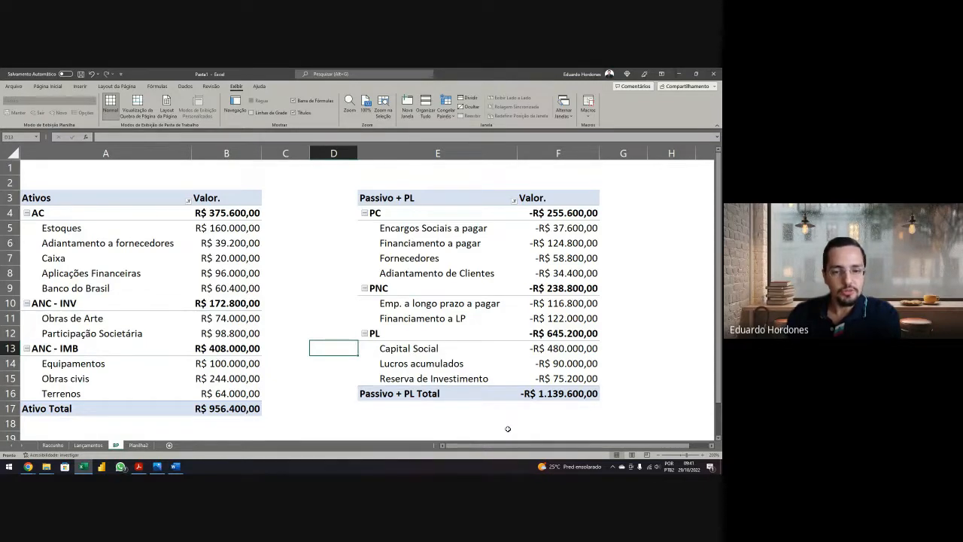
Step: Check the account group and value of the Empréstimo a diretores entry in Lançamentos, and return to the BP sheet
{"action": "left_click", "coordinate": [89, 445]}
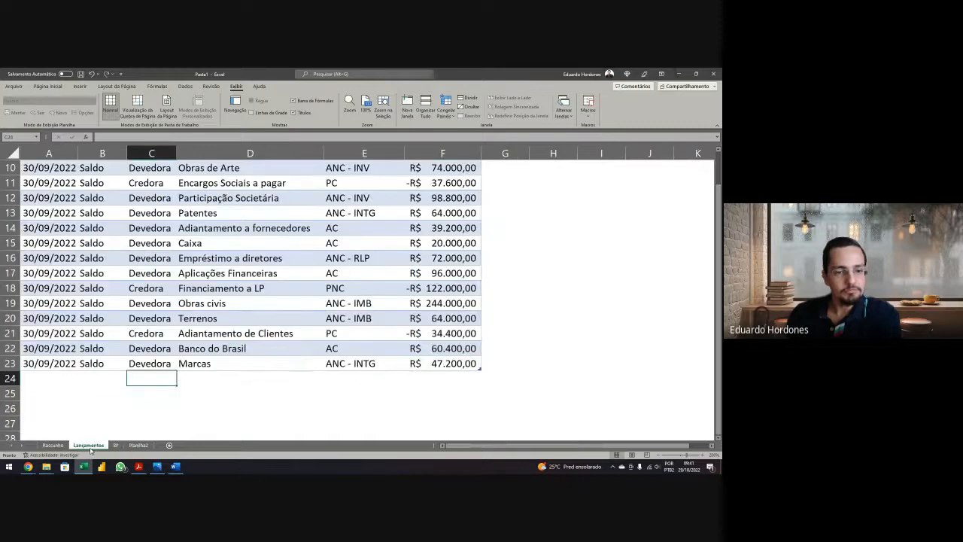
{"action": "scroll", "coordinate": [296, 367], "scroll_direction": "up", "scroll_amount": 2}
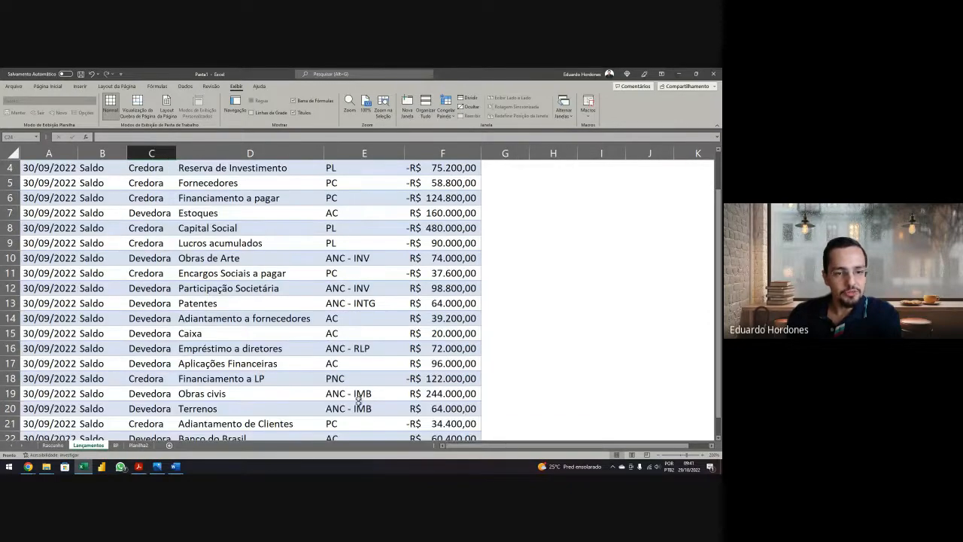
{"action": "scroll", "coordinate": [356, 384], "scroll_direction": "down", "scroll_amount": 2}
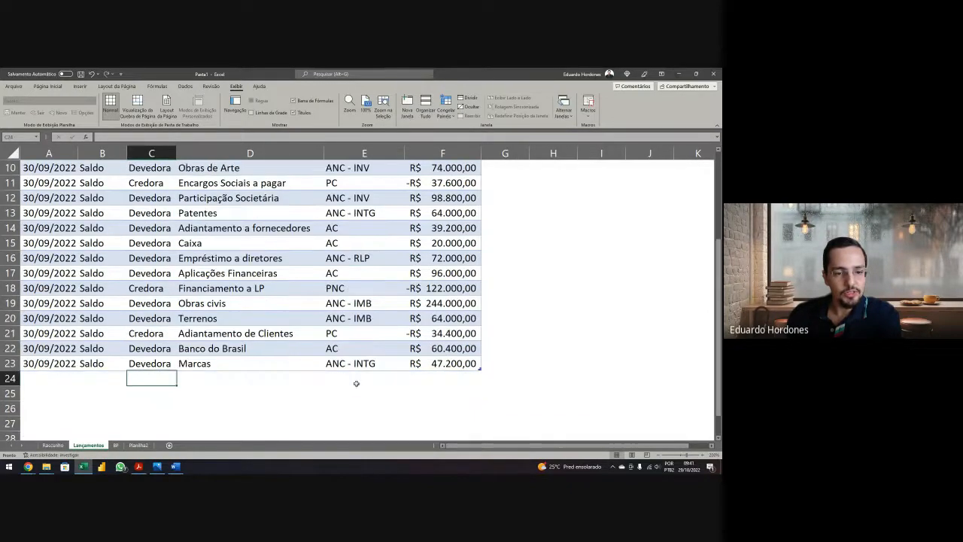
{"action": "left_click", "coordinate": [359, 262]}
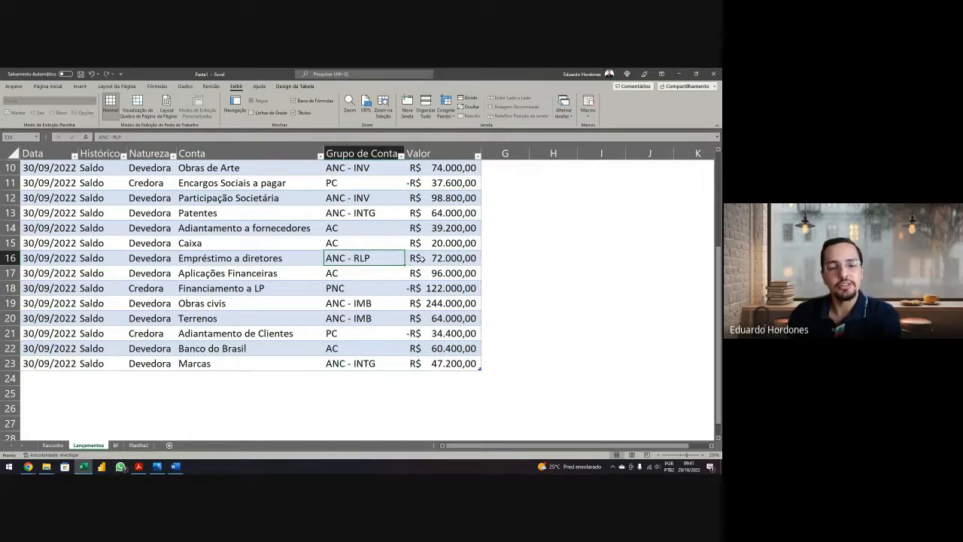
{"action": "left_click", "coordinate": [421, 259]}
{"action": "left_click", "coordinate": [115, 446]}
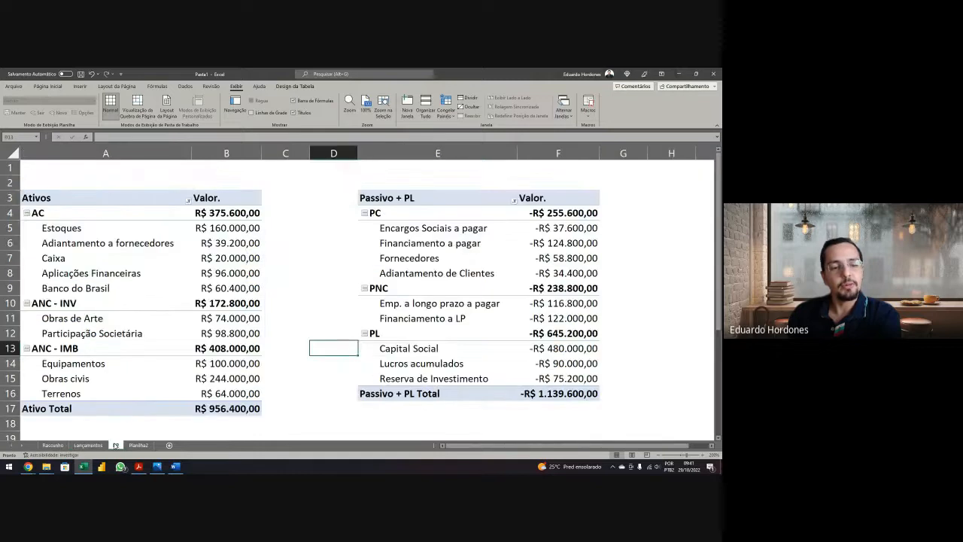
Step: Add ANC - INTG and ANC - RLP to the account groups shown in the Ativos pivot table, and review the table down to Ativo Total
{"action": "left_click", "coordinate": [137, 306]}
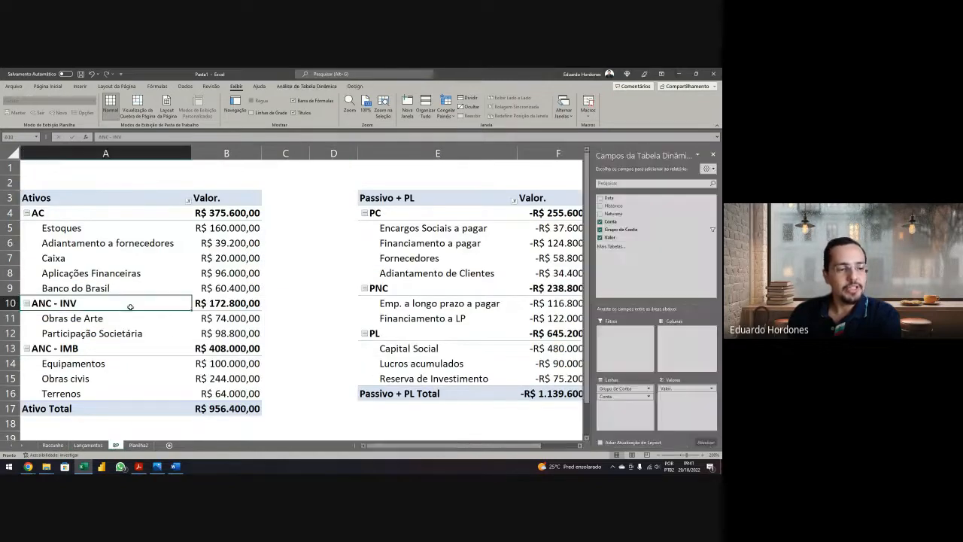
{"action": "left_click", "coordinate": [174, 203]}
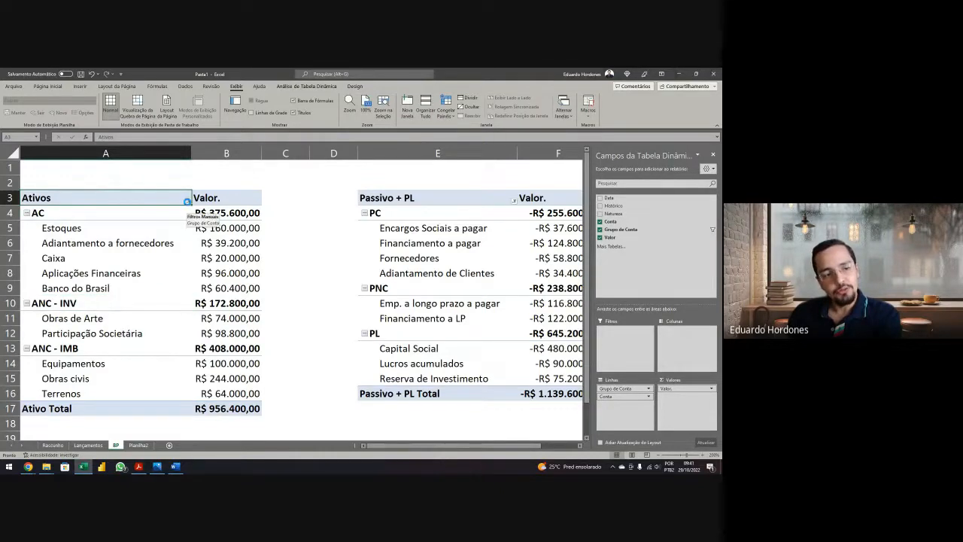
{"action": "left_click", "coordinate": [188, 201]}
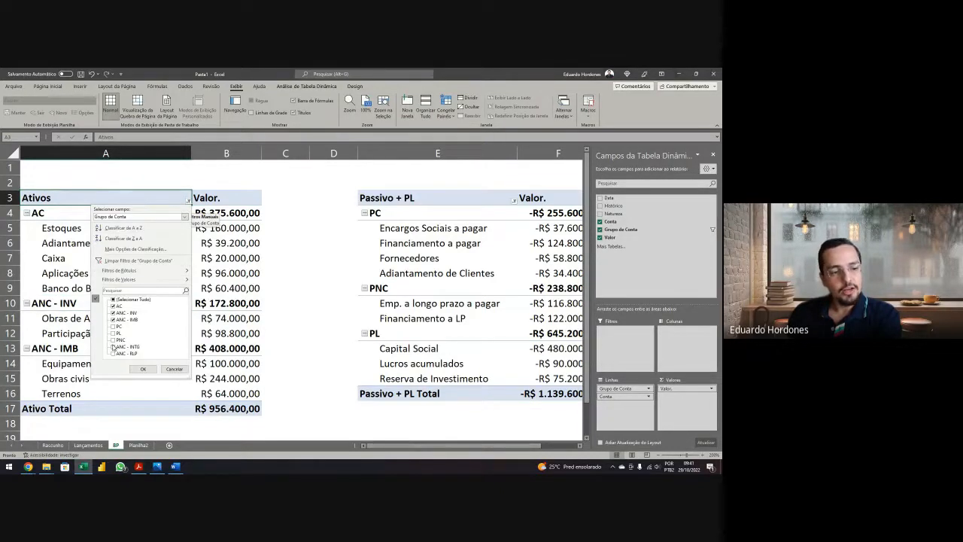
{"action": "left_click", "coordinate": [114, 347]}
{"action": "left_click", "coordinate": [114, 354]}
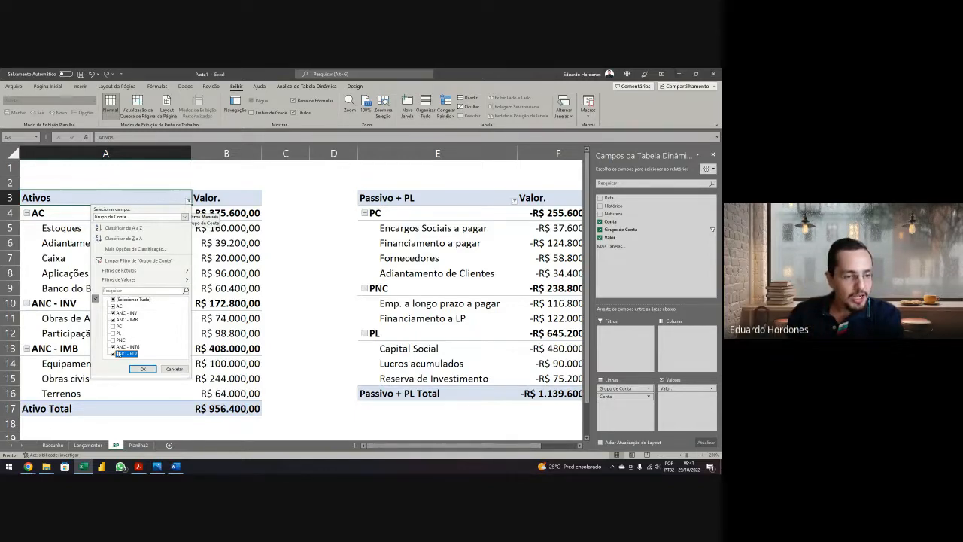
{"action": "left_click", "coordinate": [143, 369]}
{"action": "scroll", "coordinate": [148, 365], "scroll_direction": "down", "scroll_amount": 1}
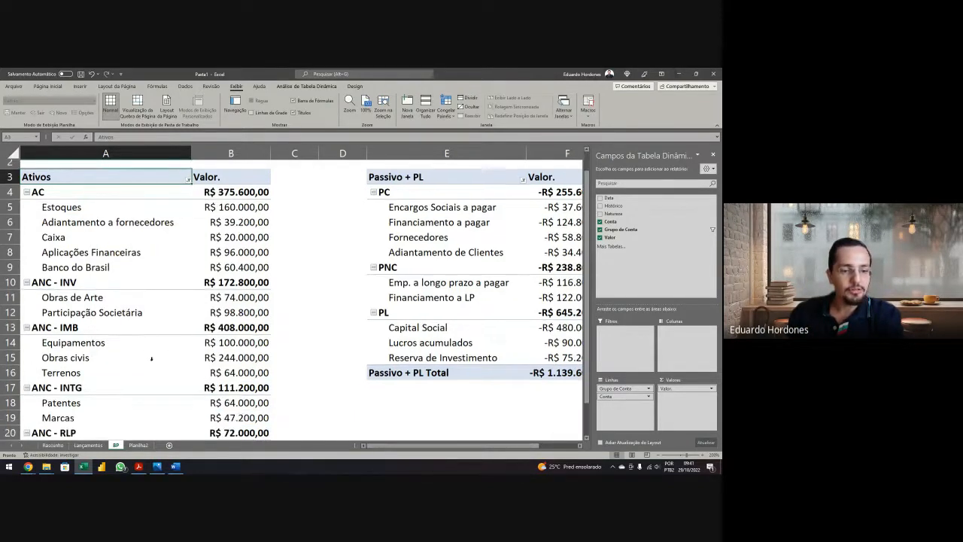
{"action": "scroll", "coordinate": [152, 359], "scroll_direction": "down", "scroll_amount": 2}
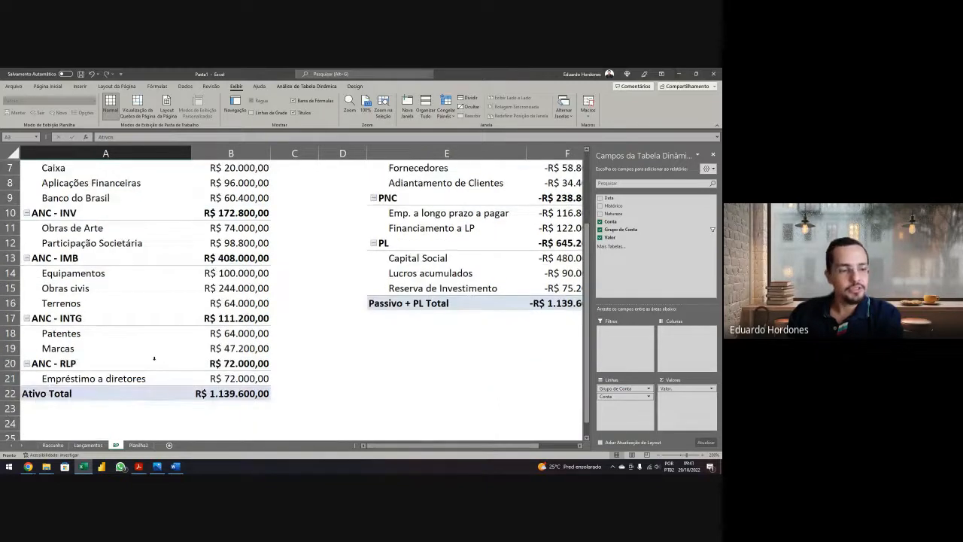
{"action": "scroll", "coordinate": [155, 359], "scroll_direction": "up", "scroll_amount": 1}
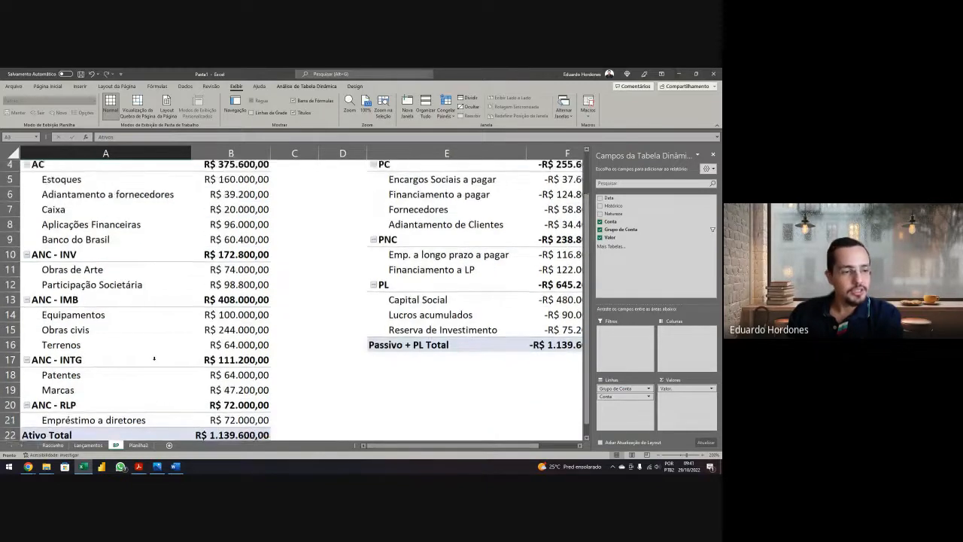
Step: Move the ANC - RLP group directly below AC in the Ativos pivot table, ahead of ANC - INV
{"action": "left_click", "coordinate": [107, 408]}
{"action": "left_click_drag", "start_coordinate": [192, 409], "coordinate": [157, 264]}
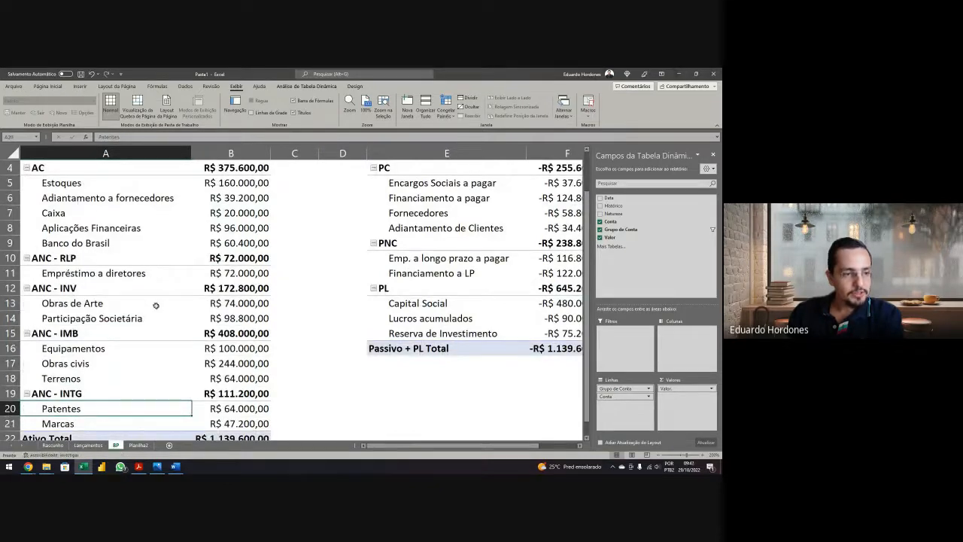
{"action": "scroll", "coordinate": [156, 306], "scroll_direction": "down", "scroll_amount": 1}
{"action": "scroll", "coordinate": [201, 313], "scroll_direction": "up", "scroll_amount": 1}
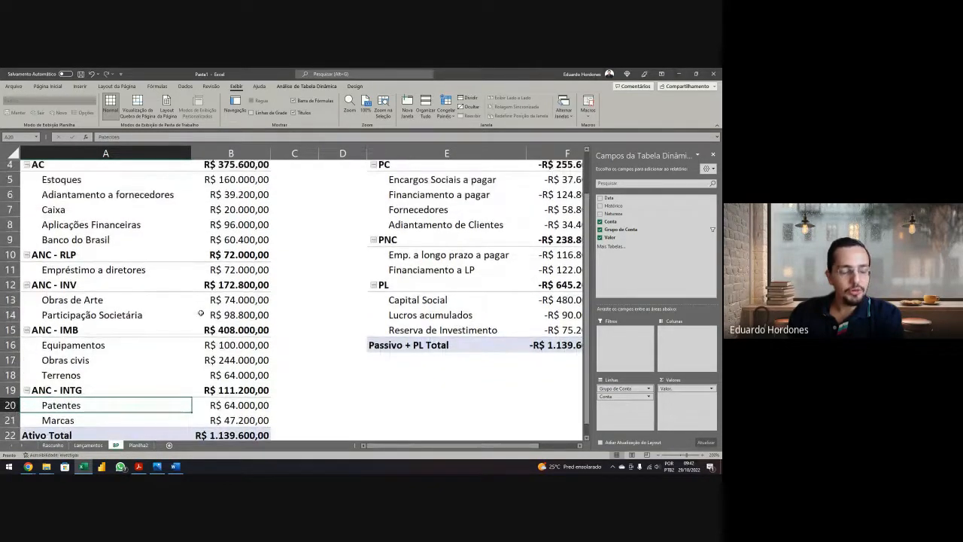
{"action": "left_click", "coordinate": [303, 274]}
{"action": "scroll", "coordinate": [305, 289], "scroll_direction": "up", "scroll_amount": 1}
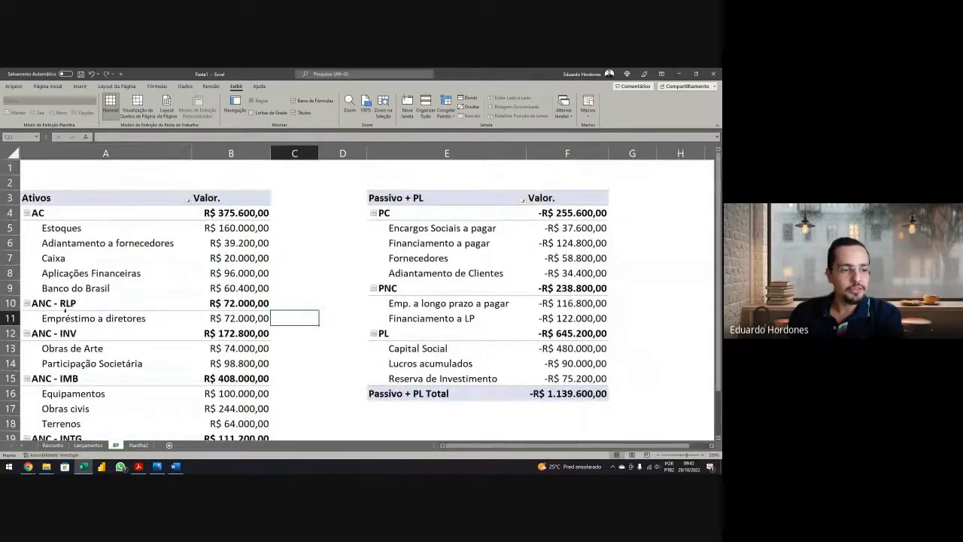
Step: Collapse the ANC - RLP, ANC - INV, ANC - IMB and ANC - INTG groups in the Ativos pivot table
{"action": "left_click", "coordinate": [26, 303]}
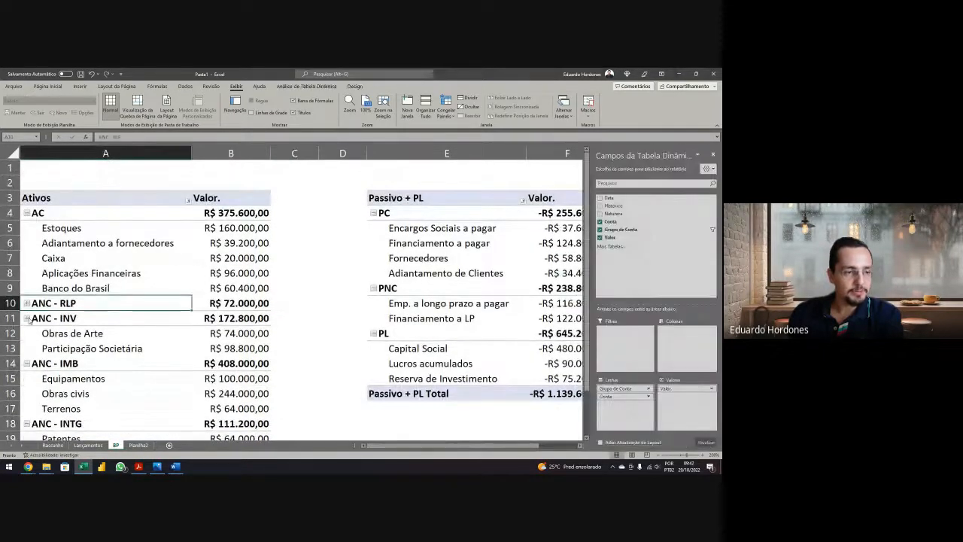
{"action": "left_click", "coordinate": [26, 318]}
{"action": "left_click", "coordinate": [26, 334]}
{"action": "left_click", "coordinate": [27, 349]}
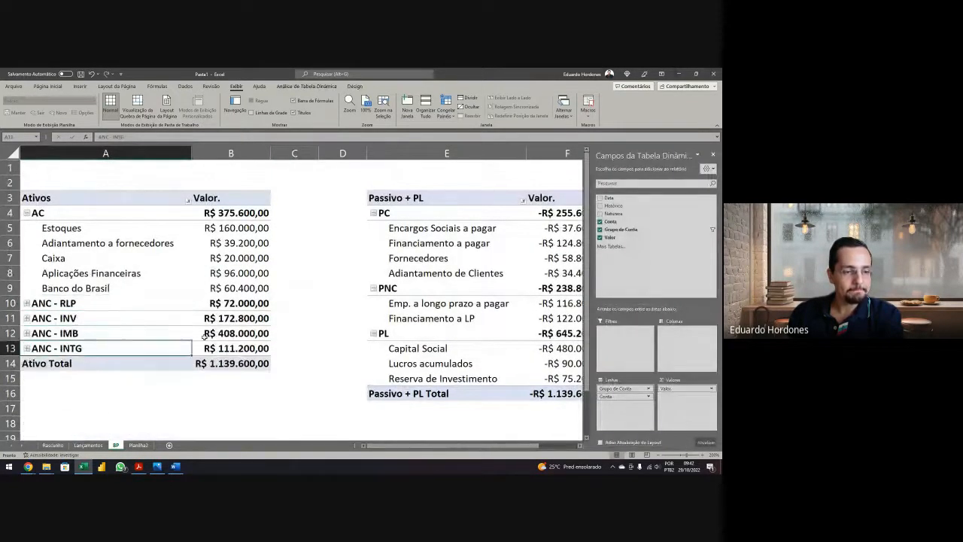
{"action": "left_click", "coordinate": [312, 348]}
{"action": "left_click", "coordinate": [466, 423]}
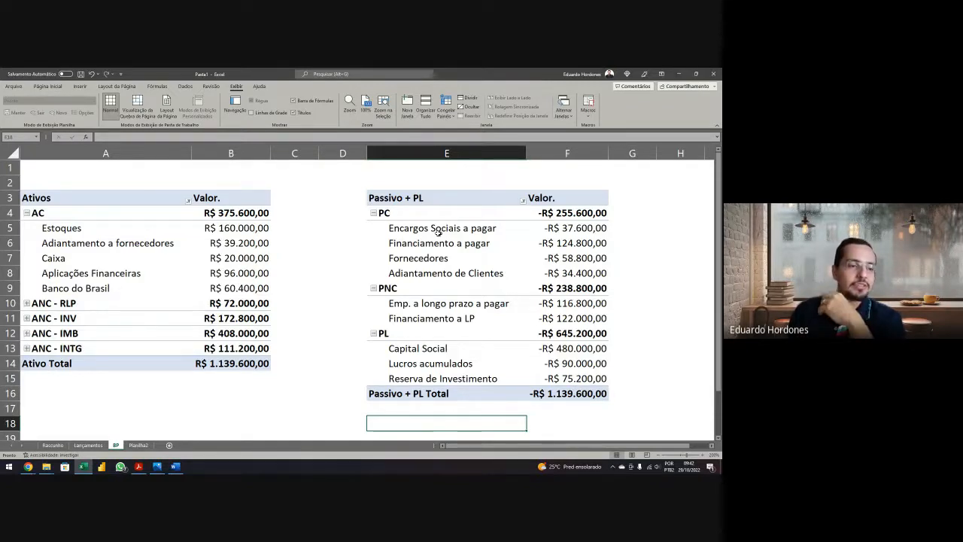
Step: Exclude PL from the account groups shown in the Passivo + PL pivot table
{"action": "left_click", "coordinate": [484, 214]}
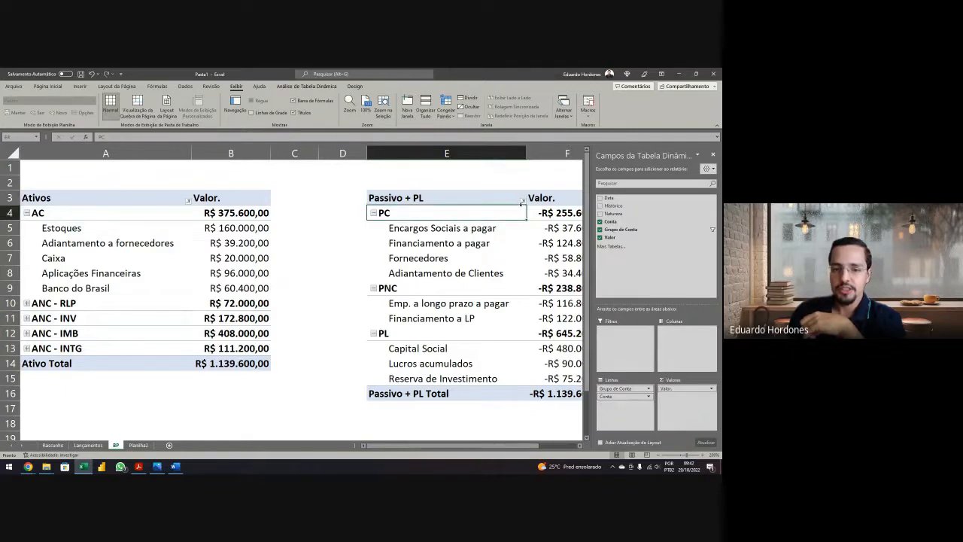
{"action": "left_click", "coordinate": [523, 201]}
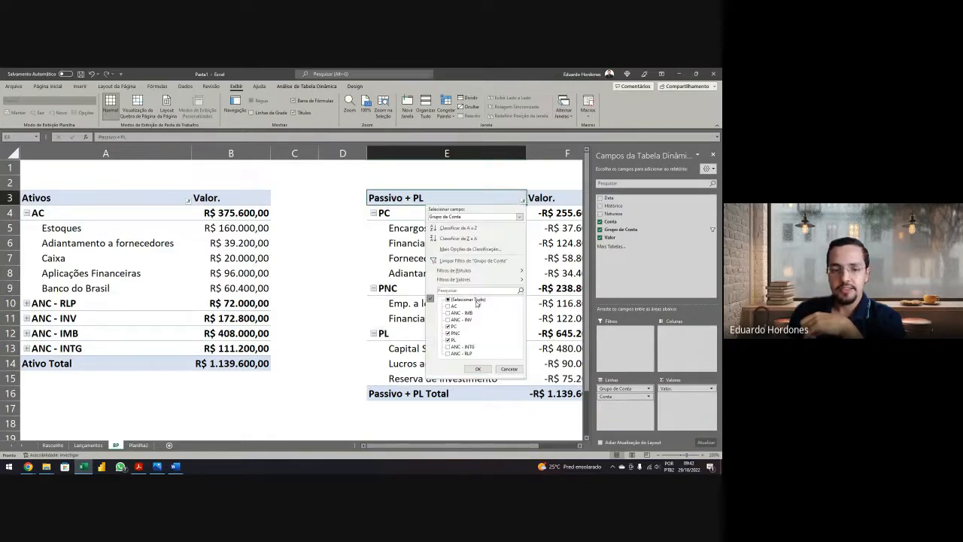
{"action": "left_click", "coordinate": [449, 339]}
{"action": "left_click", "coordinate": [478, 369]}
{"action": "left_click", "coordinate": [500, 398]}
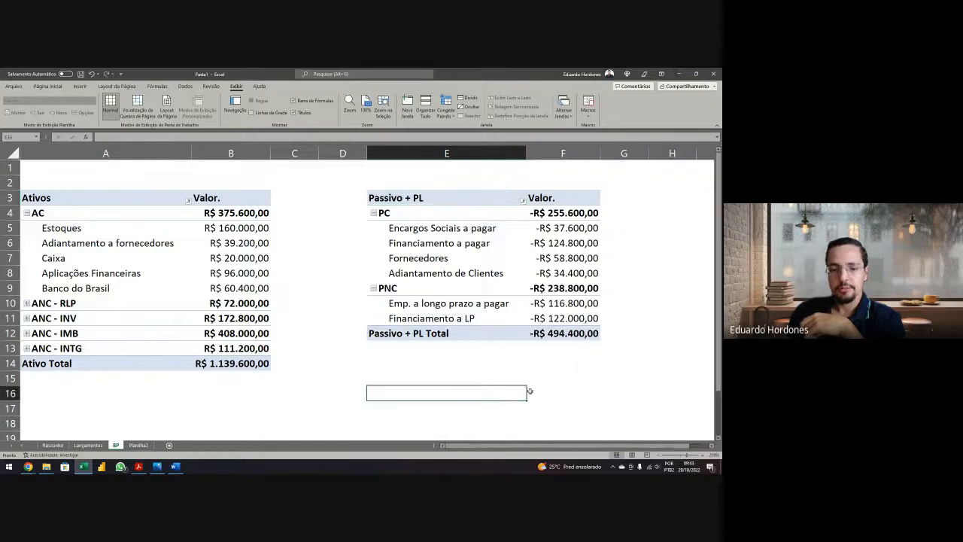
Step: Include PL again in the account group filter of the Passivo + PL pivot table
{"action": "left_click", "coordinate": [500, 216]}
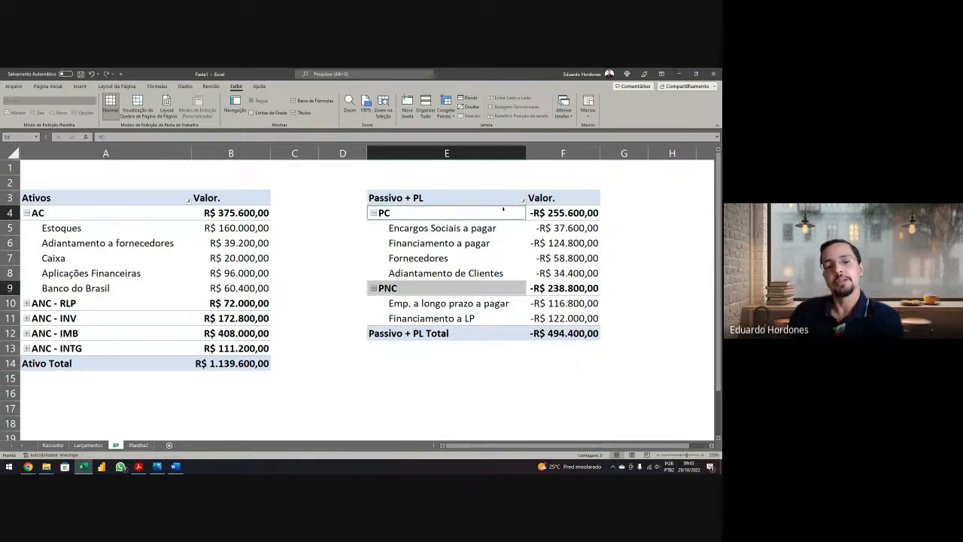
{"action": "left_click", "coordinate": [523, 201]}
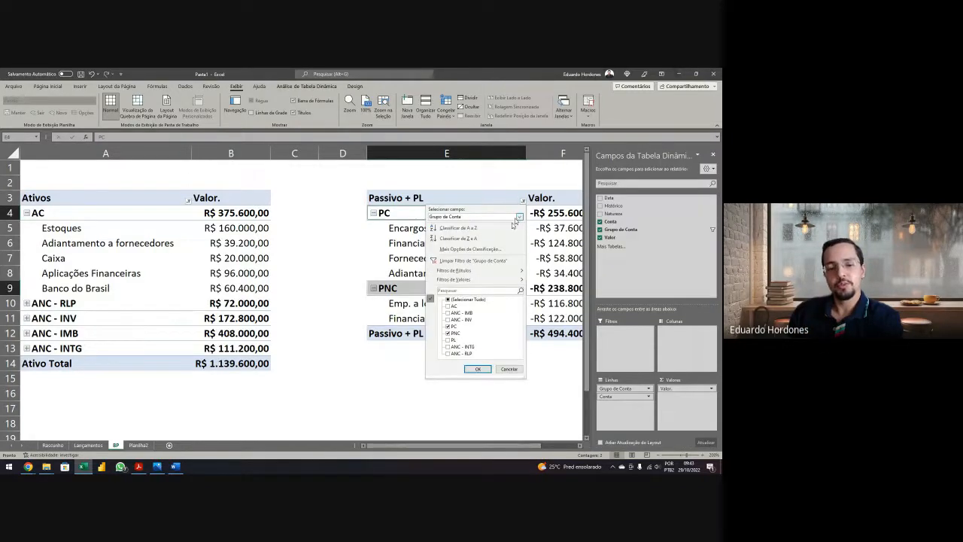
{"action": "left_click", "coordinate": [449, 340]}
{"action": "left_click", "coordinate": [482, 369]}
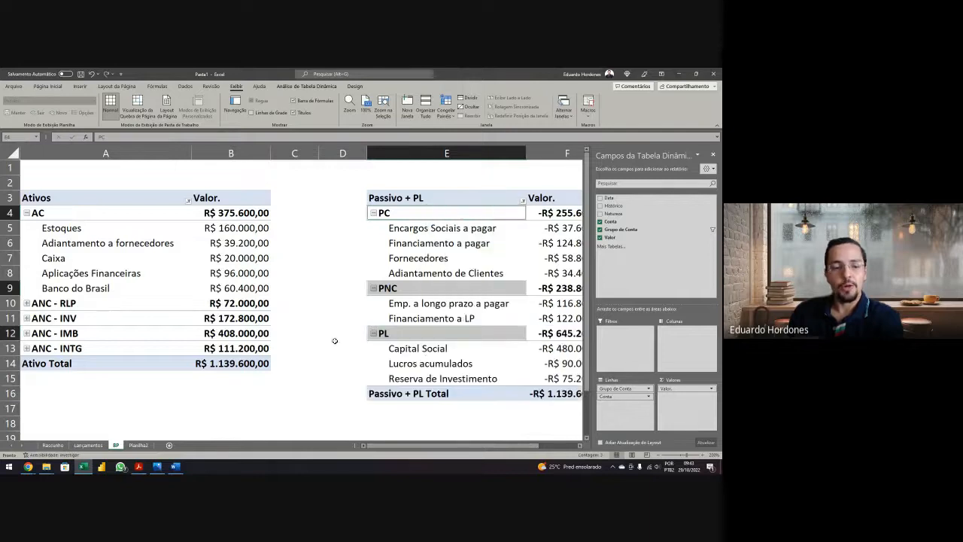
{"action": "left_click", "coordinate": [335, 341]}
{"action": "left_click", "coordinate": [238, 377]}
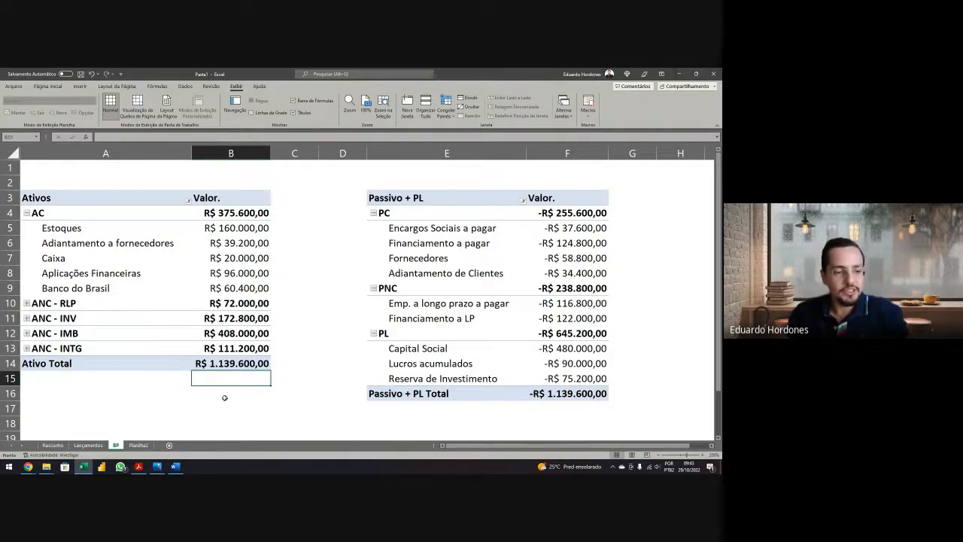
Step: Clear the value of the Marcas entry in Lançamentos, and refresh the Ativos pivot table on BP
{"action": "left_click", "coordinate": [79, 446]}
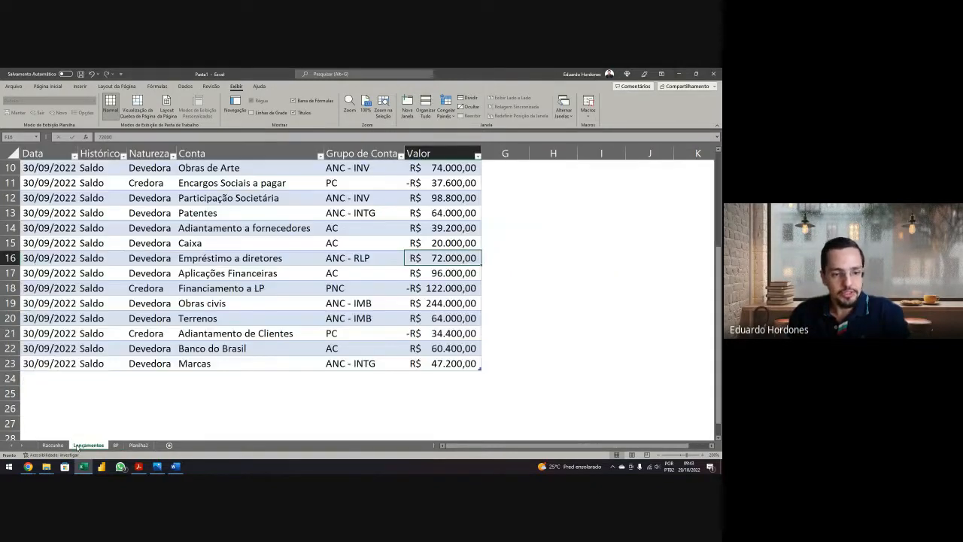
{"action": "left_click", "coordinate": [444, 365]}
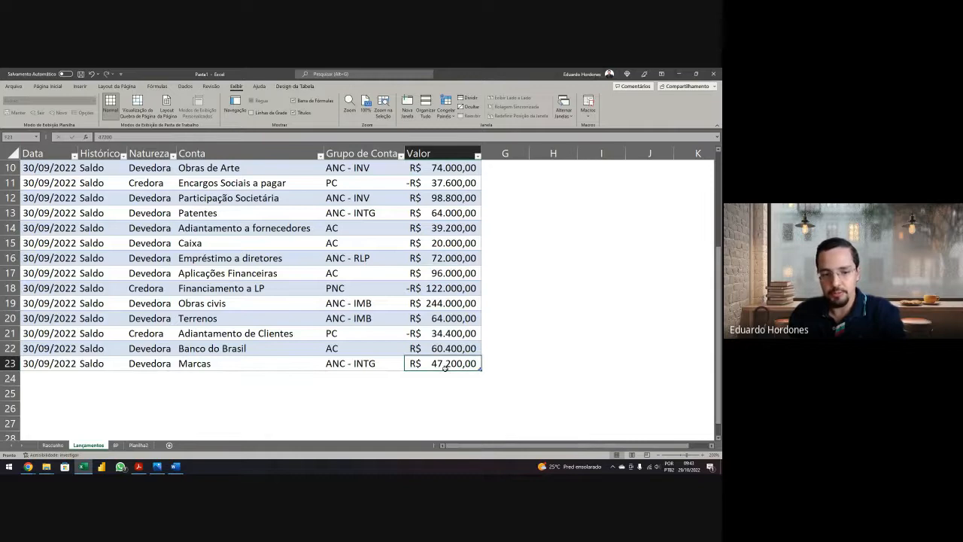
{"action": "key", "text": "Delete"}
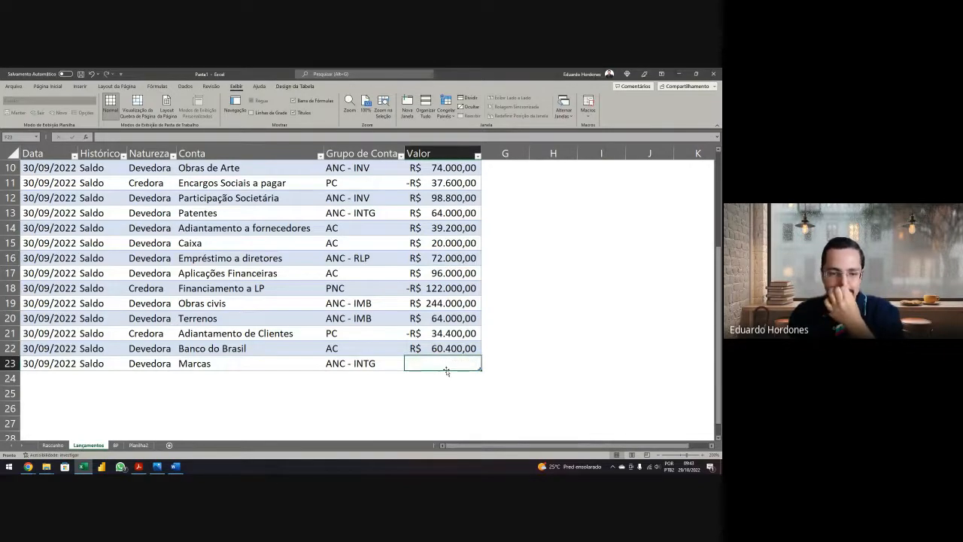
{"action": "left_click", "coordinate": [116, 446]}
{"action": "right_click", "coordinate": [214, 288]}
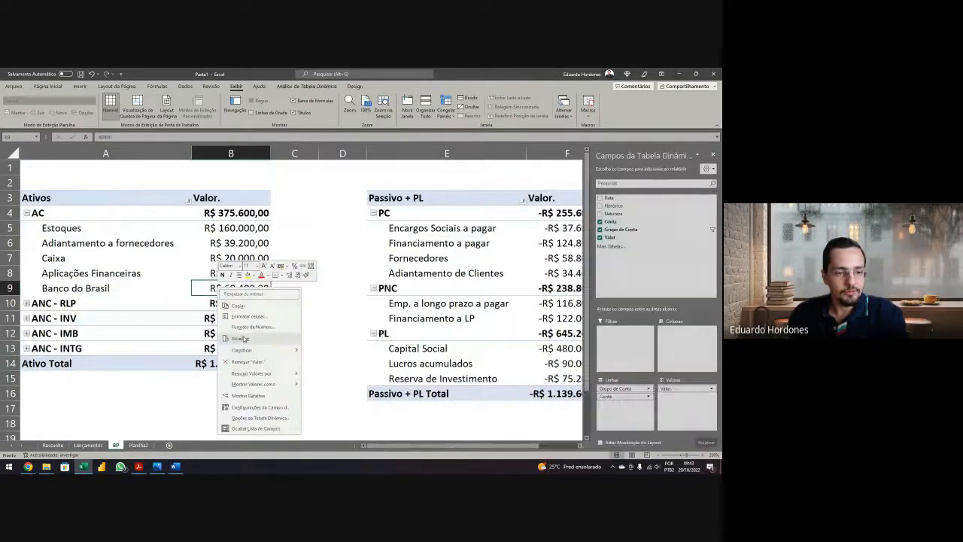
{"action": "left_click", "coordinate": [244, 335]}
{"action": "left_click", "coordinate": [286, 390]}
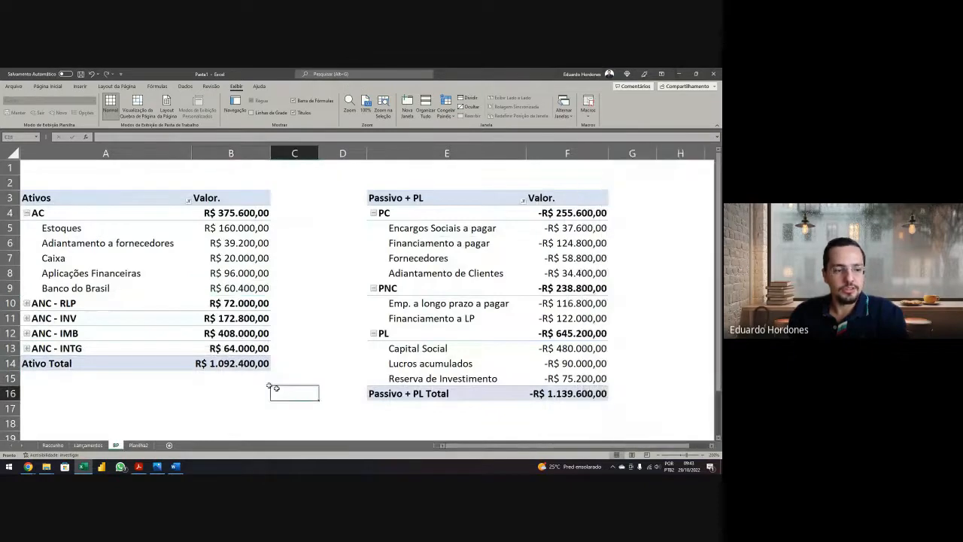
Step: Expand the ANC - INTG group in the Ativos pivot table and check the value of its Marcas line
{"action": "left_click", "coordinate": [27, 348]}
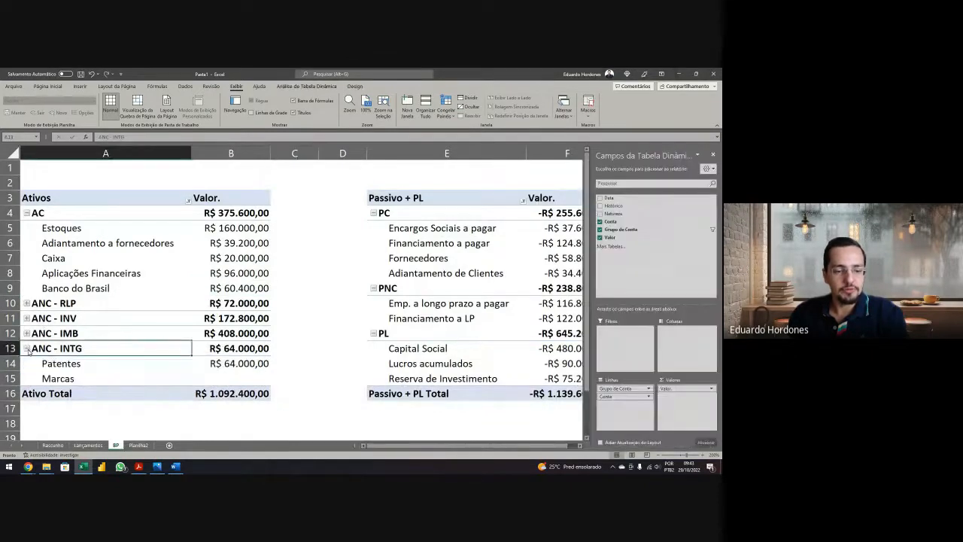
{"action": "left_click", "coordinate": [233, 374]}
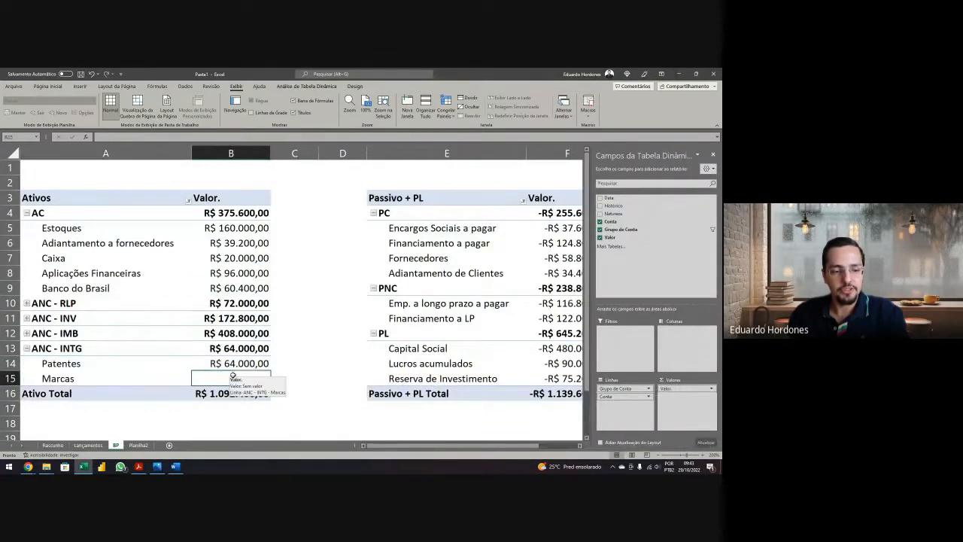
{"action": "left_click", "coordinate": [281, 404]}
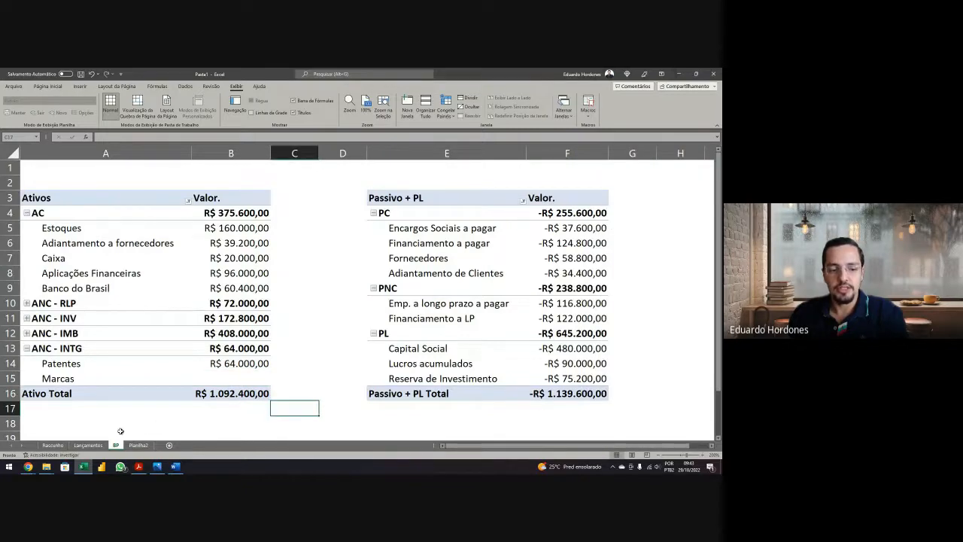
Step: Undo the ANC - INTG expansion and the pivot table refresh, and compare Lançamentos with the Ativo Total on BP
{"action": "left_click", "coordinate": [88, 445]}
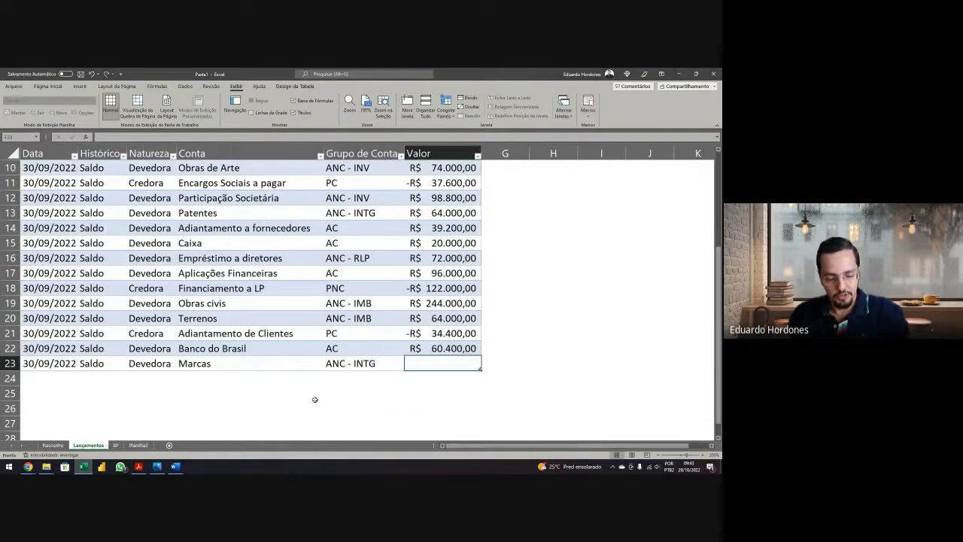
{"action": "key", "text": "ctrl+Page_Down"}
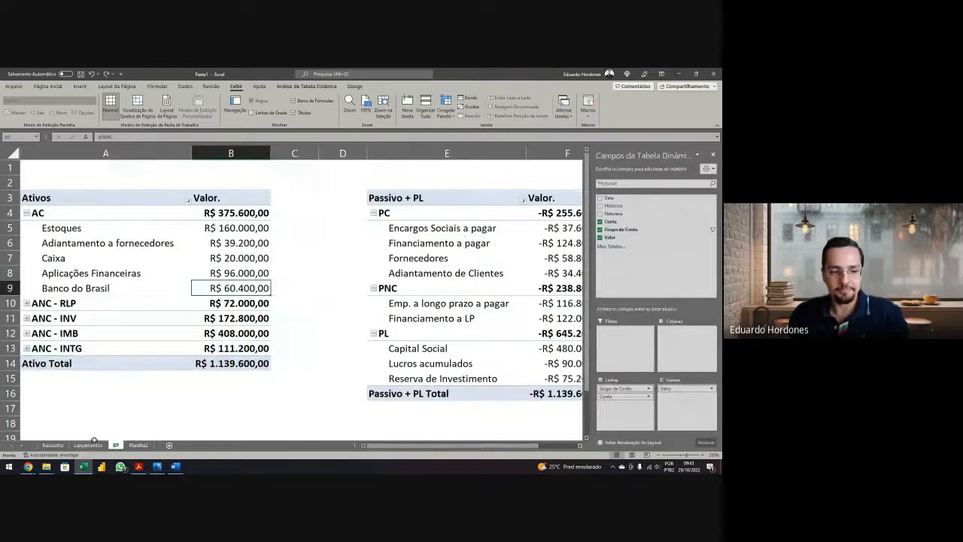
{"action": "left_click", "coordinate": [88, 445]}
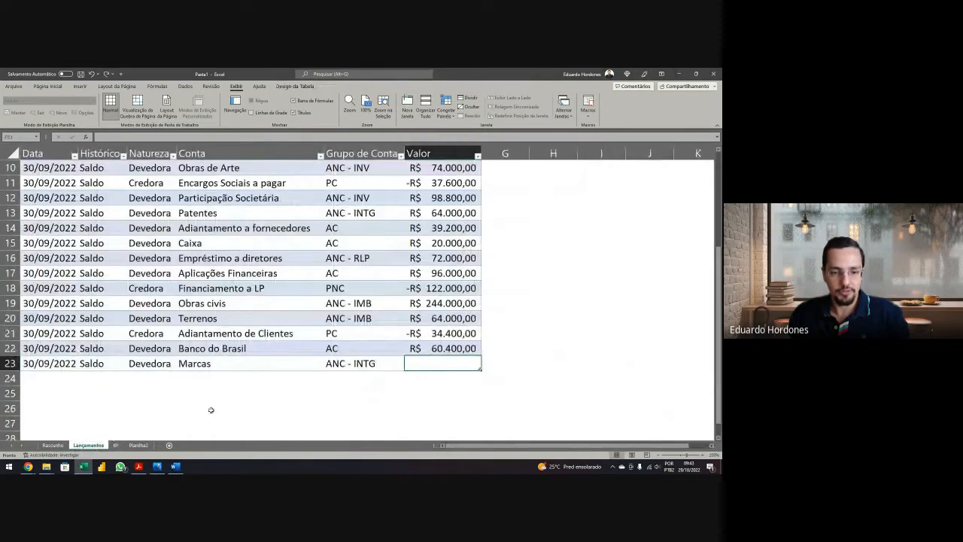
{"action": "left_click", "coordinate": [123, 445]}
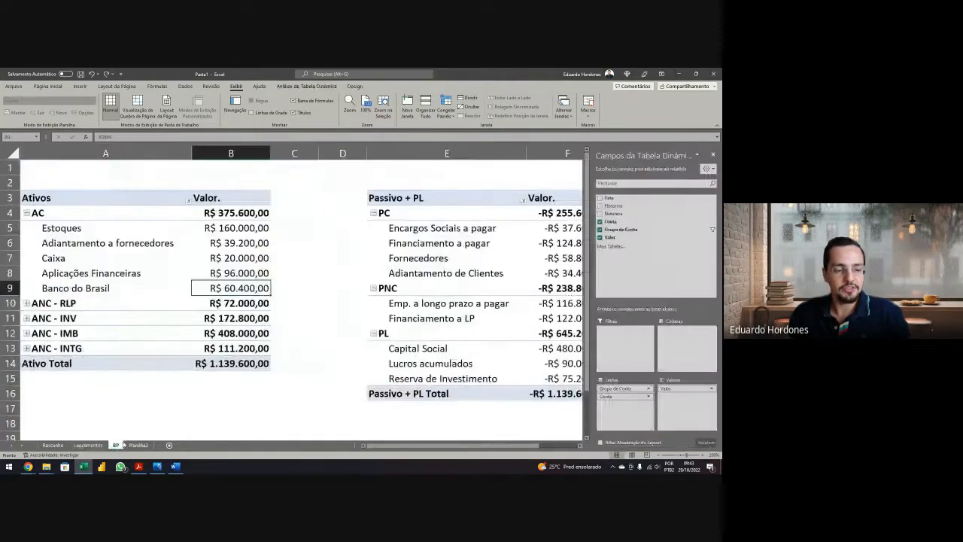
{"action": "left_click", "coordinate": [214, 363]}
{"action": "left_click", "coordinate": [286, 380]}
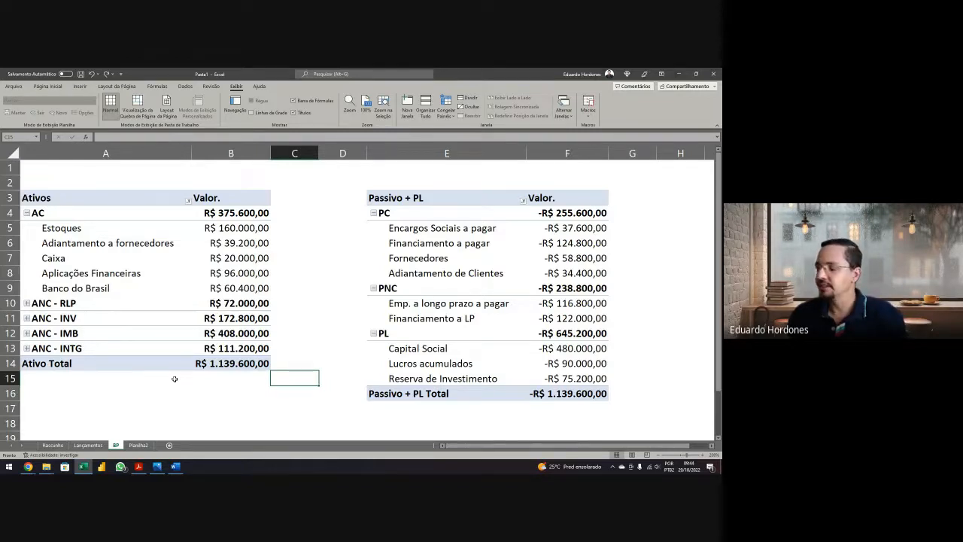
Step: Switch to the Caderno de Exercícios PDF in Adobe Acrobat Reader and read the 02/10/2022 stock and purchase transaction
{"action": "left_click", "coordinate": [145, 468]}
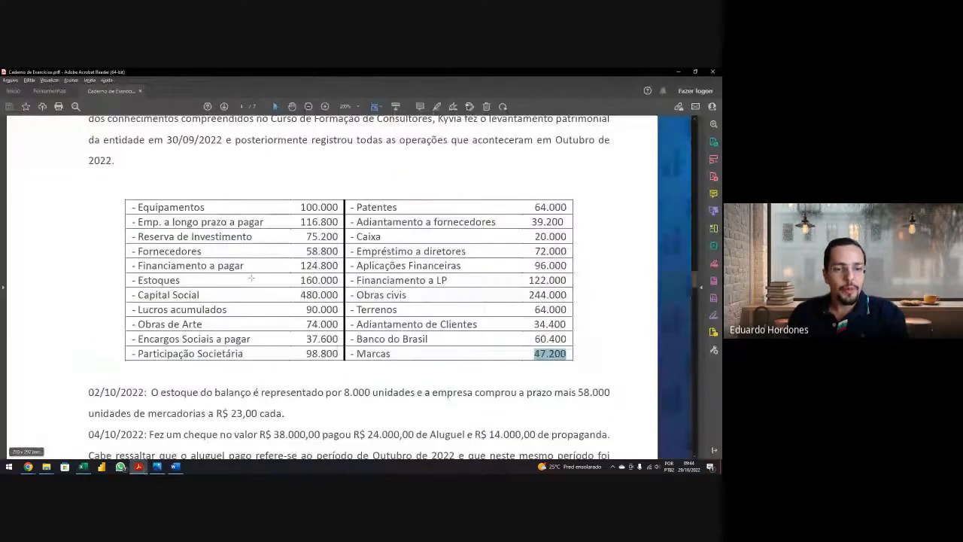
{"action": "scroll", "coordinate": [255, 275], "scroll_direction": "down", "scroll_amount": 5}
{"action": "scroll", "coordinate": [255, 275], "scroll_direction": "down", "scroll_amount": 1}
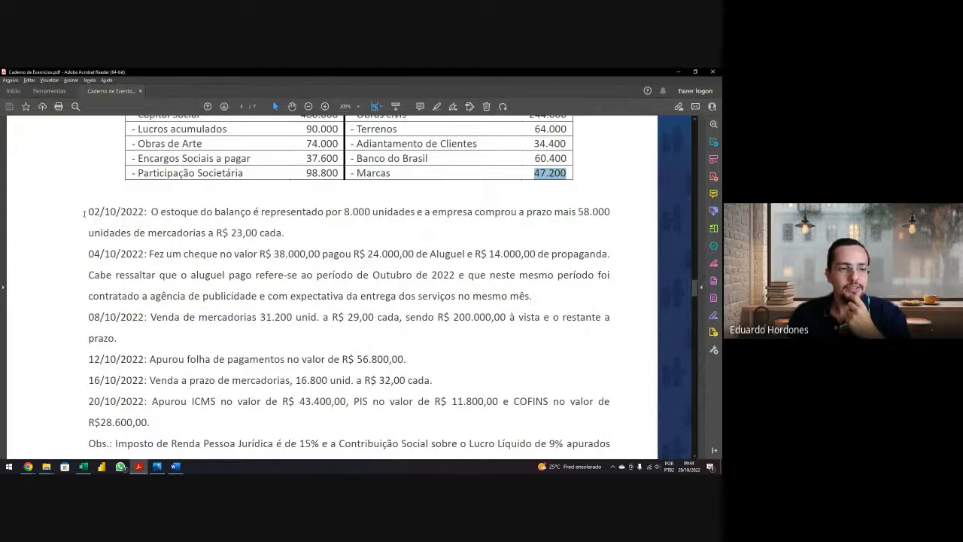
{"action": "mouse_move", "coordinate": [84, 213]}
{"action": "left_mouse_down"}
{"action": "mouse_move", "coordinate": [145, 213]}
{"action": "mouse_move", "coordinate": [321, 254]}
{"action": "mouse_move", "coordinate": [295, 230]}
{"action": "left_mouse_up"}
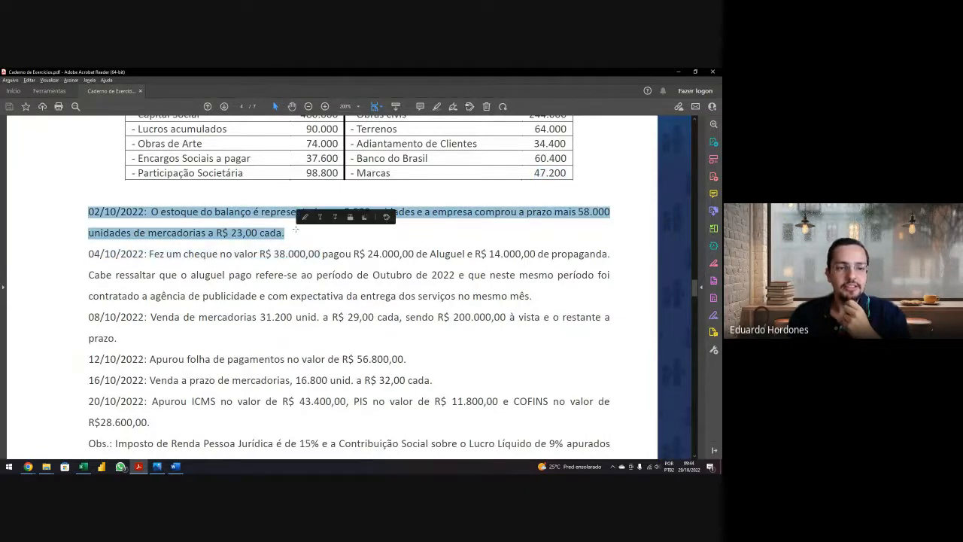
{"action": "left_click_drag", "start_coordinate": [151, 212], "coordinate": [601, 203]}
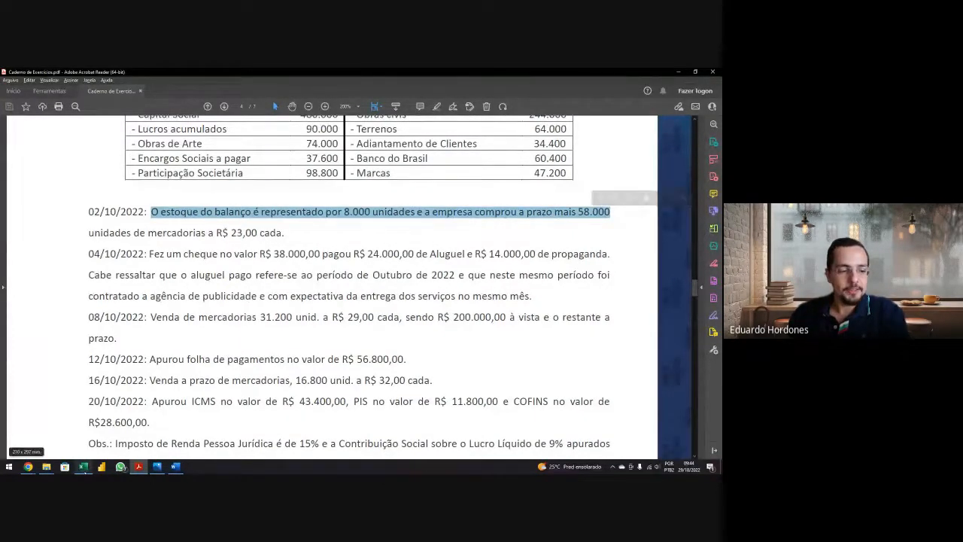
Step: Switch back to Excel and rename the Planilha2 sheet with the stock control headings as Estoque
{"action": "left_click", "coordinate": [83, 467]}
{"action": "left_click", "coordinate": [137, 446]}
{"action": "double_click", "coordinate": [136, 448]}
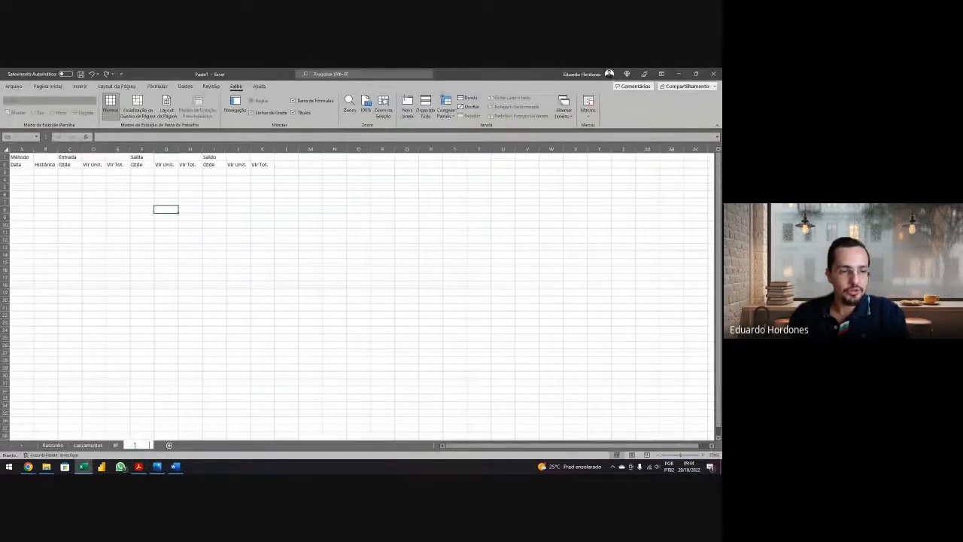
{"action": "type", "text": "Estoque"}
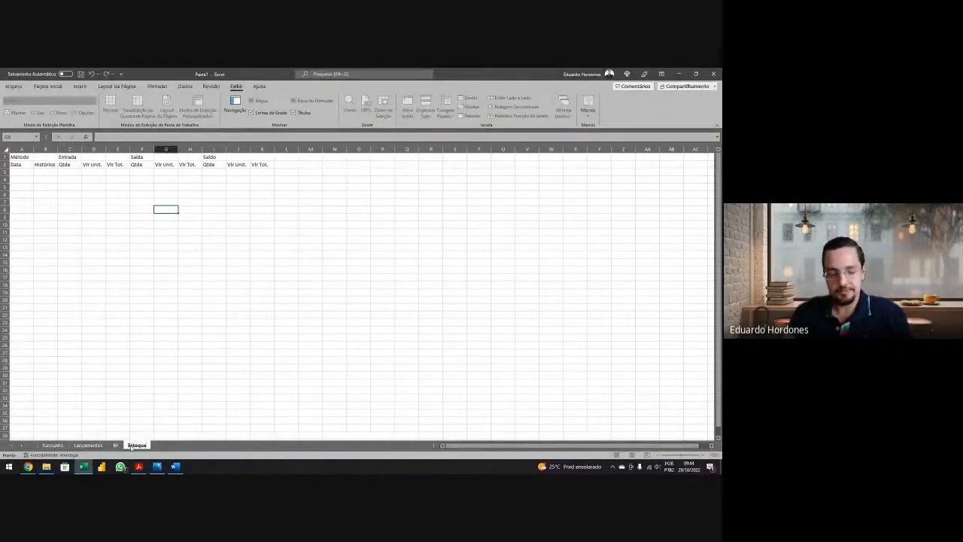
{"action": "key", "text": "Return"}
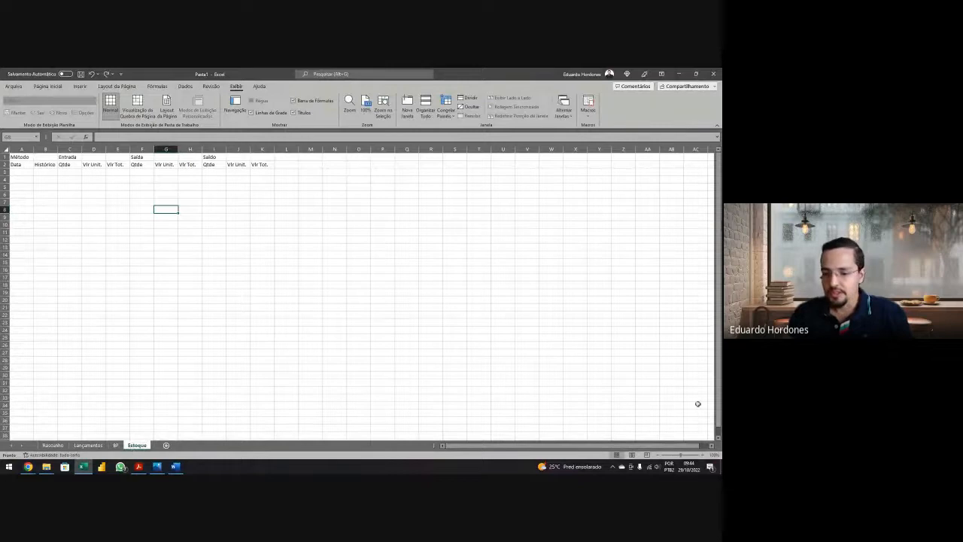
{"action": "left_click", "coordinate": [704, 456]}
{"action": "left_click", "coordinate": [703, 455]}
{"action": "left_click", "coordinate": [704, 456]}
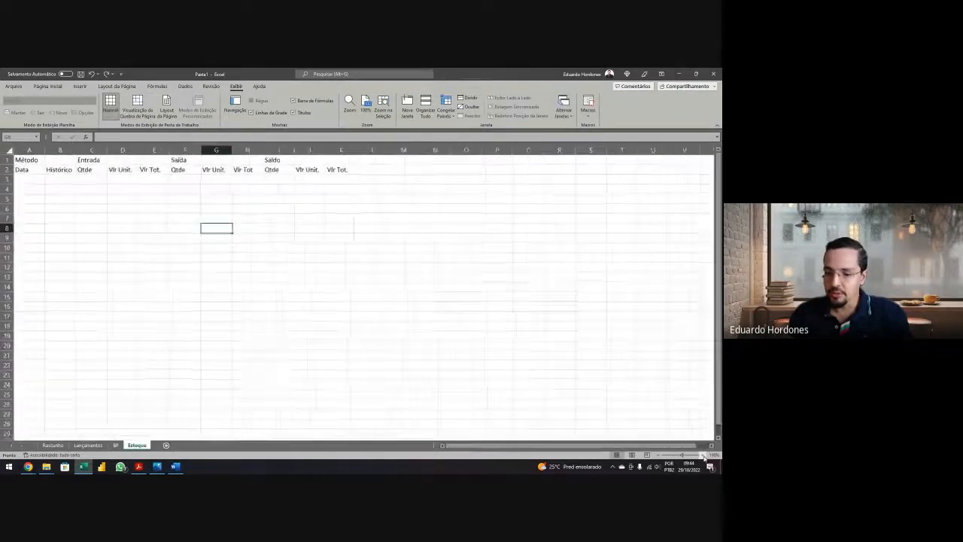
{"action": "left_click", "coordinate": [704, 456]}
{"action": "left_click", "coordinate": [704, 456]}
{"action": "left_click", "coordinate": [704, 457]}
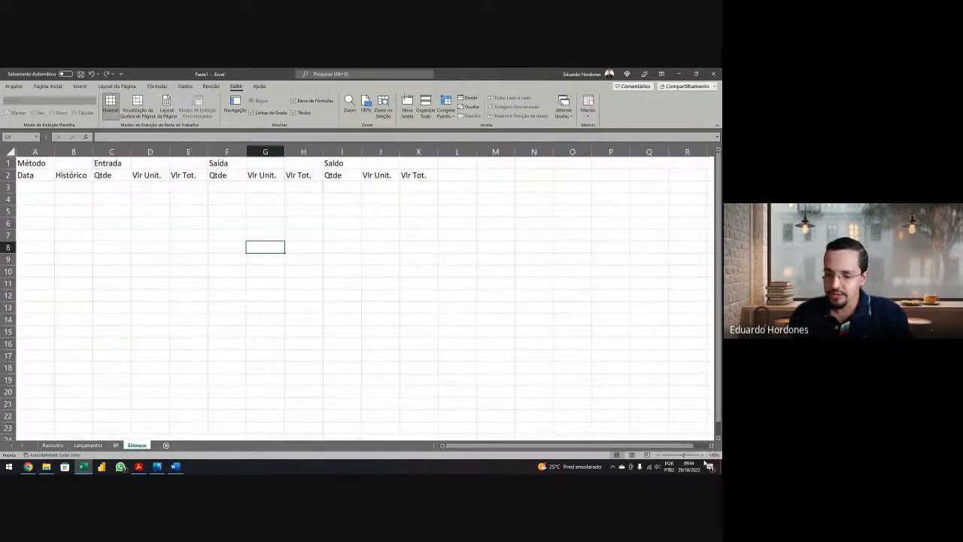
Step: Enlarge the view of the Estoque sheet to 200% and hide its gridlines
{"action": "left_click", "coordinate": [704, 456]}
{"action": "left_click", "coordinate": [704, 456]}
{"action": "left_click", "coordinate": [704, 456]}
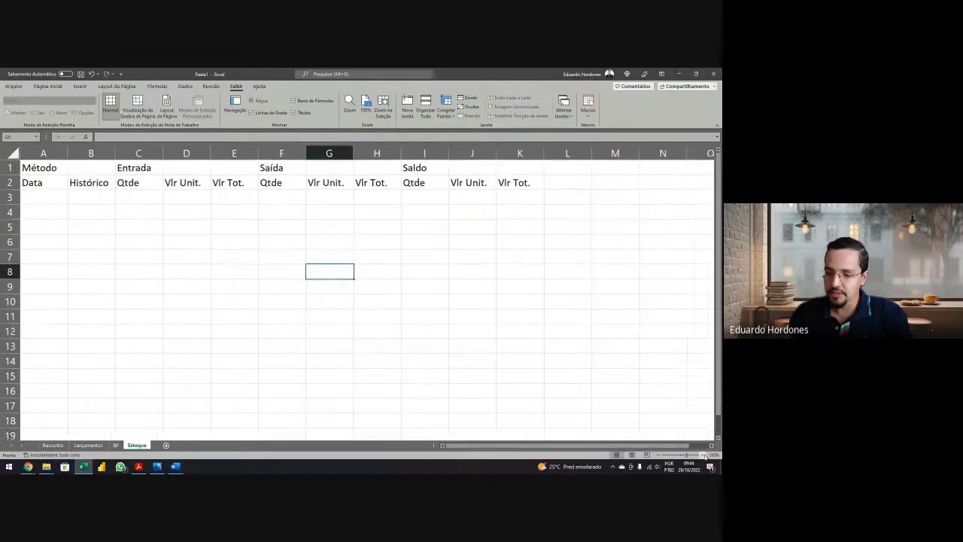
{"action": "left_click", "coordinate": [704, 455]}
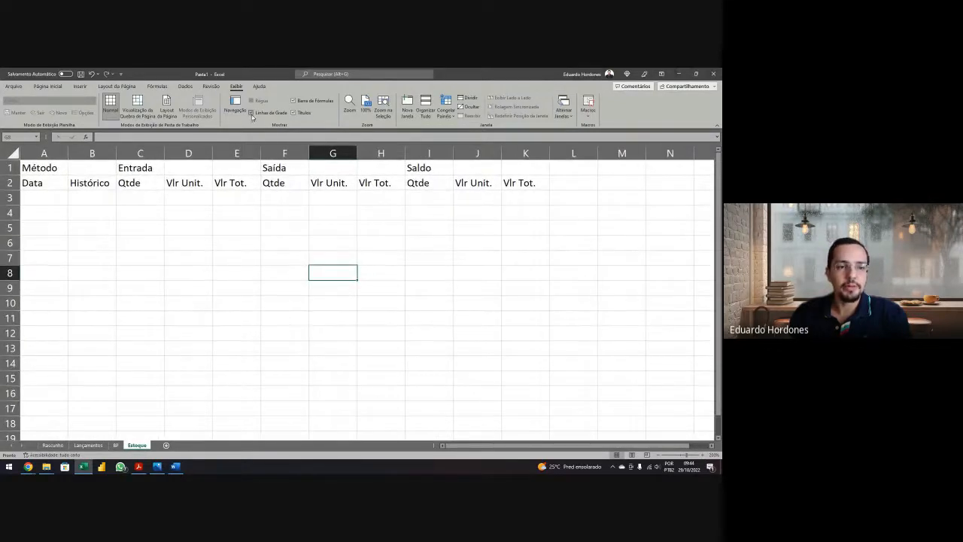
{"action": "left_click", "coordinate": [251, 114]}
{"action": "left_click", "coordinate": [184, 185]}
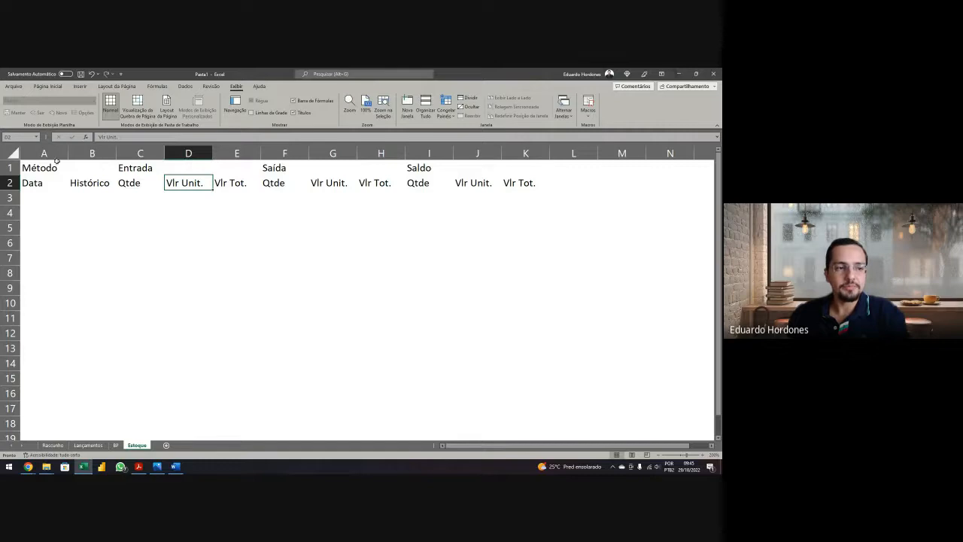
{"action": "left_click", "coordinate": [85, 167]}
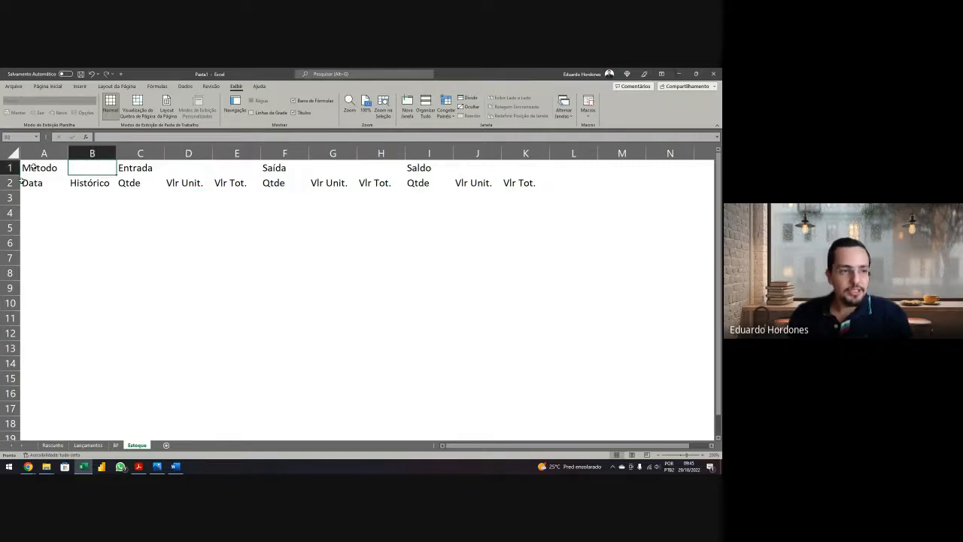
Step: Format the stock control headings in A1:K2 with a dark green fill and white text
{"action": "left_click_drag", "start_coordinate": [33, 167], "coordinate": [527, 185]}
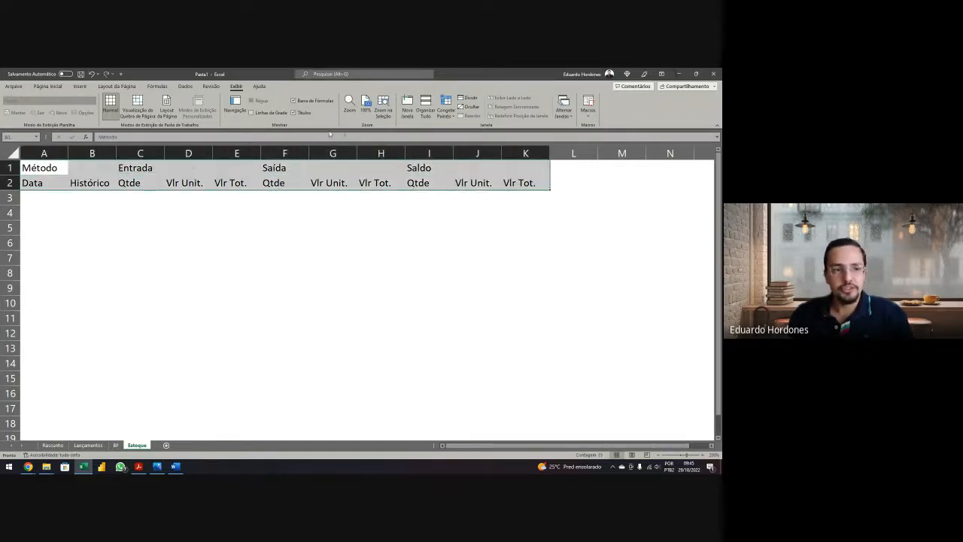
{"action": "left_click", "coordinate": [47, 86]}
{"action": "left_click", "coordinate": [142, 113]}
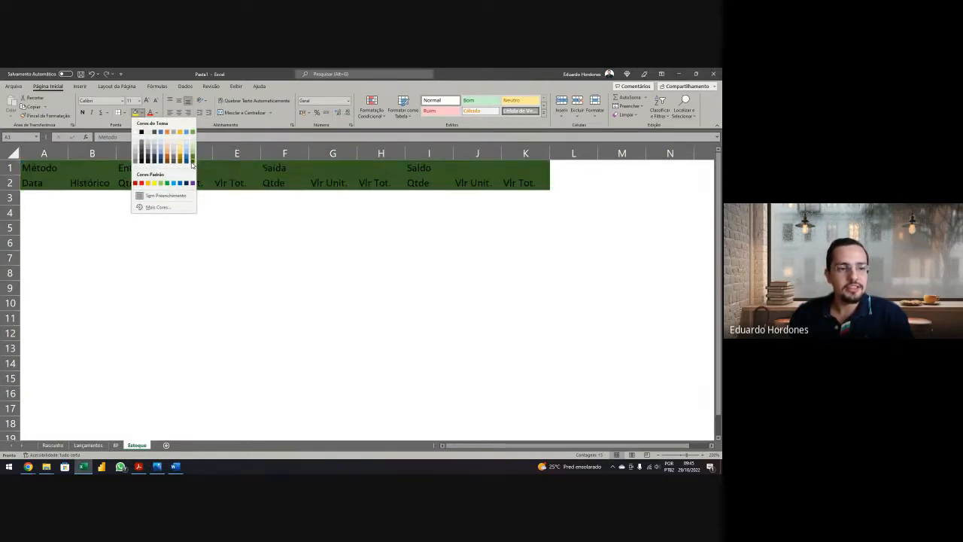
{"action": "left_click", "coordinate": [192, 163]}
{"action": "left_click", "coordinate": [156, 112]}
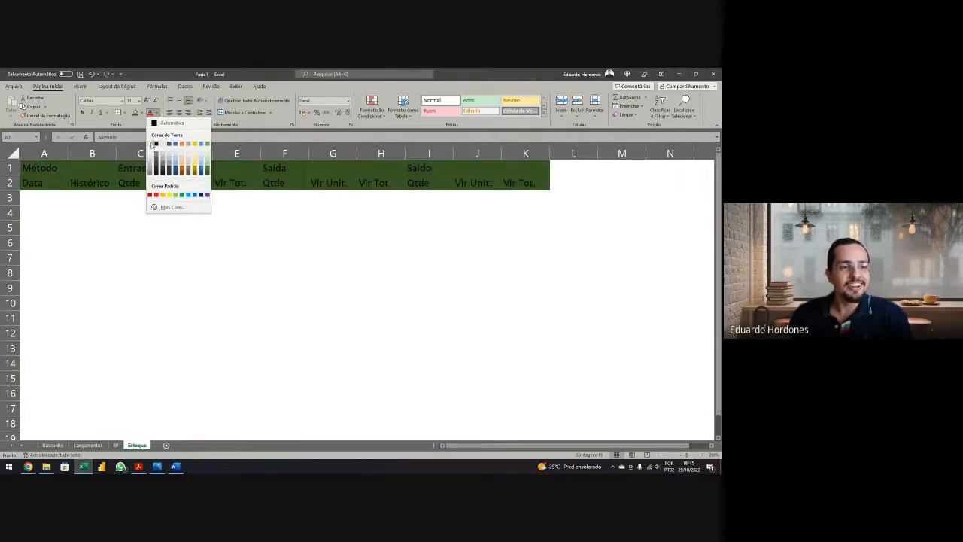
{"action": "left_click", "coordinate": [154, 144]}
{"action": "left_click", "coordinate": [155, 194]}
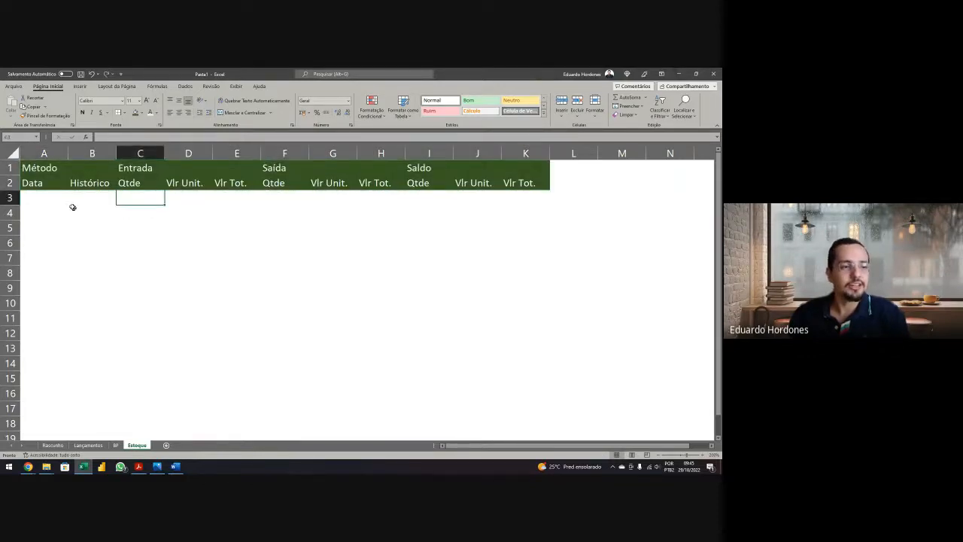
Step: Change the row 2 headings in A2:K2 to an orange-gold fill with black text
{"action": "left_click_drag", "start_coordinate": [46, 184], "coordinate": [527, 183]}
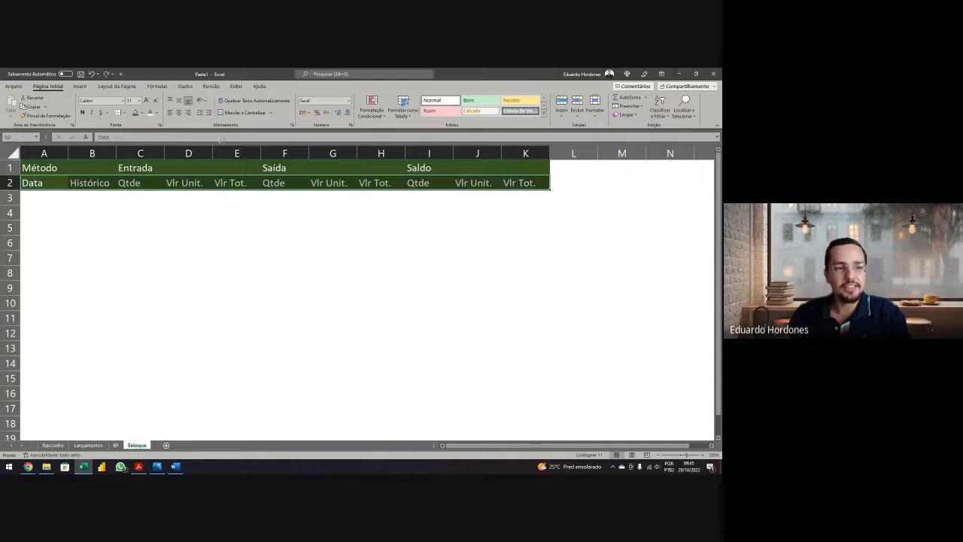
{"action": "left_click", "coordinate": [140, 112]}
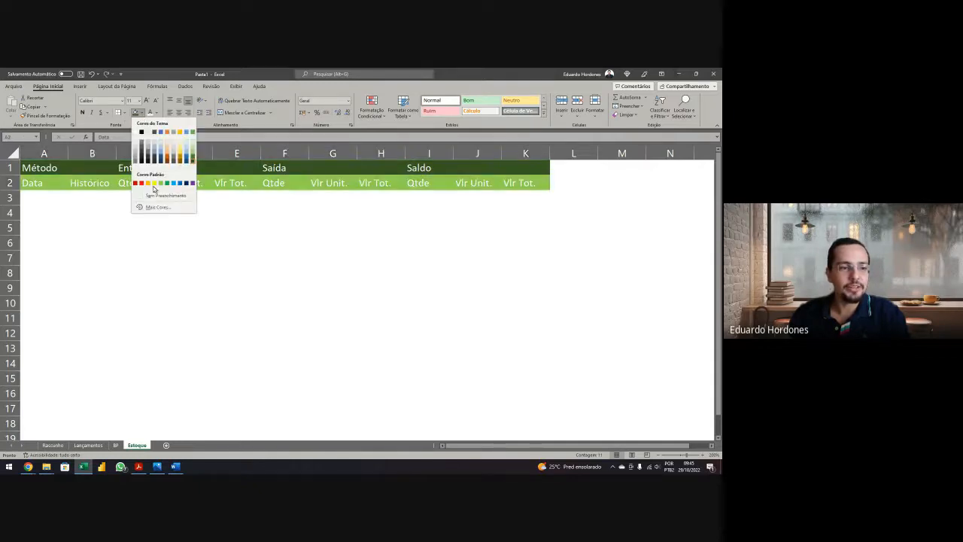
{"action": "left_click", "coordinate": [147, 183]}
{"action": "left_click", "coordinate": [147, 199]}
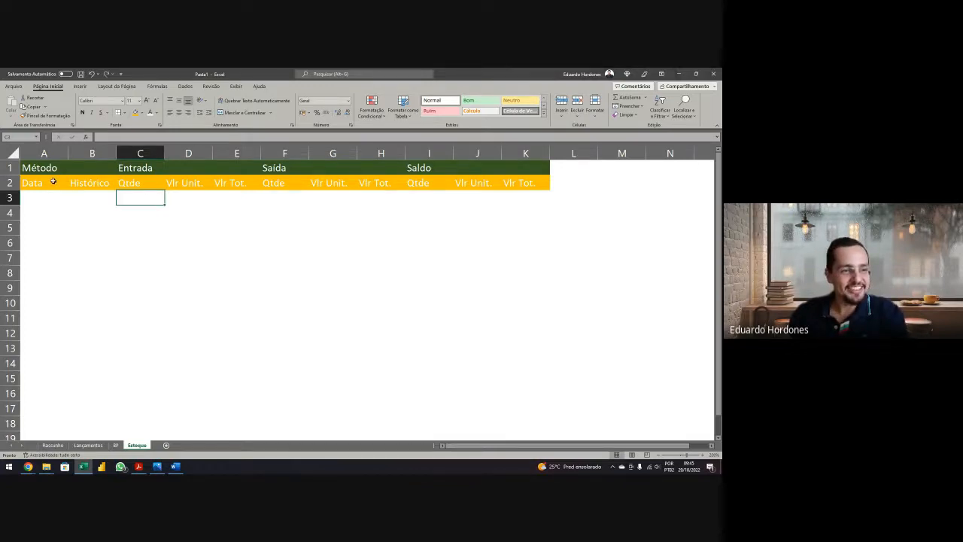
{"action": "left_click_drag", "start_coordinate": [48, 183], "coordinate": [531, 176]}
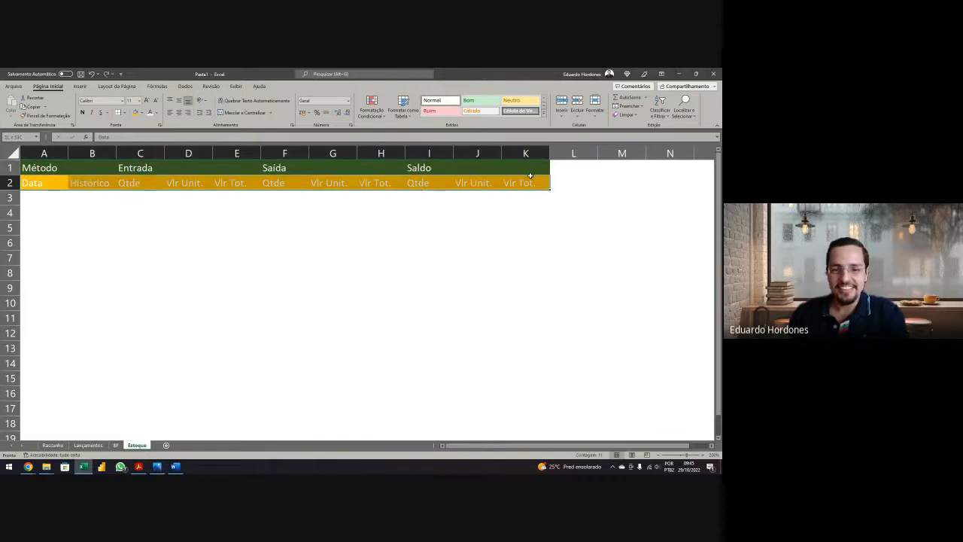
{"action": "left_click", "coordinate": [156, 113]}
{"action": "left_click", "coordinate": [158, 146]}
{"action": "left_click", "coordinate": [143, 225]}
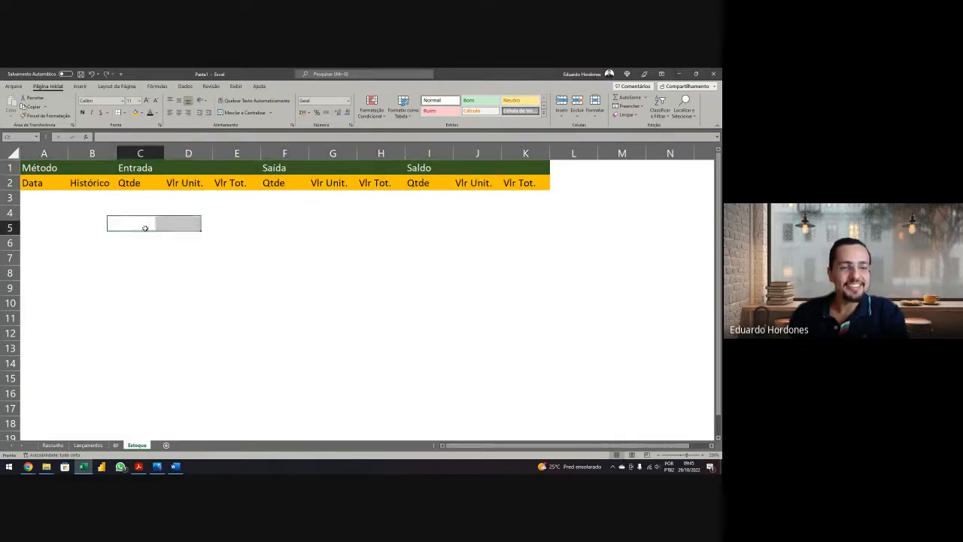
Step: Center the Entrada heading across C1:E1 with the Centralizar seleção alignment, without merging the cells
{"action": "left_click_drag", "start_coordinate": [124, 171], "coordinate": [224, 162]}
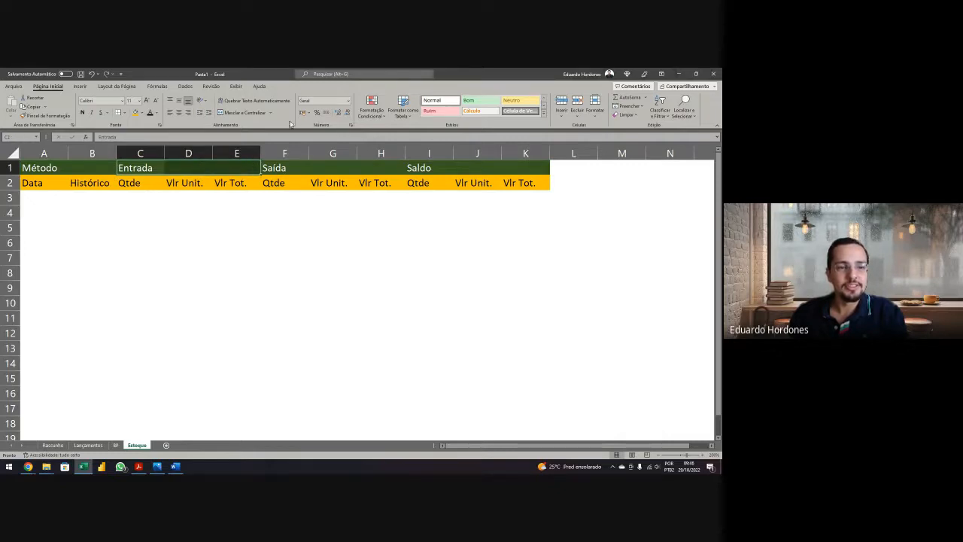
{"action": "left_click", "coordinate": [293, 125]}
{"action": "left_click", "coordinate": [315, 196]}
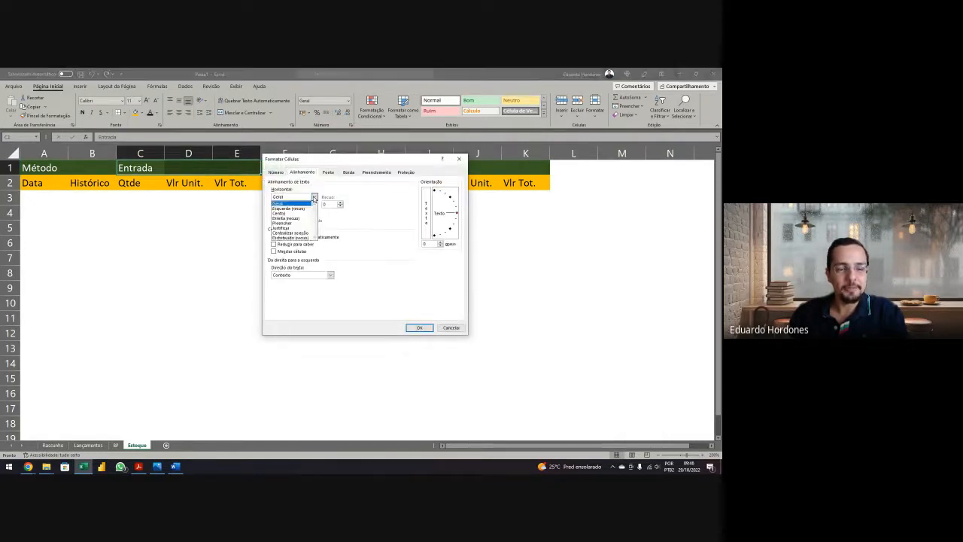
{"action": "left_click", "coordinate": [294, 232]}
{"action": "left_click", "coordinate": [419, 328]}
{"action": "left_click", "coordinate": [370, 226]}
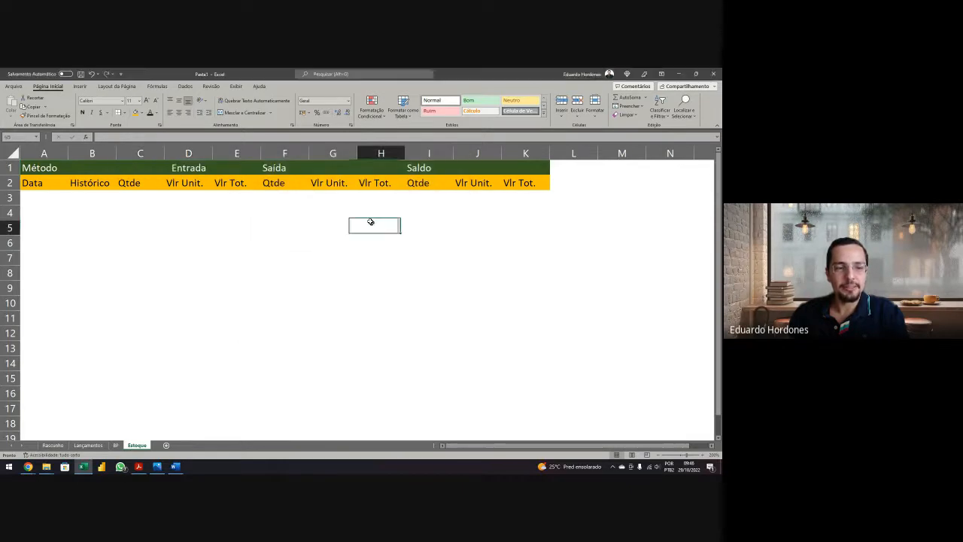
Step: Center the Saída heading across F1:H1 with the Centralizar seleção alignment
{"action": "left_click_drag", "start_coordinate": [280, 168], "coordinate": [358, 155]}
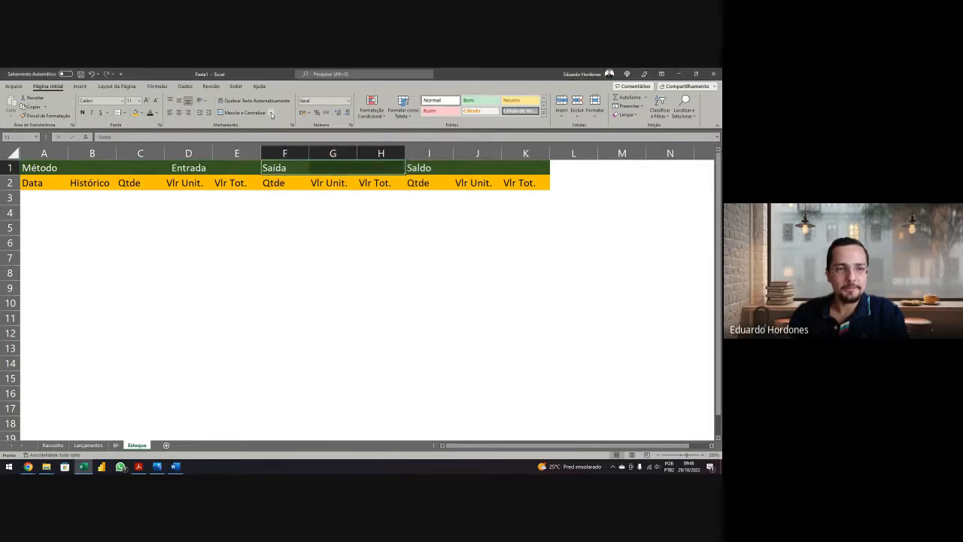
{"action": "left_click", "coordinate": [293, 126]}
{"action": "left_click", "coordinate": [314, 197]}
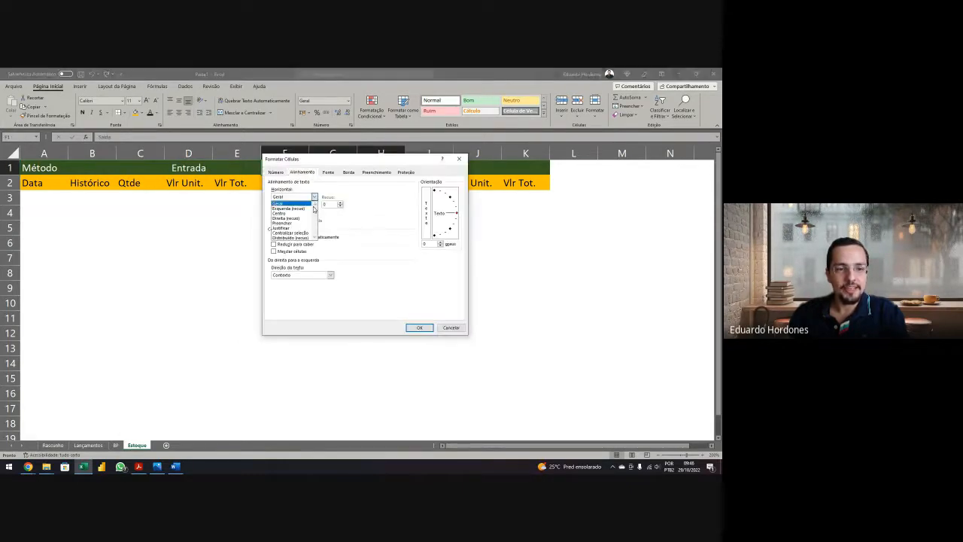
{"action": "left_click", "coordinate": [301, 233]}
{"action": "left_click", "coordinate": [420, 327]}
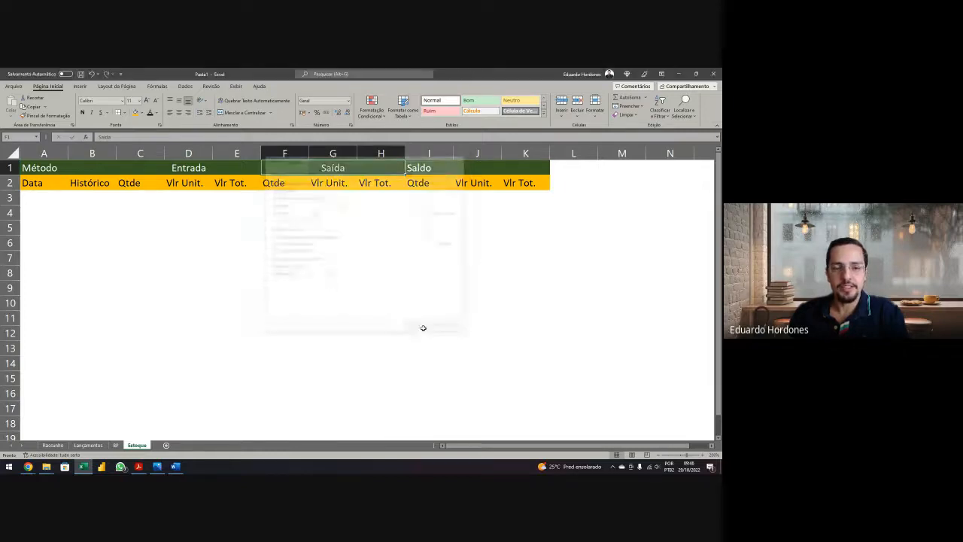
Step: Center the Saldo heading across I1:K1 with the Centralizar seleção alignment
{"action": "left_click_drag", "start_coordinate": [441, 167], "coordinate": [521, 150]}
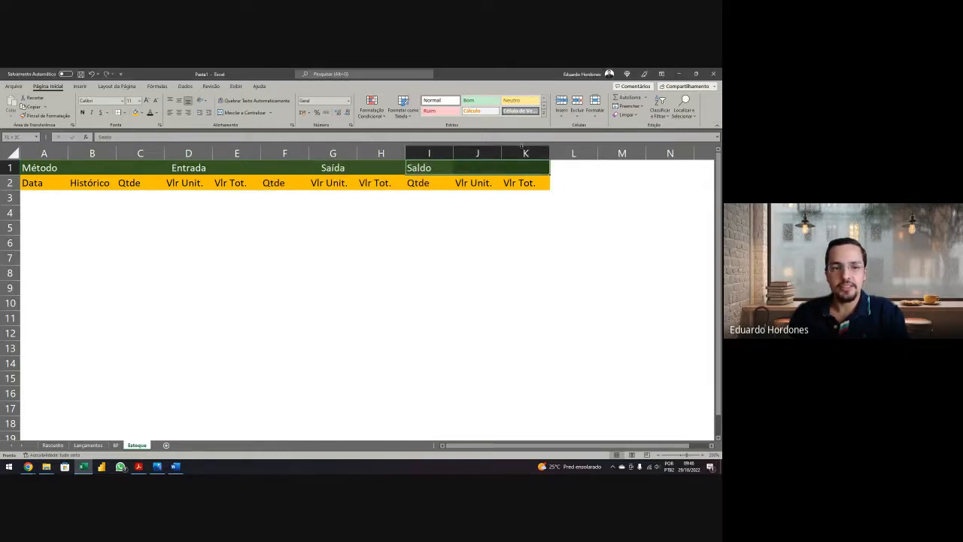
{"action": "left_click", "coordinate": [290, 127]}
{"action": "left_click", "coordinate": [315, 197]}
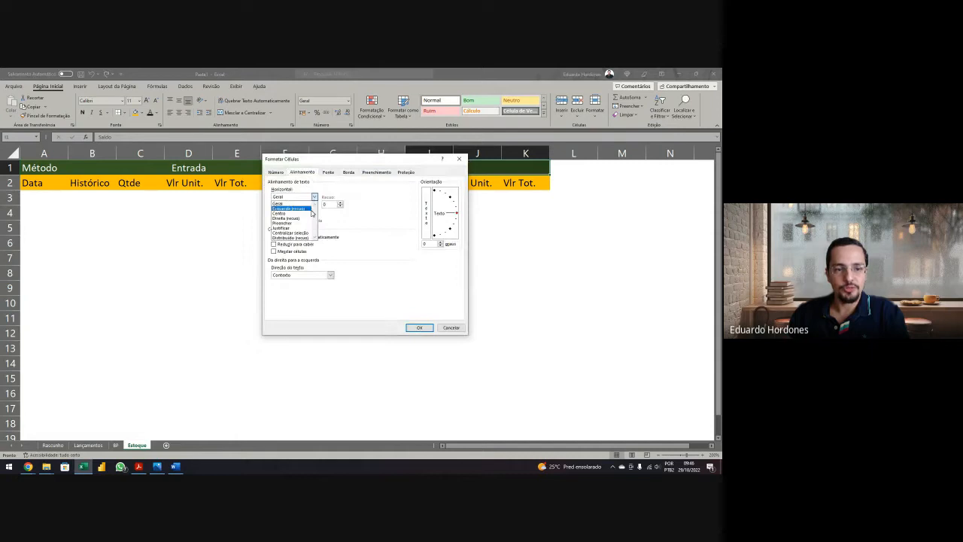
{"action": "left_click", "coordinate": [290, 233]}
{"action": "left_click", "coordinate": [419, 327]}
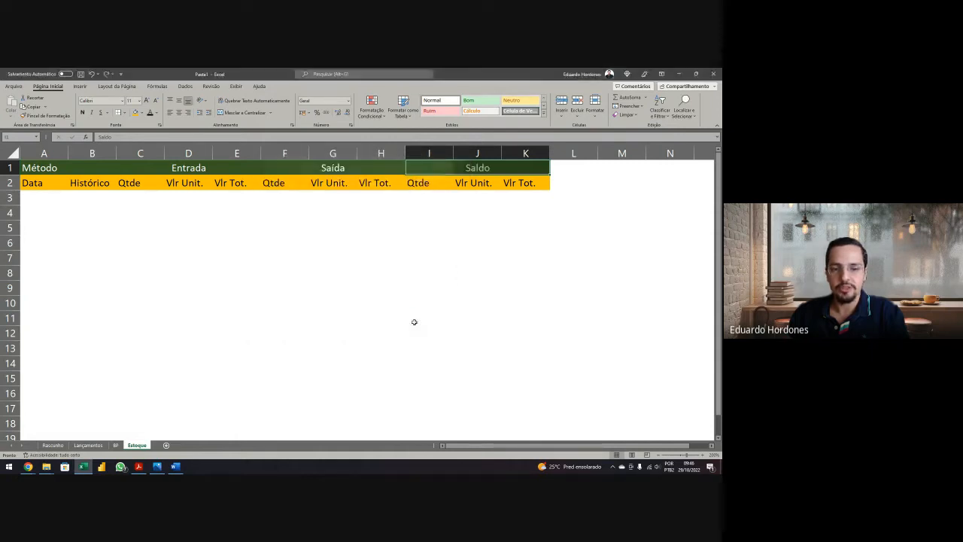
Step: Enter MÉDIA as the stock method in B1 and format it centered in a gold font
{"action": "left_click", "coordinate": [112, 166]}
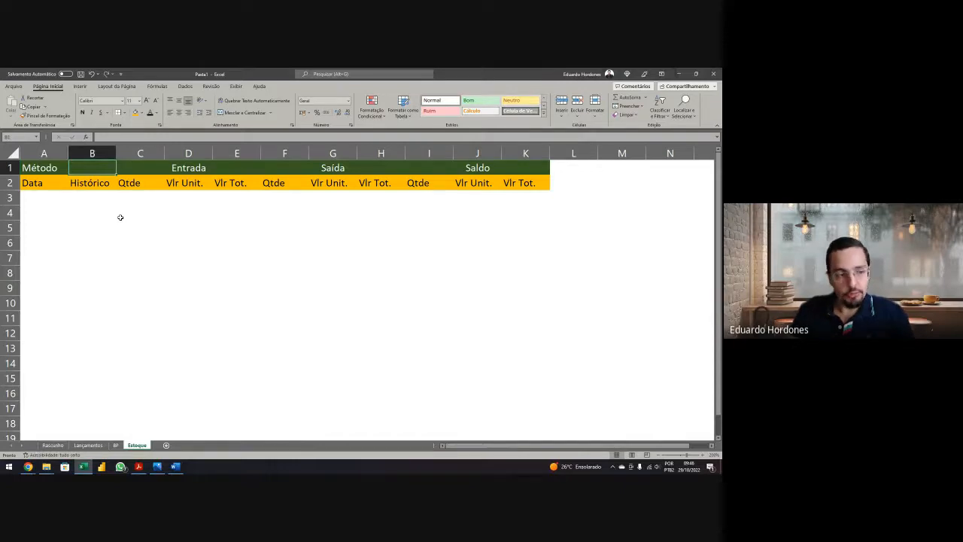
{"action": "type", "text": "M"}
{"action": "key", "text": "BackSpace"}
{"action": "type", "text": "MÉDIA"}
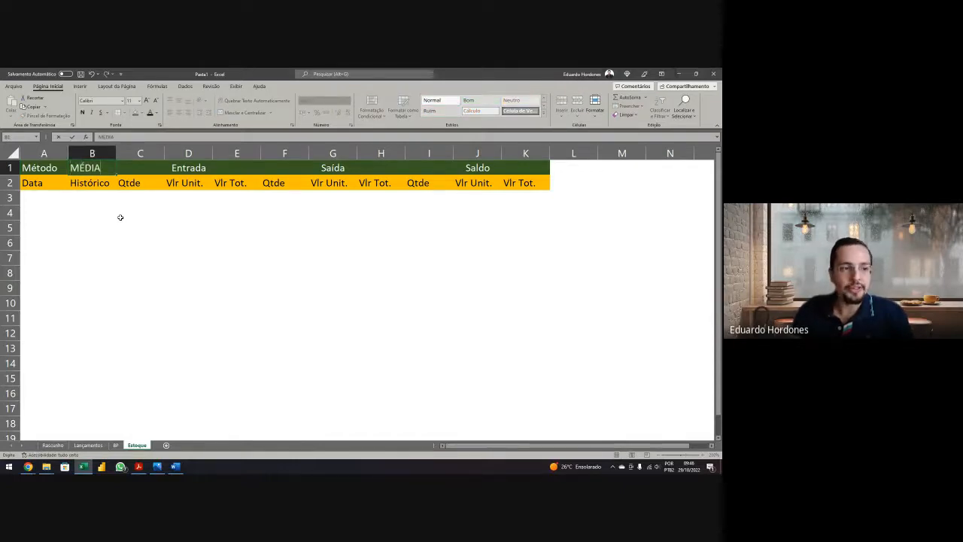
{"action": "key", "text": "ctrl+Return"}
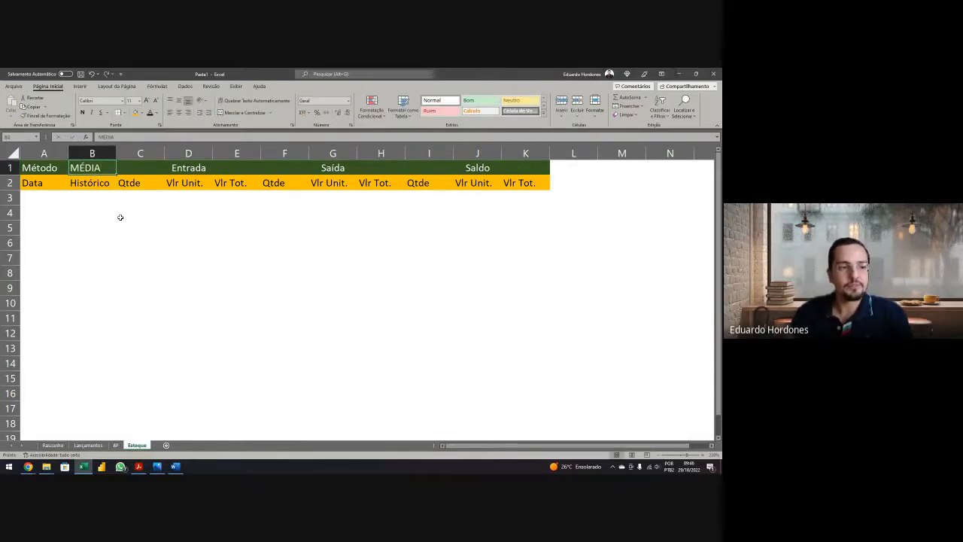
{"action": "left_click", "coordinate": [155, 113]}
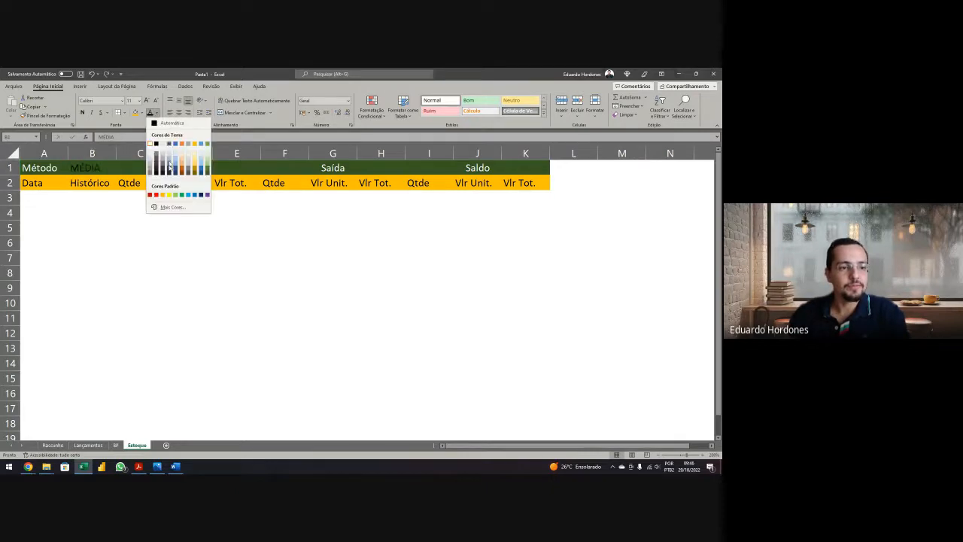
{"action": "left_click", "coordinate": [171, 165]}
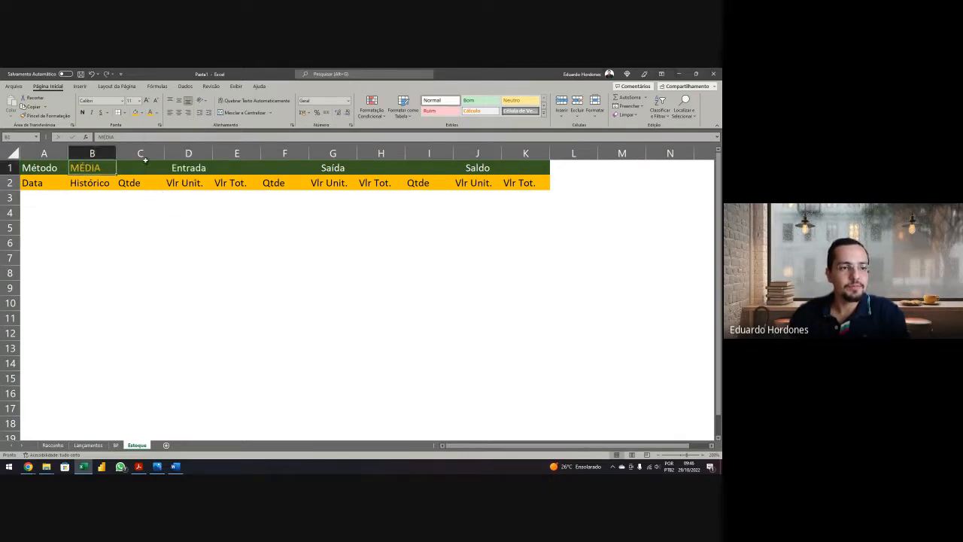
{"action": "left_click", "coordinate": [153, 200]}
Step: Apply all borders to the stock table A1:K8 and center the row 2 headings
{"action": "left_click_drag", "start_coordinate": [37, 164], "coordinate": [523, 272]}
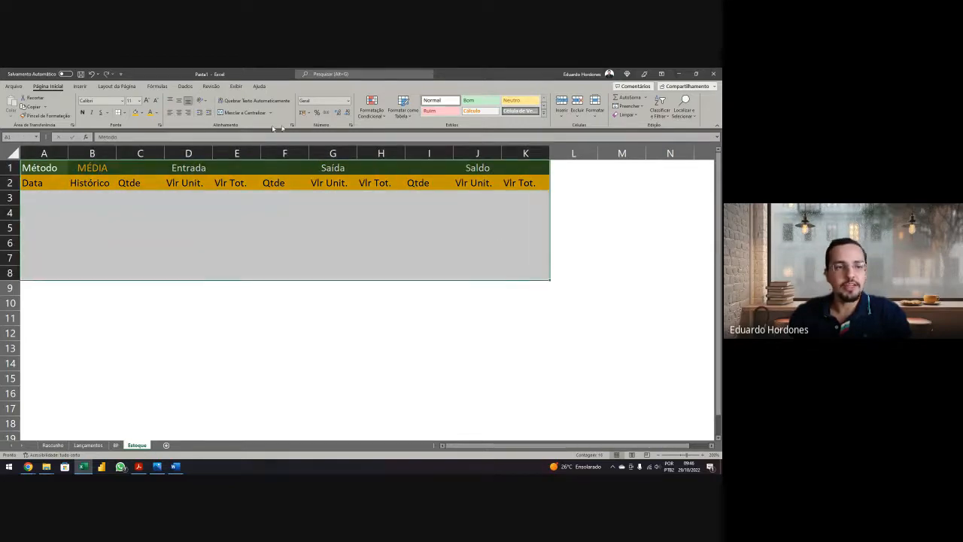
{"action": "left_click", "coordinate": [127, 112]}
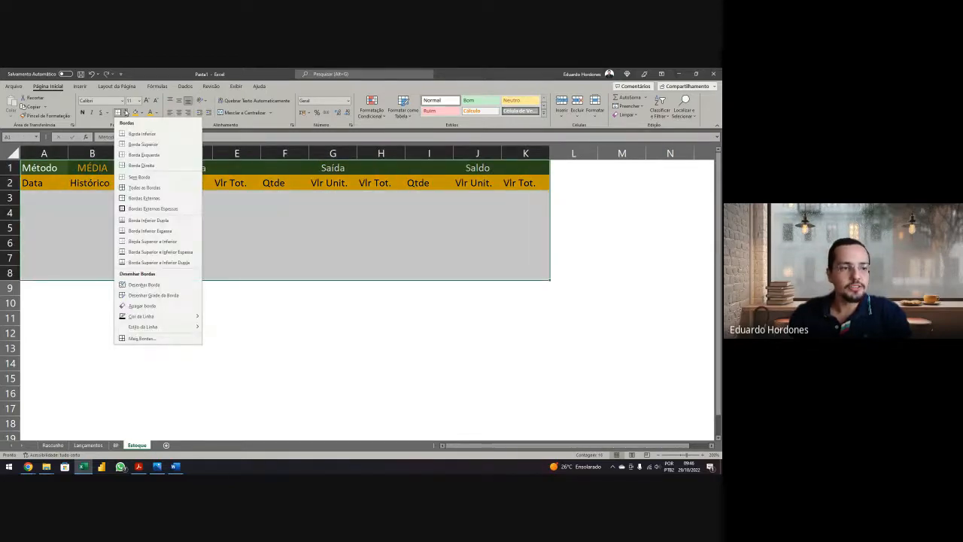
{"action": "left_click", "coordinate": [138, 189]}
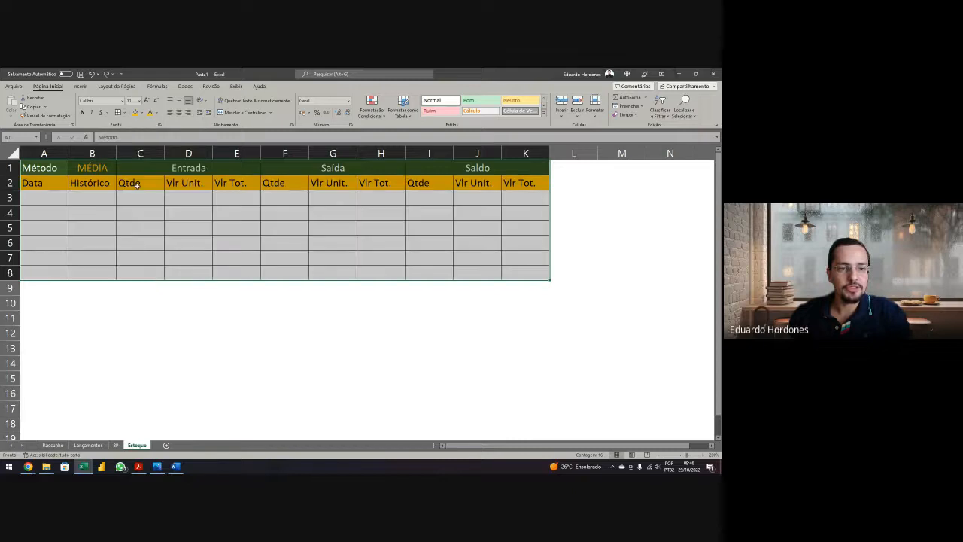
{"action": "left_click", "coordinate": [185, 239]}
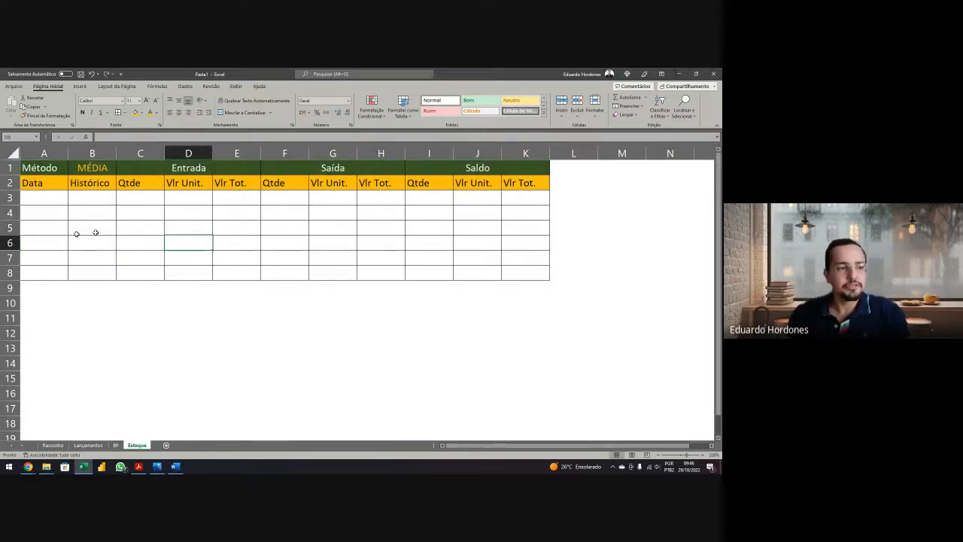
{"action": "left_click_drag", "start_coordinate": [51, 180], "coordinate": [525, 182]}
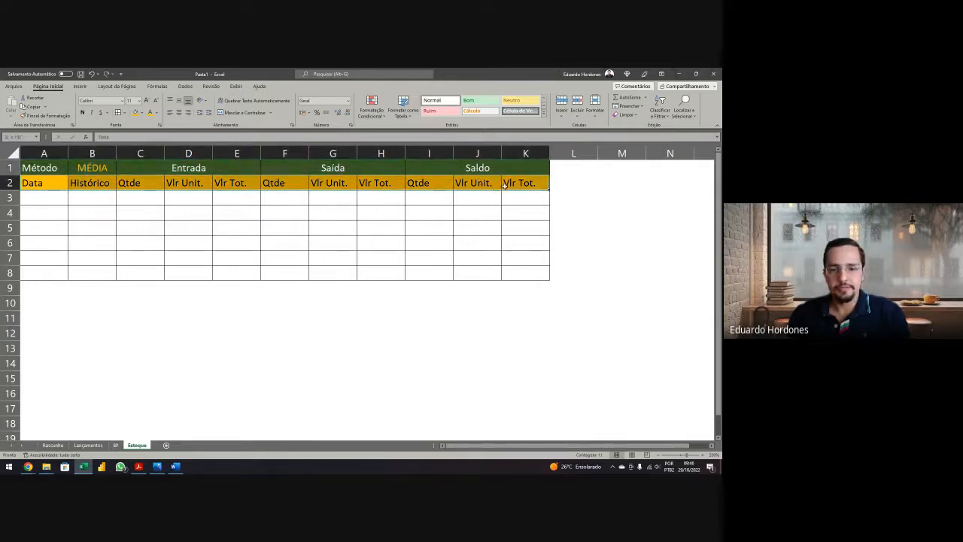
{"action": "left_click", "coordinate": [179, 112]}
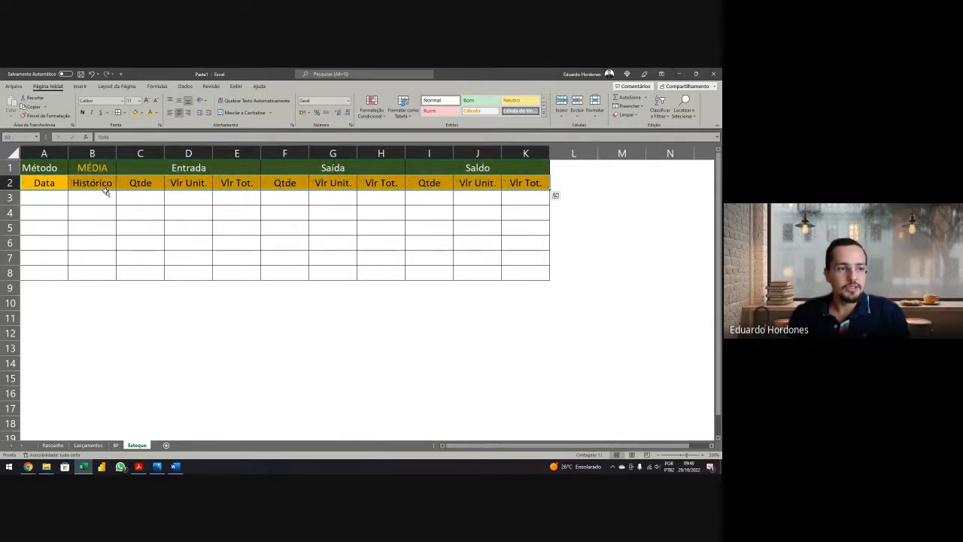
Step: Enter Saldo in A3, the first row under the Data heading
{"action": "left_click", "coordinate": [47, 196]}
{"action": "type", "text": "ldo"}
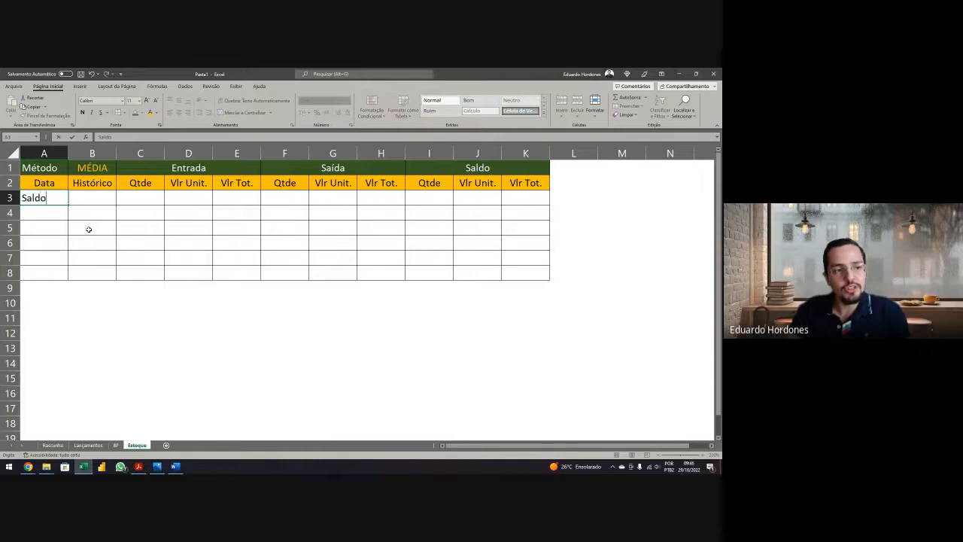
{"action": "key", "text": "Tab"}
{"action": "key", "text": "Left"}
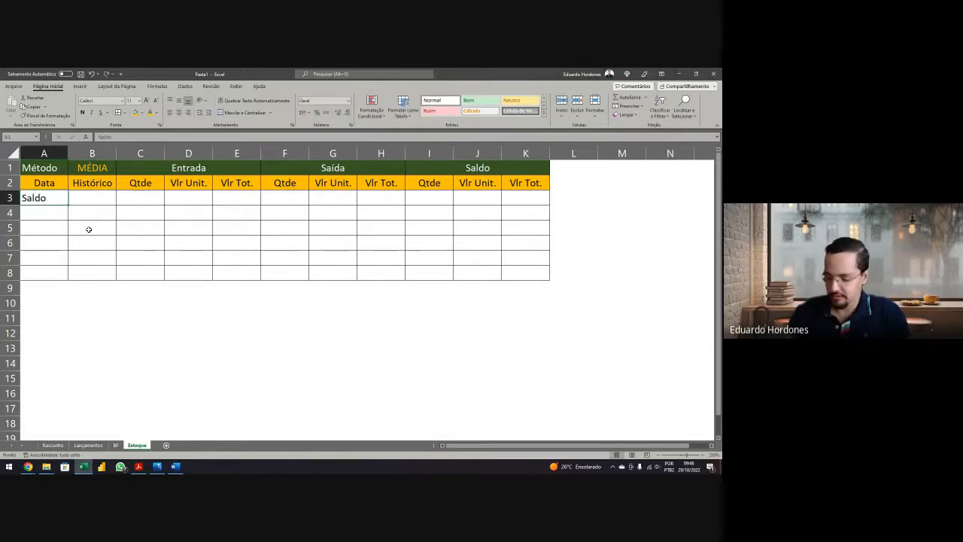
Step: Replace the entry in A3 with the date 30/09/2022 and enter Saldo as the Histórico in B3
{"action": "type", "text": "30/09/2022"}
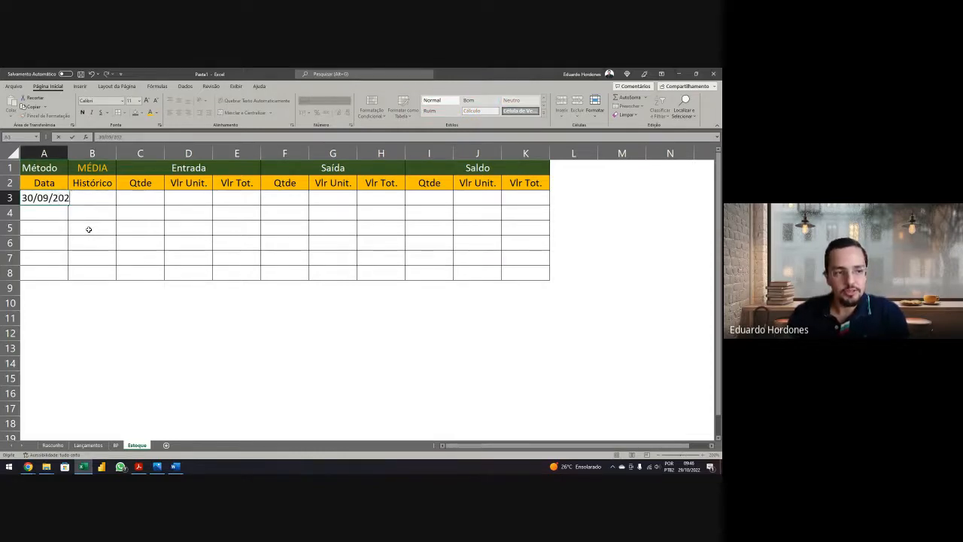
{"action": "key", "text": "Tab"}
{"action": "type", "text": "Saldo"}
{"action": "key", "text": "Tab"}
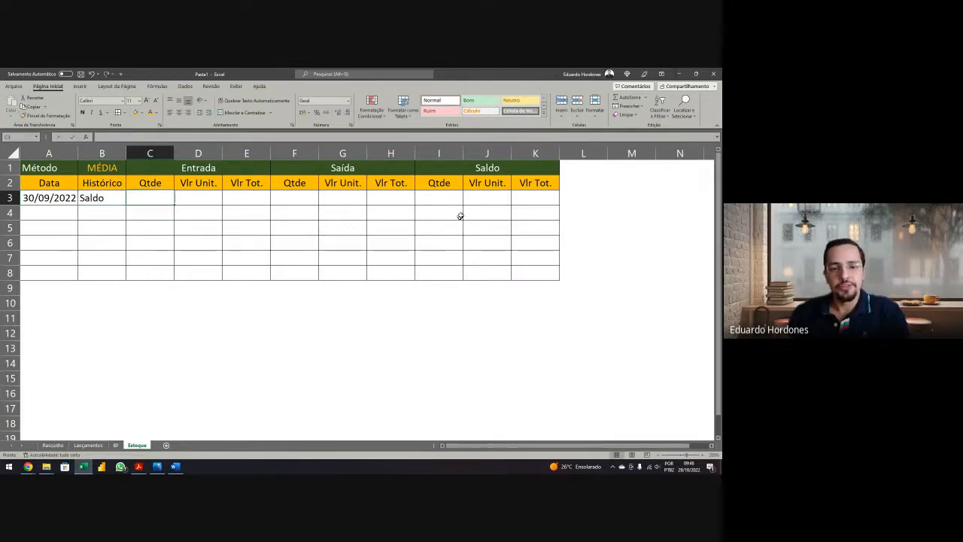
Step: Check the opening stock units in the exercise PDF and enter 8000 as the Saldo Qtde in I3
{"action": "left_click", "coordinate": [447, 195]}
{"action": "left_click", "coordinate": [139, 467]}
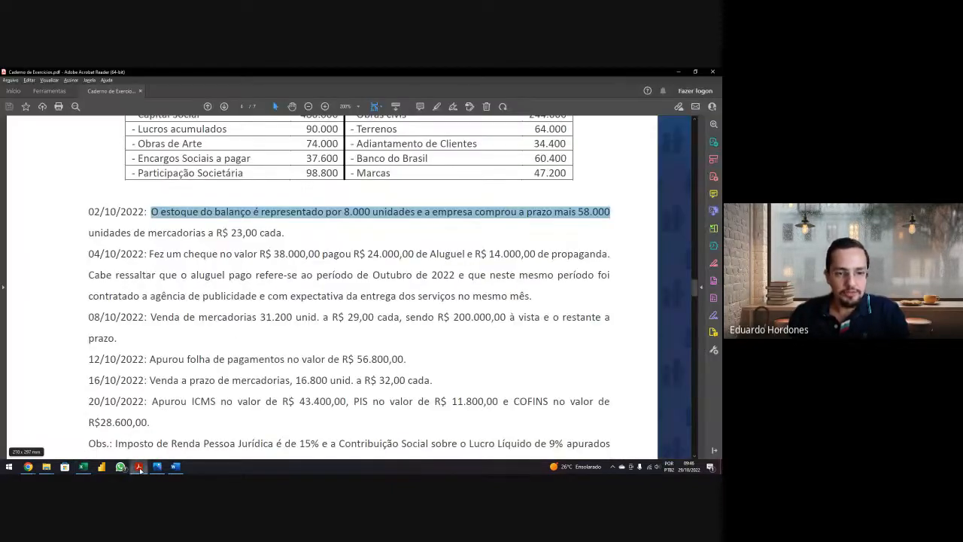
{"action": "left_click", "coordinate": [140, 469]}
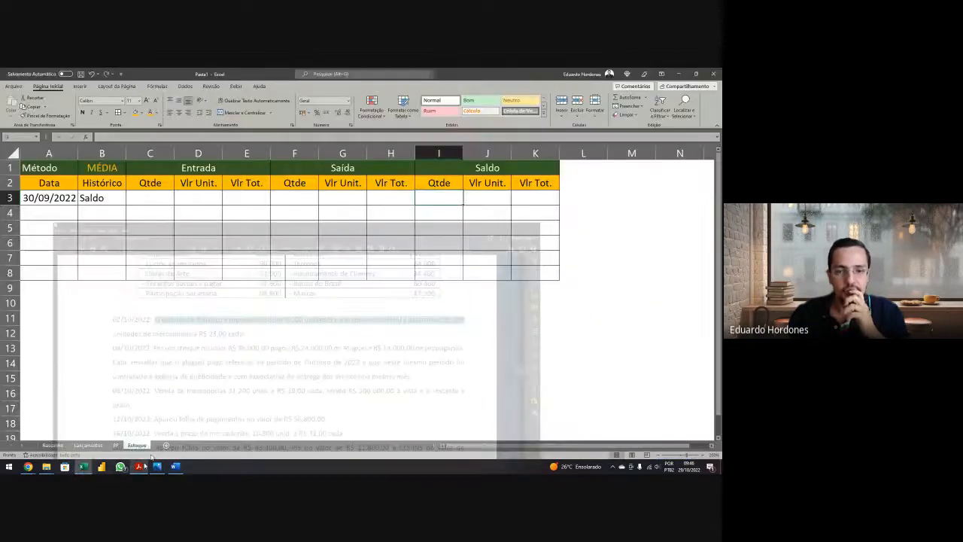
{"action": "type", "text": "8000"}
{"action": "key", "text": "Return"}
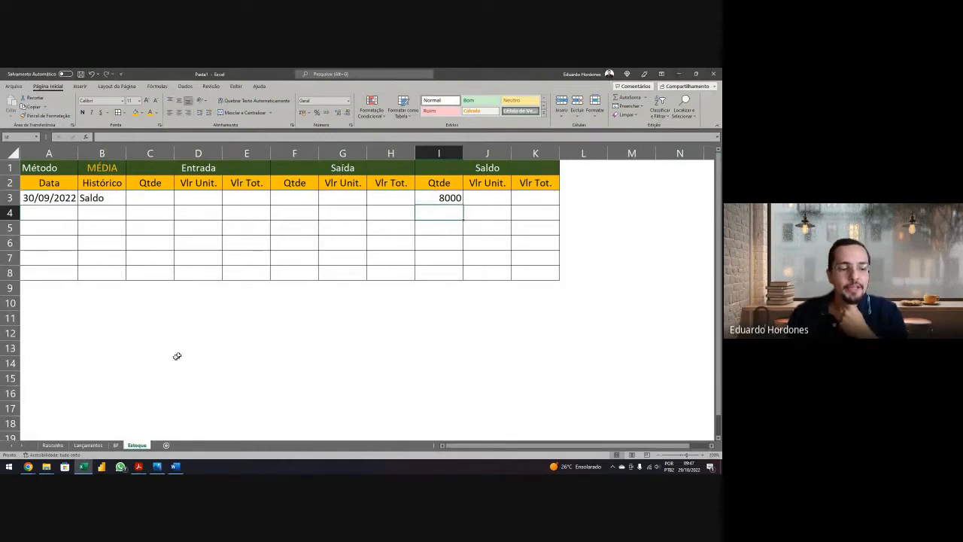
Step: Look up the Estoques value on the BP sheet and enter 160000 as the Saldo Vlr Tot. in K3 of Estoque
{"action": "left_click", "coordinate": [117, 445]}
{"action": "left_click", "coordinate": [239, 229]}
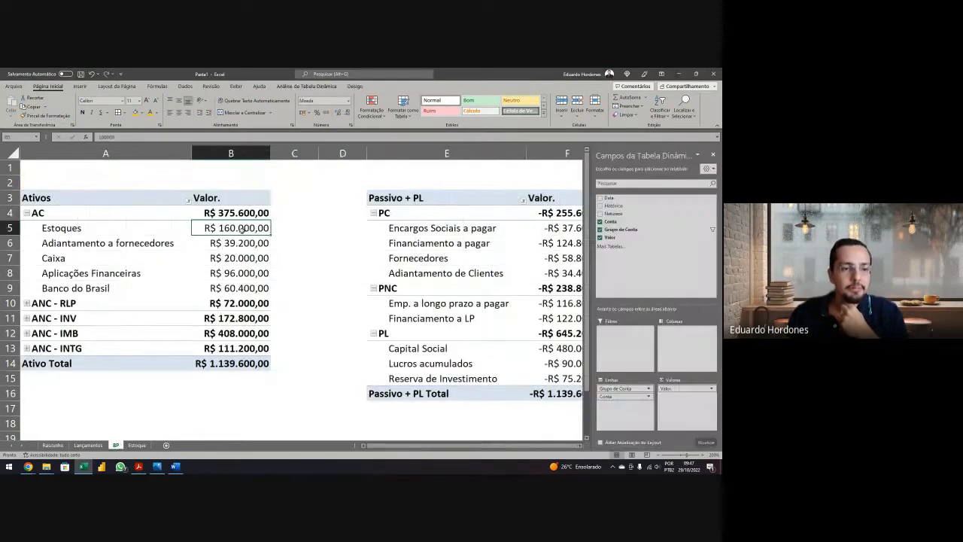
{"action": "left_click", "coordinate": [137, 445]}
{"action": "left_click", "coordinate": [546, 195]}
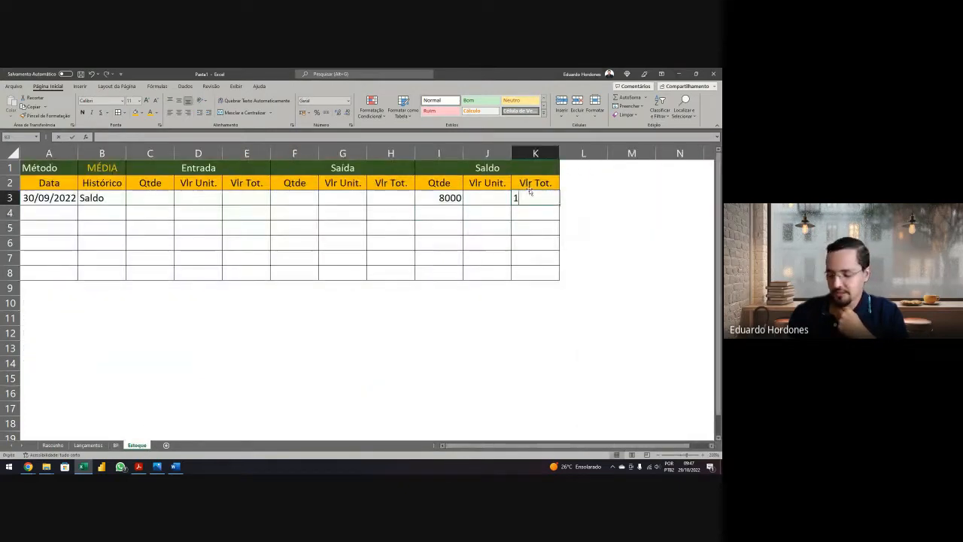
{"action": "type", "text": "160000"}
{"action": "key", "text": "Return"}
Step: Apply the R$ accounting format to the Vlr Tot. cells E3:E8, H3:H8 and K3:K8
{"action": "key", "text": "Up"}
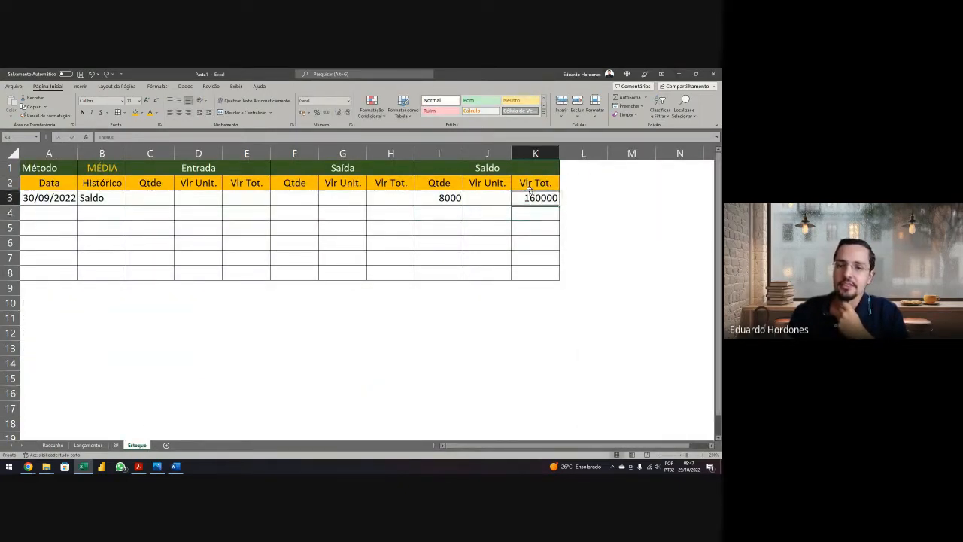
{"action": "key", "text": "shift+Down"}
{"action": "key", "text": "shift+Down"}
{"action": "key", "text": "shift+Down"}
{"action": "key", "text": "shift+Down"}
{"action": "key", "text": "shift+Down"}
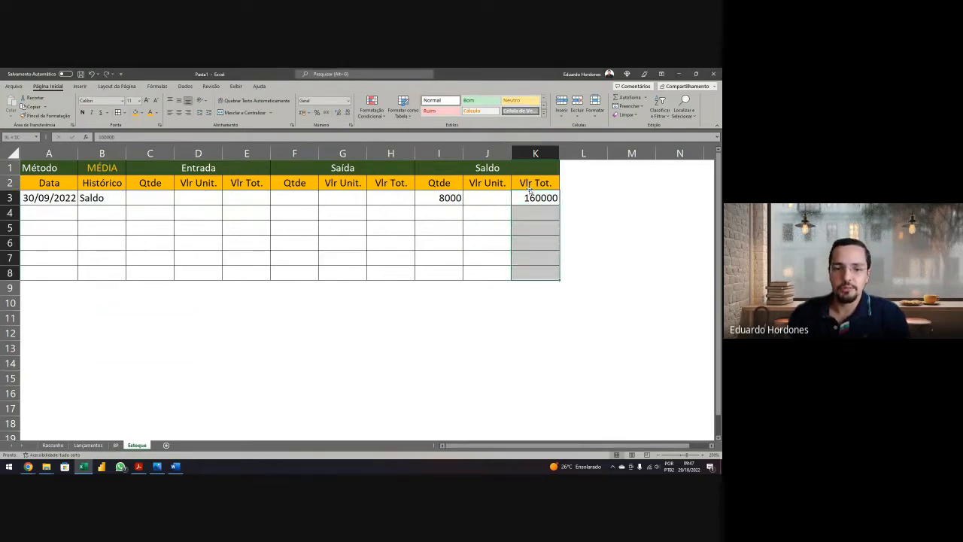
{"action": "left_click_drag", "start_coordinate": [380, 197], "coordinate": [384, 271]}
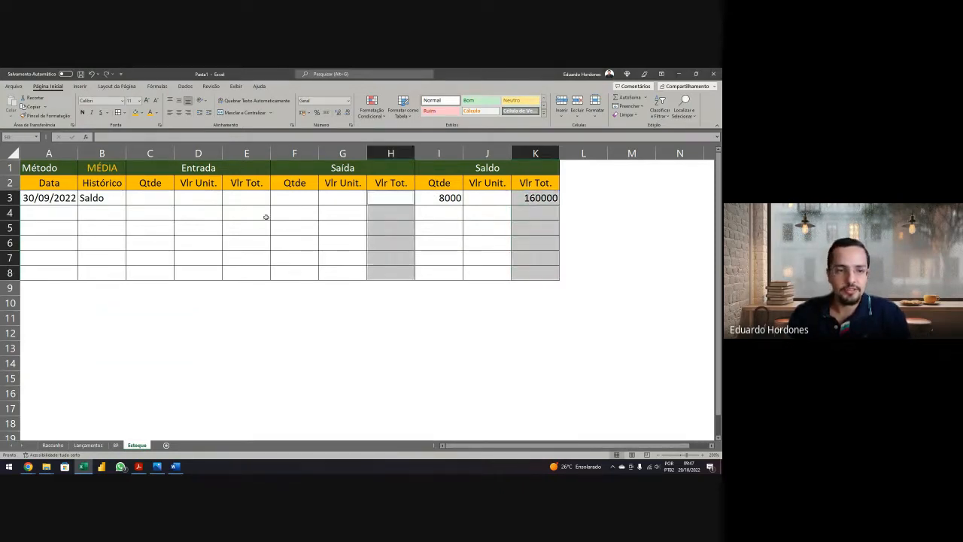
{"action": "left_click_drag", "start_coordinate": [248, 197], "coordinate": [248, 274]}
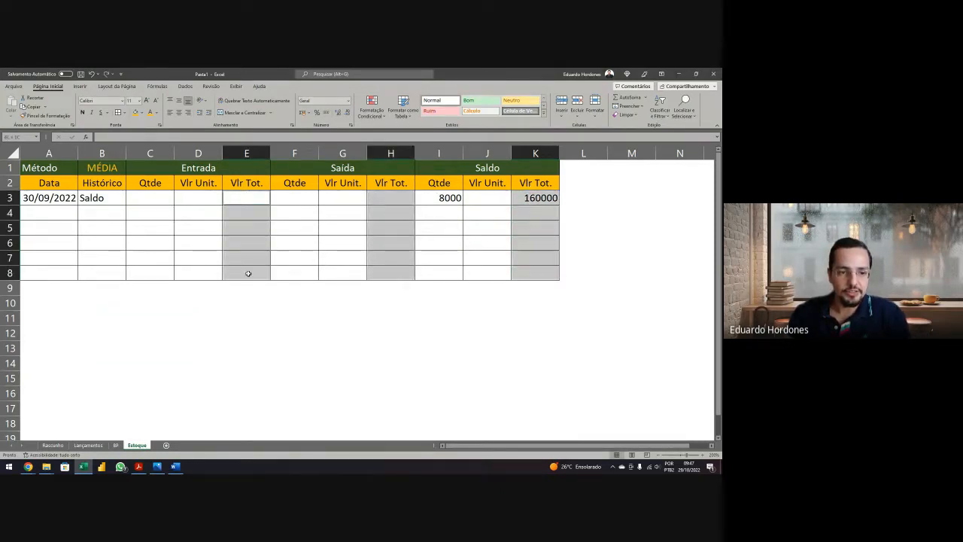
{"action": "left_click", "coordinate": [303, 113]}
{"action": "left_click", "coordinate": [569, 243]}
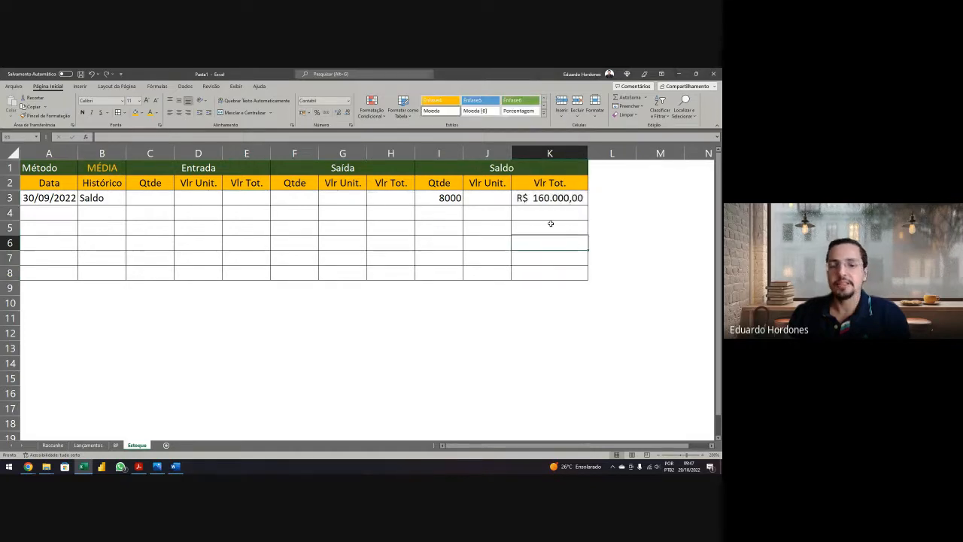
Step: Format the Qtde cells C3:C8, F3:F8 and I3:I8 as Número with 0 decimal places and a thousands separator
{"action": "left_click", "coordinate": [480, 196]}
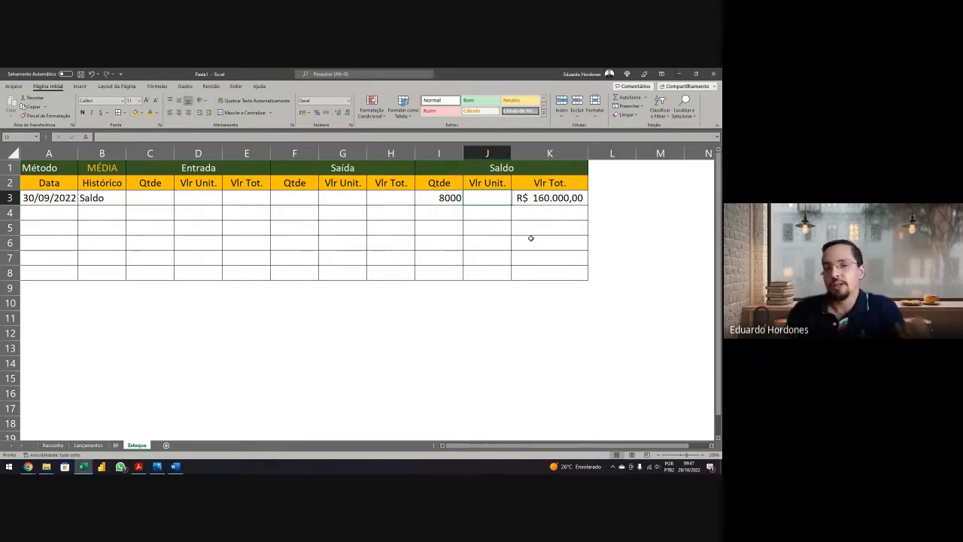
{"action": "left_click_drag", "start_coordinate": [448, 199], "coordinate": [440, 269]}
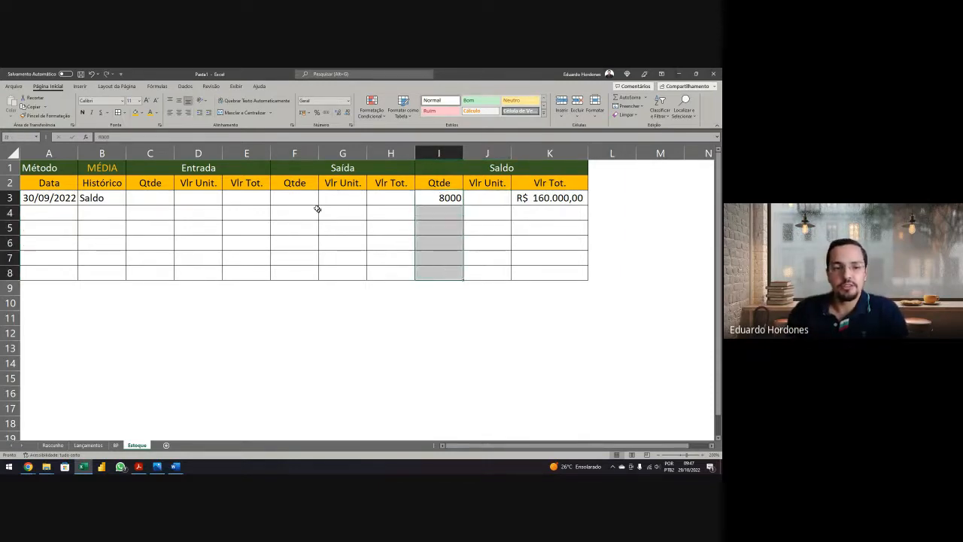
{"action": "left_click_drag", "start_coordinate": [295, 198], "coordinate": [295, 272], "text": "ctrl"}
{"action": "left_click_drag", "start_coordinate": [160, 202], "coordinate": [155, 264], "text": "ctrl"}
{"action": "left_click", "coordinate": [292, 125]}
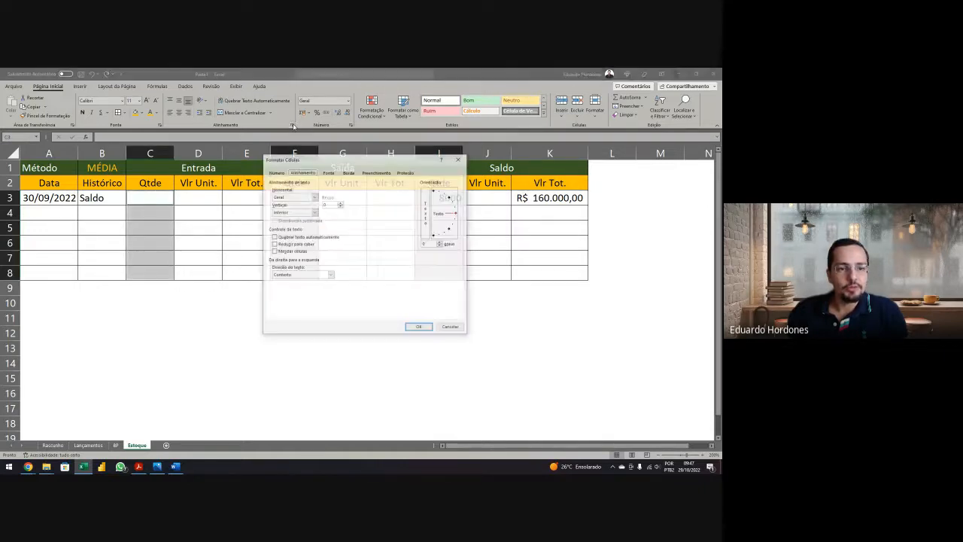
{"action": "left_click", "coordinate": [305, 198]}
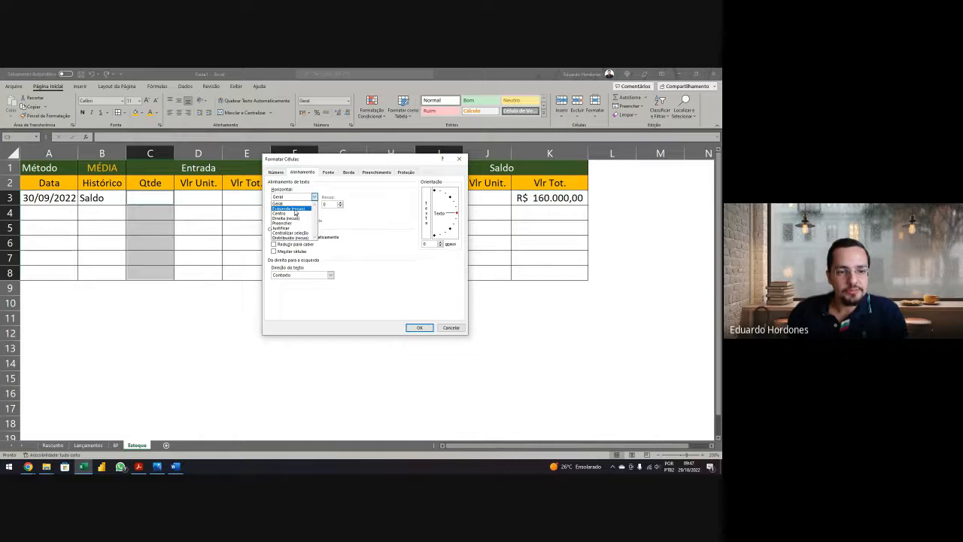
{"action": "left_click", "coordinate": [315, 186]}
{"action": "left_click", "coordinate": [276, 172]}
{"action": "left_click", "coordinate": [277, 193]}
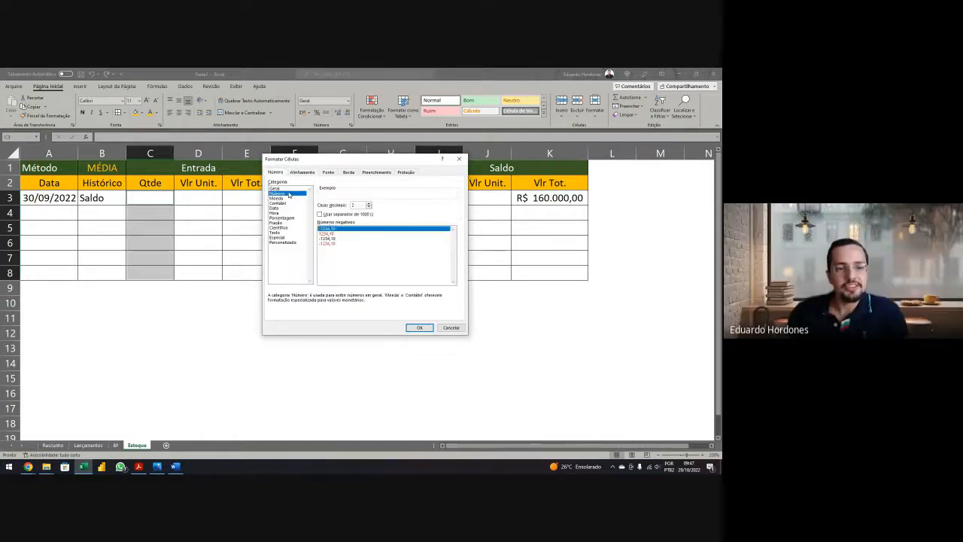
{"action": "left_click", "coordinate": [319, 214]}
{"action": "left_click", "coordinate": [369, 208]}
{"action": "left_click", "coordinate": [369, 207]}
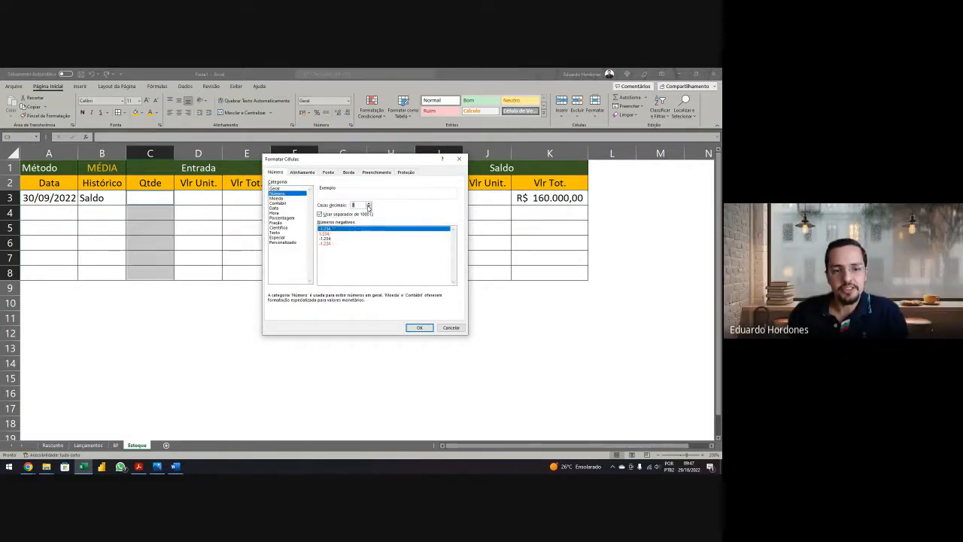
{"action": "left_click", "coordinate": [419, 328]}
Step: Calculate the opening balance's unit value in J3 by dividing the total value by the quantity, =K3/I3
{"action": "left_click", "coordinate": [479, 199]}
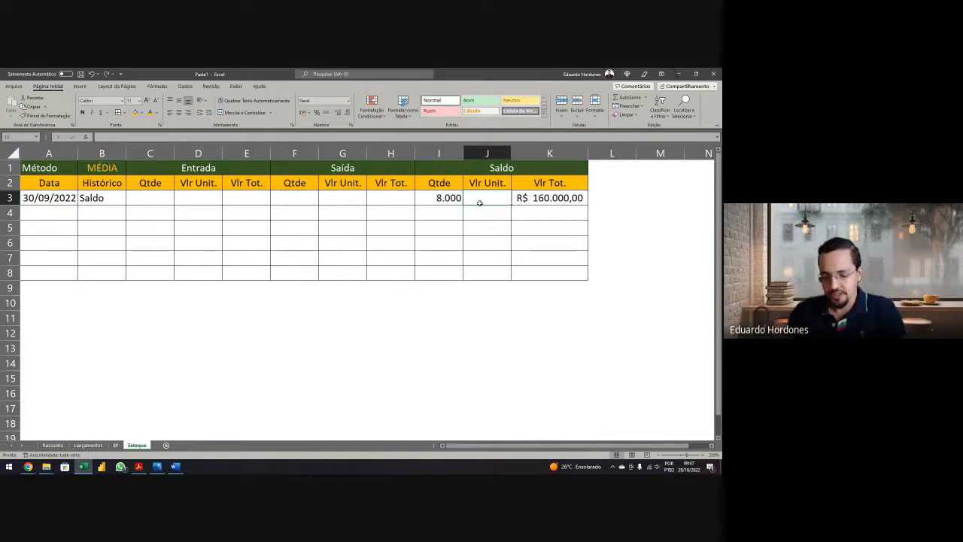
{"action": "type", "text": "="}
{"action": "left_click", "coordinate": [527, 198]}
{"action": "type", "text": "/"}
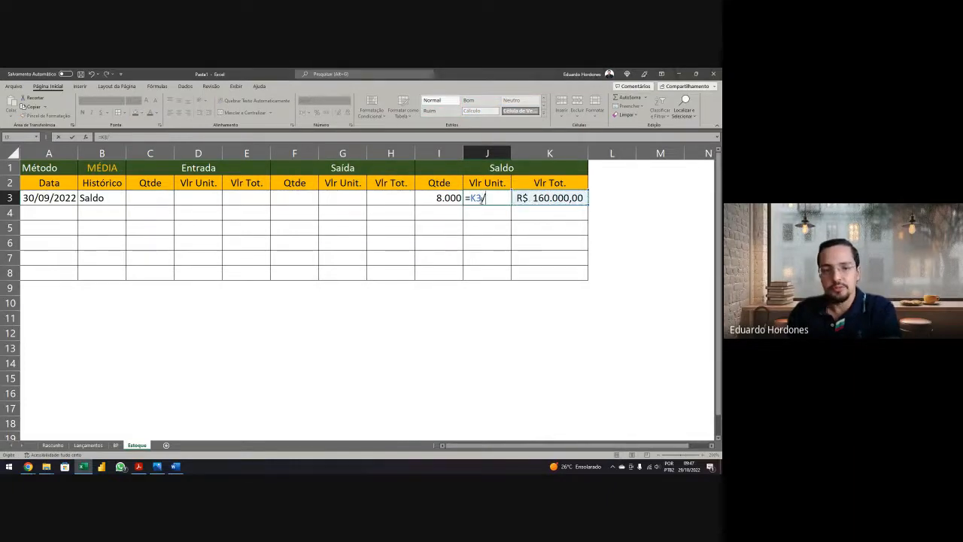
{"action": "left_click", "coordinate": [447, 198]}
{"action": "key", "text": "Return"}
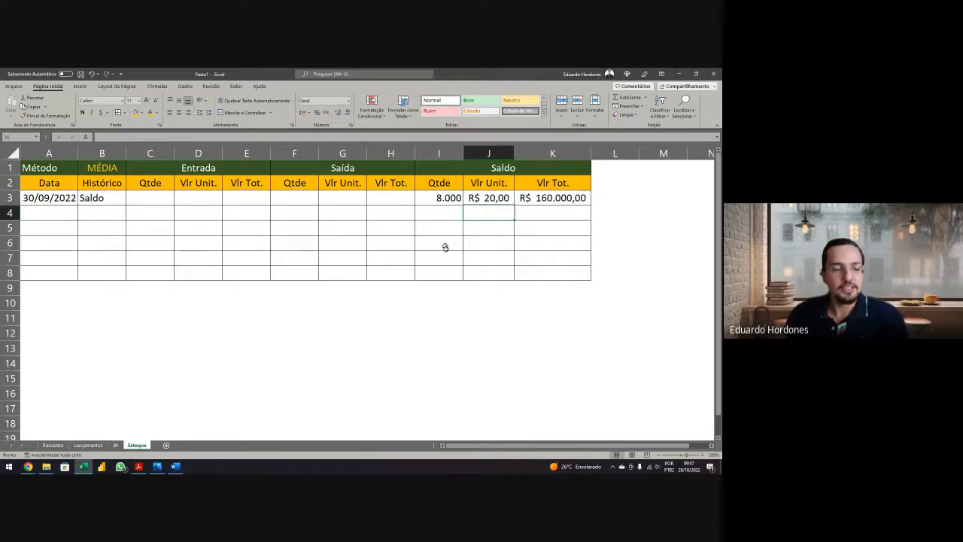
Step: Consult the first October transaction in the exercise PDF and enter 02/10/2022 in A4 and Compra in B4
{"action": "left_click", "coordinate": [141, 466]}
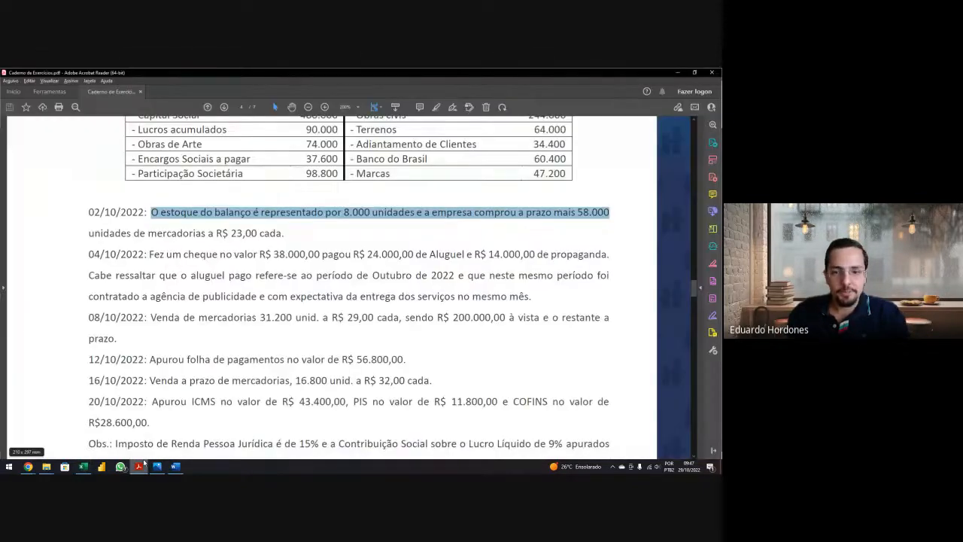
{"action": "left_click", "coordinate": [573, 212]}
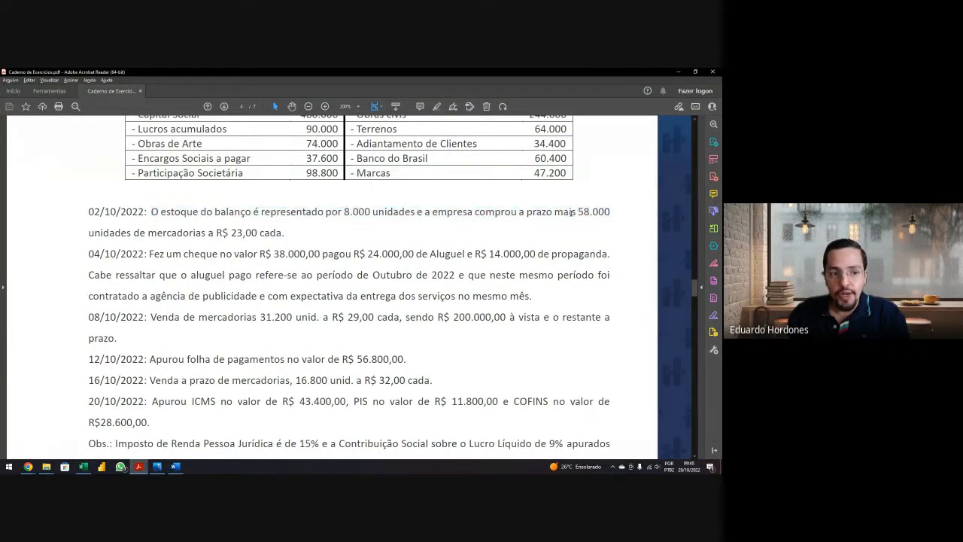
{"action": "key", "text": "alt+Tab"}
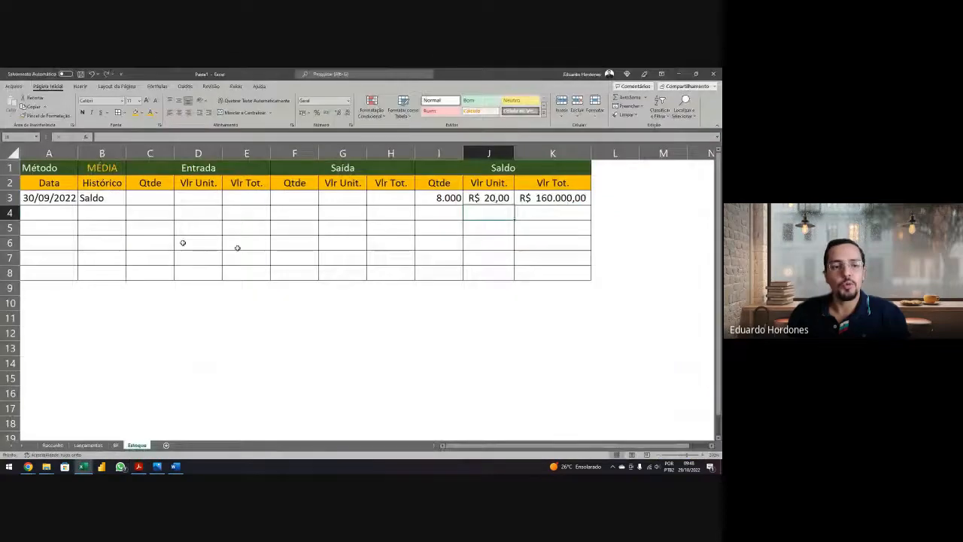
{"action": "left_click", "coordinate": [54, 211]}
{"action": "key", "text": "alt+Tab"}
{"action": "key", "text": "alt+Tab"}
{"action": "type", "text": "02/"}
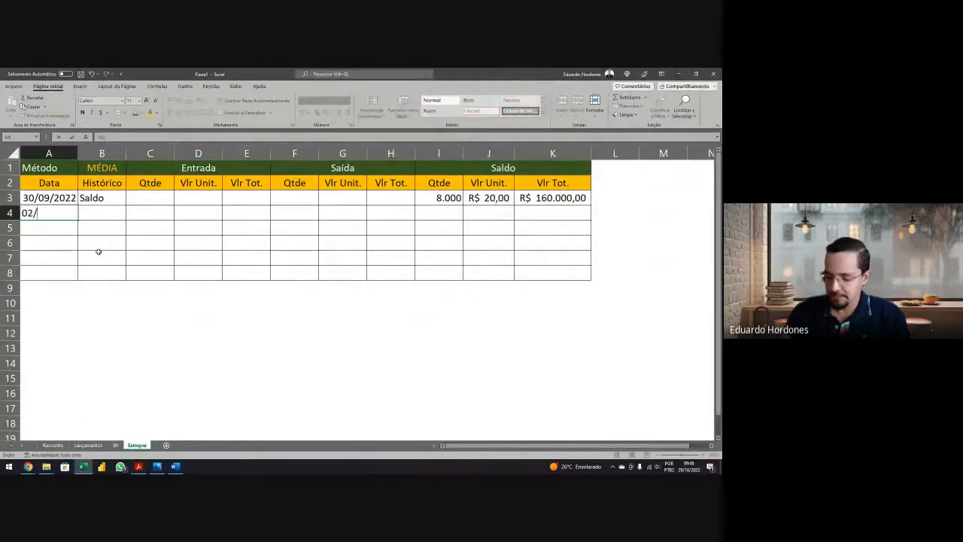
{"action": "type", "text": "10/2022"}
{"action": "key", "text": "Tab"}
{"action": "type", "text": "Compra"}
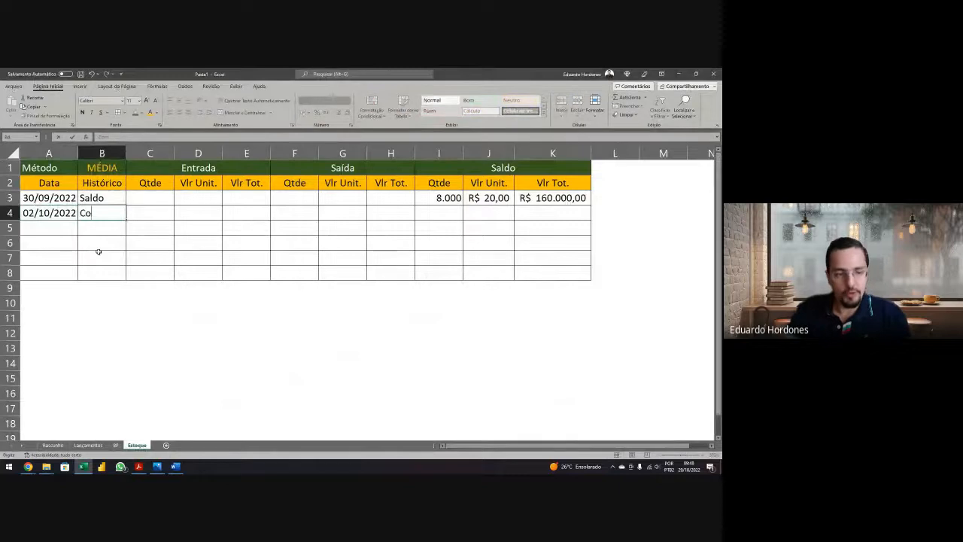
{"action": "key", "text": "Tab"}
{"action": "left_click_drag", "start_coordinate": [150, 153], "coordinate": [399, 145]}
{"action": "left_click_drag", "start_coordinate": [460, 151], "coordinate": [557, 153]}
Step: Enter the purchase from the exercise PDF in row 4 under Entrada: Qtde 58000 and Vlr Unit. 23
{"action": "left_click", "coordinate": [151, 218]}
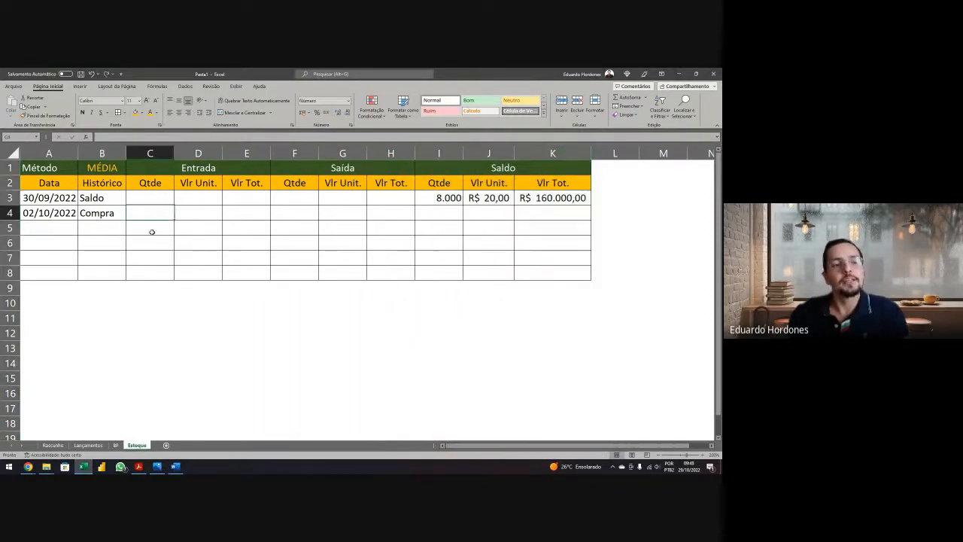
{"action": "key", "text": "alt+Tab"}
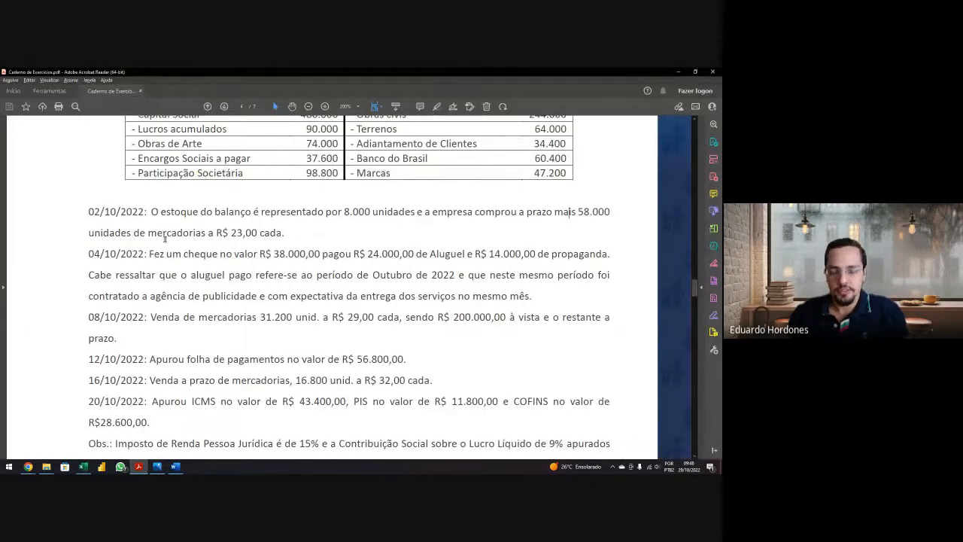
{"action": "key", "text": "alt+Tab"}
{"action": "type", "text": "58000"}
{"action": "key", "text": "Tab"}
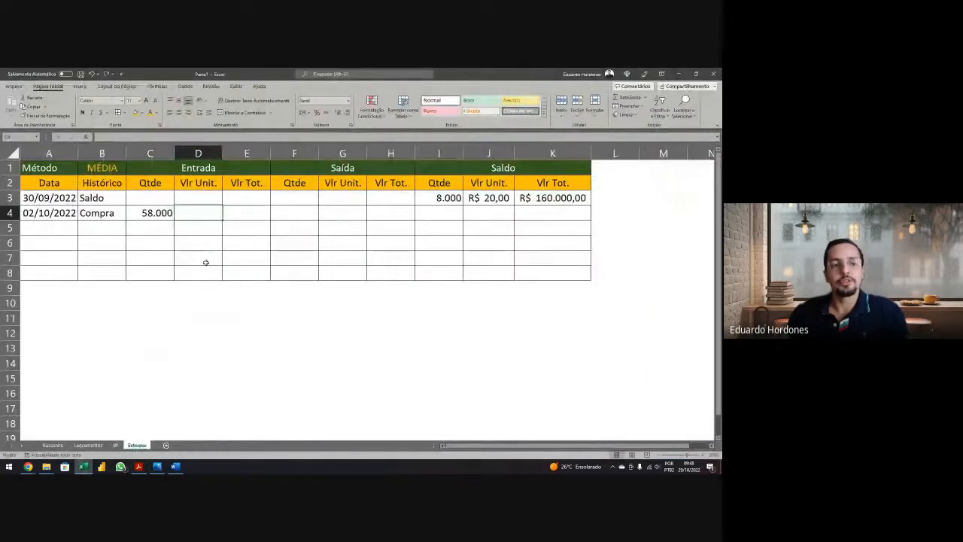
{"action": "key", "text": "alt+Tab"}
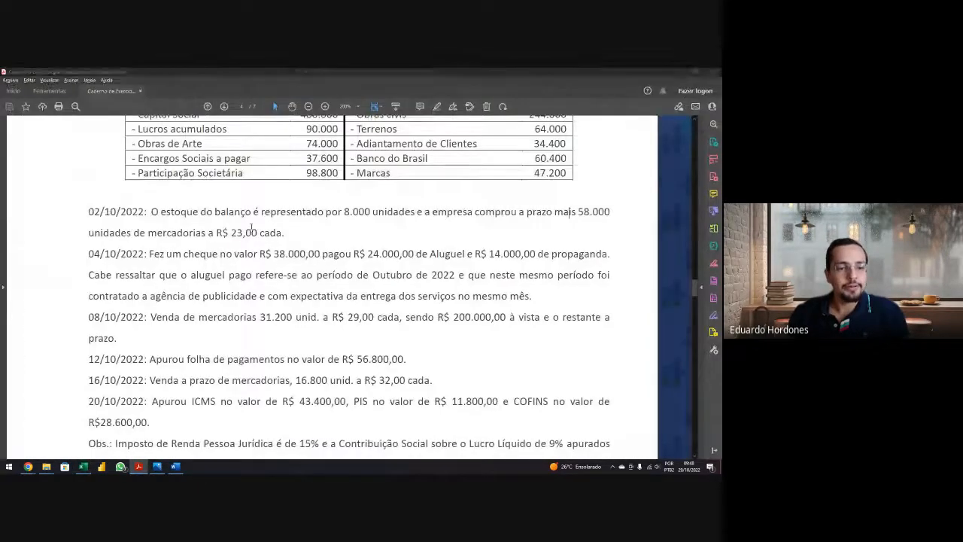
{"action": "key", "text": "alt+Tab"}
{"action": "type", "text": "23"}
{"action": "key", "text": "Return"}
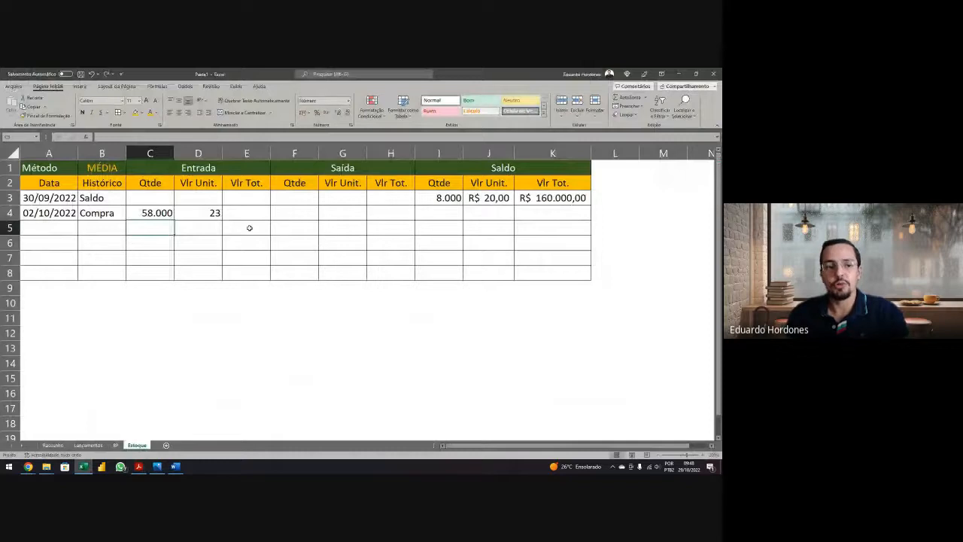
Step: Apply the R$ accounting format to the Vlr Unit. cells D3:D8, G3:G8 and J3:J8
{"action": "left_click_drag", "start_coordinate": [189, 200], "coordinate": [200, 273]}
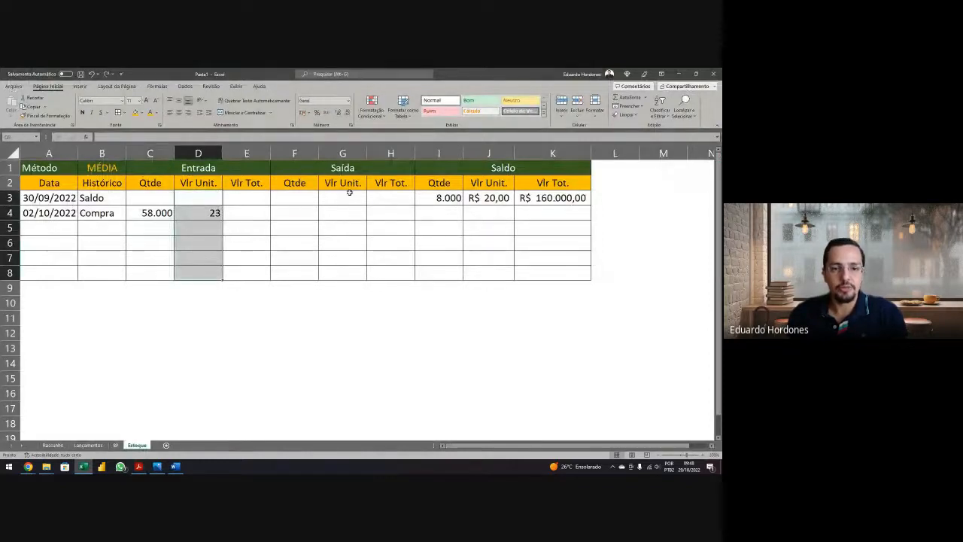
{"action": "left_click_drag", "start_coordinate": [349, 193], "coordinate": [348, 271]}
{"action": "left_click_drag", "start_coordinate": [497, 199], "coordinate": [497, 273]}
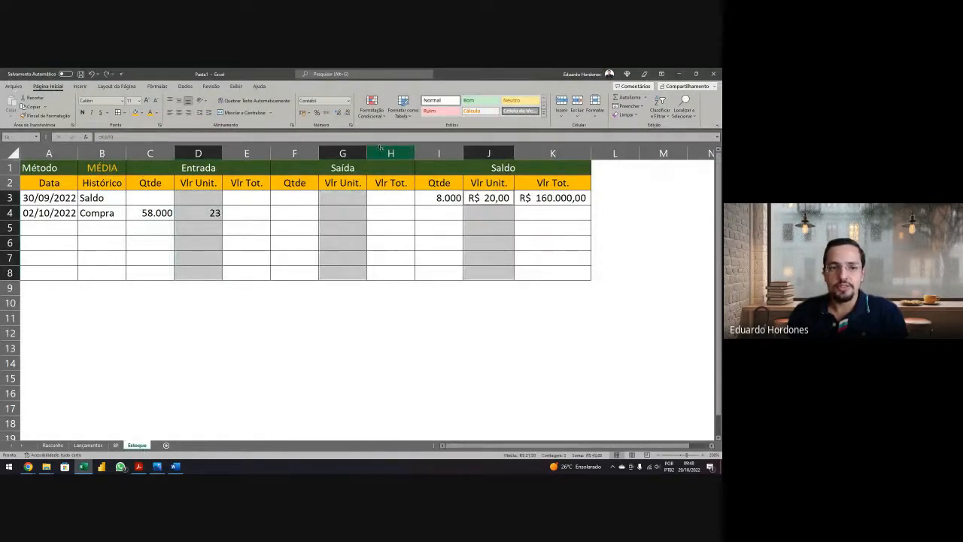
{"action": "left_click", "coordinate": [301, 112]}
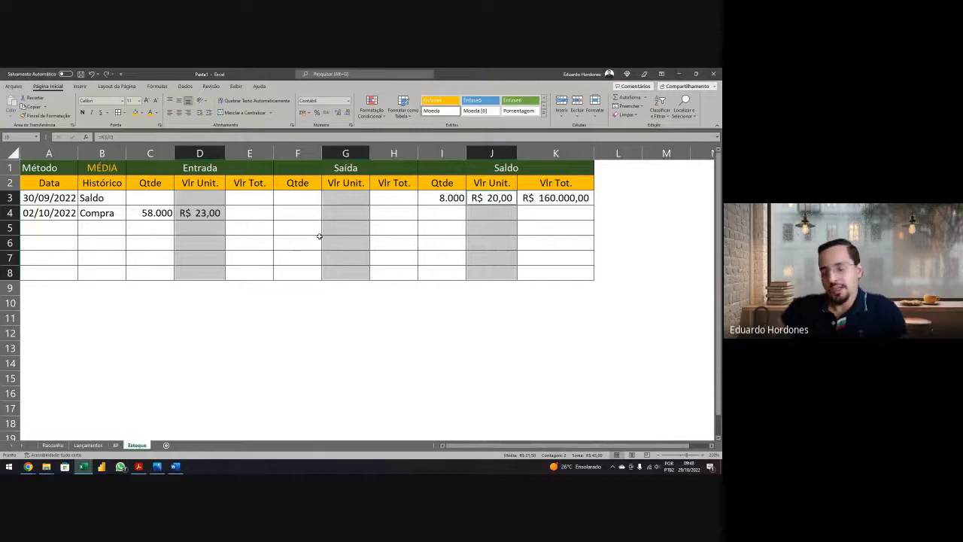
Step: Calculate the purchase's Vlr Tot. in E4 as =C4*D4 and check the 02/10/2022 purchase terms in the exercise PDF
{"action": "left_click", "coordinate": [239, 218]}
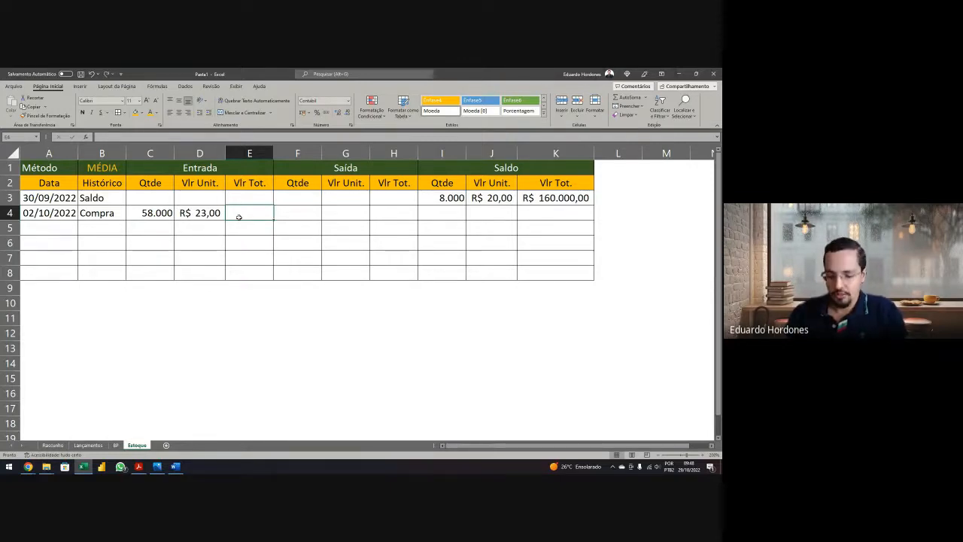
{"action": "type", "text": "="}
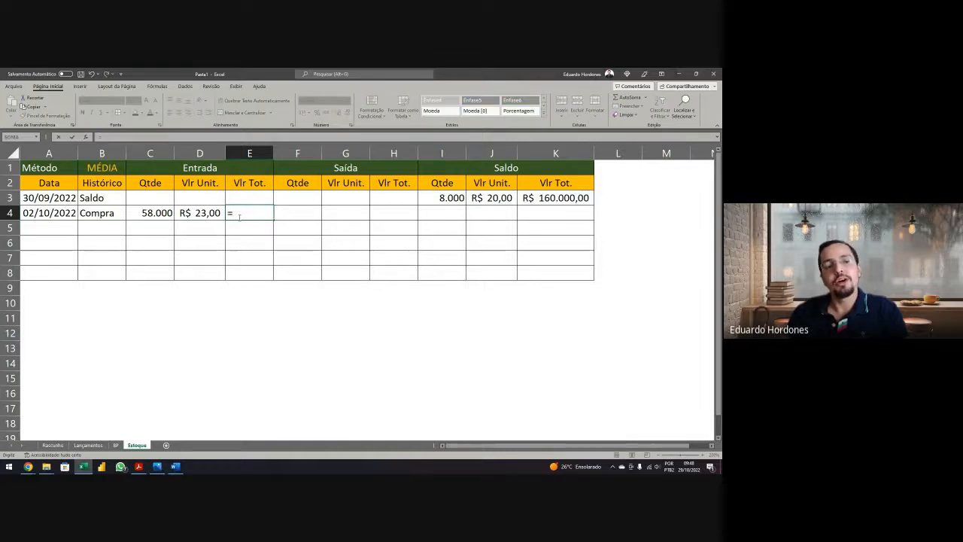
{"action": "key", "text": "Left"}
{"action": "key", "text": "Left"}
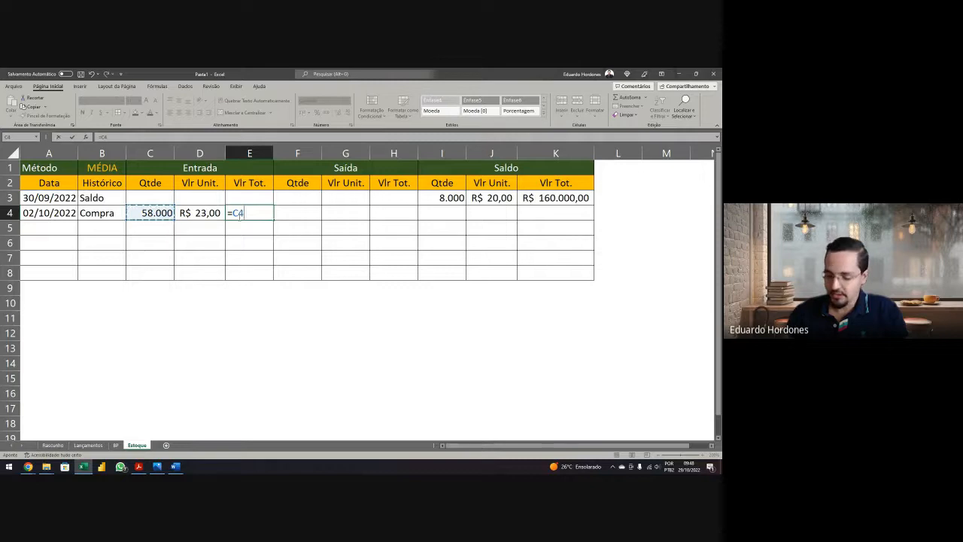
{"action": "type", "text": "*"}
{"action": "key", "text": "Left"}
{"action": "key", "text": "Return"}
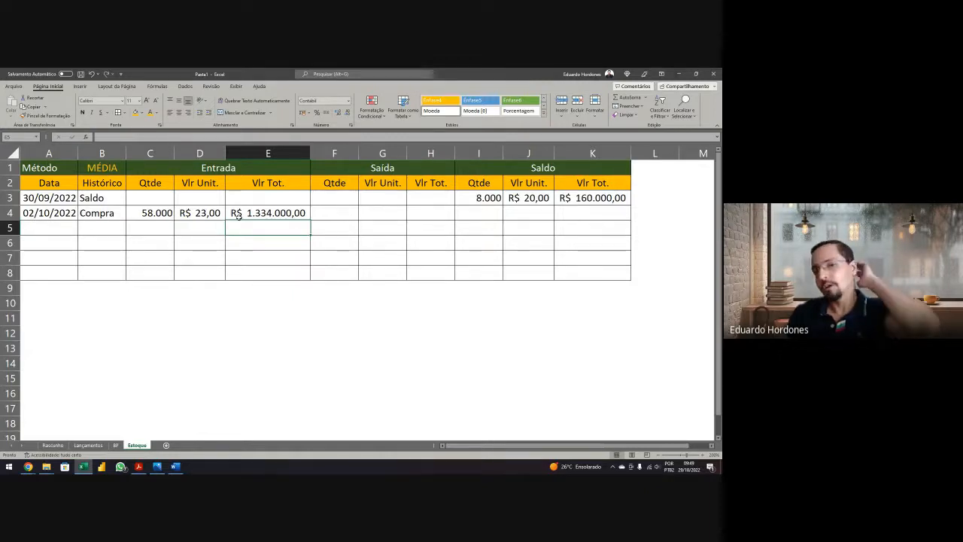
{"action": "key", "text": "alt+Tab"}
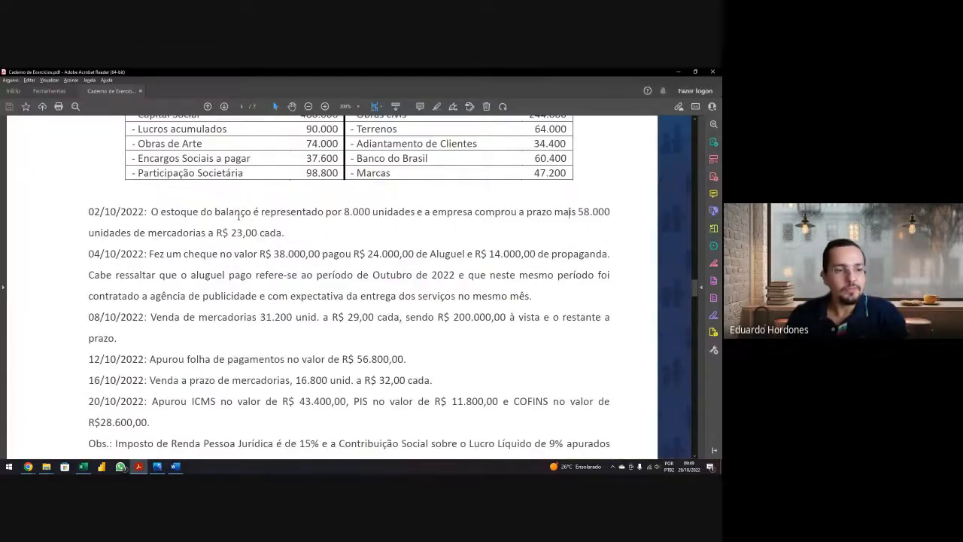
{"action": "left_click_drag", "start_coordinate": [488, 216], "coordinate": [554, 215]}
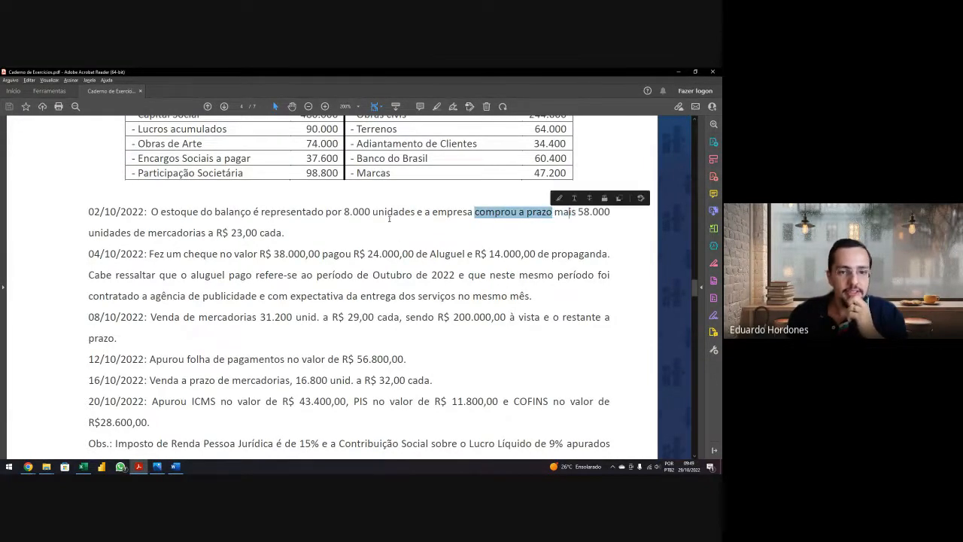
{"action": "left_click_drag", "start_coordinate": [397, 213], "coordinate": [475, 215]}
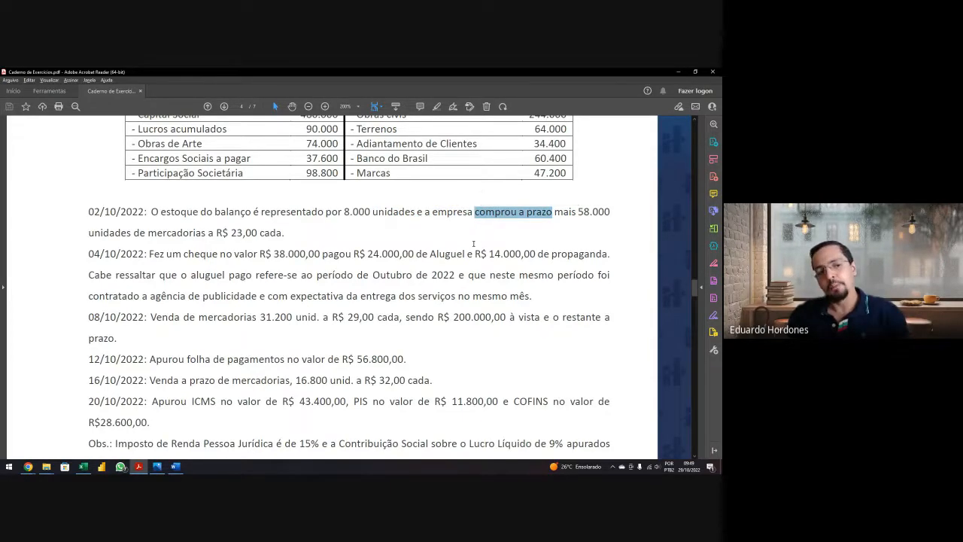
{"action": "key", "text": "alt+Tab"}
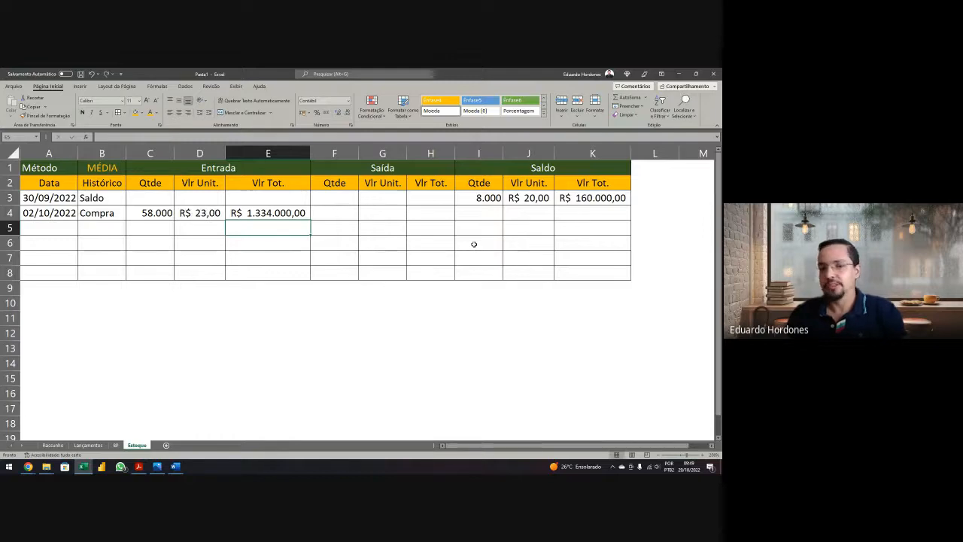
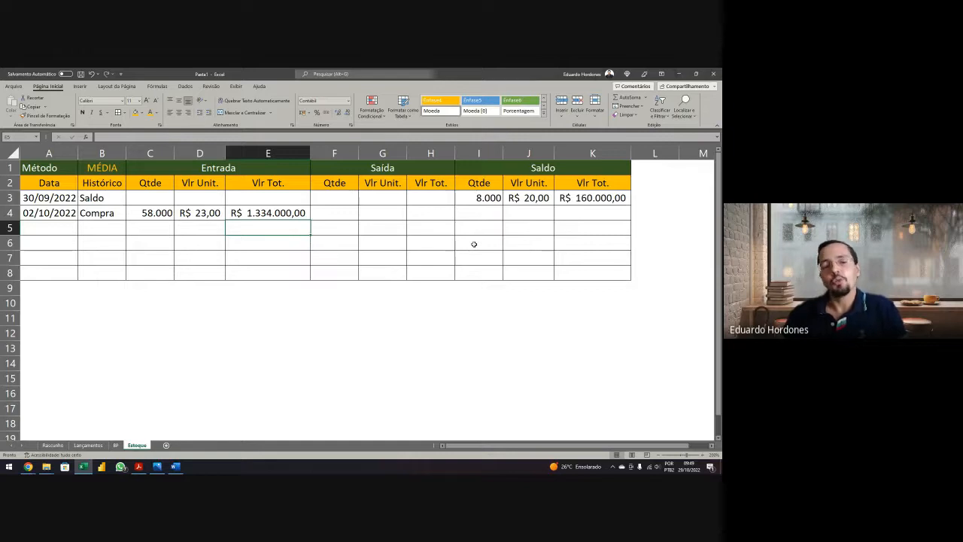
Step: Calculate the Saldo quantity in I4 by adding the purchased quantity to the previous balance, =I3+C4
{"action": "key", "text": "Up"}
{"action": "key", "text": "Right"}
{"action": "key", "text": "Right"}
{"action": "key", "text": "Right"}
{"action": "key", "text": "Right"}
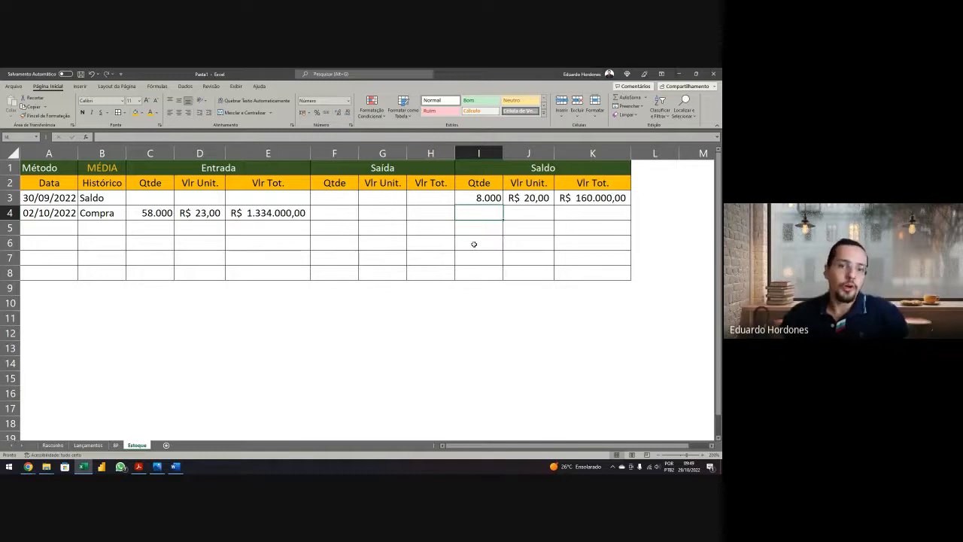
{"action": "type", "text": "="}
{"action": "key", "text": "Up"}
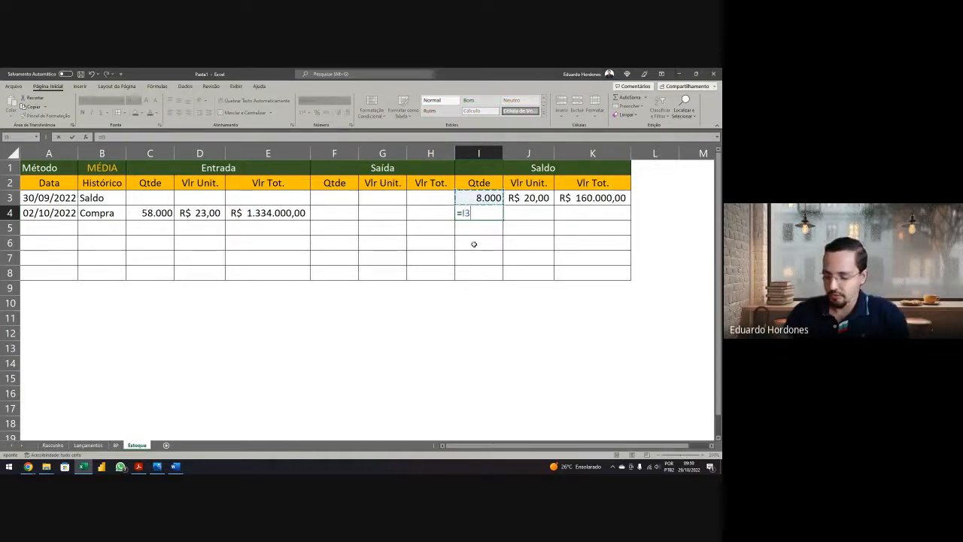
{"action": "type", "text": "+"}
{"action": "key", "text": "Left"}
{"action": "key", "text": "Left"}
{"action": "key", "text": "Left"}
{"action": "key", "text": "Left"}
{"action": "key", "text": "Left"}
{"action": "key", "text": "Left"}
{"action": "key", "text": "Return"}
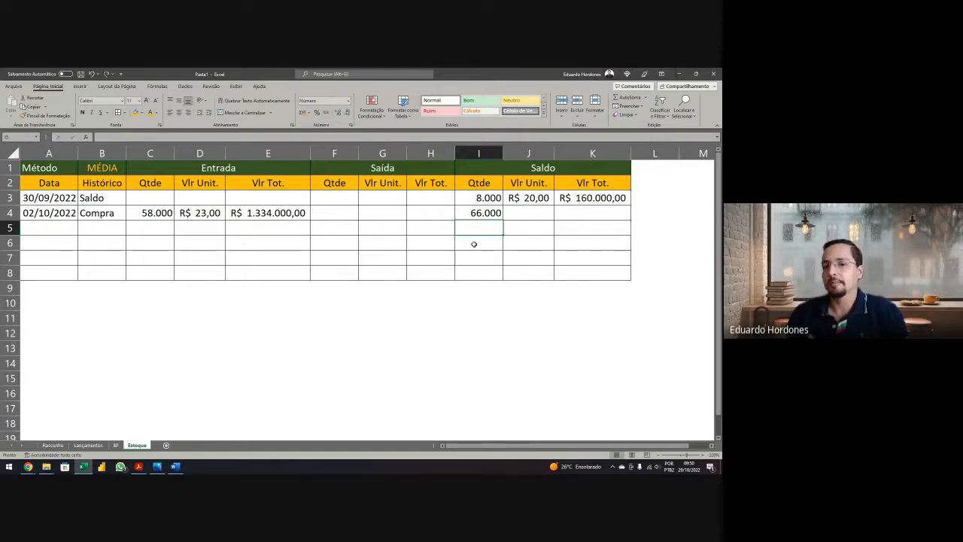
Step: Calculate the Saldo total value in K4 by adding the purchase total to the previous balance, =K3+E4
{"action": "key", "text": "Up"}
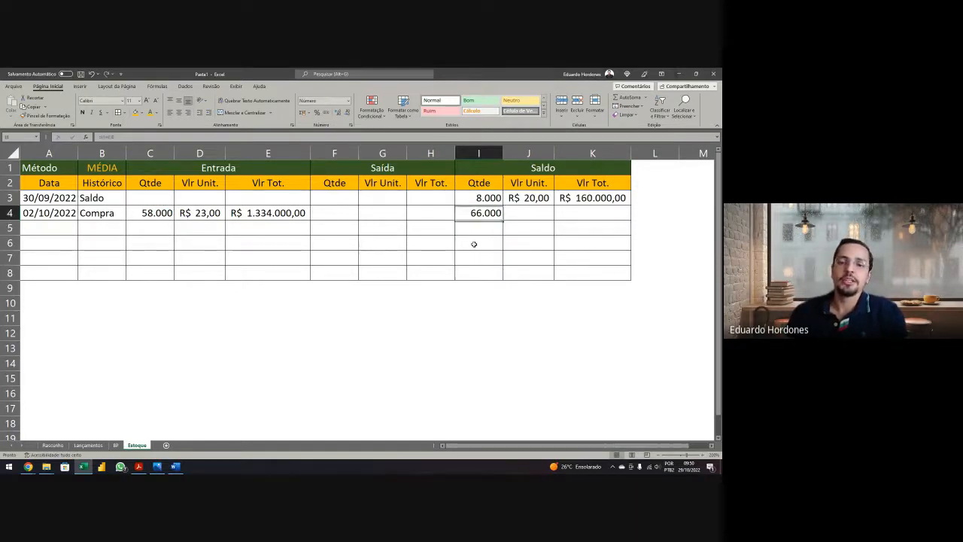
{"action": "key", "text": "Right"}
{"action": "key", "text": "Right"}
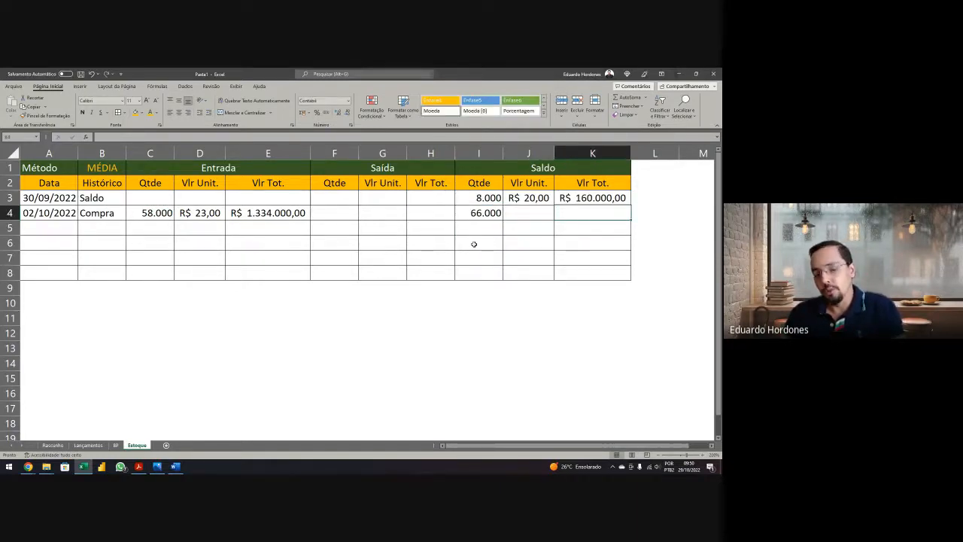
{"action": "type", "text": "="}
{"action": "key", "text": "Up"}
{"action": "type", "text": "+"}
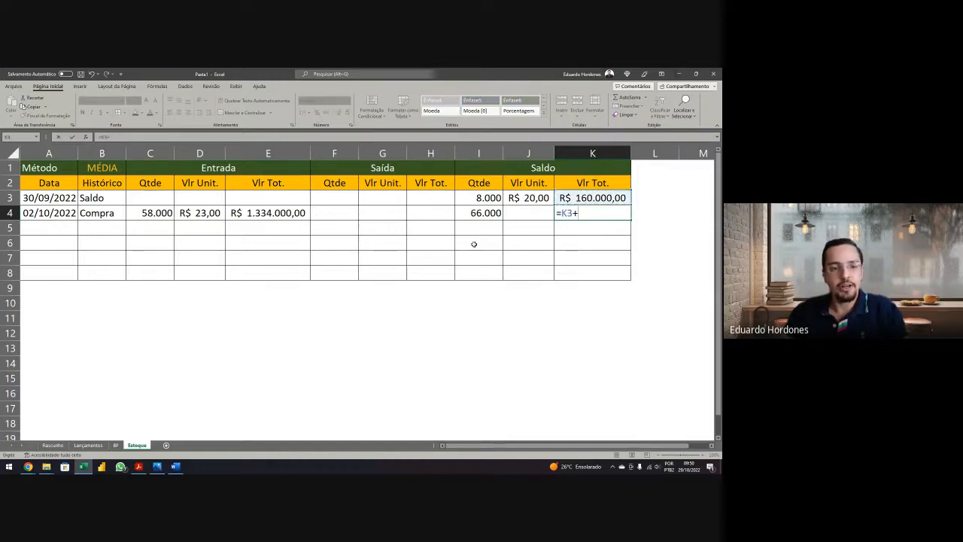
{"action": "key", "text": "Left"}
{"action": "key", "text": "Left"}
{"action": "key", "text": "Left"}
{"action": "key", "text": "Left"}
{"action": "key", "text": "Left"}
{"action": "key", "text": "Left"}
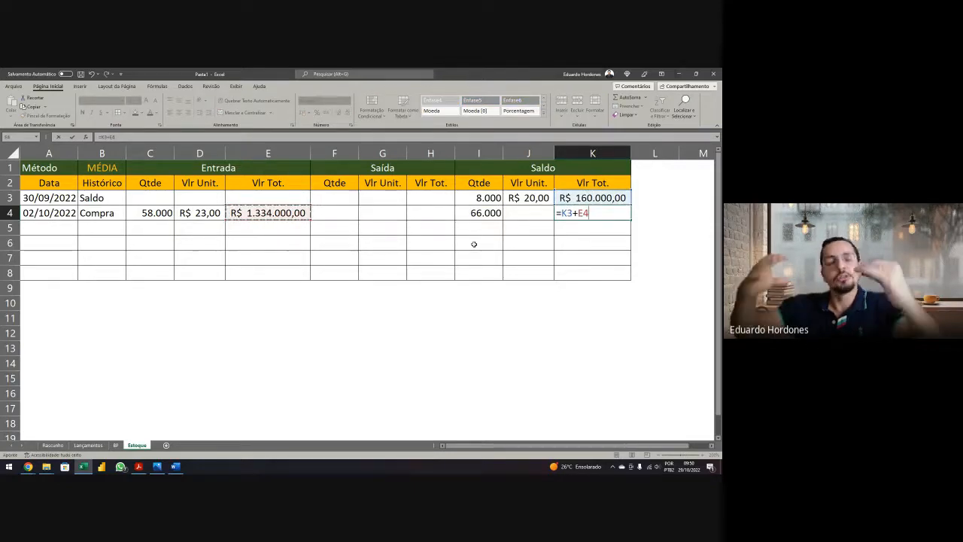
{"action": "key", "text": "Return"}
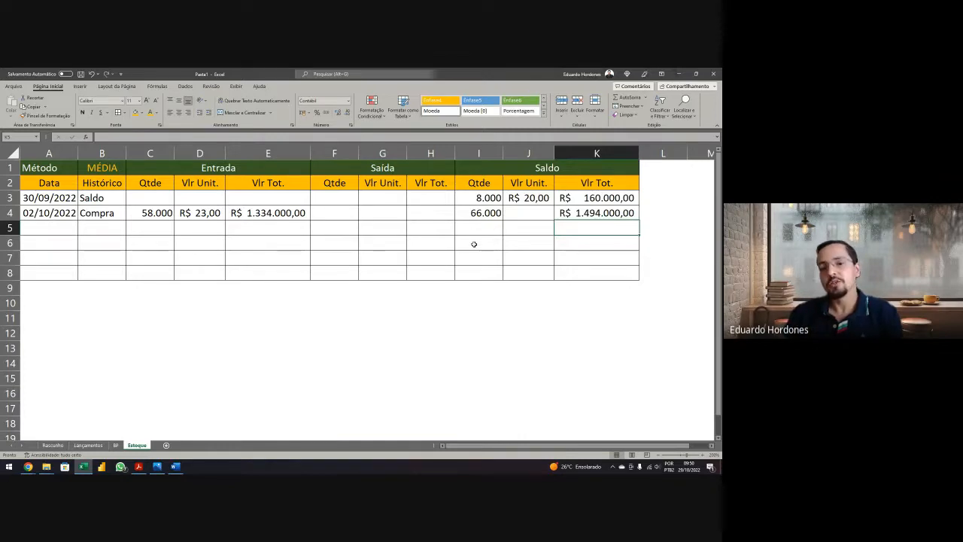
Step: Calculate the average unit cost under Saldo in J4 by dividing the total value by the quantity, =K4/I4
{"action": "key", "text": "Left"}
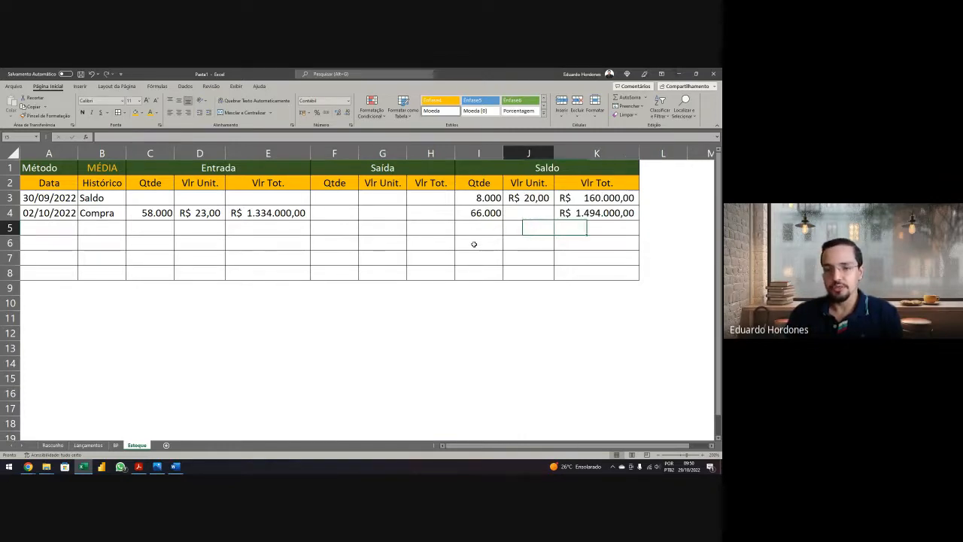
{"action": "key", "text": "Up"}
{"action": "type", "text": "="}
{"action": "key", "text": "Right"}
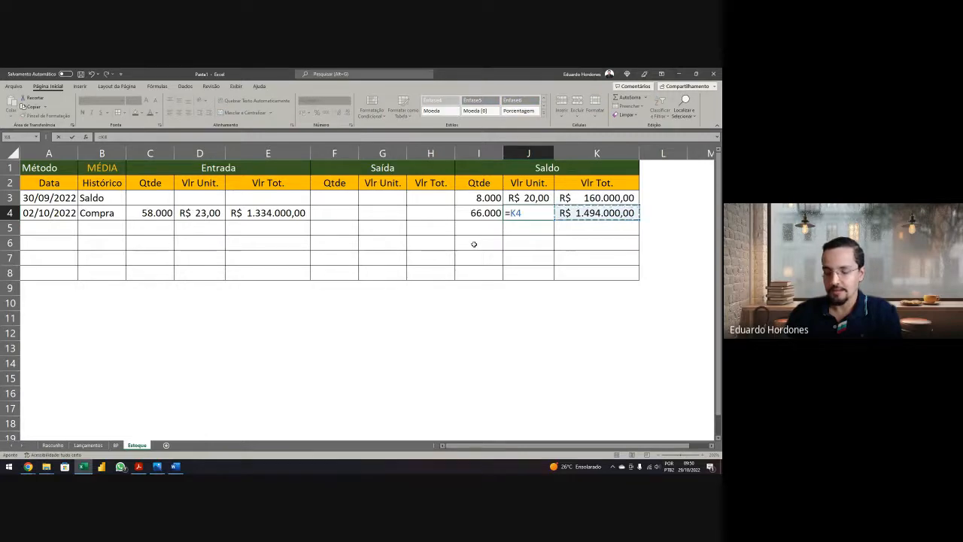
{"action": "type", "text": "/"}
{"action": "key", "text": "Left"}
{"action": "key", "text": "Return"}
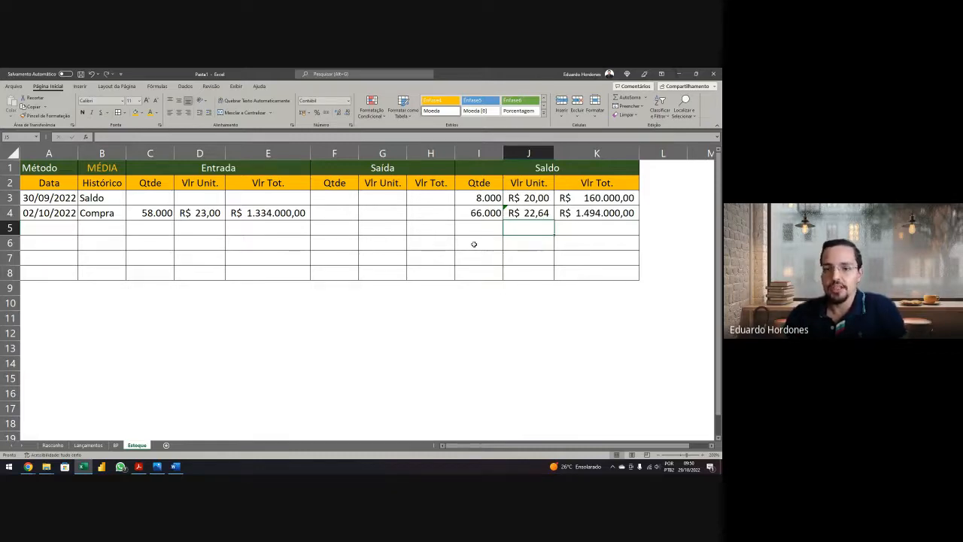
Step: Try purchase unit values of 20, 17 and 50 in D4 to compare the average cost, and restore it to 23
{"action": "key", "text": "Left"}
{"action": "key", "text": "Left"}
{"action": "key", "text": "Left"}
{"action": "key", "text": "Left"}
{"action": "key", "text": "Left"}
{"action": "key", "text": "Left"}
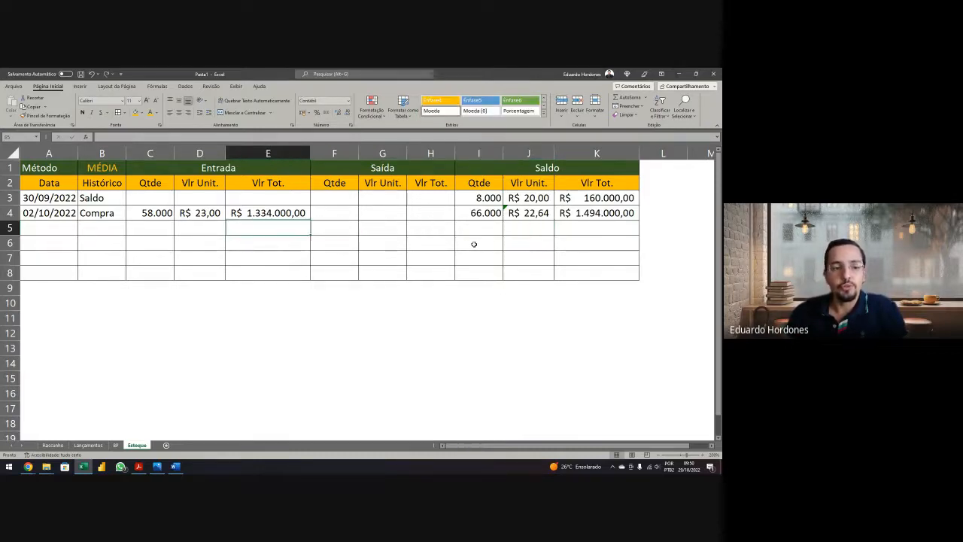
{"action": "key", "text": "Up"}
{"action": "type", "text": "20"}
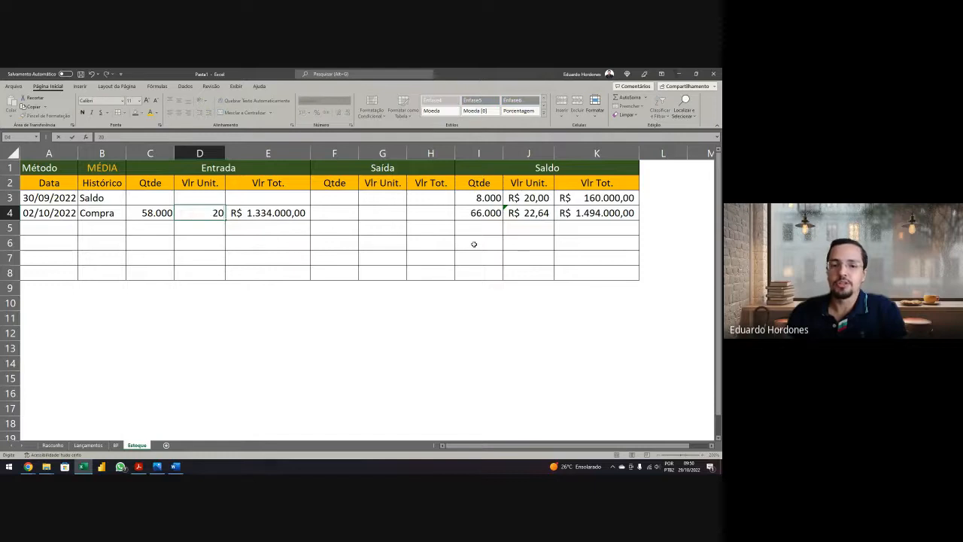
{"action": "key", "text": "Return"}
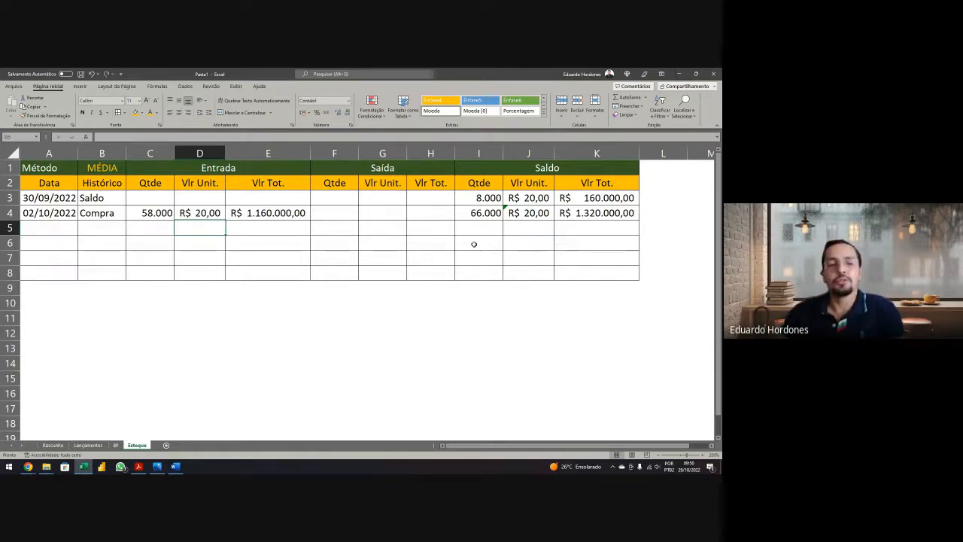
{"action": "key", "text": "Up"}
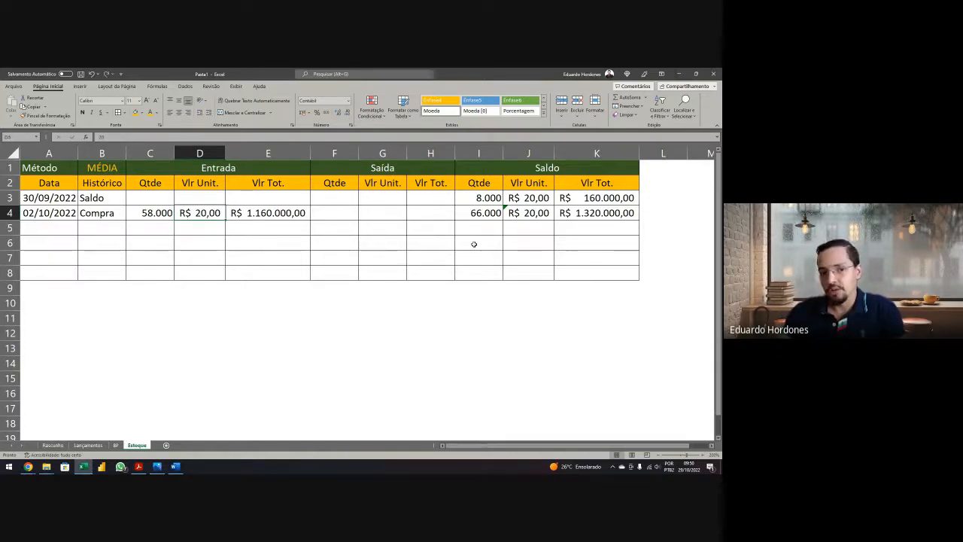
{"action": "type", "text": "17"}
{"action": "key", "text": "Return"}
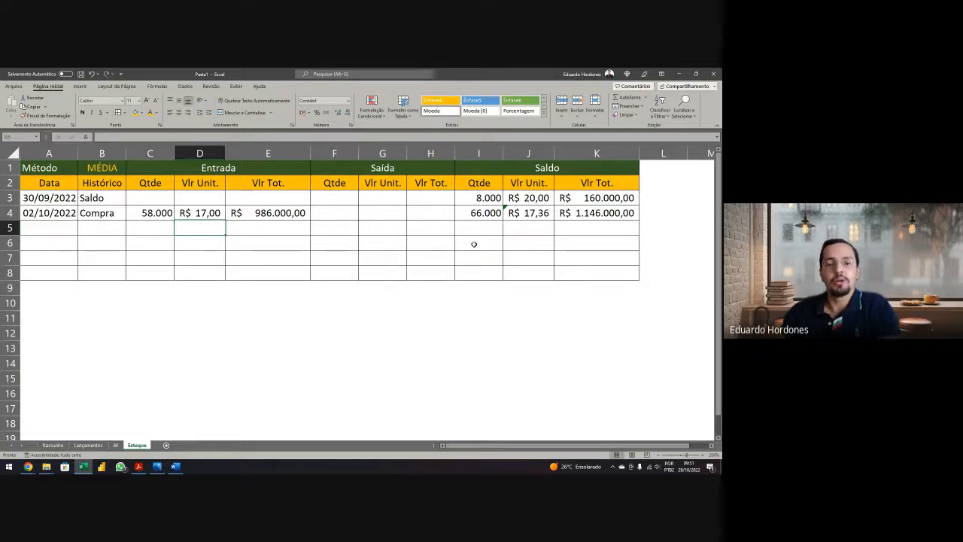
{"action": "key", "text": "Up"}
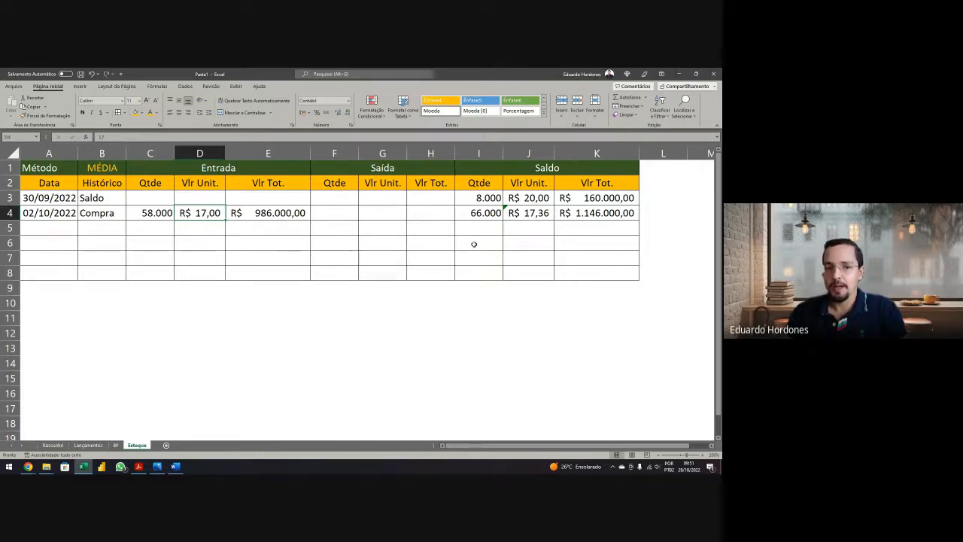
{"action": "type", "text": "50"}
{"action": "key", "text": "Return"}
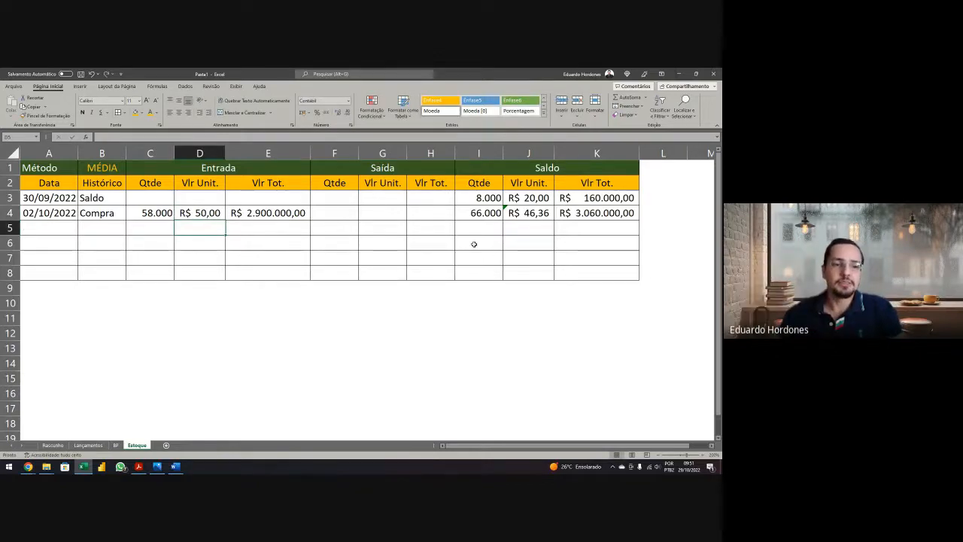
{"action": "key", "text": "Up"}
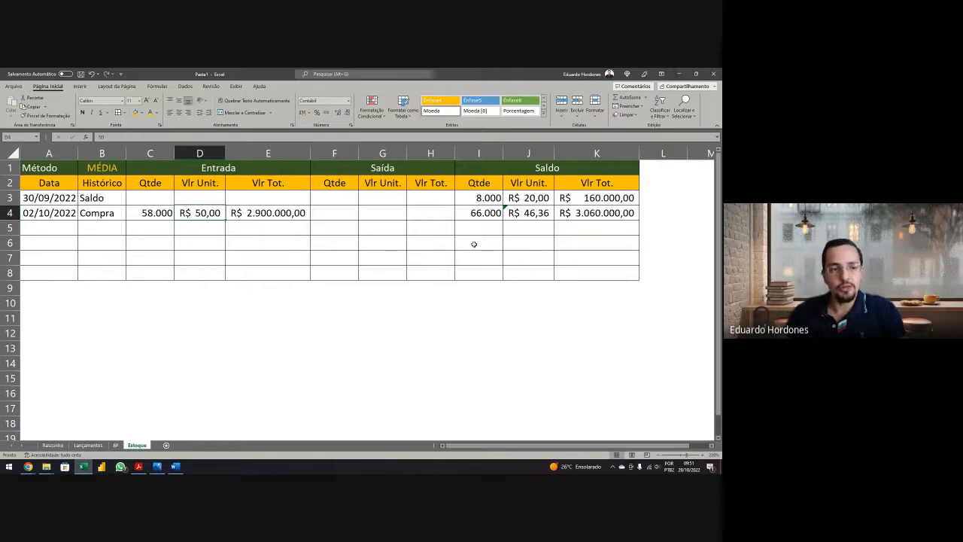
{"action": "type", "text": "23"}
{"action": "key", "text": "Return"}
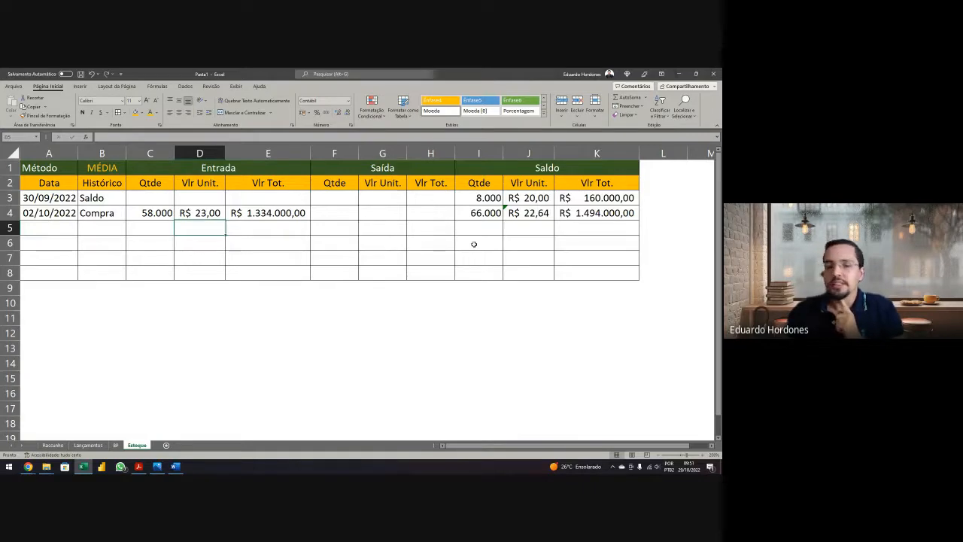
Step: Increase the decimal places of the average unit cost in J4 to eight
{"action": "left_click", "coordinate": [520, 216]}
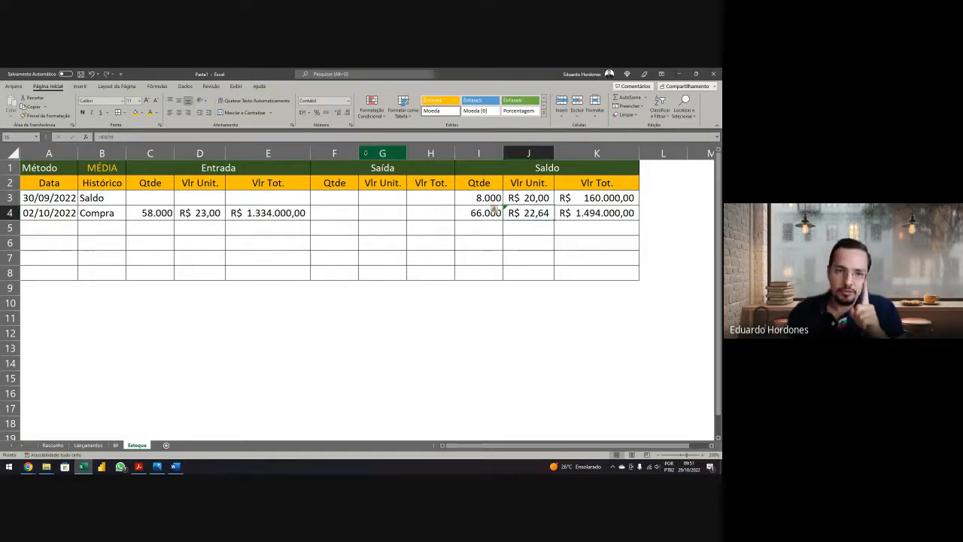
{"action": "left_click", "coordinate": [337, 113]}
{"action": "left_click", "coordinate": [337, 113]}
{"action": "left_click", "coordinate": [337, 113]}
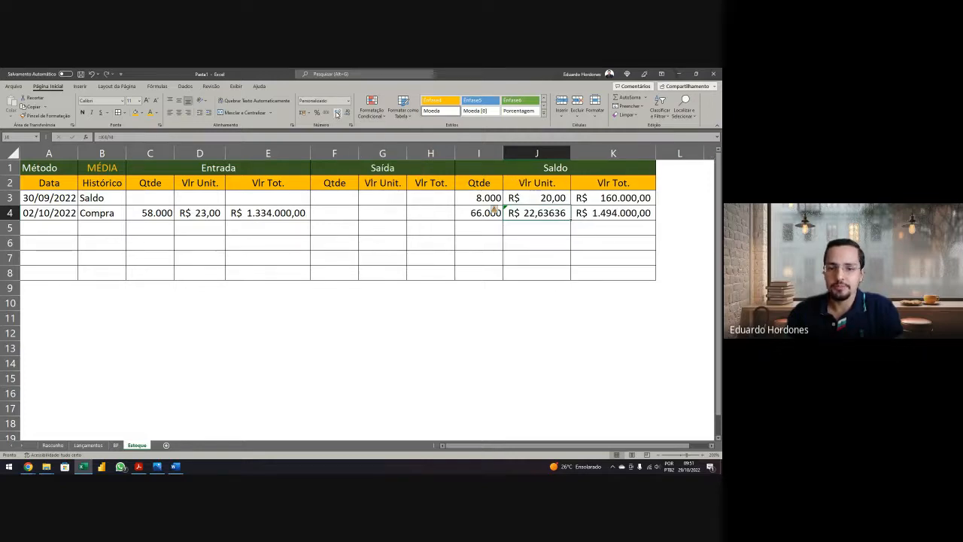
{"action": "left_click", "coordinate": [338, 113]}
{"action": "left_click", "coordinate": [338, 113]}
{"action": "left_click", "coordinate": [337, 112]}
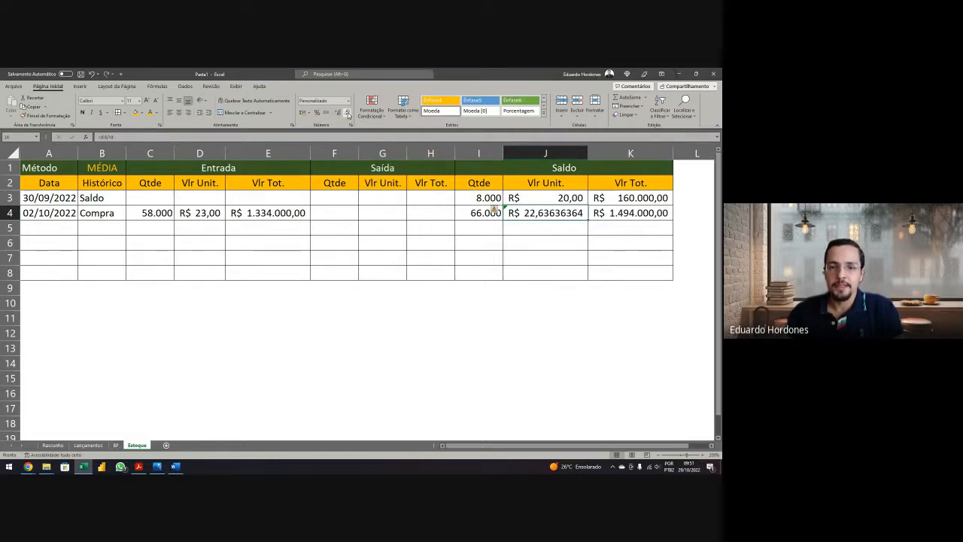
Step: Try reducing the average unit cost in J4 to two decimal places, and undo all the decimal reductions
{"action": "left_click", "coordinate": [348, 113]}
{"action": "left_click", "coordinate": [347, 113]}
{"action": "left_click", "coordinate": [348, 113]}
{"action": "left_click", "coordinate": [347, 113]}
{"action": "left_click", "coordinate": [348, 113]}
{"action": "left_click", "coordinate": [347, 113]}
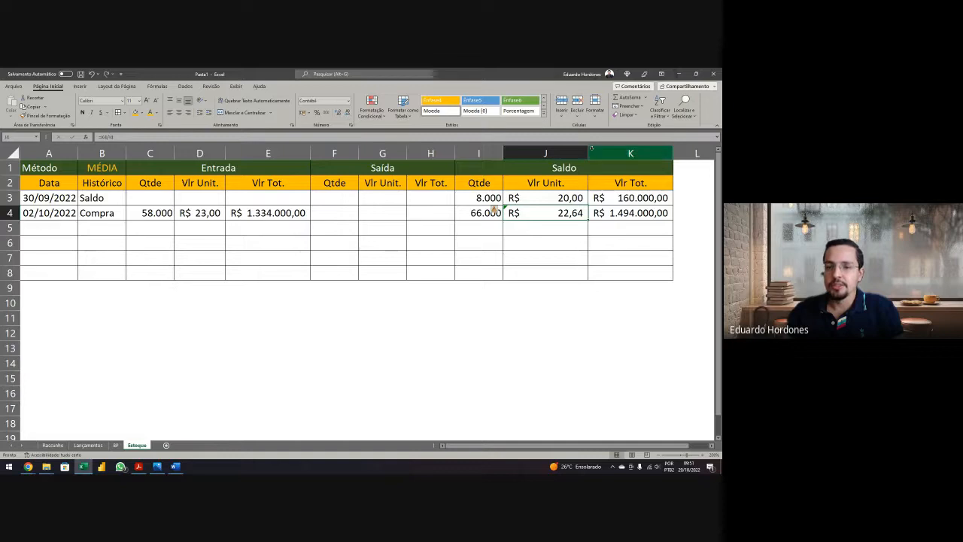
{"action": "key", "text": "ctrl+z"}
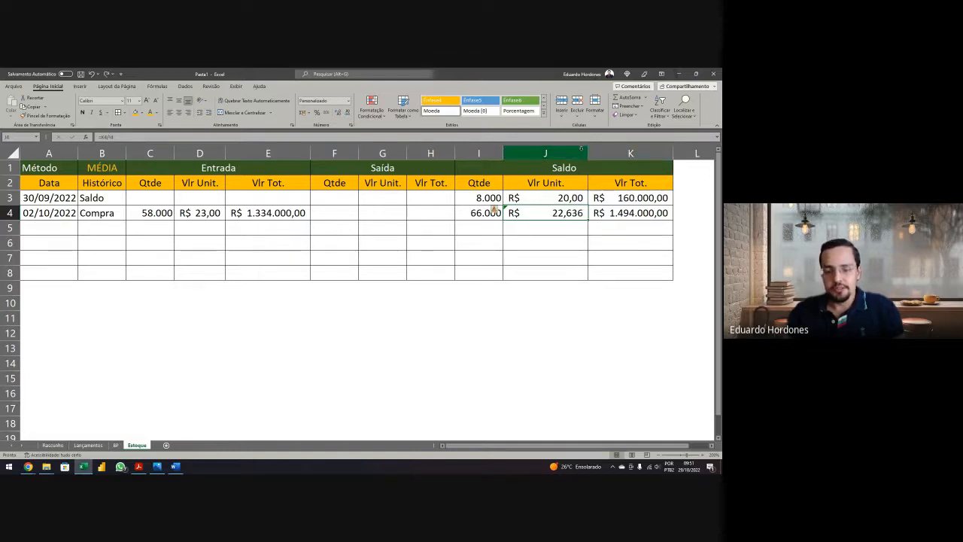
{"action": "key", "text": "ctrl+z"}
{"action": "key", "text": "ctrl+z"}
{"action": "key", "text": "ctrl+z"}
{"action": "key", "text": "ctrl+z"}
{"action": "key", "text": "ctrl+z"}
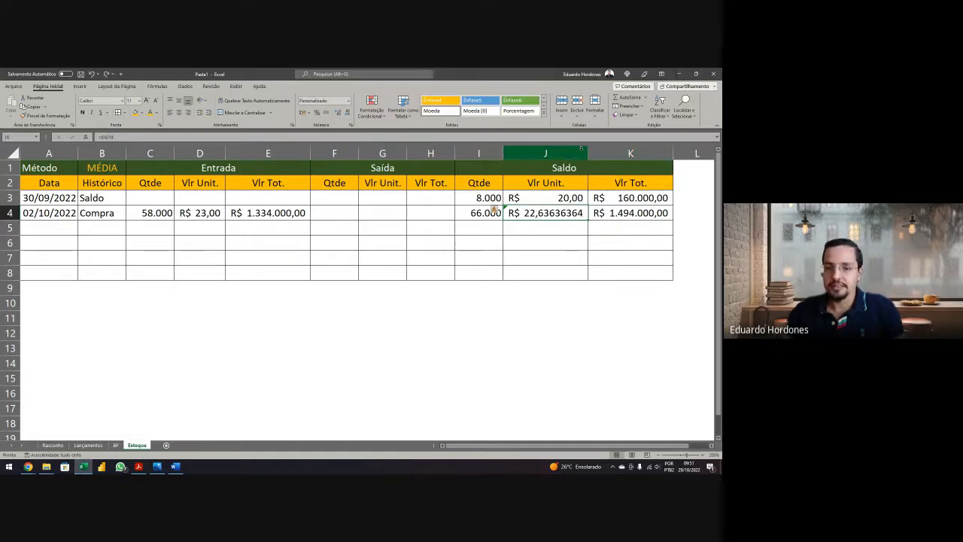
Step: Redo the decimal reductions on the average unit cost in J4 to display two decimal places
{"action": "key", "text": "ctrl+y"}
{"action": "key", "text": "ctrl+y"}
{"action": "key", "text": "ctrl+y"}
{"action": "key", "text": "ctrl+y"}
{"action": "key", "text": "ctrl+y"}
{"action": "key", "text": "ctrl+y"}
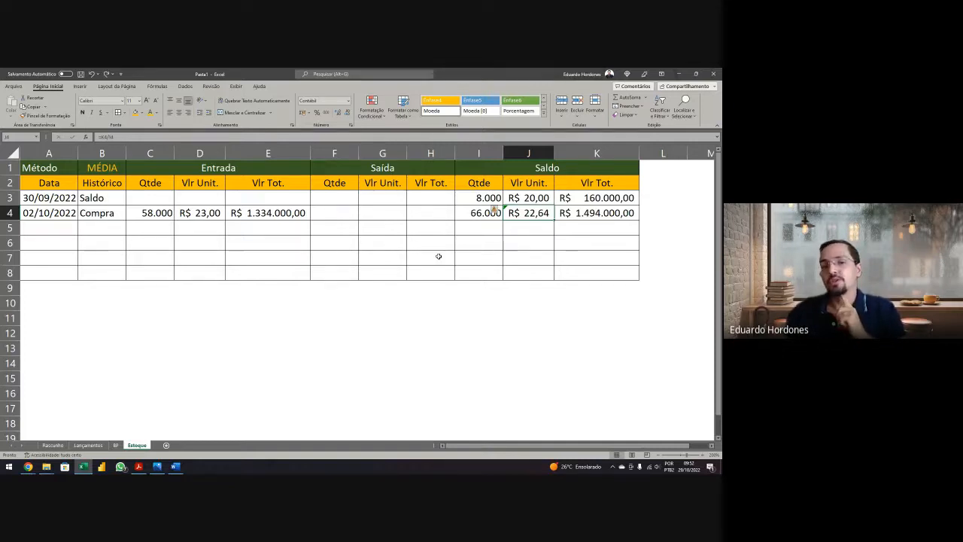
Step: Switch to the exercise PDF and copy the 02/10/2022 purchase description, from "empresa comprou a prazo" to "R$ 23,00 cada."
{"action": "left_click", "coordinate": [144, 466]}
{"action": "key", "text": "ctrl+a"}
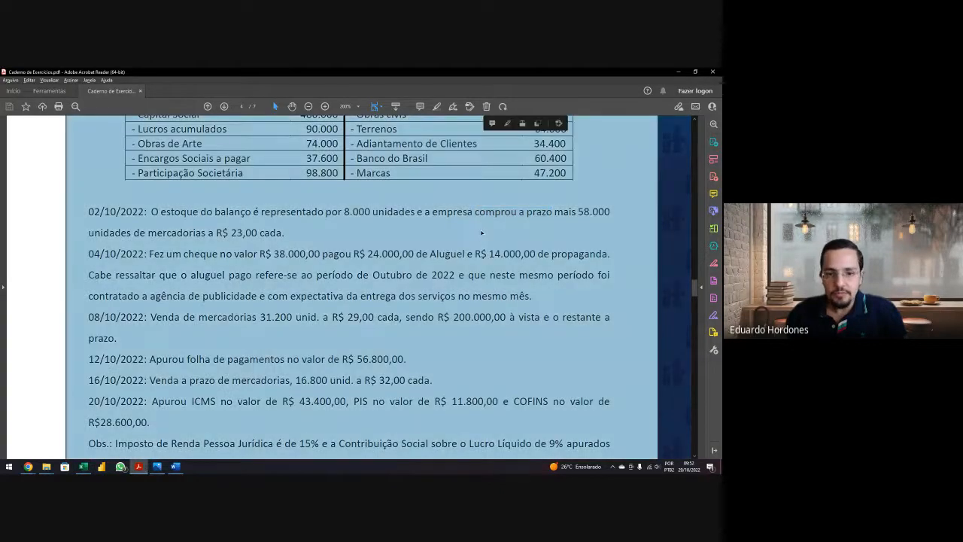
{"action": "left_click", "coordinate": [482, 233]}
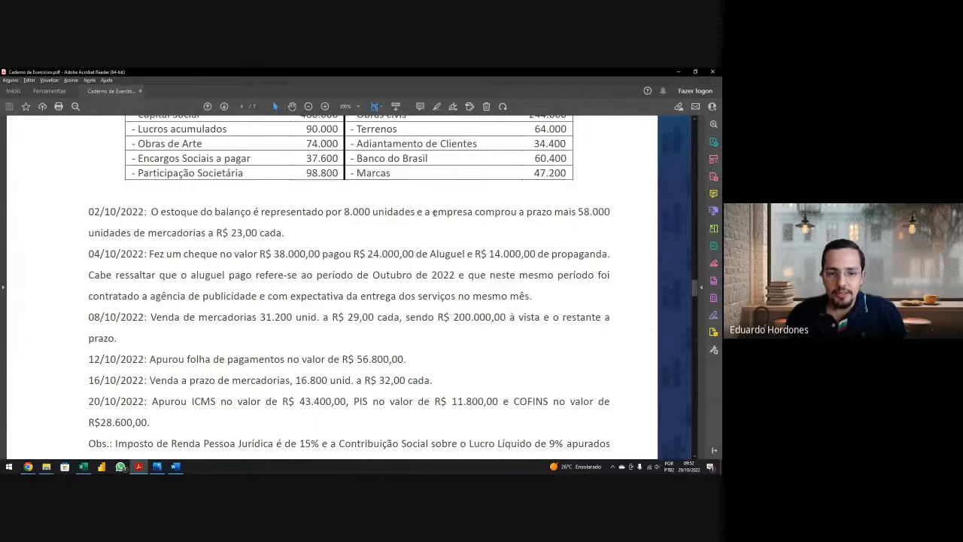
{"action": "left_click_drag", "start_coordinate": [434, 214], "coordinate": [289, 230]}
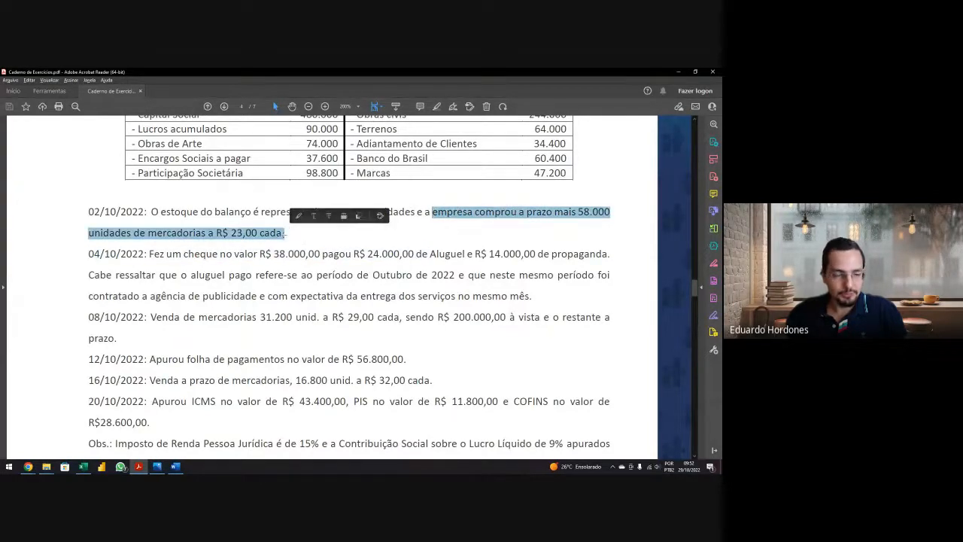
Step: Return to Excel and paste the copied purchase description as the Histórico in B24 of Lançamentos
{"action": "left_click", "coordinate": [83, 466]}
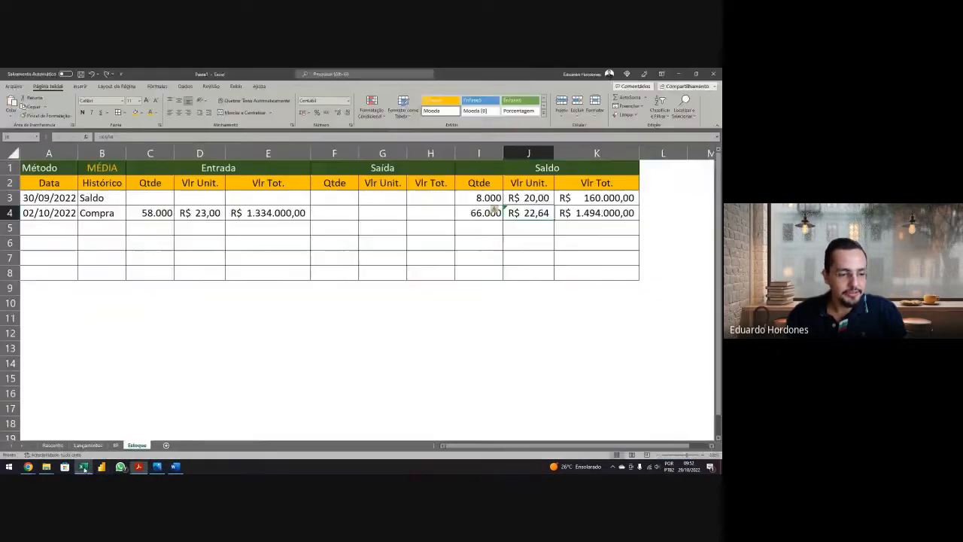
{"action": "left_click", "coordinate": [88, 445]}
{"action": "scroll", "coordinate": [221, 251], "scroll_direction": "down", "scroll_amount": 3}
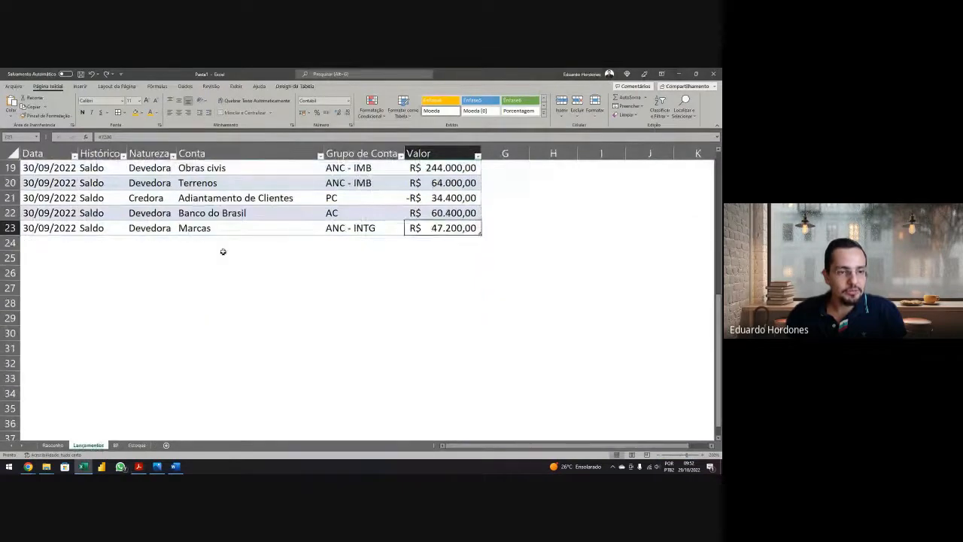
{"action": "left_click", "coordinate": [222, 248]}
{"action": "left_click", "coordinate": [113, 241]}
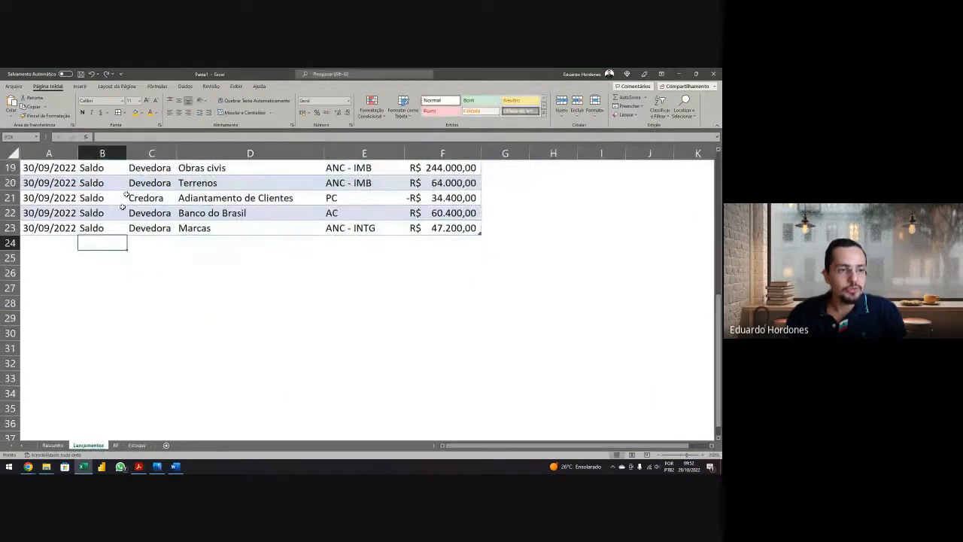
{"action": "left_click", "coordinate": [135, 137]}
{"action": "key", "text": "ctrl+v"}
{"action": "key", "text": "Return"}
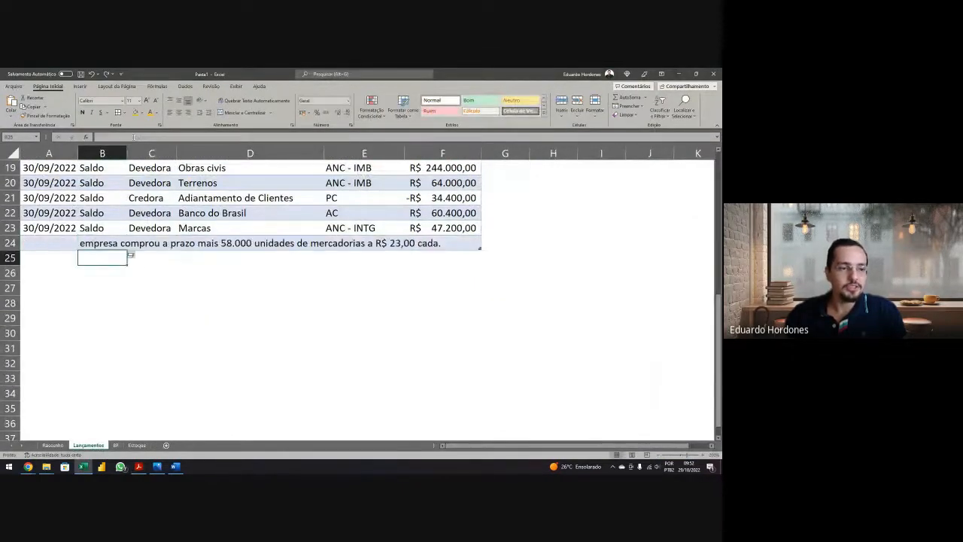
Step: Fit the Histórico column to the pasted description, and narrow it so the columns through Valor fit on screen
{"action": "double_click", "coordinate": [127, 148]}
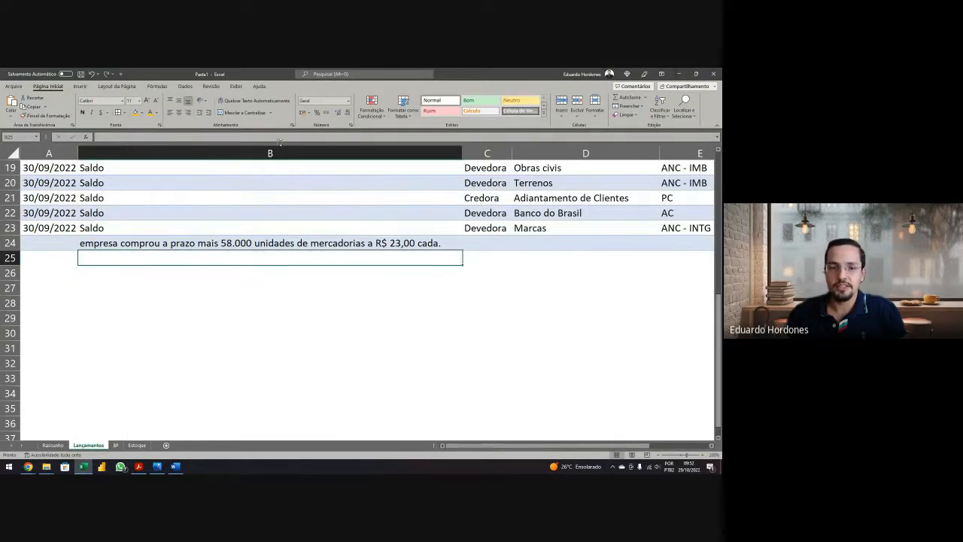
{"action": "left_click_drag", "start_coordinate": [462, 152], "coordinate": [341, 154]}
{"action": "scroll", "coordinate": [268, 234], "scroll_direction": "up", "scroll_amount": 1}
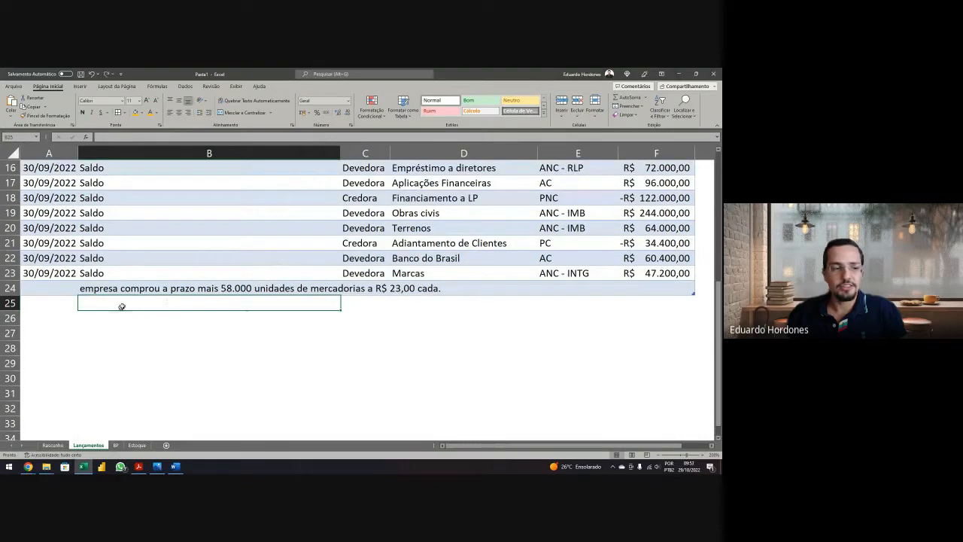
Step: Check the purchase date in the exercise PDF and enter 02/10/2022 as the Data in A24
{"action": "left_click", "coordinate": [135, 289]}
{"action": "left_click", "coordinate": [57, 292]}
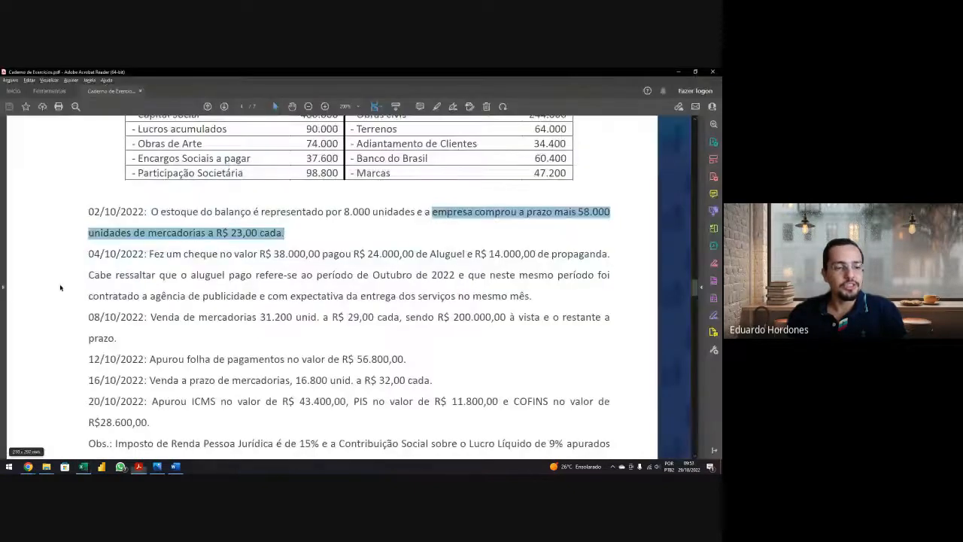
{"action": "key", "text": "alt+Tab"}
{"action": "key", "text": "alt+Tab"}
{"action": "type", "text": "02/10/"}
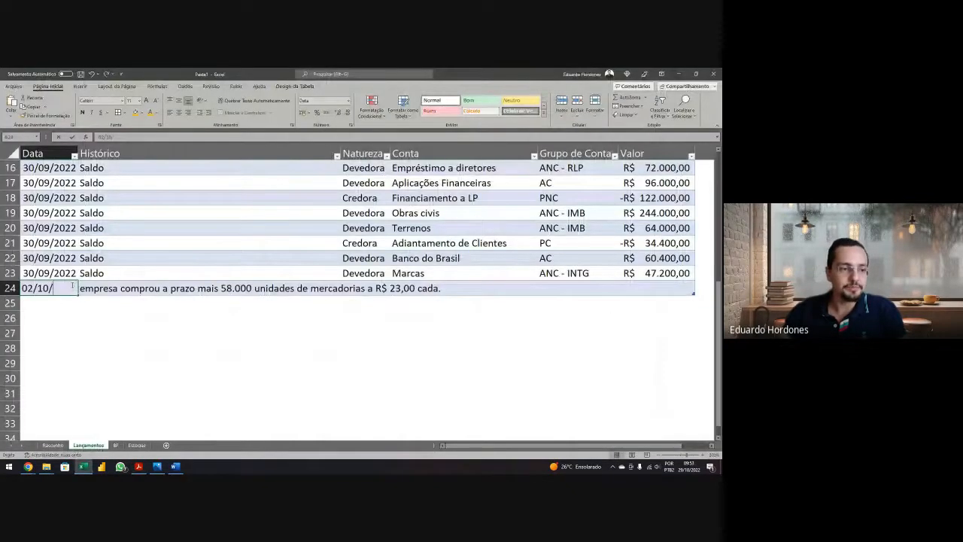
{"action": "type", "text": "2022"}
{"action": "key", "text": "Tab"}
{"action": "key", "text": "Tab"}
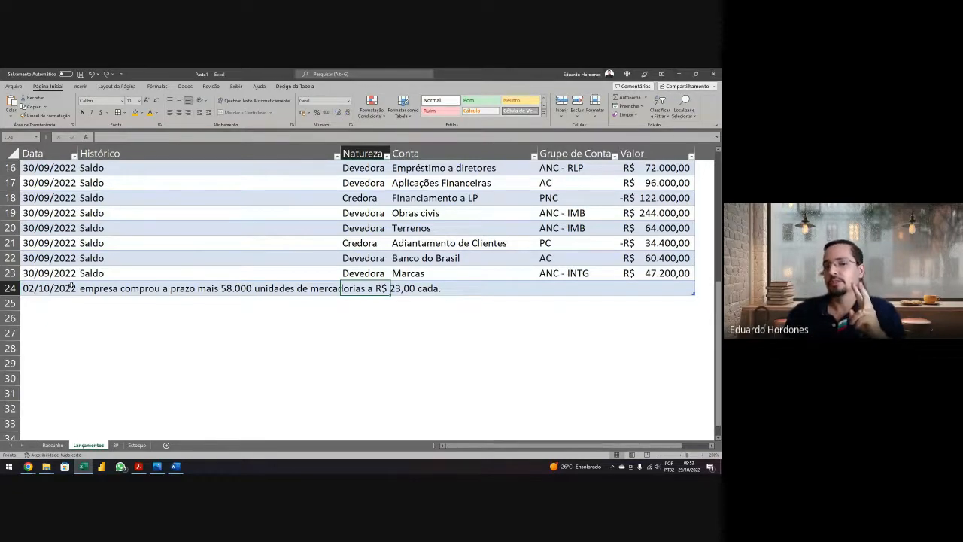
Step: Enter Estoques as the Conta and Devedora as the Natureza of the purchase entry in row 24
{"action": "key", "text": "Tab"}
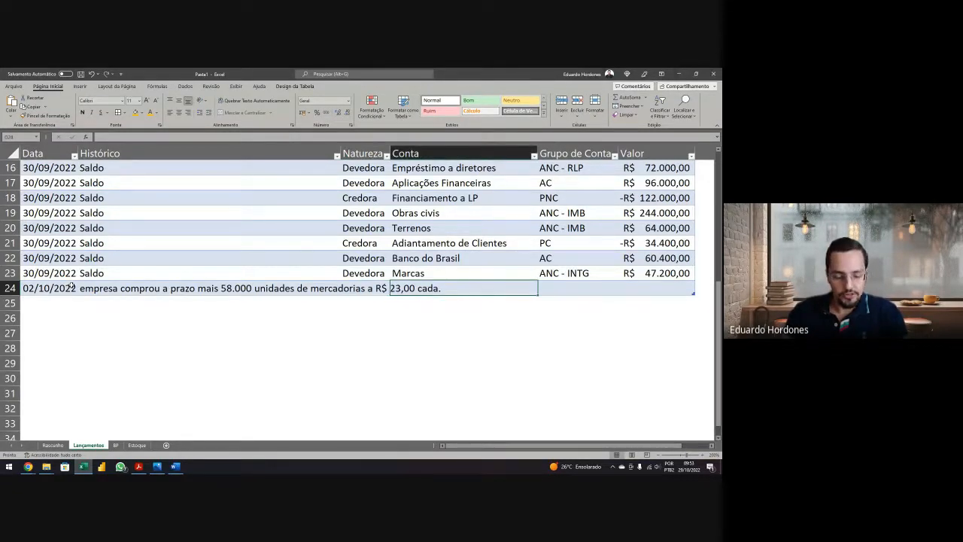
{"action": "type", "text": "Estoques"}
{"action": "key", "text": "Tab"}
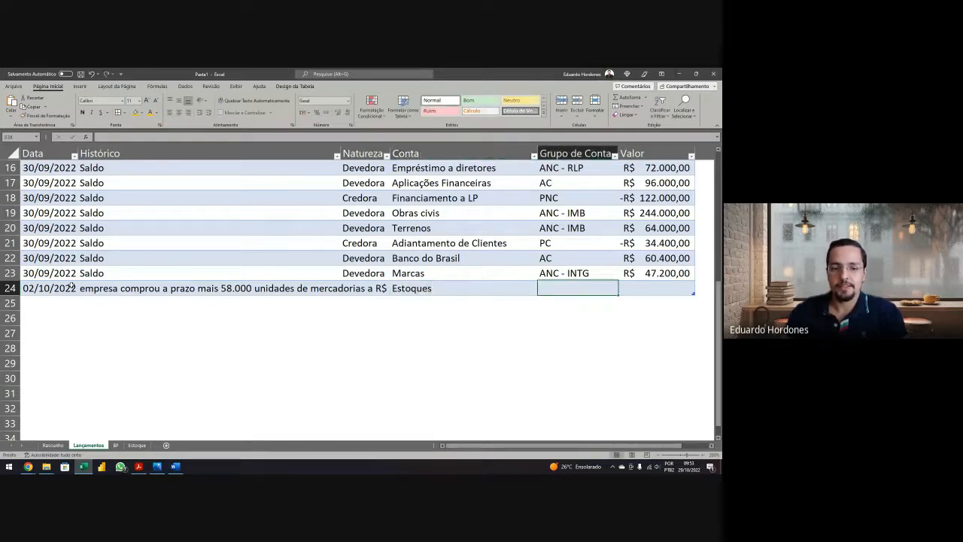
{"action": "key", "text": "Left"}
{"action": "key", "text": "Left"}
{"action": "type", "text": "Devedora"}
{"action": "key", "text": "Tab"}
{"action": "key", "text": "Tab"}
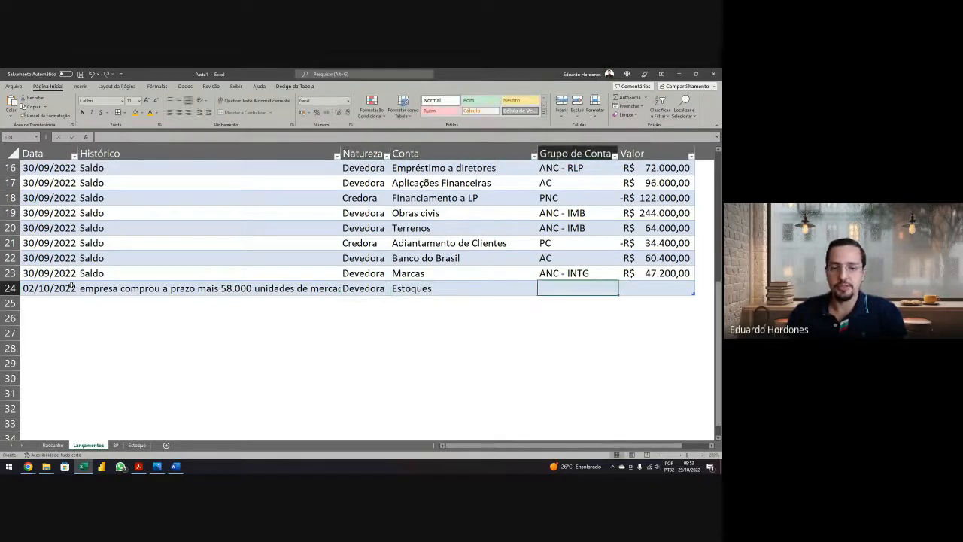
Step: Copy the date and purchase description from row 24 into row 25 for the offsetting entry
{"action": "key", "text": "Left"}
{"action": "key", "text": "Left"}
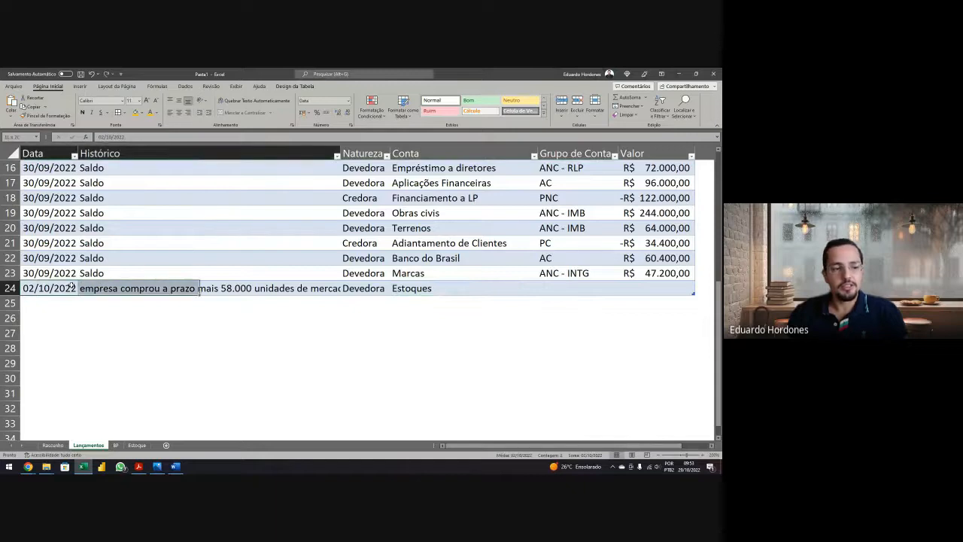
{"action": "key", "text": "Down"}
{"action": "type", "text": "02/10/2022\tempresa comprou a prazo mais 58.000 unidades de mercadorias a R$ 23,00 cada."}
{"action": "key", "text": "Right"}
{"action": "key", "text": "Right"}
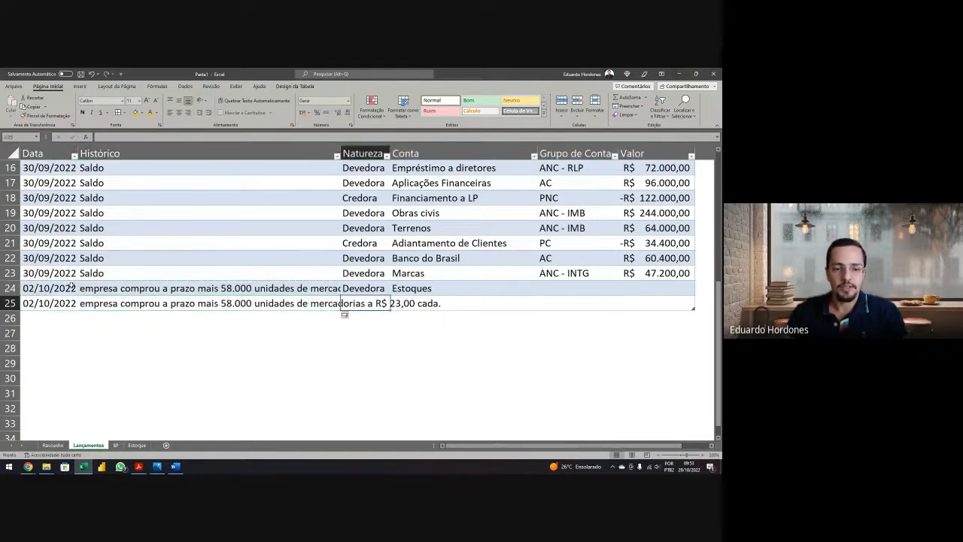
Step: Enter Credora as the Natureza and Fornecedores as the Conta in row 25
{"action": "type", "text": "Credora"}
{"action": "key", "text": "Tab"}
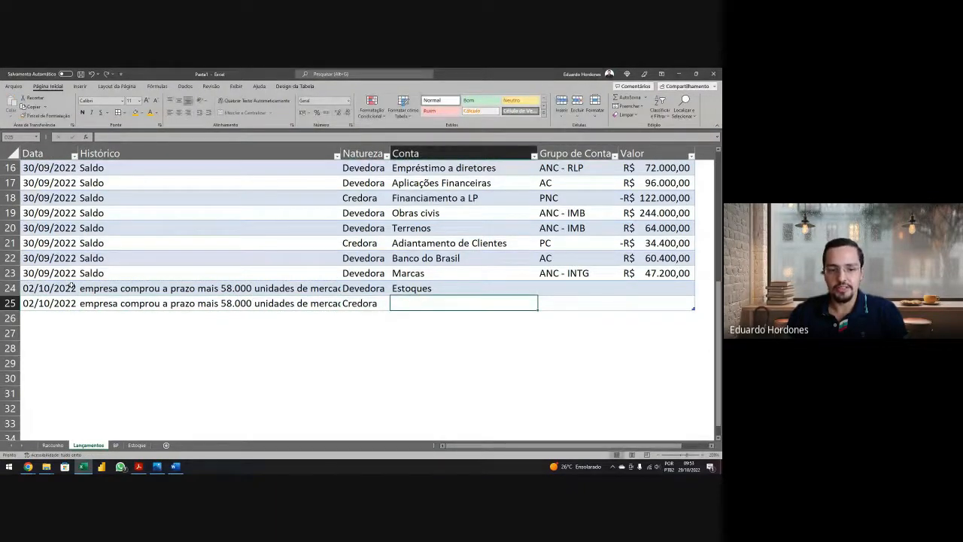
{"action": "type", "text": "Fornecedores"}
{"action": "key", "text": "Tab"}
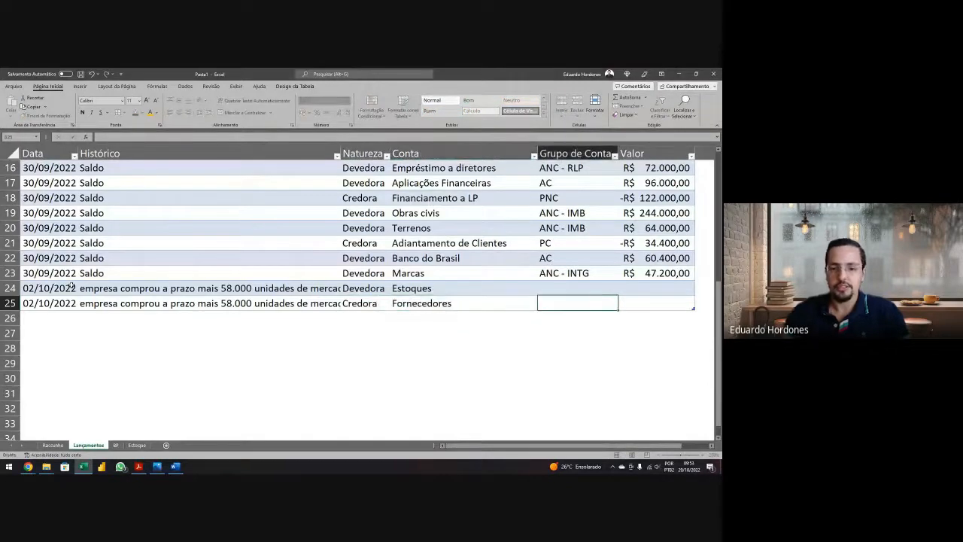
Step: Look up the purchase total on Estoque and enter 1334000 as the Valor of the Estoques entry in F24
{"action": "key", "text": "Up"}
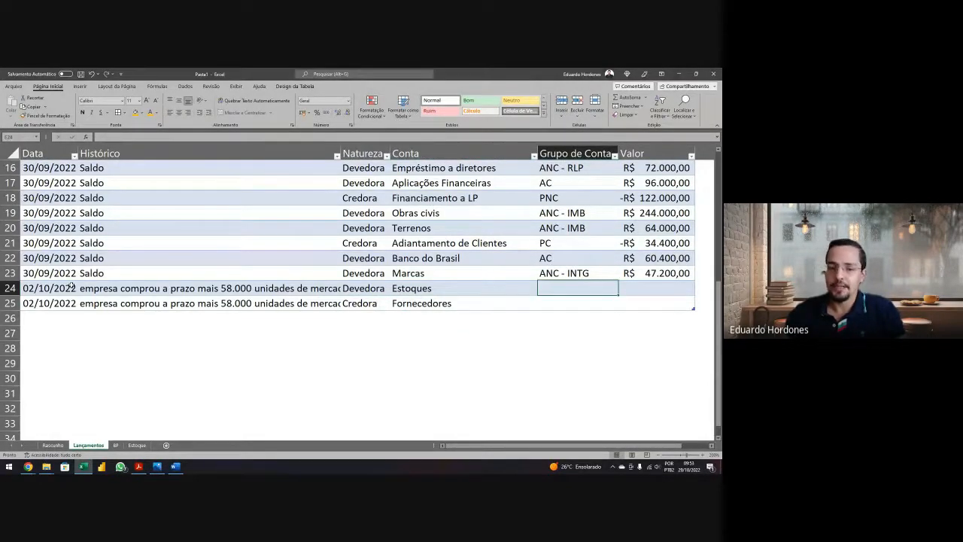
{"action": "left_click", "coordinate": [116, 445]}
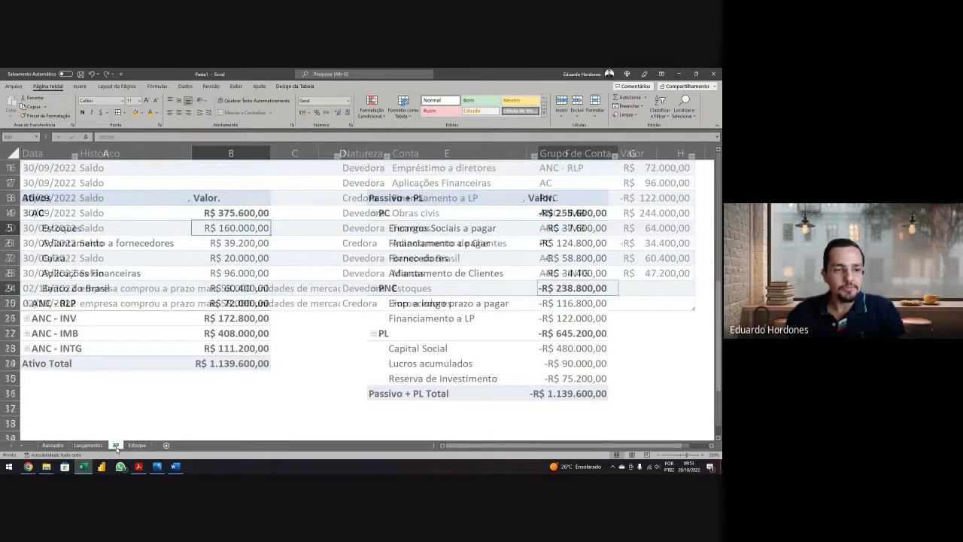
{"action": "left_click", "coordinate": [137, 446]}
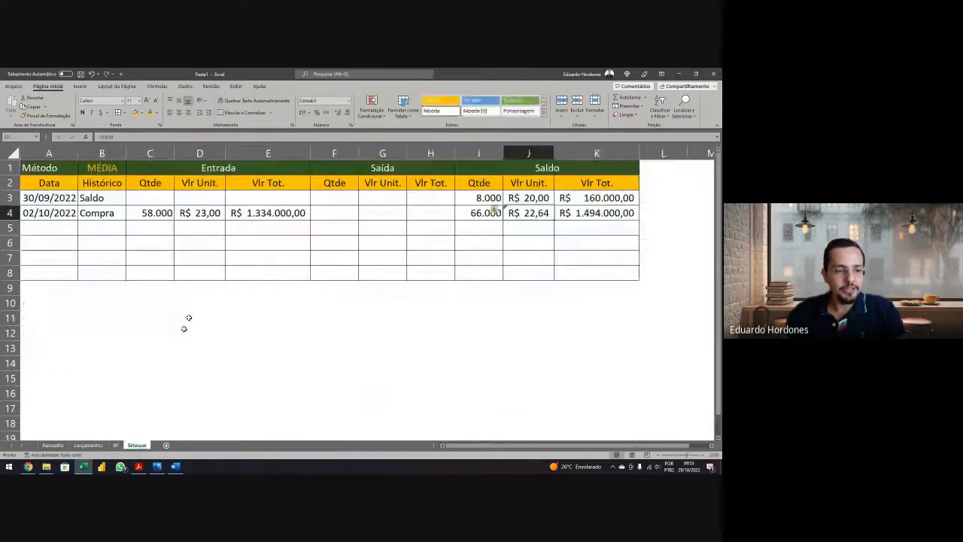
{"action": "left_click", "coordinate": [256, 213]}
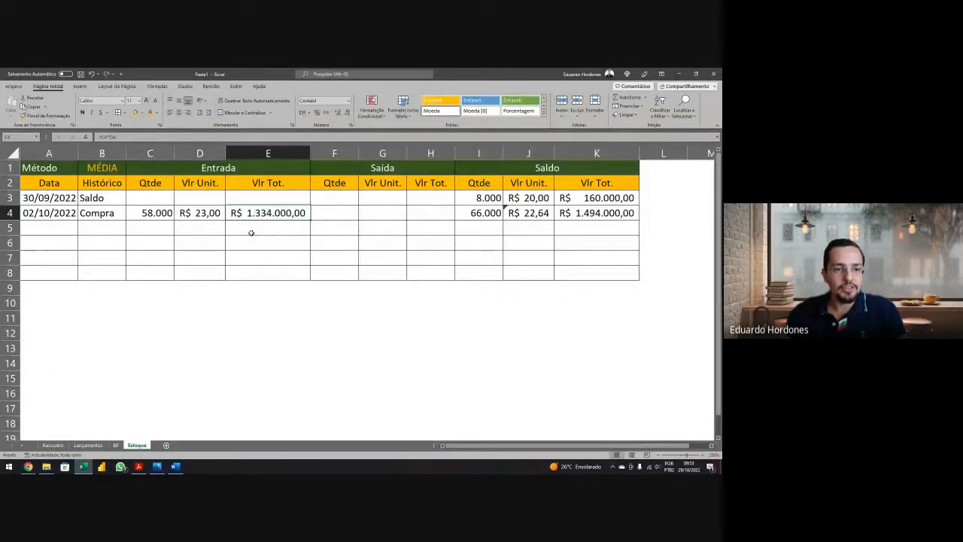
{"action": "left_click", "coordinate": [95, 444]}
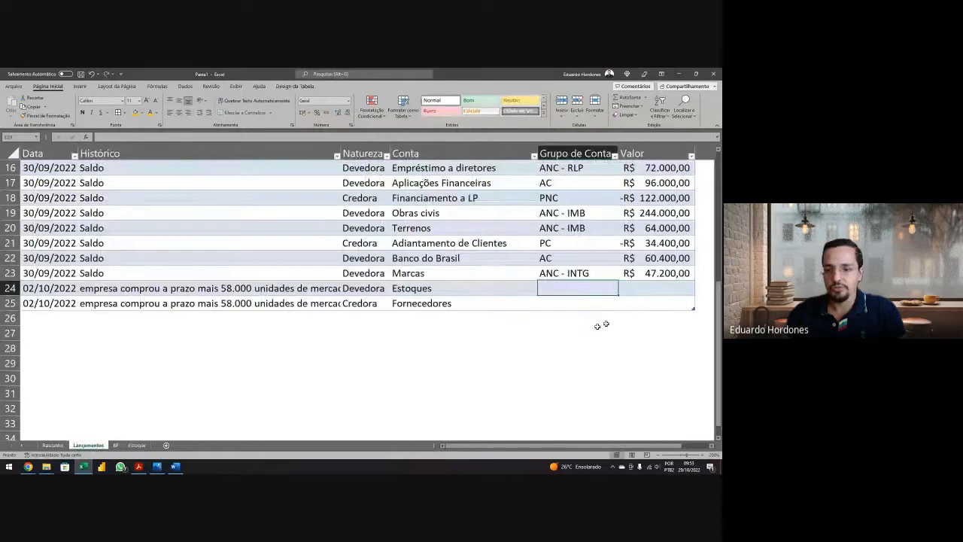
{"action": "left_click", "coordinate": [664, 288]}
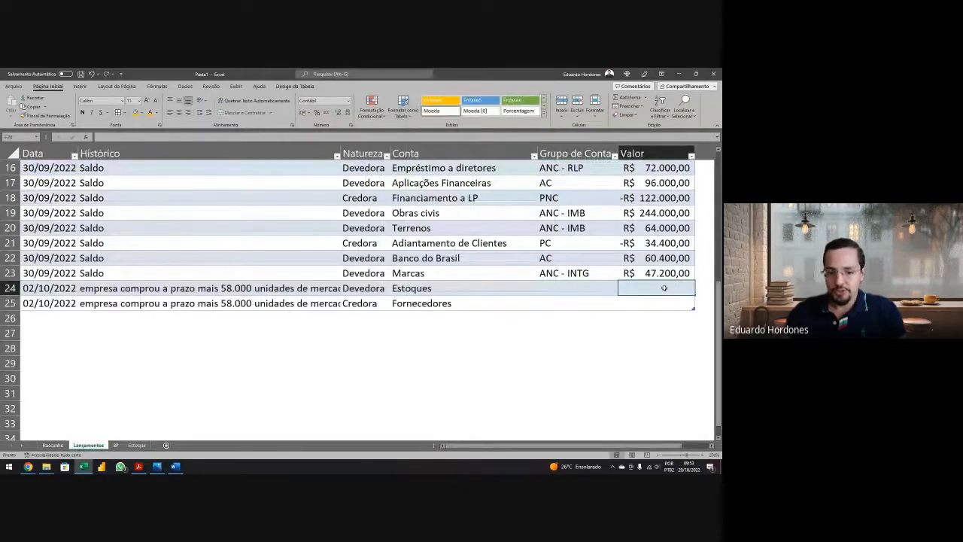
{"action": "type", "text": "1.334."}
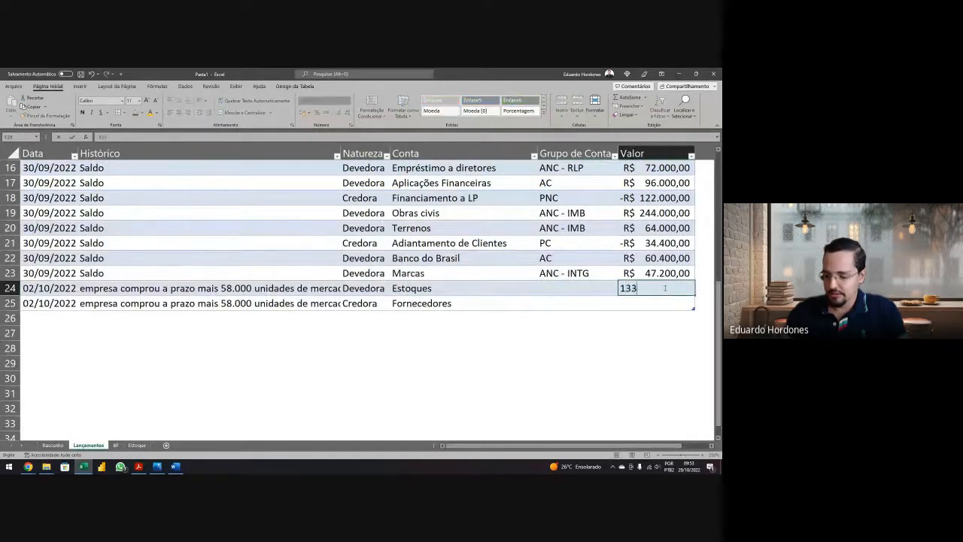
{"action": "type", "text": "000"}
{"action": "key", "text": "Return"}
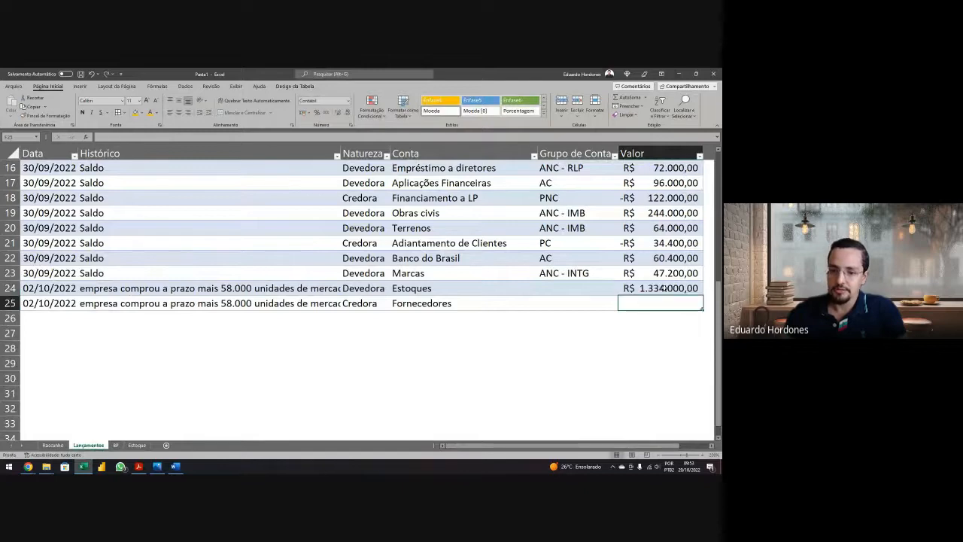
Step: Copy the Estoques value into F25 for Fornecedores and make it negative, -1334000
{"action": "key", "text": "Up"}
{"action": "key", "text": "ctrl+c"}
{"action": "key", "text": "Down"}
{"action": "key", "text": "Return"}
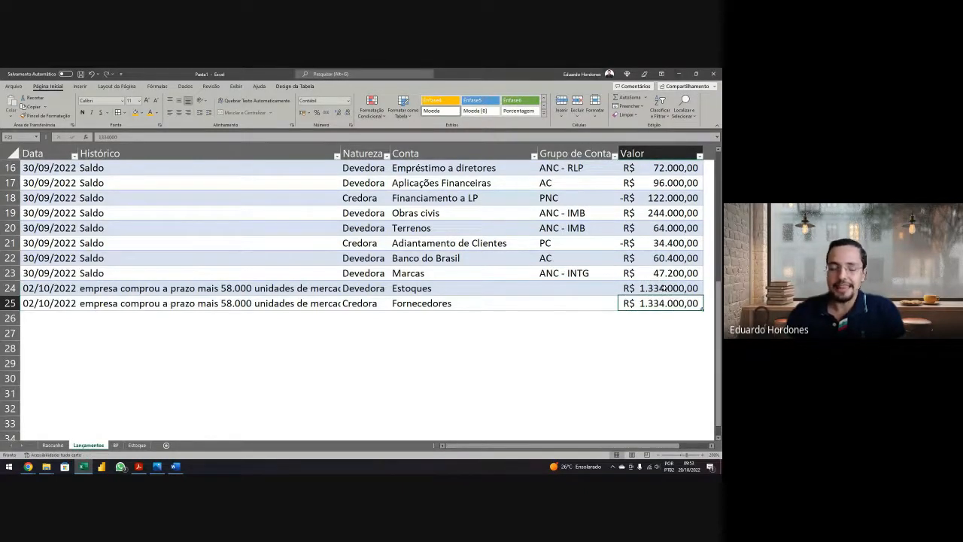
{"action": "left_click", "coordinate": [99, 138]}
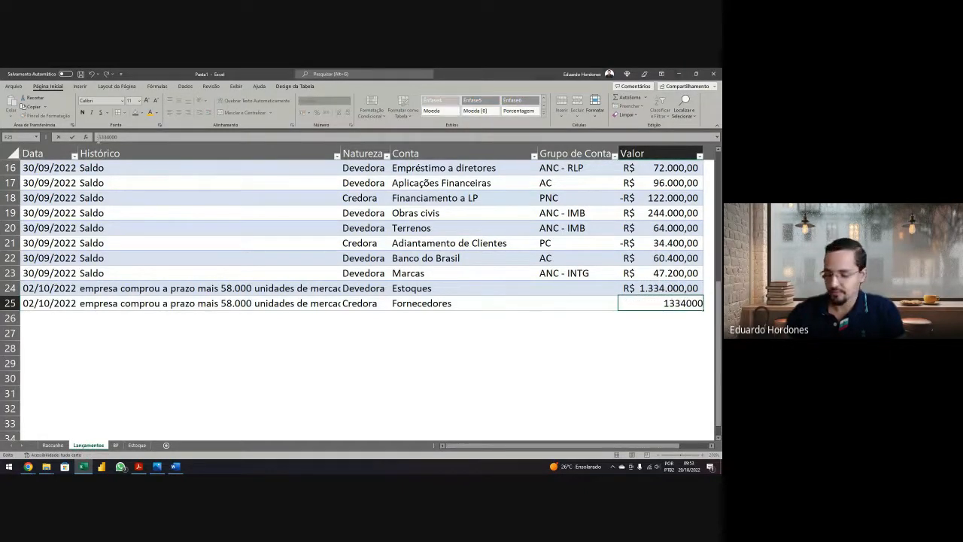
{"action": "type", "text": "-"}
{"action": "key", "text": "Return"}
Step: Set the Grupo de Conta to AC for the Estoques entry and PC for the Fornecedores entry
{"action": "key", "text": "Up"}
{"action": "key", "text": "Left"}
{"action": "key", "text": "Up"}
{"action": "type", "text": "A"}
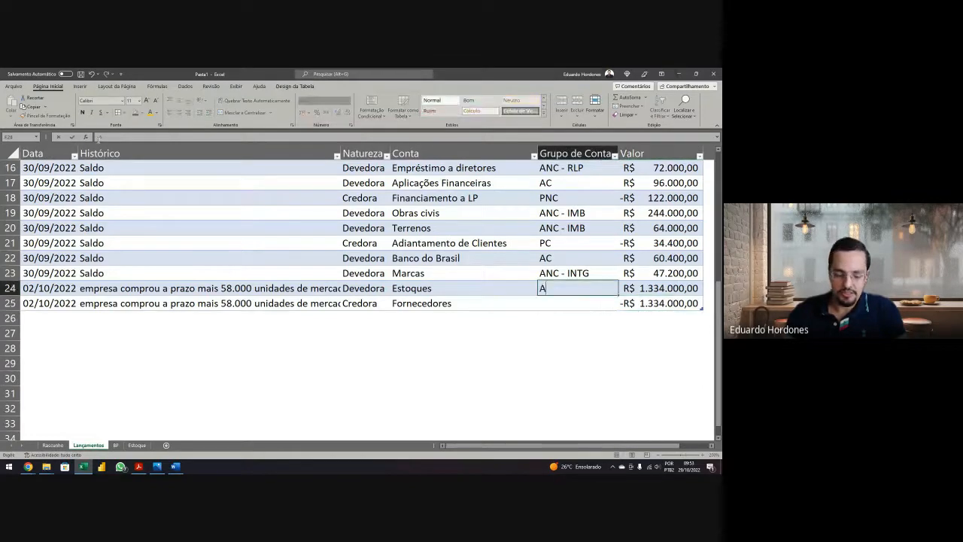
{"action": "type", "text": "C"}
{"action": "key", "text": "Return"}
{"action": "type", "text": "PC"}
{"action": "key", "text": "Return"}
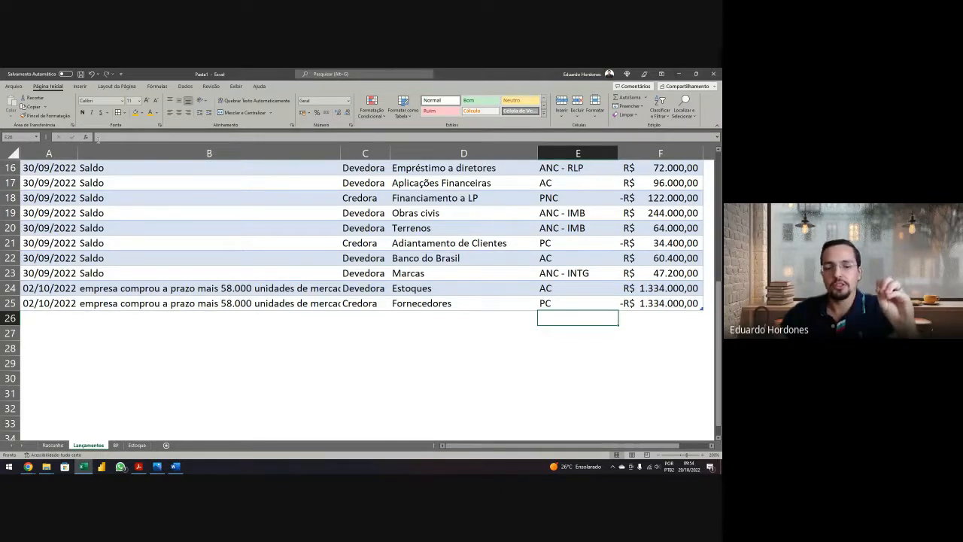
Step: Refresh the balance sheet pivot tables on BP to include the 02/10/2022 purchase
{"action": "left_click", "coordinate": [116, 446]}
{"action": "left_click", "coordinate": [235, 407]}
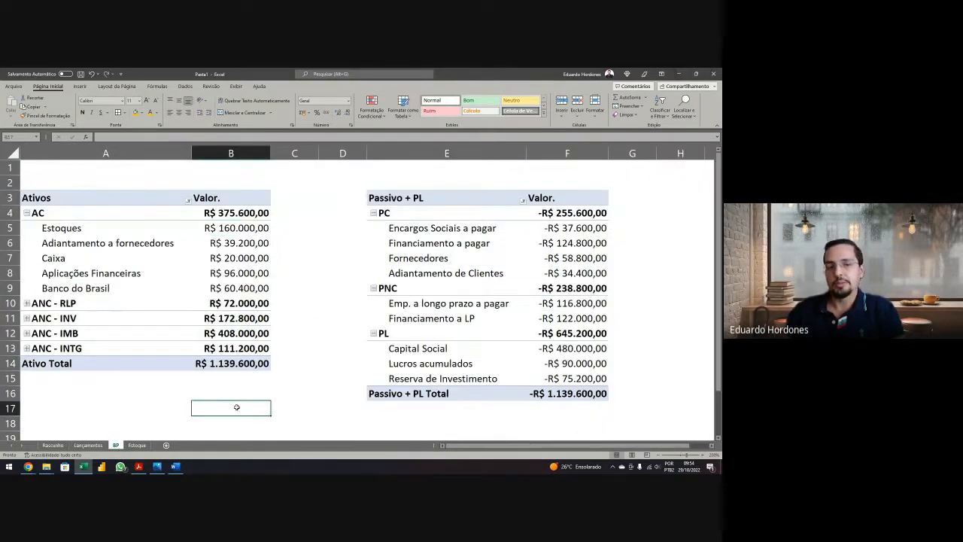
{"action": "right_click", "coordinate": [484, 377]}
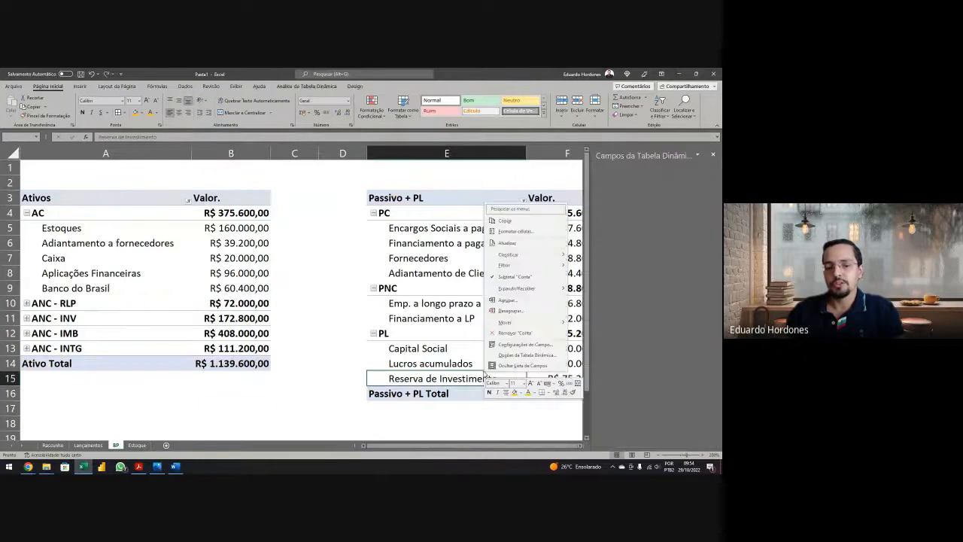
{"action": "left_click", "coordinate": [507, 243]}
{"action": "left_click", "coordinate": [320, 399]}
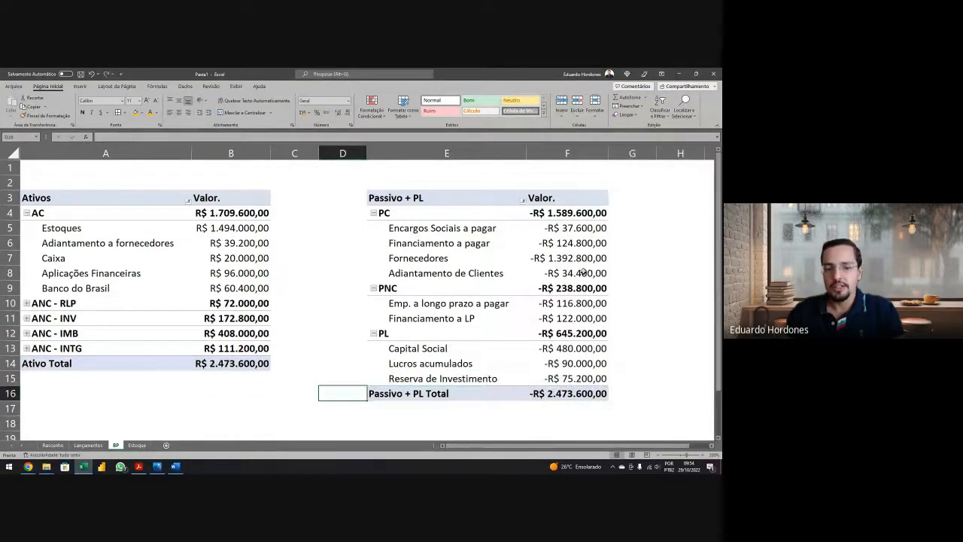
Step: Check the Fornecedores balance in the updated Passivo + PL table on BP
{"action": "mouse_move", "coordinate": [579, 264]}
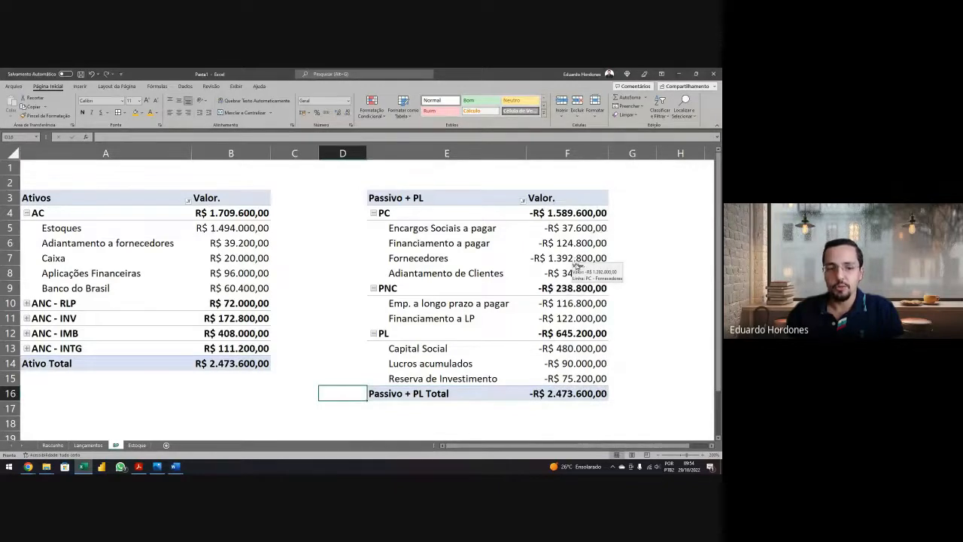
{"action": "left_click", "coordinate": [565, 258]}
{"action": "left_click", "coordinate": [280, 385]}
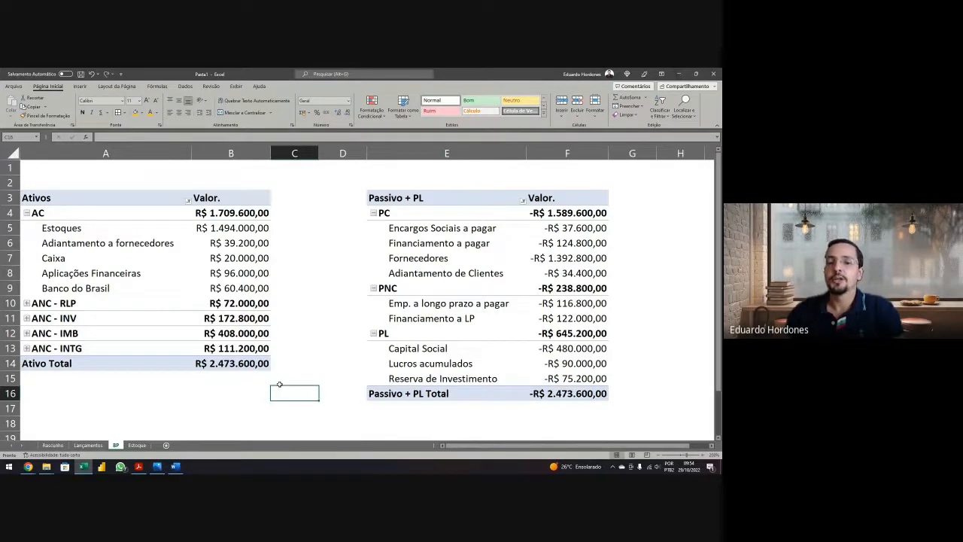
Step: Return to Lançamentos, then switch to the Caderno de Exercícios PDF and read the 04/10/2022 cheque, rent and advertising transaction
{"action": "left_click", "coordinate": [88, 446]}
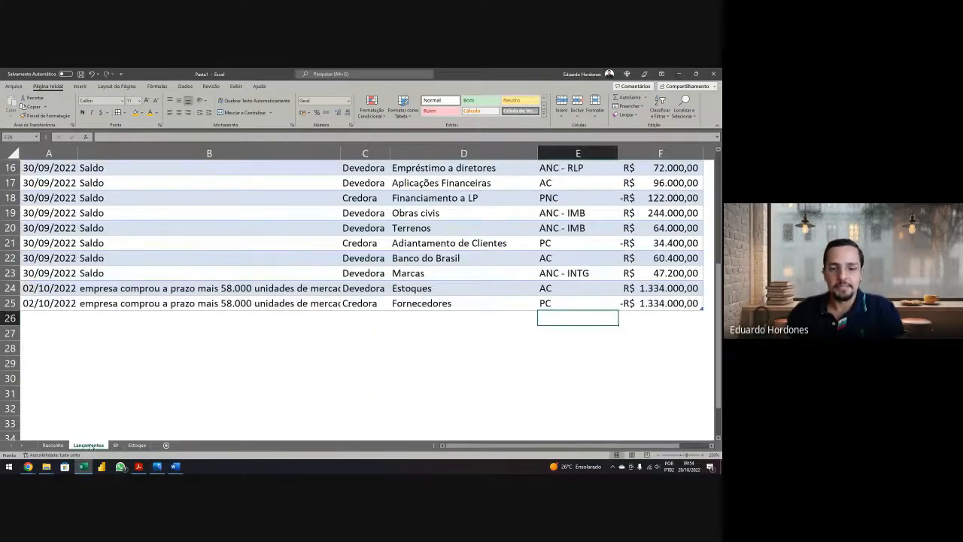
{"action": "left_click", "coordinate": [138, 467]}
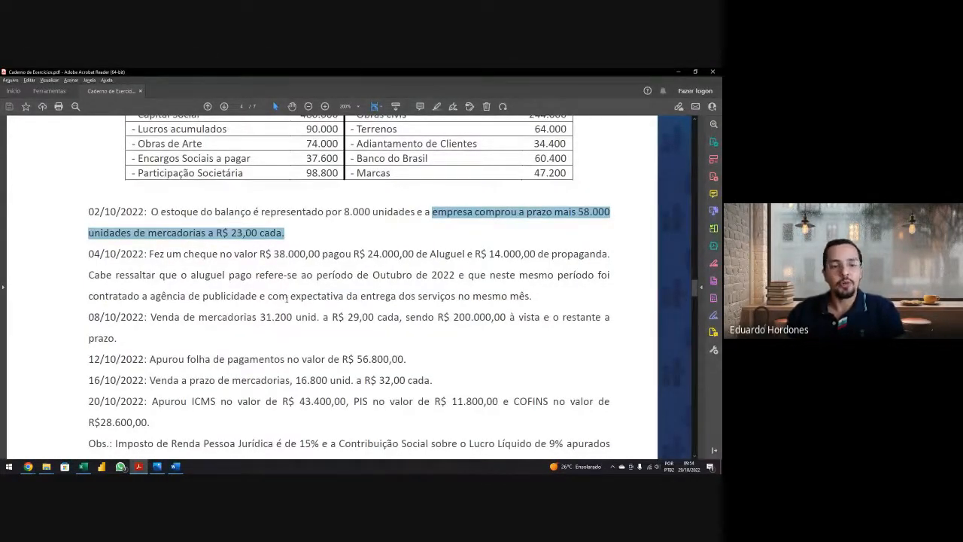
{"action": "scroll", "coordinate": [289, 298], "scroll_direction": "down", "scroll_amount": 1}
{"action": "left_click_drag", "start_coordinate": [532, 277], "coordinate": [103, 237]}
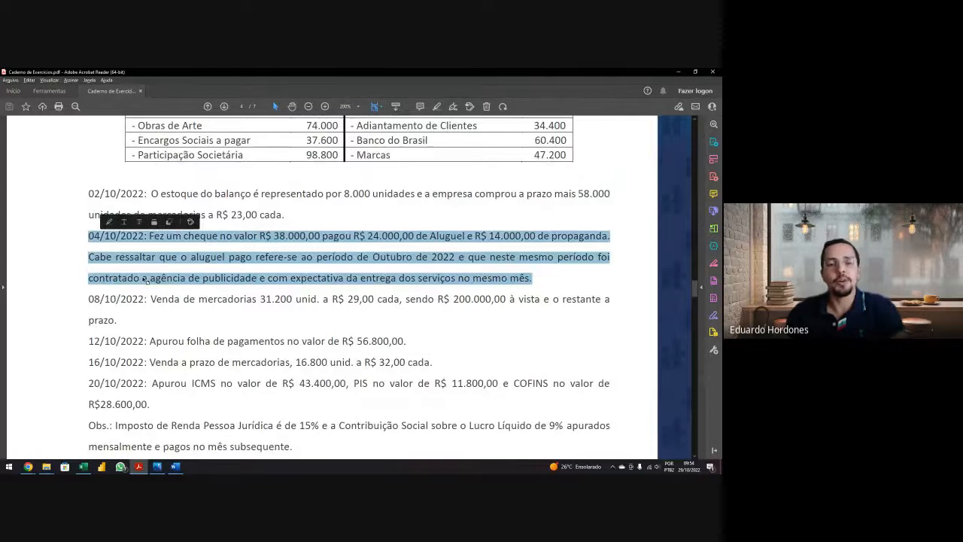
{"action": "left_click", "coordinate": [172, 299]}
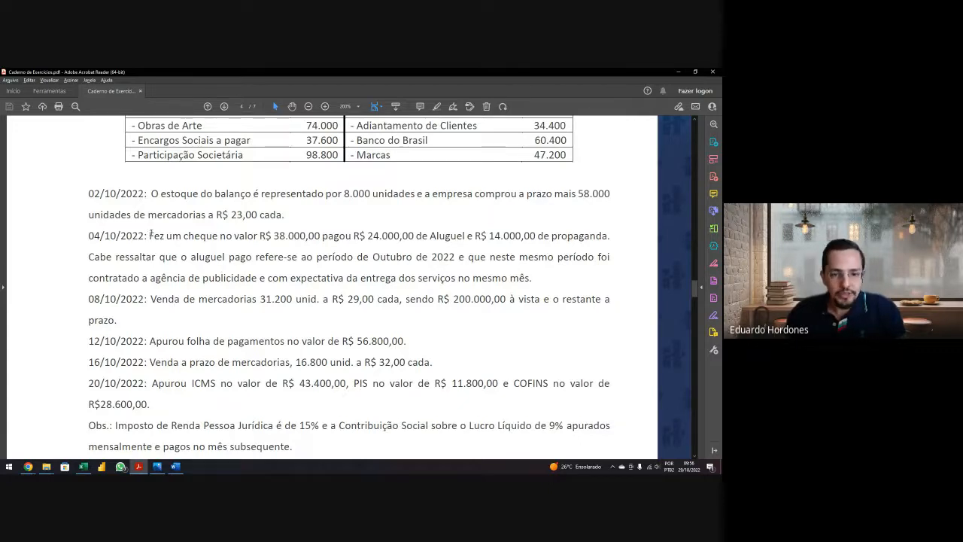
Step: Copy the first sentence of the 04/10/2022 transaction from the PDF into B26 of Lançamentos in Excel and date the row 04/10/2022
{"action": "left_click_drag", "start_coordinate": [151, 234], "coordinate": [610, 239]}
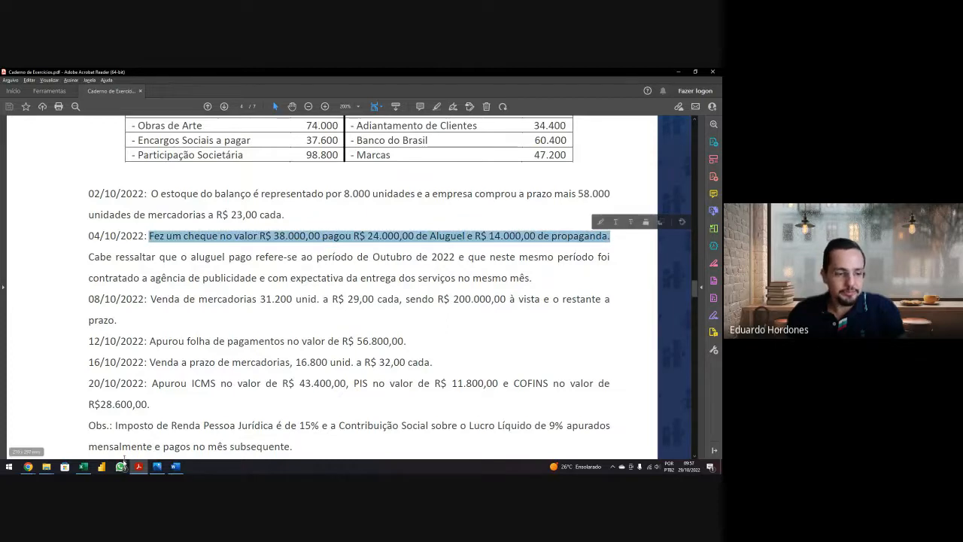
{"action": "left_click", "coordinate": [83, 467]}
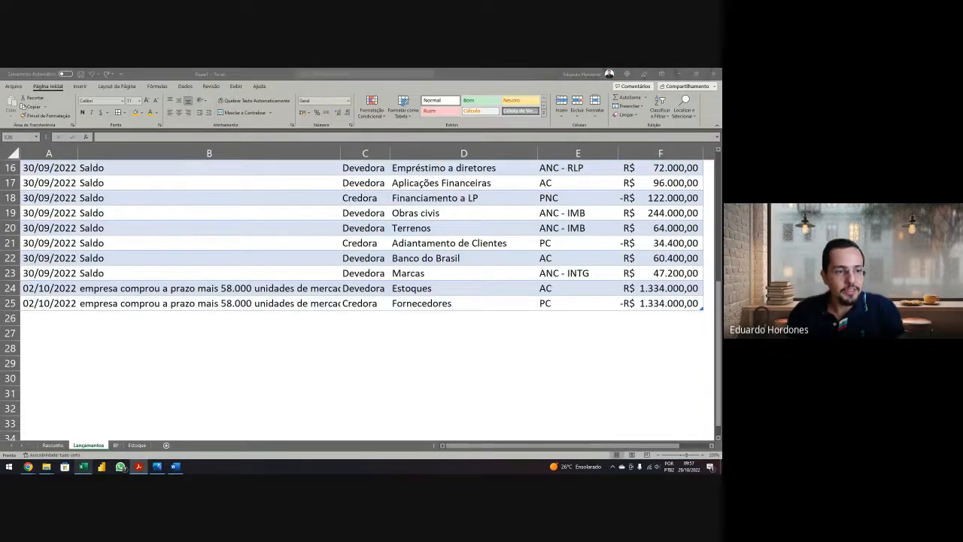
{"action": "left_click", "coordinate": [209, 318]}
{"action": "key", "text": "ctrl+v"}
{"action": "left_click", "coordinate": [138, 466]}
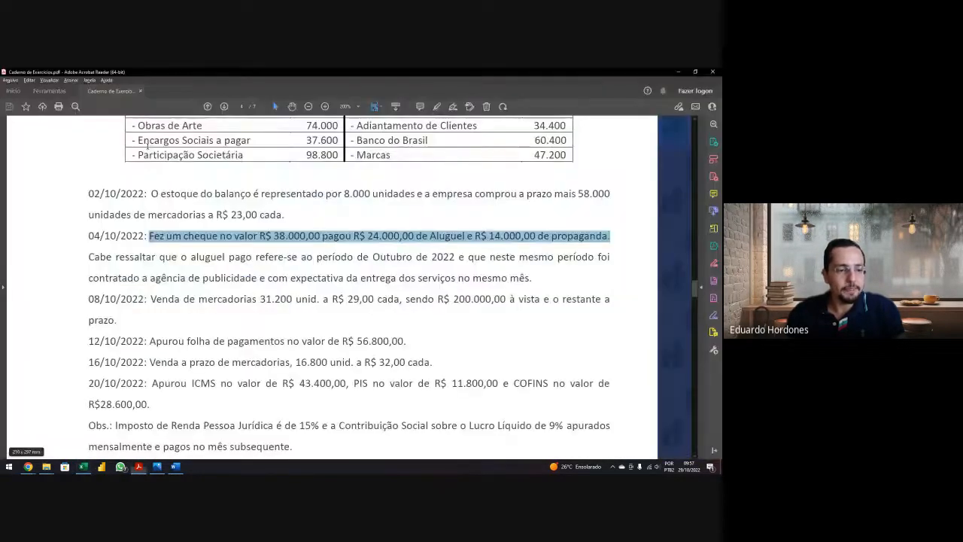
{"action": "left_click", "coordinate": [83, 466]}
{"action": "left_click", "coordinate": [53, 320]}
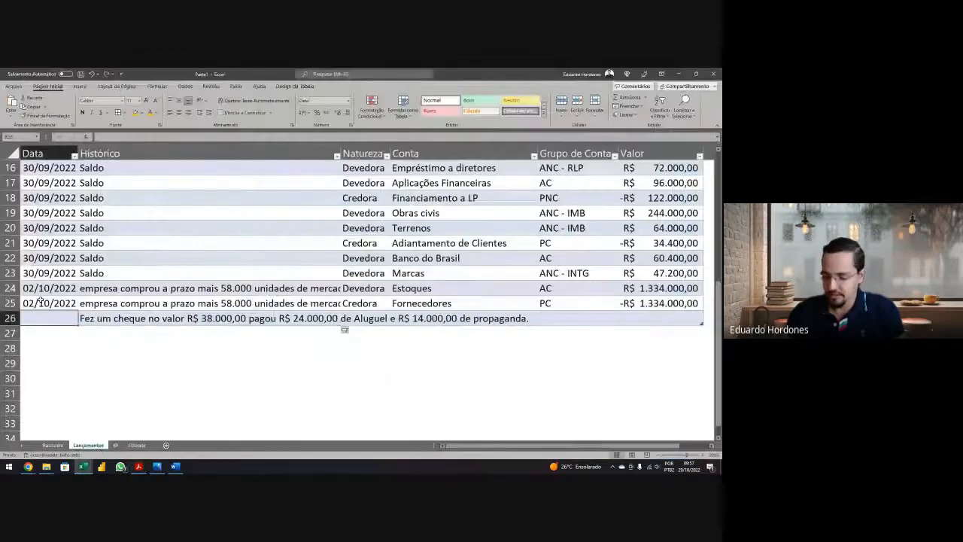
{"action": "type", "text": "04/10/2022"}
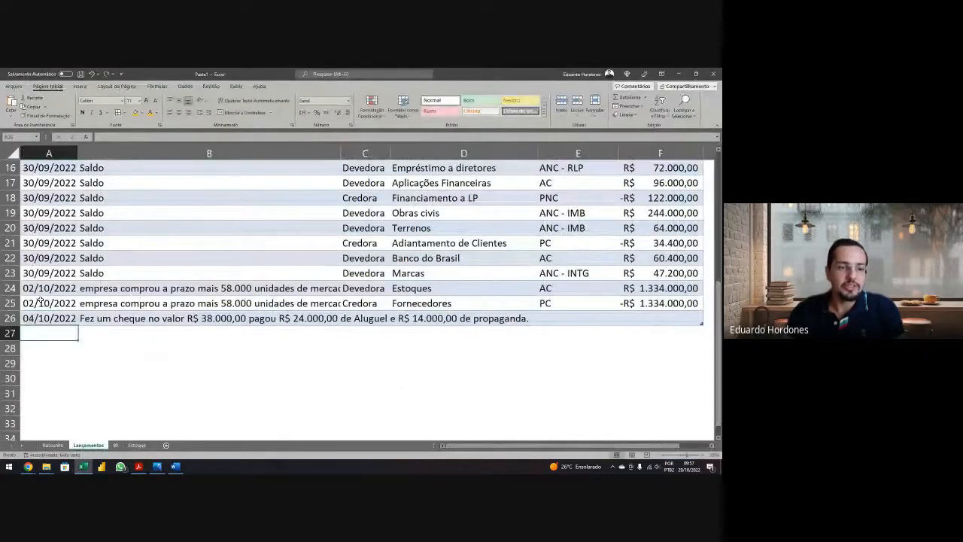
Step: Fill row 26 with Natureza Credora, Conta Banco do Brasil and Grupo de Conta AC
{"action": "key", "text": "Tab"}
{"action": "key", "text": "Tab"}
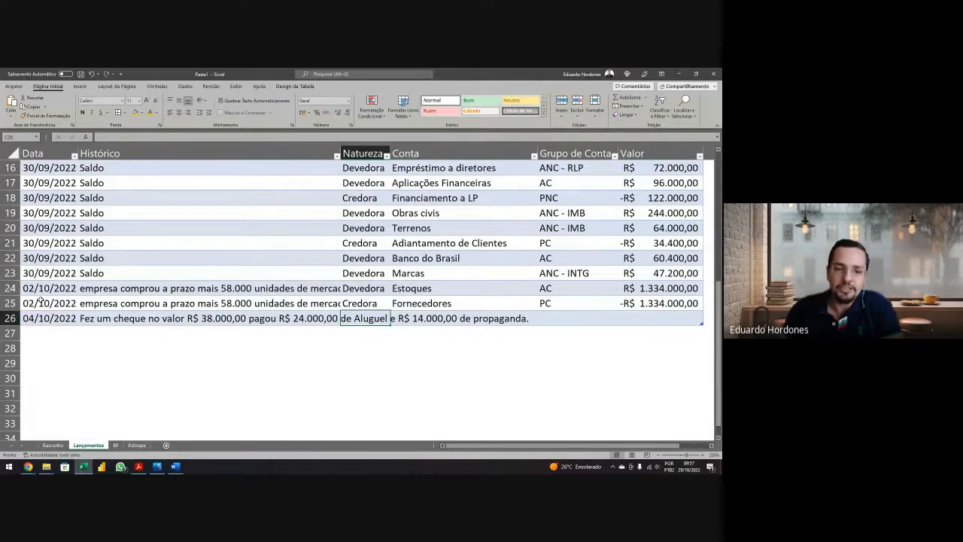
{"action": "type", "text": "Credora"}
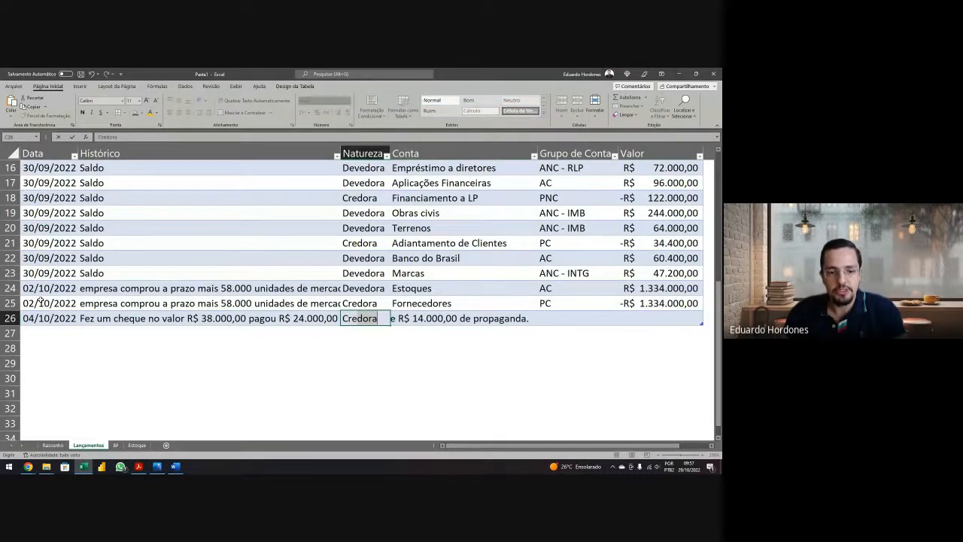
{"action": "key", "text": "Tab"}
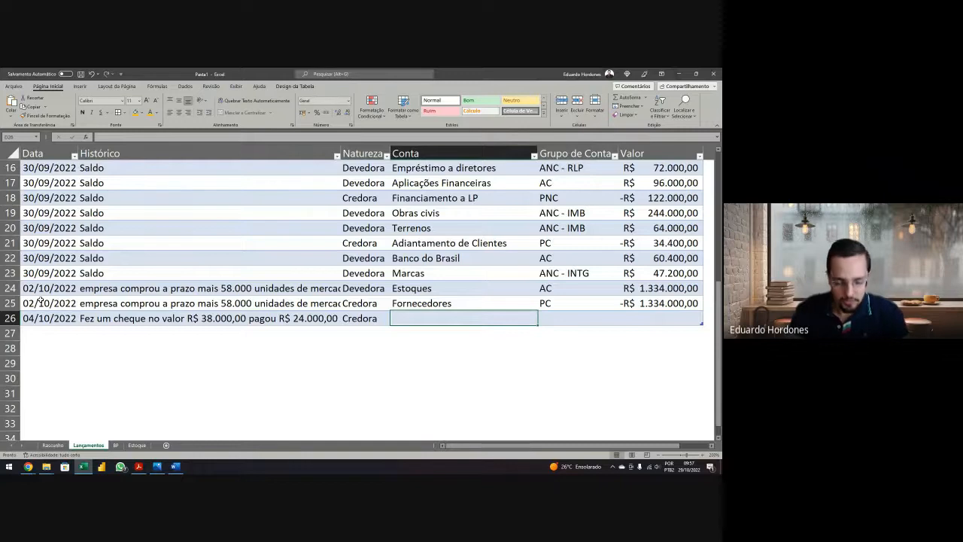
{"action": "type", "text": "Banco do Brasil"}
{"action": "key", "text": "Tab"}
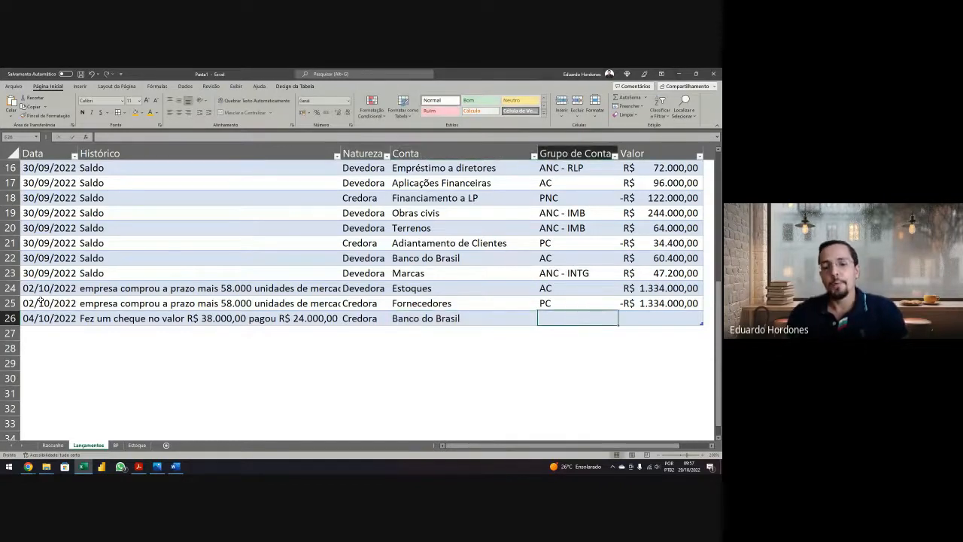
{"action": "type", "text": "AC"}
{"action": "key", "text": "Tab"}
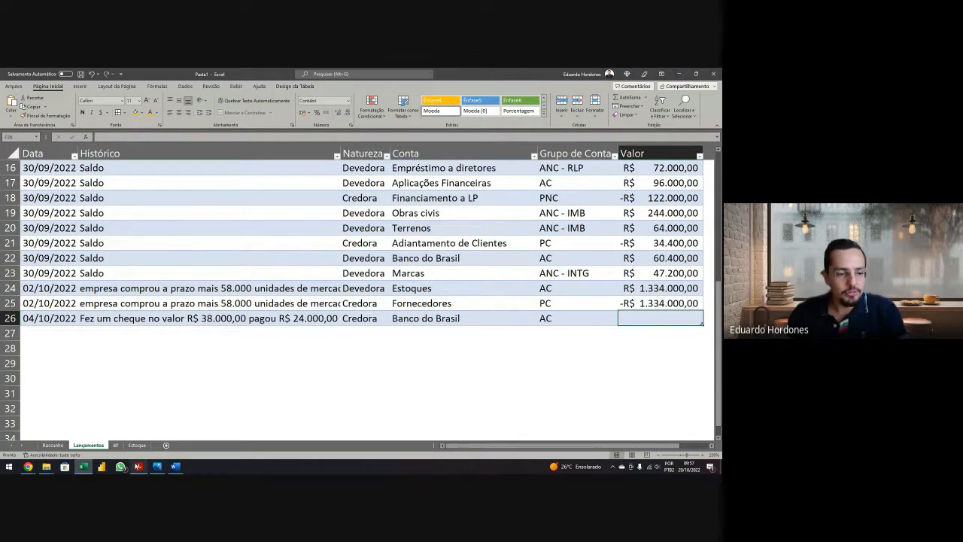
Step: Look up the cheque amount in the PDF and enter -38.000 as the Valor of the Banco do Brasil entry in F26
{"action": "left_click", "coordinate": [138, 467]}
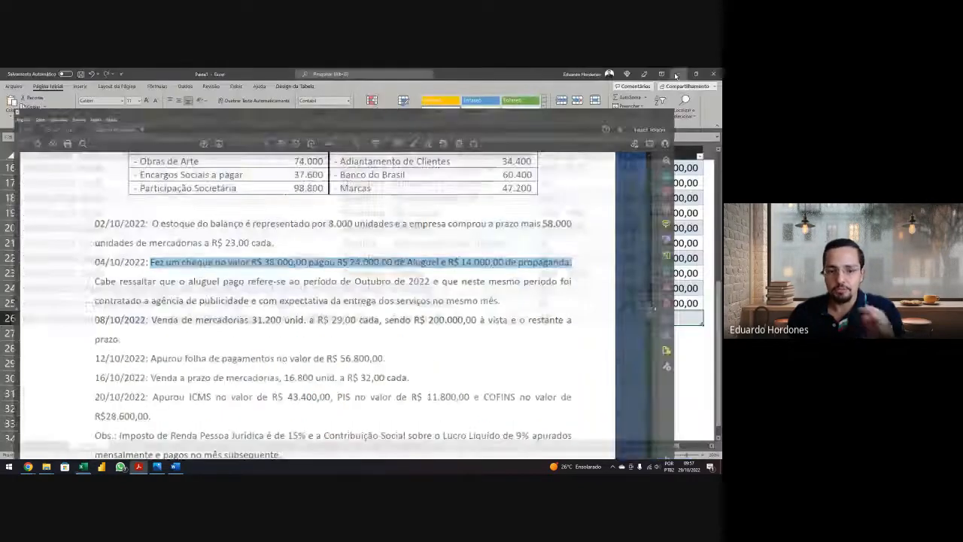
{"action": "type", "text": "-R$ "}
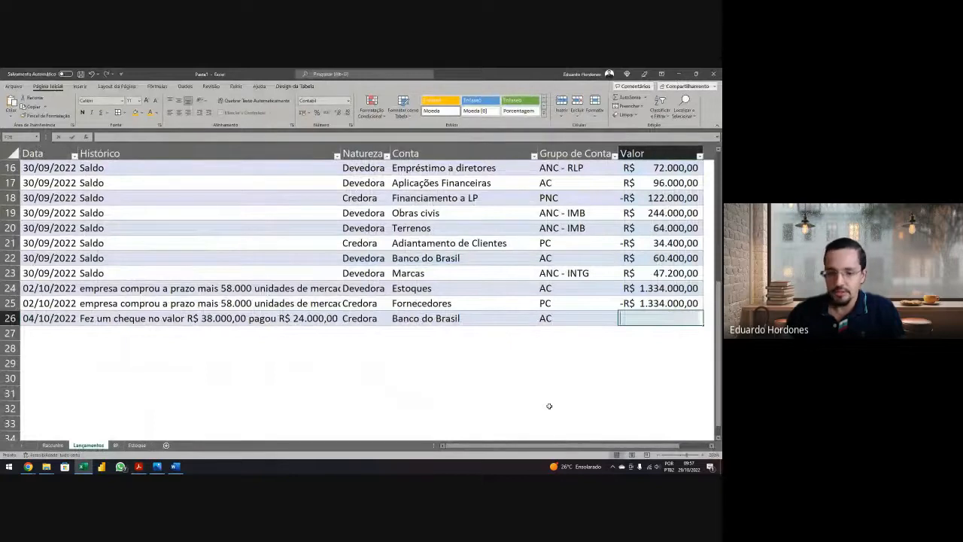
{"action": "type", "text": "38.000"}
{"action": "key", "text": "Return"}
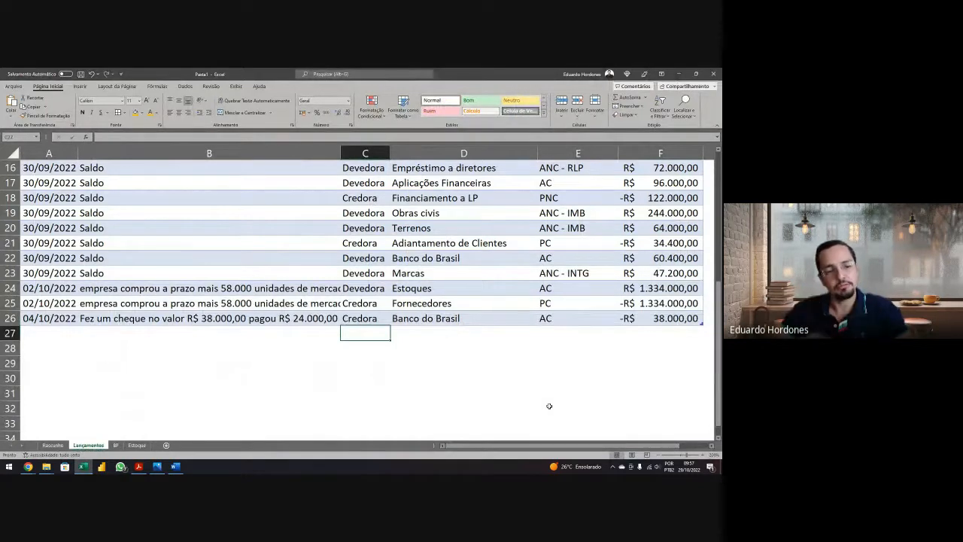
Step: Copy the date and Histórico of row 26 into rows 27 and 28
{"action": "key", "text": "Left"}
{"action": "key", "text": "Left"}
{"action": "key", "text": "Up"}
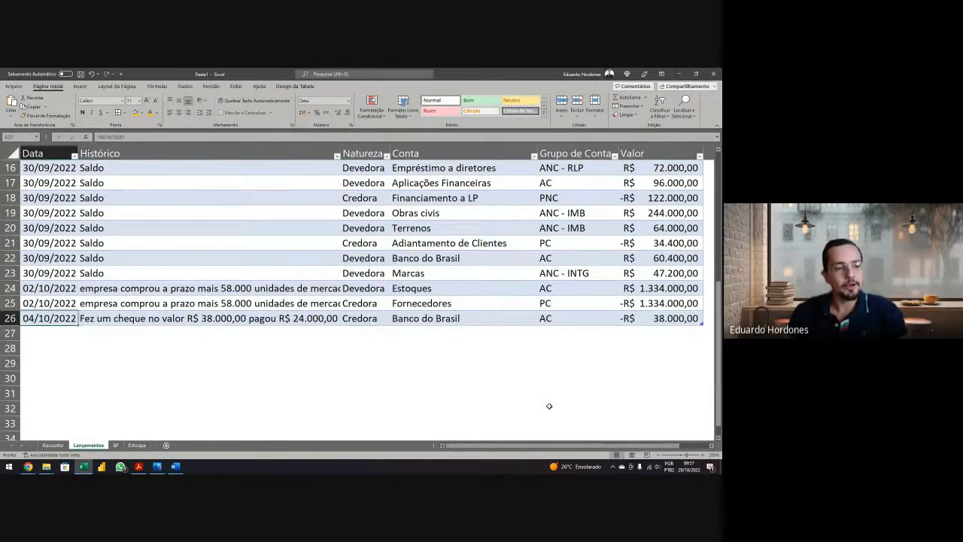
{"action": "key", "text": "shift+Right"}
{"action": "key", "text": "ctrl+c"}
{"action": "key", "text": "Down"}
{"action": "key", "text": "shift+Right"}
{"action": "key", "text": "shift+Down"}
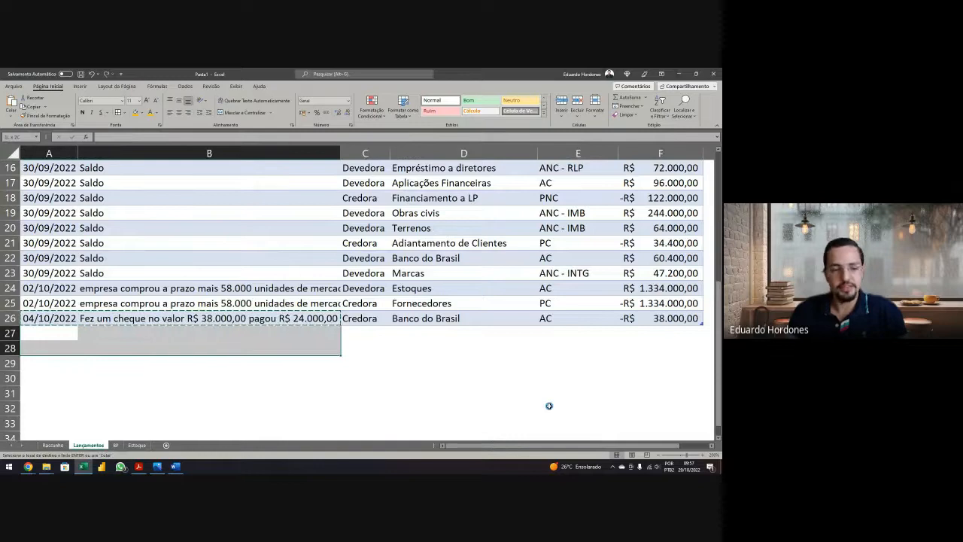
{"action": "key", "text": "ctrl+v"}
Step: Set the Natureza of rows 27 and 28 to Devedora
{"action": "key", "text": "Right"}
{"action": "key", "text": "Right"}
{"action": "type", "text": "Devedora"}
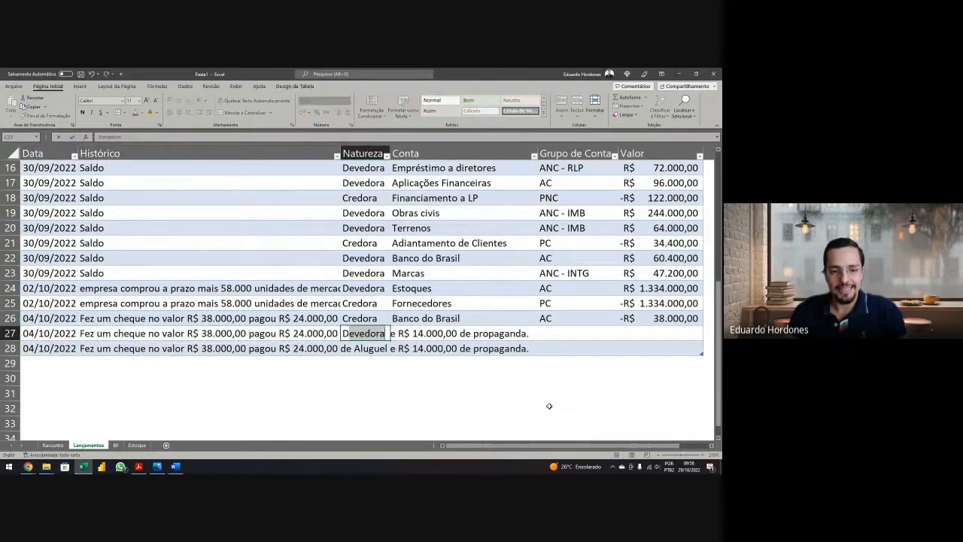
{"action": "key", "text": "Return"}
{"action": "type", "text": "D"}
{"action": "key", "text": "Return"}
Step: Check the expense names in the PDF and enter Aluguel as the Conta in row 27 and Propaganda in row 28
{"action": "key", "text": "Up"}
{"action": "key", "text": "Up"}
{"action": "key", "text": "Right"}
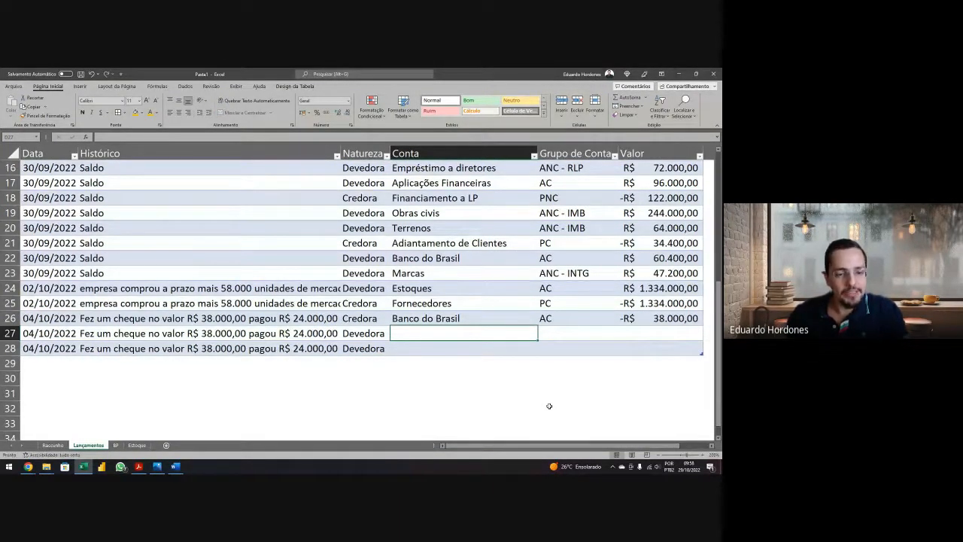
{"action": "key", "text": "alt+Tab"}
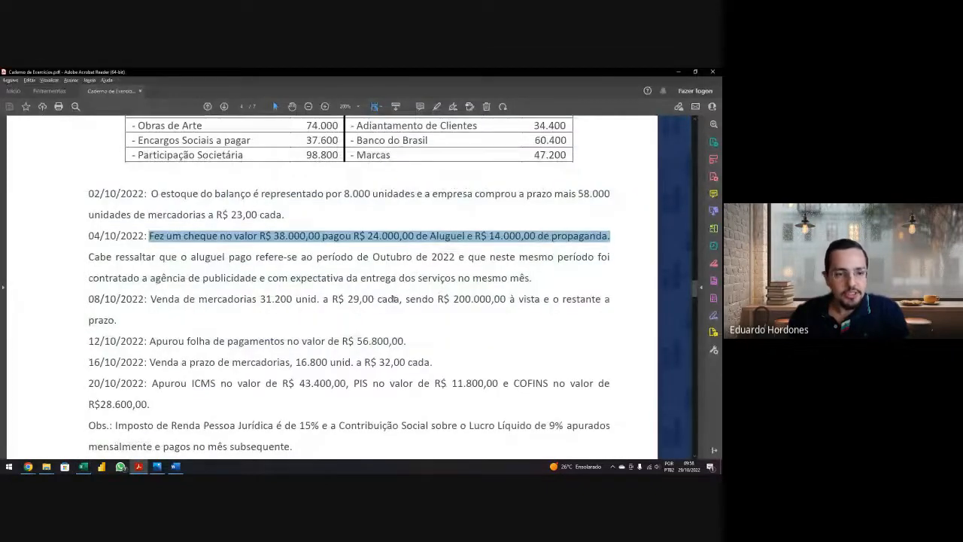
{"action": "key", "text": "alt+Tab"}
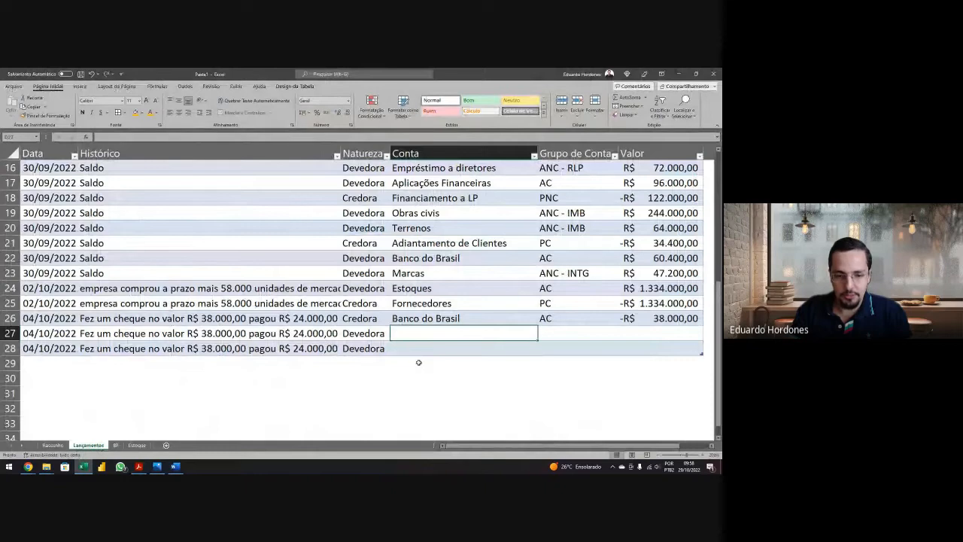
{"action": "type", "text": "Aluguel"}
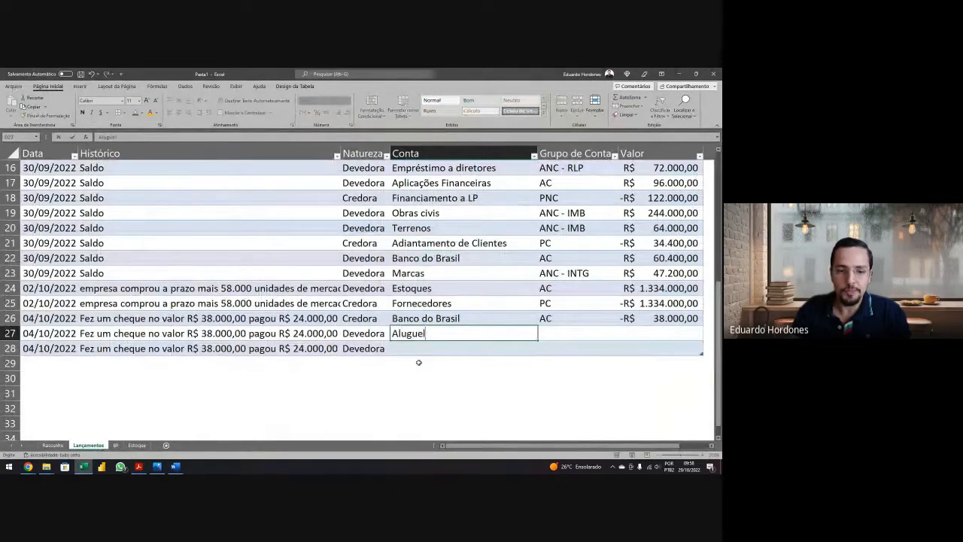
{"action": "key", "text": "Return"}
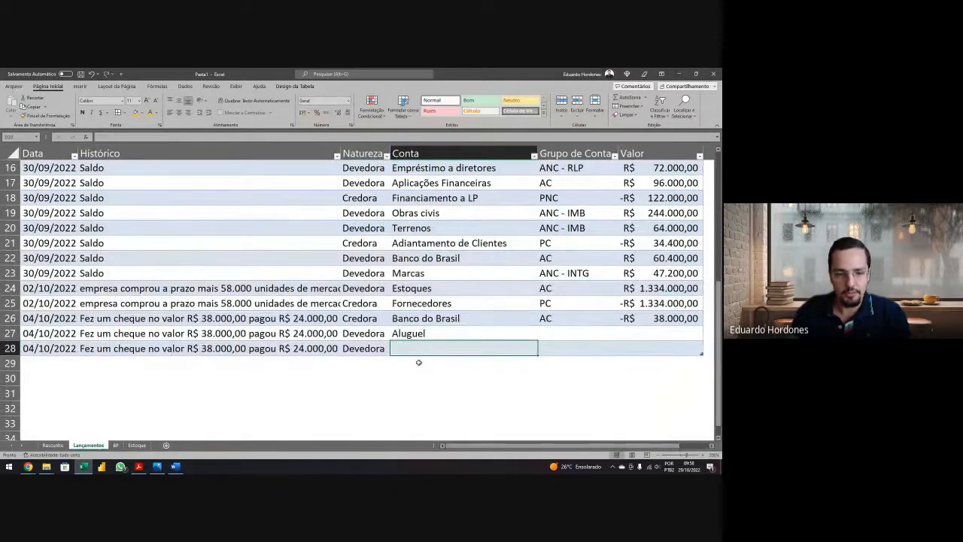
{"action": "key", "text": "alt+Tab"}
{"action": "key", "text": "alt+Tab"}
{"action": "type", "text": "Propa"}
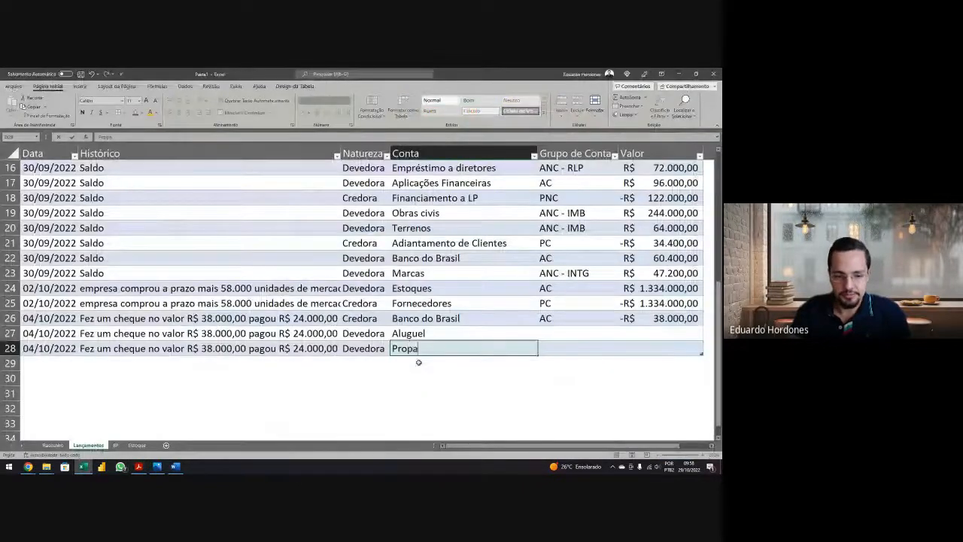
{"action": "type", "text": "ganda"}
{"action": "key", "text": "Tab"}
Step: Set the Grupo de Conta to Despesas Operacionais for the Aluguel entry and copy it to the Propaganda entry
{"action": "key", "text": "Up"}
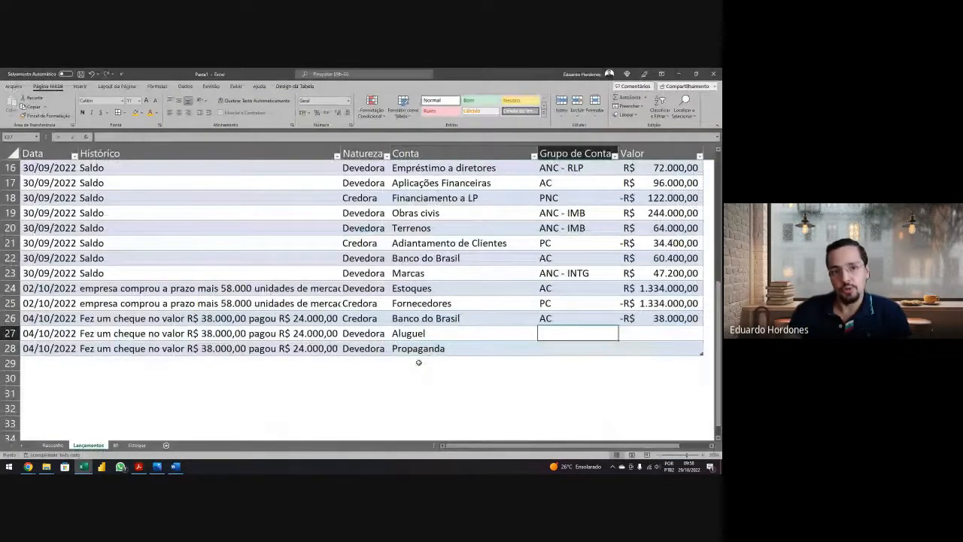
{"action": "type", "text": "D"}
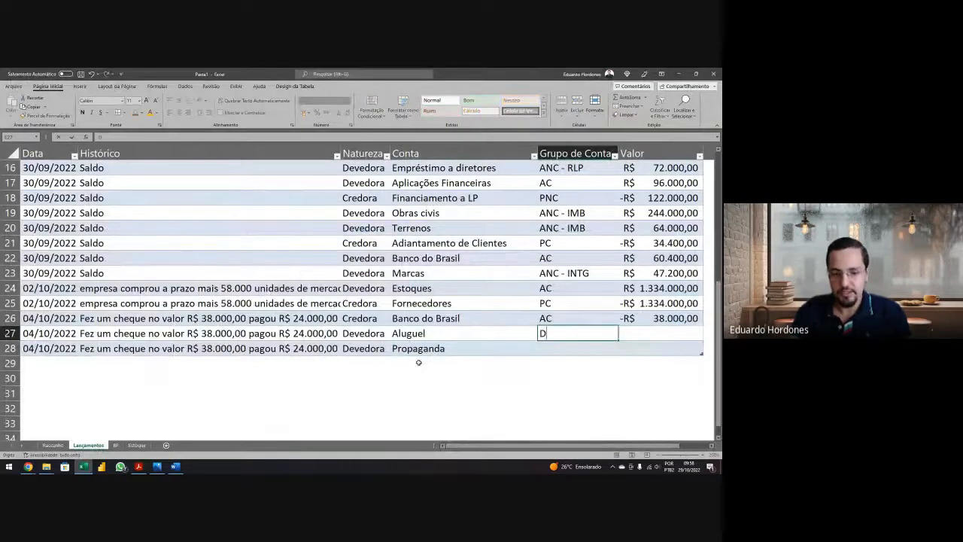
{"action": "type", "text": "espesas "}
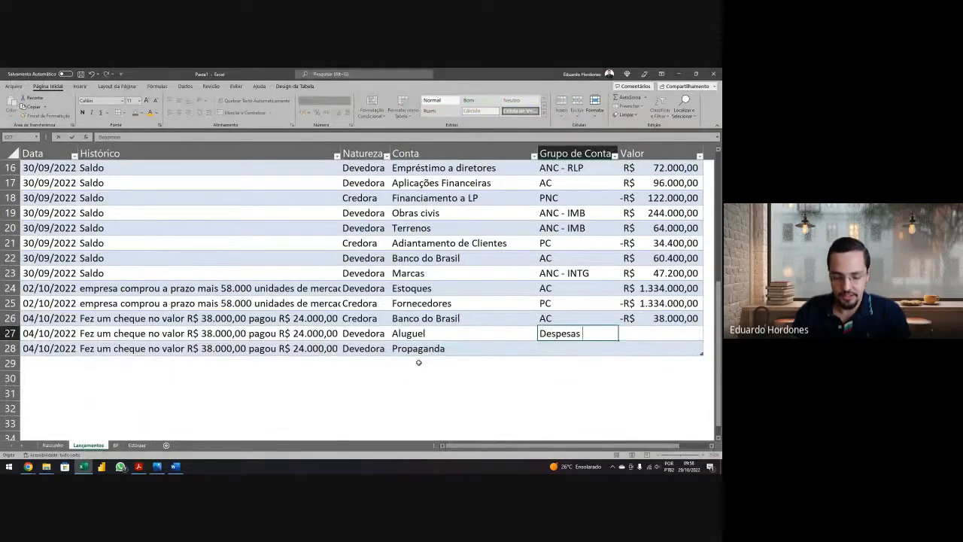
{"action": "type", "text": "Operacionais"}
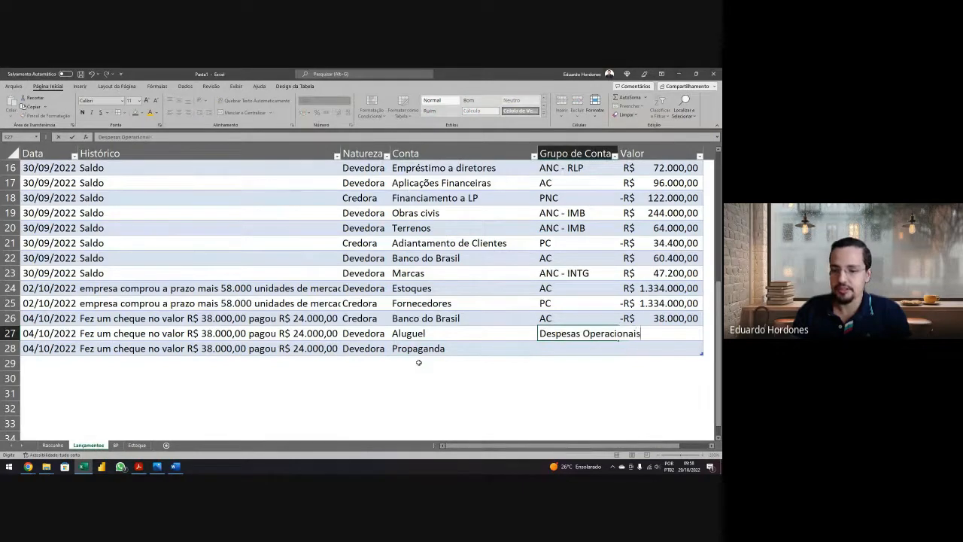
{"action": "key", "text": "Return"}
{"action": "key", "text": "Up"}
{"action": "key", "text": "ctrl+c"}
{"action": "key", "text": "Down"}
{"action": "key", "text": "Return"}
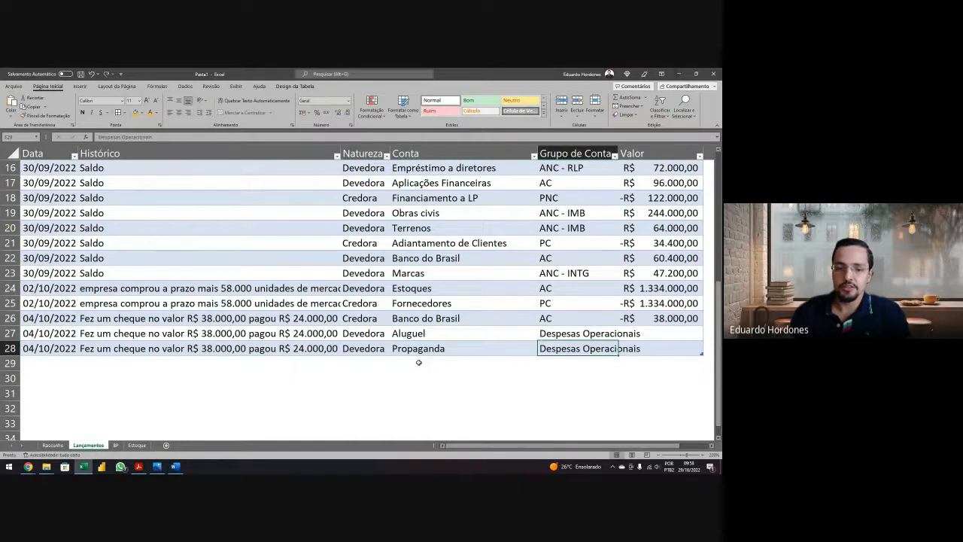
Step: Enter 24000 as the Valor of the Aluguel entry in row 27
{"action": "key", "text": "Right"}
{"action": "key", "text": "Up"}
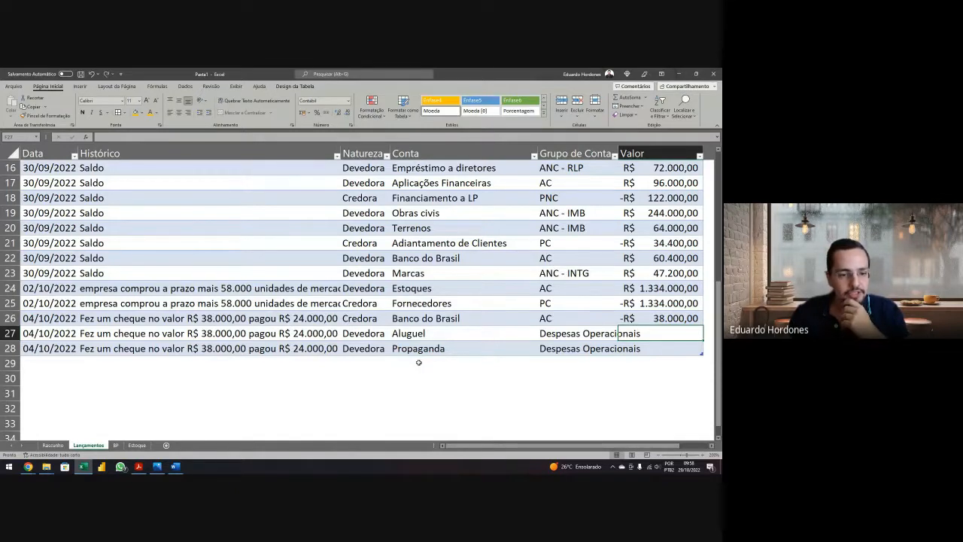
{"action": "type", "text": "24000"}
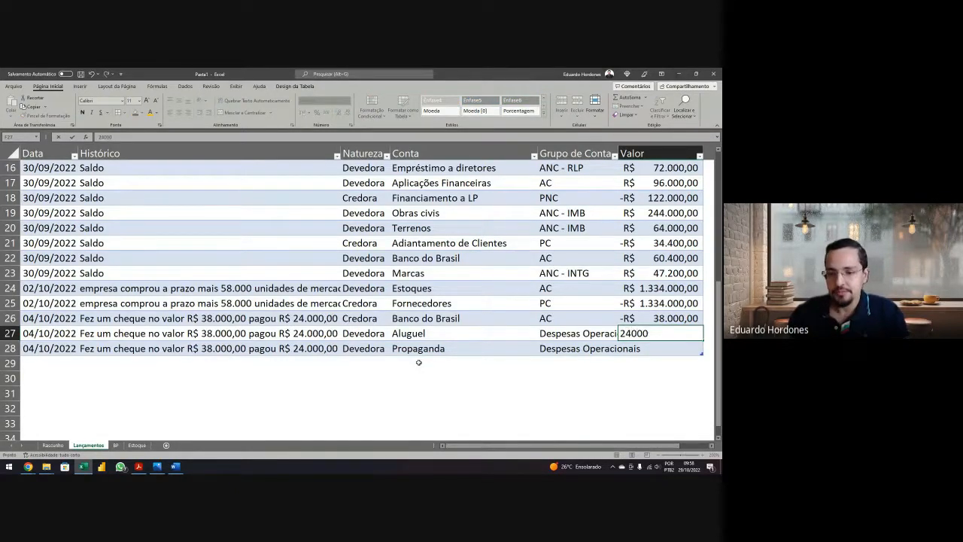
{"action": "key", "text": "Return"}
Step: Check the advertising amount in the PDF, enter 14000 as the Valor of Propaganda in row 28, and select the three 04/10/2022 values to check their sum
{"action": "key", "text": "alt+Tab"}
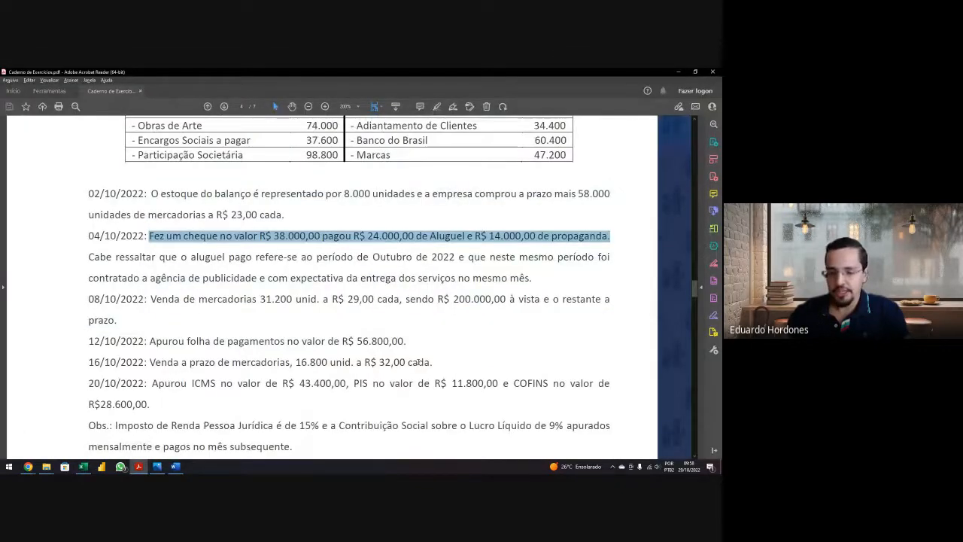
{"action": "key", "text": "alt+Tab"}
{"action": "type", "text": "14"}
{"action": "key", "text": "Return"}
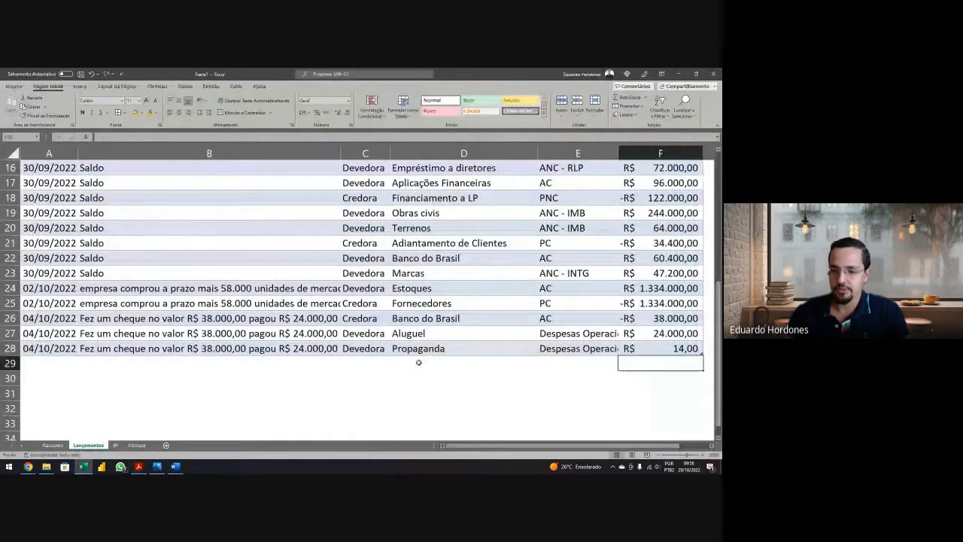
{"action": "key", "text": "Up"}
{"action": "type", "text": "14000"}
{"action": "key", "text": "Return"}
{"action": "key", "text": "Up"}
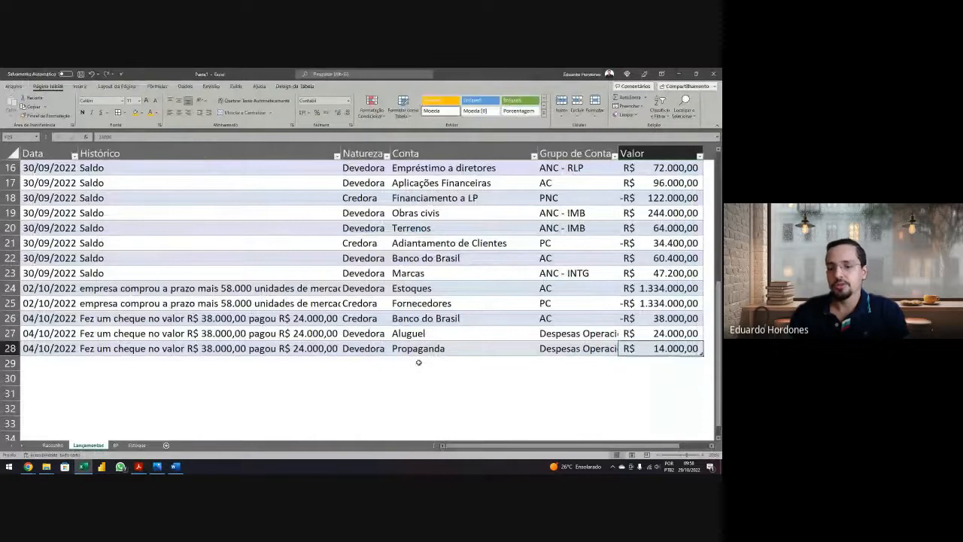
{"action": "key", "text": "shift+Up"}
{"action": "key", "text": "shift+Up"}
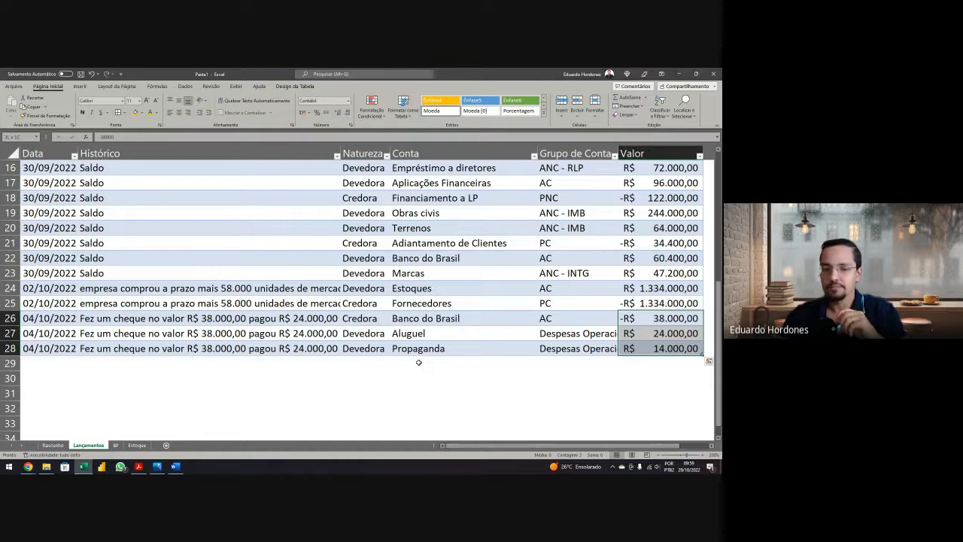
Step: Rename the accounts in rows 27 and 28 to Despesa de Aluguel and Despesa de Propaganda
{"action": "left_click", "coordinate": [417, 331]}
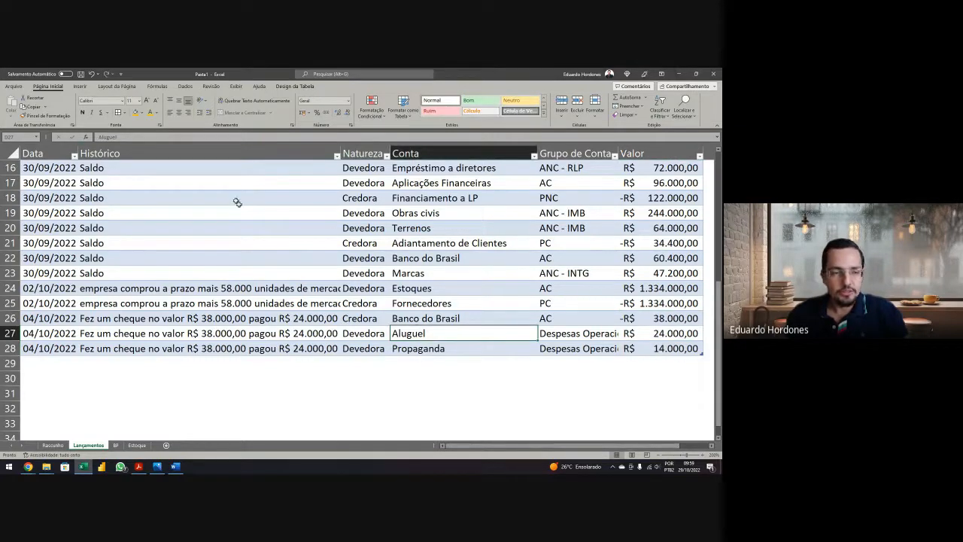
{"action": "left_click", "coordinate": [98, 137]}
{"action": "type", "text": "D"}
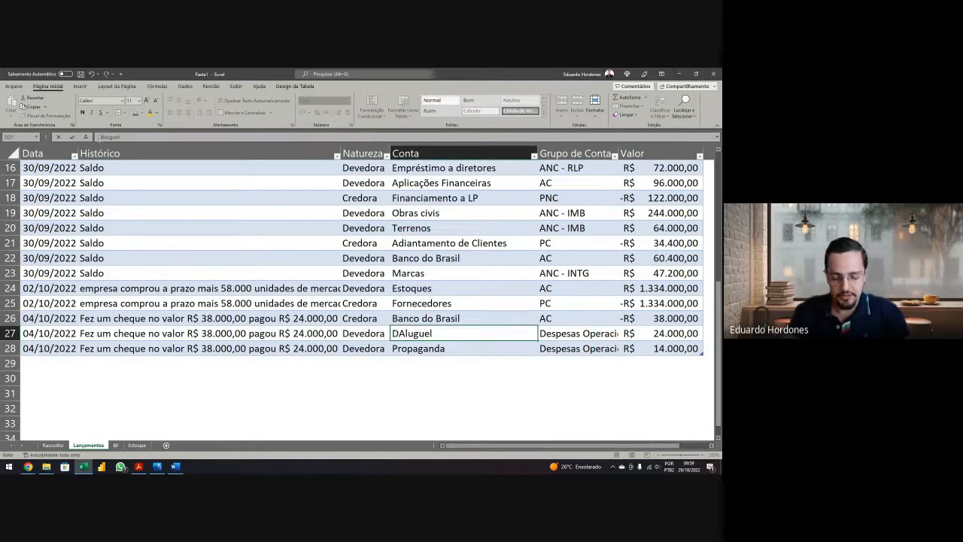
{"action": "type", "text": "espesa de"}
{"action": "key", "text": "Return"}
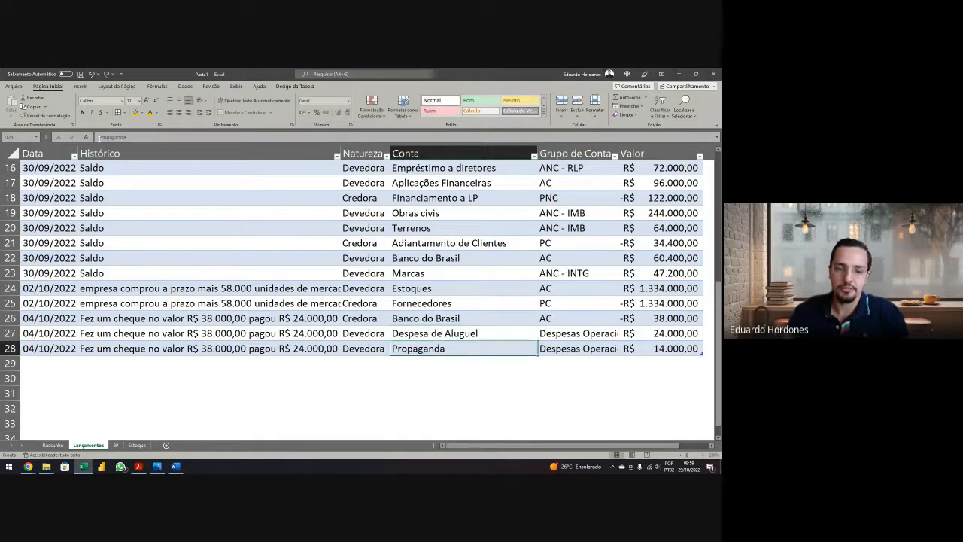
{"action": "left_click", "coordinate": [99, 137]}
{"action": "type", "text": "D"}
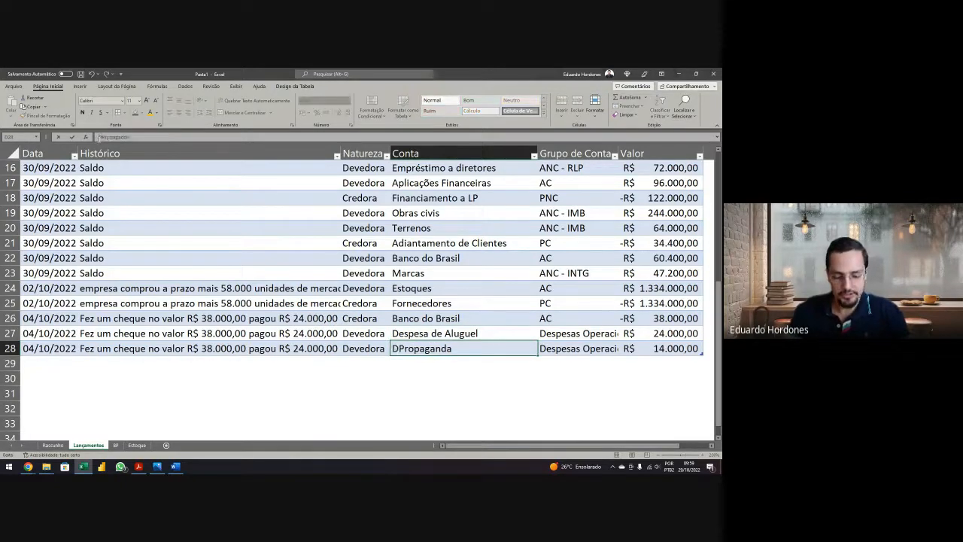
{"action": "type", "text": "espesa de"}
{"action": "key", "text": "Return"}
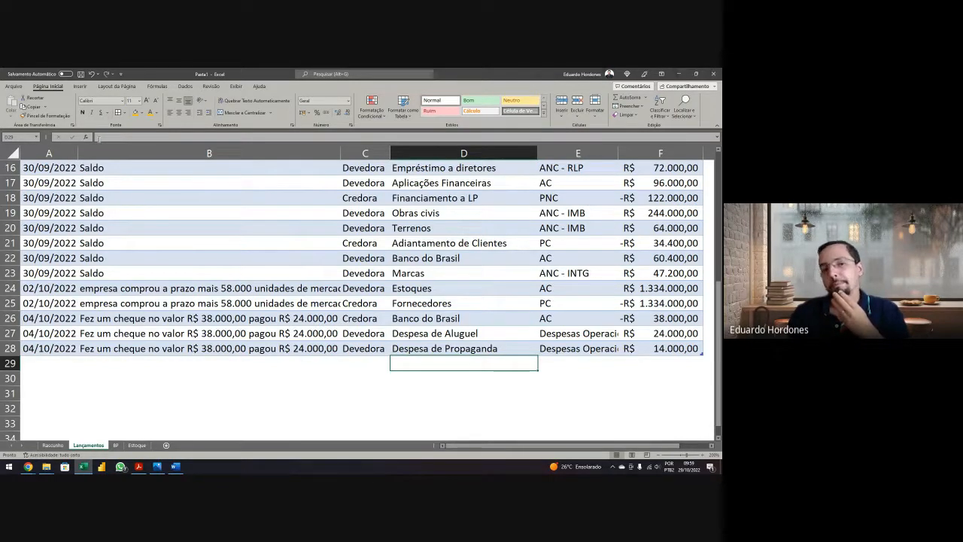
Step: Refresh the Ativos PivotTable on the BP sheet
{"action": "left_click", "coordinate": [115, 445]}
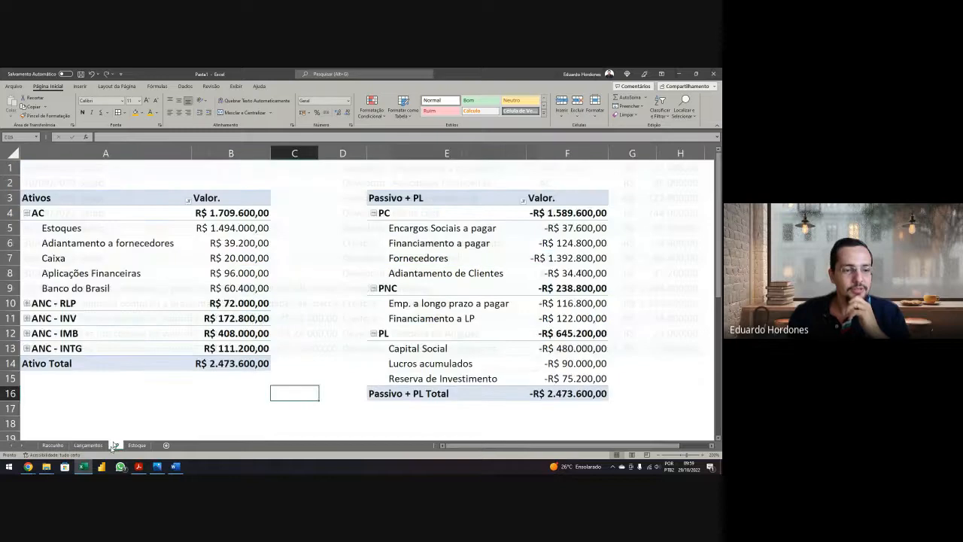
{"action": "right_click", "coordinate": [134, 258]}
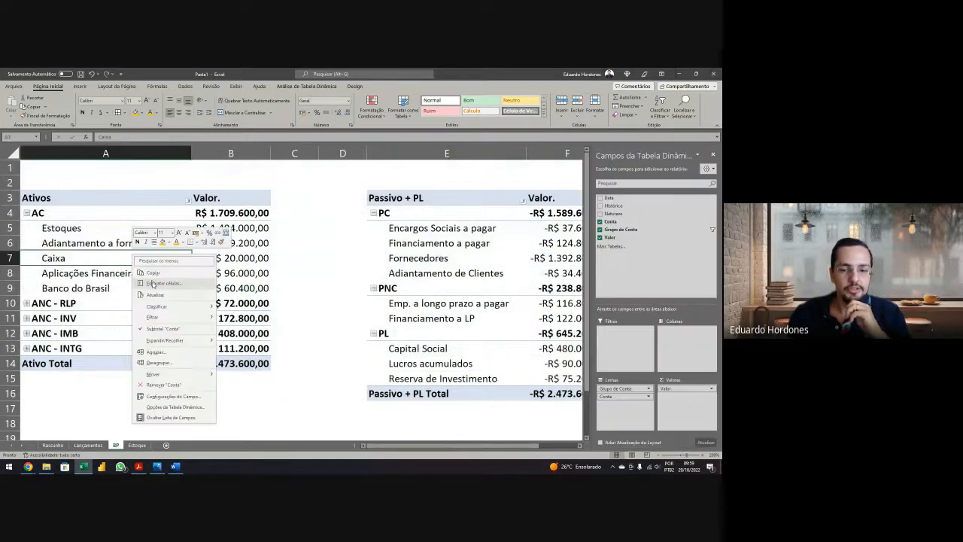
{"action": "left_click", "coordinate": [155, 295]}
Step: Enter the check formula =F16+B14 in cell B16 of BP to compare Passivo + PL Total with Ativo Total
{"action": "left_click", "coordinate": [230, 390]}
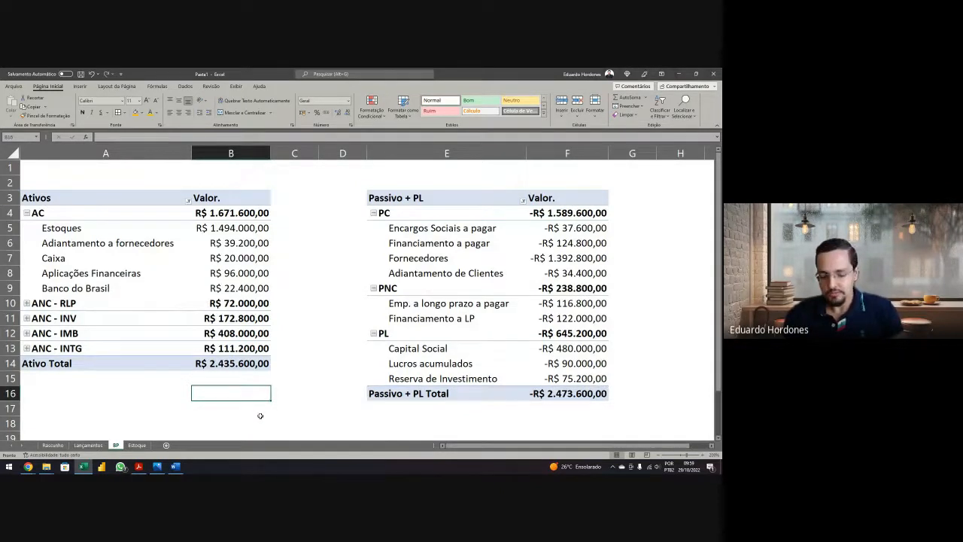
{"action": "type", "text": "="}
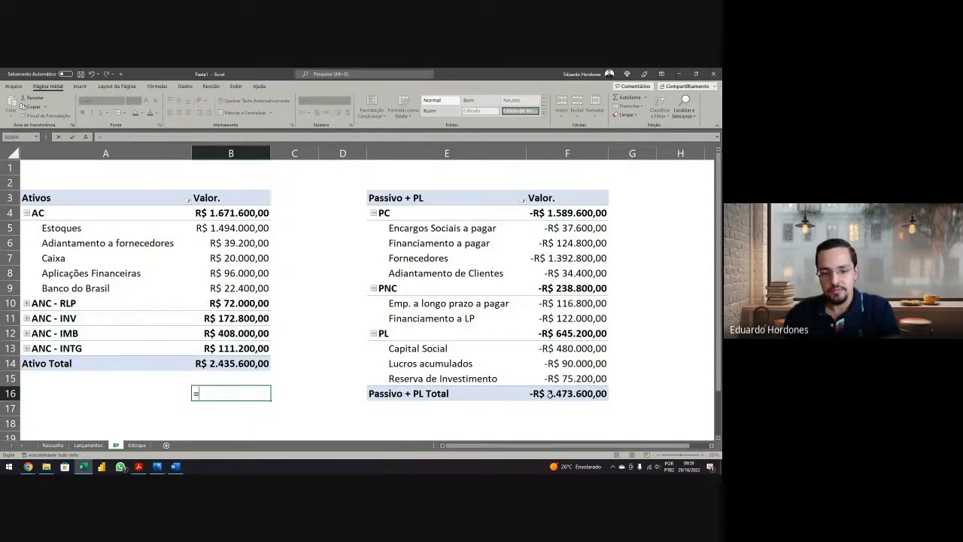
{"action": "left_click", "coordinate": [549, 394]}
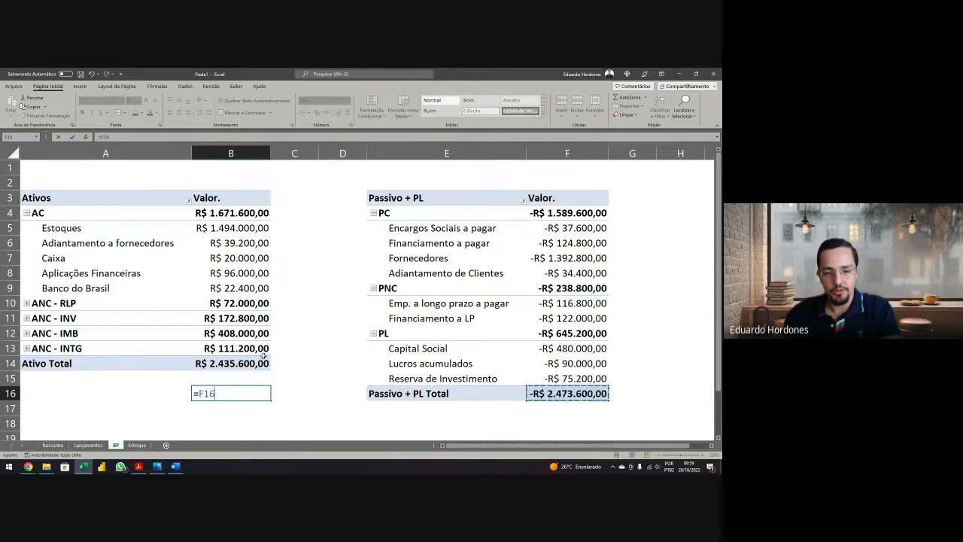
{"action": "type", "text": "+"}
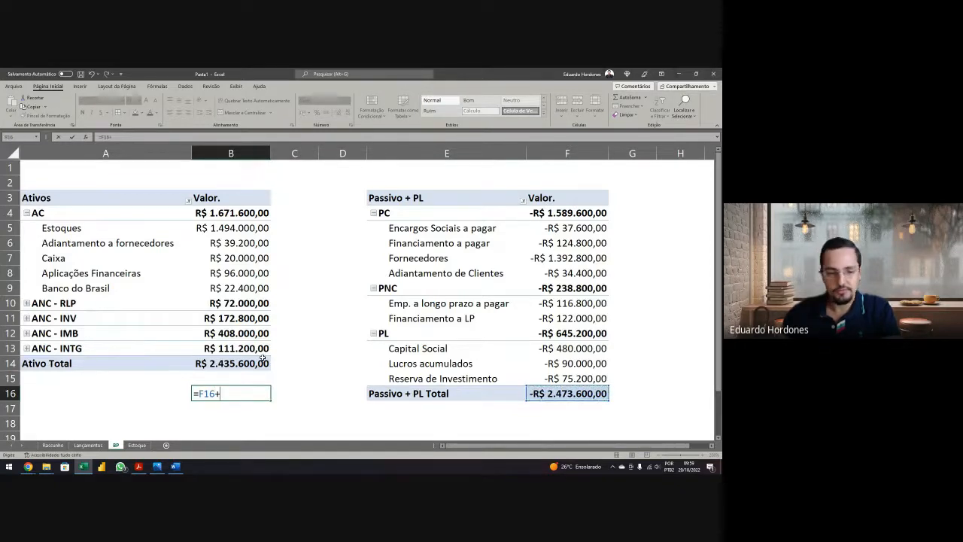
{"action": "left_click", "coordinate": [265, 362]}
{"action": "key", "text": "Return"}
{"action": "left_click", "coordinate": [263, 393]}
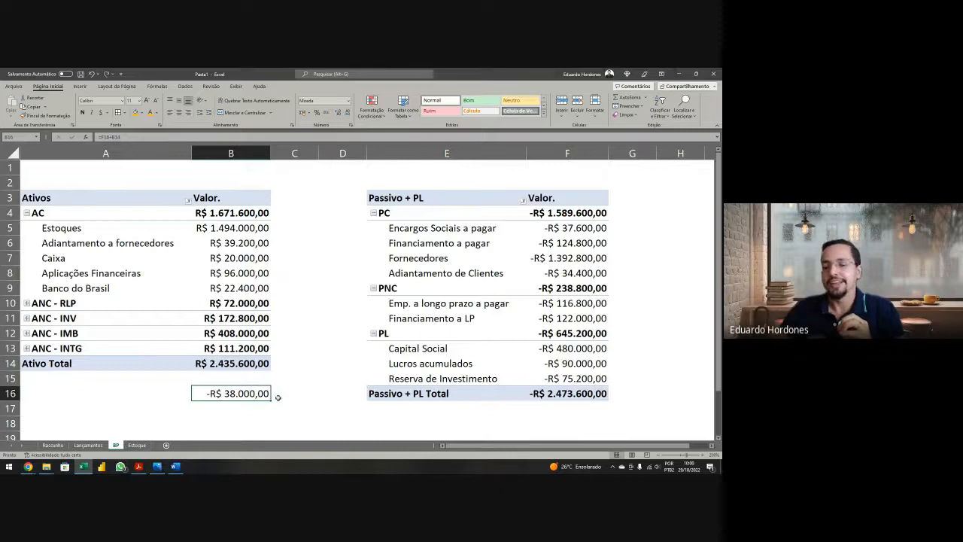
Step: Insert a PivotTable based on the Lançamentos table in a new worksheet and name that sheet DRE
{"action": "left_click", "coordinate": [89, 445]}
{"action": "scroll", "coordinate": [35, 243], "scroll_direction": "up", "scroll_amount": 3}
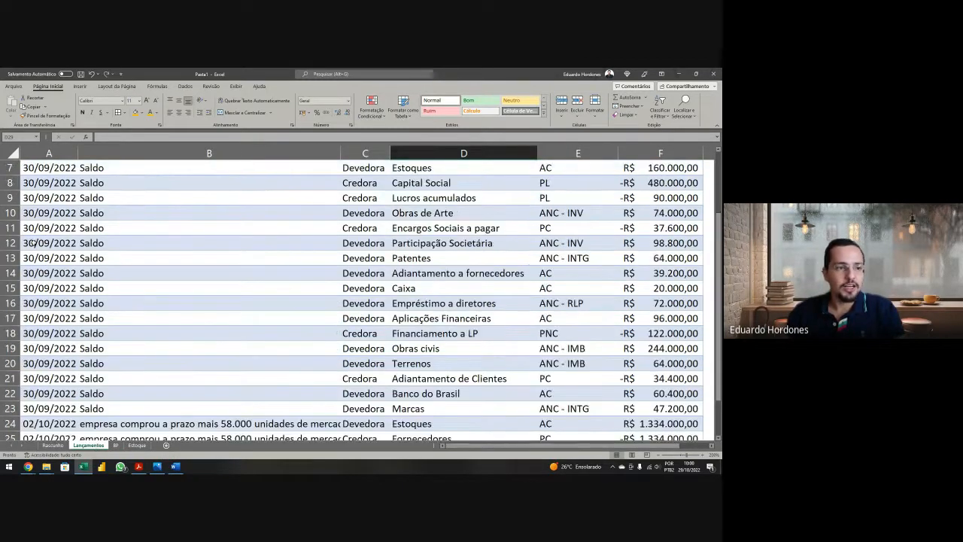
{"action": "left_click", "coordinate": [36, 243]}
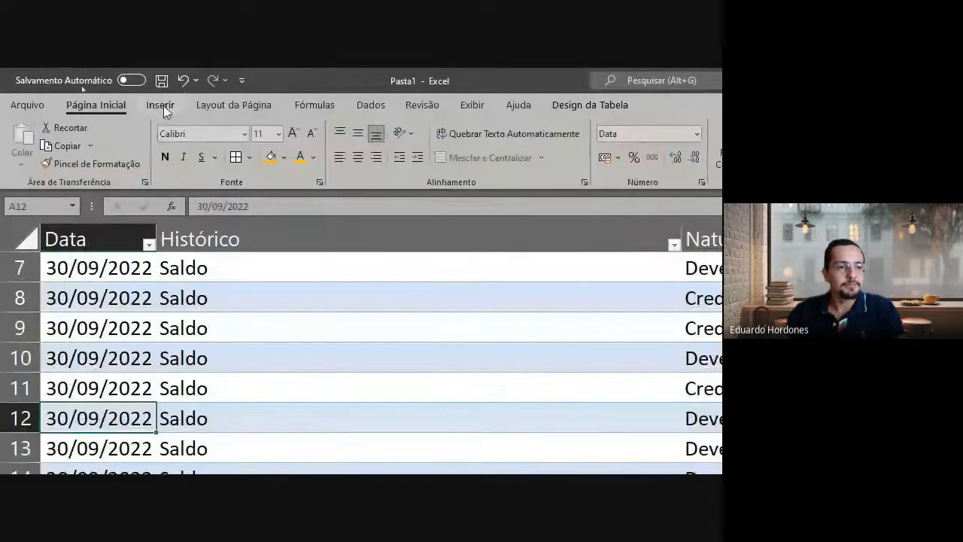
{"action": "left_click", "coordinate": [80, 86]}
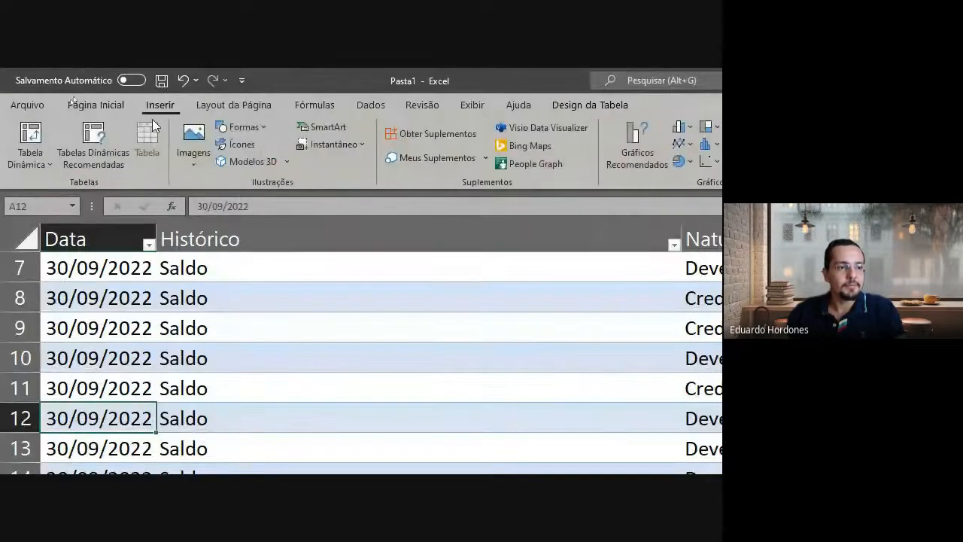
{"action": "left_click", "coordinate": [24, 149]}
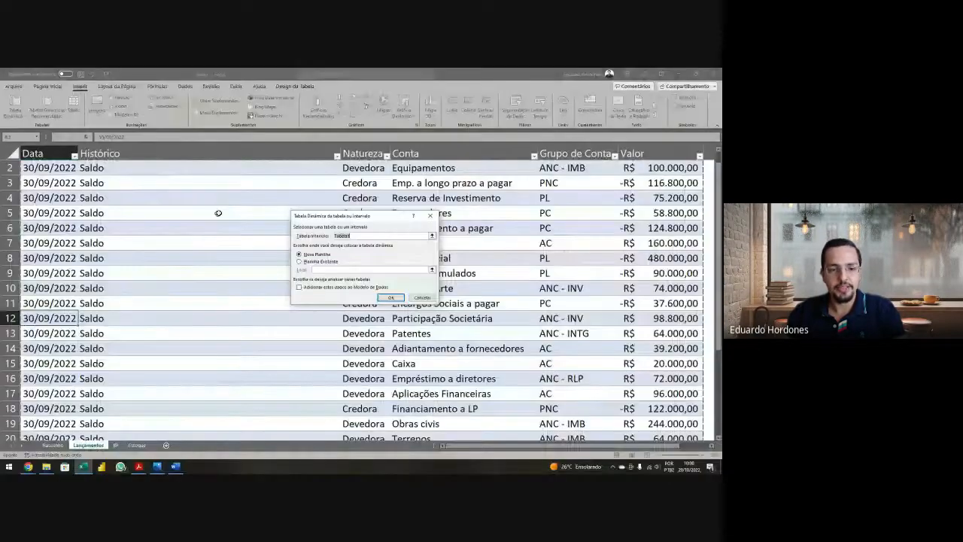
{"action": "left_click", "coordinate": [390, 298]}
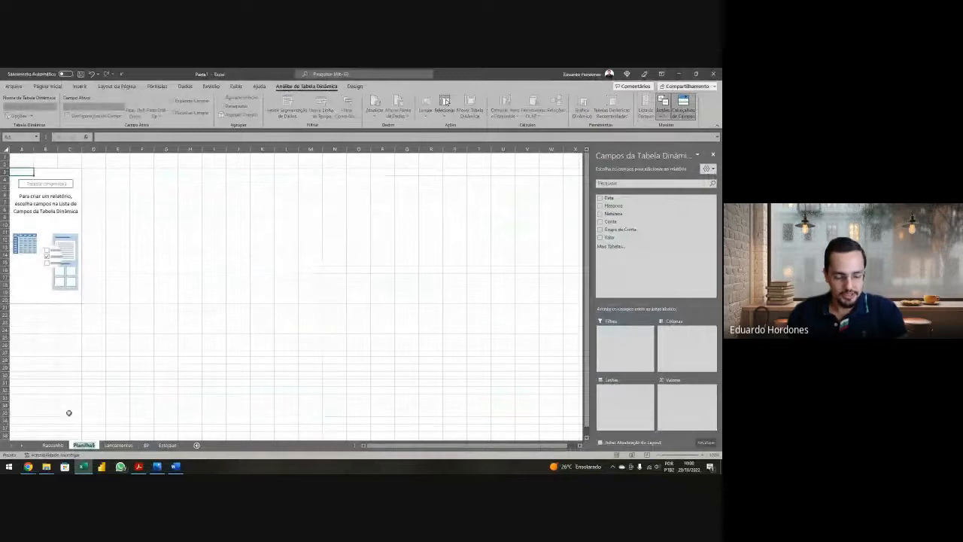
{"action": "type", "text": "DRE"}
{"action": "key", "text": "Return"}
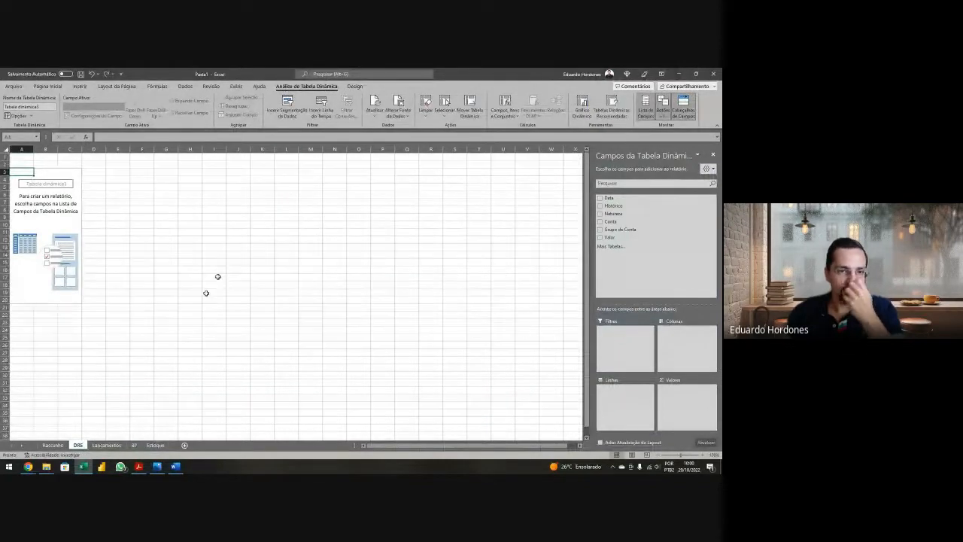
Step: Hide the gridlines on the DRE sheet
{"action": "left_click", "coordinate": [236, 86]}
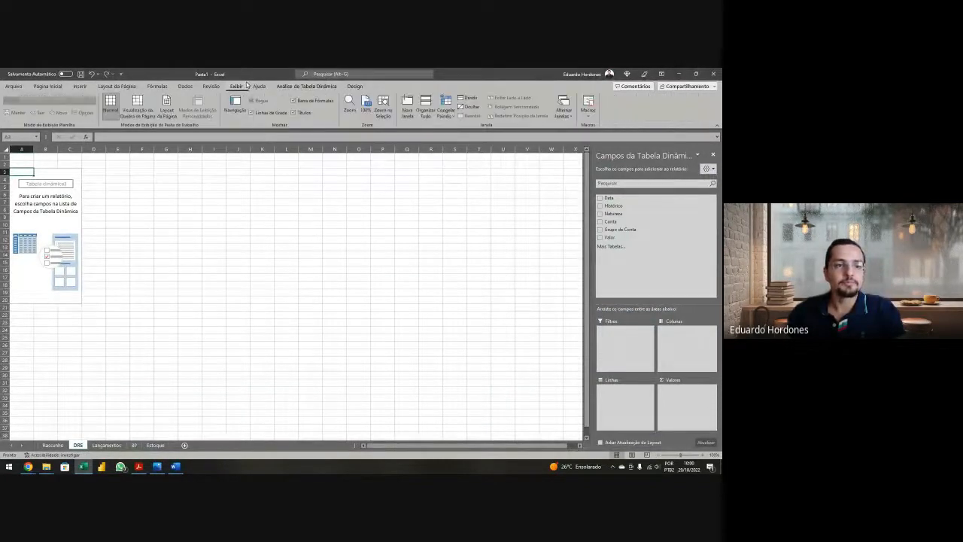
{"action": "left_click", "coordinate": [252, 113]}
{"action": "left_click", "coordinate": [214, 195]}
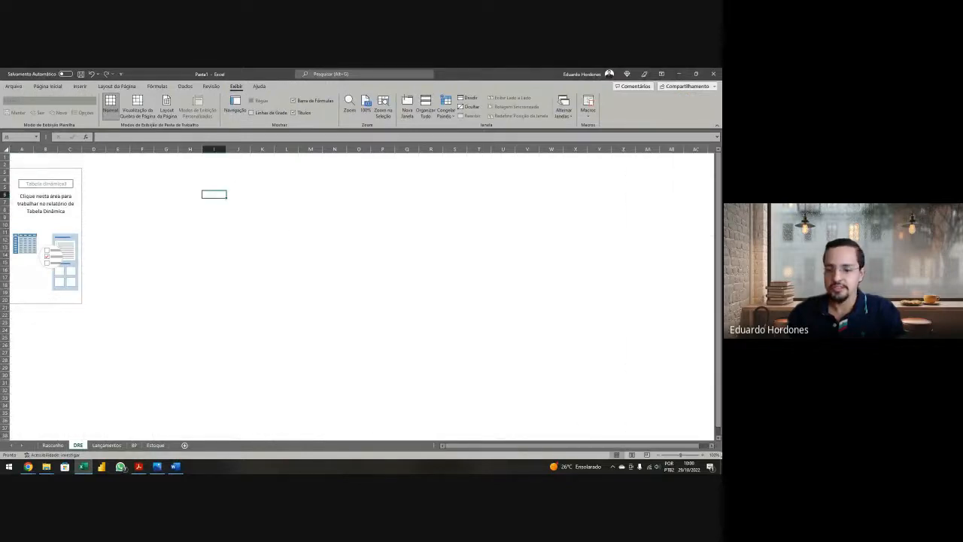
Step: Build the DRE PivotTable with Valor as the summed values and Grupo de Conta above Conta as the rows
{"action": "left_click", "coordinate": [704, 455]}
{"action": "left_click", "coordinate": [704, 455]}
{"action": "left_click", "coordinate": [704, 455]}
{"action": "left_click", "coordinate": [703, 456]}
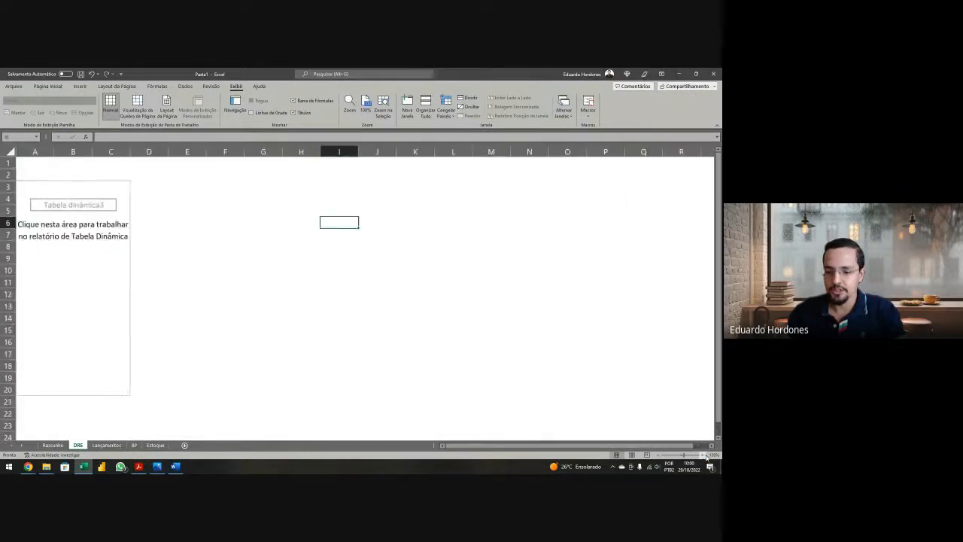
{"action": "left_click", "coordinate": [704, 455]}
{"action": "left_click", "coordinate": [704, 455]}
{"action": "left_click", "coordinate": [704, 456]}
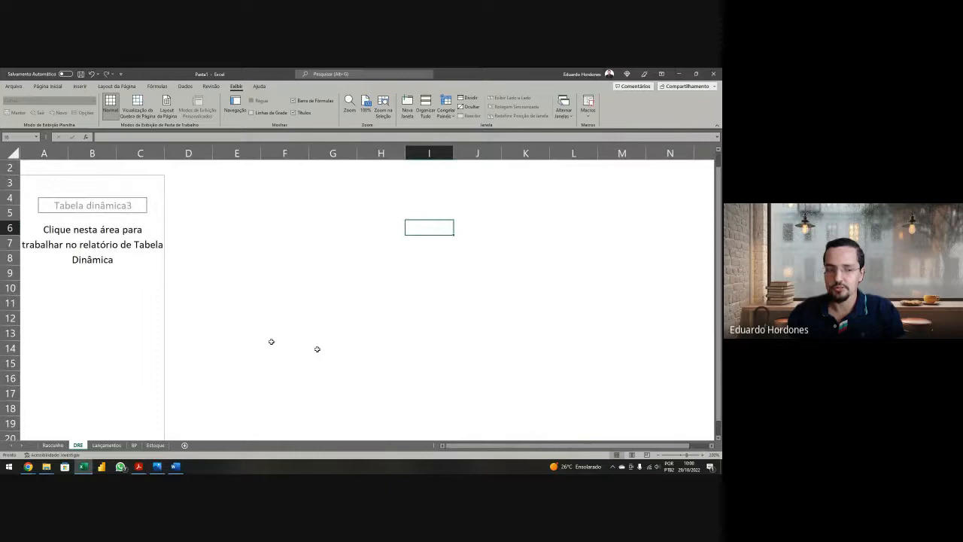
{"action": "left_click", "coordinate": [110, 230]}
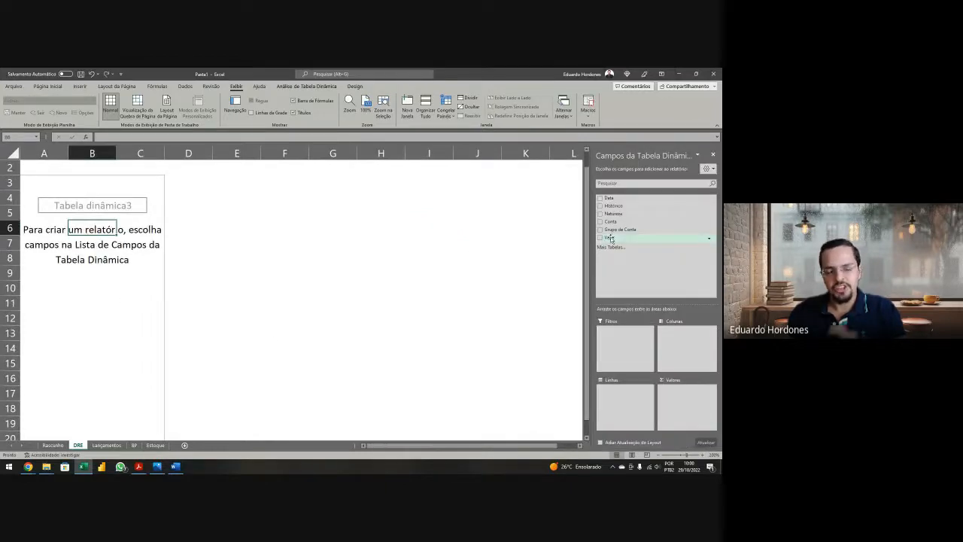
{"action": "left_click_drag", "start_coordinate": [611, 239], "coordinate": [682, 395]}
{"action": "left_click_drag", "start_coordinate": [610, 221], "coordinate": [631, 401]}
{"action": "left_click_drag", "start_coordinate": [620, 229], "coordinate": [626, 385]}
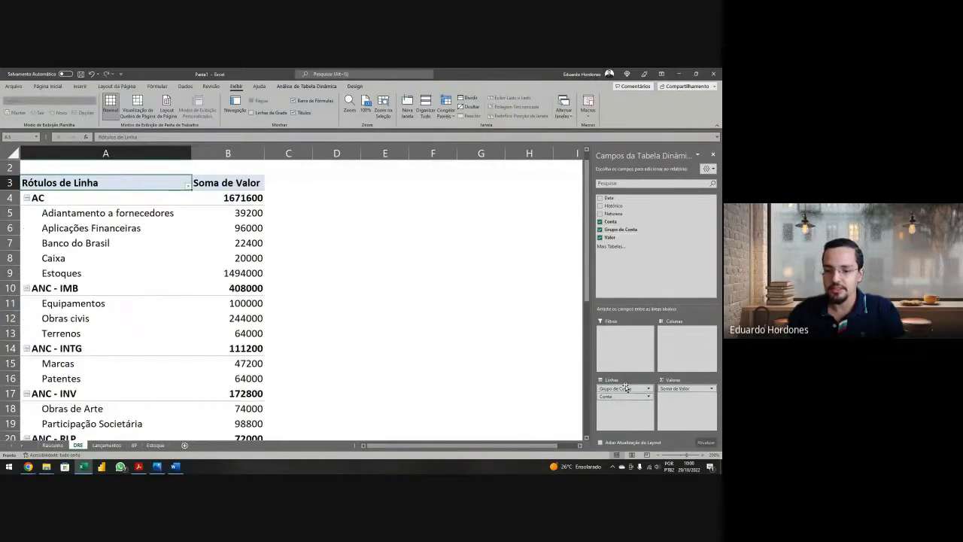
Step: Set the number format of the Soma de Valor field to Moeda
{"action": "left_click", "coordinate": [710, 390]}
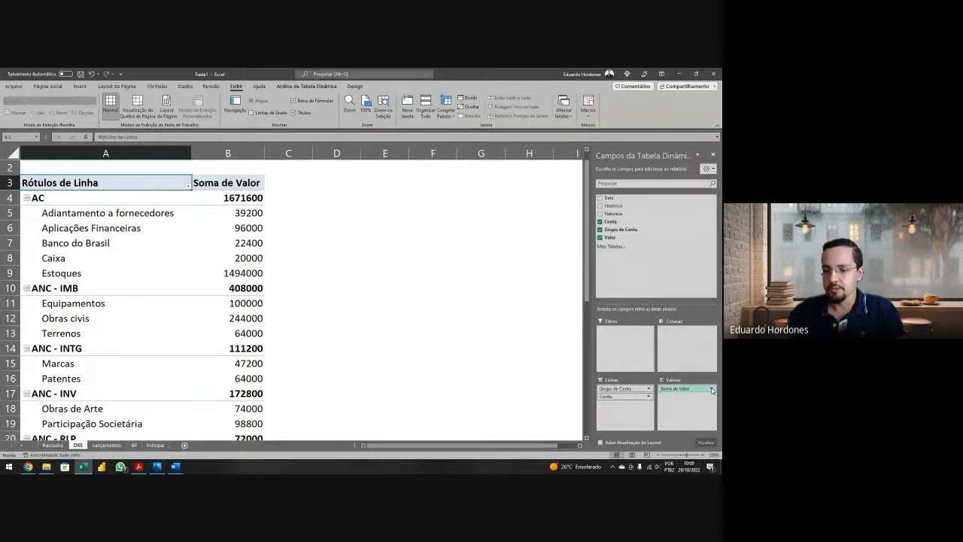
{"action": "left_click", "coordinate": [677, 380]}
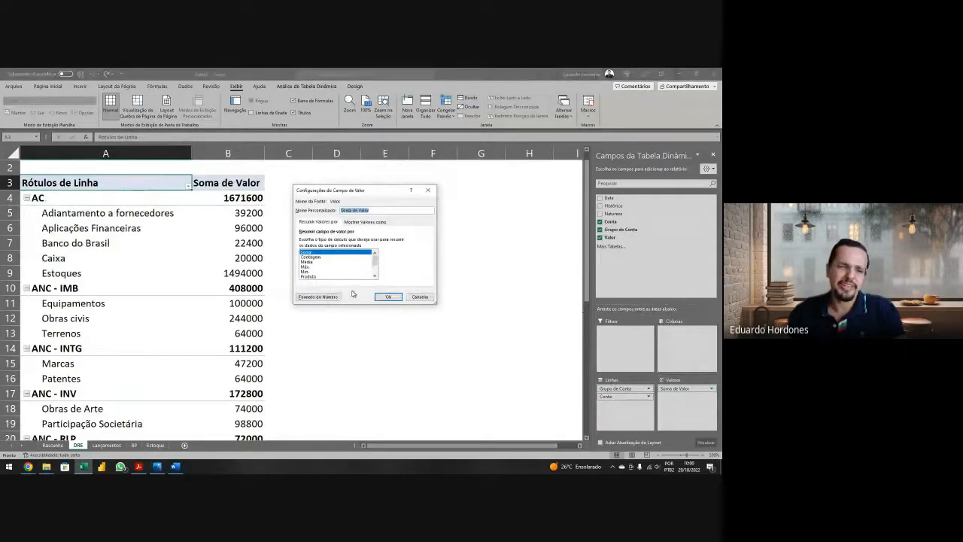
{"action": "left_click", "coordinate": [322, 297]}
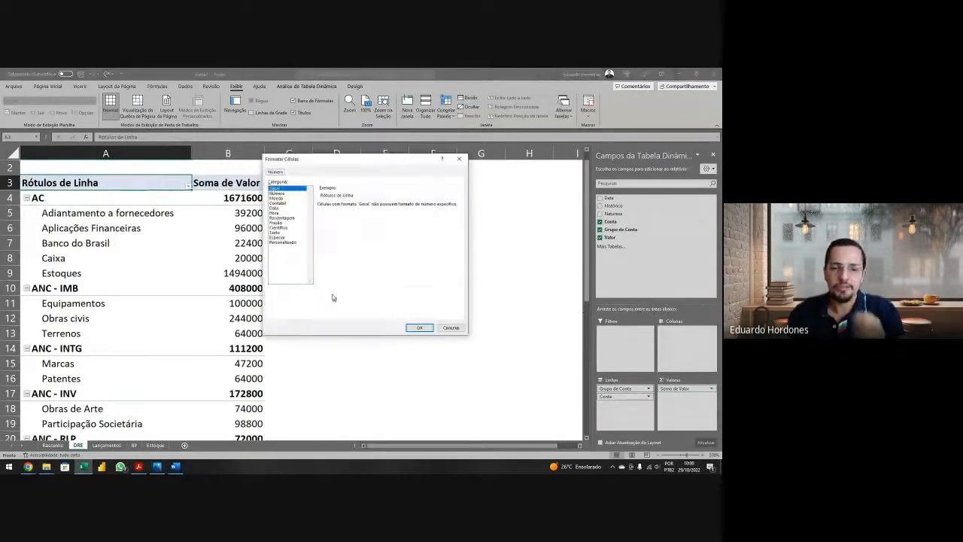
{"action": "left_click", "coordinate": [280, 198]}
{"action": "left_click", "coordinate": [419, 329]}
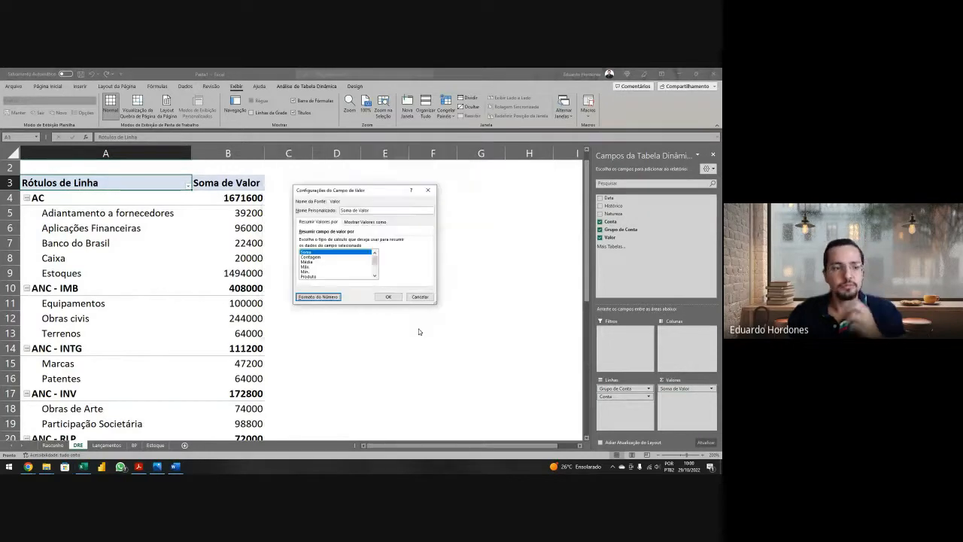
{"action": "left_click", "coordinate": [397, 300]}
{"action": "left_click", "coordinate": [178, 197]}
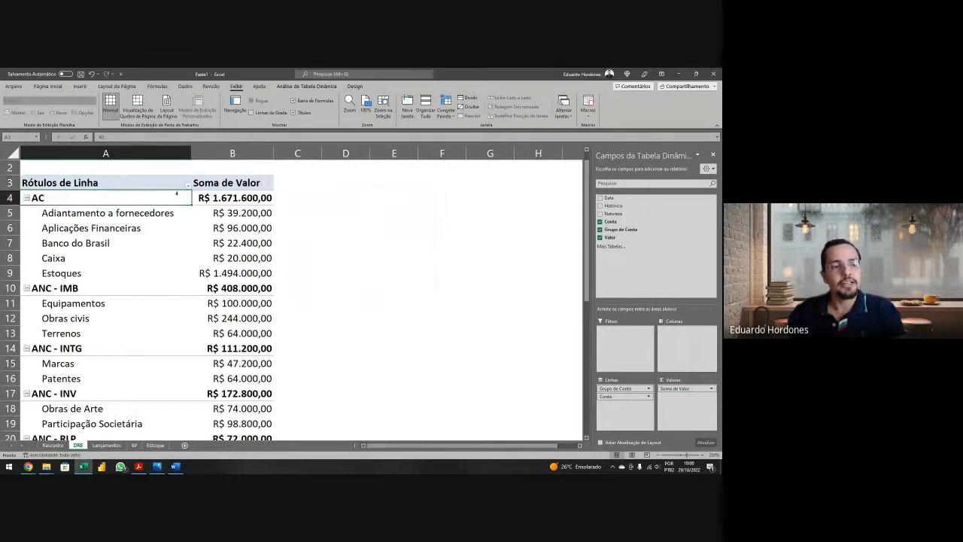
Step: Filter the DRE PivotTable's Grupo de Conta field so that only Despesas Operacionais is selected
{"action": "left_click", "coordinate": [187, 187]}
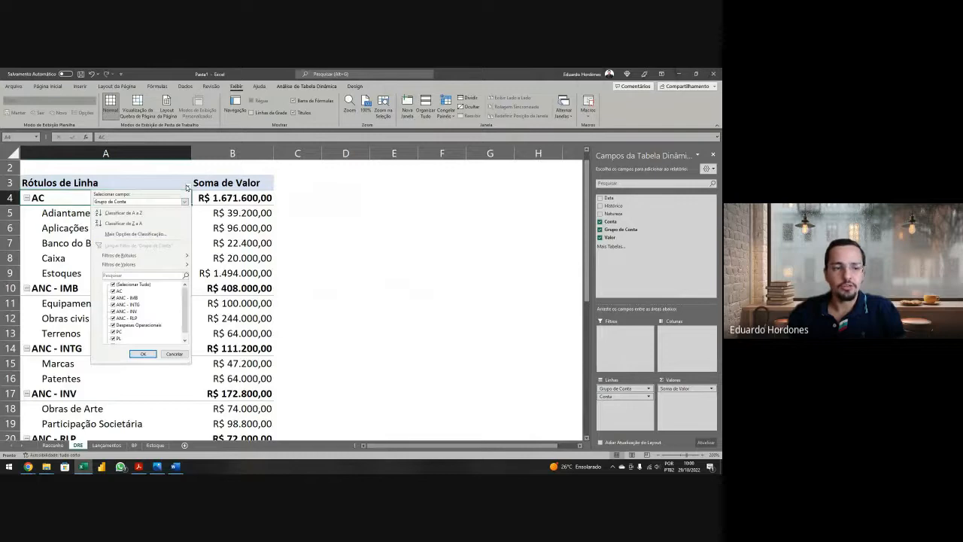
{"action": "left_click", "coordinate": [113, 285]}
{"action": "scroll", "coordinate": [121, 316], "scroll_direction": "down", "scroll_amount": 1}
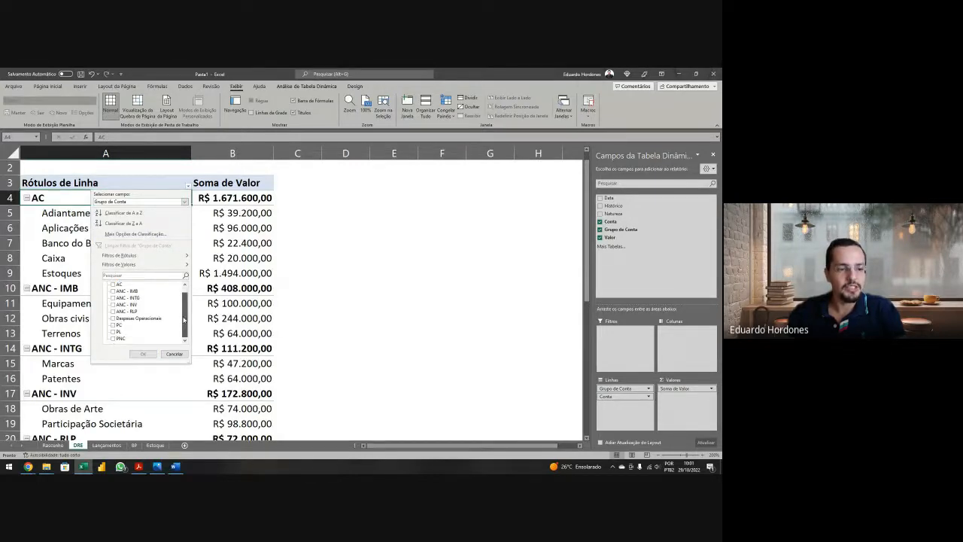
{"action": "left_click", "coordinate": [113, 319]}
{"action": "left_click", "coordinate": [149, 354]}
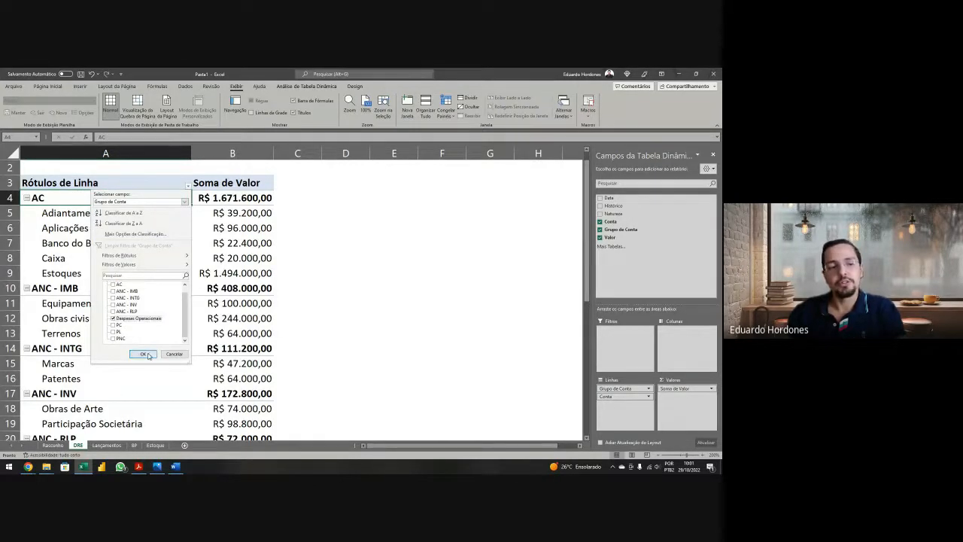
Step: Rename the DRE PivotTable's row label header as D.R.E. and its value header as "Valor."
{"action": "key", "text": "Up"}
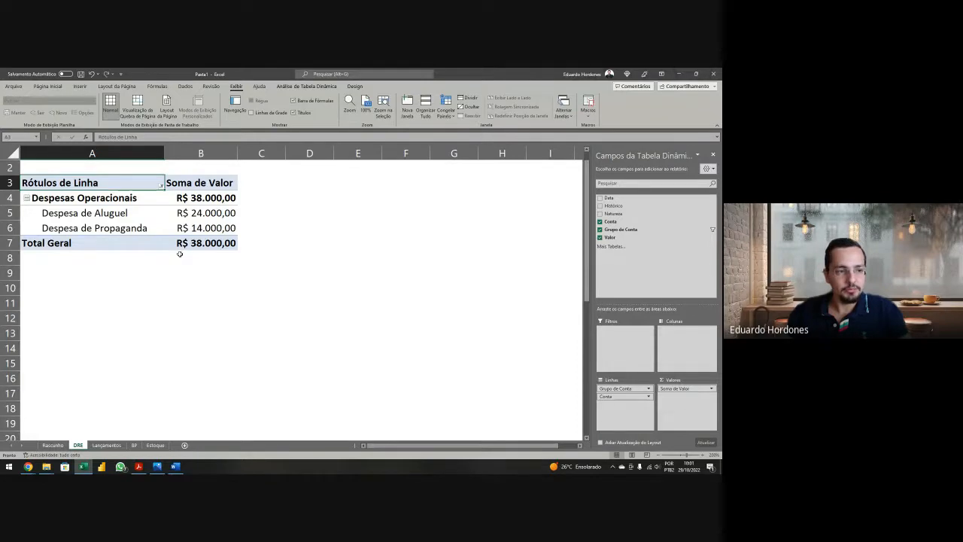
{"action": "type", "text": "D.R.E."}
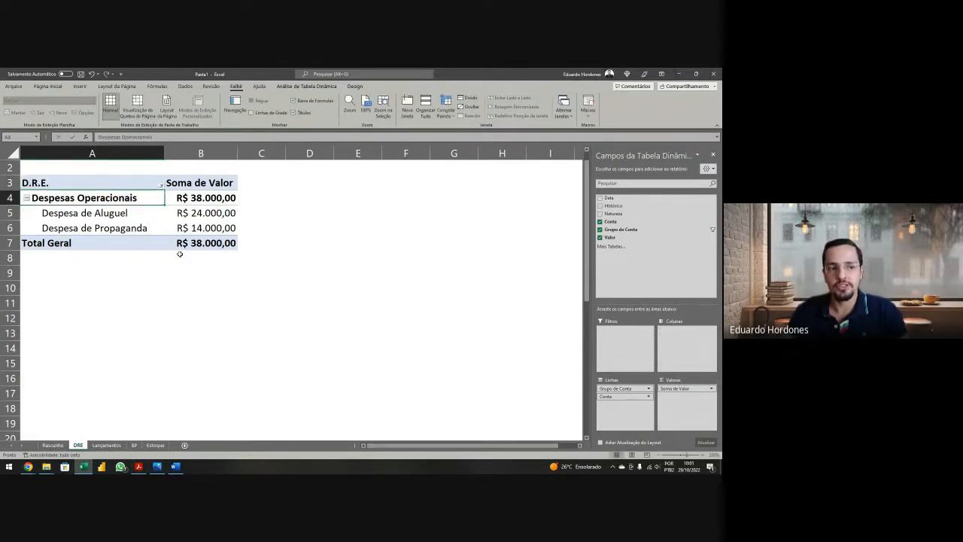
{"action": "key", "text": "Tab"}
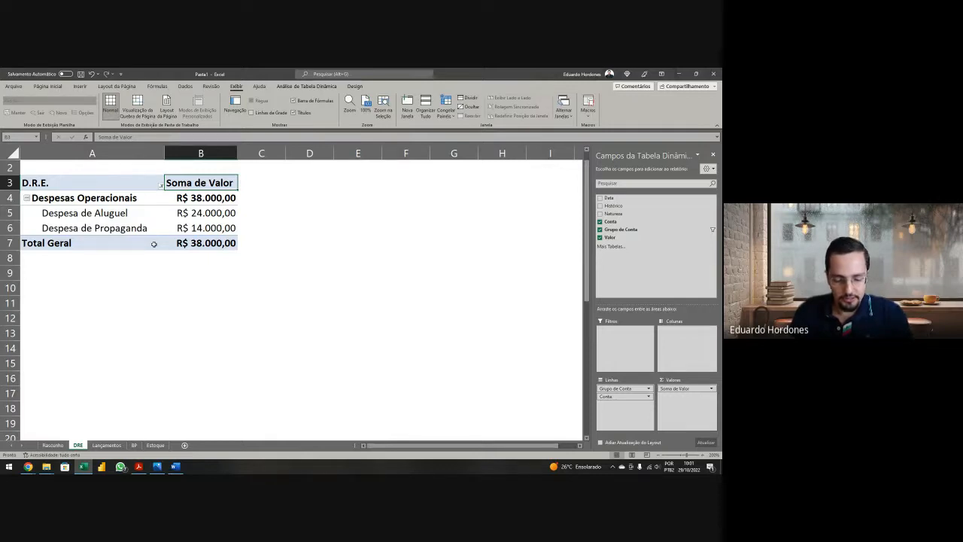
{"action": "type", "text": "Valor"}
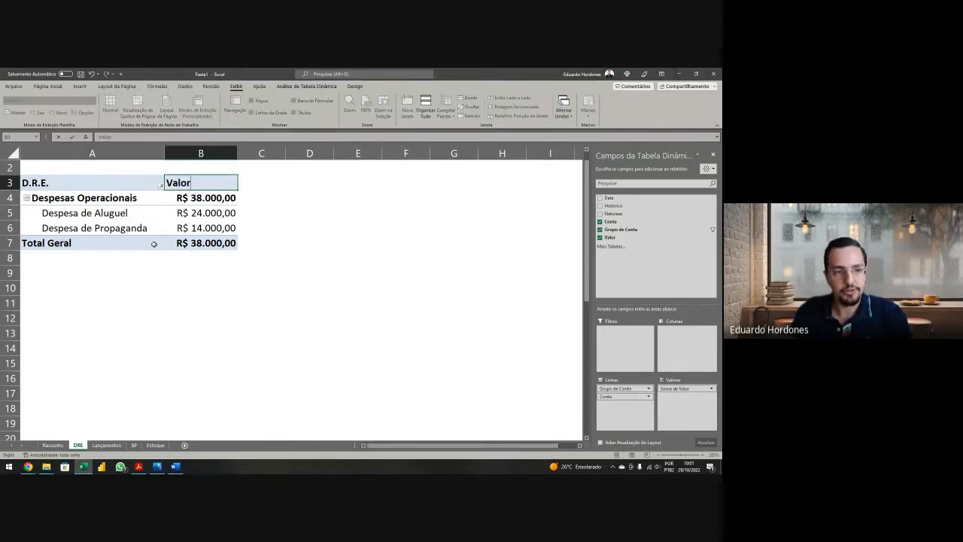
{"action": "key", "text": "Return"}
{"action": "key", "text": "Return"}
{"action": "type", "text": "."}
{"action": "key", "text": "Return"}
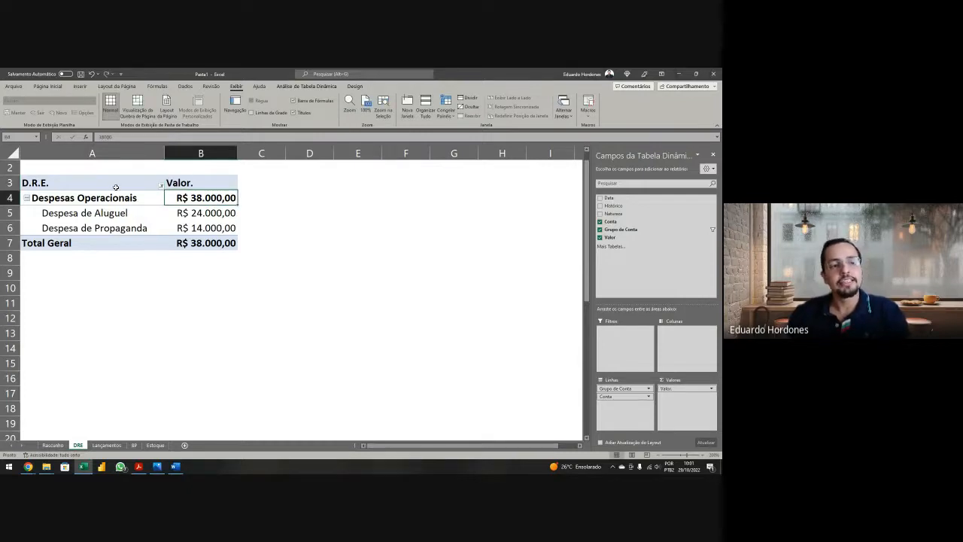
Step: Review the DRE PivotTable against the Passivo + PL total on the BP sheet
{"action": "left_click_drag", "start_coordinate": [116, 186], "coordinate": [192, 239]}
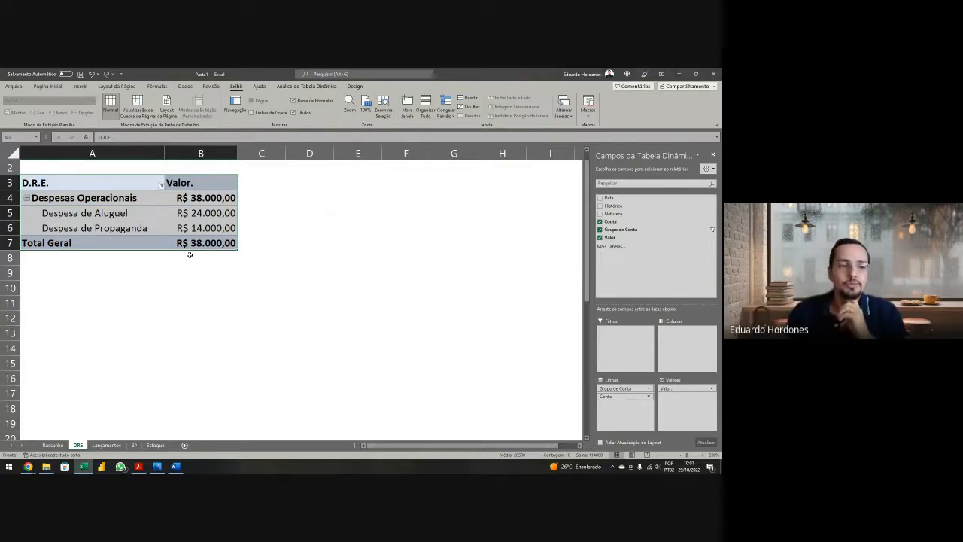
{"action": "left_click", "coordinate": [109, 446]}
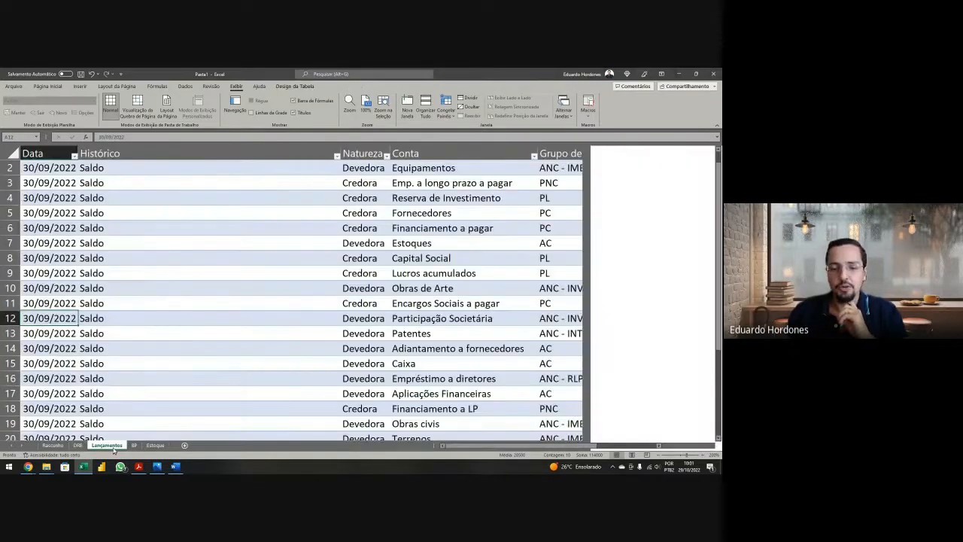
{"action": "left_click", "coordinate": [134, 445]}
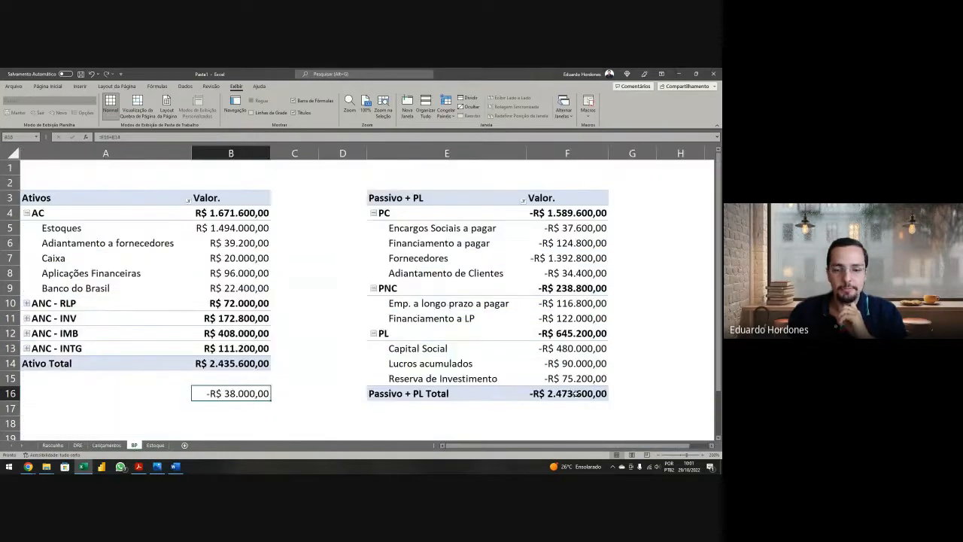
{"action": "left_click", "coordinate": [576, 393]}
{"action": "left_click", "coordinate": [534, 418]}
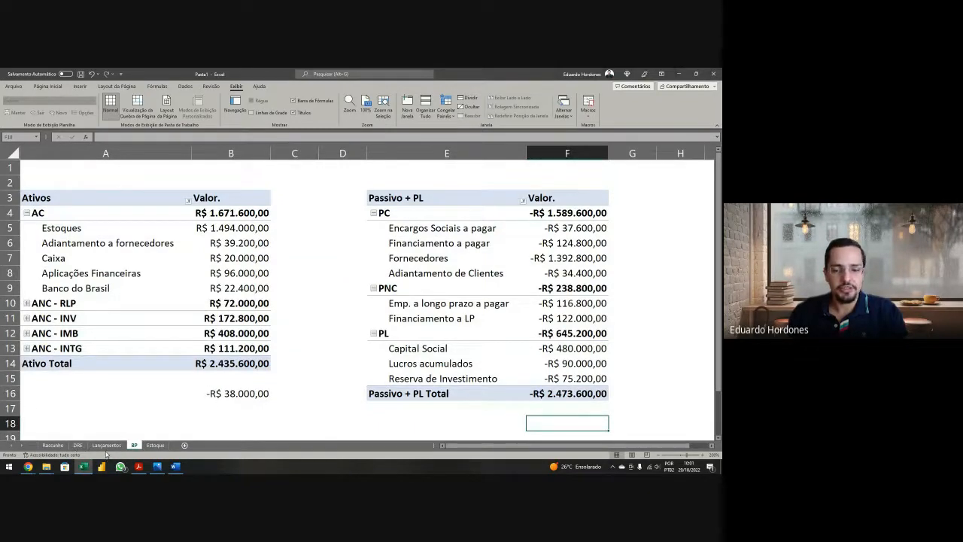
Step: Add a row at the end of the Lançamentos table dated 29/10/2022 with the Histórico "Lucro Acumulado"
{"action": "left_click", "coordinate": [106, 445]}
{"action": "scroll", "coordinate": [93, 388], "scroll_direction": "down", "scroll_amount": 5}
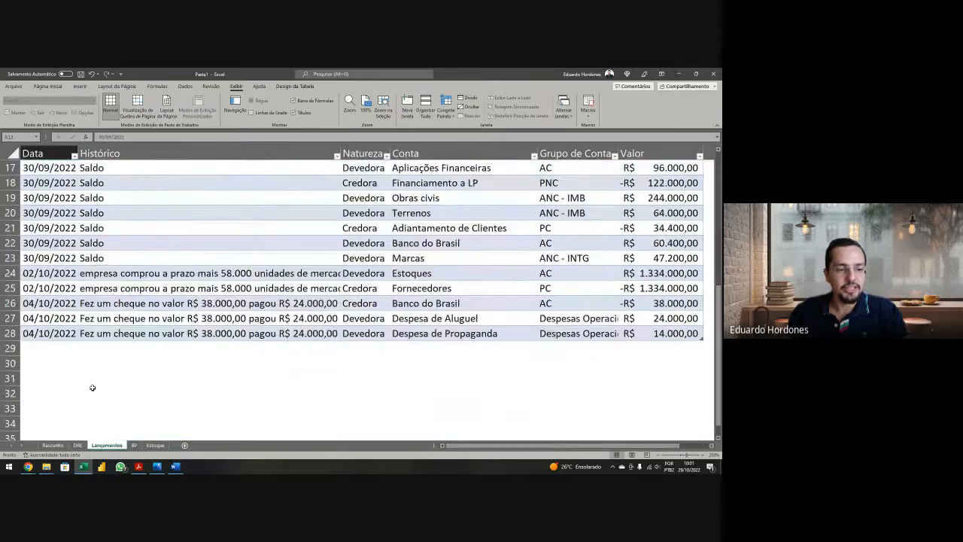
{"action": "left_click", "coordinate": [66, 349]}
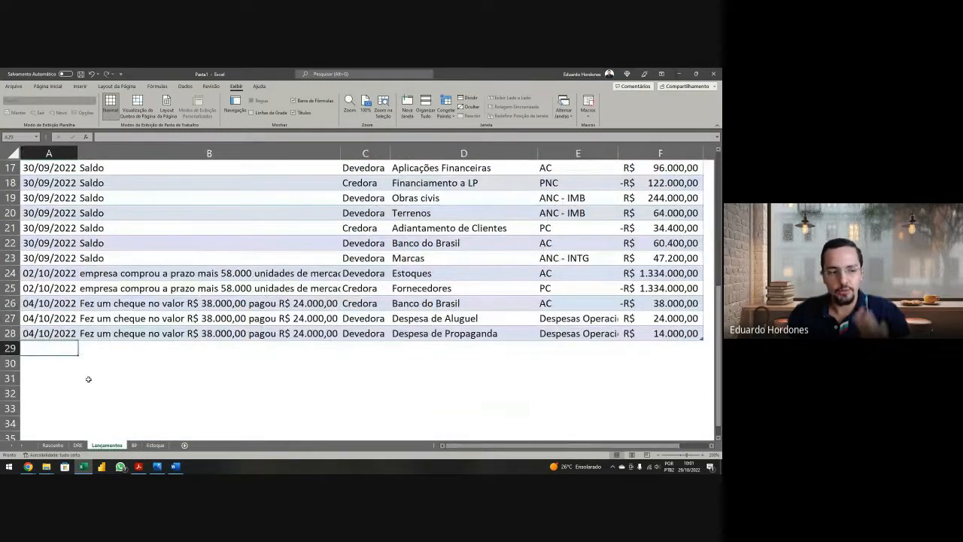
{"action": "type", "text": "29/10/"}
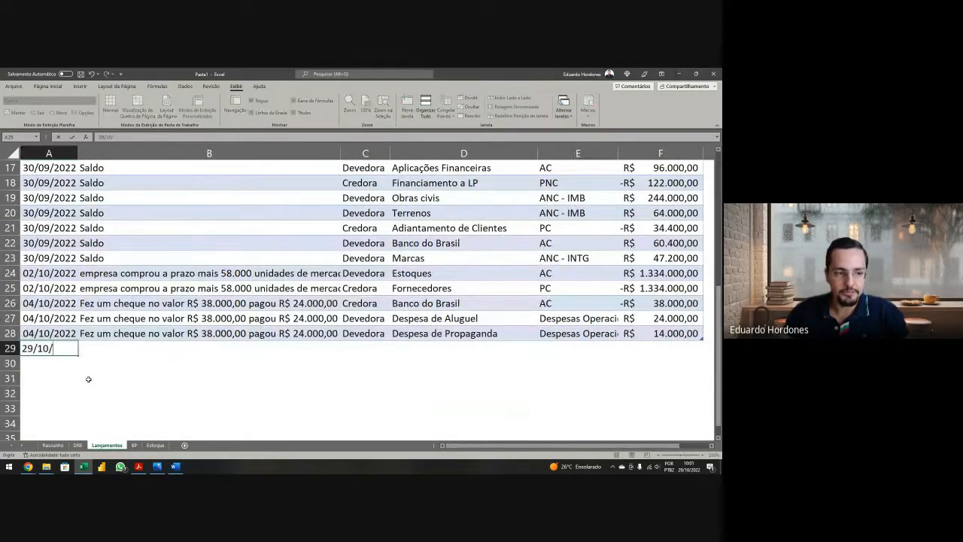
{"action": "type", "text": "202"}
{"action": "key", "text": "BackSpace"}
{"action": "key", "text": "BackSpace"}
{"action": "type", "text": "0"}
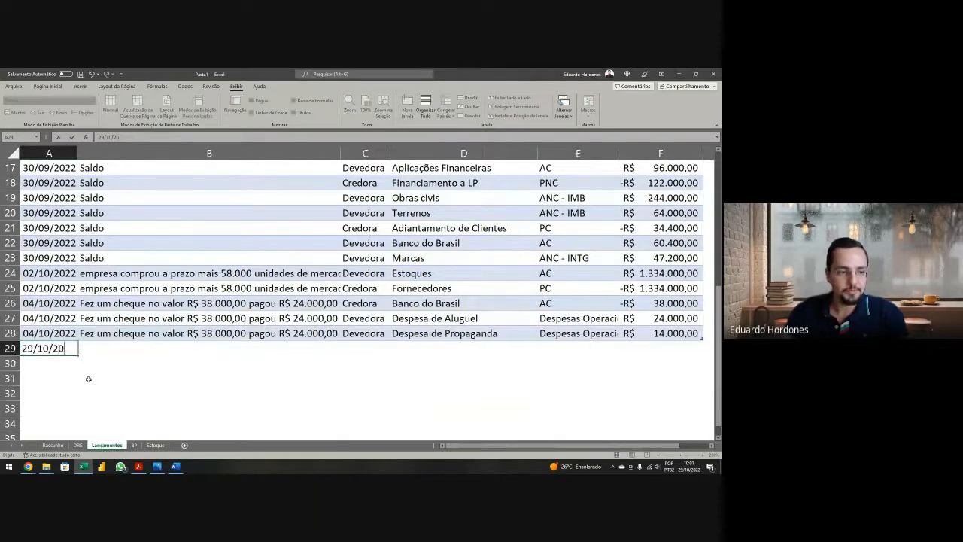
{"action": "type", "text": "22"}
{"action": "key", "text": "Tab"}
{"action": "type", "text": "Lucro "}
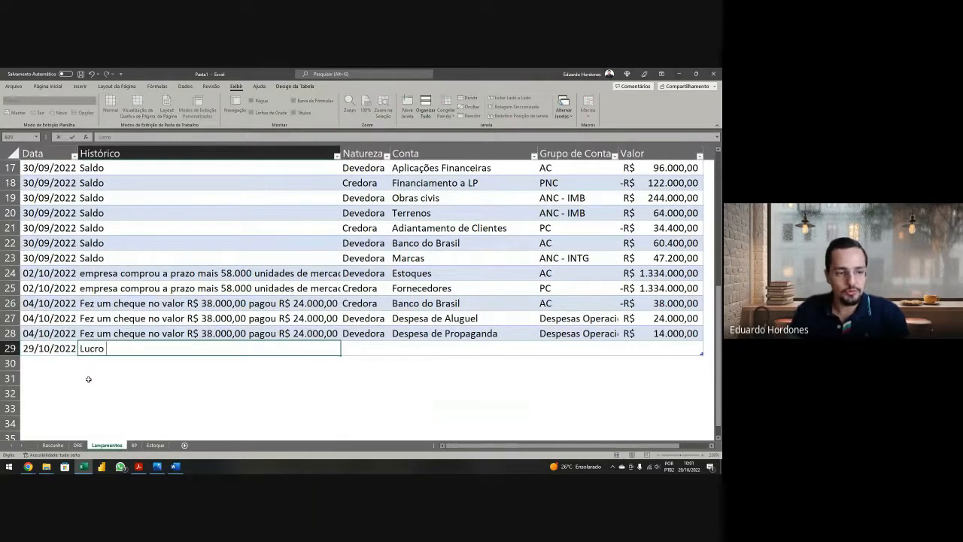
{"action": "type", "text": "Acumulado"}
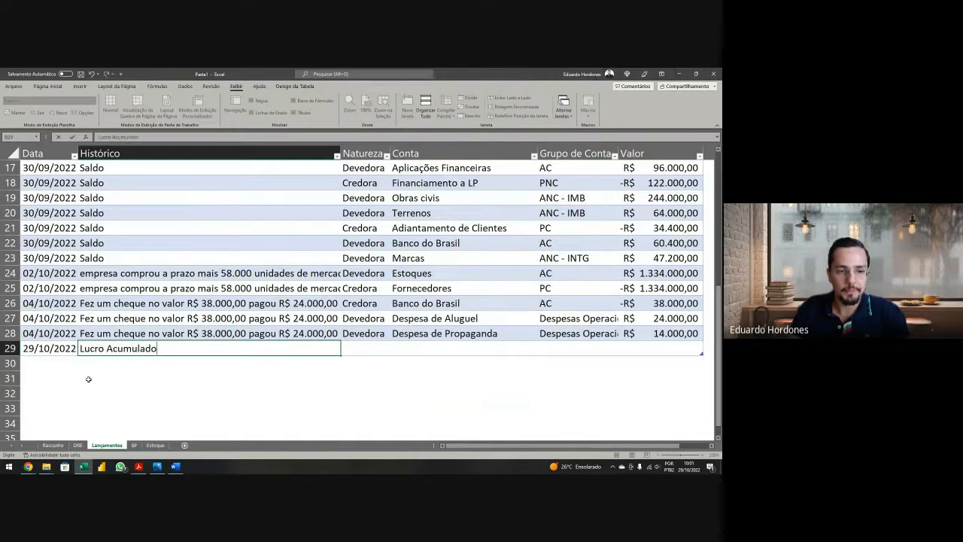
{"action": "key", "text": "Tab"}
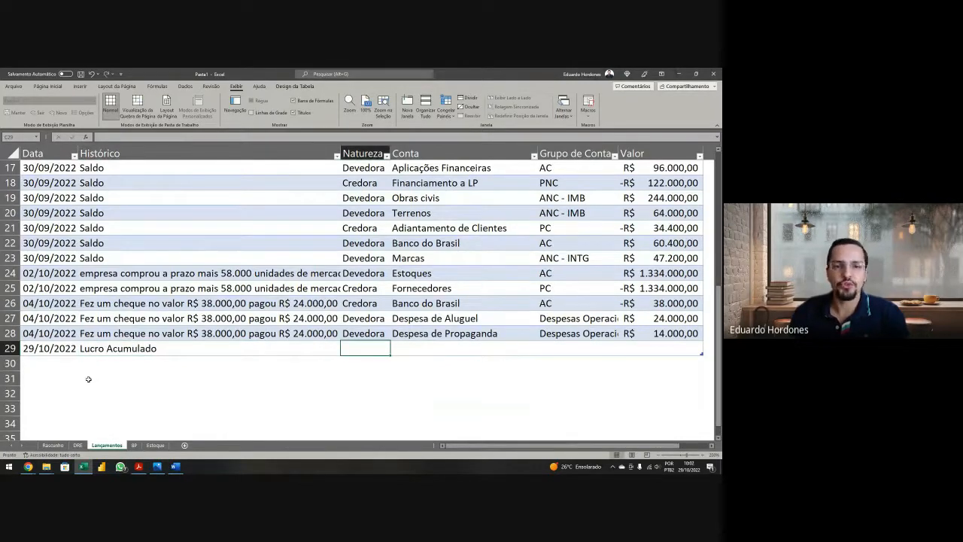
Step: Complete the 29/10/2022 entry with Valor 38000, Conta "Lucros acumulados" and Grupo de Conta "PL", leaving Natureza blank
{"action": "key", "text": "Tab"}
{"action": "key", "text": "Tab"}
{"action": "key", "text": "Tab"}
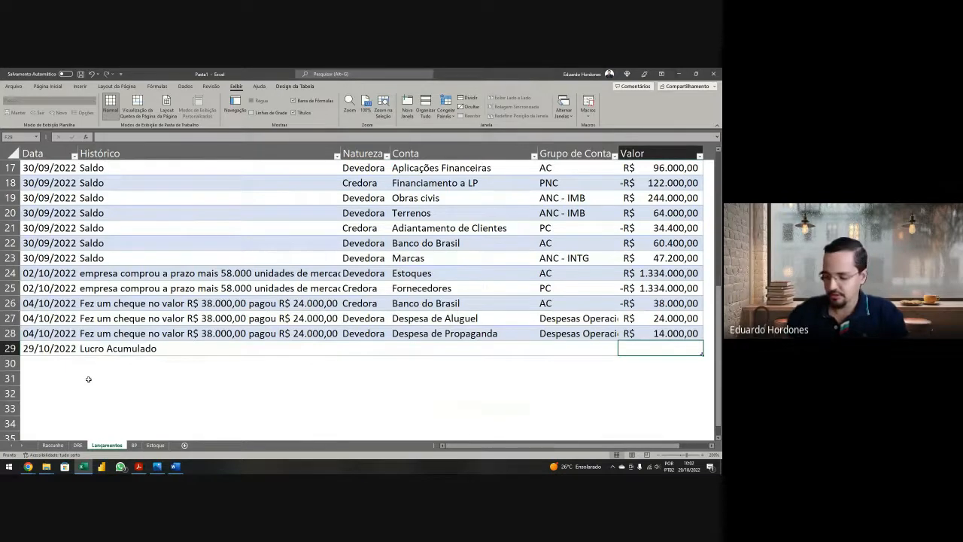
{"action": "type", "text": "38000"}
{"action": "key", "text": "Return"}
{"action": "key", "text": "Up"}
{"action": "key", "text": "Left"}
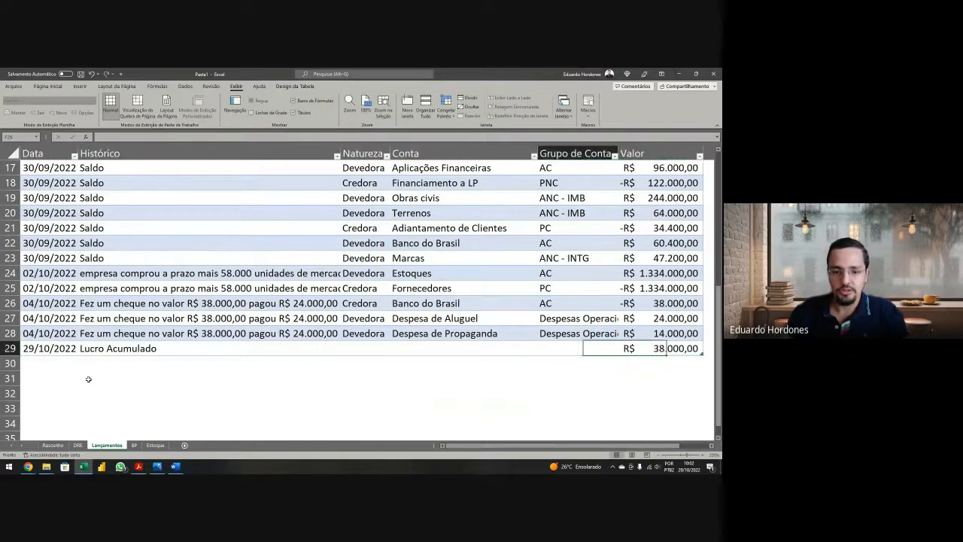
{"action": "key", "text": "Left"}
{"action": "type", "text": "Lucros acumulados"}
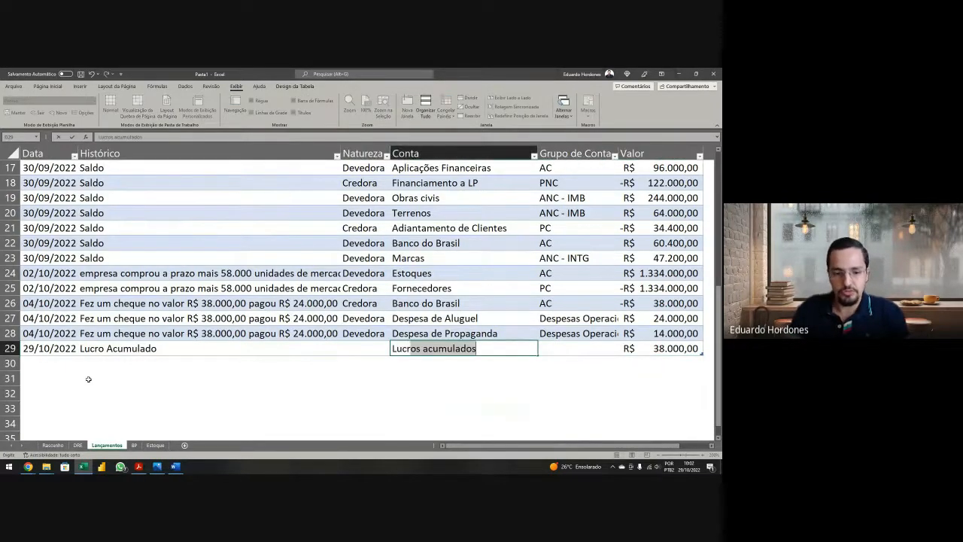
{"action": "key", "text": "Tab"}
{"action": "type", "text": "PL"}
{"action": "key", "text": "Return"}
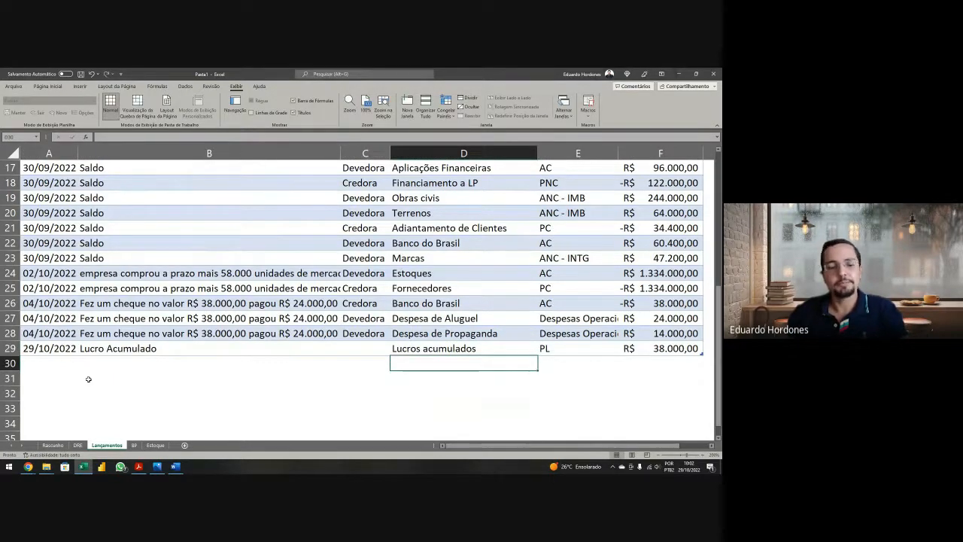
Step: Refresh the balance sheet PivotTables on the BP sheet, check the difference in B16 and return to Lançamentos
{"action": "left_click", "coordinate": [134, 445]}
{"action": "right_click", "coordinate": [207, 304]}
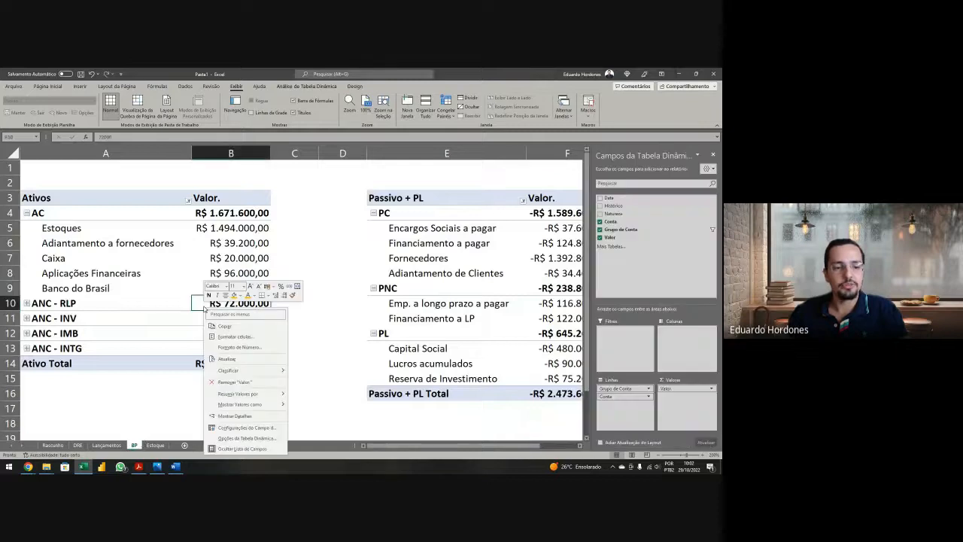
{"action": "left_click", "coordinate": [255, 348]}
{"action": "left_click", "coordinate": [309, 416]}
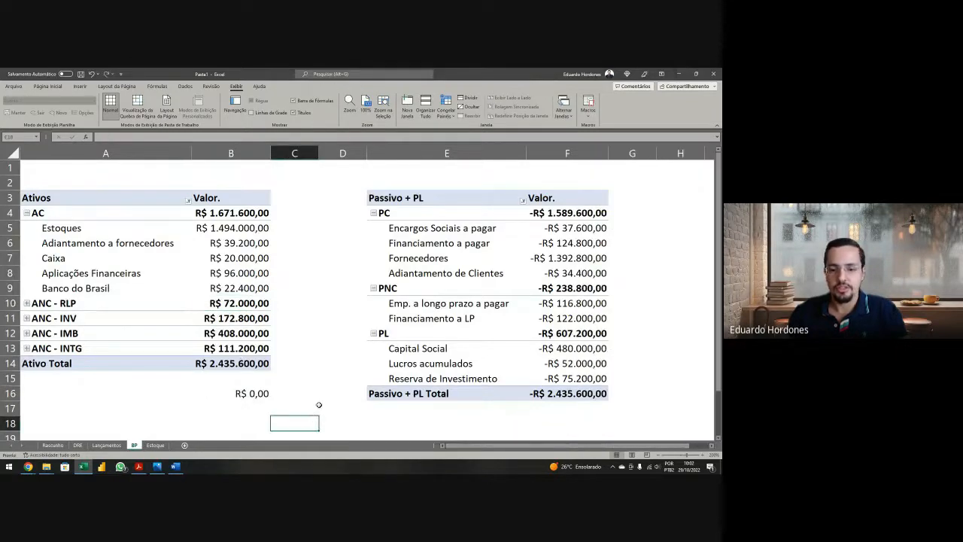
{"action": "key", "text": "Up"}
{"action": "key", "text": "Left"}
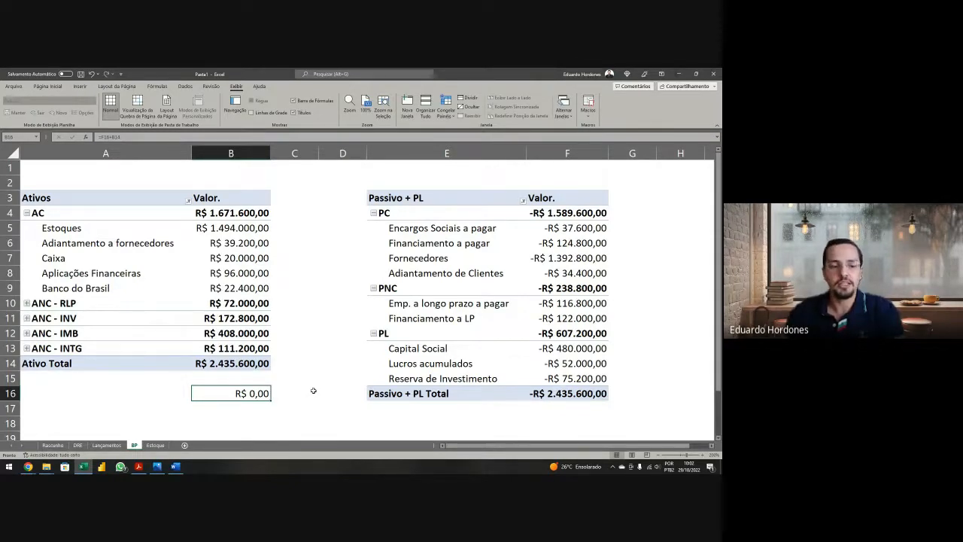
{"action": "left_click", "coordinate": [110, 446]}
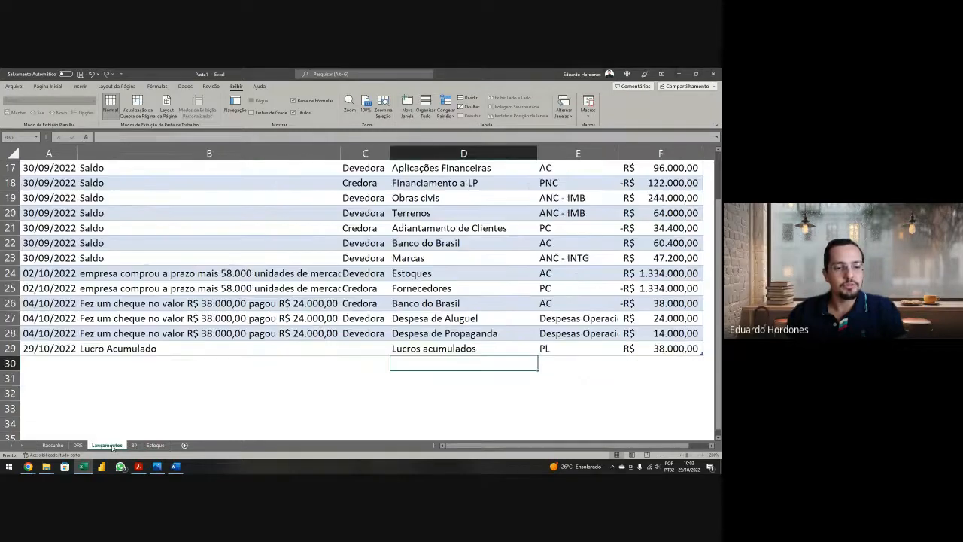
Step: Check the D.R.E. total against the Lucro Acumulado entry dated 29/10/2022, and clear that entry from row 29 of the Lançamentos sheet
{"action": "left_click", "coordinate": [637, 350]}
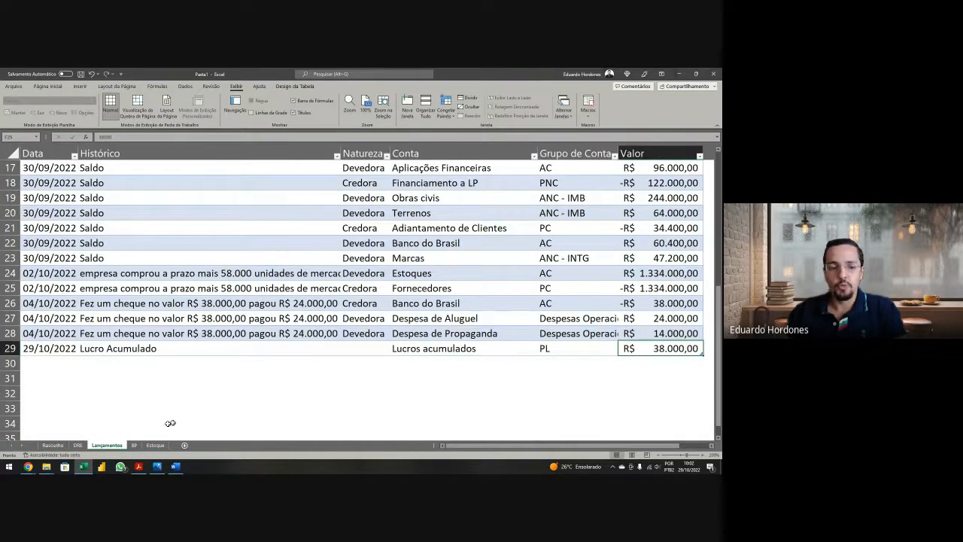
{"action": "left_click", "coordinate": [78, 446]}
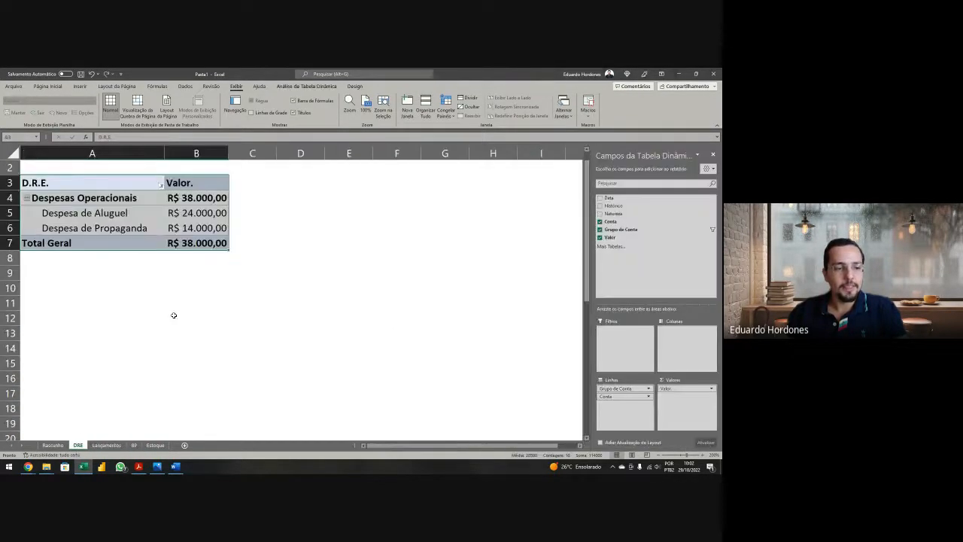
{"action": "left_click", "coordinate": [195, 246]}
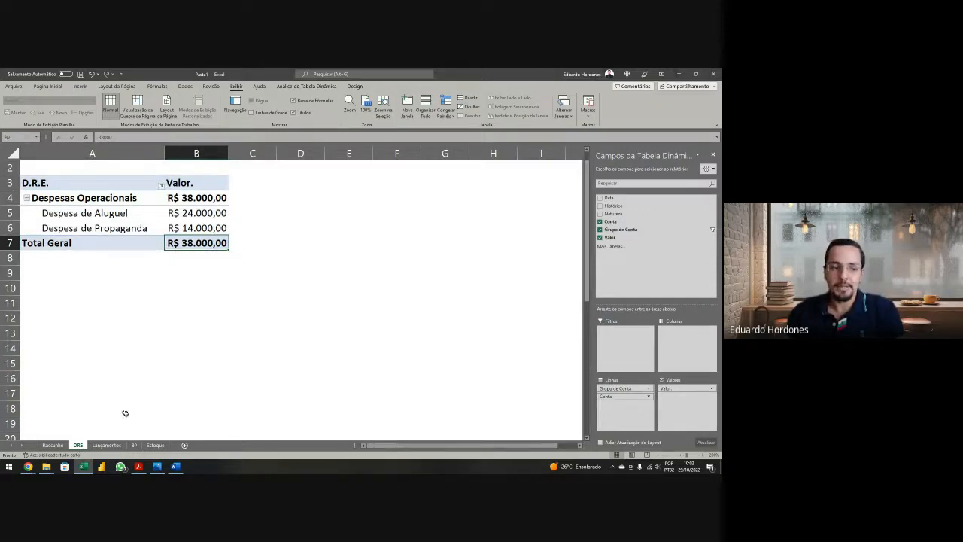
{"action": "left_click", "coordinate": [119, 445]}
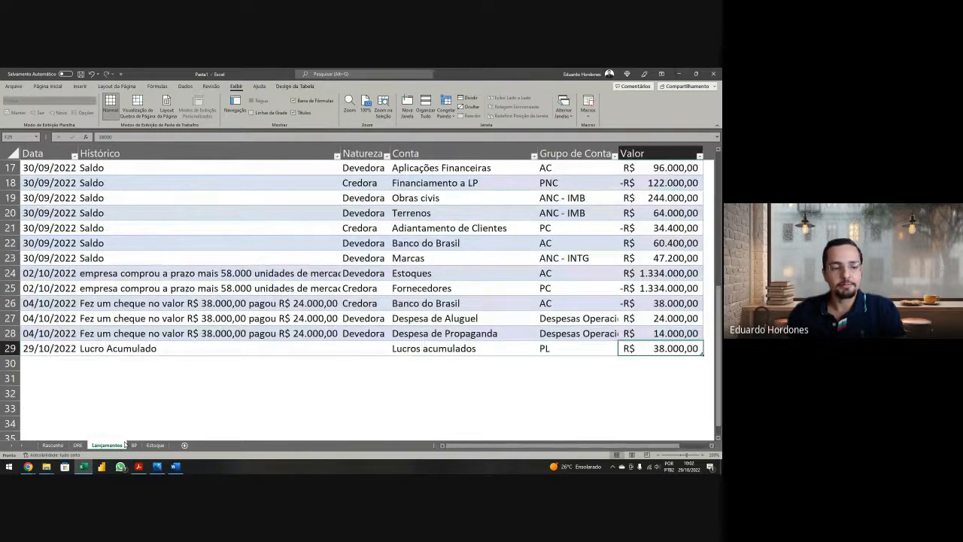
{"action": "left_click_drag", "start_coordinate": [45, 349], "coordinate": [626, 345]}
{"action": "key", "text": "Delete"}
{"action": "left_click", "coordinate": [331, 322]}
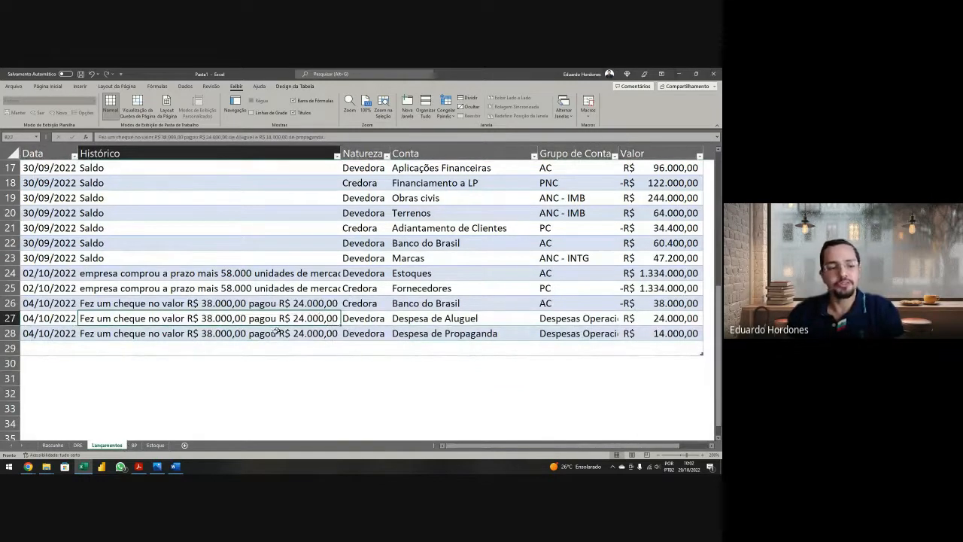
Step: Switch to the exercise PDF in Adobe Acrobat Reader and read the 08/10/2022 merchandise sale, highlighting its quantity sold
{"action": "left_click", "coordinate": [139, 466]}
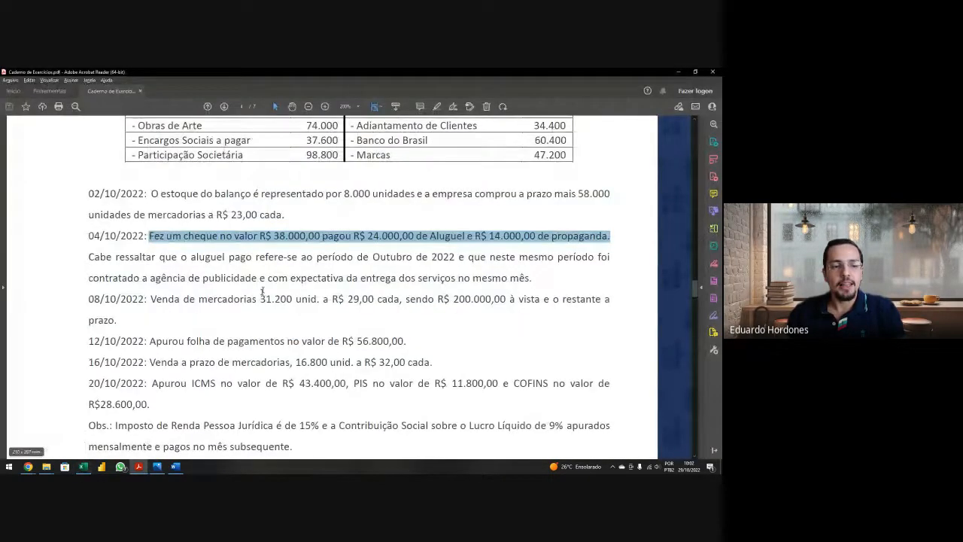
{"action": "scroll", "coordinate": [135, 269], "scroll_direction": "down", "scroll_amount": 1}
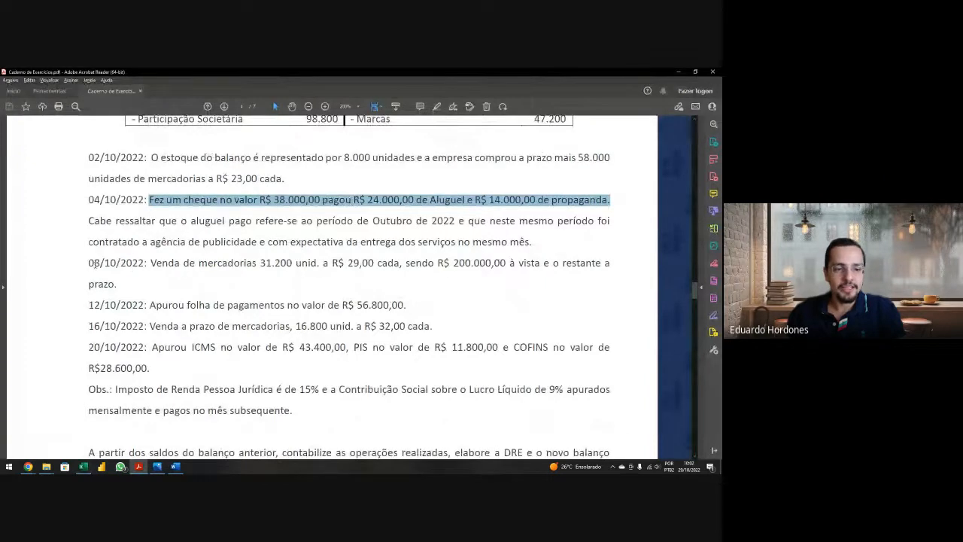
{"action": "left_click_drag", "start_coordinate": [93, 262], "coordinate": [479, 284]}
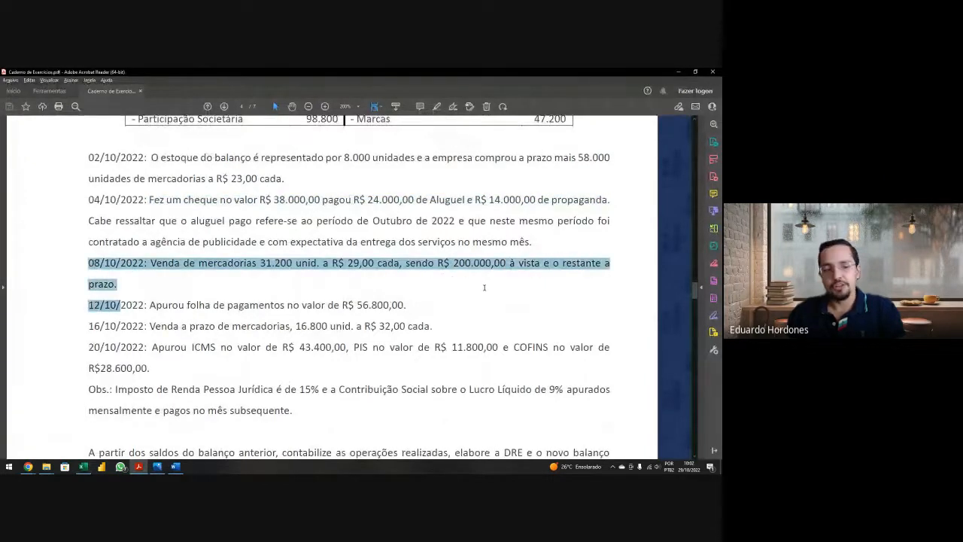
{"action": "key", "text": "ctrl+a"}
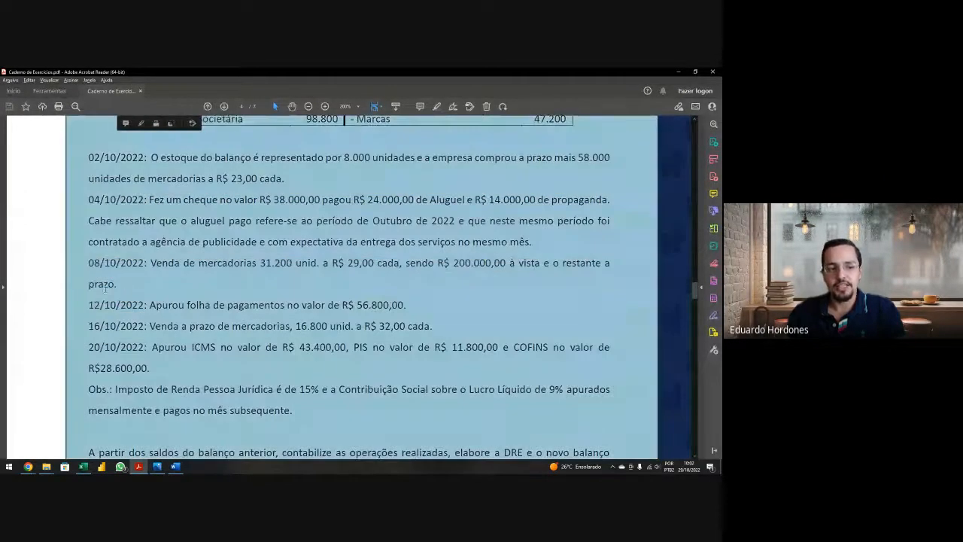
{"action": "left_click_drag", "start_coordinate": [115, 287], "coordinate": [91, 263]}
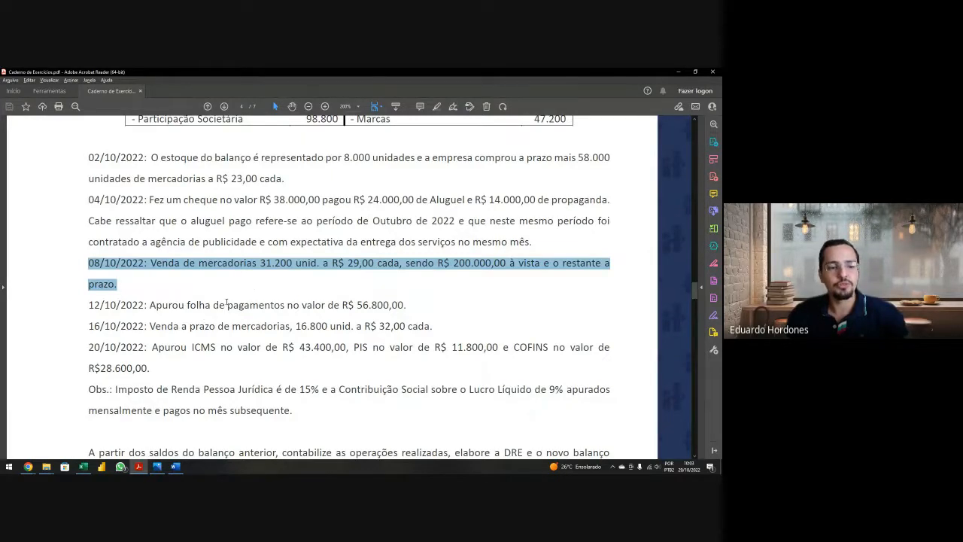
{"action": "key", "text": "ctrl+a"}
{"action": "double_click", "coordinate": [293, 263]}
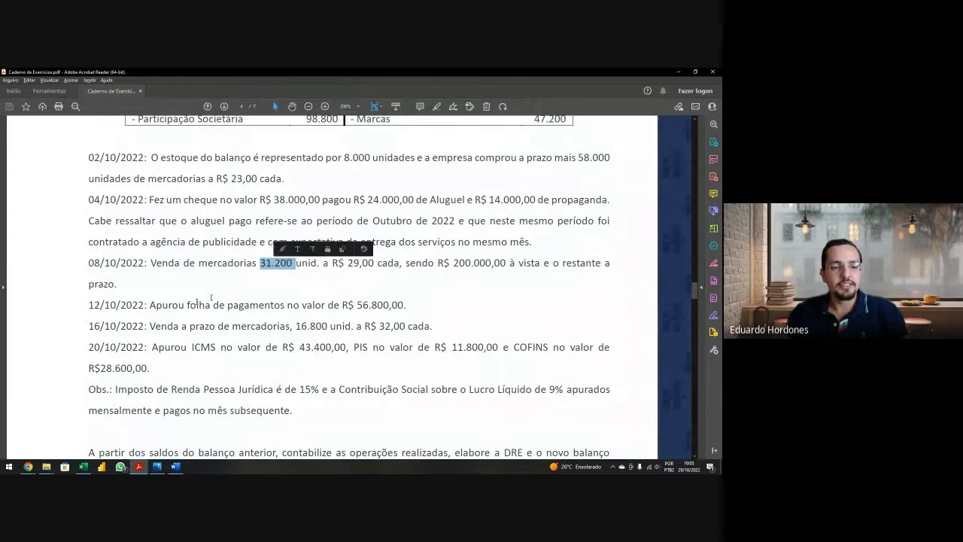
Step: Switch to Excel and record a Venda dated 08/10/2022 in row 5 of the Estoque sheet, with a Saída quantity of 31.200
{"action": "left_click", "coordinate": [84, 467]}
{"action": "left_click", "coordinate": [155, 444]}
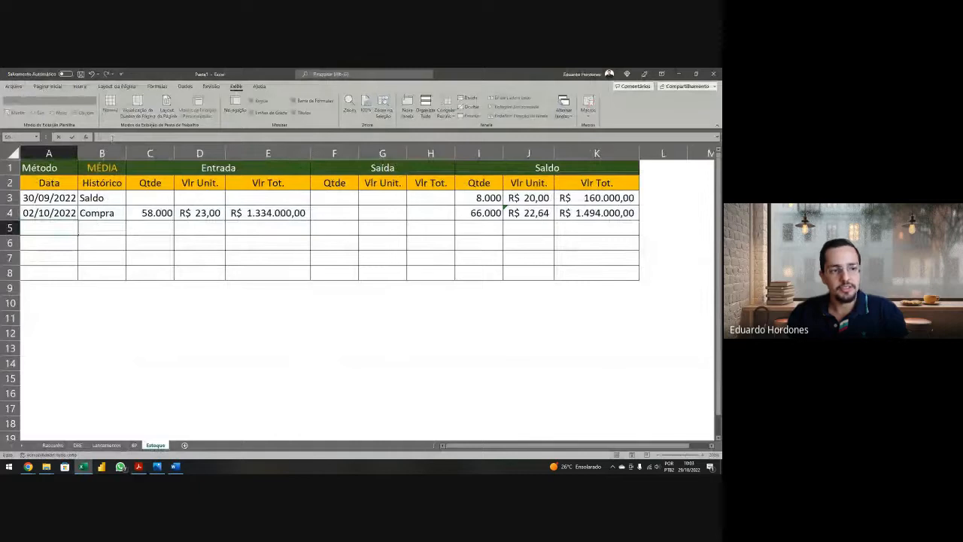
{"action": "key", "text": "alt+Tab"}
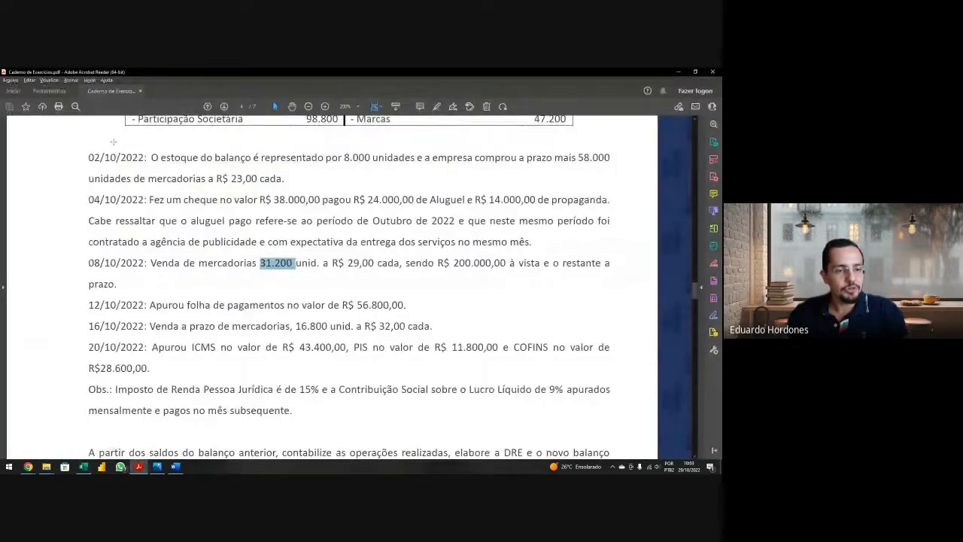
{"action": "key", "text": "alt+Tab"}
{"action": "type", "text": "08/10/202"}
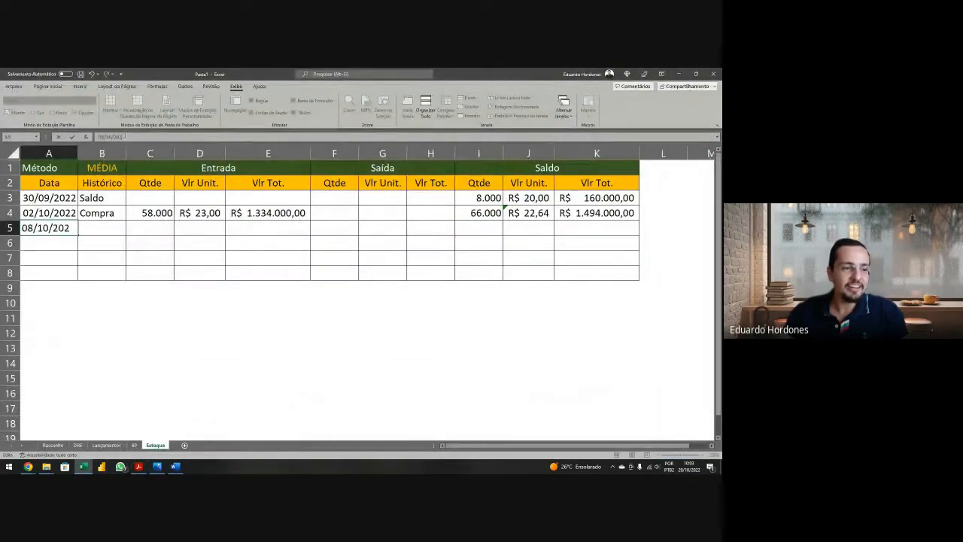
{"action": "type", "text": "2"}
{"action": "key", "text": "Tab"}
{"action": "type", "text": "Venda"}
{"action": "key", "text": "Tab"}
{"action": "key", "text": "Tab"}
{"action": "key", "text": "Tab"}
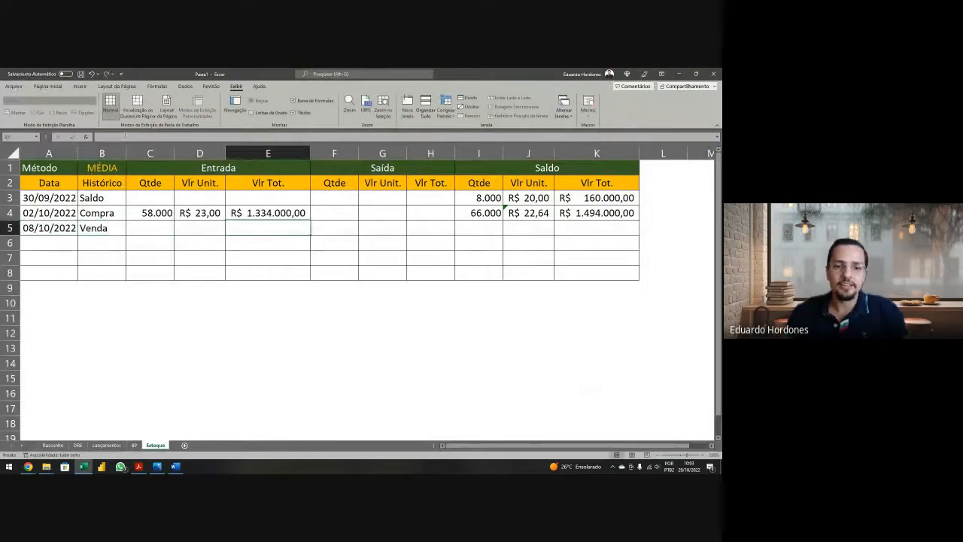
{"action": "key", "text": "Tab"}
{"action": "key", "text": "Tab"}
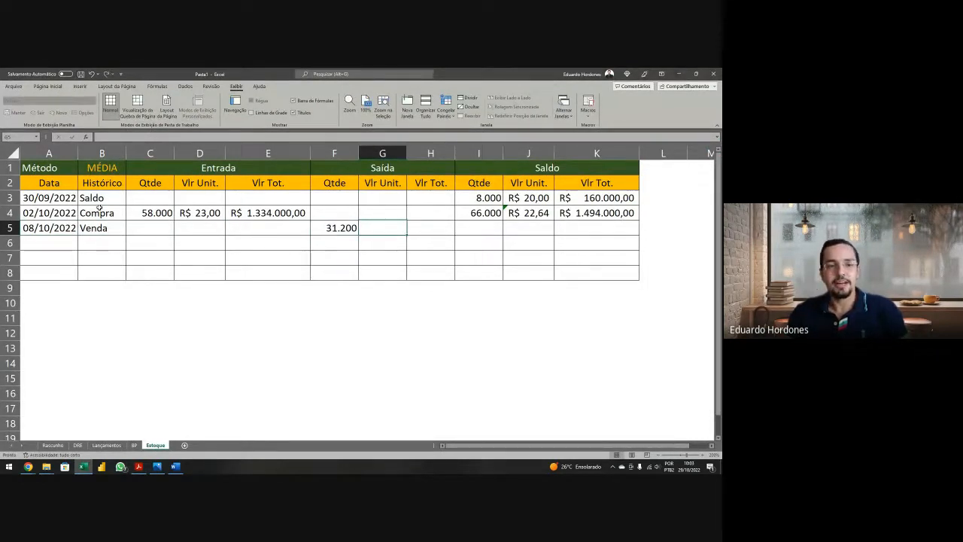
Step: Check the unit selling price of the 08/10/2022 sale in the exercise PDF
{"action": "key", "text": "alt+Tab"}
{"action": "key", "text": "alt+Tab"}
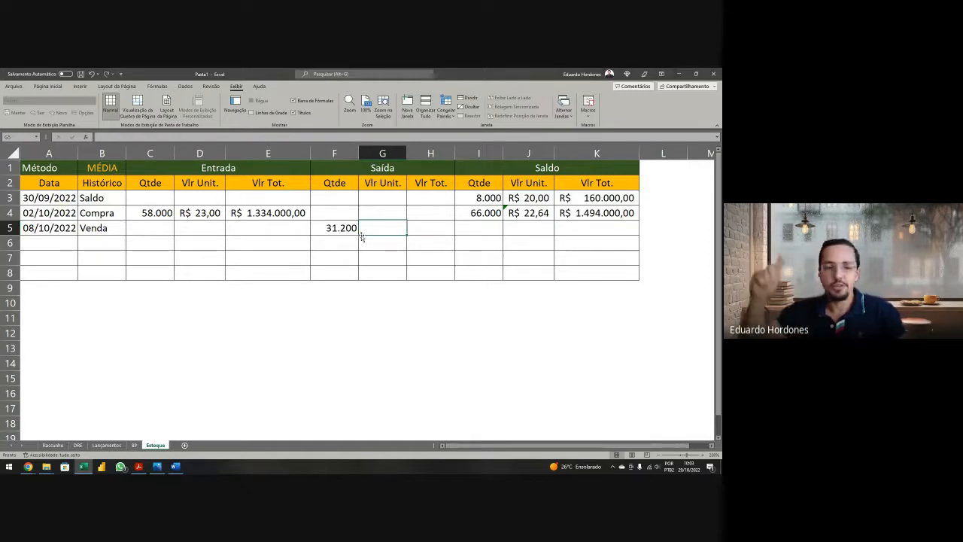
{"action": "key", "text": "alt+Tab"}
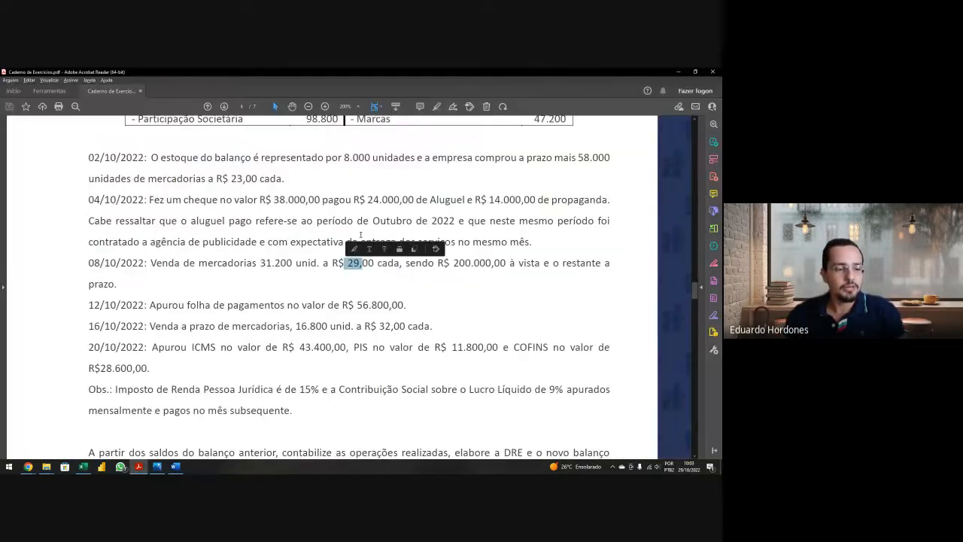
{"action": "key", "text": "alt+Tab"}
Step: Switch to the Google Meet call, turn off the microphone and camera, and turn both back on
{"action": "key", "text": "alt+Tab"}
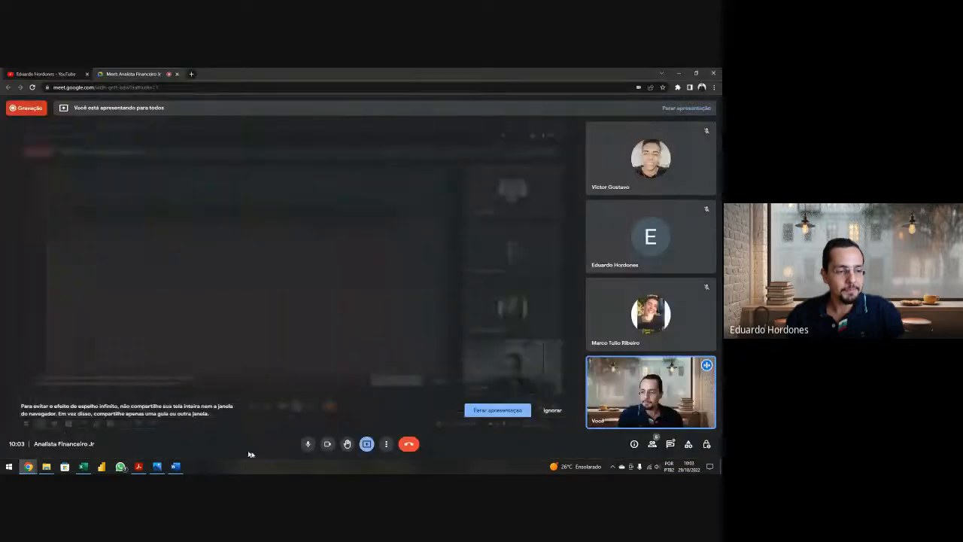
{"action": "left_click", "coordinate": [308, 444]}
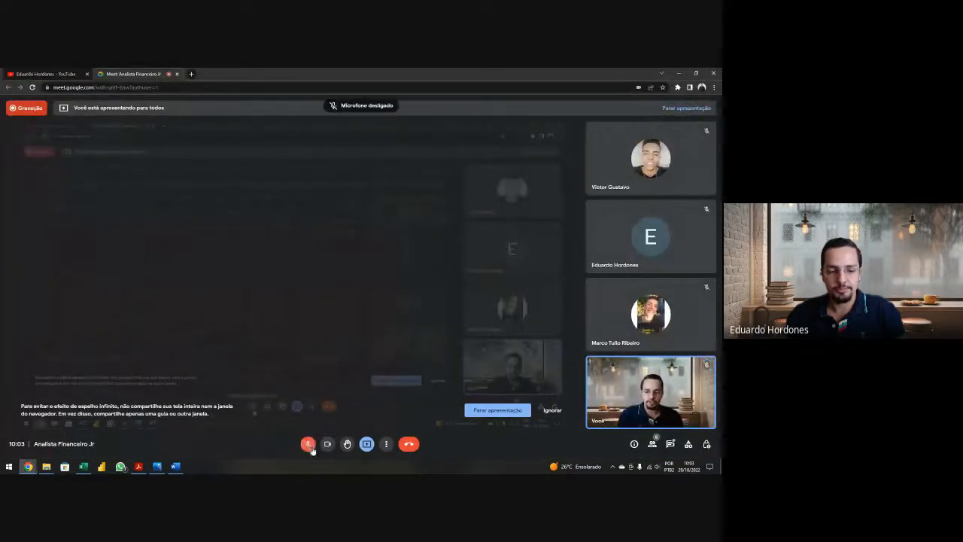
{"action": "left_click", "coordinate": [328, 444]}
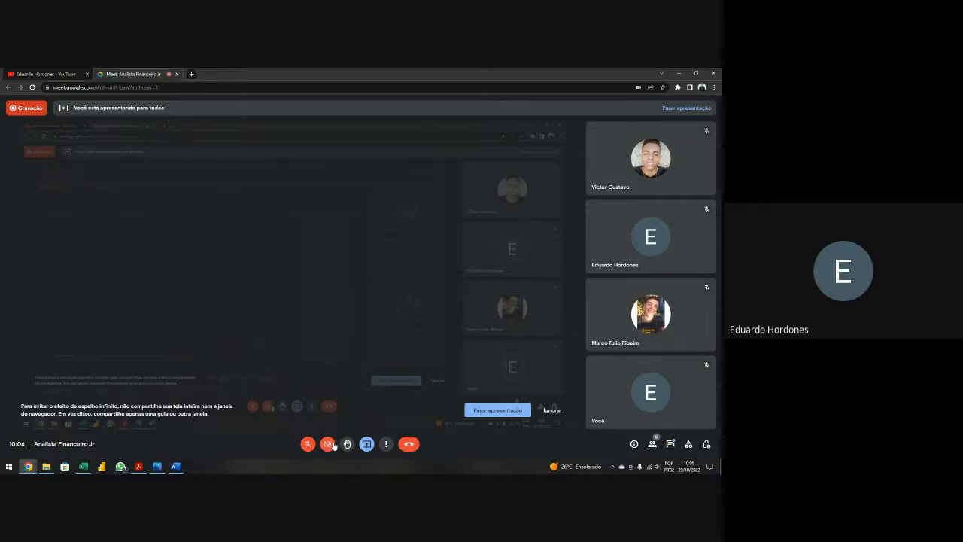
{"action": "key", "text": "ctrl+d"}
{"action": "left_click", "coordinate": [328, 443]}
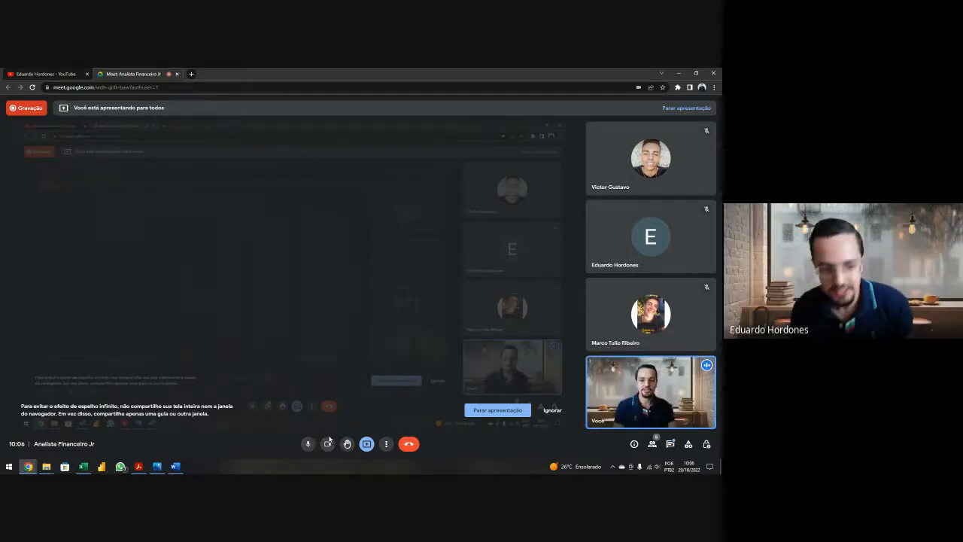
Step: Return to Excel and fill the sale's Saída unit value in G5 with the average balance cost, using =J4
{"action": "key", "text": "alt+Tab"}
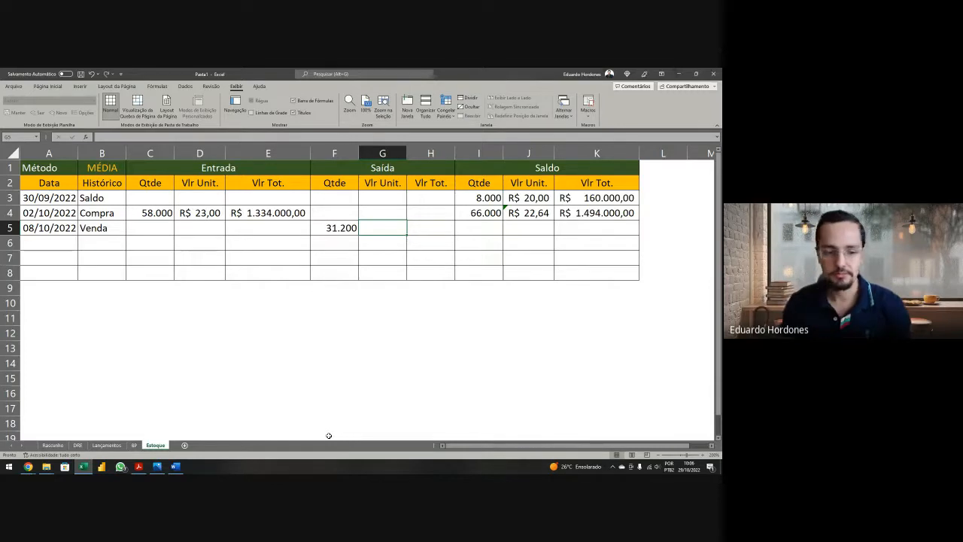
{"action": "left_click", "coordinate": [139, 467]}
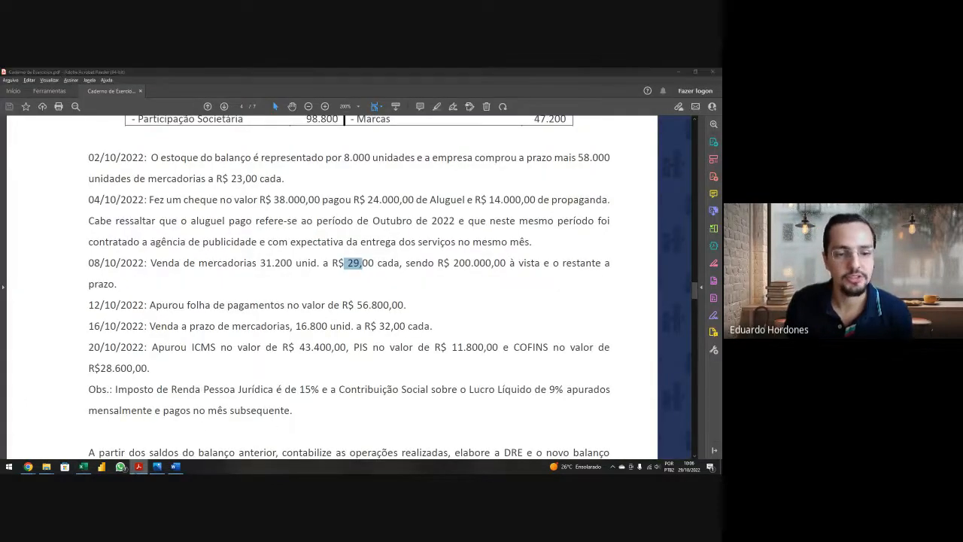
{"action": "key", "text": "alt+Tab"}
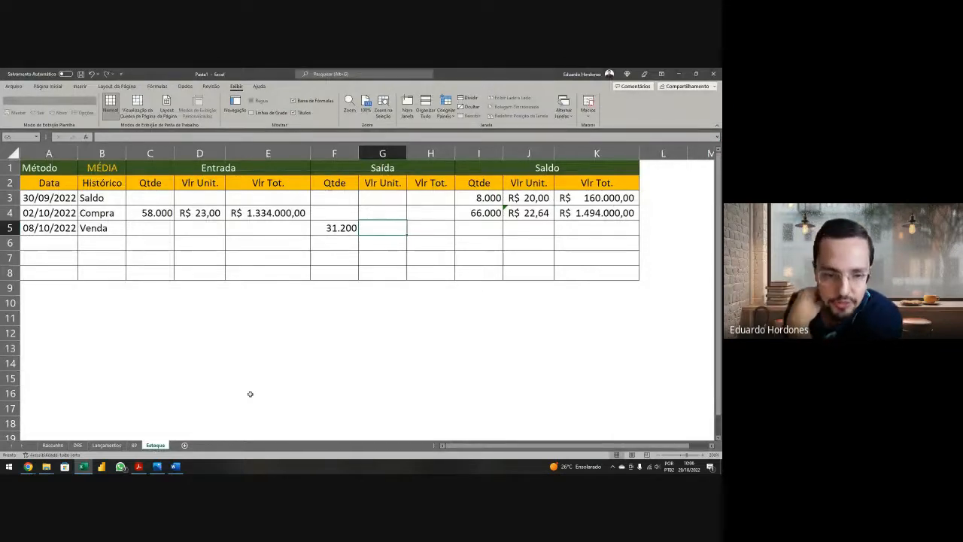
{"action": "type", "text": "="}
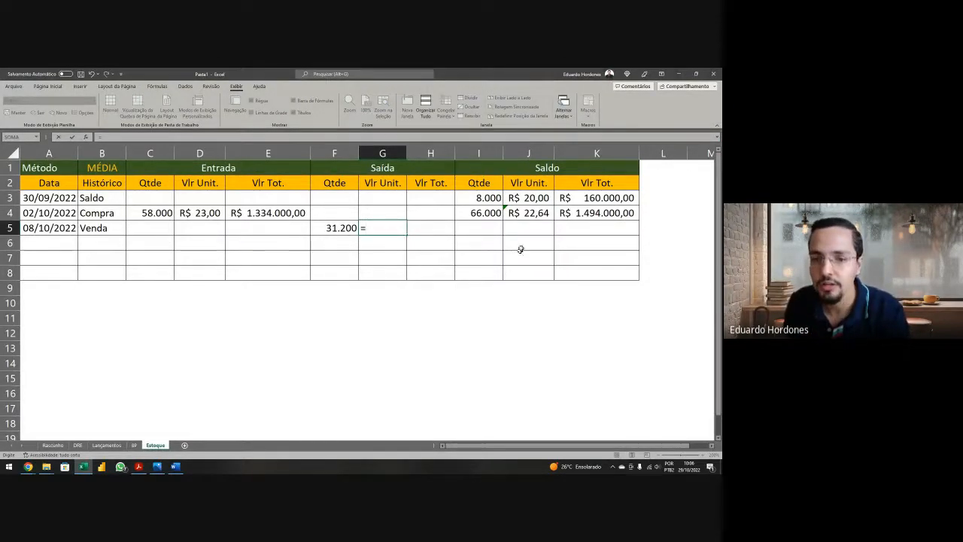
{"action": "left_click", "coordinate": [539, 213]}
{"action": "key", "text": "Return"}
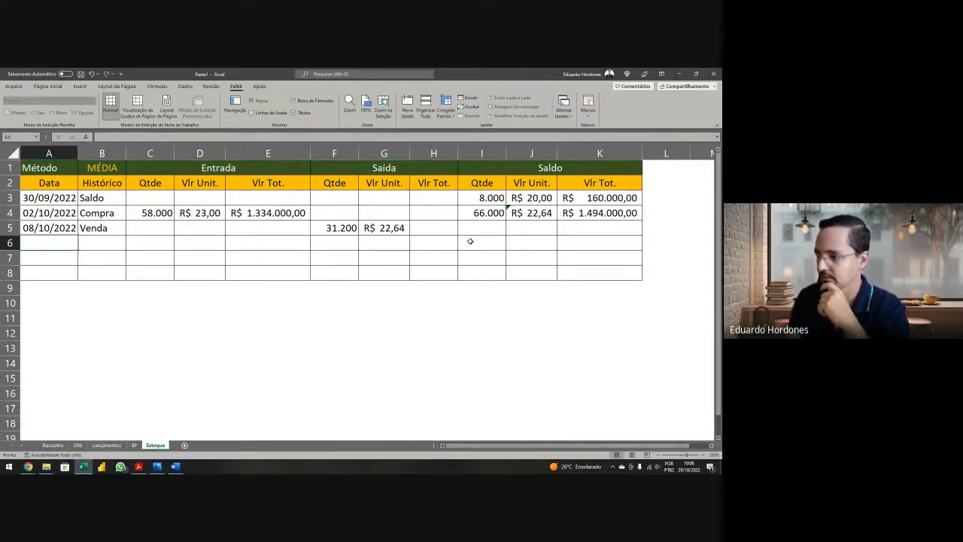
Step: Calculate the sale's Saída total value in H5 with the formula =G5*F5
{"action": "left_click", "coordinate": [427, 223]}
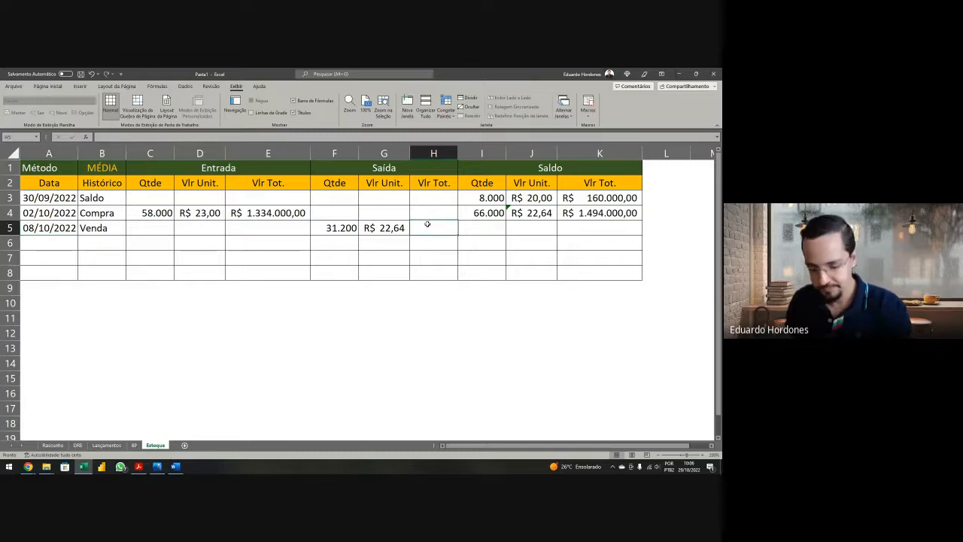
{"action": "type", "text": "="}
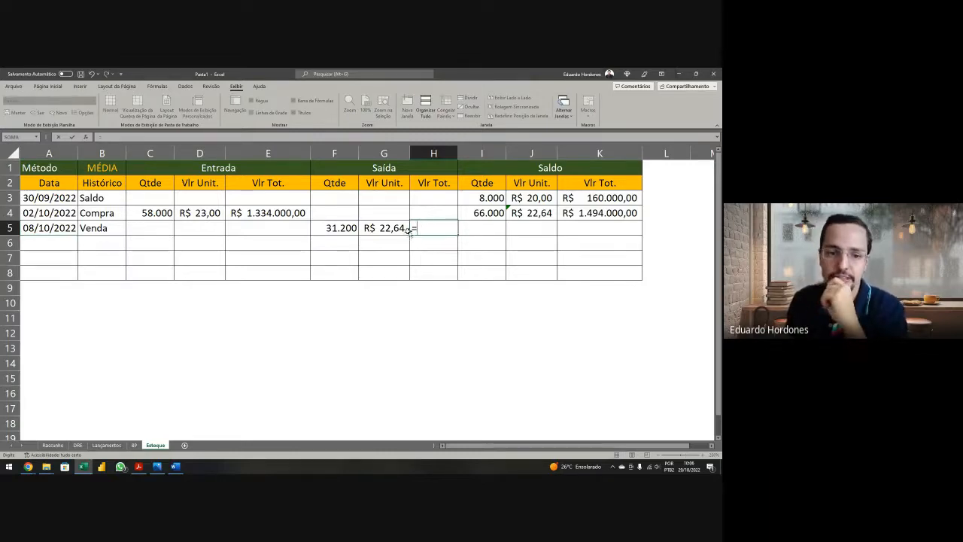
{"action": "left_click", "coordinate": [392, 228]}
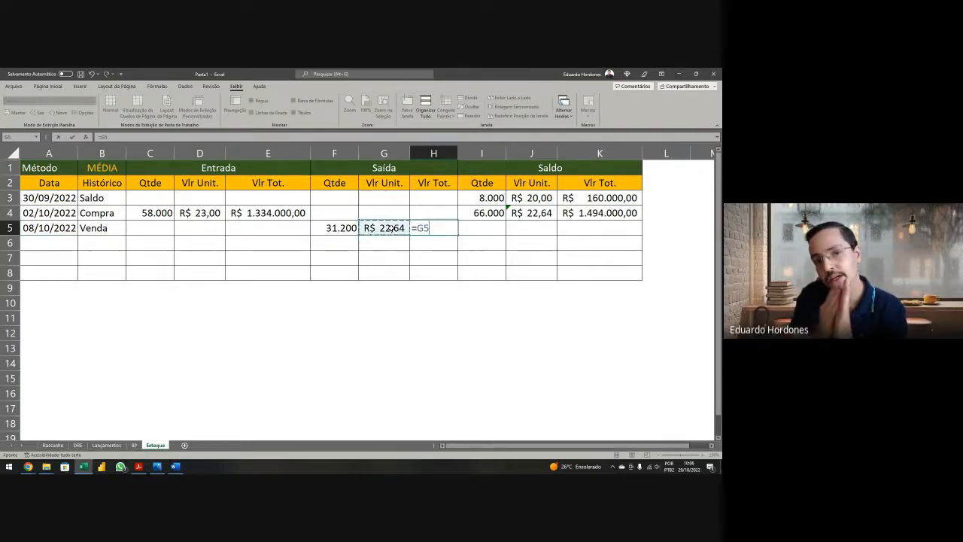
{"action": "type", "text": "*"}
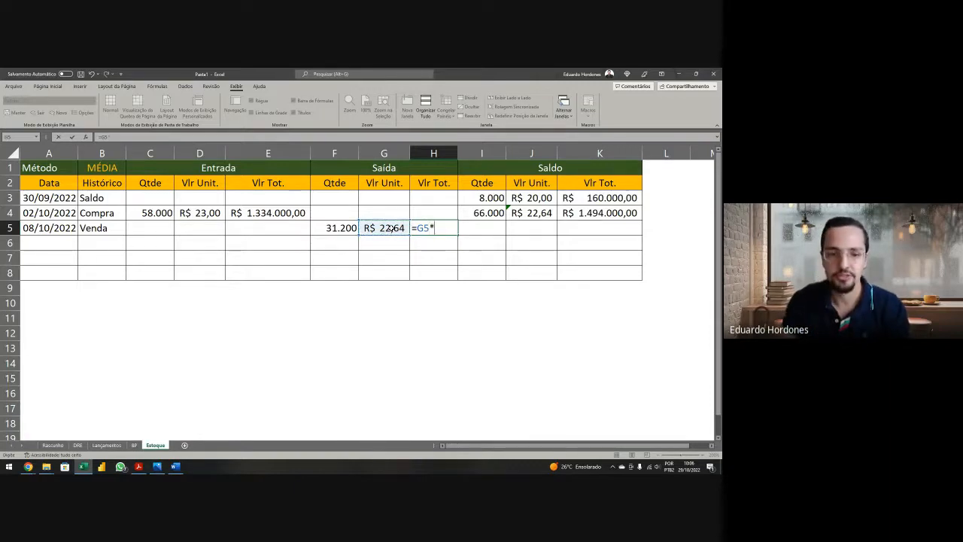
{"action": "left_click", "coordinate": [343, 230]}
{"action": "key", "text": "Return"}
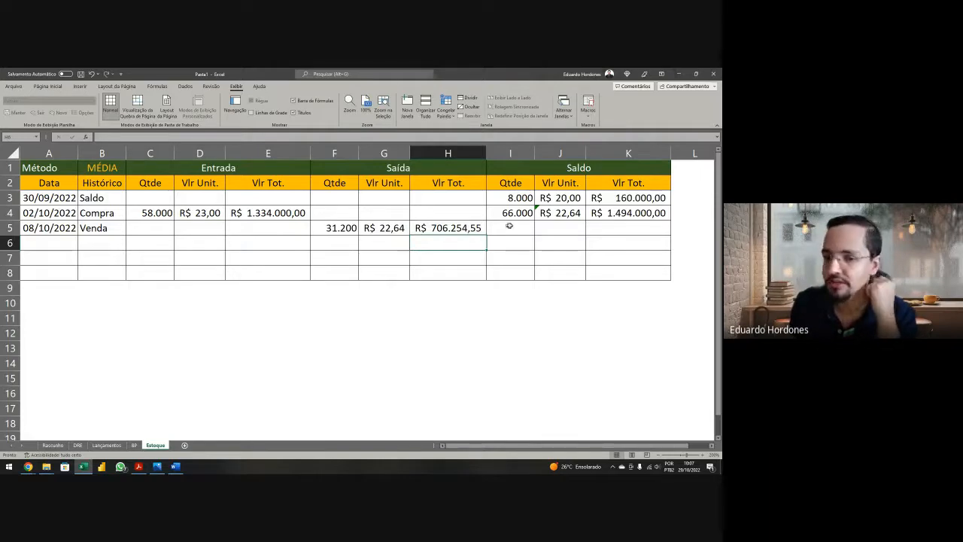
Step: Calculate the sale's remaining Saldo quantity in I5 with the formula =I4-F5
{"action": "left_click", "coordinate": [510, 228]}
{"action": "type", "text": "="}
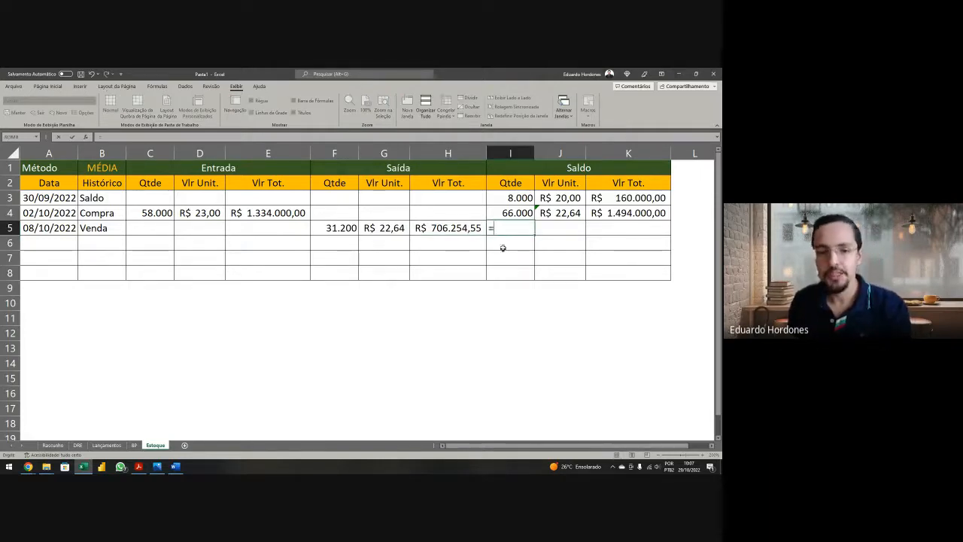
{"action": "left_click", "coordinate": [515, 213]}
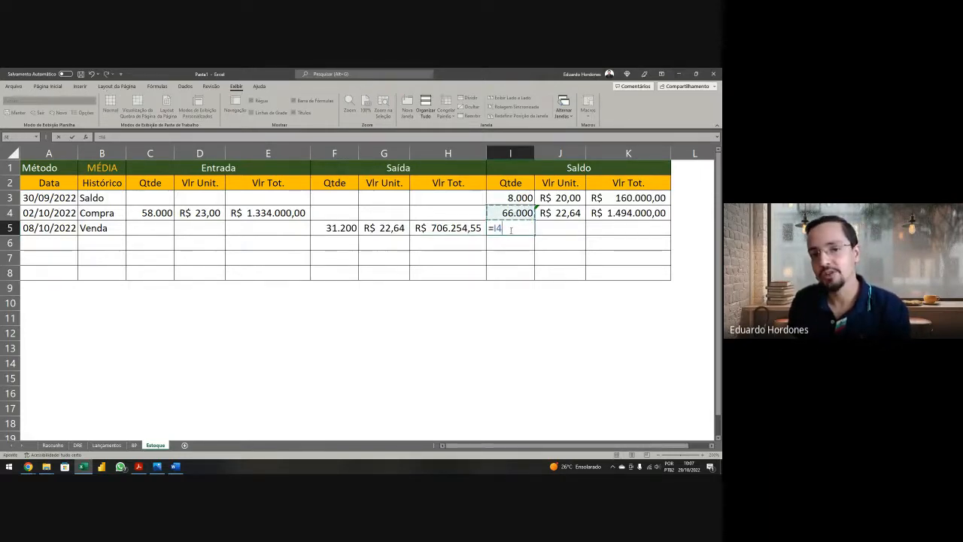
{"action": "type", "text": "-"}
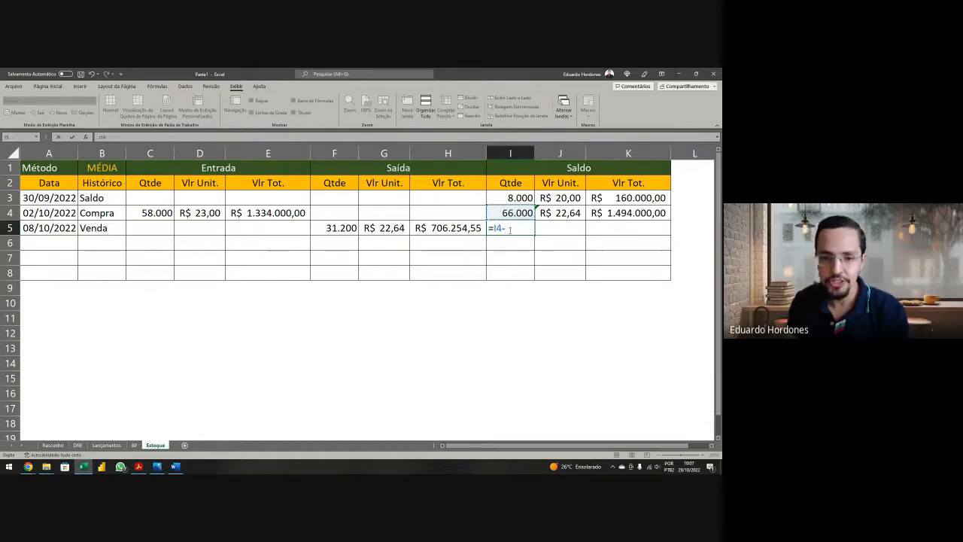
{"action": "left_click", "coordinate": [336, 228]}
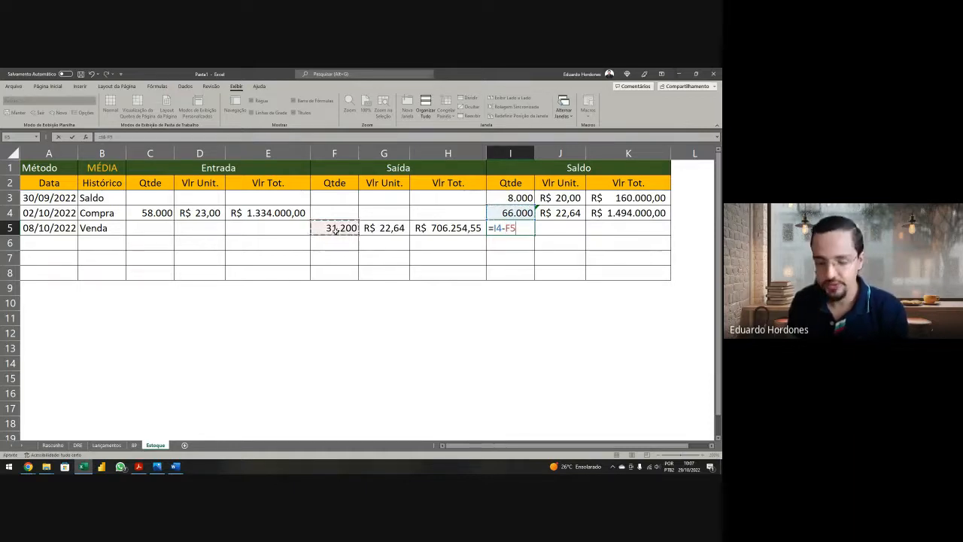
{"action": "key", "text": "Return"}
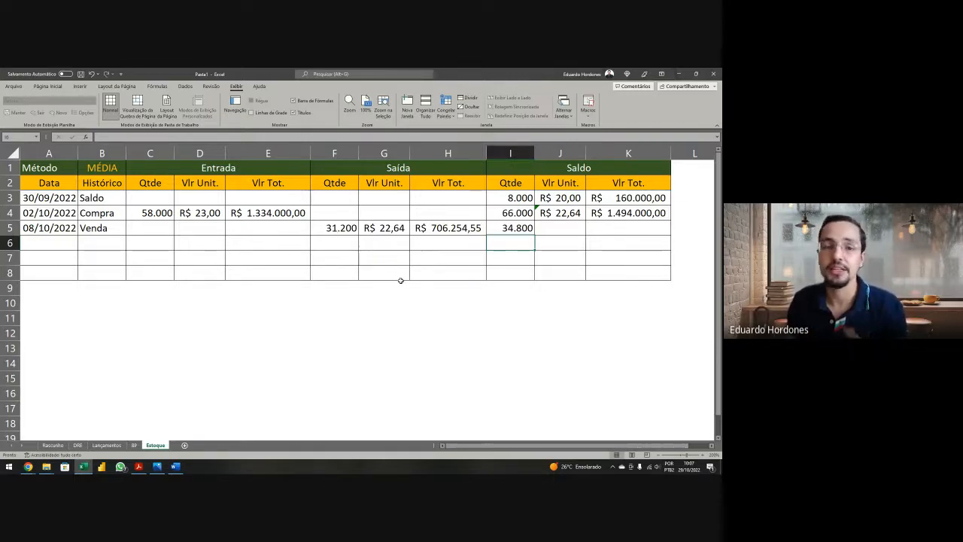
Step: Calculate the sale's Saldo total value in K5 with the formula =K4-H5
{"action": "left_click", "coordinate": [622, 228]}
{"action": "type", "text": "="}
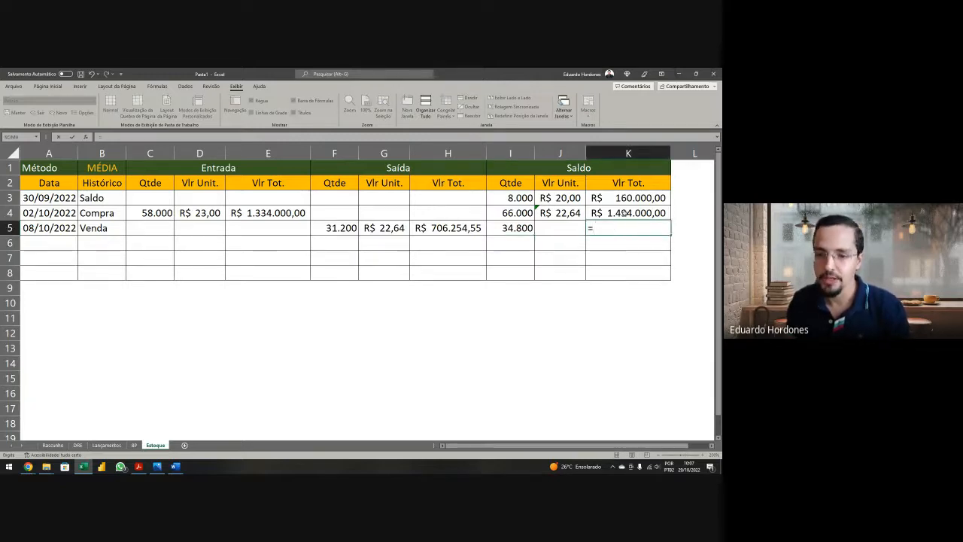
{"action": "key", "text": "Up"}
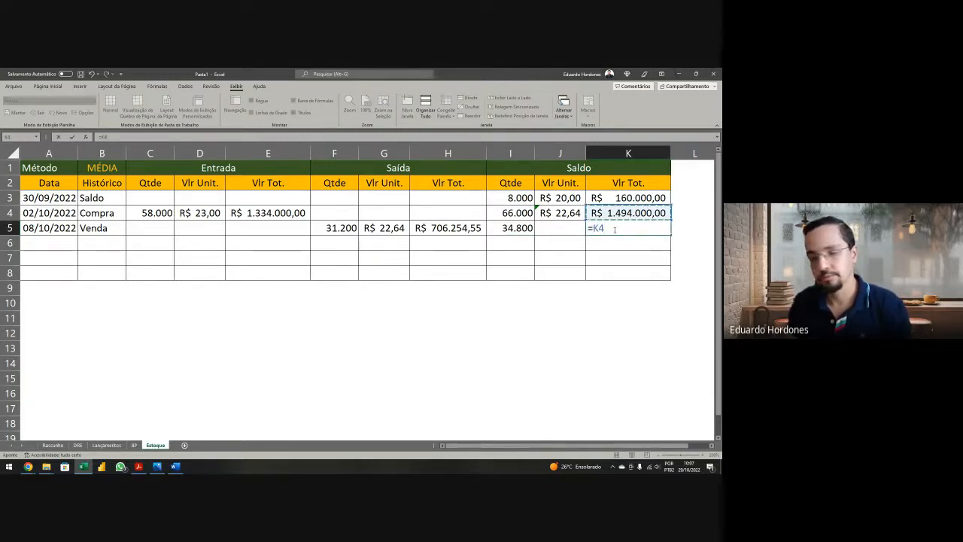
{"action": "type", "text": "-"}
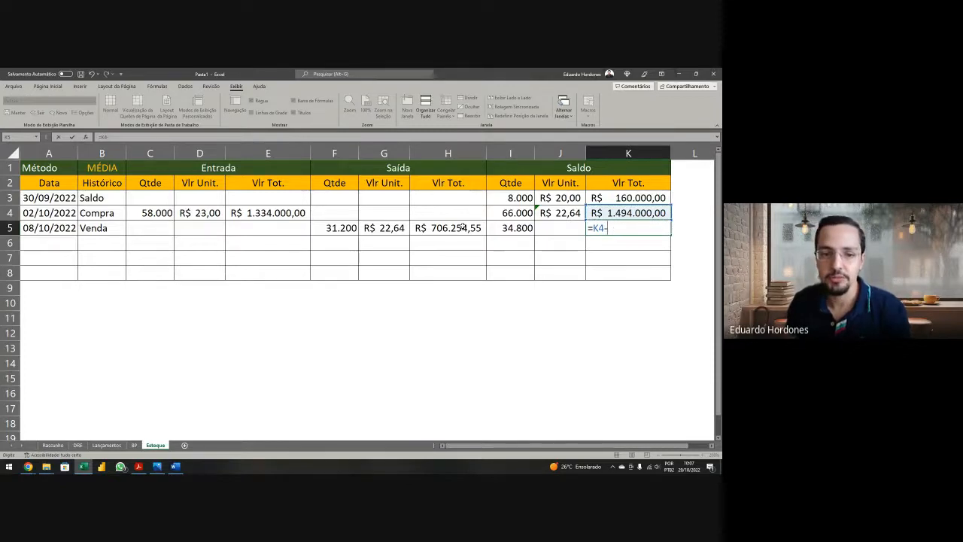
{"action": "left_click", "coordinate": [461, 227]}
{"action": "key", "text": "Return"}
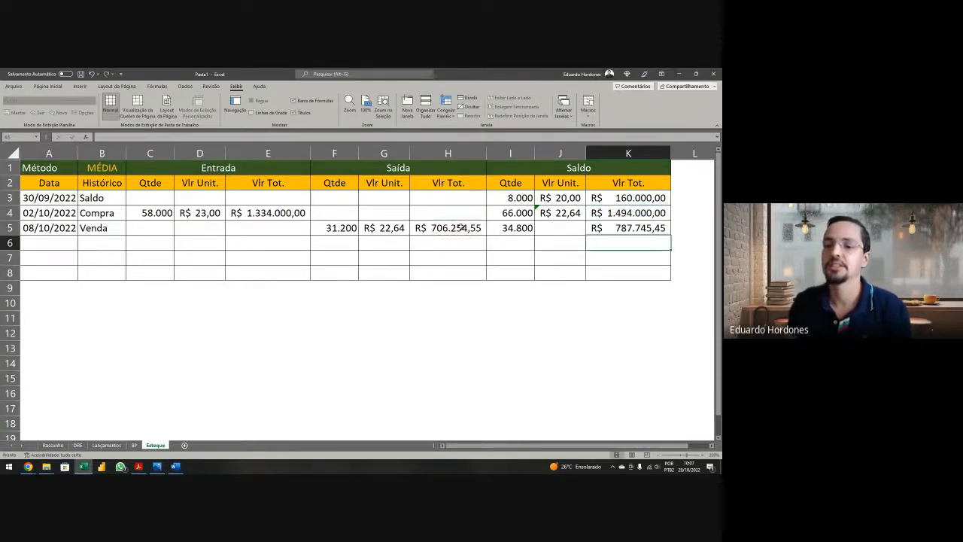
Step: Fill the sale's Saldo unit value in J5 with the previous average cost, using =J4
{"action": "left_click", "coordinate": [563, 228]}
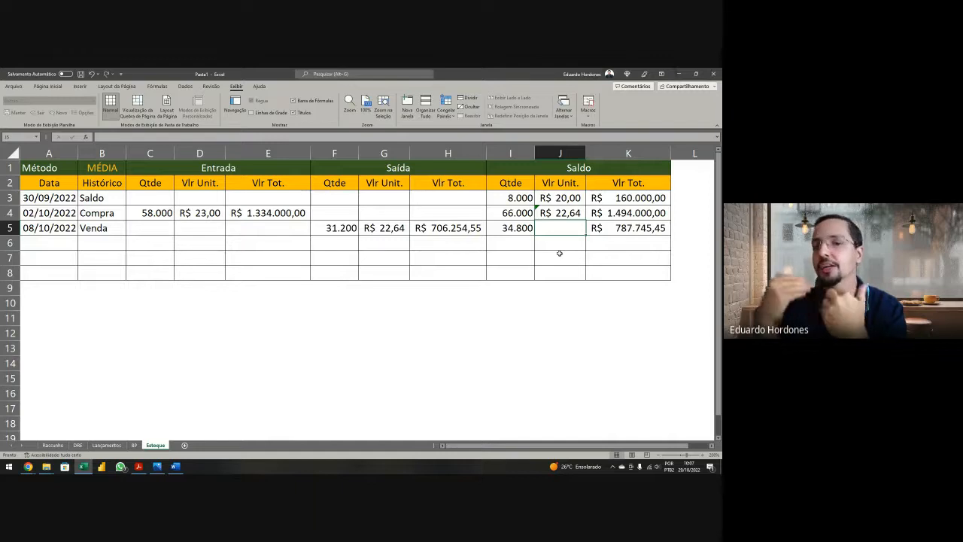
{"action": "type", "text": "="}
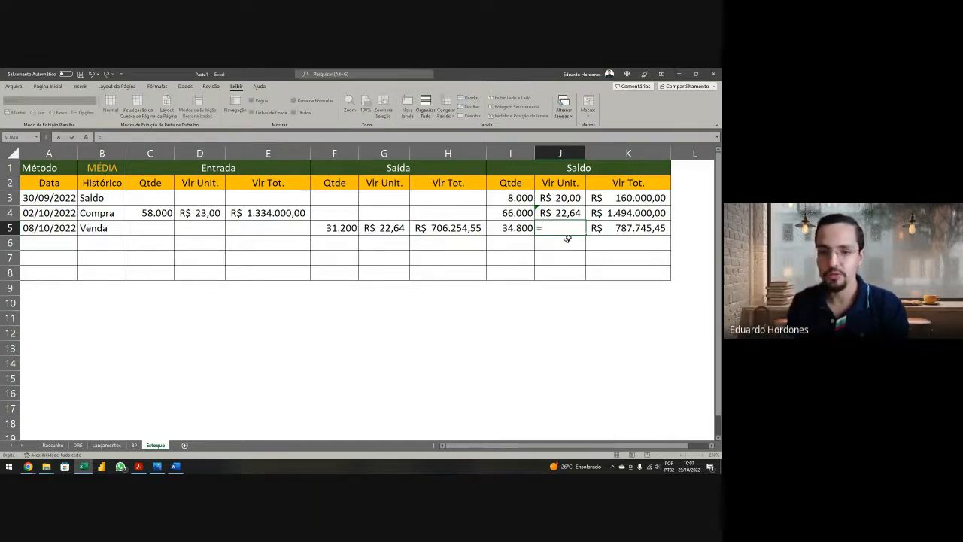
{"action": "left_click", "coordinate": [575, 216]}
{"action": "key", "text": "Return"}
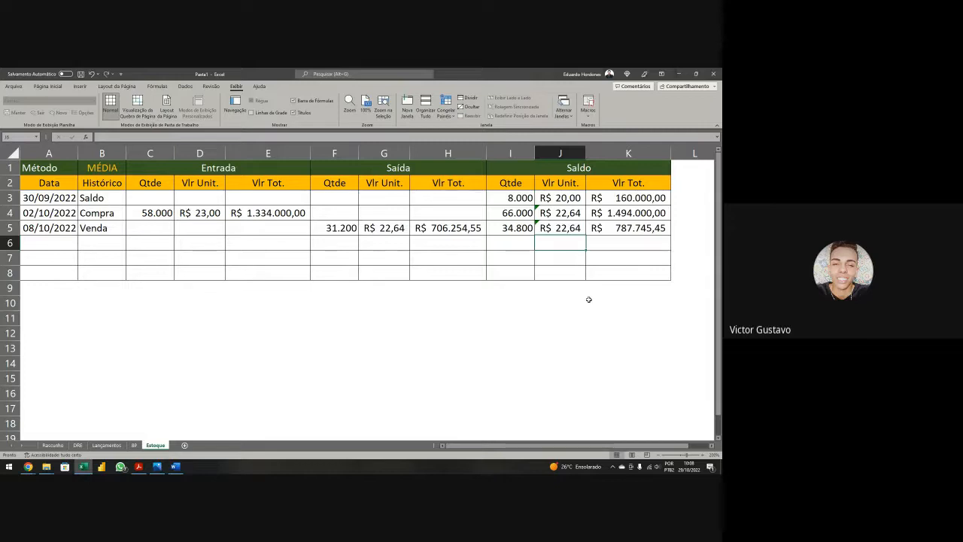
Step: Increase the decimal places of the average unit cost in J4 to eight
{"action": "left_click", "coordinate": [570, 213]}
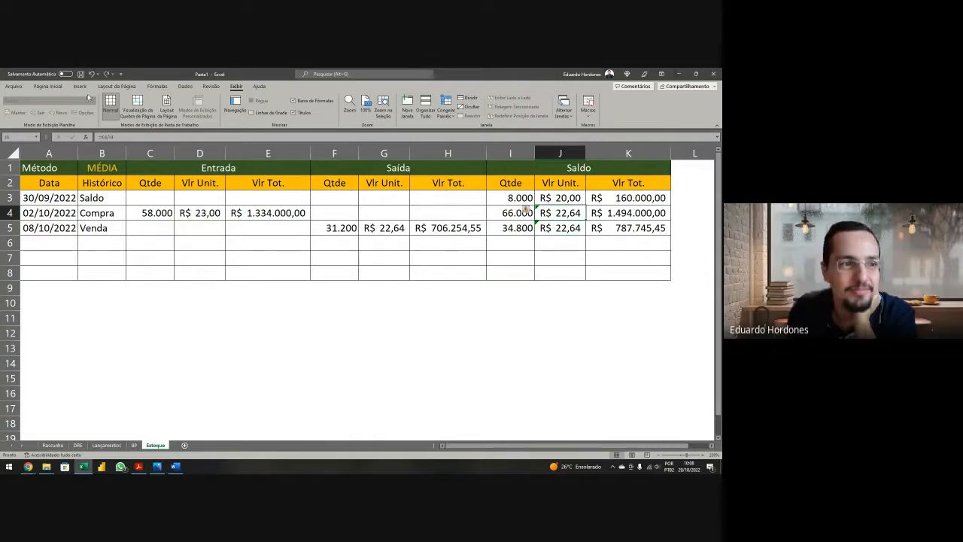
{"action": "left_click", "coordinate": [63, 87]}
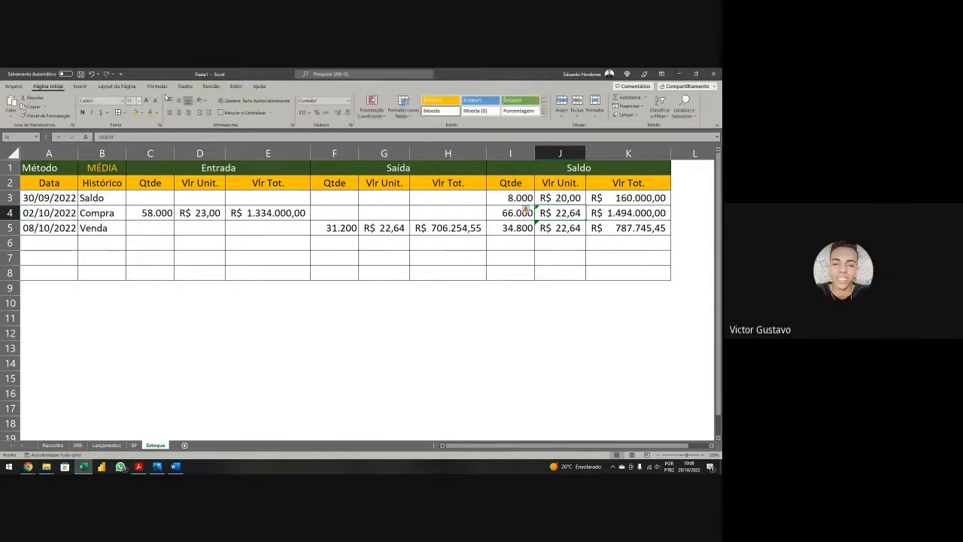
{"action": "left_click", "coordinate": [338, 114]}
{"action": "left_click", "coordinate": [338, 113]}
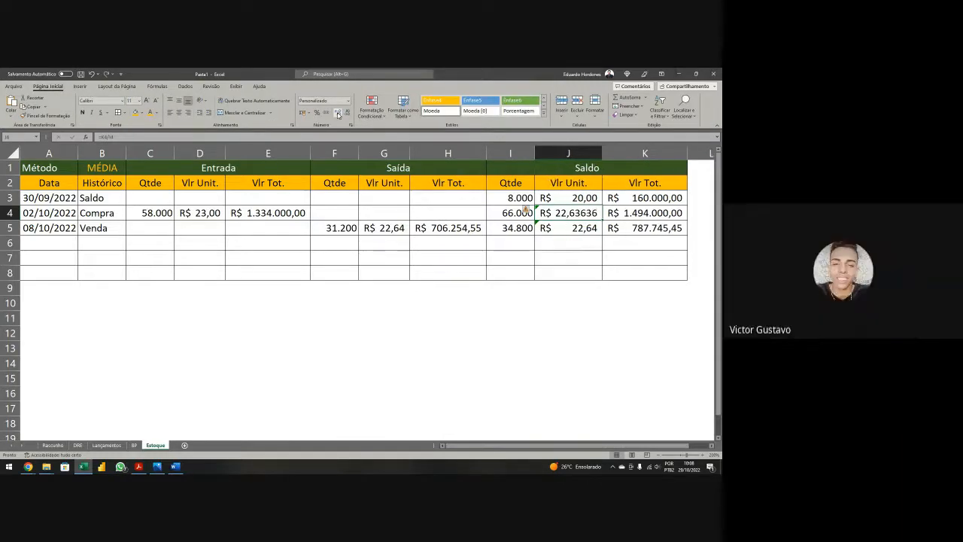
{"action": "left_click", "coordinate": [338, 113]}
{"action": "left_click", "coordinate": [338, 114]}
{"action": "left_click", "coordinate": [338, 114]}
{"action": "left_click", "coordinate": [338, 113]}
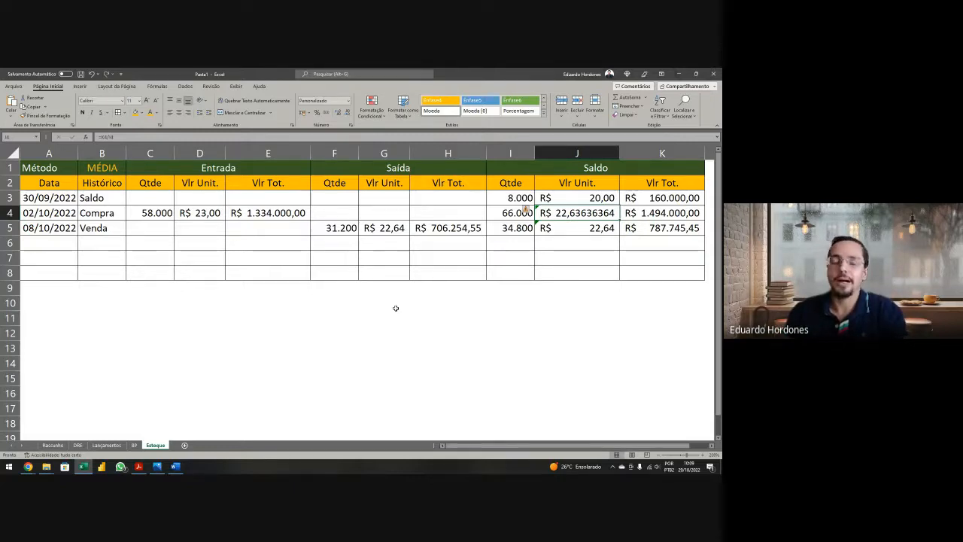
Step: Reduce the decimals of J4, then undo all its decimal-place changes back to the two-decimal format
{"action": "left_click", "coordinate": [350, 115]}
{"action": "left_click", "coordinate": [350, 115]}
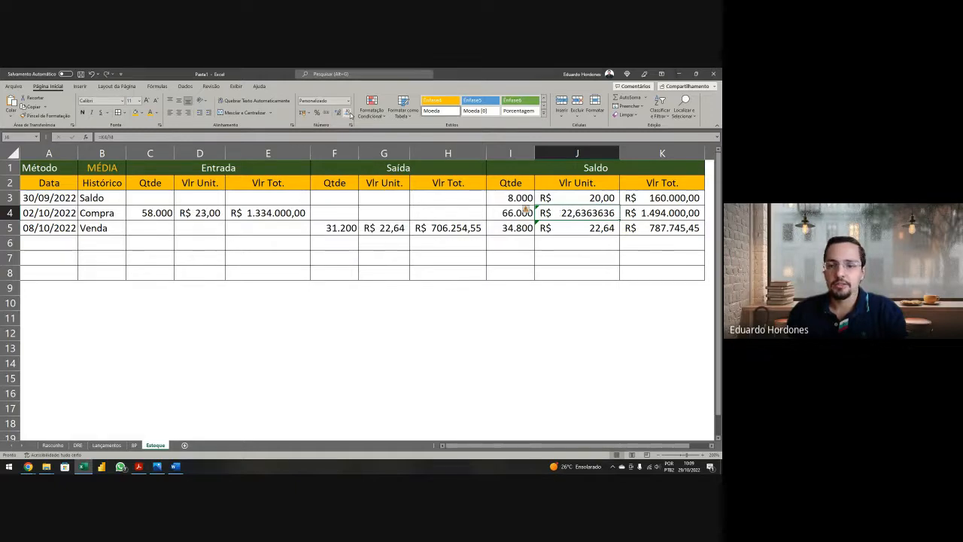
{"action": "left_click", "coordinate": [350, 114]}
{"action": "key", "text": "ctrl+z"}
{"action": "key", "text": "ctrl+z"}
{"action": "key", "text": "ctrl+z"}
{"action": "key", "text": "ctrl+z"}
{"action": "key", "text": "ctrl+z"}
{"action": "key", "text": "ctrl+z"}
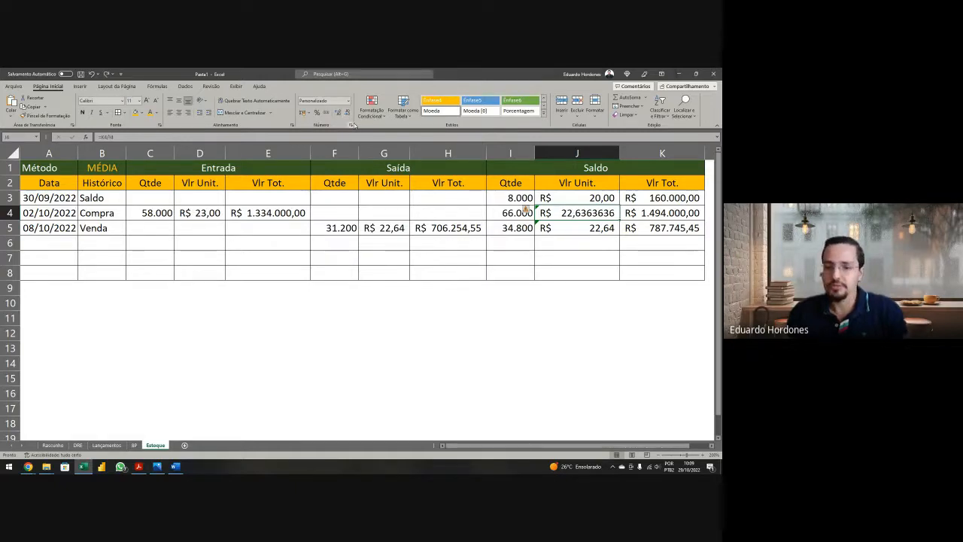
{"action": "key", "text": "ctrl+z"}
{"action": "key", "text": "ctrl+z"}
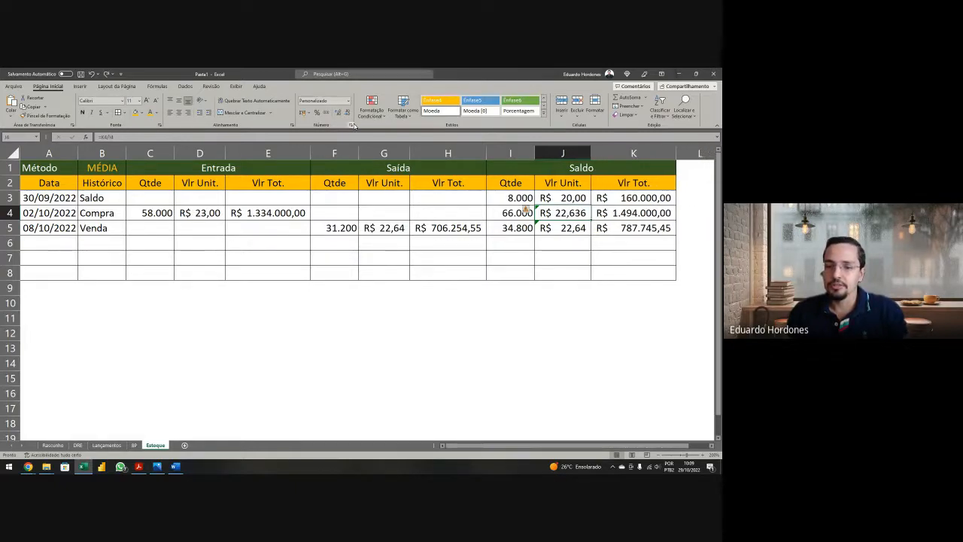
{"action": "key", "text": "ctrl+z"}
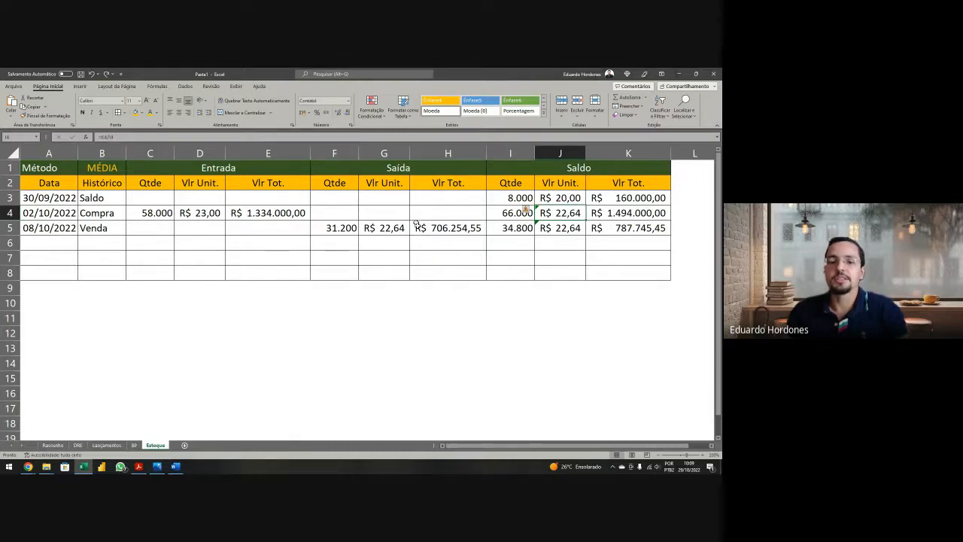
Step: Copy the 08/10/2022 merchandise sale description from the exercise PDF and return to the Lançamentos sheet in Excel
{"action": "left_click", "coordinate": [449, 244]}
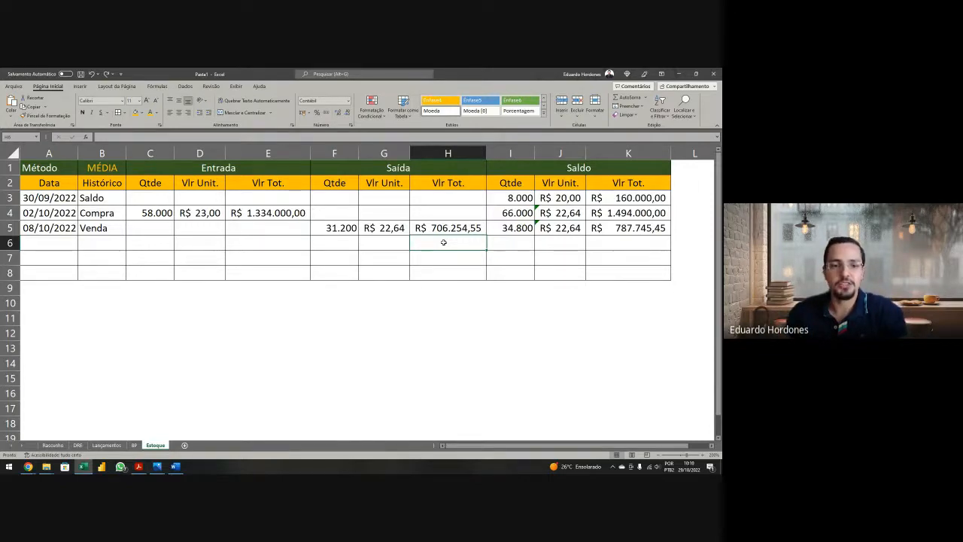
{"action": "left_click", "coordinate": [444, 227]}
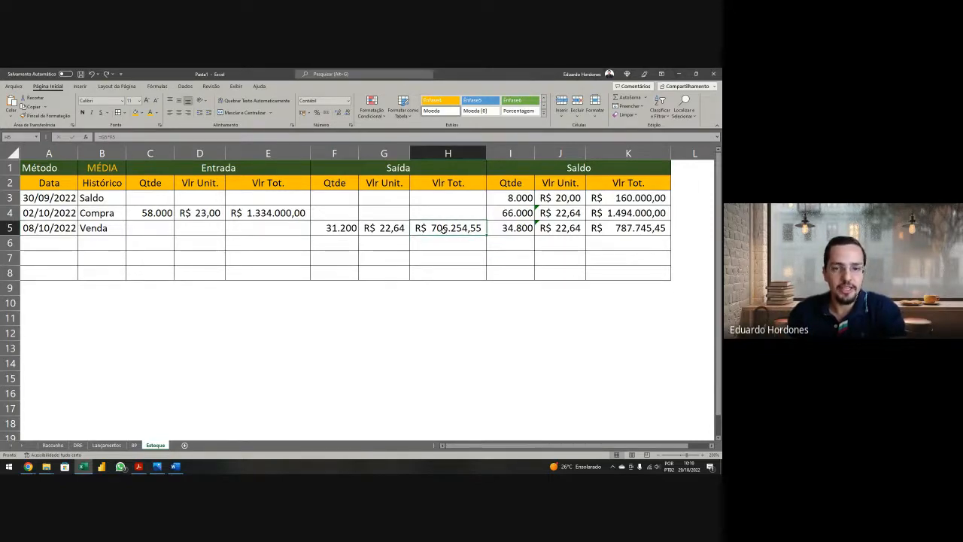
{"action": "left_click", "coordinate": [102, 445]}
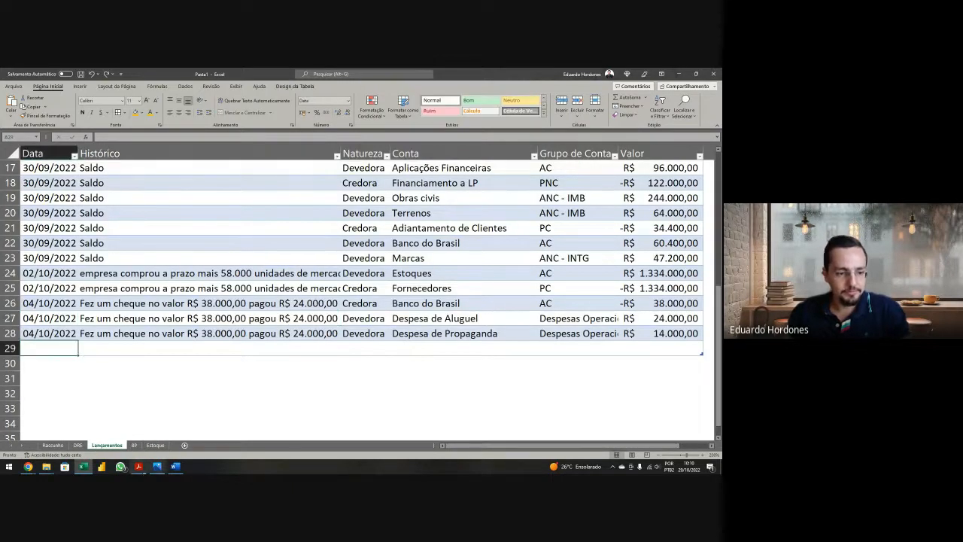
{"action": "left_click", "coordinate": [138, 467]}
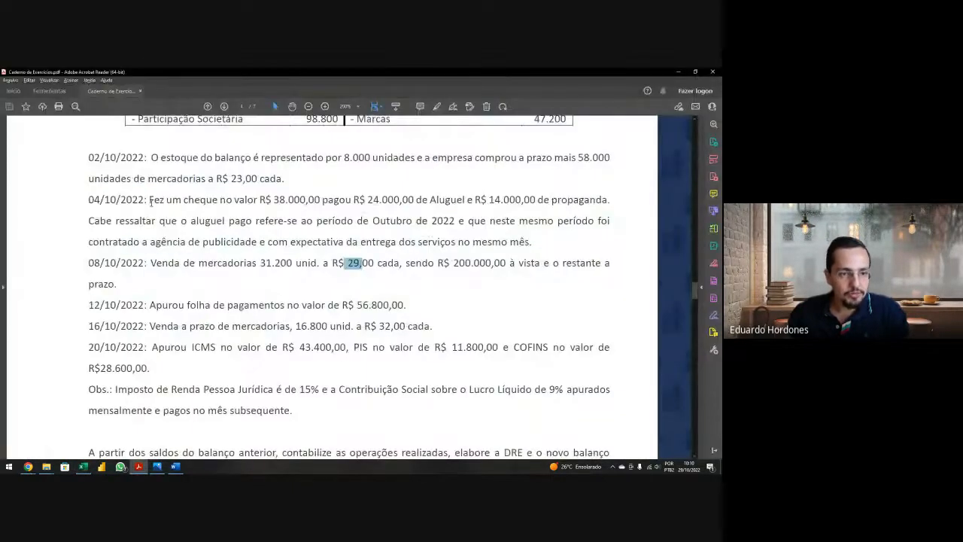
{"action": "left_click_drag", "start_coordinate": [154, 199], "coordinate": [160, 200]}
{"action": "left_click_drag", "start_coordinate": [151, 263], "coordinate": [118, 285]}
{"action": "key", "text": "ctrl+c"}
{"action": "key", "text": "alt+Tab"}
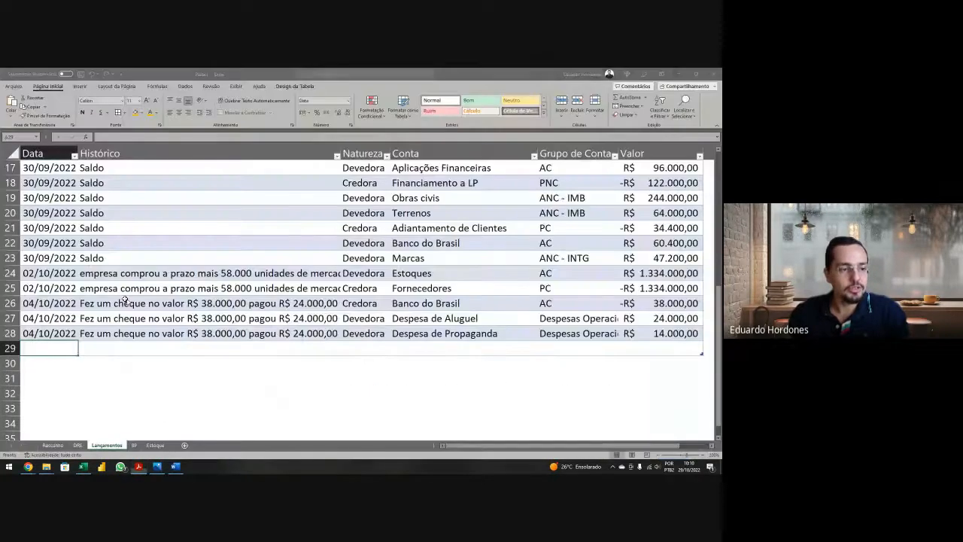
Step: Enter the date 08/10/2022 in row 29 of Lançamentos and paste the copied sale description as its Histórico
{"action": "type", "text": "08/10/520"}
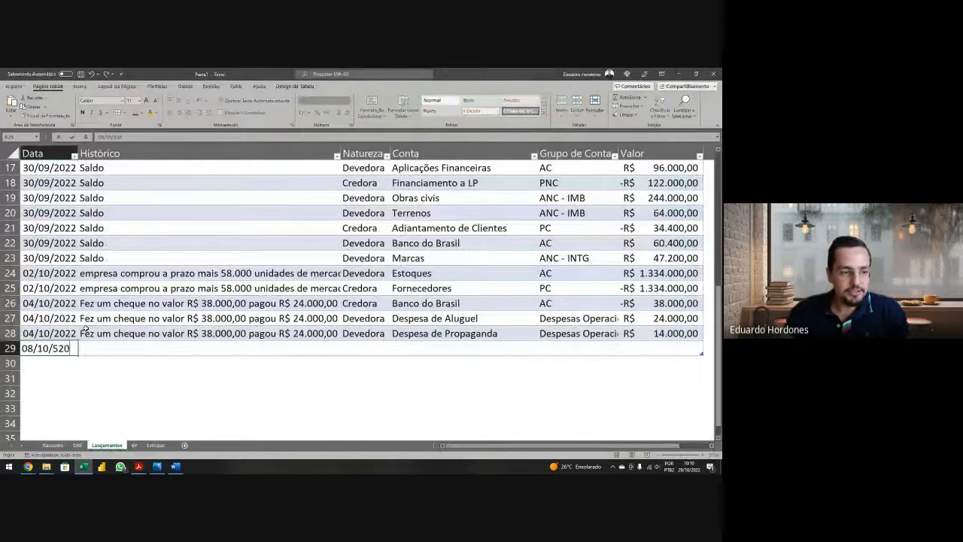
{"action": "key", "text": "BackSpace"}
{"action": "key", "text": "BackSpace"}
{"action": "key", "text": "BackSpace"}
{"action": "type", "text": "2022"}
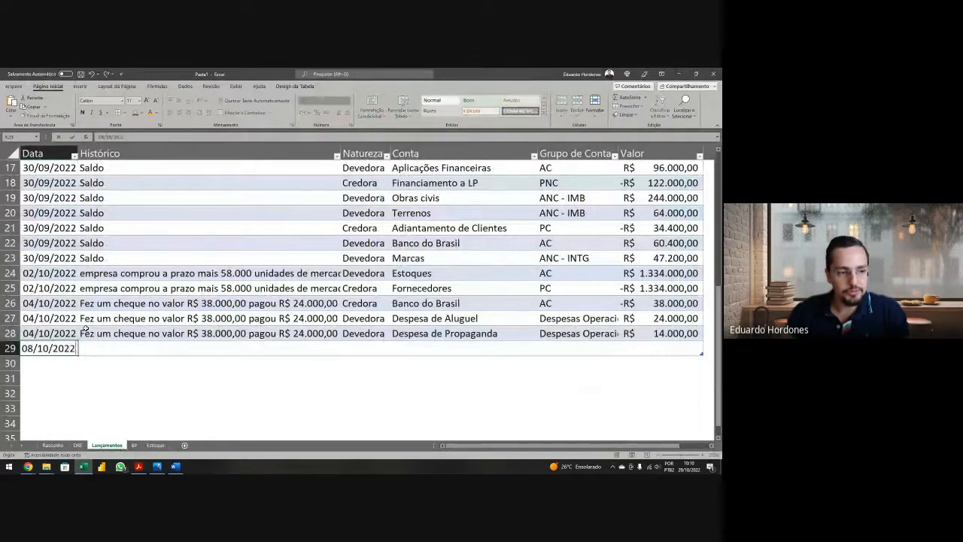
{"action": "key", "text": "Tab"}
{"action": "key", "text": "ctrl+v"}
{"action": "key", "text": "Tab"}
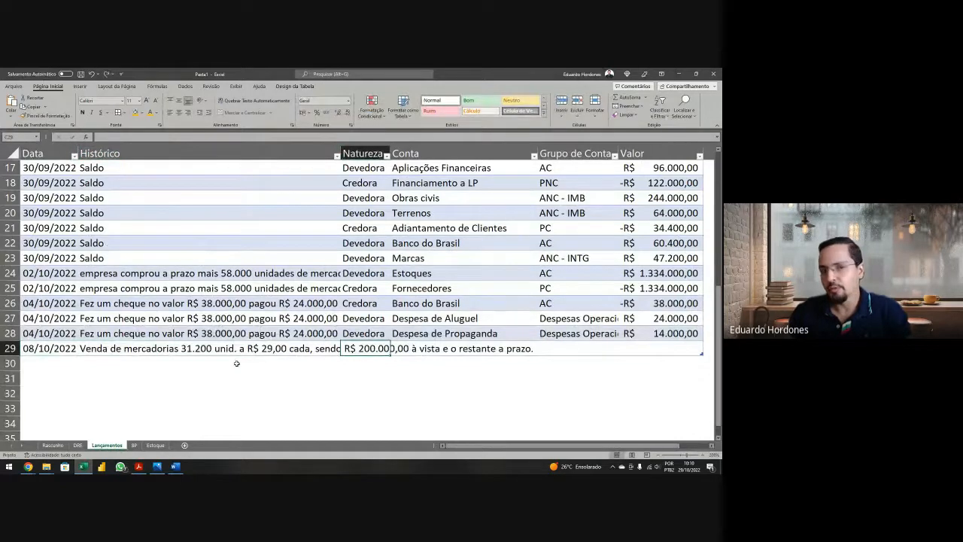
Step: Complete row 29 with Natureza Credora, Conta Estoques and Grupo de Conta AC
{"action": "type", "text": "Credora"}
{"action": "key", "text": "Tab"}
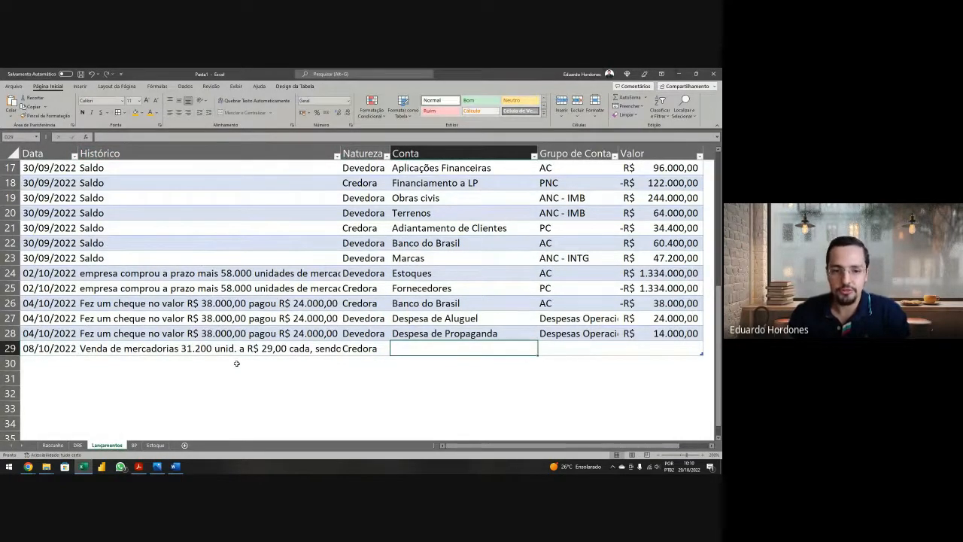
{"action": "type", "text": "Est"}
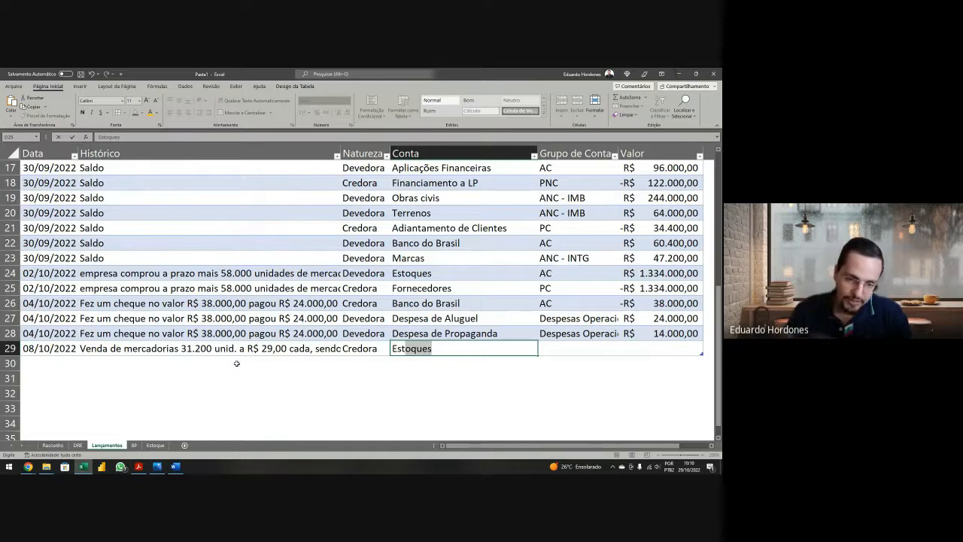
{"action": "key", "text": "Tab"}
{"action": "type", "text": "AC"}
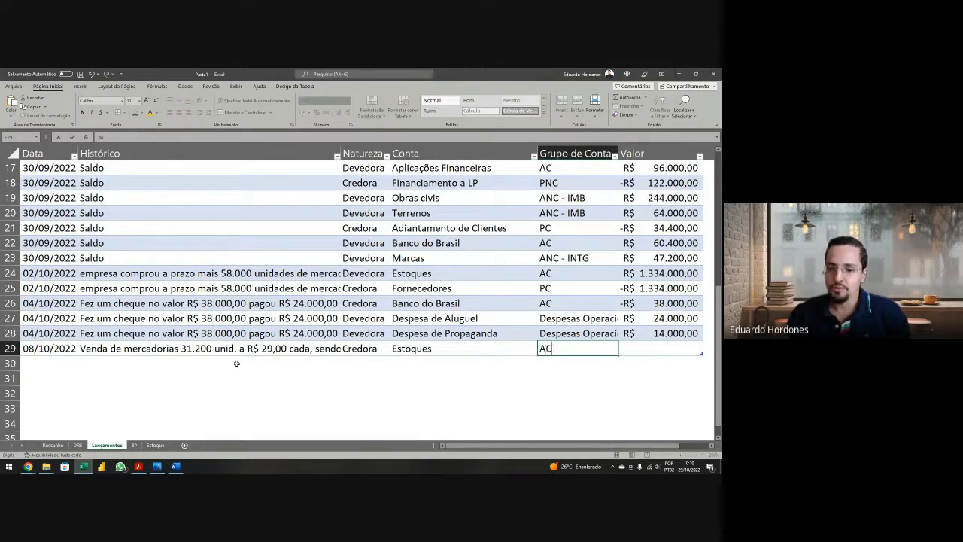
{"action": "key", "text": "Tab"}
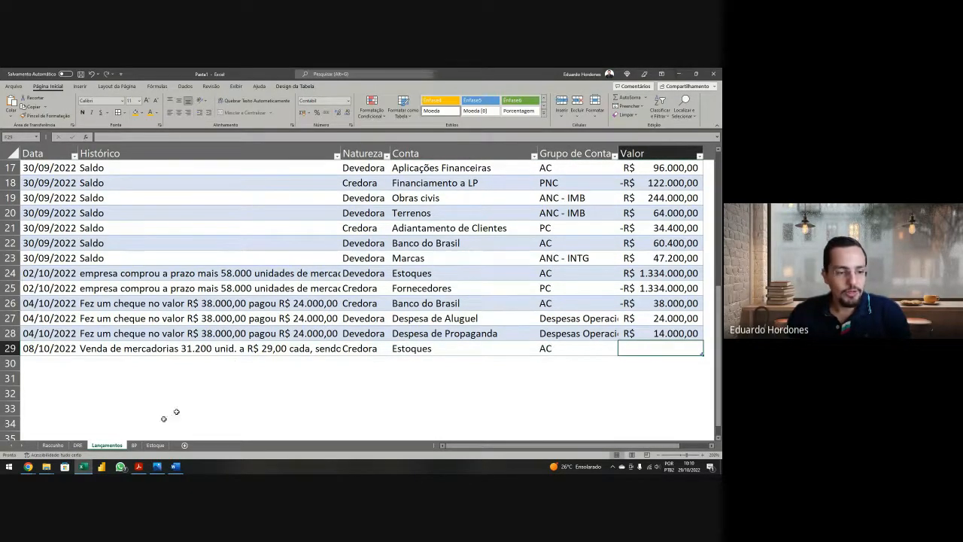
Step: Set the Valor of row 29 in Lançamentos to the negative of the sale's total cost in Estoque!H5
{"action": "left_click", "coordinate": [155, 445]}
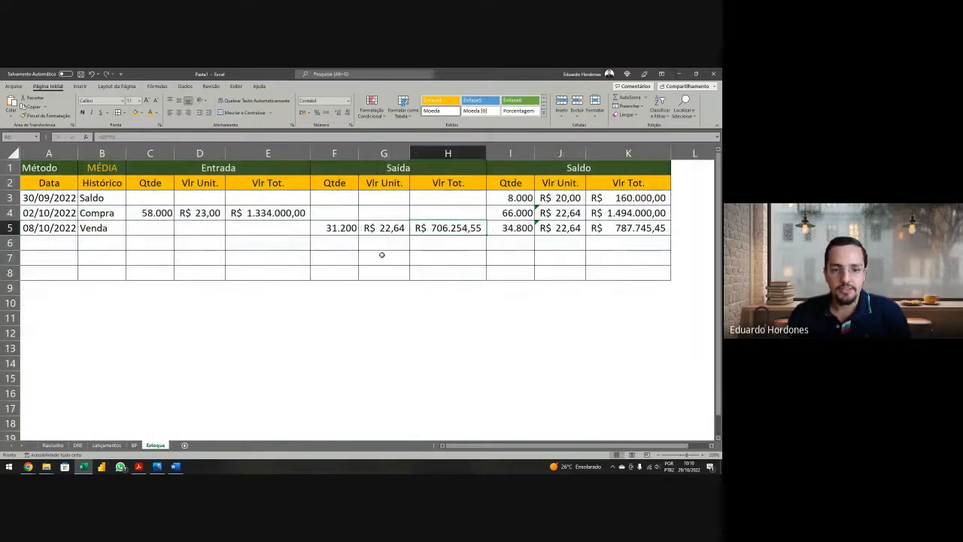
{"action": "left_click", "coordinate": [107, 445]}
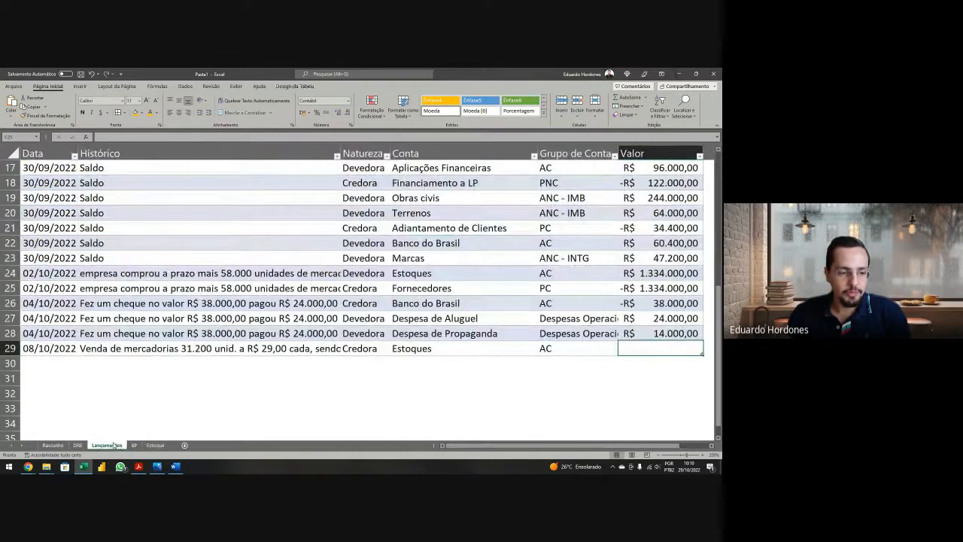
{"action": "type", "text": "="}
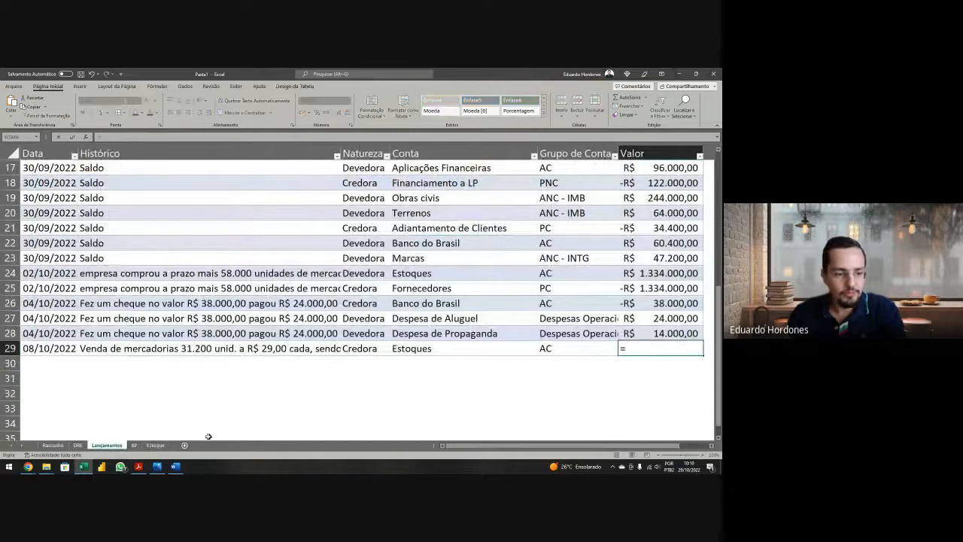
{"action": "left_click", "coordinate": [155, 445]}
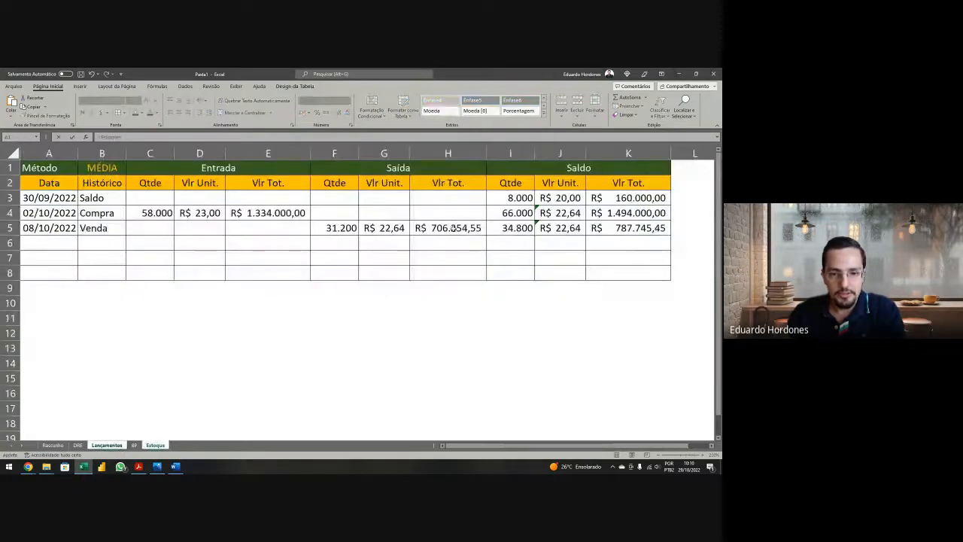
{"action": "left_click", "coordinate": [453, 228]}
{"action": "key", "text": "Return"}
{"action": "key", "text": "Up"}
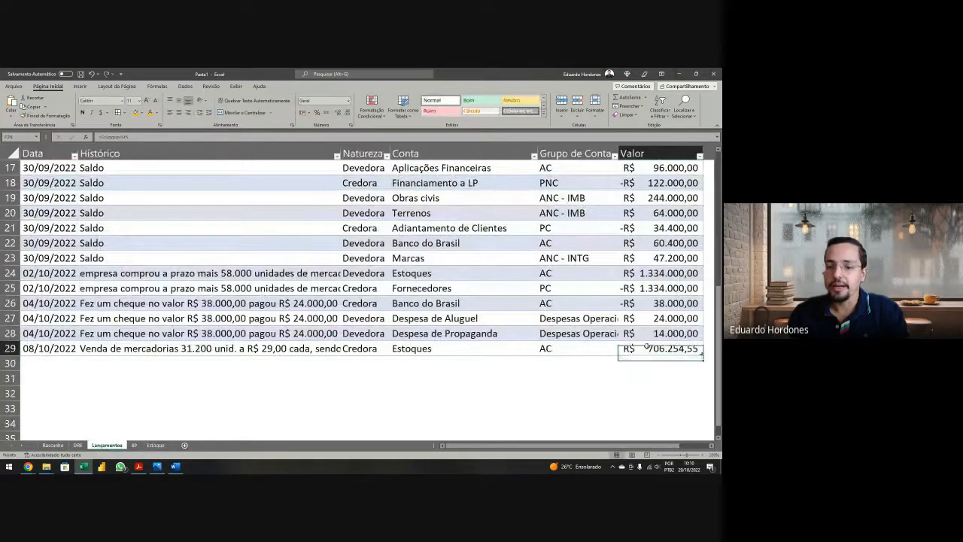
{"action": "key", "text": "F2"}
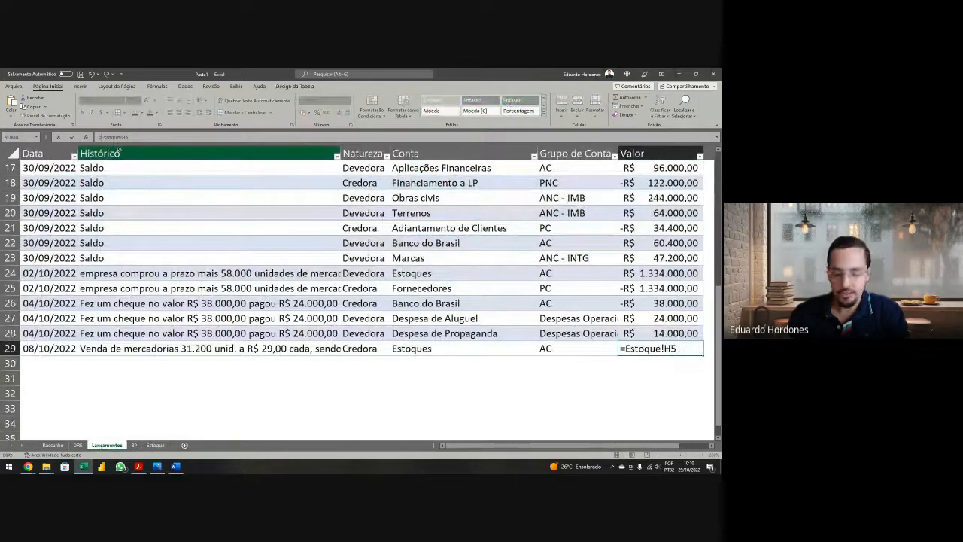
{"action": "key", "text": "Return"}
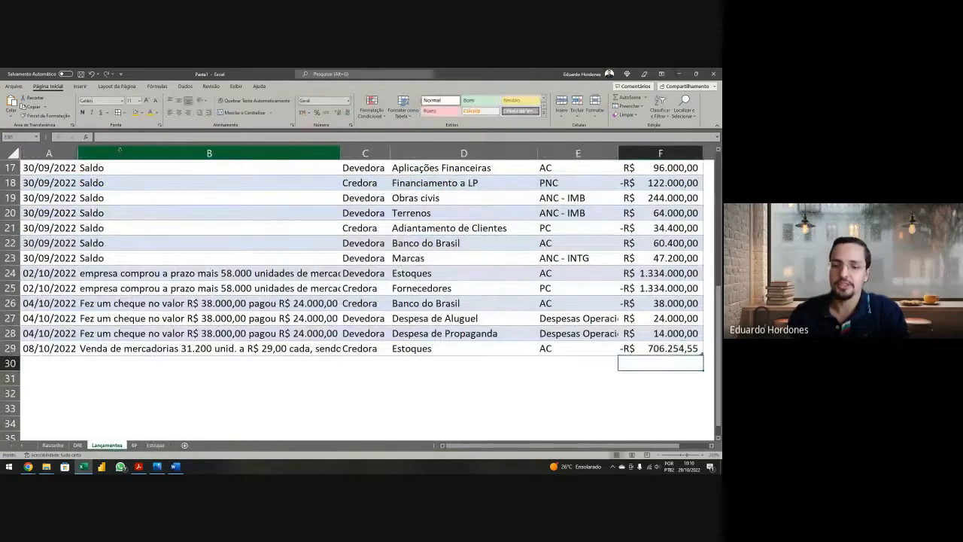
Step: Copy the Data and Histórico of row 29 into row 30 of Lançamentos
{"action": "left_click", "coordinate": [41, 350]}
{"action": "key", "text": "shift+Right"}
{"action": "key", "text": "ctrl+c"}
{"action": "key", "text": "Down"}
{"action": "key", "text": "ctrl+v"}
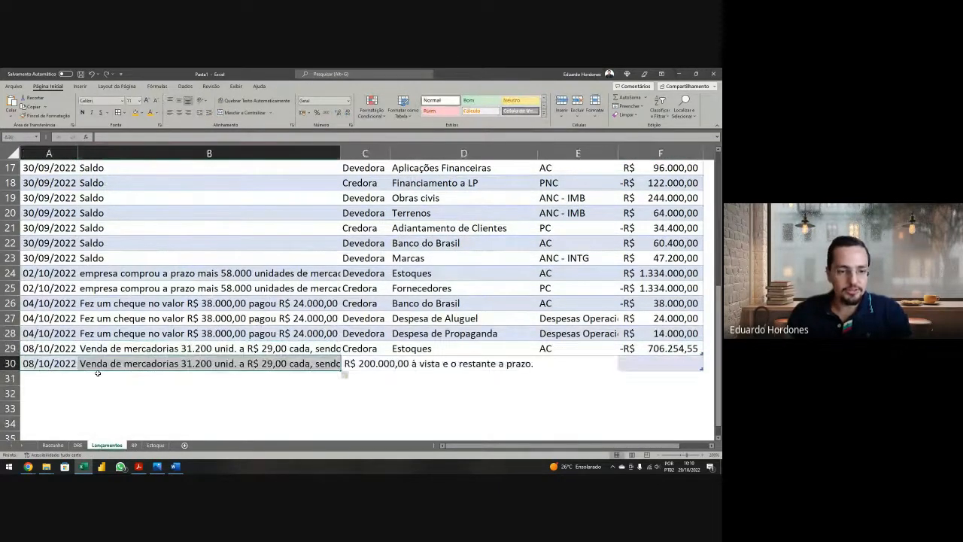
Step: Fill in row 30 with Natureza Devedora and Conta Custo da Mercadoria Vendida
{"action": "key", "text": "Right"}
{"action": "key", "text": "Right"}
{"action": "type", "text": "Devedora"}
{"action": "key", "text": "Tab"}
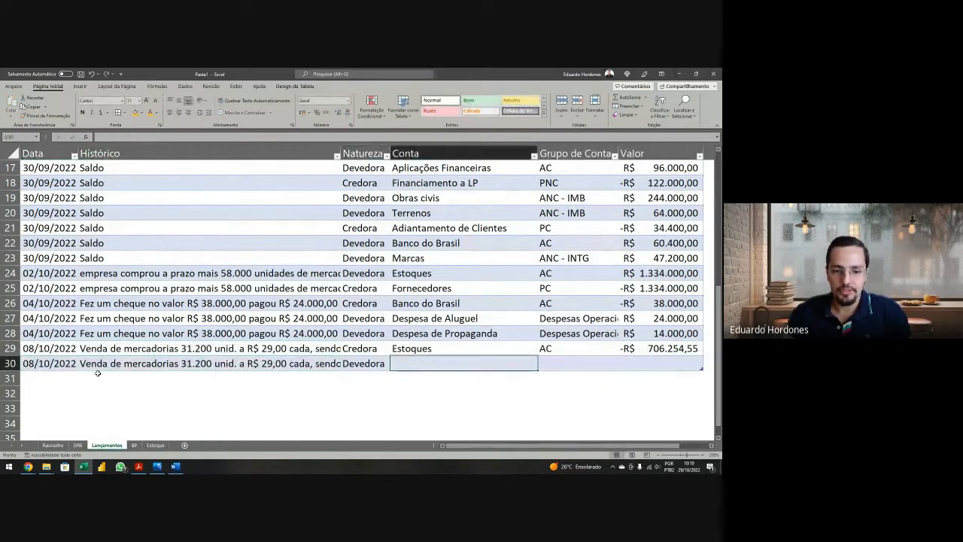
{"action": "type", "text": "Custo"}
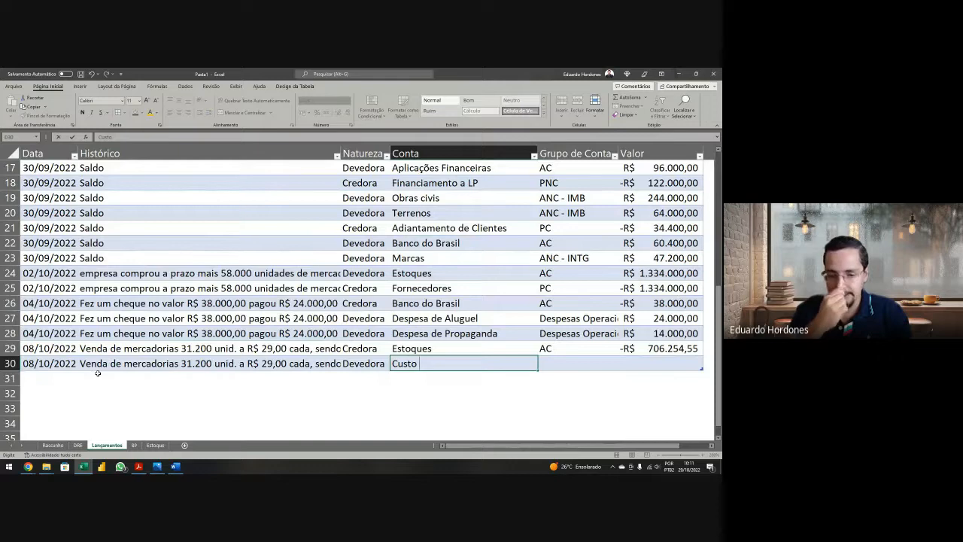
{"action": "type", "text": " das Venda"}
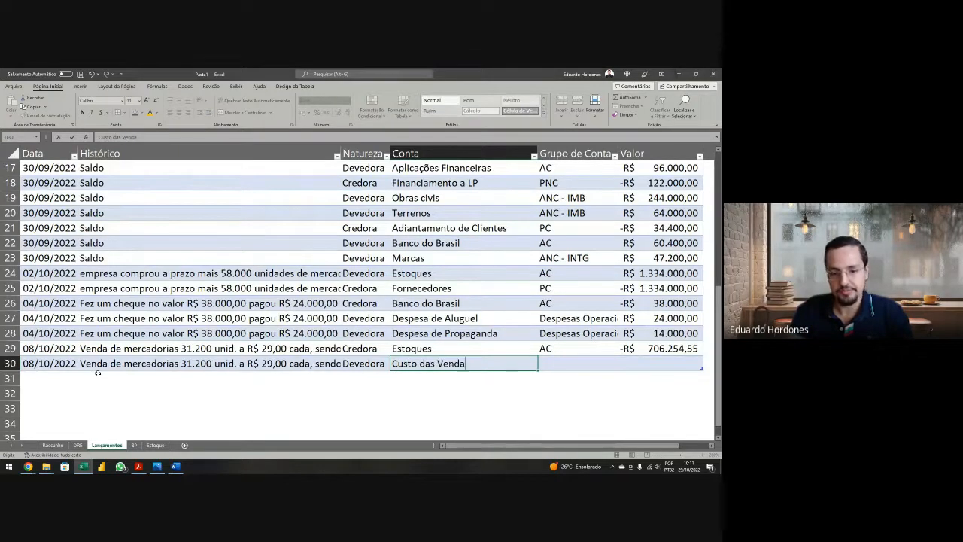
{"action": "type", "text": "s"}
{"action": "key", "text": "BackSpace"}
{"action": "key", "text": "BackSpace"}
{"action": "key", "text": "BackSpace"}
{"action": "key", "text": "BackSpace"}
{"action": "key", "text": "BackSpace"}
{"action": "key", "text": "BackSpace"}
{"action": "key", "text": "BackSpace"}
{"action": "key", "text": "BackSpace"}
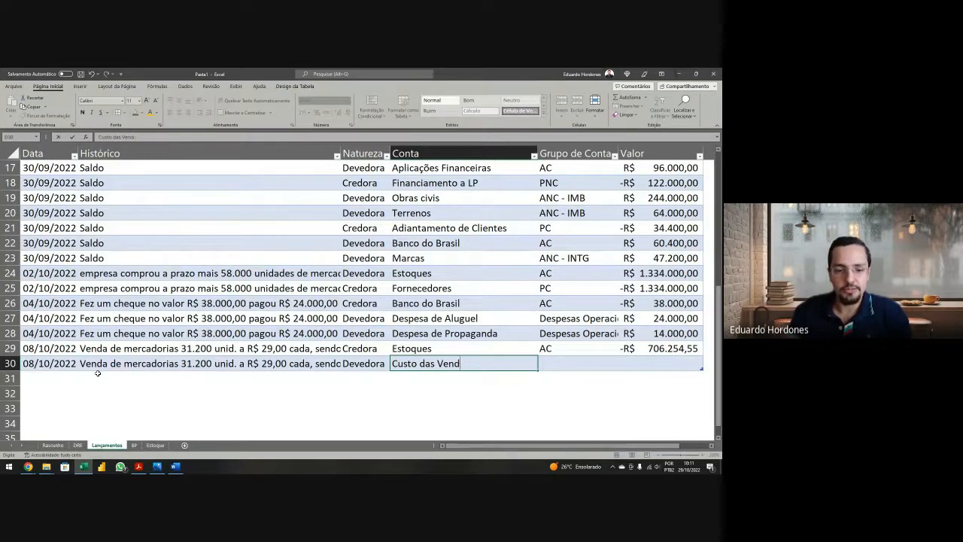
{"action": "type", "text": "Mercadoria Vendida"}
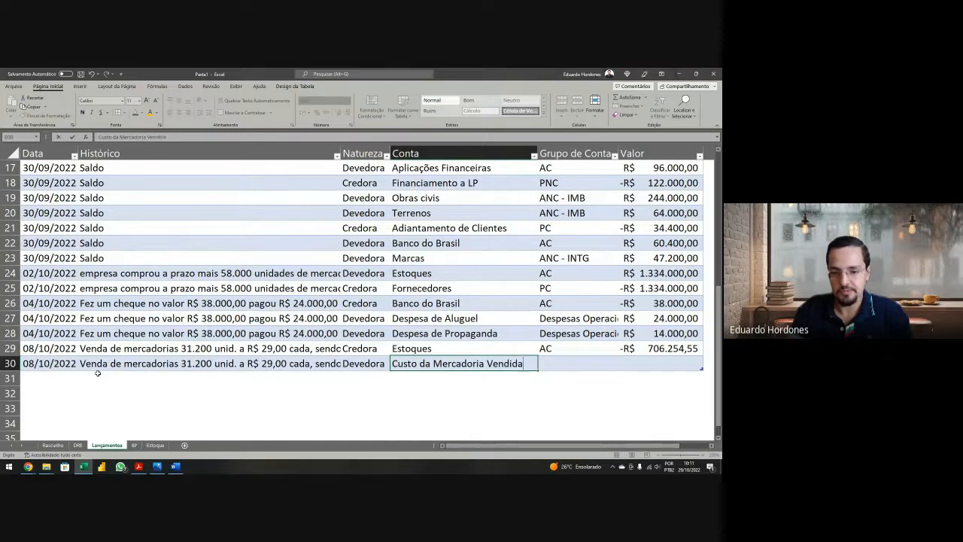
{"action": "key", "text": "Tab"}
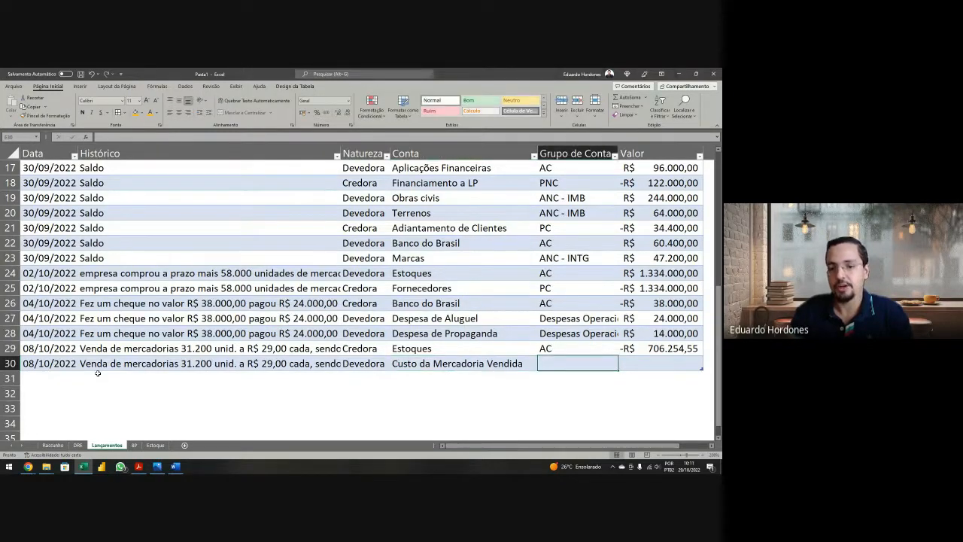
Step: Enter Custo das Vendas as the Grupo de Conta of row 30, with a capital V in Vendas
{"action": "type", "text": "Custo"}
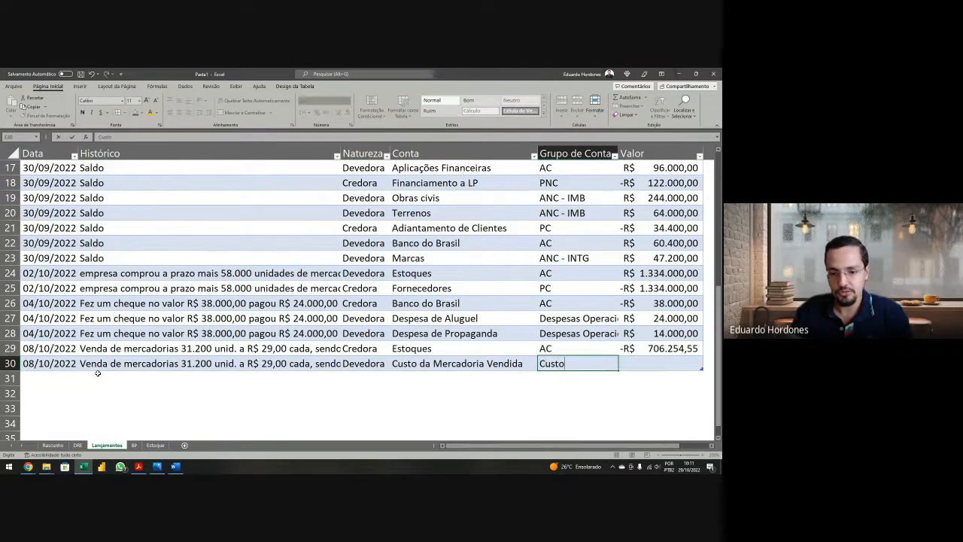
{"action": "type", "text": " das vendas"}
{"action": "key", "text": "Tab"}
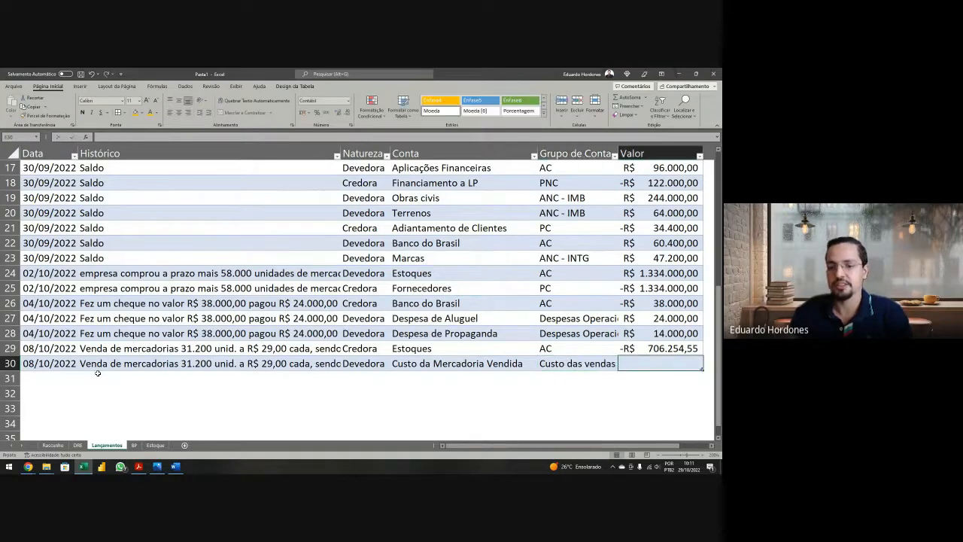
{"action": "key", "text": "Left"}
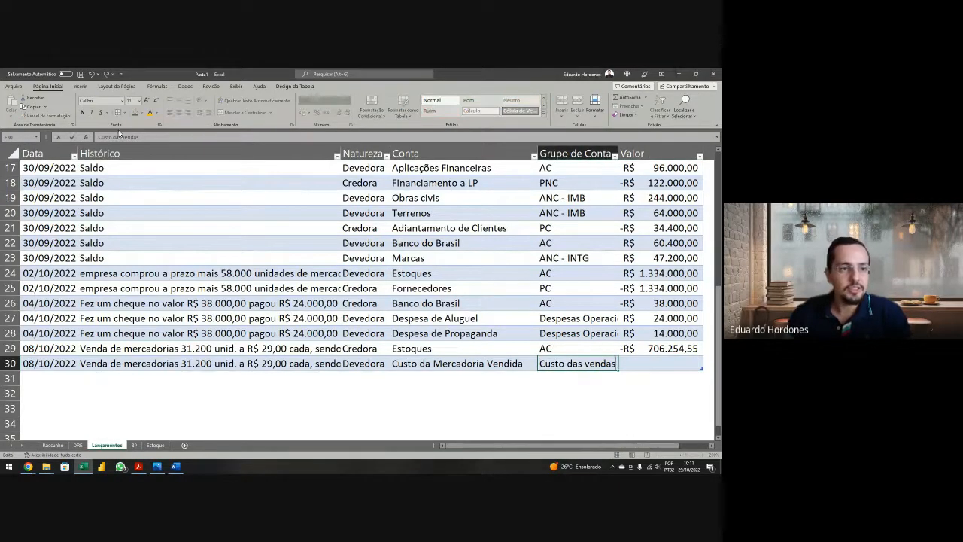
{"action": "key", "text": "BackSpace"}
{"action": "type", "text": "V"}
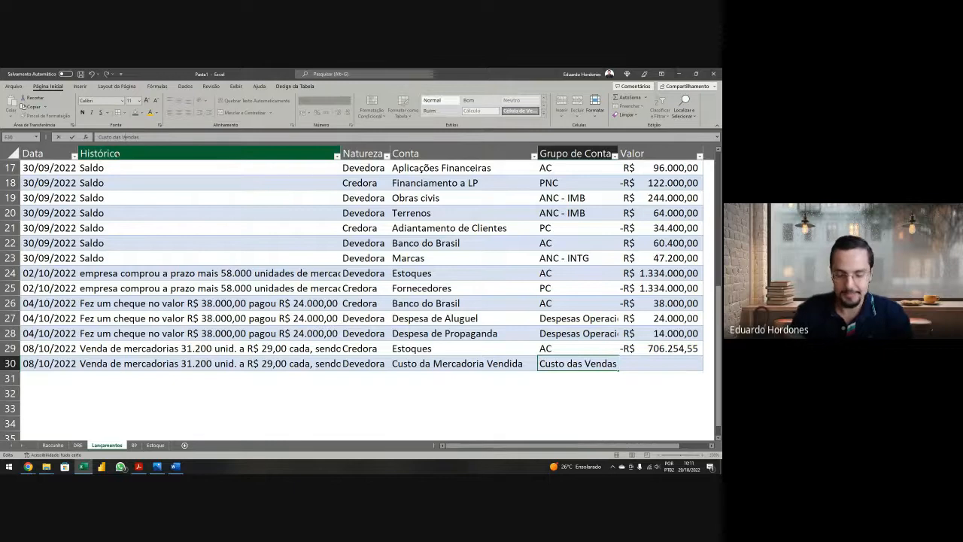
{"action": "key", "text": "Tab"}
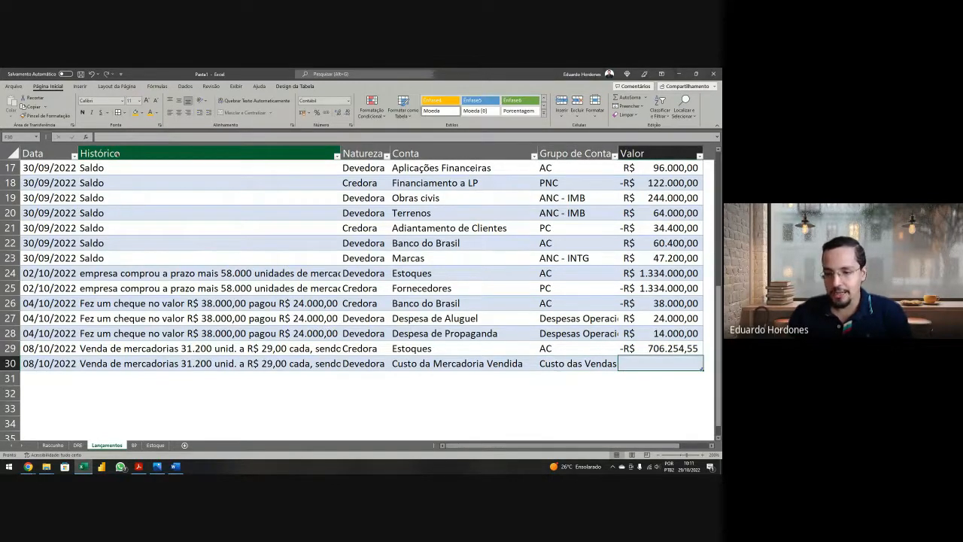
Step: Set the Valor of row 30 to the negative of the Valor in row 29 with a formula
{"action": "type", "text": "=-"}
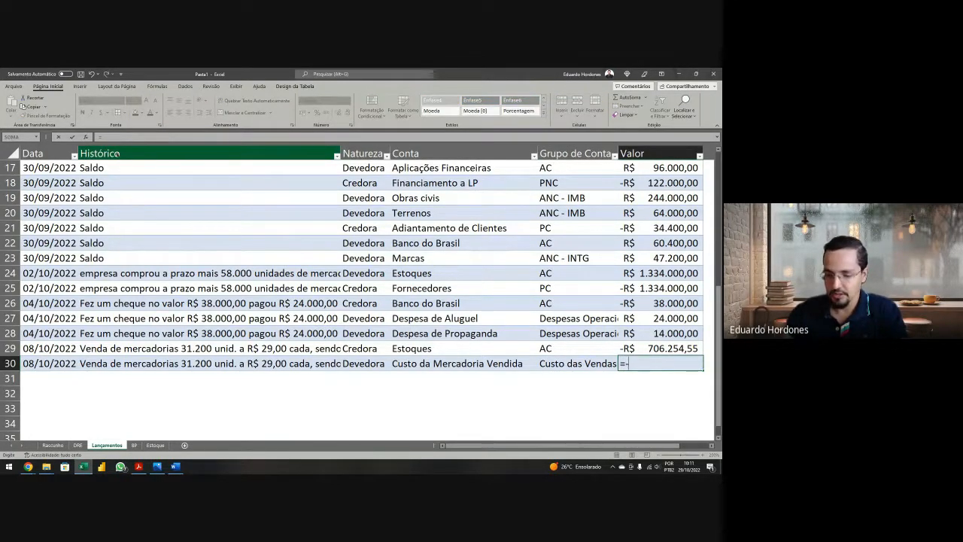
{"action": "key", "text": "Up"}
{"action": "key", "text": "Return"}
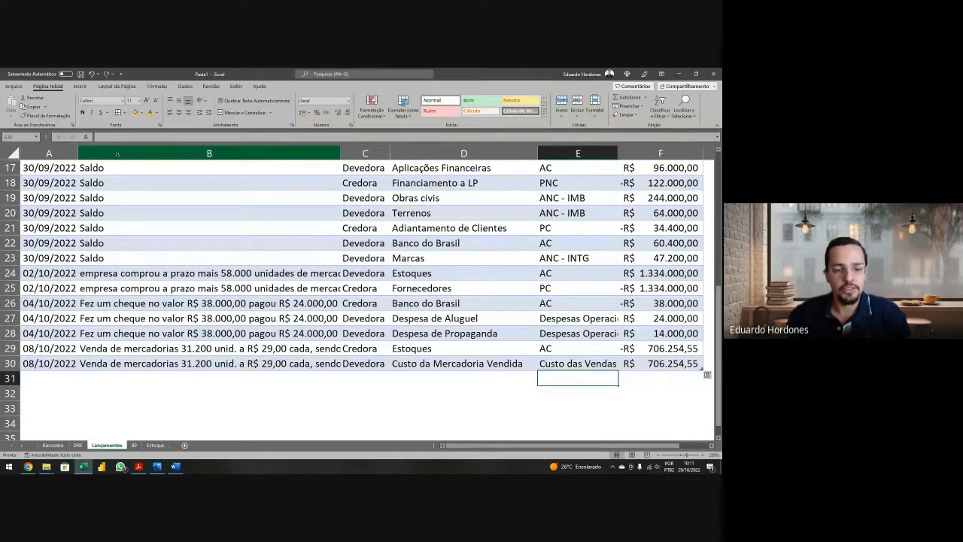
Step: Copy the Data and Histórico of rows 29 and 30 into rows 31 and 32
{"action": "key", "text": "Left"}
{"action": "key", "text": "Left"}
{"action": "key", "text": "Left"}
{"action": "key", "text": "Left"}
{"action": "key", "text": "Up"}
{"action": "key", "text": "shift+Up"}
{"action": "key", "text": "shift+Right"}
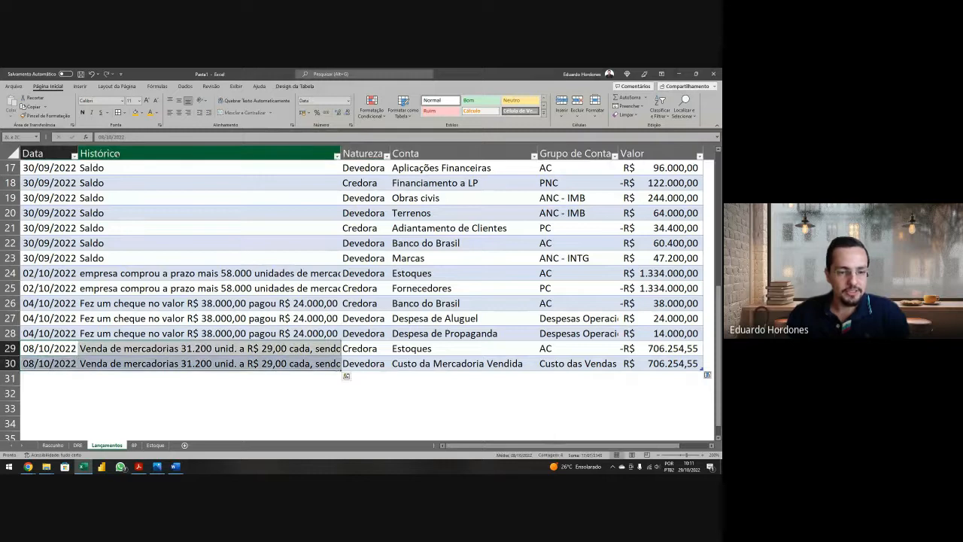
{"action": "key", "text": "ctrl+c"}
{"action": "key", "text": "Down"}
{"action": "key", "text": "ctrl+v"}
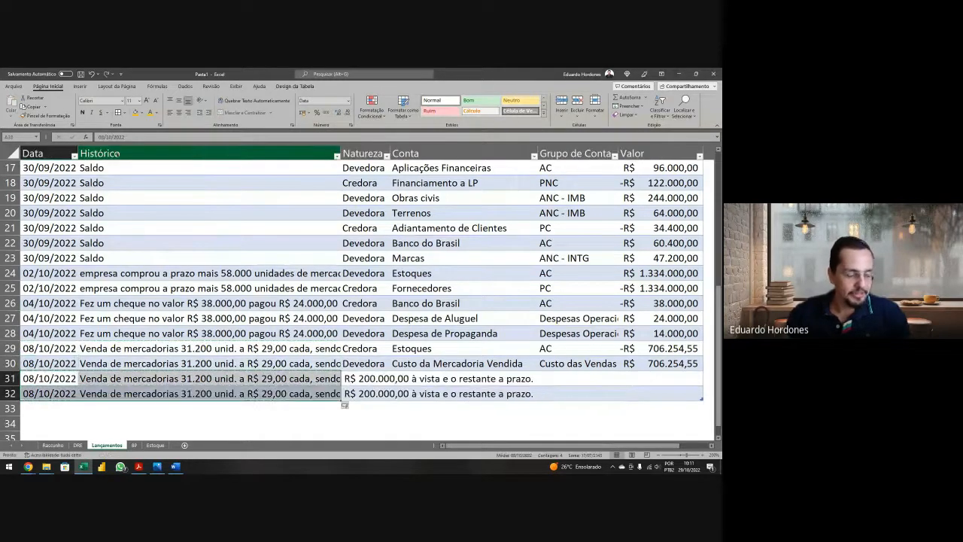
Step: Set the Natureza of row 31 to Devedora and of row 32 to Credora
{"action": "key", "text": "Right"}
{"action": "key", "text": "Right"}
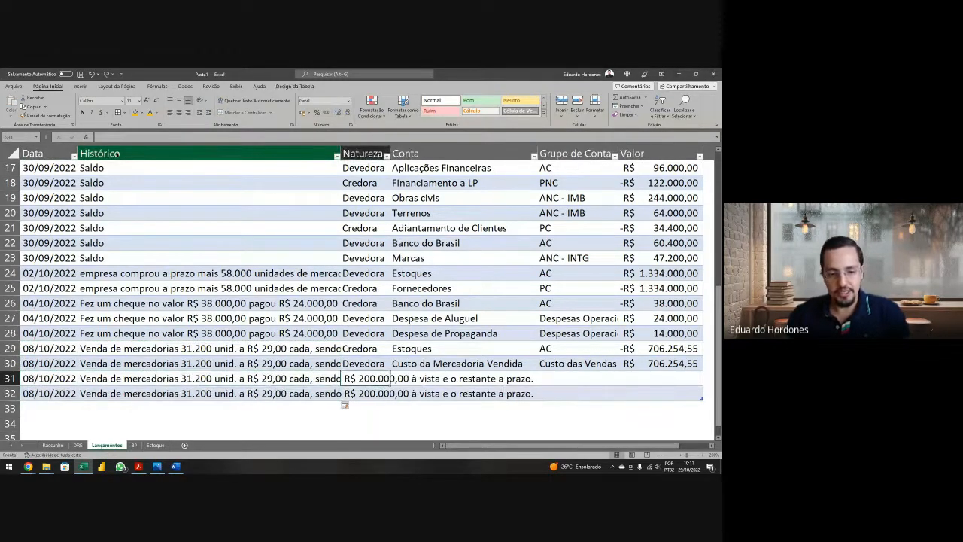
{"action": "type", "text": "Devedora"}
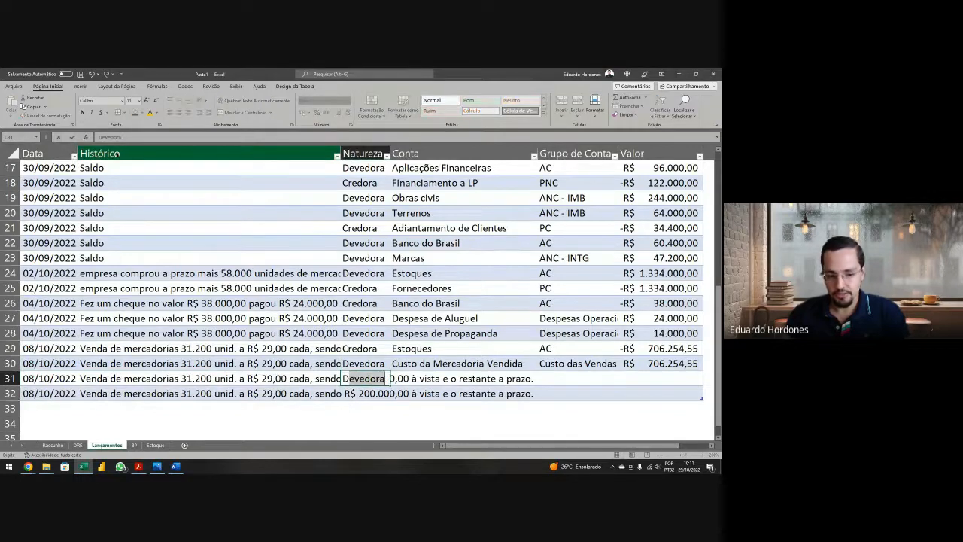
{"action": "key", "text": "Return"}
{"action": "type", "text": "Credora"}
{"action": "key", "text": "Return"}
{"action": "key", "text": "Up"}
{"action": "key", "text": "Up"}
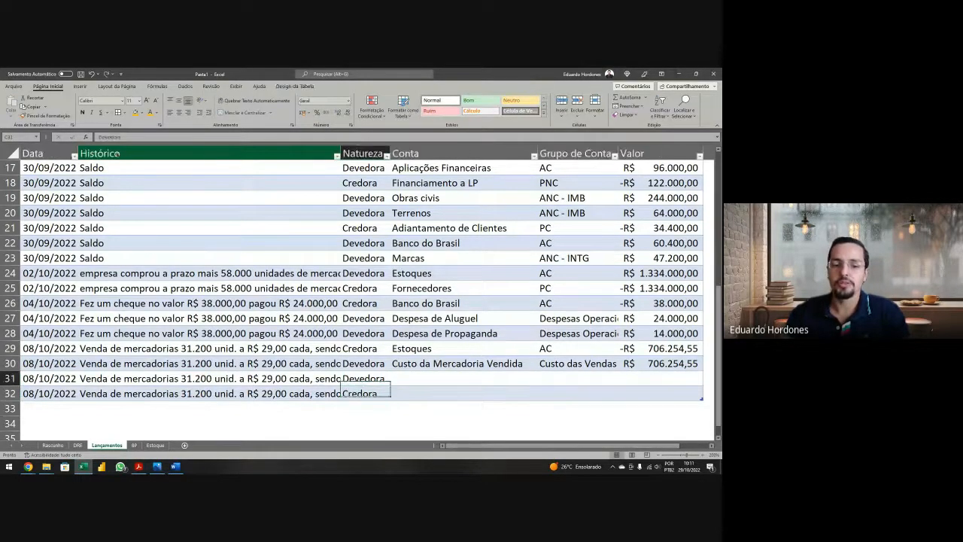
Step: Check the 08/10/2022 sale's quantity and price in the exercise PDF, and enter =29*31200 as the Valor of row 32 in Excel
{"action": "key", "text": "Down"}
{"action": "key", "text": "Right"}
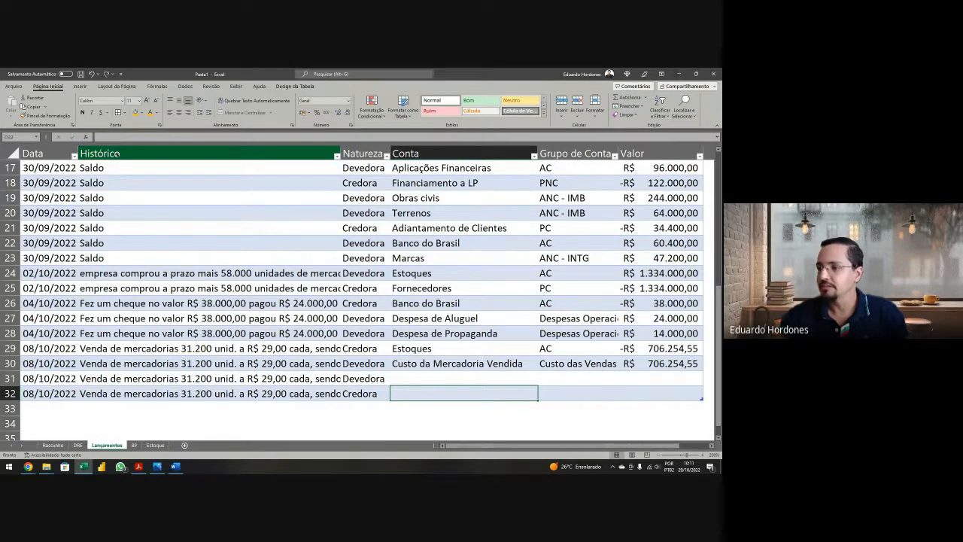
{"action": "left_click", "coordinate": [139, 467]}
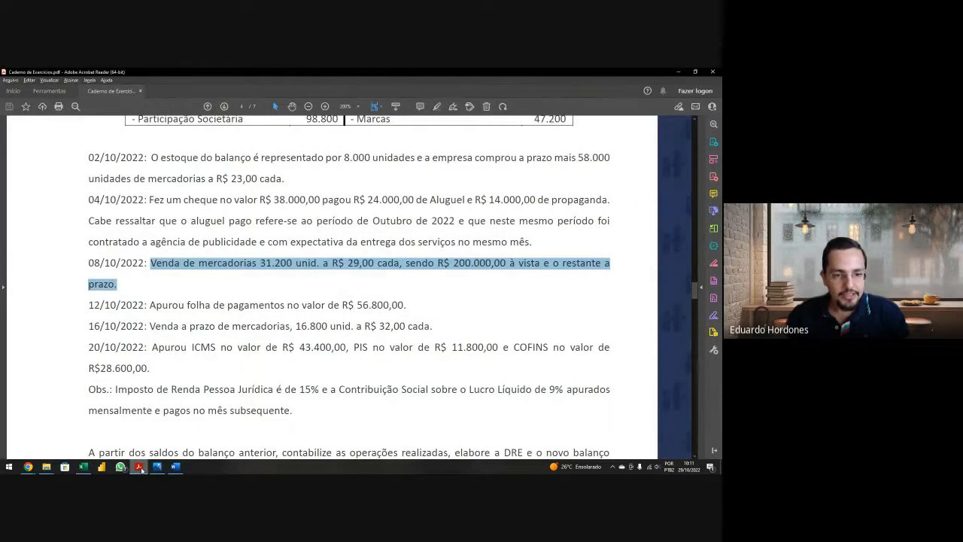
{"action": "left_click", "coordinate": [140, 468]}
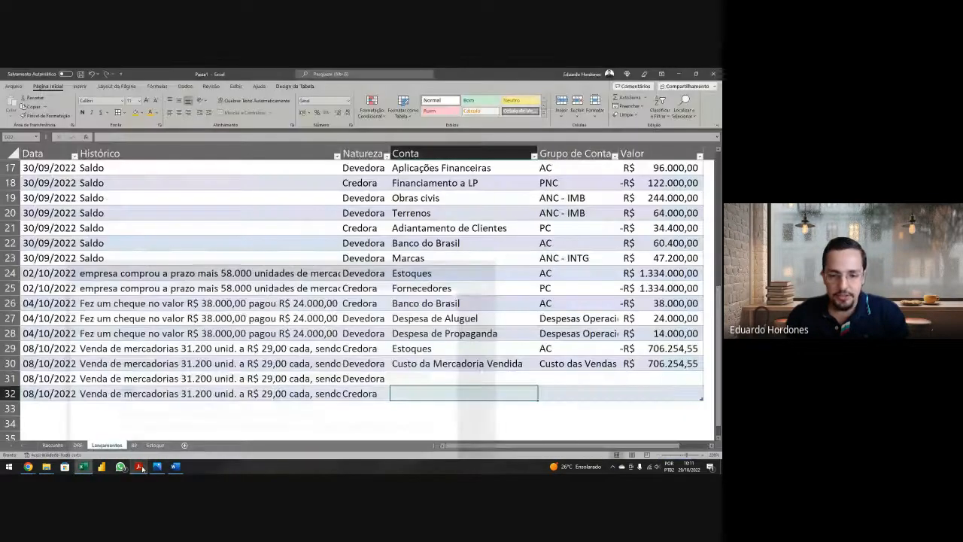
{"action": "left_click", "coordinate": [676, 393]}
{"action": "type", "text": "=2"}
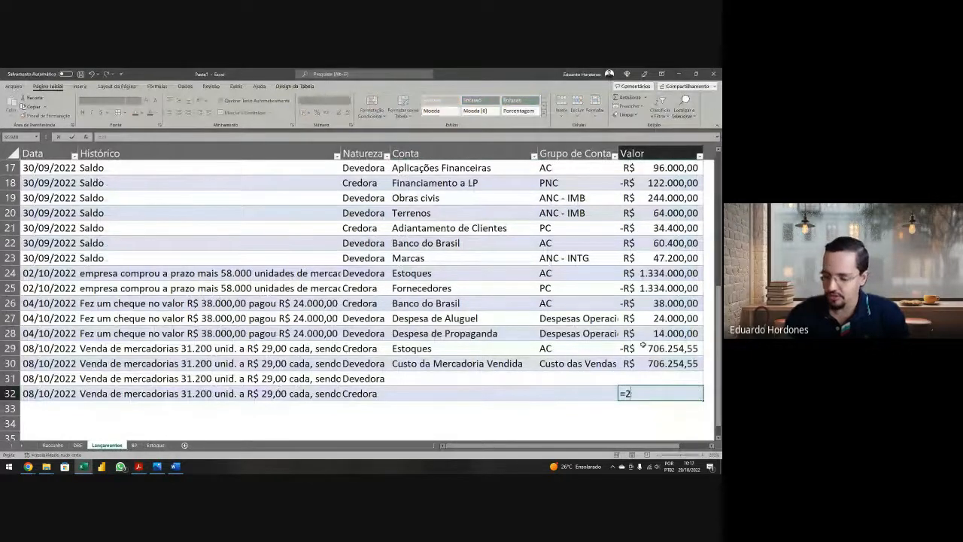
{"action": "type", "text": "9*31200"}
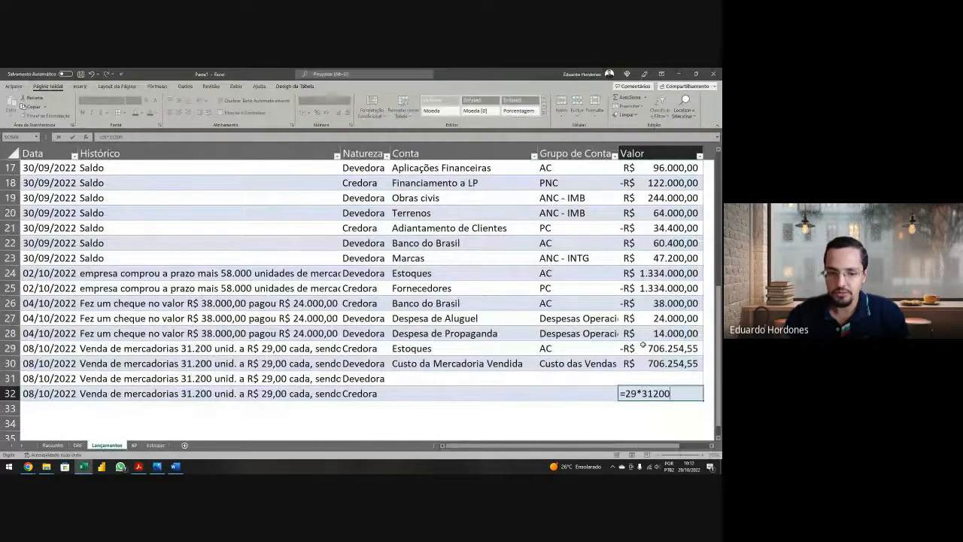
{"action": "key", "text": "ctrl+Return"}
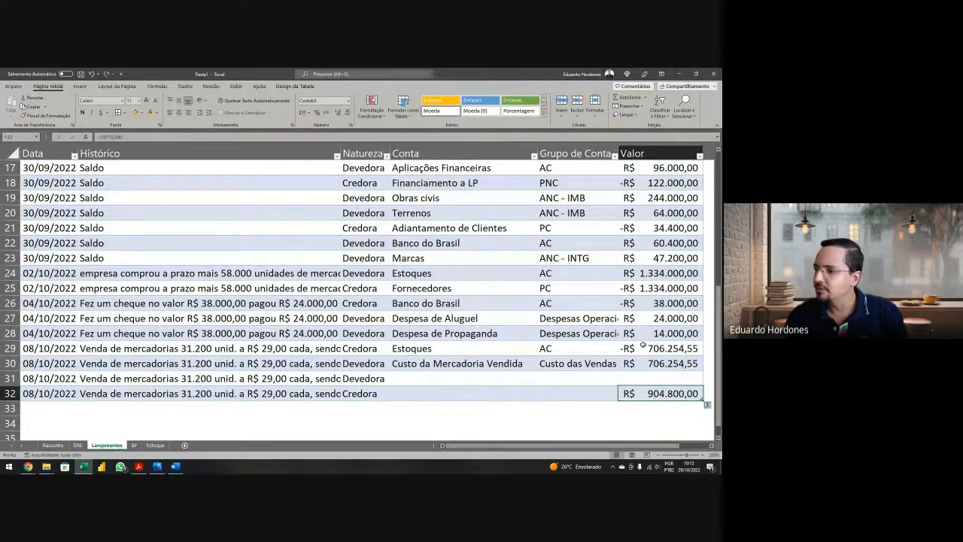
Step: Set the Conta of row 32 to Venda de Mercadoria and its Grupo de Conta to Receita Bruta Operacional
{"action": "key", "text": "Left"}
{"action": "key", "text": "Left"}
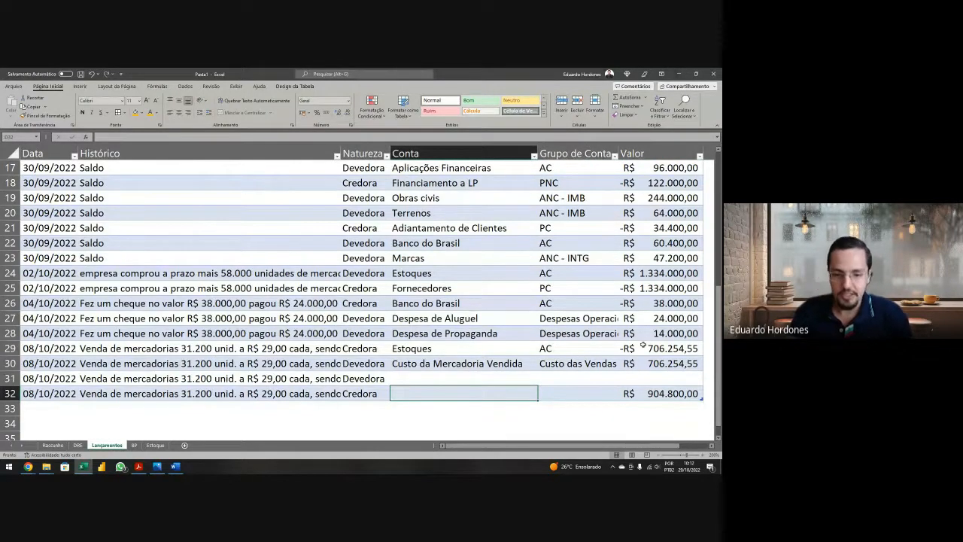
{"action": "type", "text": "Venda de"}
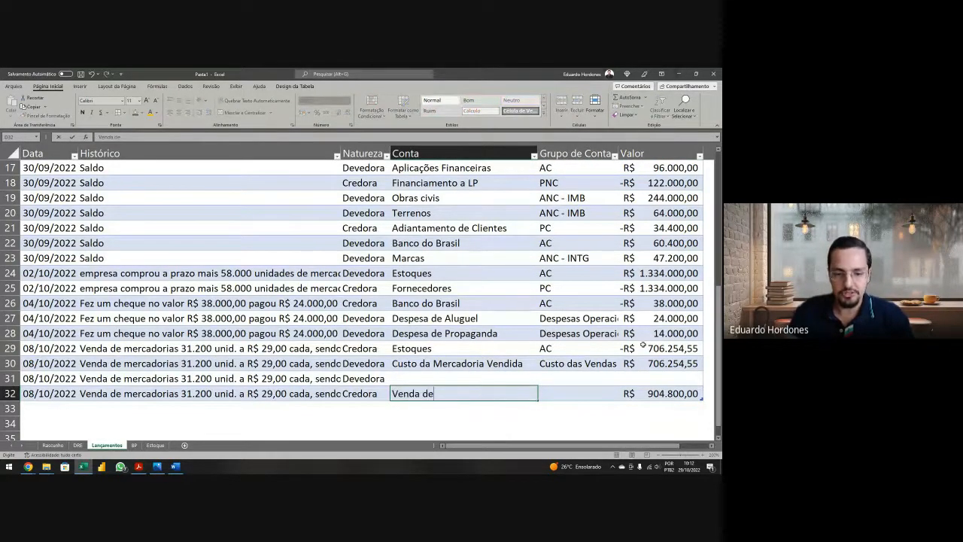
{"action": "type", "text": " Merca"}
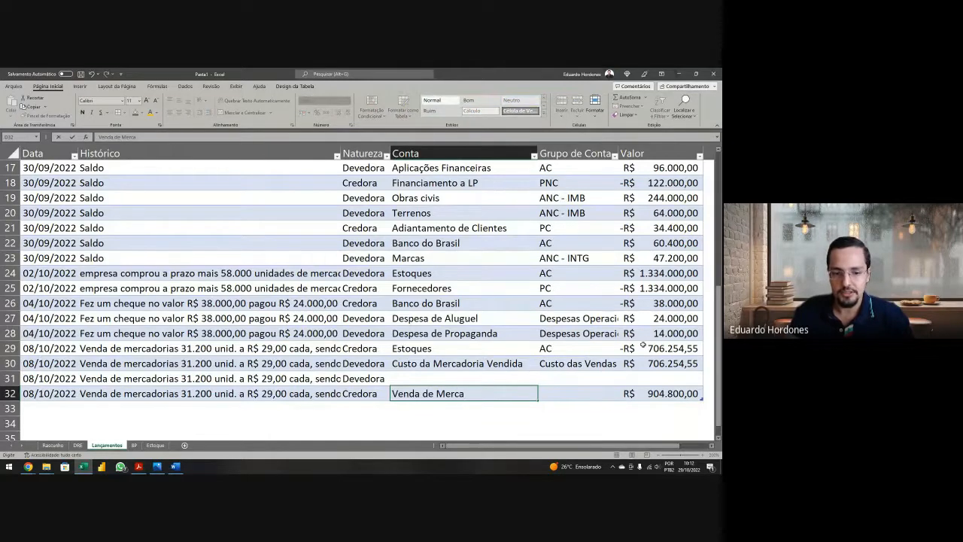
{"action": "type", "text": "doria"}
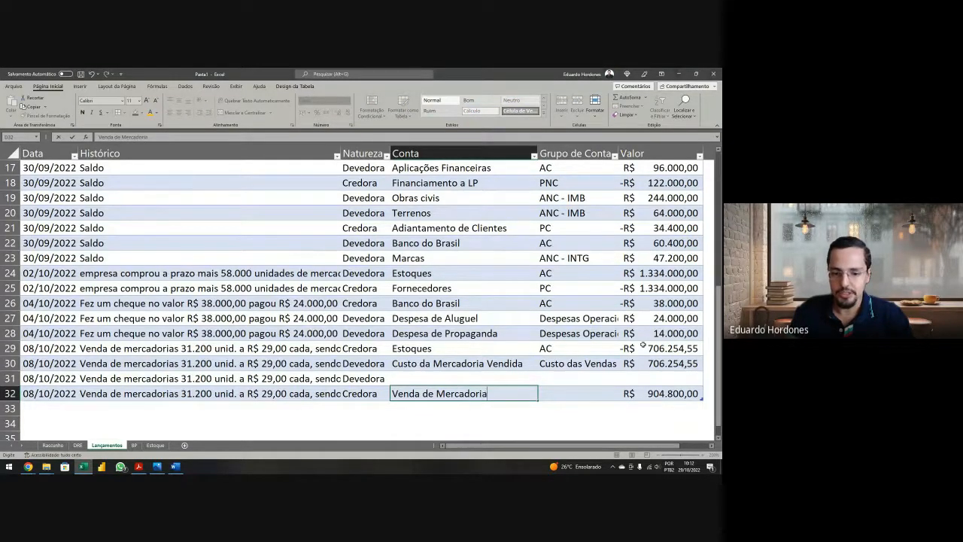
{"action": "key", "text": "Tab"}
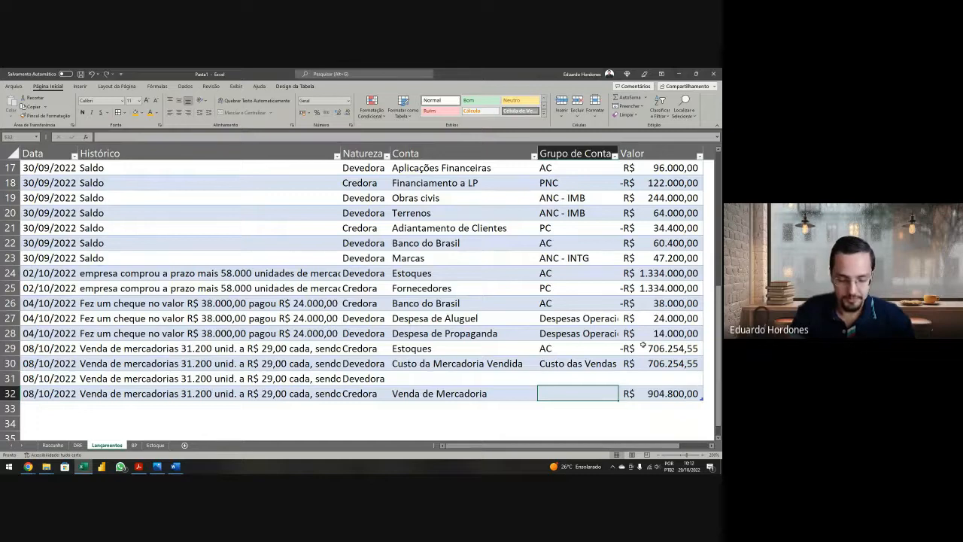
{"action": "type", "text": "Receita Bruta"}
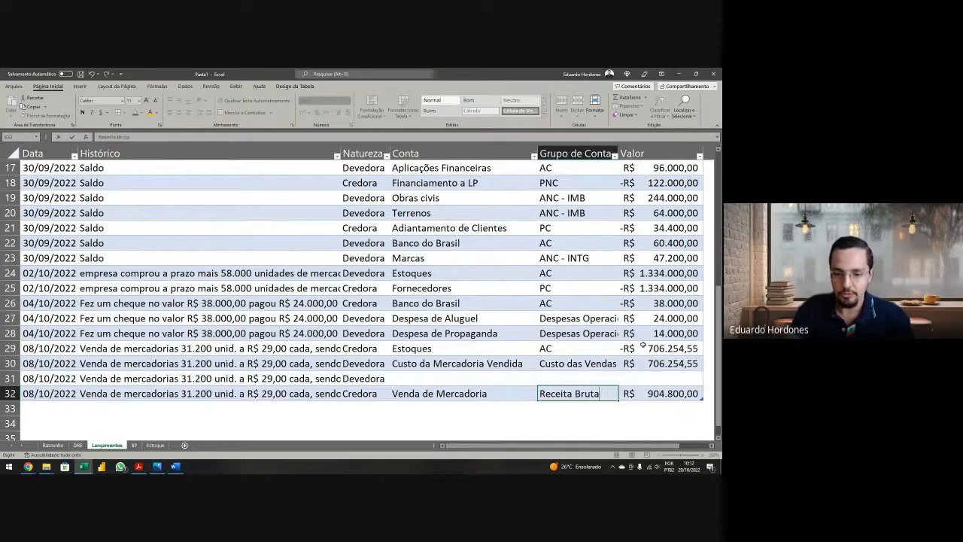
{"action": "type", "text": " Operaci"}
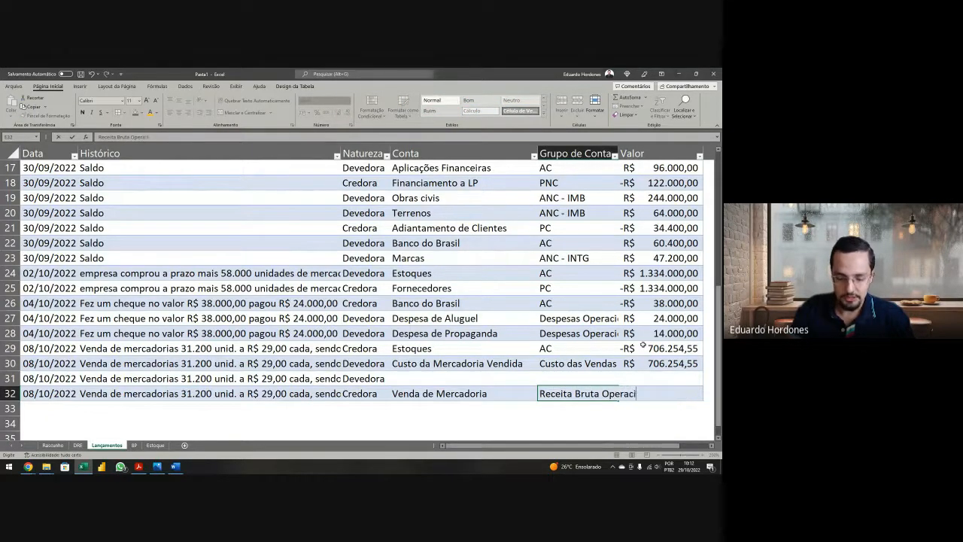
{"action": "type", "text": "onal"}
{"action": "key", "text": "Return"}
{"action": "key", "text": "Up"}
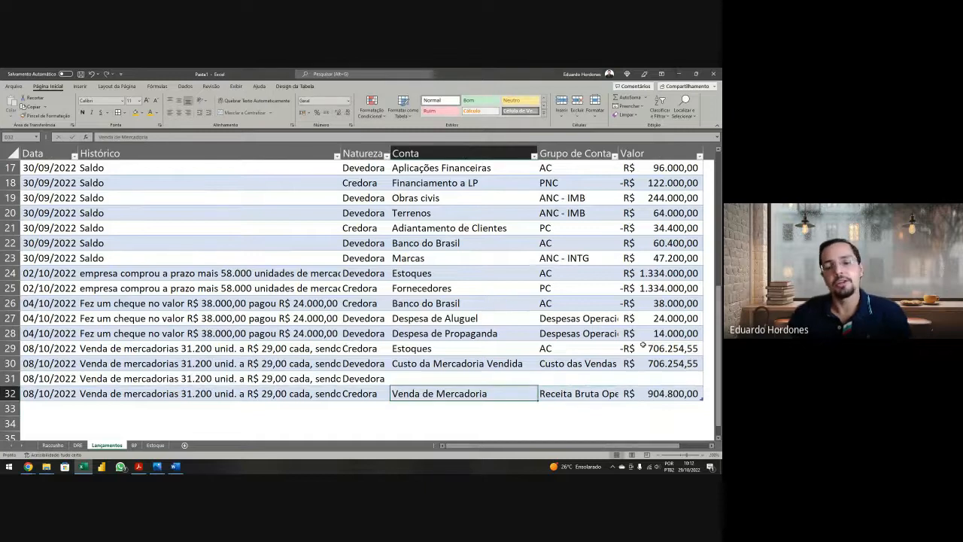
Step: Make the Valor of row 32 negative by changing its formula to =-29*31200
{"action": "key", "text": "Left"}
{"action": "key", "text": "Right"}
{"action": "key", "text": "Right"}
{"action": "key", "text": "Right"}
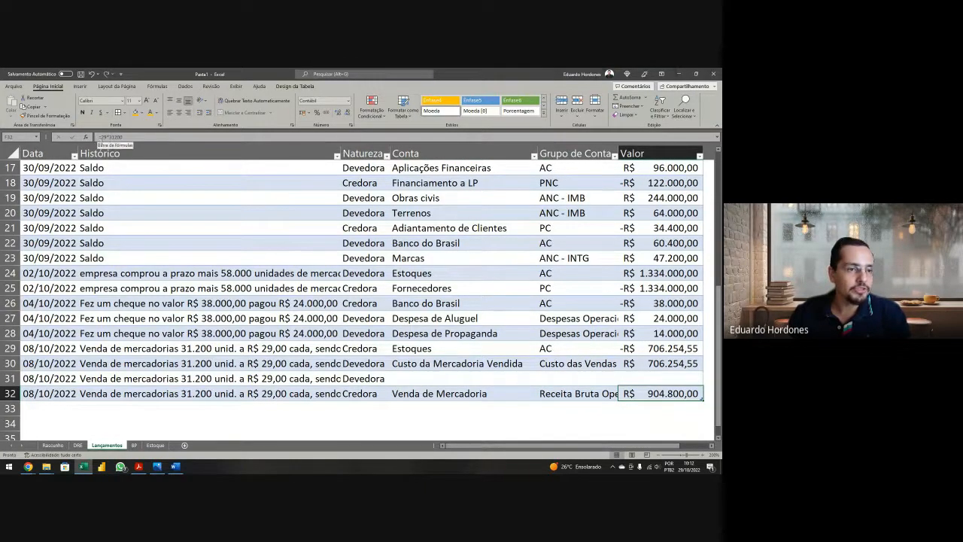
{"action": "left_click", "coordinate": [103, 138]}
{"action": "key", "text": "ctrl+Return"}
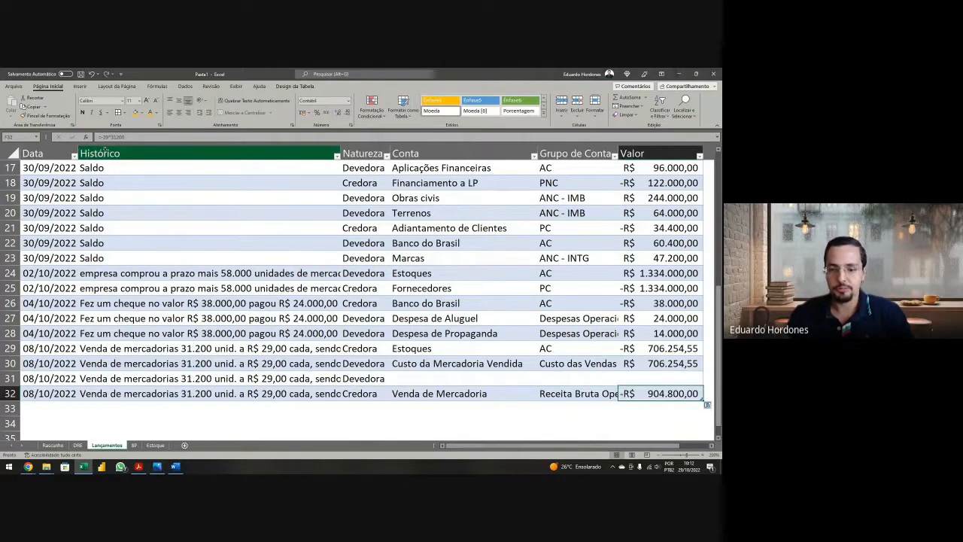
Step: Check the payment terms of the 08/10/2022 sale in the exercise PDF, and duplicate the row 32 entry into row 33 in Excel
{"action": "key", "text": "Left"}
{"action": "key", "text": "Left"}
{"action": "key", "text": "Up"}
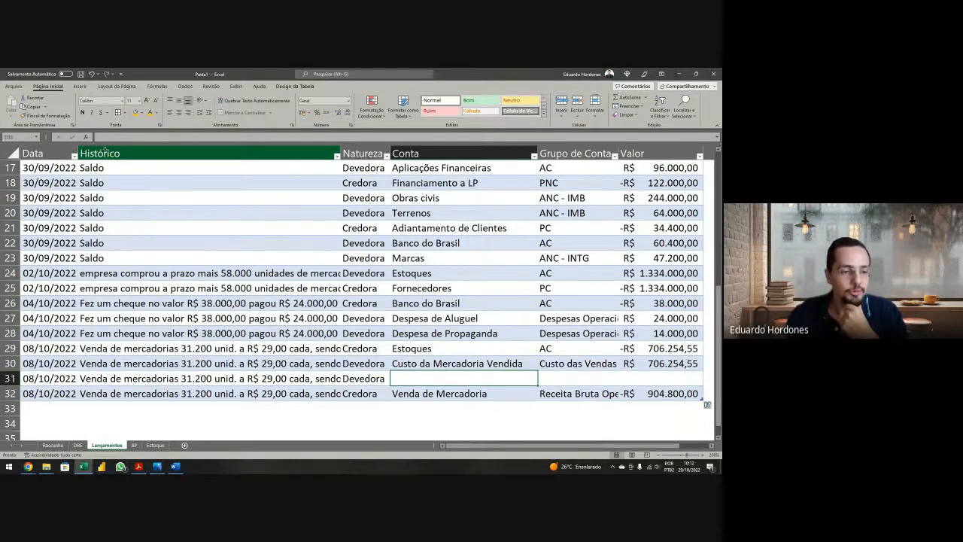
{"action": "left_click", "coordinate": [139, 466]}
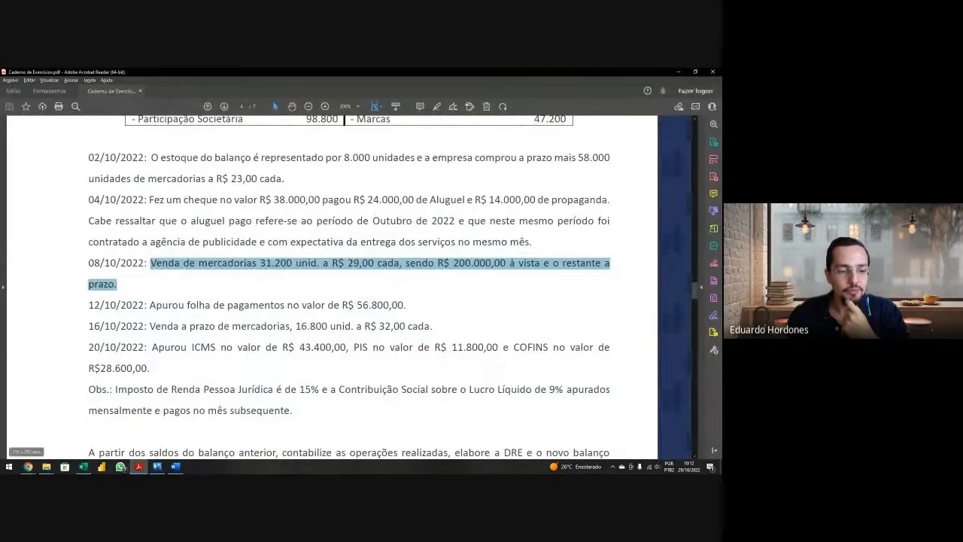
{"action": "key", "text": "alt+Tab"}
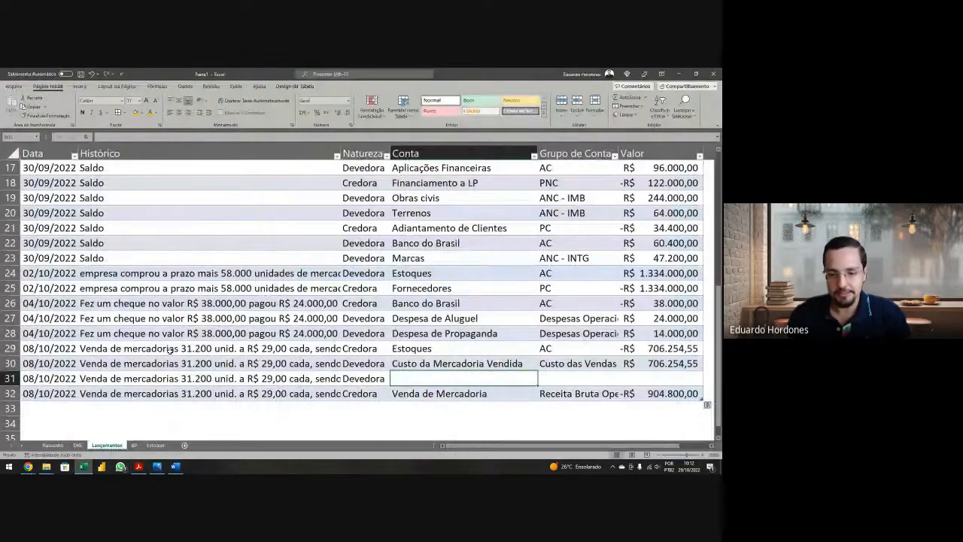
{"action": "key", "text": "Left"}
{"action": "key", "text": "Left"}
{"action": "key", "text": "Left"}
{"action": "key", "text": "Down"}
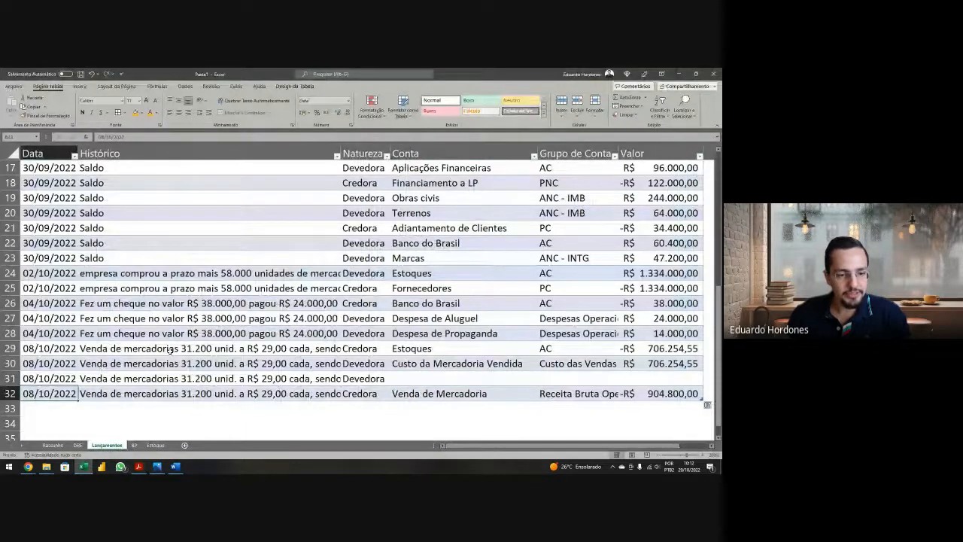
{"action": "key", "text": "shift+Right"}
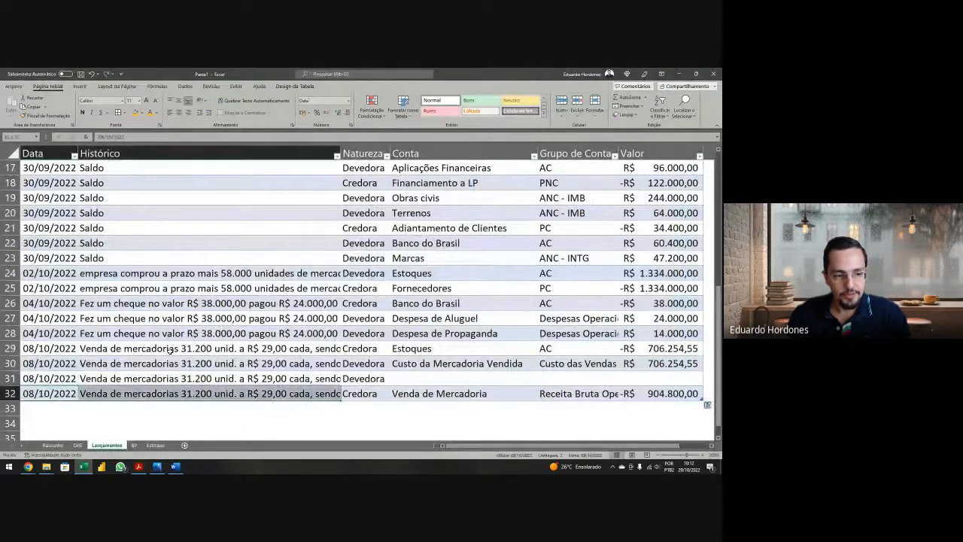
{"action": "key", "text": "shift+Right"}
{"action": "key", "text": "shift+Right"}
{"action": "key", "text": "shift+Right"}
{"action": "key", "text": "shift+Right"}
{"action": "key", "text": "ctrl+c"}
{"action": "key", "text": "Down"}
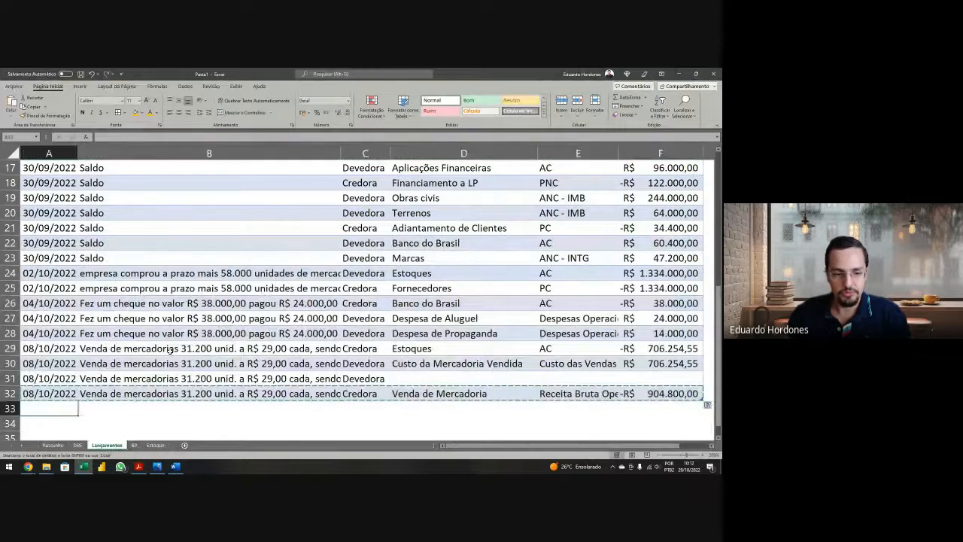
{"action": "key", "text": "ctrl+v"}
Step: Clear the Conta, Grupo de Conta and Valor of row 32
{"action": "key", "text": "Up"}
{"action": "key", "text": "shift+Right"}
{"action": "key", "text": "Right"}
{"action": "key", "text": "Right"}
{"action": "key", "text": "Right"}
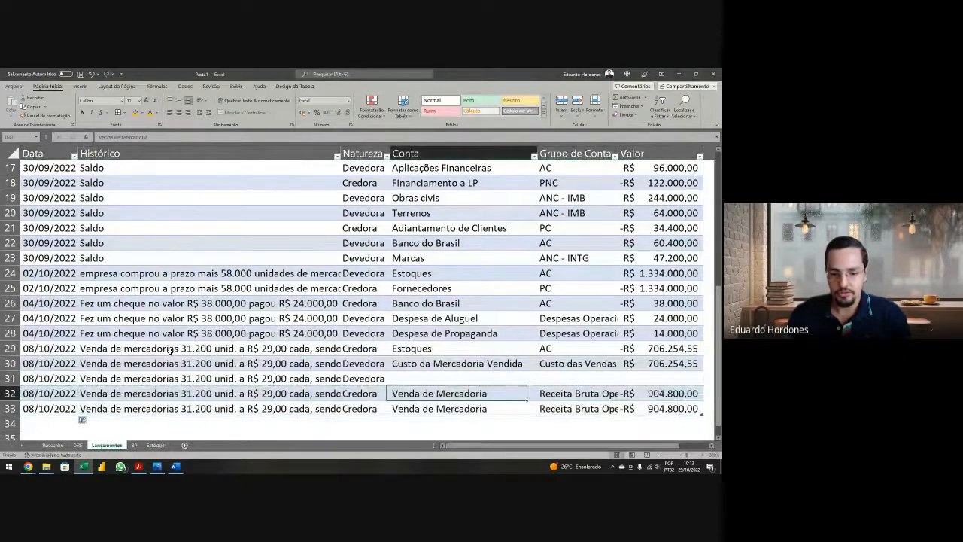
{"action": "key", "text": "shift+Right"}
{"action": "key", "text": "shift+Right"}
{"action": "key", "text": "Delete"}
Step: Set the Natureza of row 32 to Devedora
{"action": "key", "text": "Left"}
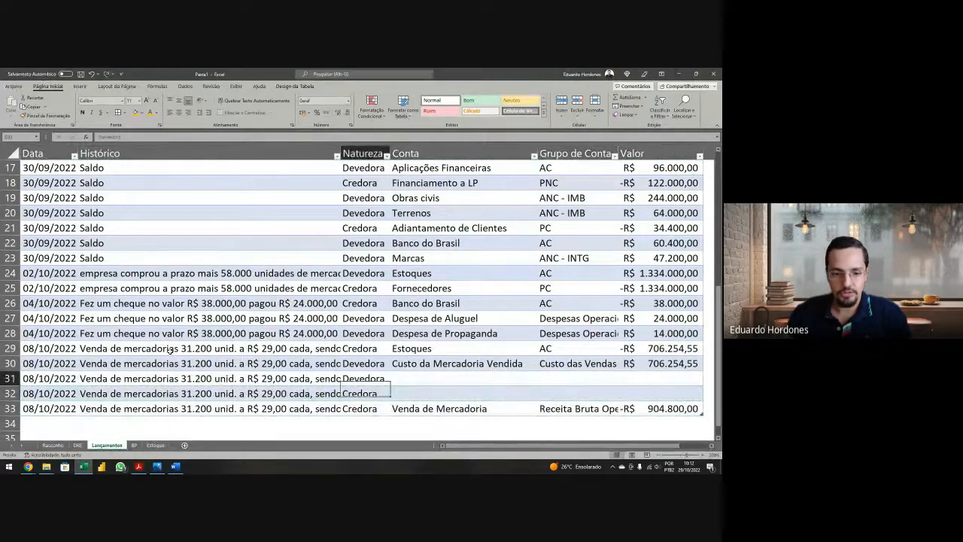
{"action": "type", "text": "Dev"}
{"action": "key", "text": "Tab"}
Step: Recheck the sale's payment terms in the exercise PDF, and enter Caixa and Clientes as the Conta of rows 31 and 32 in Excel
{"action": "key", "text": "Up"}
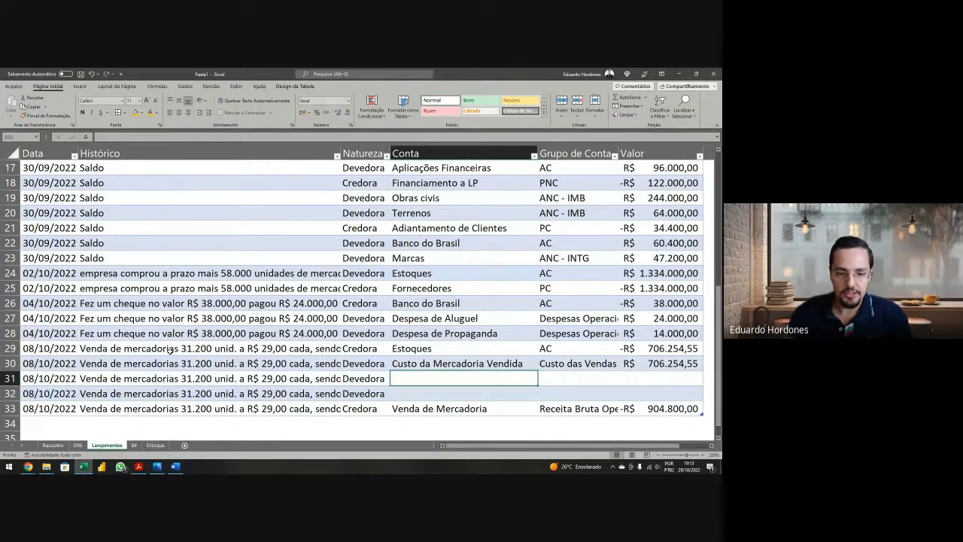
{"action": "key", "text": "alt+Tab"}
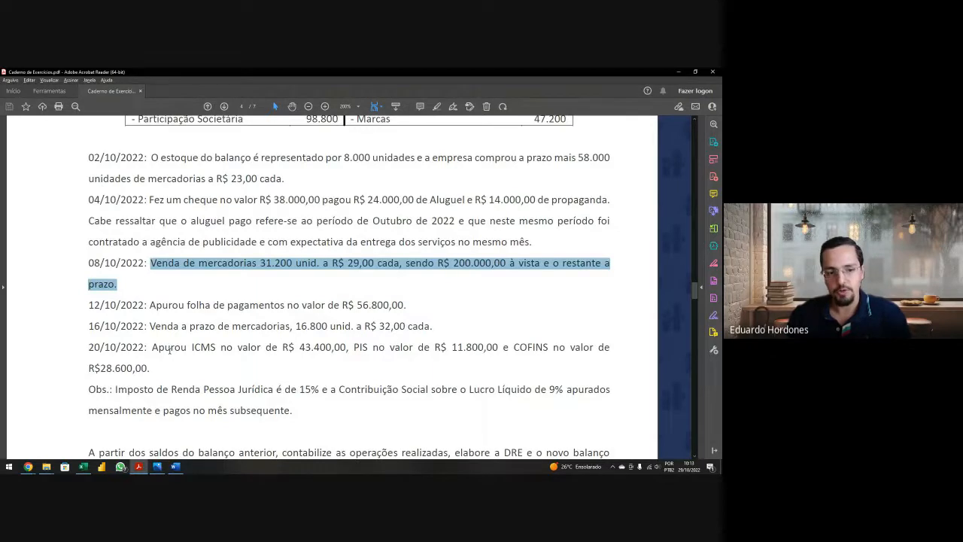
{"action": "key", "text": "alt+Tab"}
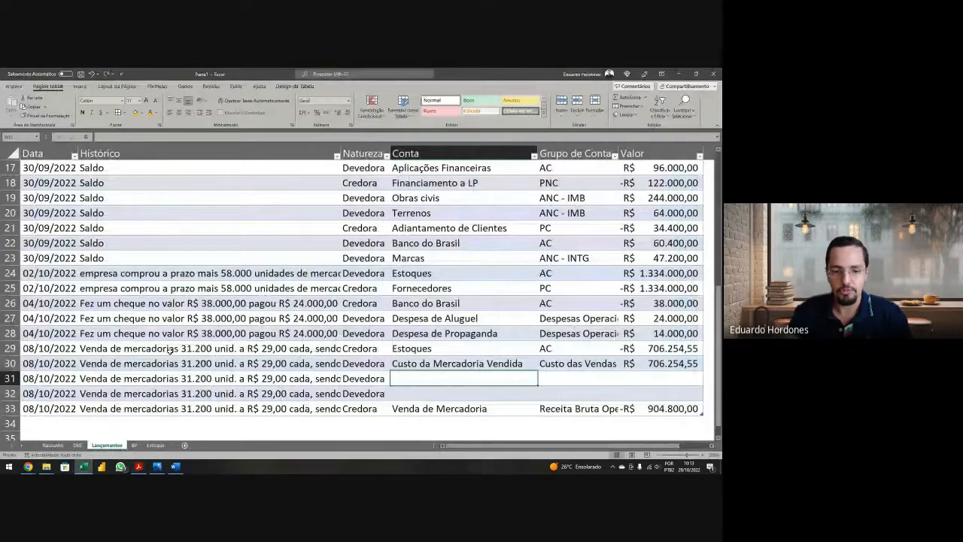
{"action": "key", "text": "alt+Tab"}
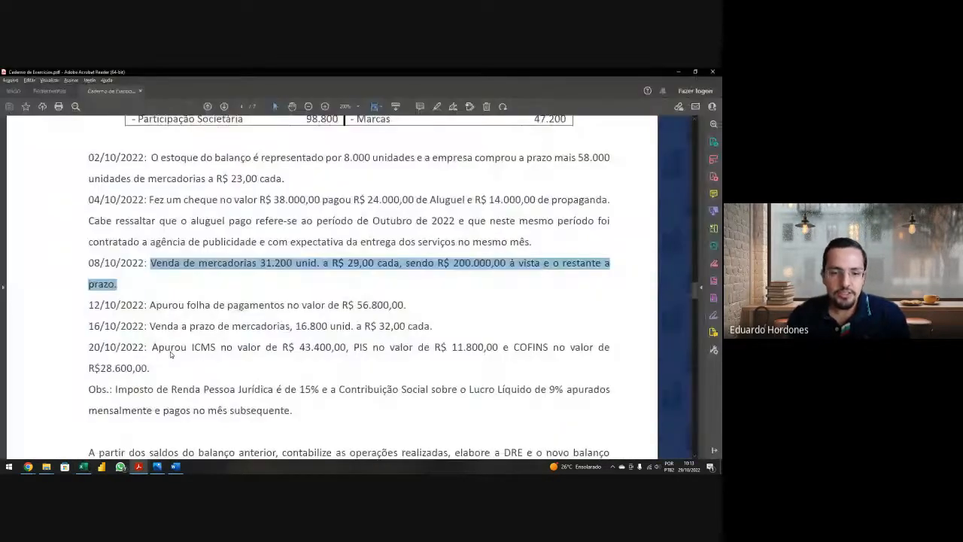
{"action": "key", "text": "alt+Tab"}
{"action": "type", "text": "Clien"}
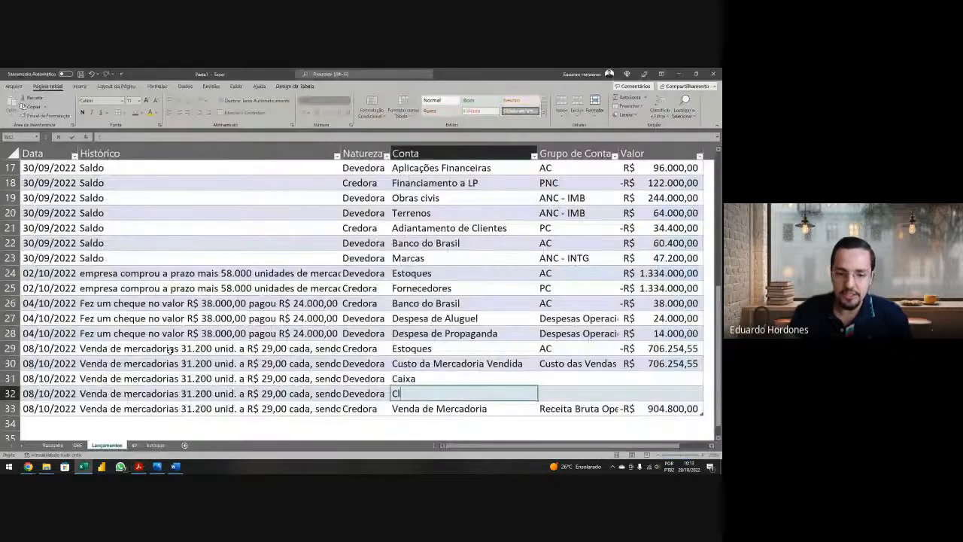
{"action": "key", "text": "BackSpace"}
{"action": "key", "text": "BackSpace"}
{"action": "key", "text": "BackSpace"}
{"action": "type", "text": "ien"}
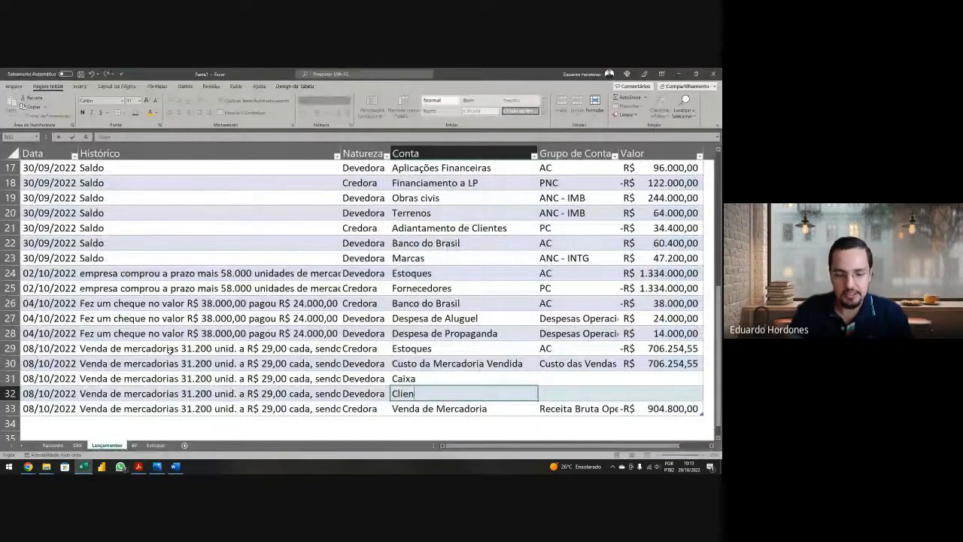
{"action": "type", "text": "tes"}
{"action": "key", "text": "Tab"}
Step: Set the Grupo de Conta of rows 31 and 32 to AC
{"action": "key", "text": "Up"}
{"action": "type", "text": "AC"}
{"action": "key", "text": "Return"}
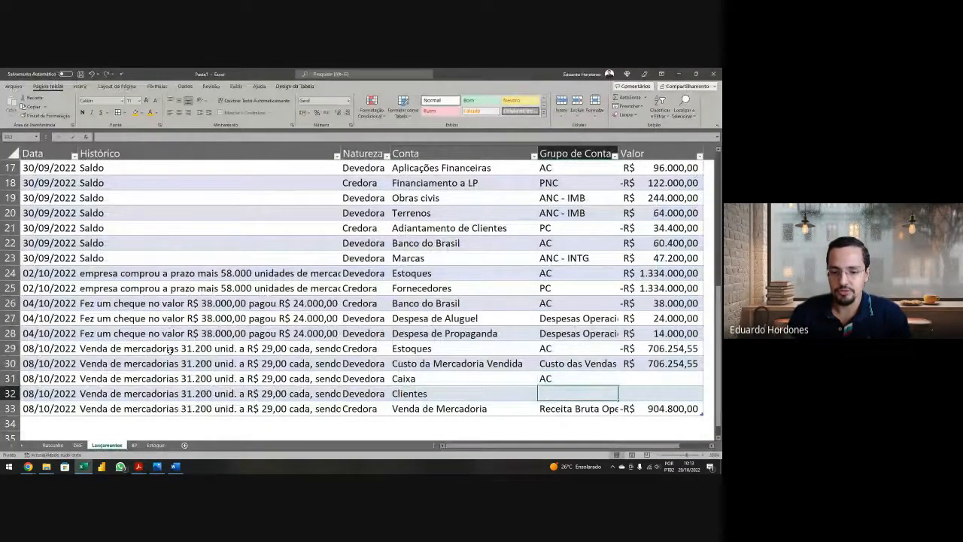
{"action": "type", "text": "AC"}
{"action": "key", "text": "Tab"}
Step: Check the sale's cash portion in the exercise PDF, and enter 200000 as the Valor of the Caixa entry in row 31 in Excel
{"action": "key", "text": "Up"}
{"action": "key", "text": "Up"}
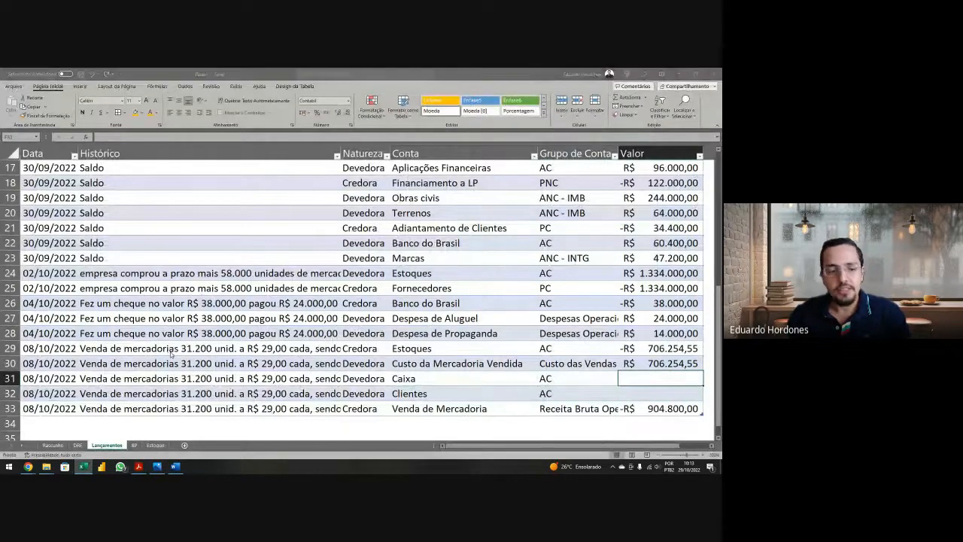
{"action": "key", "text": "alt+Tab"}
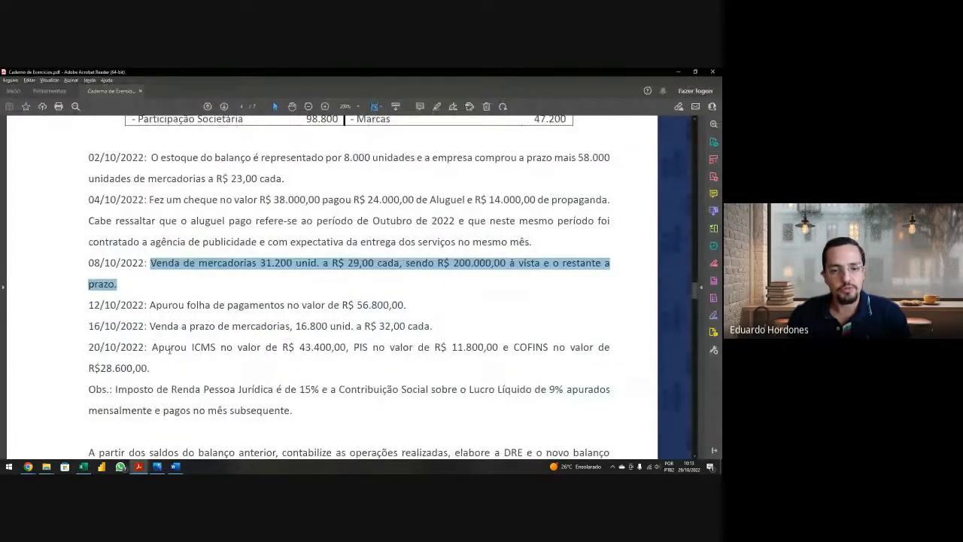
{"action": "key", "text": "alt+Tab"}
{"action": "type", "text": "200000"}
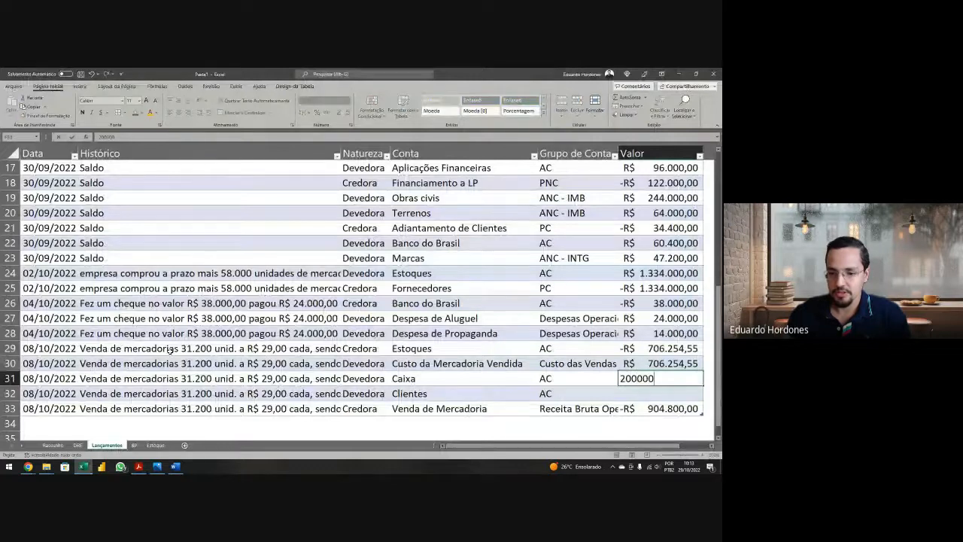
{"action": "key", "text": "Return"}
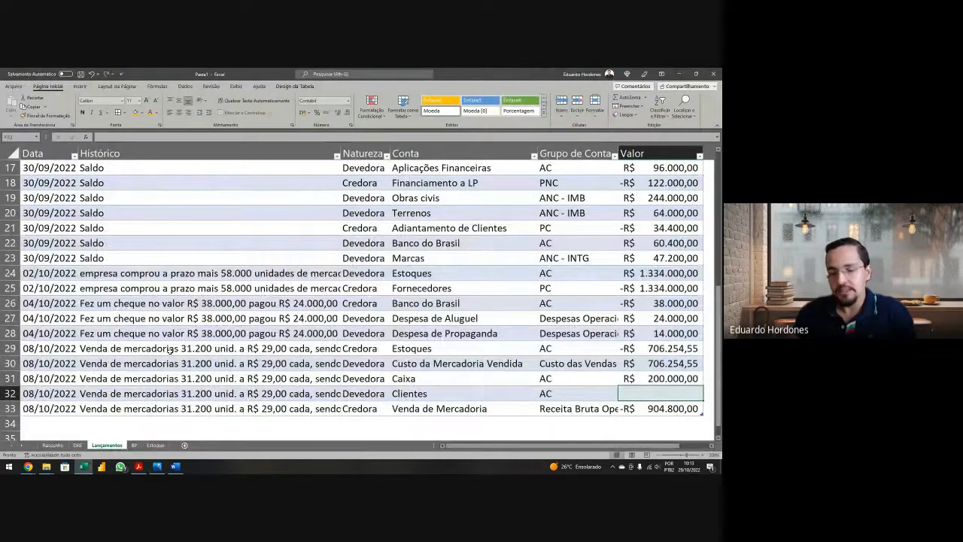
Step: Check the sale's credit terms in the exercise PDF, and set the Valor of row 32 in Excel with the formula =F33+F31
{"action": "key", "text": "alt+Tab"}
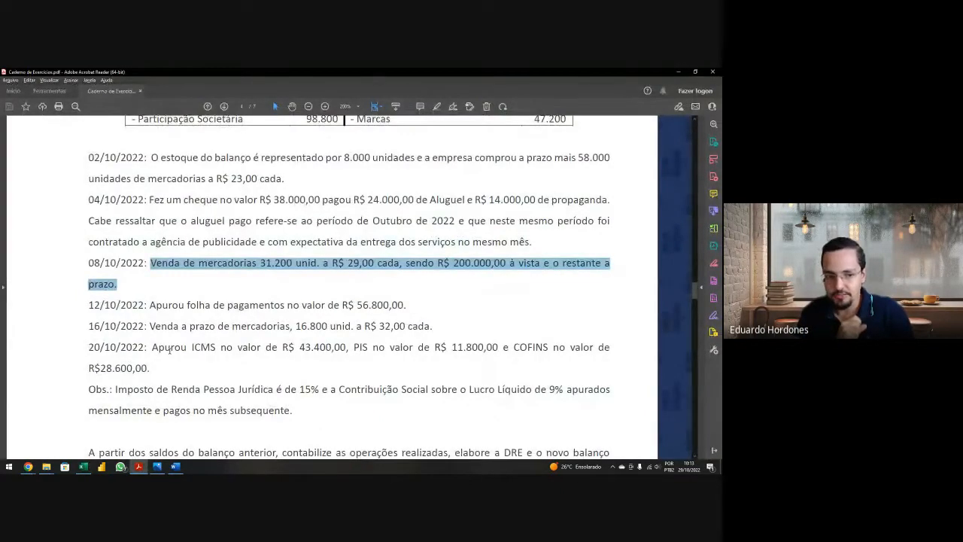
{"action": "key", "text": "alt+Tab"}
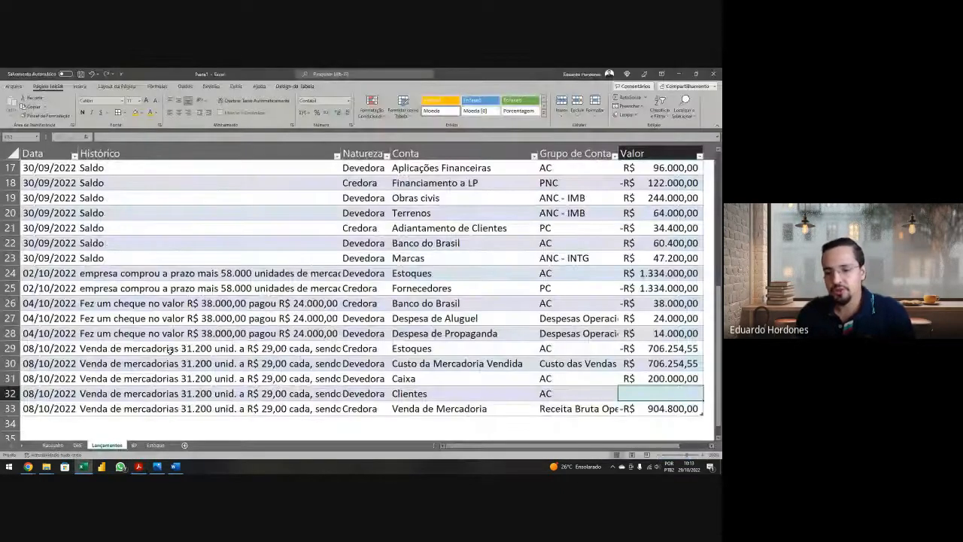
{"action": "key", "text": "Down"}
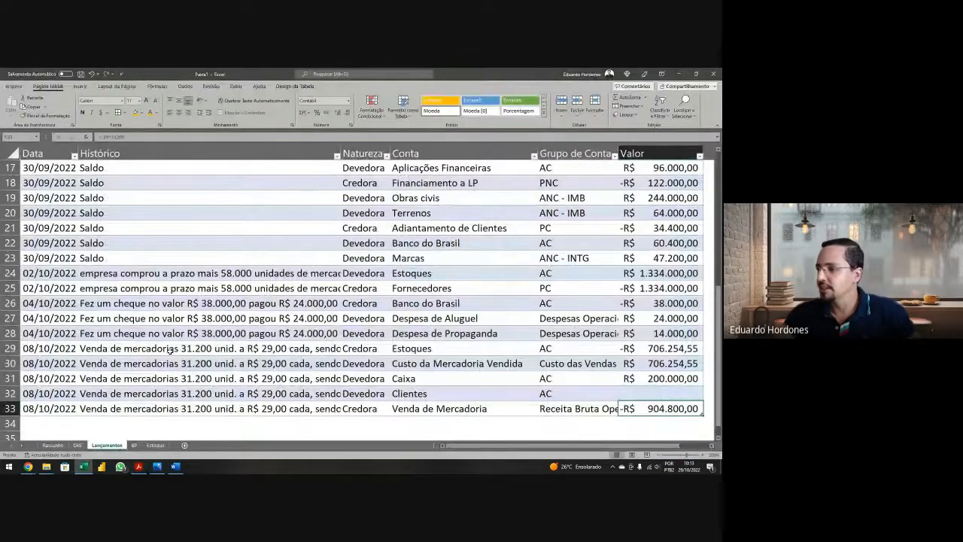
{"action": "key", "text": "Up"}
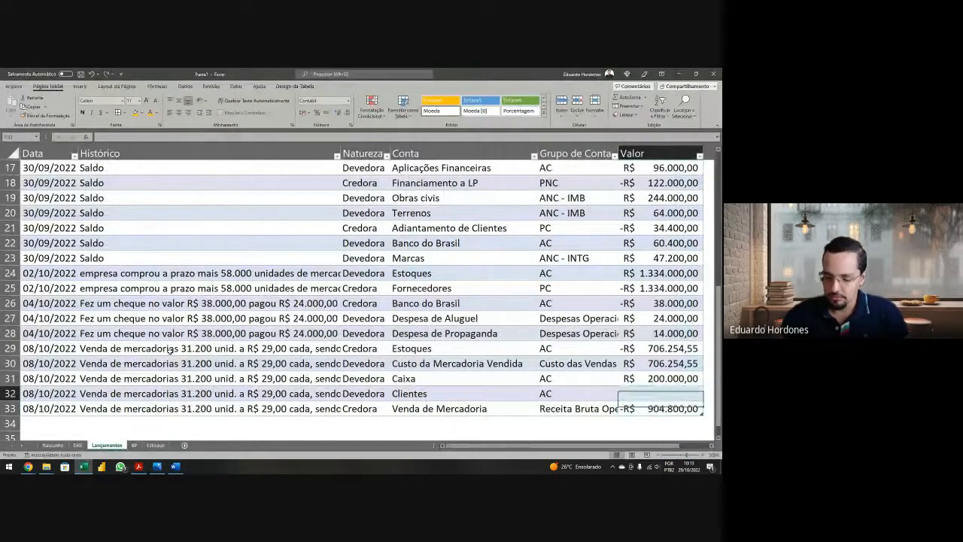
{"action": "type", "text": "="}
{"action": "key", "text": "Down"}
{"action": "type", "text": "+"}
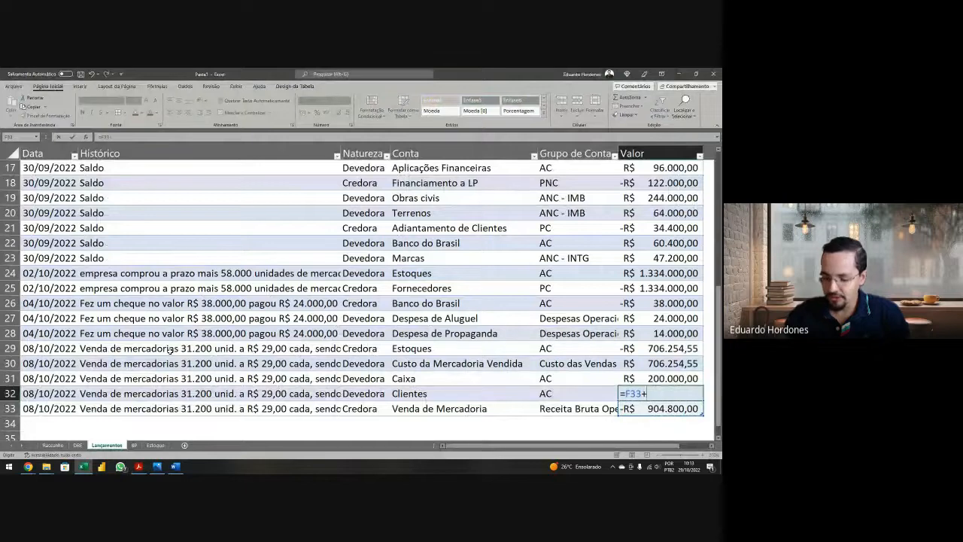
{"action": "key", "text": "Up"}
{"action": "key", "text": "Return"}
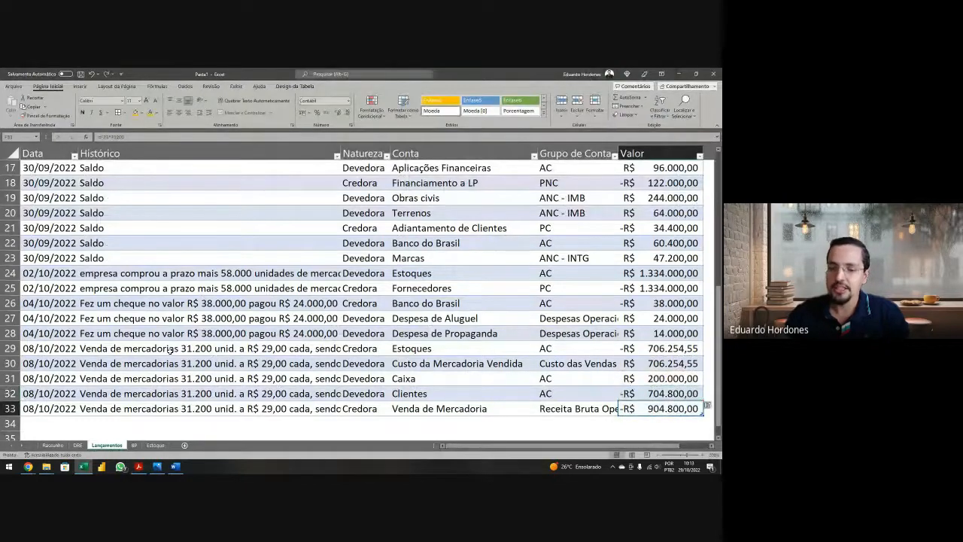
Step: Replace the Valor formula of the Clientes entry in row 32 with =F31+F33
{"action": "key", "text": "Up"}
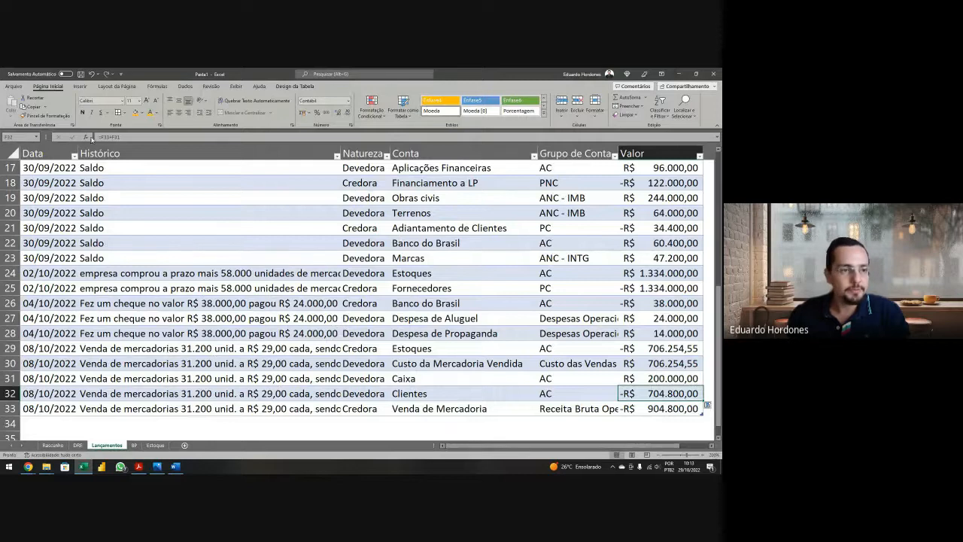
{"action": "left_click", "coordinate": [104, 137]}
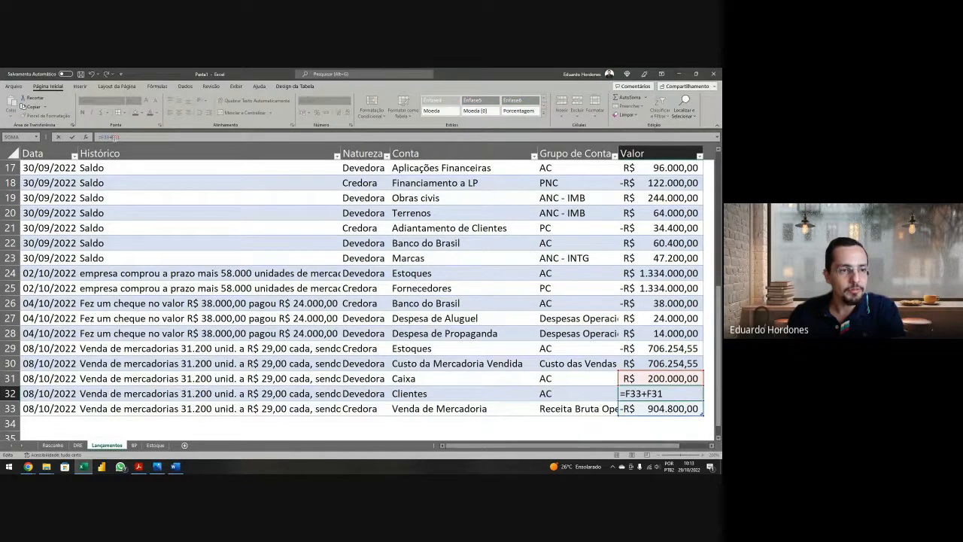
{"action": "key", "text": "BackSpace"}
{"action": "key", "text": "BackSpace"}
{"action": "key", "text": "BackSpace"}
{"action": "key", "text": "BackSpace"}
{"action": "key", "text": "BackSpace"}
{"action": "key", "text": "BackSpace"}
{"action": "key", "text": "BackSpace"}
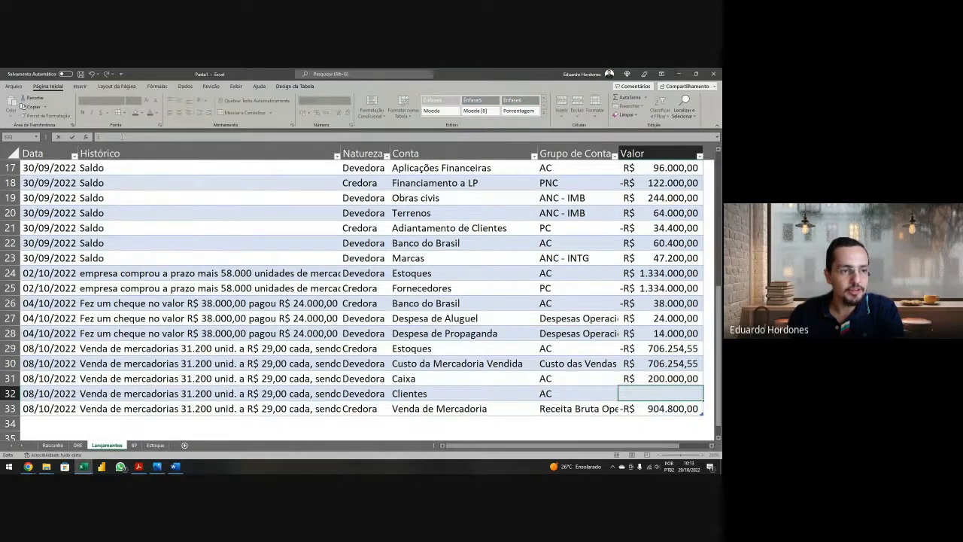
{"action": "left_click", "coordinate": [652, 377]}
{"action": "type", "text": "+"}
{"action": "left_click", "coordinate": [660, 407]}
{"action": "key", "text": "Return"}
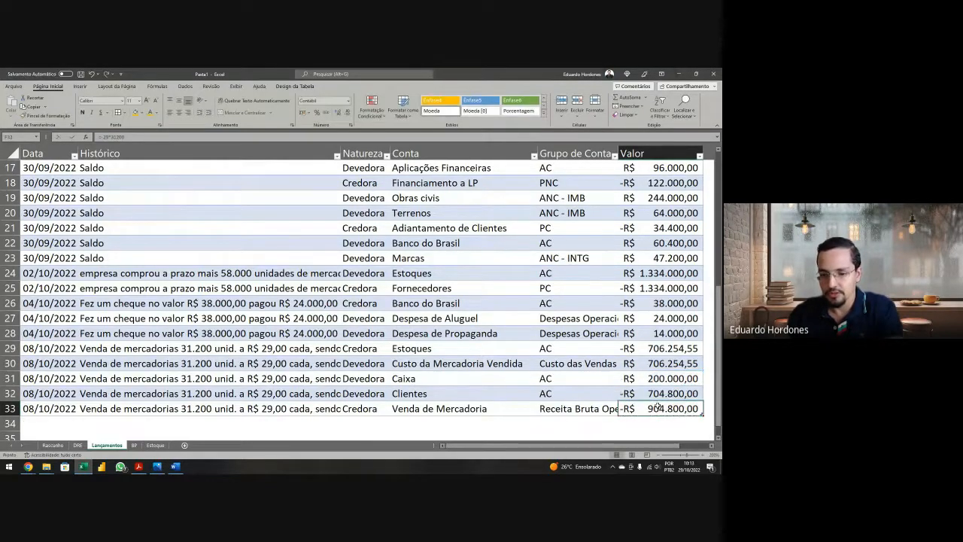
Step: Reverse the sign of the Clientes Valor in row 32 by changing its formula to =-(F31+F33)
{"action": "key", "text": "Up"}
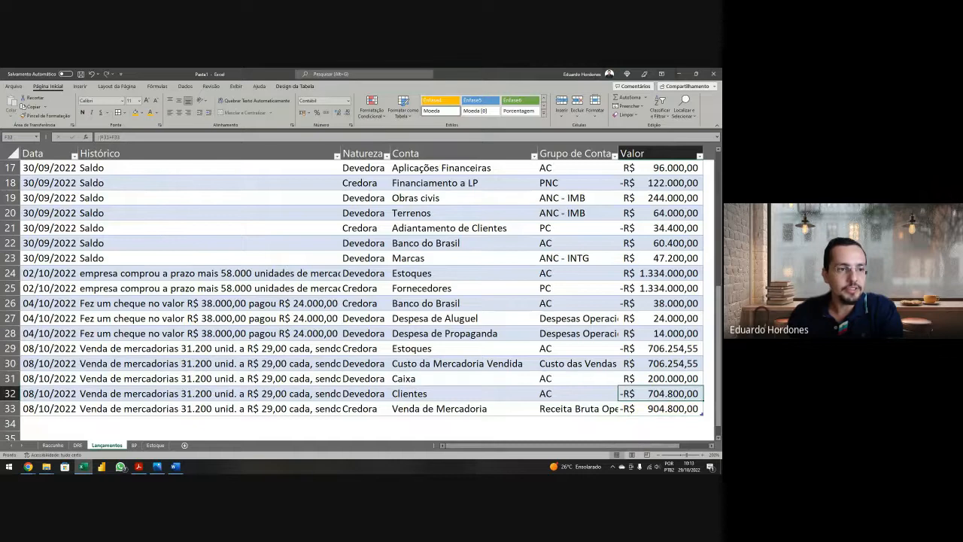
{"action": "left_click", "coordinate": [107, 138]}
{"action": "type", "text": "-("}
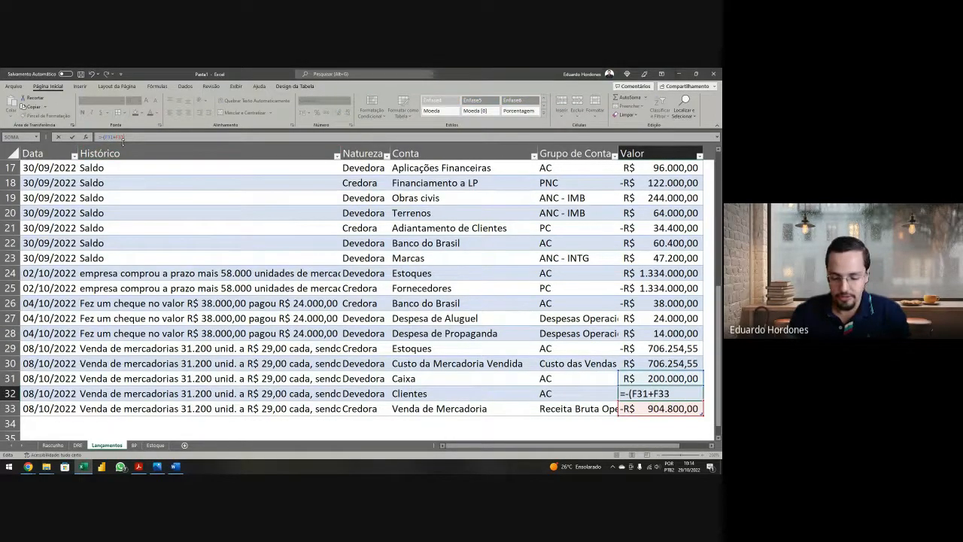
{"action": "key", "text": "Return"}
{"action": "key", "text": "Up"}
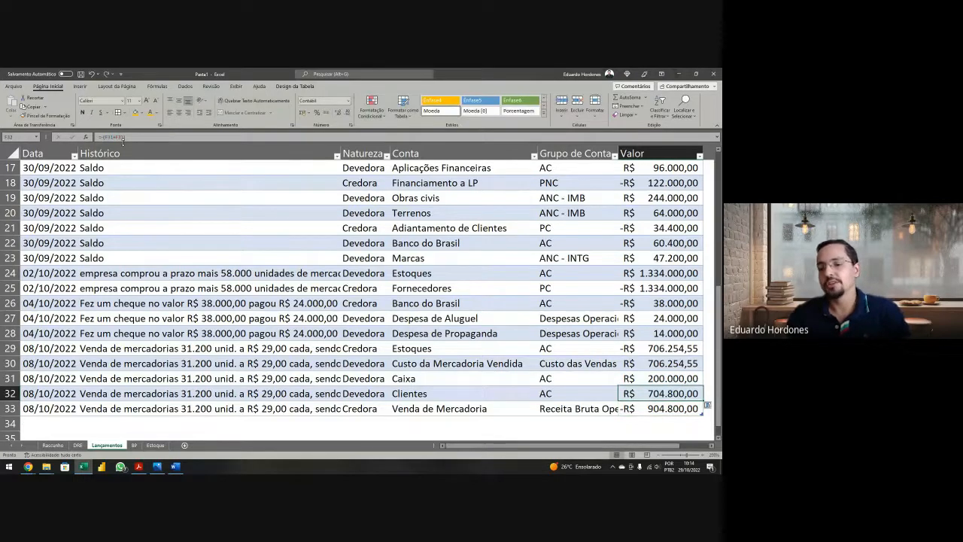
Step: Check the sums of the Valor entries in rows 31 to 33 and in rows 29 and 30
{"action": "key", "text": "Up"}
{"action": "key", "text": "shift+Down"}
{"action": "key", "text": "shift+Down"}
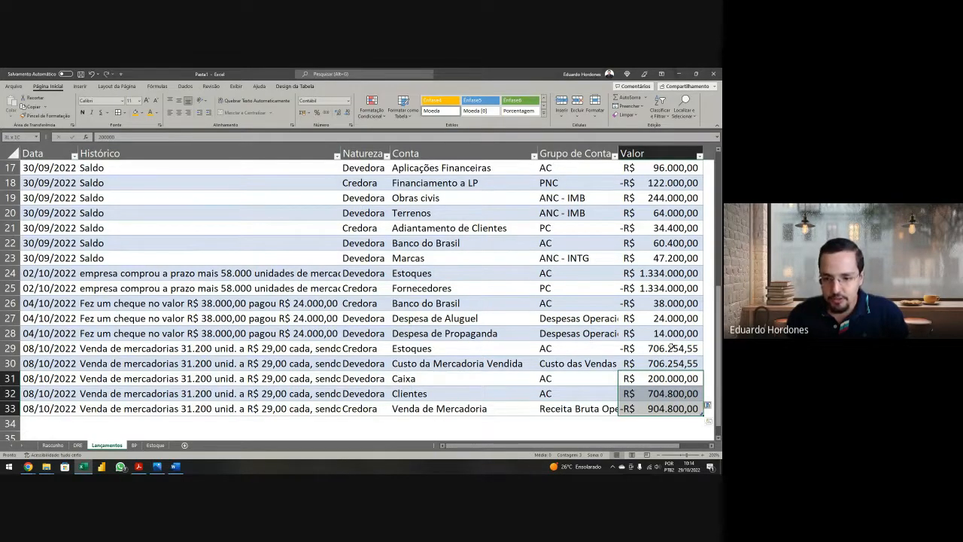
{"action": "left_click", "coordinate": [672, 346]}
{"action": "left_click", "coordinate": [669, 365], "text": "shift"}
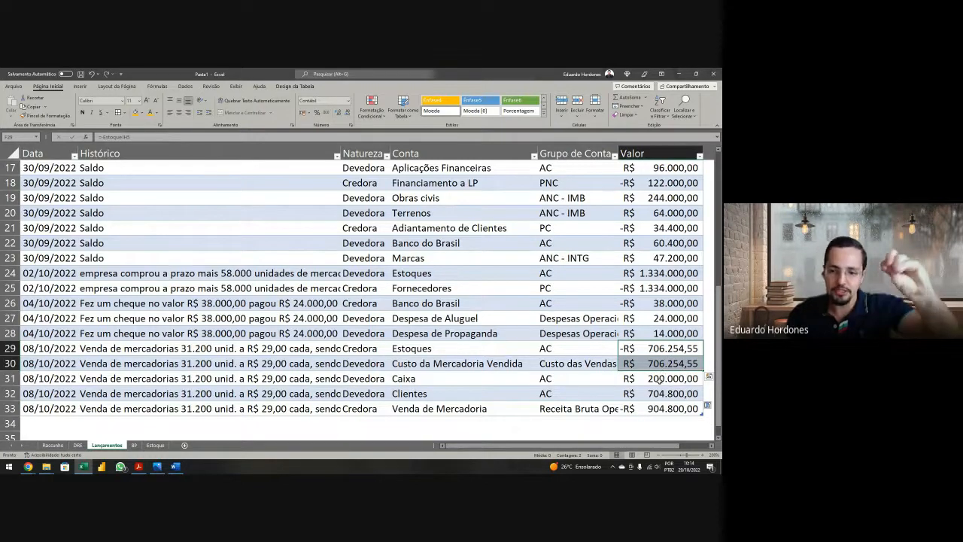
{"action": "left_click_drag", "start_coordinate": [659, 376], "coordinate": [654, 407]}
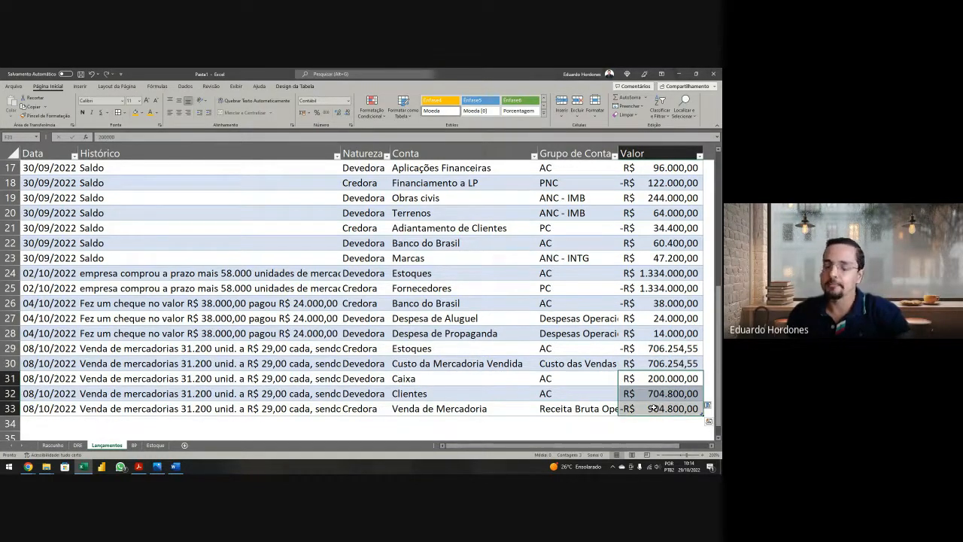
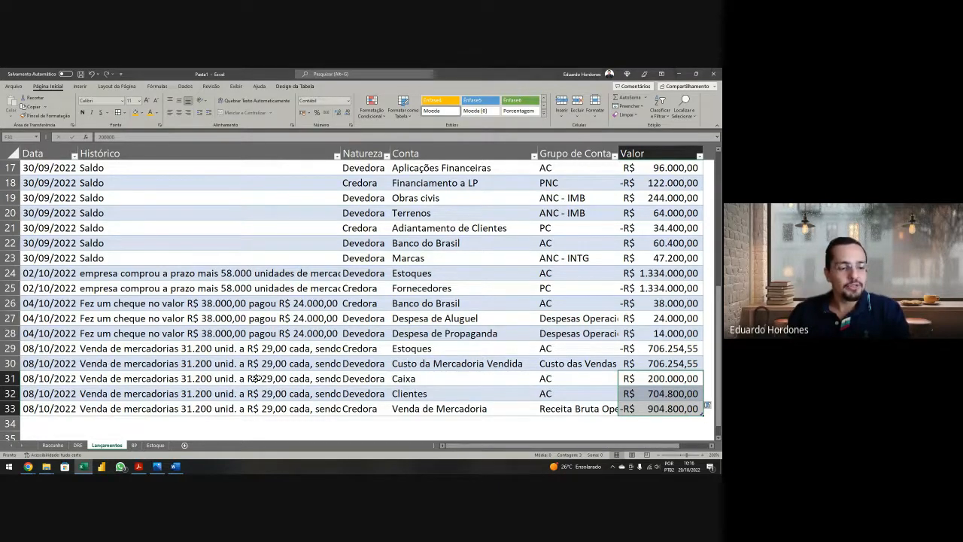
Step: Refresh the D.R.E. pivot table on the DRE sheet
{"action": "left_click", "coordinate": [78, 445]}
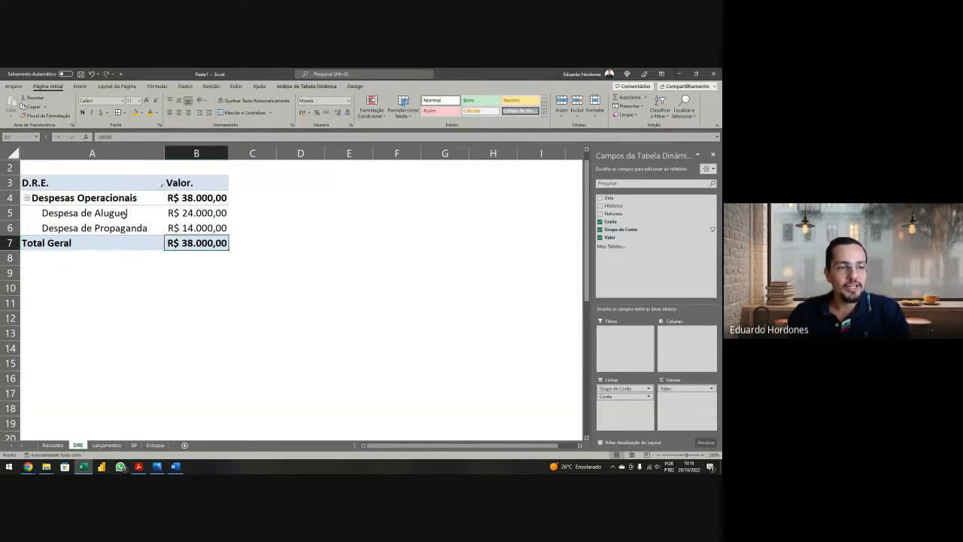
{"action": "right_click", "coordinate": [143, 197]}
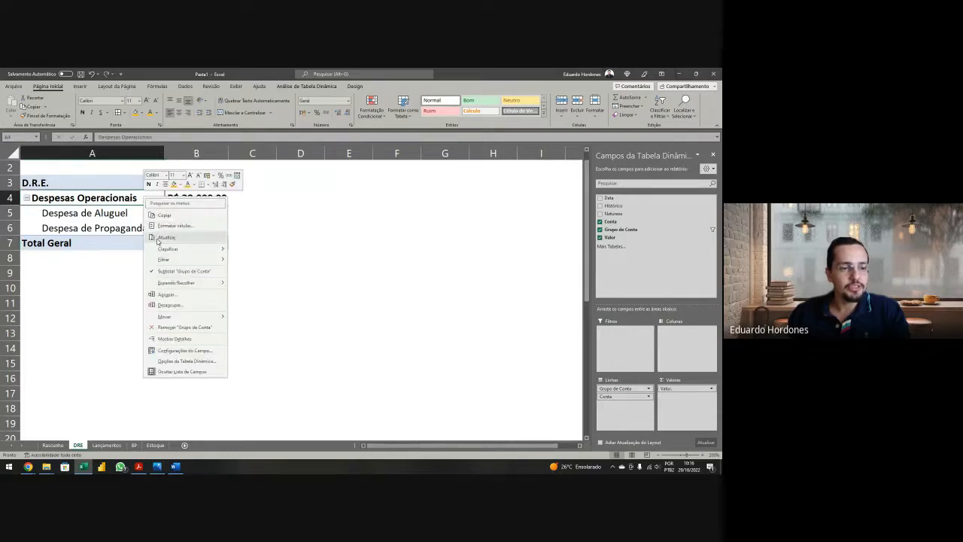
{"action": "left_click", "coordinate": [159, 239]}
Step: Add Custo das Vendas and Receita Bruta Operacional to the Grupo de Conta filter of the D.R.E. pivot table
{"action": "left_click", "coordinate": [161, 188]}
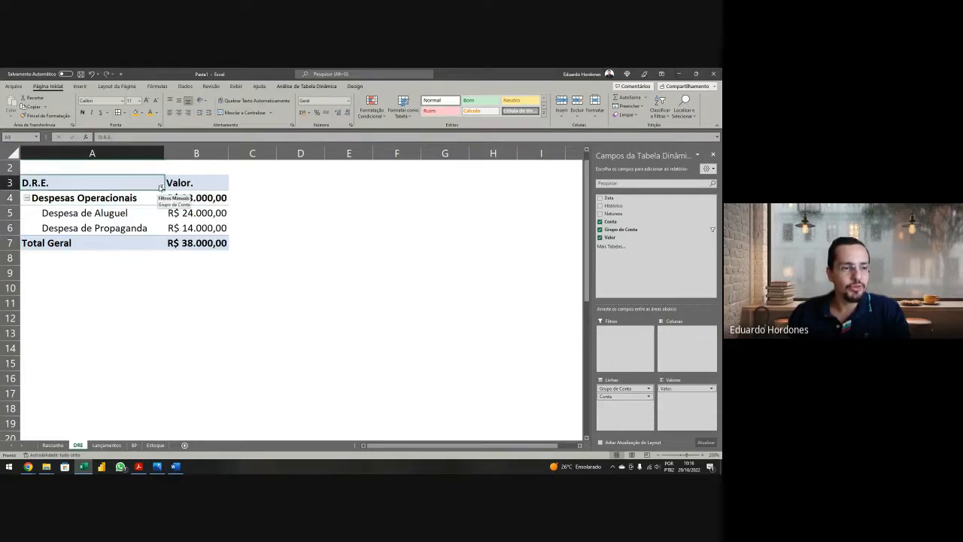
{"action": "left_click", "coordinate": [160, 187]}
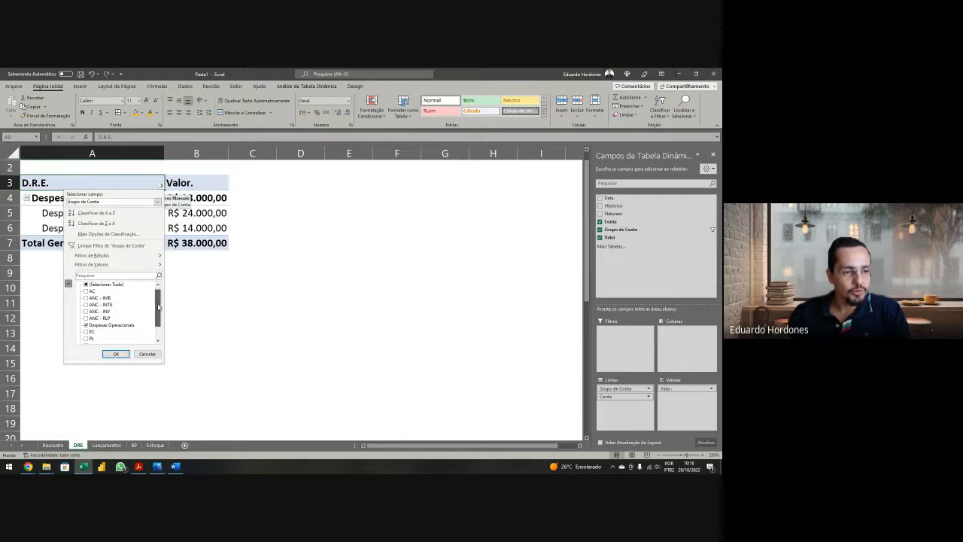
{"action": "left_click_drag", "start_coordinate": [158, 306], "coordinate": [160, 325]}
{"action": "left_click", "coordinate": [87, 333]}
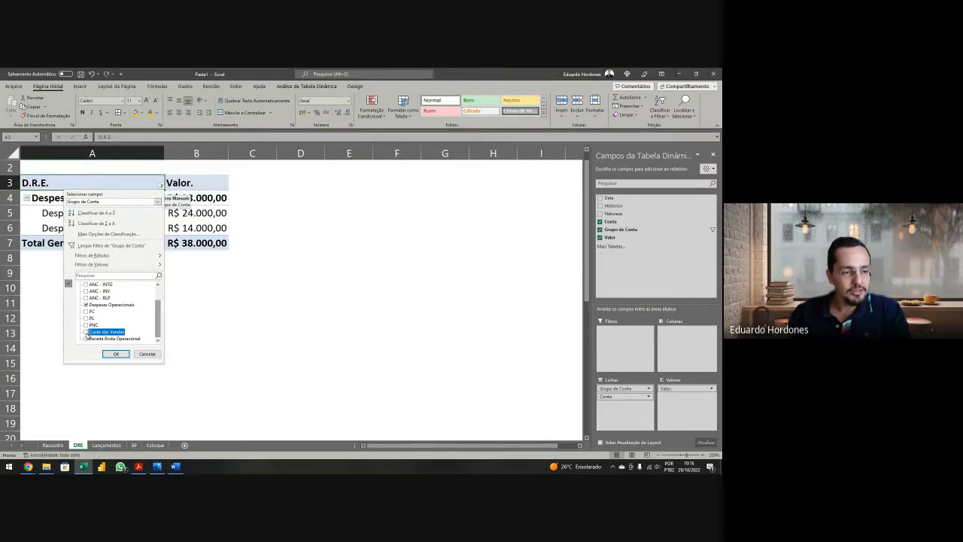
{"action": "left_click", "coordinate": [87, 339]}
{"action": "left_click", "coordinate": [116, 354]}
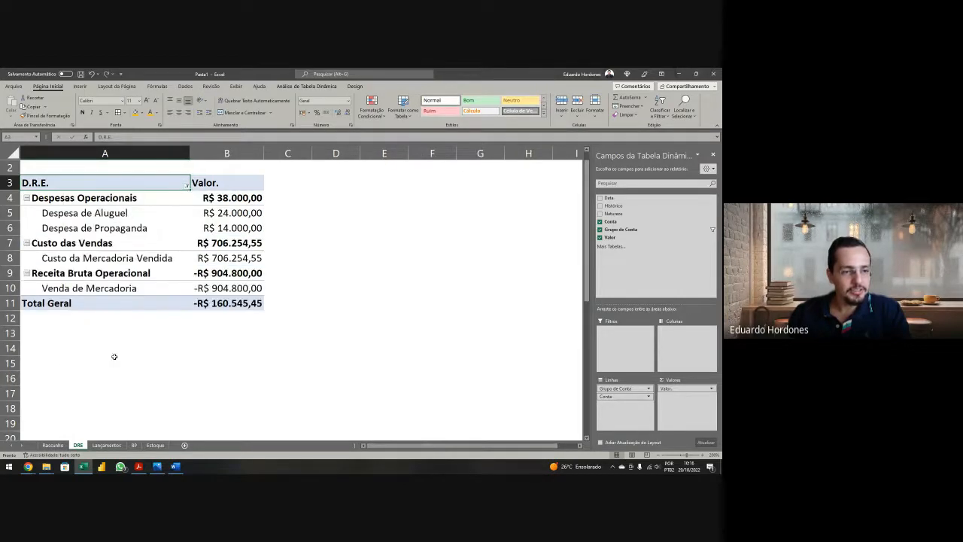
Step: Reorder the D.R.E. groups as Receita Bruta Operacional, Custo das Vendas, Despesas Operacionais, and review the Total Geral value
{"action": "left_click", "coordinate": [155, 273]}
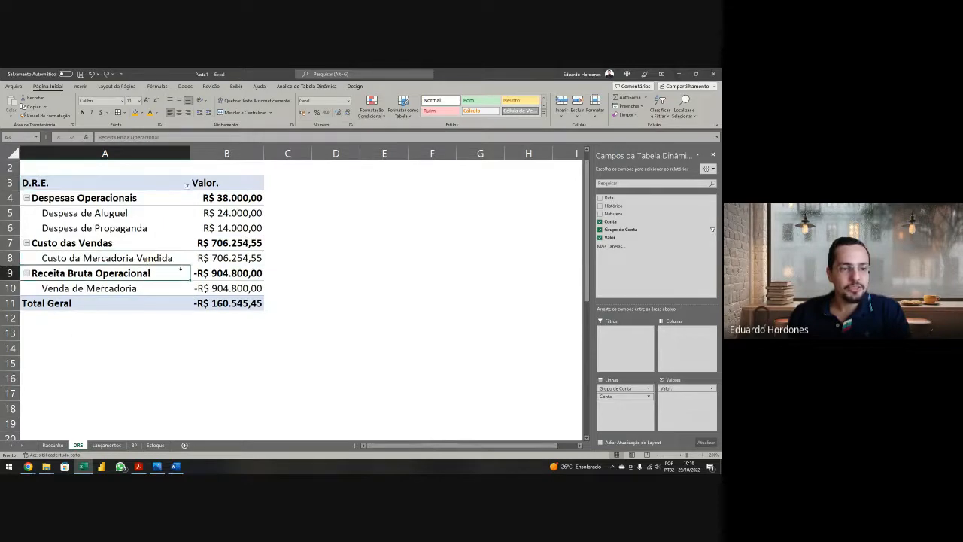
{"action": "left_click_drag", "start_coordinate": [199, 273], "coordinate": [202, 199]}
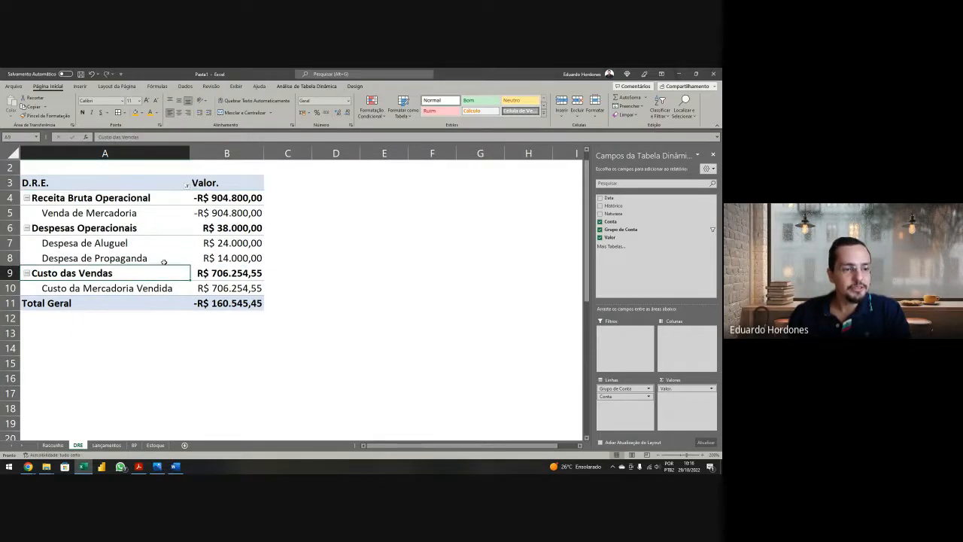
{"action": "left_click_drag", "start_coordinate": [191, 275], "coordinate": [193, 226]}
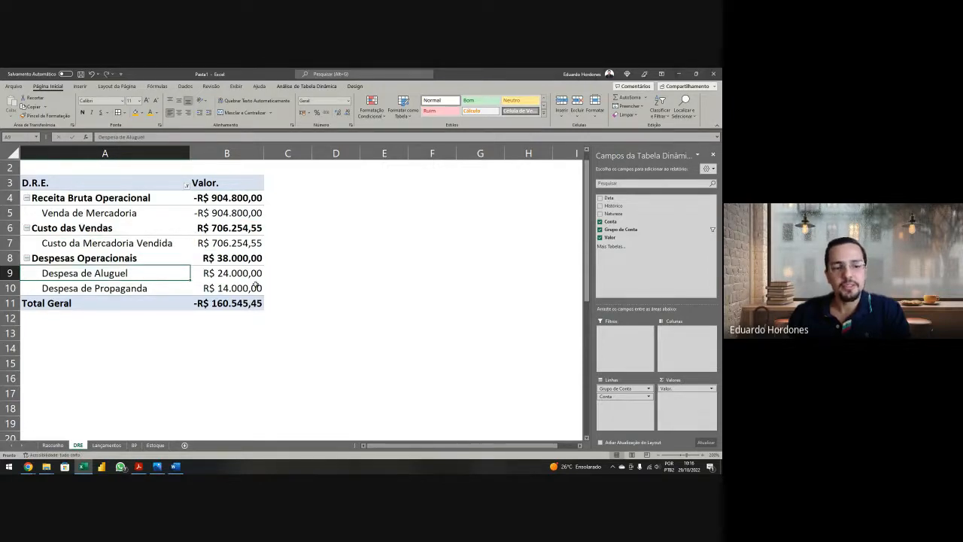
{"action": "left_click", "coordinate": [256, 286]}
{"action": "left_click", "coordinate": [391, 259]}
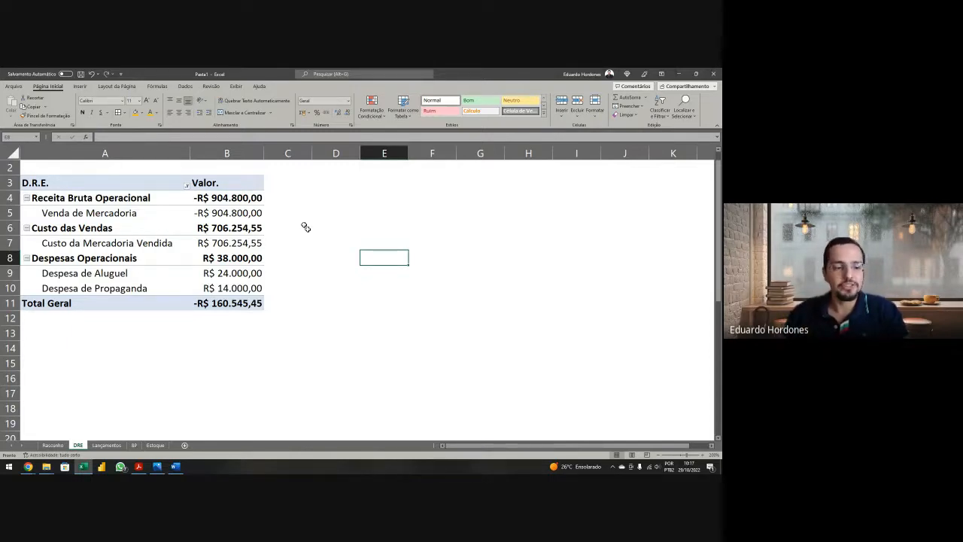
{"action": "left_click", "coordinate": [214, 302]}
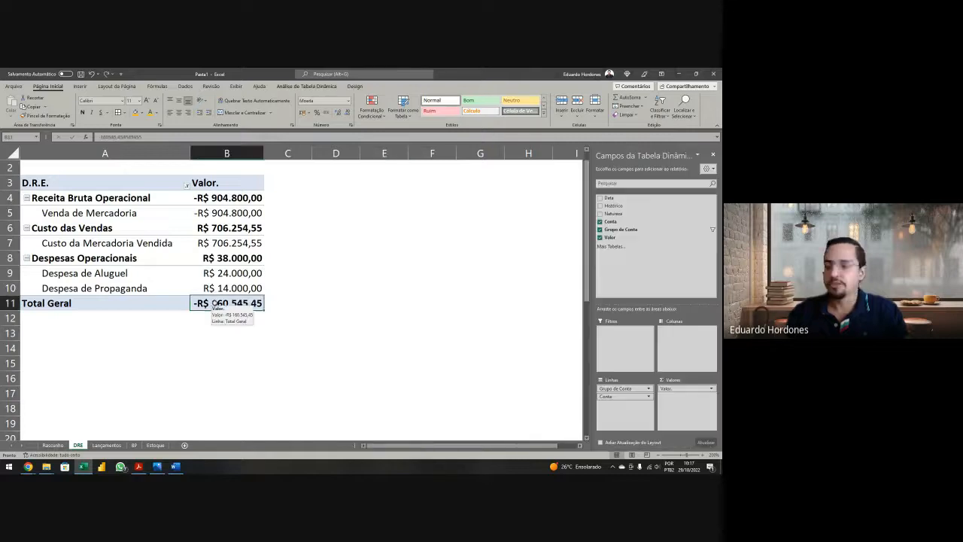
Step: Refresh the Ativos pivot table on the BP sheet
{"action": "left_click", "coordinate": [136, 446]}
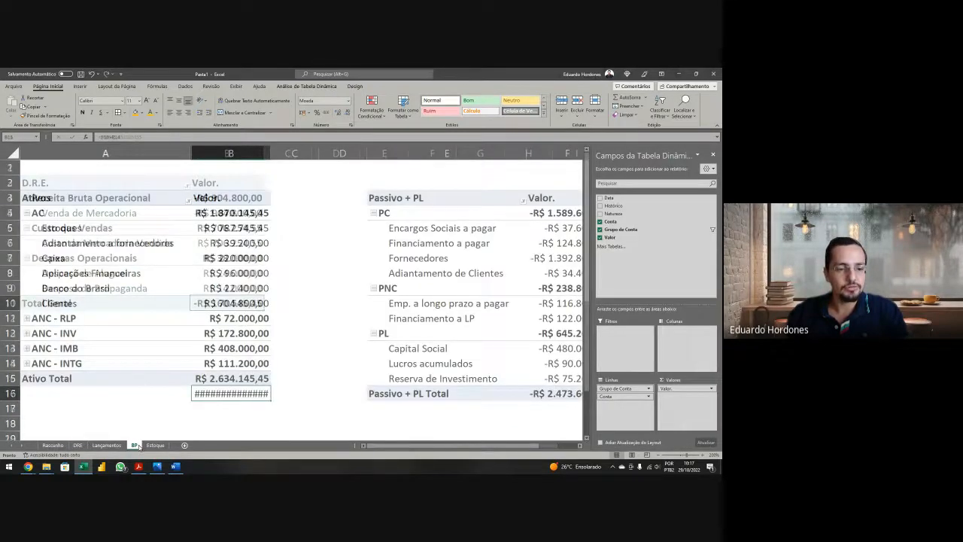
{"action": "right_click", "coordinate": [190, 316]}
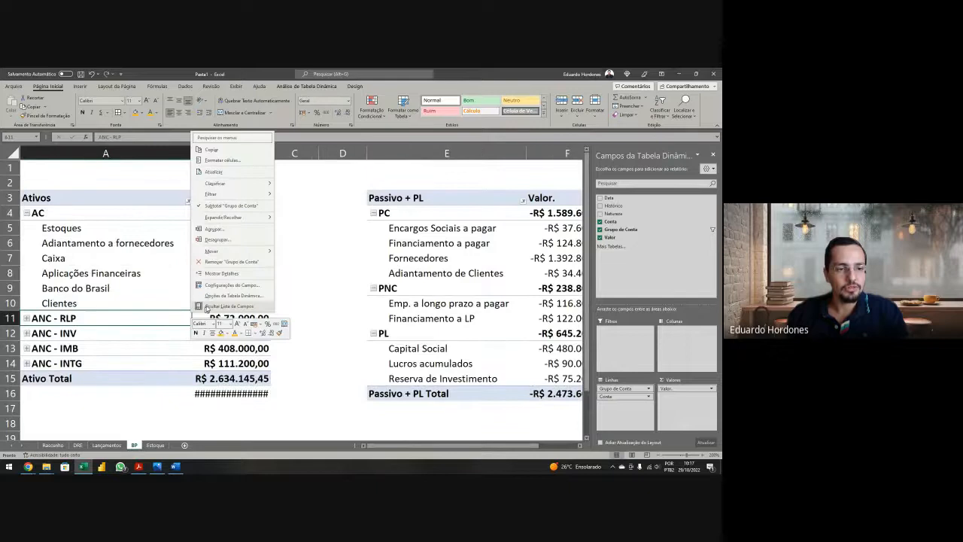
{"action": "left_click", "coordinate": [226, 173]}
Step: Inspect the old check formula in B16 below Ativo Total and delete it
{"action": "left_click", "coordinate": [280, 390]}
{"action": "left_click", "coordinate": [237, 392]}
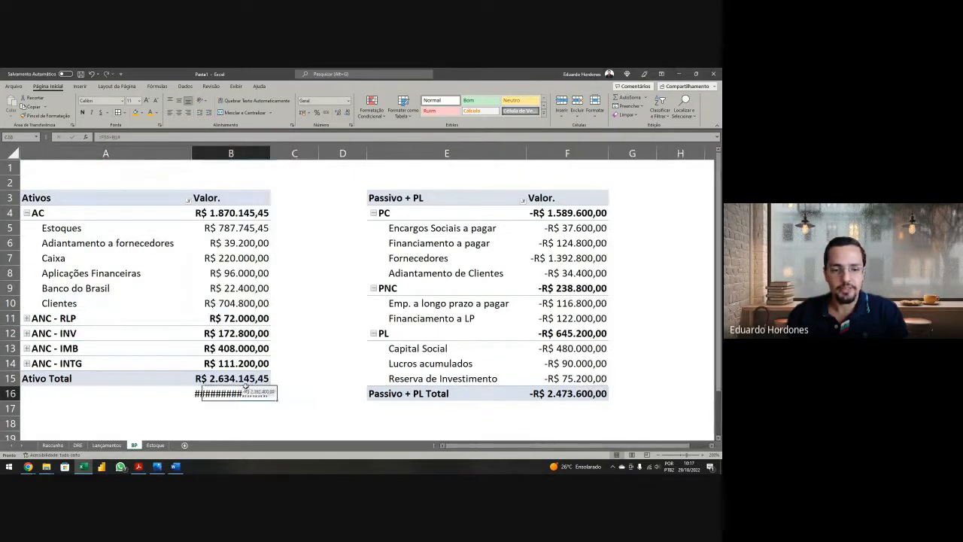
{"action": "double_click", "coordinate": [239, 393]}
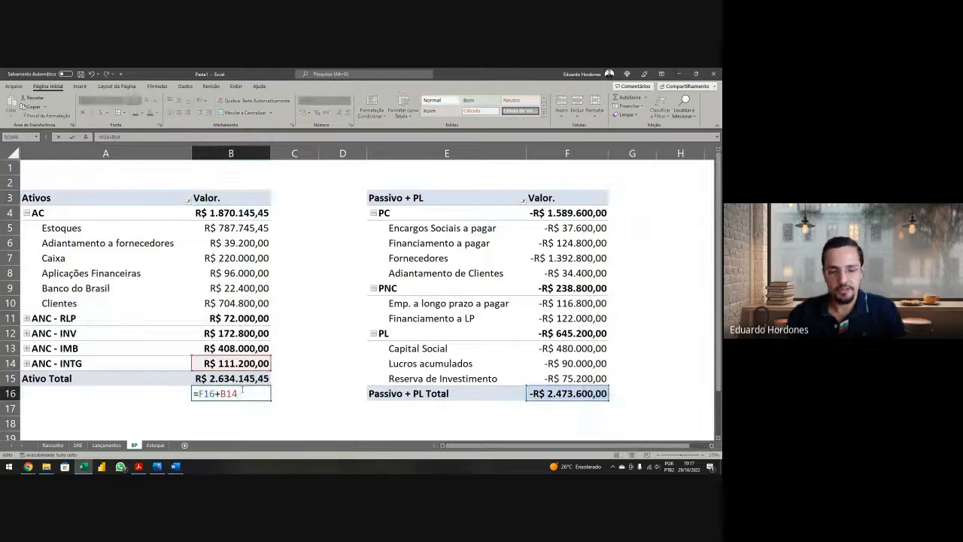
{"action": "key", "text": "Return"}
{"action": "left_click", "coordinate": [245, 392]}
{"action": "key", "text": "Delete"}
Step: Enter the formula =F16+B15 in B17 to compare Passivo + PL Total with Ativo Total
{"action": "left_click", "coordinate": [244, 405]}
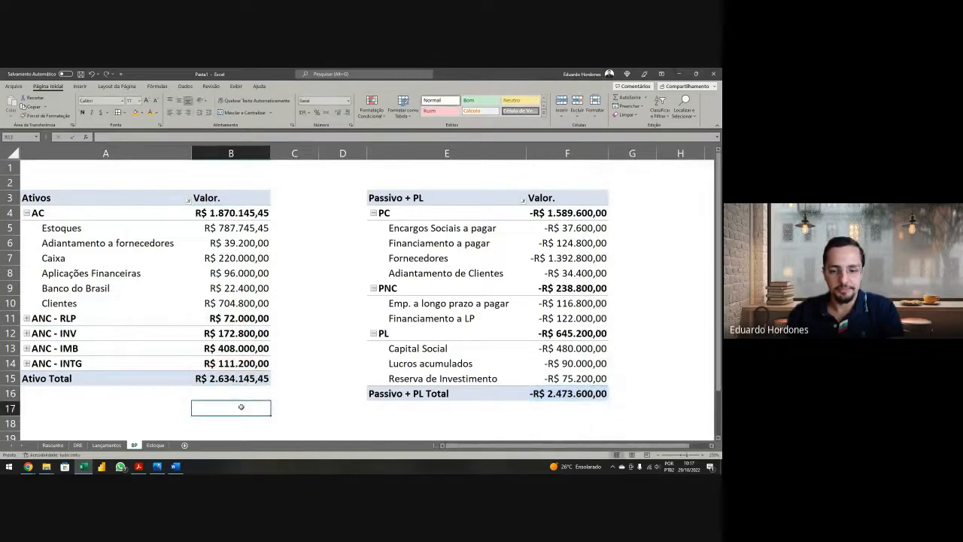
{"action": "type", "text": "="}
{"action": "left_click", "coordinate": [570, 393]}
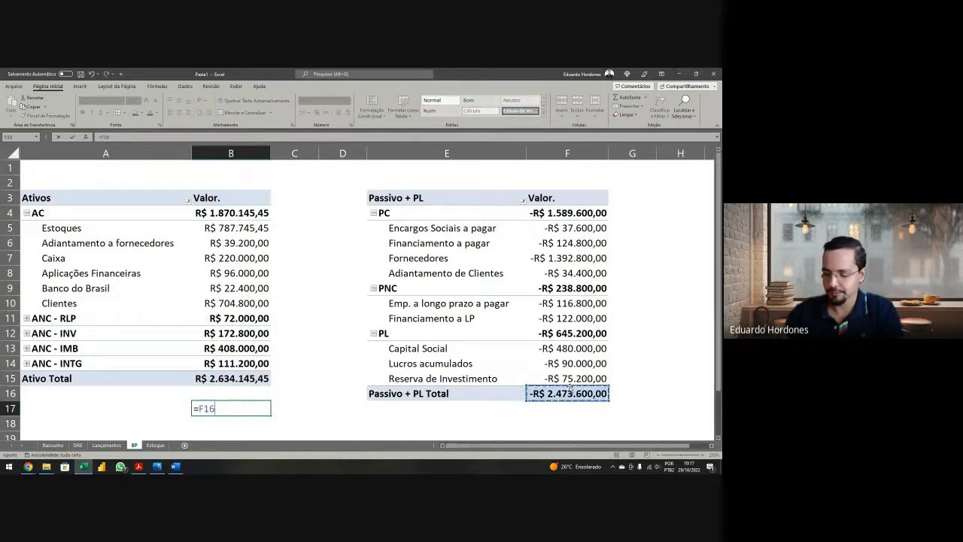
{"action": "type", "text": "+"}
{"action": "left_click", "coordinate": [242, 377]}
{"action": "key", "text": "Return"}
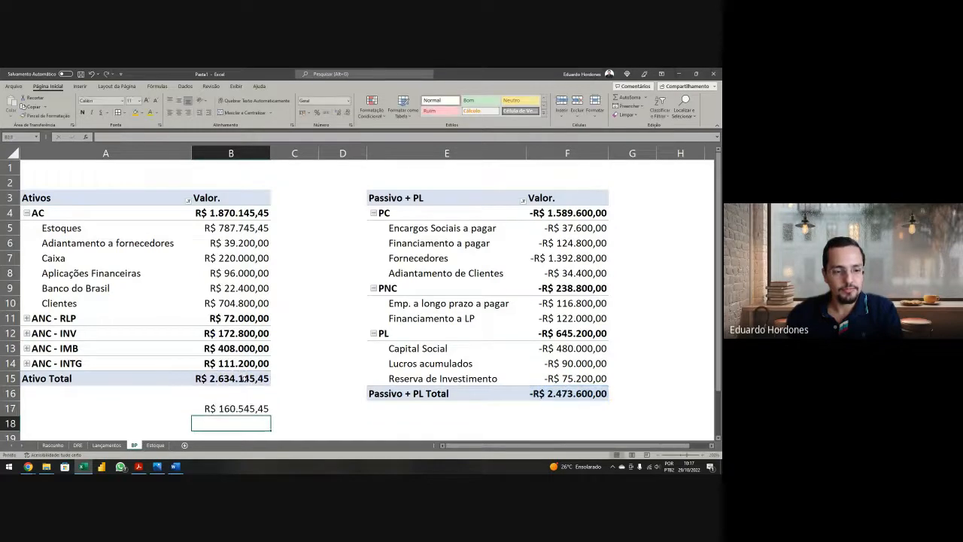
Step: Compare the balance difference in B17 of the BP sheet with the Total Geral on the DRE sheet, and inspect the difference formula
{"action": "key", "text": "Up"}
{"action": "left_click", "coordinate": [79, 445]}
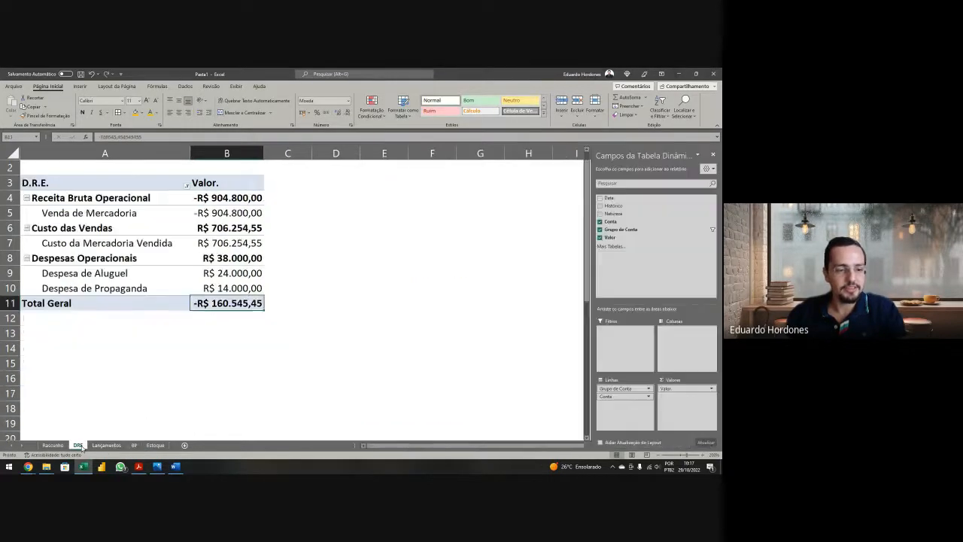
{"action": "left_click", "coordinate": [134, 445]}
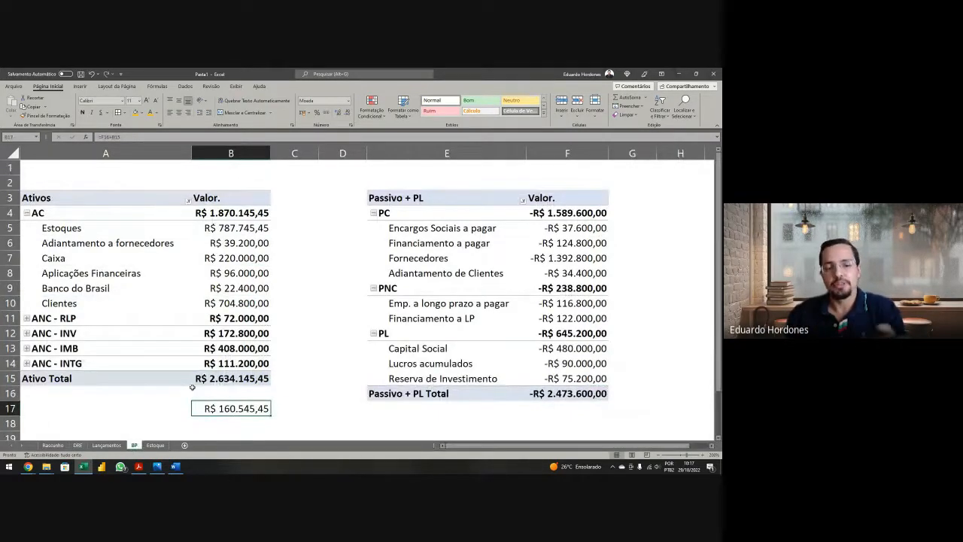
{"action": "double_click", "coordinate": [246, 409]}
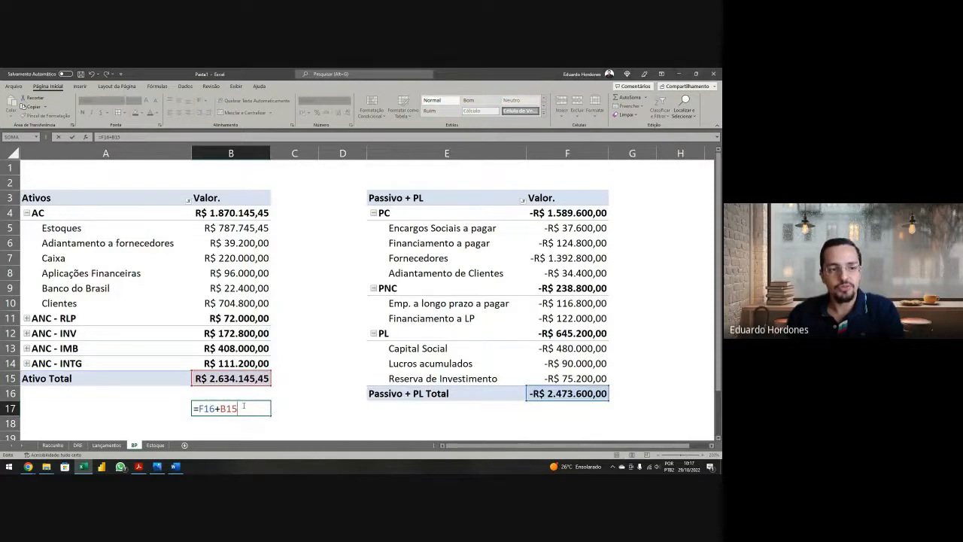
{"action": "key", "text": "Return"}
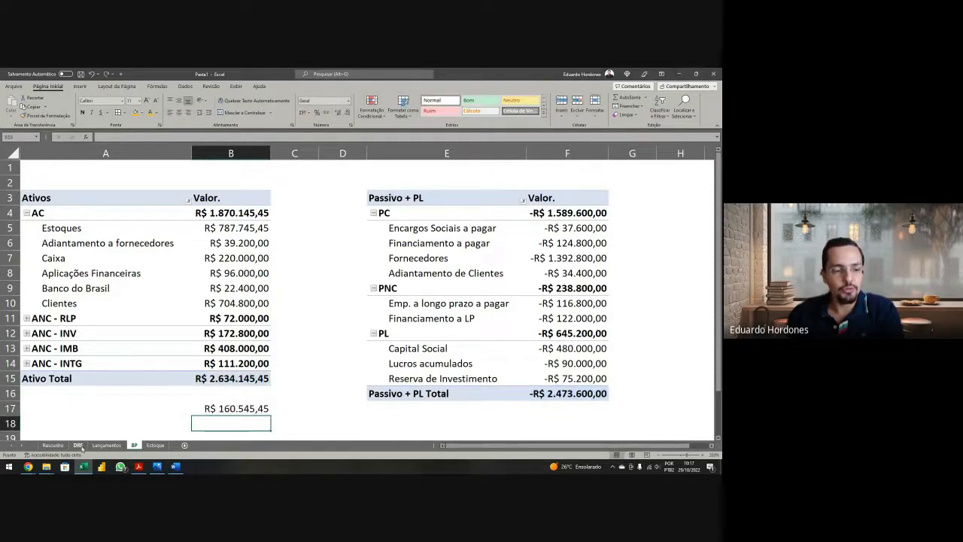
{"action": "left_click", "coordinate": [78, 445]}
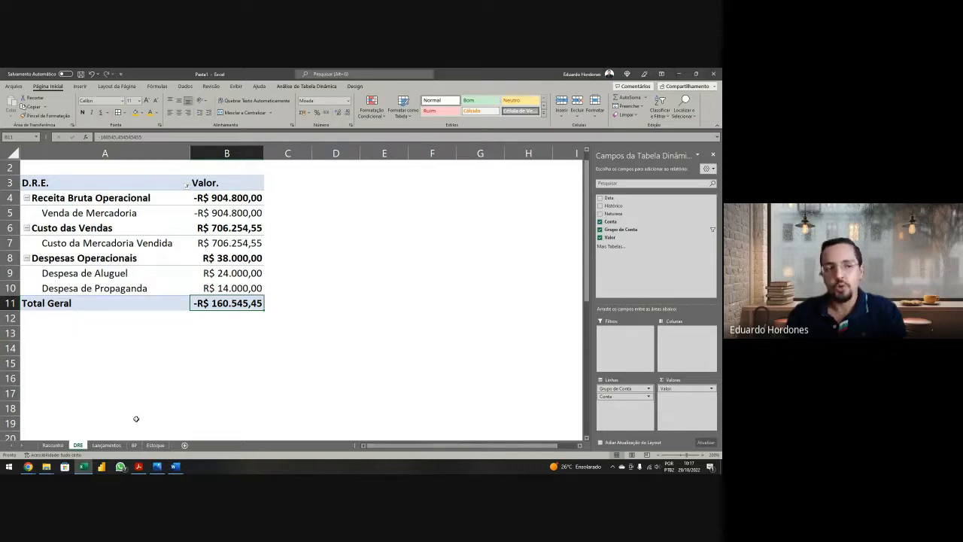
Step: Switch to the exercise PDF in Acrobat Reader and copy the description of the 12/10/2022 payroll transaction
{"action": "left_click", "coordinate": [140, 468]}
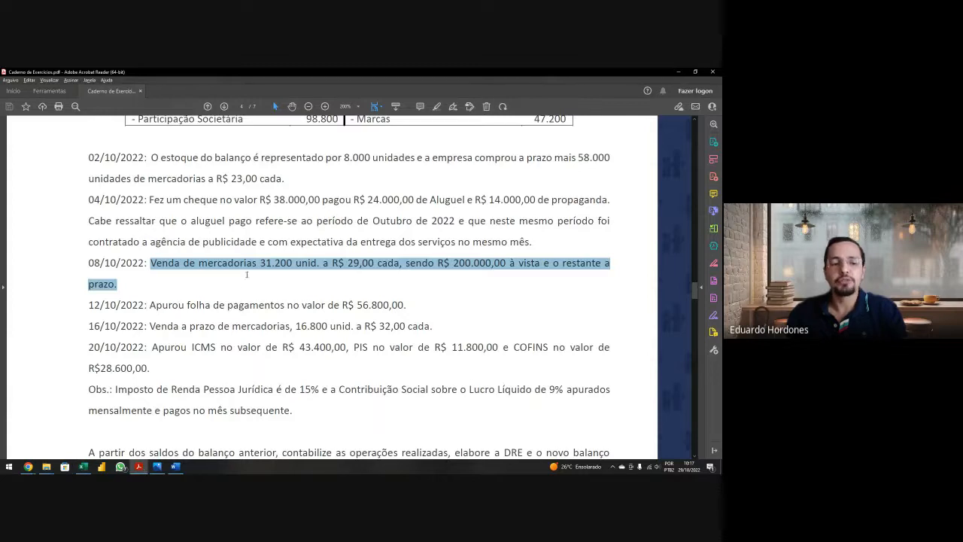
{"action": "scroll", "coordinate": [258, 279], "scroll_direction": "down", "scroll_amount": 1}
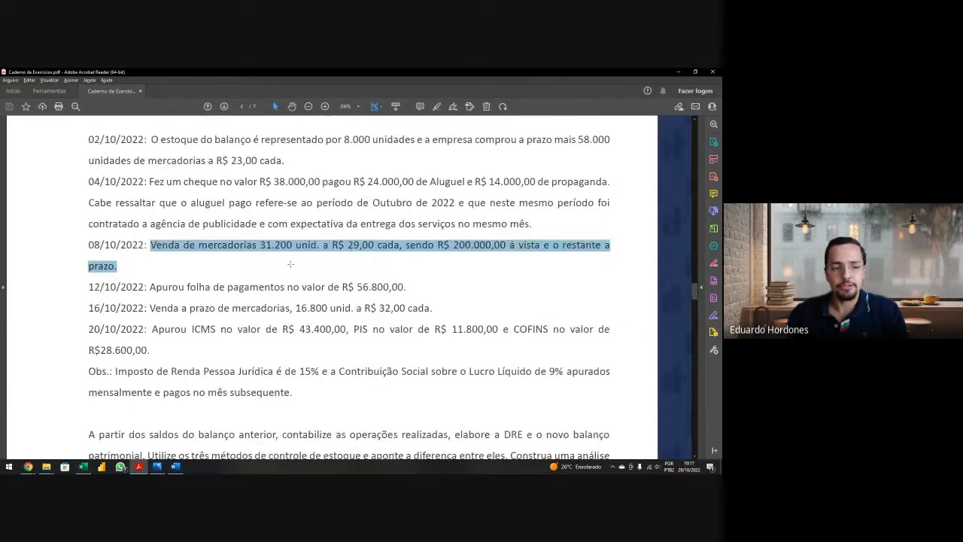
{"action": "scroll", "coordinate": [294, 266], "scroll_direction": "down", "scroll_amount": 1}
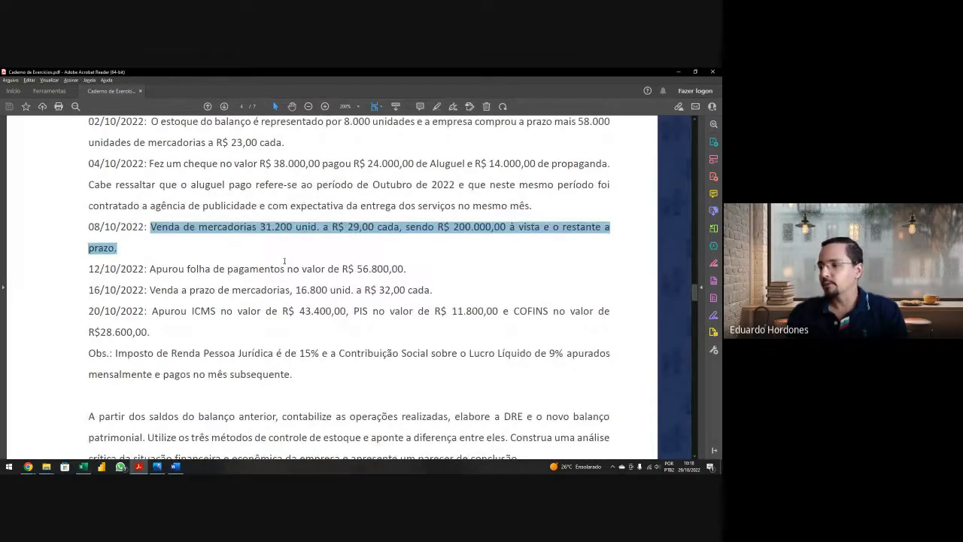
{"action": "scroll", "coordinate": [285, 261], "scroll_direction": "down", "scroll_amount": 1}
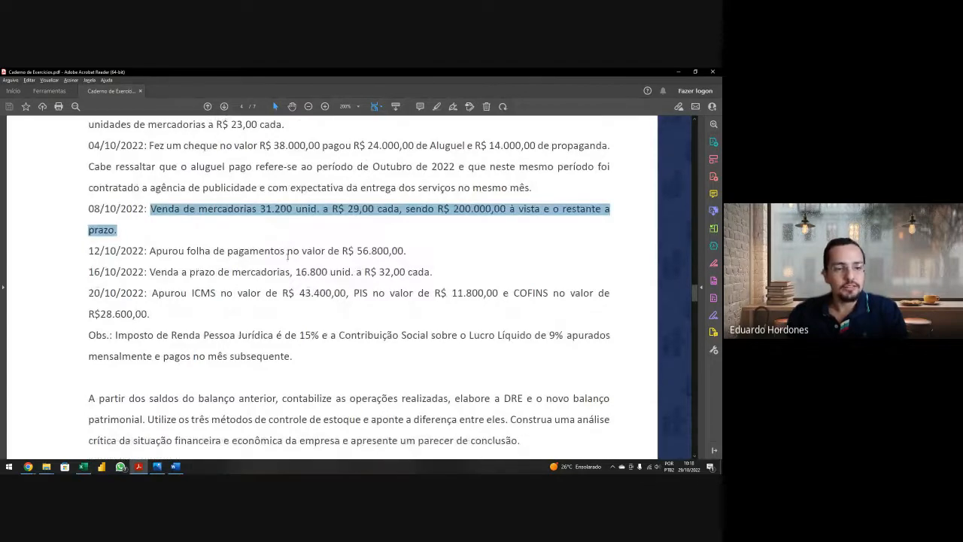
{"action": "left_click_drag", "start_coordinate": [88, 252], "coordinate": [150, 252]}
{"action": "key", "text": "ctrl+c"}
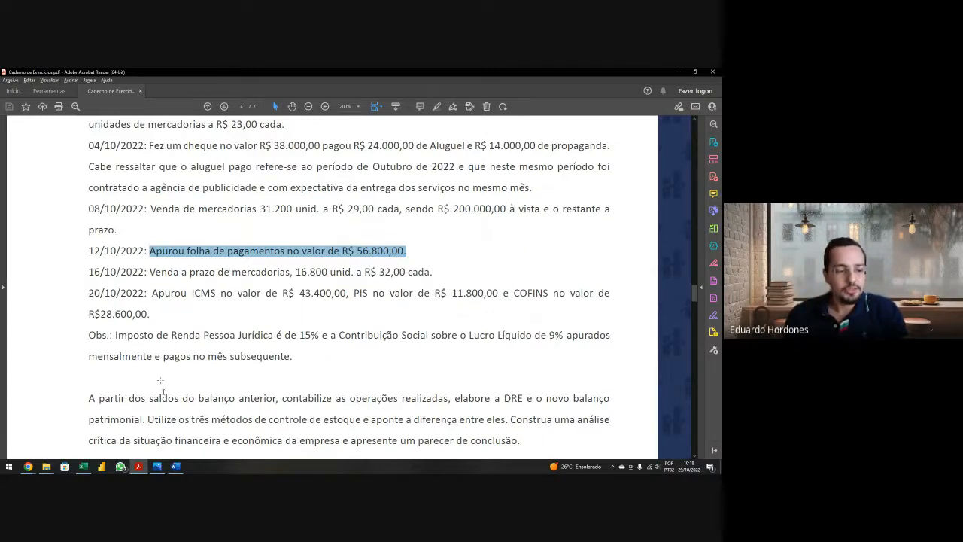
Step: Switch to Excel and paste the payroll description into the Histórico cell B34 of the Lançamentos sheet
{"action": "left_click", "coordinate": [84, 467]}
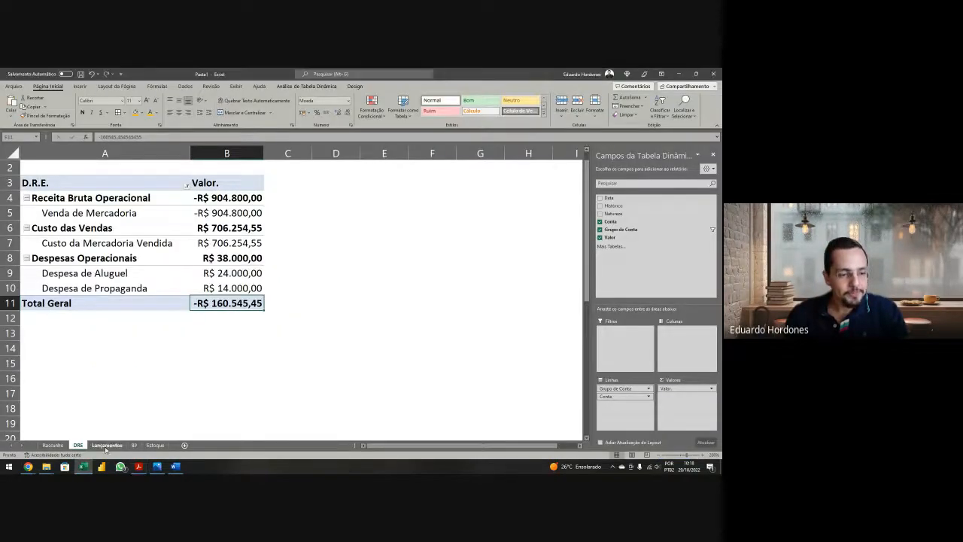
{"action": "left_click", "coordinate": [106, 445]}
{"action": "left_click", "coordinate": [144, 243]}
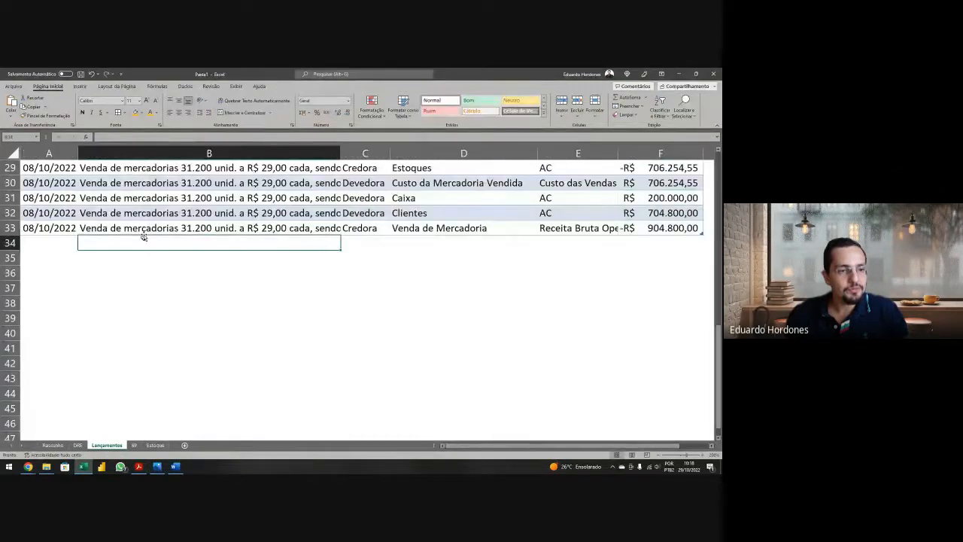
{"action": "key", "text": "ctrl+v"}
{"action": "key", "text": "Return"}
Step: Date rows 34 and 35 with 12/10/2022 and copy the payroll Histórico from row 34 into row 35
{"action": "key", "text": "alt+Tab"}
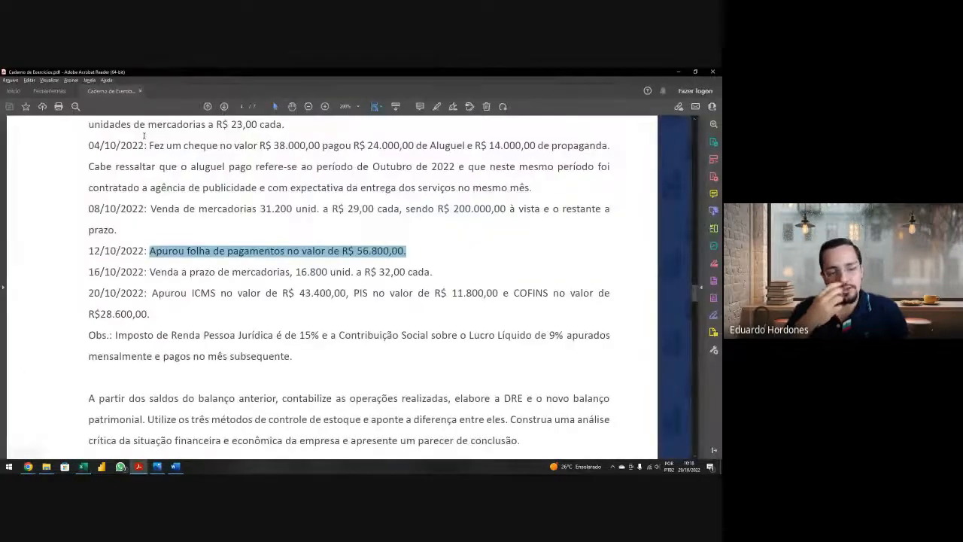
{"action": "key", "text": "alt+Tab"}
{"action": "left_click", "coordinate": [40, 242]}
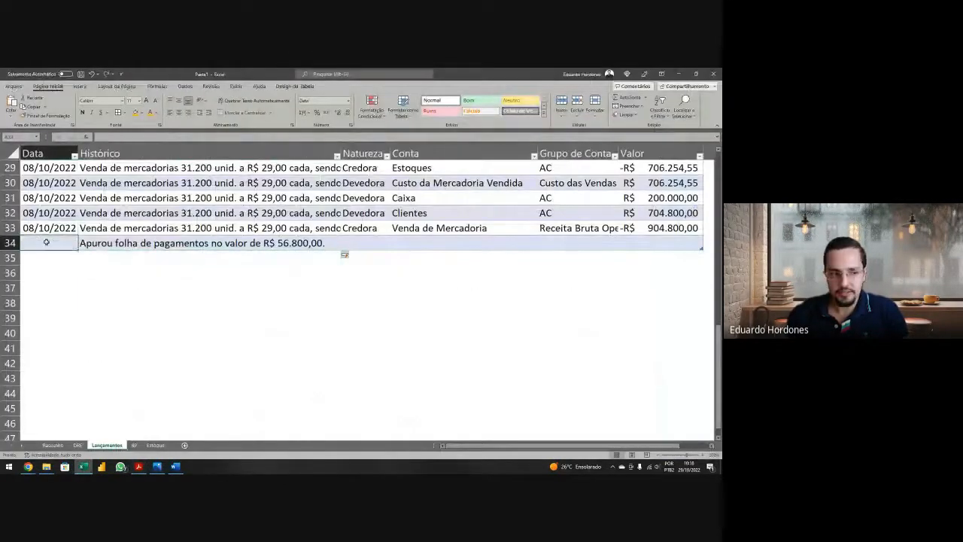
{"action": "type", "text": "12/10/2022"}
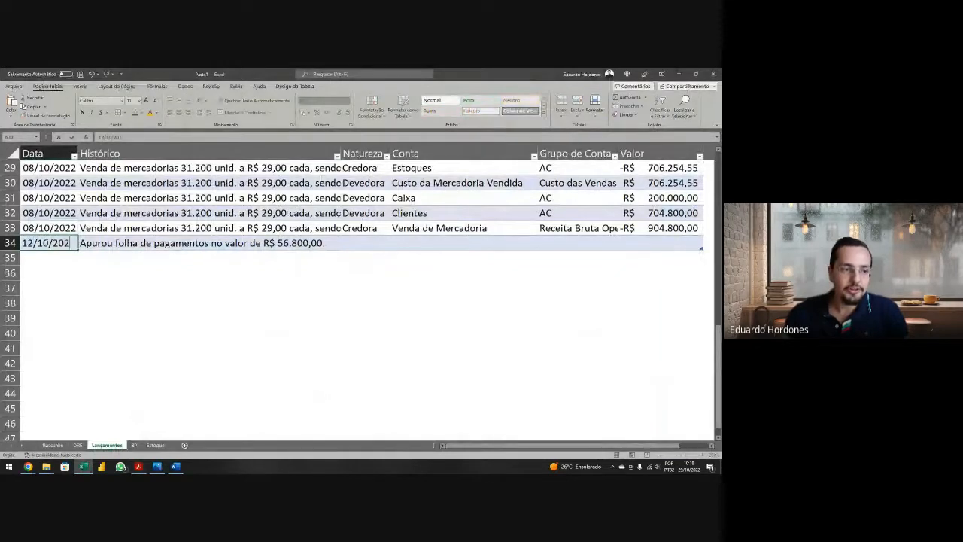
{"action": "key", "text": "Return"}
{"action": "key", "text": "Return"}
{"action": "key", "text": "Right"}
{"action": "key", "text": "Up"}
{"action": "key", "text": "ctrl+c"}
{"action": "key", "text": "Down"}
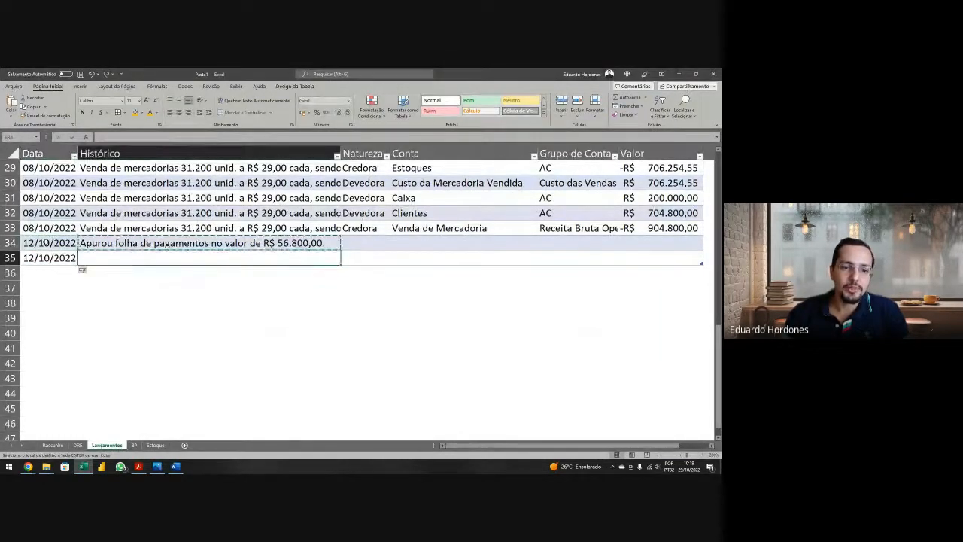
{"action": "key", "text": "Return"}
Step: Set the Natureza of the payroll entries to Devedora in row 34 and Credora in row 35
{"action": "key", "text": "Right"}
{"action": "key", "text": "Up"}
{"action": "type", "text": "Devedora"}
{"action": "key", "text": "Return"}
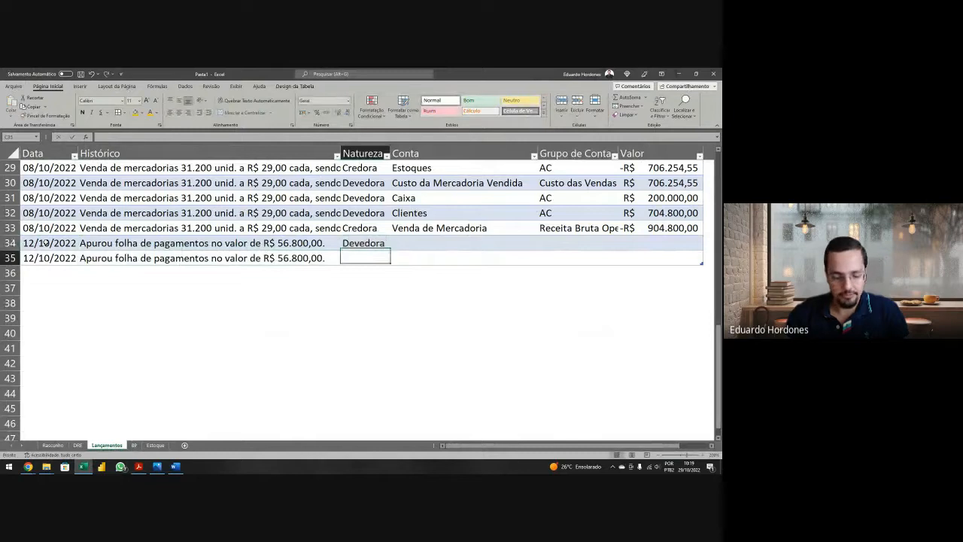
{"action": "type", "text": "Credora"}
{"action": "key", "text": "Return"}
Step: Copy the payroll amount R$ 56.800,00 from the PDF into the Valor cell of row 34
{"action": "key", "text": "Up"}
{"action": "key", "text": "Right"}
{"action": "key", "text": "Right"}
{"action": "key", "text": "Up"}
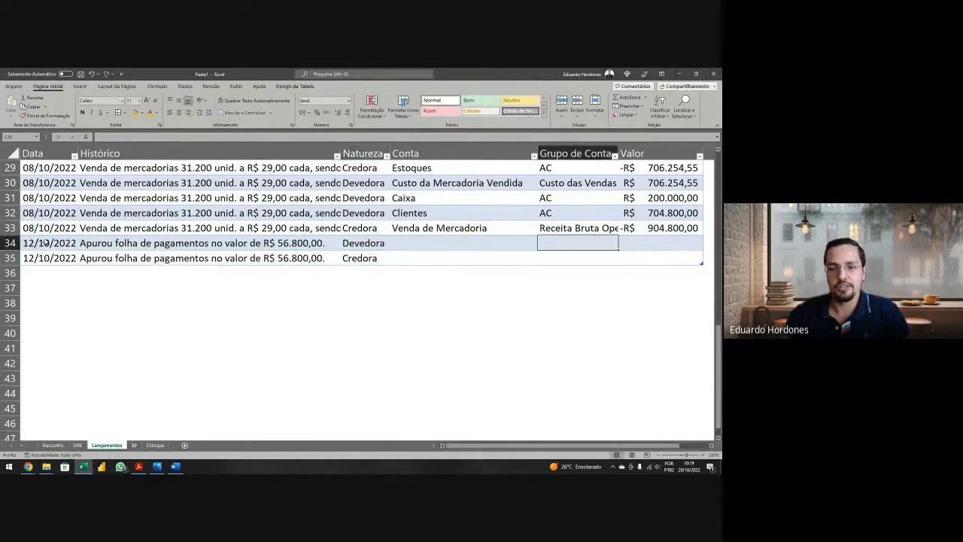
{"action": "key", "text": "Right"}
{"action": "key", "text": "alt+Tab"}
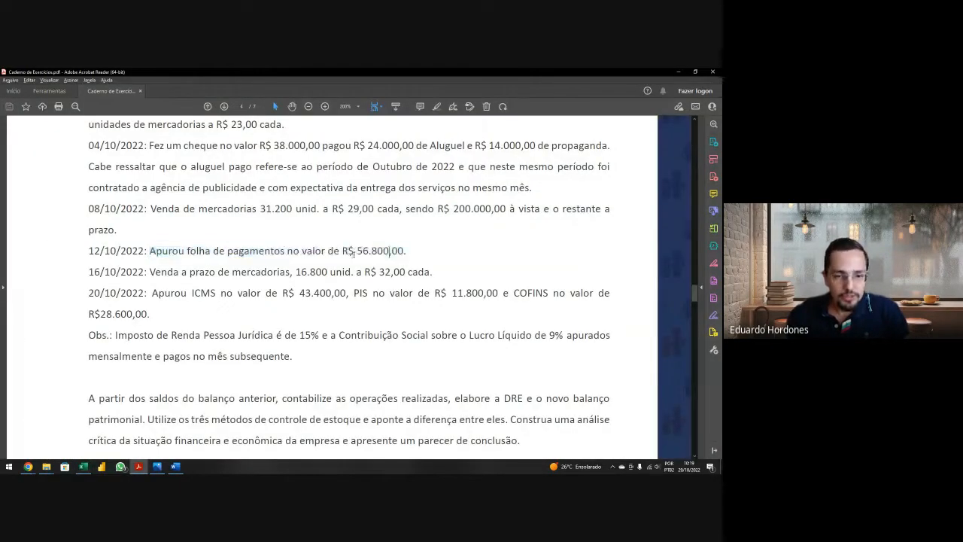
{"action": "left_click_drag", "start_coordinate": [343, 251], "coordinate": [404, 251]}
{"action": "key", "text": "alt+Tab"}
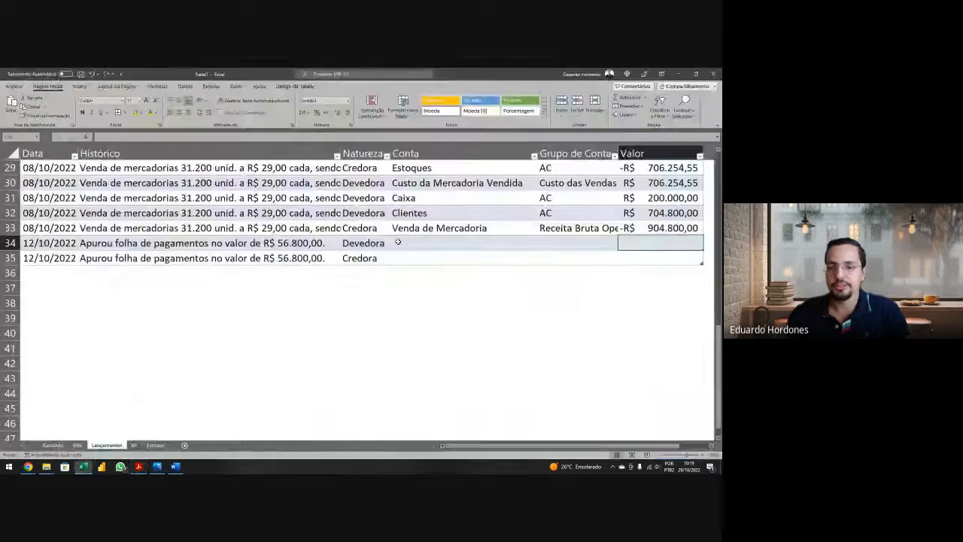
{"action": "key", "text": "ctrl+v"}
{"action": "key", "text": "Return"}
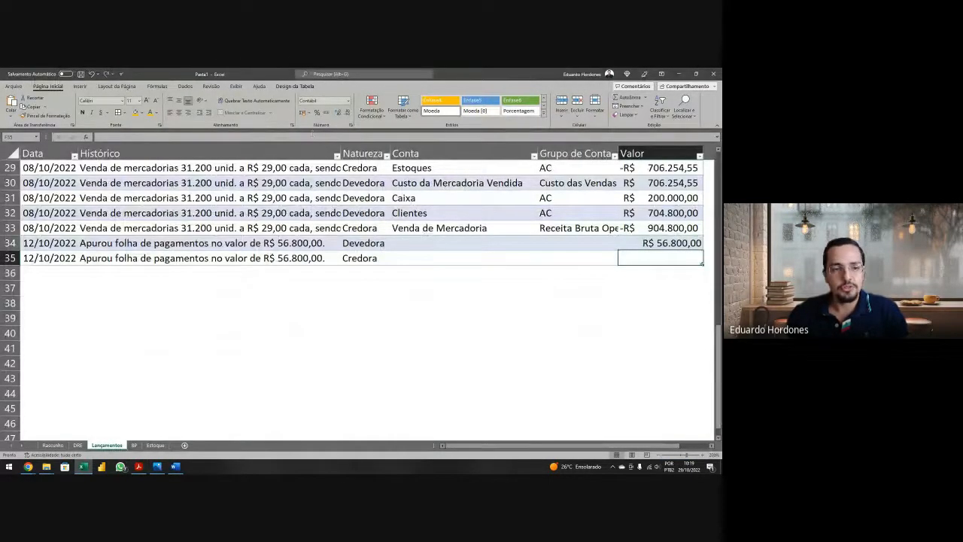
Step: Apply the cell formatting of the Clientes amount in F32 to the payroll amount in F34
{"action": "left_click", "coordinate": [680, 243]}
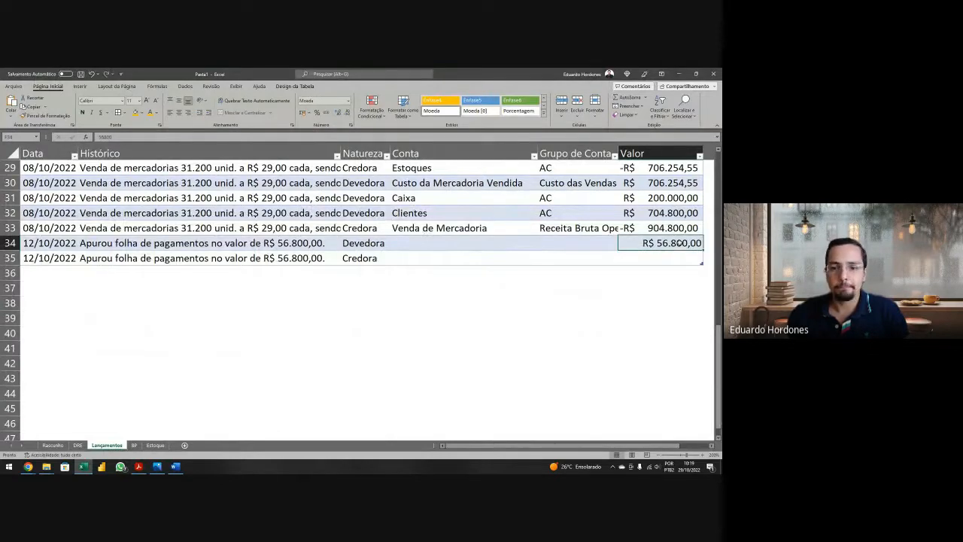
{"action": "left_click", "coordinate": [676, 214]}
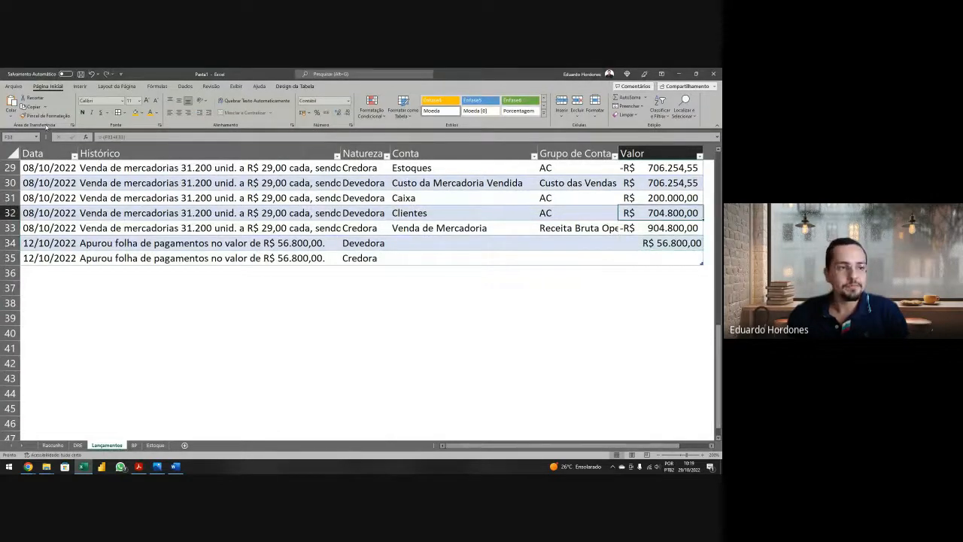
{"action": "left_click", "coordinate": [48, 116]}
{"action": "left_click", "coordinate": [665, 243]}
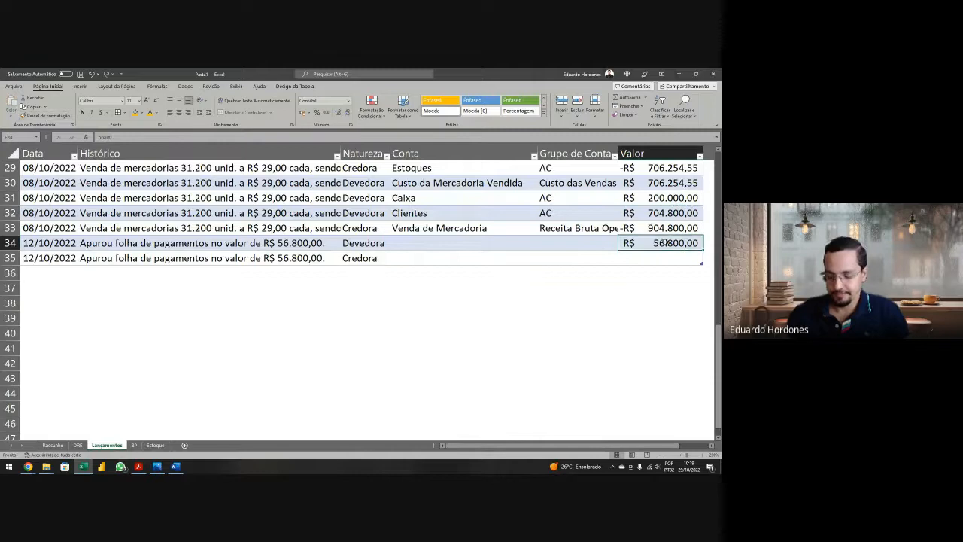
Step: Copy the payroll amount from F34 to F35 and make it negative for the Credora entry
{"action": "key", "text": "ctrl+c"}
{"action": "key", "text": "Down"}
{"action": "key", "text": "ctrl+v"}
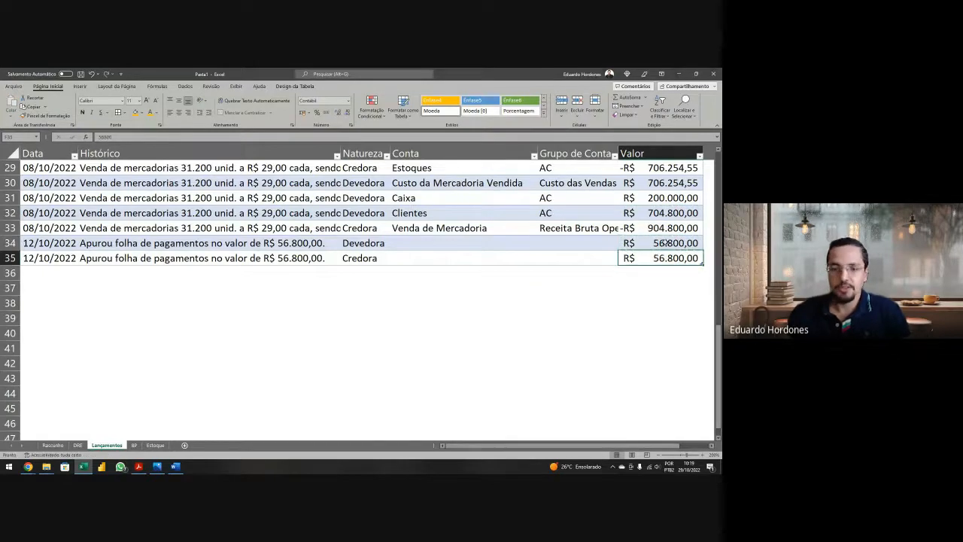
{"action": "left_click", "coordinate": [96, 138]}
{"action": "type", "text": "-"}
{"action": "key", "text": "Return"}
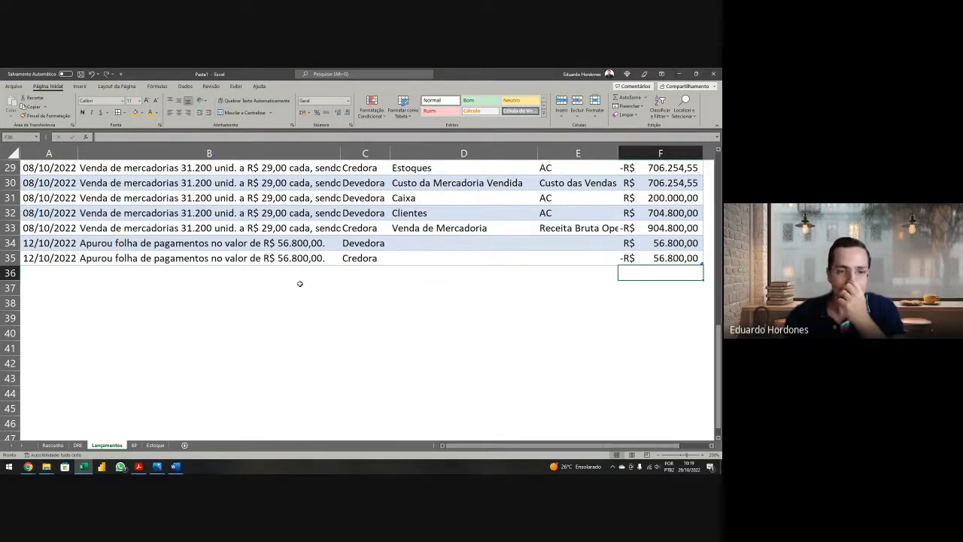
Step: Enter Salários a Pagar as Conta and PC as Grupo de Conta for the Credora entry in row 35
{"action": "left_click", "coordinate": [415, 259]}
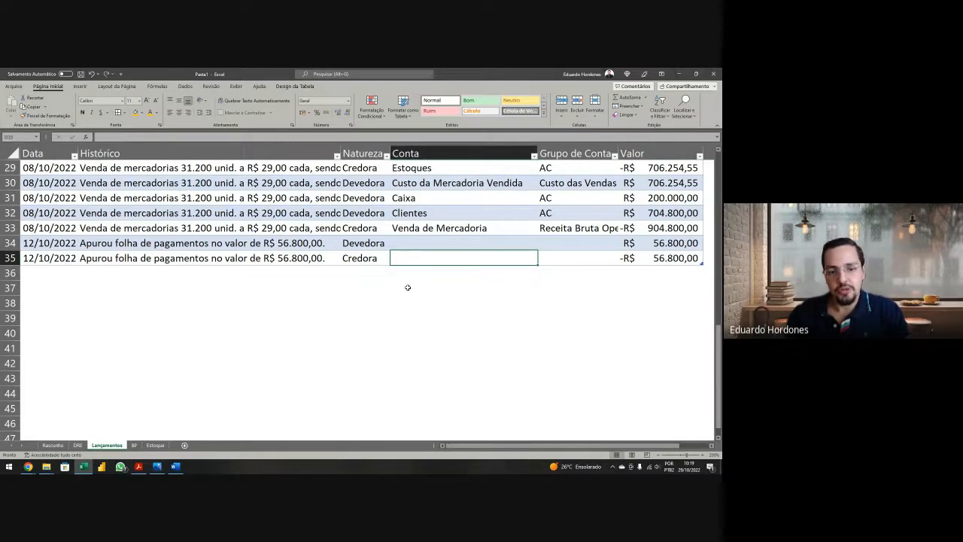
{"action": "type", "text": "S"}
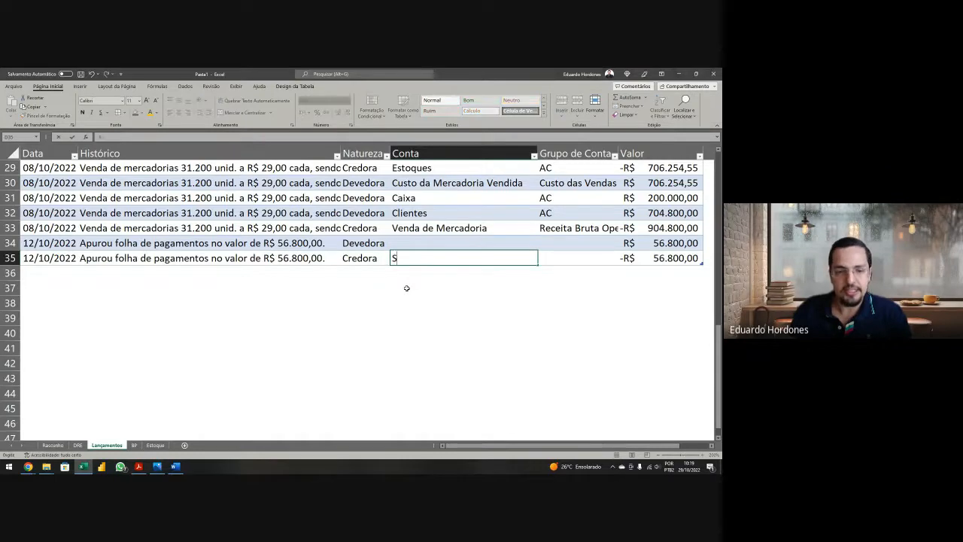
{"action": "type", "text": "alários a Pa"}
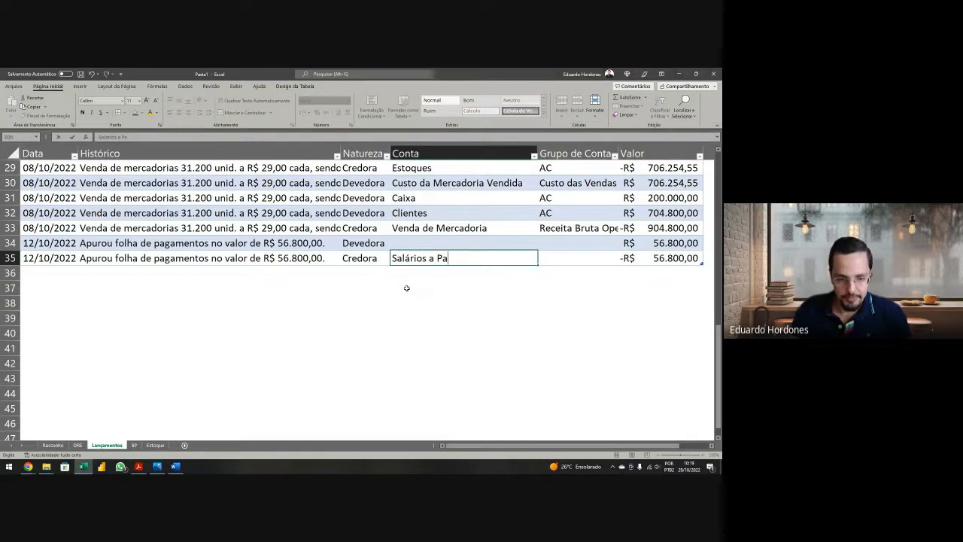
{"action": "type", "text": "gar"}
{"action": "key", "text": "Tab"}
{"action": "type", "text": "PC"}
{"action": "key", "text": "Return"}
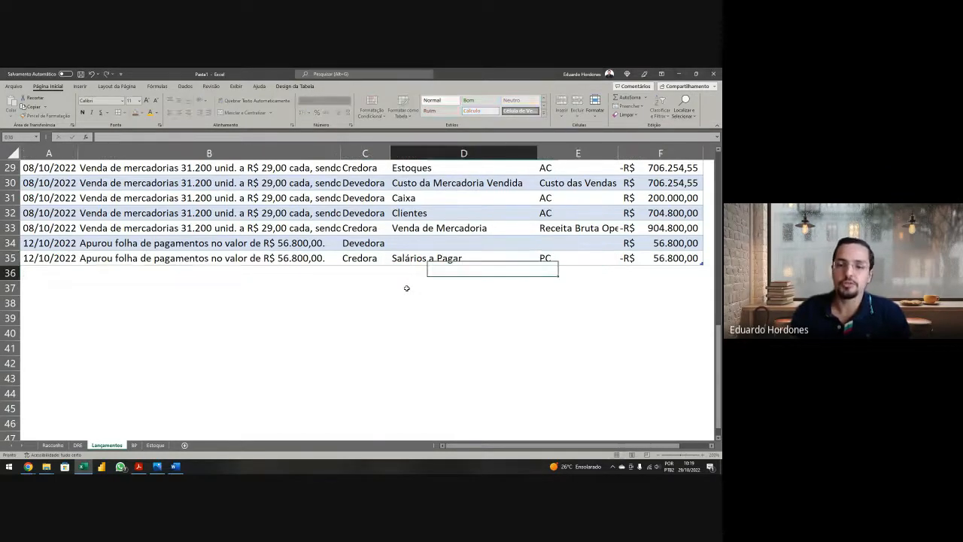
Step: Enter Despesa c/ Salários as Conta and Despesas Operacionais as Grupo de Conta for the Devedora entry in row 34
{"action": "key", "text": "Up"}
{"action": "key", "text": "Up"}
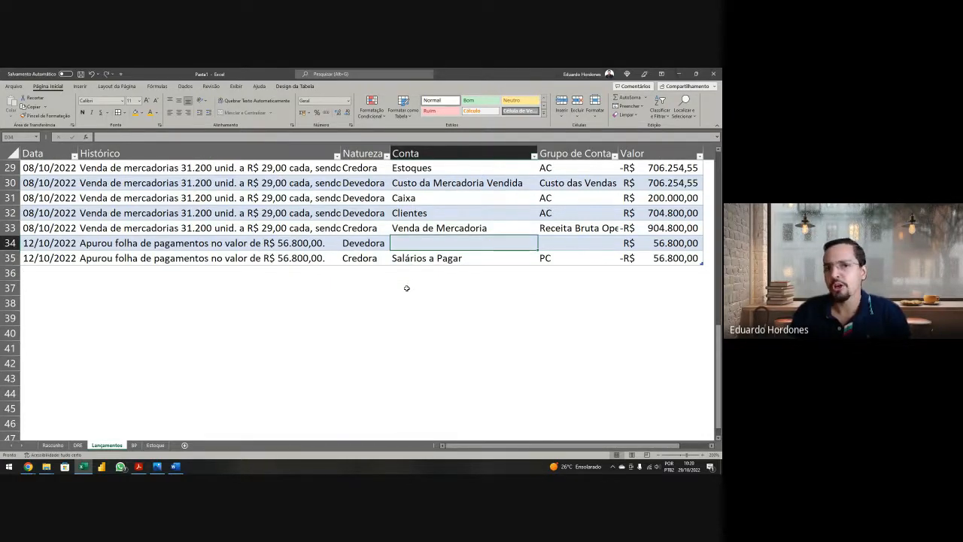
{"action": "type", "text": "Despesa"}
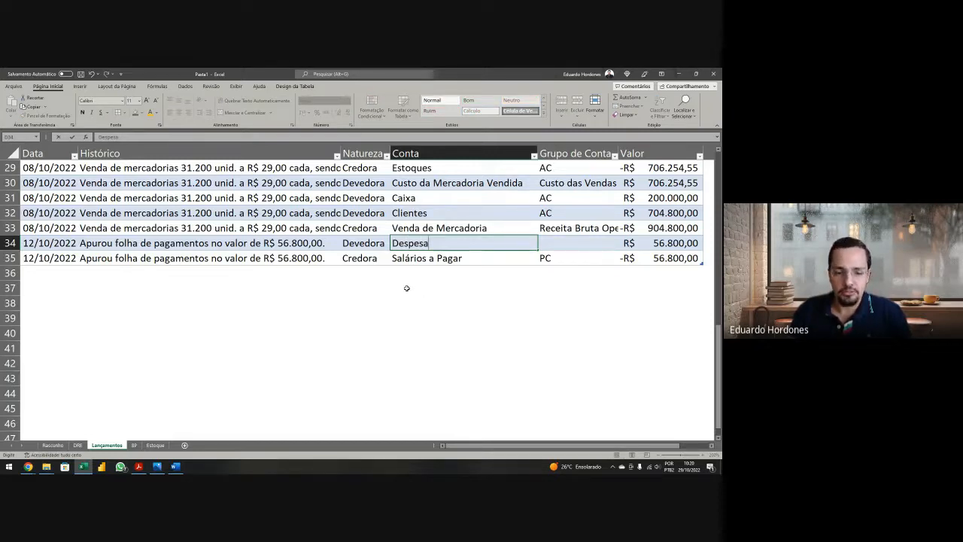
{"action": "type", "text": " c/"}
{"action": "type", "text": "Salários"}
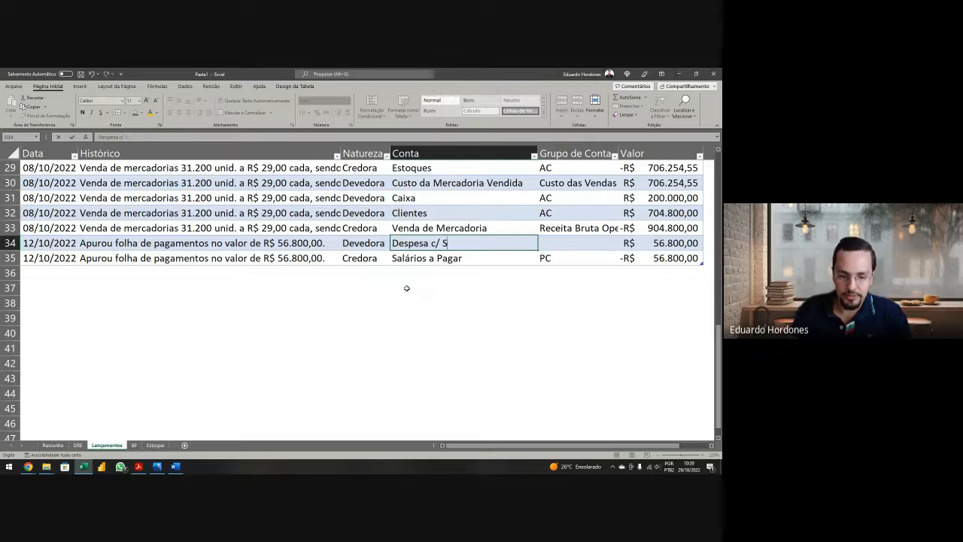
{"action": "key", "text": "Tab"}
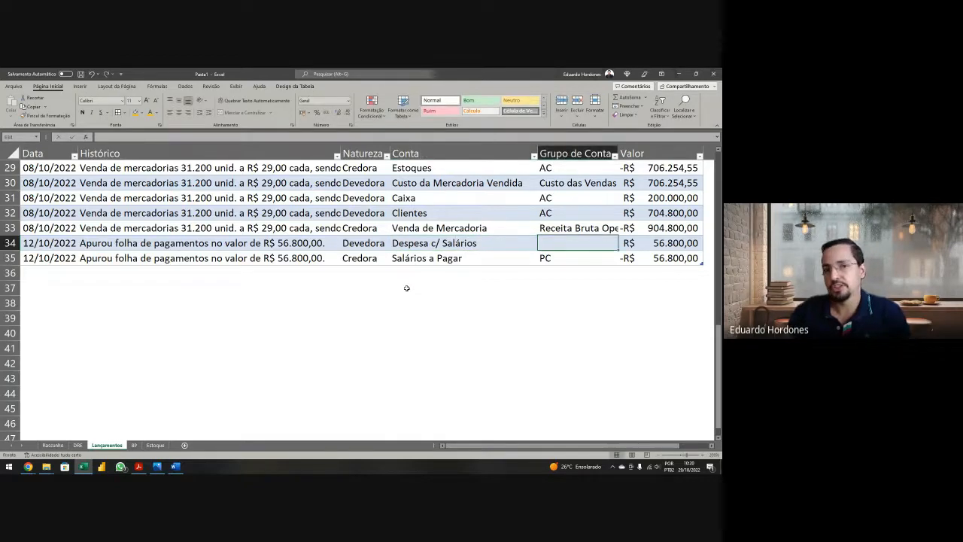
{"action": "type", "text": "Despesas Operacionais"}
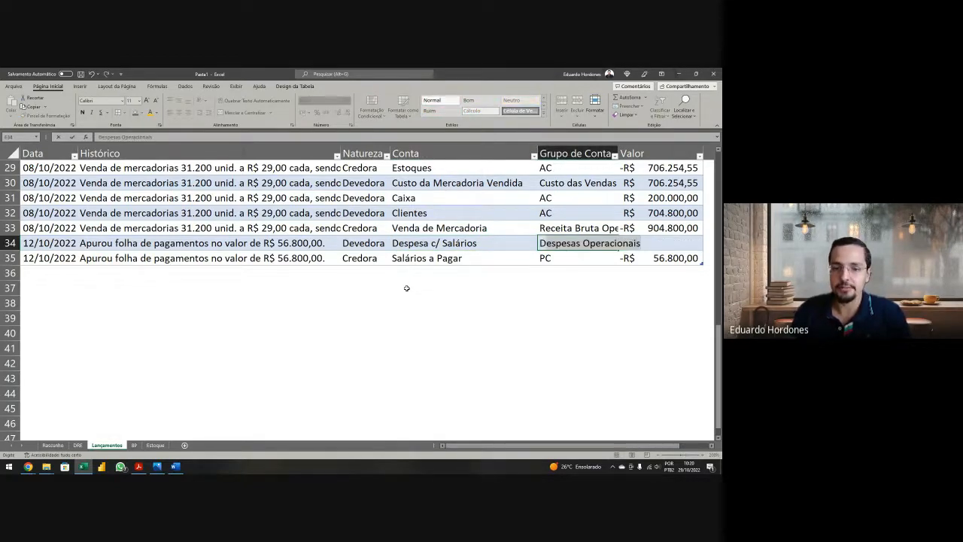
{"action": "key", "text": "Return"}
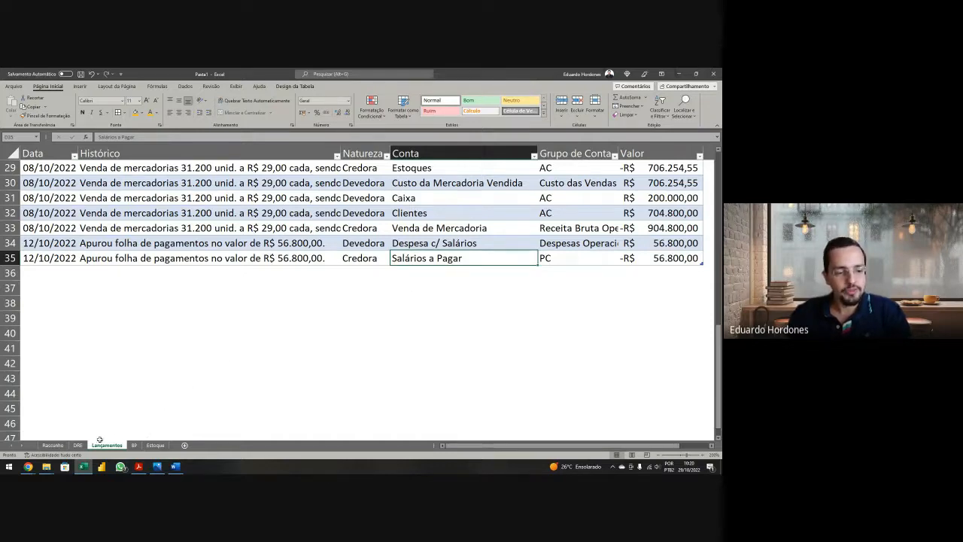
Step: Refresh the pivot table data on the BP sheet to include the payroll entries
{"action": "left_click", "coordinate": [134, 446]}
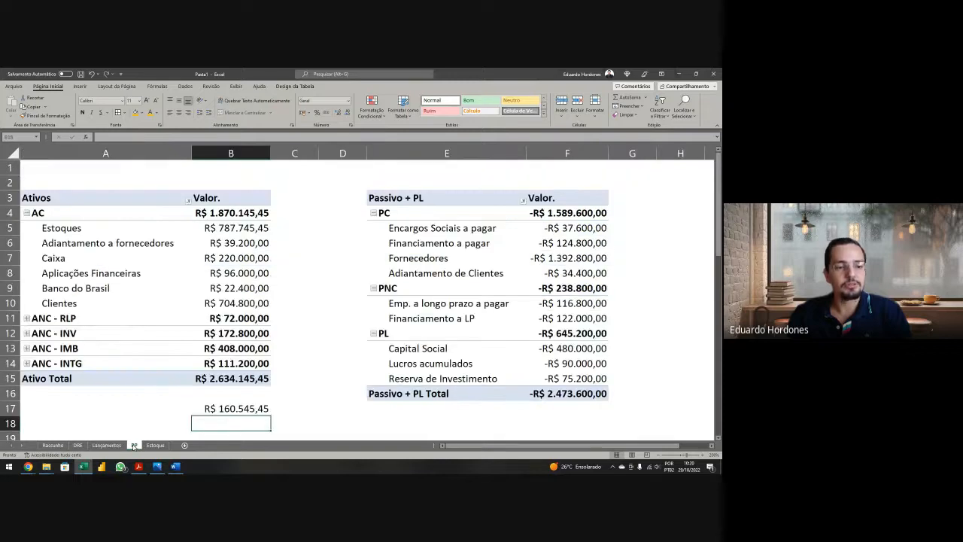
{"action": "right_click", "coordinate": [164, 349]}
{"action": "left_click", "coordinate": [195, 217]}
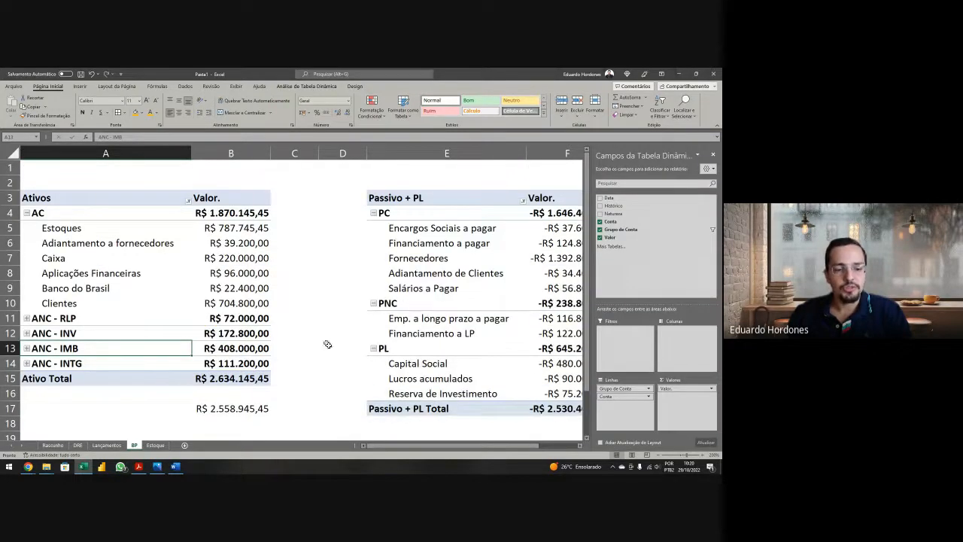
Step: Correct the balance check formula in B17 of the BP sheet to add F17, the Passivo + PL Total, to B15
{"action": "left_click", "coordinate": [350, 390]}
{"action": "scroll", "coordinate": [237, 363], "scroll_direction": "down", "scroll_amount": 1}
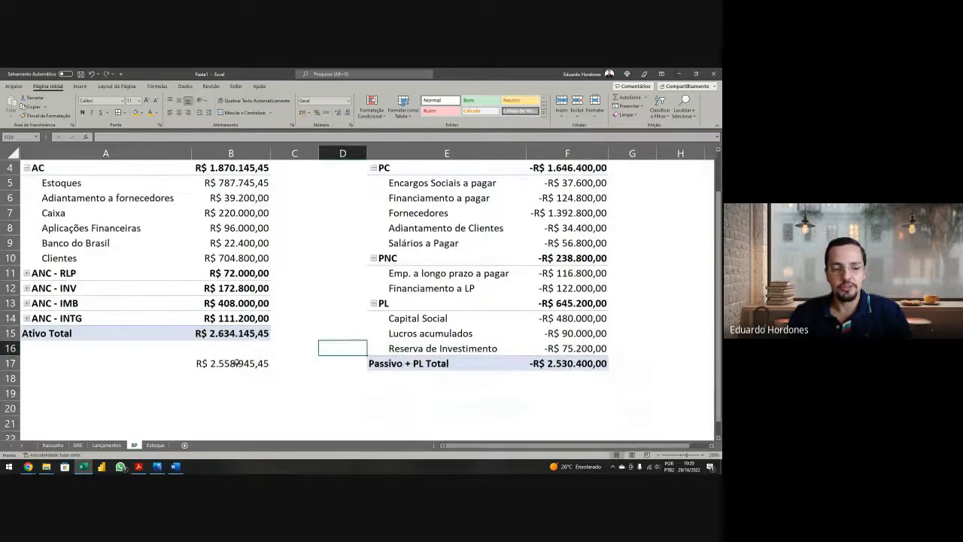
{"action": "double_click", "coordinate": [237, 362]}
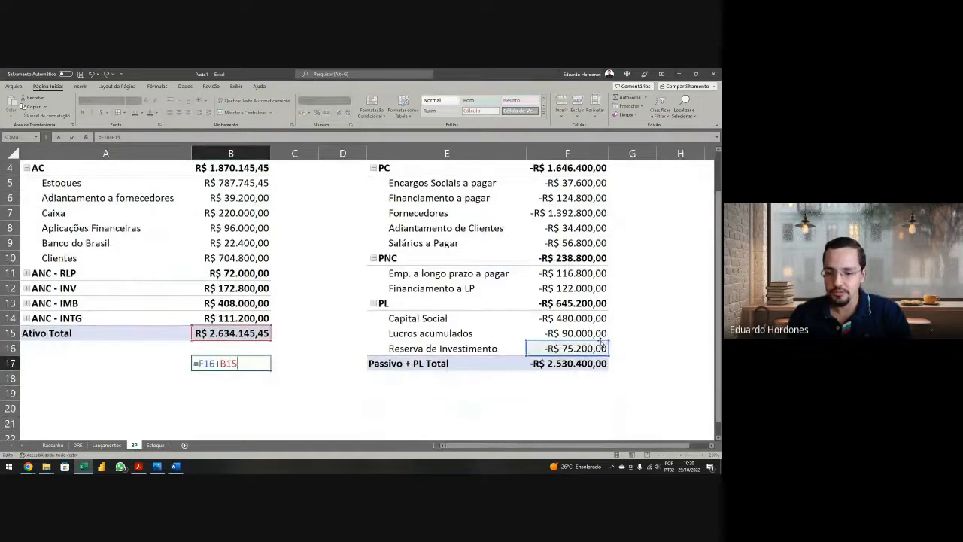
{"action": "left_click_drag", "start_coordinate": [602, 343], "coordinate": [602, 358]}
{"action": "key", "text": "Return"}
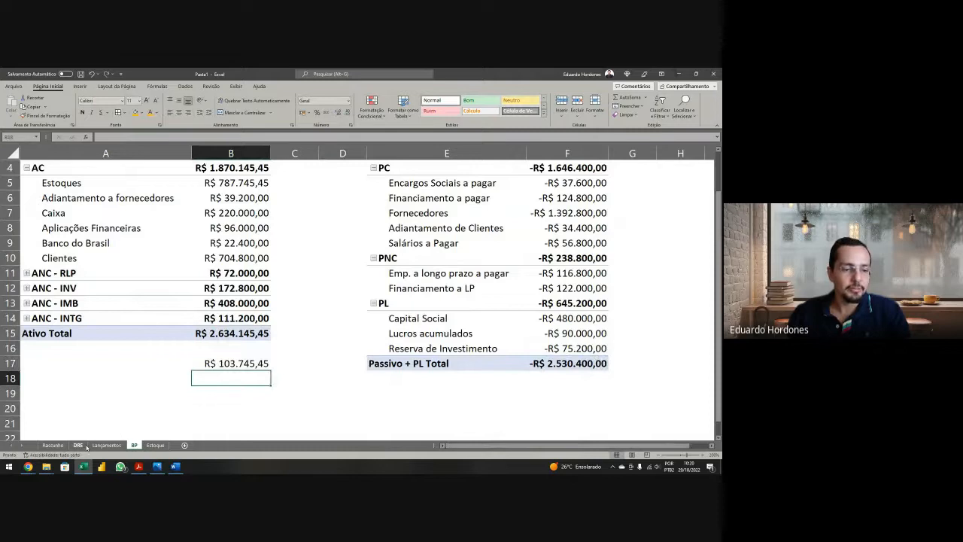
{"action": "key", "text": "Up"}
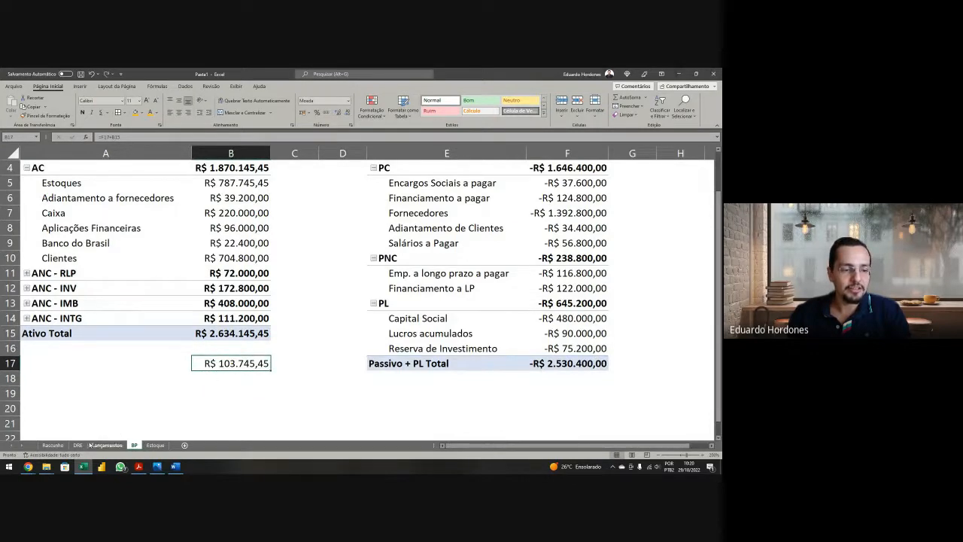
Step: Refresh the pivot table on the DRE sheet
{"action": "left_click", "coordinate": [78, 445]}
{"action": "right_click", "coordinate": [231, 256]}
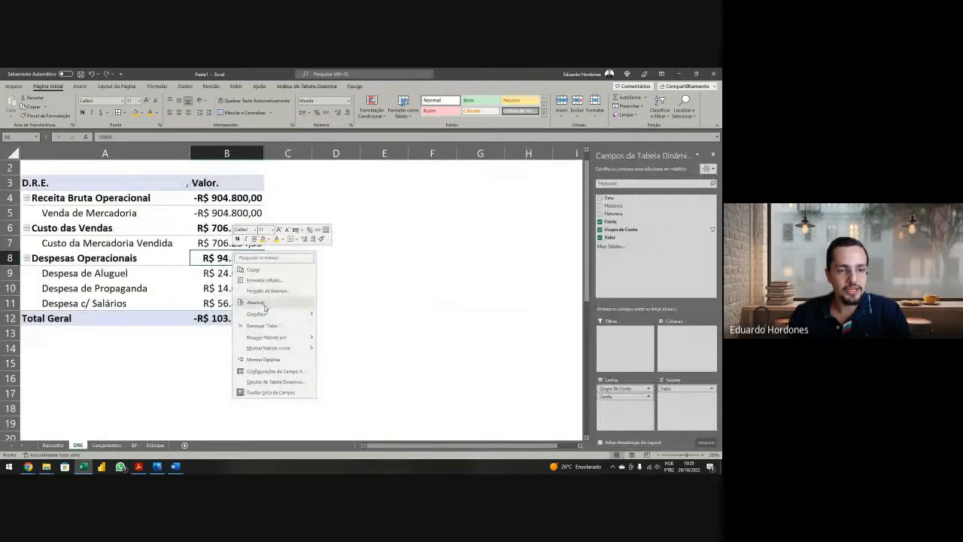
{"action": "left_click", "coordinate": [265, 307]}
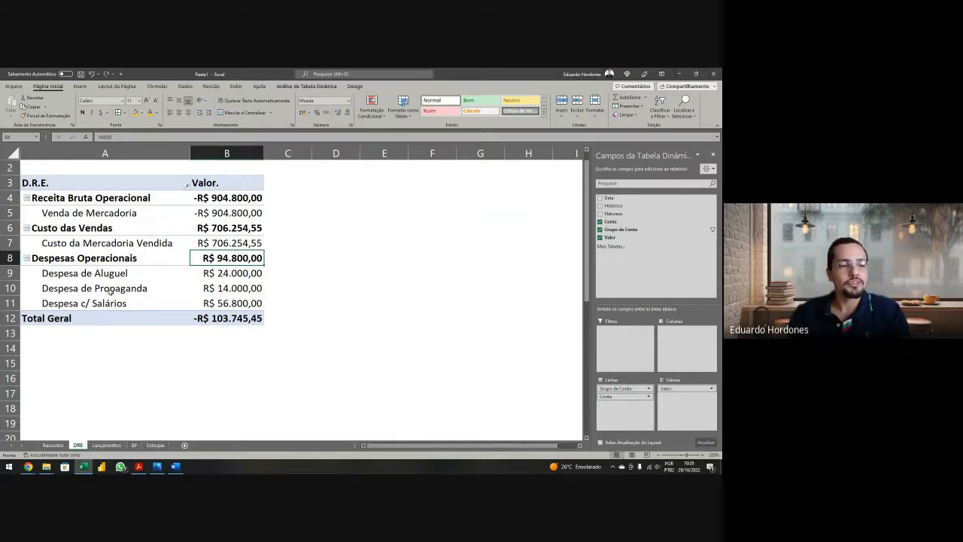
Step: Examine the salary, rent and advertising expenses, the cost of goods sold and the merchandise sales in the DRE
{"action": "left_click_drag", "start_coordinate": [73, 302], "coordinate": [201, 305]}
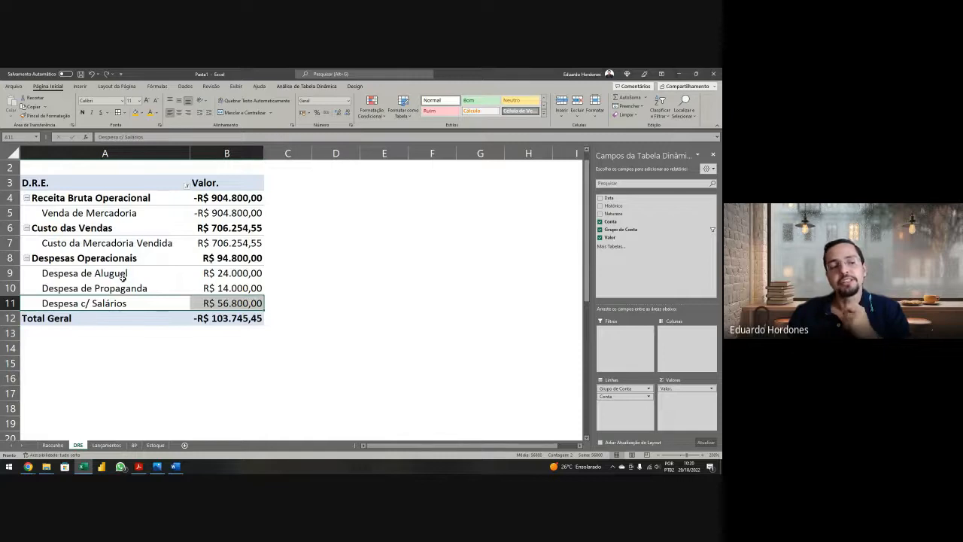
{"action": "left_click_drag", "start_coordinate": [106, 276], "coordinate": [203, 303]}
{"action": "left_click", "coordinate": [228, 298]}
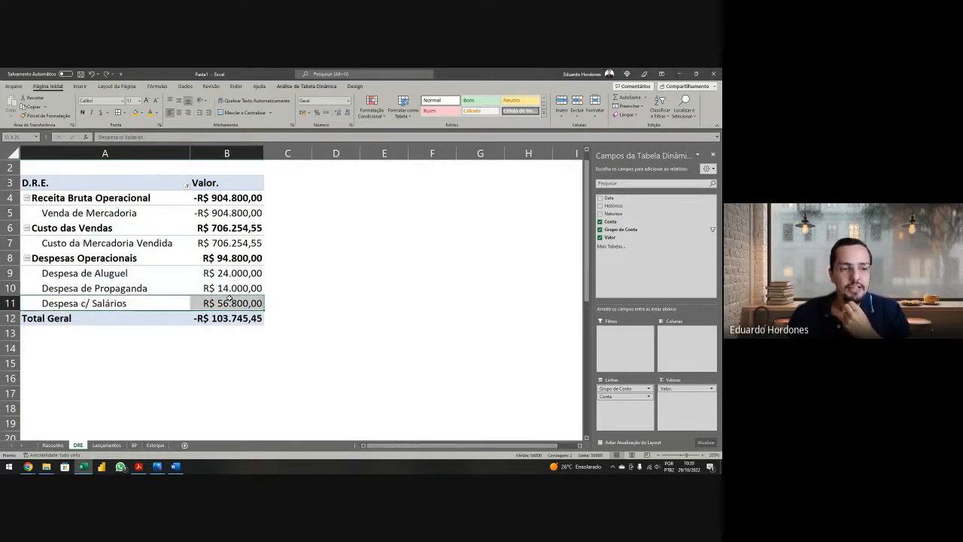
{"action": "left_click", "coordinate": [225, 258]}
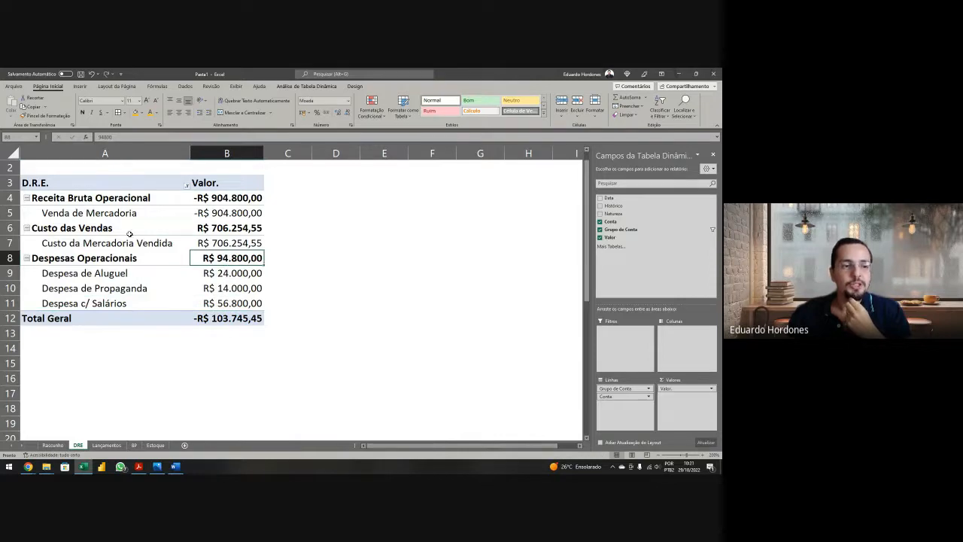
{"action": "left_click_drag", "start_coordinate": [130, 234], "coordinate": [228, 252]}
{"action": "left_click", "coordinate": [179, 243]}
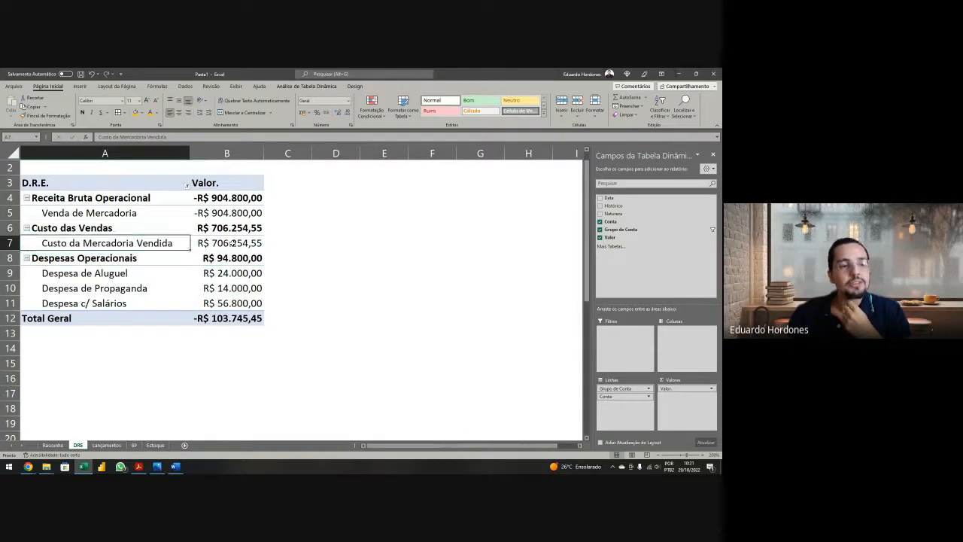
{"action": "left_click", "coordinate": [227, 243]}
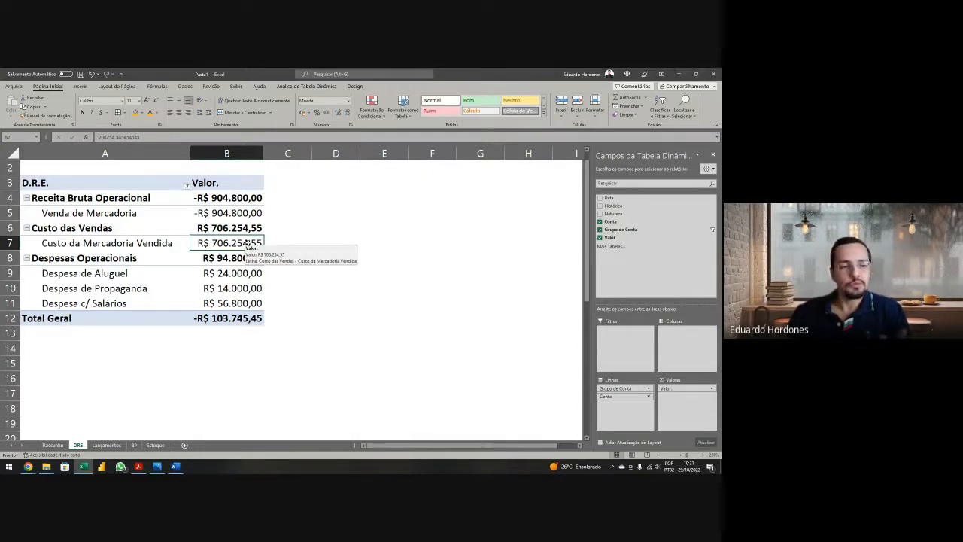
{"action": "left_click", "coordinate": [136, 213]}
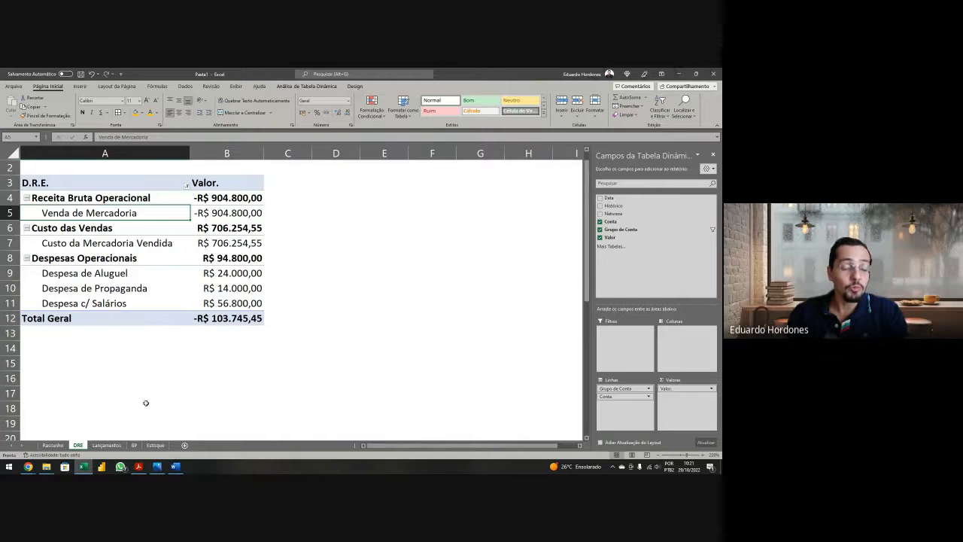
Step: Switch to the exercise PDF in Acrobat Reader and highlight the 16/10/2022 credit sale text
{"action": "left_click", "coordinate": [139, 467]}
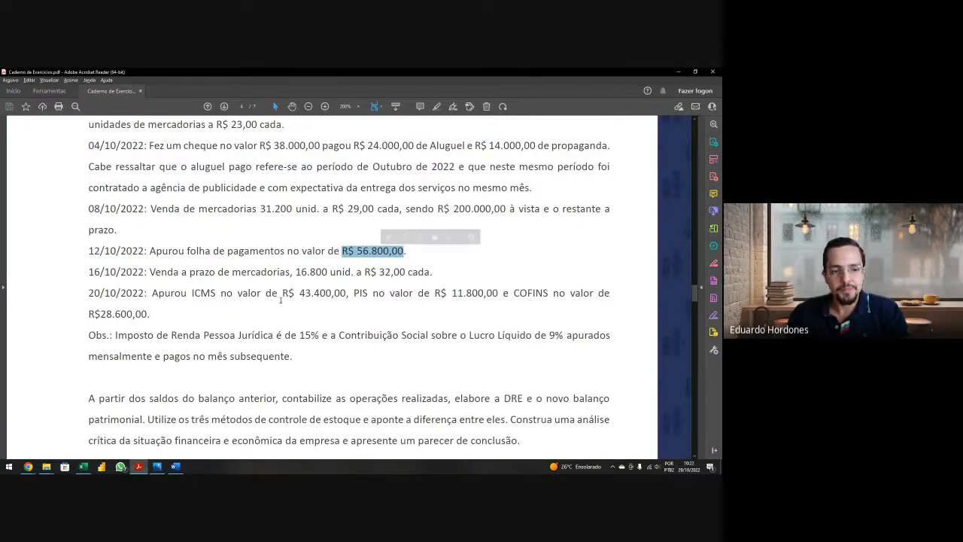
{"action": "scroll", "coordinate": [285, 295], "scroll_direction": "down", "scroll_amount": 1}
{"action": "left_click_drag", "start_coordinate": [441, 254], "coordinate": [278, 236]}
{"action": "left_click", "coordinate": [362, 253]}
{"action": "left_click_drag", "start_coordinate": [433, 254], "coordinate": [150, 254]}
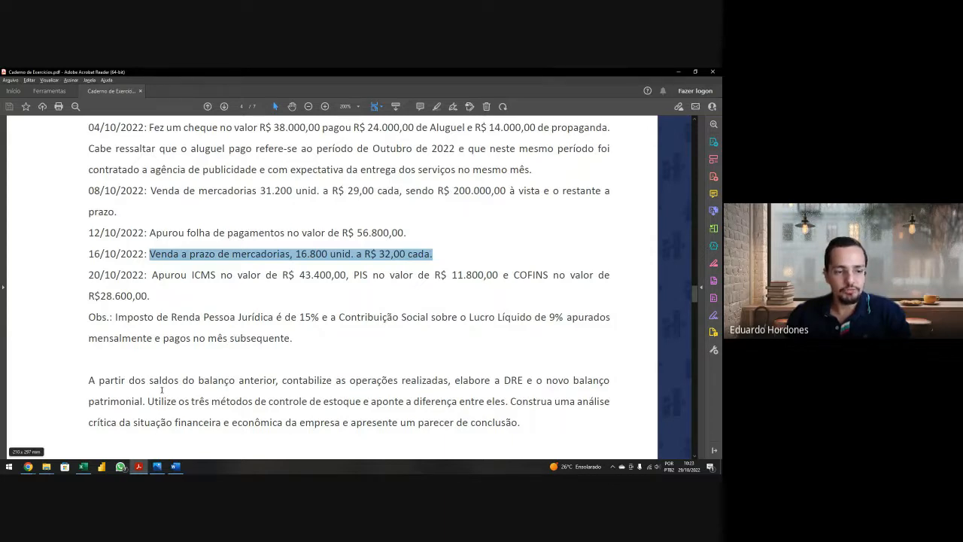
Step: Switch back to Excel and start row 6 of the Estoque sheet with date 16/10/2022 and Histórico Venda
{"action": "left_click", "coordinate": [84, 467]}
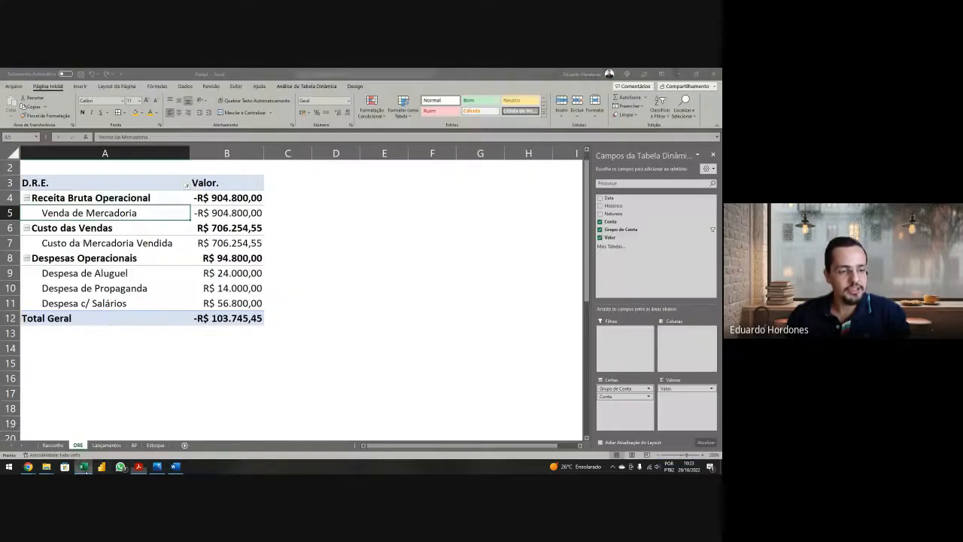
{"action": "left_click", "coordinate": [155, 445]}
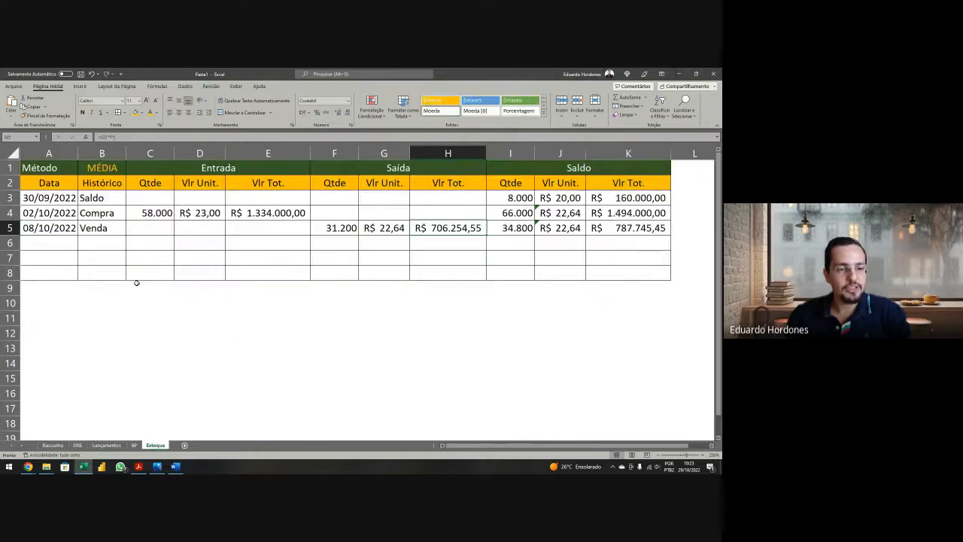
{"action": "left_click", "coordinate": [52, 233]}
{"action": "key", "text": "Down"}
{"action": "key", "text": "alt+Tab"}
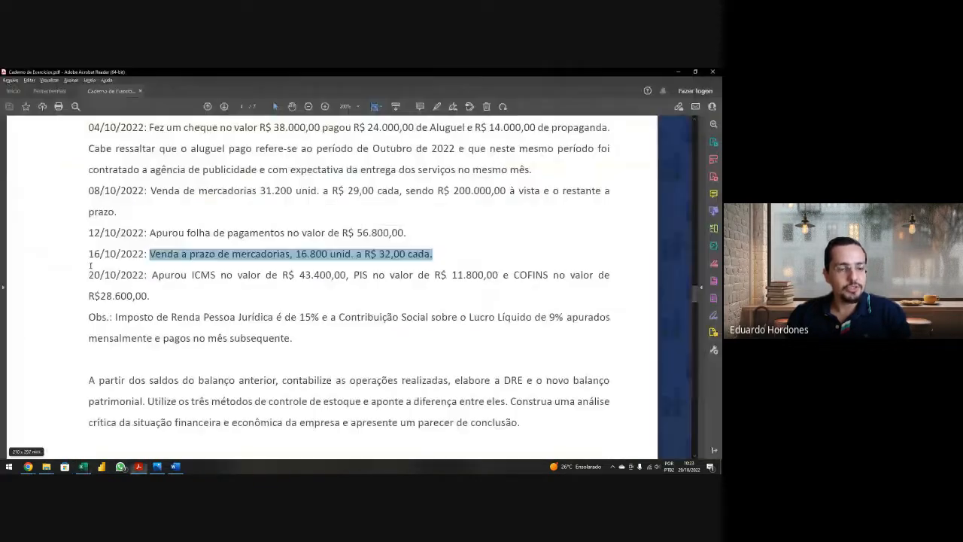
{"action": "key", "text": "alt+Tab"}
{"action": "type", "text": "16/10"}
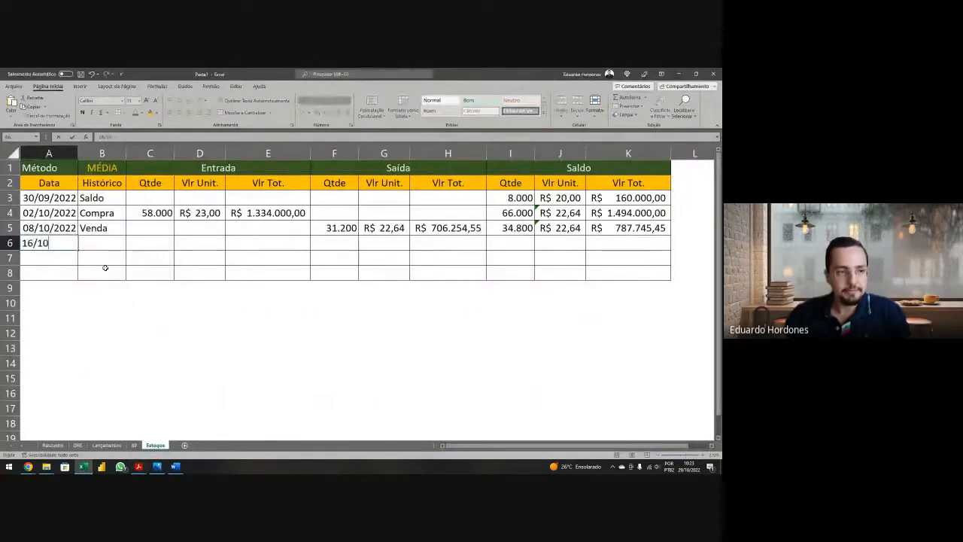
{"action": "type", "text": "/2022"}
{"action": "key", "text": "Tab"}
{"action": "type", "text": "Venda"}
{"action": "key", "text": "Tab"}
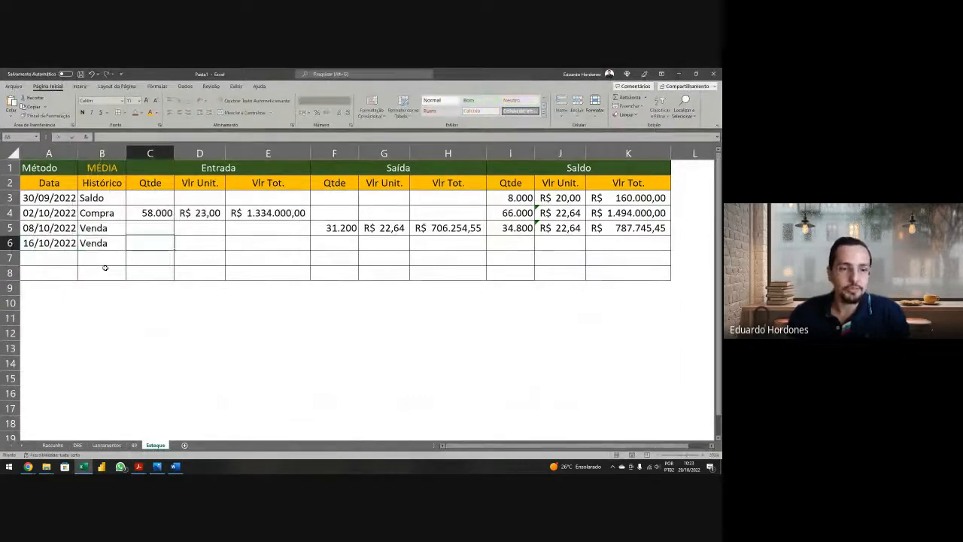
Step: Enter the sold quantity from the exercise, 16800, as the Saída Qtde in F6
{"action": "key", "text": "Tab"}
{"action": "key", "text": "Tab"}
{"action": "key", "text": "Tab"}
{"action": "key", "text": "alt+Tab"}
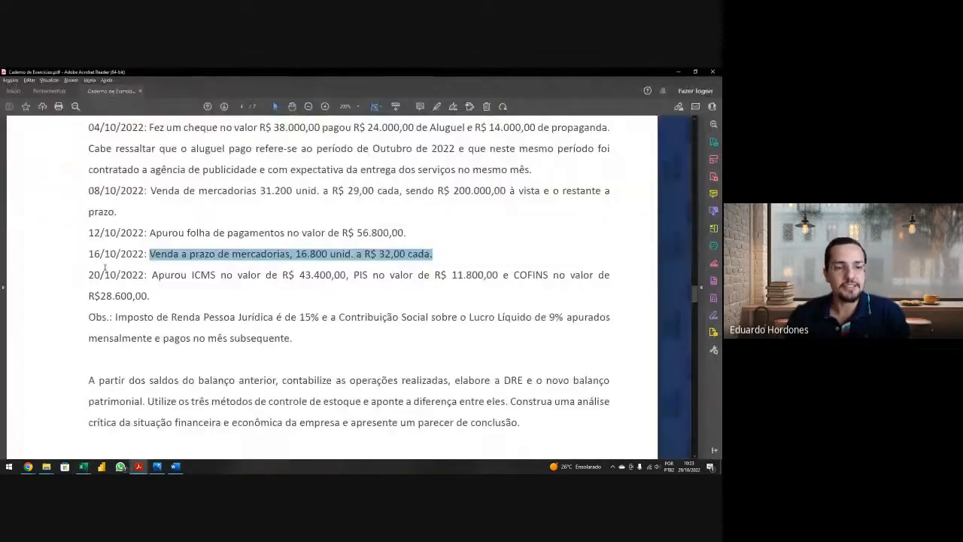
{"action": "key", "text": "alt+Tab"}
{"action": "type", "text": "16800"}
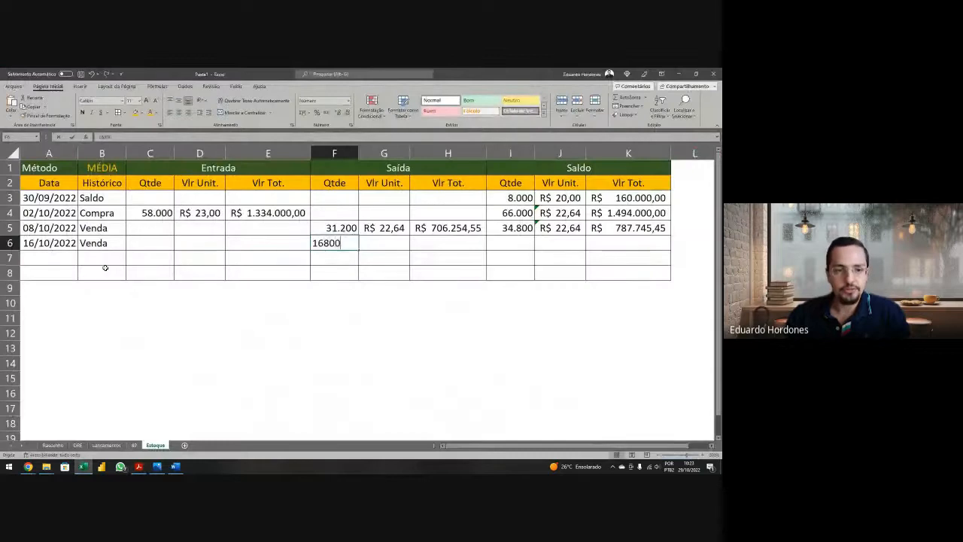
{"action": "key", "text": "Tab"}
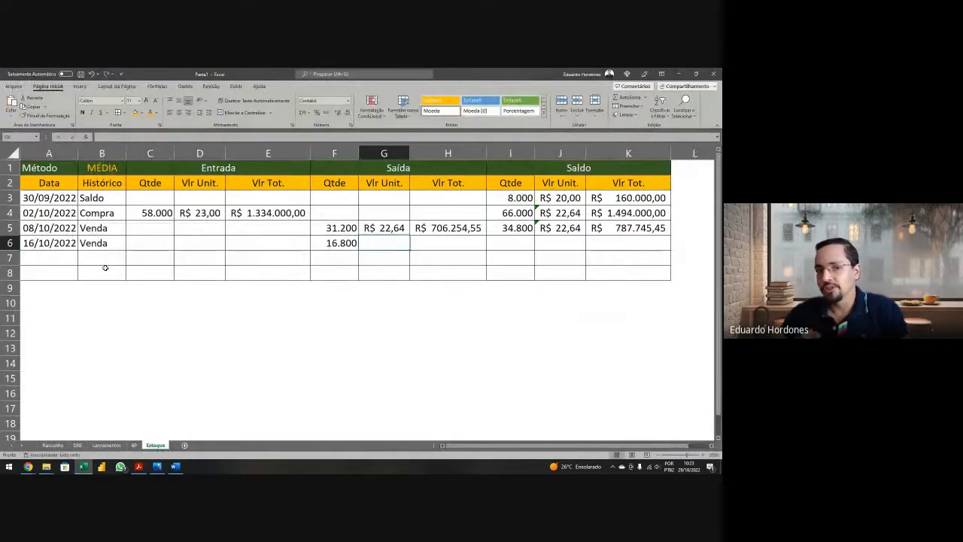
Step: Fill the Saída Vlr Unit. in G6 with a formula referencing the average Saldo unit value in J4
{"action": "key", "text": "alt+Tab"}
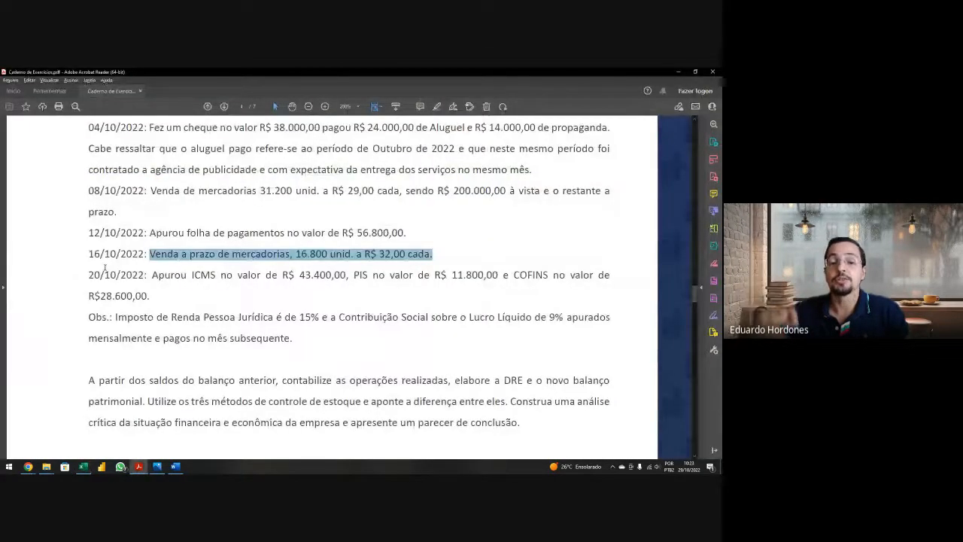
{"action": "key", "text": "alt+Tab"}
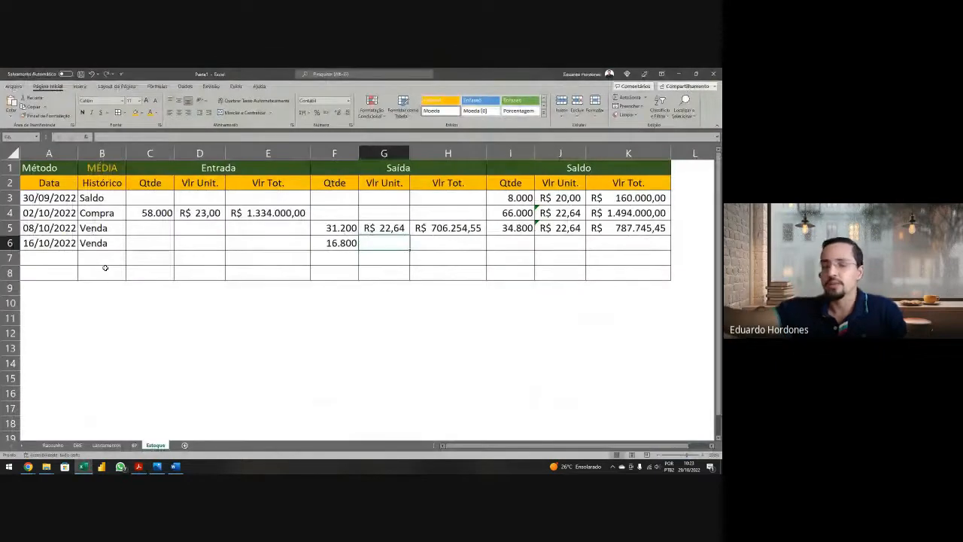
{"action": "type", "text": "="}
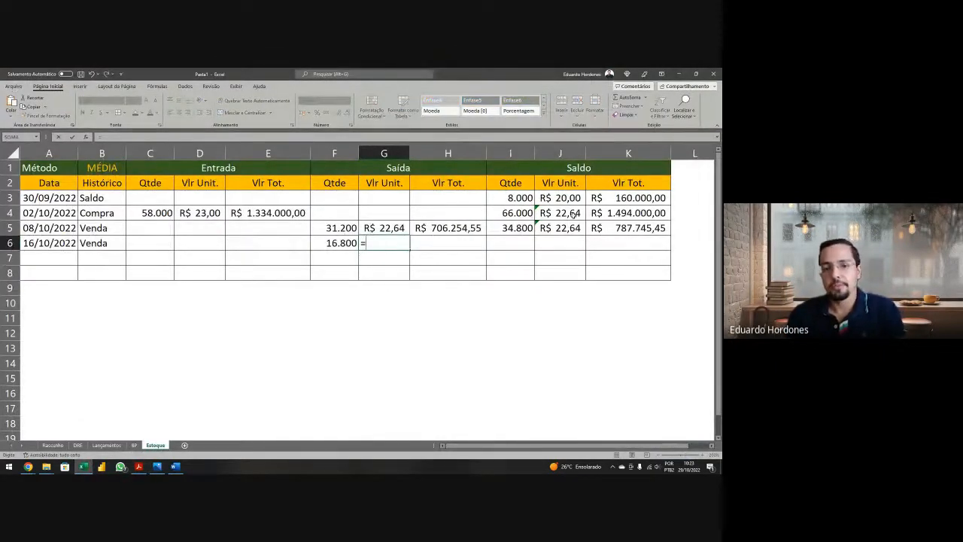
{"action": "left_click", "coordinate": [572, 217]}
{"action": "key", "text": "Return"}
Step: Calculate the Saída Vlr Tot. in H6 with the formula =G6*F6
{"action": "left_click", "coordinate": [474, 241]}
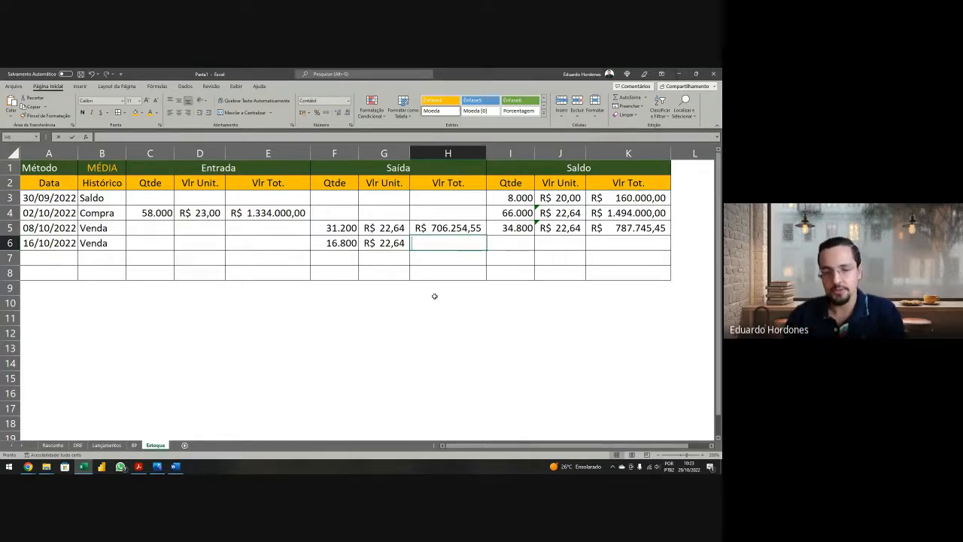
{"action": "type", "text": "=G6*F6"}
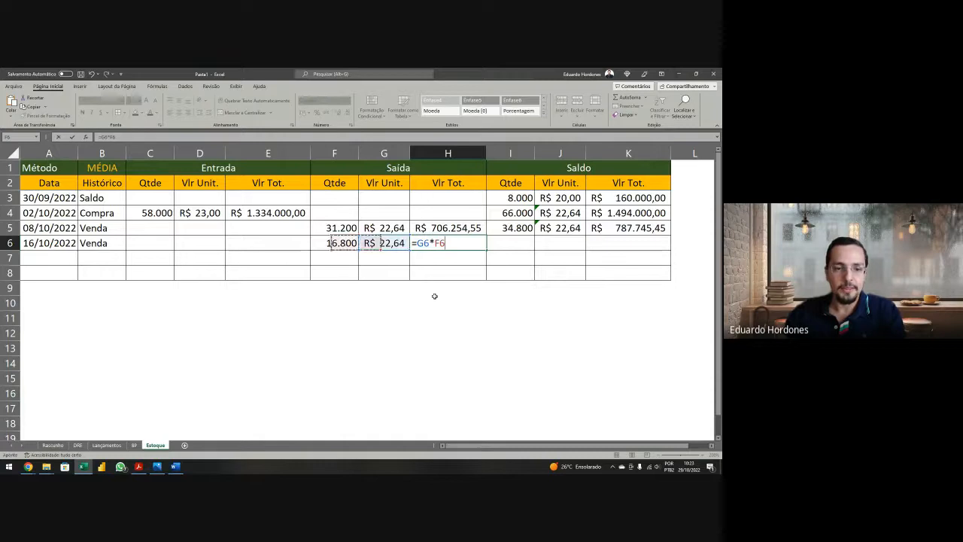
{"action": "key", "text": "Return"}
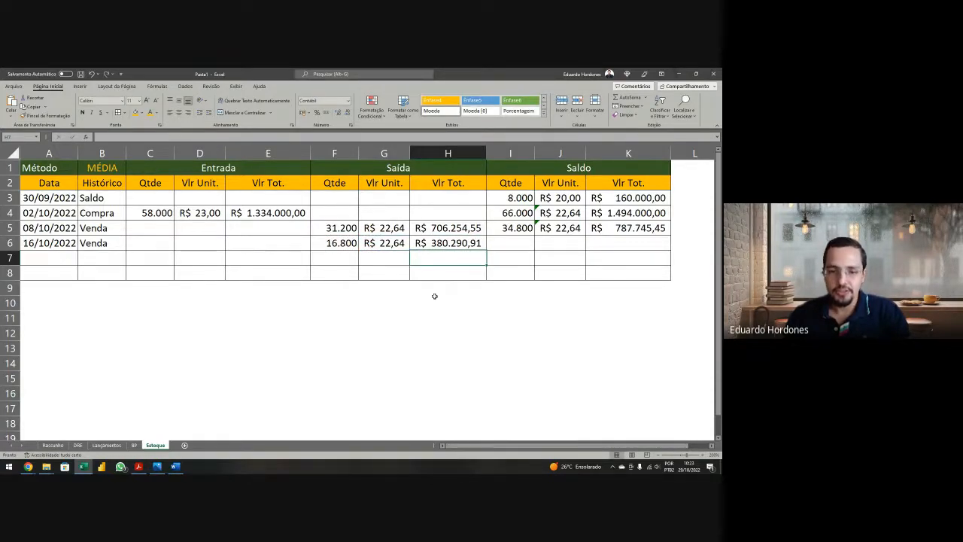
Step: Calculate the remaining Saldo Qtde in I6 with the formula =I5-F6
{"action": "key", "text": "Up"}
{"action": "key", "text": "Right"}
{"action": "type", "text": "="}
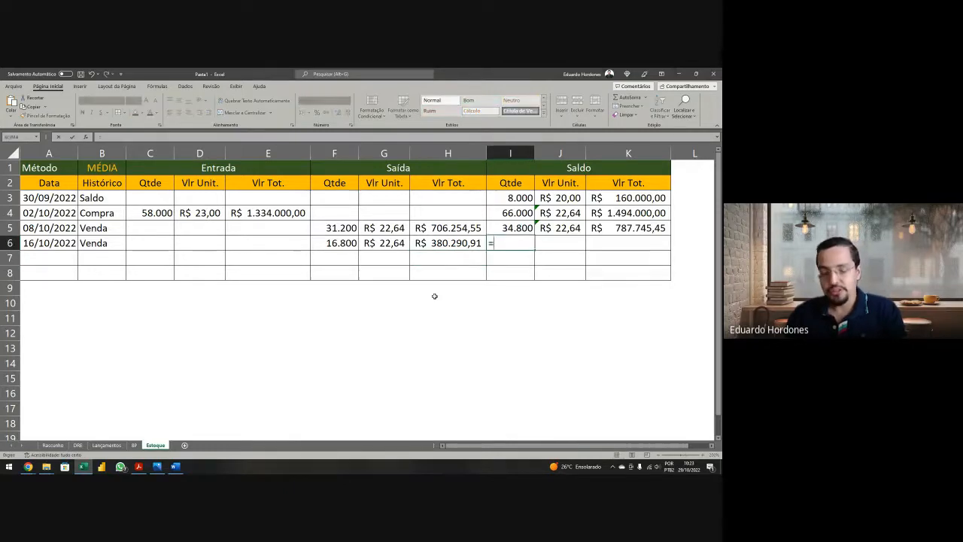
{"action": "key", "text": "Up"}
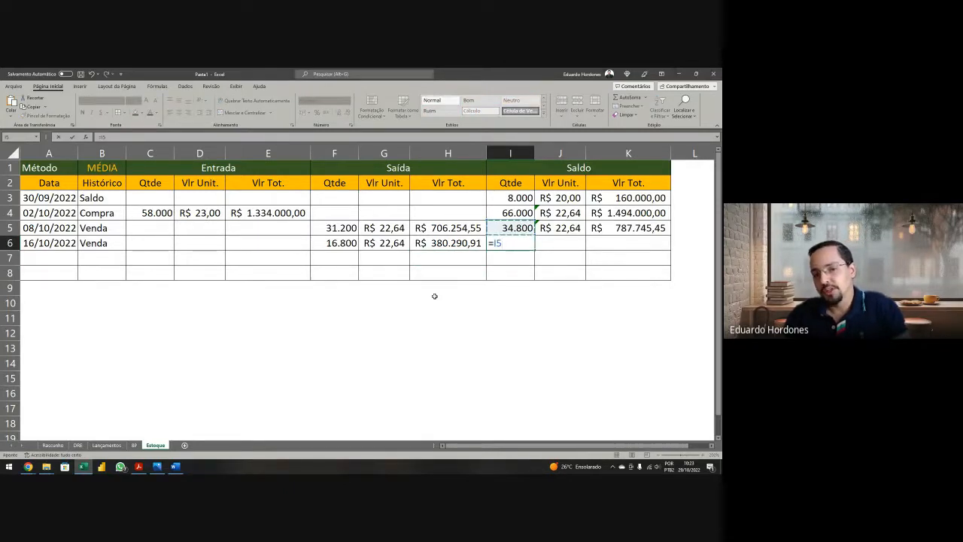
{"action": "type", "text": "-"}
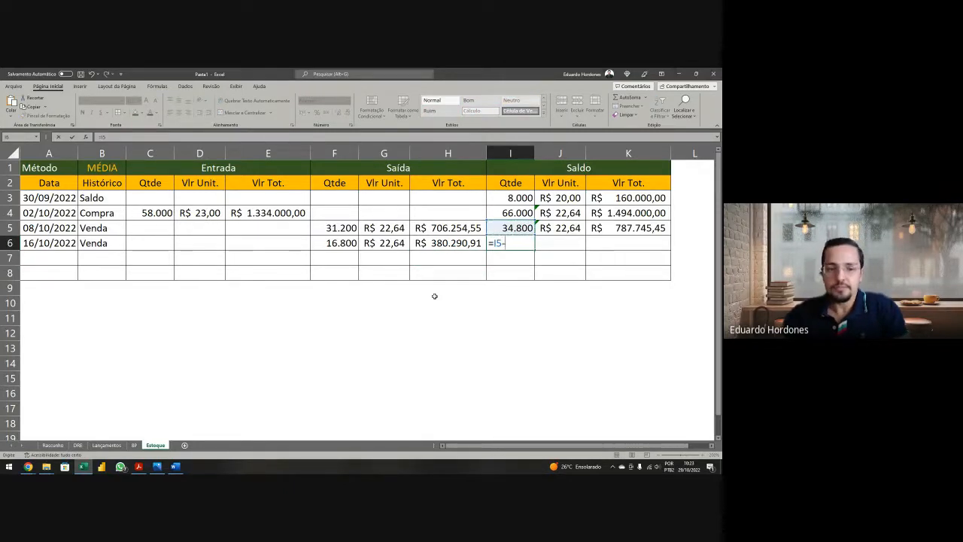
{"action": "left_click", "coordinate": [348, 242]}
{"action": "key", "text": "Return"}
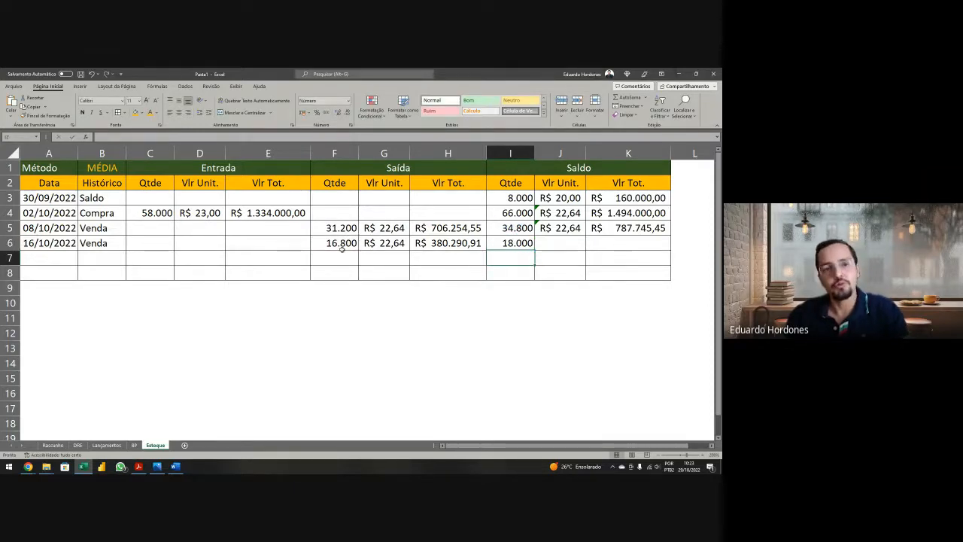
Step: Calculate the remaining Saldo Vlr Tot. in K6 with the formula =K5-H6
{"action": "left_click", "coordinate": [651, 241]}
{"action": "type", "text": "="}
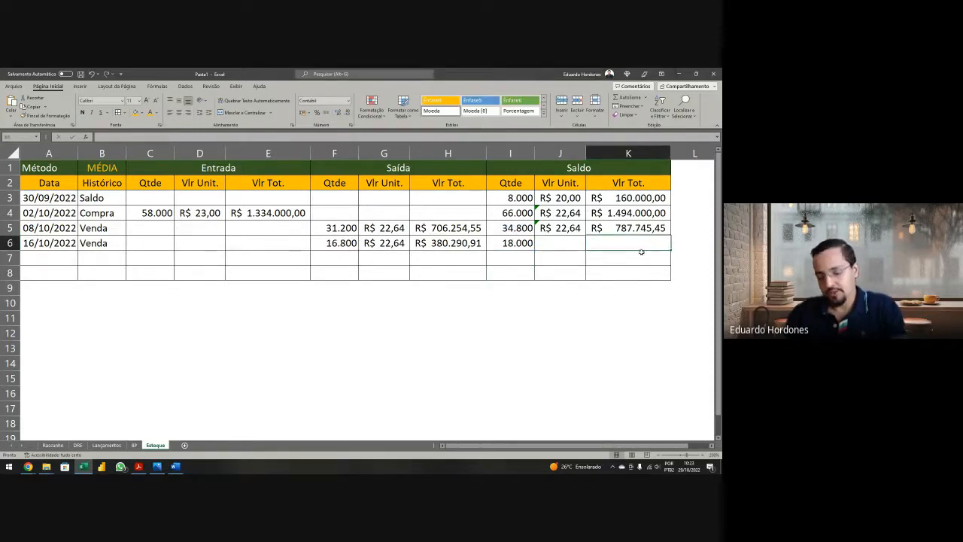
{"action": "key", "text": "Up"}
{"action": "type", "text": "-"}
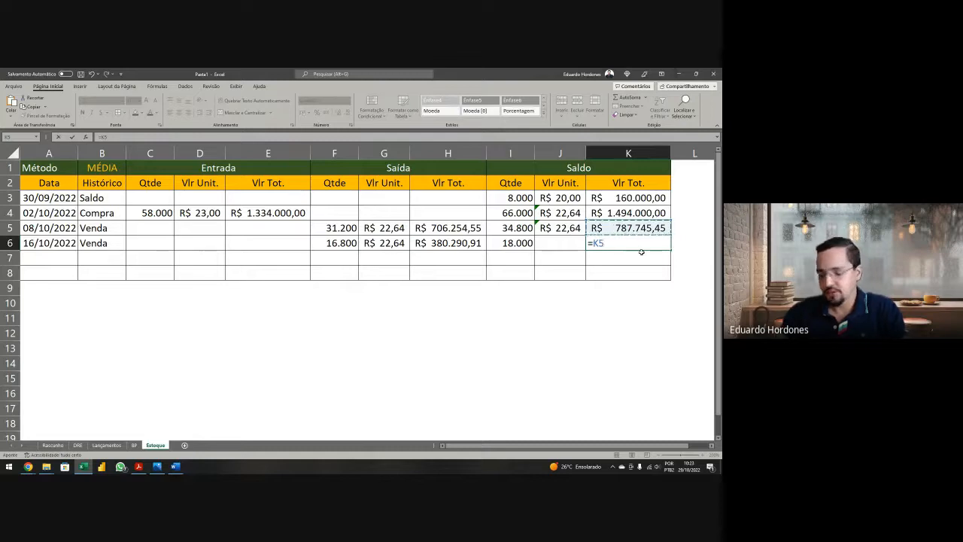
{"action": "left_click", "coordinate": [461, 241]}
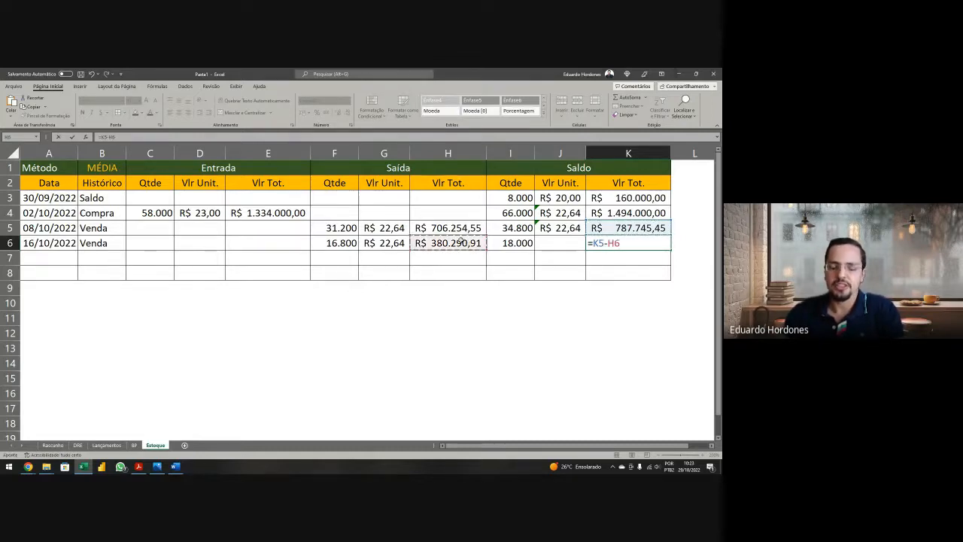
{"action": "key", "text": "Return"}
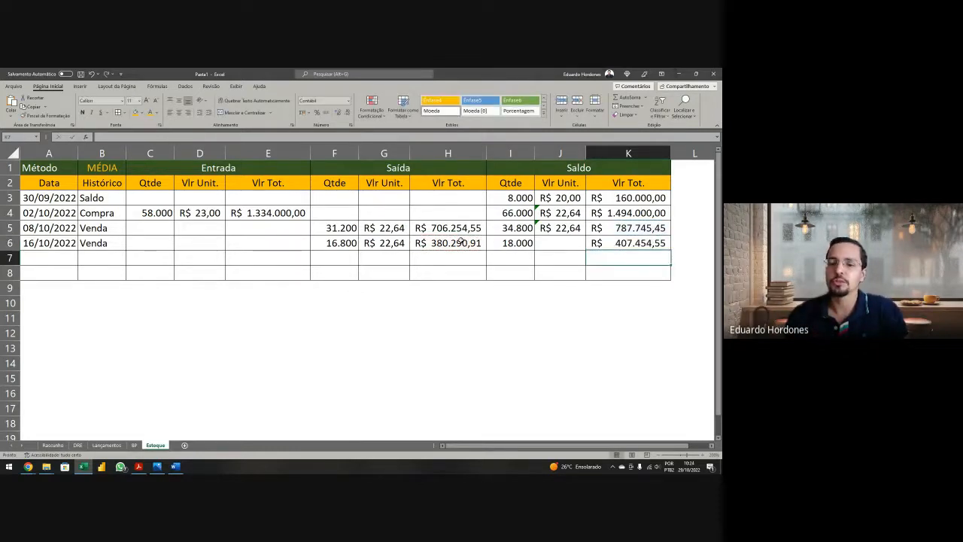
Step: Fill the Saldo Vlr Unit. in J6 with the formula =J4
{"action": "key", "text": "Up"}
{"action": "key", "text": "Left"}
{"action": "type", "text": "="}
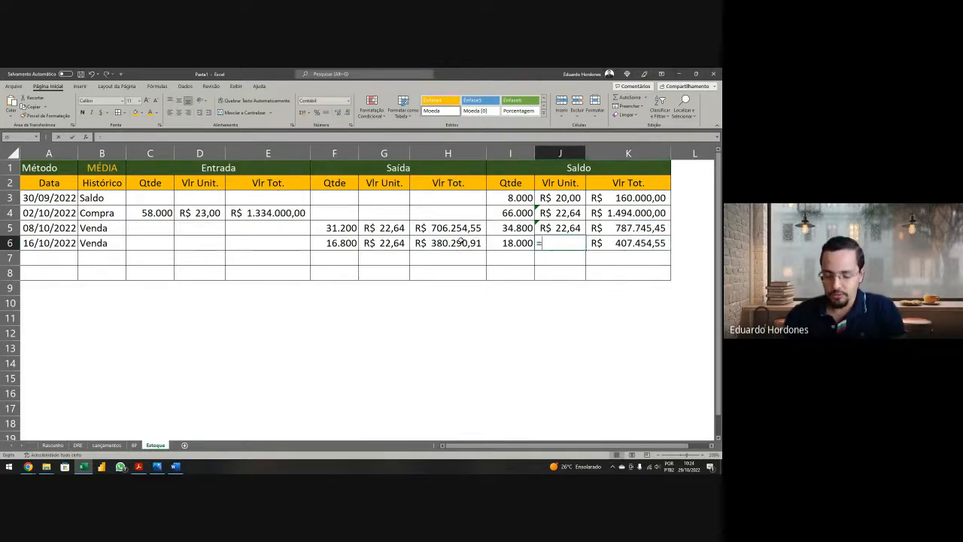
{"action": "left_click", "coordinate": [566, 213]}
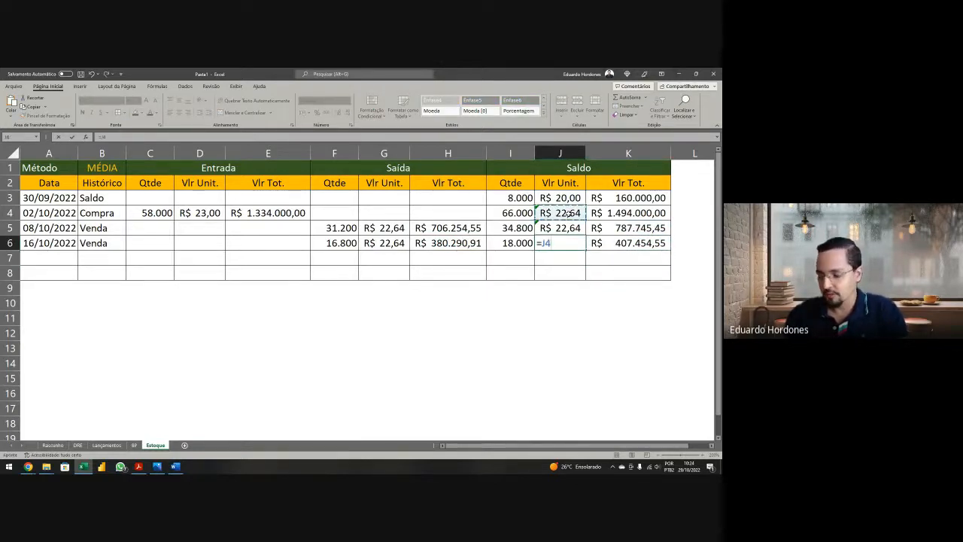
{"action": "key", "text": "Return"}
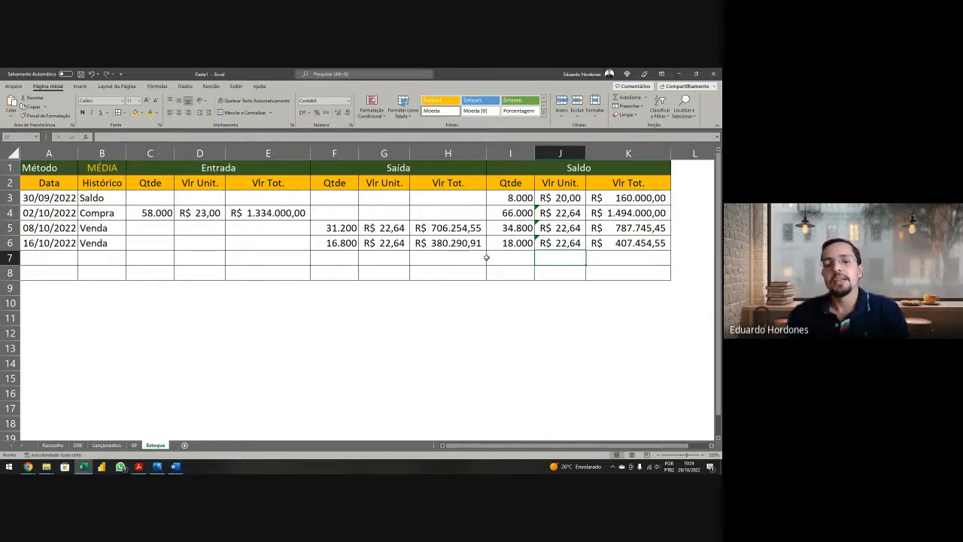
Step: Start a Lançamentos entry in row 36 dated 16/10/2022 with the Histórico "Venda a prazo de mercadorias, 16.800 unid. a R$ 32,00 cada."
{"action": "left_click", "coordinate": [450, 248]}
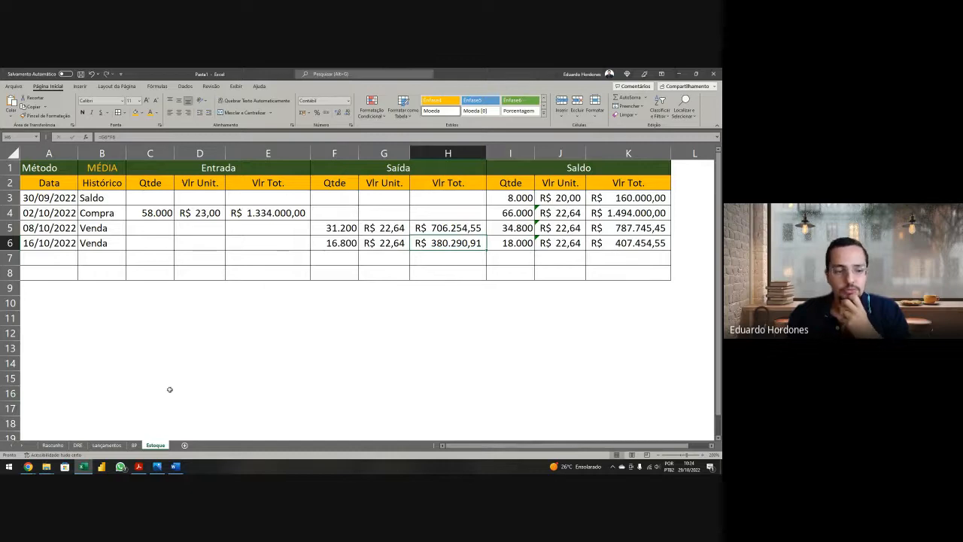
{"action": "left_click", "coordinate": [106, 445]}
{"action": "scroll", "coordinate": [214, 362], "scroll_direction": "up", "scroll_amount": 2}
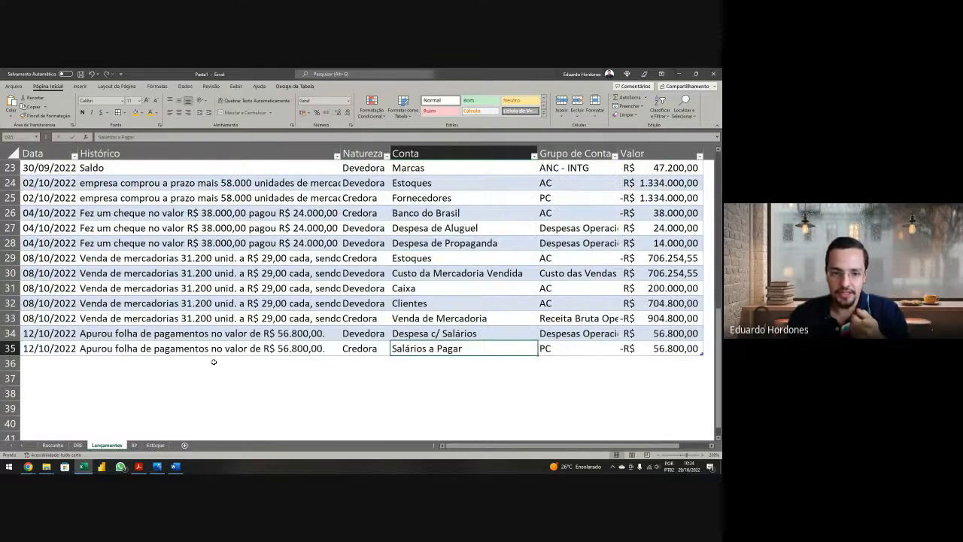
{"action": "scroll", "coordinate": [214, 362], "scroll_direction": "down", "scroll_amount": 1}
{"action": "left_click", "coordinate": [46, 317]}
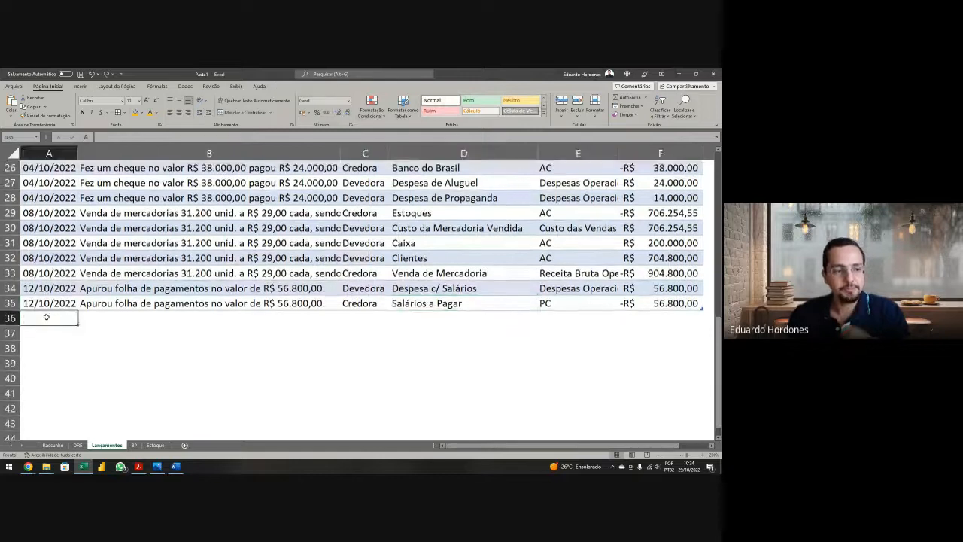
{"action": "key", "text": "alt+Tab"}
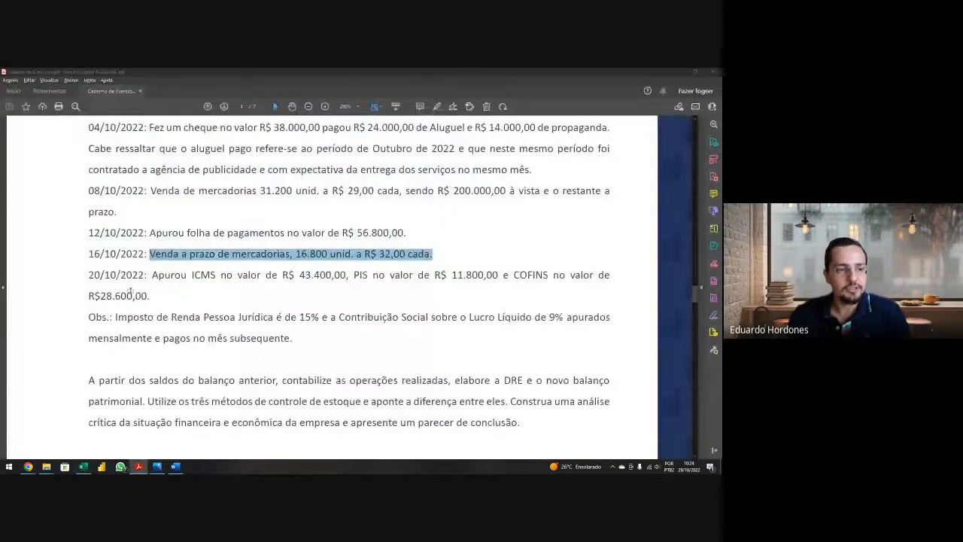
{"action": "key", "text": "alt+Tab"}
{"action": "type", "text": "16/10/2"}
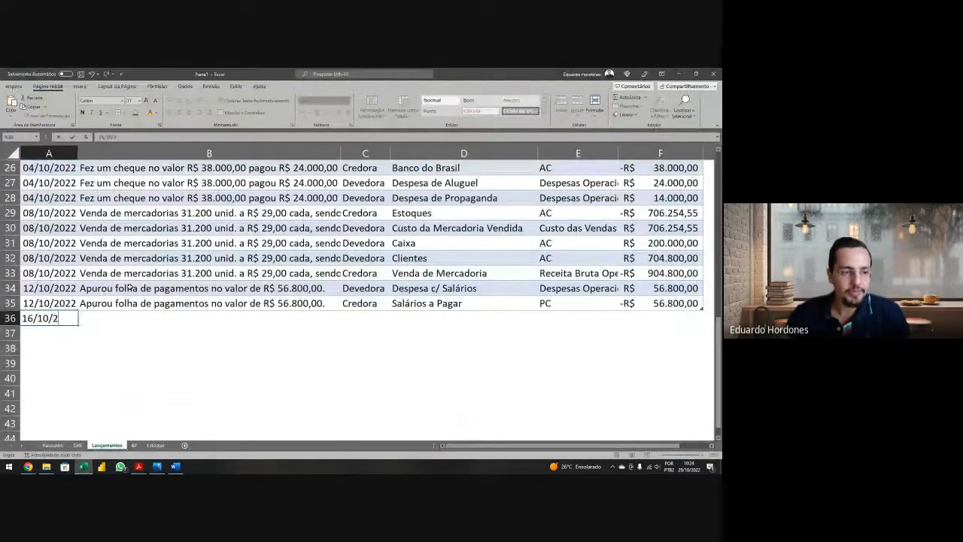
{"action": "type", "text": "022"}
{"action": "key", "text": "Tab"}
{"action": "type", "text": "Venda a prazo de mercadorias, 16.800 unid. a R$ 32,00 cada."}
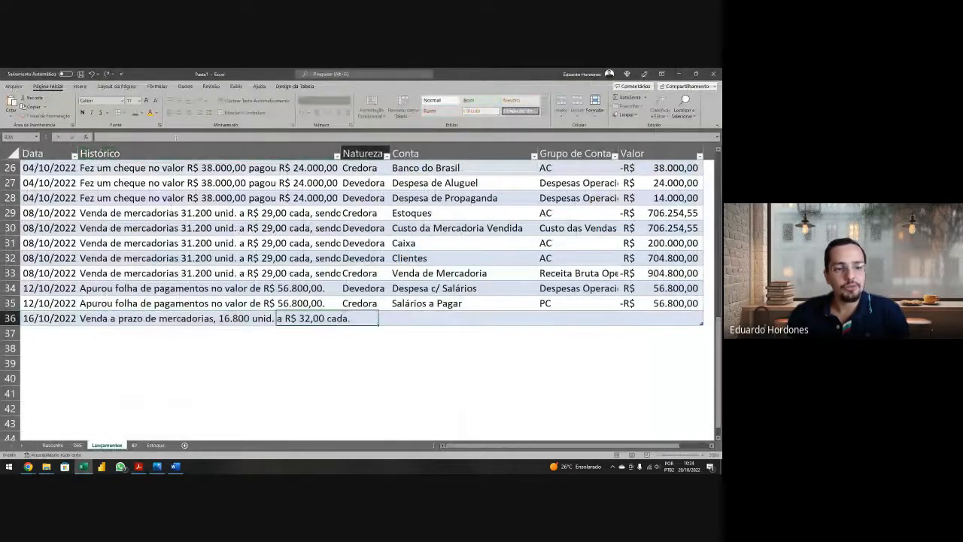
Step: Classify the row 36 entry as Natureza Credora, Conta Estoques and Grupo de Contas AC
{"action": "key", "text": "Tab"}
{"action": "type", "text": "Credora"}
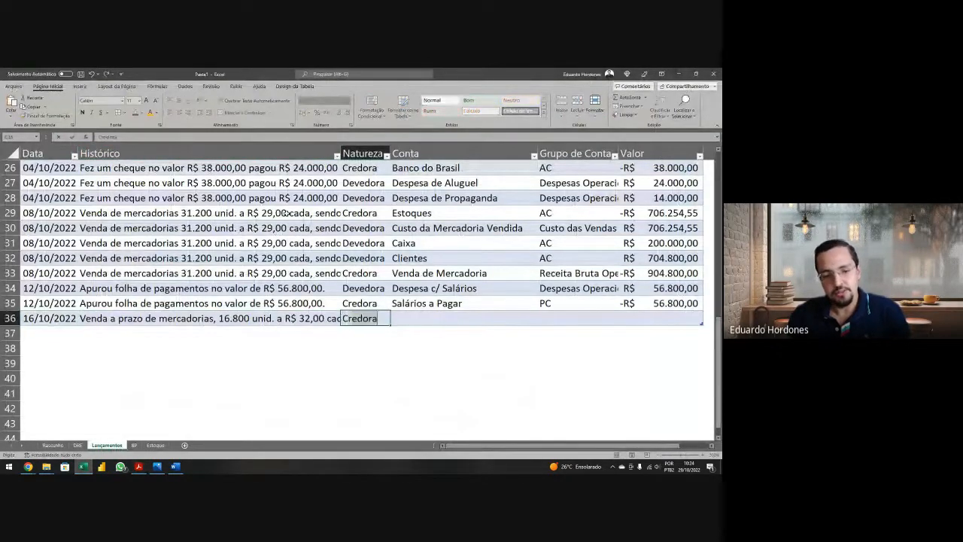
{"action": "key", "text": "Tab"}
{"action": "type", "text": "Estoques"}
{"action": "key", "text": "Tab"}
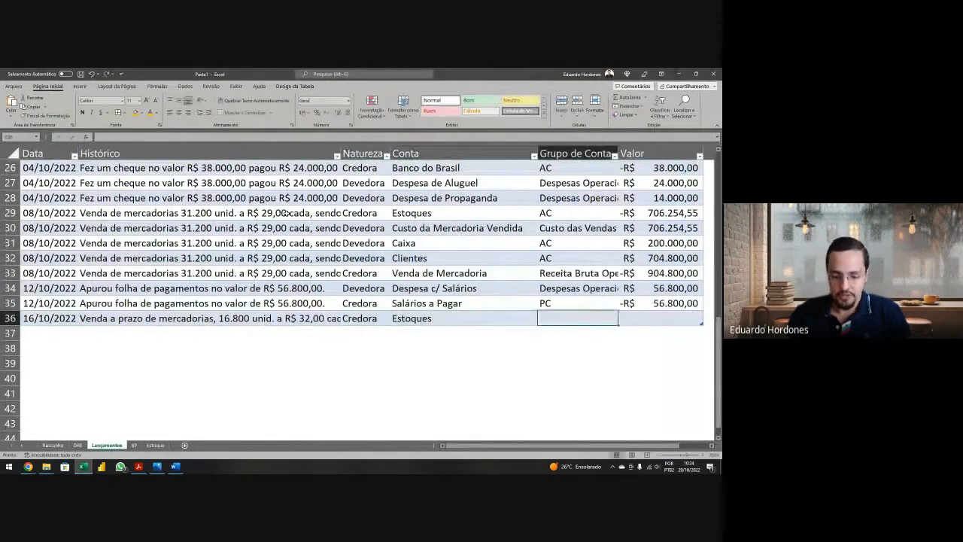
{"action": "type", "text": "AC"}
{"action": "key", "text": "Tab"}
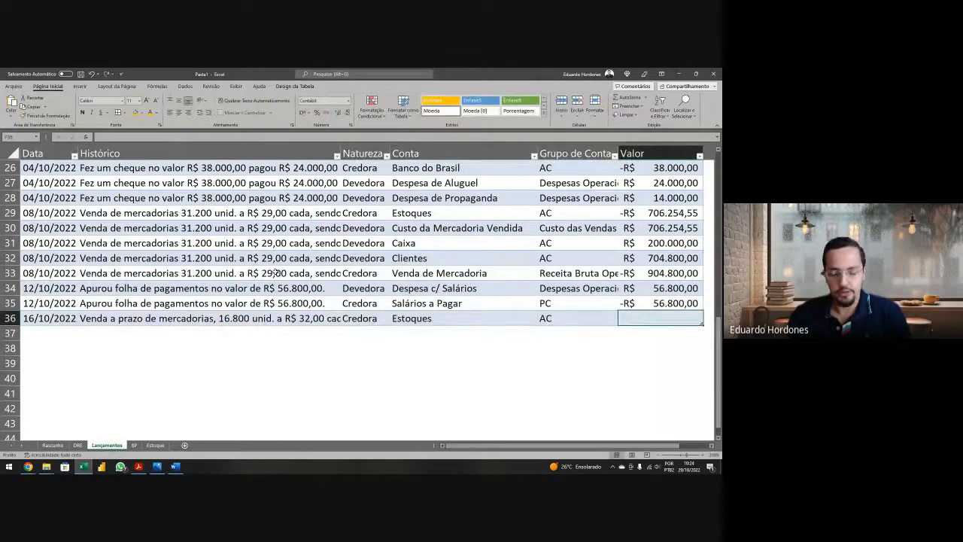
Step: Fill the Valor in F36 with the negative of the Saída Vlr Tot. in H6 of the Estoque sheet
{"action": "left_click", "coordinate": [155, 445]}
{"action": "left_click", "coordinate": [462, 243]}
{"action": "key", "text": "Return"}
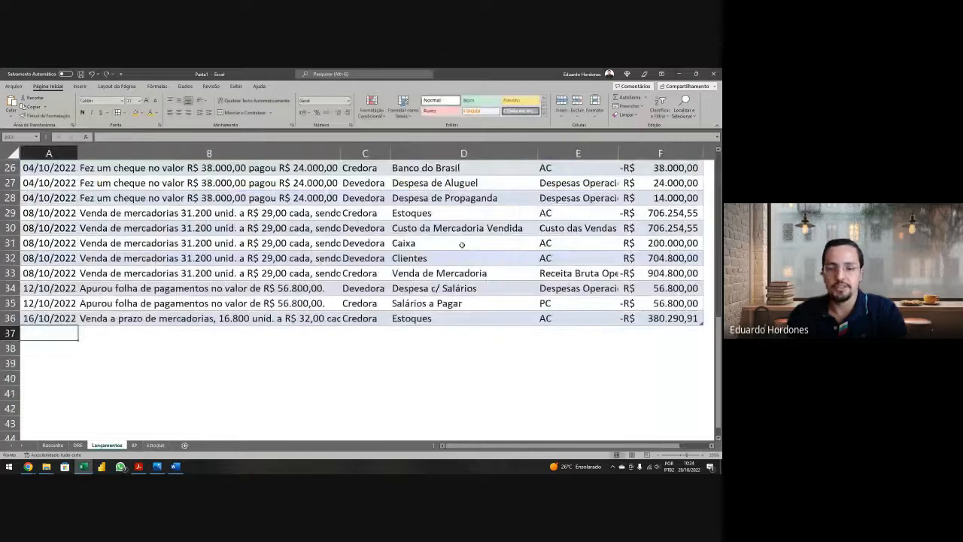
Step: Copy the date and Histórico of row 36 into row 37
{"action": "key", "text": "Up"}
{"action": "key", "text": "shift+Right"}
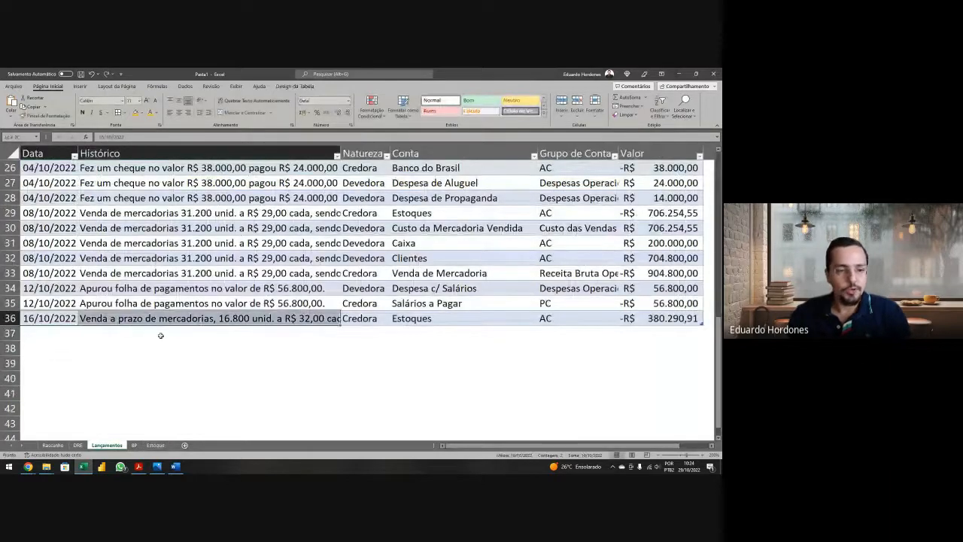
{"action": "key", "text": "ctrl+c"}
{"action": "key", "text": "Down"}
{"action": "key", "text": "ctrl+v"}
Step: Classify the row 37 entry as Natureza Devedora, Conta Custo da Mercadoria Vendida and Grupo de Contas Custo das Vendas
{"action": "key", "text": "Right"}
{"action": "key", "text": "Right"}
{"action": "type", "text": "D"}
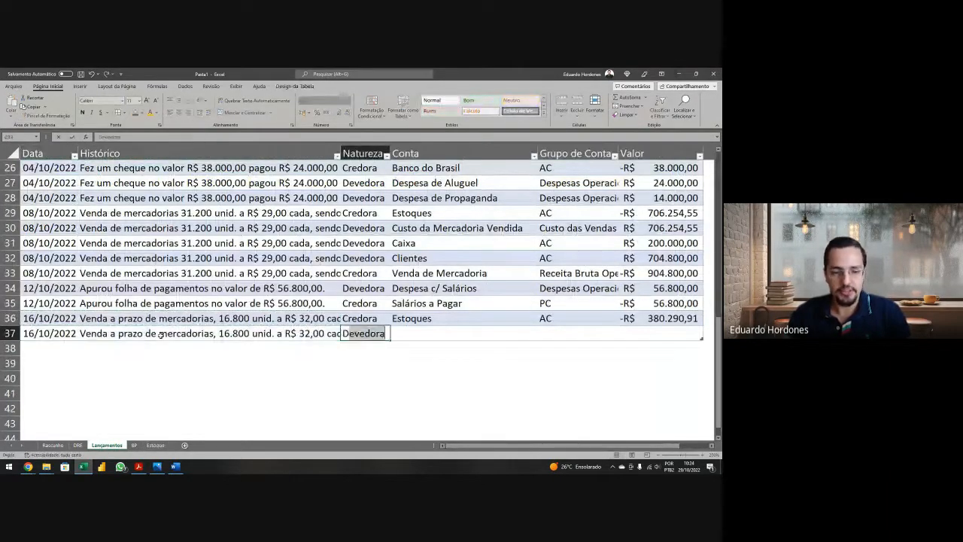
{"action": "key", "text": "Right"}
{"action": "type", "text": "Cu"}
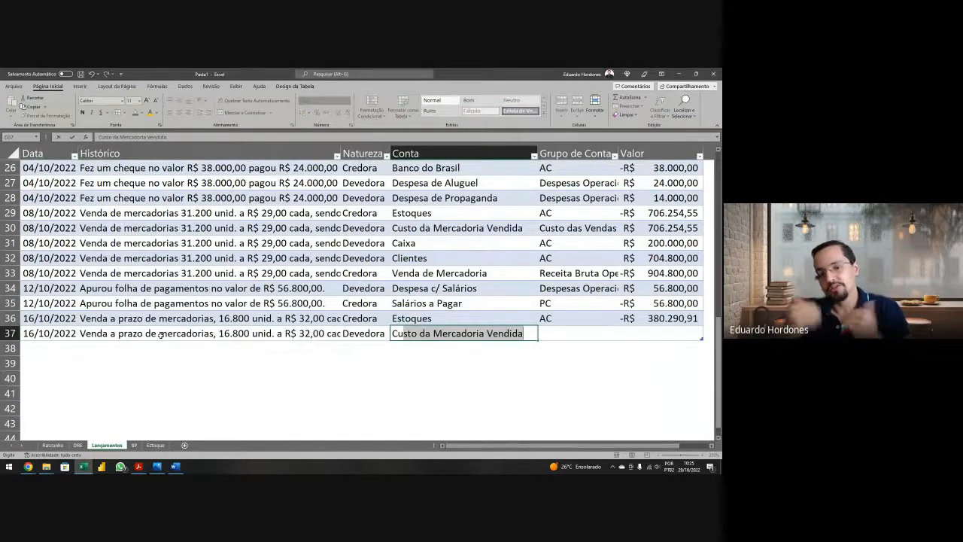
{"action": "key", "text": "Right"}
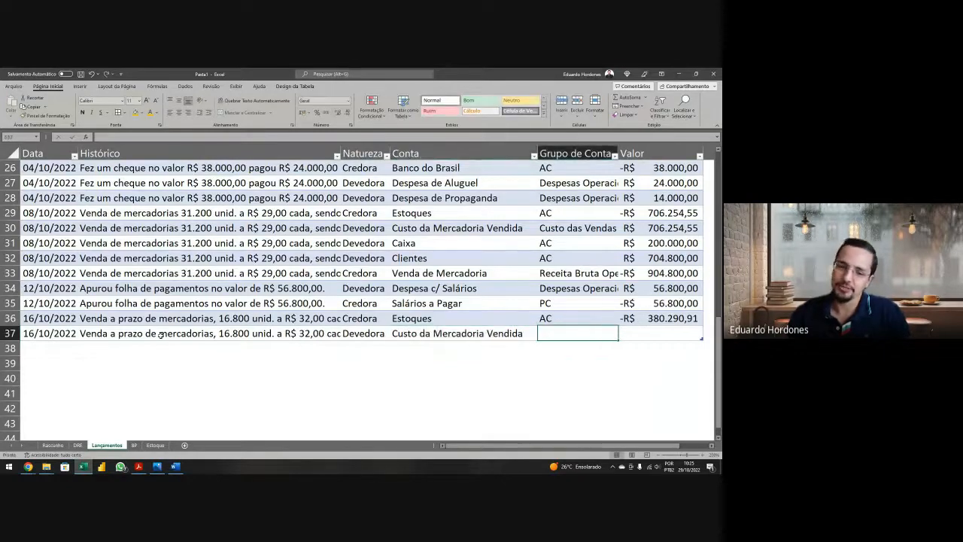
{"action": "type", "text": "Custo das Vendas"}
{"action": "key", "text": "Right"}
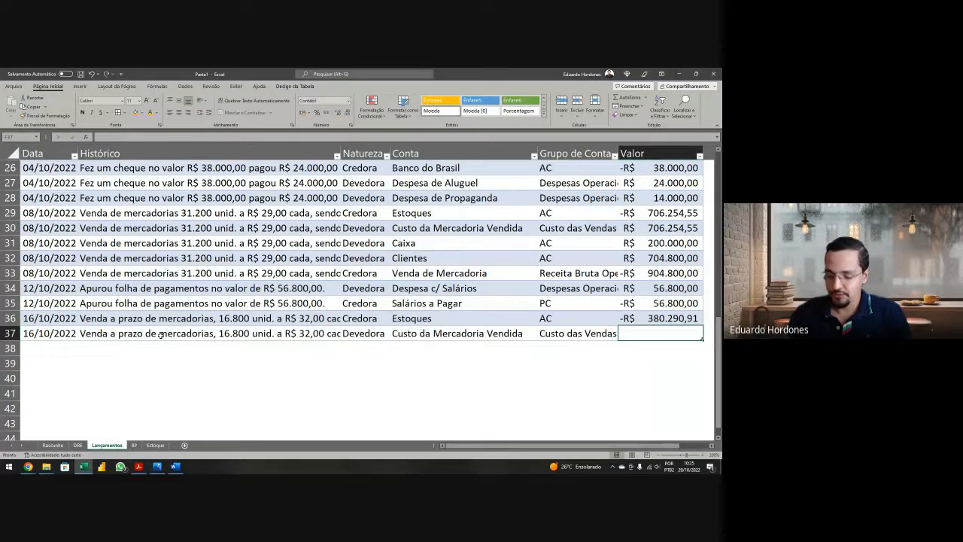
Step: Fill the Valor in F37 with a formula that takes the negative of F36
{"action": "type", "text": "=-"}
{"action": "key", "text": "Up"}
{"action": "key", "text": "Return"}
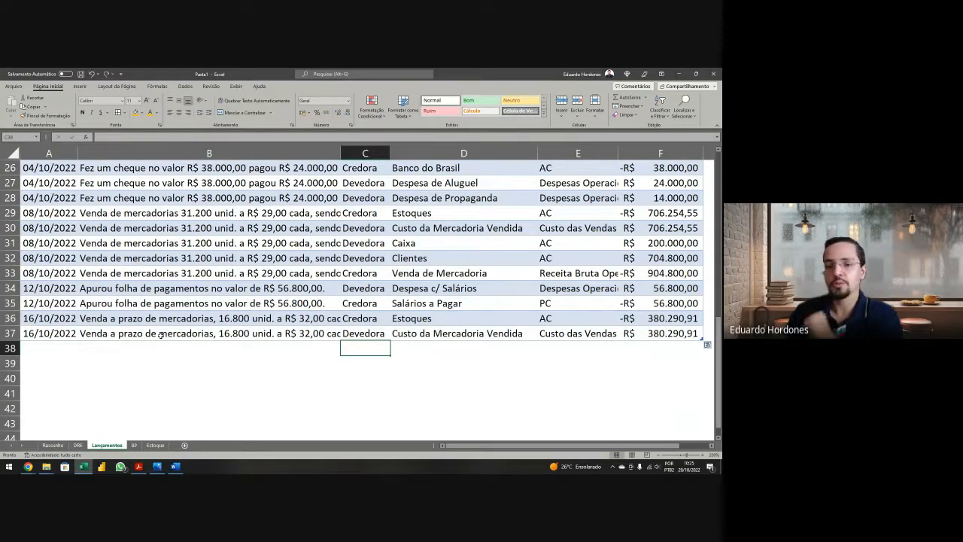
Step: Copy the dates and Históricos of rows 36 and 37 into rows 38 and 39
{"action": "key", "text": "Left"}
{"action": "key", "text": "Left"}
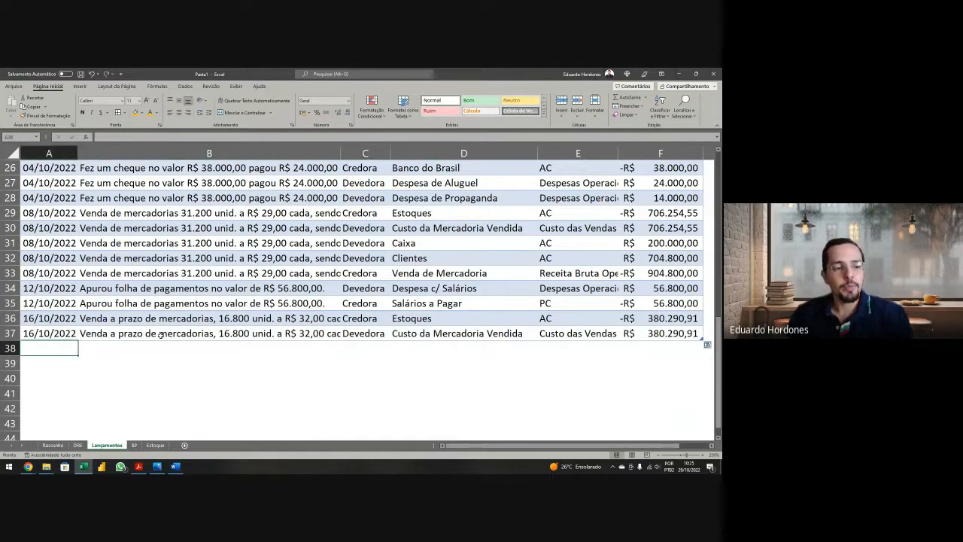
{"action": "key", "text": "Up"}
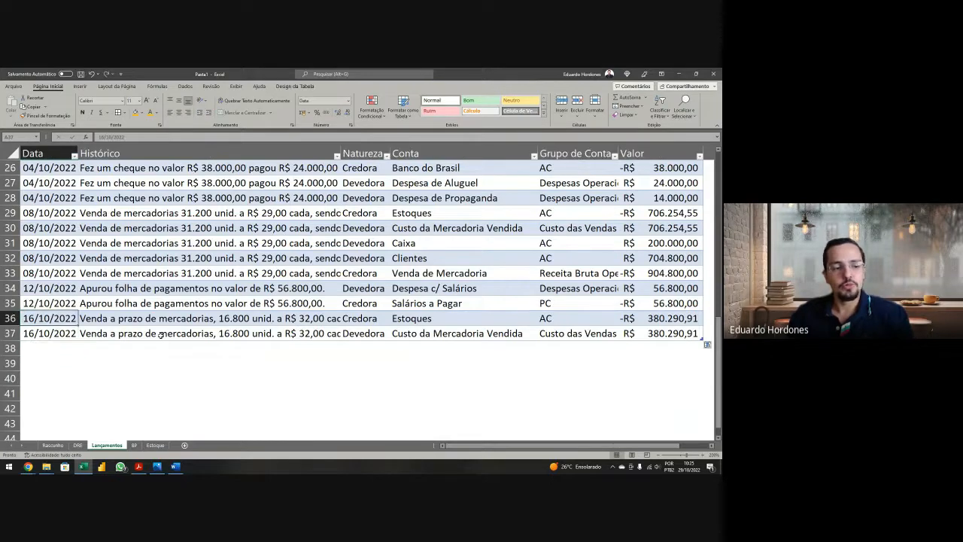
{"action": "key", "text": "shift+Up"}
{"action": "key", "text": "shift+Right"}
{"action": "key", "text": "ctrl+c"}
{"action": "key", "text": "Down"}
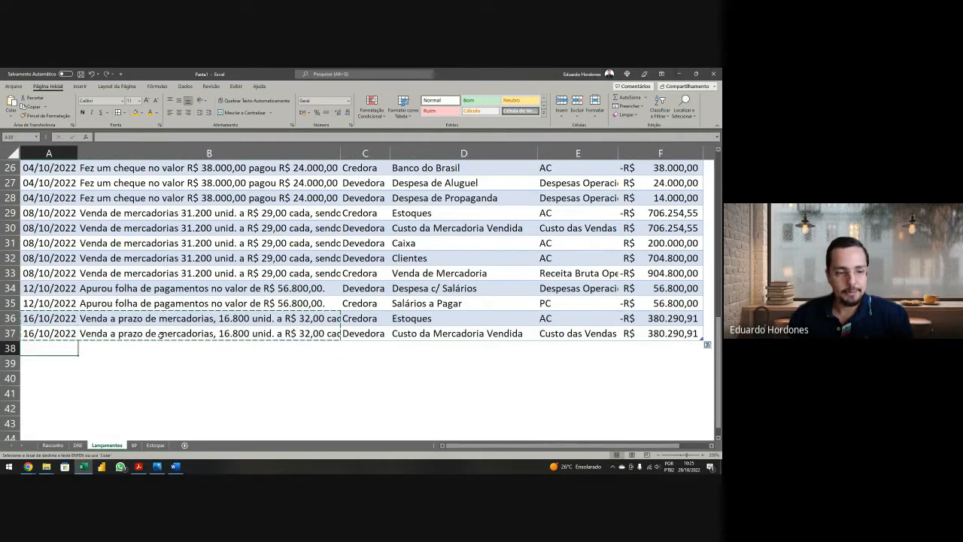
{"action": "key", "text": "Return"}
Step: Set the Natureza to Devedora in row 38 and Credora in row 39
{"action": "key", "text": "Right"}
{"action": "key", "text": "Right"}
{"action": "type", "text": "Devedora"}
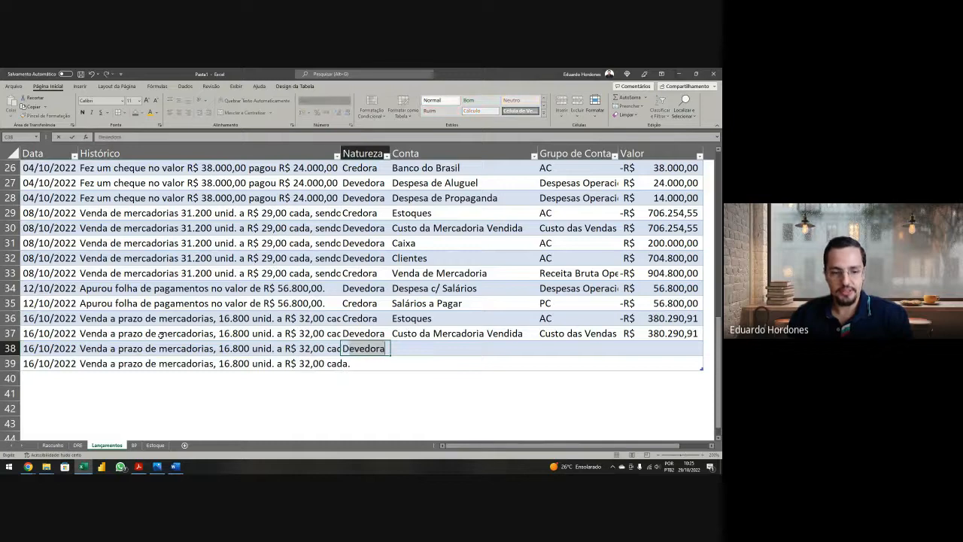
{"action": "key", "text": "Return"}
{"action": "type", "text": "Credora"}
{"action": "key", "text": "Return"}
Step: Enter Clientes as the Conta and AC as the Grupo de Contas in row 38
{"action": "key", "text": "Up"}
{"action": "key", "text": "Up"}
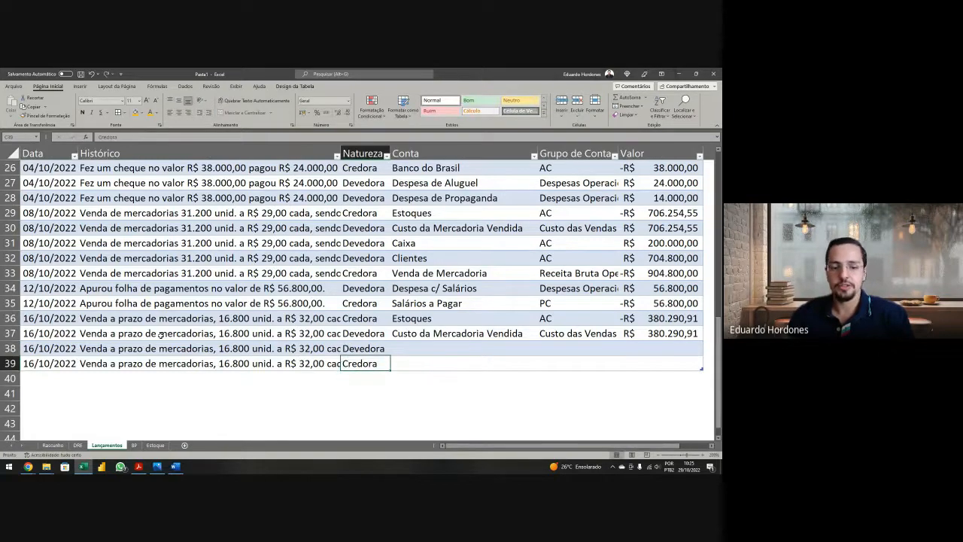
{"action": "key", "text": "Right"}
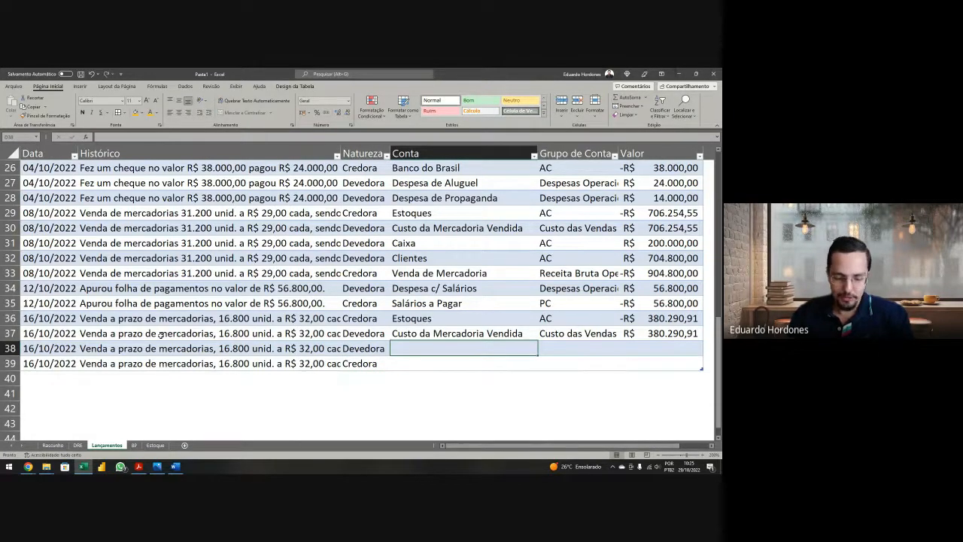
{"action": "type", "text": "Clientes"}
{"action": "key", "text": "Tab"}
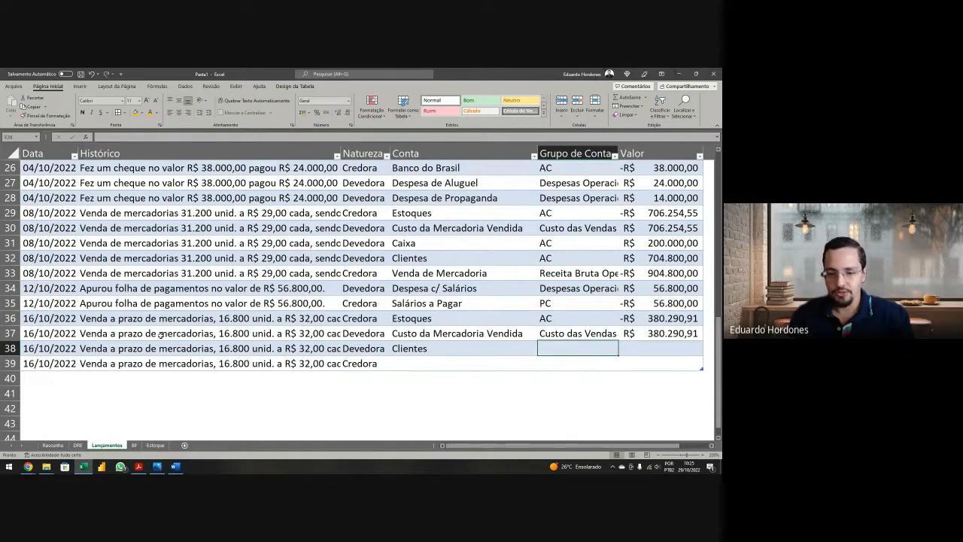
{"action": "type", "text": "AC"}
{"action": "key", "text": "Tab"}
Step: Calculate the Clientes Valor in F38 from the exercise's quantity and unit price with the formula =16800*32
{"action": "key", "text": "alt+Tab"}
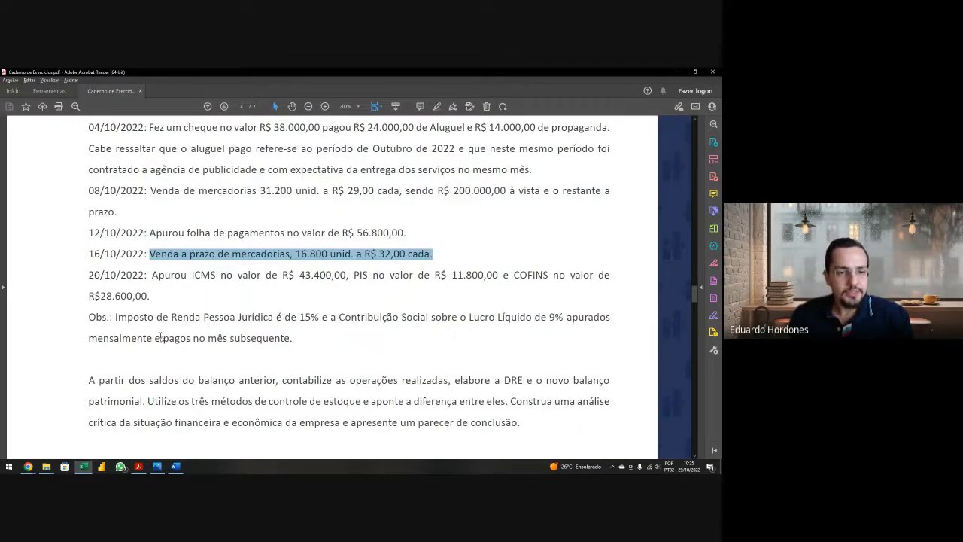
{"action": "key", "text": "alt+Tab"}
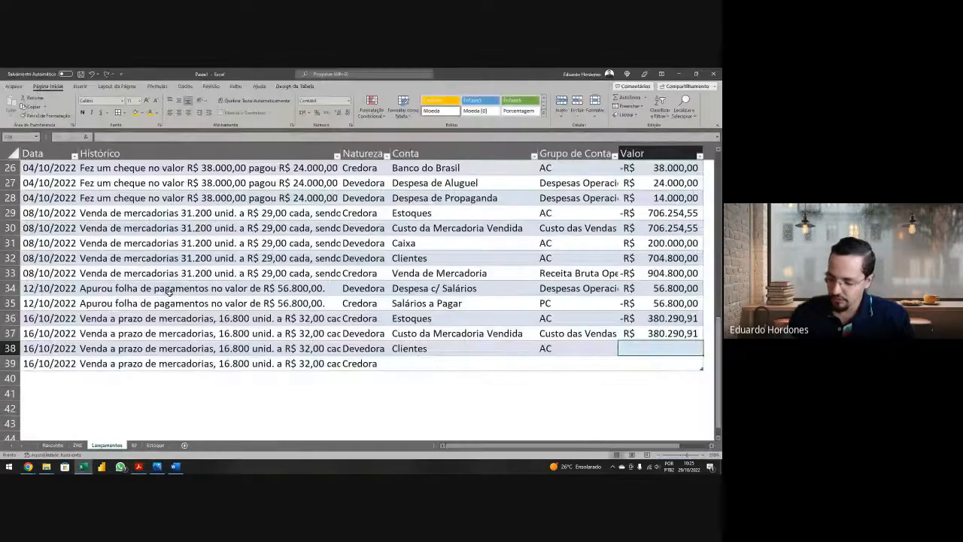
{"action": "type", "text": "=16"}
{"action": "key", "text": "alt+Tab"}
{"action": "key", "text": "alt+Tab"}
{"action": "type", "text": "800*32"}
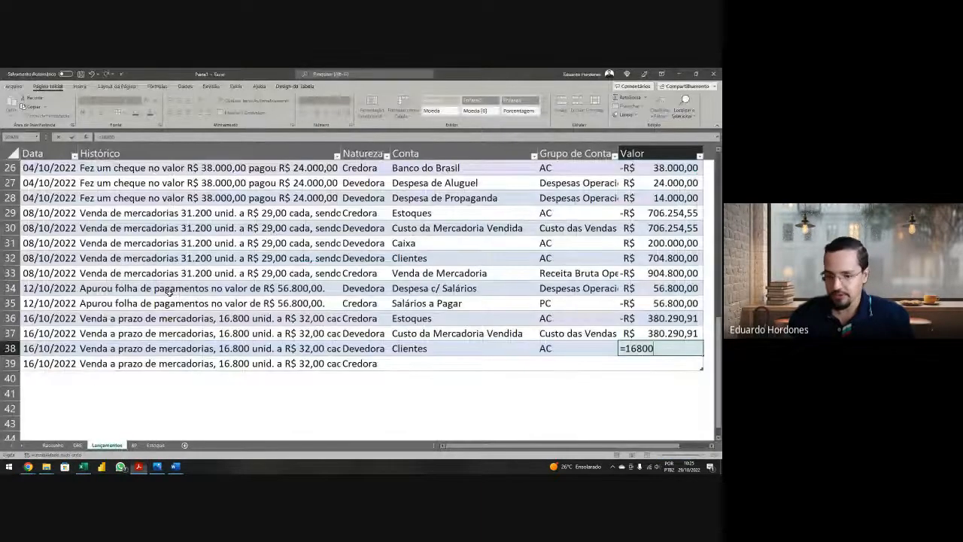
{"action": "key", "text": "Return"}
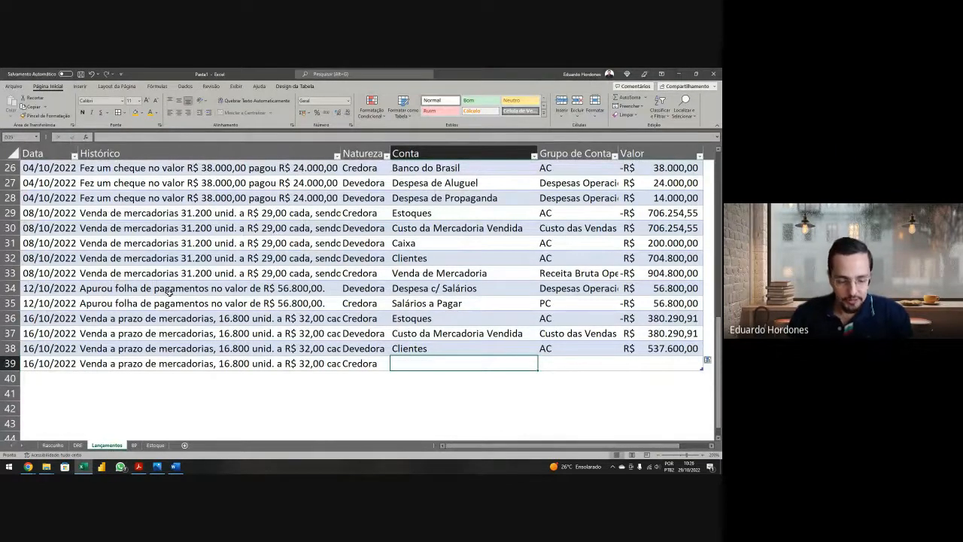
Step: Complete row 39 with Conta Venda de Mercadoria, Grupo de Contas Receita Bruta Operacional and the negative of F38 as Valor
{"action": "type", "text": "Venda de Mercadoria"}
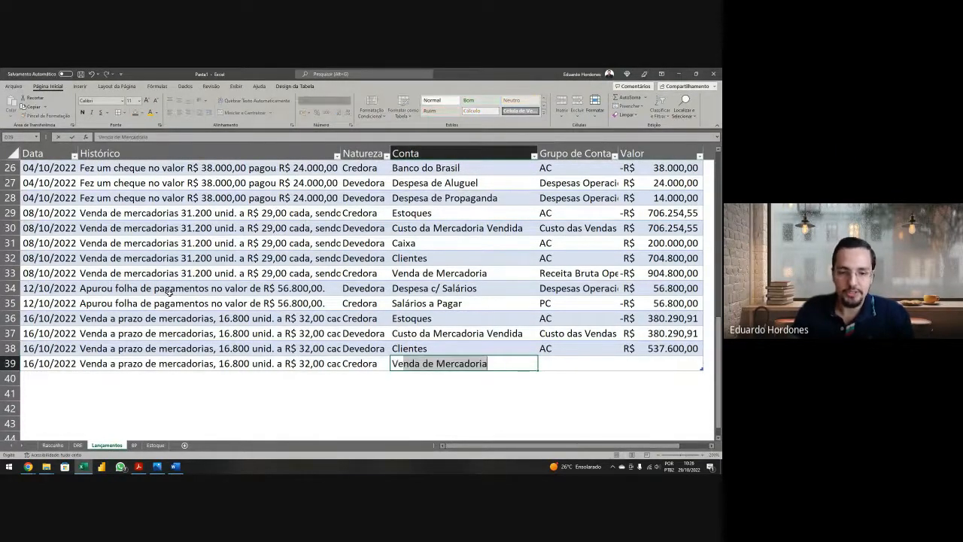
{"action": "key", "text": "Tab"}
{"action": "type", "text": "R"}
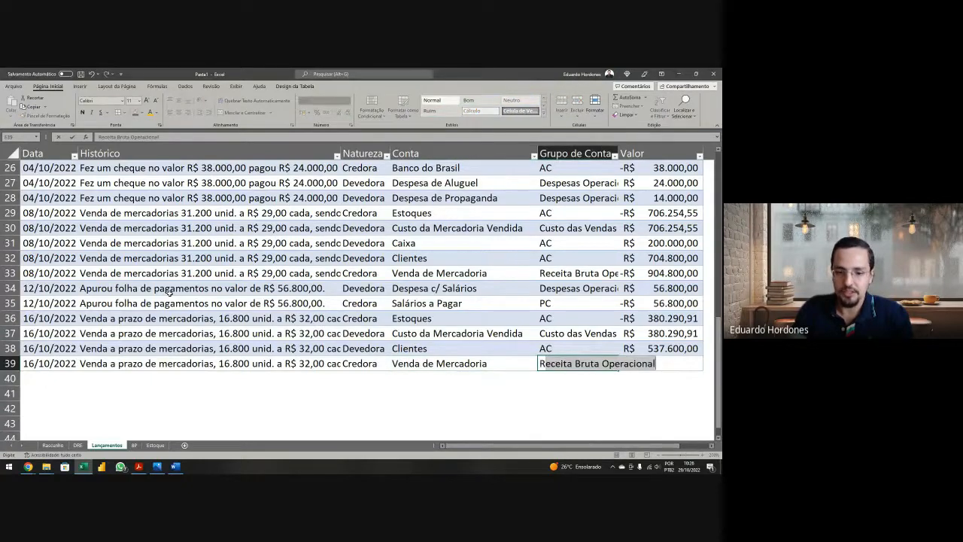
{"action": "key", "text": "Tab"}
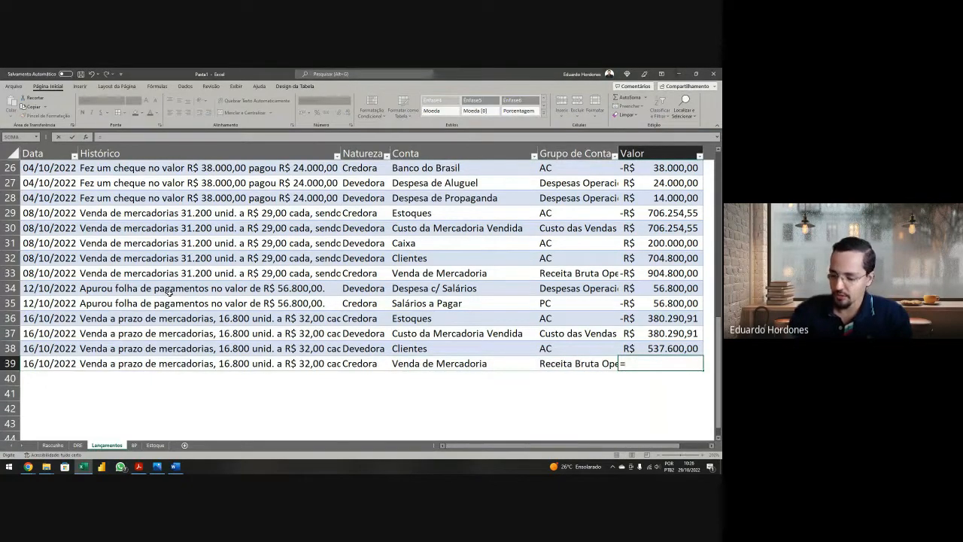
{"action": "type", "text": "=F38"}
{"action": "key", "text": "Return"}
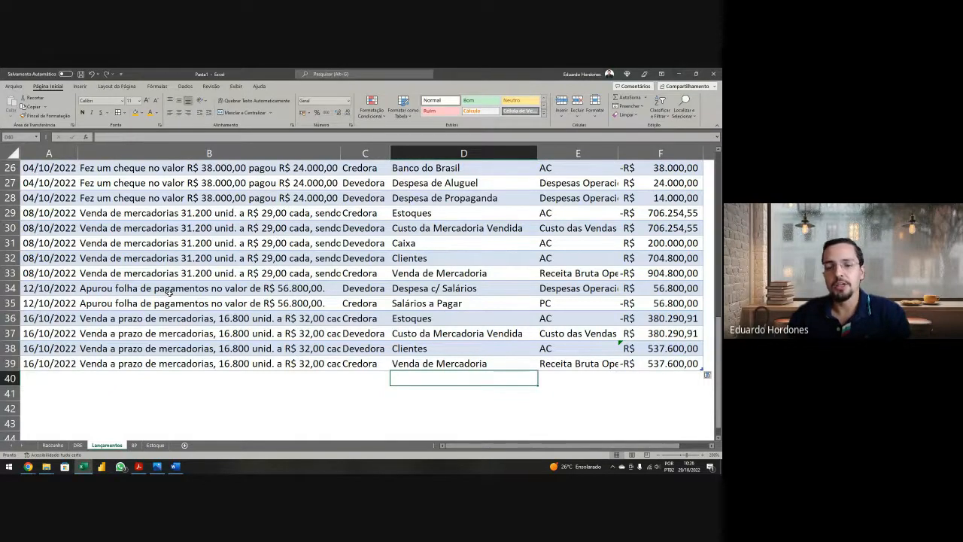
{"action": "key", "text": "Up"}
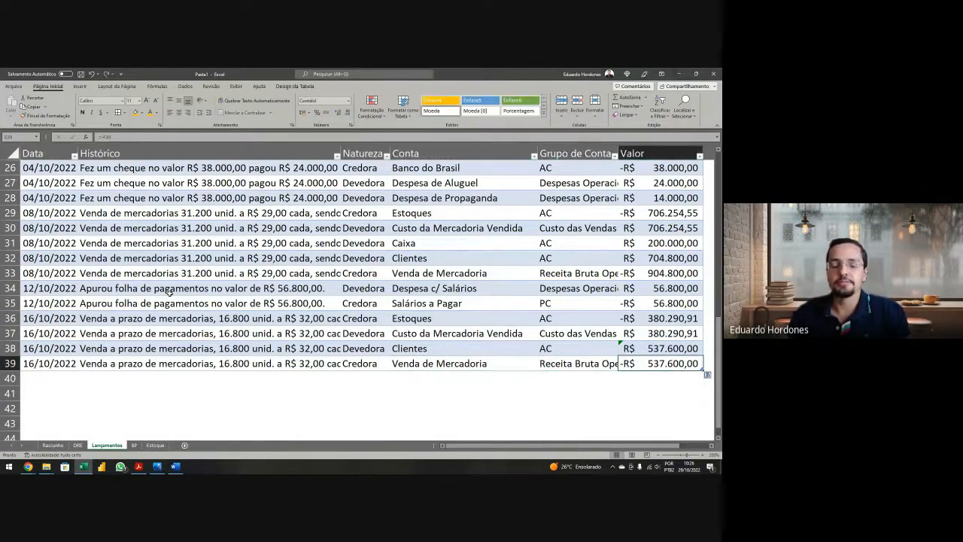
Step: Refresh the DRE pivot table to include the 16/10/2022 sale entries
{"action": "key", "text": "alt+Tab"}
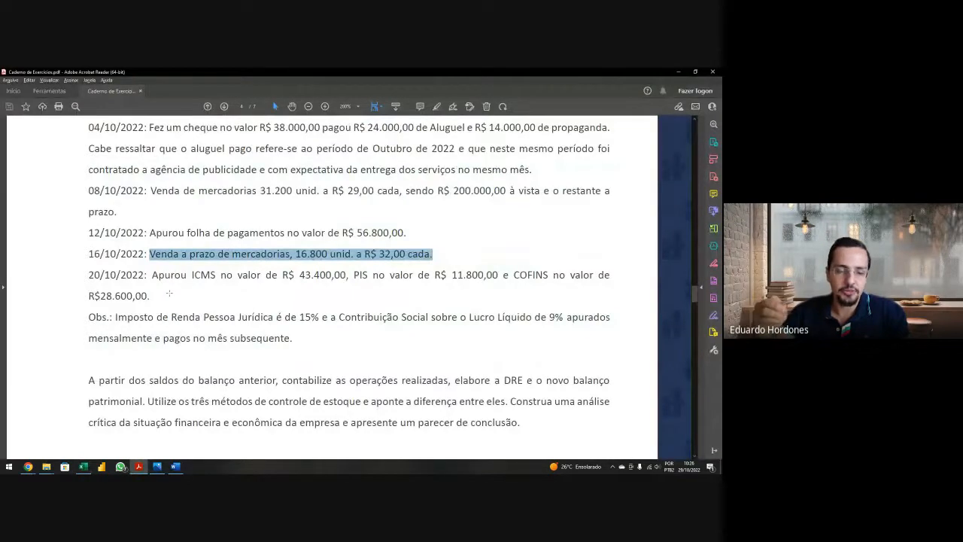
{"action": "key", "text": "alt+Tab"}
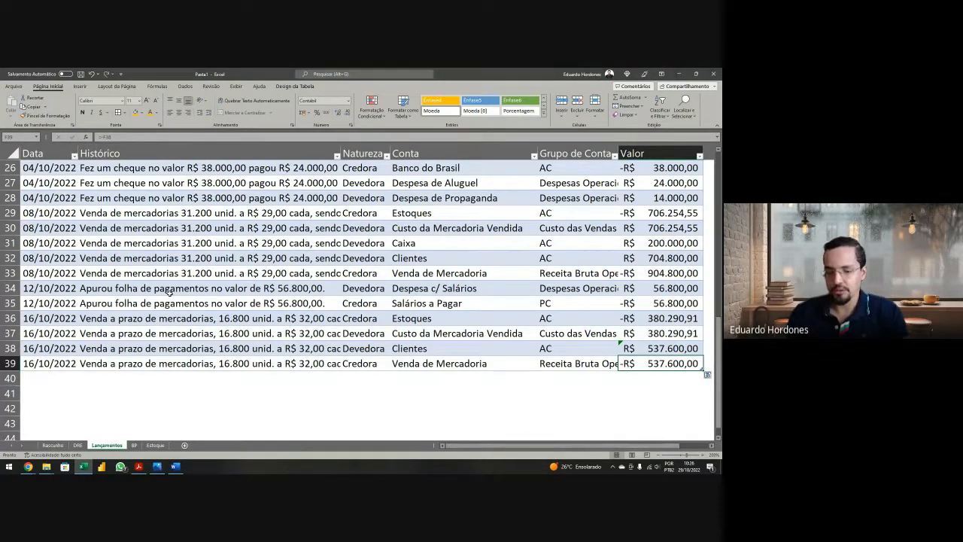
{"action": "key", "text": "Up"}
{"action": "key", "text": "Up"}
{"action": "key", "text": "Up"}
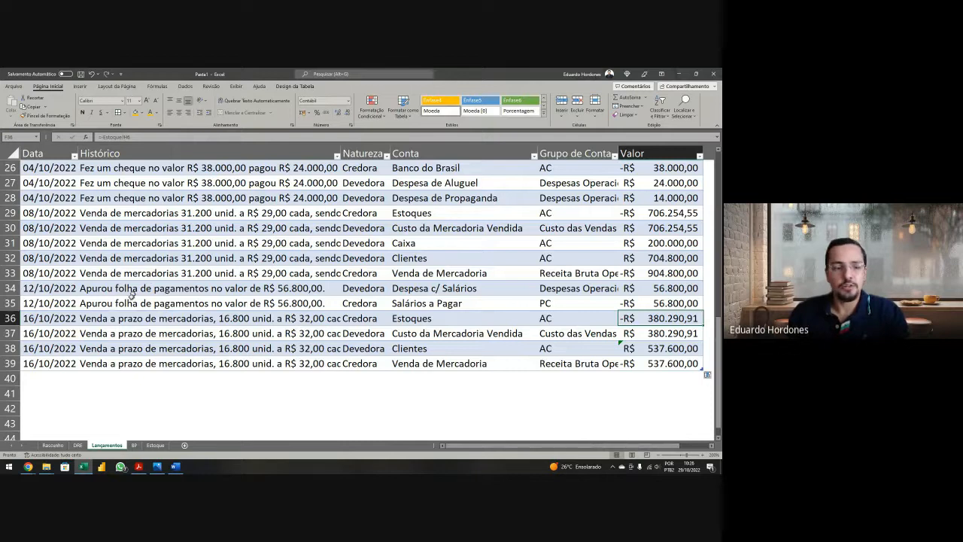
{"action": "left_click", "coordinate": [78, 445]}
{"action": "left_click", "coordinate": [166, 379]}
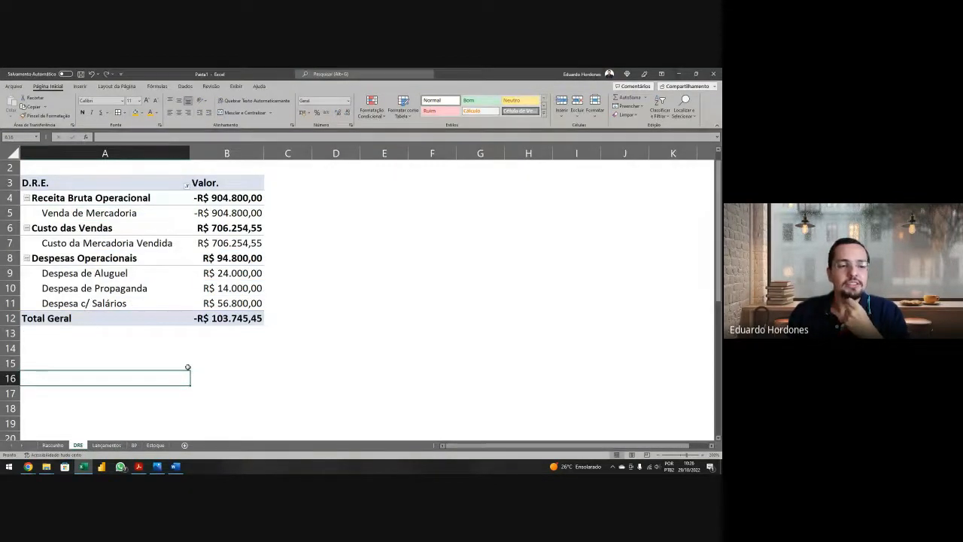
{"action": "left_click", "coordinate": [235, 273]}
{"action": "right_click", "coordinate": [235, 273]}
{"action": "left_click", "coordinate": [274, 329]}
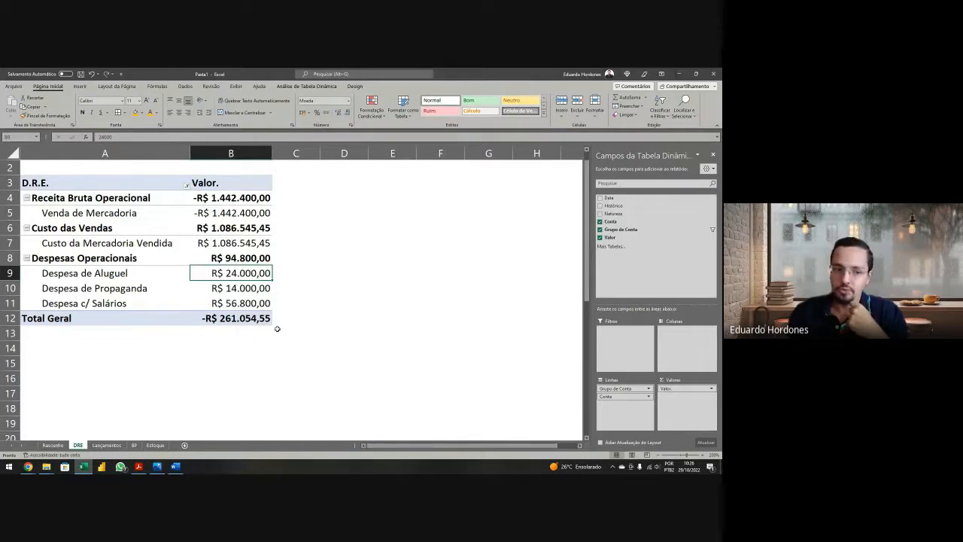
{"action": "left_click", "coordinate": [264, 323]}
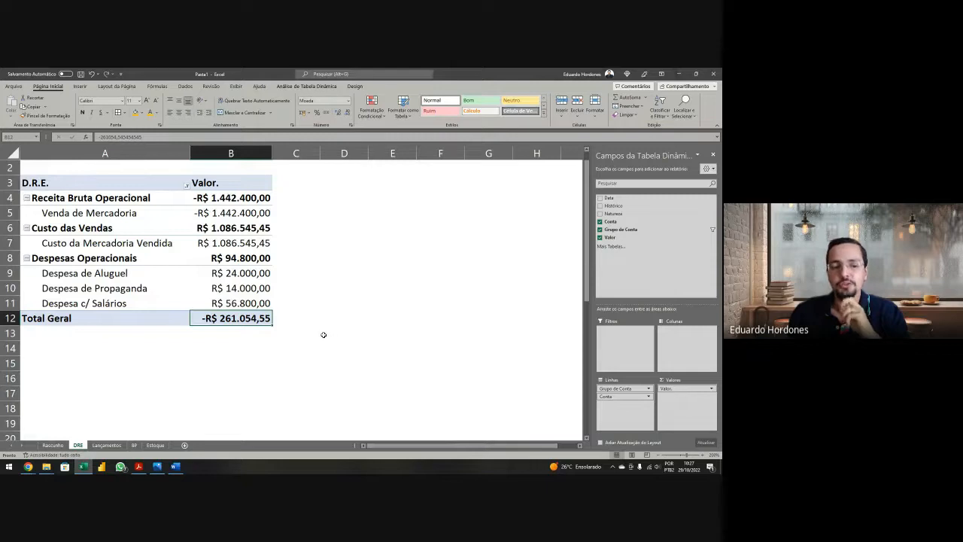
Step: Compare the difference formula in B17 of the BP with the DRE total and review the MÉDIA stock control in Estoque
{"action": "left_click", "coordinate": [134, 445]}
{"action": "left_click", "coordinate": [249, 258]}
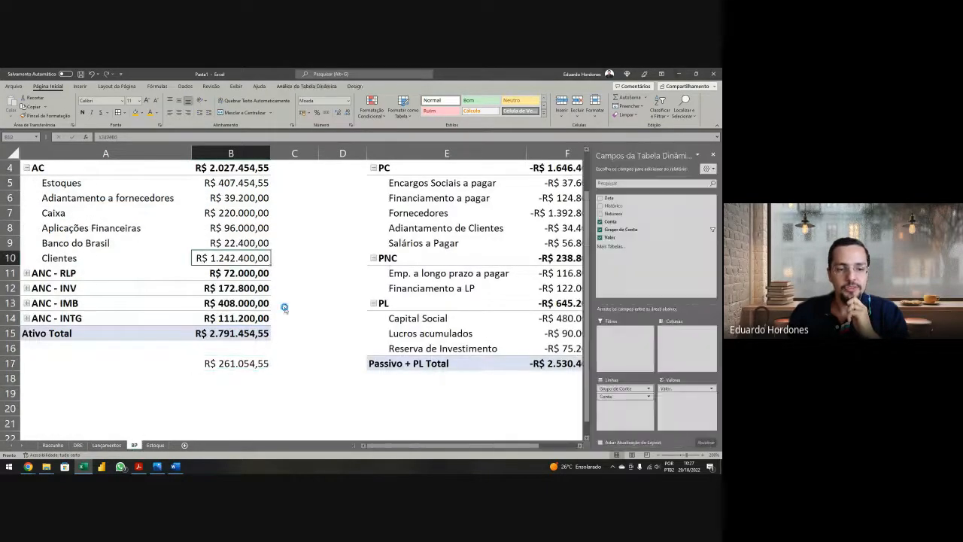
{"action": "double_click", "coordinate": [243, 364]}
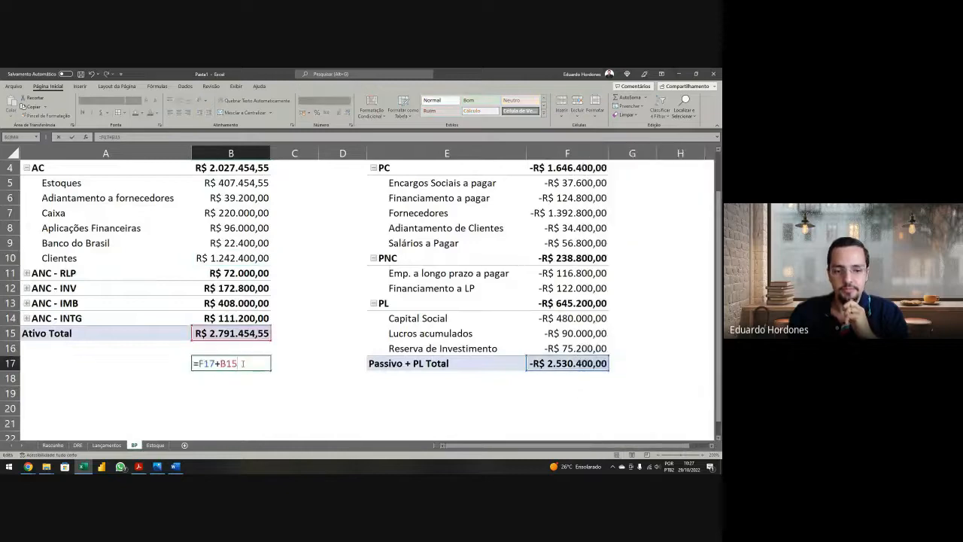
{"action": "key", "text": "Return"}
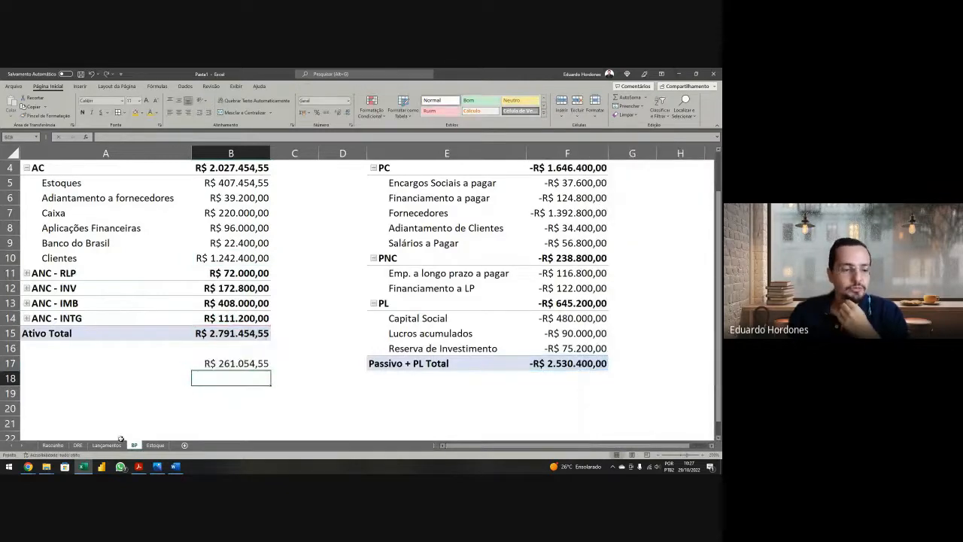
{"action": "left_click", "coordinate": [78, 445]}
{"action": "left_click", "coordinate": [133, 445]}
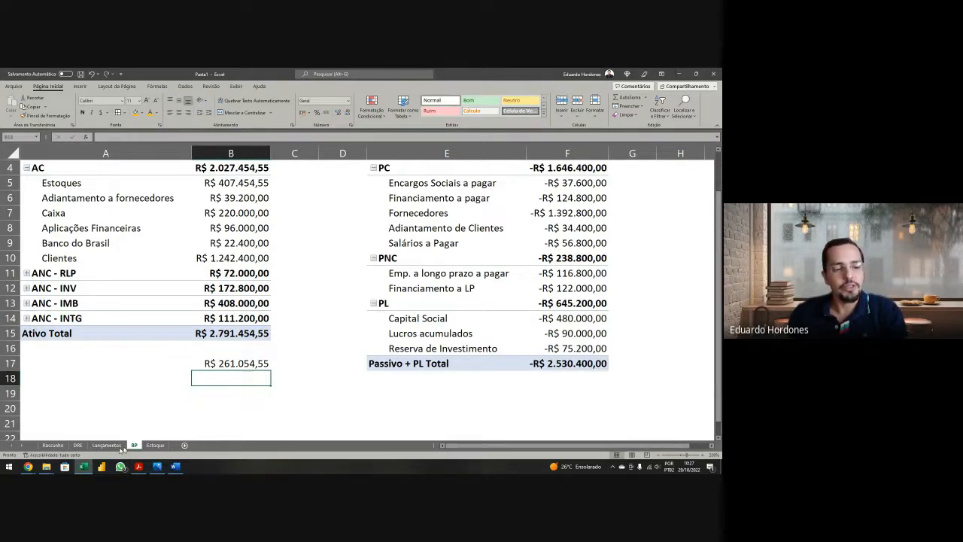
{"action": "left_click", "coordinate": [155, 445]}
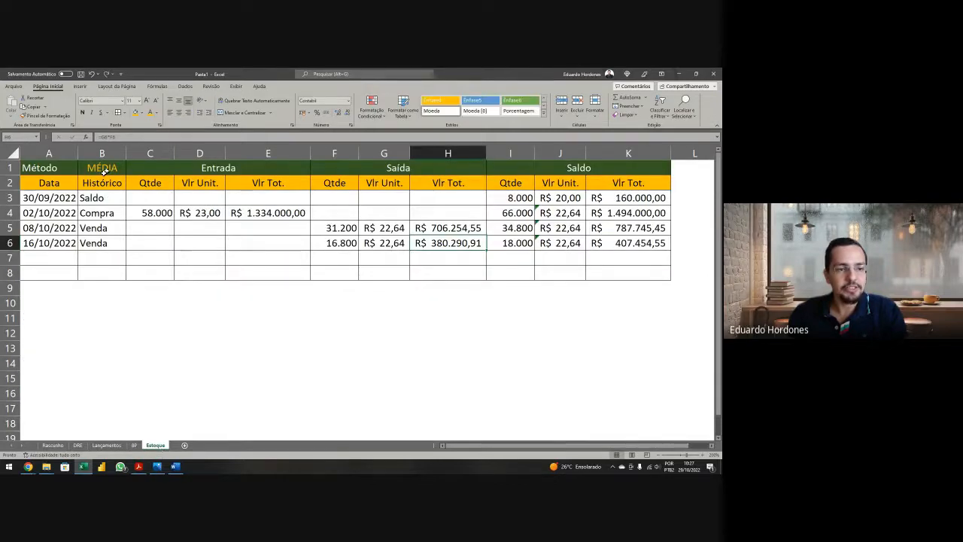
{"action": "mouse_move", "coordinate": [70, 171]}
{"action": "left_mouse_down"}
{"action": "mouse_move", "coordinate": [466, 241]}
{"action": "mouse_move", "coordinate": [620, 281]}
{"action": "left_mouse_up"}
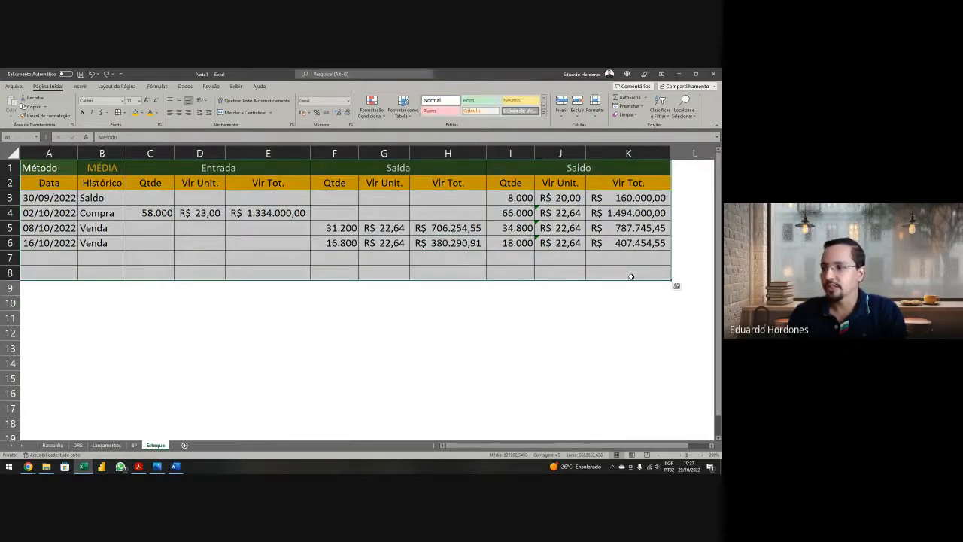
Step: Copy the 20/10/2022 ICMS, PIS and COFINS transaction text from the exercise PDF in Adobe Acrobat Reader and return to Excel
{"action": "left_click", "coordinate": [142, 467]}
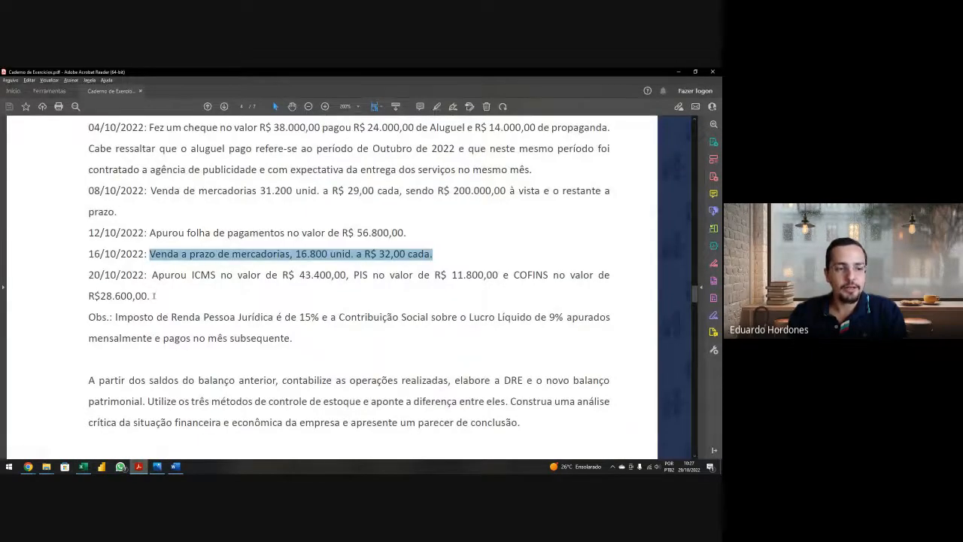
{"action": "left_click_drag", "start_coordinate": [152, 296], "coordinate": [152, 275]}
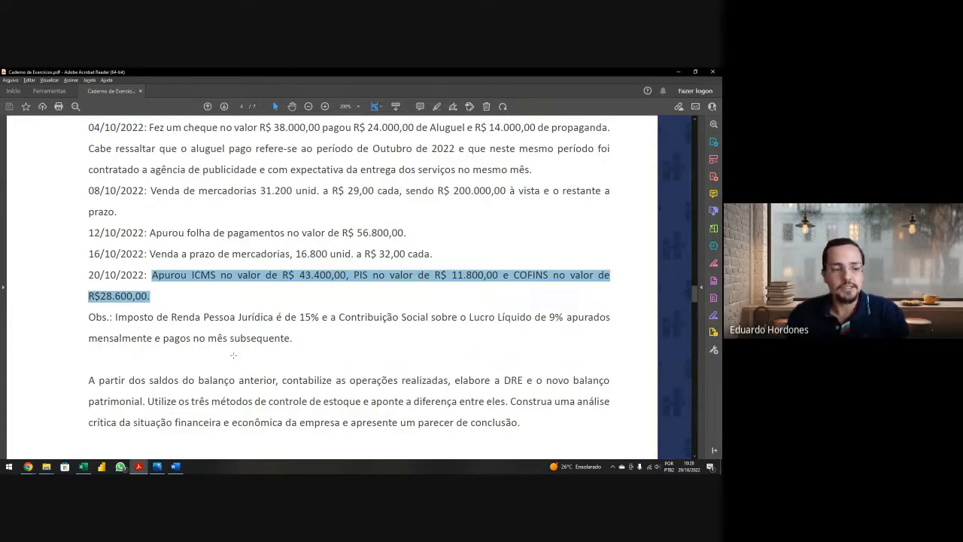
{"action": "left_click", "coordinate": [84, 467]}
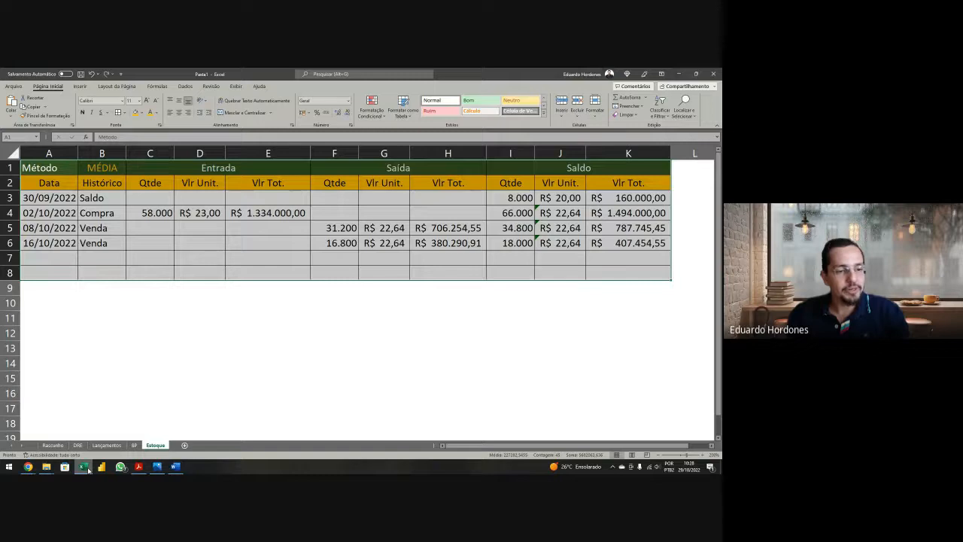
Step: Start row 40 in Lançamentos with the date 20/10/2022 and the copied ICMS, PIS and COFINS text as Histórico
{"action": "left_click", "coordinate": [79, 446]}
{"action": "left_click", "coordinate": [105, 446]}
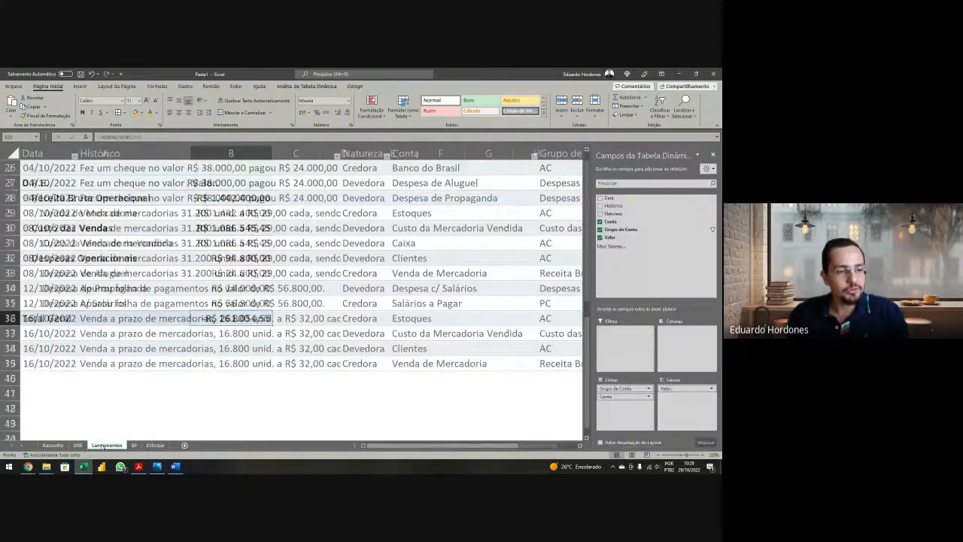
{"action": "scroll", "coordinate": [116, 371], "scroll_direction": "down", "scroll_amount": 3}
{"action": "left_click", "coordinate": [59, 245]}
{"action": "key", "text": "alt+Tab"}
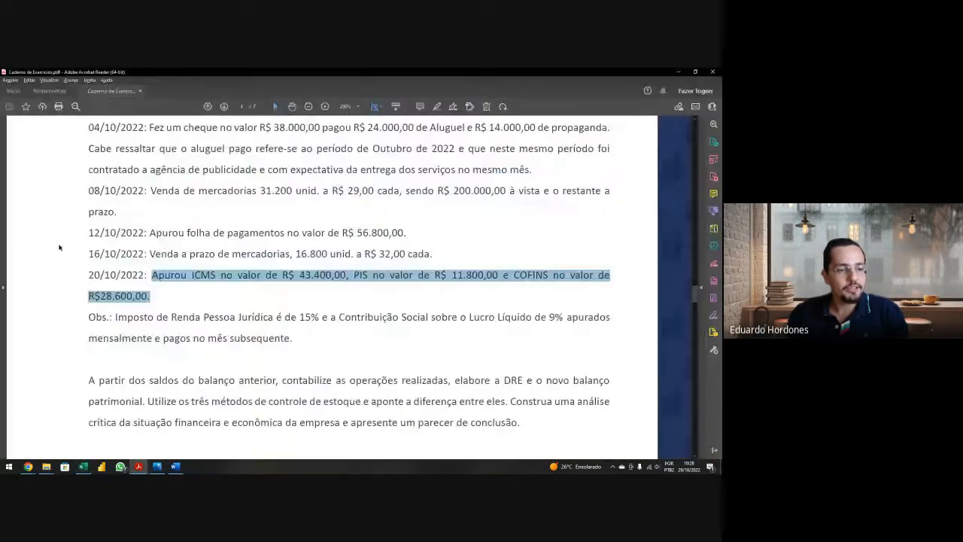
{"action": "key", "text": "alt+Tab"}
{"action": "type", "text": "20/10/2022"}
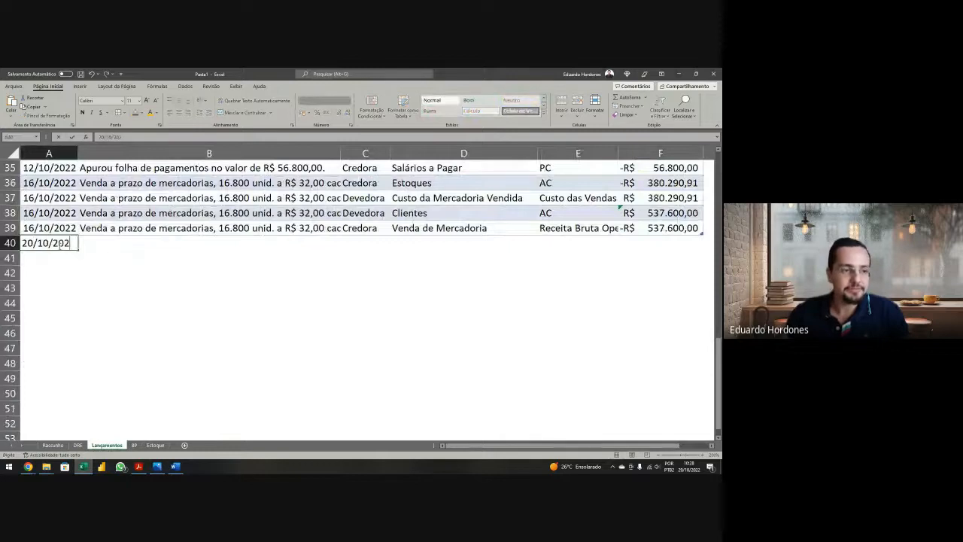
{"action": "key", "text": "Tab"}
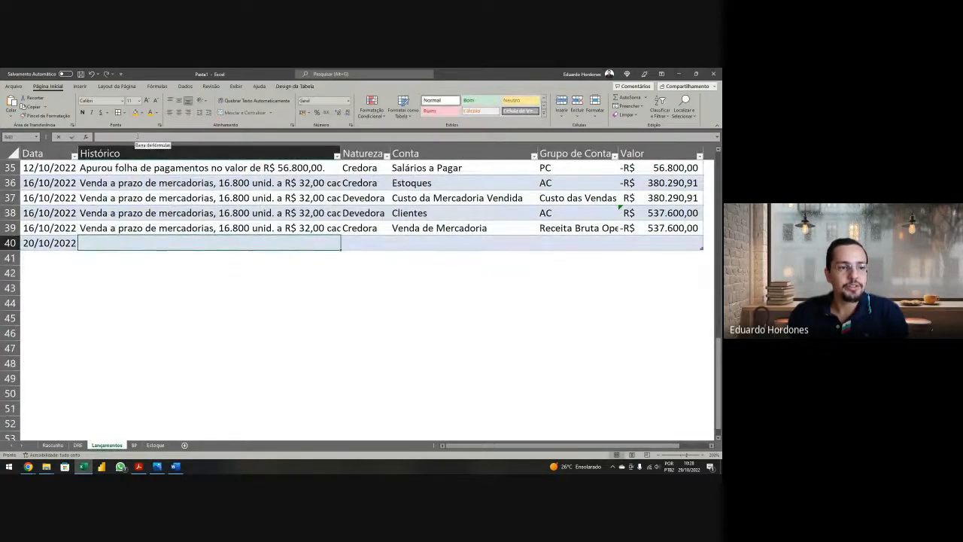
{"action": "type", "text": "Apurou ICMS no valor de R$ 43.400,00, PIS no valor de R$ 11.800,00 e COFINS no valor de R$28.600,00."}
{"action": "key", "text": "Return"}
Step: Copy the date and Histórico of row 40 into row 41
{"action": "key", "text": "Up"}
{"action": "key", "text": "shift+Right"}
{"action": "key", "text": "ctrl+c"}
{"action": "key", "text": "Down"}
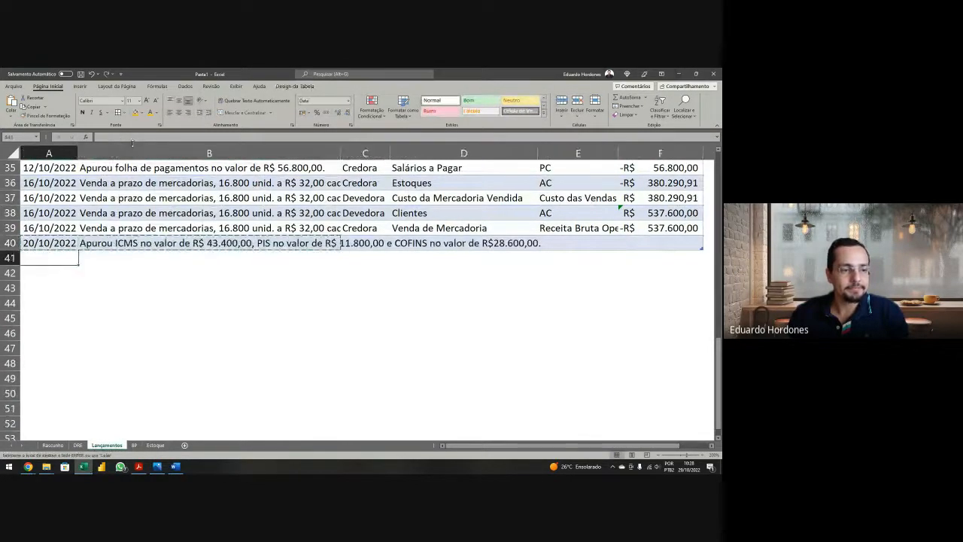
{"action": "key", "text": "ctrl+v"}
Step: Copy the dates and Históricos of rows 40 and 41 into rows 42 to 45
{"action": "key", "text": "Up"}
{"action": "key", "text": "shift+Down"}
{"action": "key", "text": "shift+Right"}
{"action": "key", "text": "ctrl+c"}
{"action": "key", "text": "Down"}
{"action": "key", "text": "Down"}
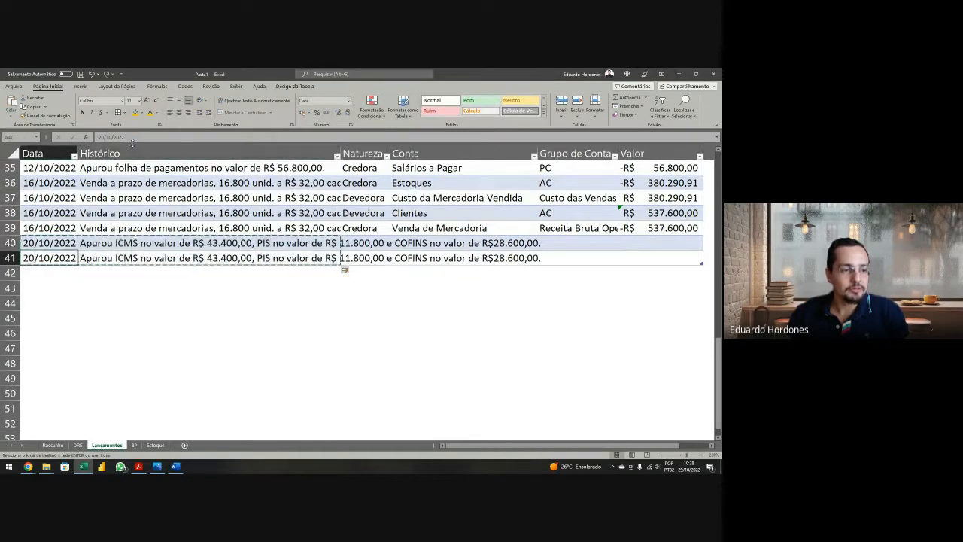
{"action": "key", "text": "shift+Down"}
{"action": "key", "text": "shift+Down"}
{"action": "key", "text": "ctrl+v"}
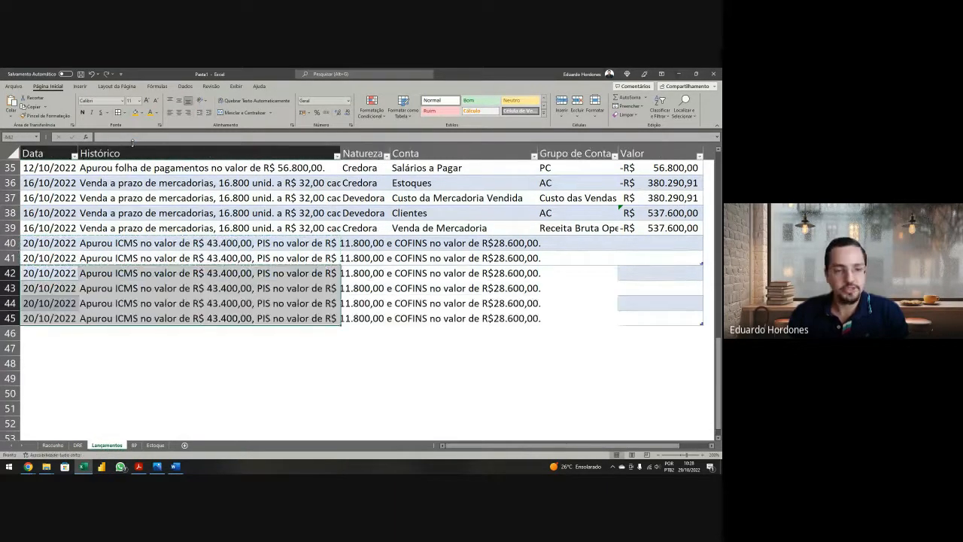
Step: Set the Natureza in rows 40 to 45 alternately to Devedora and Credora, starting with Devedora in row 40
{"action": "left_click", "coordinate": [368, 244]}
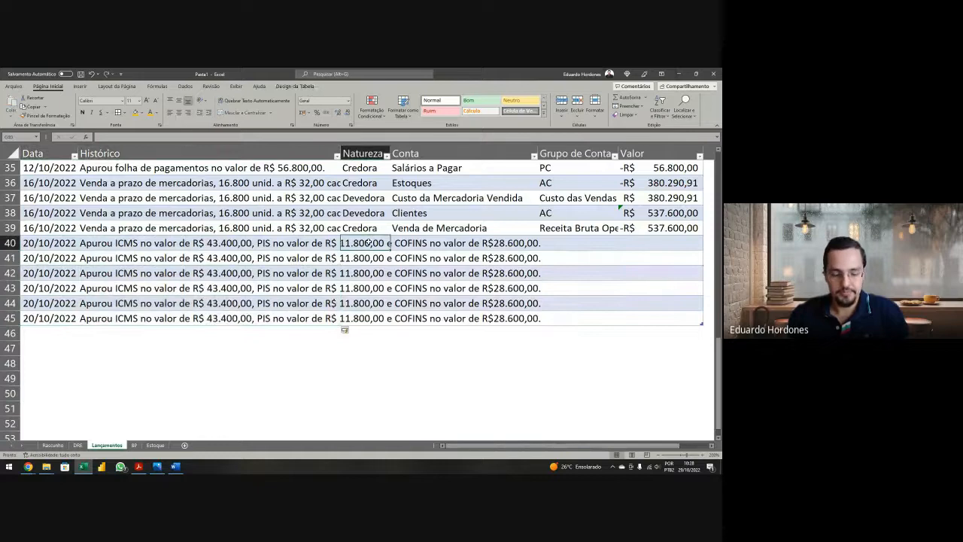
{"action": "type", "text": "Devedora"}
{"action": "key", "text": "Return"}
{"action": "type", "text": "Credora"}
{"action": "key", "text": "Return"}
{"action": "type", "text": "Devedora"}
{"action": "key", "text": "Return"}
{"action": "type", "text": "Credora"}
{"action": "key", "text": "Return"}
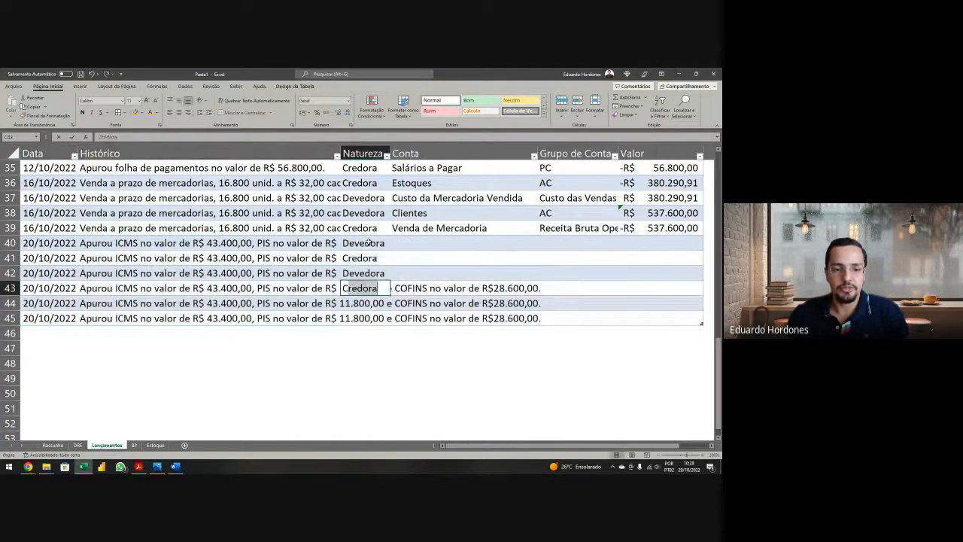
{"action": "type", "text": "Devedora"}
{"action": "key", "text": "Return"}
{"action": "type", "text": "Credora"}
{"action": "key", "text": "Return"}
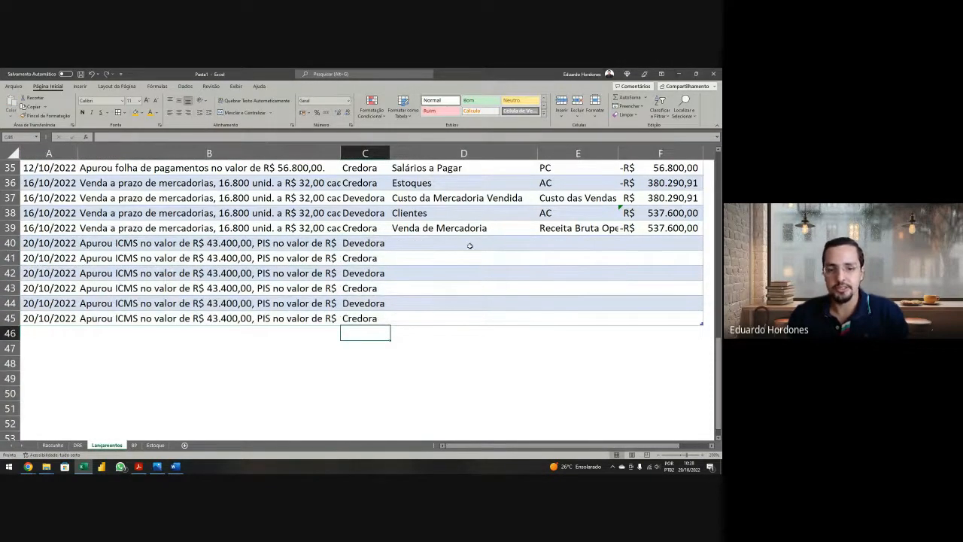
Step: Recheck the 20/10/2022 tax transaction in the exercise and consult the account nature list in the Rascunho sheet
{"action": "left_click", "coordinate": [468, 243]}
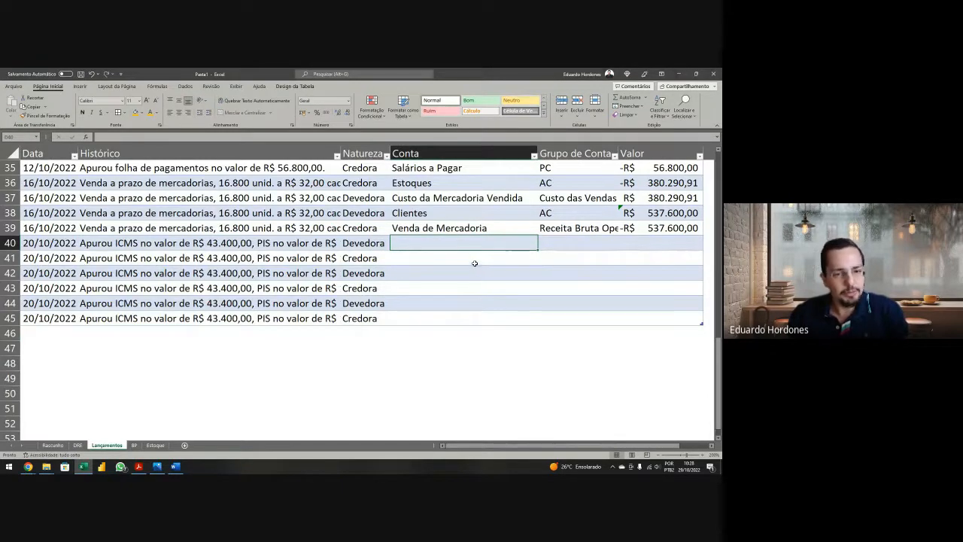
{"action": "key", "text": "alt+Tab"}
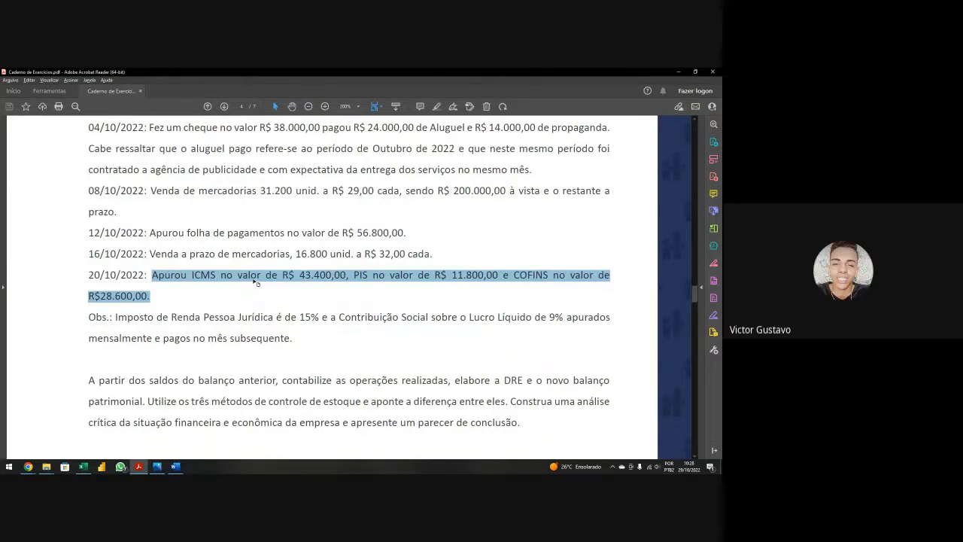
{"action": "key", "text": "alt+Tab"}
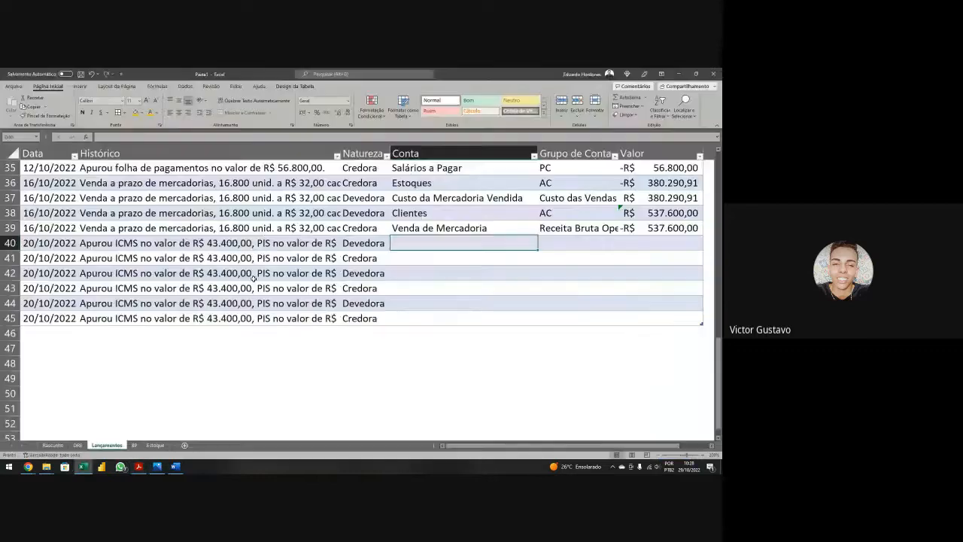
{"action": "left_click", "coordinate": [429, 215]}
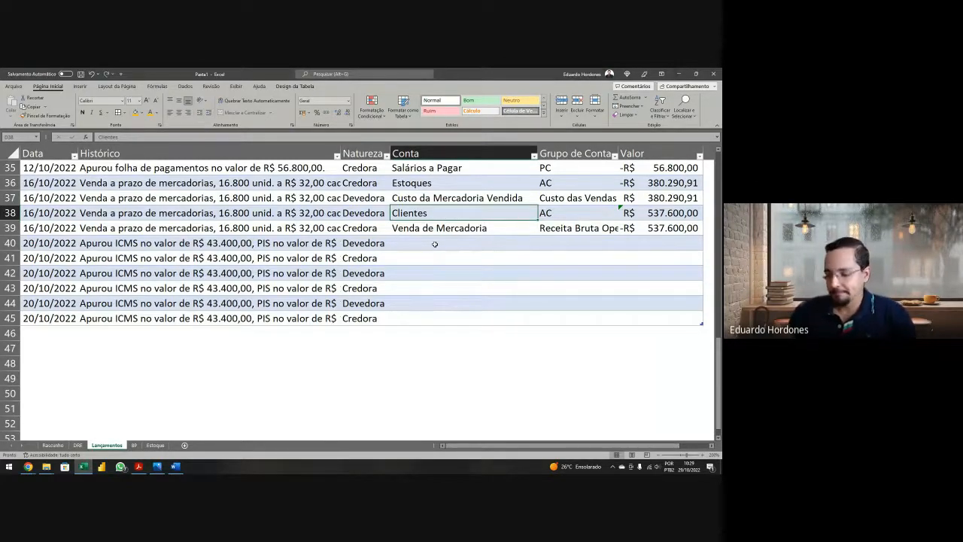
{"action": "left_click", "coordinate": [52, 445]}
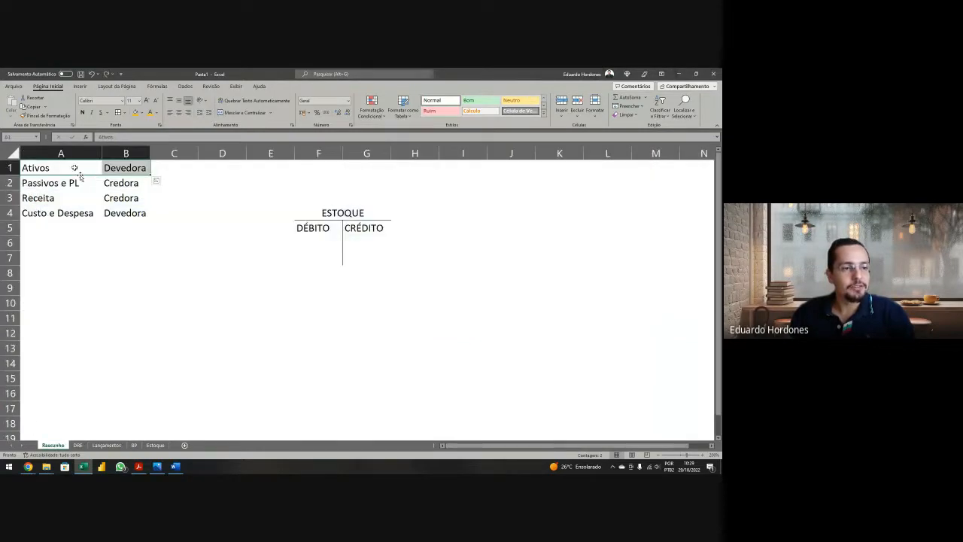
Step: Review the nature of Ativos in the Rascunho sheet and compare it with the Estoques and Clientes entries in rows 36 and 38 of Lançamentos
{"action": "left_click", "coordinate": [76, 168]}
{"action": "left_click_drag", "start_coordinate": [138, 167], "coordinate": [75, 166]}
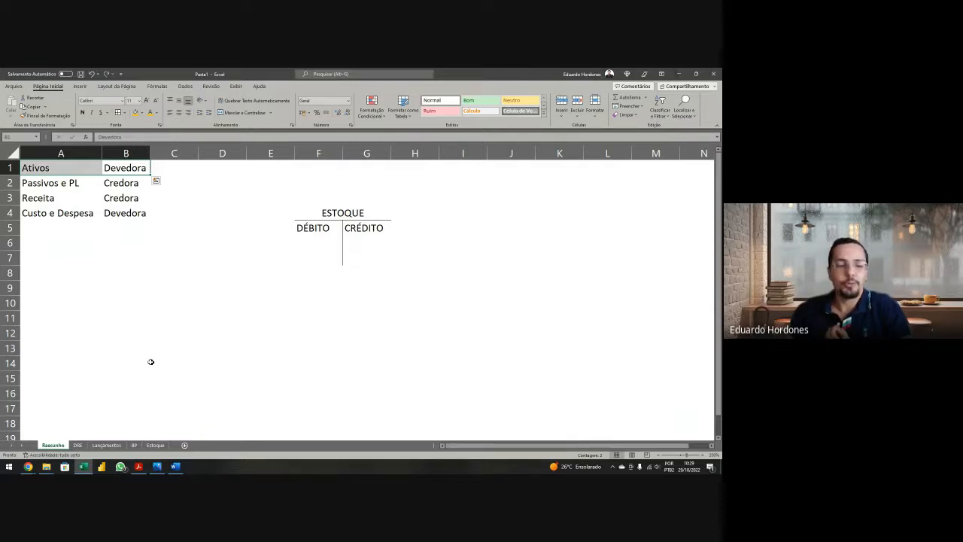
{"action": "left_click", "coordinate": [114, 445]}
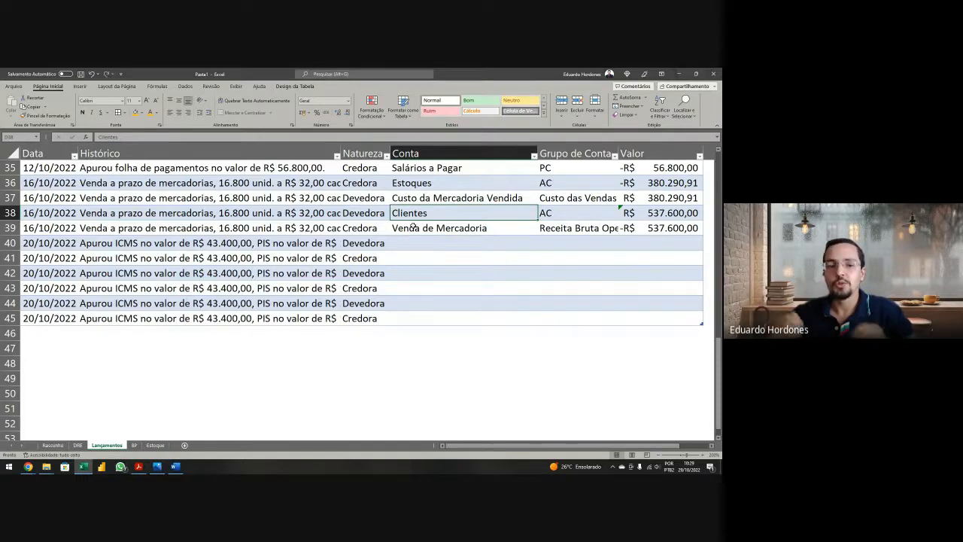
{"action": "scroll", "coordinate": [466, 211], "scroll_direction": "up", "scroll_amount": 1}
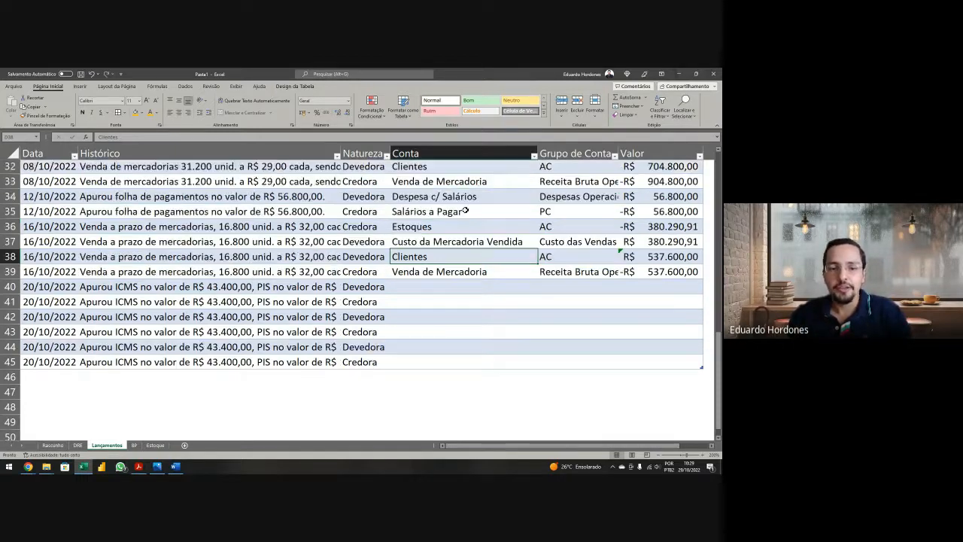
{"action": "left_click_drag", "start_coordinate": [367, 228], "coordinate": [418, 228]}
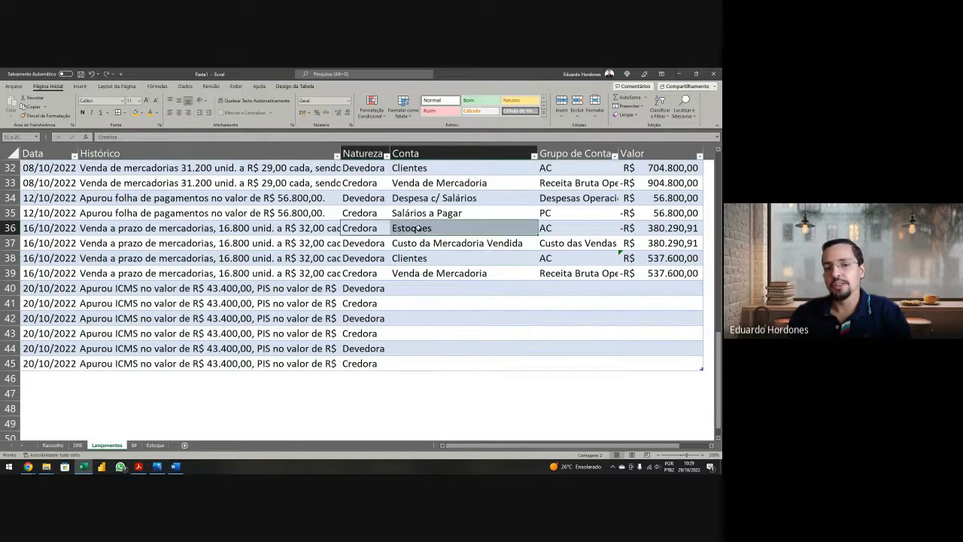
{"action": "left_click", "coordinate": [366, 227]}
{"action": "left_click_drag", "start_coordinate": [365, 228], "coordinate": [401, 225]}
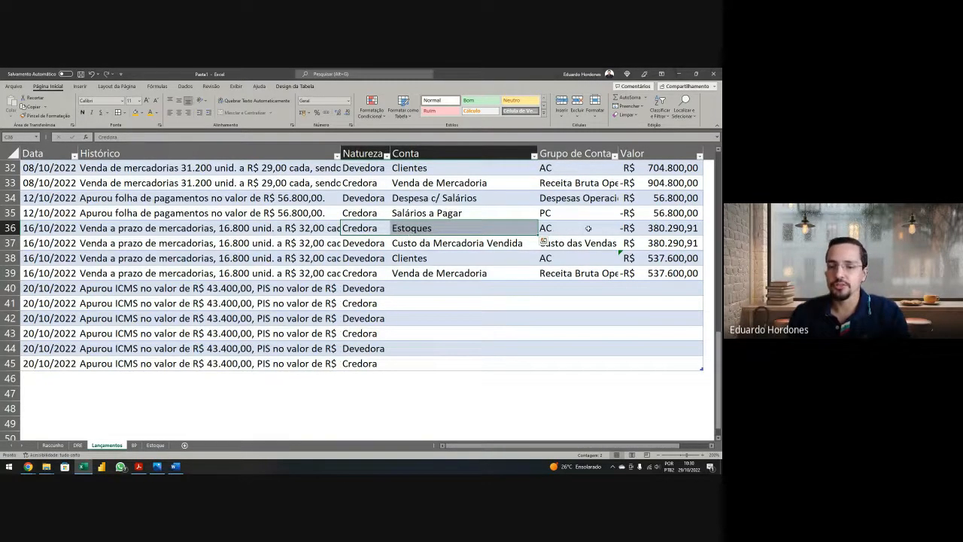
{"action": "left_click", "coordinate": [651, 228]}
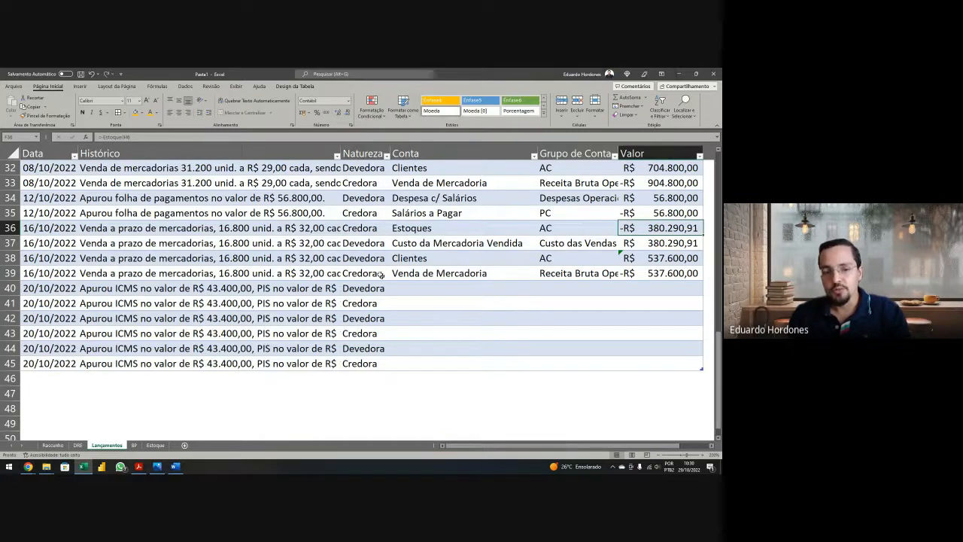
{"action": "left_click_drag", "start_coordinate": [371, 261], "coordinate": [434, 257]}
{"action": "left_click_drag", "start_coordinate": [647, 260], "coordinate": [647, 260]}
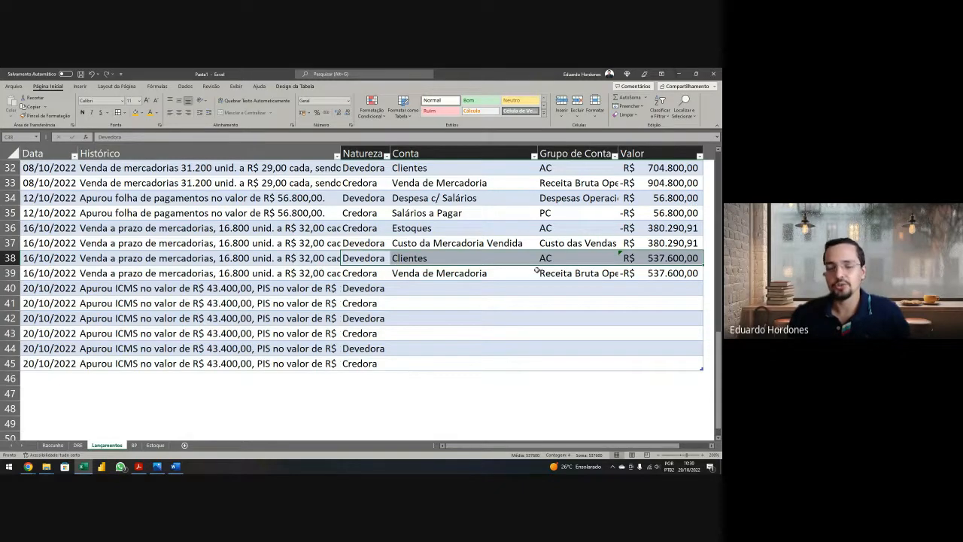
Step: Enter Despesa de ICMS as the Conta in row 40 and ICMS a Pagar in row 41
{"action": "left_click", "coordinate": [496, 283]}
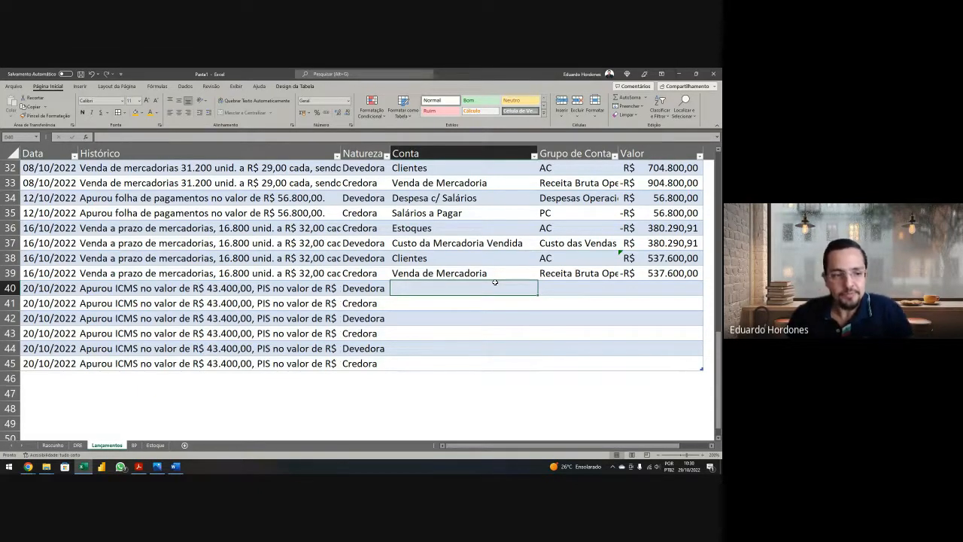
{"action": "type", "text": "Despes"}
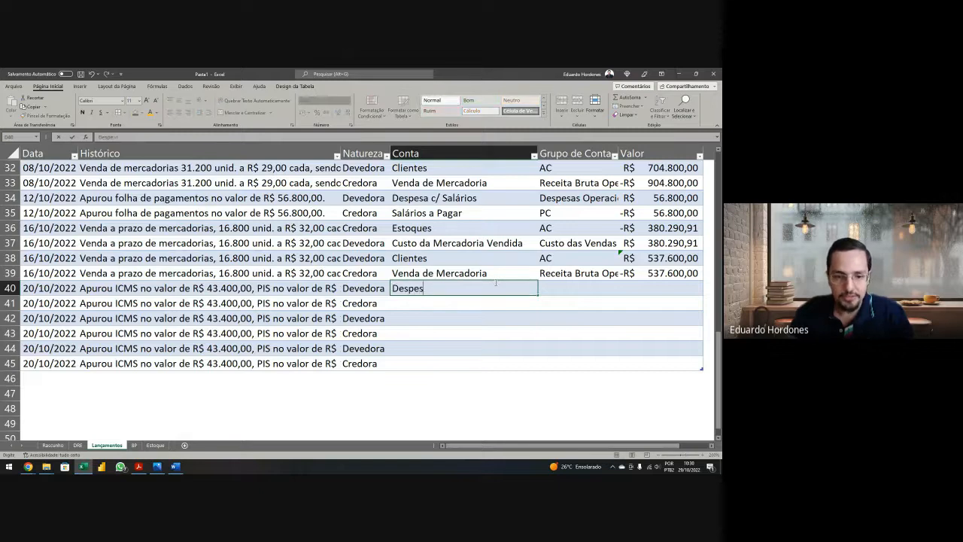
{"action": "type", "text": "a de ICMS"}
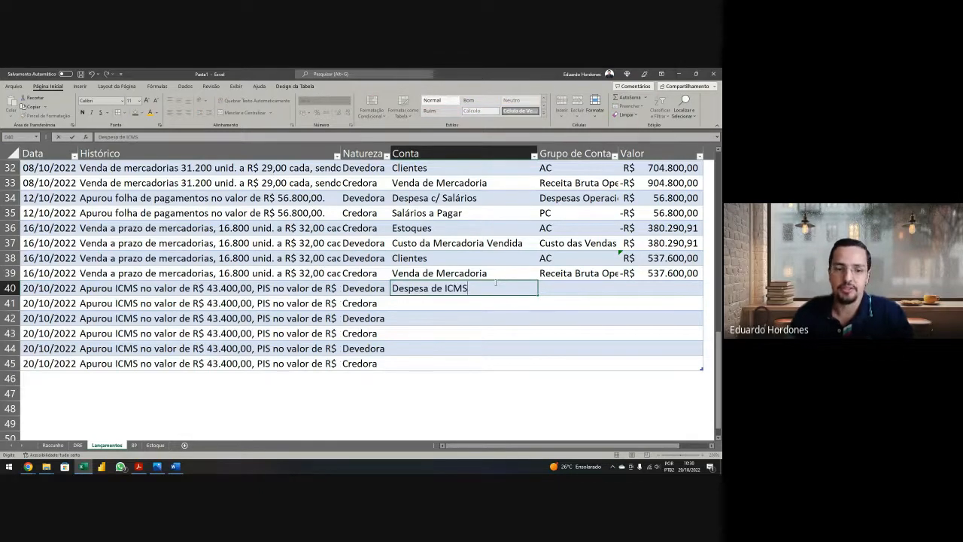
{"action": "key", "text": "Return"}
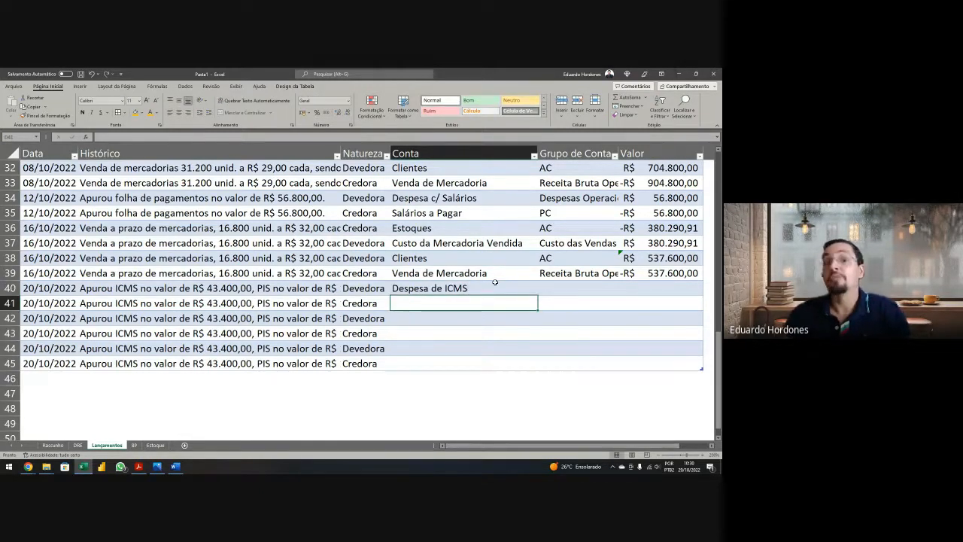
{"action": "type", "text": "IMCS"}
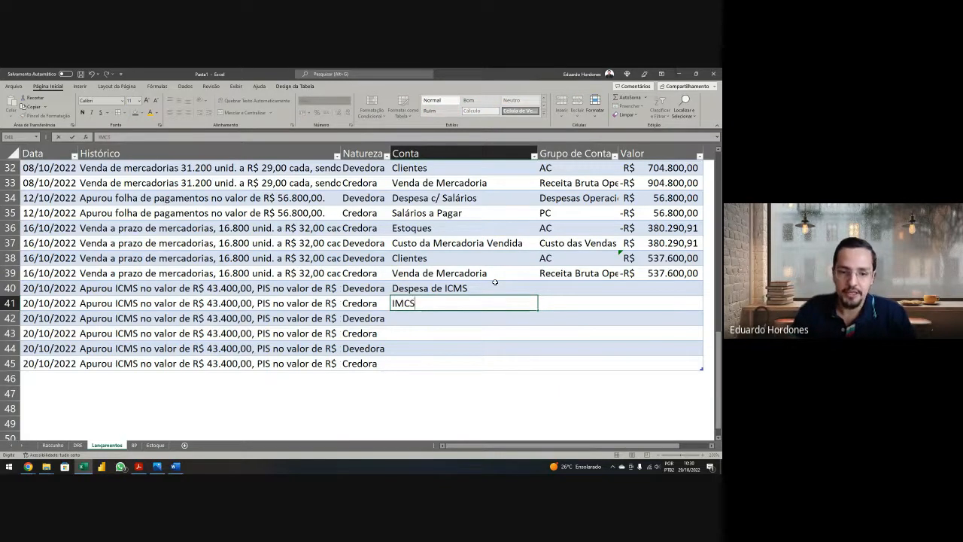
{"action": "key", "text": "BackSpace"}
{"action": "key", "text": "BackSpace"}
{"action": "key", "text": "BackSpace"}
{"action": "key", "text": "BackSpace"}
{"action": "type", "text": "ICMS a "}
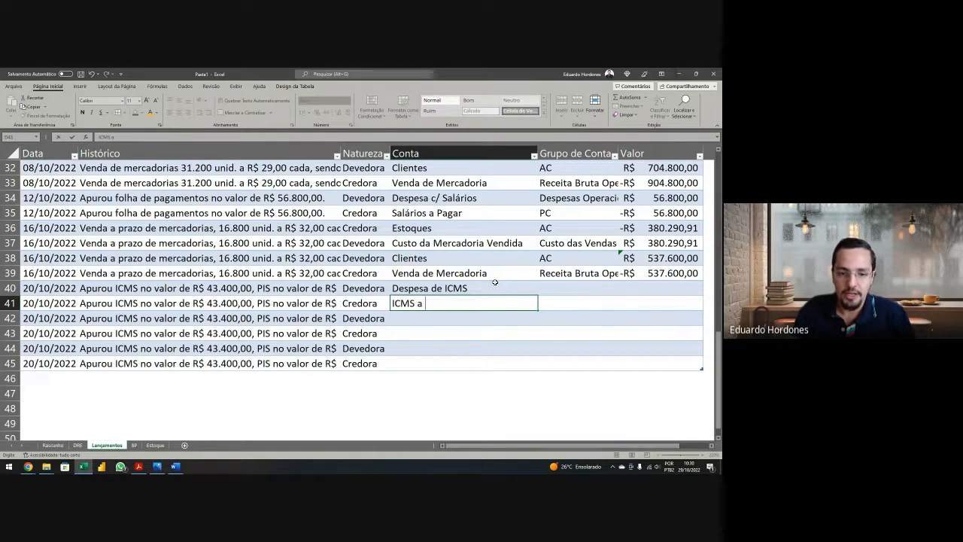
{"action": "type", "text": "Pagar"}
{"action": "key", "text": "Return"}
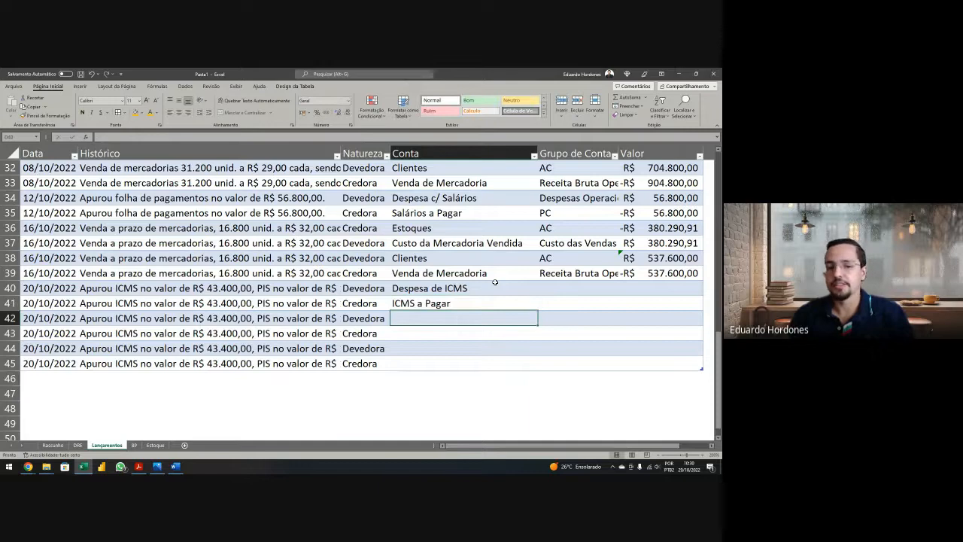
Step: Enter Despesa de PIS as the Conta in row 42 and PIS a Pagar in row 43
{"action": "type", "text": "Desp"}
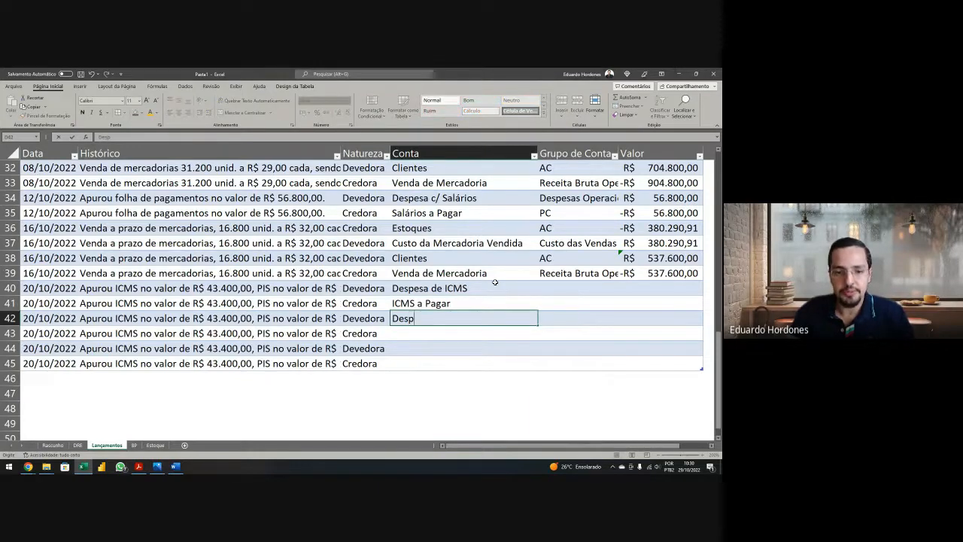
{"action": "type", "text": "esa de PIS"}
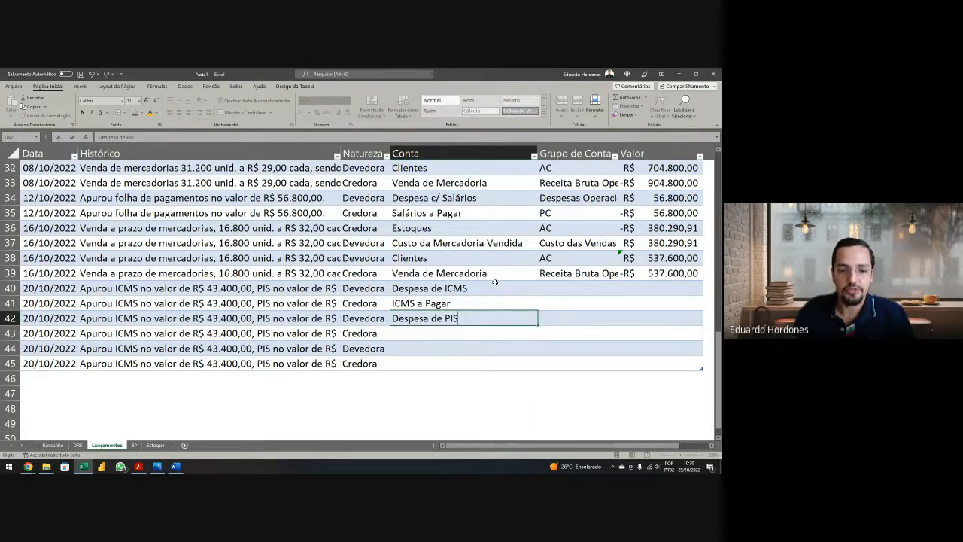
{"action": "key", "text": "Return"}
{"action": "type", "text": "PIS a Pagar"}
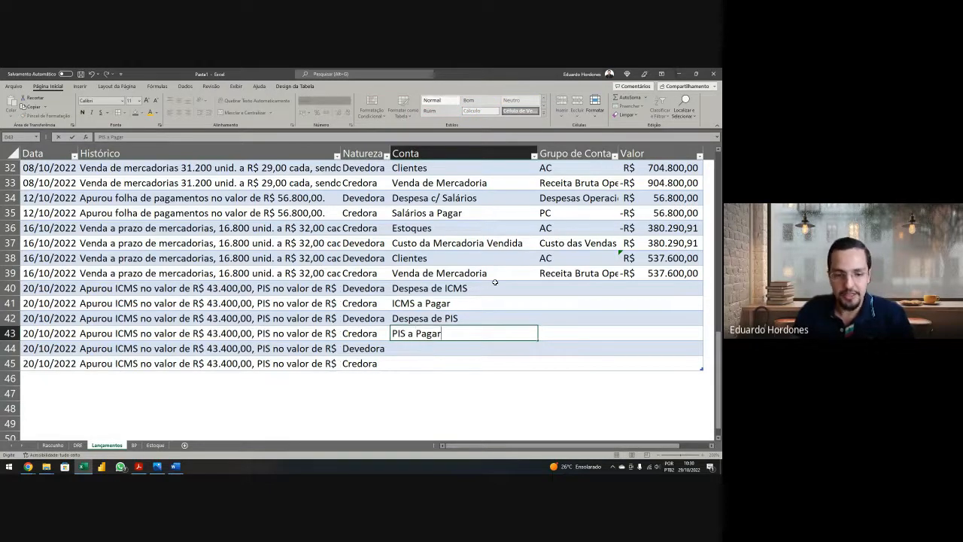
{"action": "key", "text": "Return"}
Step: Enter Despesa de COFINS as the Conta in row 44 and COFINS a Pagar in row 45
{"action": "type", "text": "Des"}
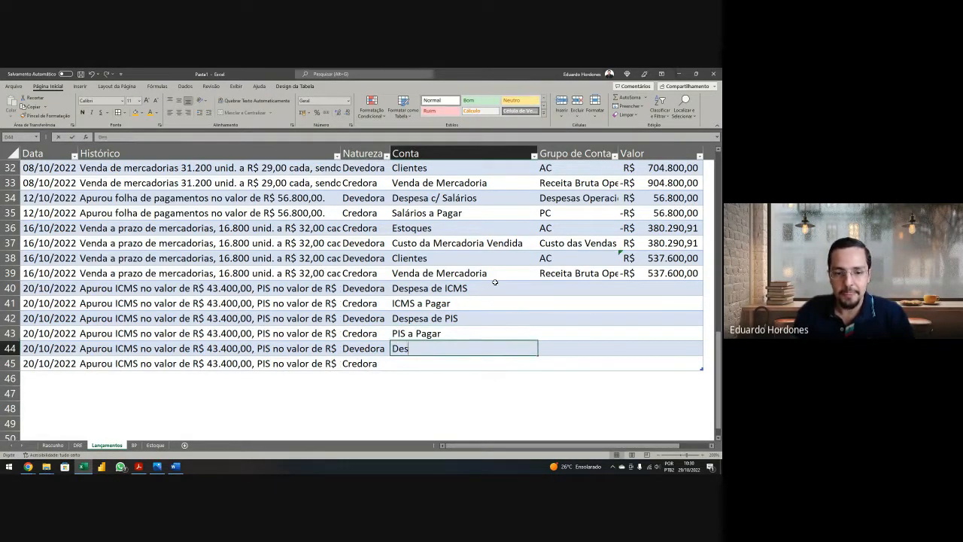
{"action": "type", "text": "pesa de COFINS"}
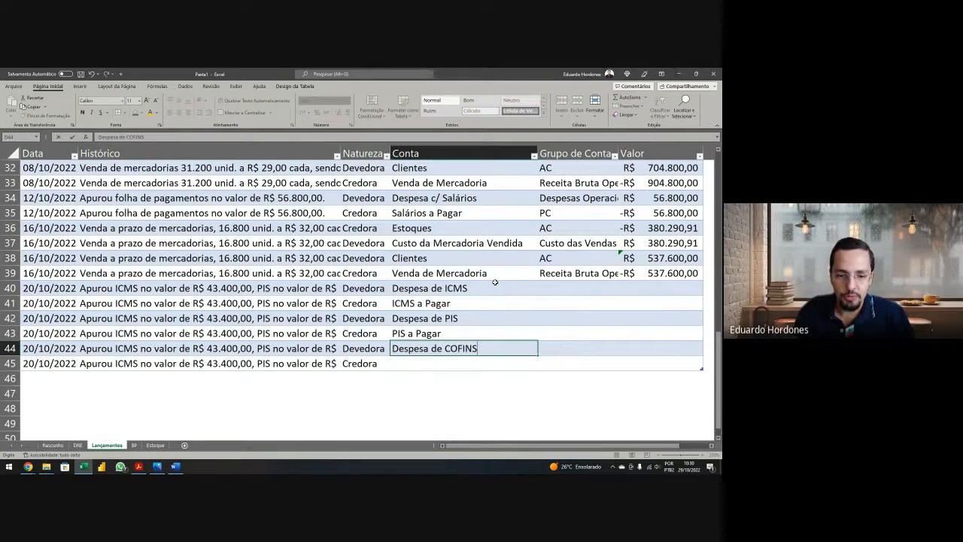
{"action": "key", "text": "Return"}
{"action": "type", "text": "COFINS"}
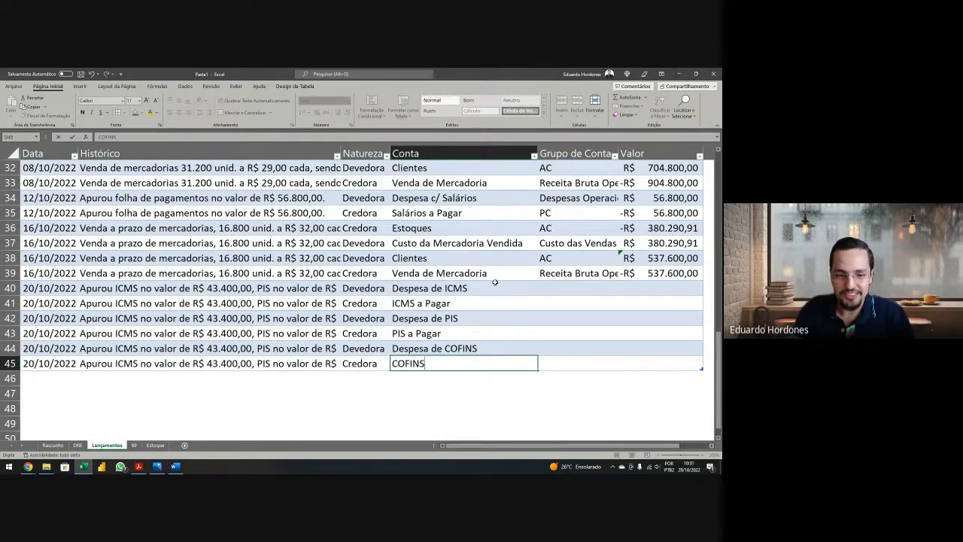
{"action": "type", "text": " a Pagar"}
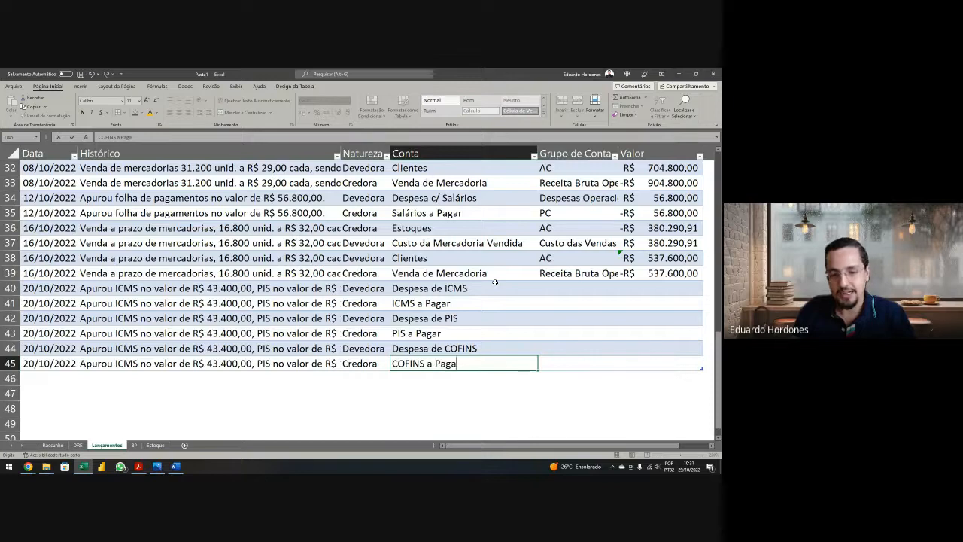
{"action": "key", "text": "Return"}
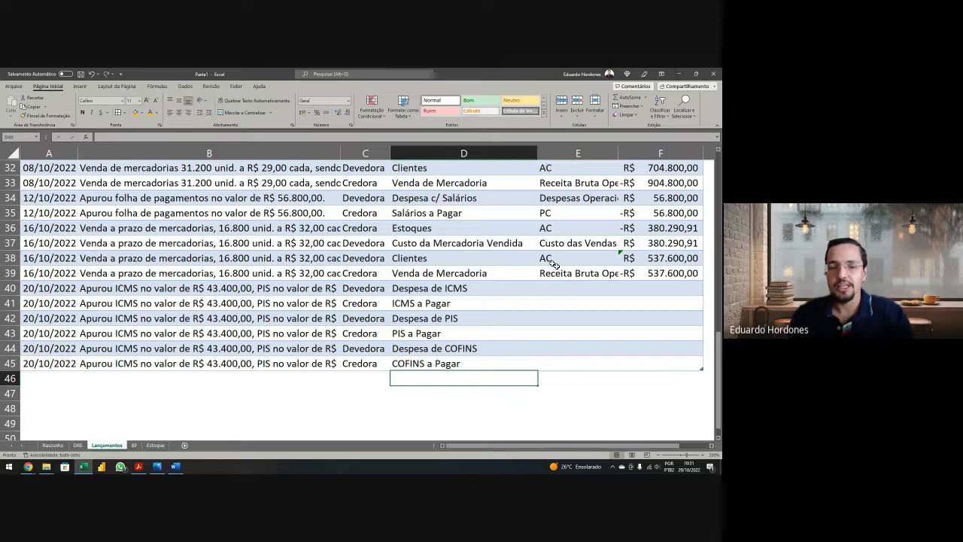
Step: Set the Grupo de Conta of Despesa de ICMS in row 40 to Deduções da Receita
{"action": "left_click", "coordinate": [590, 286]}
{"action": "type", "text": "Deduç"}
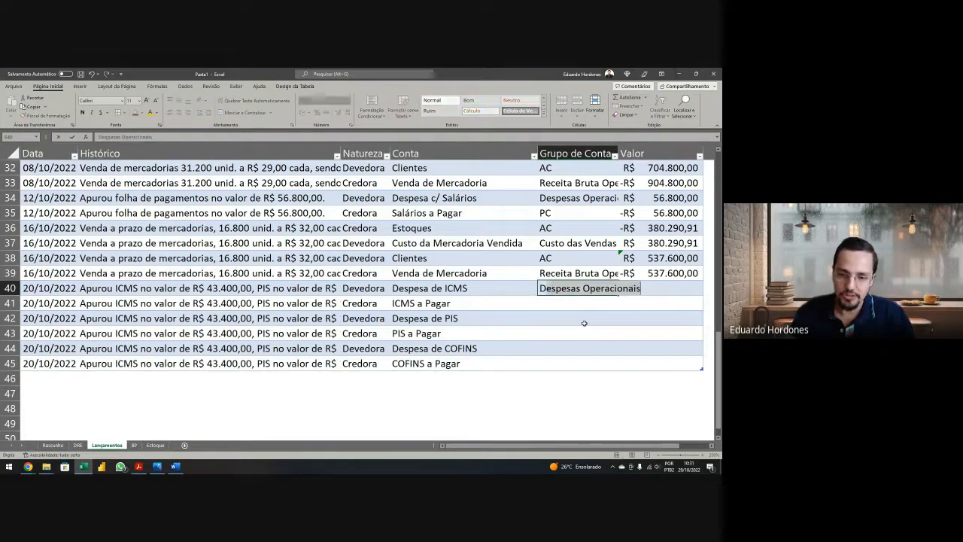
{"action": "type", "text": "õe"}
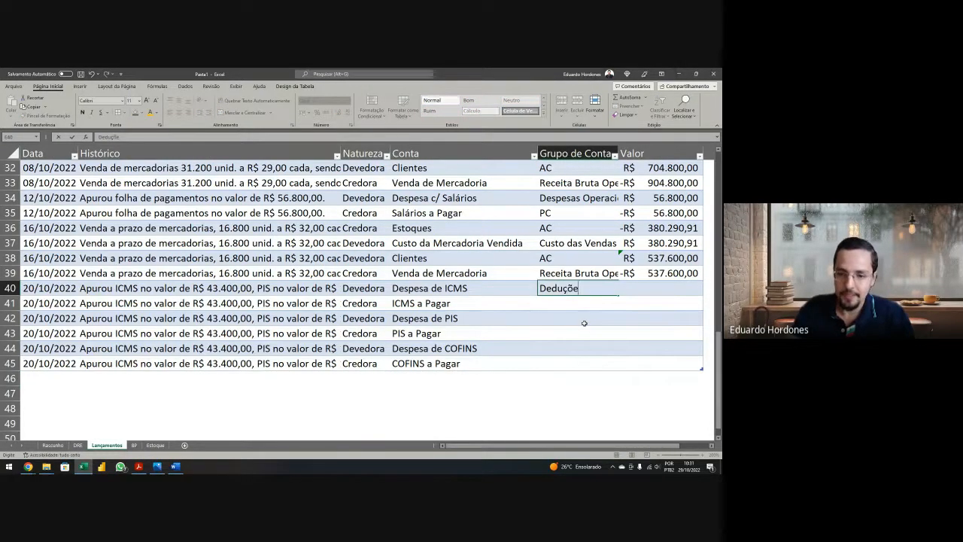
{"action": "type", "text": "s da REceita"}
{"action": "key", "text": "Return"}
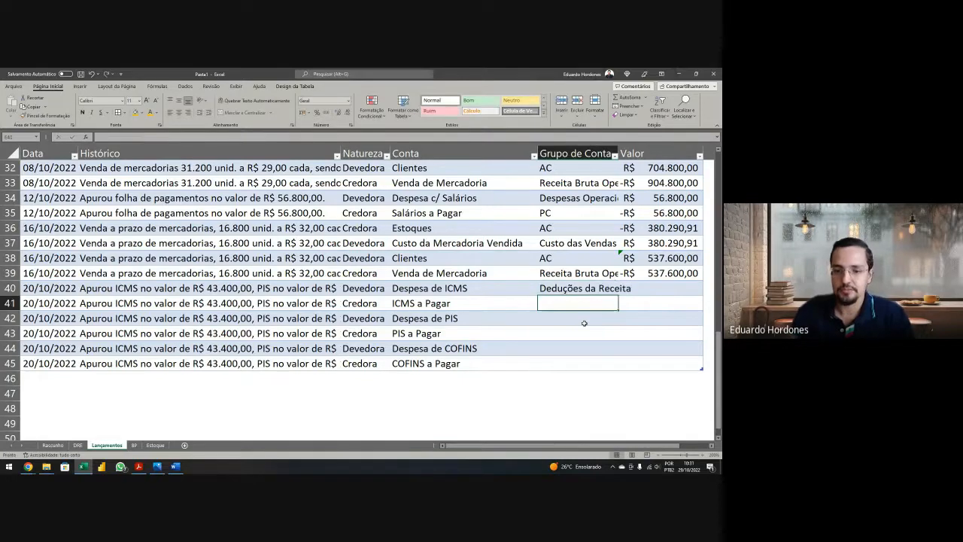
Step: Copy the Grupo de Conta of row 40 to the PIS and COFINS expense entries in rows 42 and 44
{"action": "key", "text": "Up"}
{"action": "key", "text": "ctrl+c"}
{"action": "key", "text": "Down"}
{"action": "key", "text": "Down"}
{"action": "key", "text": "ctrl+v"}
{"action": "key", "text": "Down"}
{"action": "key", "text": "Down"}
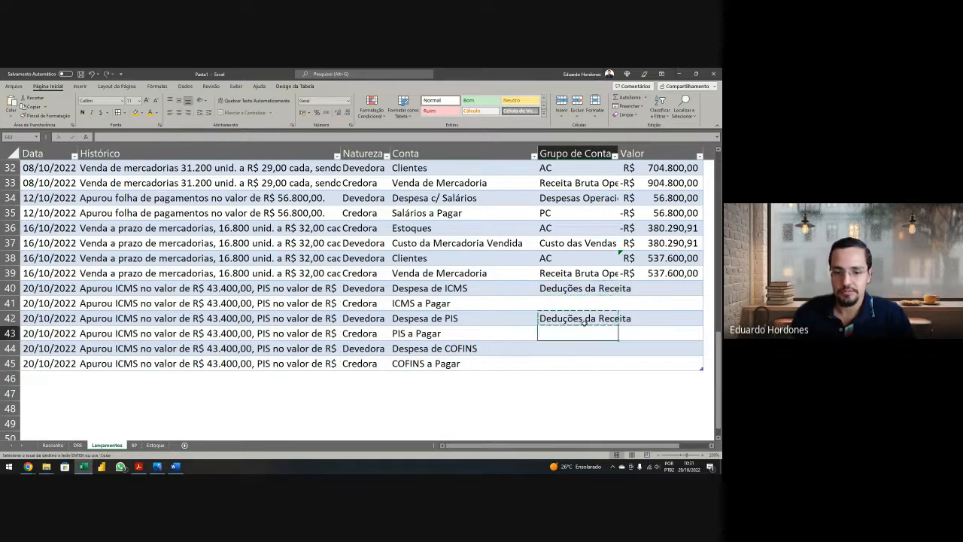
{"action": "key", "text": "ctrl+v"}
Step: Set the Grupo de Conta of ICMS a Pagar in row 41 to PC
{"action": "key", "text": "Up"}
{"action": "key", "text": "Up"}
{"action": "key", "text": "Up"}
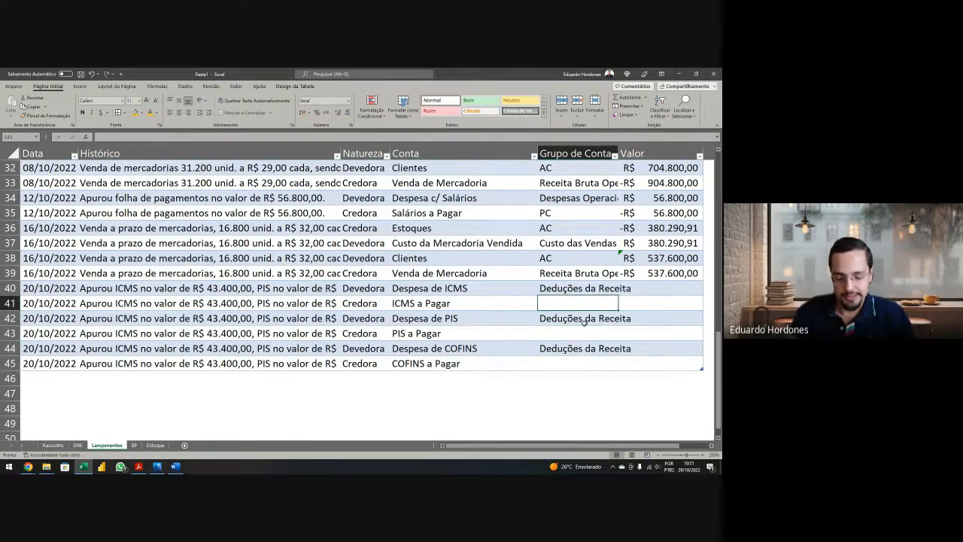
{"action": "type", "text": "PC"}
{"action": "key", "text": "Return"}
Step: Copy the Grupo de Conta of row 41 to PIS a Pagar and COFINS a Pagar in rows 43 and 45
{"action": "key", "text": "Up"}
{"action": "key", "text": "ctrl+c"}
{"action": "key", "text": "Down"}
{"action": "key", "text": "Down"}
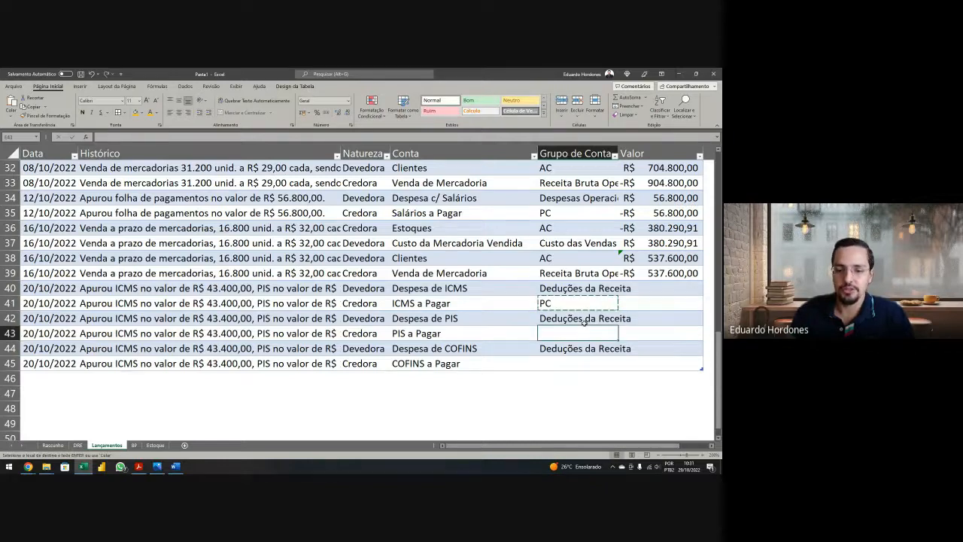
{"action": "key", "text": "Return"}
{"action": "key", "text": "ctrl+c"}
{"action": "key", "text": "Down"}
{"action": "key", "text": "Down"}
{"action": "key", "text": "Return"}
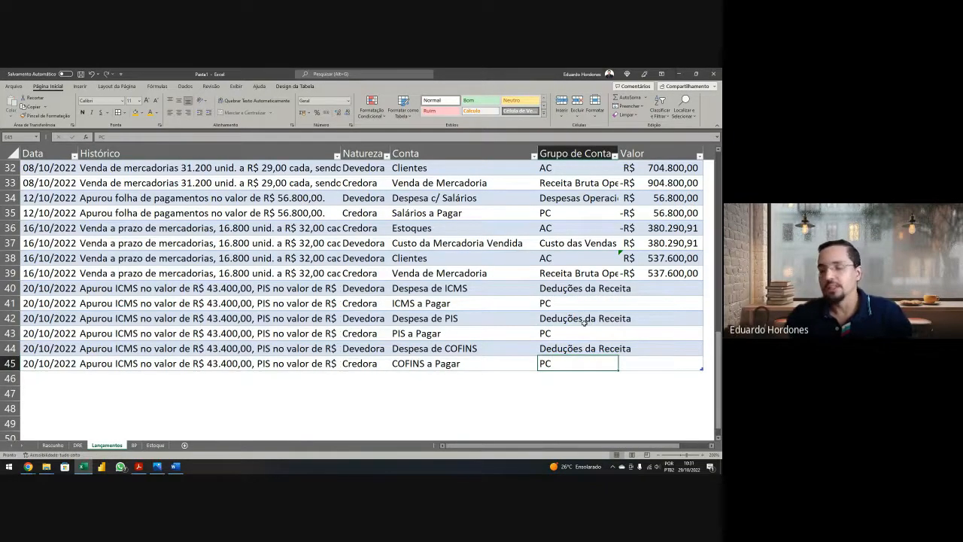
Step: Check the ICMS amount in the exercise PDF, then enter 43400 as the Valor in row 40 and =-F40 in row 41
{"action": "key", "text": "alt+Tab"}
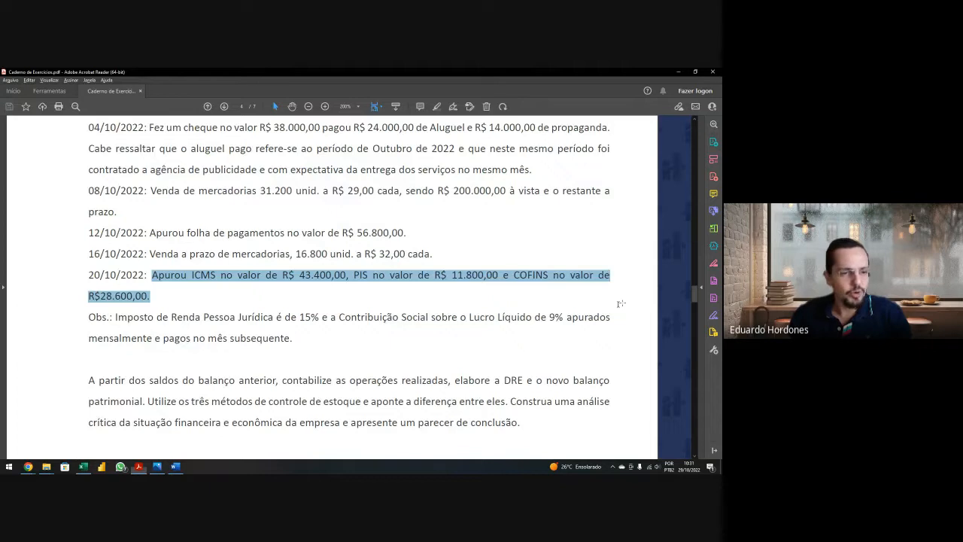
{"action": "left_click", "coordinate": [328, 275]}
{"action": "left_click_drag", "start_coordinate": [305, 275], "coordinate": [347, 277]}
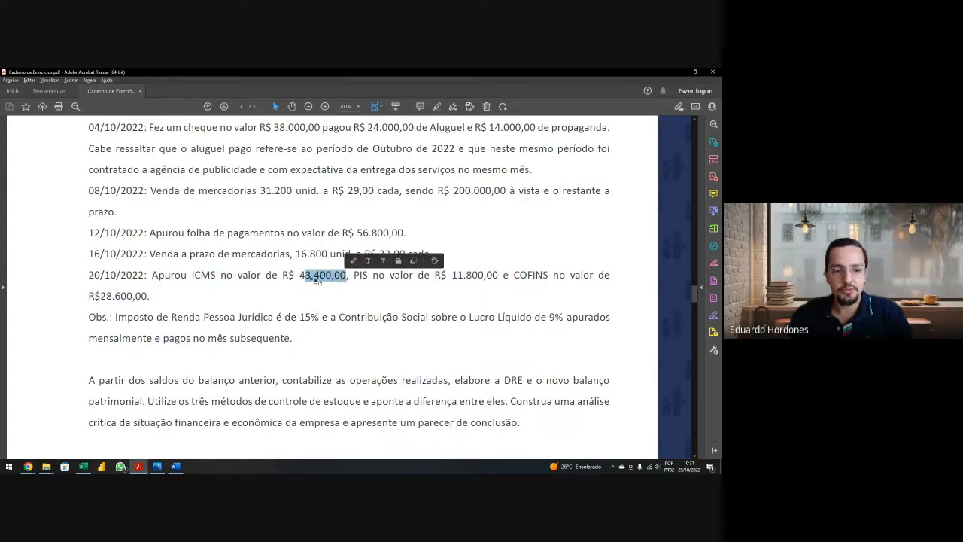
{"action": "key", "text": "alt+Tab"}
{"action": "left_click", "coordinate": [661, 288]}
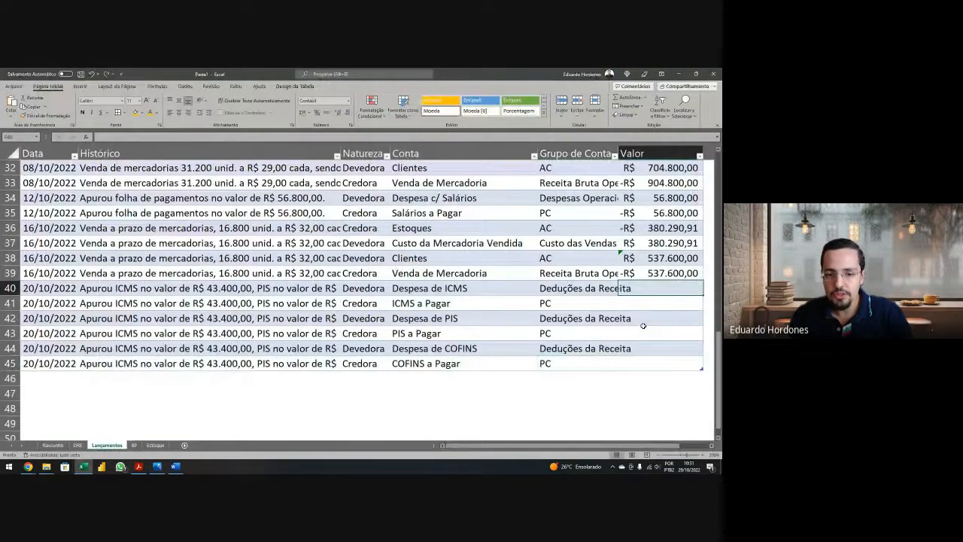
{"action": "type", "text": "43400"}
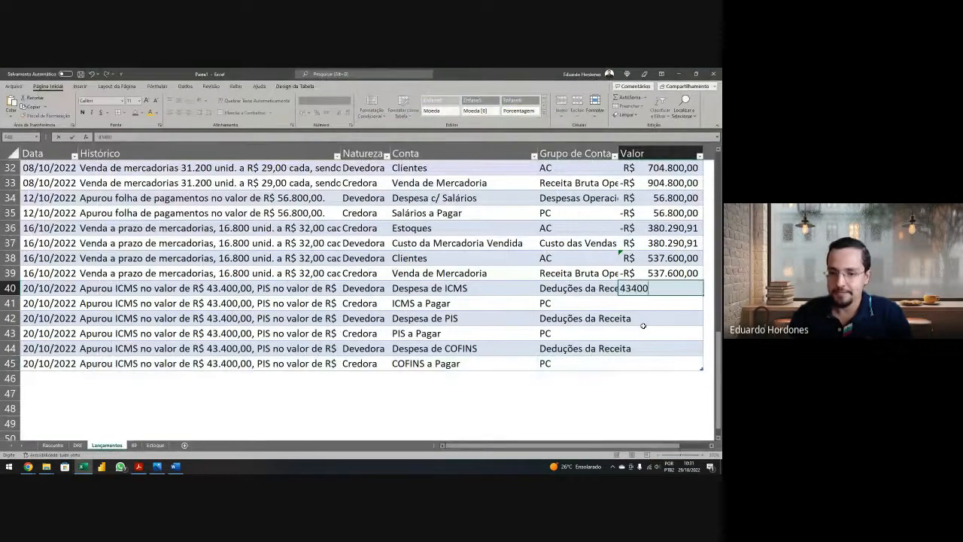
{"action": "key", "text": "Return"}
{"action": "type", "text": "=-H40"}
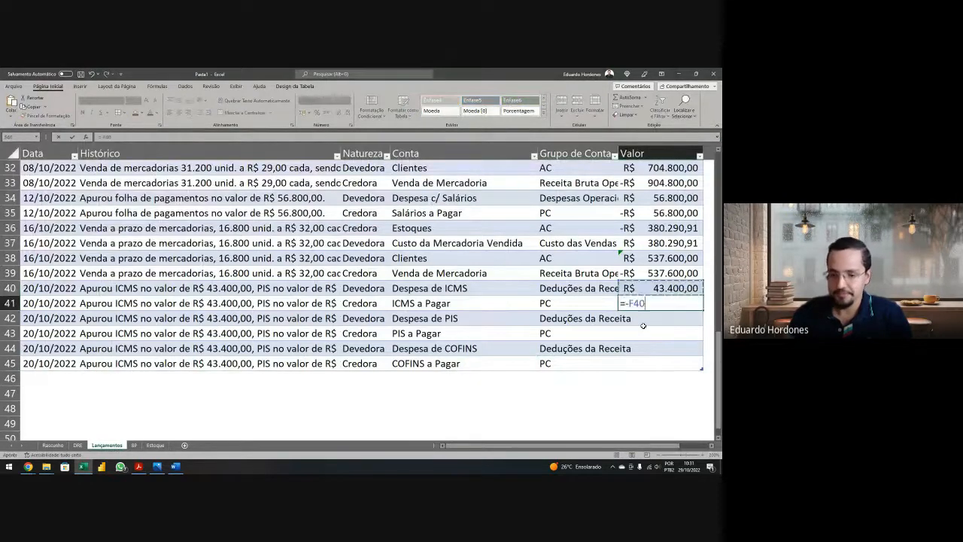
{"action": "key", "text": "Return"}
Step: Check the PIS amount in the exercise PDF, then enter 11800 as the Valor in row 42 and =-F42 in row 43
{"action": "key", "text": "alt+Tab"}
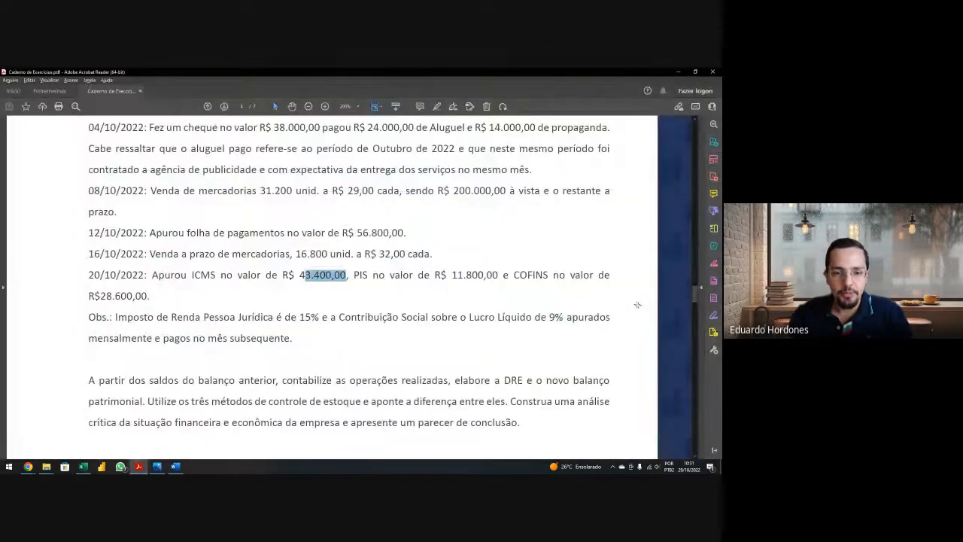
{"action": "key", "text": "alt+Tab"}
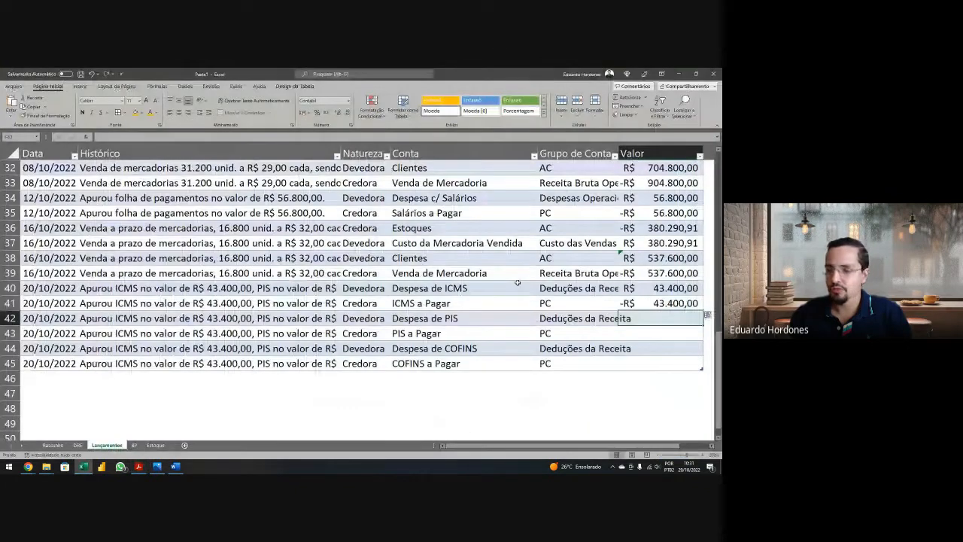
{"action": "type", "text": "11800"}
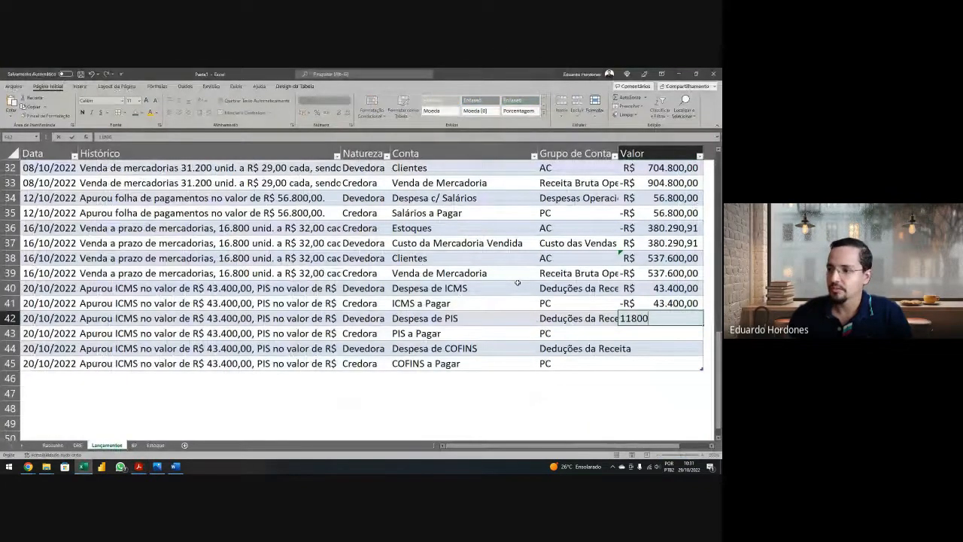
{"action": "key", "text": "Return"}
{"action": "type", "text": "=-"}
{"action": "key", "text": "Up"}
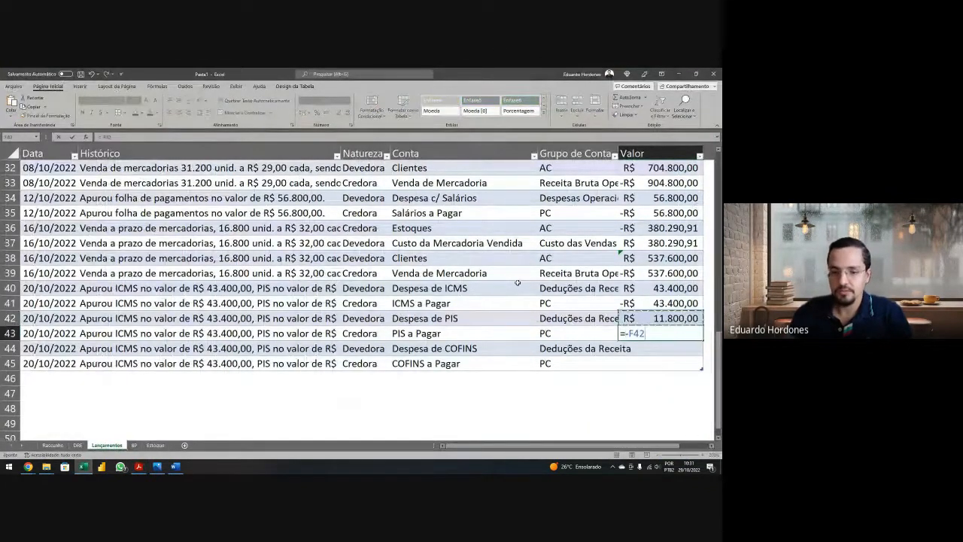
{"action": "key", "text": "Return"}
Step: Look up the COFINS amount of the 20/10/2022 transaction in the exercise PDF
{"action": "key", "text": "alt+Tab"}
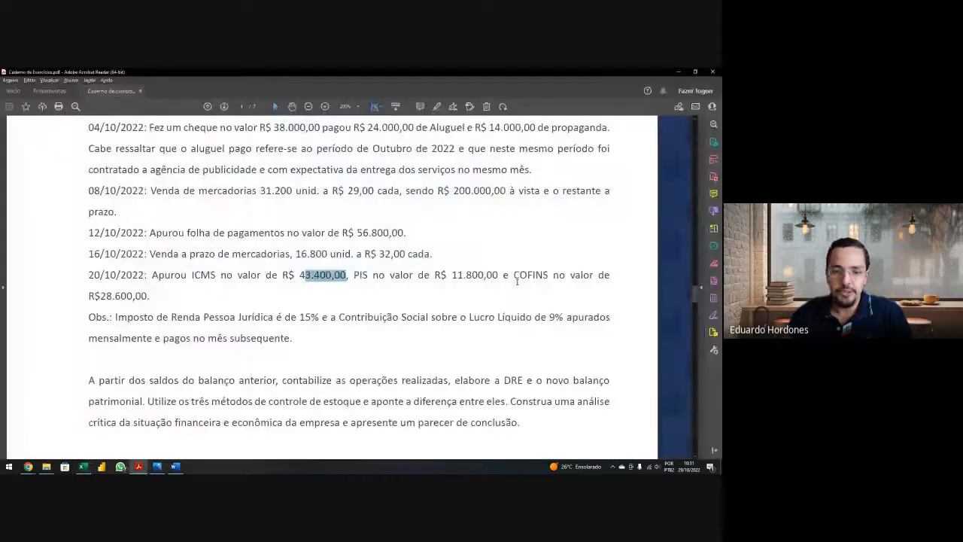
Step: Enter 28.600 as the Despesa de COFINS value and set COFINS a Pagar to the negative of the cell above it
{"action": "key", "text": "alt+Tab"}
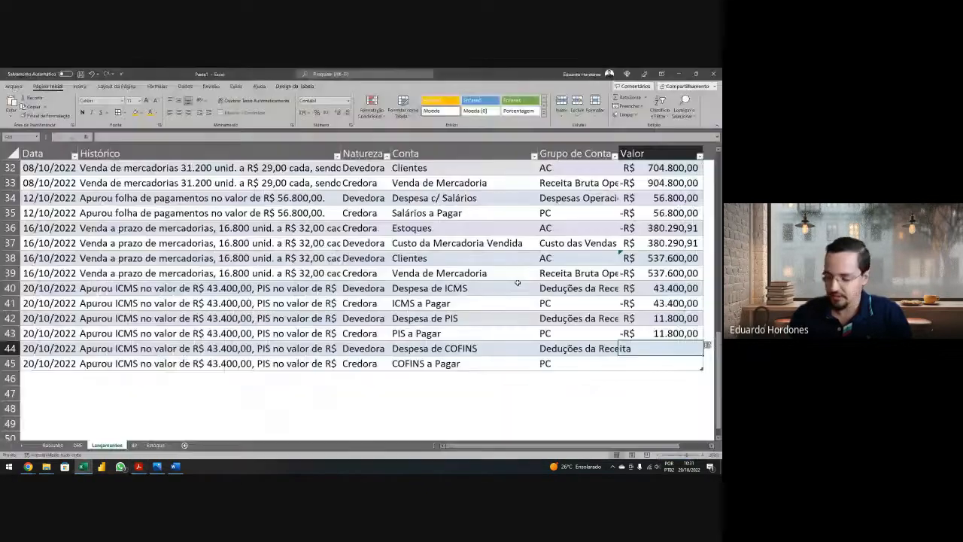
{"action": "type", "text": "28.600"}
{"action": "key", "text": "Return"}
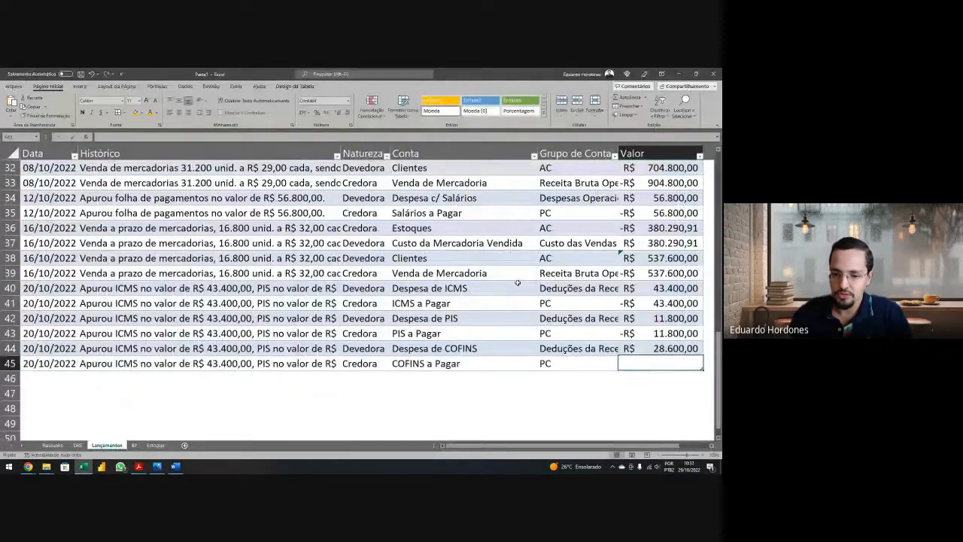
{"action": "type", "text": "=-"}
{"action": "key", "text": "Up"}
{"action": "key", "text": "Return"}
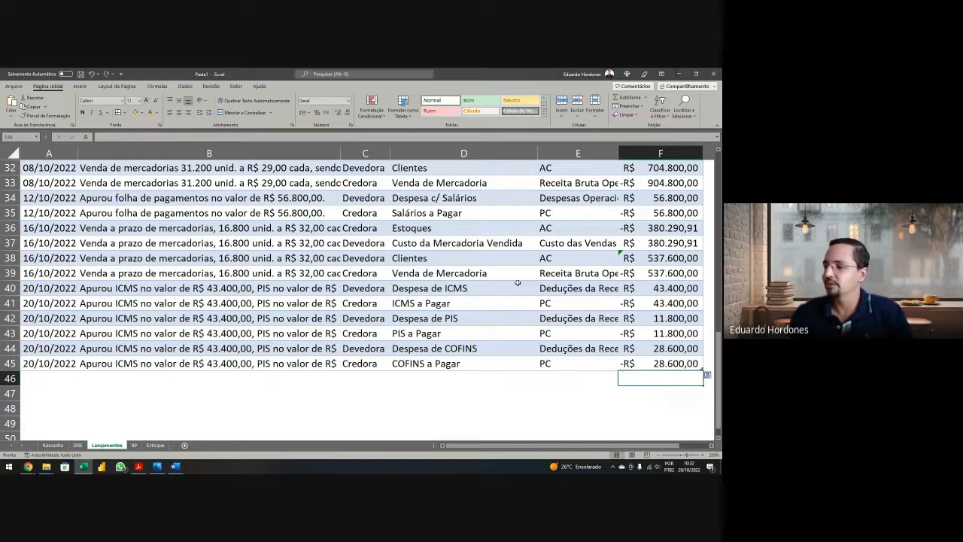
Step: Refresh the pivot table on the DRE sheet with the new postings
{"action": "key", "text": "alt+Tab"}
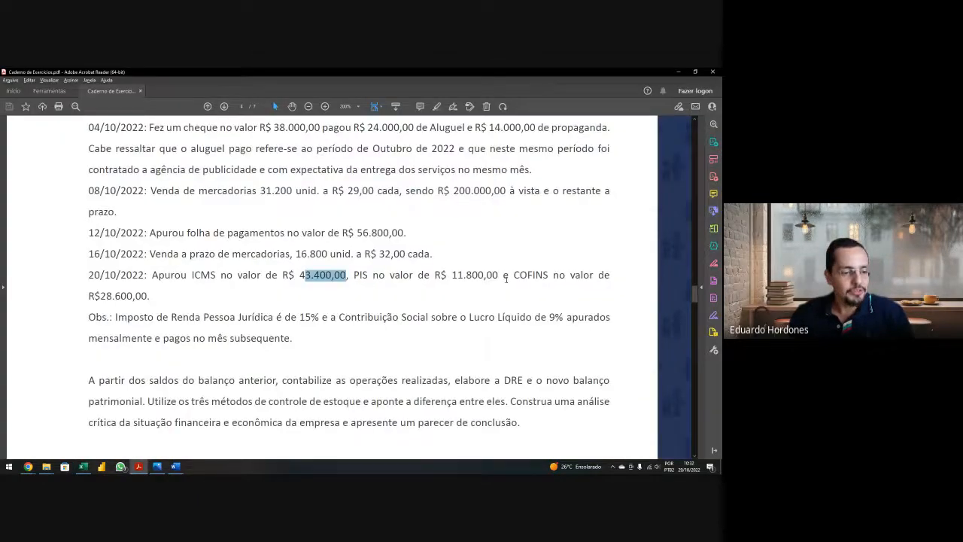
{"action": "key", "text": "alt+Tab"}
{"action": "left_click", "coordinate": [80, 445]}
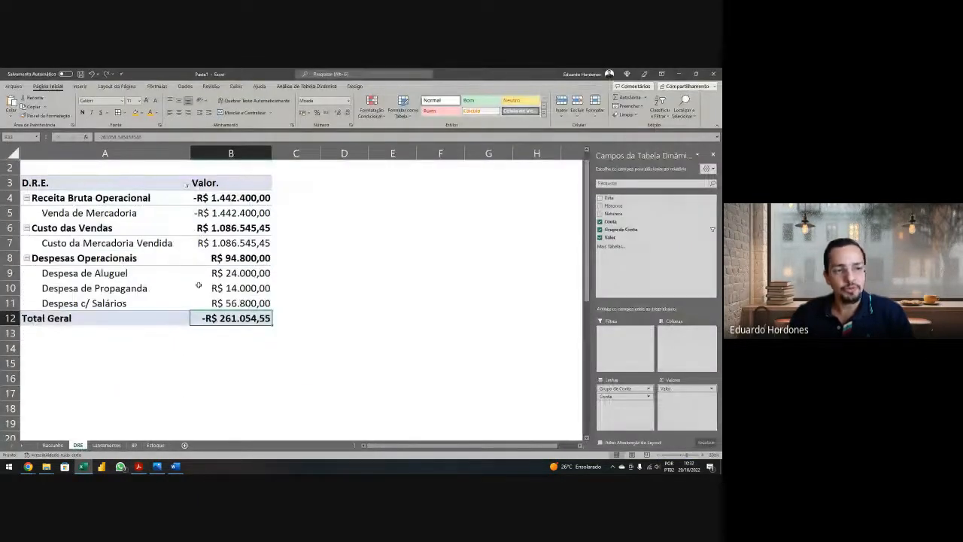
{"action": "right_click", "coordinate": [169, 198]}
{"action": "left_click", "coordinate": [189, 239]}
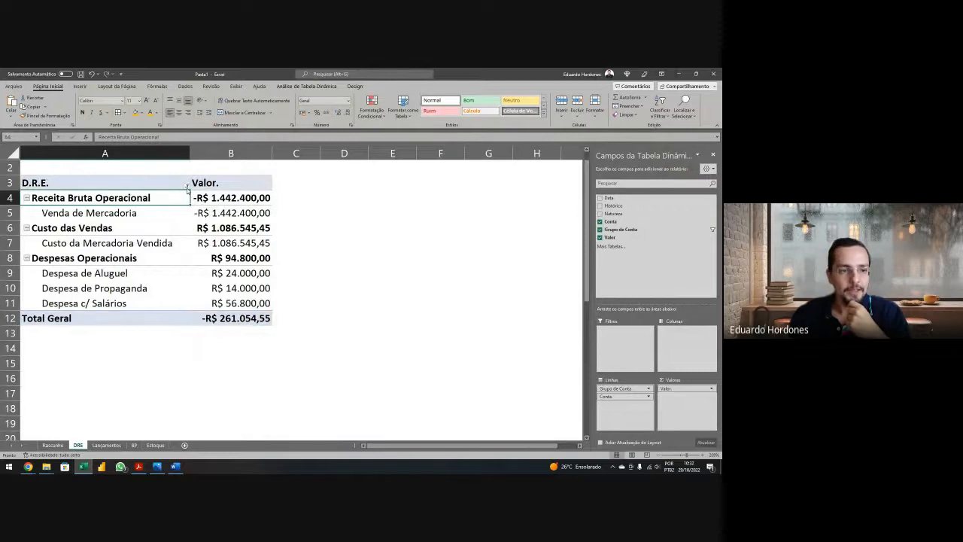
Step: Include Deduções da Receita in the Grupo de Conta filter of the D.R.E. pivot table
{"action": "left_click", "coordinate": [187, 186]}
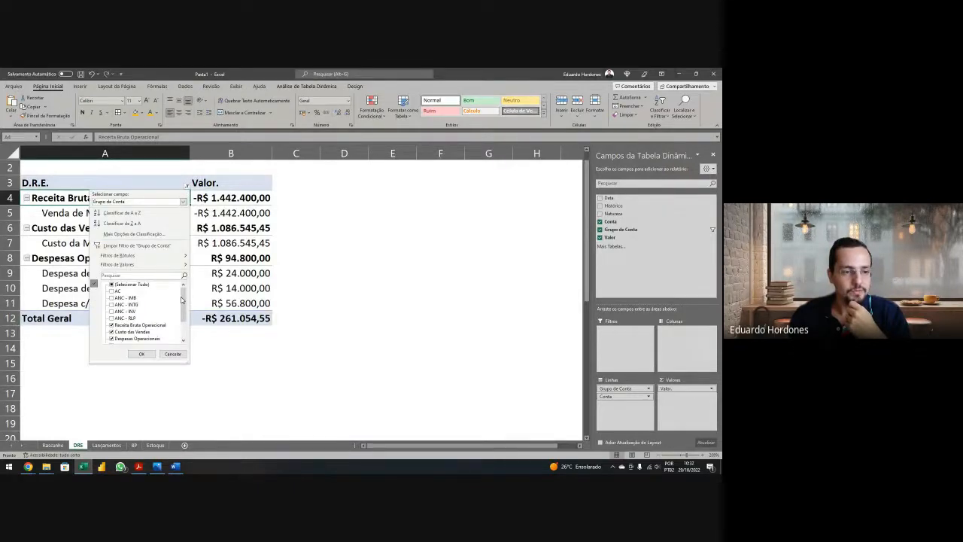
{"action": "scroll", "coordinate": [182, 301], "scroll_direction": "down", "scroll_amount": 2}
{"action": "left_click", "coordinate": [111, 339]}
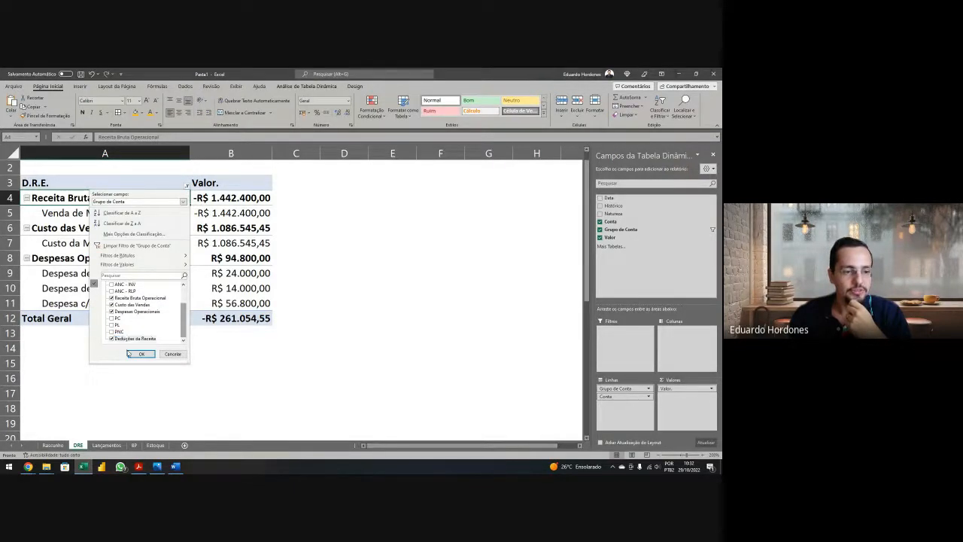
{"action": "left_click", "coordinate": [140, 354]}
Step: Move the Deduções da Receita group directly below Receita Bruta Operacional, ahead of Custo das Vendas
{"action": "left_click", "coordinate": [118, 317]}
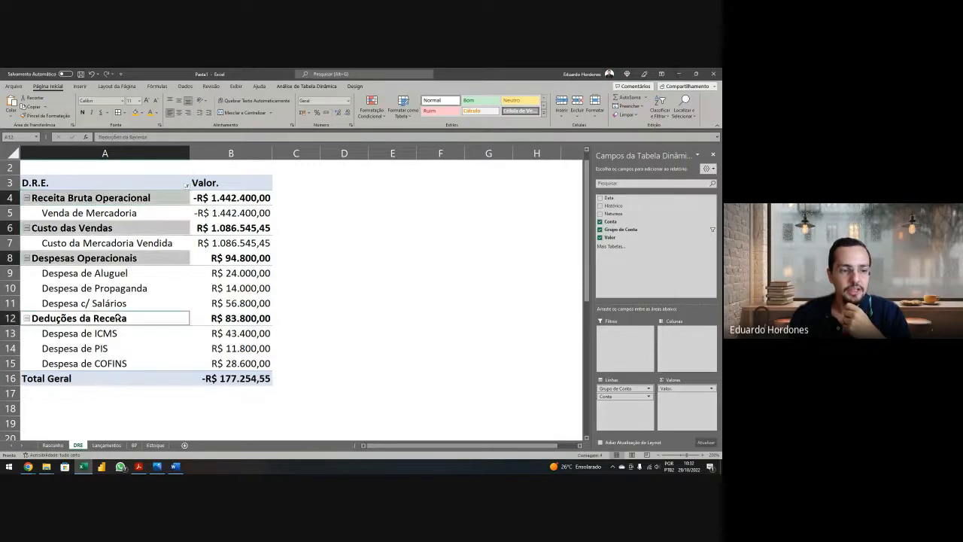
{"action": "left_click_drag", "start_coordinate": [186, 319], "coordinate": [167, 233]}
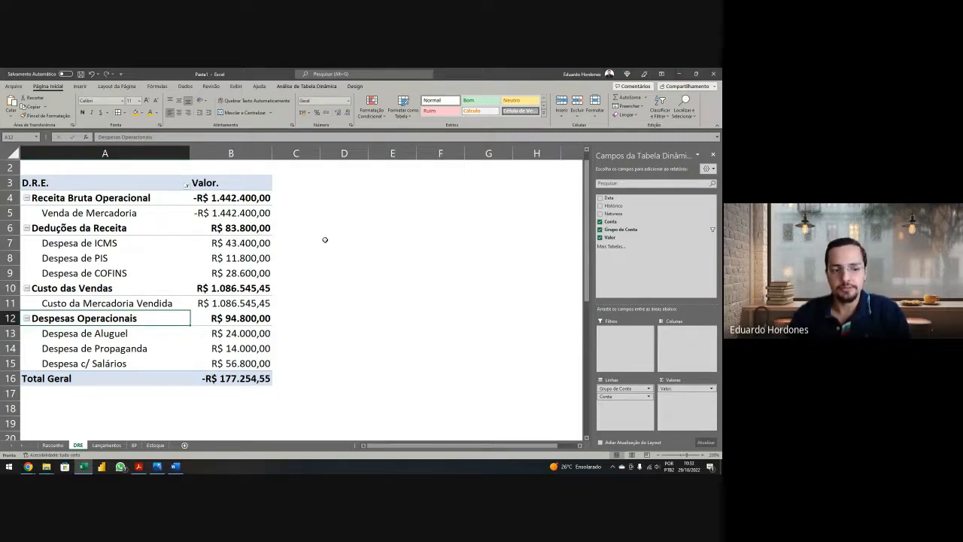
{"action": "left_click", "coordinate": [265, 379]}
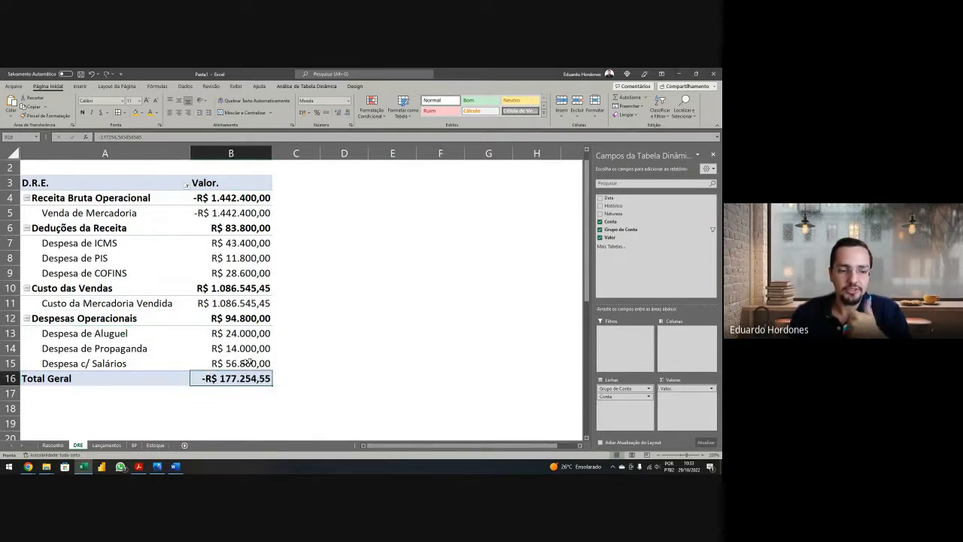
Step: Refresh the balance sheet pivot tables on the BP sheet
{"action": "left_click", "coordinate": [134, 445]}
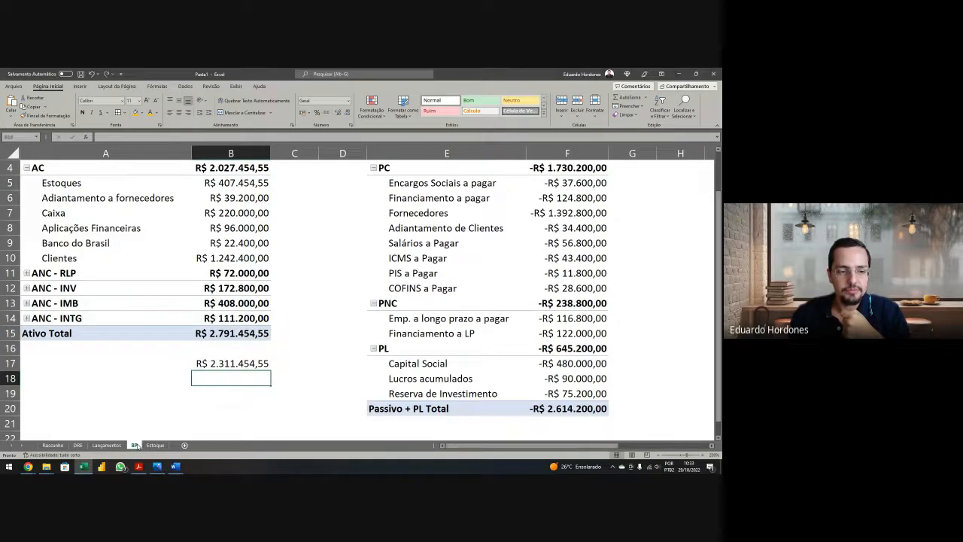
{"action": "right_click", "coordinate": [220, 274]}
{"action": "left_click", "coordinate": [245, 325]}
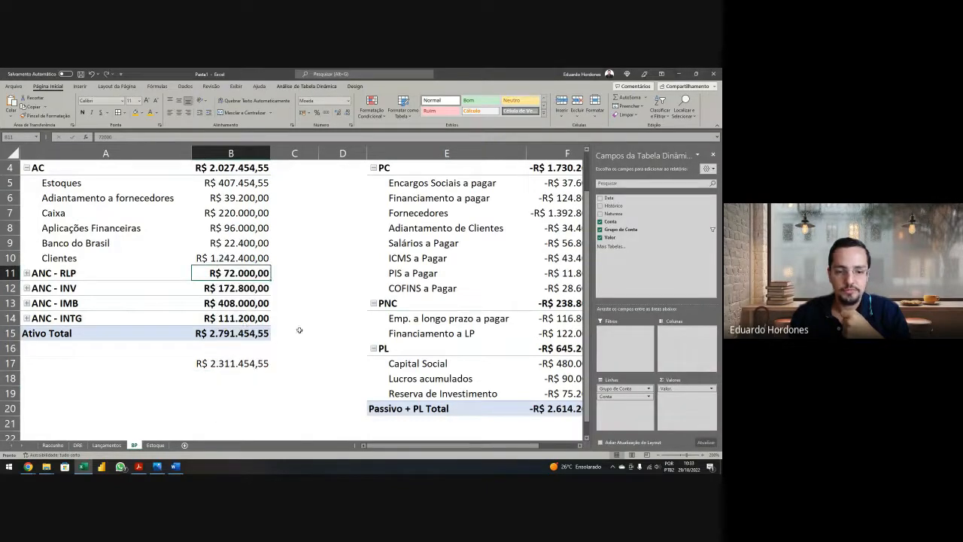
Step: Correct the check formula in B17 to =F20+B15 so it uses the Passivo + PL Total
{"action": "left_click", "coordinate": [276, 386]}
{"action": "double_click", "coordinate": [244, 364]}
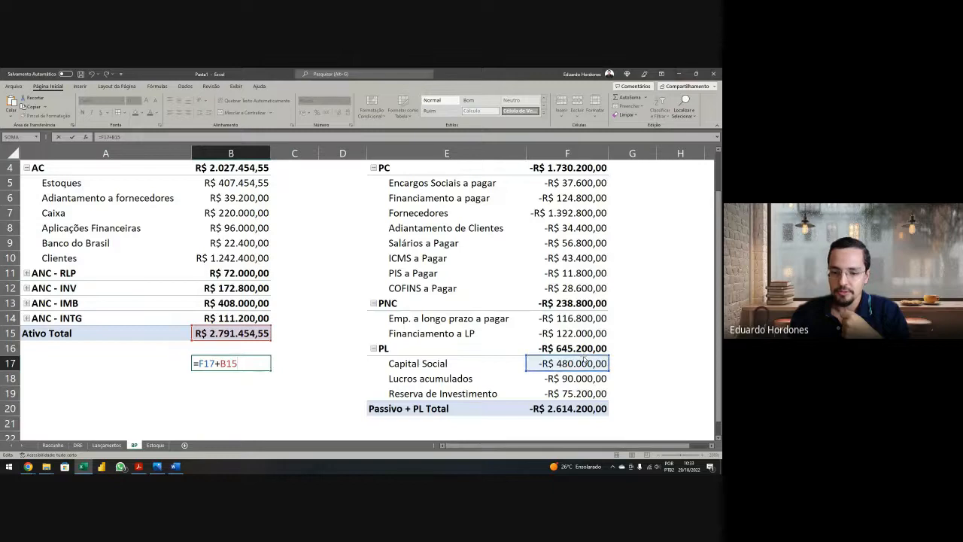
{"action": "left_click_drag", "start_coordinate": [585, 357], "coordinate": [574, 406]}
{"action": "key", "text": "Return"}
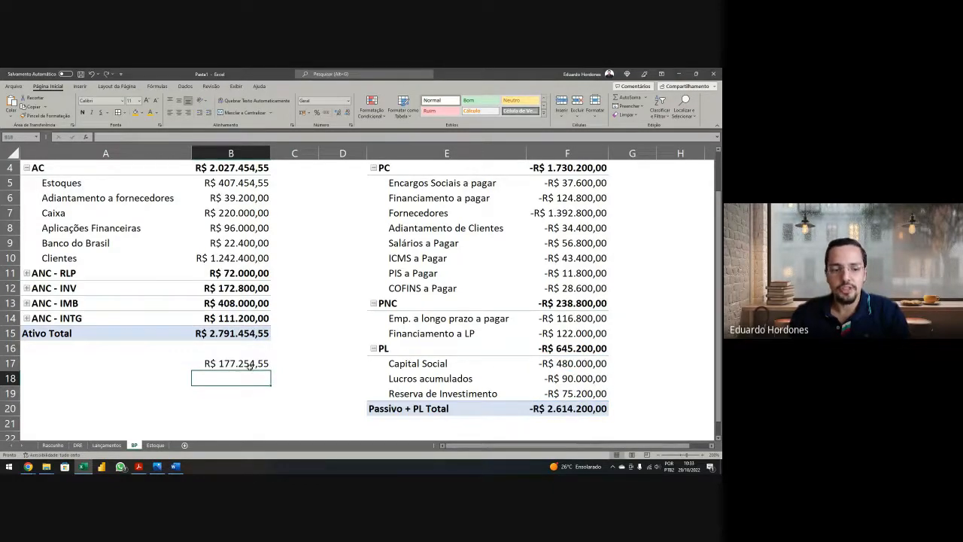
Step: Collapse the PC, PNC, PL and AC groups so the balance sheet shows only group subtotals
{"action": "scroll", "coordinate": [497, 247], "scroll_direction": "up", "scroll_amount": 1}
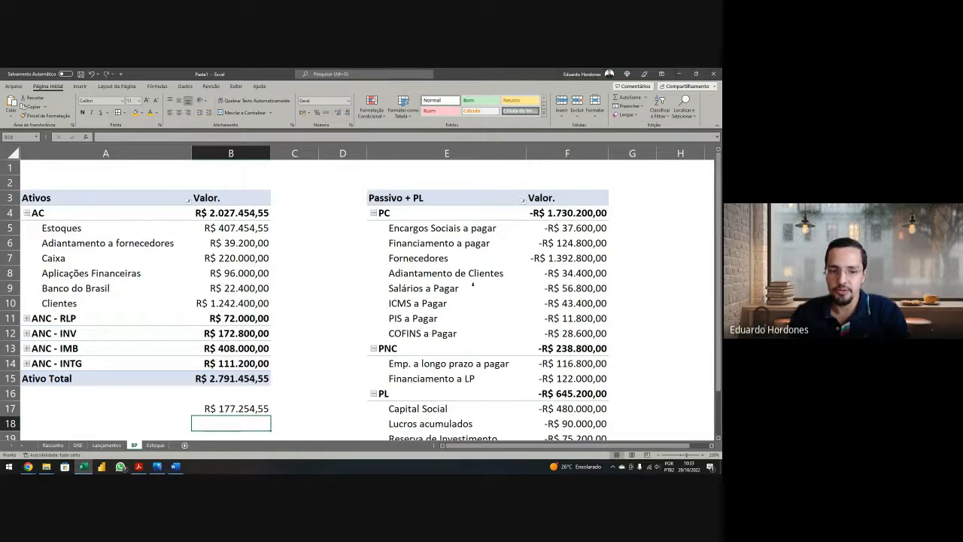
{"action": "left_click_drag", "start_coordinate": [444, 228], "coordinate": [444, 334]}
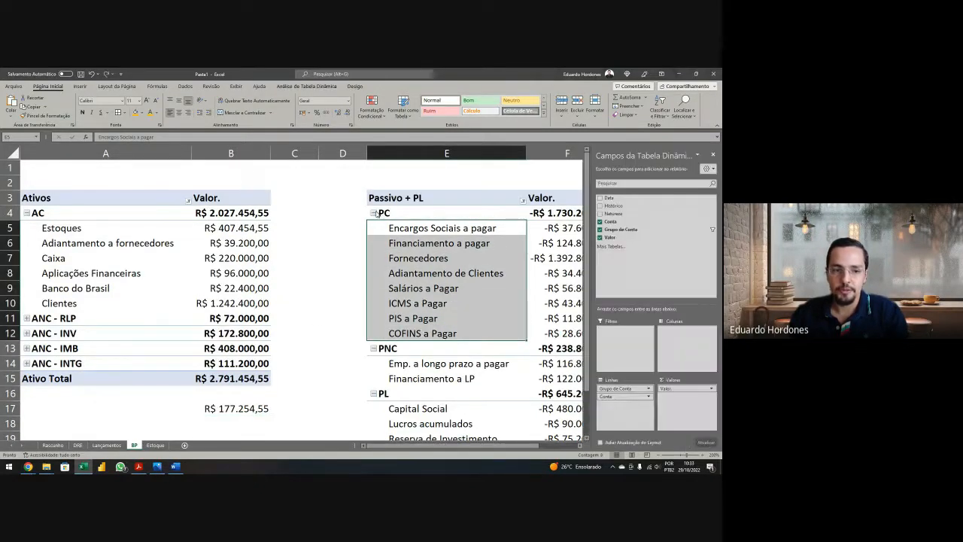
{"action": "left_click", "coordinate": [374, 213]}
{"action": "left_click", "coordinate": [373, 228]}
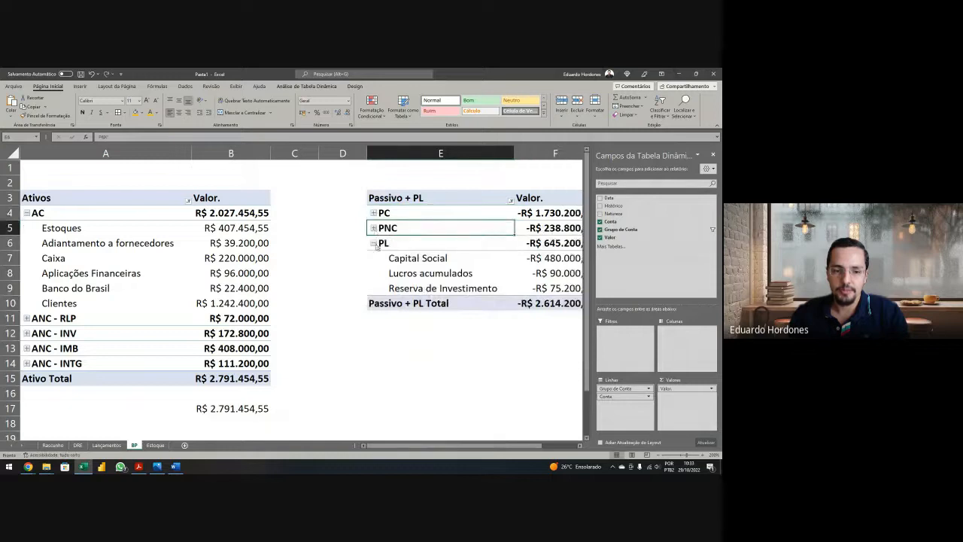
{"action": "left_click", "coordinate": [373, 243]}
{"action": "left_click", "coordinate": [374, 319]}
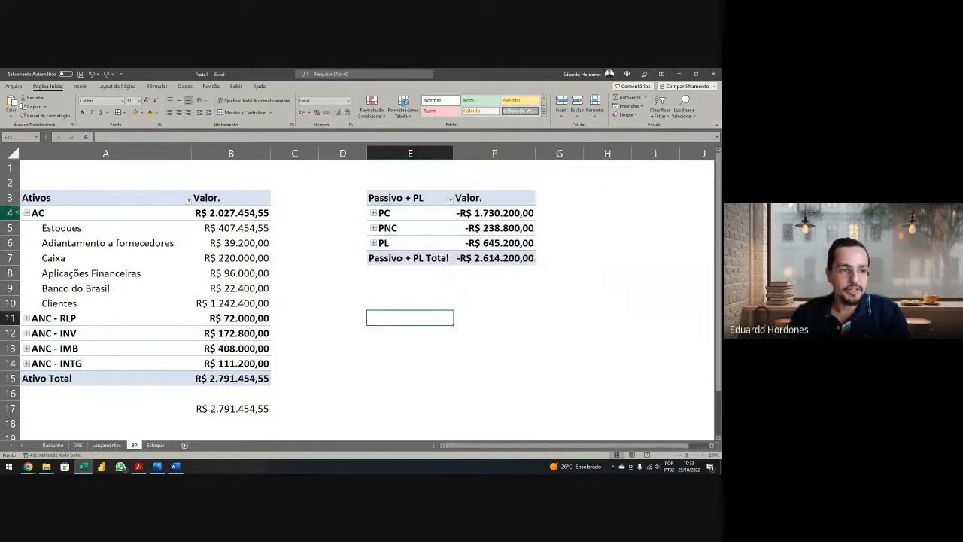
{"action": "left_click", "coordinate": [27, 213]}
Step: Replace the check formula in B17 with =B9+F7, adding Ativo Total and Passivo + PL Total
{"action": "left_click", "coordinate": [164, 407]}
{"action": "double_click", "coordinate": [164, 408]}
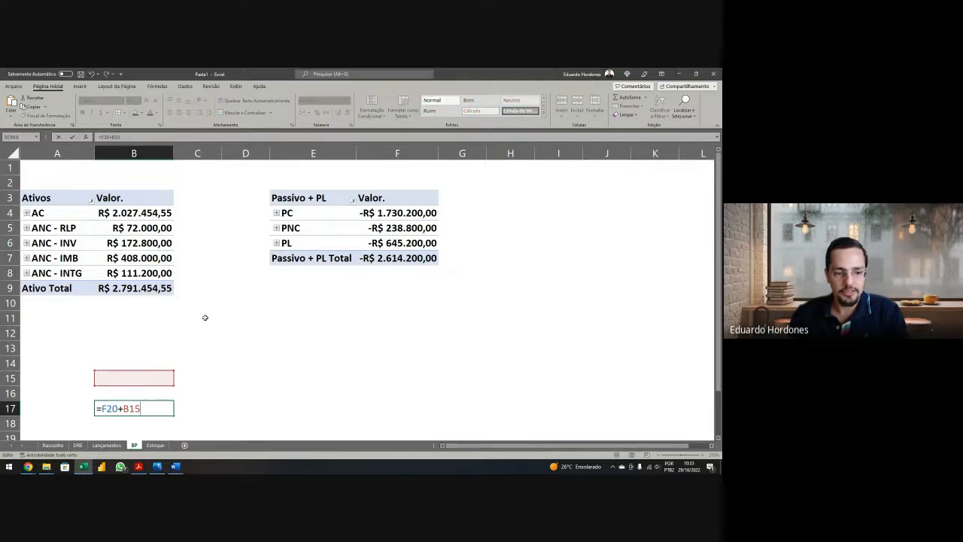
{"action": "key", "text": "Return"}
{"action": "left_click", "coordinate": [162, 407]}
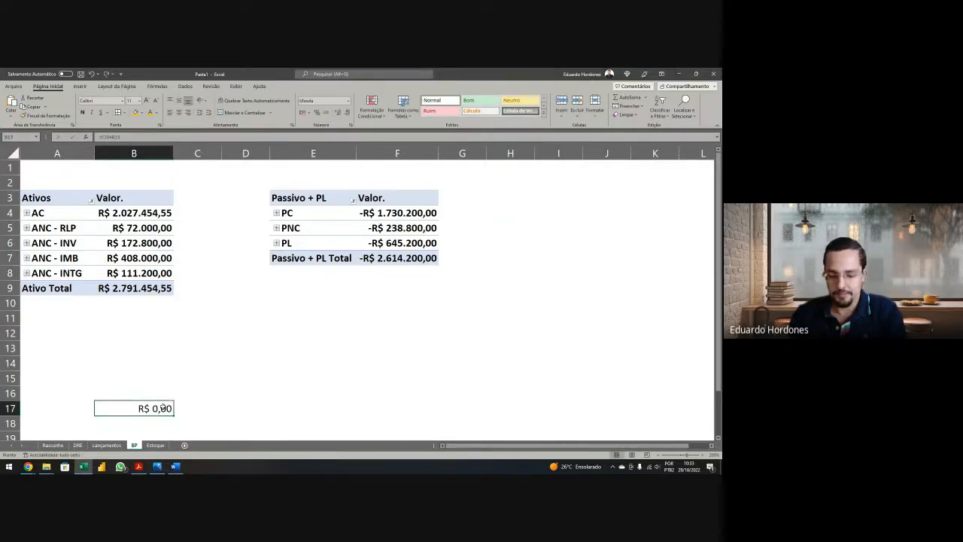
{"action": "type", "text": "="}
{"action": "left_click", "coordinate": [140, 290]}
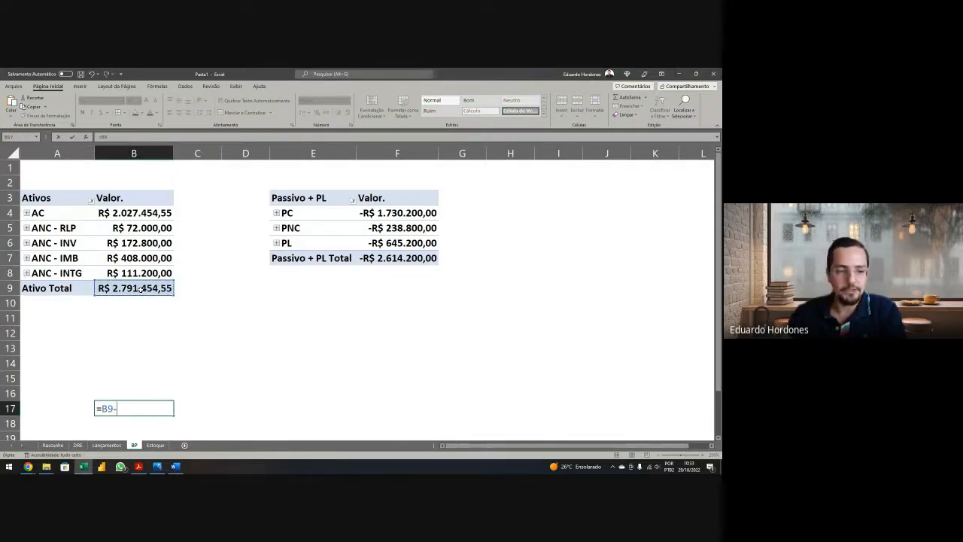
{"action": "type", "text": "+"}
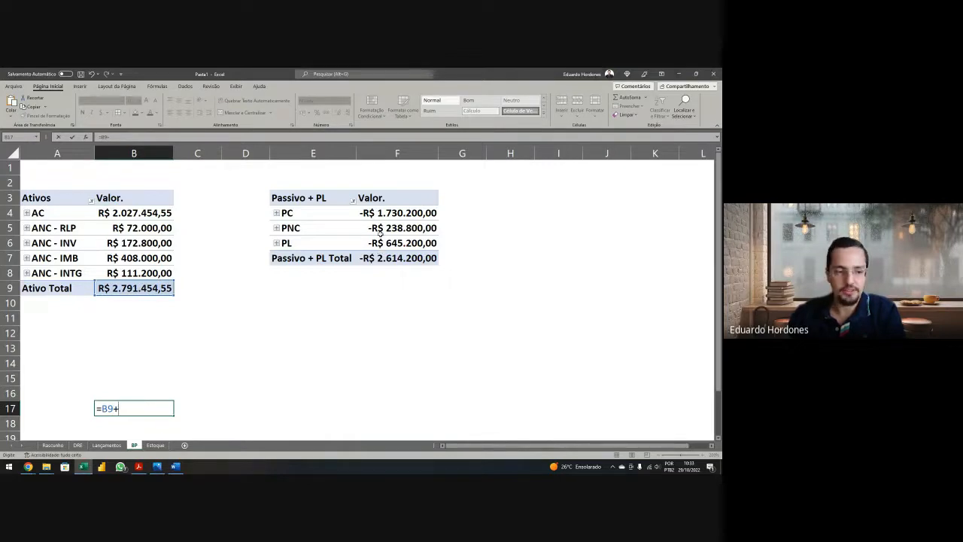
{"action": "left_click", "coordinate": [416, 258]}
{"action": "key", "text": "Return"}
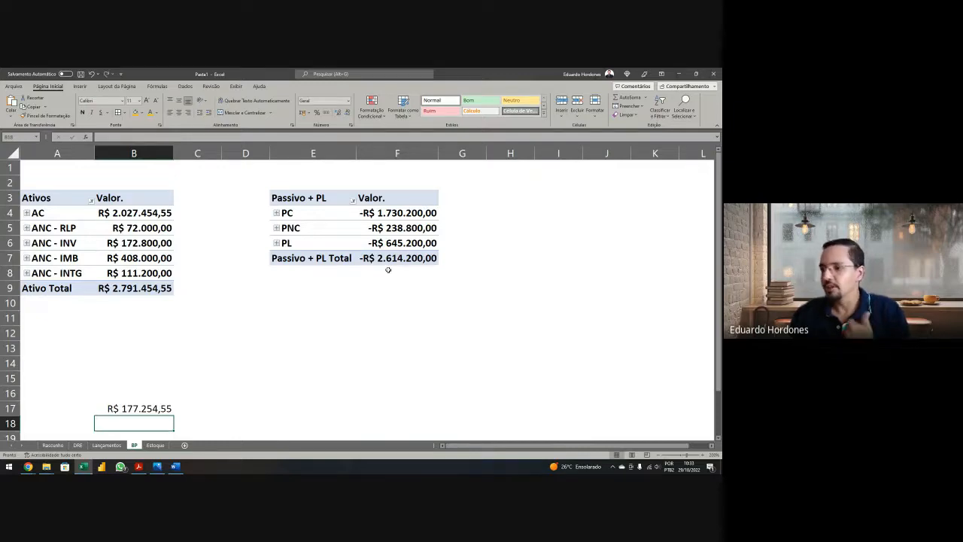
Step: Read the exercise PDF's note on income tax and social contribution, and return to the DRE sheet in Excel
{"action": "left_click", "coordinate": [139, 468]}
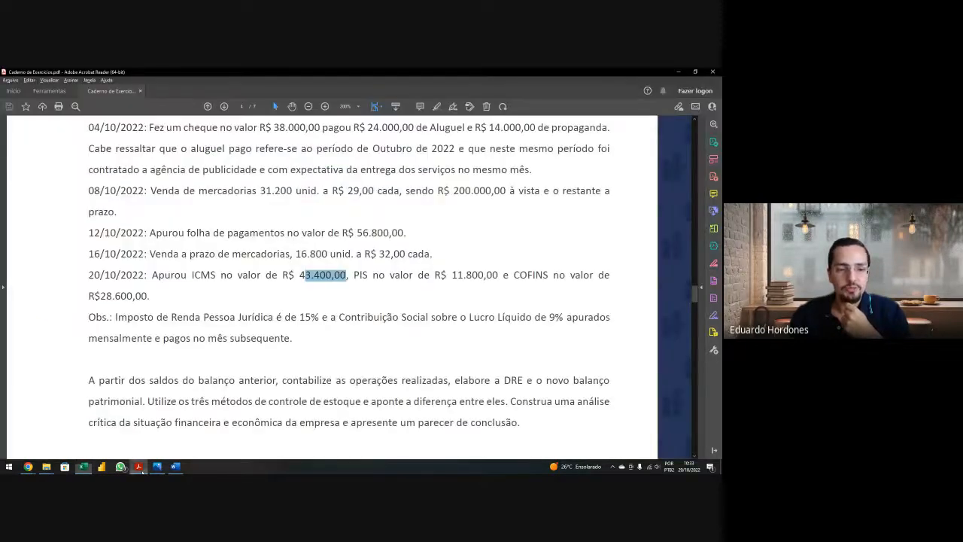
{"action": "scroll", "coordinate": [255, 304], "scroll_direction": "down", "scroll_amount": 1}
{"action": "left_click_drag", "start_coordinate": [303, 323], "coordinate": [268, 306]}
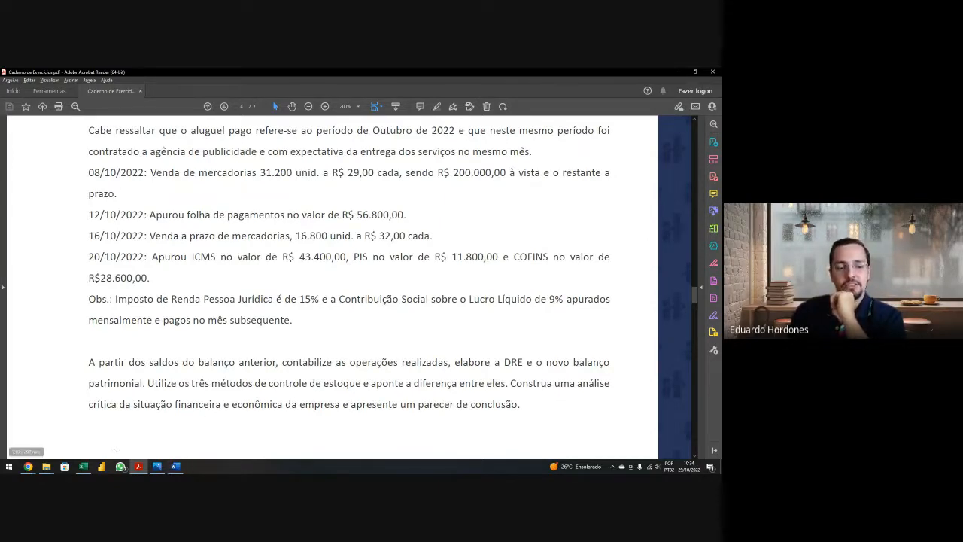
{"action": "left_click", "coordinate": [83, 467]}
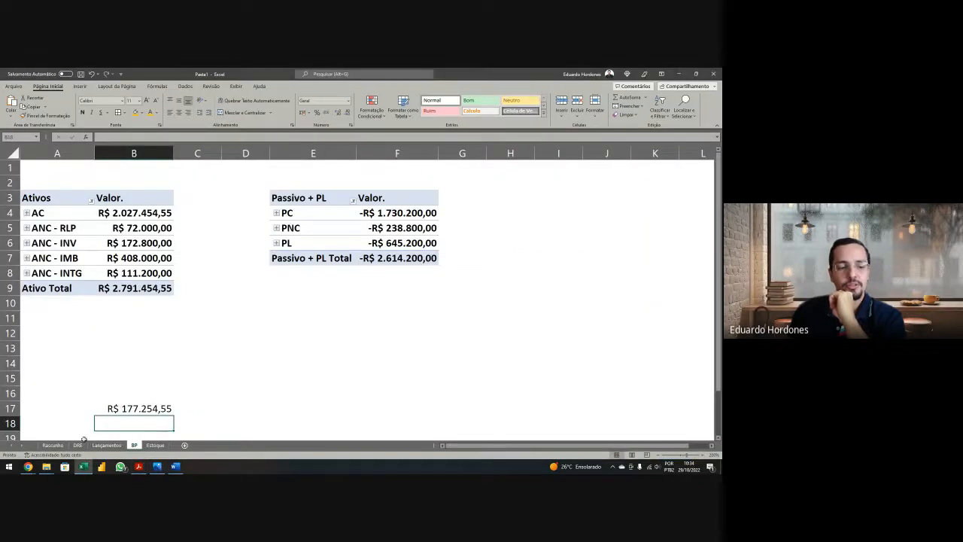
{"action": "left_click", "coordinate": [78, 445]}
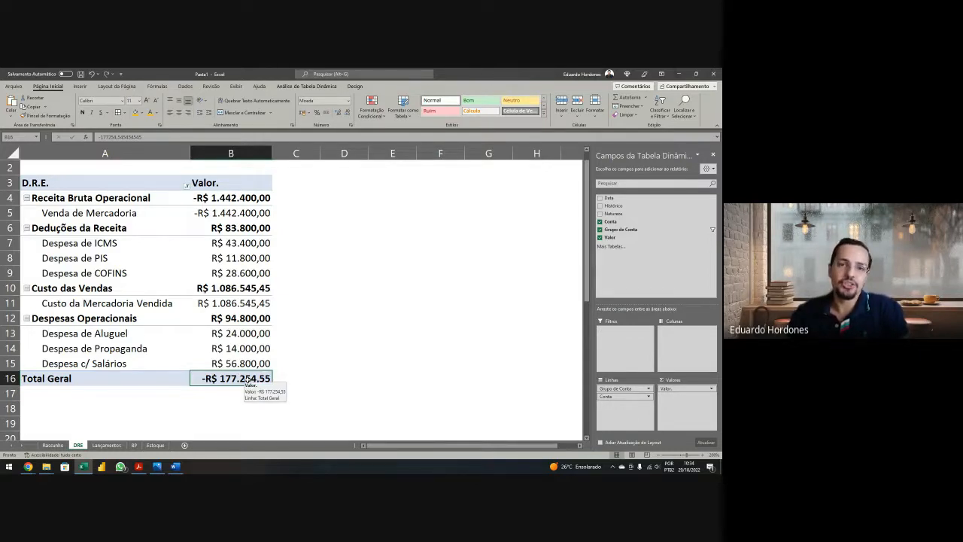
{"action": "left_click", "coordinate": [159, 196]}
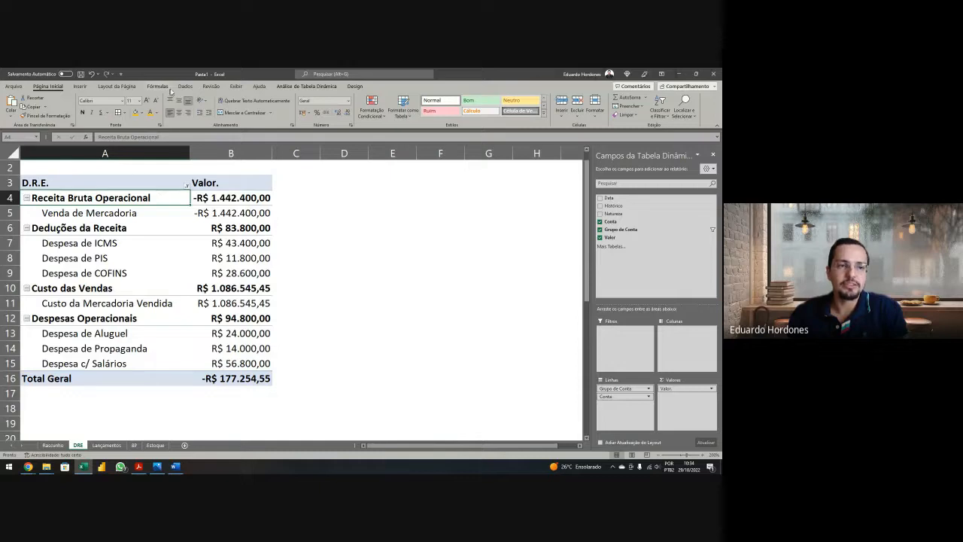
{"action": "left_click", "coordinate": [321, 86]}
{"action": "left_click", "coordinate": [503, 113]}
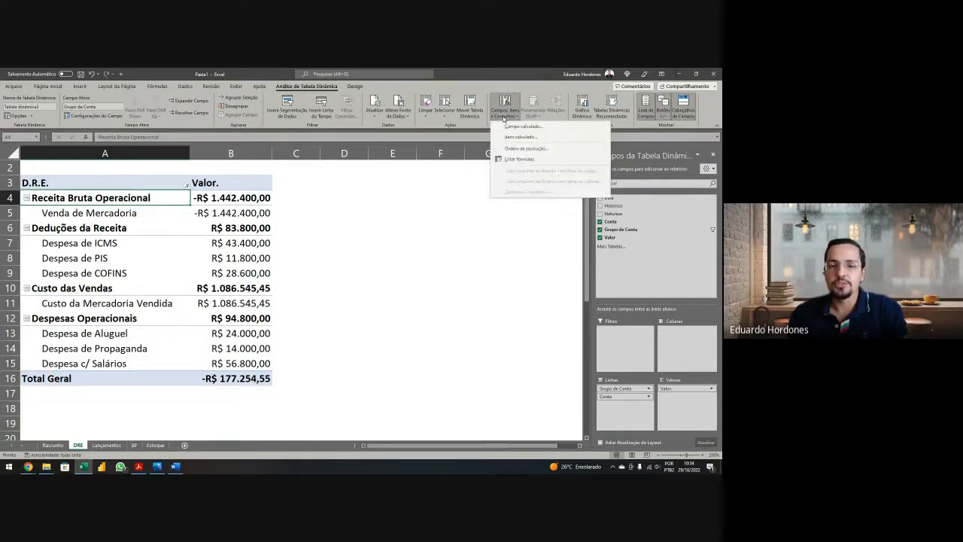
{"action": "left_click", "coordinate": [438, 217]}
Step: Examine the D.R.E. grand total and the sales, deductions, cost and operating expense values behind it
{"action": "left_click", "coordinate": [257, 380]}
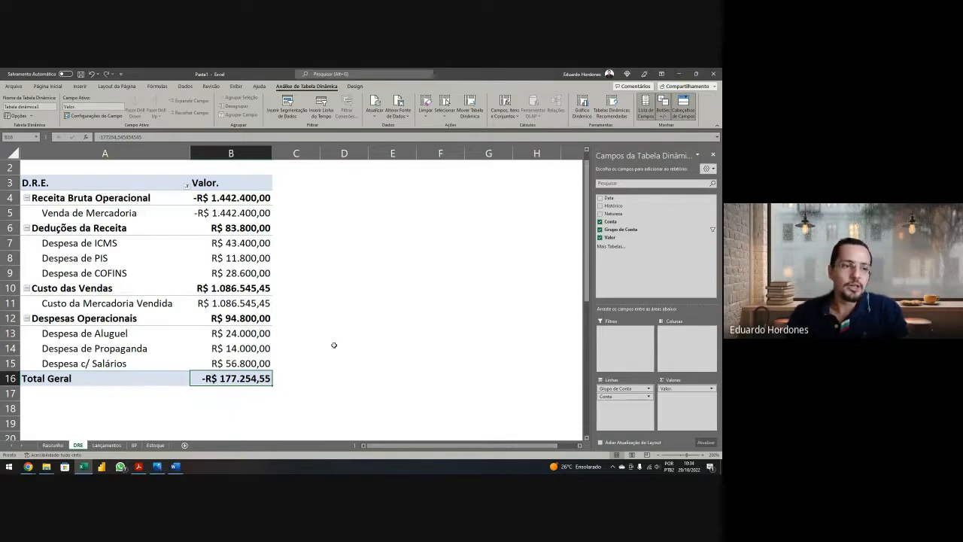
{"action": "left_click", "coordinate": [259, 215]}
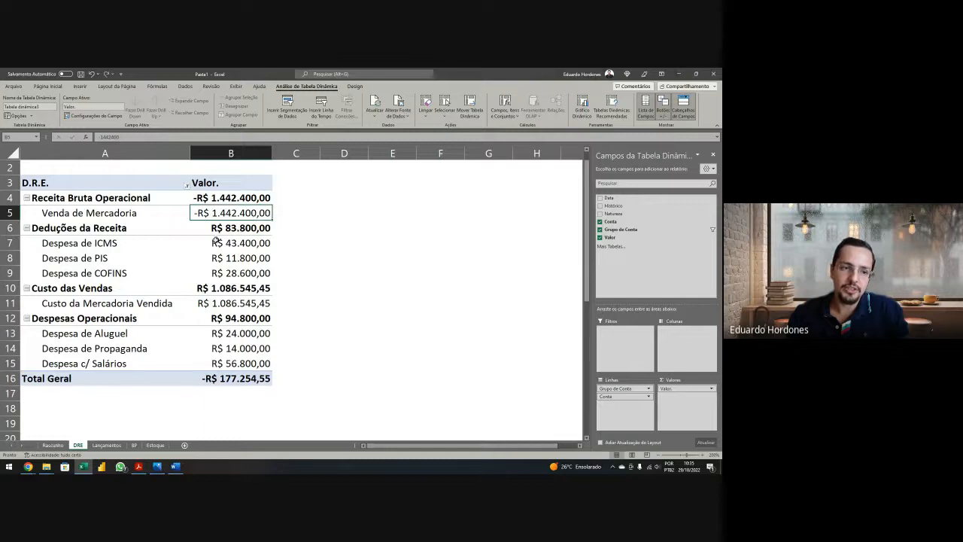
{"action": "left_click", "coordinate": [228, 233]}
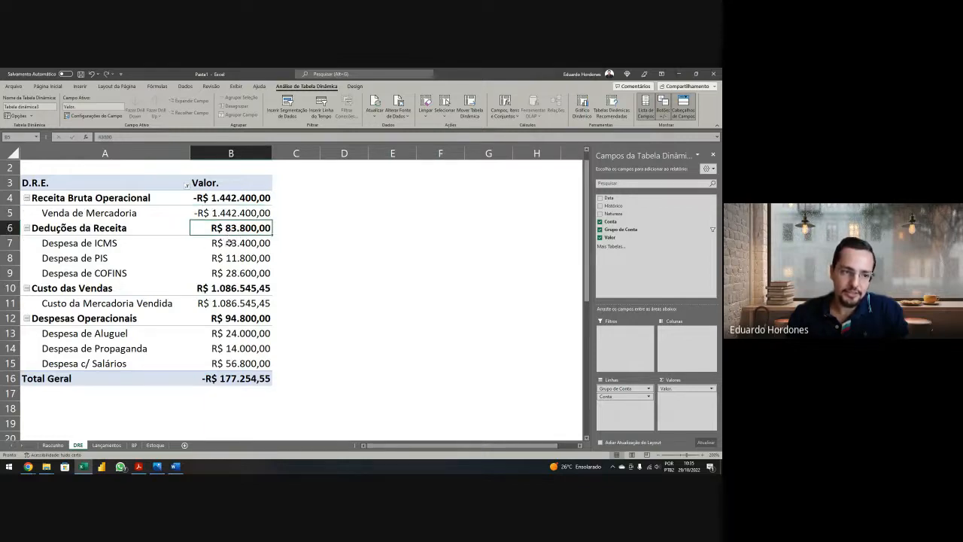
{"action": "left_click", "coordinate": [231, 318]}
{"action": "left_click", "coordinate": [224, 301]}
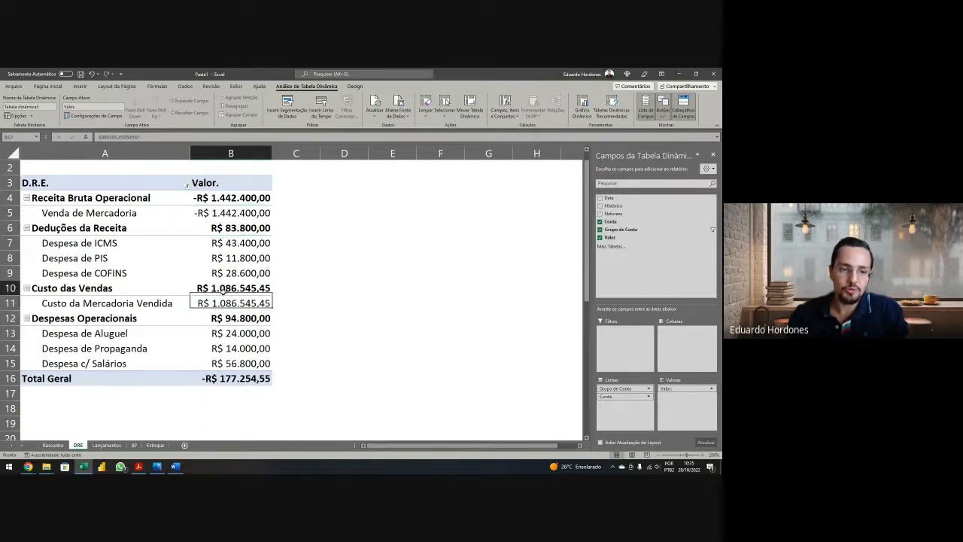
{"action": "left_click", "coordinate": [224, 291]}
{"action": "left_click", "coordinate": [259, 375]}
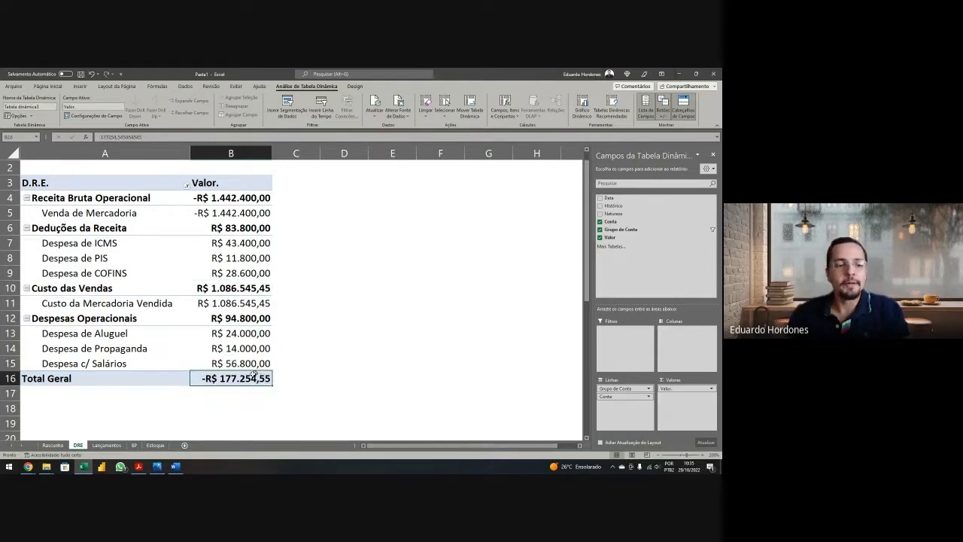
Step: Return to the Lançamentos sheet and start a new journal row 46 with the date 29/10/2022
{"action": "left_click", "coordinate": [107, 444]}
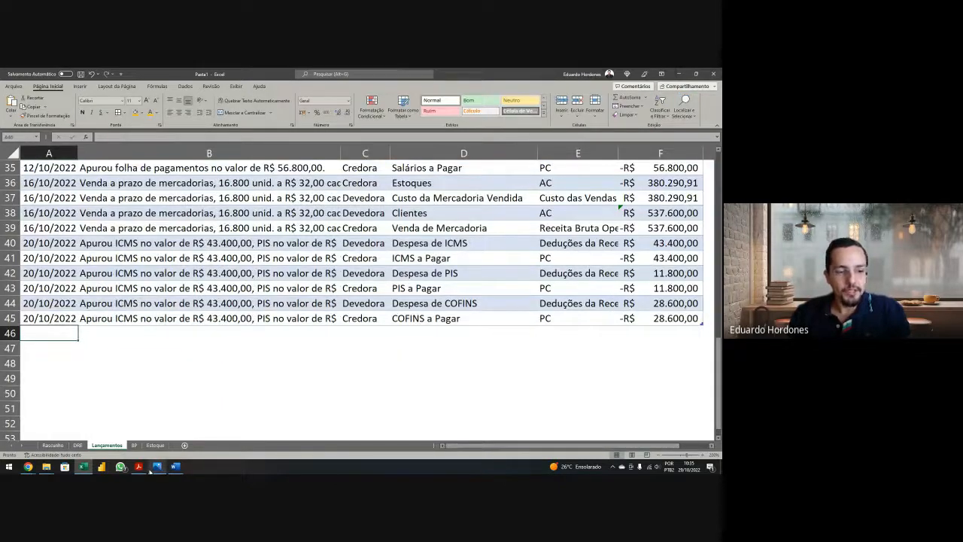
{"action": "left_click", "coordinate": [156, 466]}
{"action": "key", "text": "alt+Tab"}
{"action": "type", "text": "29/10"}
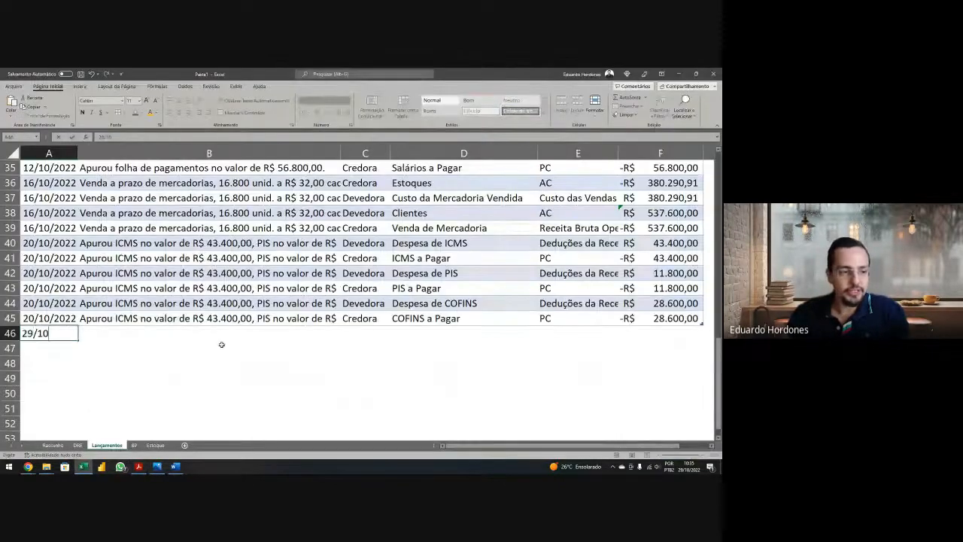
{"action": "key", "text": "Return"}
Step: Copy the exercise PDF's note on Imposto de Renda and Contribuição Social, without "Obs.:", into the Histórico of row 46 in Excel
{"action": "key", "text": "alt+Tab"}
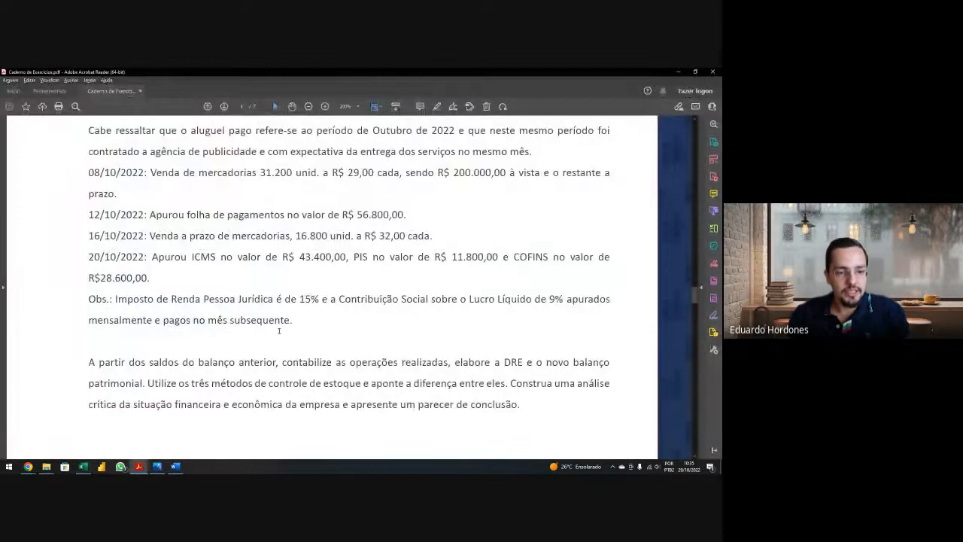
{"action": "left_click_drag", "start_coordinate": [293, 320], "coordinate": [115, 299]}
{"action": "key", "text": "ctrl+c"}
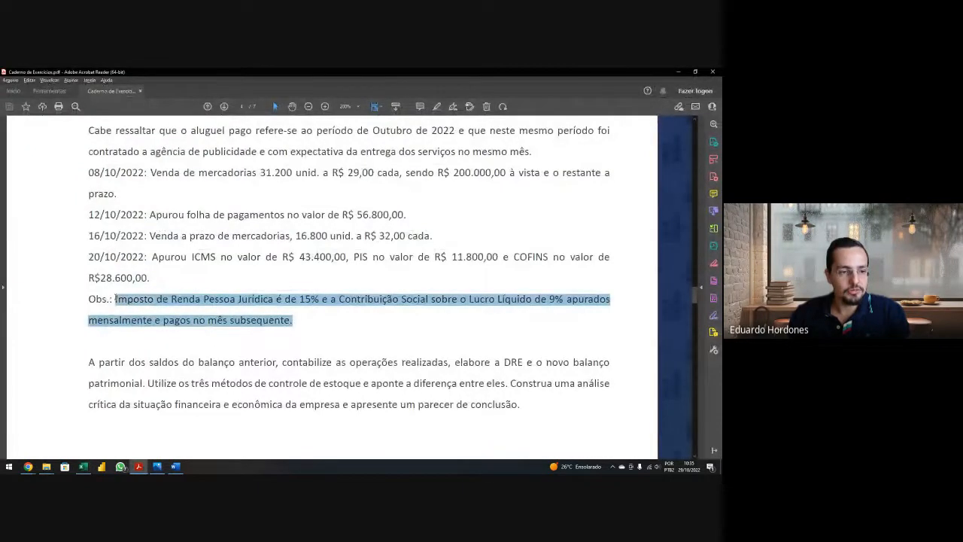
{"action": "key", "text": "alt+Tab"}
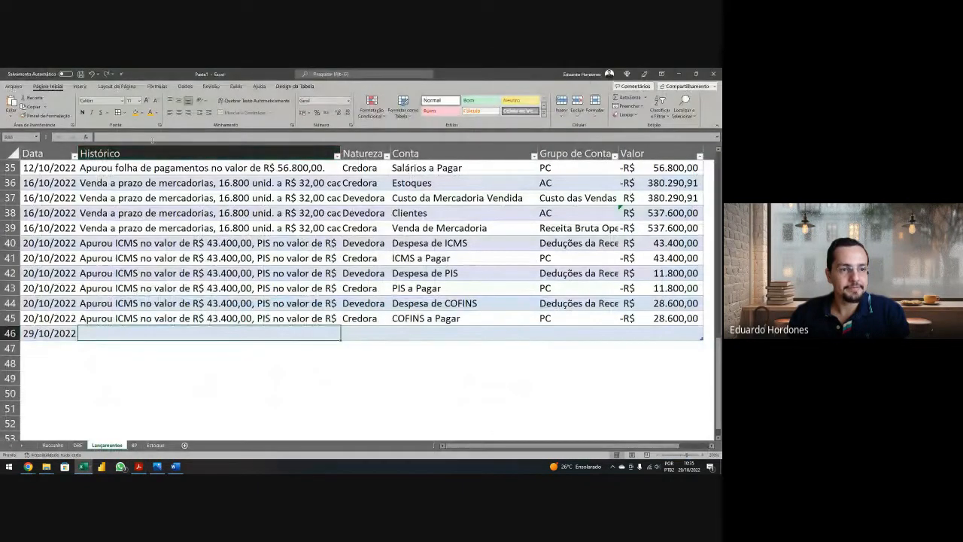
{"action": "key", "text": "ctrl+v"}
{"action": "key", "text": "Return"}
Step: Duplicate the date and Histórico of row 46 into row 47
{"action": "key", "text": "Up"}
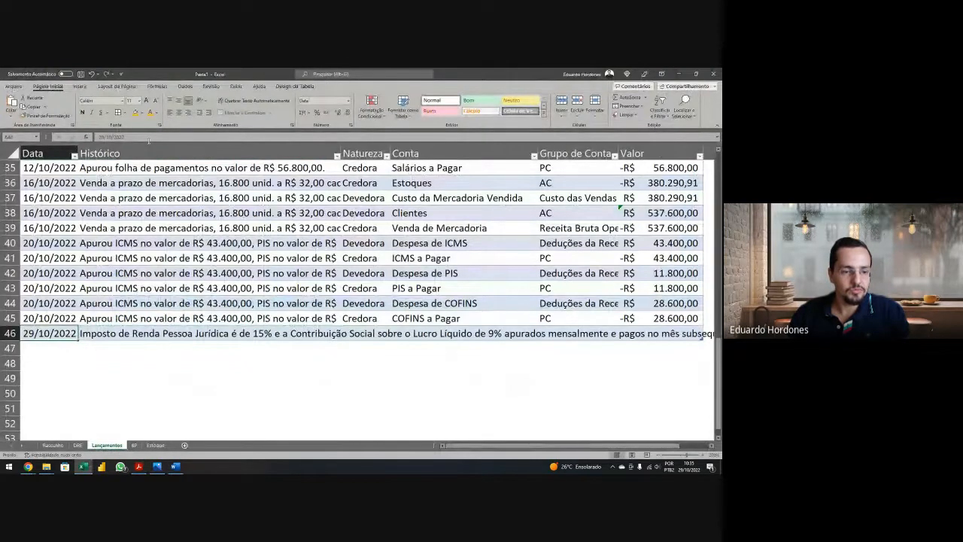
{"action": "key", "text": "shift+Right"}
{"action": "key", "text": "ctrl+c"}
{"action": "key", "text": "Down"}
{"action": "key", "text": "ctrl+v"}
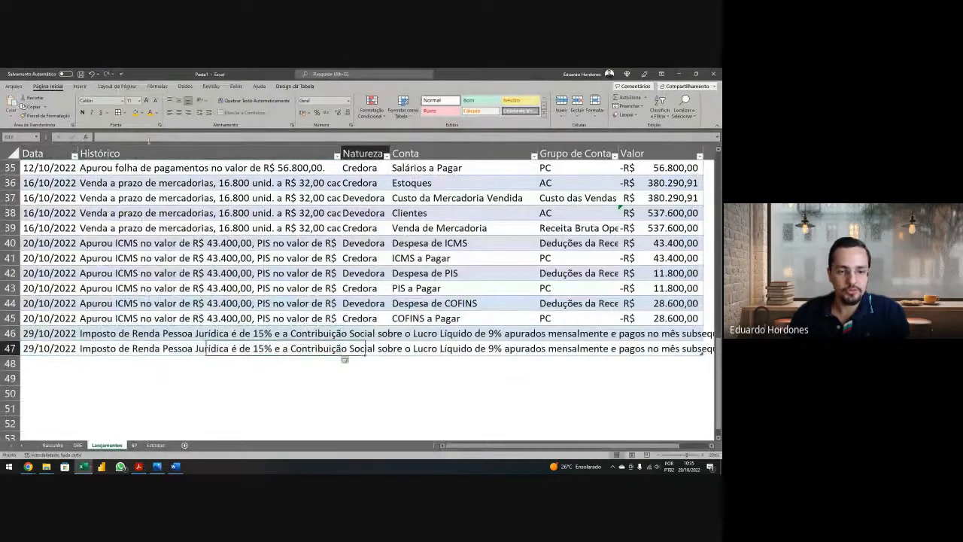
Step: Set the Natureza to Devedora in row 46 and Credora in row 47
{"action": "key", "text": "Up"}
{"action": "key", "text": "Right"}
{"action": "key", "text": "Right"}
{"action": "type", "text": "Devedora"}
{"action": "key", "text": "Return"}
{"action": "type", "text": "Credora"}
{"action": "key", "text": "Return"}
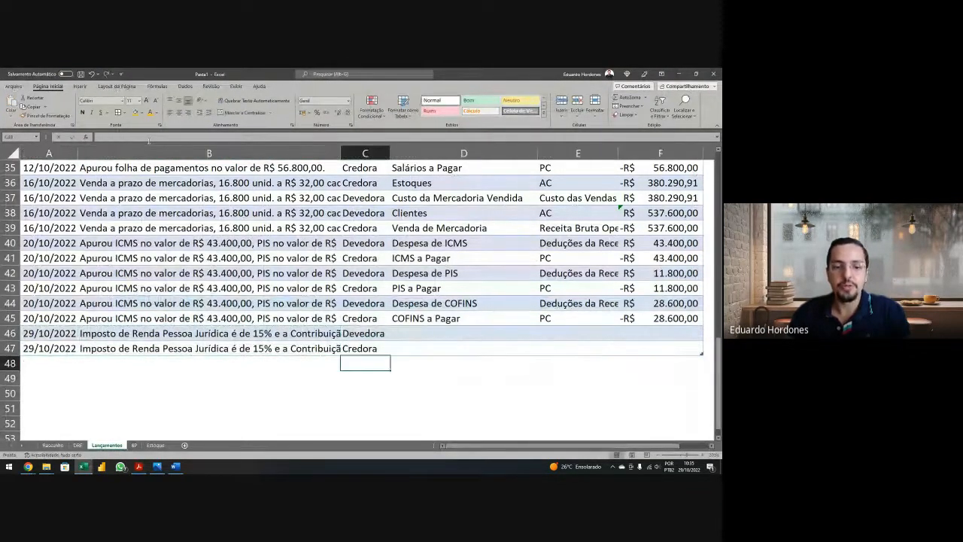
Step: Duplicate the date, Histórico and Natureza of rows 46 and 47 into rows 48 and 49
{"action": "key", "text": "Up"}
{"action": "key", "text": "Left"}
{"action": "key", "text": "Left"}
{"action": "key", "text": "Up"}
{"action": "key", "text": "shift+Right"}
{"action": "key", "text": "shift+Right"}
{"action": "key", "text": "shift+Down"}
{"action": "key", "text": "ctrl+c"}
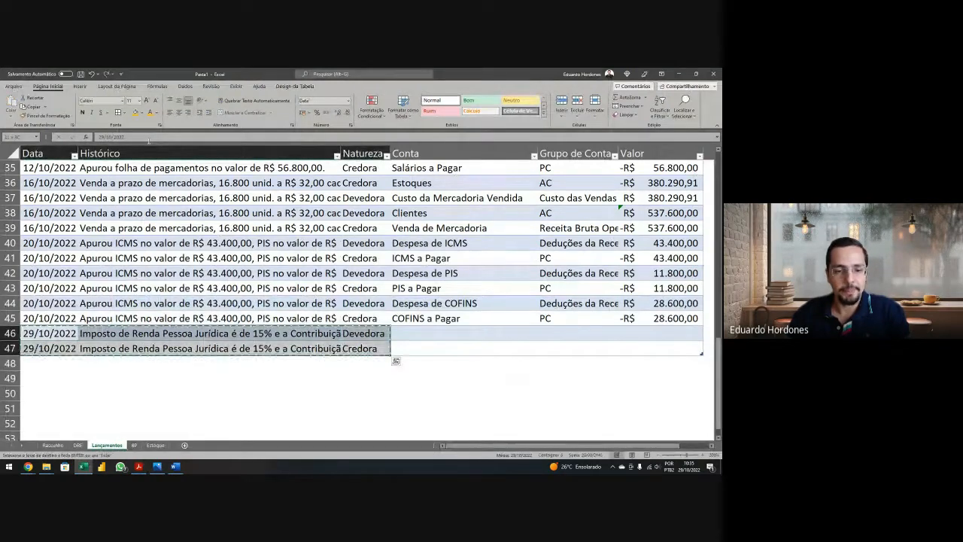
{"action": "key", "text": "Down"}
{"action": "key", "text": "Down"}
{"action": "key", "text": "ctrl+v"}
Step: Enter the Conta IRPJ in row 46 and IRPJ a Pagar in row 47
{"action": "key", "text": "Right"}
{"action": "key", "text": "Right"}
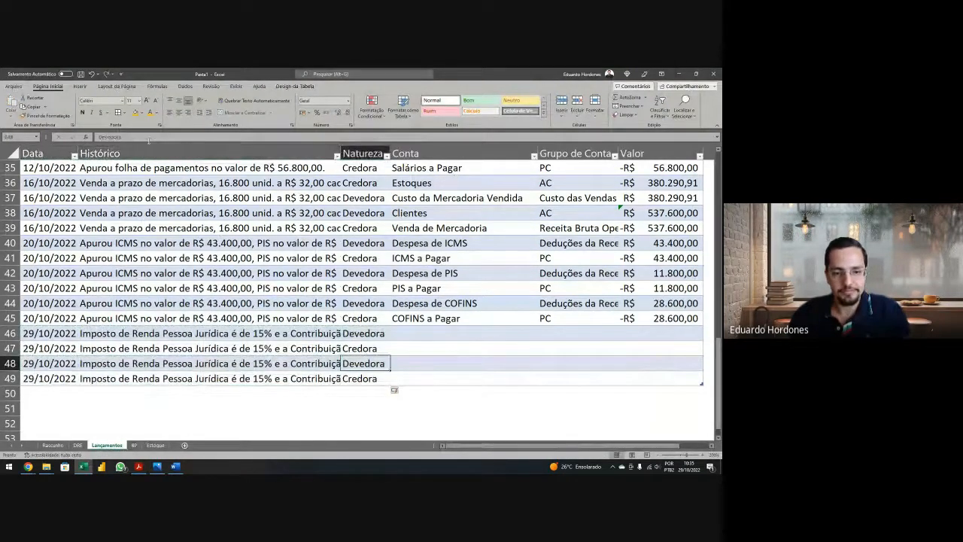
{"action": "key", "text": "Up"}
{"action": "key", "text": "Up"}
{"action": "key", "text": "Right"}
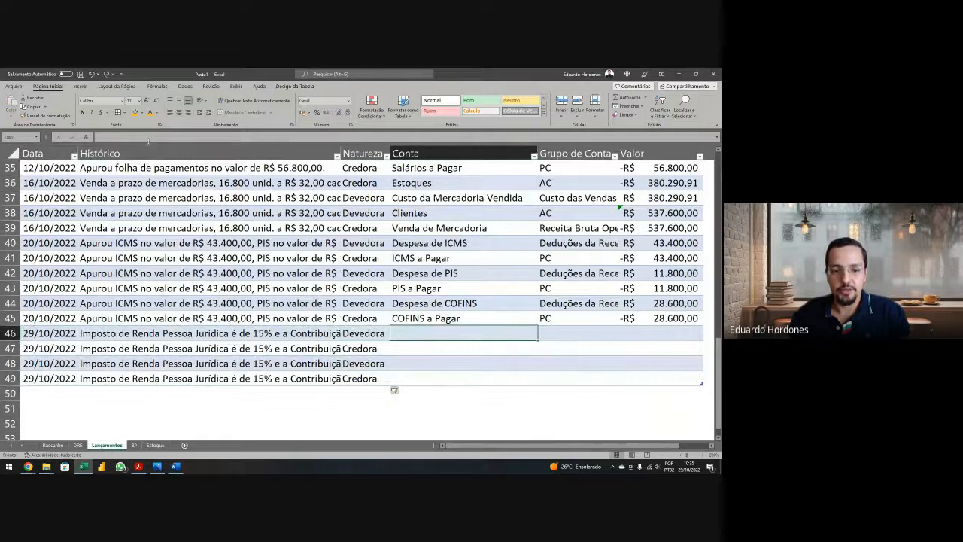
{"action": "type", "text": "D"}
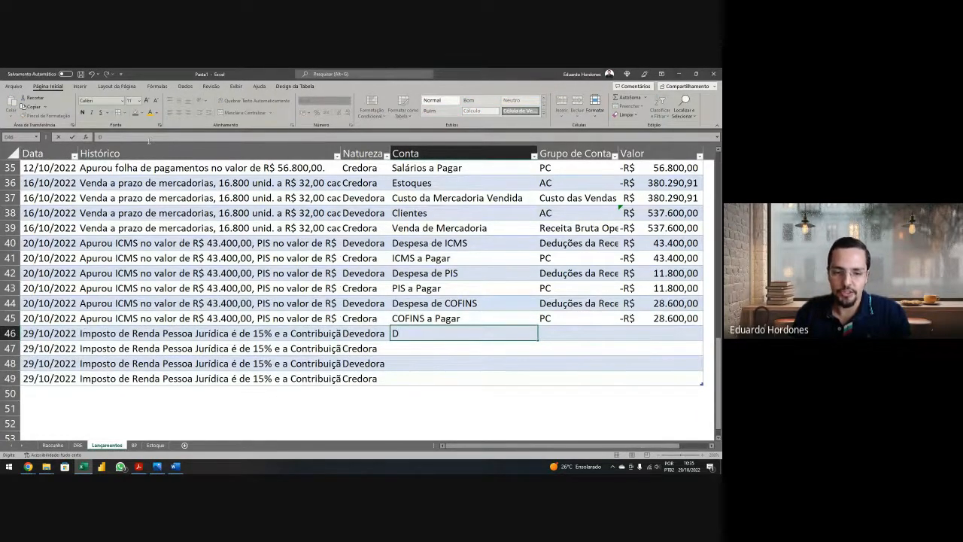
{"action": "key", "text": "BackSpace"}
{"action": "type", "text": "IR"}
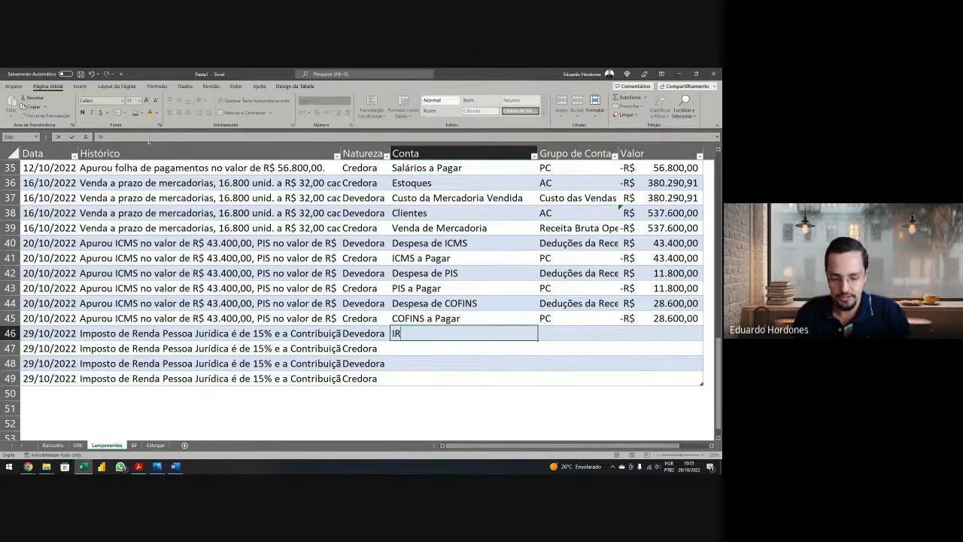
{"action": "type", "text": "PJ"}
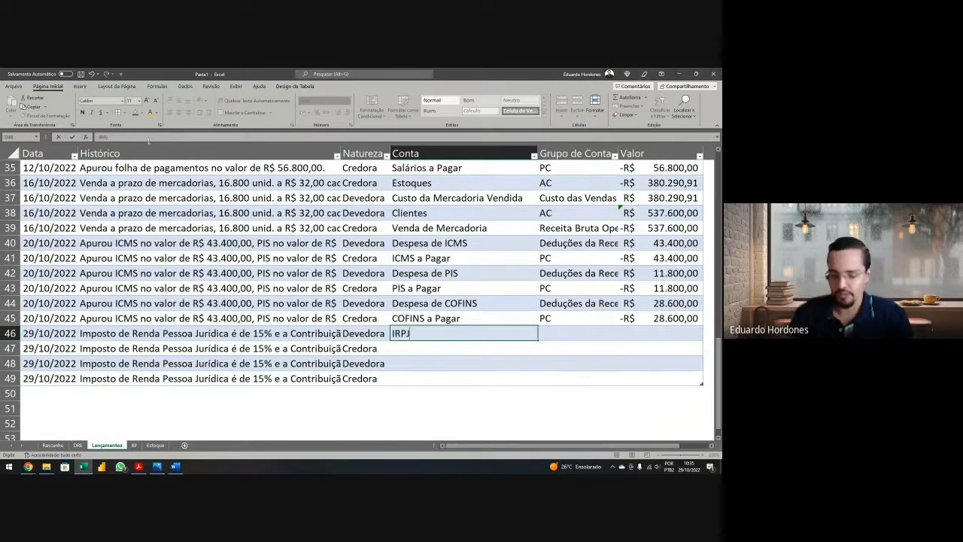
{"action": "key", "text": "Return"}
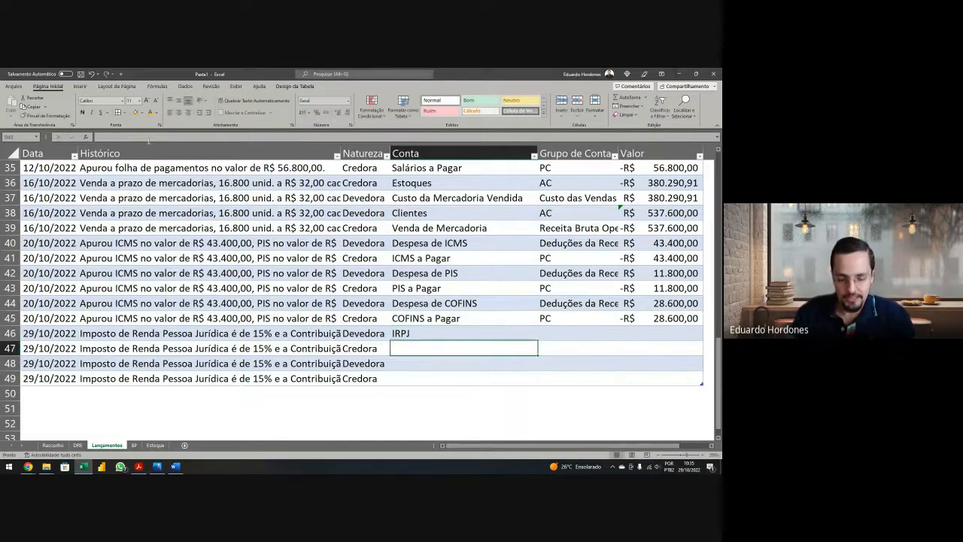
{"action": "type", "text": "IRPJ a Pagar"}
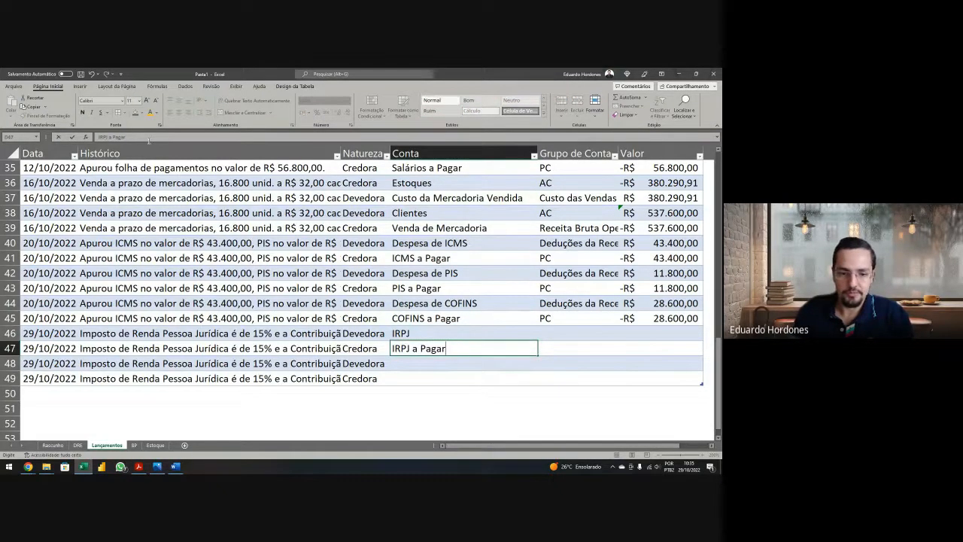
{"action": "key", "text": "Return"}
Step: Enter the Conta CSLL in row 48 and CSLL a Pagar in row 49
{"action": "type", "text": "CSLL"}
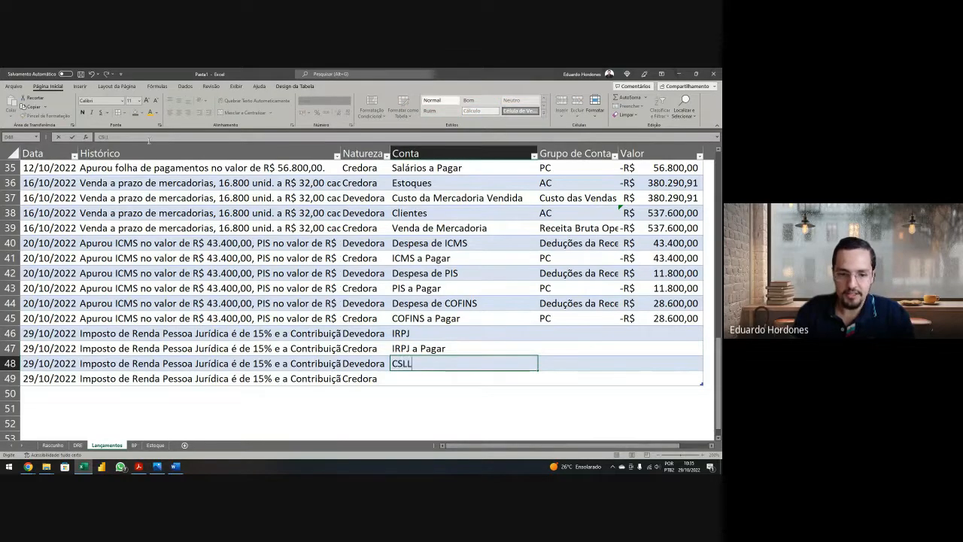
{"action": "key", "text": "Return"}
{"action": "type", "text": "C"}
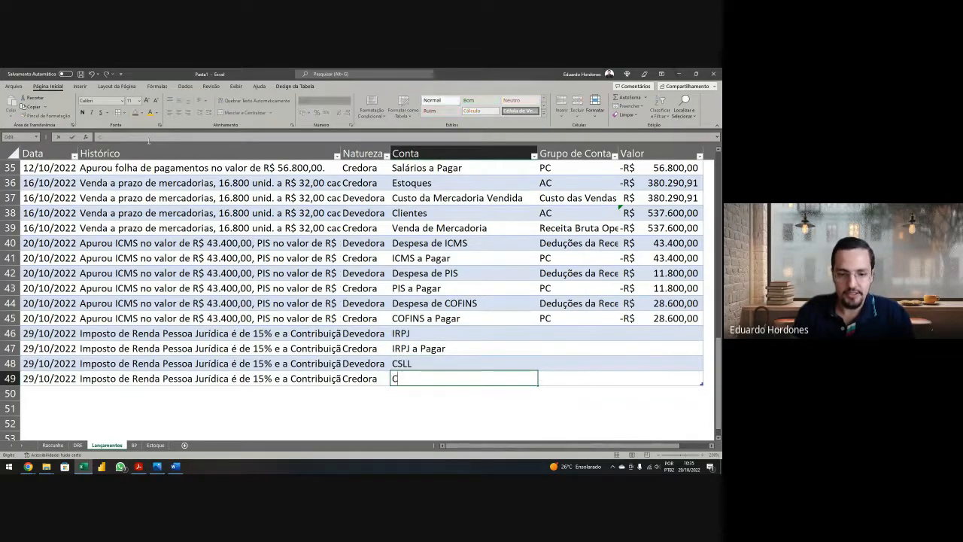
{"action": "type", "text": "SLL a Pagar"}
{"action": "key", "text": "Return"}
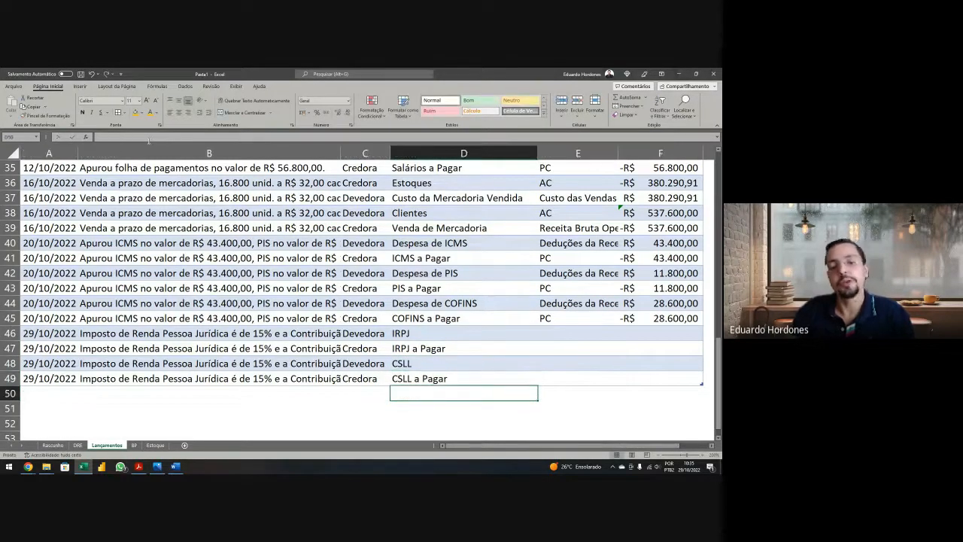
Step: Set the Grupo de Conta to IR/CSLL for the IRPJ and CSLL entries in rows 46 and 48
{"action": "key", "text": "Up"}
{"action": "key", "text": "Up"}
{"action": "key", "text": "Up"}
{"action": "key", "text": "Up"}
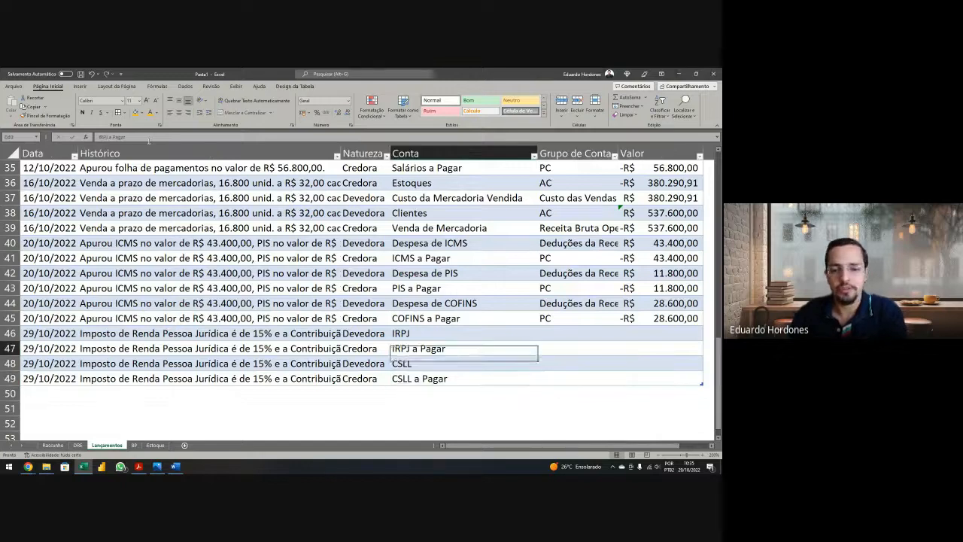
{"action": "key", "text": "Right"}
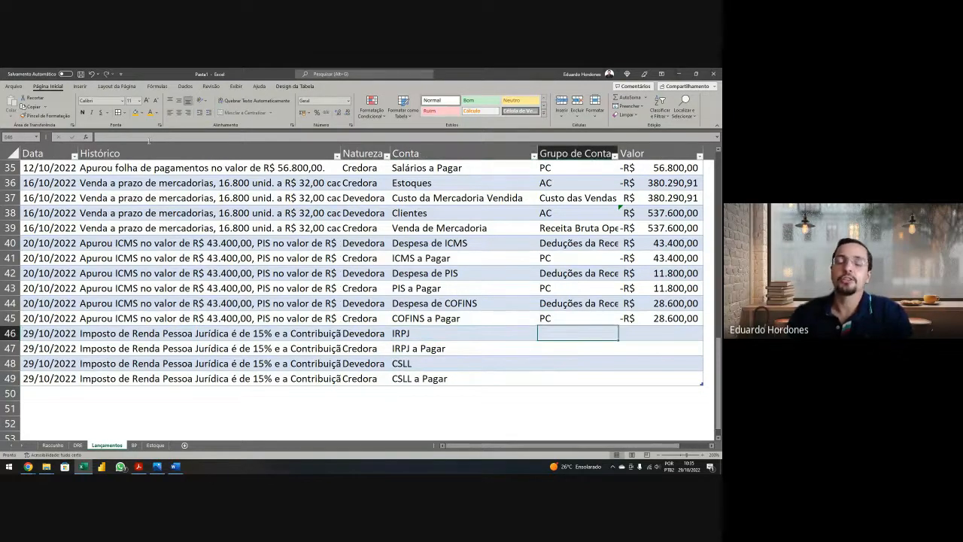
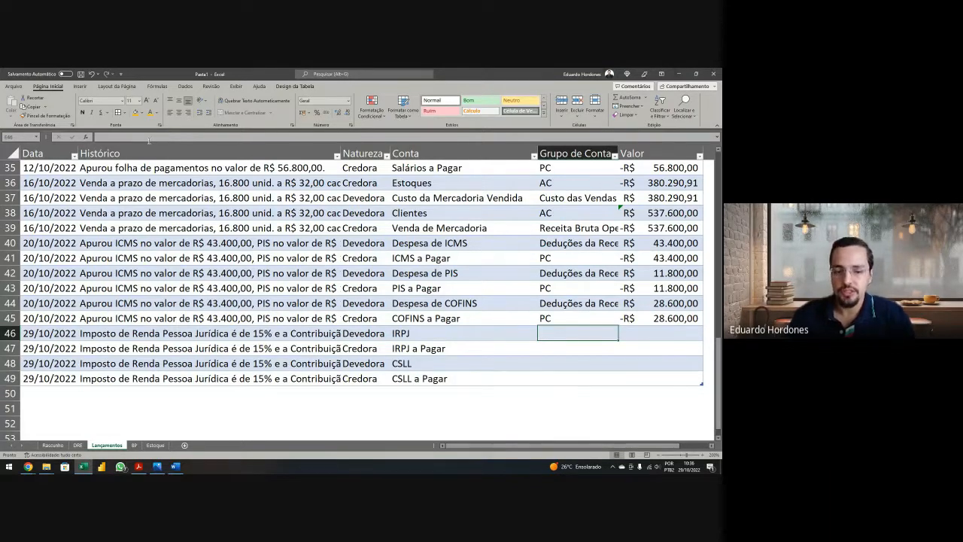
{"action": "type", "text": "IR"}
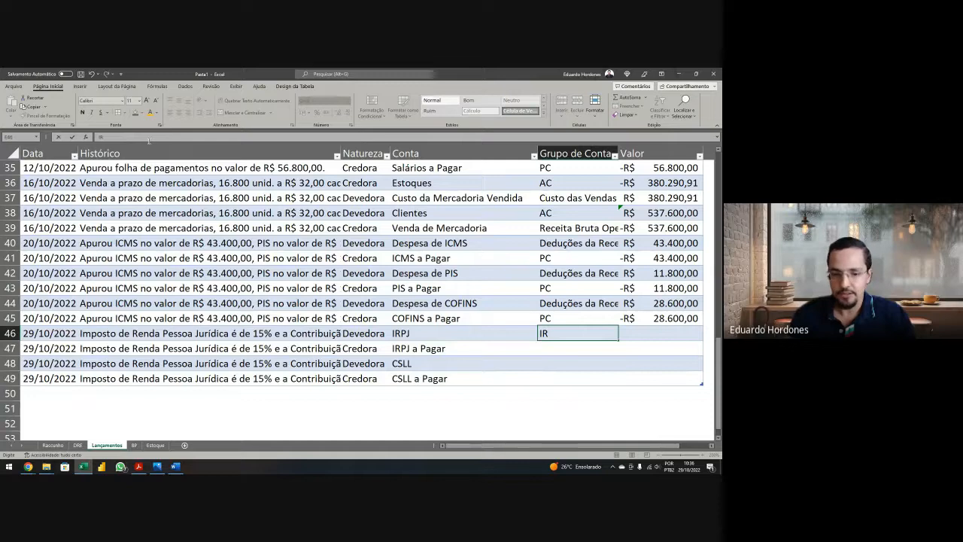
{"action": "type", "text": "/CSLL"}
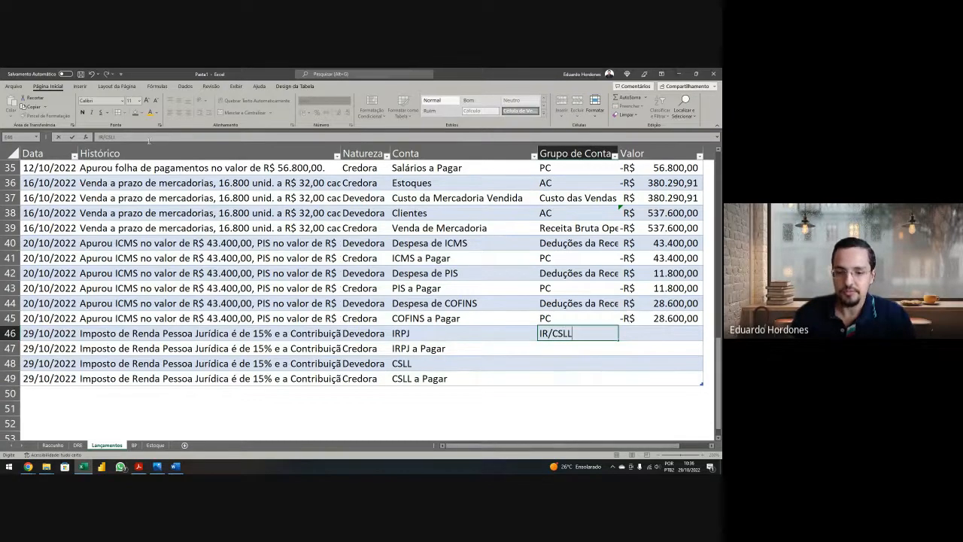
{"action": "key", "text": "Return"}
{"action": "key", "text": "Up"}
{"action": "key", "text": "ctrl+c"}
{"action": "key", "text": "Down"}
{"action": "key", "text": "Down"}
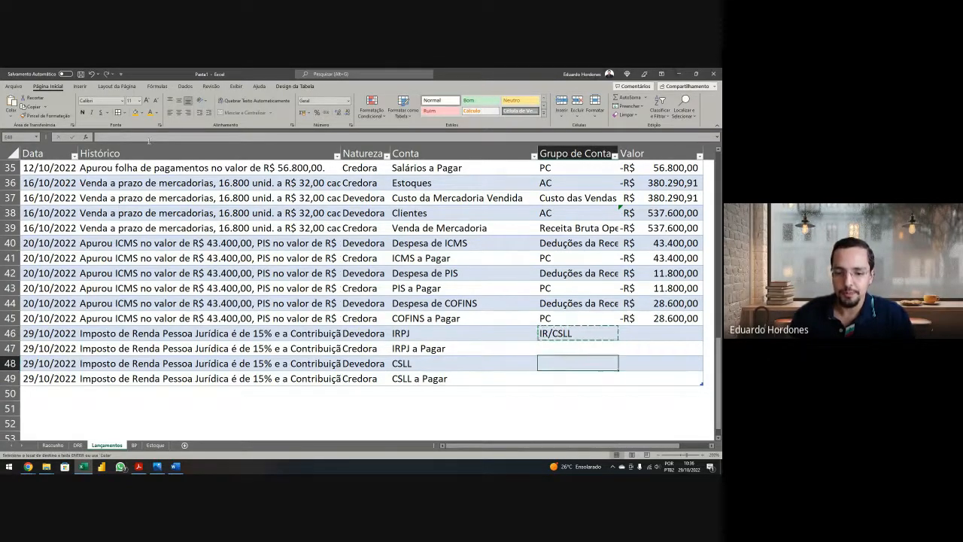
{"action": "key", "text": "Return"}
Step: Set the Grupo de Conta to PC for IRPJ a Pagar and CSLL a Pagar in rows 47 and 49
{"action": "key", "text": "Up"}
{"action": "type", "text": "PC"}
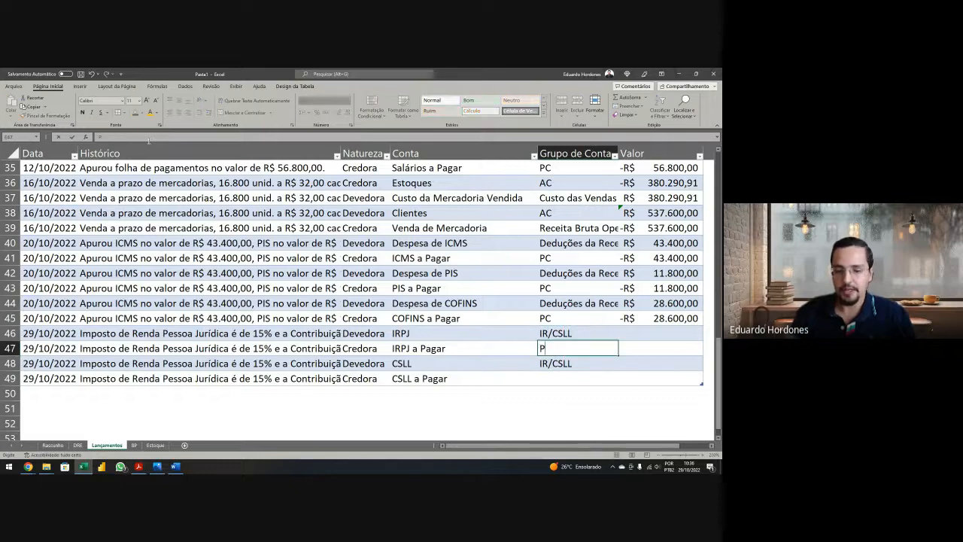
{"action": "key", "text": "Return"}
{"action": "key", "text": "Down"}
{"action": "type", "text": "PC"}
{"action": "key", "text": "Return"}
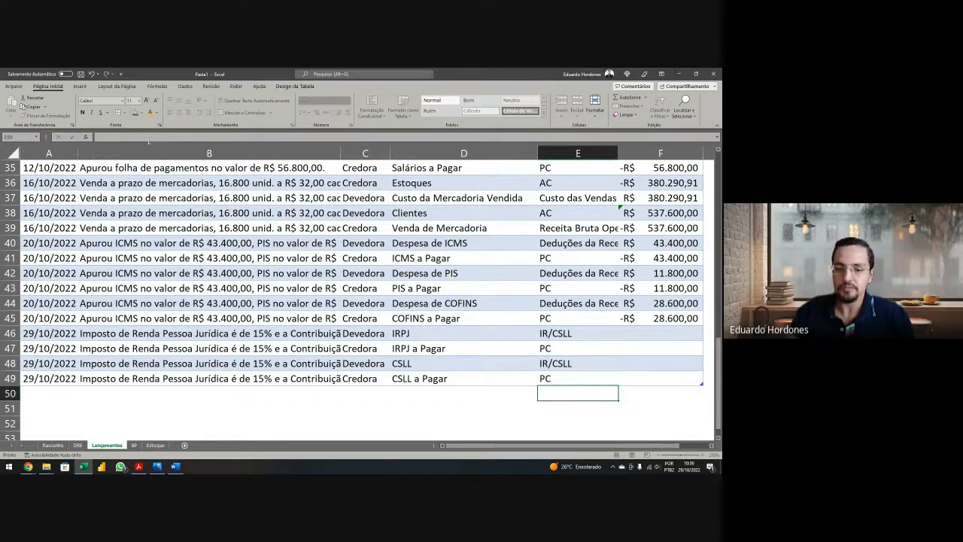
Step: Copy the Total Geral from the DRE sheet into the Valor cell of the IRPJ entry, F46, on the Lançamentos sheet
{"action": "key", "text": "Up"}
{"action": "key", "text": "Up"}
{"action": "key", "text": "Up"}
{"action": "key", "text": "Up"}
{"action": "key", "text": "Right"}
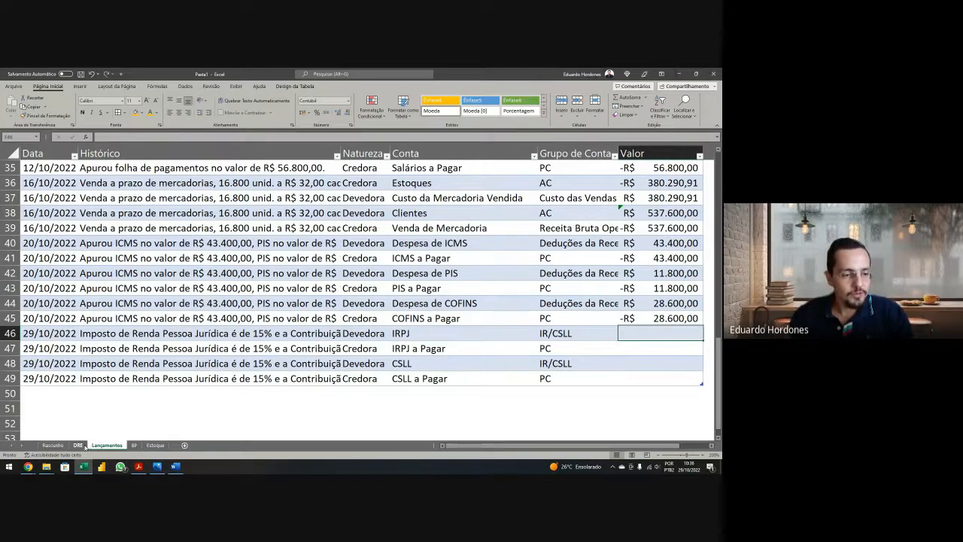
{"action": "left_click", "coordinate": [79, 446]}
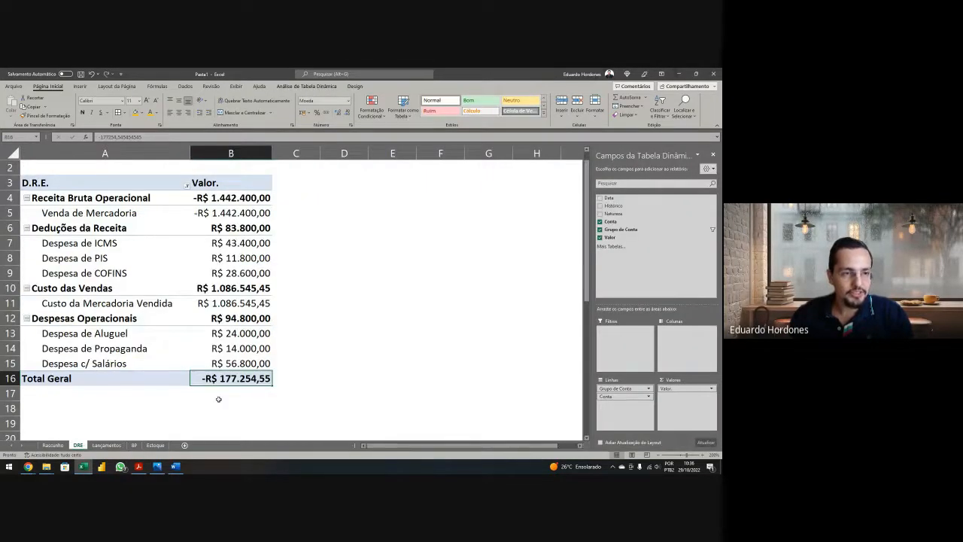
{"action": "key", "text": "ctrl+c"}
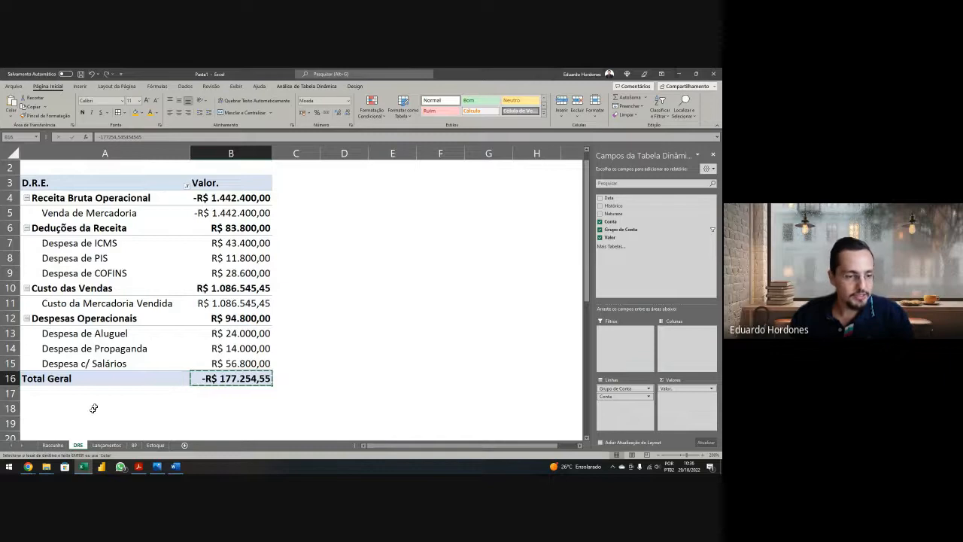
{"action": "left_click", "coordinate": [106, 446]}
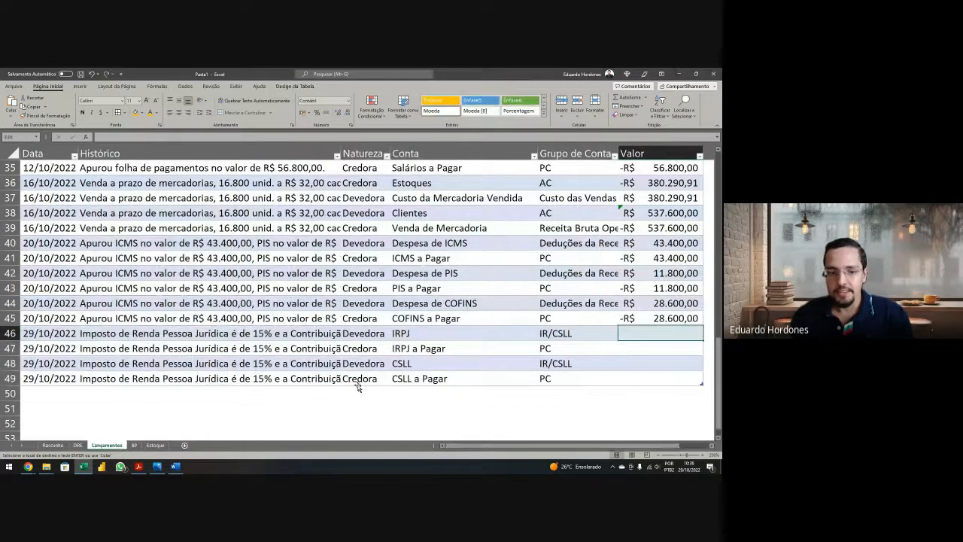
{"action": "key", "text": "ctrl+v"}
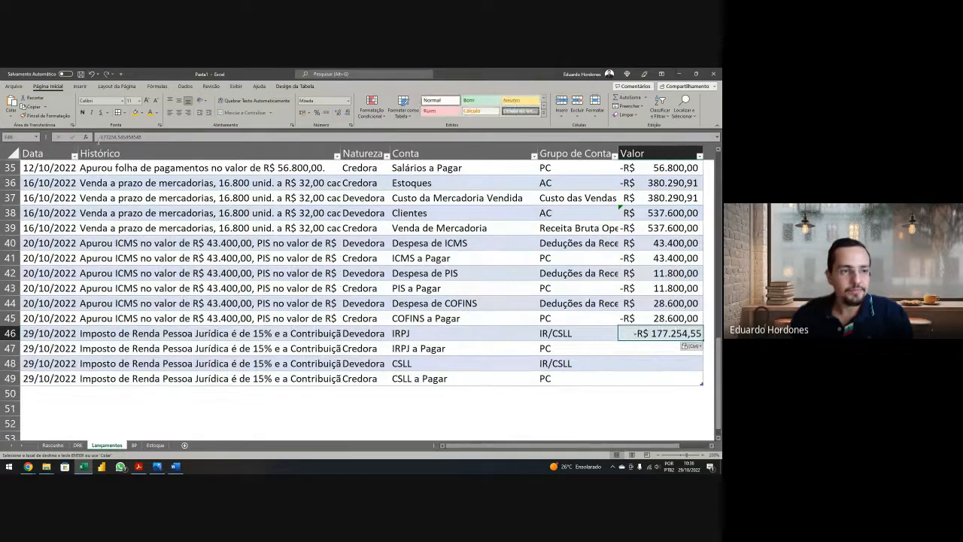
Step: Turn the pasted amount in F46 into the formula =177254,545454545*15% to calculate the IRPJ
{"action": "left_click", "coordinate": [98, 138]}
{"action": "left_click", "coordinate": [96, 137]}
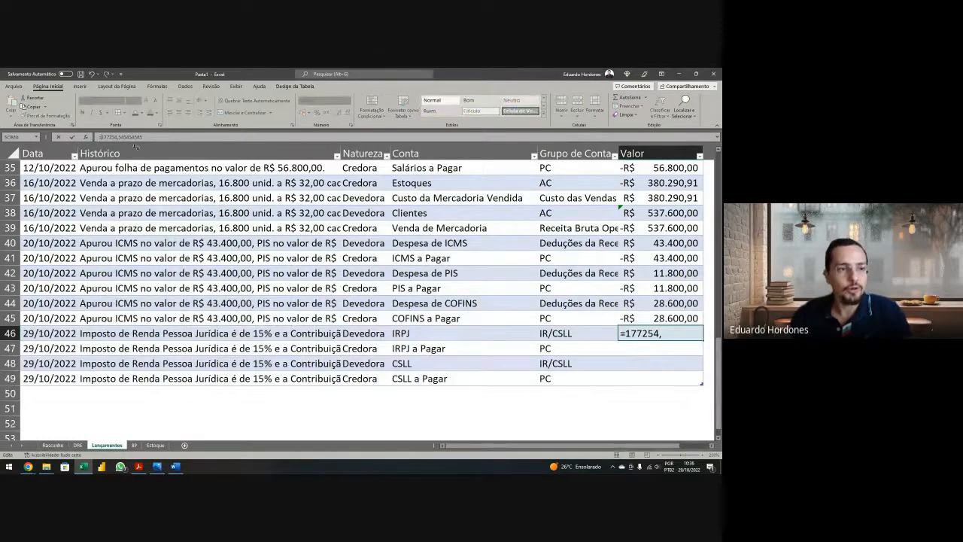
{"action": "type", "text": "="}
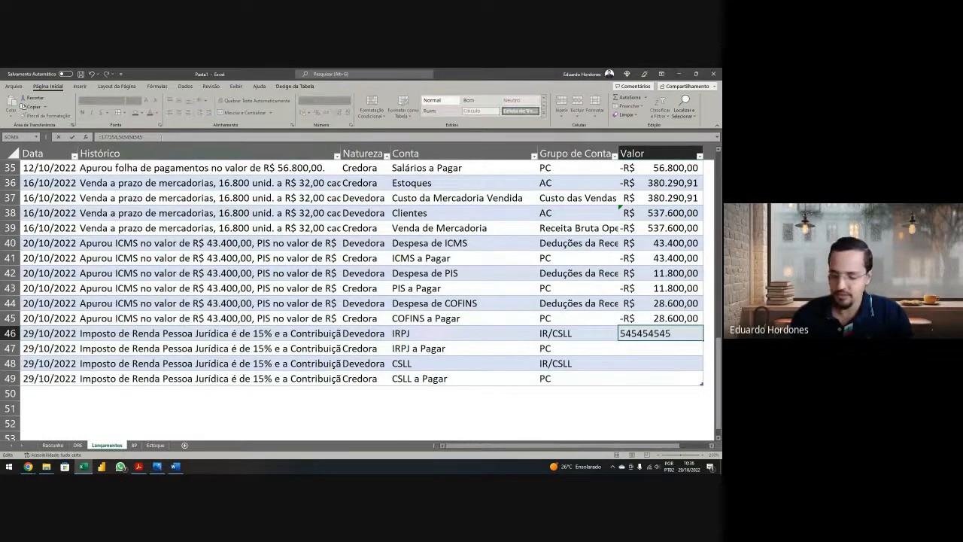
{"action": "type", "text": "*"}
{"action": "key", "text": "Return"}
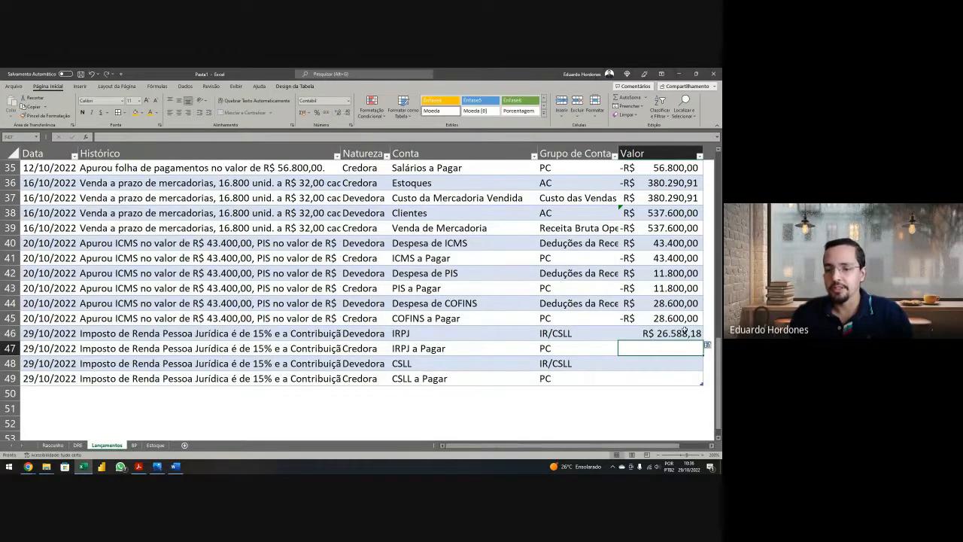
Step: Copy the currency formatting of the Despesa de COFINS amount in F44 onto the IRPJ amount in F46
{"action": "left_click", "coordinate": [674, 305]}
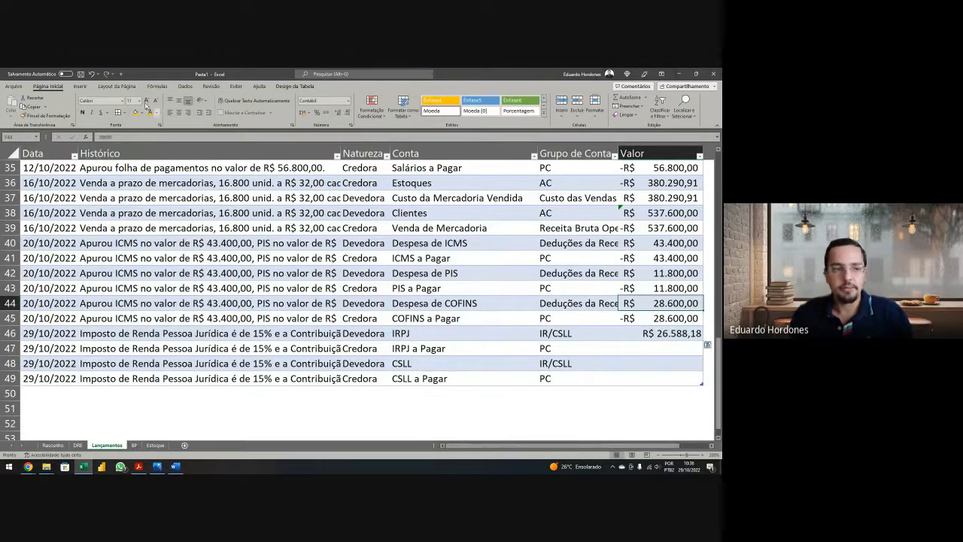
{"action": "left_click", "coordinate": [43, 115]}
{"action": "left_click", "coordinate": [636, 334]}
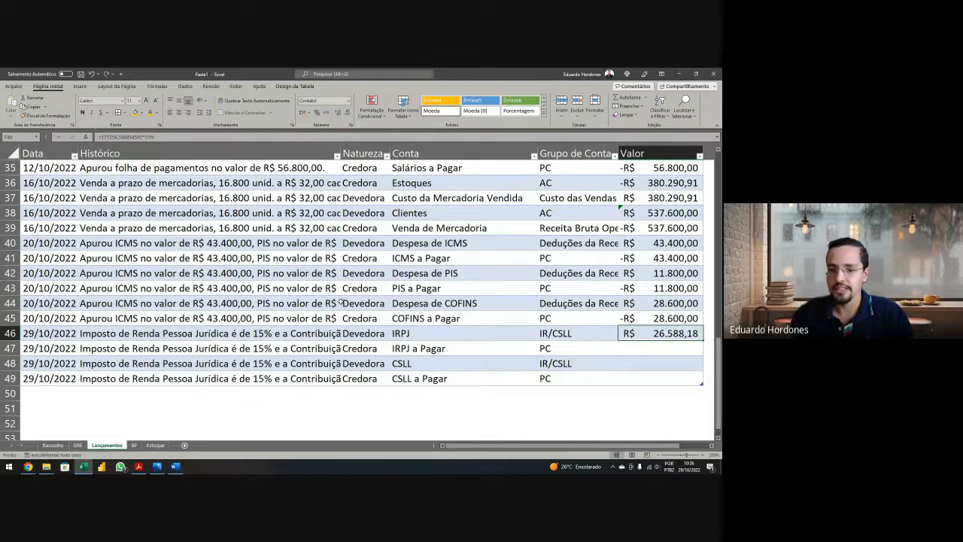
{"action": "left_click", "coordinate": [237, 328]}
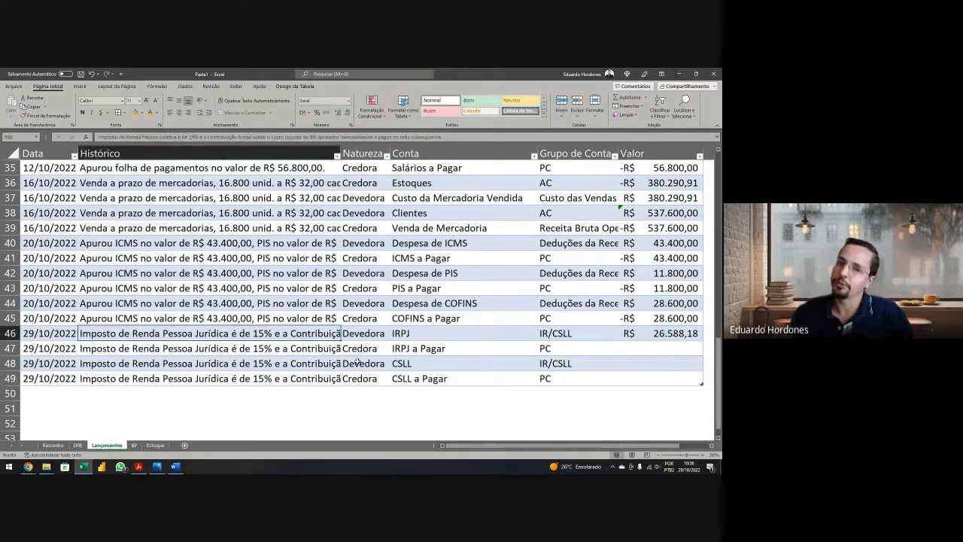
Step: Enter the formula =-F46 in F47 as the Valor of the IRPJ a Pagar entry
{"action": "left_click", "coordinate": [665, 349]}
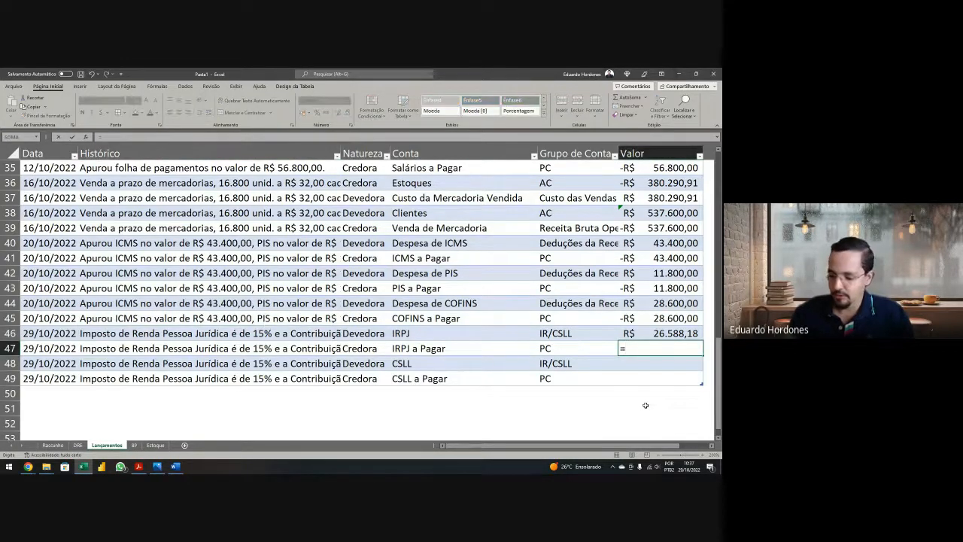
{"action": "type", "text": "=-"}
{"action": "key", "text": "Up"}
{"action": "key", "text": "Return"}
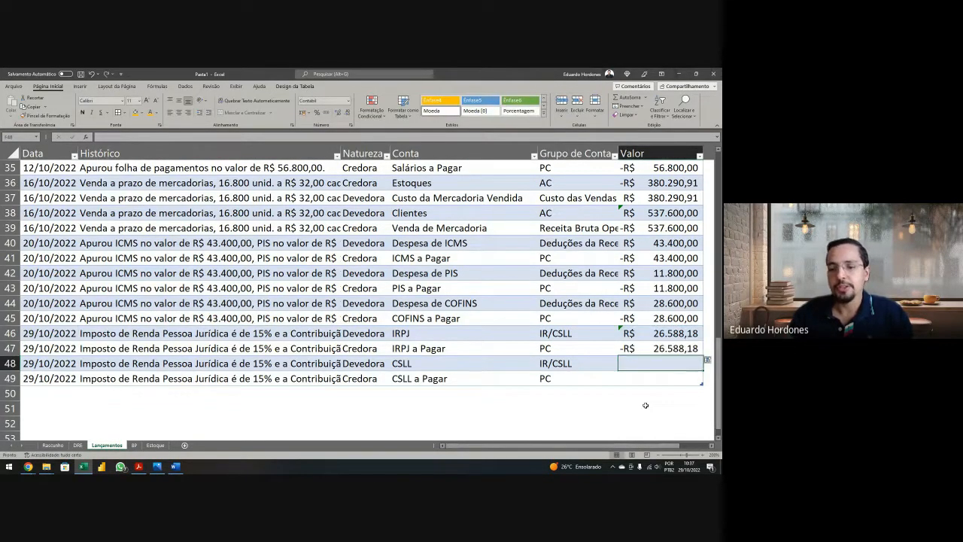
Step: Copy the formula text =177254,545454545*15% from F46 into F48, the Valor cell of the CSLL entry
{"action": "key", "text": "Up"}
{"action": "key", "text": "Up"}
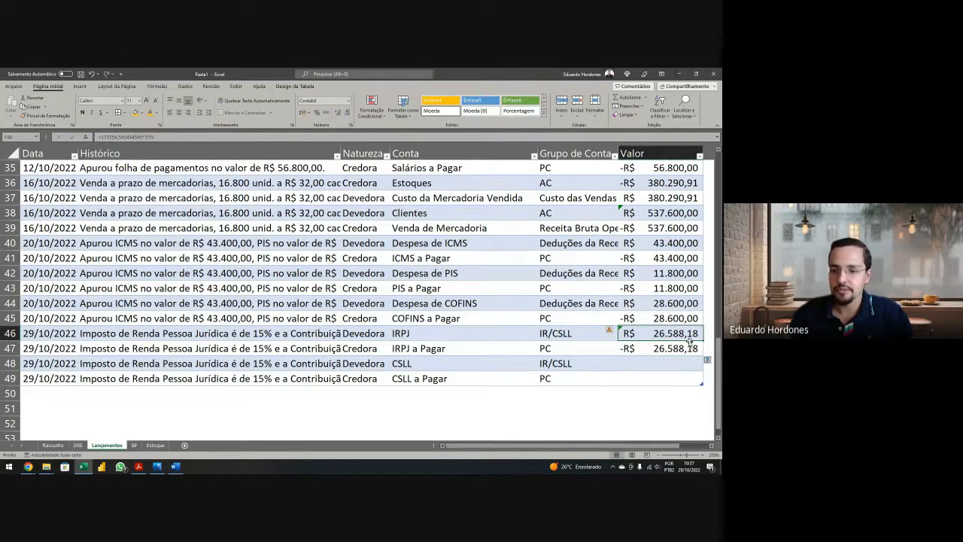
{"action": "key", "text": "F2"}
{"action": "left_click_drag", "start_coordinate": [646, 350], "coordinate": [622, 332]}
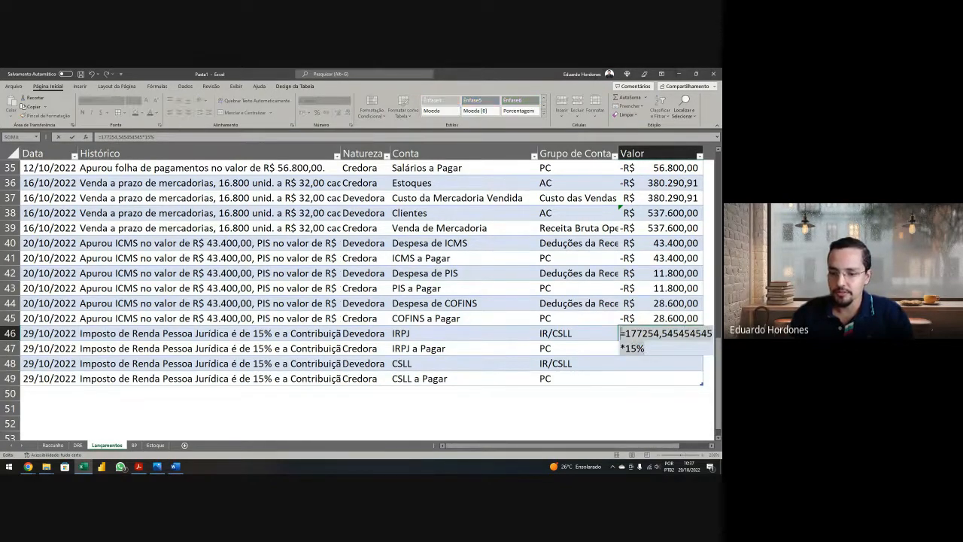
{"action": "key", "text": "Return"}
{"action": "key", "text": "Down"}
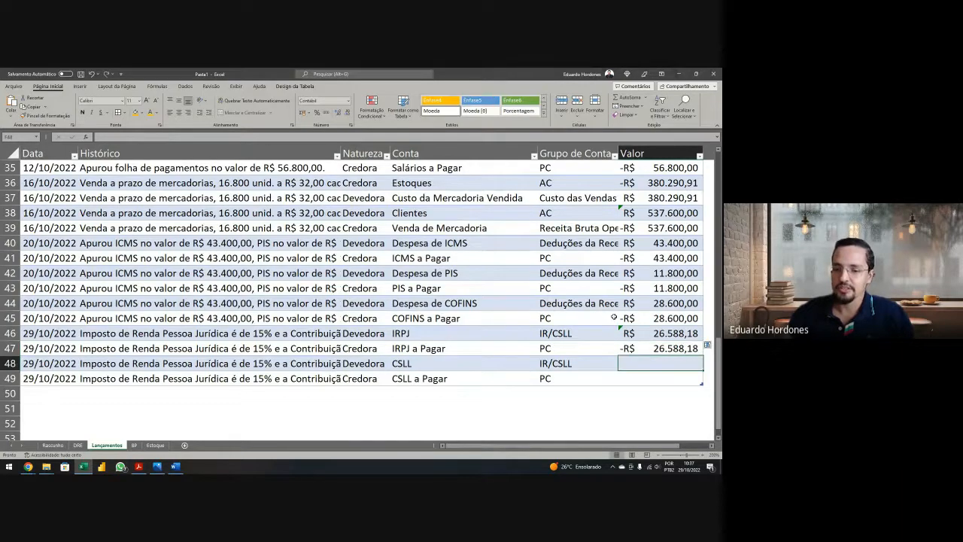
{"action": "key", "text": "ctrl+v"}
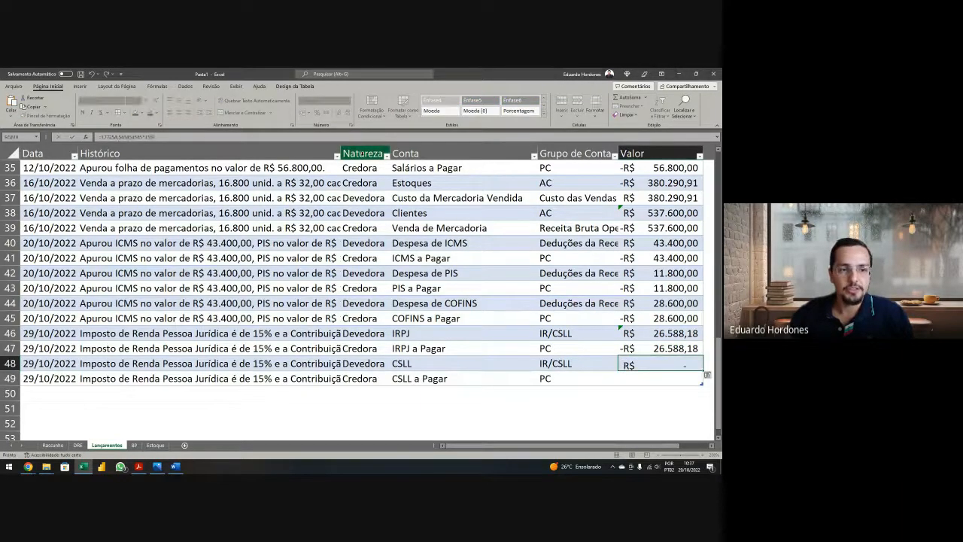
{"action": "key", "text": "Return"}
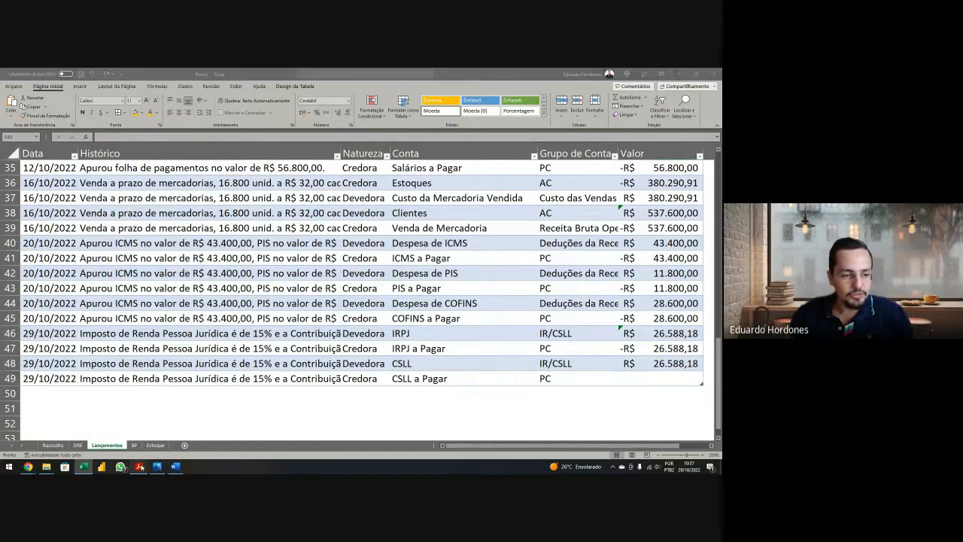
Step: Change the rate in the CSLL formula in F48 to 9%
{"action": "left_click", "coordinate": [139, 467]}
{"action": "left_click", "coordinate": [83, 466]}
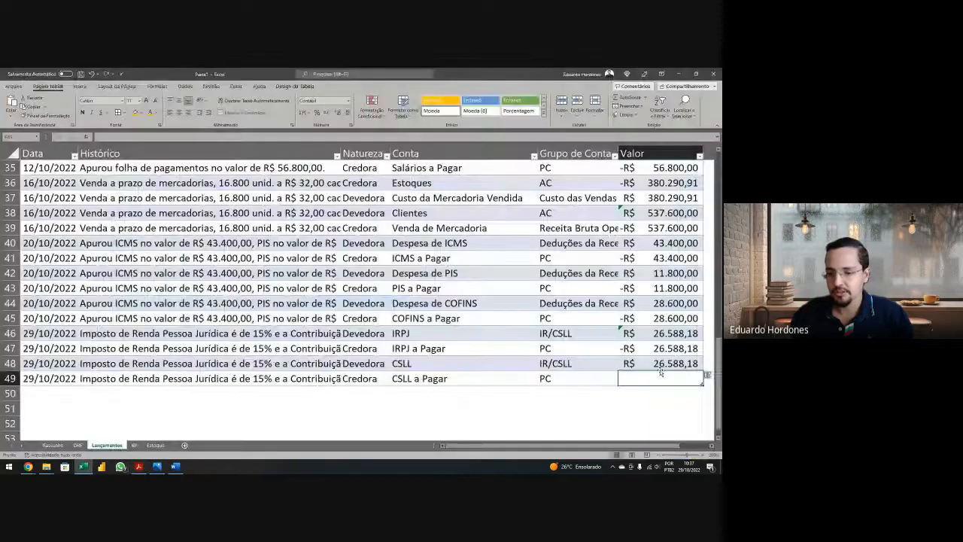
{"action": "double_click", "coordinate": [636, 363]}
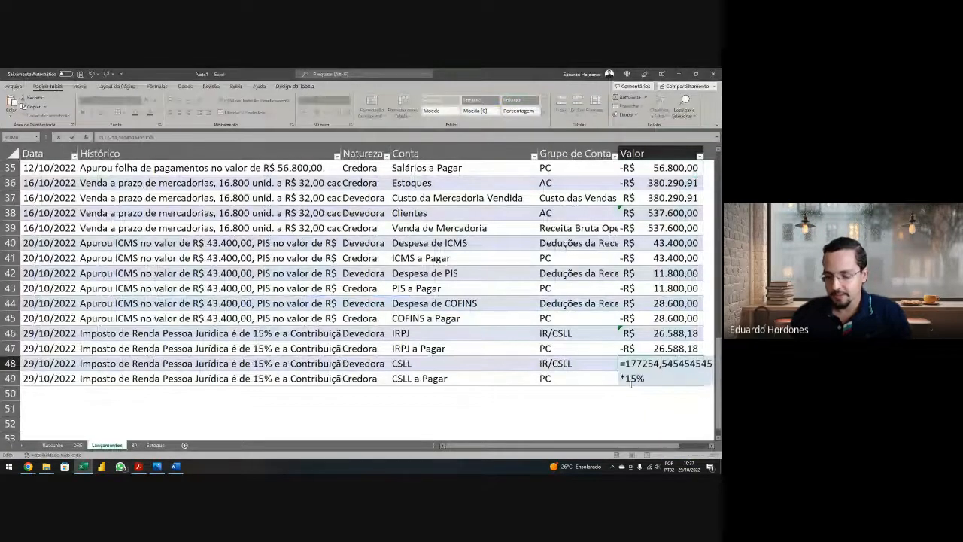
{"action": "left_click", "coordinate": [637, 380]}
{"action": "key", "text": "BackSpace"}
{"action": "key", "text": "BackSpace"}
{"action": "type", "text": "9"}
{"action": "key", "text": "Return"}
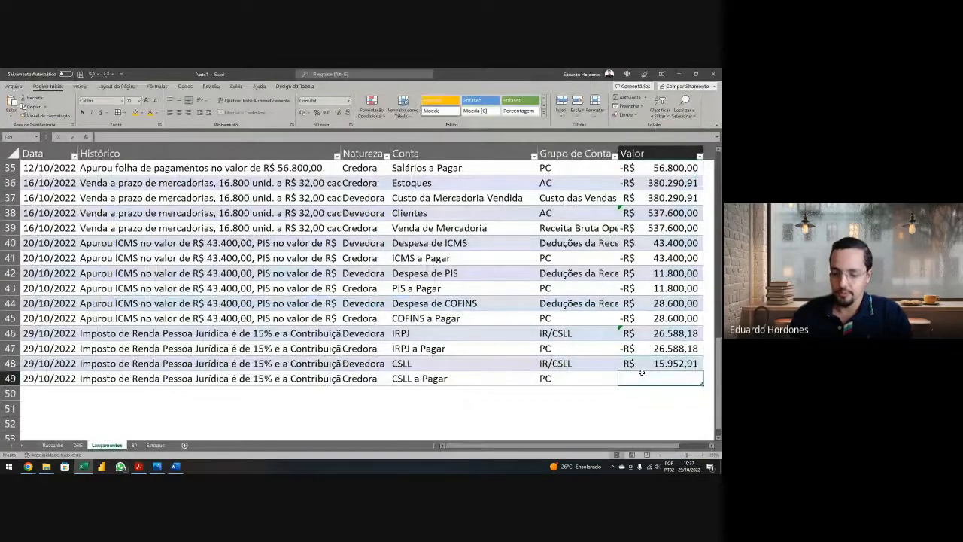
Step: Enter the formula =-F48 in F49 as the Valor of the CSLL a Pagar entry
{"action": "type", "text": "=-"}
{"action": "left_click", "coordinate": [642, 370]}
{"action": "key", "text": "Return"}
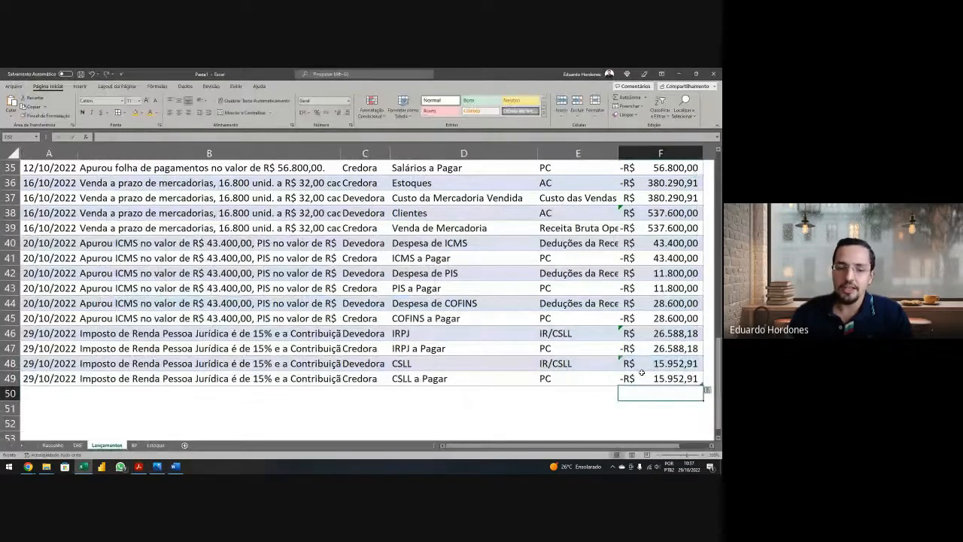
{"action": "left_click", "coordinate": [595, 404]}
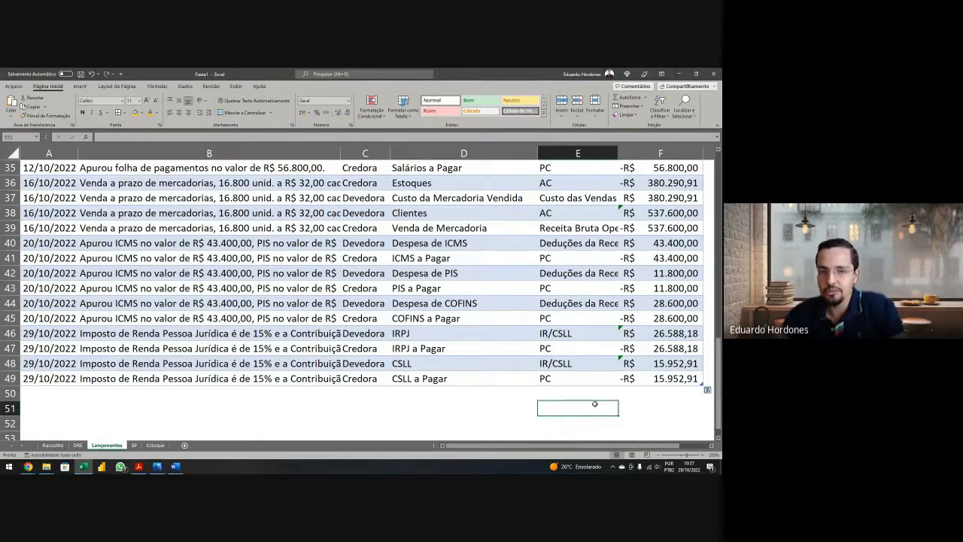
{"action": "left_click", "coordinate": [675, 379]}
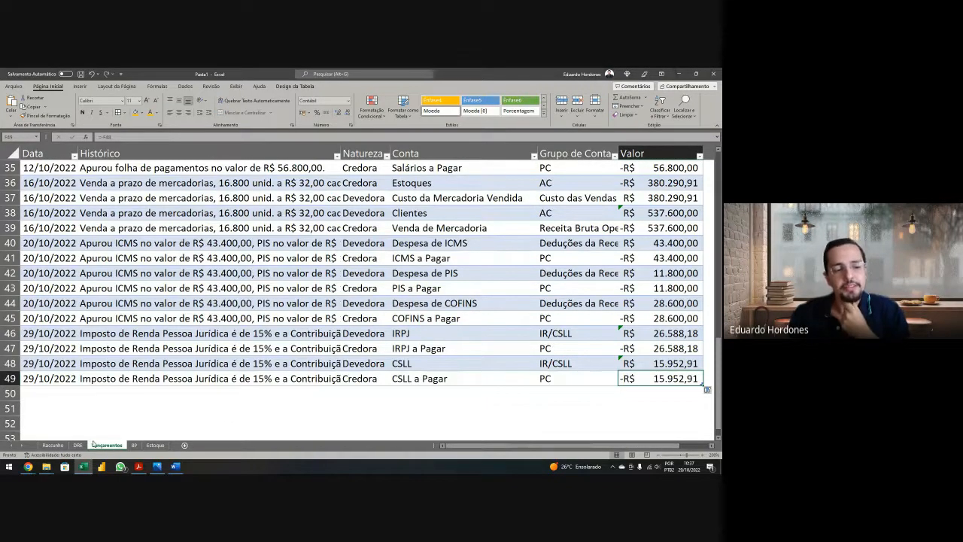
Step: Refresh the pivot table on the DRE sheet
{"action": "left_click", "coordinate": [77, 445]}
{"action": "right_click", "coordinate": [120, 273]}
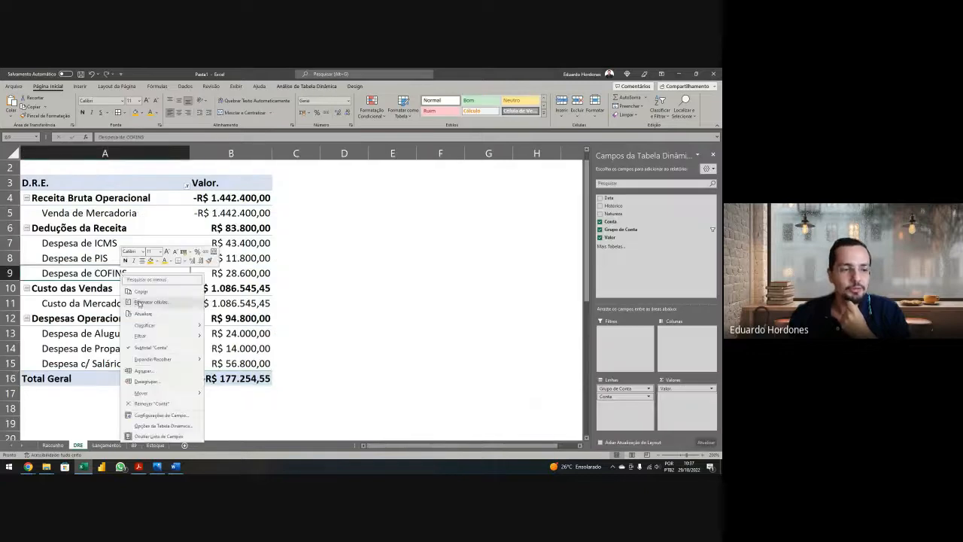
{"action": "key", "text": "Escape"}
Step: Include the IR/CSLL group in the Grupo de Conta filter of the DRE pivot table
{"action": "left_click", "coordinate": [187, 185]}
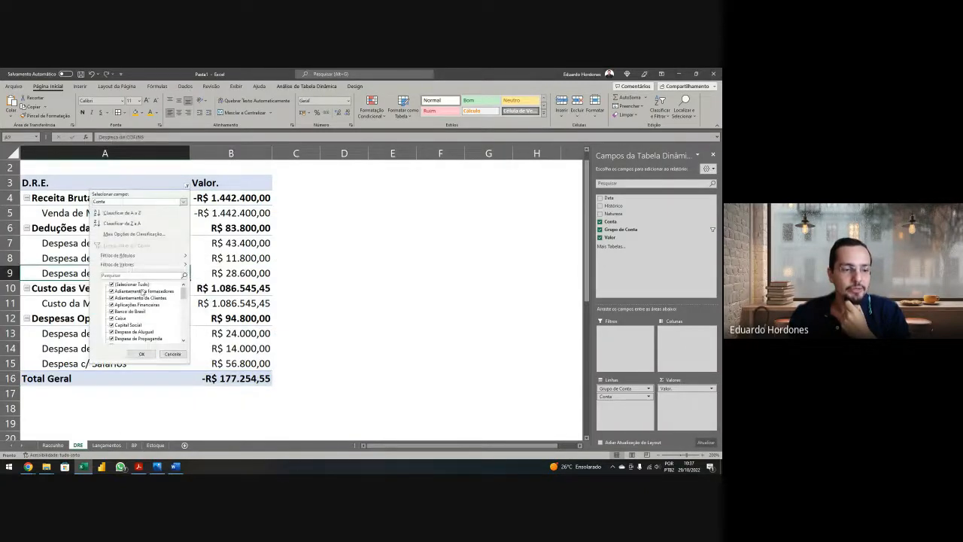
{"action": "left_click", "coordinate": [215, 268]}
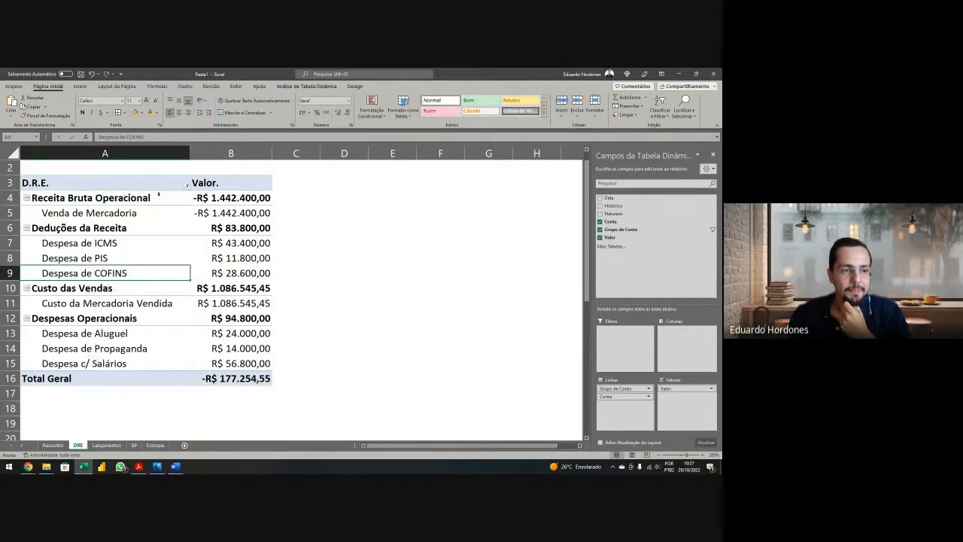
{"action": "left_click", "coordinate": [182, 190]}
{"action": "left_click", "coordinate": [172, 197]}
{"action": "left_click", "coordinate": [187, 185]}
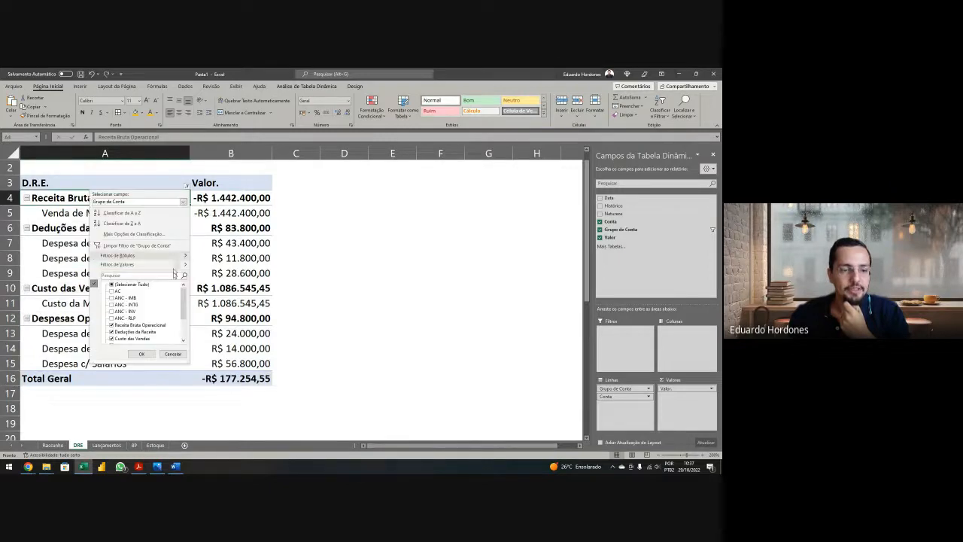
{"action": "scroll", "coordinate": [139, 324], "scroll_direction": "down", "scroll_amount": 2}
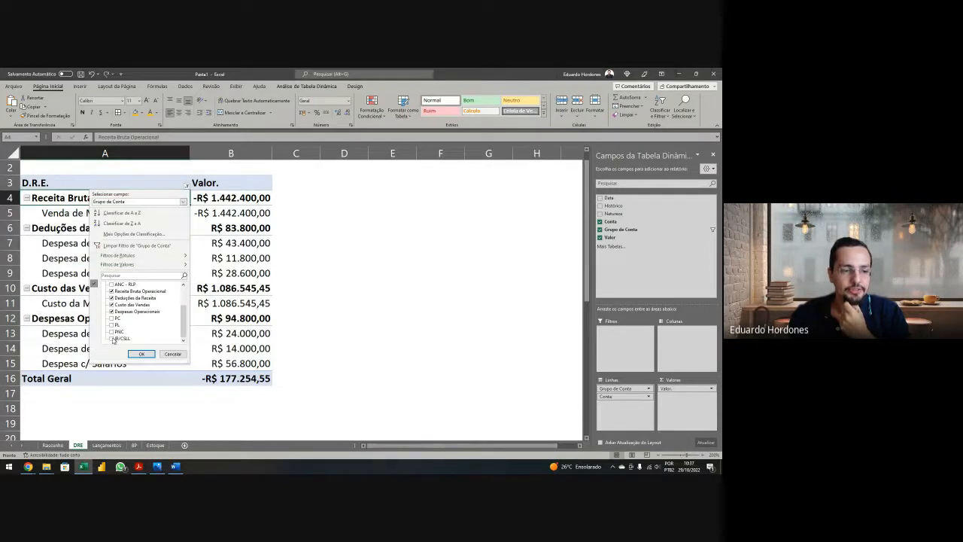
{"action": "left_click", "coordinate": [112, 339]}
{"action": "left_click", "coordinate": [143, 354]}
{"action": "scroll", "coordinate": [275, 343], "scroll_direction": "down", "scroll_amount": 1}
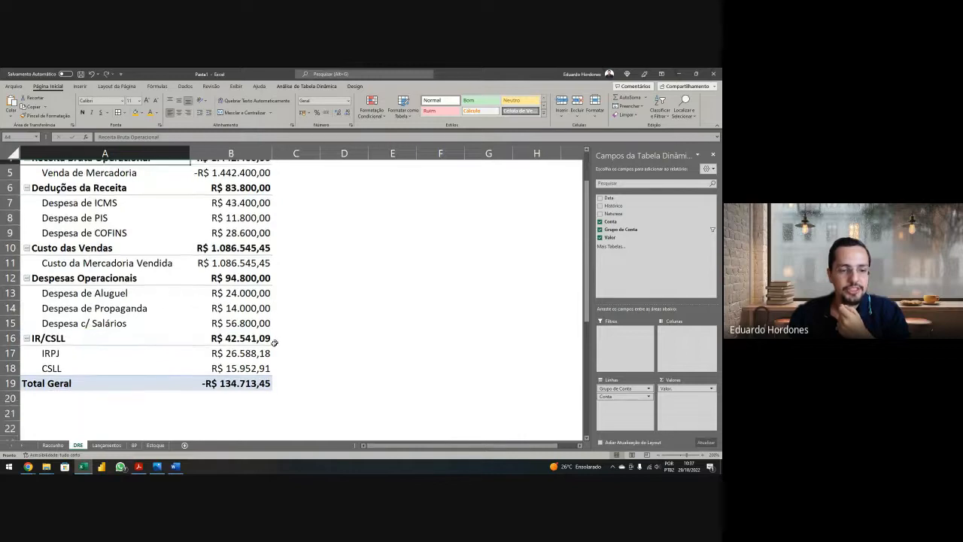
Step: Check the IR/CSLL amounts and the Total Geral at the end of the DRE
{"action": "left_click", "coordinate": [253, 380]}
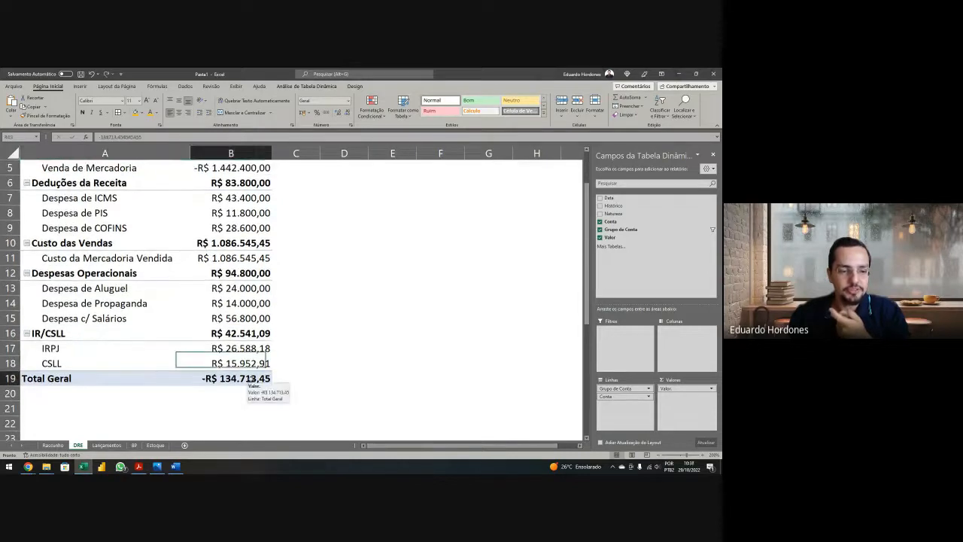
{"action": "left_click", "coordinate": [249, 339]}
{"action": "left_click_drag", "start_coordinate": [249, 339], "coordinate": [244, 364]}
{"action": "left_click", "coordinate": [242, 376]}
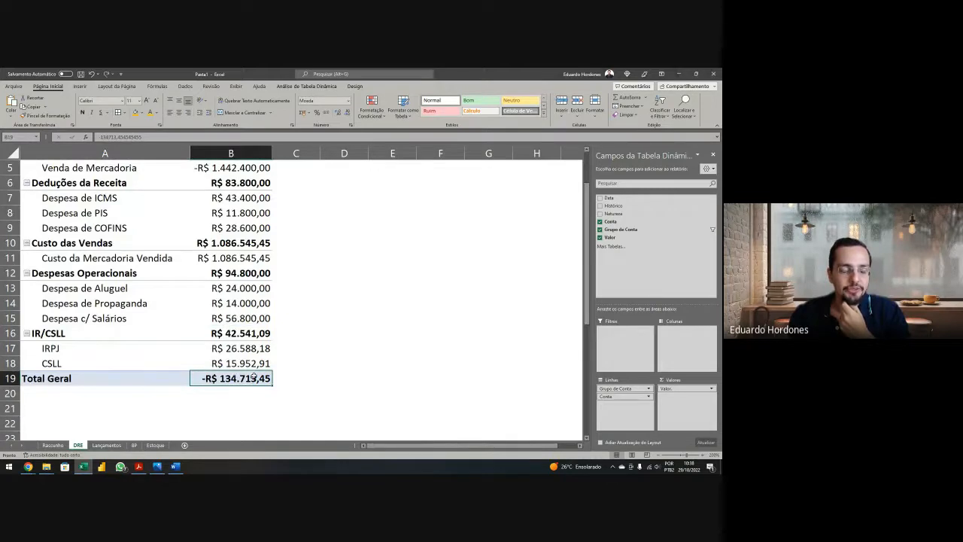
Step: Refresh the Ativos pivot table on the BP sheet and compare cell B17 with the Total Geral of the DRE
{"action": "left_click", "coordinate": [134, 444]}
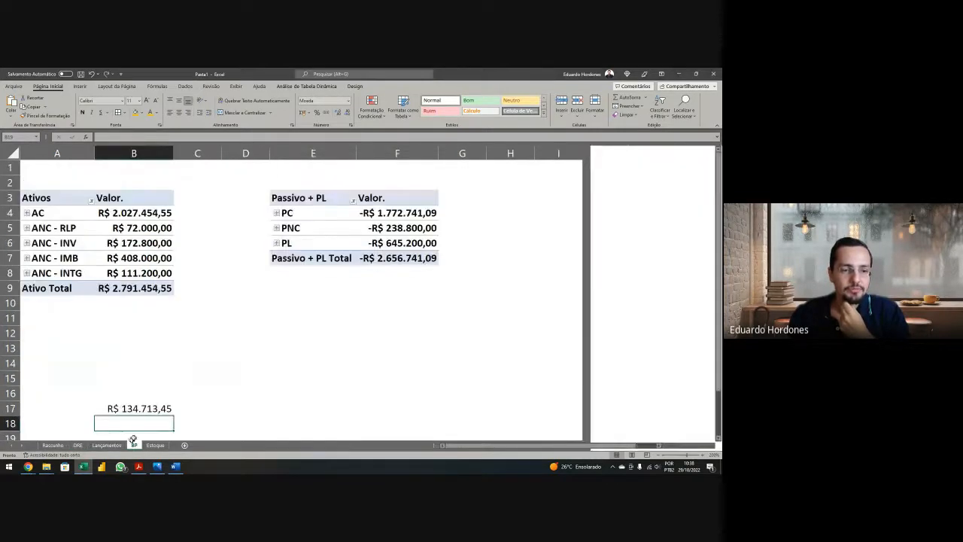
{"action": "right_click", "coordinate": [149, 259]}
{"action": "left_click", "coordinate": [169, 310]}
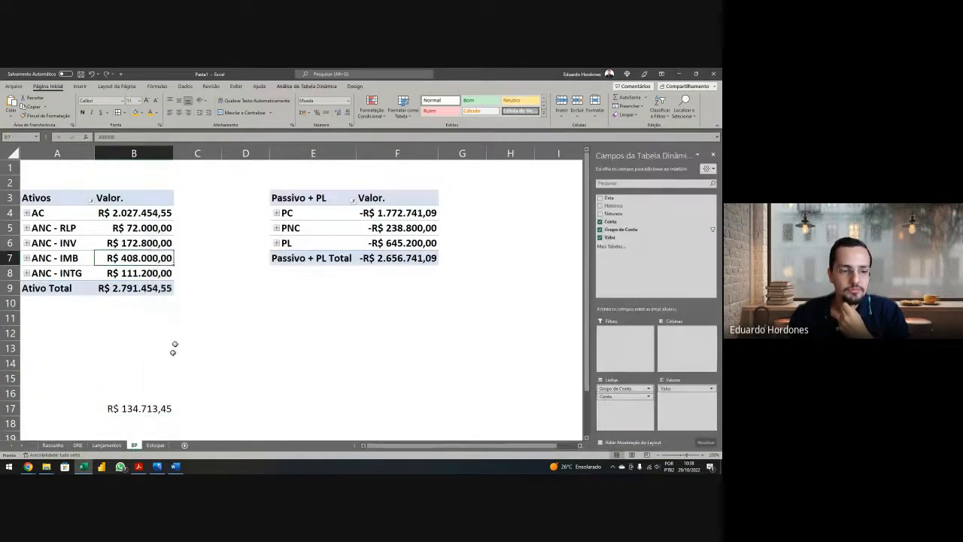
{"action": "left_click", "coordinate": [153, 407]}
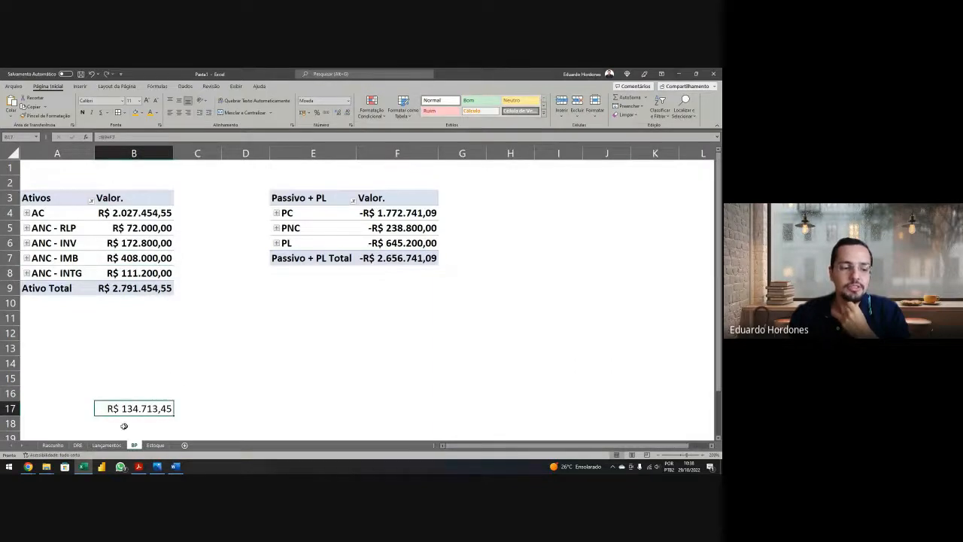
{"action": "left_click", "coordinate": [80, 445]}
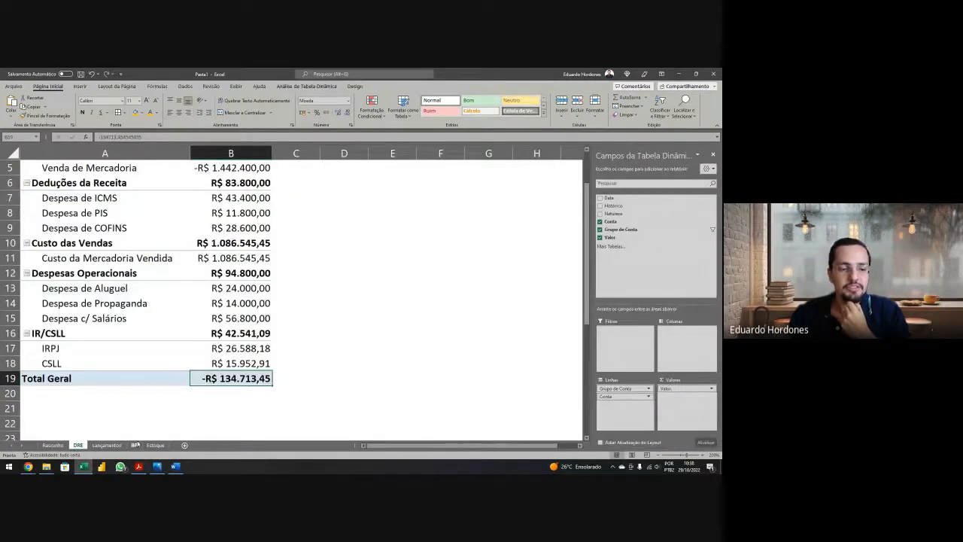
{"action": "left_click", "coordinate": [135, 445]}
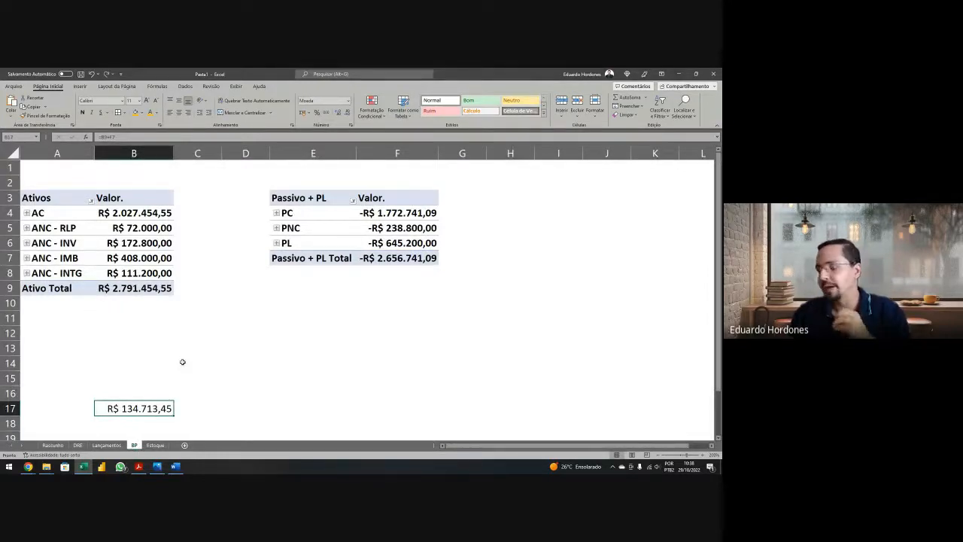
Step: Start a new entry in row 50 of Lançamentos with date 29/10/2022 and Histórico Apuração Resultado
{"action": "left_click", "coordinate": [106, 445]}
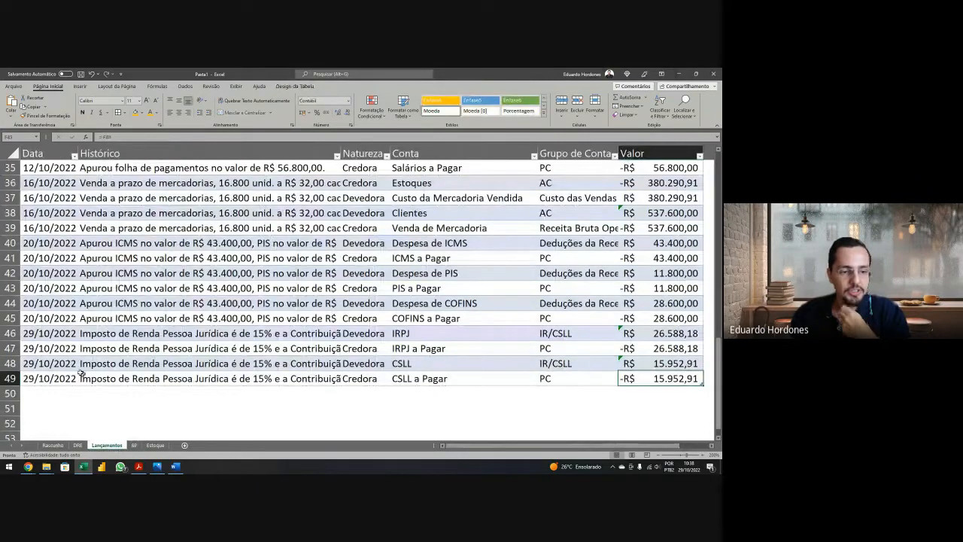
{"action": "left_click", "coordinate": [47, 394]}
{"action": "type", "text": "29/10/2022"}
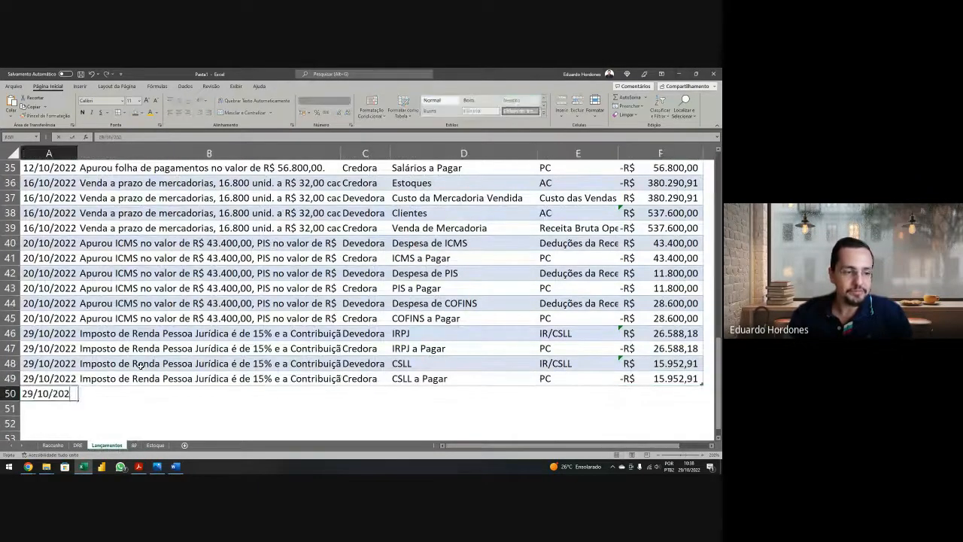
{"action": "key", "text": "Tab"}
{"action": "type", "text": "Apuraçã"}
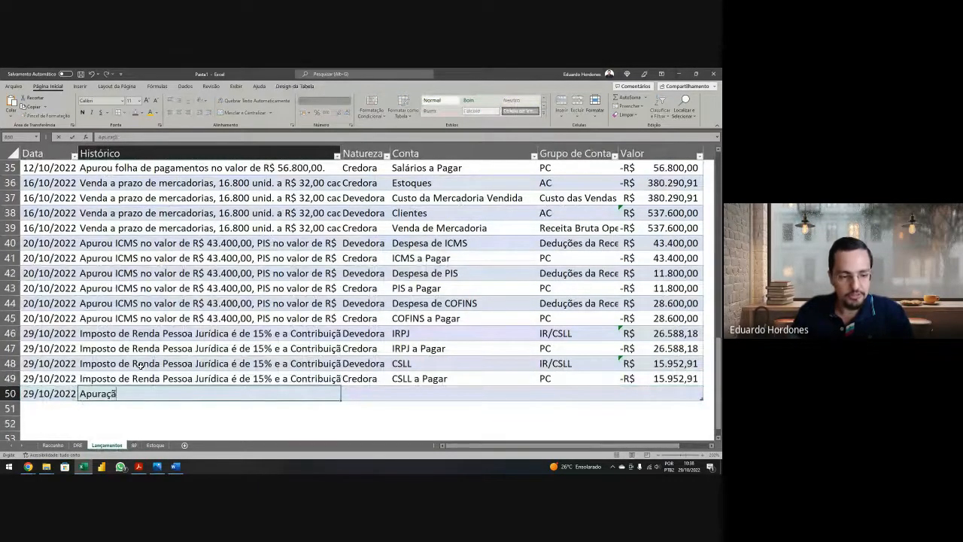
{"action": "type", "text": "o Resultado"}
{"action": "key", "text": "Tab"}
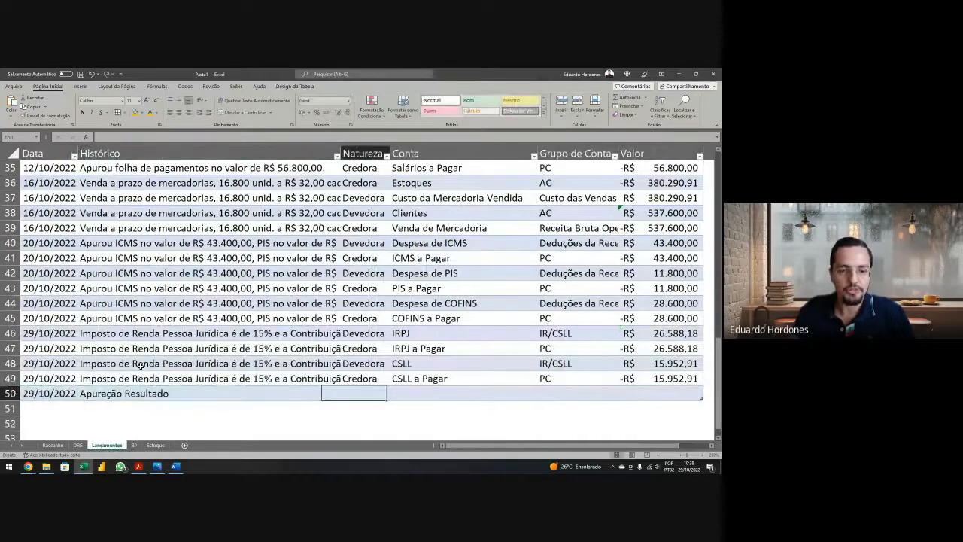
Step: Link the Valor of row 50 in Lançamentos to the Total Geral in cell B19 of the DRE sheet
{"action": "key", "text": "Tab"}
{"action": "key", "text": "Tab"}
{"action": "key", "text": "Tab"}
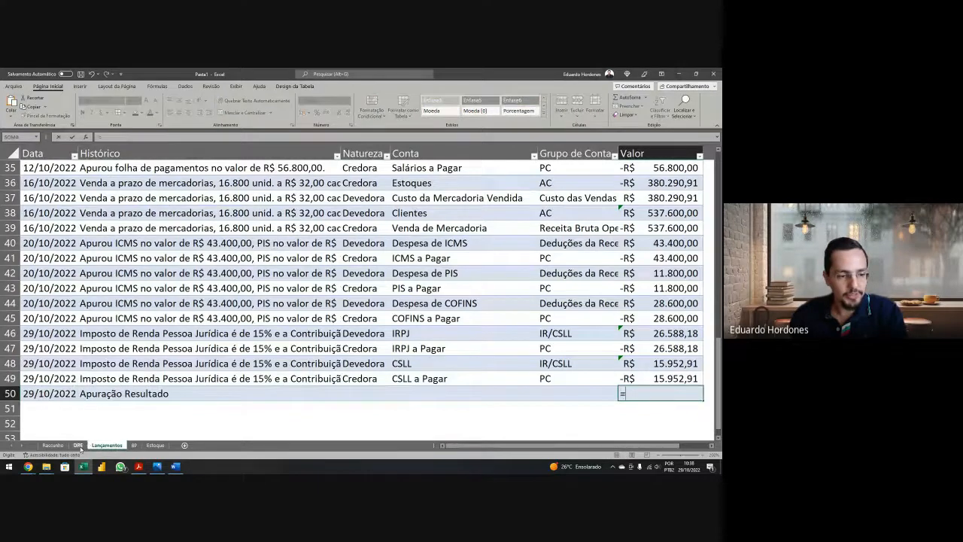
{"action": "left_click", "coordinate": [77, 445]}
{"action": "left_click", "coordinate": [224, 379]}
{"action": "key", "text": "ctrl+c"}
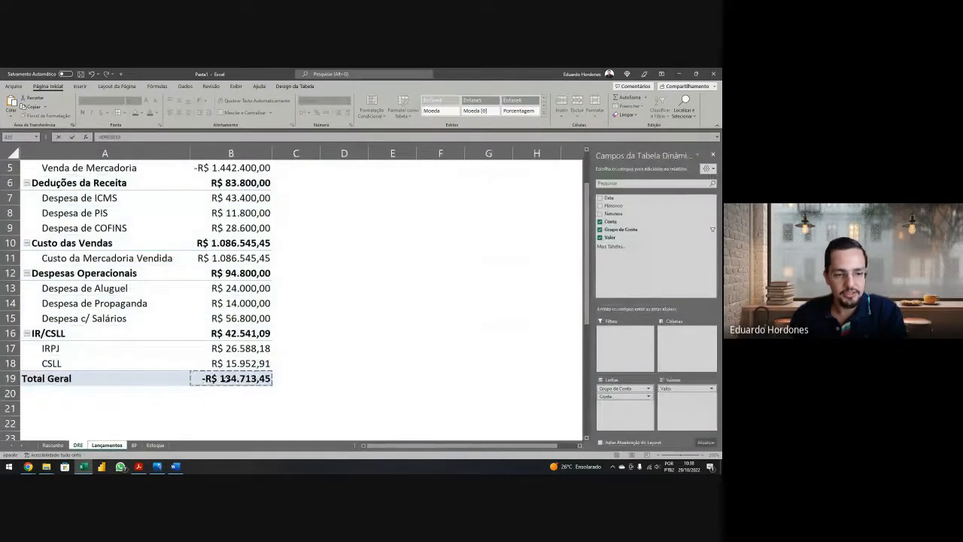
{"action": "key", "text": "Return"}
Step: Complete row 50 with Conta Lucros acumulados, Grupo de Conta PL and Natureza Credora
{"action": "left_click", "coordinate": [470, 398]}
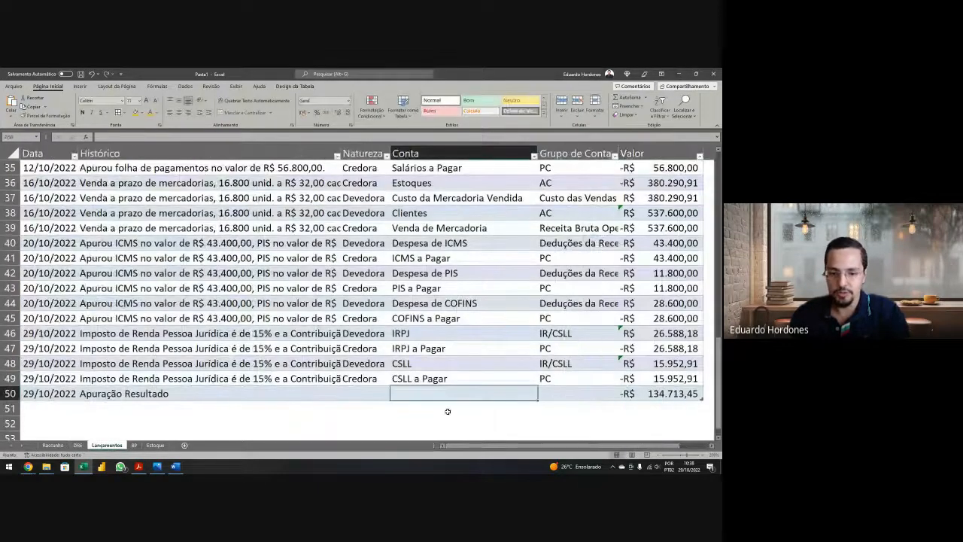
{"action": "type", "text": "Lucros acumulados"}
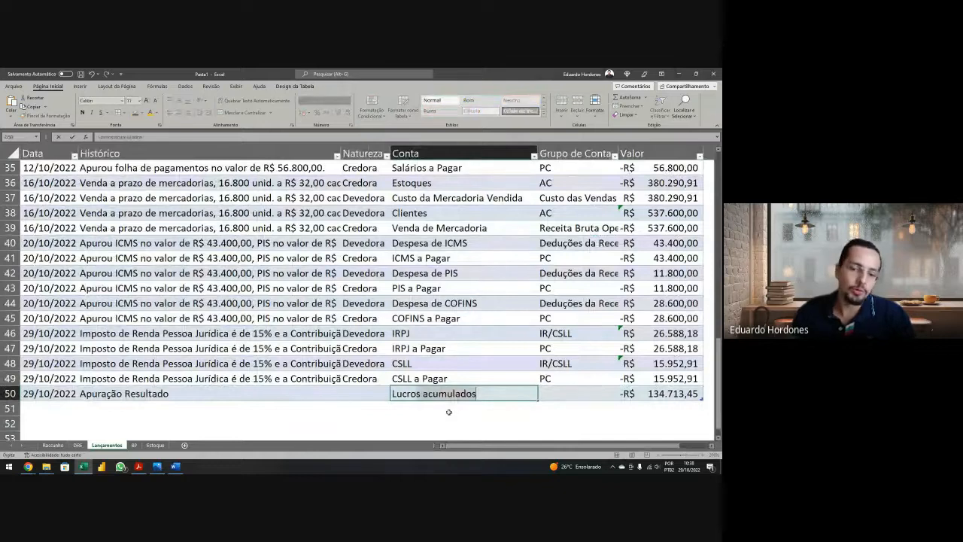
{"action": "key", "text": "Tab"}
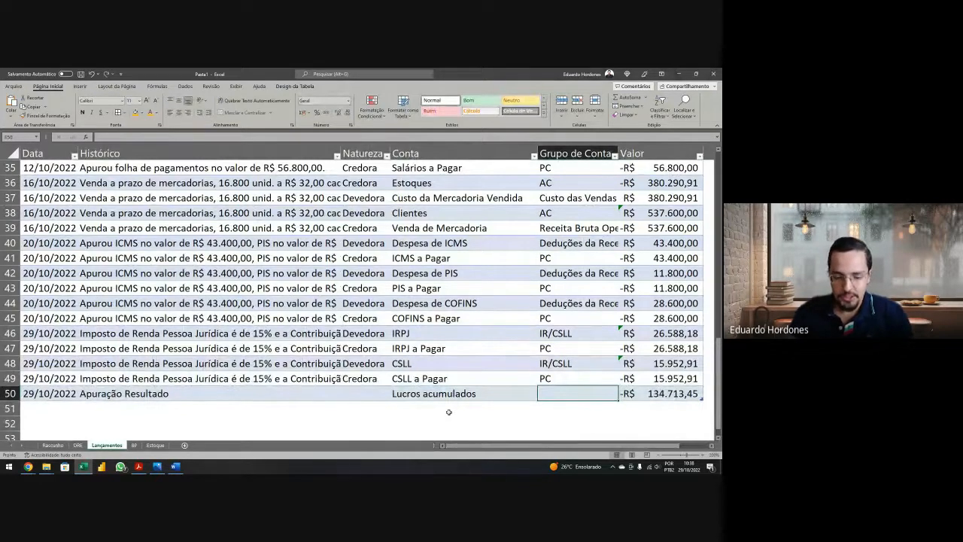
{"action": "type", "text": "PL"}
{"action": "key", "text": "shift+Tab"}
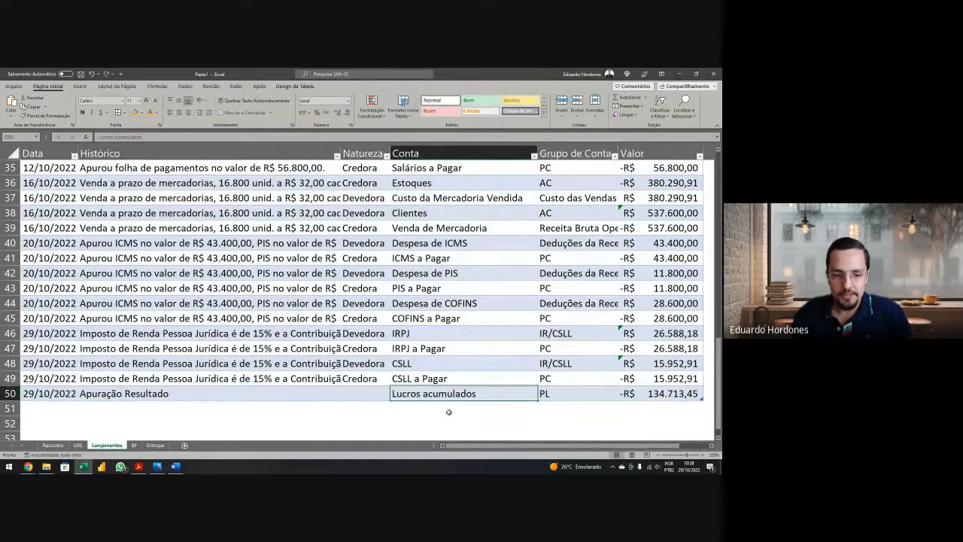
{"action": "key", "text": "shift+Tab"}
{"action": "type", "text": "Credora"}
{"action": "key", "text": "Return"}
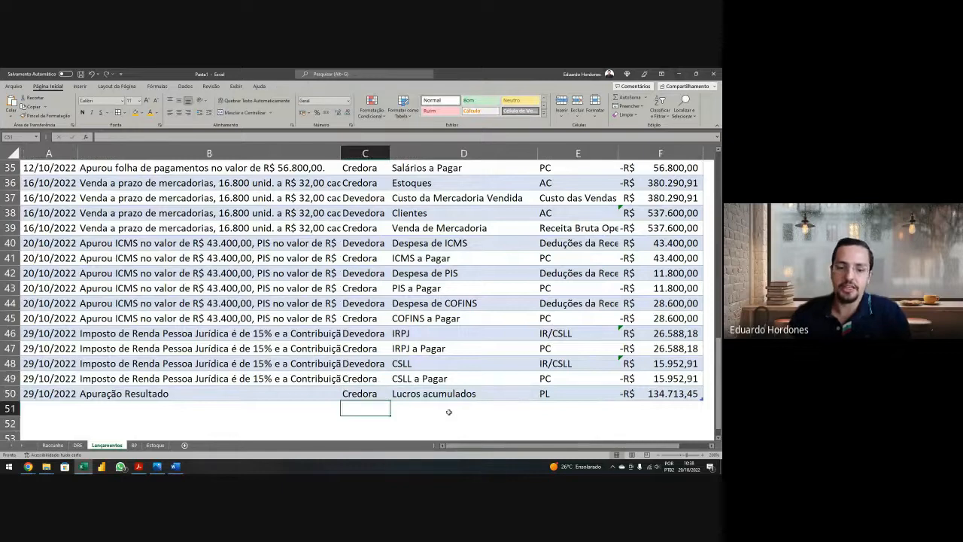
Step: Refresh the Passivo + PL pivot table on the BP sheet and clear the check formula in cell B17
{"action": "left_click", "coordinate": [133, 445]}
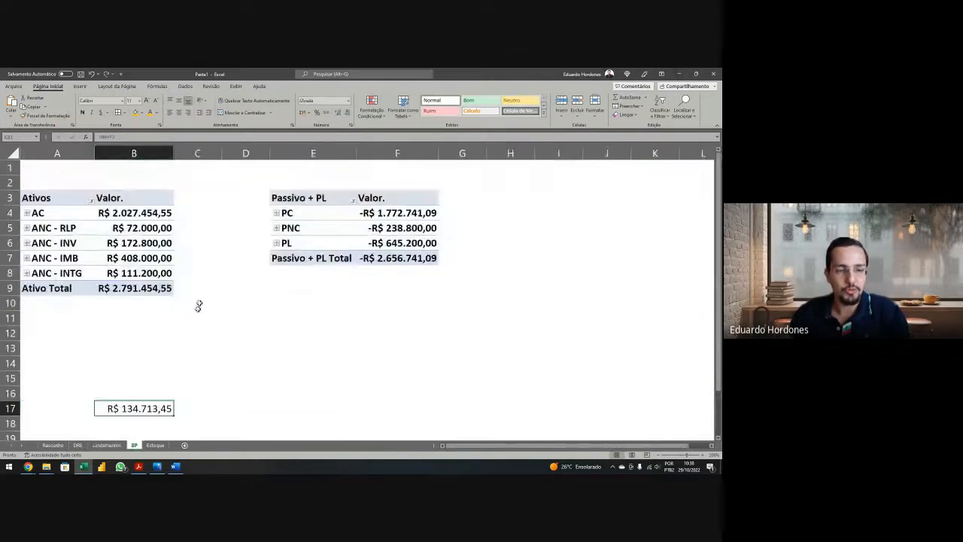
{"action": "right_click", "coordinate": [342, 229]}
{"action": "left_click", "coordinate": [365, 271]}
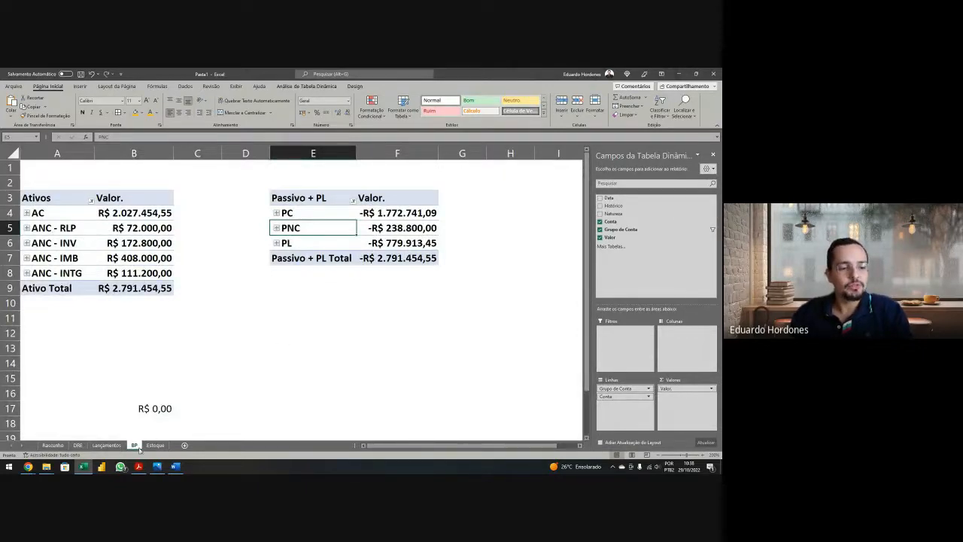
{"action": "left_click", "coordinate": [146, 410]}
{"action": "key", "text": "Delete"}
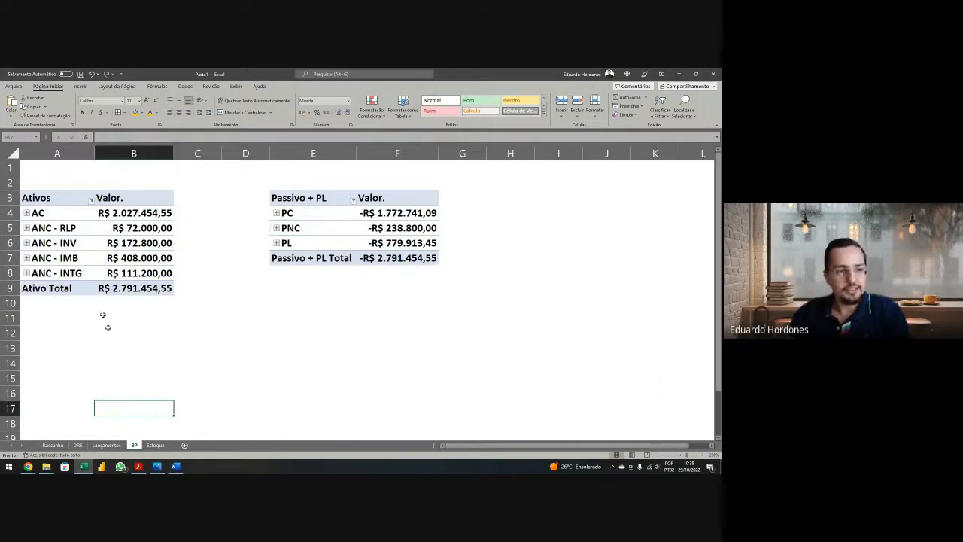
Step: Expand all account groups of the Ativos and Passivo + PL pivot tables to show their individual accounts
{"action": "left_click", "coordinate": [27, 214]}
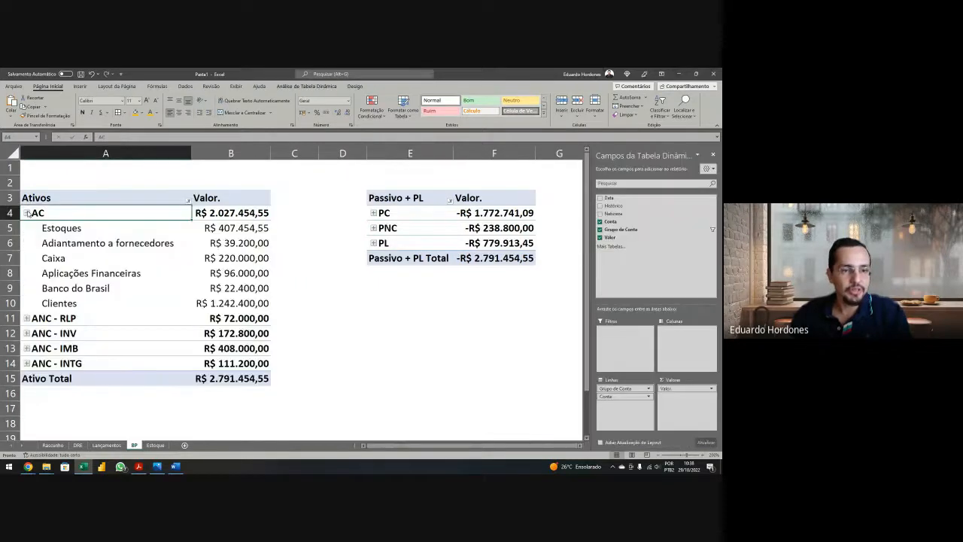
{"action": "left_click", "coordinate": [374, 214]}
{"action": "left_click", "coordinate": [372, 380]}
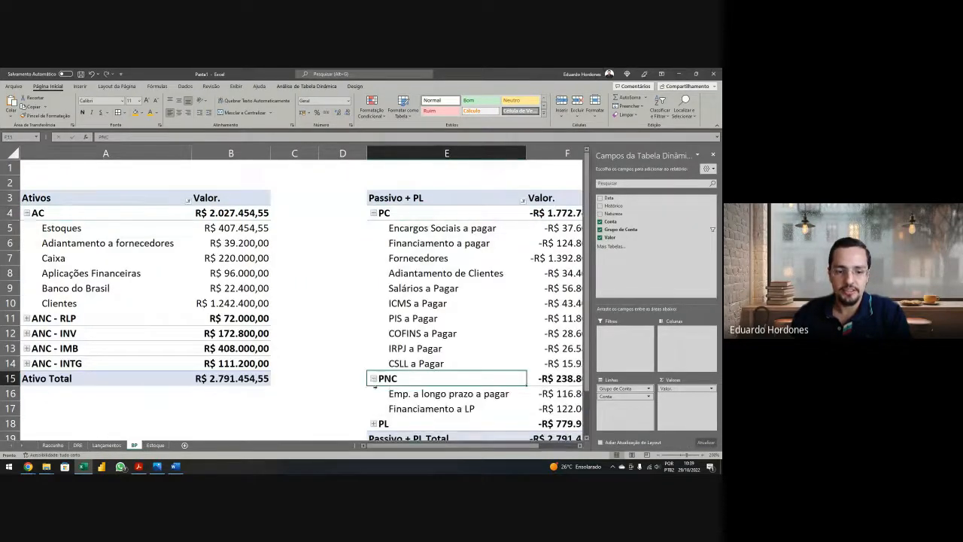
{"action": "scroll", "coordinate": [387, 366], "scroll_direction": "down", "scroll_amount": 2}
{"action": "left_click", "coordinate": [374, 334]}
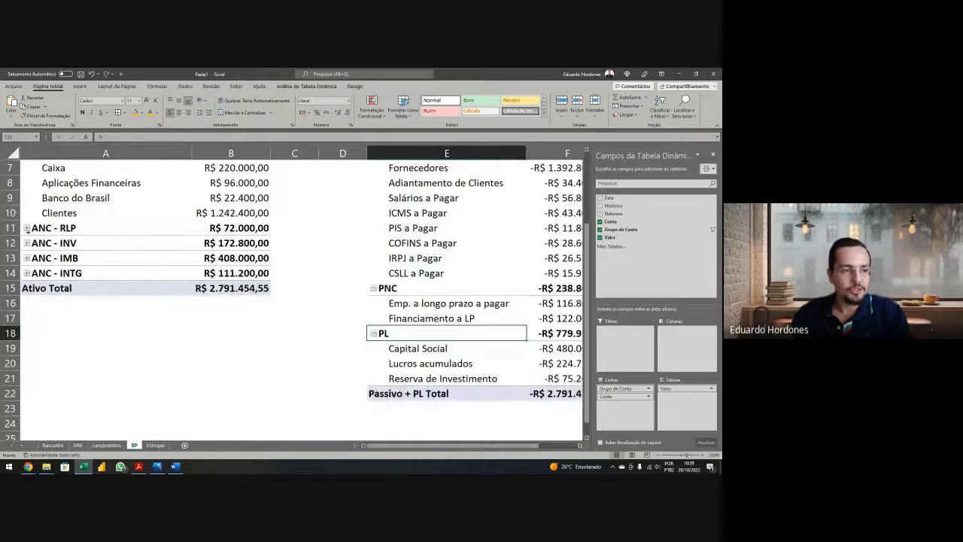
{"action": "left_click", "coordinate": [27, 228]}
{"action": "left_click", "coordinate": [26, 258]}
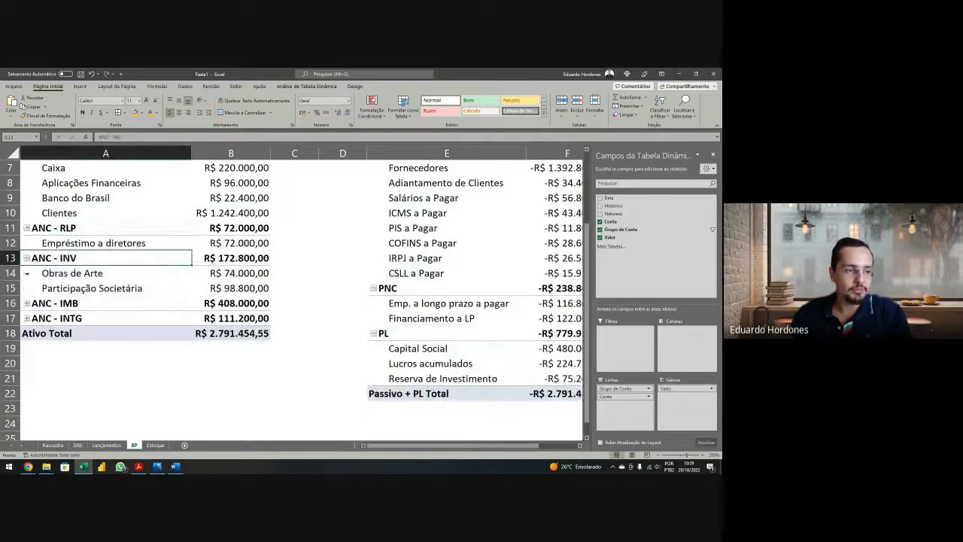
{"action": "left_click", "coordinate": [27, 304]}
{"action": "left_click", "coordinate": [26, 363]}
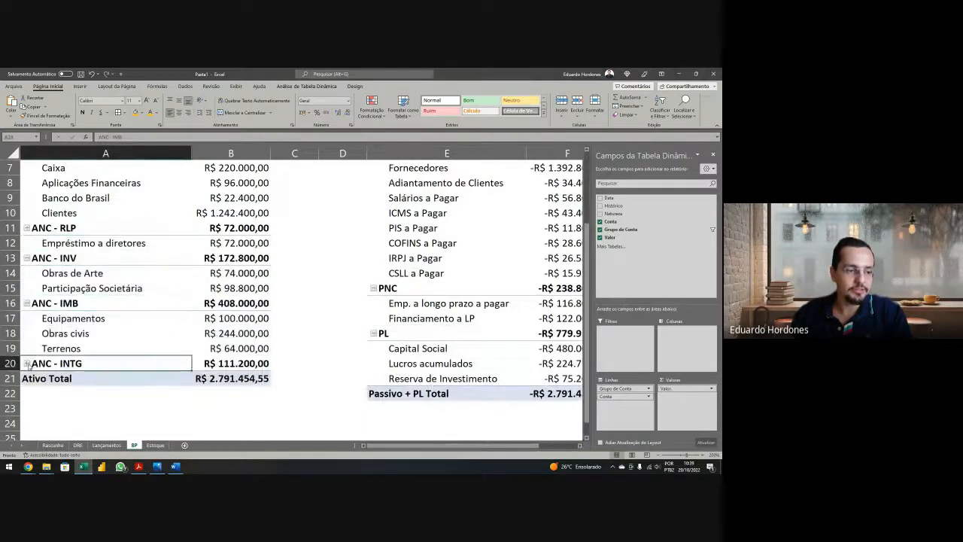
{"action": "left_click", "coordinate": [303, 349]}
{"action": "scroll", "coordinate": [323, 331], "scroll_direction": "up", "scroll_amount": 2}
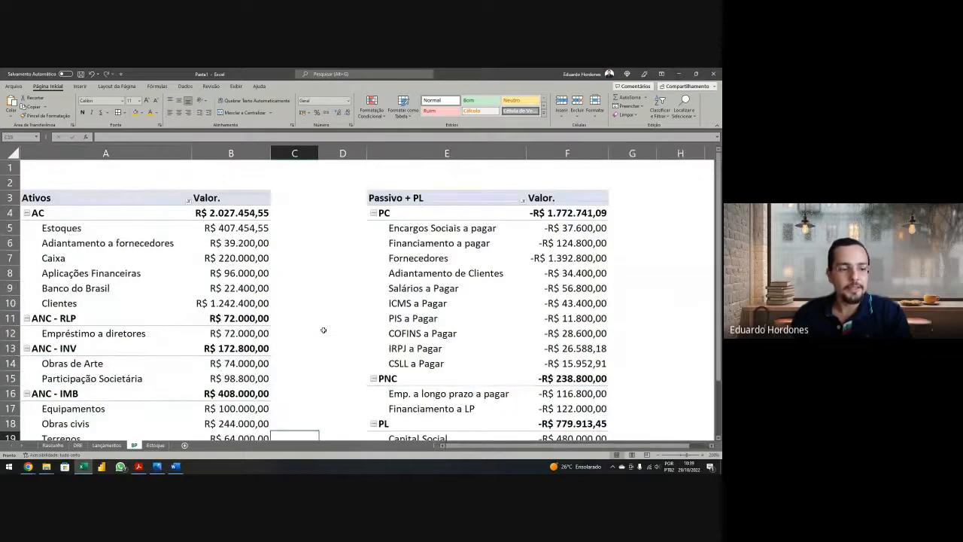
Step: Review the groups and accounts of the DRE pivot table, starting from Receita Bruta Operacional
{"action": "left_click", "coordinate": [78, 444]}
{"action": "left_click", "coordinate": [265, 273]}
{"action": "scroll", "coordinate": [271, 275], "scroll_direction": "up", "scroll_amount": 2}
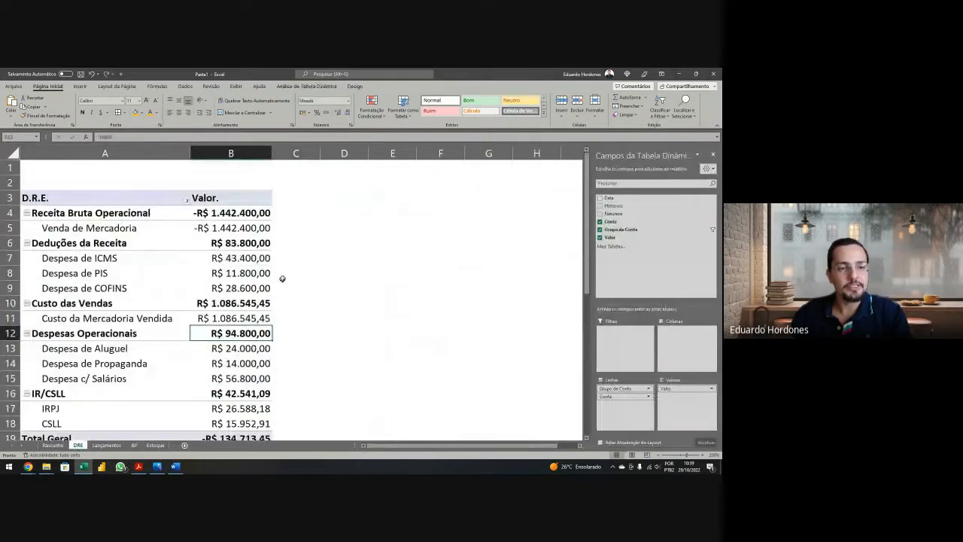
{"action": "scroll", "coordinate": [321, 218], "scroll_direction": "down", "scroll_amount": 1}
{"action": "scroll", "coordinate": [190, 234], "scroll_direction": "up", "scroll_amount": 1}
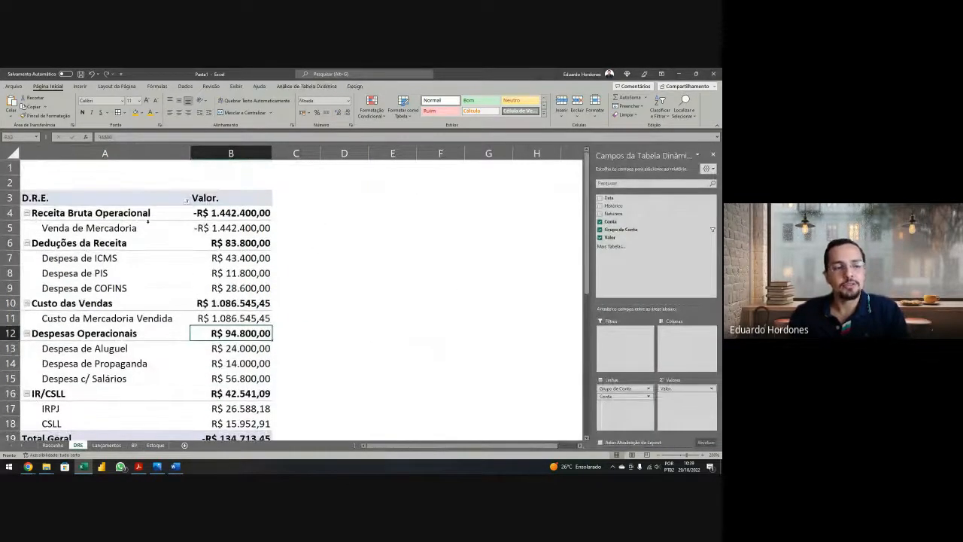
{"action": "left_click", "coordinate": [140, 216]}
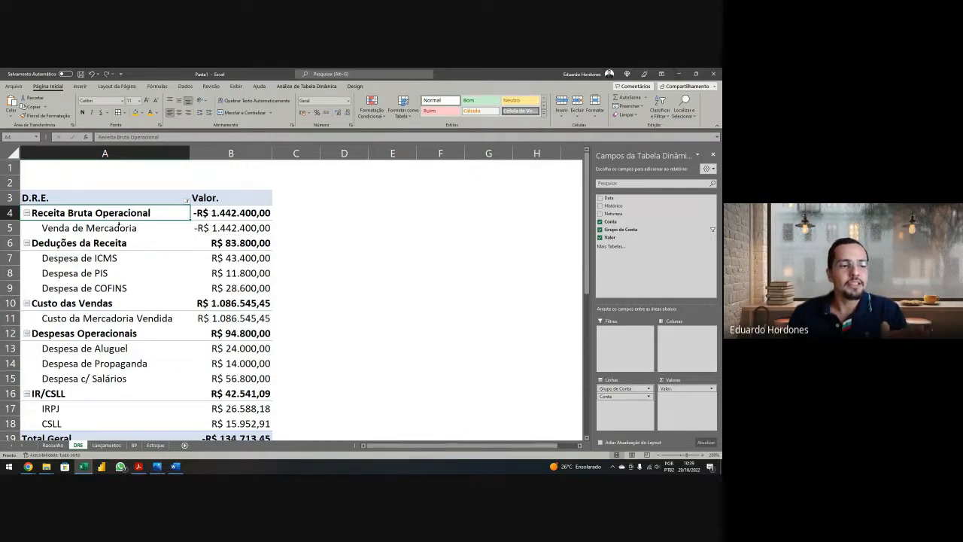
{"action": "left_click", "coordinate": [126, 243]}
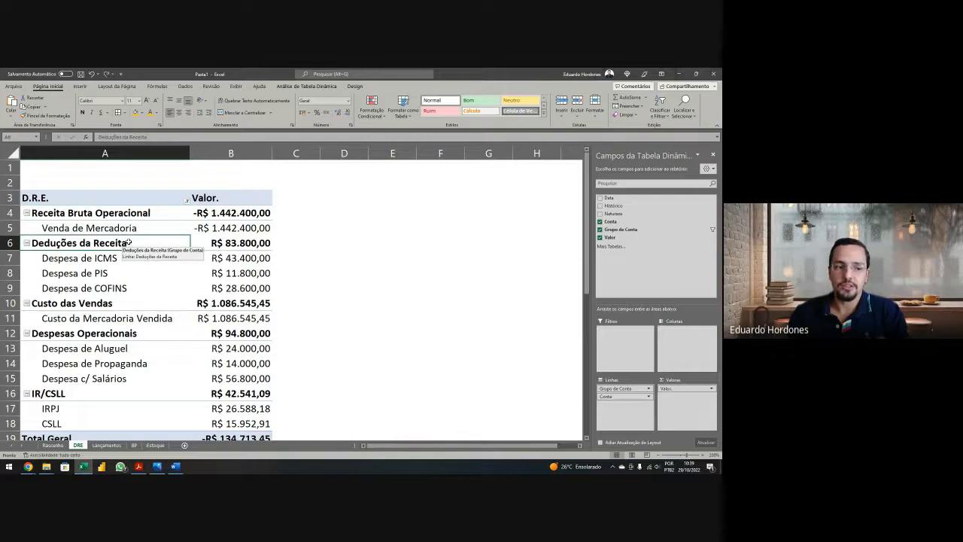
{"action": "left_click", "coordinate": [301, 87]}
{"action": "left_click", "coordinate": [516, 117]}
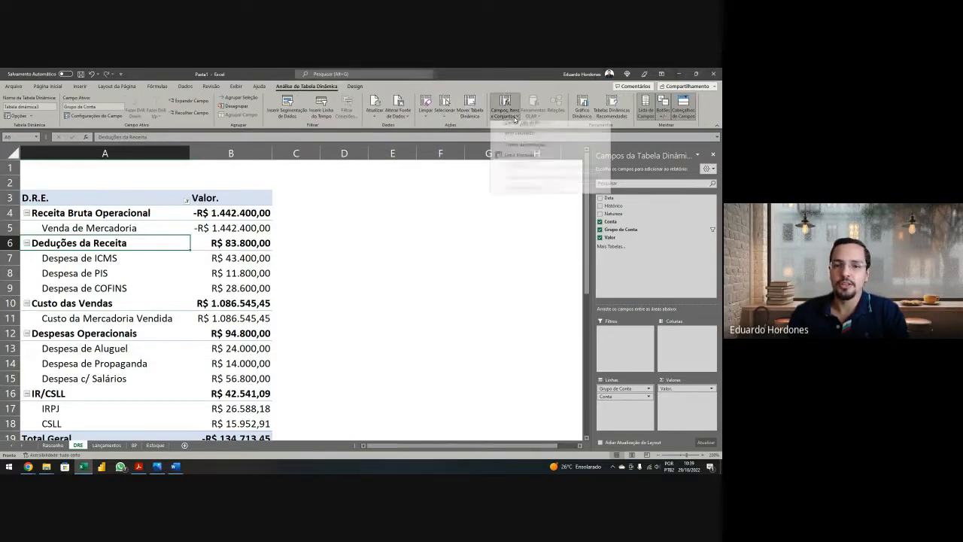
{"action": "left_click", "coordinate": [516, 138]}
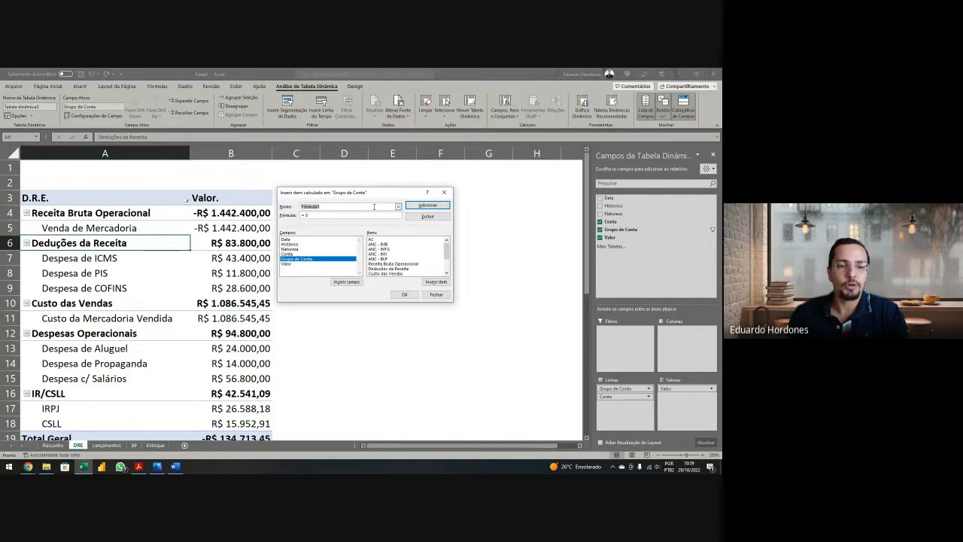
{"action": "left_click", "coordinate": [444, 191]}
Step: Examine the DRE amounts from the gross revenue down to the Total Geral
{"action": "scroll", "coordinate": [346, 190], "scroll_direction": "down", "scroll_amount": 1}
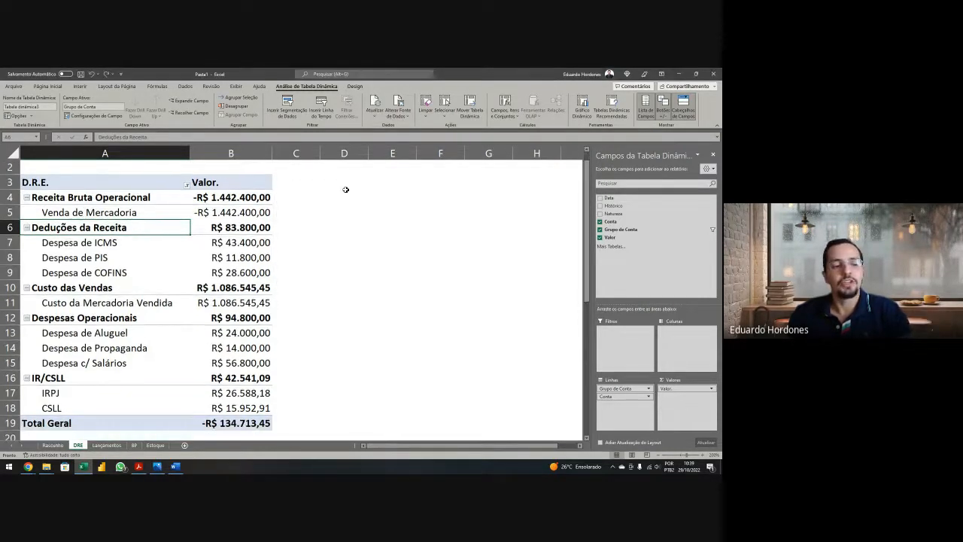
{"action": "scroll", "coordinate": [279, 241], "scroll_direction": "down", "scroll_amount": 2}
{"action": "scroll", "coordinate": [279, 243], "scroll_direction": "up", "scroll_amount": 2}
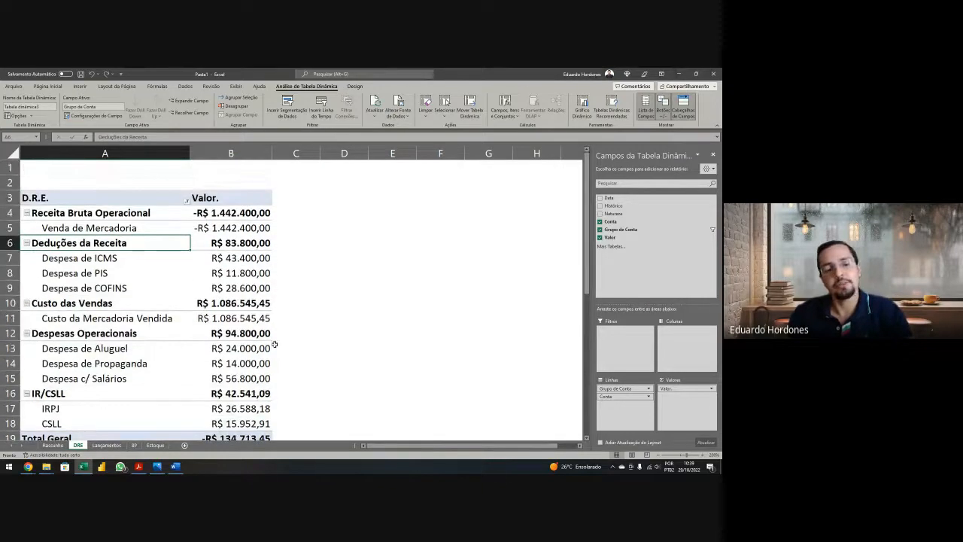
{"action": "scroll", "coordinate": [275, 344], "scroll_direction": "down", "scroll_amount": 3}
{"action": "left_click", "coordinate": [255, 305]}
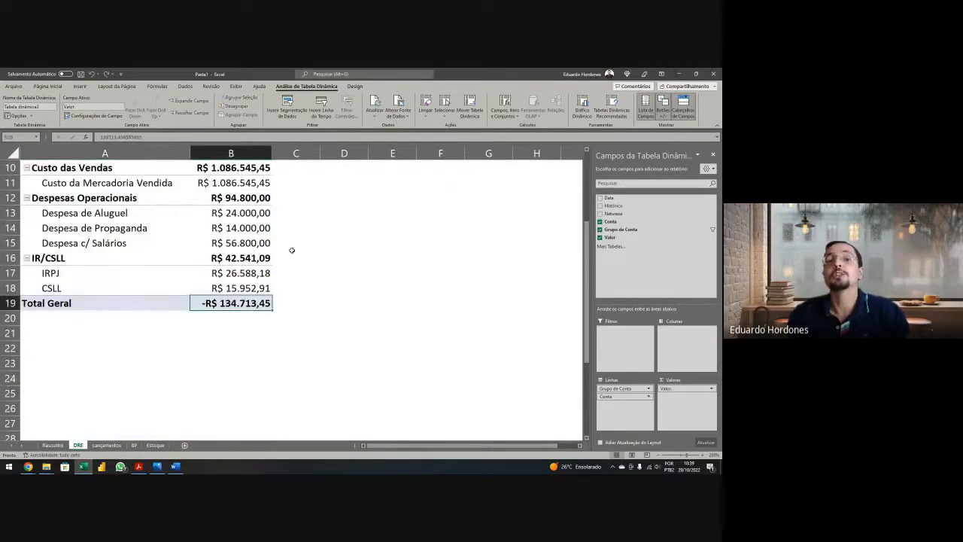
{"action": "scroll", "coordinate": [294, 246], "scroll_direction": "up", "scroll_amount": 3}
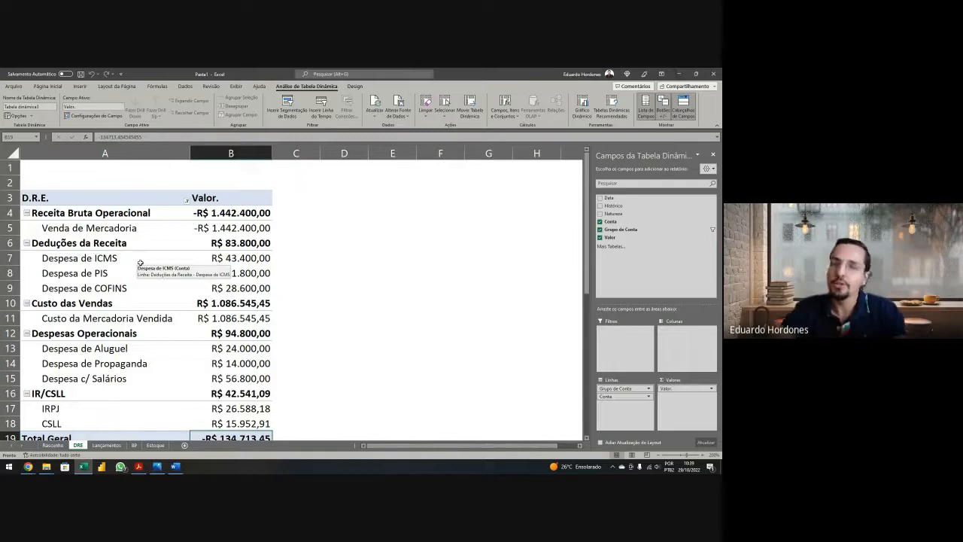
{"action": "scroll", "coordinate": [147, 263], "scroll_direction": "down", "scroll_amount": 2}
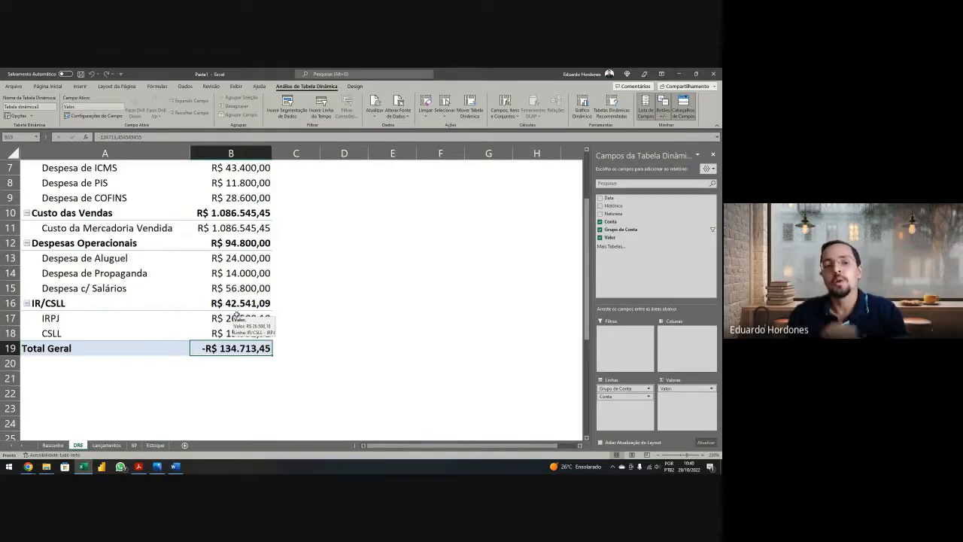
{"action": "scroll", "coordinate": [253, 297], "scroll_direction": "up", "scroll_amount": 1}
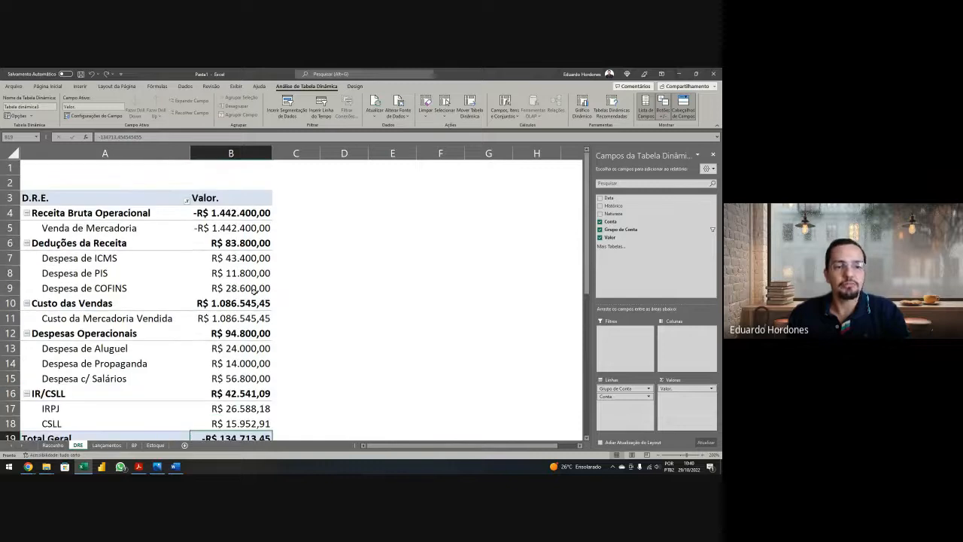
{"action": "mouse_move", "coordinate": [254, 294]}
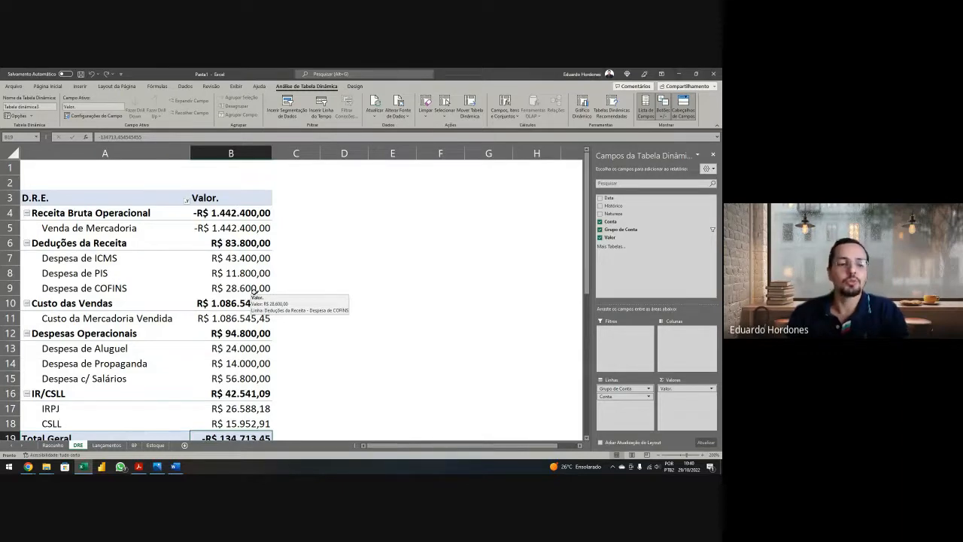
{"action": "left_click", "coordinate": [254, 272]}
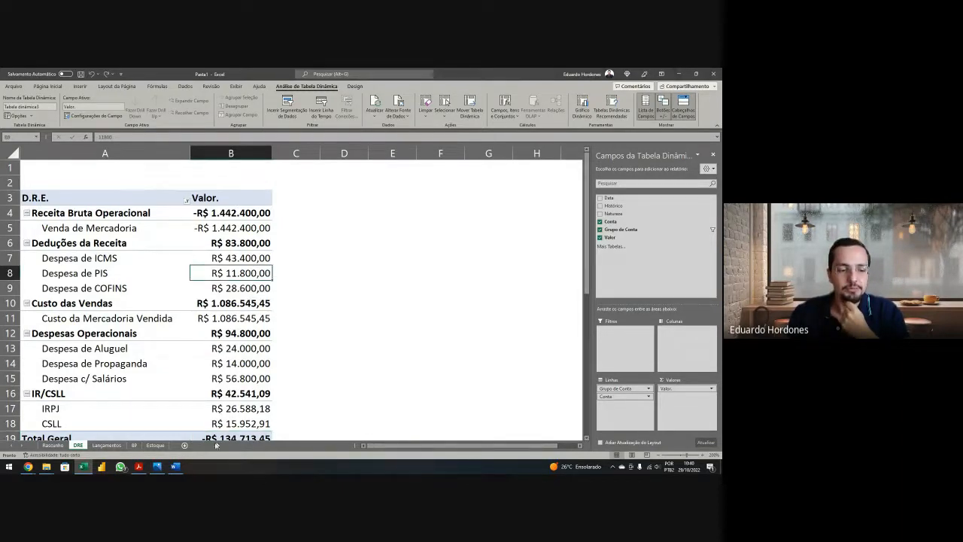
Step: Switch to the Word document Exercício 4 (Resolução), read the Relatório Financeiro with its costing comparison table, and return to Excel
{"action": "left_click", "coordinate": [175, 466]}
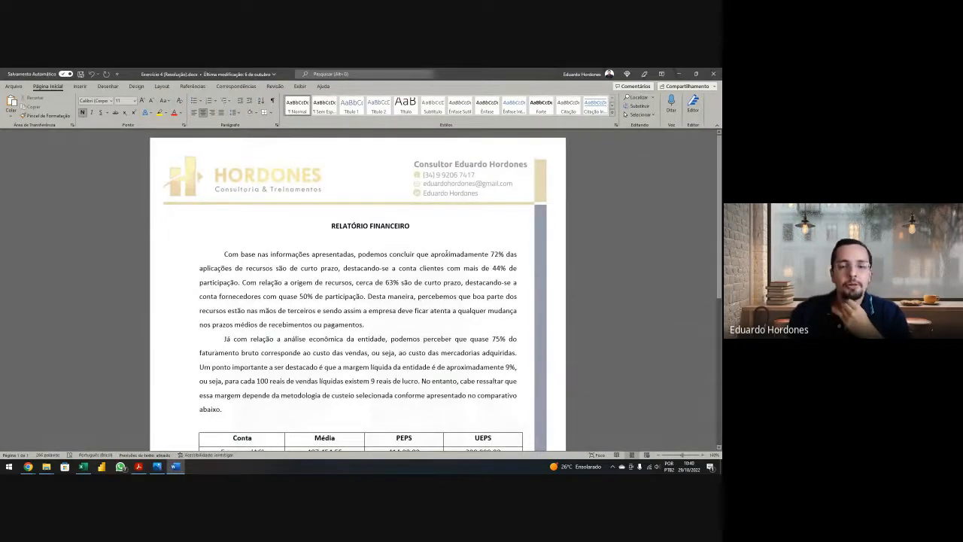
{"action": "scroll", "coordinate": [446, 254], "scroll_direction": "down", "scroll_amount": 2}
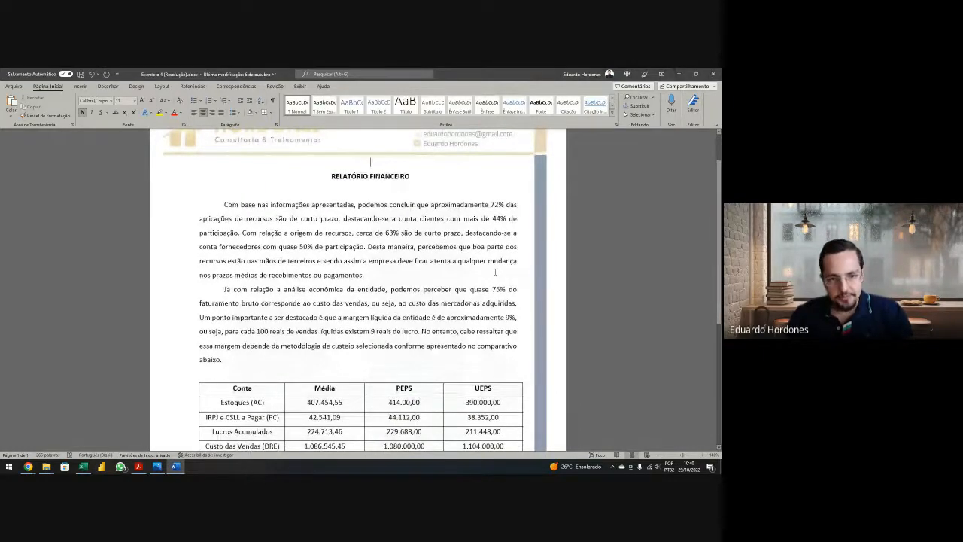
{"action": "left_click", "coordinate": [83, 468]}
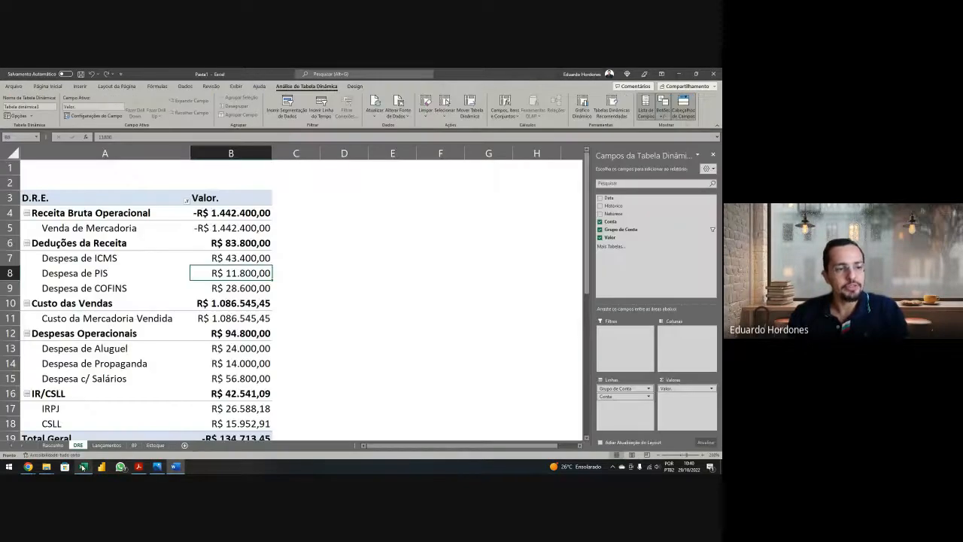
Step: On the BP sheet, collapse the ANC - RLP, ANC - INV, ANC - IMB and ANC - INTG groups of the Ativos pivot table
{"action": "left_click", "coordinate": [134, 444]}
{"action": "left_click", "coordinate": [53, 319]}
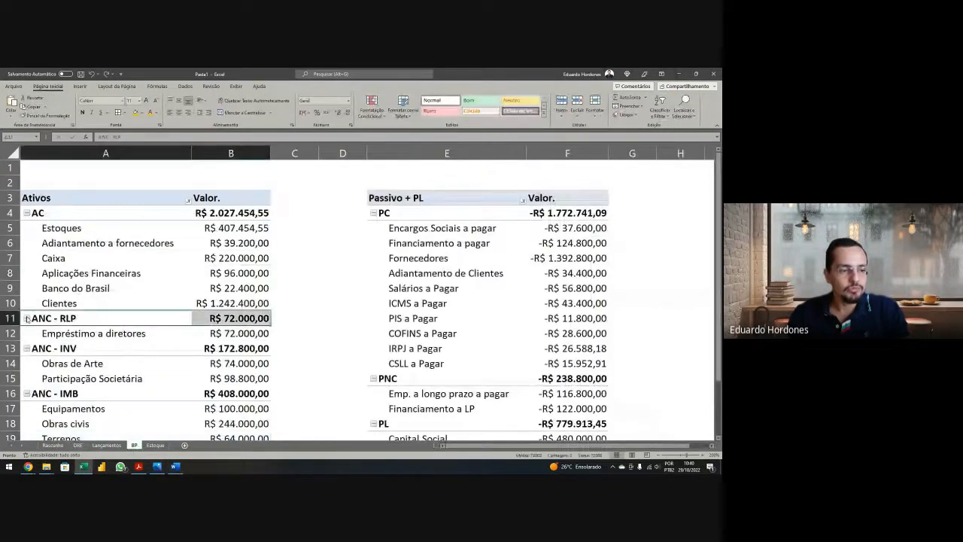
{"action": "left_click", "coordinate": [27, 319]}
{"action": "left_click", "coordinate": [27, 333]}
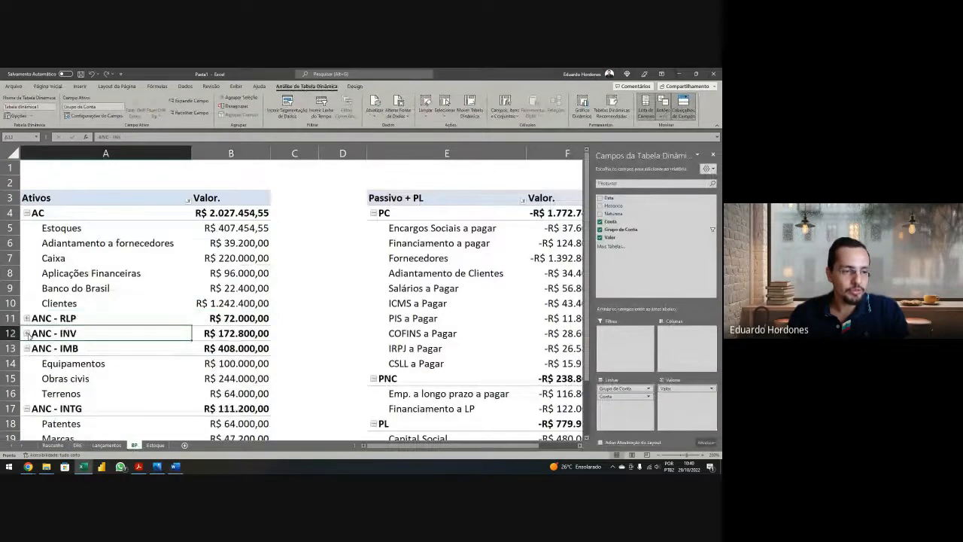
{"action": "left_click", "coordinate": [27, 349]}
{"action": "left_click", "coordinate": [27, 364]}
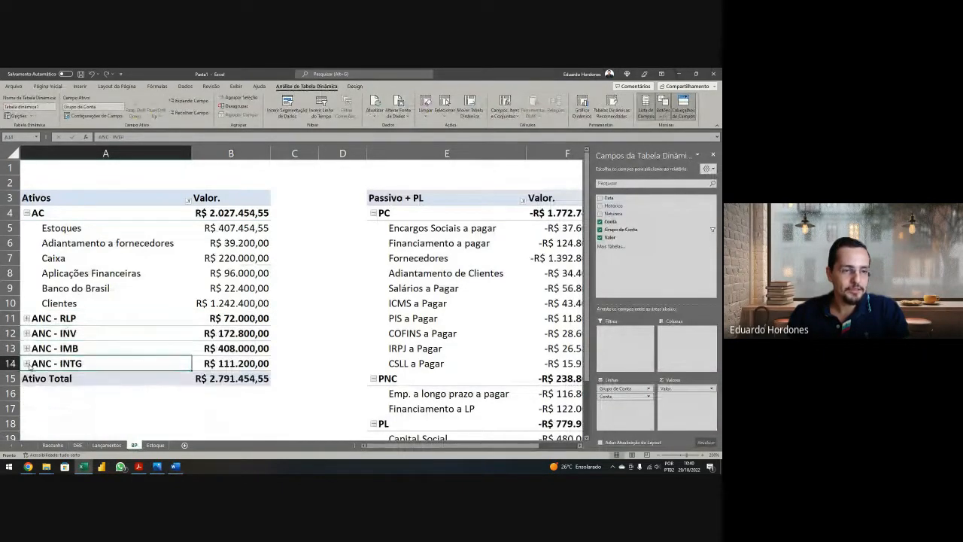
Step: Calculate the AC group's share of Ativo Total in cell C4 with the formula =B4/B15
{"action": "left_click", "coordinate": [286, 214]}
{"action": "type", "text": "="}
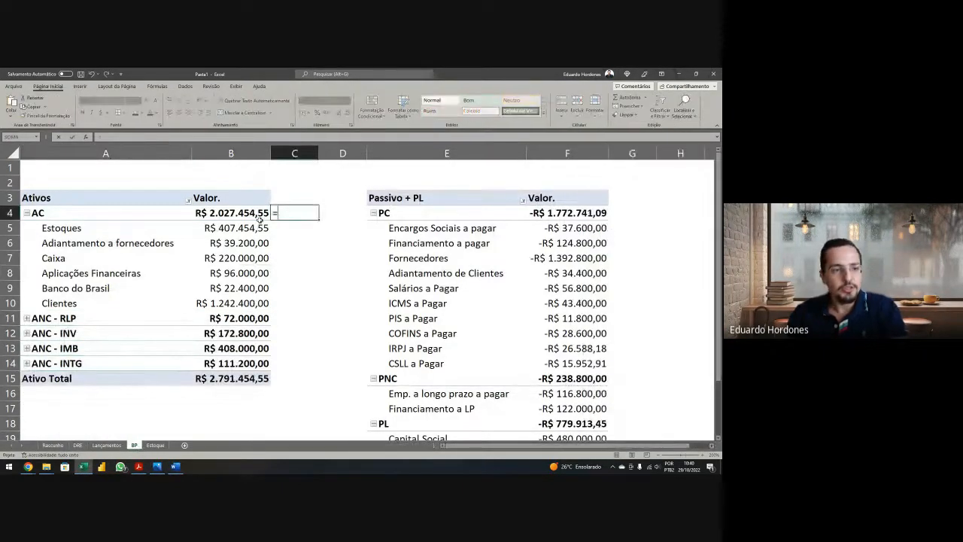
{"action": "left_click", "coordinate": [240, 212]}
{"action": "type", "text": "/"}
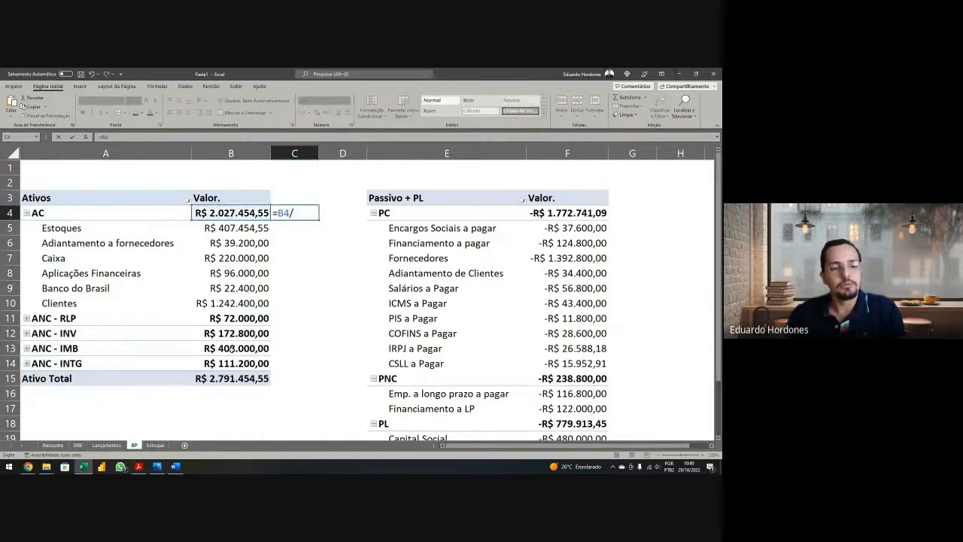
{"action": "left_click", "coordinate": [232, 384]}
{"action": "key", "text": "Return"}
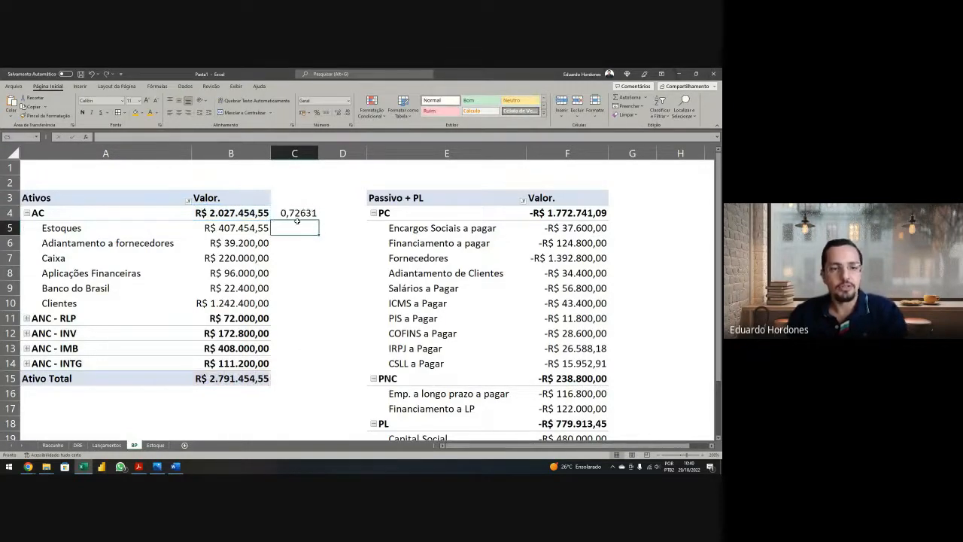
Step: Format C4 as a percentage with two decimals and check it against the Relatório Financeiro in Word, returning to Excel
{"action": "left_click", "coordinate": [298, 214]}
{"action": "left_click", "coordinate": [317, 112]}
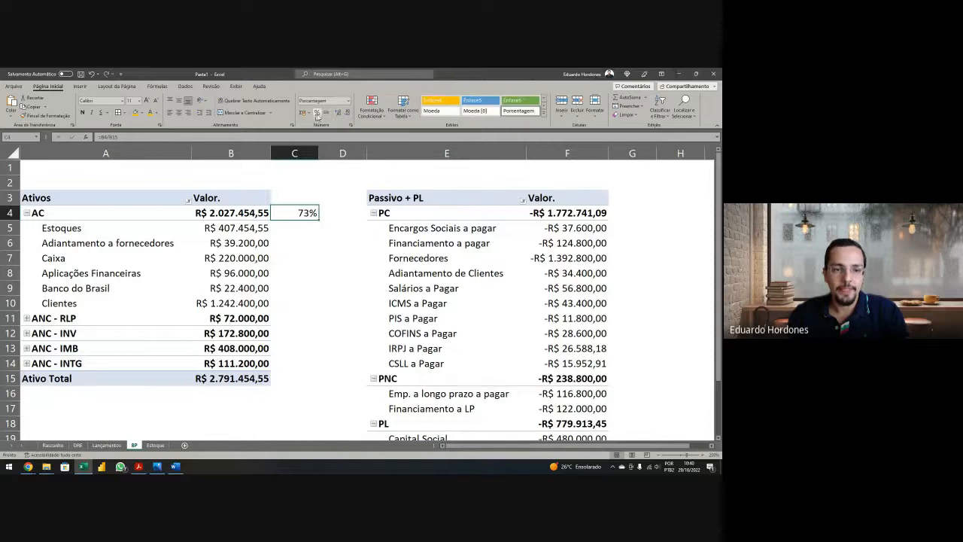
{"action": "left_click", "coordinate": [338, 112]}
{"action": "left_click", "coordinate": [339, 112]}
{"action": "key", "text": "Down"}
{"action": "key", "text": "Down"}
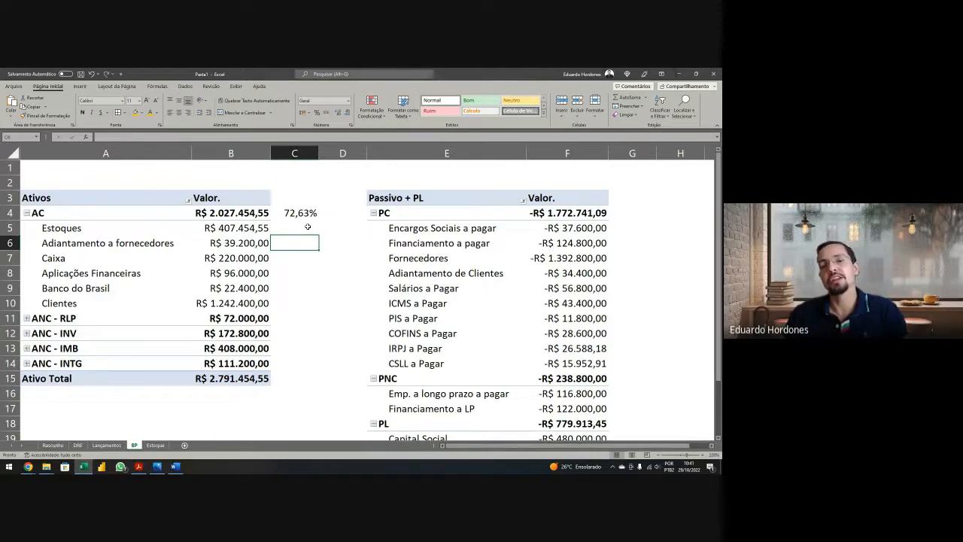
{"action": "key", "text": "alt+Tab"}
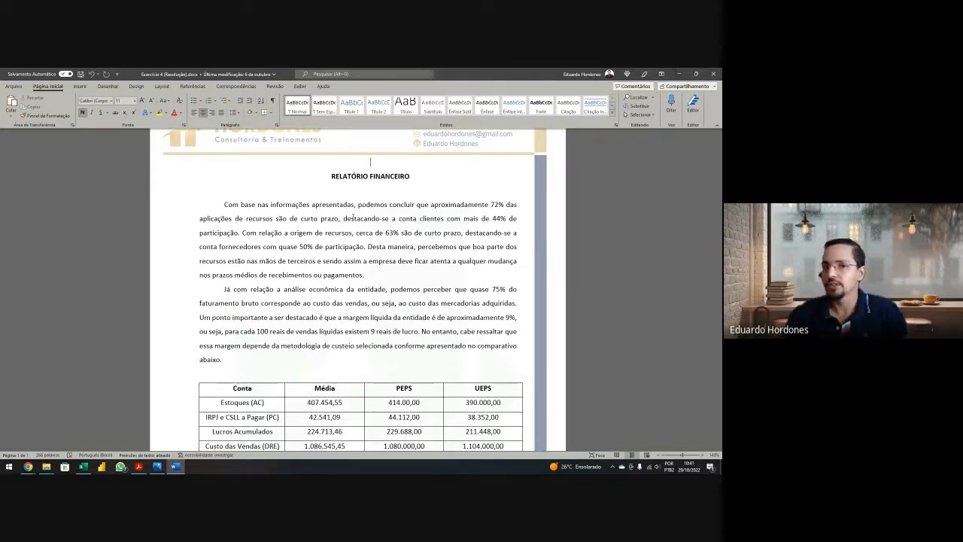
{"action": "key", "text": "alt+Tab"}
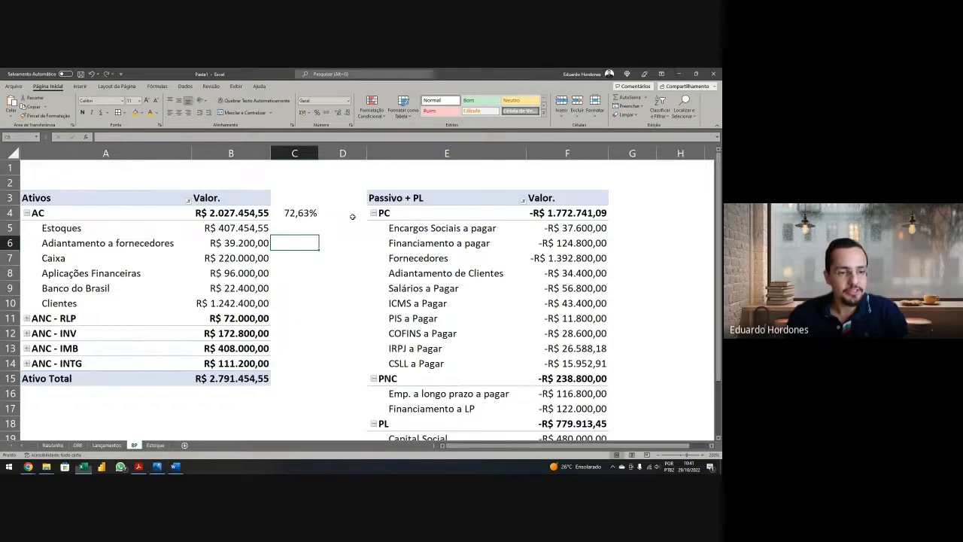
Step: Sort the account groups of the Ativos pivot table by value from largest to smallest
{"action": "left_click_drag", "start_coordinate": [247, 228], "coordinate": [247, 302]}
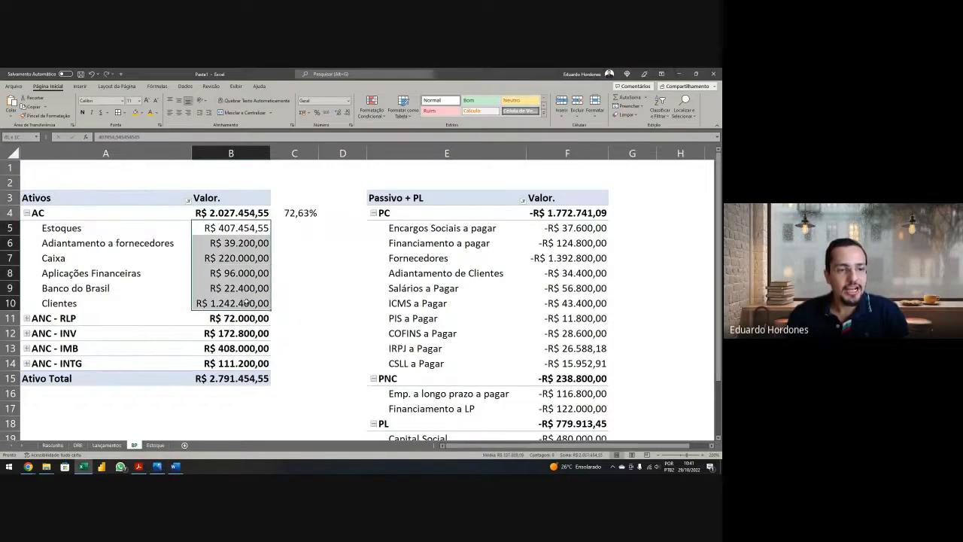
{"action": "right_click", "coordinate": [247, 228]}
{"action": "mouse_move", "coordinate": [286, 293]}
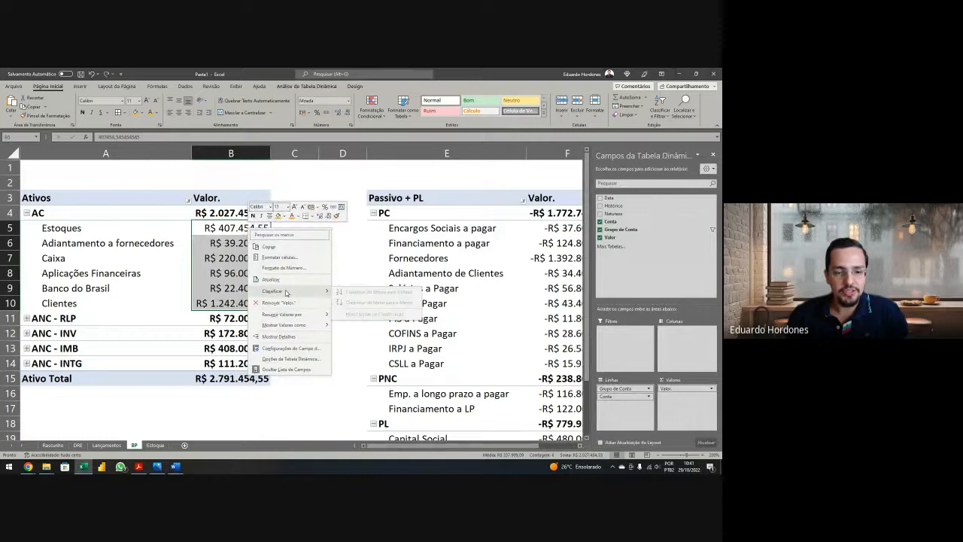
{"action": "left_click", "coordinate": [222, 243]}
{"action": "right_click", "coordinate": [245, 215]}
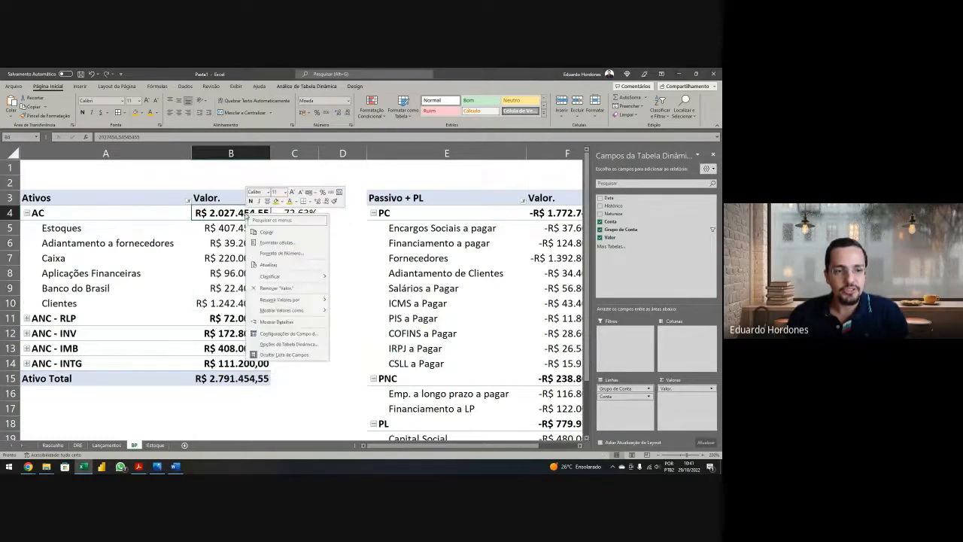
{"action": "mouse_move", "coordinate": [298, 277]}
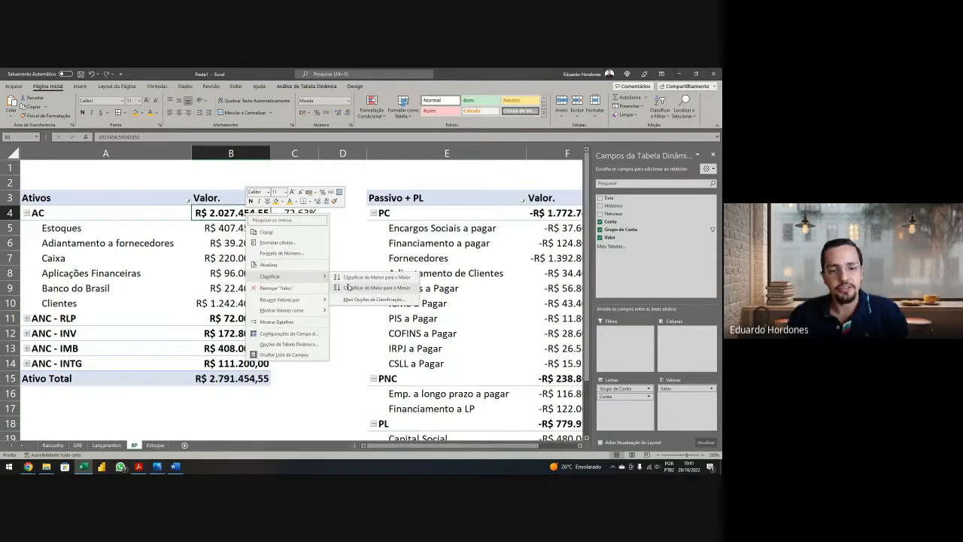
{"action": "left_click", "coordinate": [353, 290]}
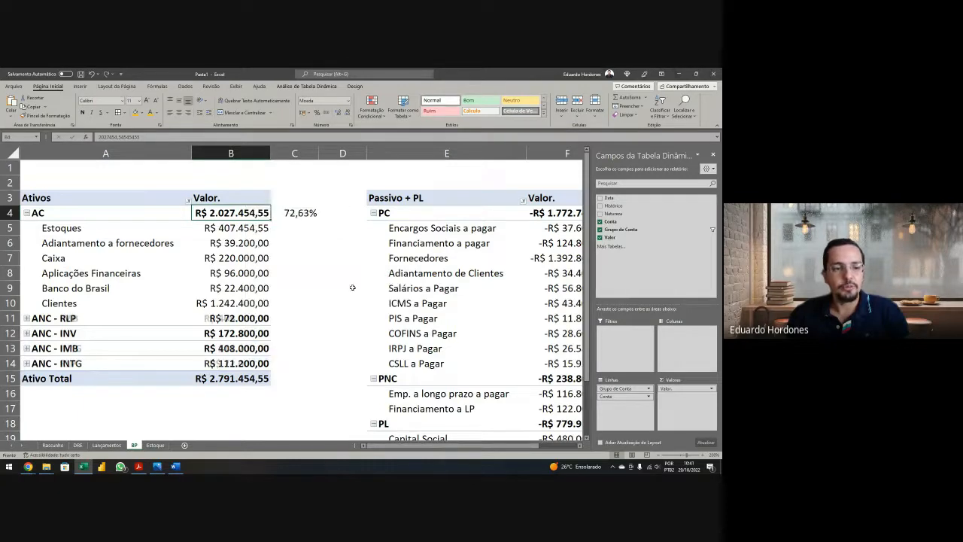
Step: Try sorting the Ativos account groups by value from smallest to largest, and undo that sort
{"action": "right_click", "coordinate": [253, 217]}
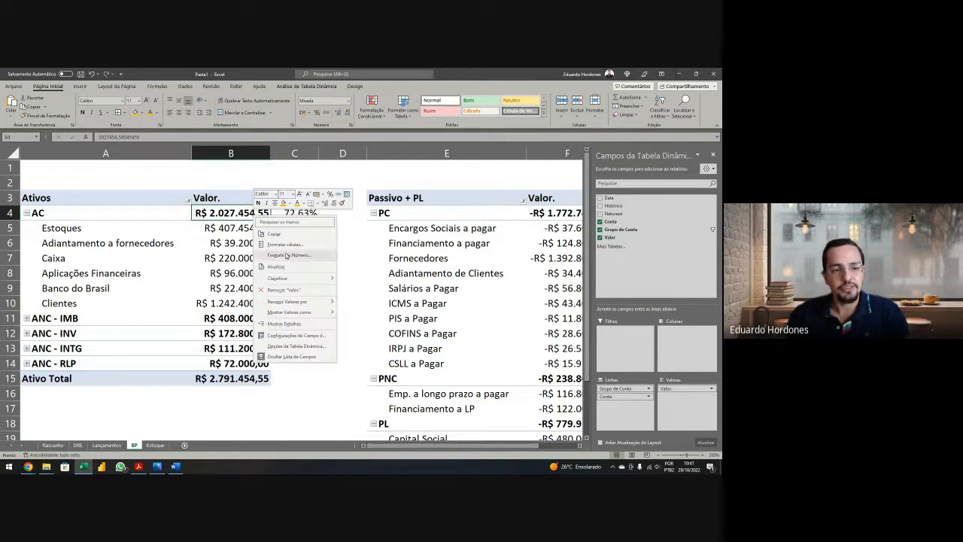
{"action": "mouse_move", "coordinate": [297, 277]}
{"action": "left_click", "coordinate": [353, 279]}
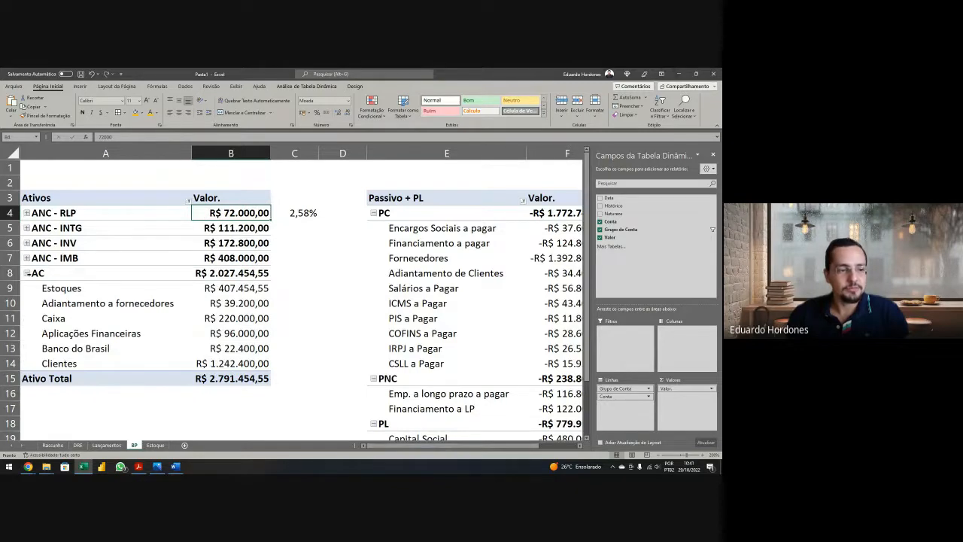
{"action": "key", "text": "ctrl+z"}
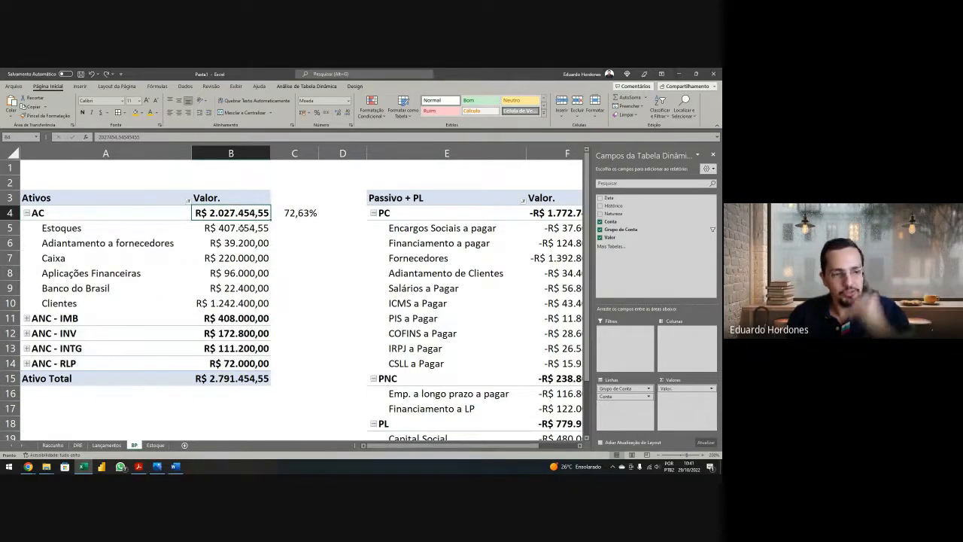
Step: Calculate the Clientes account's share of Ativo Total in C10 with =B10/B15, and clear the cell
{"action": "left_click", "coordinate": [250, 231]}
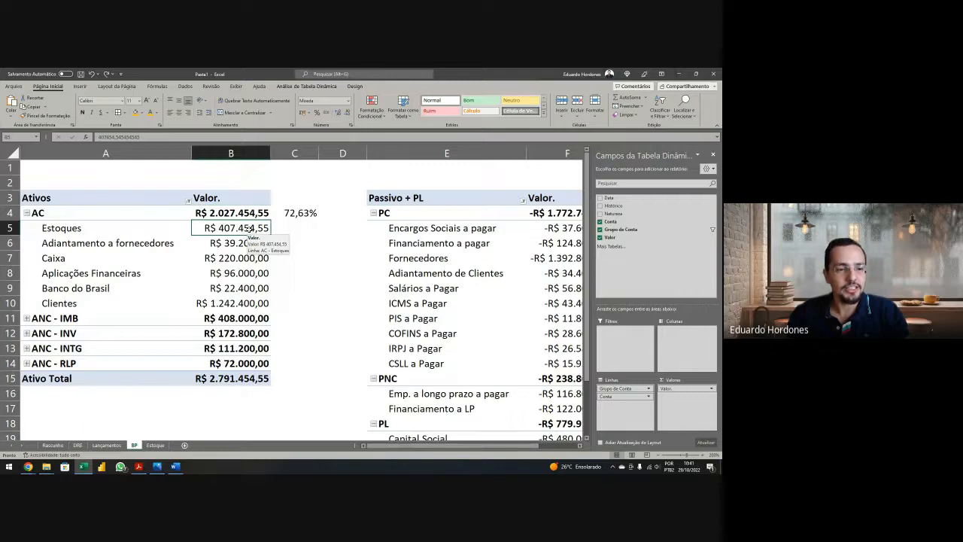
{"action": "left_click", "coordinate": [241, 301]}
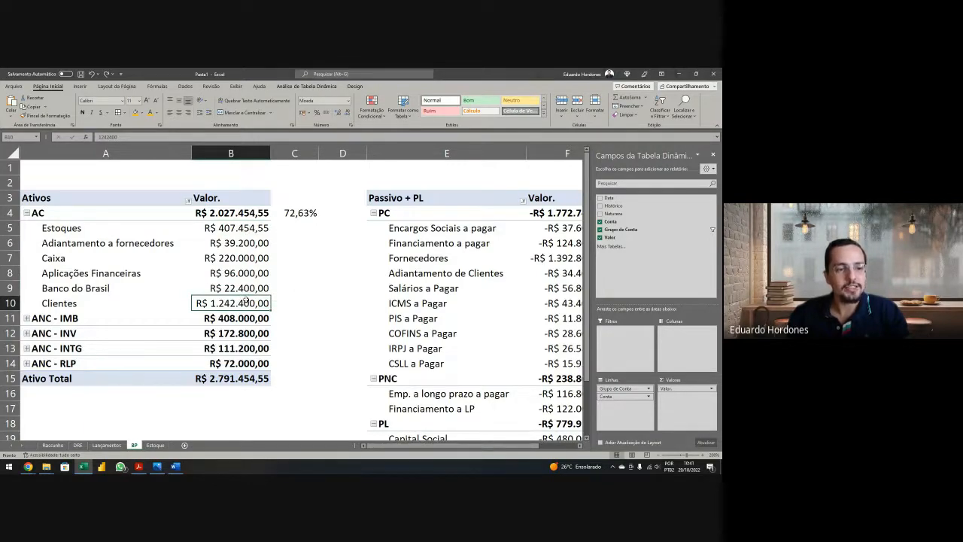
{"action": "left_click_drag", "start_coordinate": [101, 303], "coordinate": [235, 306]}
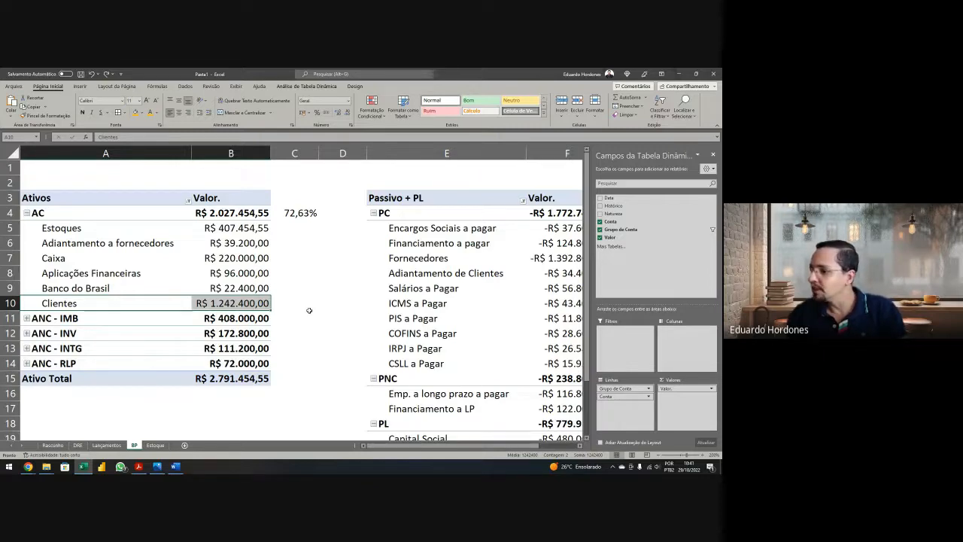
{"action": "left_click", "coordinate": [295, 304]}
{"action": "type", "text": "=B10"}
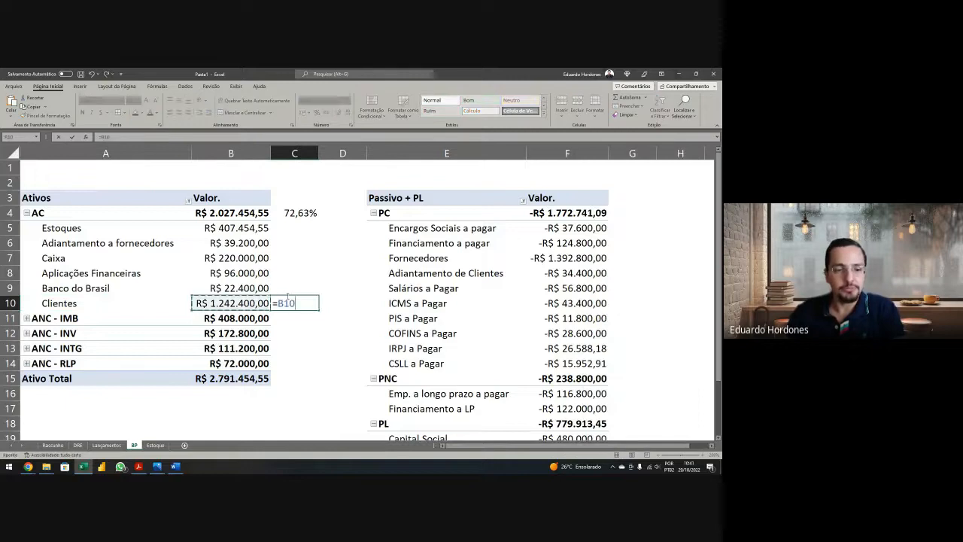
{"action": "type", "text": "/"}
{"action": "left_click", "coordinate": [260, 372]}
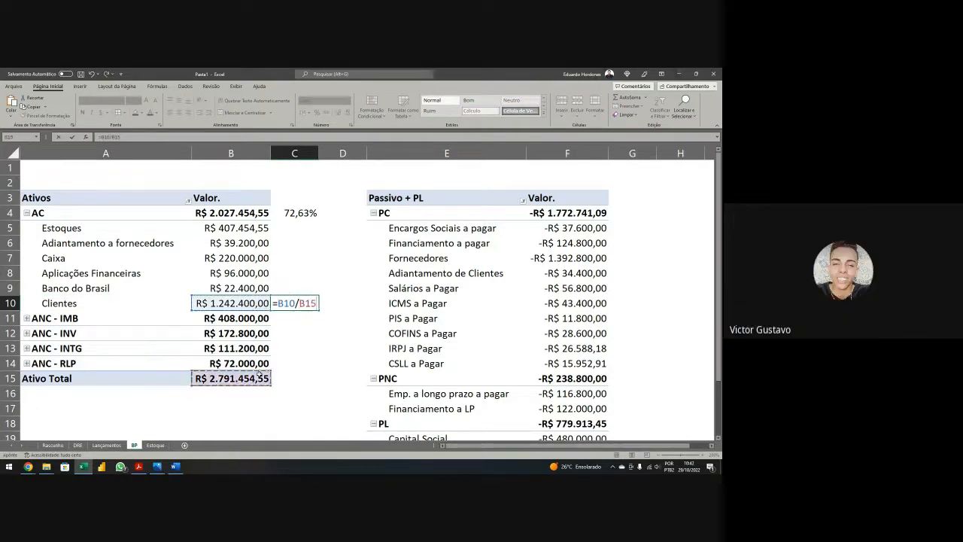
{"action": "key", "text": "Return"}
{"action": "left_click", "coordinate": [306, 304]}
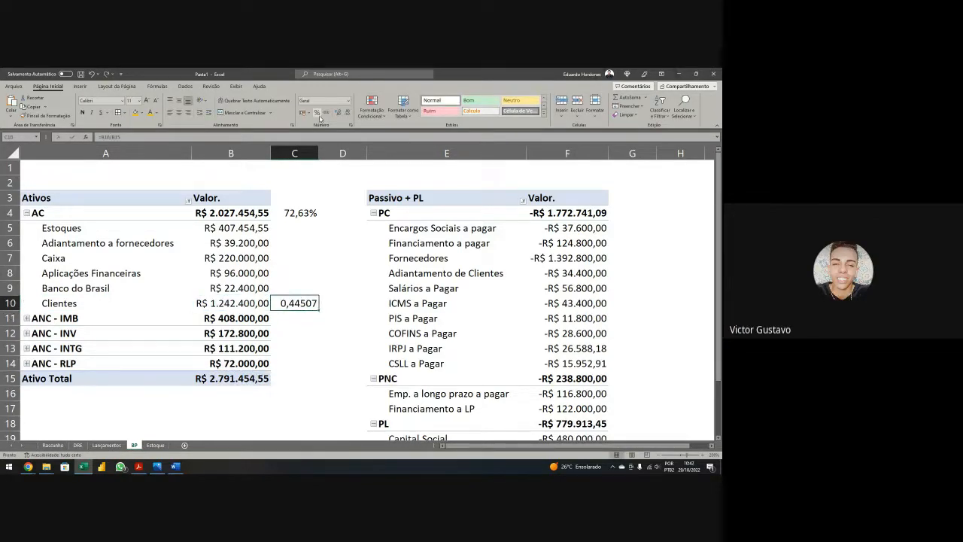
{"action": "key", "text": "Delete"}
Step: Examine the IR/CSLL group with its IRPJ and CSLL accounts in the pivot table on the DRE sheet
{"action": "left_click", "coordinate": [78, 445]}
{"action": "scroll", "coordinate": [186, 239], "scroll_direction": "down", "scroll_amount": 4}
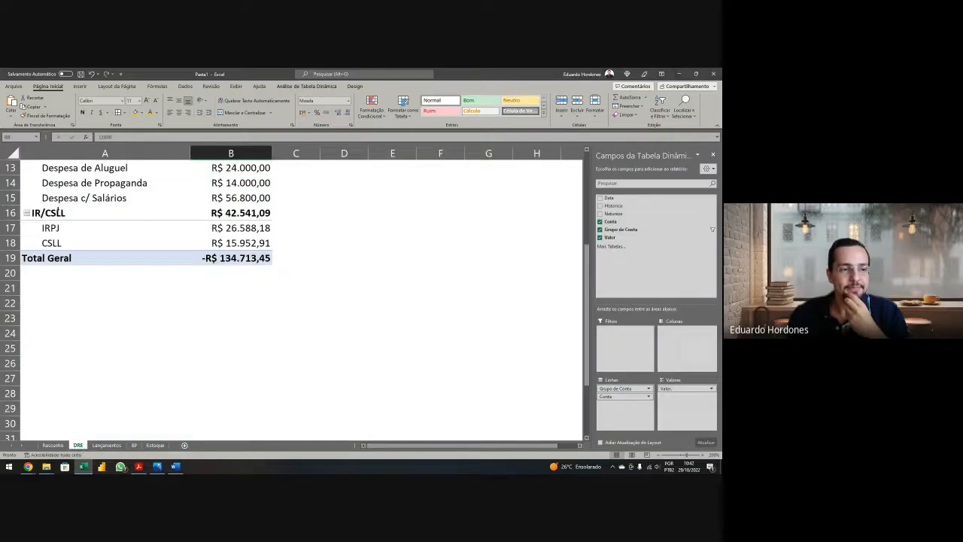
{"action": "left_click", "coordinate": [186, 239]}
{"action": "left_click_drag", "start_coordinate": [186, 239], "coordinate": [222, 248]}
{"action": "scroll", "coordinate": [239, 263], "scroll_direction": "up", "scroll_amount": 2}
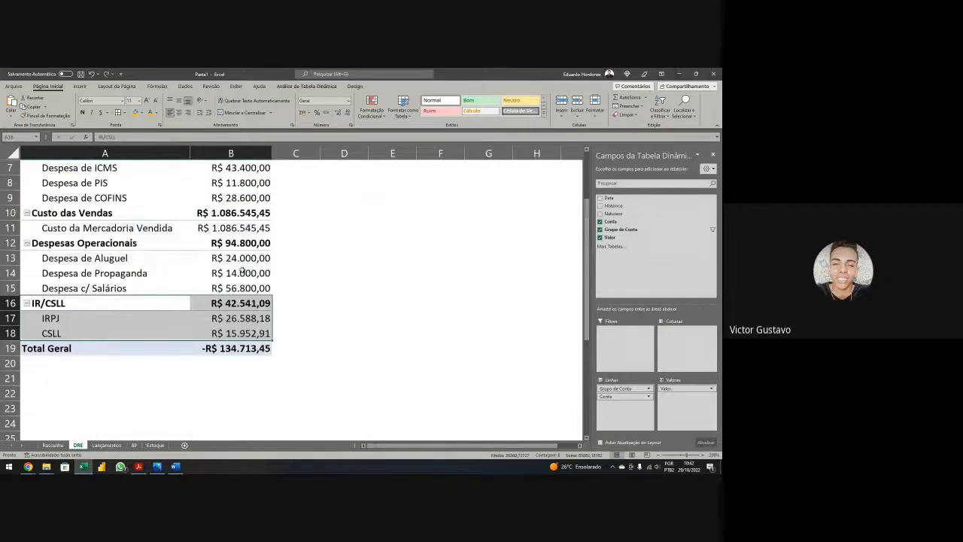
Step: Inspect the amounts of the IRPJ, CSLL and Apuração Resultado entries on the Lançamentos sheet
{"action": "left_click", "coordinate": [106, 445]}
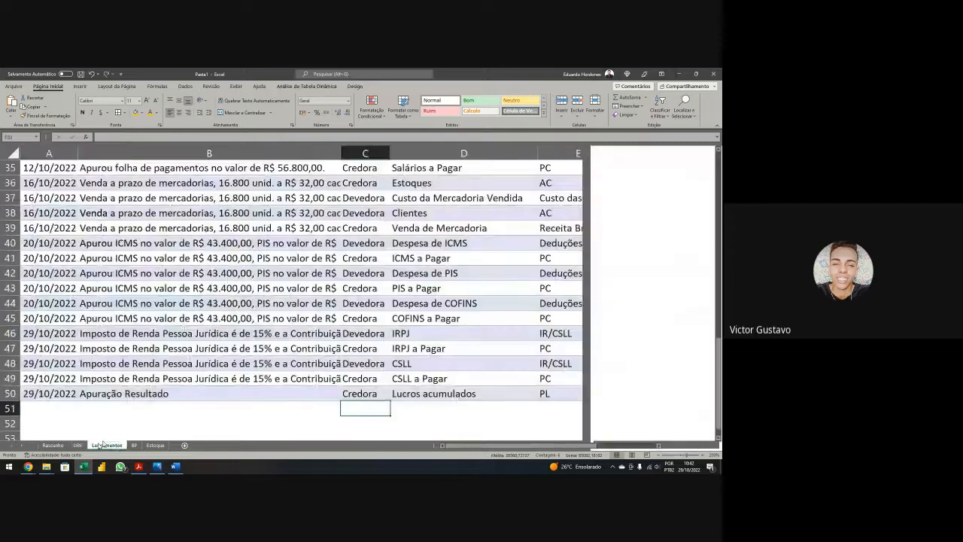
{"action": "left_click_drag", "start_coordinate": [662, 335], "coordinate": [659, 393]}
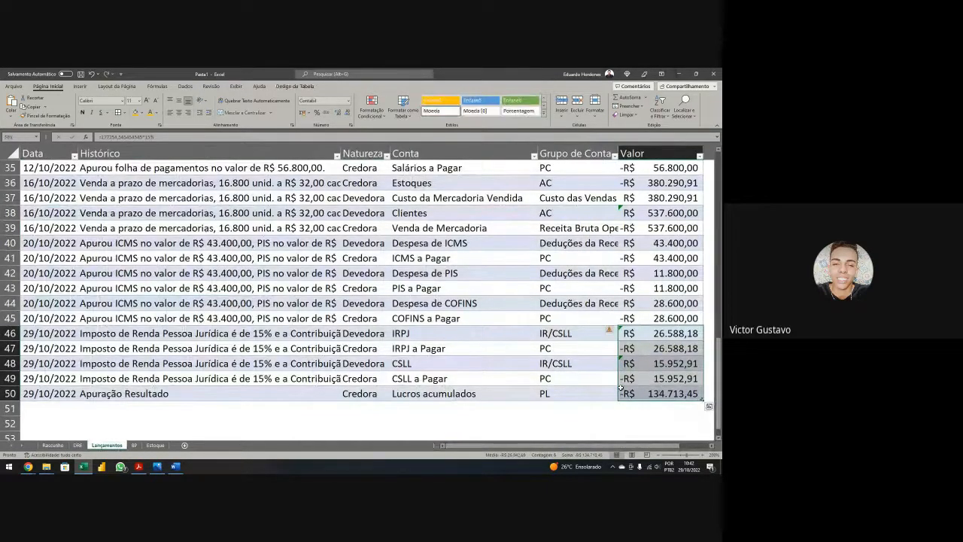
{"action": "left_click", "coordinate": [663, 334]}
{"action": "left_click", "coordinate": [651, 364]}
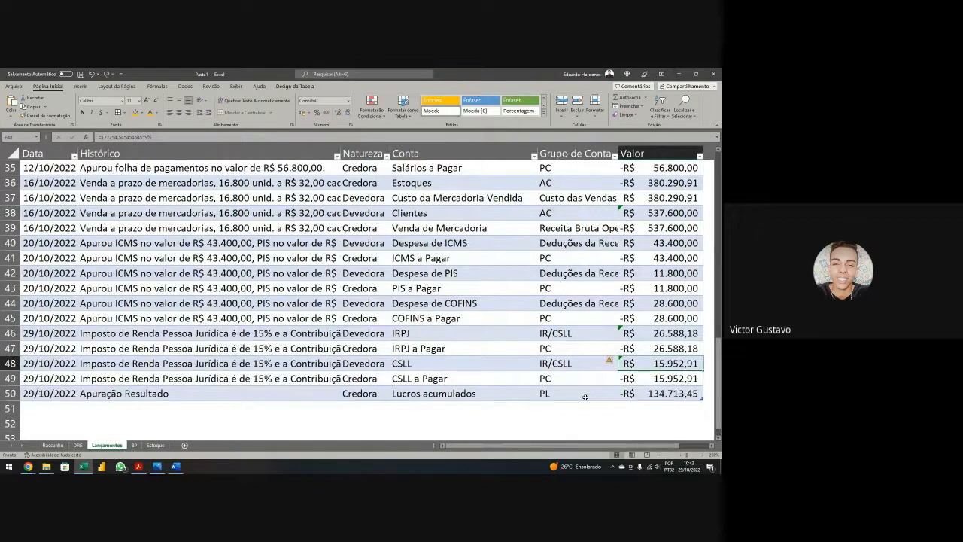
Step: Clear the Valor cells of the IRPJ, CSLL and Apuração Resultado entries in rows 46 to 50
{"action": "left_click", "coordinate": [660, 337]}
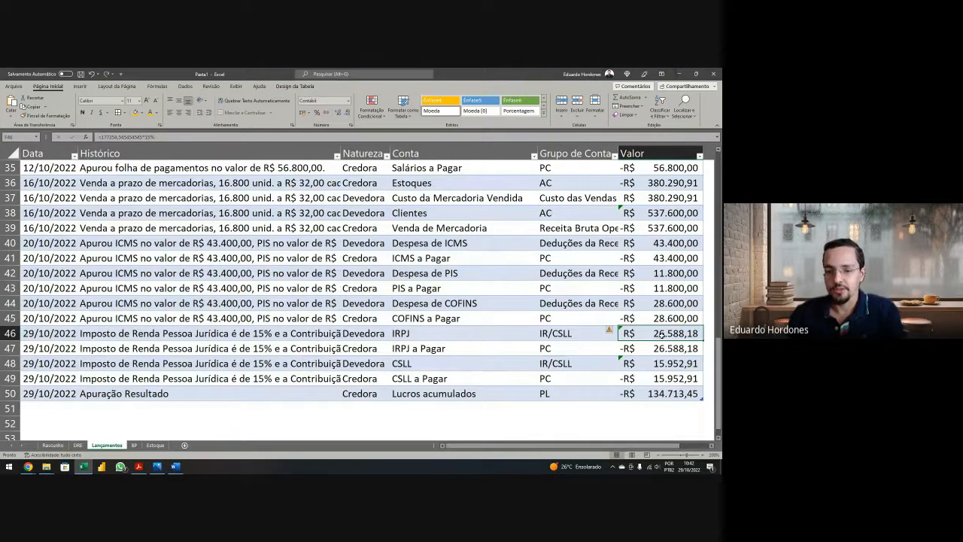
{"action": "left_click_drag", "start_coordinate": [661, 334], "coordinate": [660, 394]}
{"action": "key", "text": "Delete"}
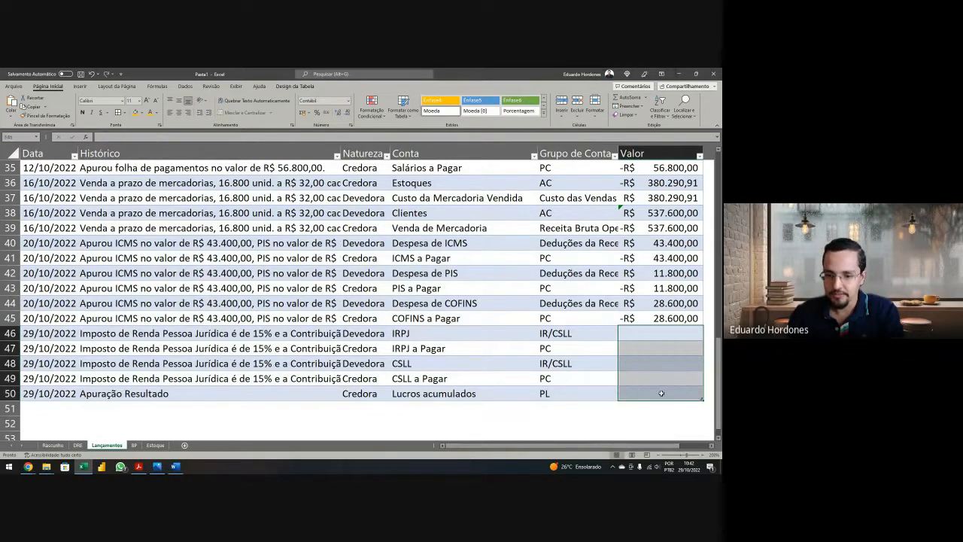
Step: Refresh the DRE pivot table and check its Total Geral without the tax amounts
{"action": "left_click", "coordinate": [78, 446]}
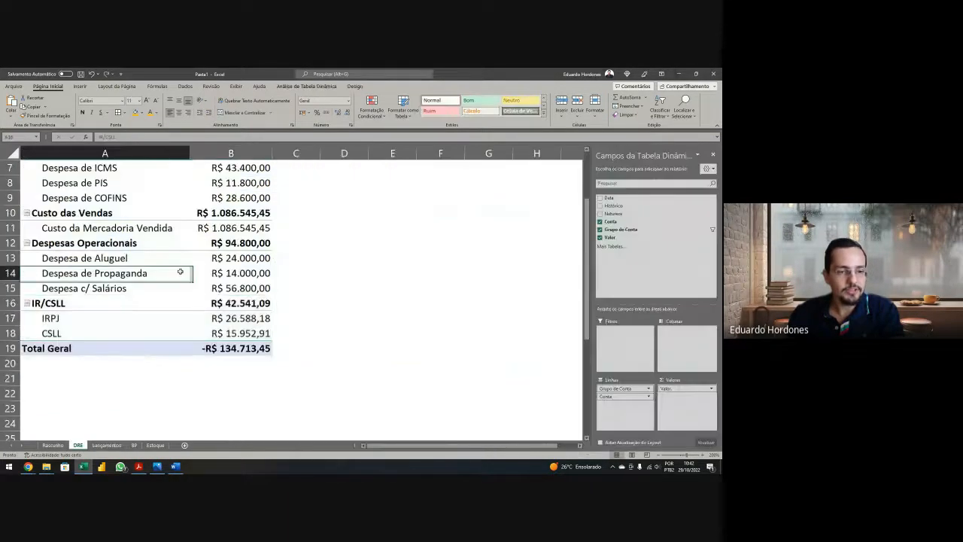
{"action": "right_click", "coordinate": [183, 274]}
{"action": "left_click", "coordinate": [207, 311]}
{"action": "left_click", "coordinate": [239, 348]}
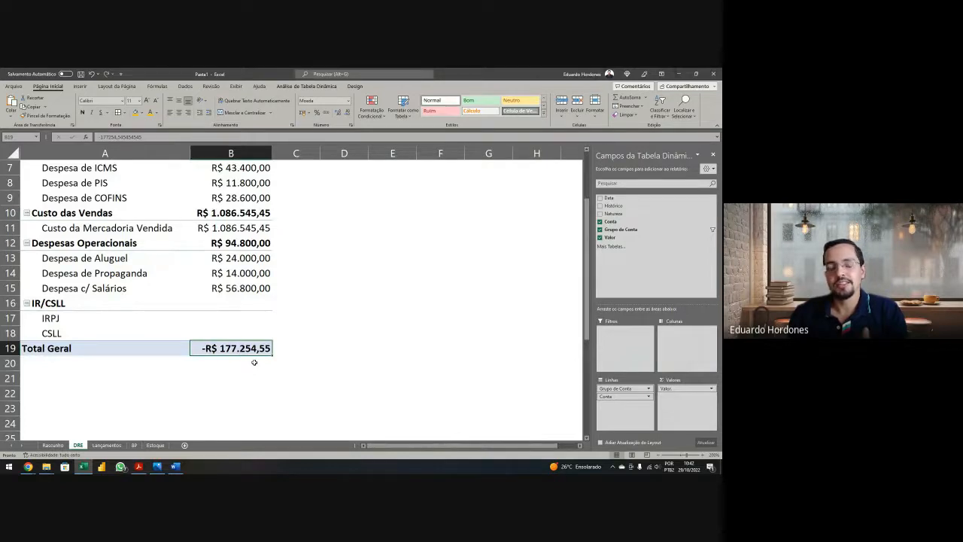
Step: Undo the clearing of the Valor amounts in rows 46 to 50 on the Lançamentos sheet
{"action": "left_click", "coordinate": [107, 445]}
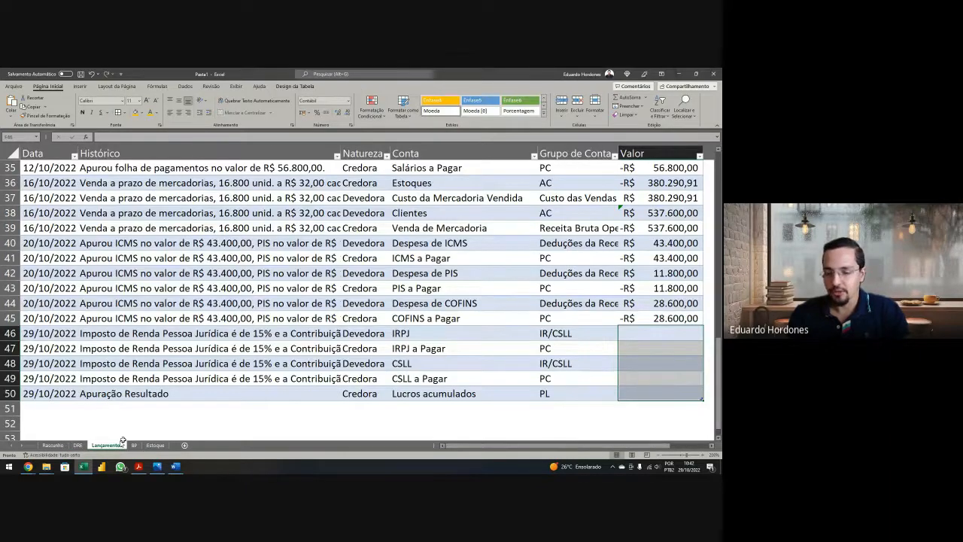
{"action": "key", "text": "ctrl+z"}
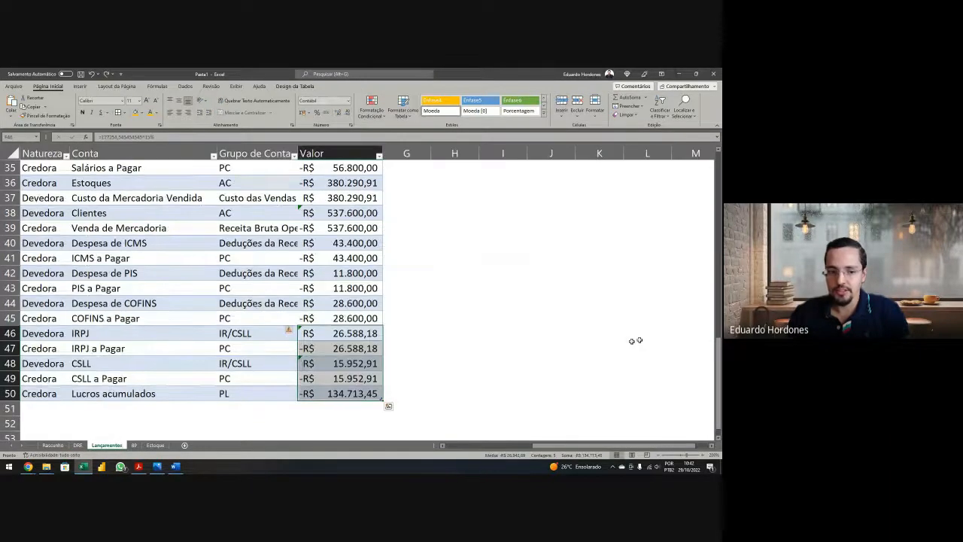
Step: Inspect the 15% formula behind the IRPJ amount in row 46 of the Lançamentos sheet, leaving it as is
{"action": "left_click", "coordinate": [348, 332]}
{"action": "double_click", "coordinate": [348, 333]}
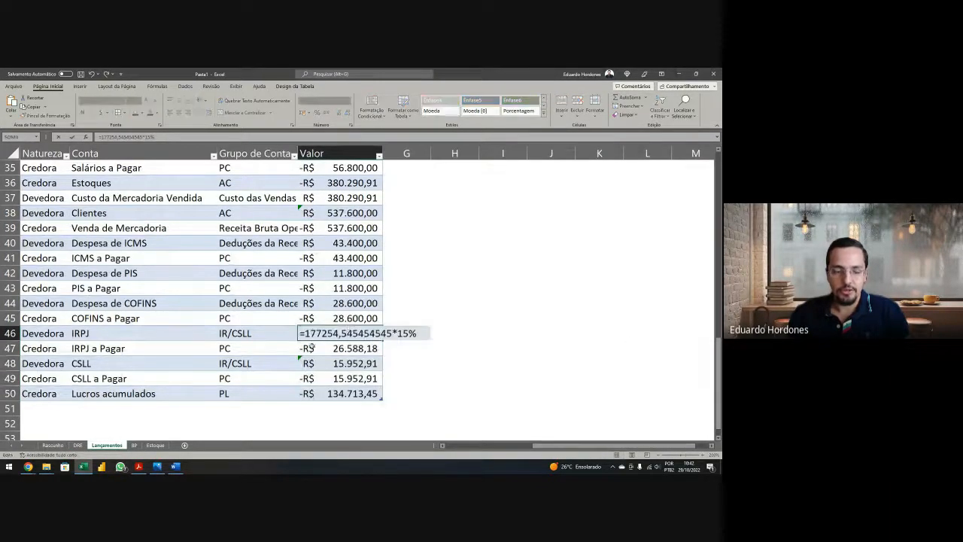
{"action": "left_click_drag", "start_coordinate": [304, 333], "coordinate": [392, 333]}
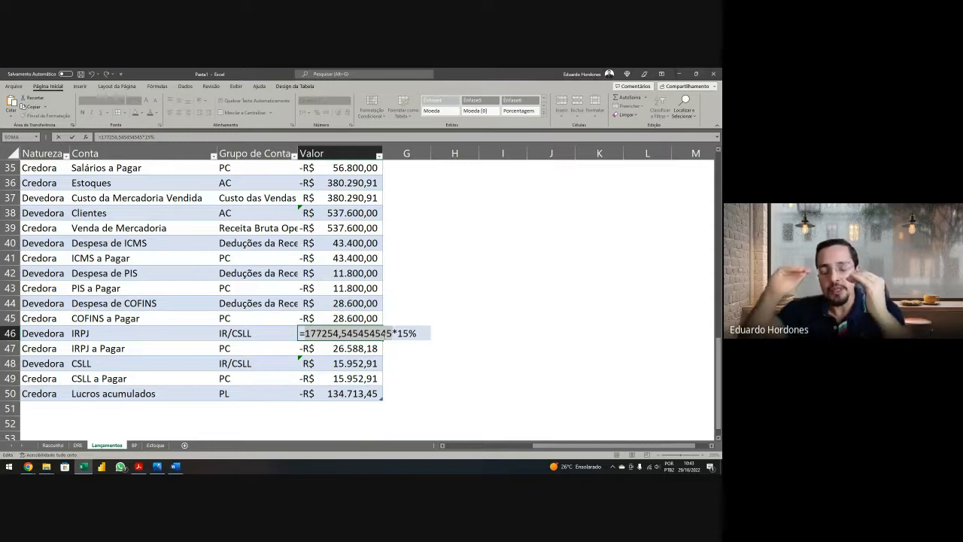
{"action": "key", "text": "Return"}
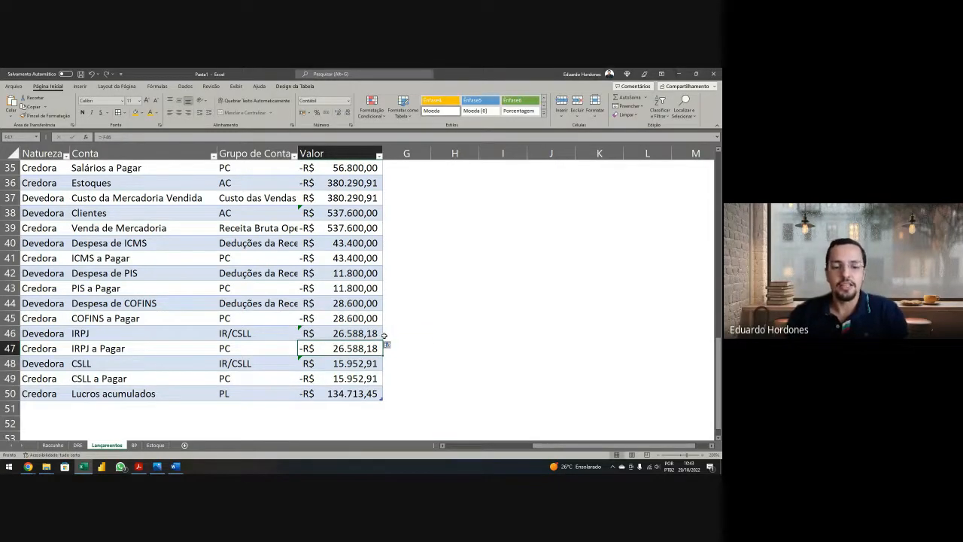
Step: Clear the Valor cells in rows 46 to 50 on the Lançamentos sheet and refresh the DRE pivot table
{"action": "left_click_drag", "start_coordinate": [379, 334], "coordinate": [368, 393]}
{"action": "key", "text": "Delete"}
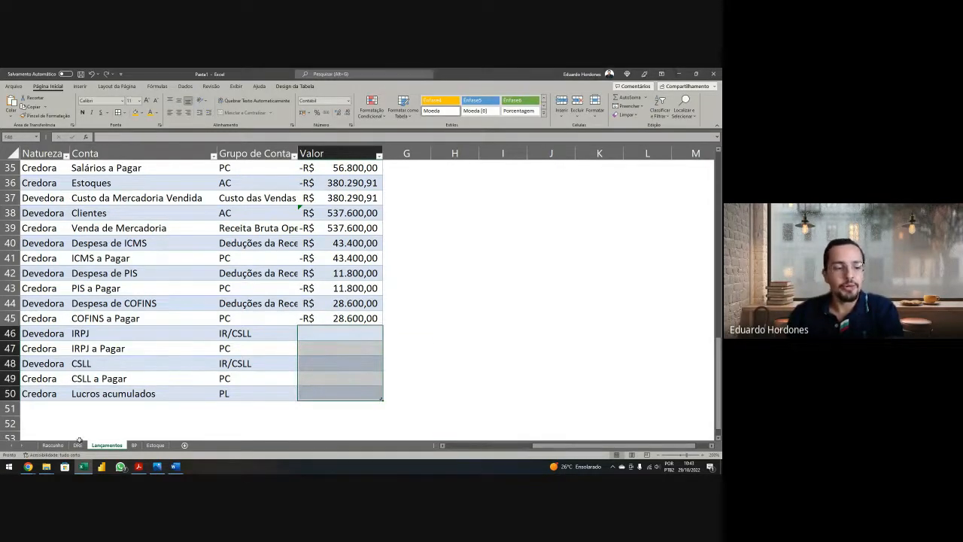
{"action": "left_click", "coordinate": [78, 445]}
{"action": "right_click", "coordinate": [251, 275]}
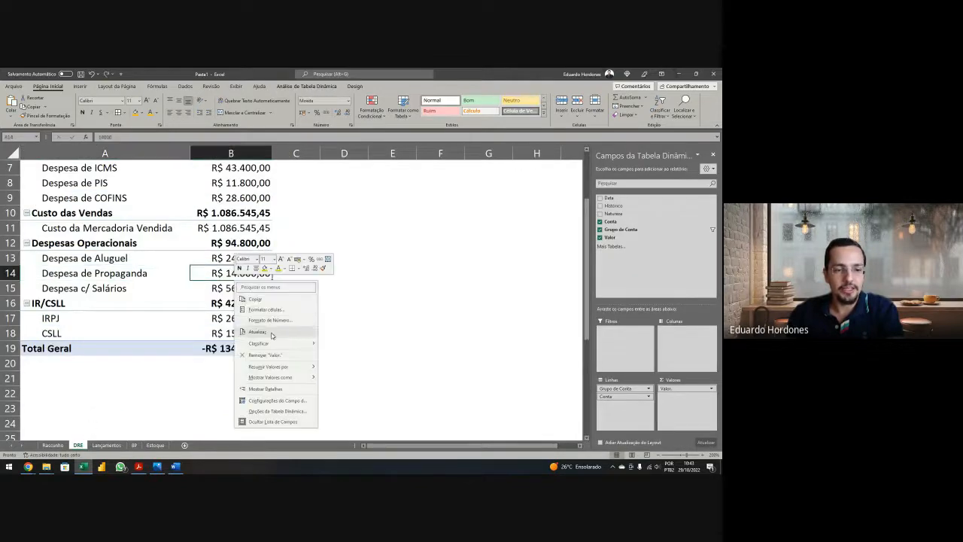
{"action": "left_click", "coordinate": [267, 331]}
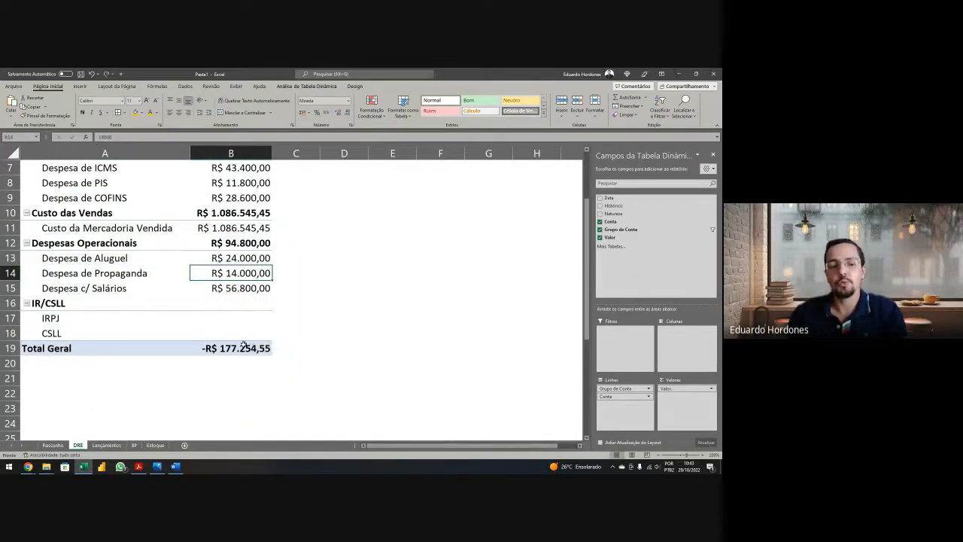
Step: Review the Total Geral and the revenue, deductions, cost and operating expense subtotals in the DRE pivot table
{"action": "left_click", "coordinate": [244, 346]}
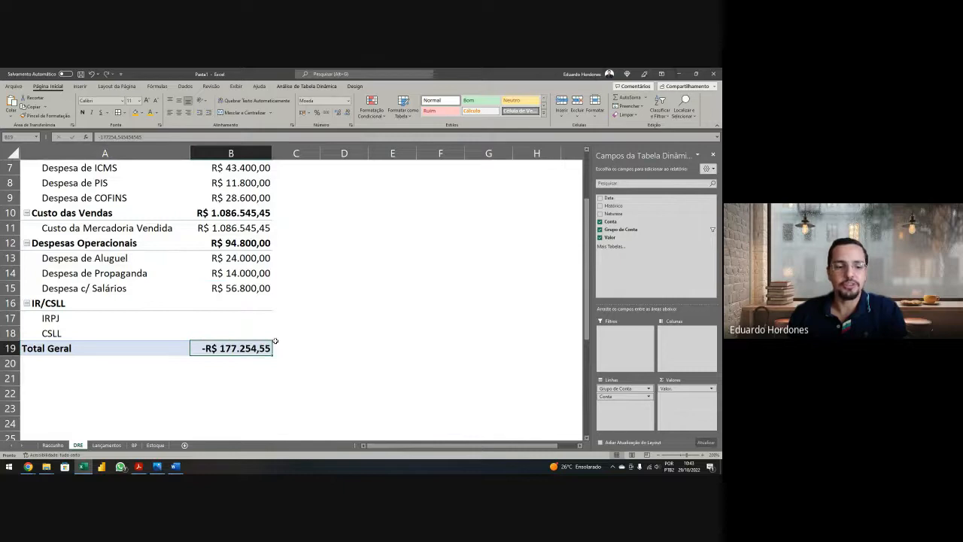
{"action": "scroll", "coordinate": [267, 339], "scroll_direction": "up", "scroll_amount": 2}
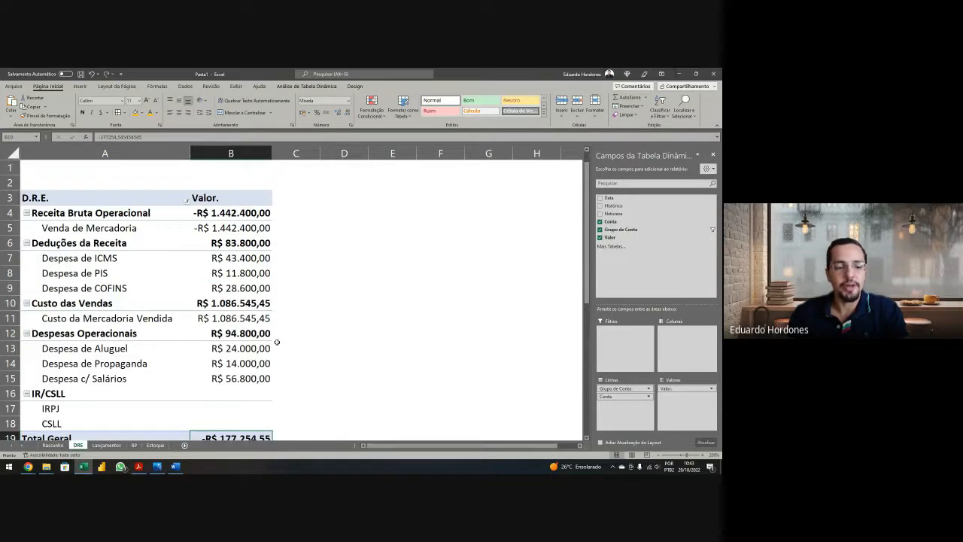
{"action": "left_click", "coordinate": [237, 213]}
{"action": "left_click", "coordinate": [240, 242]}
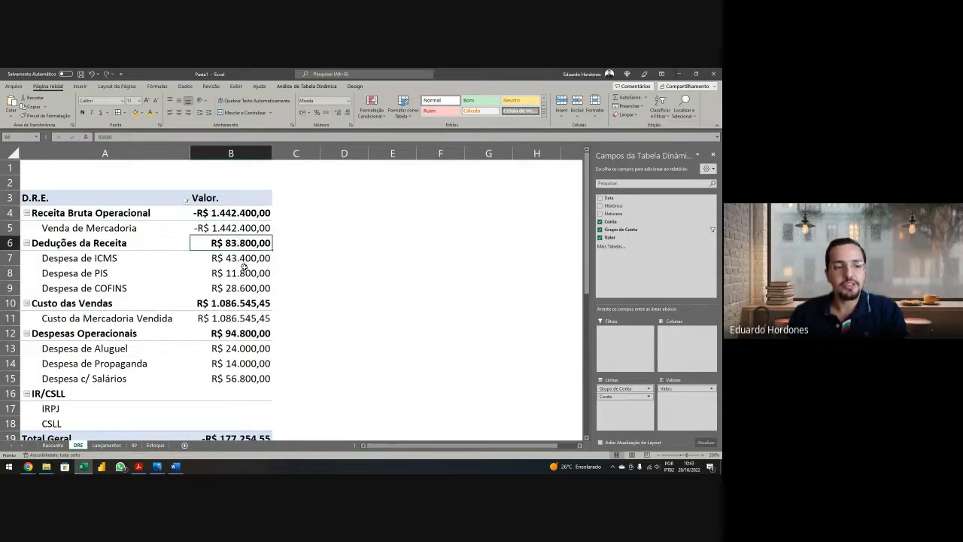
{"action": "left_click", "coordinate": [240, 304]}
{"action": "left_click", "coordinate": [241, 334]}
{"action": "scroll", "coordinate": [290, 322], "scroll_direction": "down", "scroll_amount": 2}
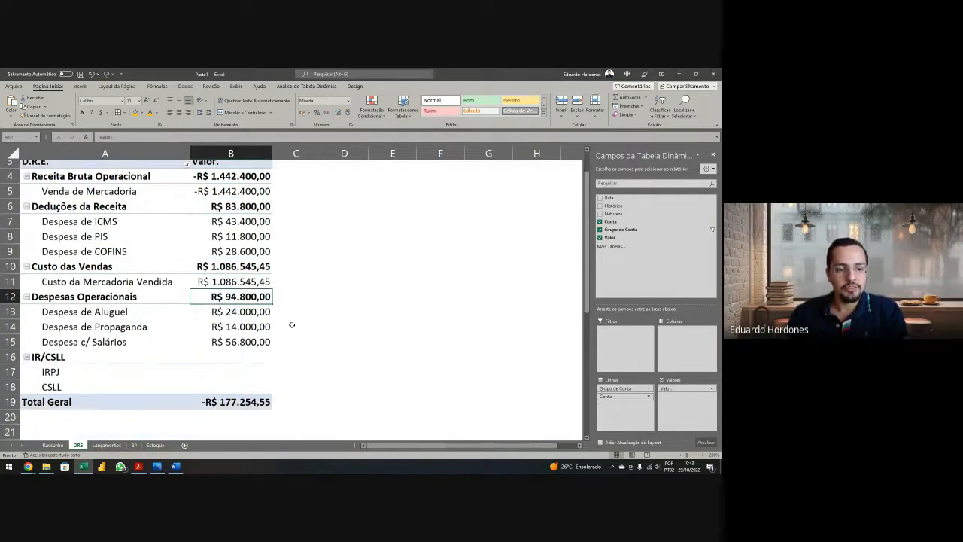
Step: Calculate the pre-tax result in C19 of the DRE sheet with the formula =B4+B6+B10+B12
{"action": "left_click", "coordinate": [299, 346]}
{"action": "scroll", "coordinate": [299, 334], "scroll_direction": "up", "scroll_amount": 2}
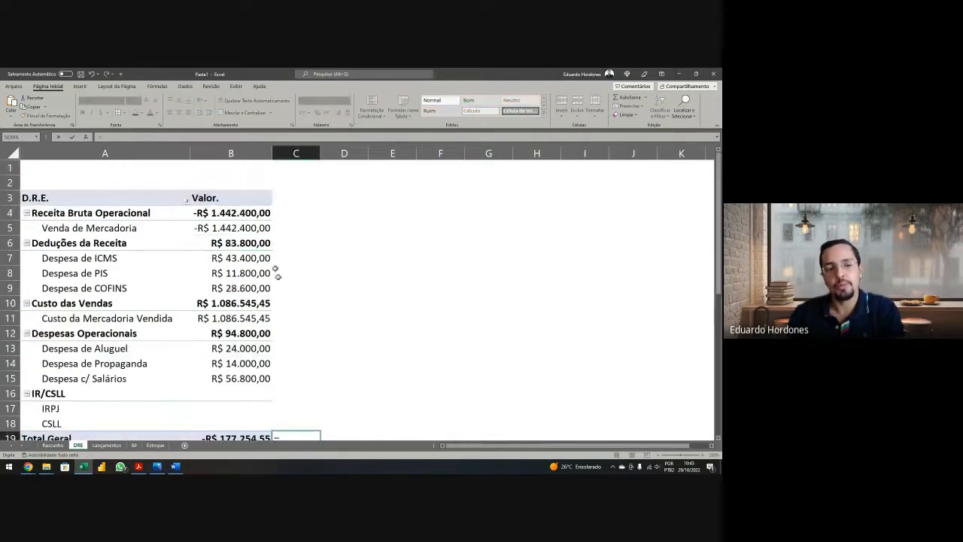
{"action": "left_click", "coordinate": [247, 213]}
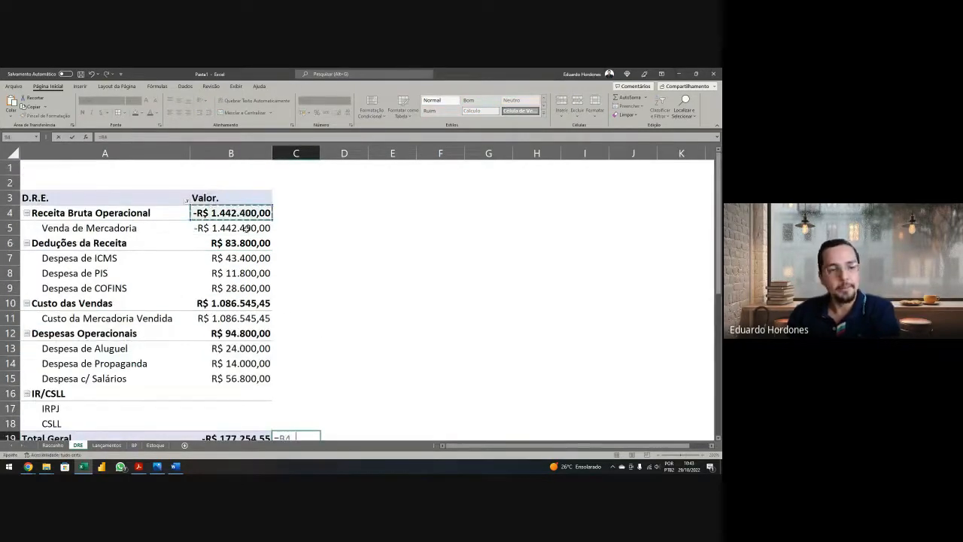
{"action": "type", "text": "+"}
{"action": "left_click", "coordinate": [242, 244]}
{"action": "type", "text": "+"}
{"action": "left_click", "coordinate": [250, 303]}
{"action": "type", "text": "+"}
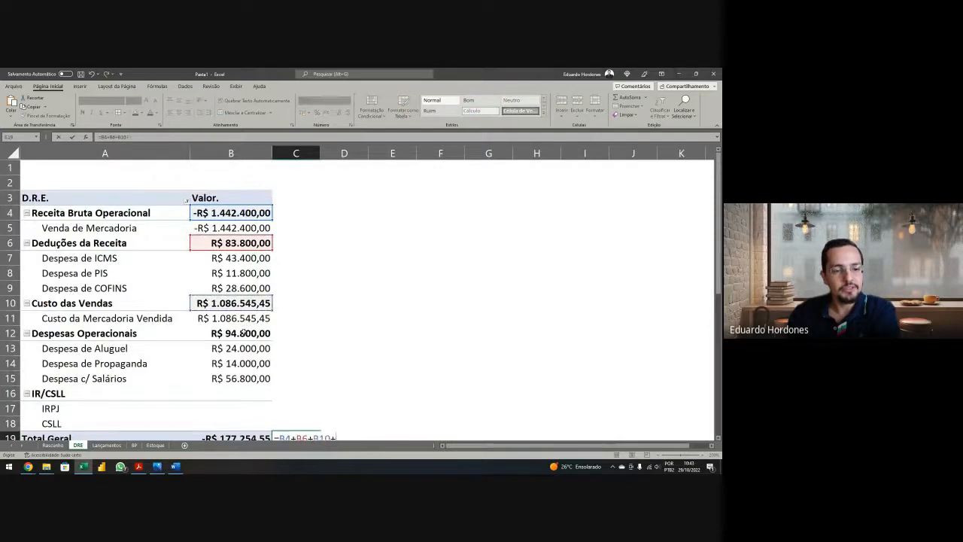
{"action": "left_click", "coordinate": [248, 334]}
{"action": "scroll", "coordinate": [292, 303], "scroll_direction": "down", "scroll_amount": 2}
{"action": "key", "text": "Return"}
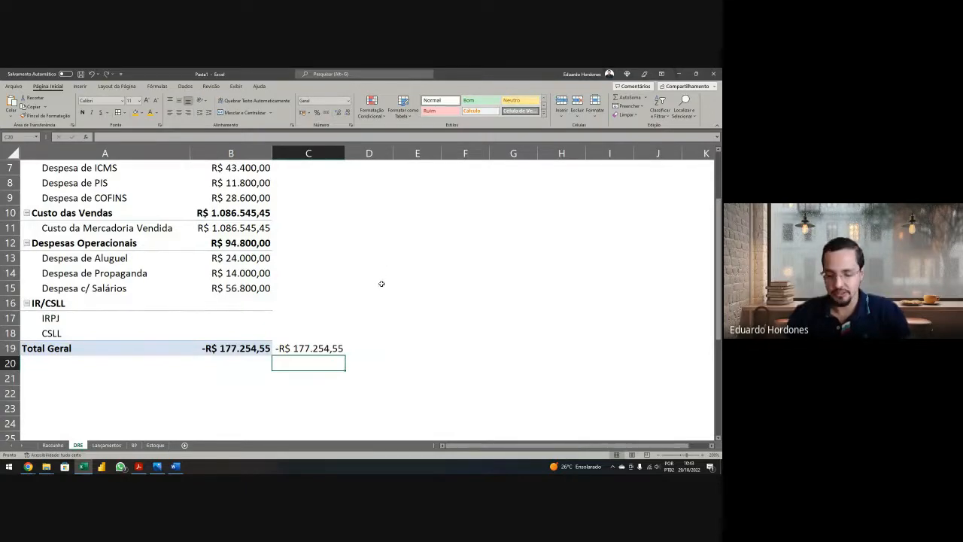
Step: Calculate the two taxes below the pre-tax result with =C19*15% in C20 and =C19*9% in C21
{"action": "type", "text": "=C19*15"}
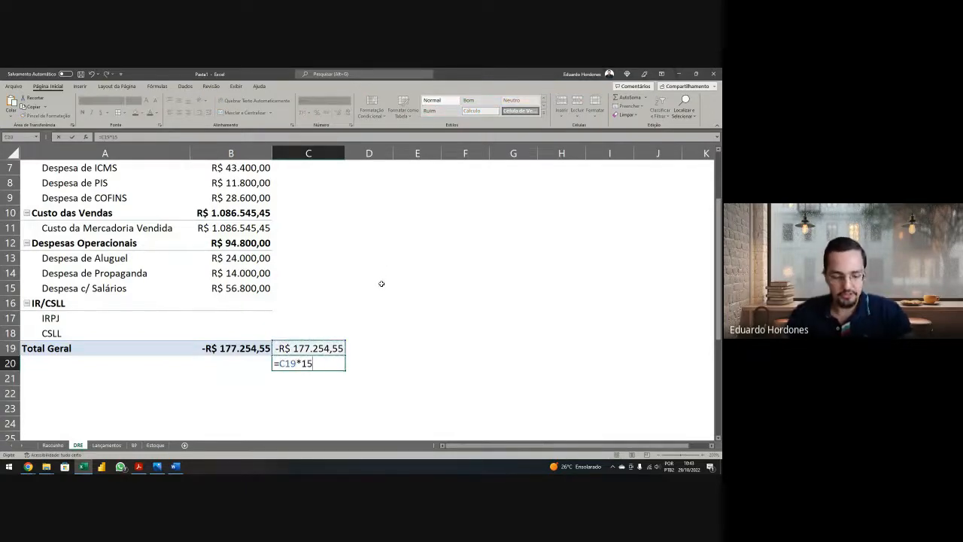
{"action": "type", "text": "%"}
{"action": "key", "text": "Return"}
{"action": "type", "text": "=C20"}
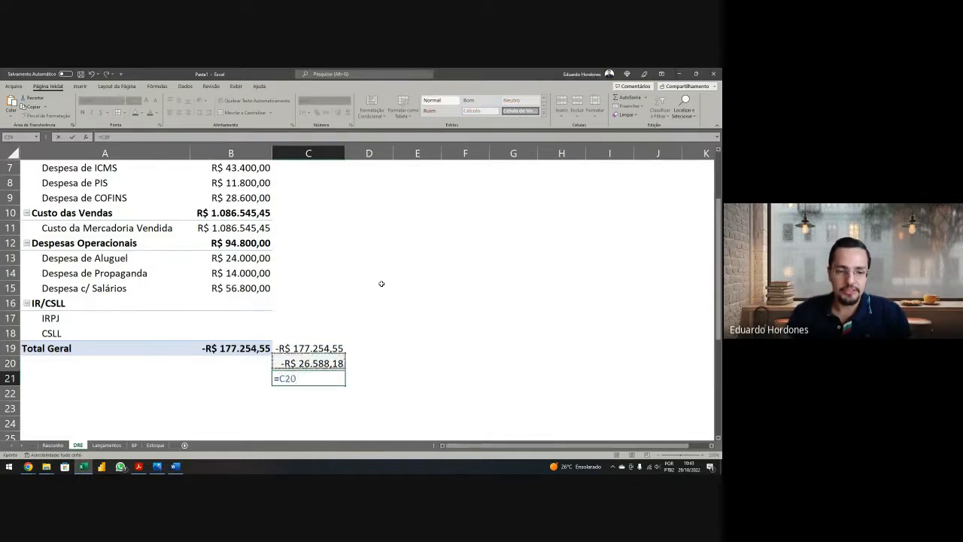
{"action": "key", "text": "BackSpace"}
{"action": "key", "text": "BackSpace"}
{"action": "type", "text": "19*9%"}
{"action": "key", "text": "Return"}
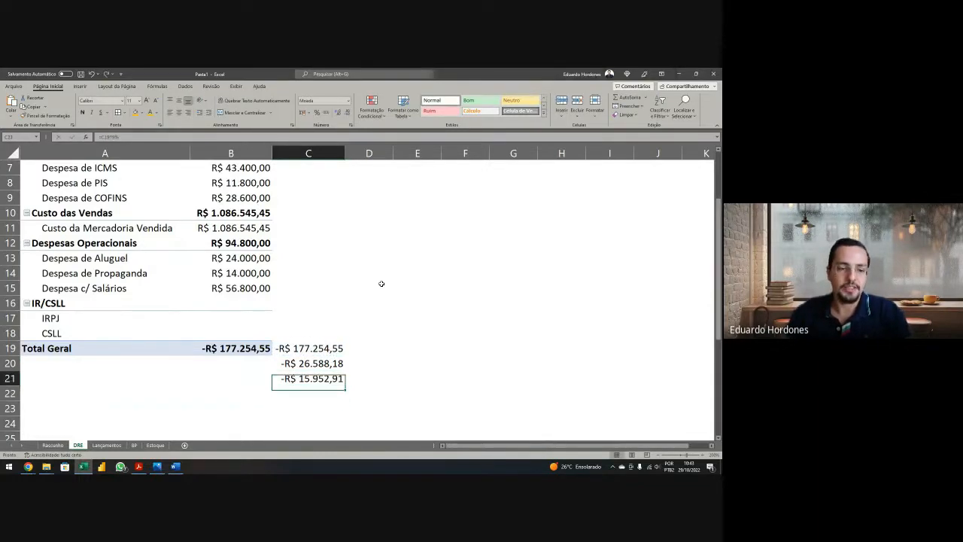
Step: Label the tax amounts in column D as IRPJ in D20 and CSLL in D21
{"action": "key", "text": "Up"}
{"action": "key", "text": "Right"}
{"action": "type", "text": "IRP"}
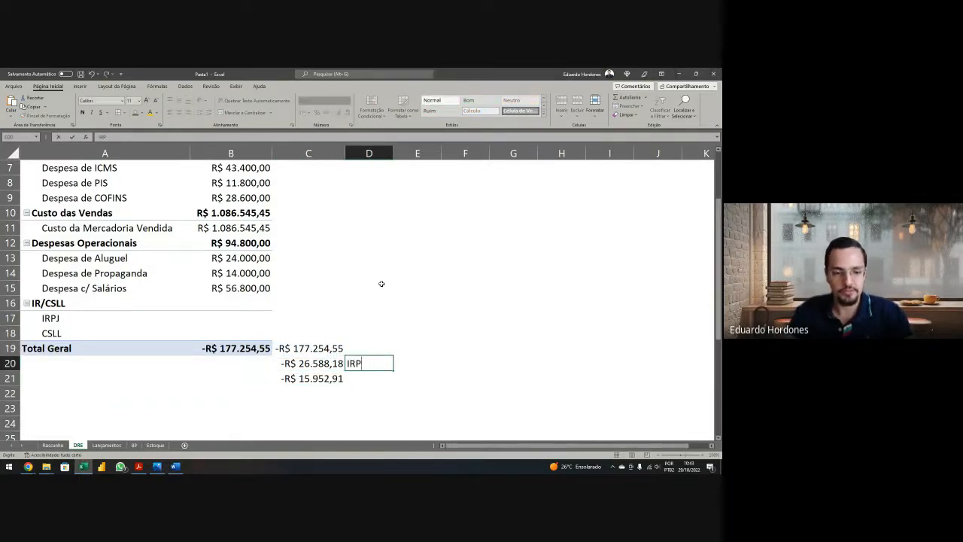
{"action": "type", "text": "J"}
{"action": "key", "text": "Return"}
{"action": "type", "text": "CSLL"}
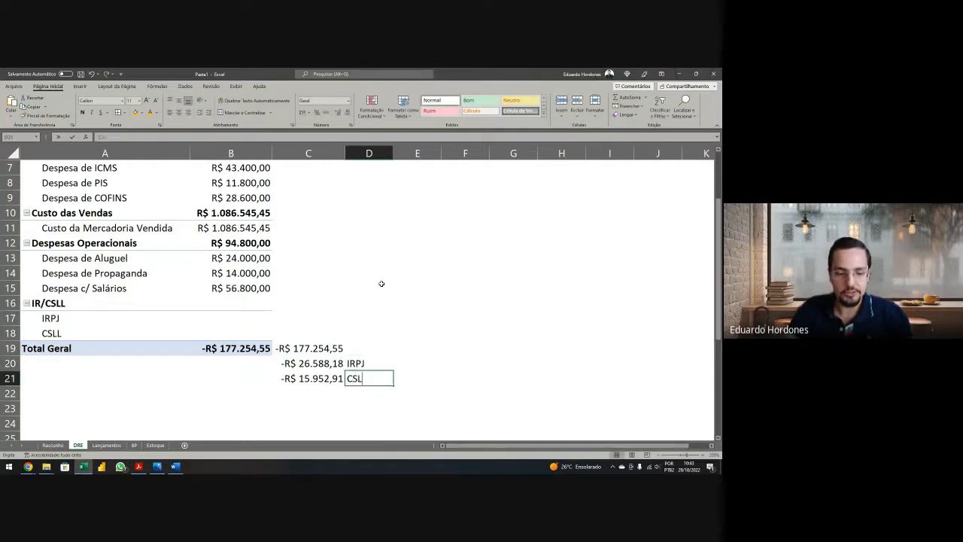
{"action": "key", "text": "Return"}
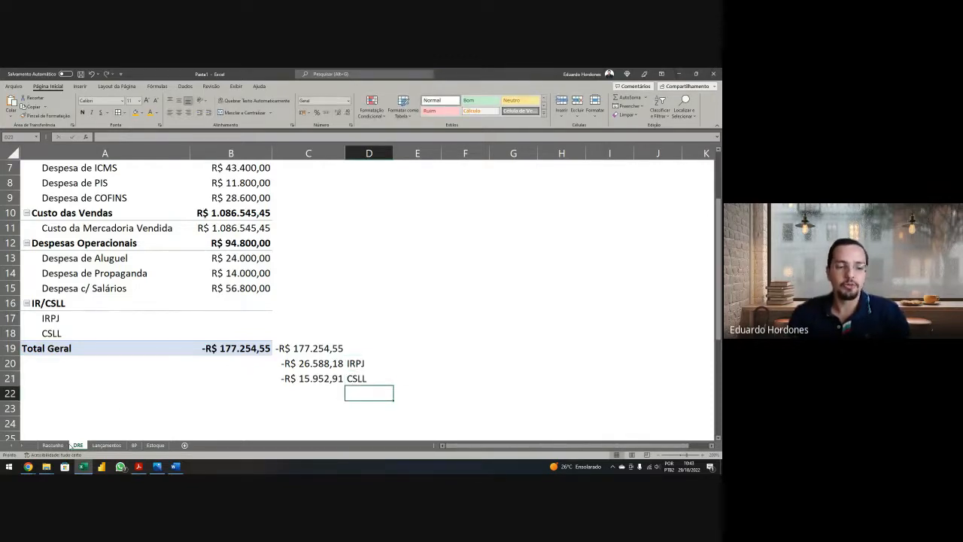
Step: Undo the side calculations on the DRE sheet and the clearing of the Valor cells on the Lançamentos sheet
{"action": "left_click", "coordinate": [63, 444]}
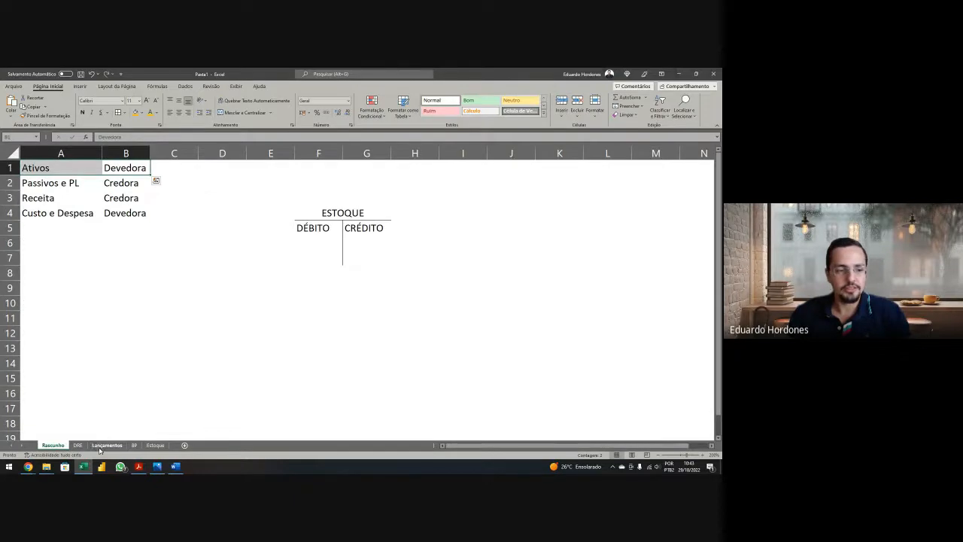
{"action": "left_click", "coordinate": [108, 445]}
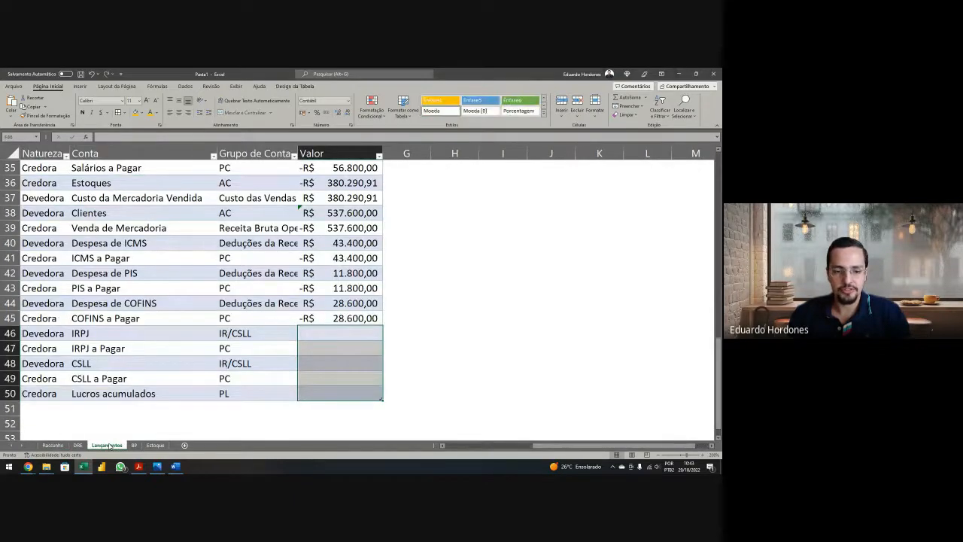
{"action": "key", "text": "ctrl+Page_Up"}
{"action": "left_click", "coordinate": [107, 445]}
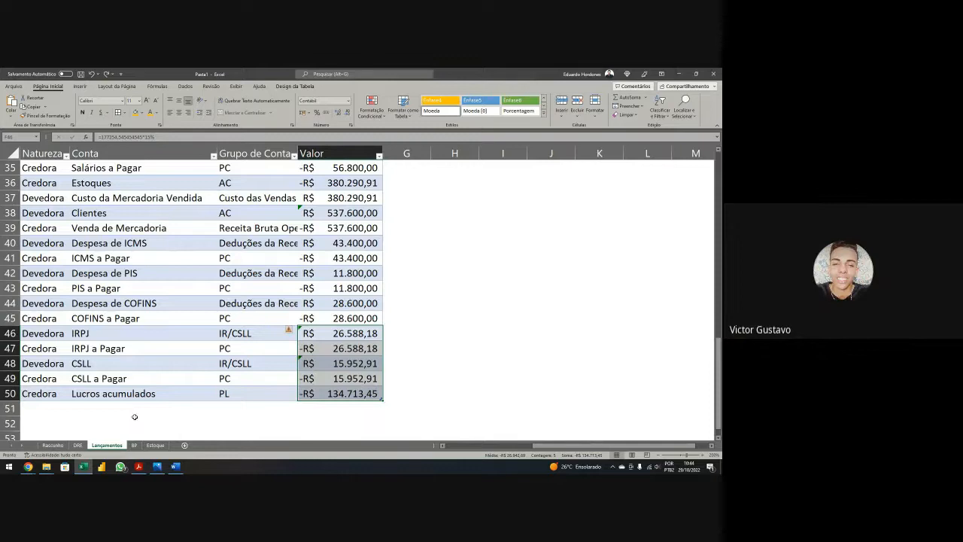
Step: Check the Total Geral and the account groups of the DRE pivot table with the tax amounts included
{"action": "left_click", "coordinate": [83, 445]}
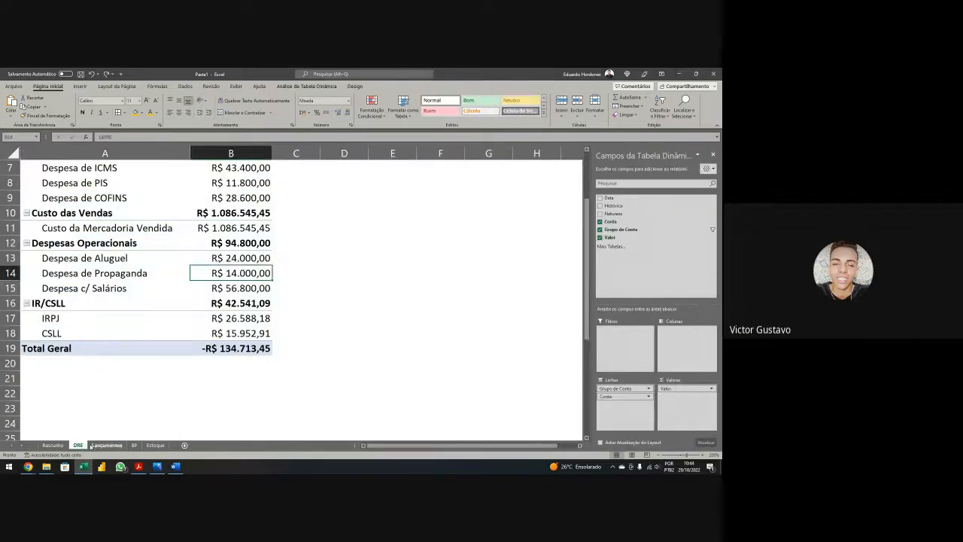
{"action": "left_click", "coordinate": [233, 348]}
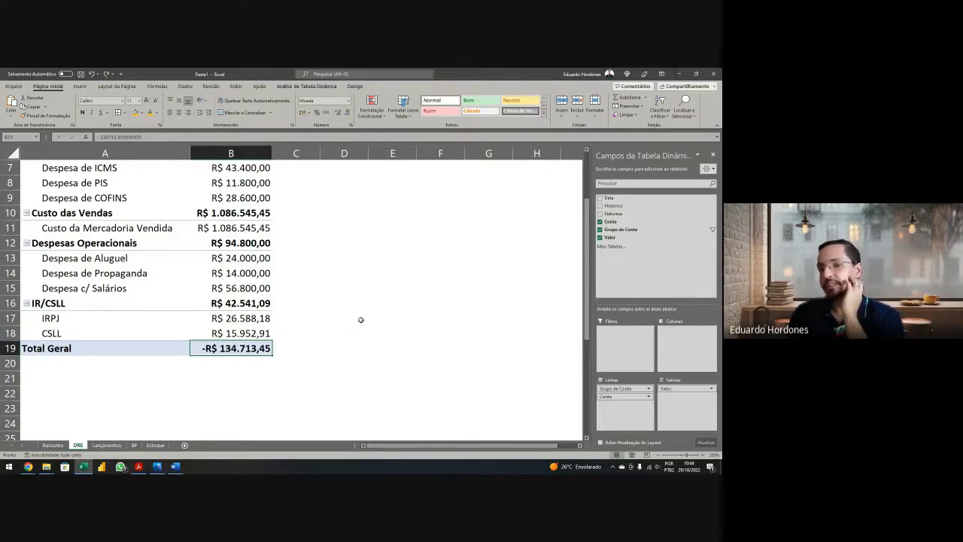
{"action": "scroll", "coordinate": [348, 315], "scroll_direction": "up", "scroll_amount": 2}
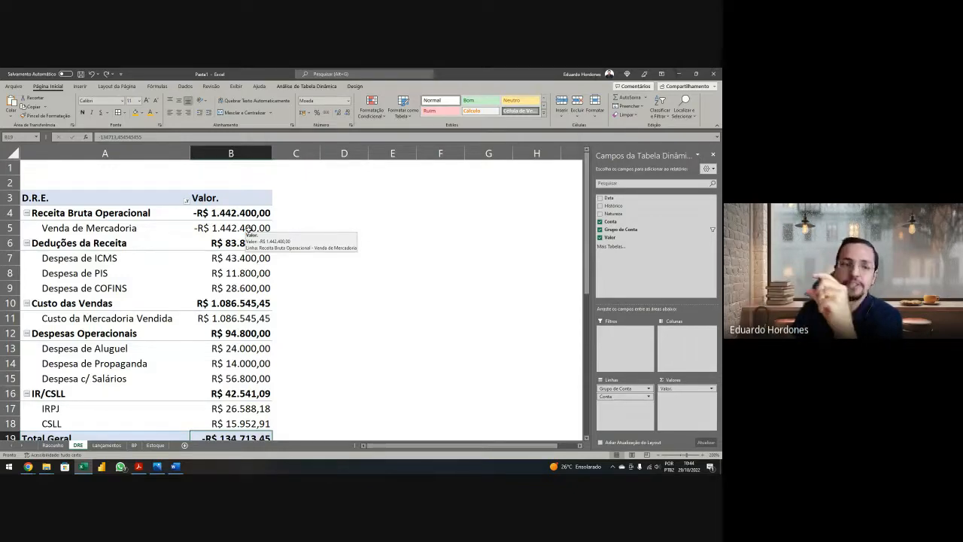
{"action": "scroll", "coordinate": [249, 229], "scroll_direction": "down", "scroll_amount": 2}
Step: Enter the label "Lucro Operacional ou LAIR" in A21, below the DRE pivot table
{"action": "left_click", "coordinate": [77, 378]}
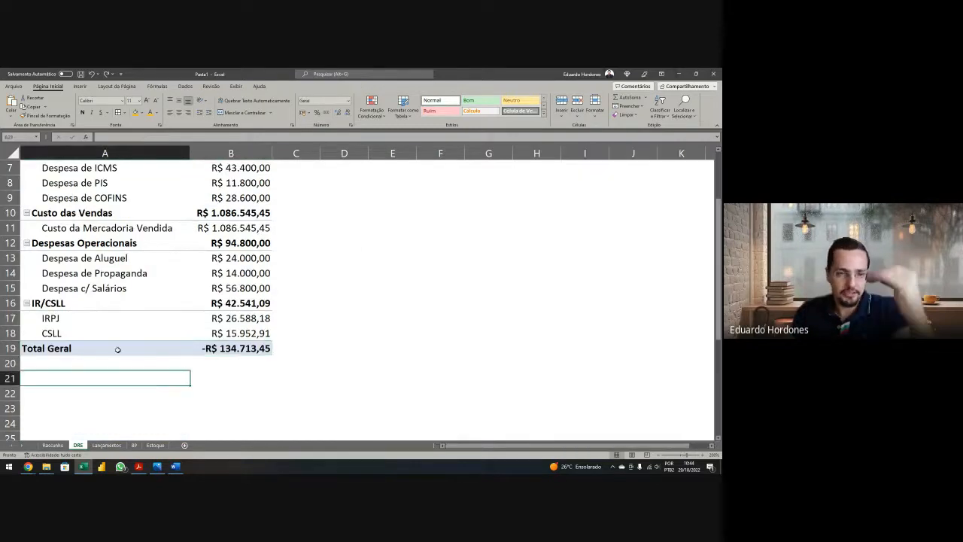
{"action": "scroll", "coordinate": [120, 346], "scroll_direction": "down", "scroll_amount": 1}
{"action": "type", "text": "Lucr"}
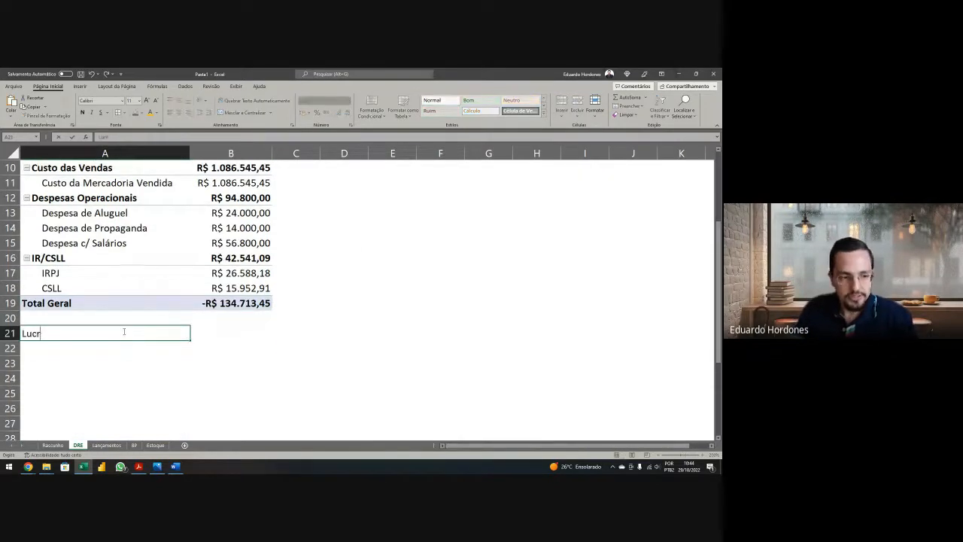
{"action": "type", "text": "o Operac"}
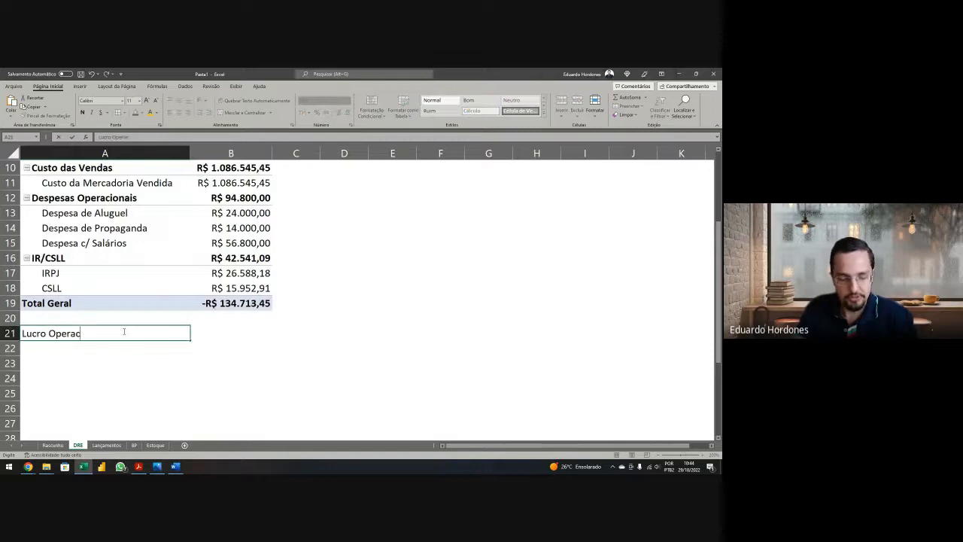
{"action": "type", "text": "ional ou LAI"}
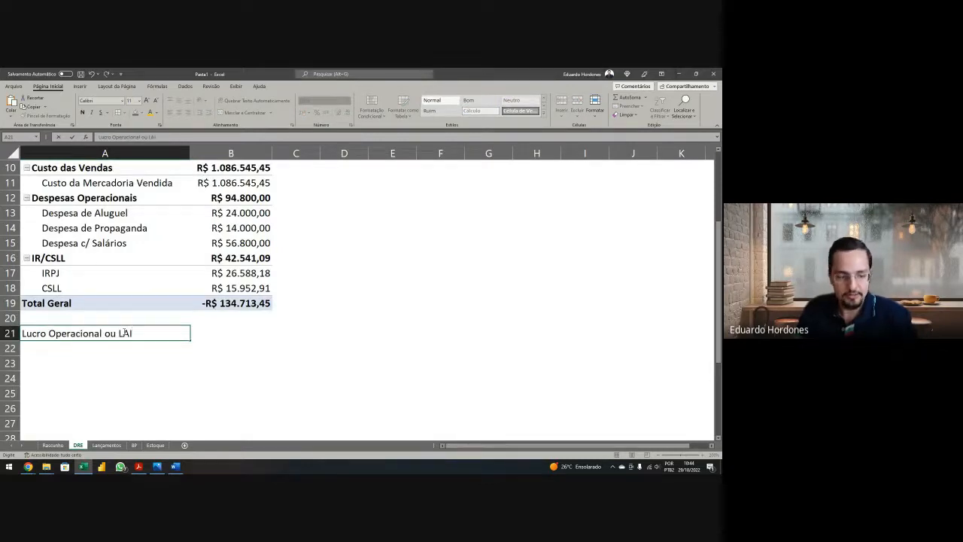
{"action": "type", "text": "R"}
{"action": "key", "text": "Tab"}
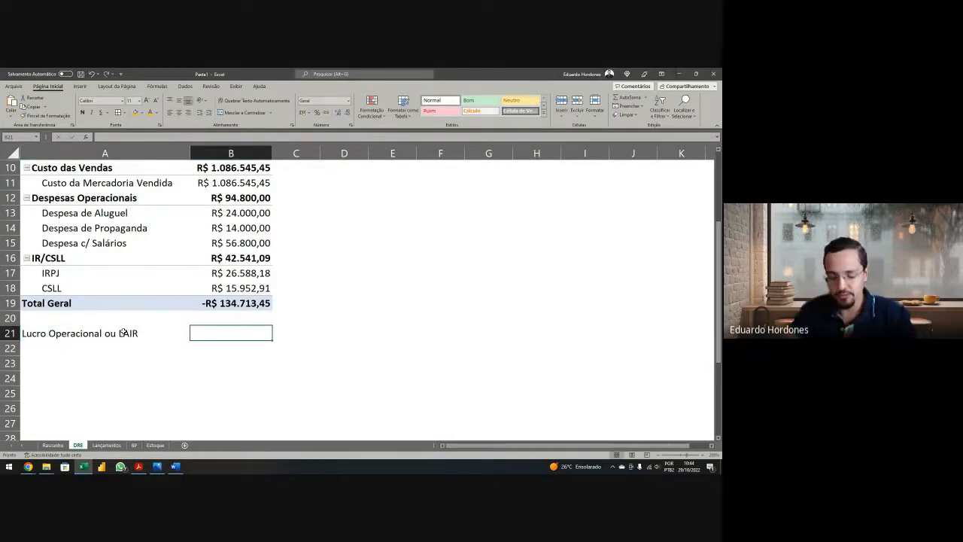
Step: Calculate the Lucro Operacional ou LAIR in B21 with the formula =B4+B6+B10+B12
{"action": "type", "text": "="}
{"action": "scroll", "coordinate": [230, 269], "scroll_direction": "up", "scroll_amount": 3}
{"action": "left_click", "coordinate": [254, 213]}
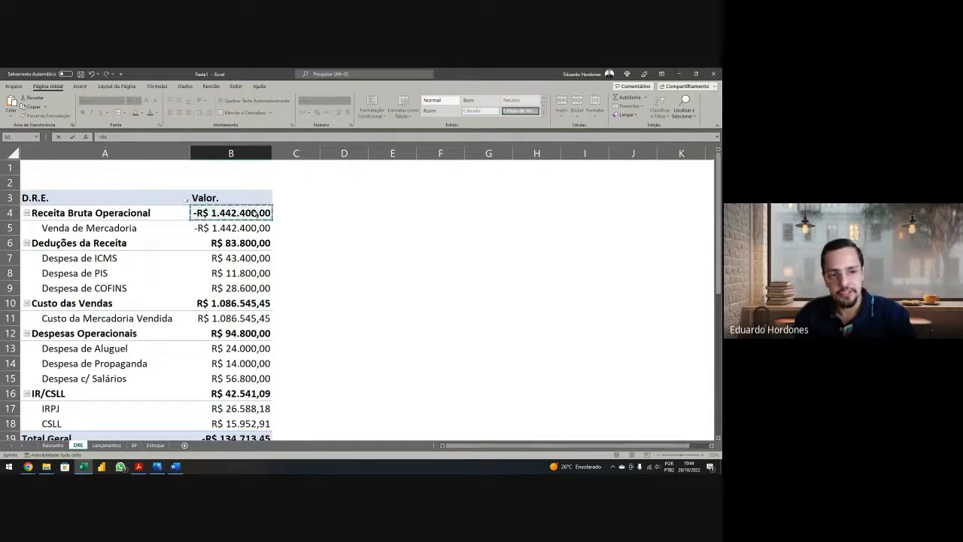
{"action": "type", "text": "+"}
{"action": "left_click", "coordinate": [261, 244]}
{"action": "type", "text": "+"}
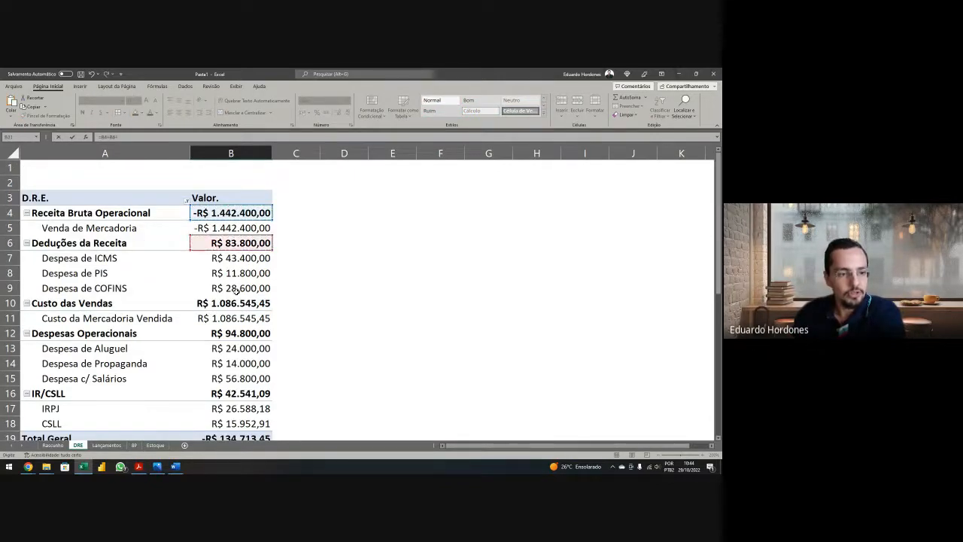
{"action": "left_click", "coordinate": [233, 303]}
{"action": "type", "text": "+"}
{"action": "left_click", "coordinate": [228, 334]}
{"action": "key", "text": "Return"}
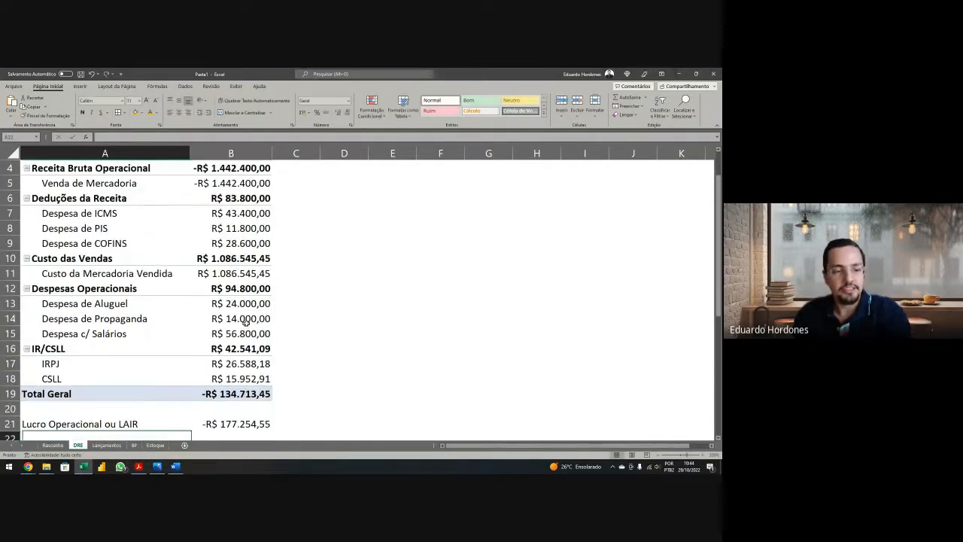
{"action": "scroll", "coordinate": [248, 331], "scroll_direction": "down", "scroll_amount": 1}
{"action": "left_click", "coordinate": [256, 363]}
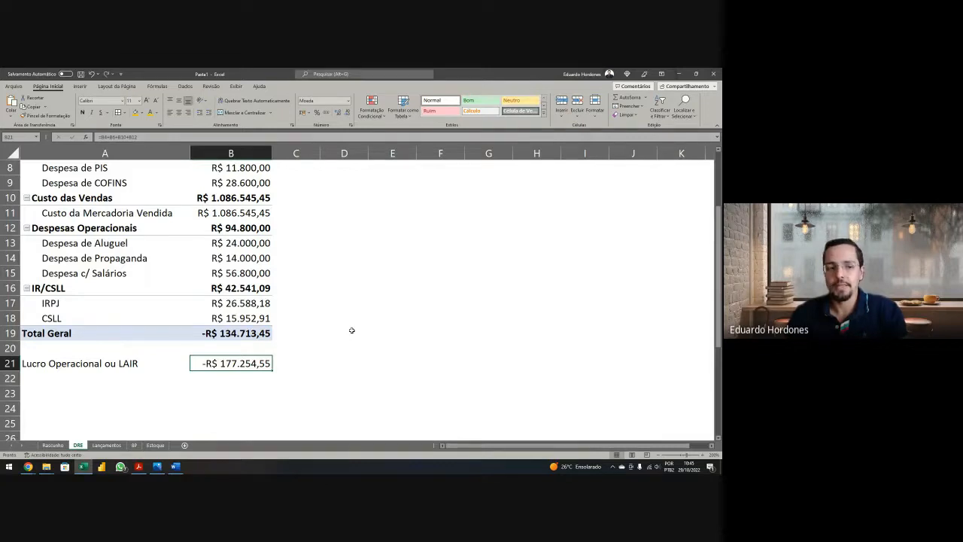
Step: Clear the Lucro Operacional ou LAIR label and its formula from A21:B21 on the DRE sheet
{"action": "left_click_drag", "start_coordinate": [98, 363], "coordinate": [229, 364]}
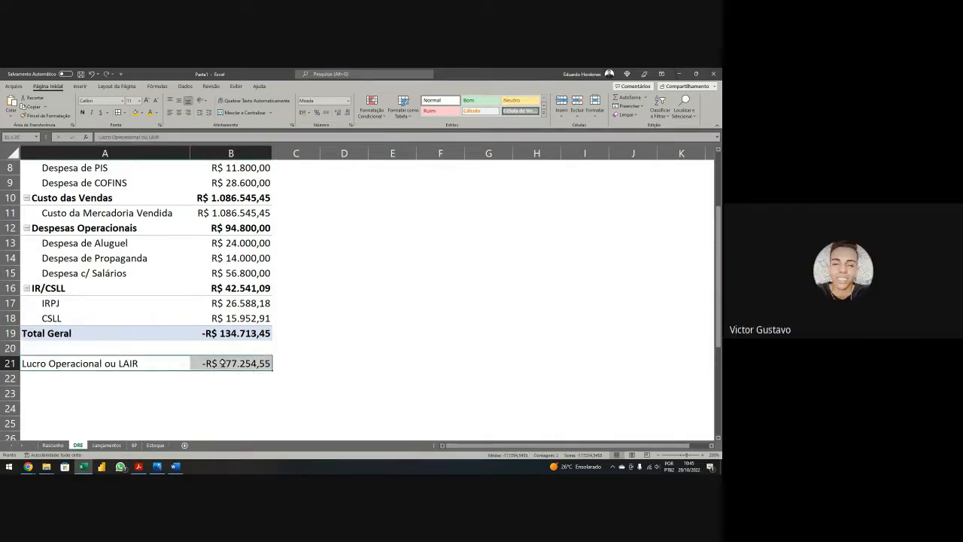
{"action": "key", "text": "Delete"}
{"action": "scroll", "coordinate": [320, 276], "scroll_direction": "up", "scroll_amount": 1}
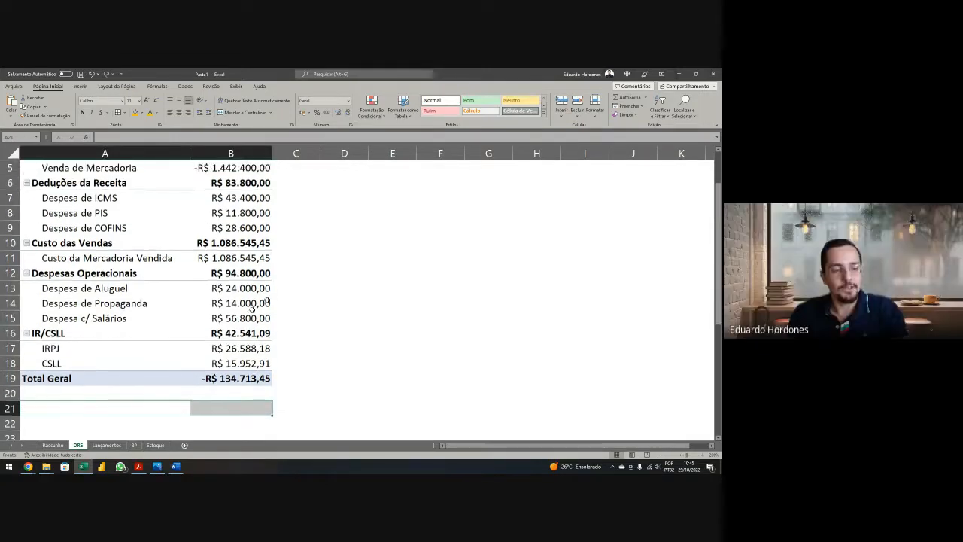
Step: Switch to the Word report, highlight the passage on the Clientes account's participation, and return to Excel
{"action": "left_click", "coordinate": [174, 468]}
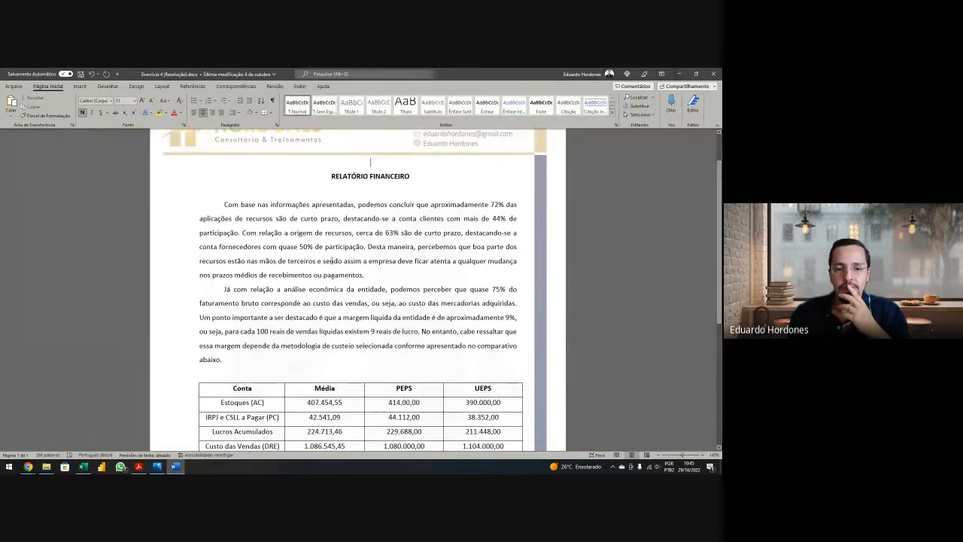
{"action": "left_click_drag", "start_coordinate": [344, 218], "coordinate": [269, 232]}
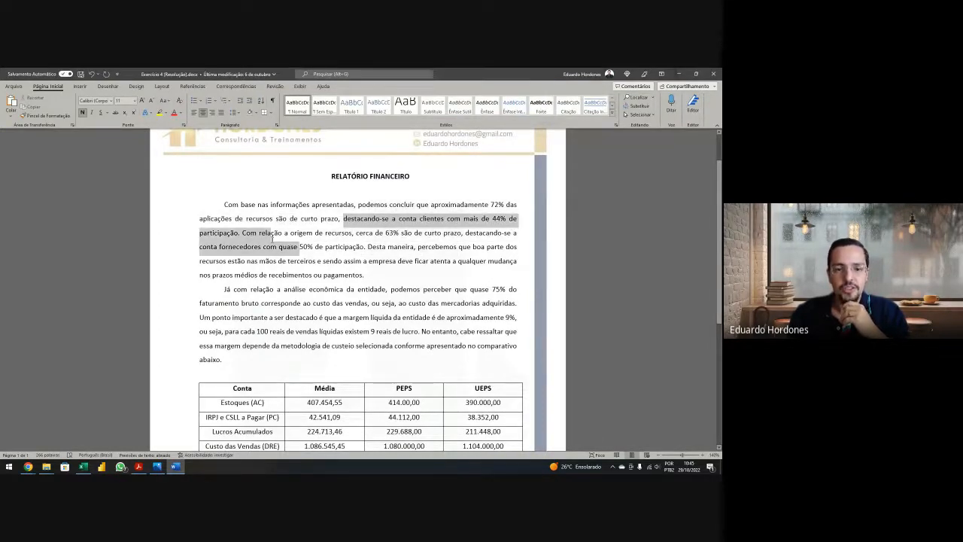
{"action": "left_click", "coordinate": [83, 468]}
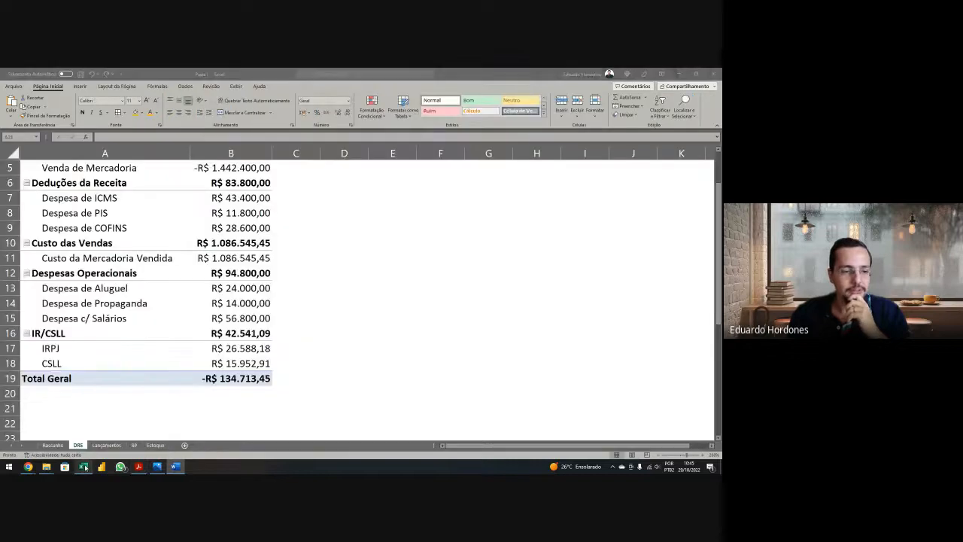
Step: On the BP sheet, calculate Clientes as a share of Ativo Total in C10 with the formula =B10/B15
{"action": "left_click", "coordinate": [106, 445]}
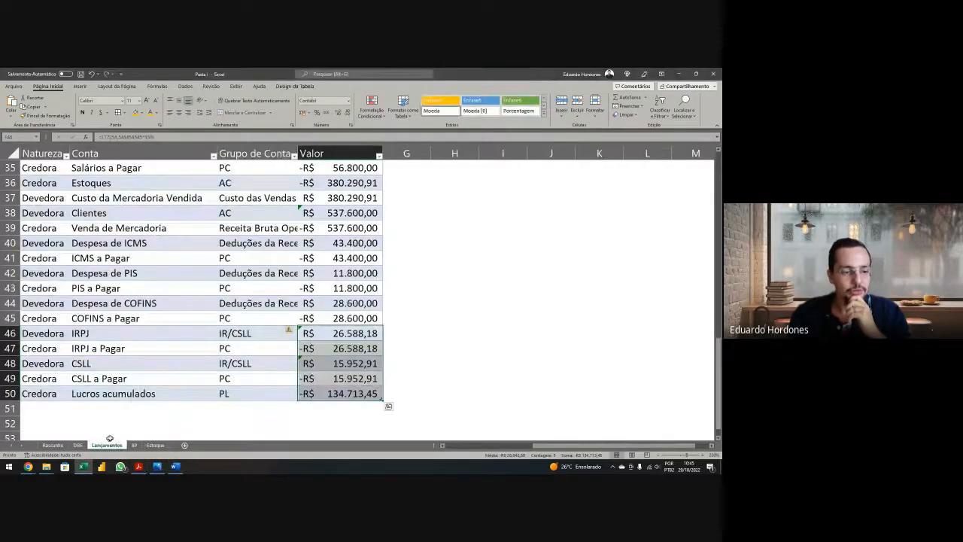
{"action": "left_click", "coordinate": [134, 445]}
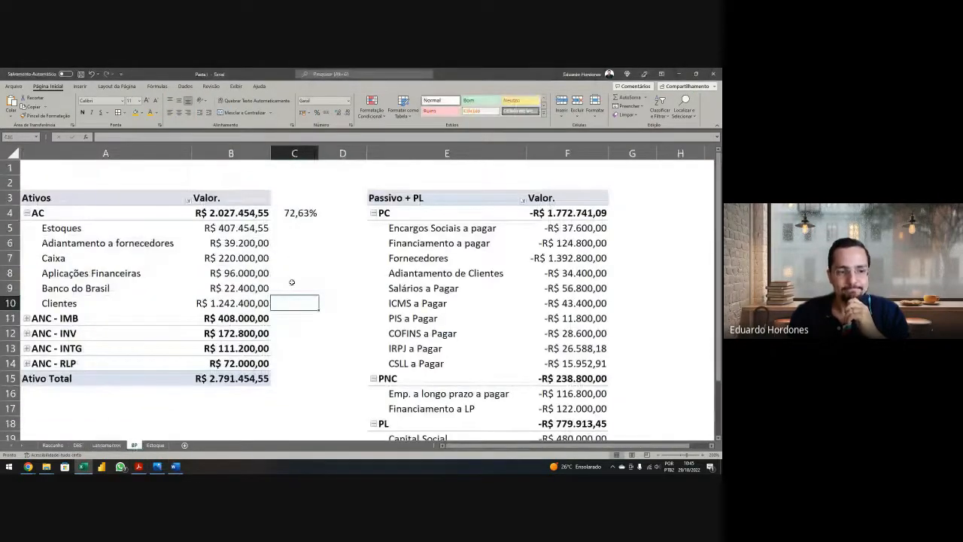
{"action": "type", "text": "="}
{"action": "left_click", "coordinate": [230, 303]}
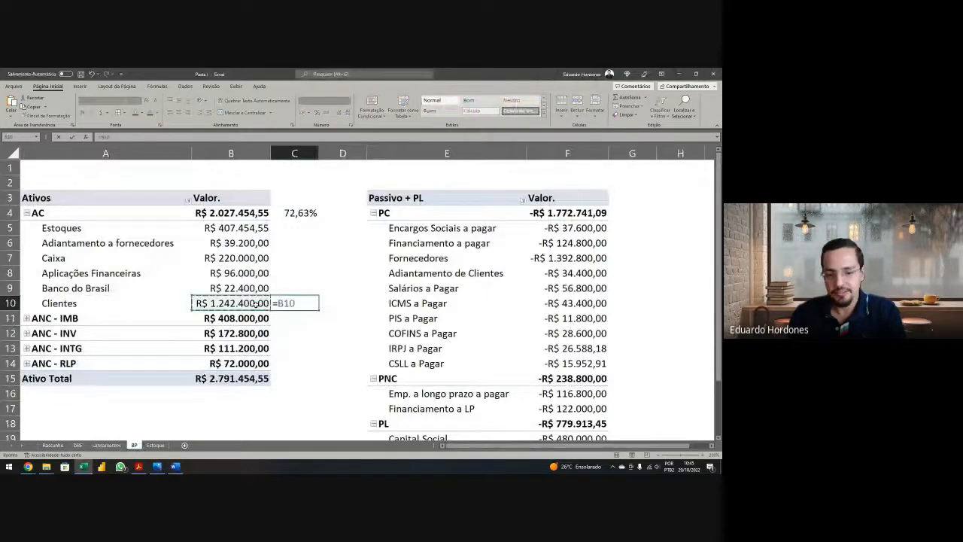
{"action": "type", "text": "/"}
{"action": "left_click", "coordinate": [246, 378]}
{"action": "key", "text": "Return"}
Step: Format the Clientes share in C10 as a percentage with two decimal places
{"action": "left_click", "coordinate": [305, 303]}
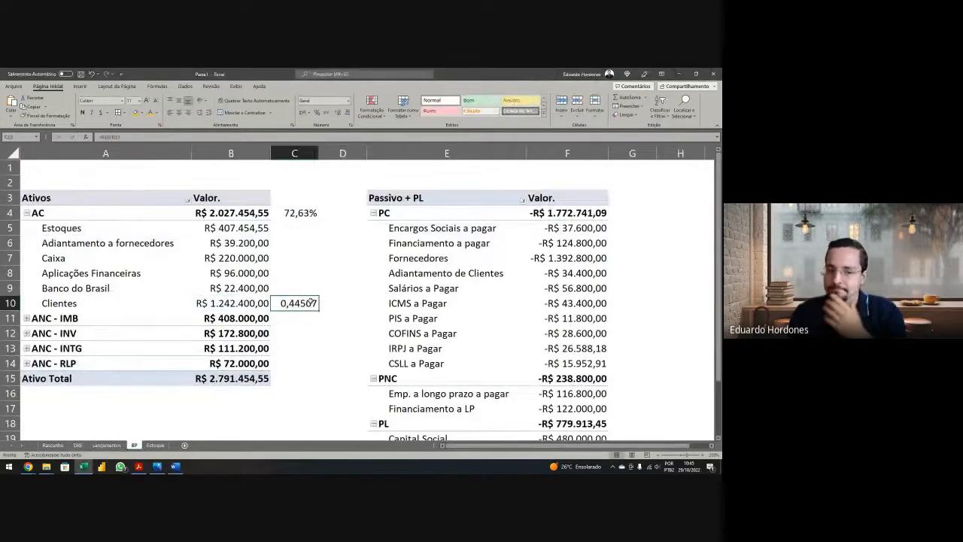
{"action": "left_click", "coordinate": [316, 112]}
{"action": "left_click", "coordinate": [337, 112]}
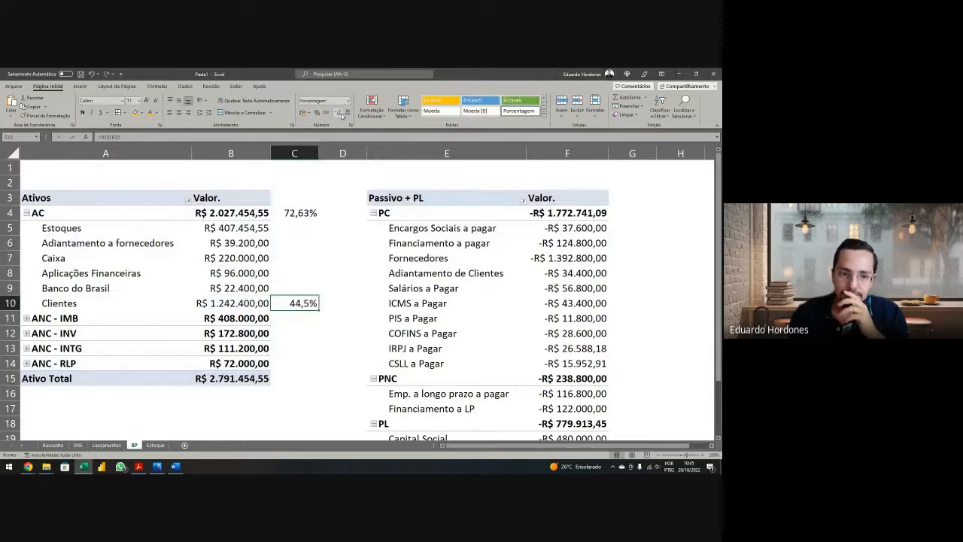
{"action": "left_click", "coordinate": [337, 112]}
{"action": "left_click", "coordinate": [309, 278]}
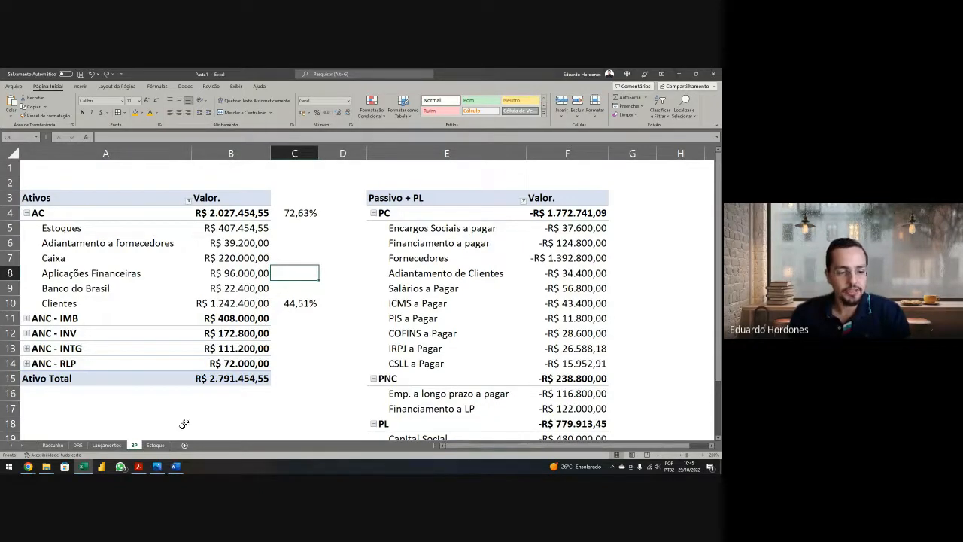
Step: Switch to the Word report, highlight the passage on short-term origins of resources, and return to Excel
{"action": "left_click", "coordinate": [175, 466]}
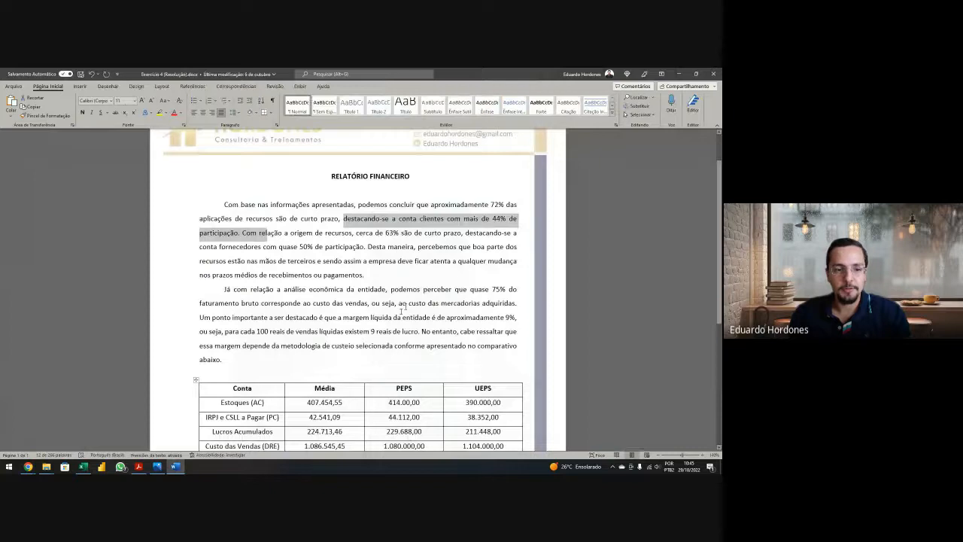
{"action": "left_click_drag", "start_coordinate": [284, 234], "coordinate": [452, 241]}
{"action": "key", "text": "alt+Tab"}
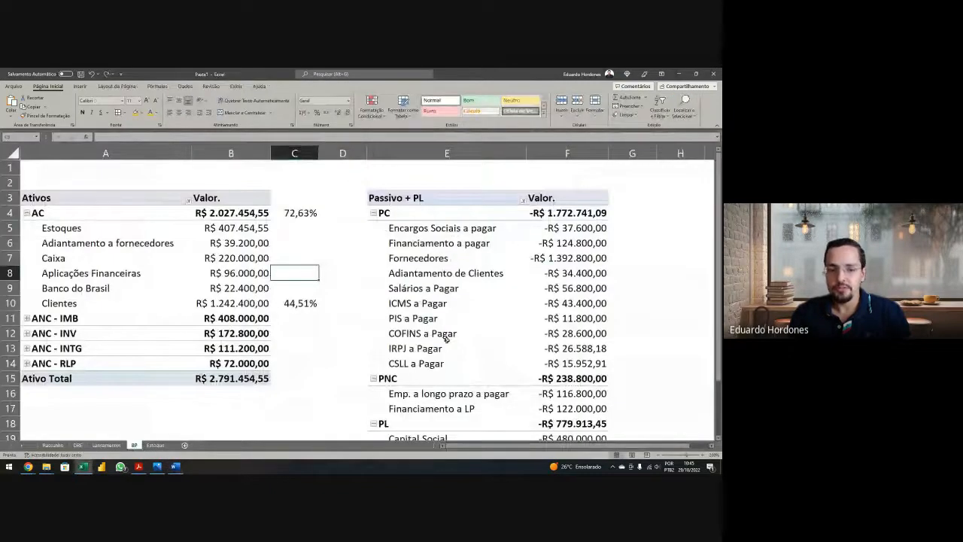
Step: Collapse the PNC and PL groups in the Passivo + PL pivot table
{"action": "left_click", "coordinate": [373, 379]}
{"action": "left_click", "coordinate": [373, 394]}
{"action": "left_click", "coordinate": [540, 278]}
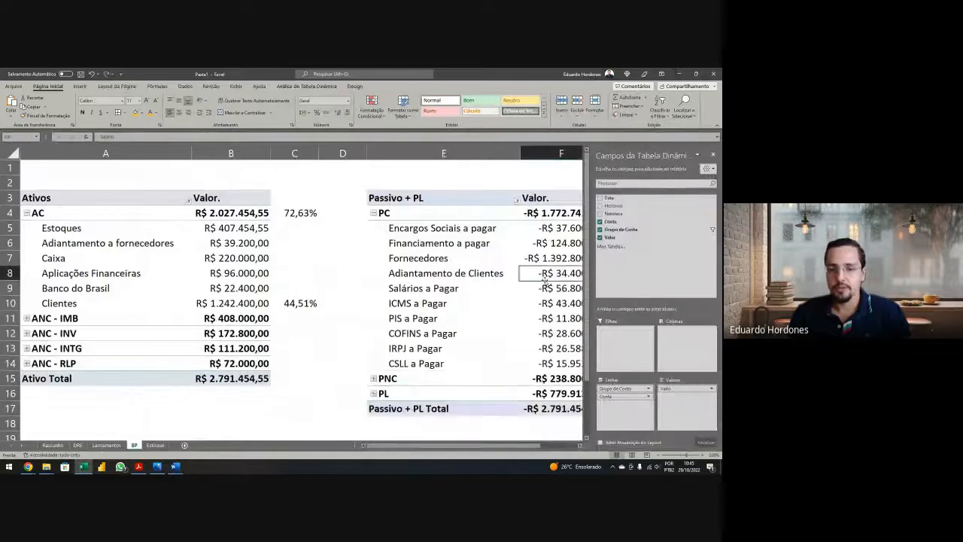
Step: Calculate PC as a share of Passivo + PL Total in G4 with the formula =F4/F17
{"action": "left_click_drag", "start_coordinate": [546, 178], "coordinate": [539, 162]}
{"action": "key", "text": "Down"}
{"action": "key", "text": "Down"}
{"action": "key", "text": "Right"}
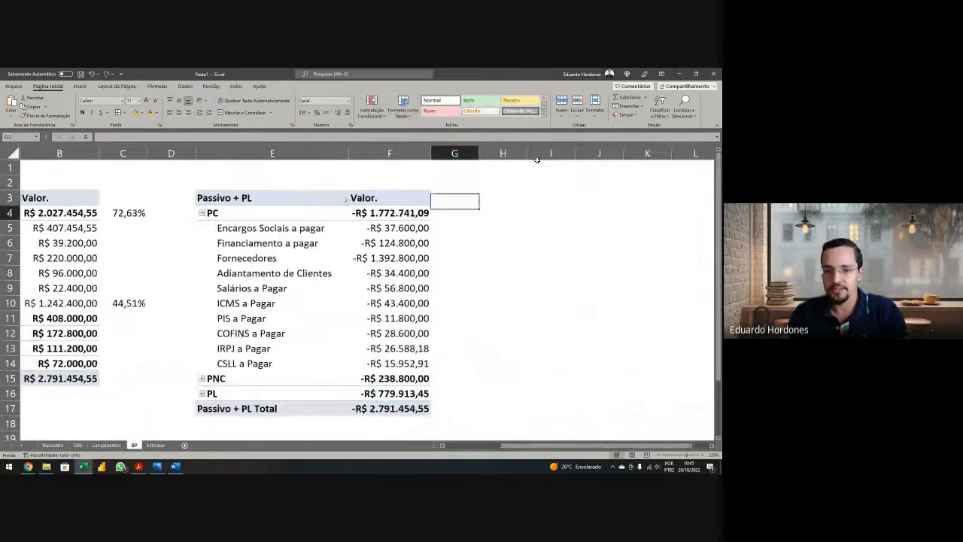
{"action": "type", "text": "=F4/"}
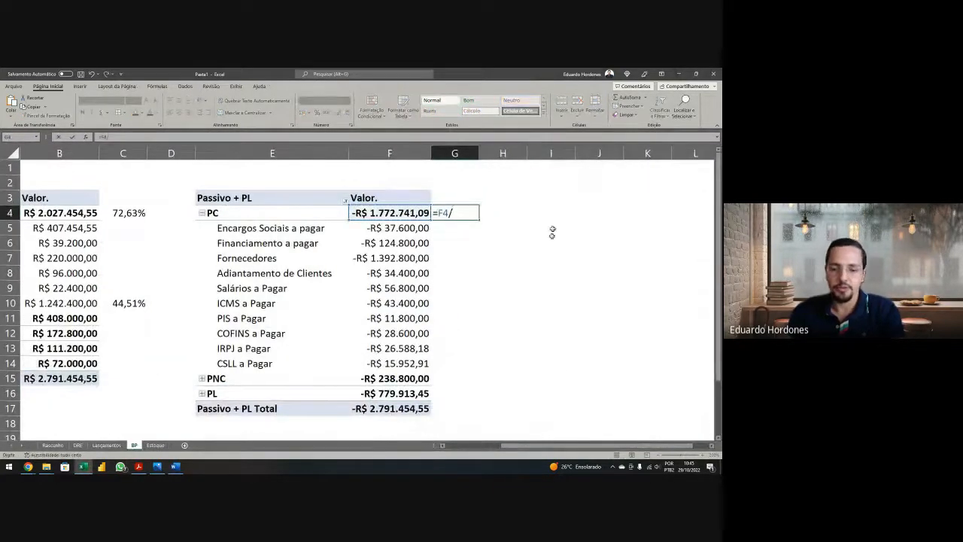
{"action": "left_click", "coordinate": [392, 407]}
{"action": "key", "text": "Return"}
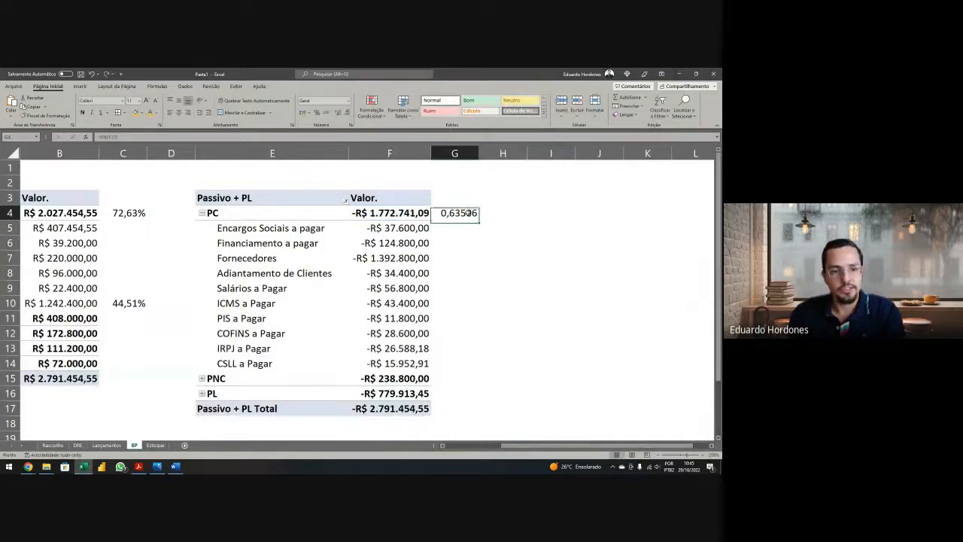
Step: Format the PC share in G4 as a percentage with two decimal places
{"action": "left_click", "coordinate": [319, 111]}
{"action": "left_click", "coordinate": [338, 112]}
{"action": "left_click", "coordinate": [338, 112]}
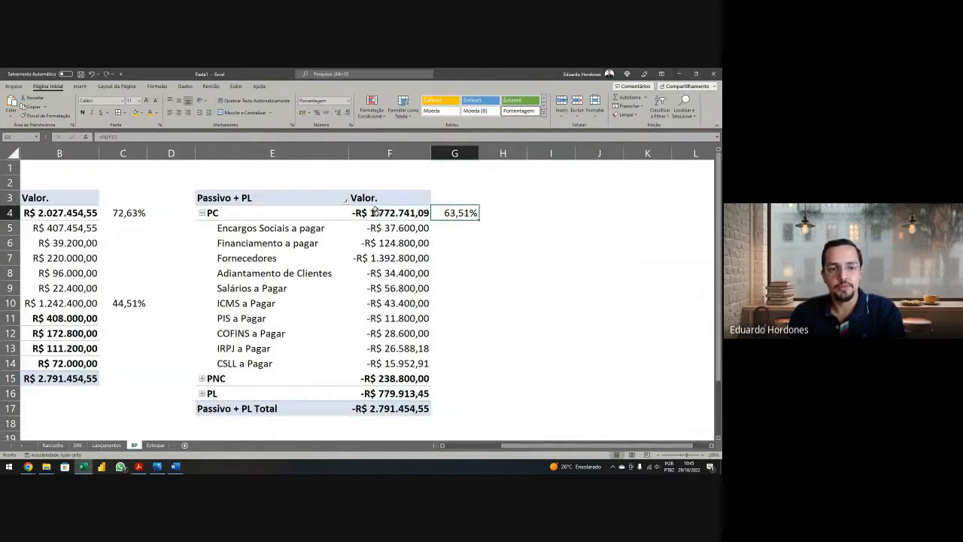
Step: Calculate Fornecedores as a share of Passivo + PL Total in G7 with the formula =F7/F17
{"action": "left_click_drag", "start_coordinate": [396, 236], "coordinate": [395, 364]}
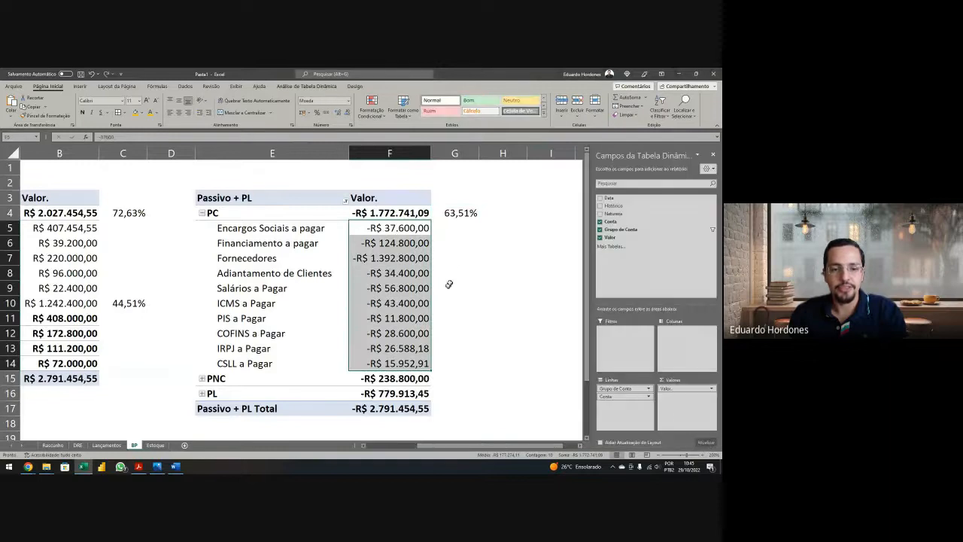
{"action": "left_click", "coordinate": [450, 255]}
{"action": "type", "text": "="}
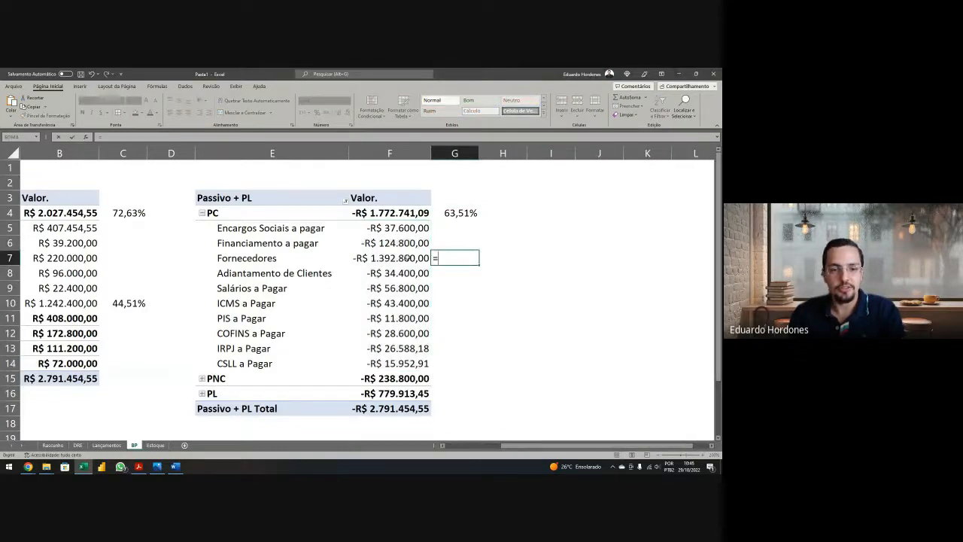
{"action": "left_click", "coordinate": [410, 257]}
{"action": "type", "text": "/"}
{"action": "left_click", "coordinate": [390, 408]}
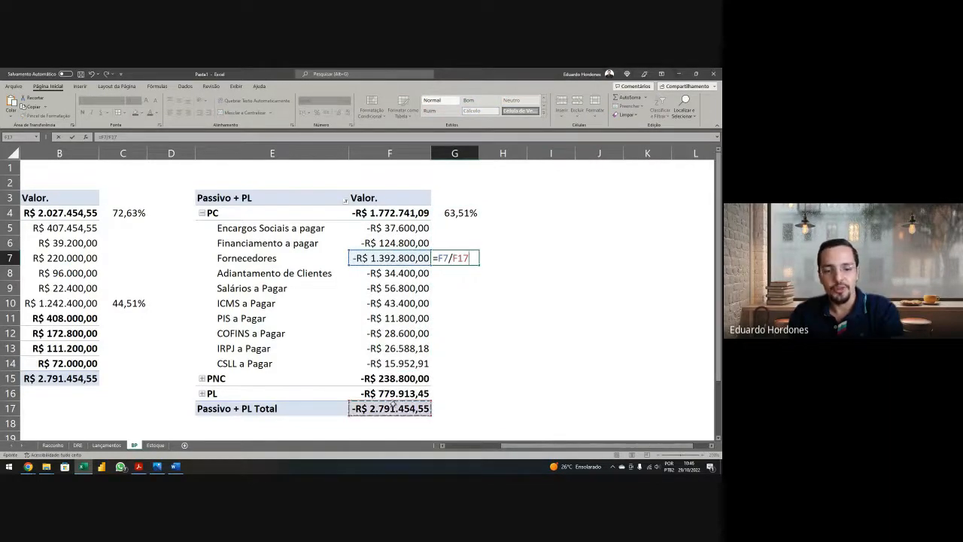
{"action": "key", "text": "Return"}
{"action": "key", "text": "Up"}
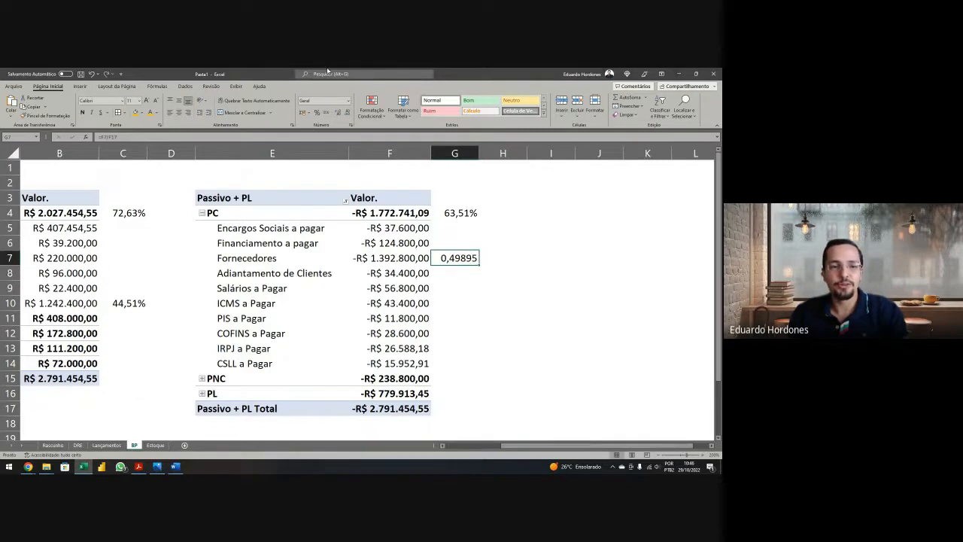
Step: Format the Fornecedores share in G7 as a percentage with two decimal places
{"action": "left_click", "coordinate": [317, 112]}
{"action": "left_click", "coordinate": [338, 112]}
{"action": "left_click", "coordinate": [337, 112]}
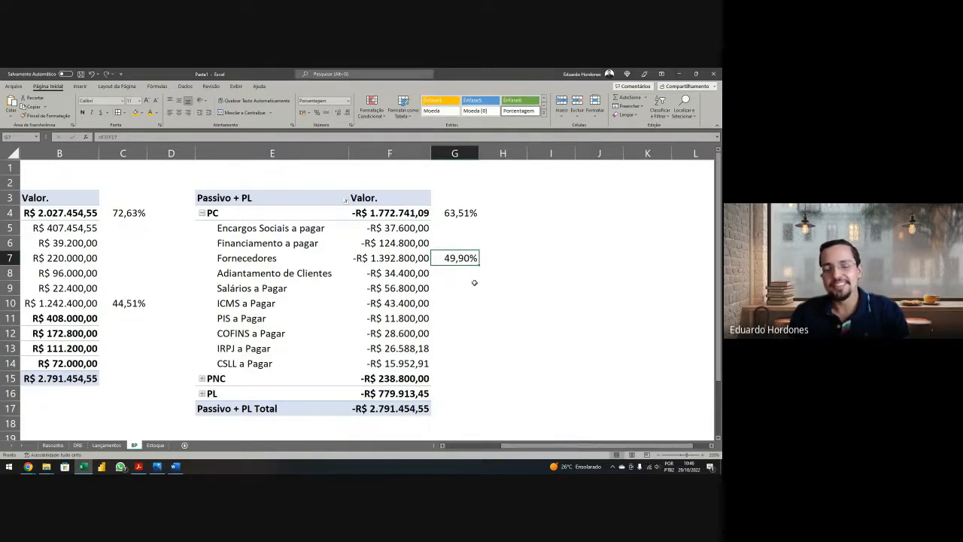
Step: In the Word report, highlight the passages on the Fornecedores participation and on the resources held by third parties, comparing them with the balance sheet
{"action": "key", "text": "alt+Tab"}
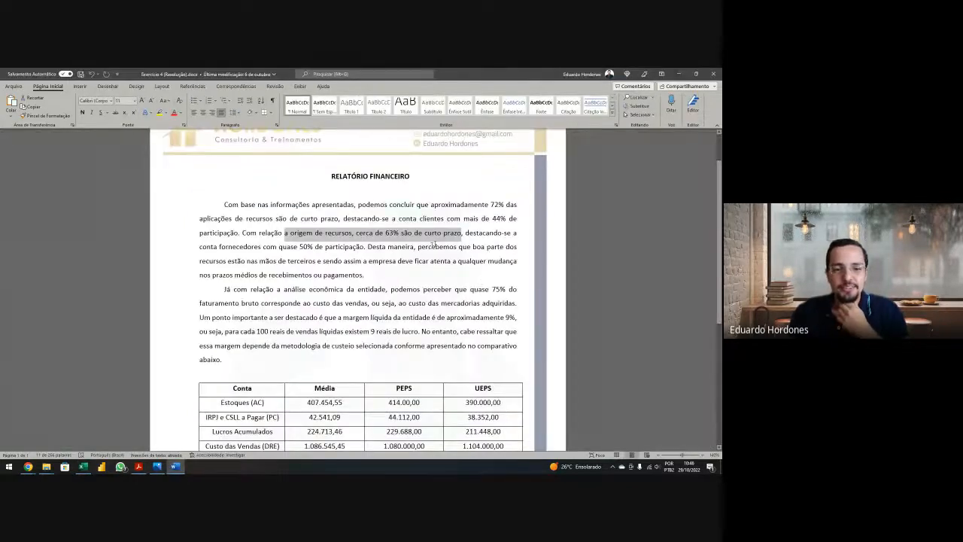
{"action": "left_click_drag", "start_coordinate": [433, 237], "coordinate": [348, 248]}
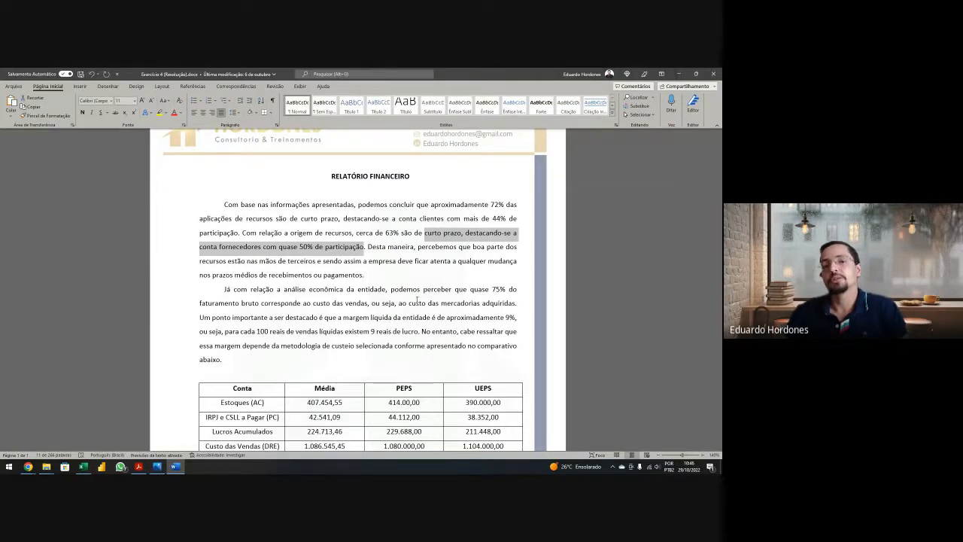
{"action": "key", "text": "alt+Tab"}
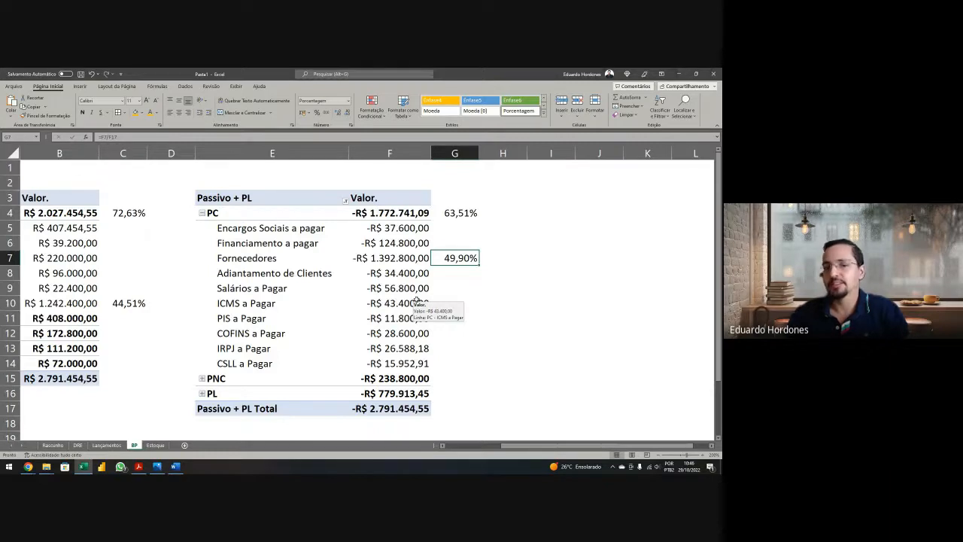
{"action": "key", "text": "alt+Tab"}
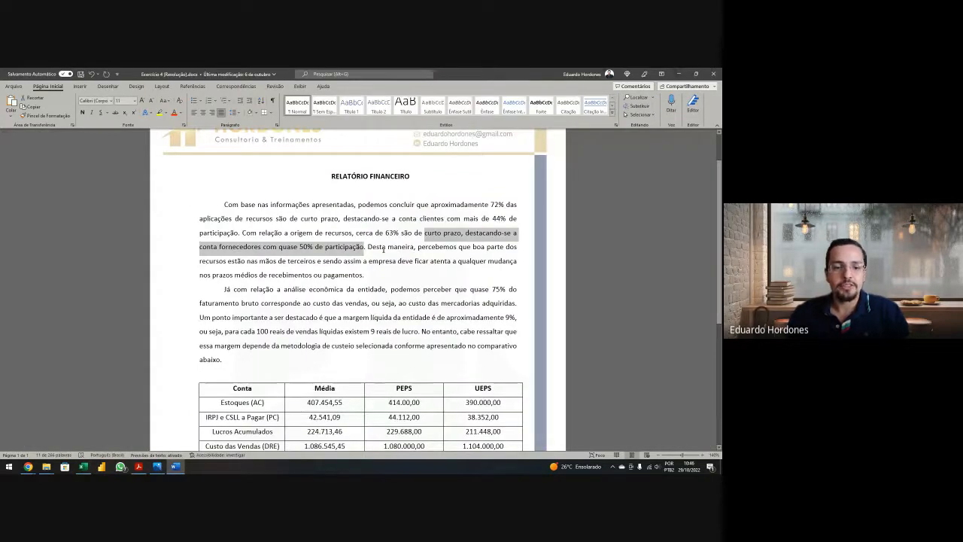
{"action": "left_click_drag", "start_coordinate": [372, 251], "coordinate": [405, 275]}
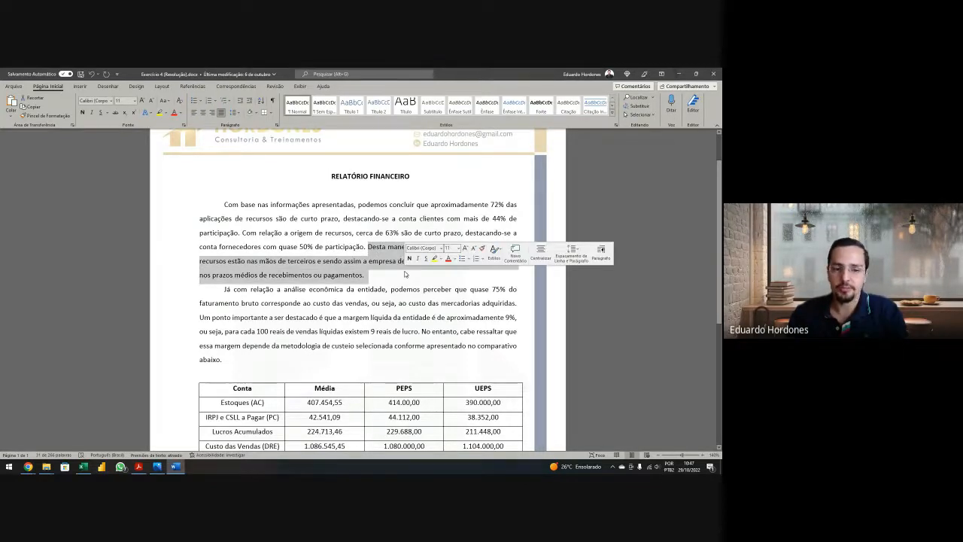
Step: Highlight the report's passage on the economic analysis that relates cost of sales to gross revenue
{"action": "scroll", "coordinate": [404, 271], "scroll_direction": "down", "scroll_amount": 1}
{"action": "scroll", "coordinate": [404, 268], "scroll_direction": "down", "scroll_amount": 1}
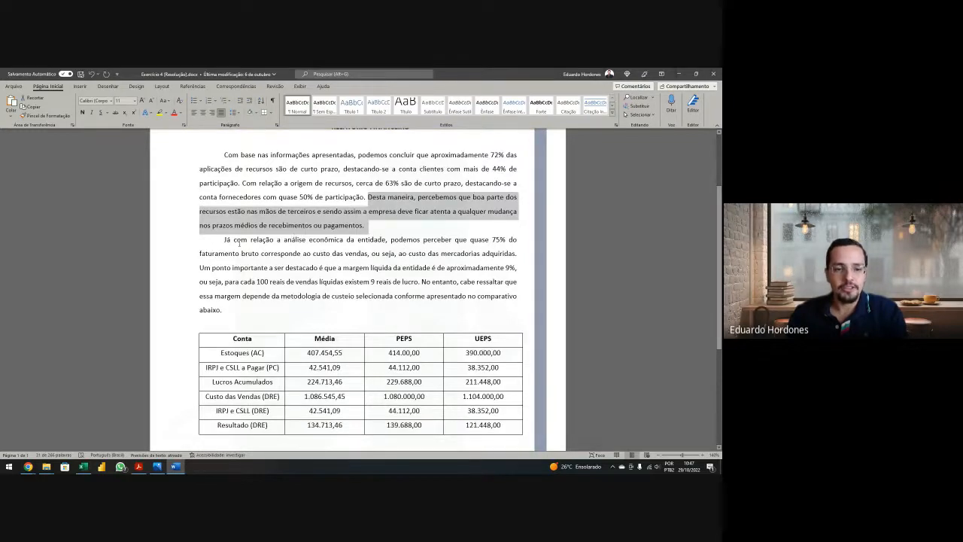
{"action": "left_click_drag", "start_coordinate": [239, 244], "coordinate": [366, 254]}
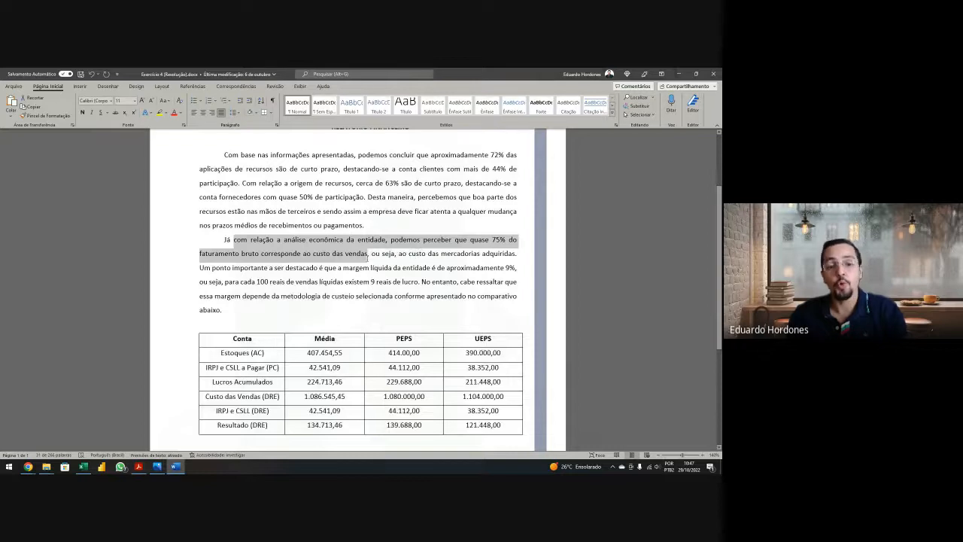
Step: Switch to the DRE sheet in Excel and calculate Custo das Vendas over Receita Bruta Operacional in C10 with =B10/B4
{"action": "key", "text": "alt+Tab"}
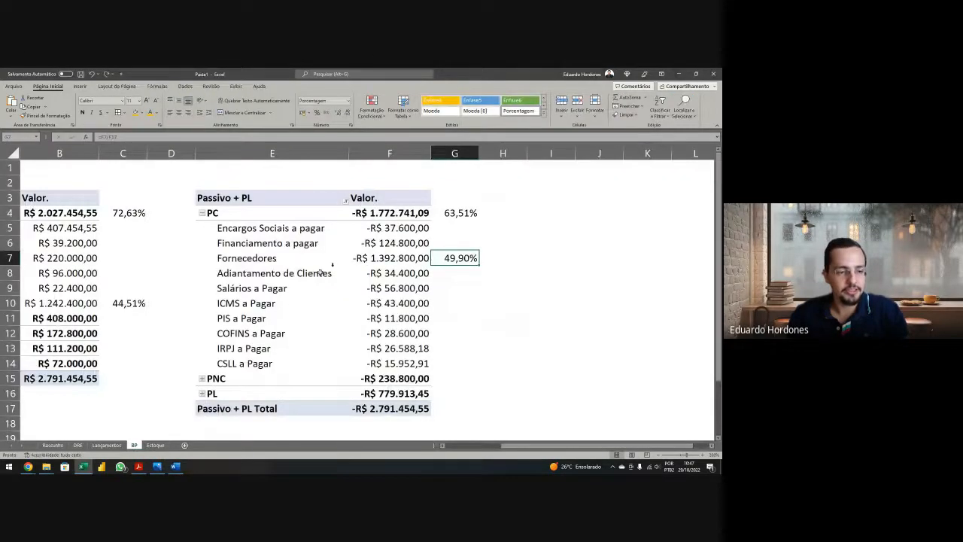
{"action": "key", "text": "ctrl+Page_Up"}
{"action": "key", "text": "ctrl+Page_Up"}
{"action": "scroll", "coordinate": [321, 205], "scroll_direction": "up", "scroll_amount": 2}
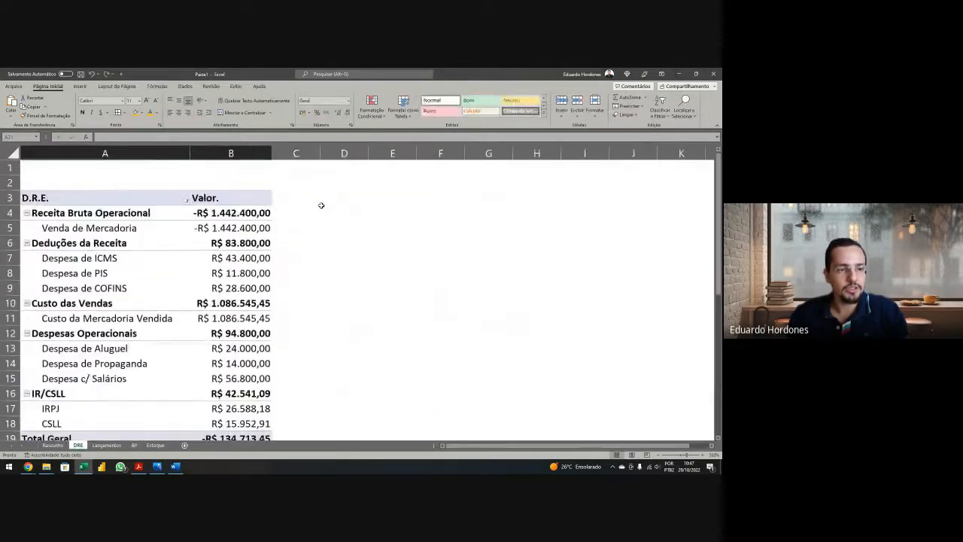
{"action": "left_click", "coordinate": [297, 307]}
{"action": "type", "text": "="}
{"action": "left_click", "coordinate": [257, 303]}
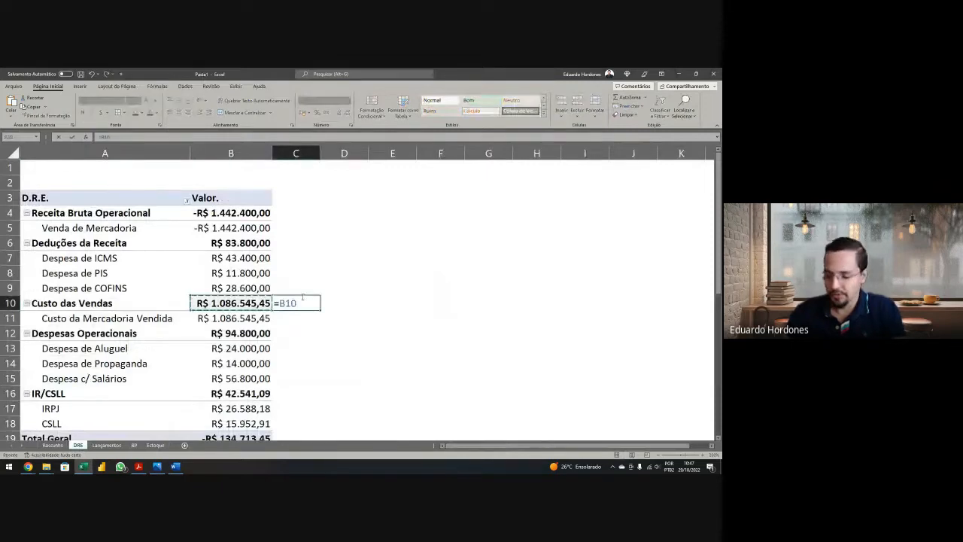
{"action": "type", "text": "/"}
{"action": "left_click", "coordinate": [257, 220]}
{"action": "key", "text": "Return"}
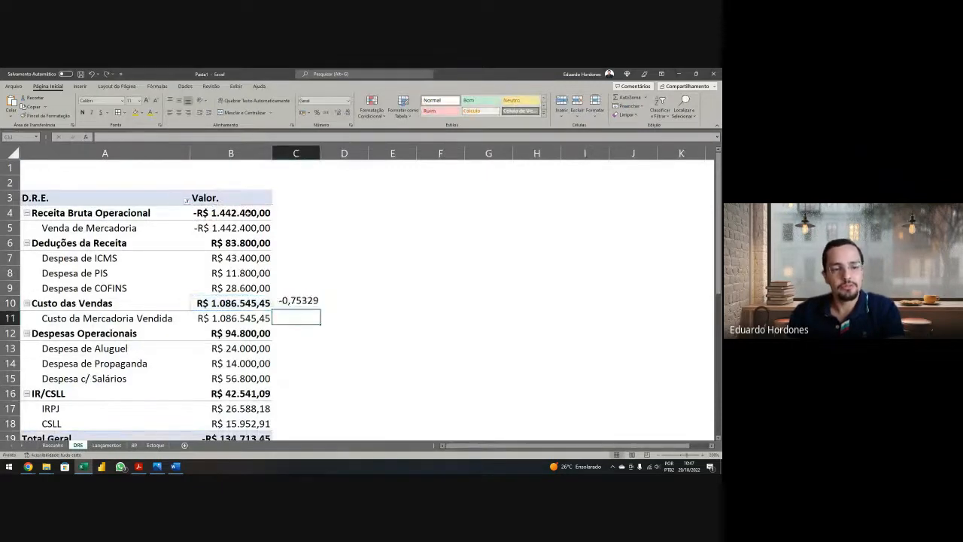
{"action": "left_click", "coordinate": [303, 307]}
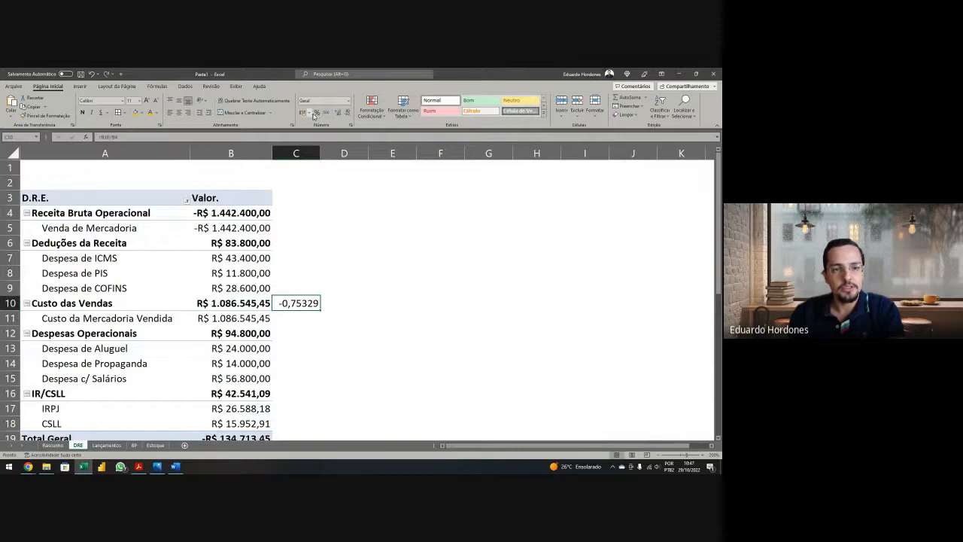
Step: Format the cost-of-sales ratio in C10 as a percentage with two decimal places
{"action": "left_click", "coordinate": [317, 112]}
{"action": "left_click", "coordinate": [337, 113]}
{"action": "left_click", "coordinate": [338, 114]}
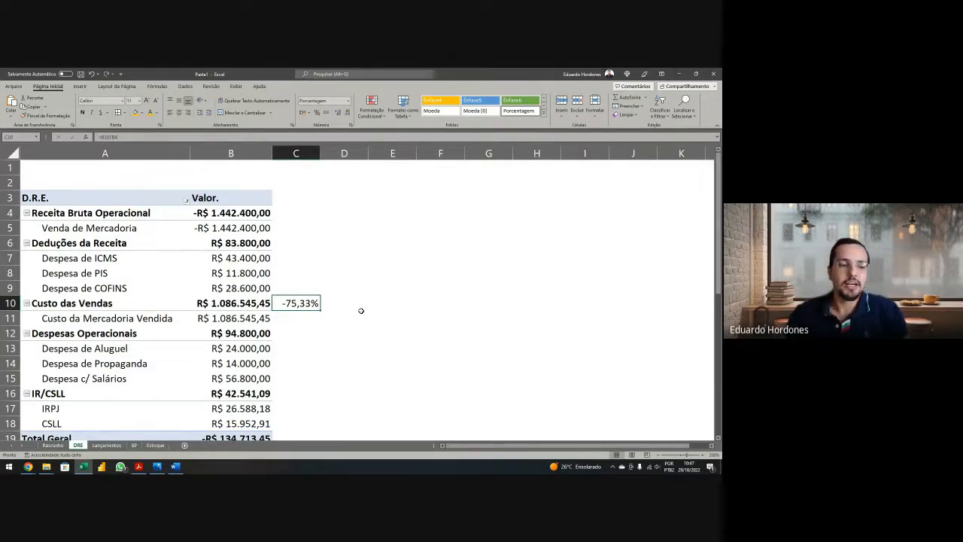
{"action": "scroll", "coordinate": [376, 291], "scroll_direction": "down", "scroll_amount": 1}
{"action": "scroll", "coordinate": [376, 290], "scroll_direction": "up", "scroll_amount": 1}
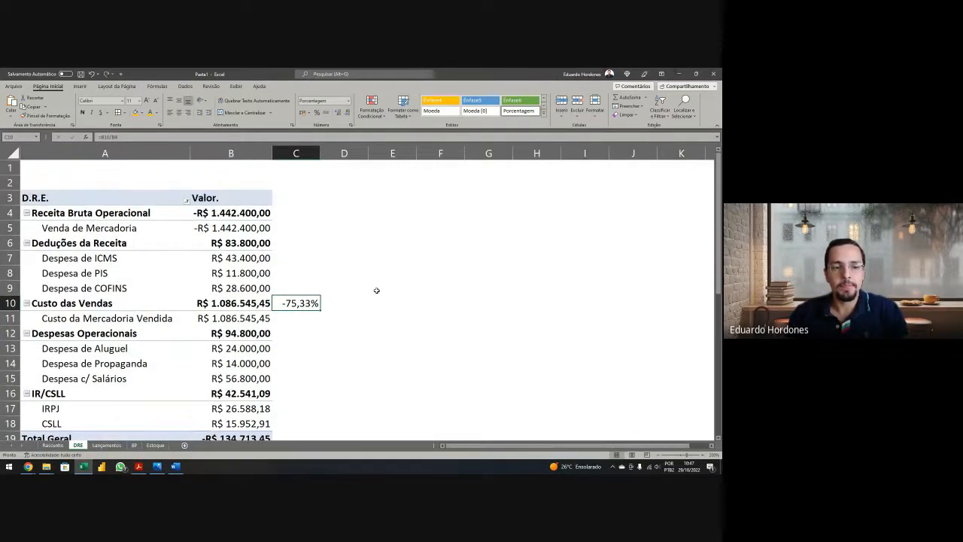
Step: Switch to the Word report and highlight the passages on the cost of sales share of gross revenue and on the net margin
{"action": "key", "text": "alt+Tab"}
{"action": "left_click_drag", "start_coordinate": [233, 239], "coordinate": [368, 256]}
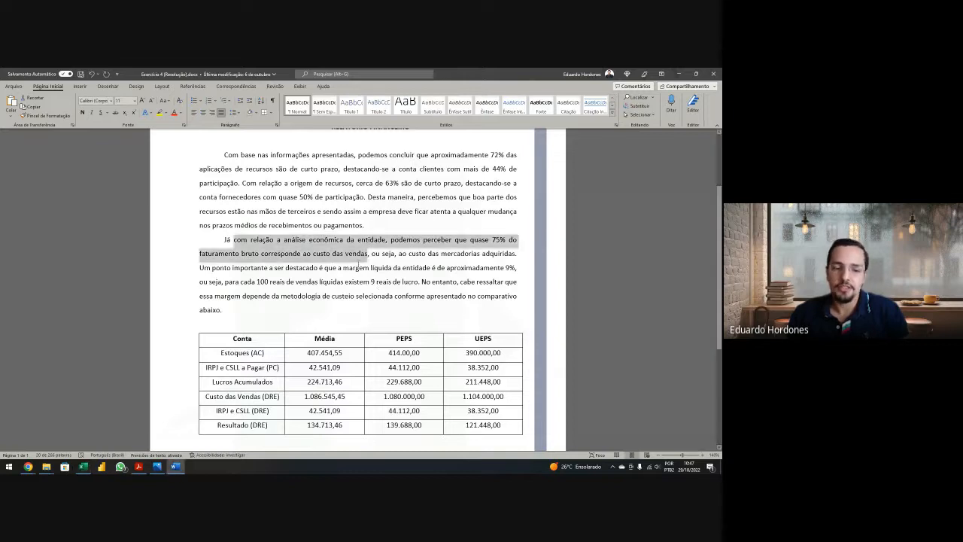
{"action": "left_click", "coordinate": [284, 263]}
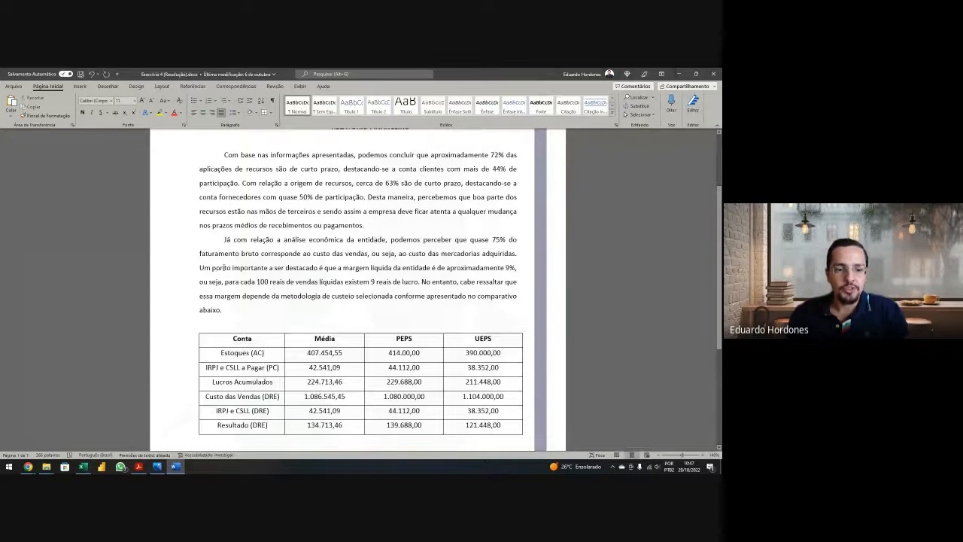
{"action": "left_click_drag", "start_coordinate": [219, 269], "coordinate": [497, 267]}
Step: Switch to the DRE sheet in Excel and calculate Total Geral over Receita Bruta Operacional in C19 with =B19/B4
{"action": "key", "text": "alt+Tab"}
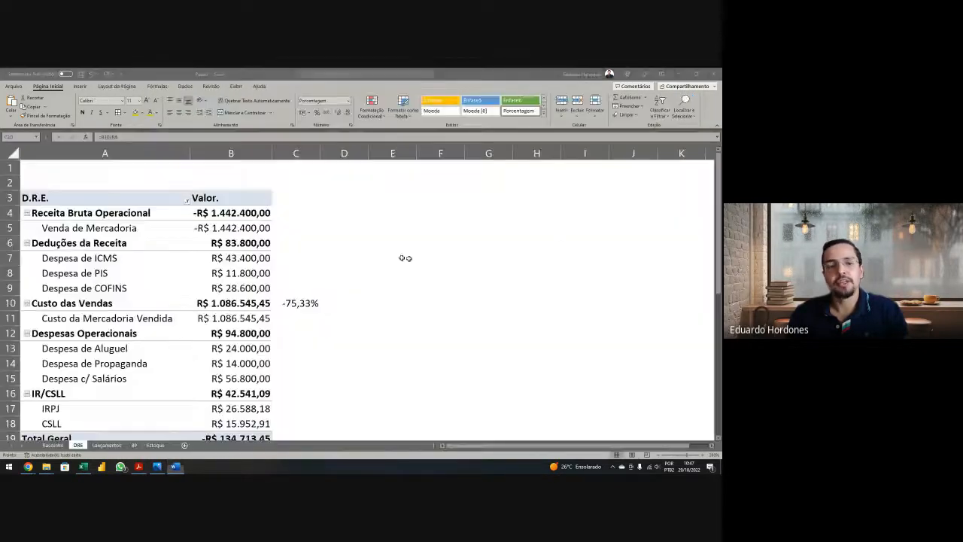
{"action": "scroll", "coordinate": [314, 289], "scroll_direction": "down", "scroll_amount": 3}
{"action": "left_click", "coordinate": [308, 299]}
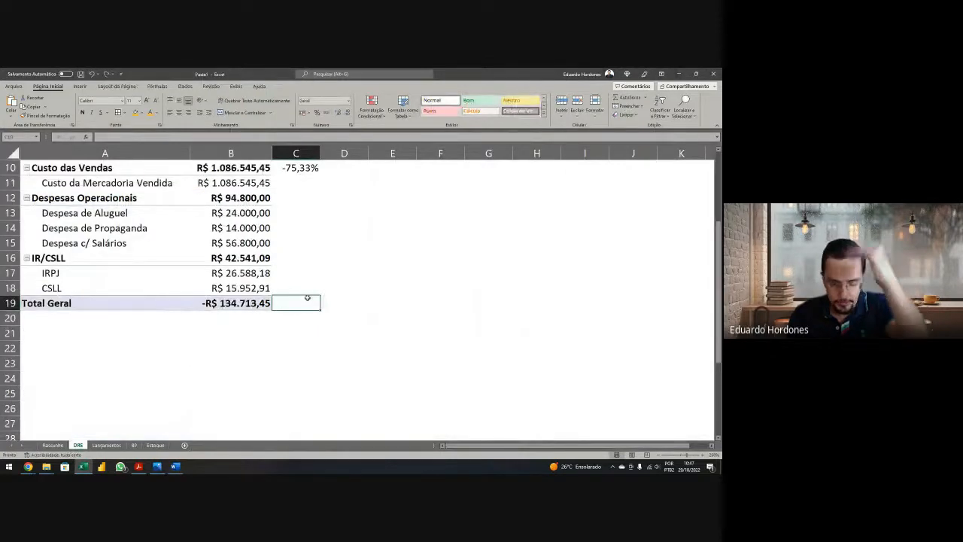
{"action": "type", "text": "="}
{"action": "left_click", "coordinate": [251, 303]}
{"action": "type", "text": "/"}
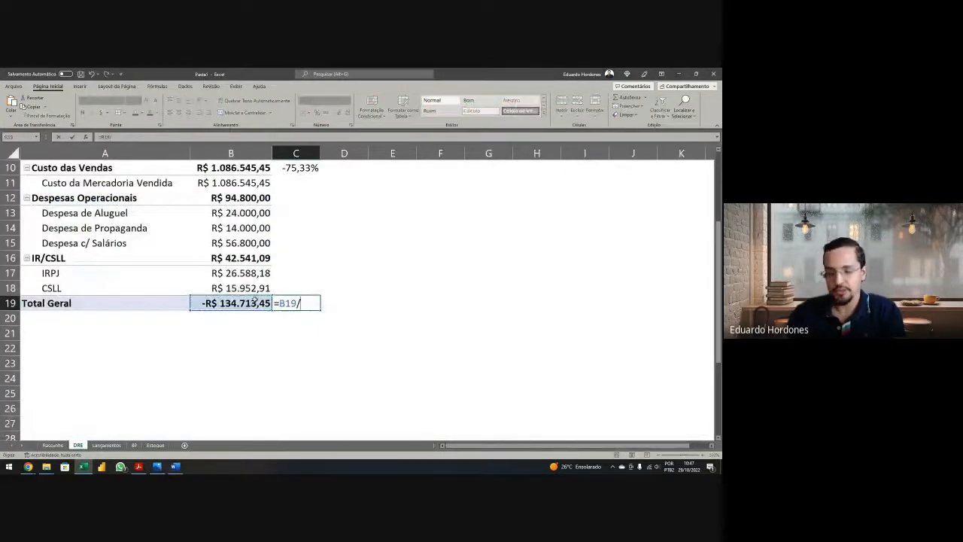
{"action": "scroll", "coordinate": [256, 299], "scroll_direction": "up", "scroll_amount": 3}
{"action": "left_click", "coordinate": [260, 213]}
{"action": "key", "text": "Return"}
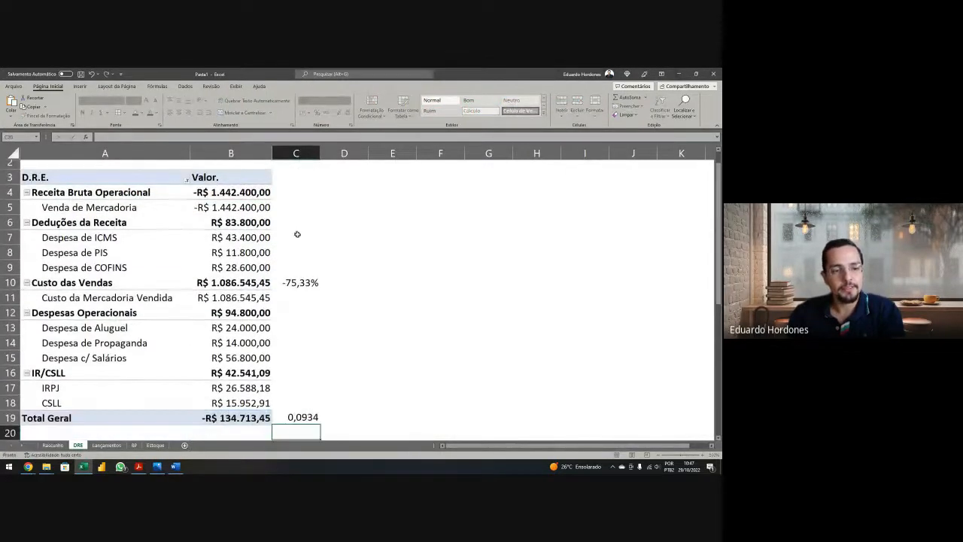
Step: Format the net margin ratio in C19 as a percentage with two decimal places
{"action": "scroll", "coordinate": [303, 241], "scroll_direction": "down", "scroll_amount": 1}
{"action": "left_click", "coordinate": [304, 362]}
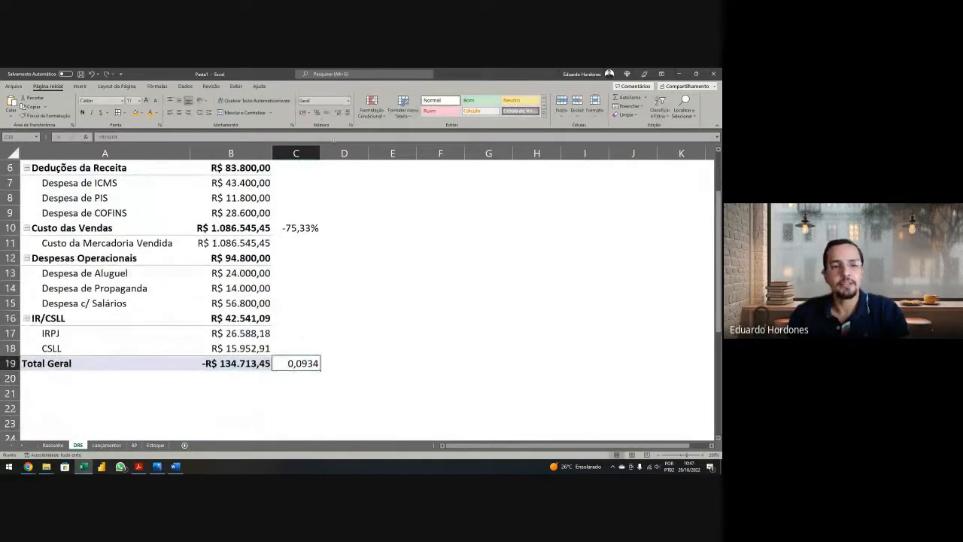
{"action": "left_click", "coordinate": [318, 112]}
{"action": "left_click", "coordinate": [337, 112]}
{"action": "left_click", "coordinate": [337, 112]}
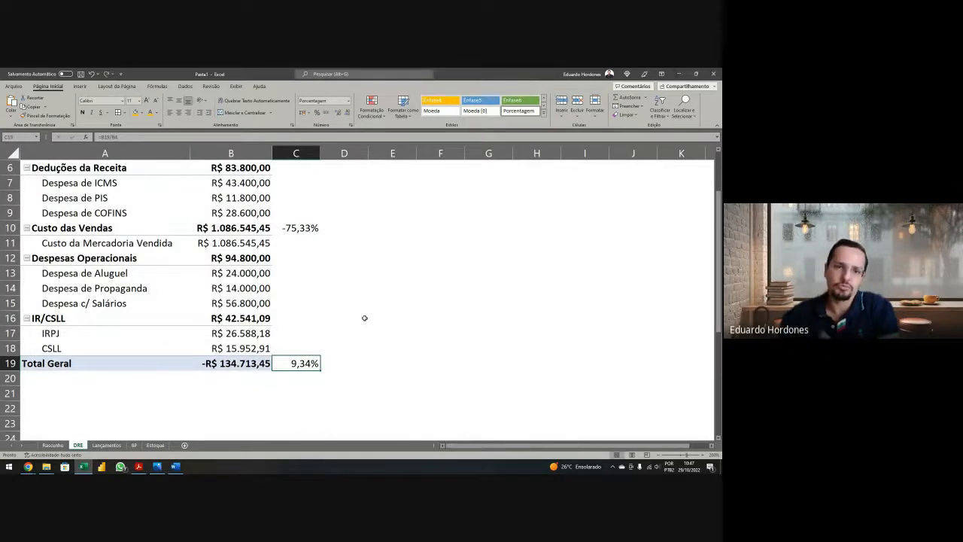
Step: In the Word report, highlight the passage on the margin's dependence on the costing methodology and the Média heading of the comparison table
{"action": "key", "text": "alt+Tab"}
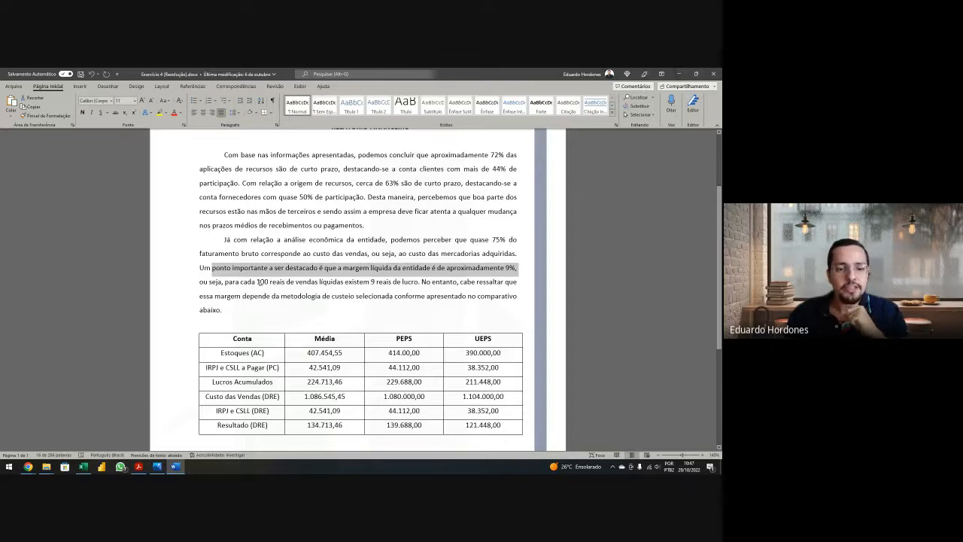
{"action": "left_click_drag", "start_coordinate": [240, 282], "coordinate": [470, 298]}
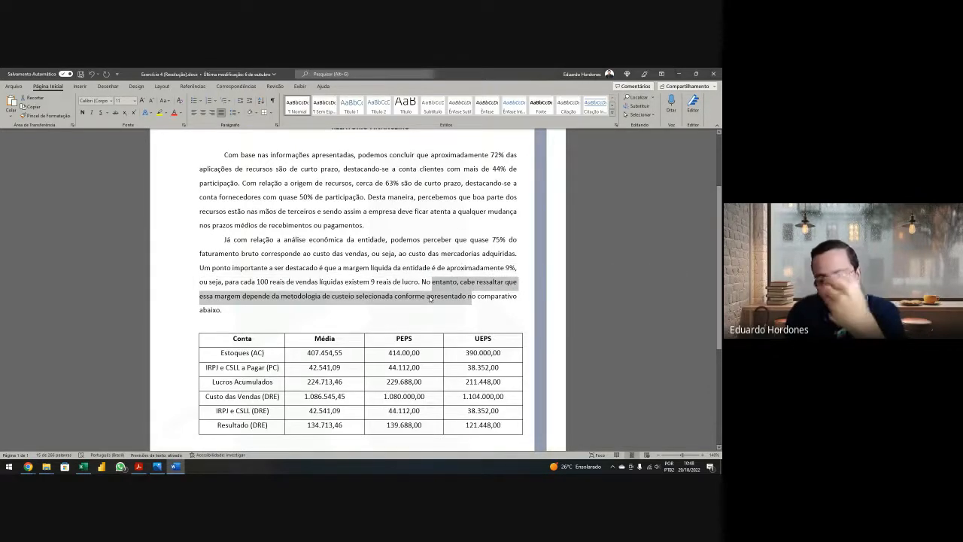
{"action": "scroll", "coordinate": [430, 297], "scroll_direction": "down", "scroll_amount": 2}
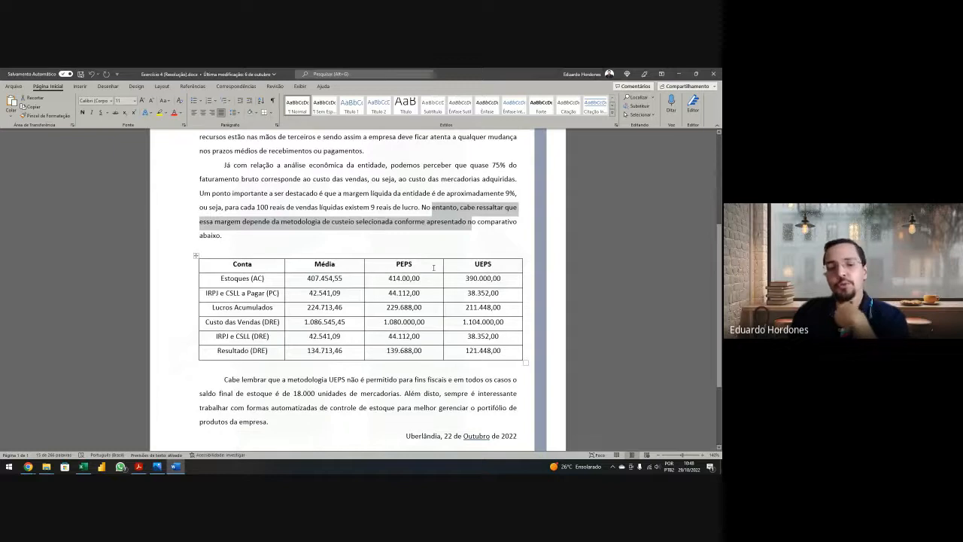
{"action": "triple_click", "coordinate": [316, 264]}
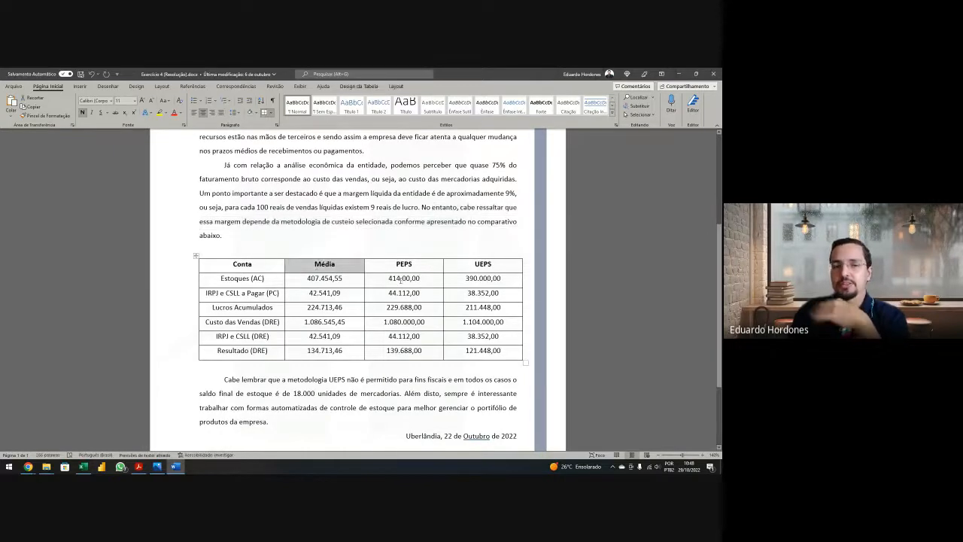
{"action": "scroll", "coordinate": [401, 280], "scroll_direction": "down", "scroll_amount": 1}
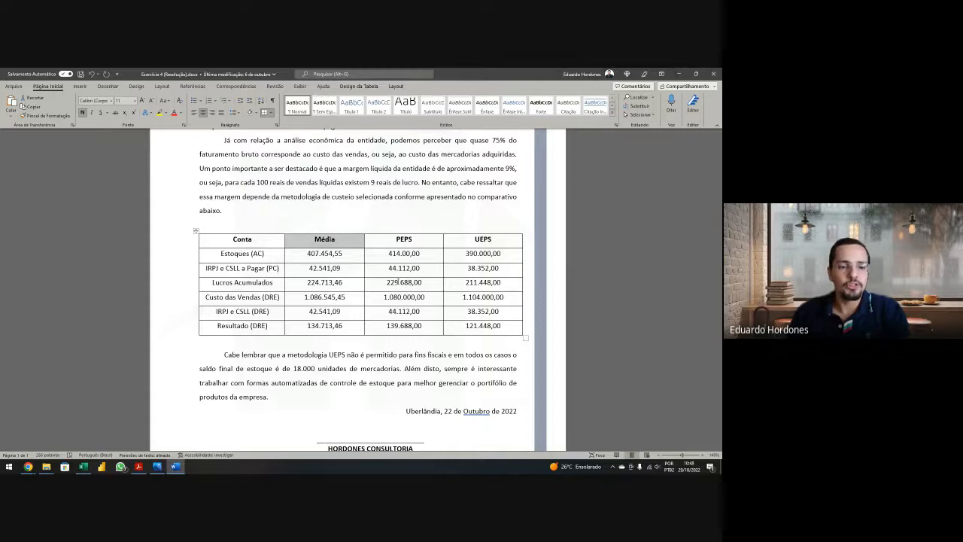
Step: Highlight the comparison table's account rows in turn, from Estoques (AC) down to Resultado (DRE), comparing Média, PEPS and UEPS
{"action": "left_click_drag", "start_coordinate": [238, 256], "coordinate": [452, 260]}
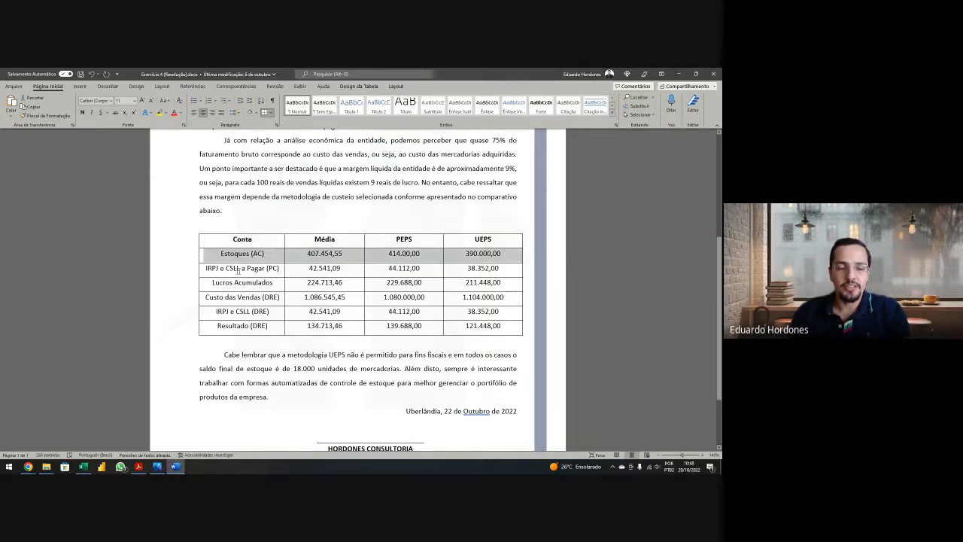
{"action": "left_click_drag", "start_coordinate": [237, 271], "coordinate": [467, 270]}
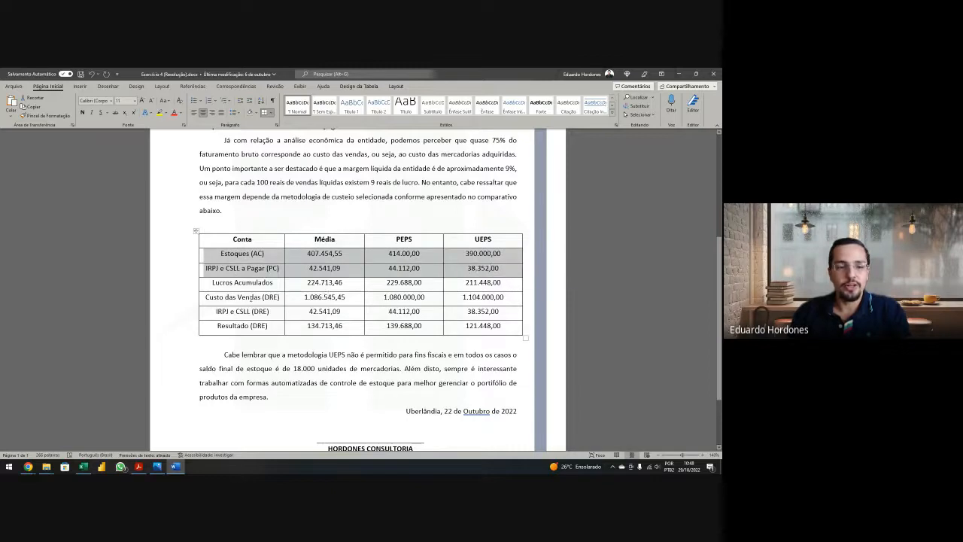
{"action": "left_click_drag", "start_coordinate": [256, 284], "coordinate": [379, 272]}
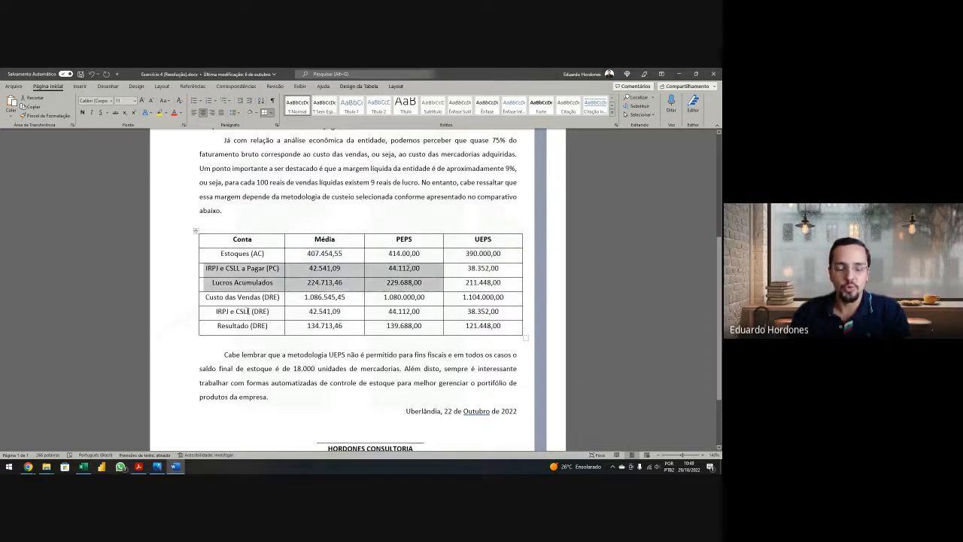
{"action": "left_click_drag", "start_coordinate": [249, 312], "coordinate": [481, 309]}
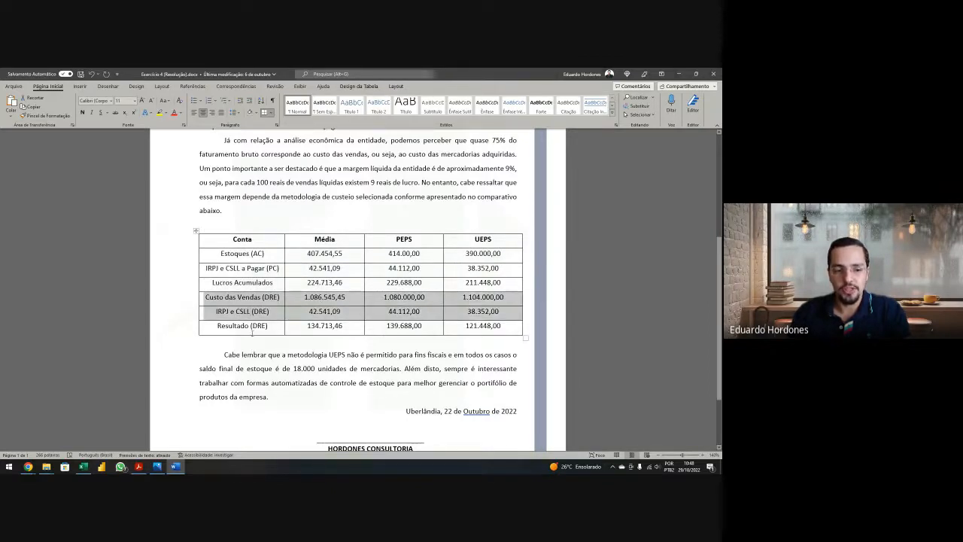
{"action": "left_click_drag", "start_coordinate": [252, 333], "coordinate": [466, 334]}
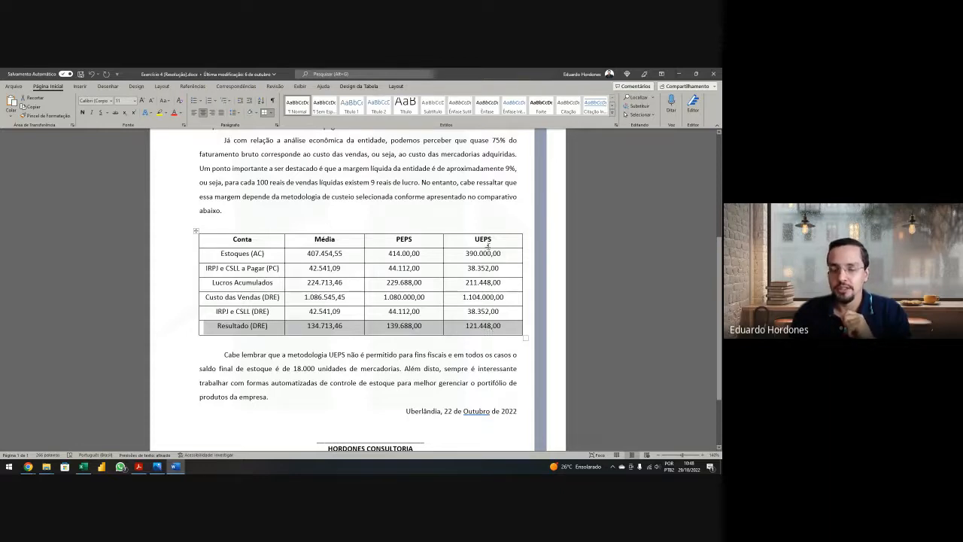
Step: Highlight the table's UEPS column and the Resultado (DRE) row across all three costing methods
{"action": "left_click_drag", "start_coordinate": [476, 227], "coordinate": [484, 326]}
{"action": "left_click", "coordinate": [484, 327]}
{"action": "left_click_drag", "start_coordinate": [240, 328], "coordinate": [497, 326]}
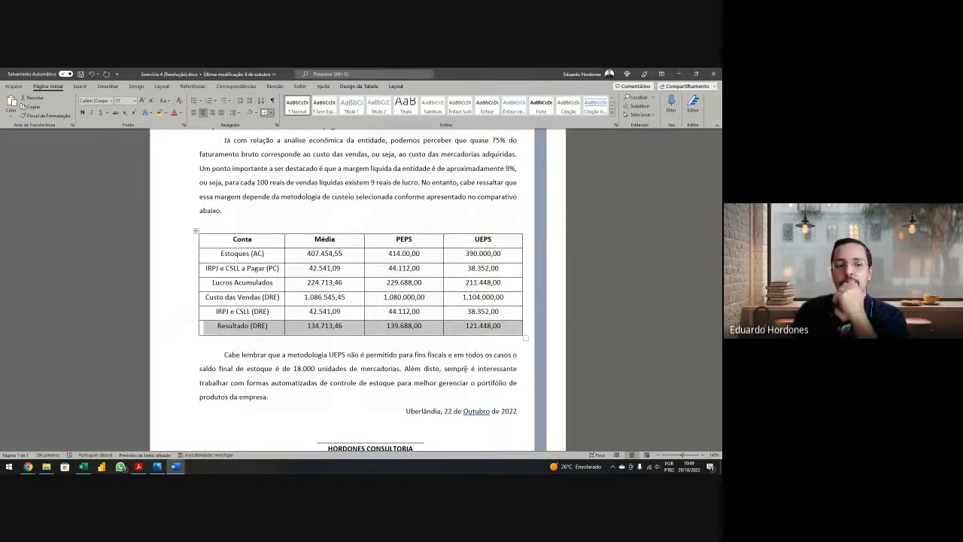
Step: Compare the IRPJ e CSLL a Pagar (PC) row with the Resultado (DRE) row by highlighting them alternately in the table
{"action": "left_click_drag", "start_coordinate": [256, 265], "coordinate": [462, 273]}
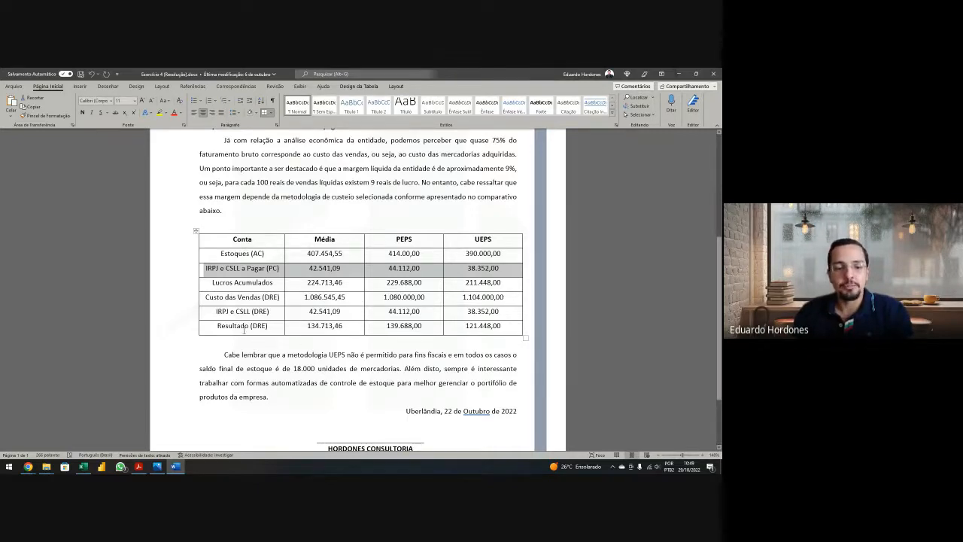
{"action": "left_click_drag", "start_coordinate": [240, 312], "coordinate": [399, 331]}
{"action": "left_click", "coordinate": [399, 329]}
{"action": "left_click_drag", "start_coordinate": [252, 327], "coordinate": [416, 325]}
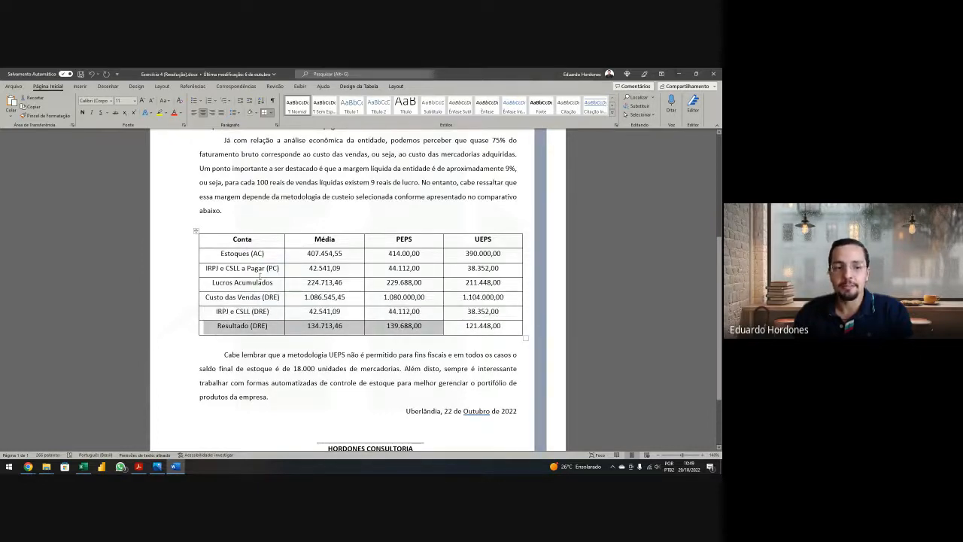
{"action": "left_click_drag", "start_coordinate": [260, 268], "coordinate": [404, 269]}
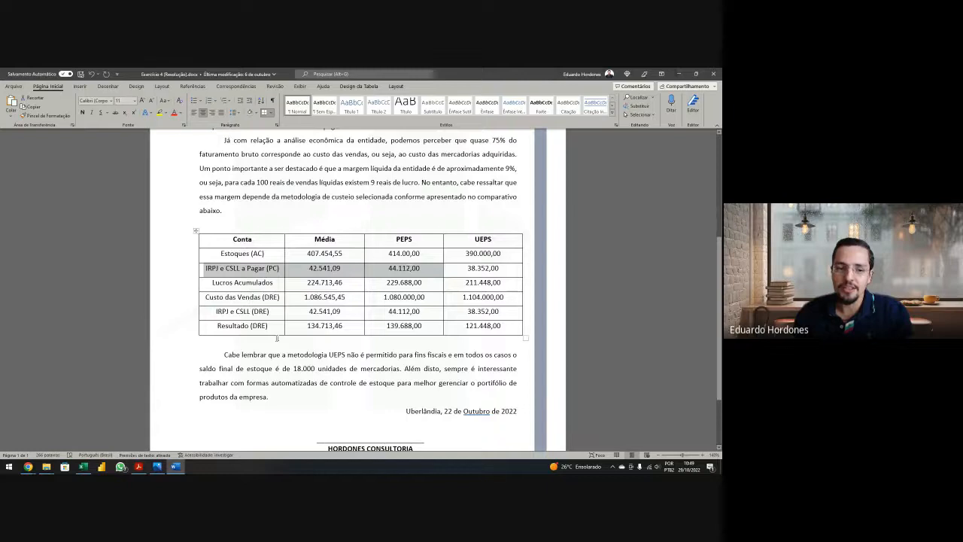
{"action": "left_click_drag", "start_coordinate": [262, 328], "coordinate": [489, 329]}
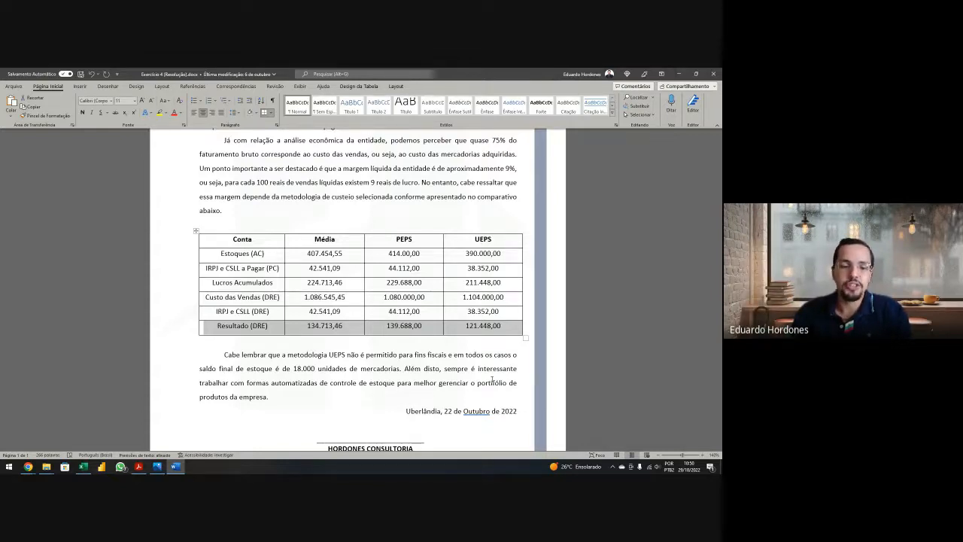
Step: Switch to the YouTube channel page in Chrome and review its subscriber count and the Contabilidade e Custos videos
{"action": "mouse_move", "coordinate": [28, 467]}
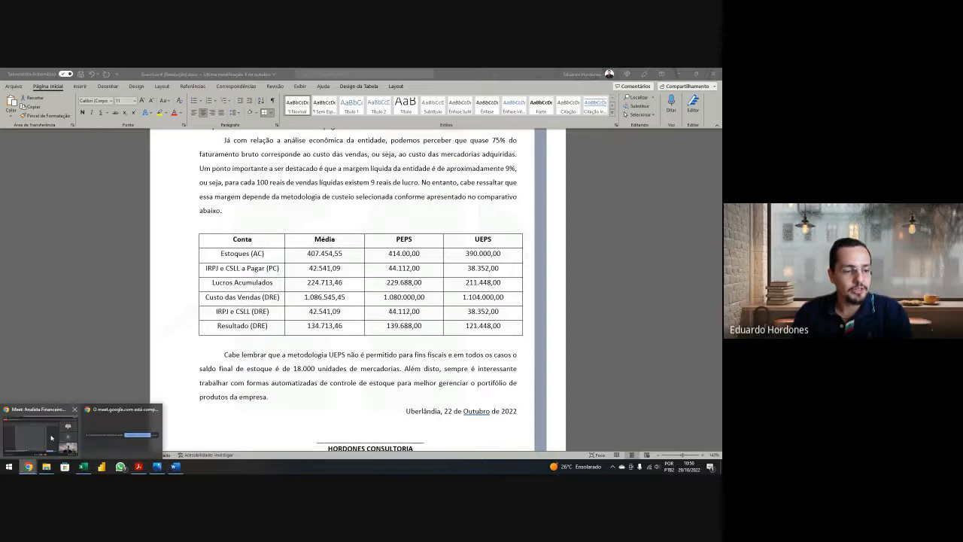
{"action": "left_click", "coordinate": [51, 438]}
{"action": "left_click", "coordinate": [65, 73]}
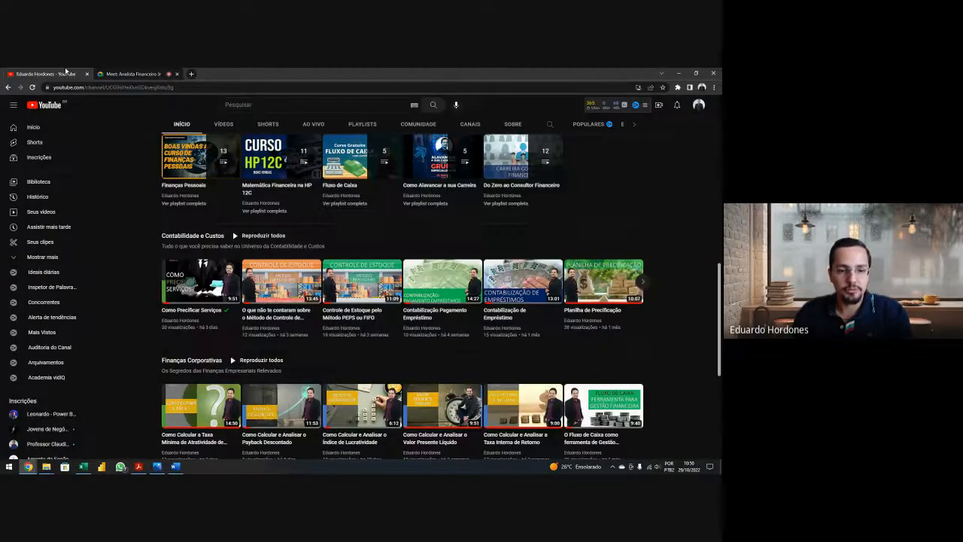
{"action": "scroll", "coordinate": [283, 260], "scroll_direction": "down", "scroll_amount": 1}
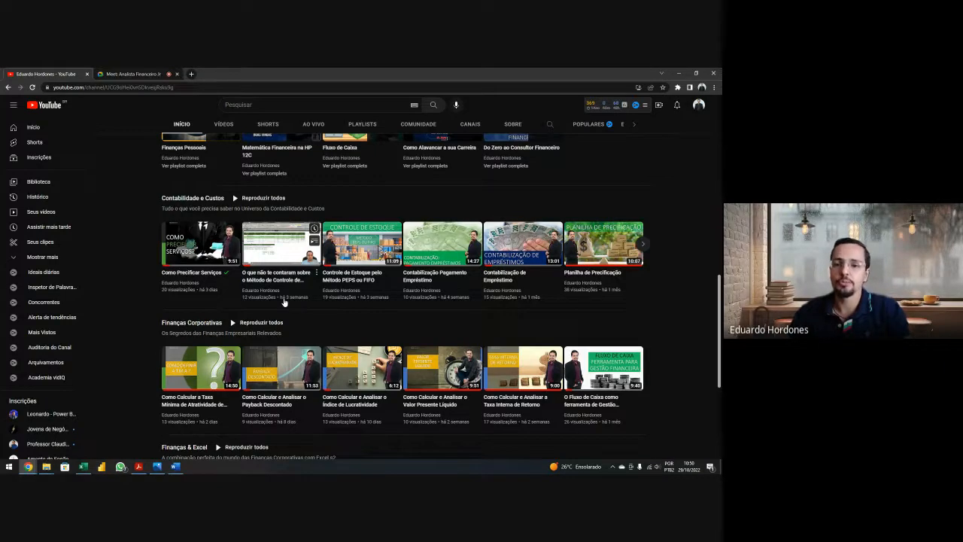
{"action": "scroll", "coordinate": [342, 251], "scroll_direction": "up", "scroll_amount": 3}
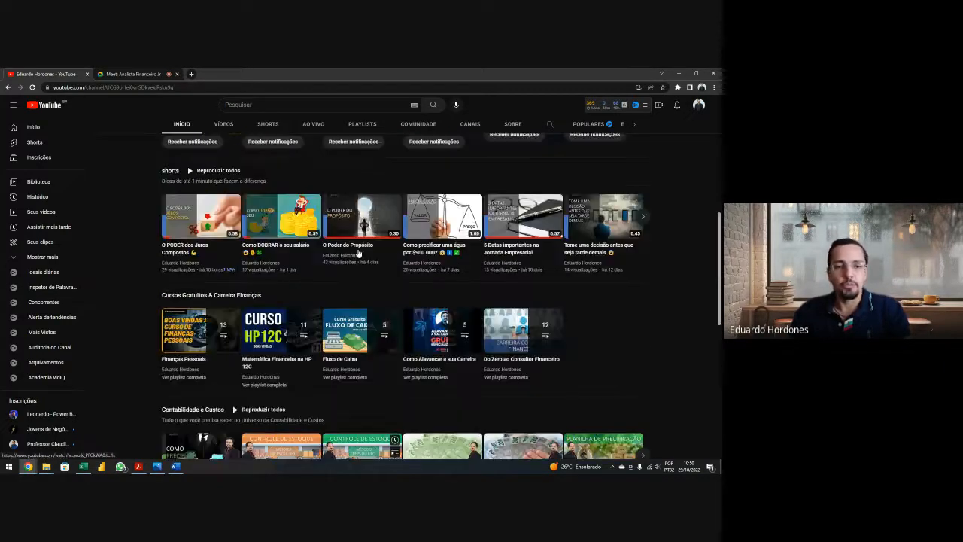
{"action": "scroll", "coordinate": [358, 253], "scroll_direction": "up", "scroll_amount": 5}
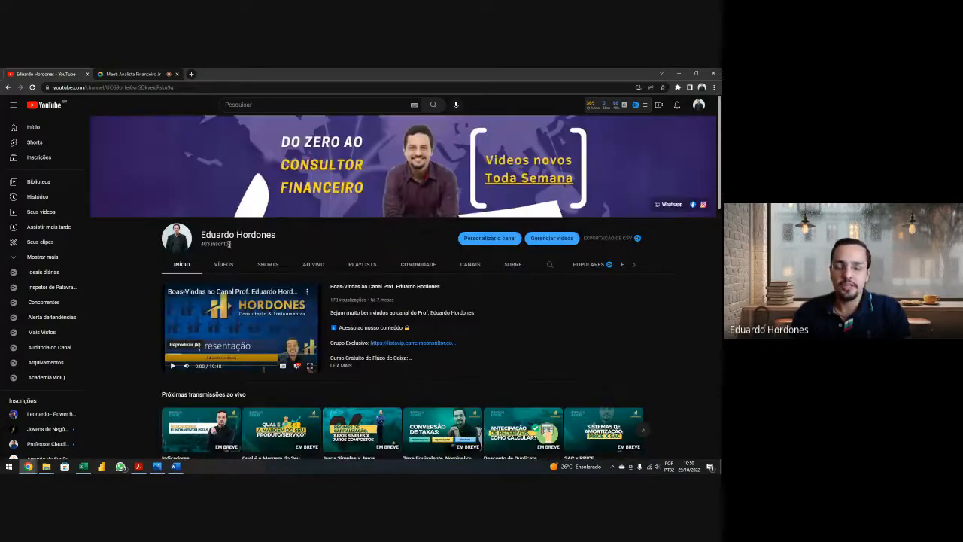
{"action": "left_click_drag", "start_coordinate": [202, 244], "coordinate": [226, 245]}
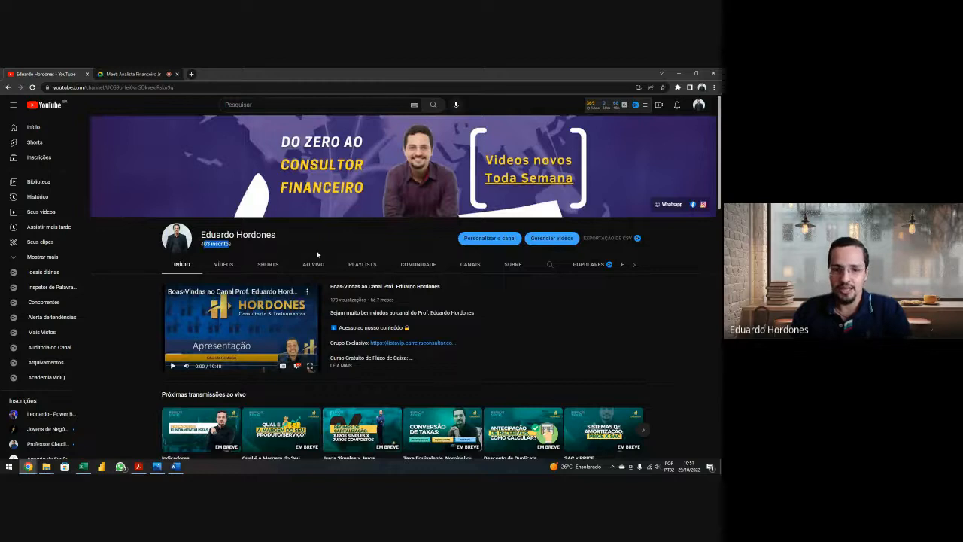
{"action": "scroll", "coordinate": [318, 254], "scroll_direction": "down", "scroll_amount": 4}
{"action": "scroll", "coordinate": [328, 258], "scroll_direction": "down", "scroll_amount": 3}
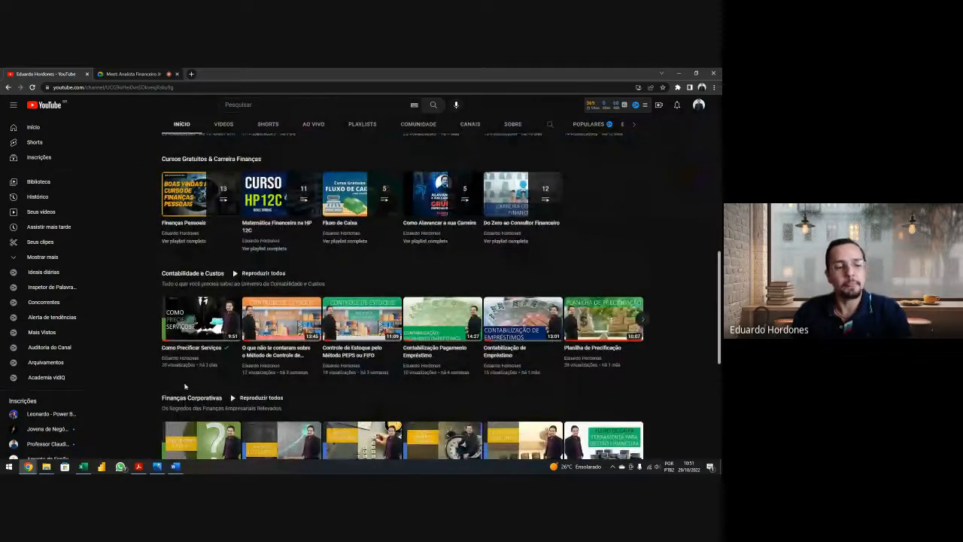
Step: Return to the Word report and highlight the closing passage stating that the UEPS methodology is not permitted for tax purposes
{"action": "left_click", "coordinate": [175, 467]}
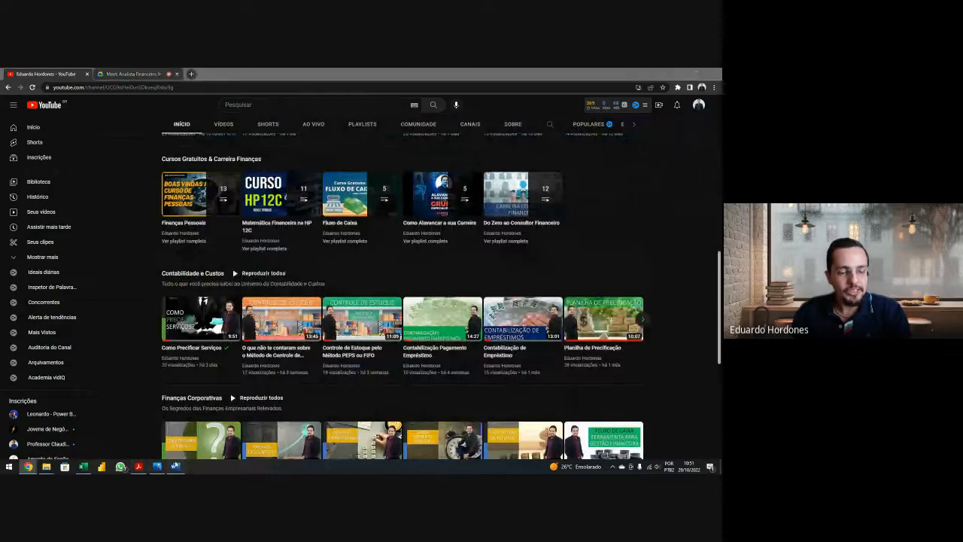
{"action": "scroll", "coordinate": [328, 290], "scroll_direction": "down", "scroll_amount": 1}
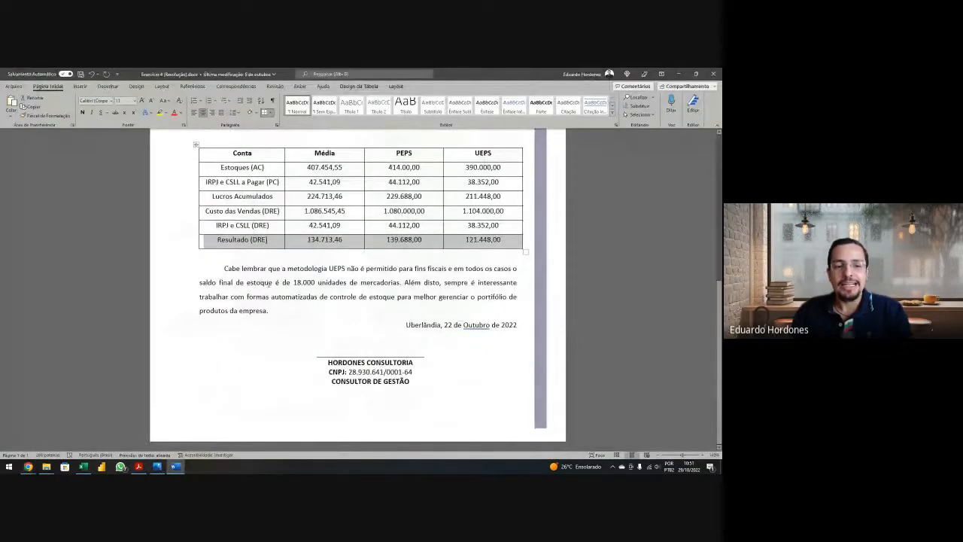
{"action": "left_click_drag", "start_coordinate": [288, 268], "coordinate": [514, 268]}
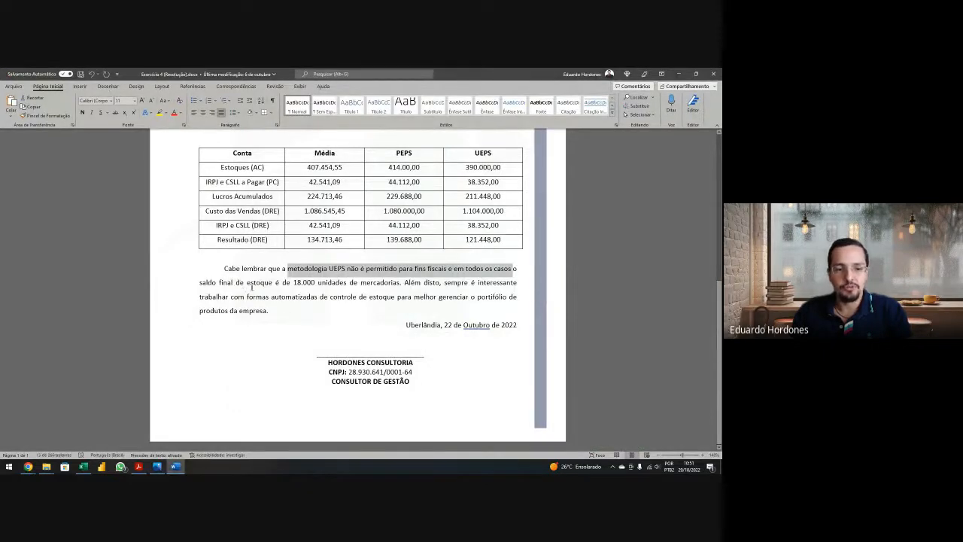
Step: Highlight the closing paragraph's passages on the 18.000-unit final stock and on automated forms of stock control
{"action": "left_click_drag", "start_coordinate": [235, 283], "coordinate": [314, 284]}
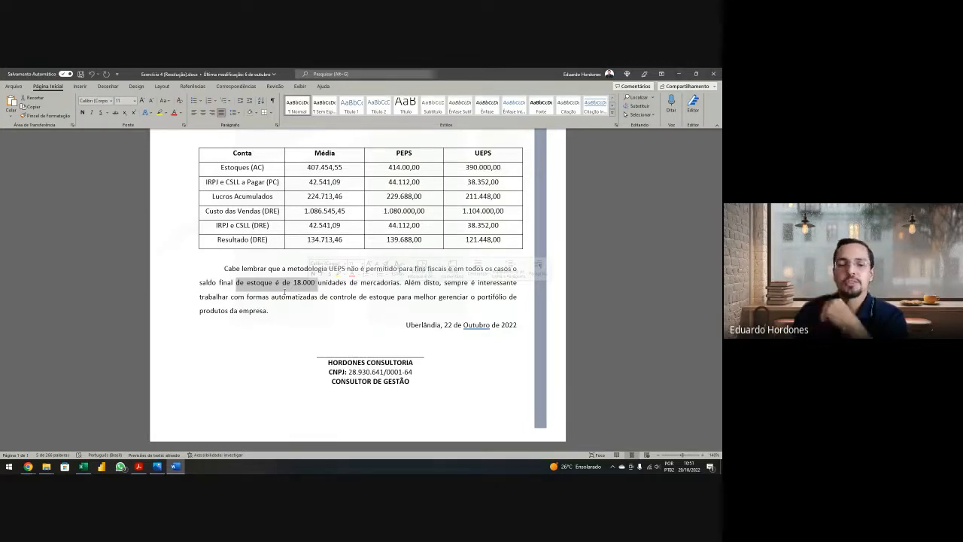
{"action": "left_click", "coordinate": [276, 296]}
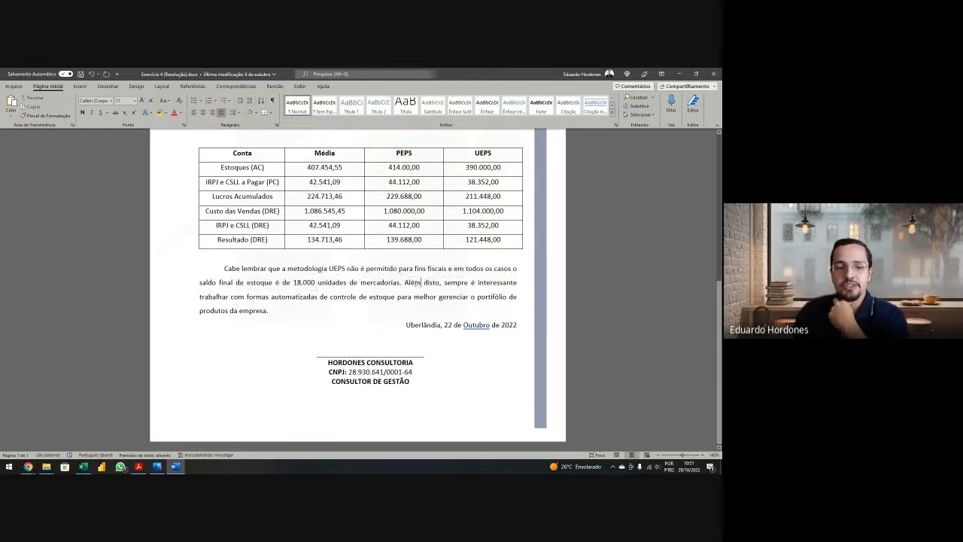
{"action": "left_click_drag", "start_coordinate": [254, 301], "coordinate": [455, 322]}
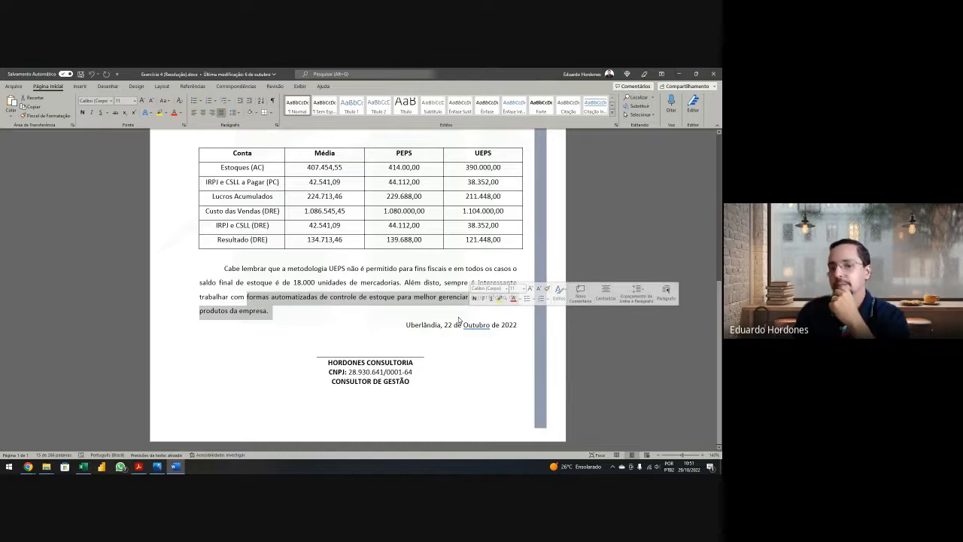
{"action": "left_click", "coordinate": [458, 323]}
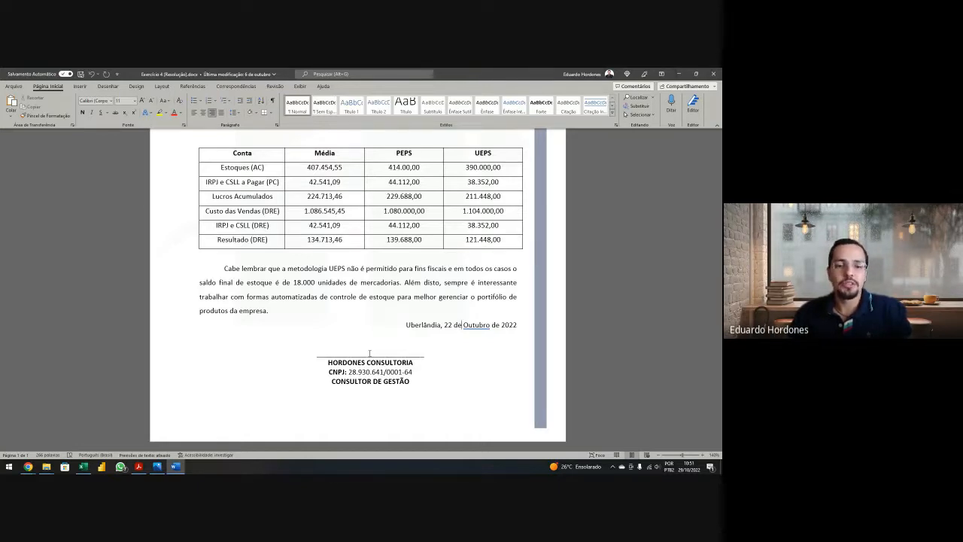
Step: Review the financial report from its heading and analysis paragraphs down to the comparison table and signature block
{"action": "scroll", "coordinate": [370, 353], "scroll_direction": "up", "scroll_amount": 5}
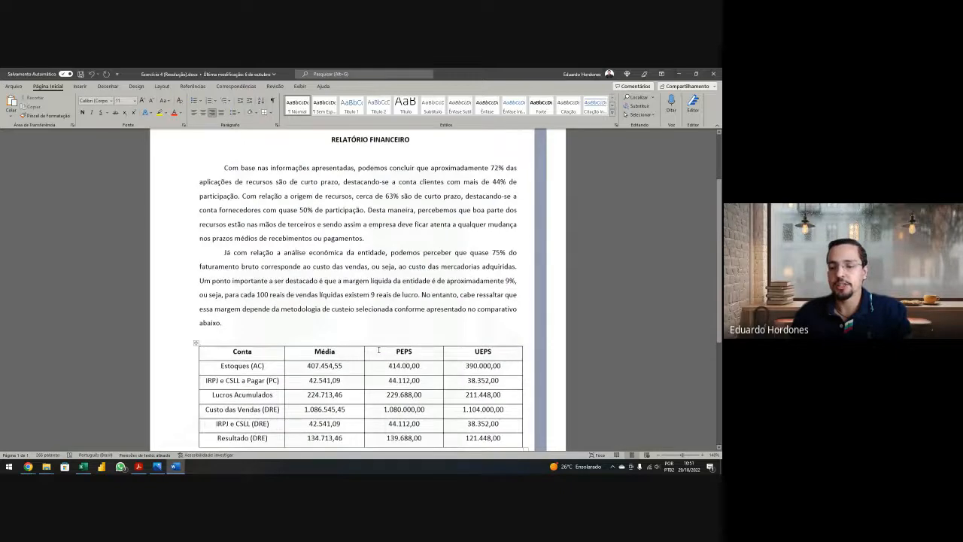
{"action": "scroll", "coordinate": [378, 350], "scroll_direction": "up", "scroll_amount": 3}
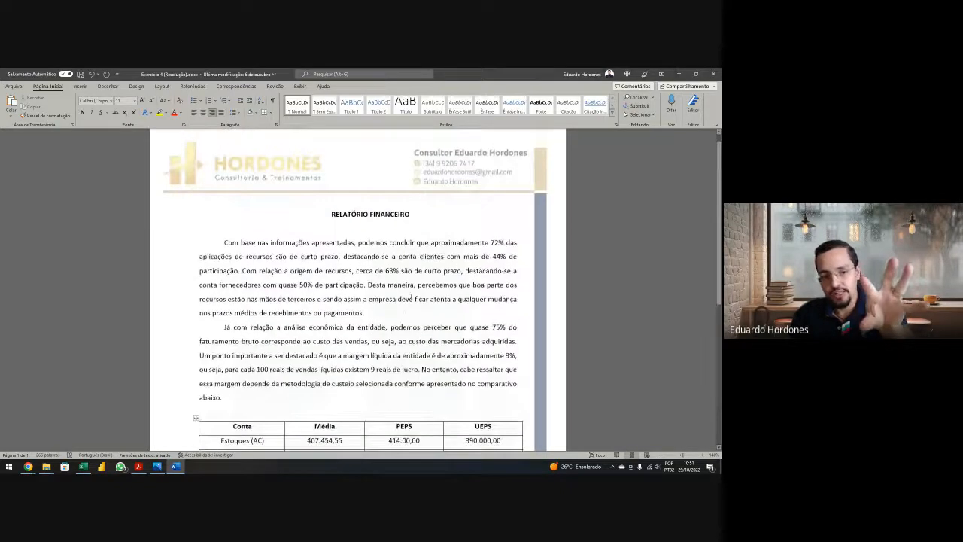
{"action": "scroll", "coordinate": [400, 299], "scroll_direction": "down", "scroll_amount": 6}
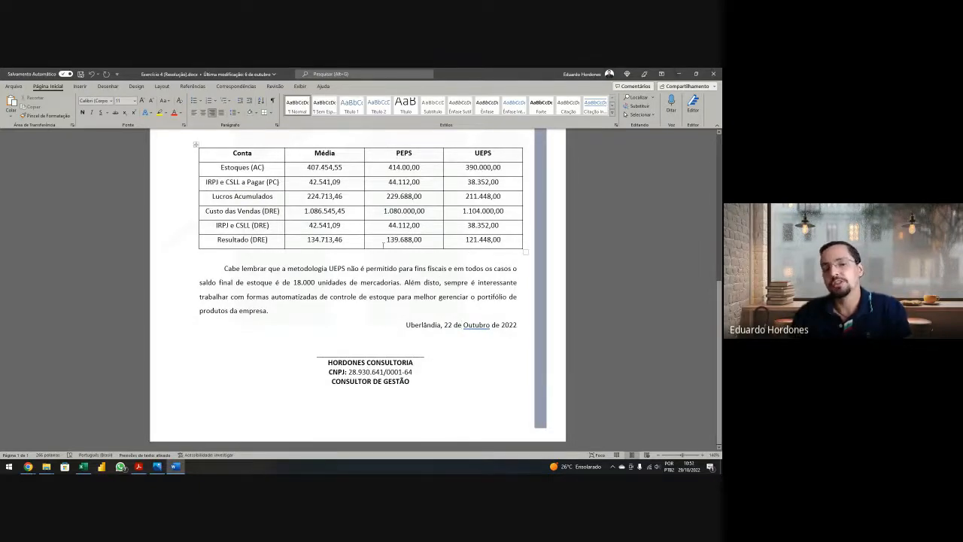
{"action": "scroll", "coordinate": [383, 245], "scroll_direction": "up", "scroll_amount": 5}
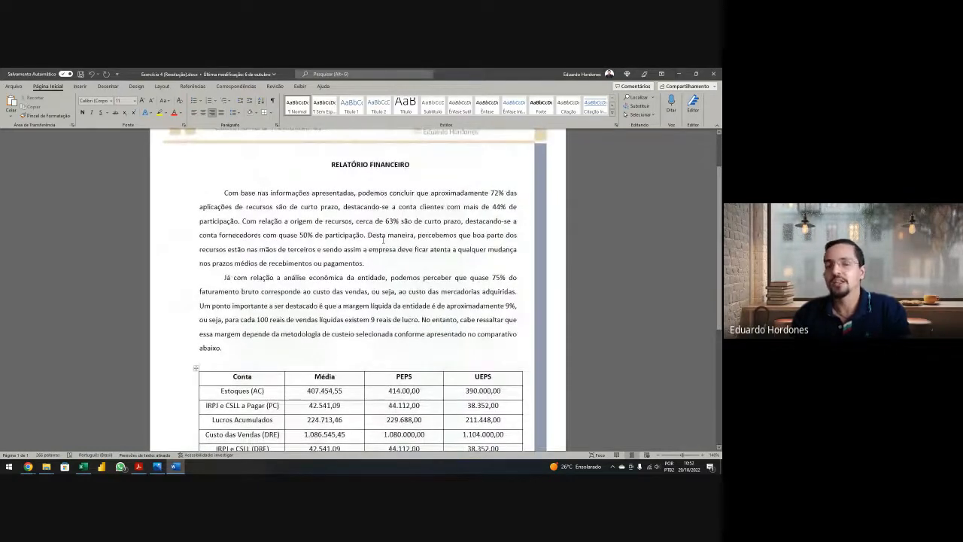
{"action": "scroll", "coordinate": [389, 241], "scroll_direction": "up", "scroll_amount": 1}
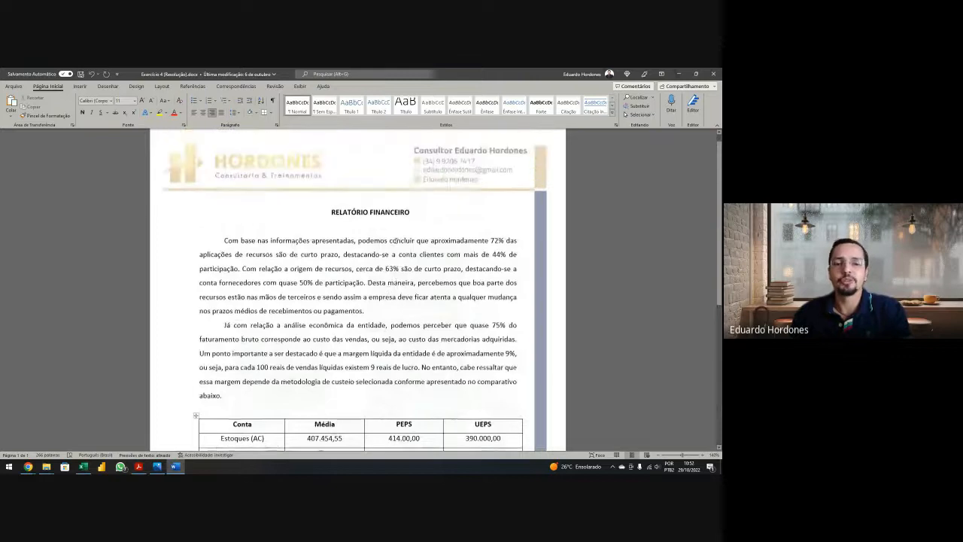
{"action": "scroll", "coordinate": [407, 239], "scroll_direction": "down", "scroll_amount": 1}
{"action": "scroll", "coordinate": [410, 239], "scroll_direction": "down", "scroll_amount": 5}
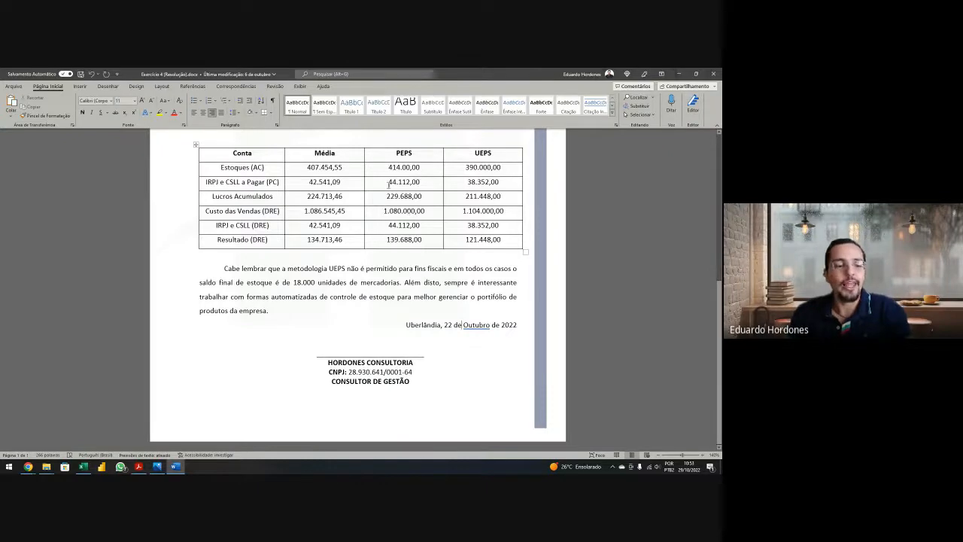
Step: Switch to Excel and start a calculated item named "(=) Receita Líquida de Vendas" in the DRE pivot table's Grupo de Conta field
{"action": "left_click", "coordinate": [83, 467]}
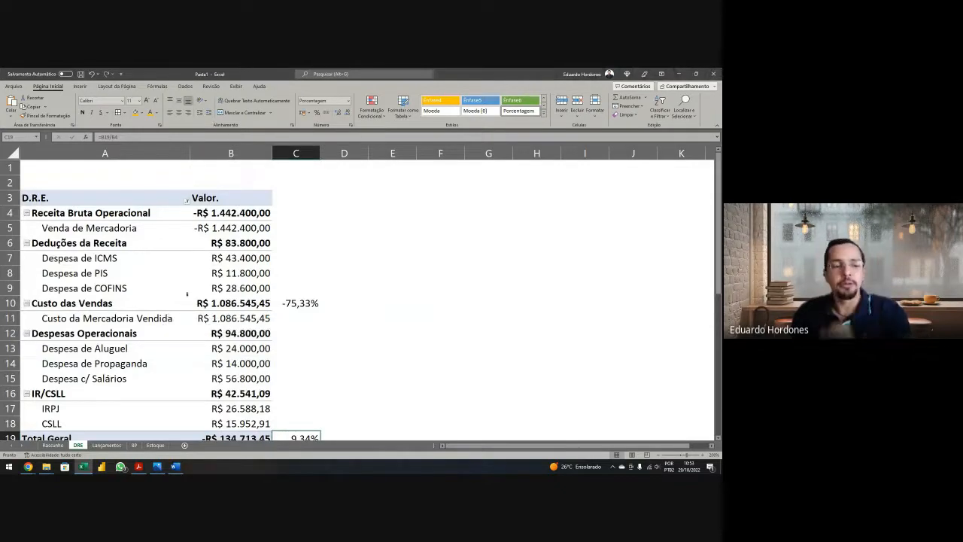
{"action": "left_click", "coordinate": [160, 217]}
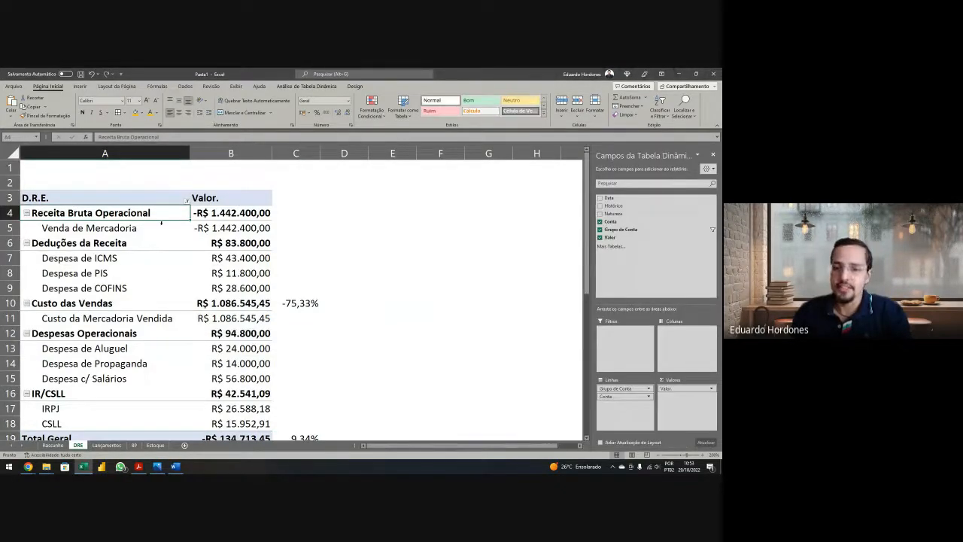
{"action": "scroll", "coordinate": [162, 233], "scroll_direction": "down", "scroll_amount": 2}
{"action": "scroll", "coordinate": [163, 235], "scroll_direction": "up", "scroll_amount": 2}
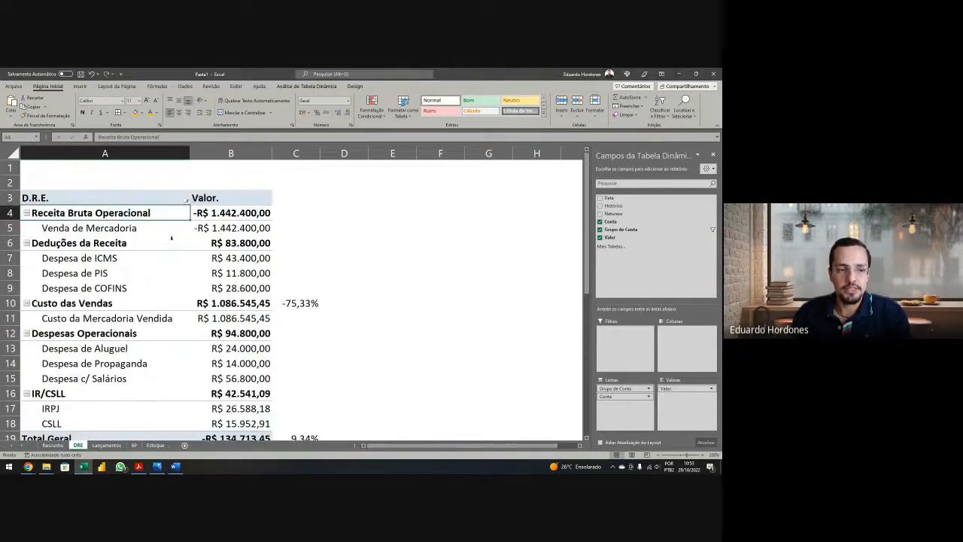
{"action": "left_click", "coordinate": [307, 85]}
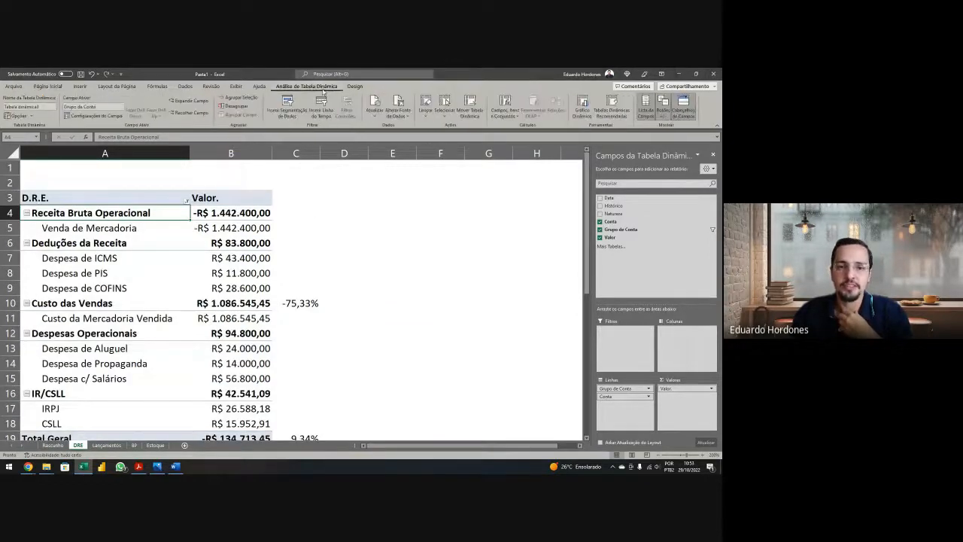
{"action": "left_click", "coordinate": [505, 115]}
{"action": "left_click", "coordinate": [513, 137]}
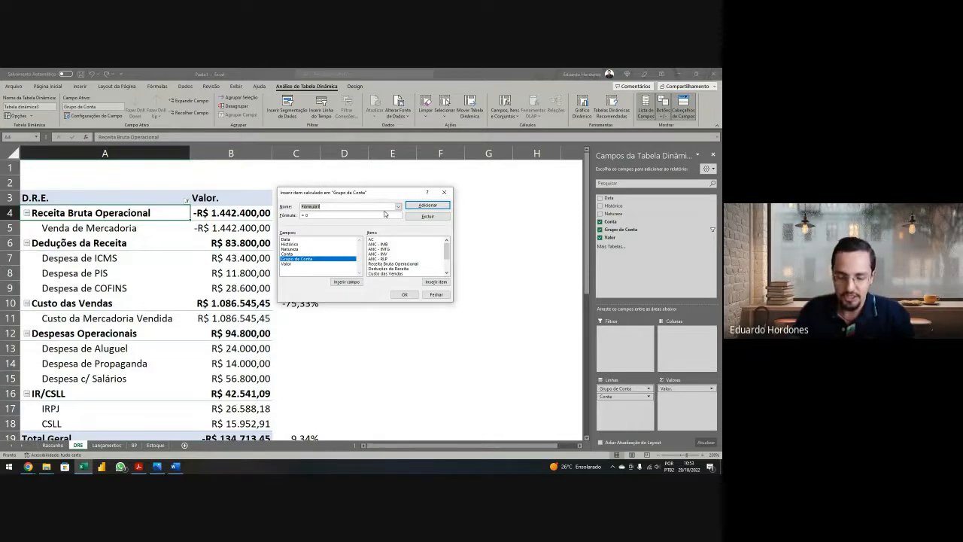
{"action": "type", "text": "L"}
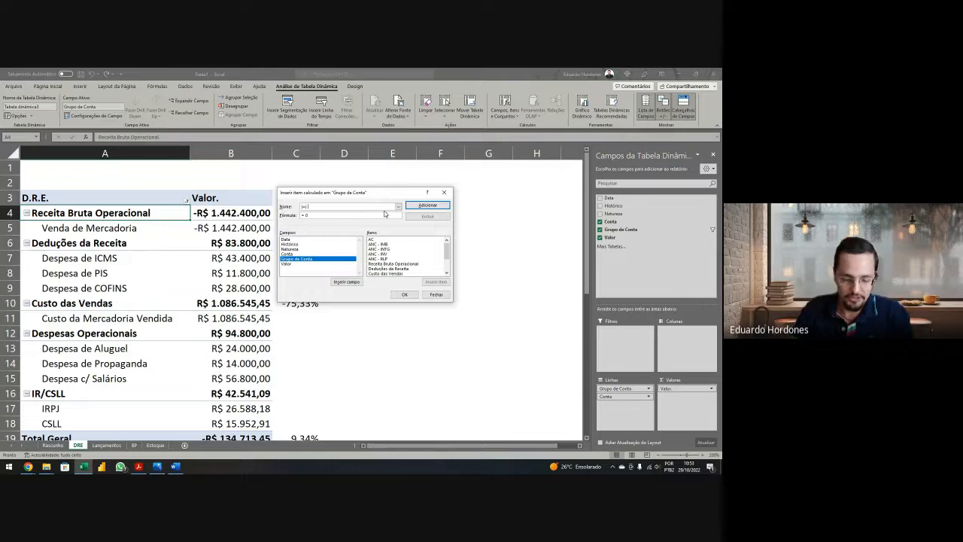
{"action": "type", "text": "+) Receita Líquida de"}
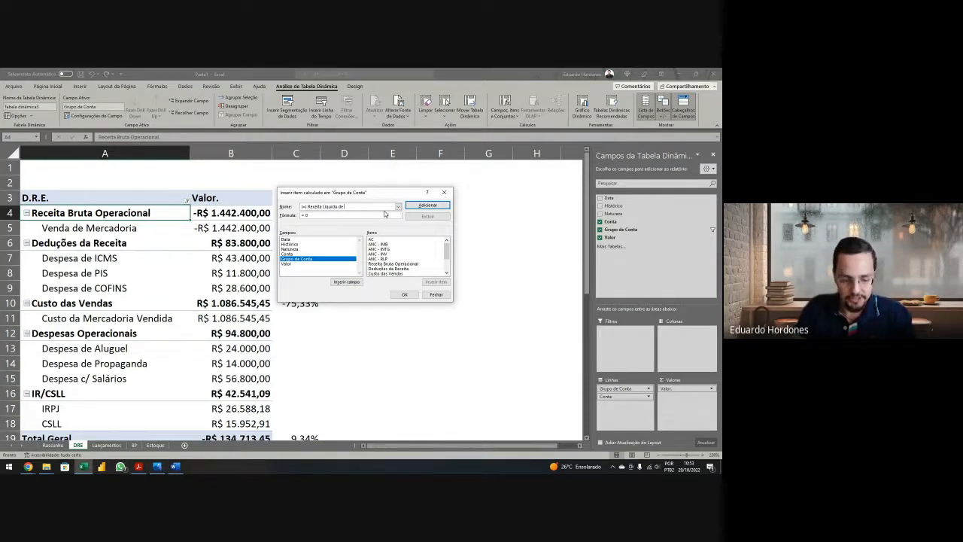
{"action": "type", "text": "as"}
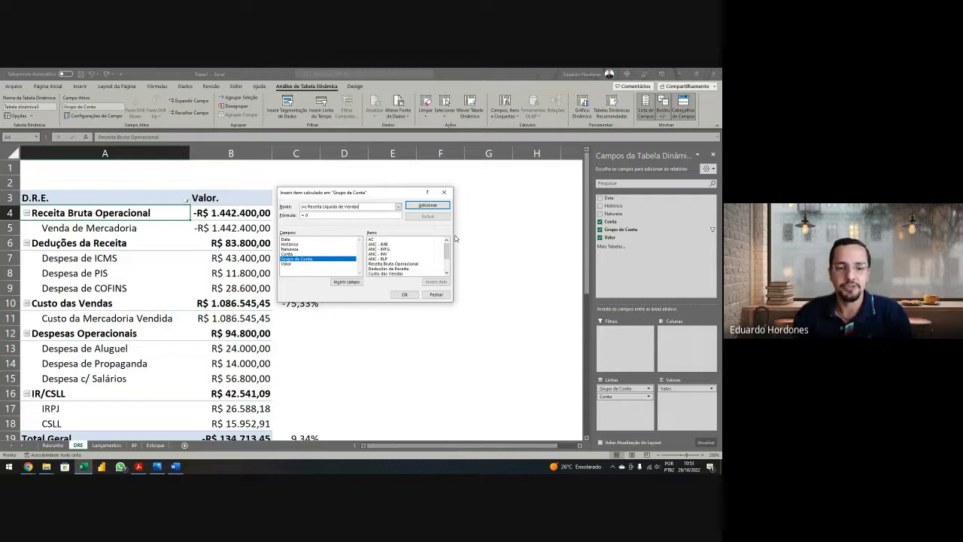
Step: Define the calculated item's formula as 'Receita Bruta Operacional' + 'Deduções da Receita' and create the item
{"action": "double_click", "coordinate": [405, 264]}
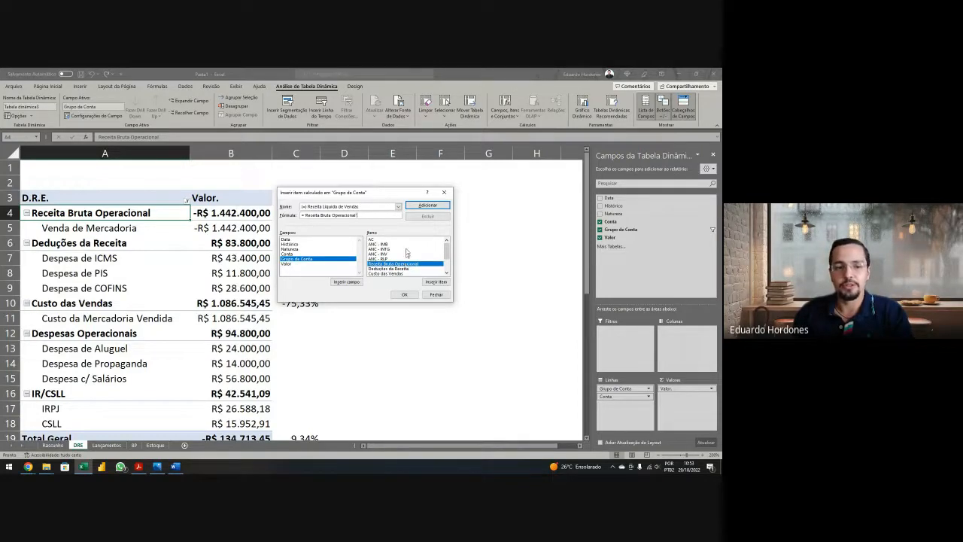
{"action": "type", "text": "+"}
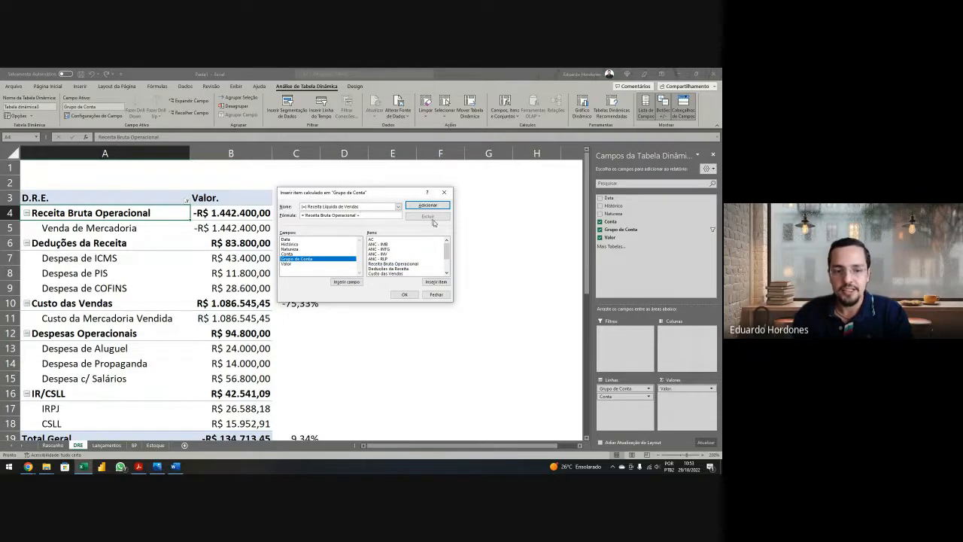
{"action": "left_click_drag", "start_coordinate": [447, 252], "coordinate": [447, 262]}
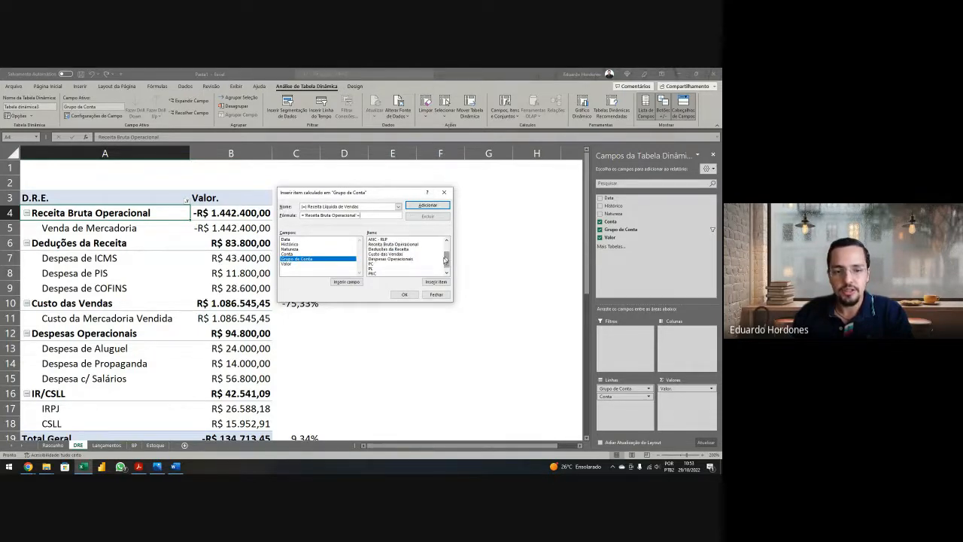
{"action": "double_click", "coordinate": [400, 249]}
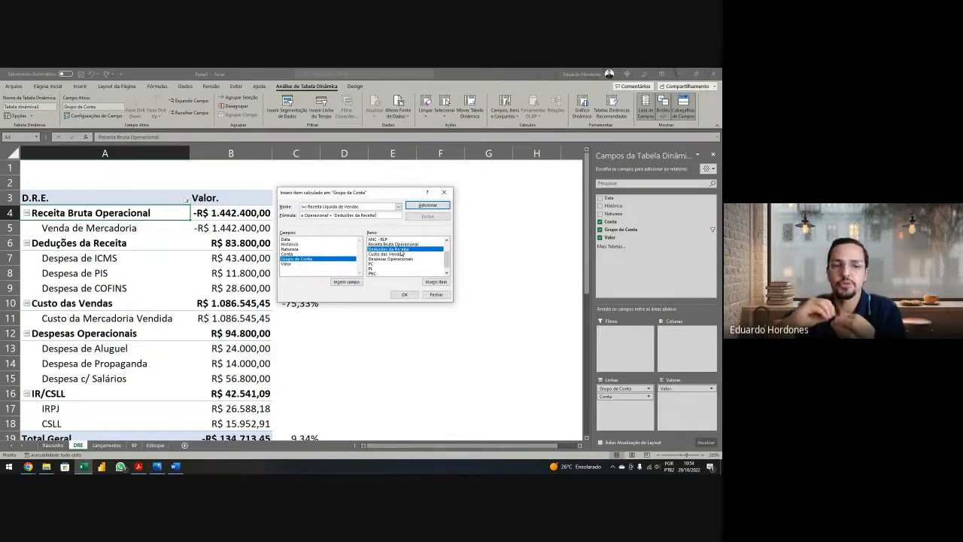
{"action": "left_click", "coordinate": [404, 293]}
Step: Collapse the (=) Receita Líquida de Vendas group and move it between Deduções da Receita and Custo das Vendas
{"action": "left_click", "coordinate": [161, 258]}
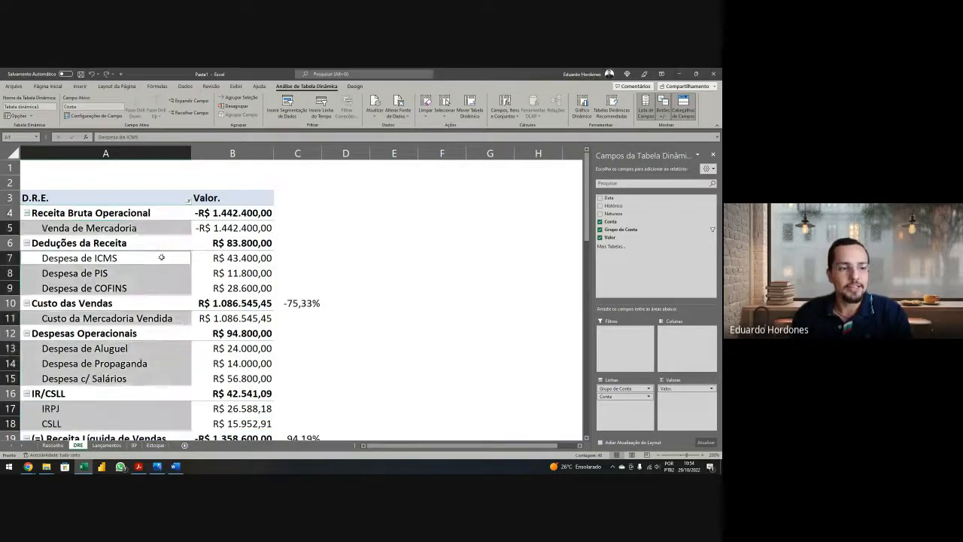
{"action": "scroll", "coordinate": [161, 257], "scroll_direction": "down", "scroll_amount": 6}
{"action": "scroll", "coordinate": [65, 251], "scroll_direction": "up", "scroll_amount": 2}
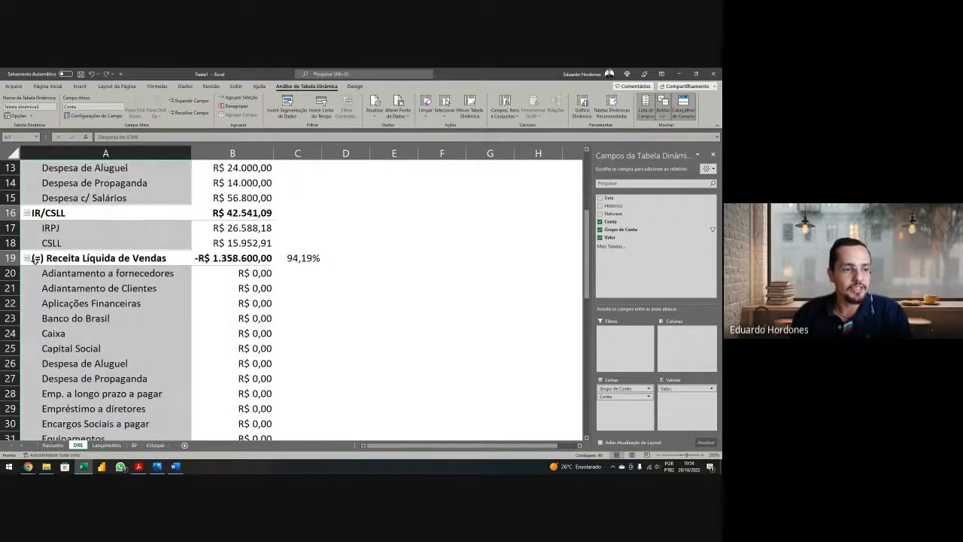
{"action": "left_click", "coordinate": [35, 259]}
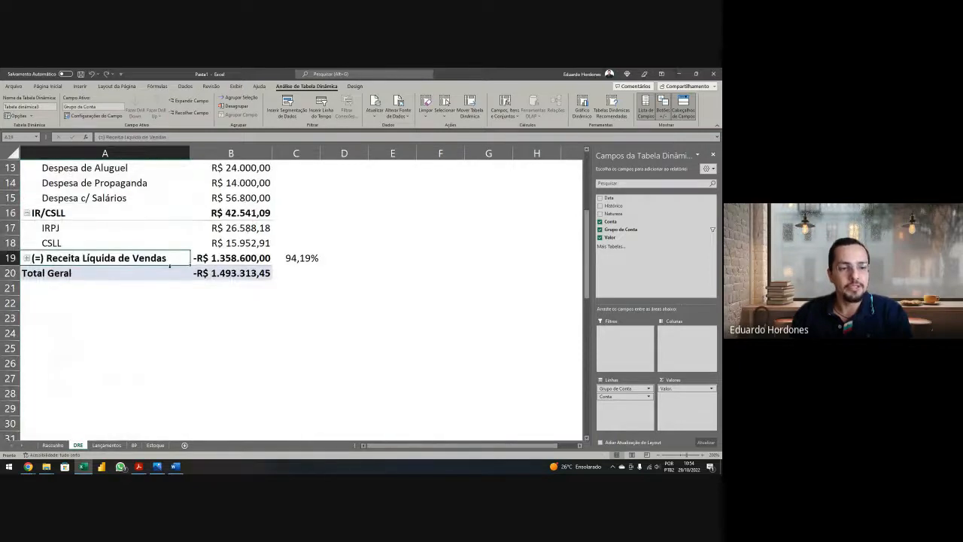
{"action": "scroll", "coordinate": [191, 258], "scroll_direction": "up", "scroll_amount": 3}
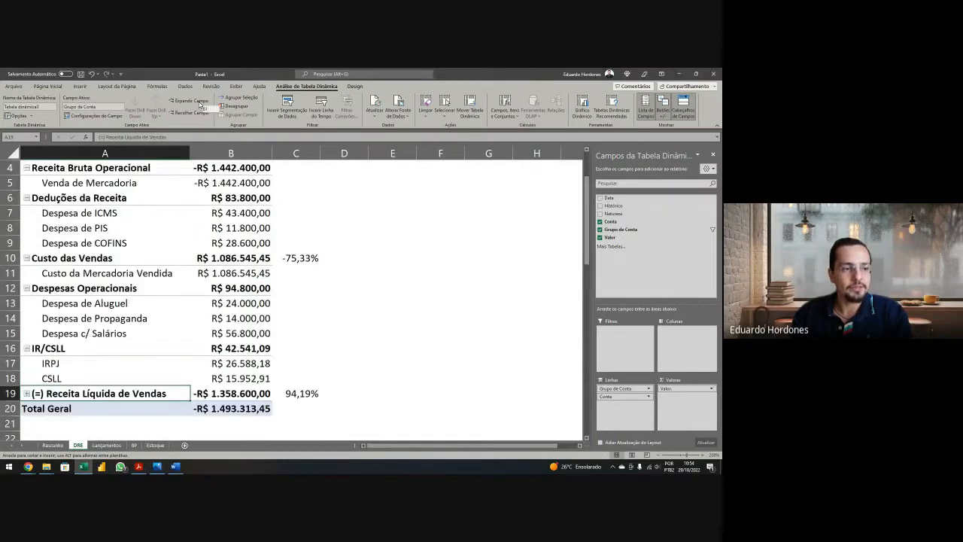
{"action": "scroll", "coordinate": [176, 221], "scroll_direction": "up", "scroll_amount": 1}
{"action": "left_click_drag", "start_coordinate": [162, 298], "coordinate": [164, 296]}
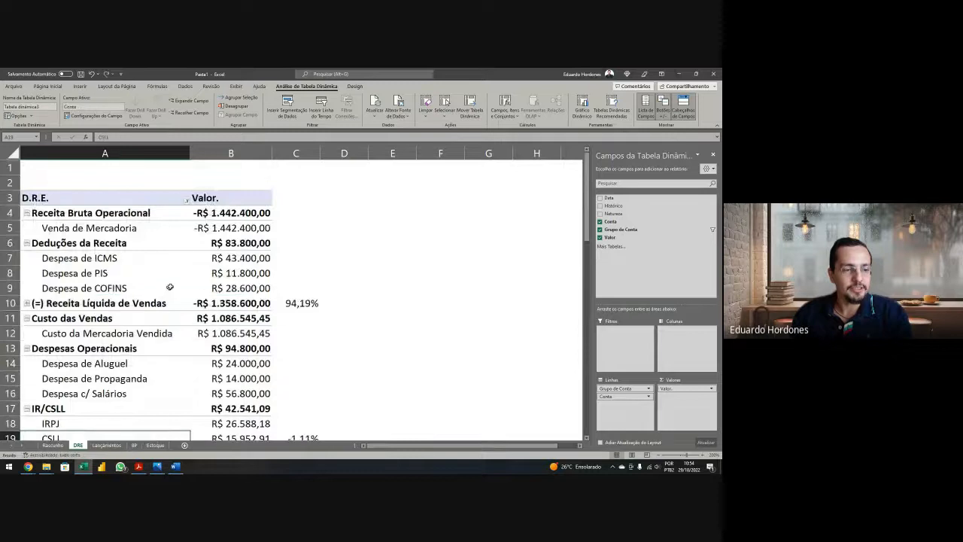
Step: Clear the percentage from cell C10 beside (=) Receita Líquida de Vendas
{"action": "left_click", "coordinate": [305, 302]}
{"action": "key", "text": "Delete"}
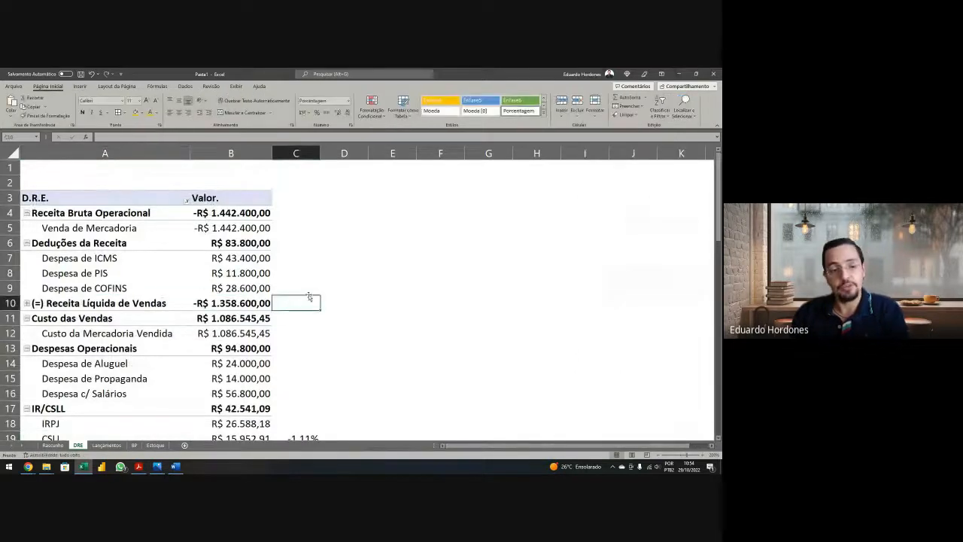
Step: Check the net revenue in cell C10 with the formula =B4+B6, and undo the entry
{"action": "type", "text": "="}
{"action": "left_click", "coordinate": [245, 213]}
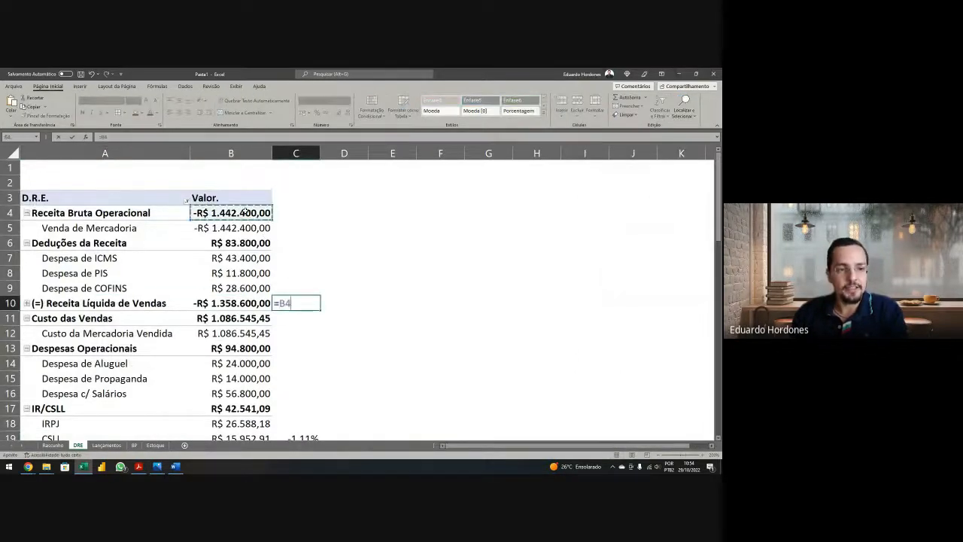
{"action": "type", "text": "+"}
{"action": "left_click", "coordinate": [238, 245]}
{"action": "key", "text": "Return"}
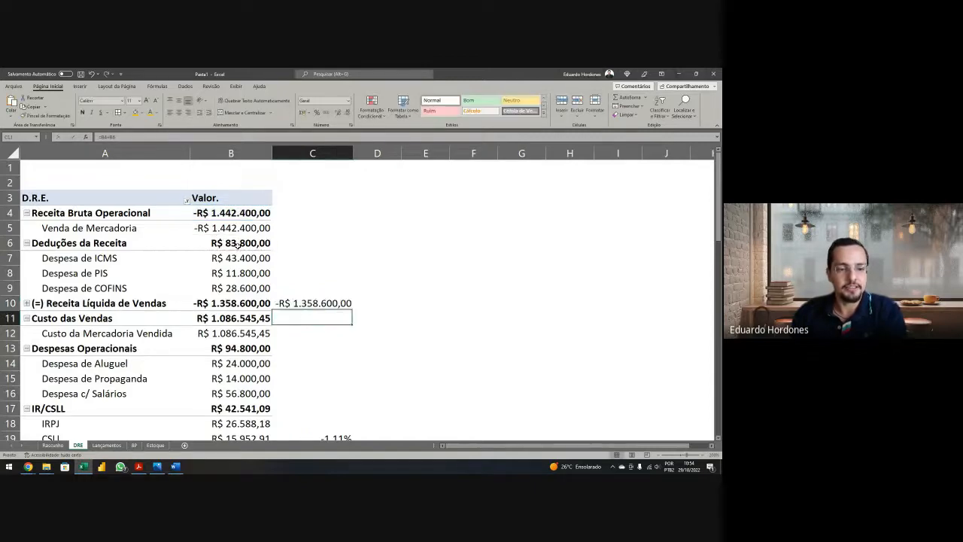
{"action": "left_click", "coordinate": [315, 298]}
{"action": "key", "text": "ctrl+z"}
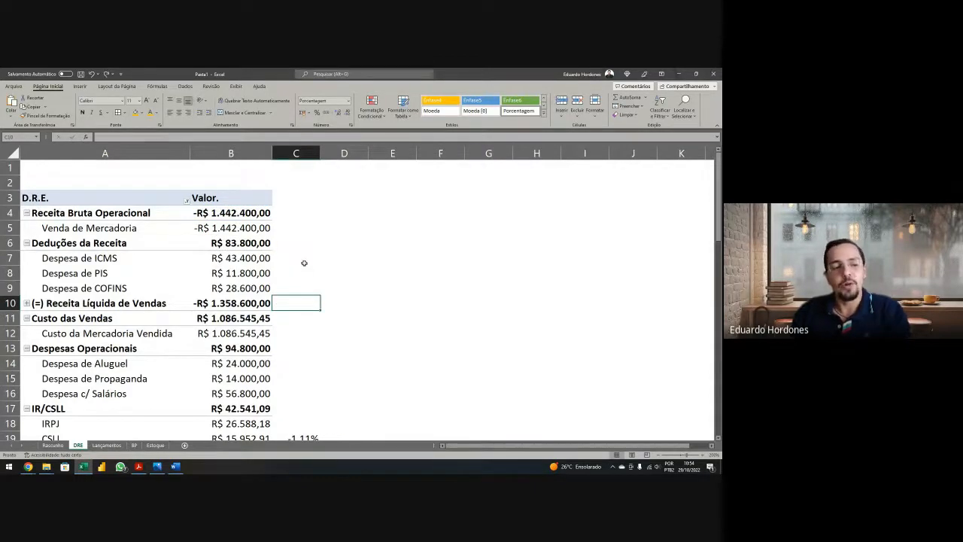
Step: Turn off the grand totals for columns in the DRE pivot table's options
{"action": "scroll", "coordinate": [305, 263], "scroll_direction": "down", "scroll_amount": 1}
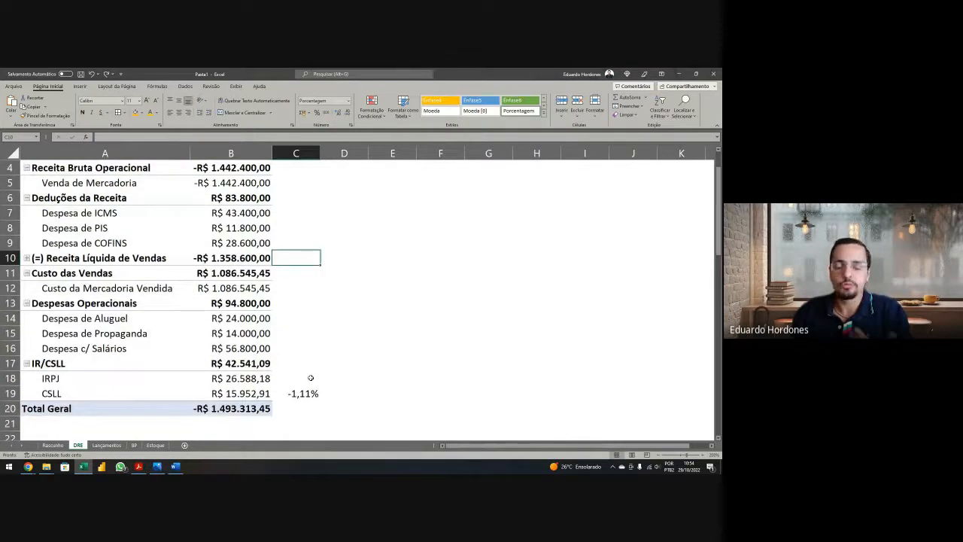
{"action": "left_click", "coordinate": [255, 410]}
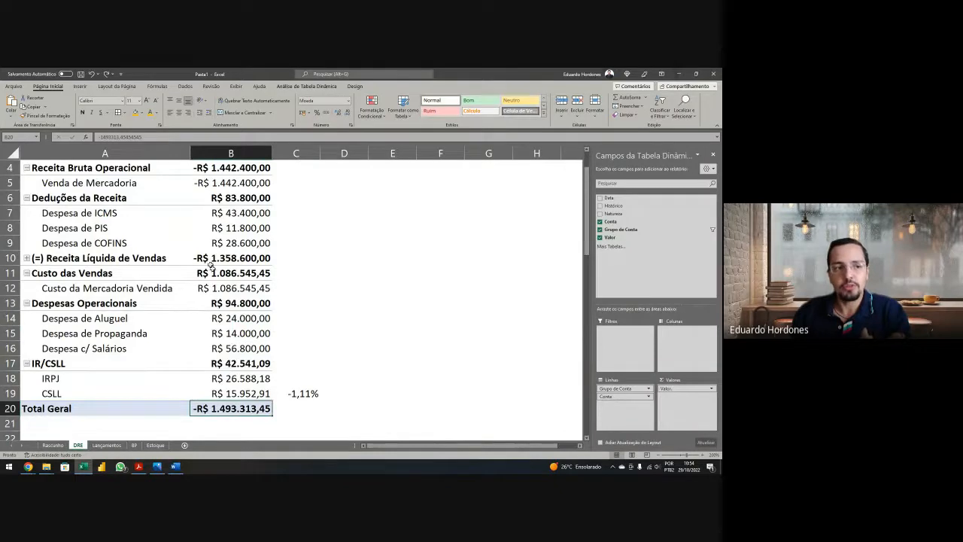
{"action": "right_click", "coordinate": [185, 234]}
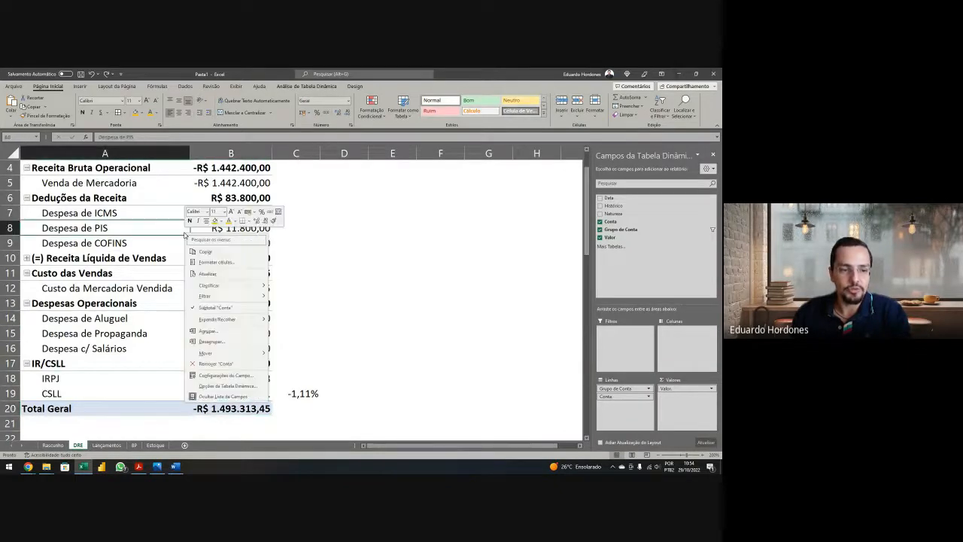
{"action": "left_click", "coordinate": [225, 385]}
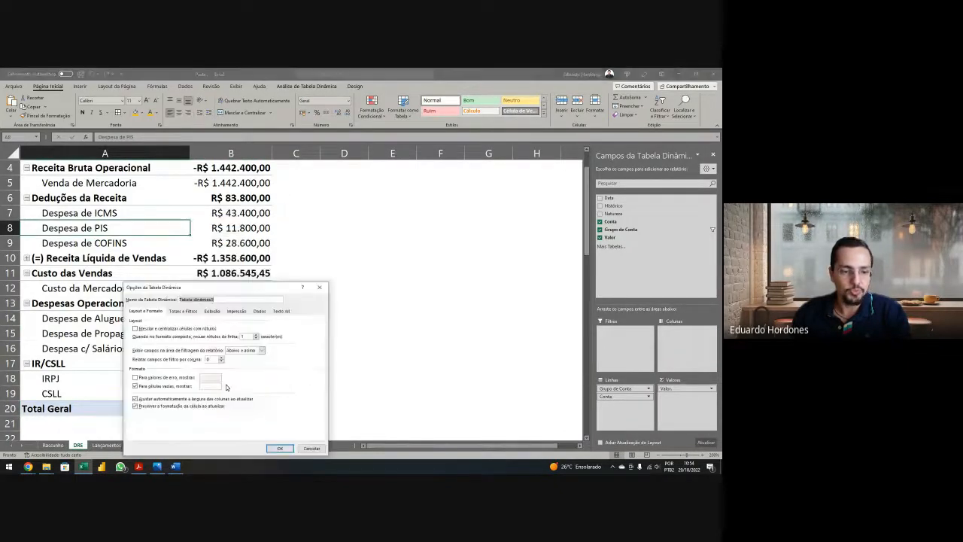
{"action": "left_click", "coordinate": [186, 311]}
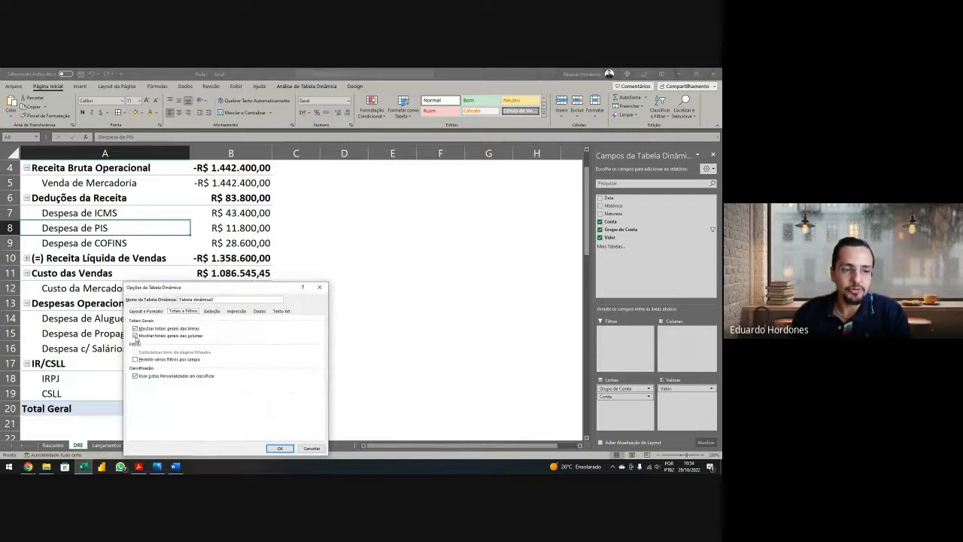
{"action": "left_click", "coordinate": [136, 336]}
{"action": "left_click", "coordinate": [279, 448]}
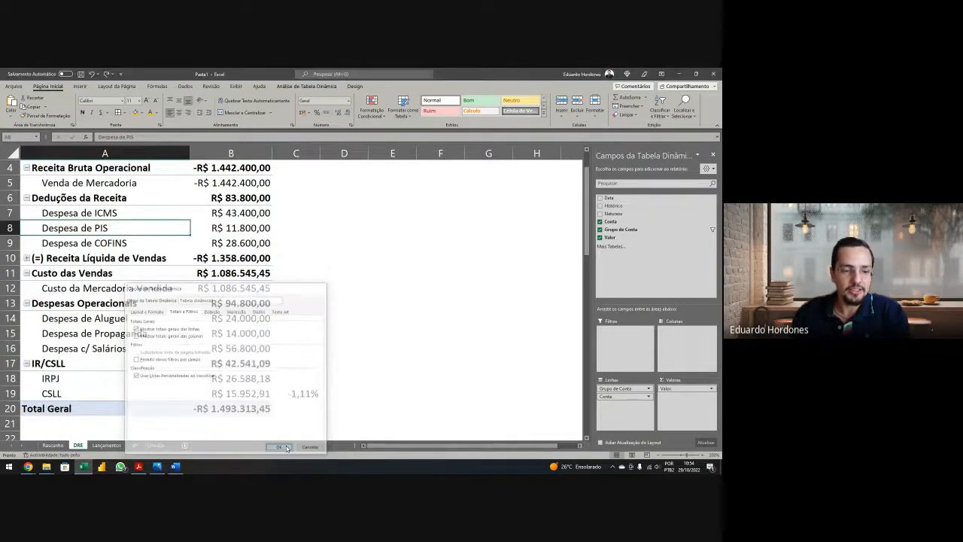
{"action": "left_click", "coordinate": [254, 405]}
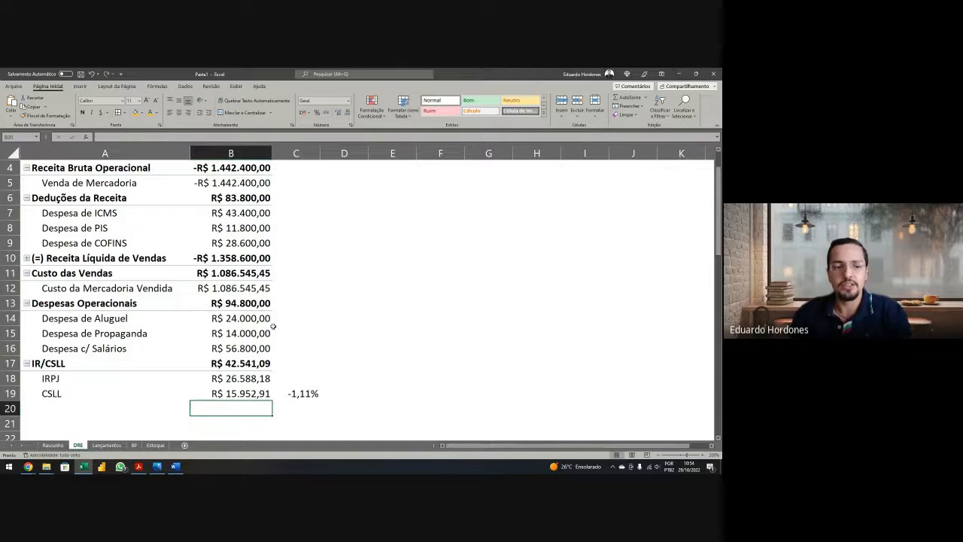
Step: Set the DRE pivot table's grand totals to disabled for rows and columns through its design layout settings
{"action": "left_click", "coordinate": [235, 228]}
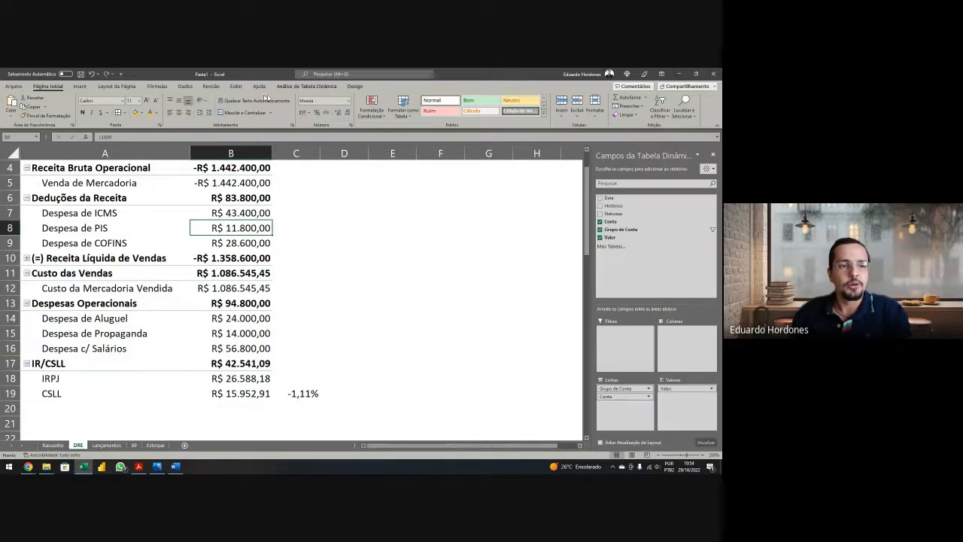
{"action": "left_click", "coordinate": [305, 86]}
{"action": "left_click", "coordinate": [354, 86]}
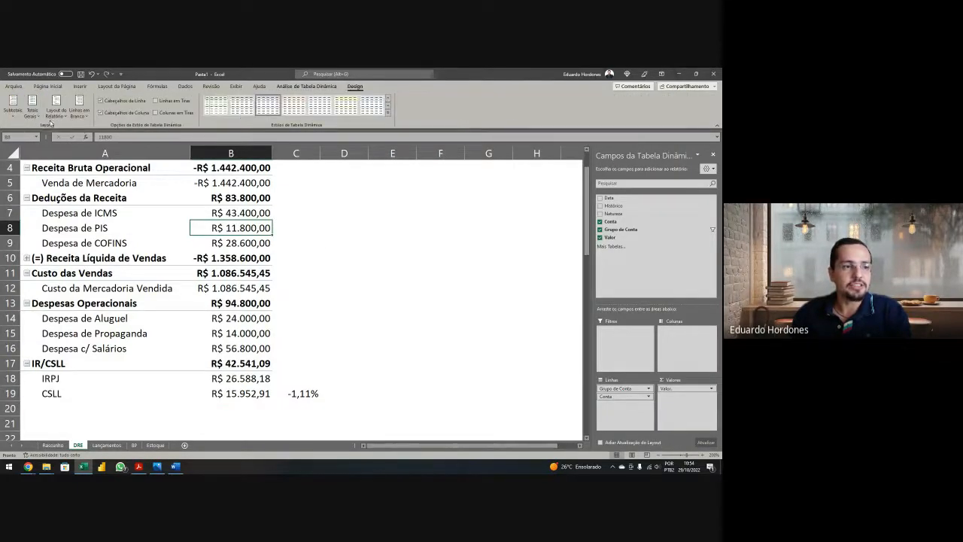
{"action": "left_click", "coordinate": [31, 109]}
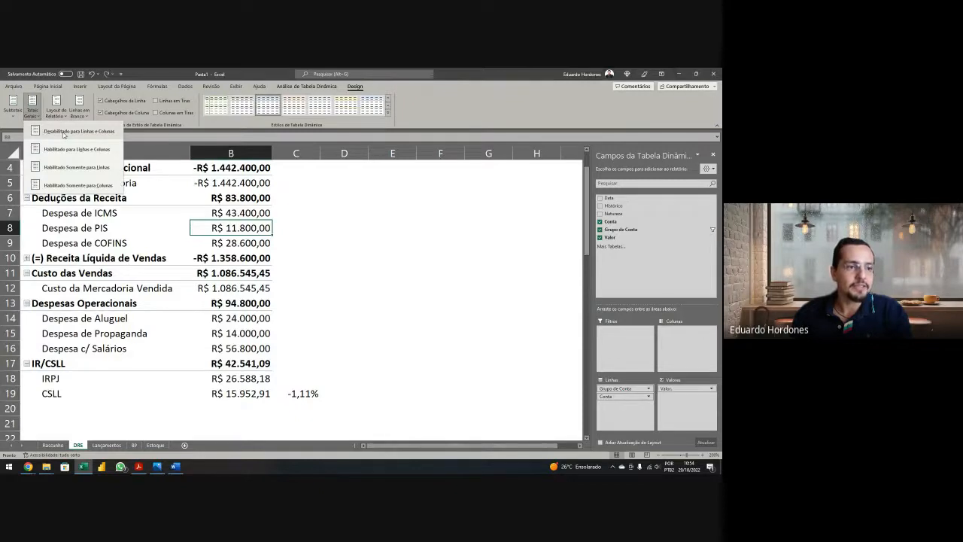
{"action": "left_click", "coordinate": [64, 135]}
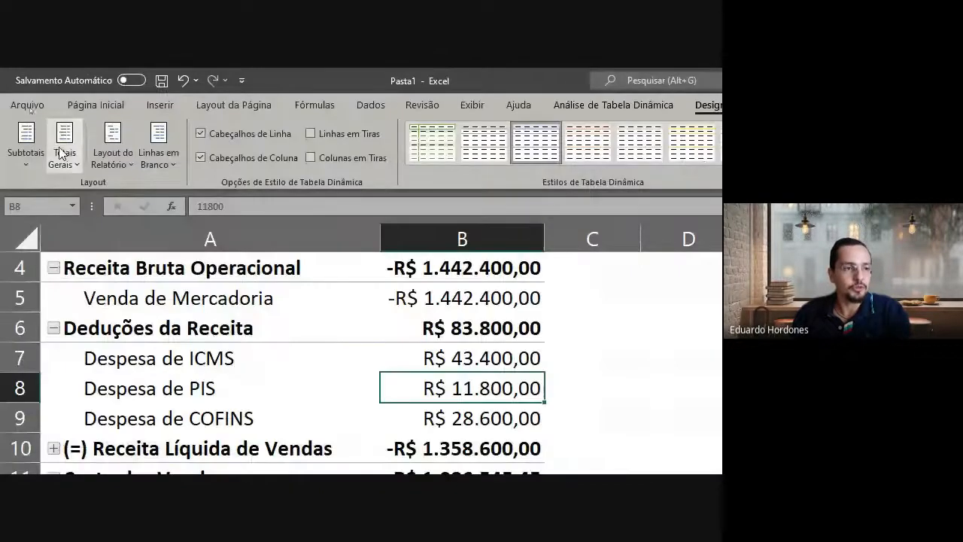
{"action": "left_click", "coordinate": [32, 109]}
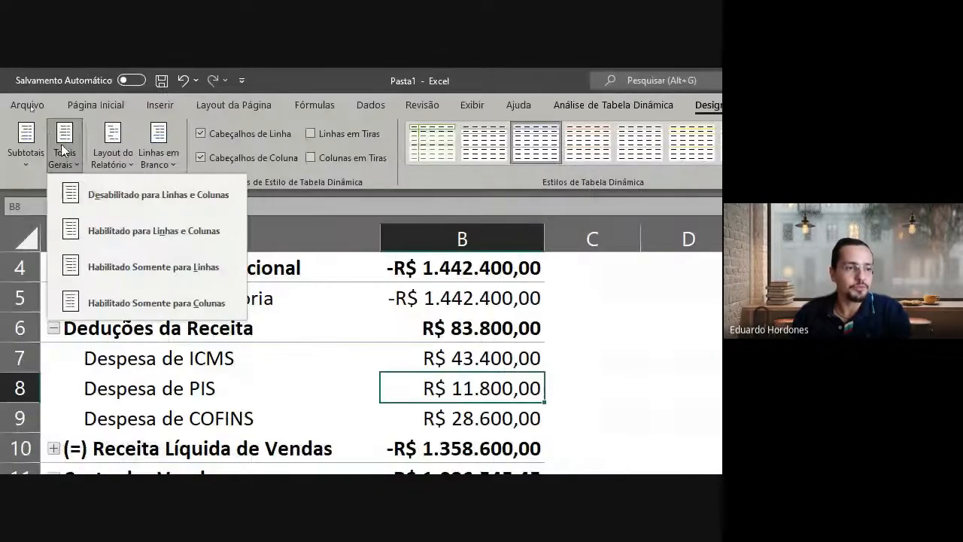
{"action": "left_click", "coordinate": [124, 195]}
{"action": "scroll", "coordinate": [348, 295], "scroll_direction": "up", "scroll_amount": 1}
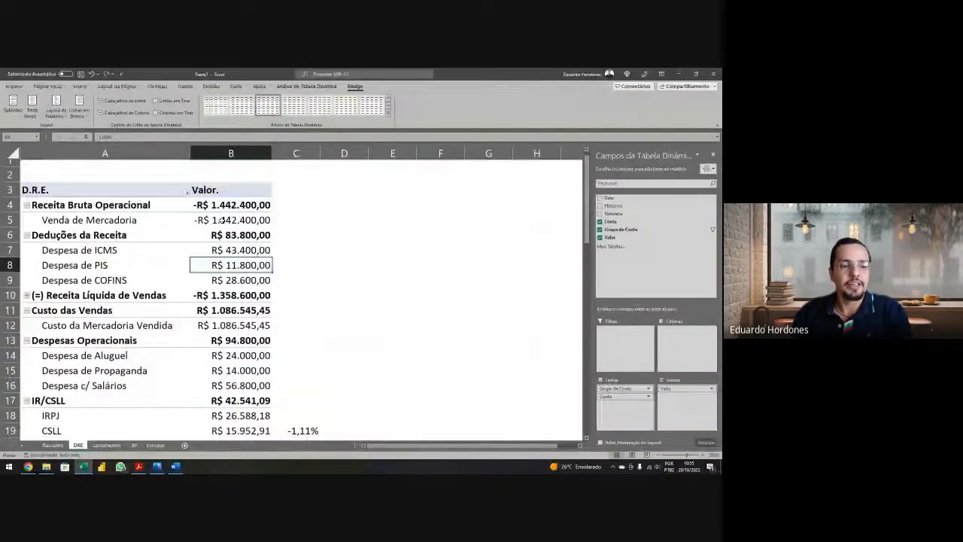
Step: Hide the pivot table's field list
{"action": "left_click", "coordinate": [443, 202]}
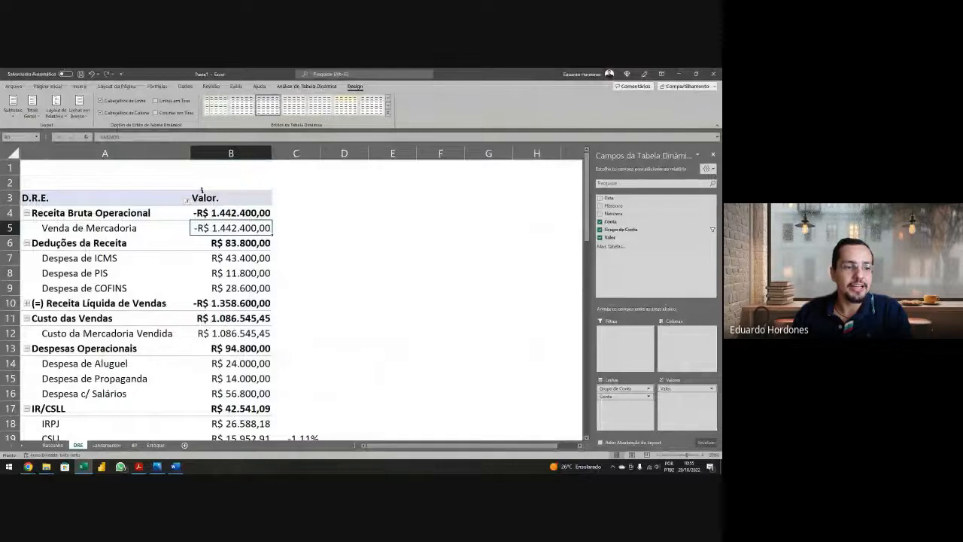
{"action": "scroll", "coordinate": [211, 199], "scroll_direction": "down", "scroll_amount": 1}
{"action": "mouse_move", "coordinate": [210, 197]}
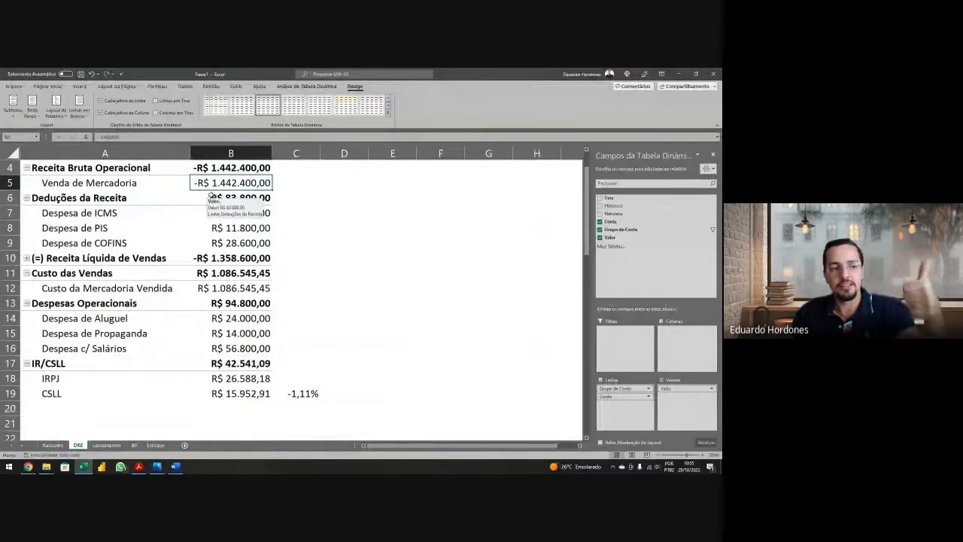
{"action": "left_click", "coordinate": [309, 87]}
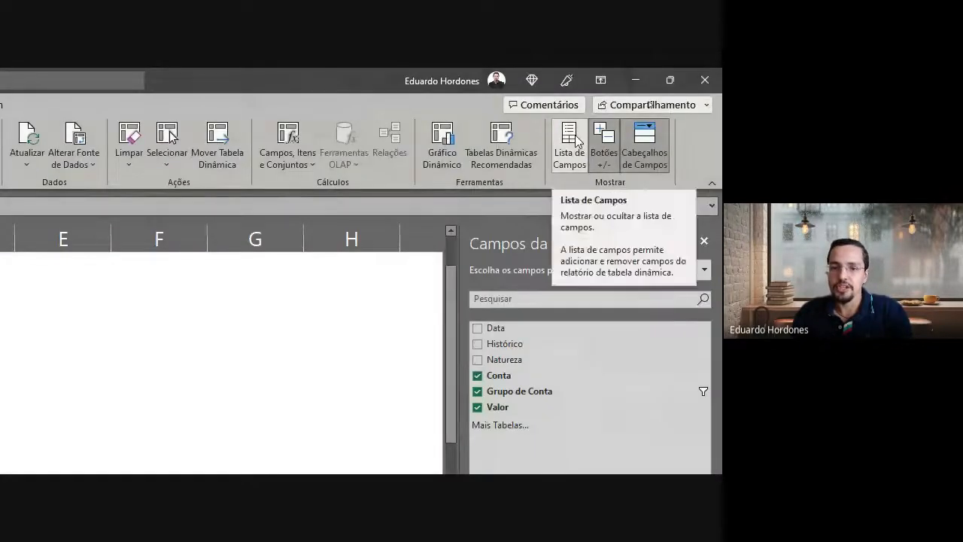
{"action": "left_click", "coordinate": [571, 141]}
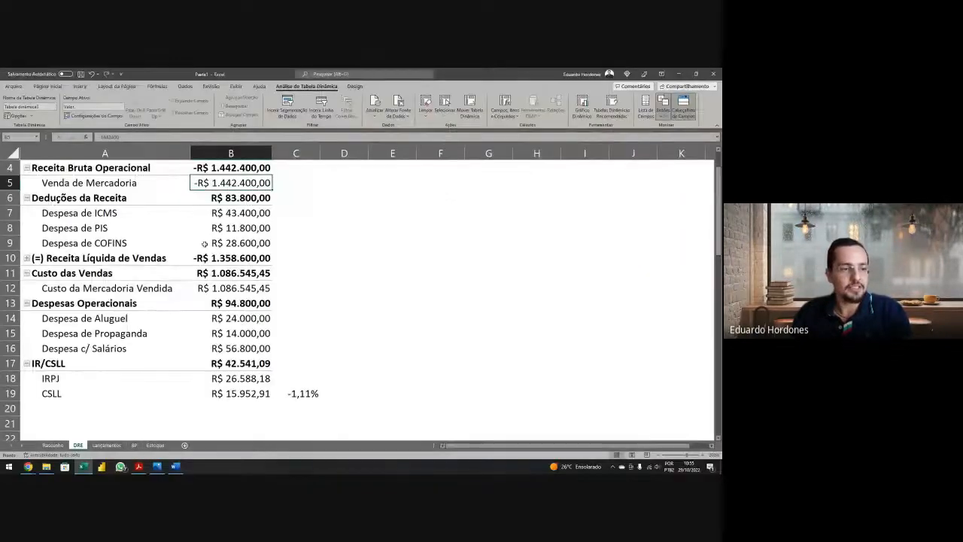
Step: Hide the expand and collapse buttons in the DRE pivot table
{"action": "scroll", "coordinate": [204, 244], "scroll_direction": "up", "scroll_amount": 1}
{"action": "left_click", "coordinate": [237, 256]}
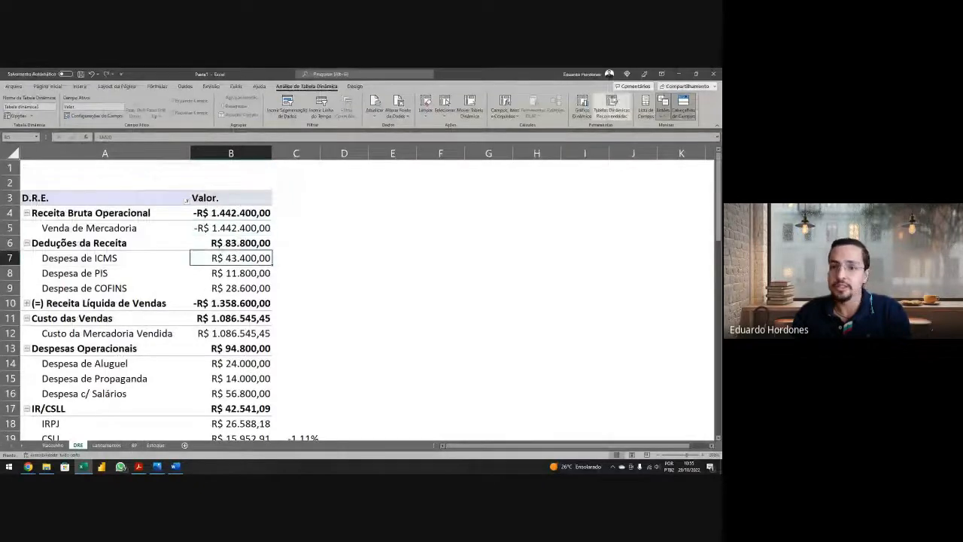
{"action": "left_click", "coordinate": [663, 110]}
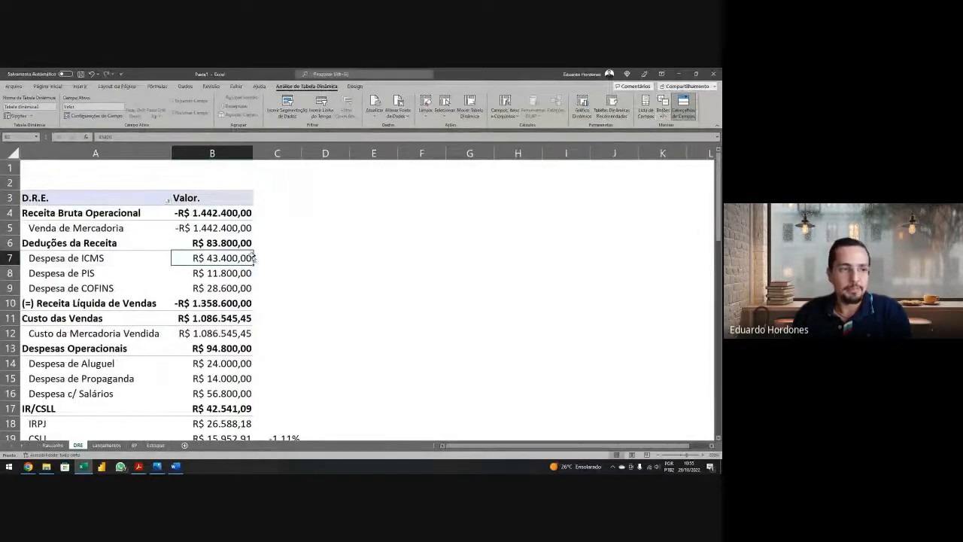
Step: Examine the finished DRE layout, comparing the account group rows, including (=) Receita Líquida de Vendas, with the individual account rows
{"action": "scroll", "coordinate": [186, 259], "scroll_direction": "down", "scroll_amount": 2}
{"action": "left_click", "coordinate": [186, 259]}
{"action": "scroll", "coordinate": [185, 259], "scroll_direction": "up", "scroll_amount": 2}
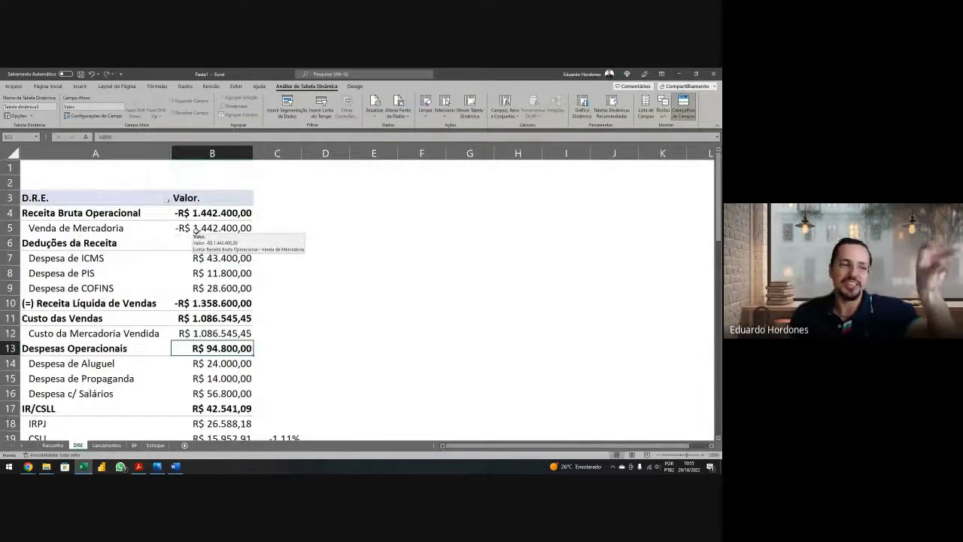
{"action": "scroll", "coordinate": [188, 232], "scroll_direction": "down", "scroll_amount": 1}
{"action": "left_click", "coordinate": [104, 257]}
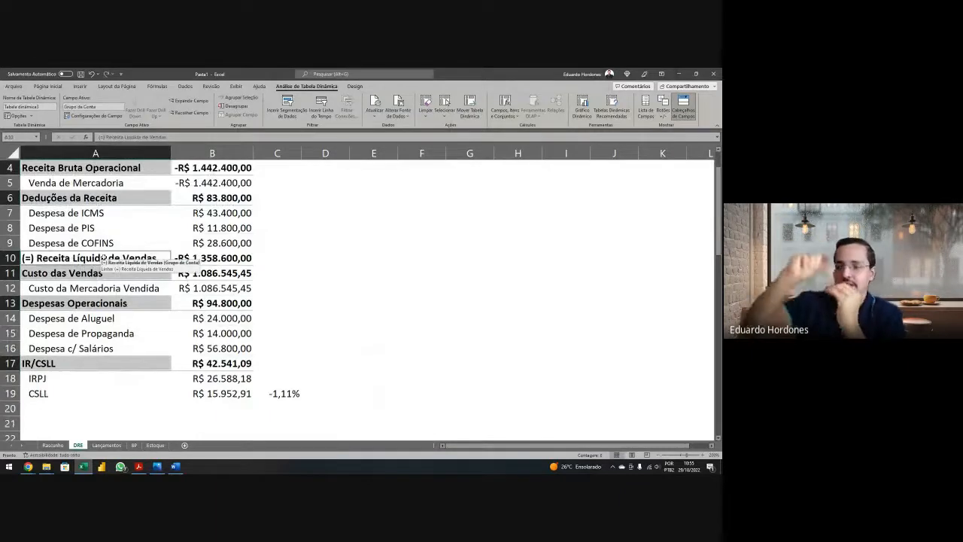
{"action": "left_click", "coordinate": [123, 237]}
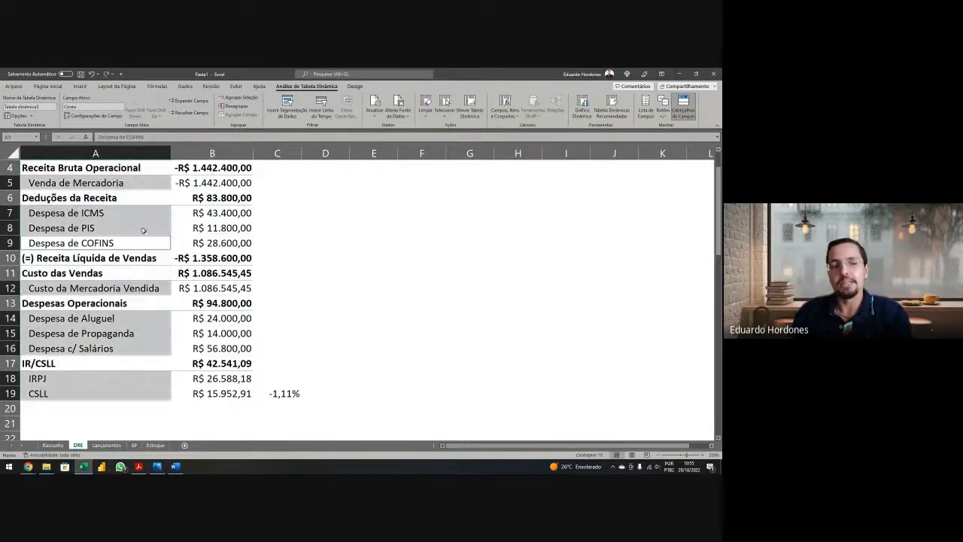
{"action": "left_click", "coordinate": [145, 227]}
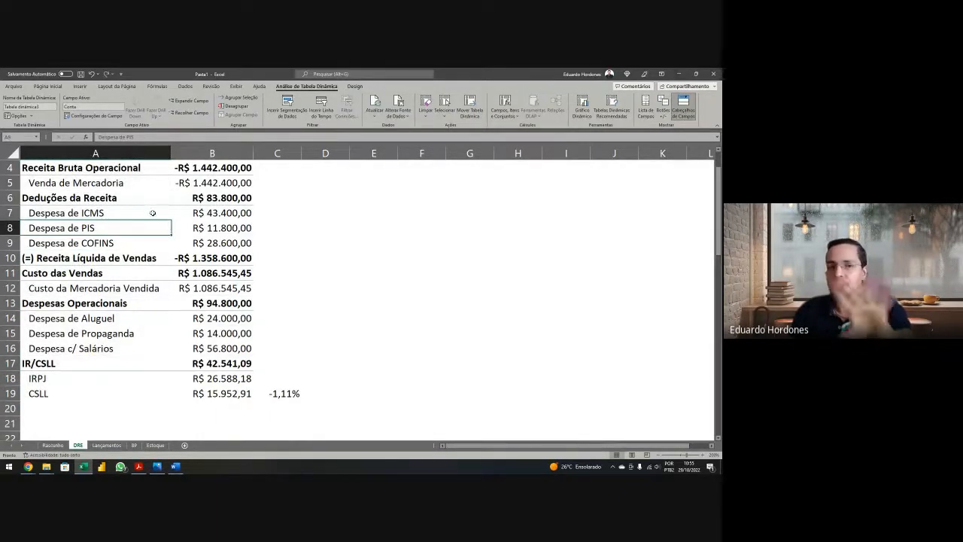
{"action": "scroll", "coordinate": [161, 217], "scroll_direction": "up", "scroll_amount": 1}
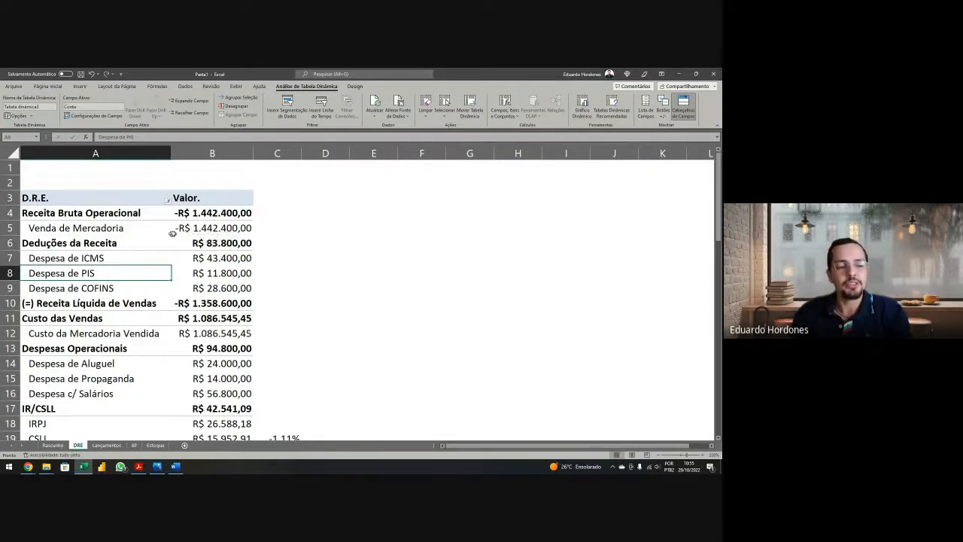
Step: Review the stock control table on the Estoque sheet, and highlight the Média, PEPS and UEPS comparison table in the Word report
{"action": "left_click", "coordinate": [155, 445]}
{"action": "left_click_drag", "start_coordinate": [47, 168], "coordinate": [617, 287]}
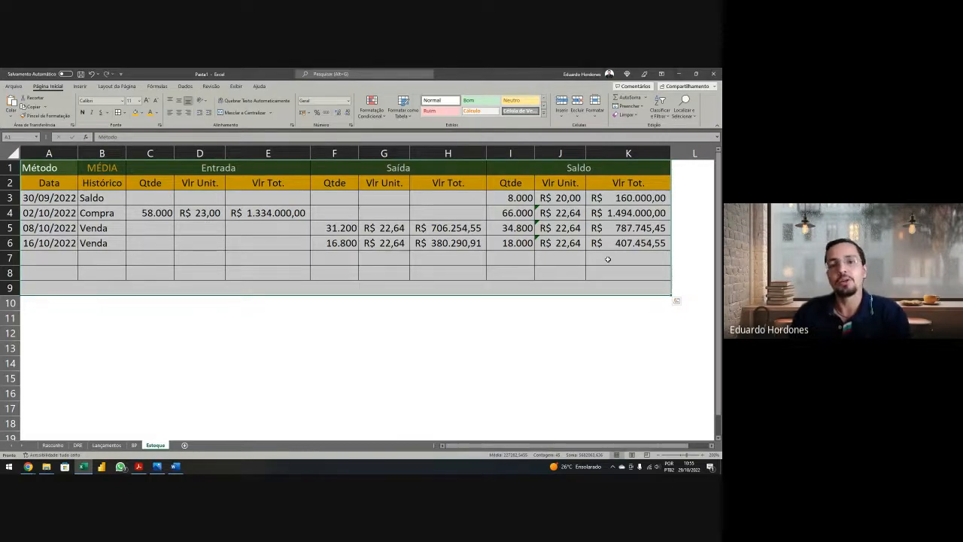
{"action": "left_click", "coordinate": [175, 467]}
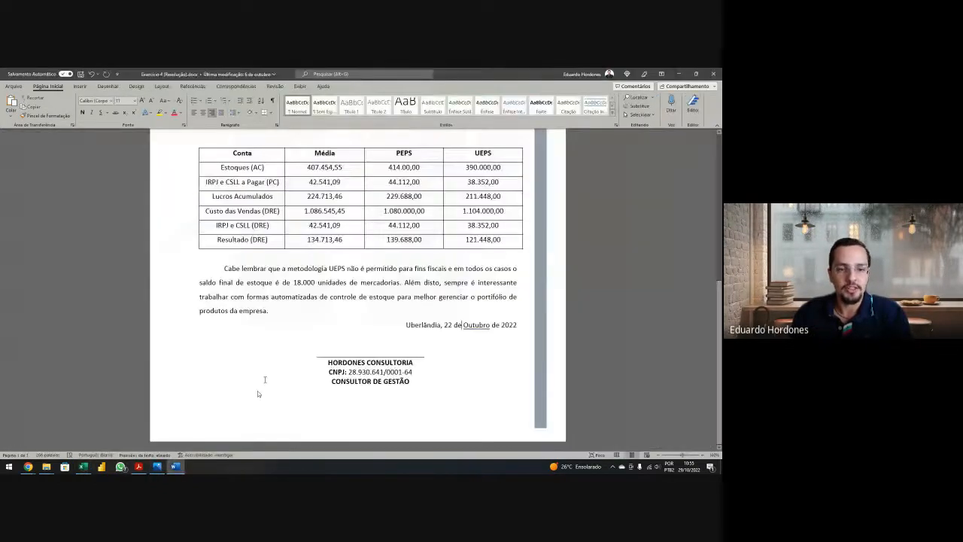
{"action": "scroll", "coordinate": [265, 377], "scroll_direction": "up", "scroll_amount": 2}
{"action": "left_click_drag", "start_coordinate": [223, 203], "coordinate": [491, 286]}
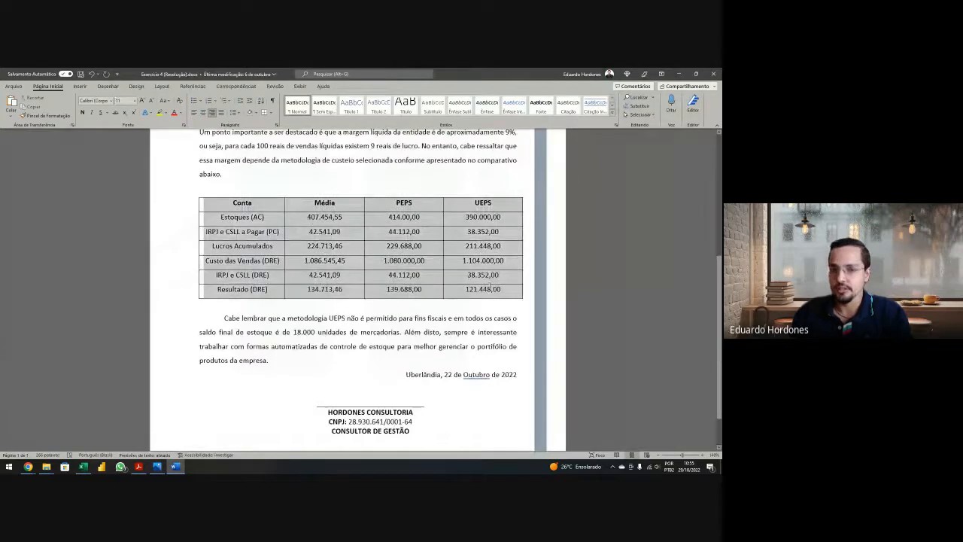
Step: Switch to File Explorer and look over the Exercício 4 resolution workbooks for Média, PEPS and UEPS
{"action": "left_click", "coordinate": [50, 468]}
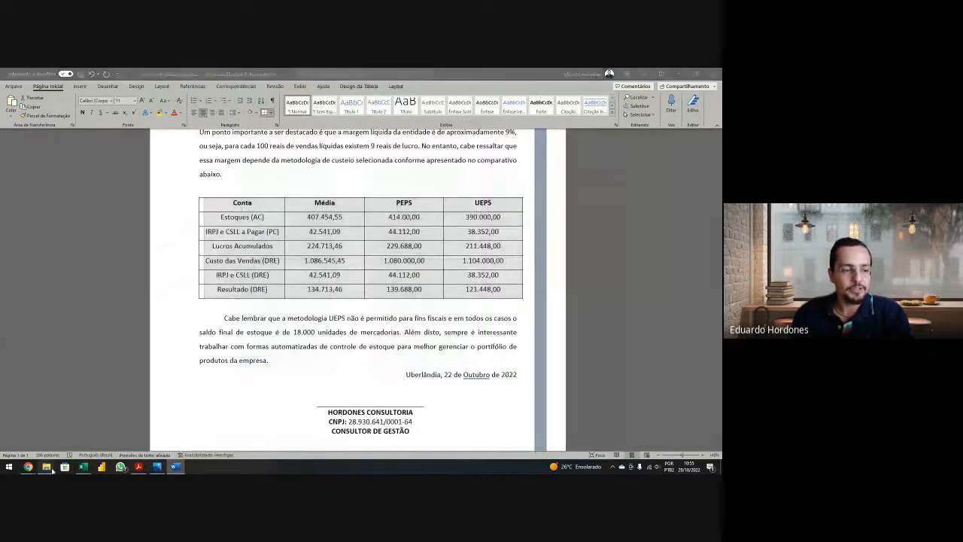
{"action": "left_click", "coordinate": [49, 440]}
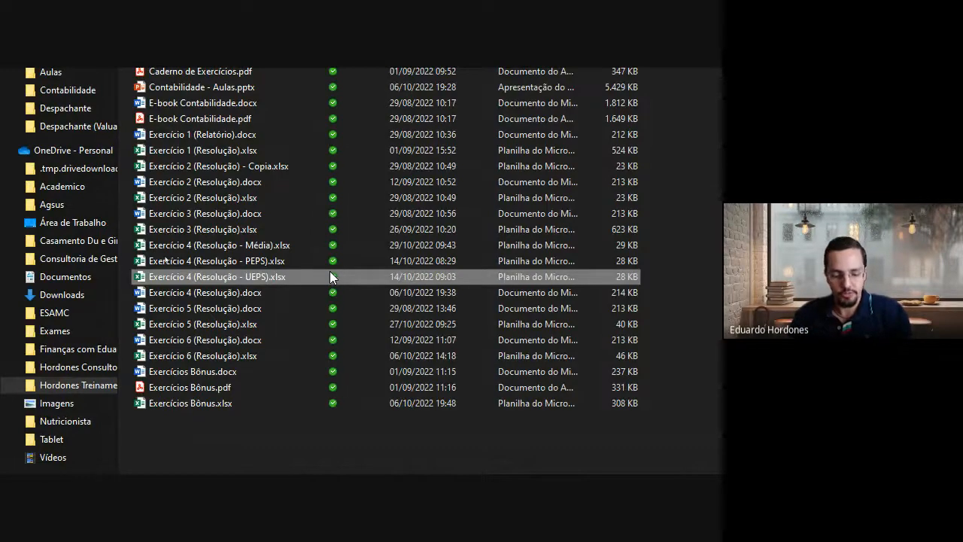
Step: Switch to the Caderno de Exercícios PDF in Acrobat Reader and highlight the opening of Exercício 05 and the consultant's name
{"action": "left_click", "coordinate": [144, 466]}
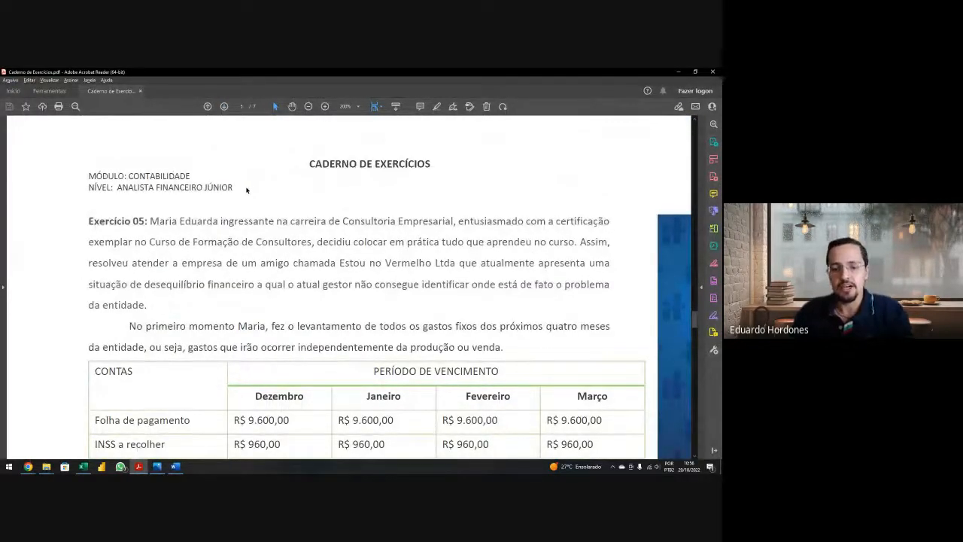
{"action": "left_click_drag", "start_coordinate": [89, 220], "coordinate": [212, 221]}
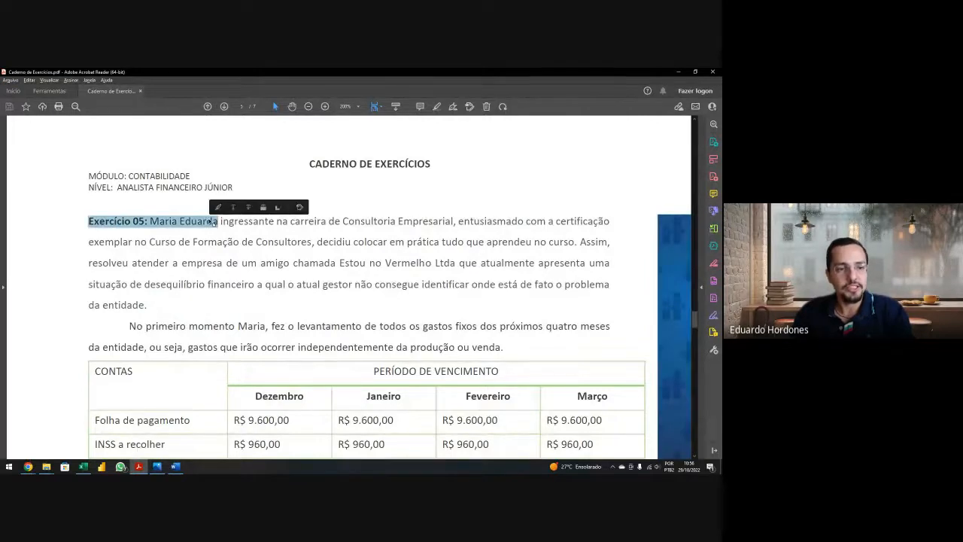
{"action": "left_click", "coordinate": [207, 221]}
{"action": "left_click_drag", "start_coordinate": [150, 221], "coordinate": [218, 221]}
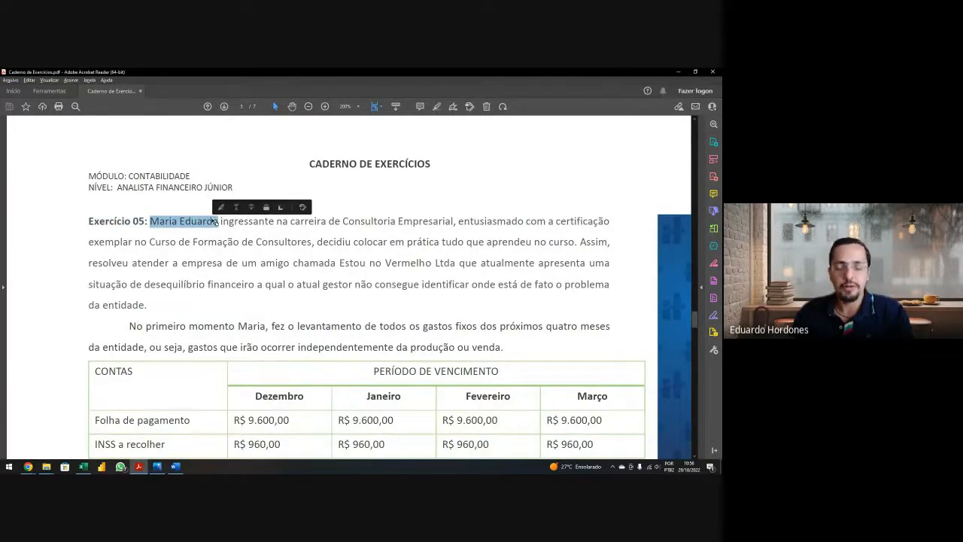